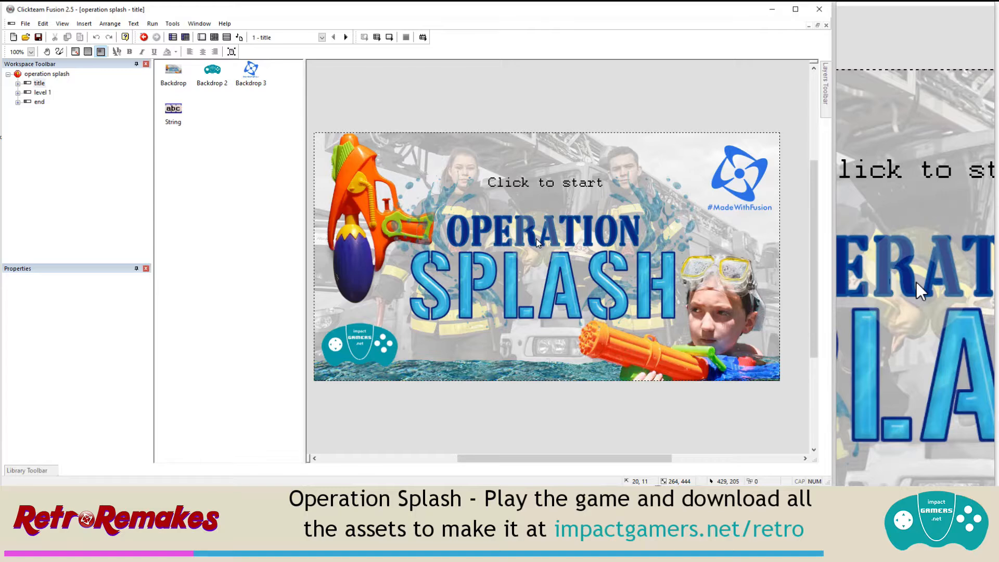
Step: Run the finished operation splash application and start the game from its title screen
left_click(153, 23)
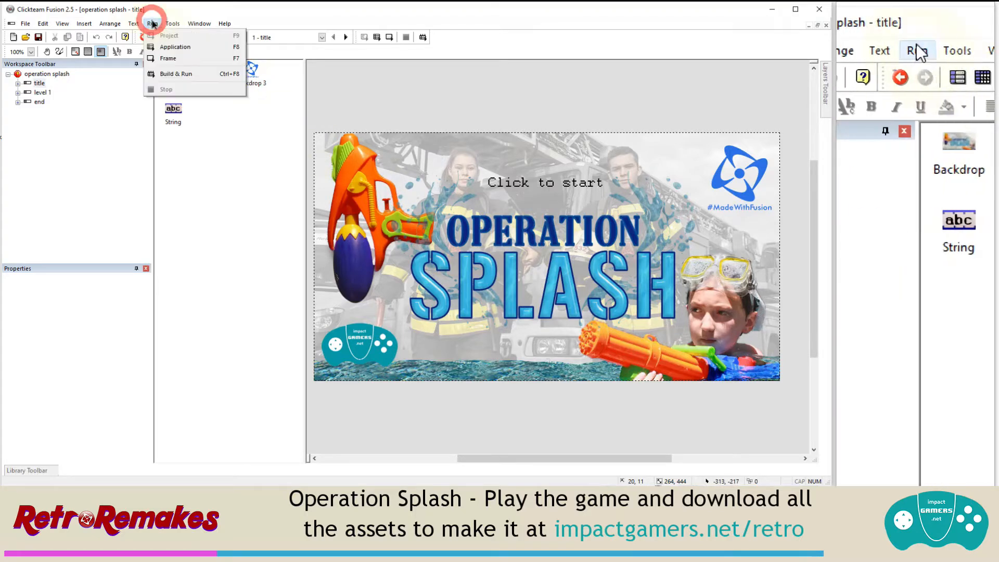
left_click(164, 47)
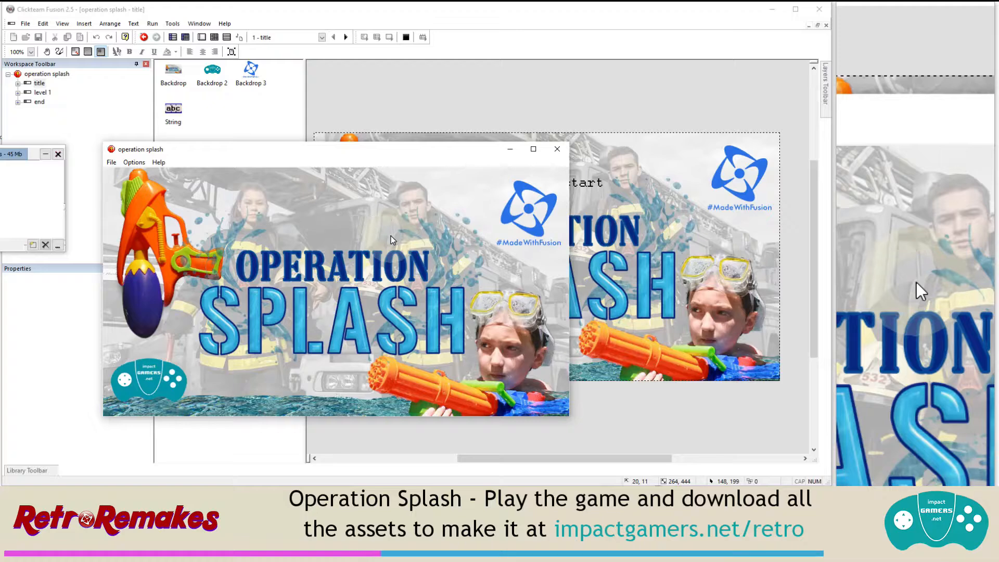
left_click(391, 236)
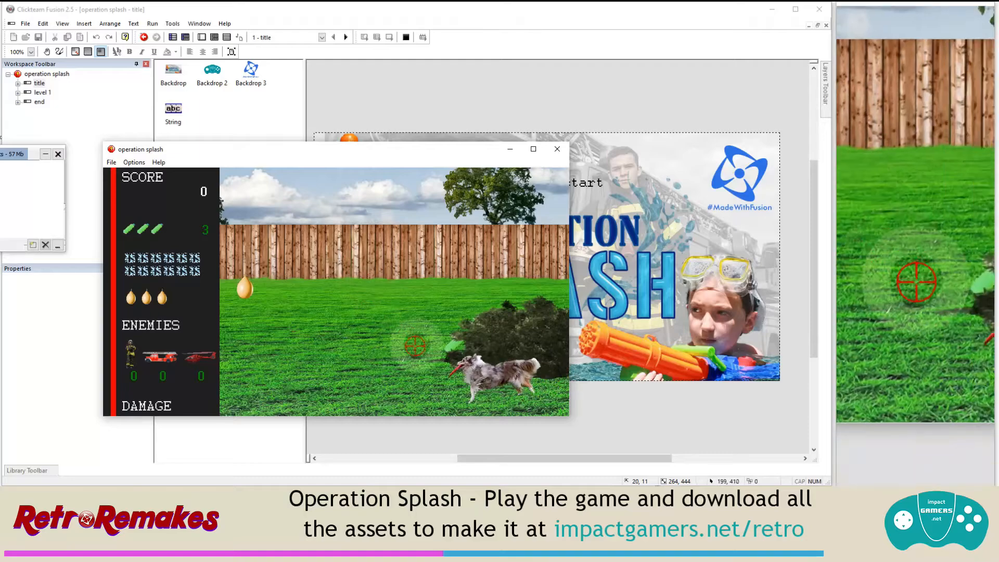
Step: Playtest the level by shooting the firefighters, fire engines and helicopters and collecting the water balloons, ammo and other pickups
left_click(246, 287)
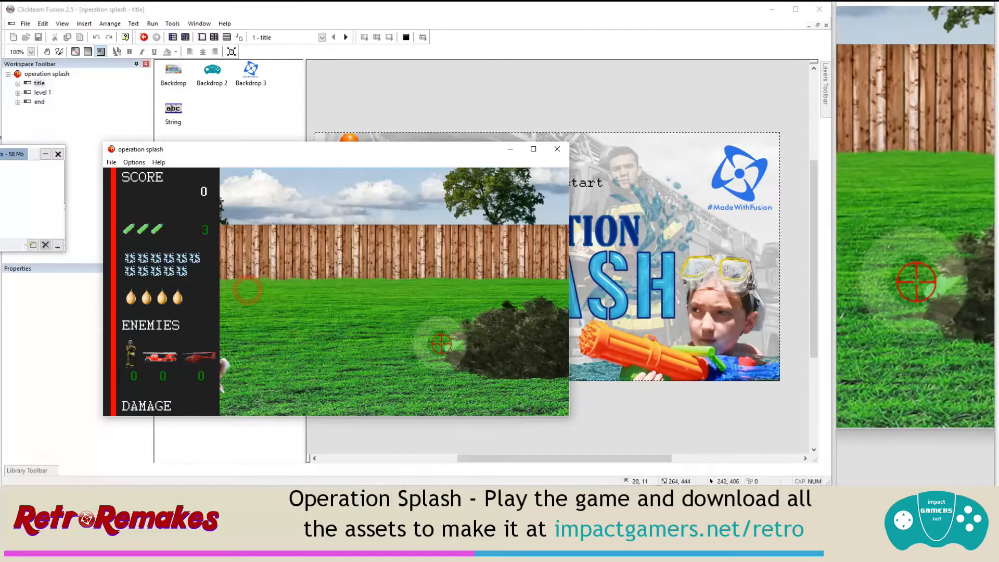
left_click(443, 345)
left_click(452, 347)
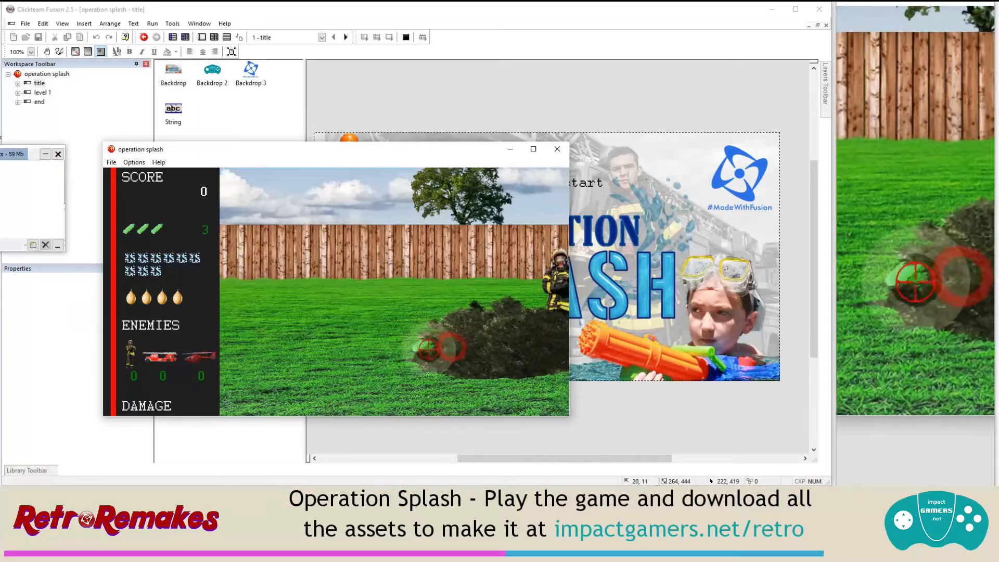
left_click(410, 345)
left_click(528, 281)
left_click(518, 276)
left_click(517, 276)
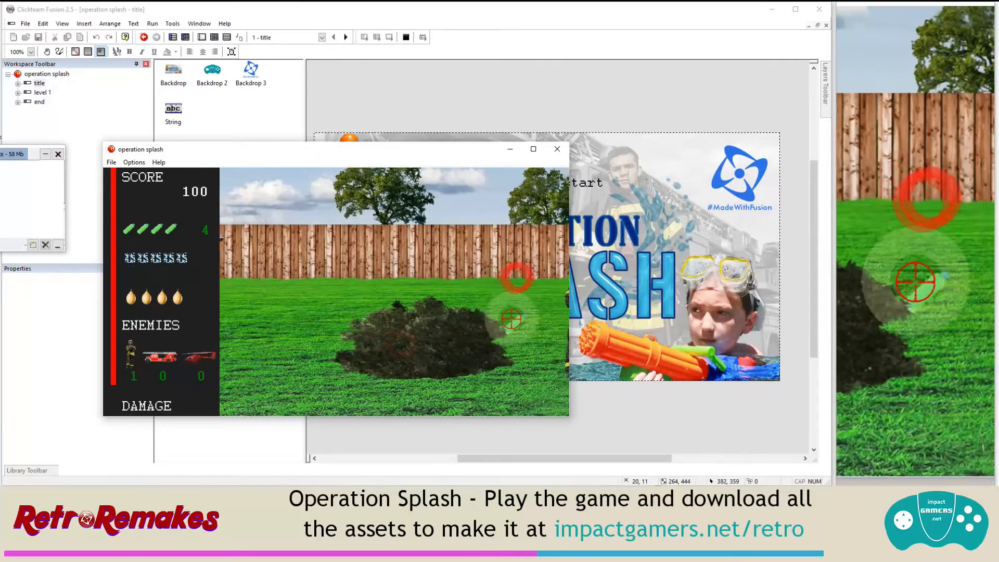
left_click(512, 305)
right_click(509, 268)
left_click(468, 239)
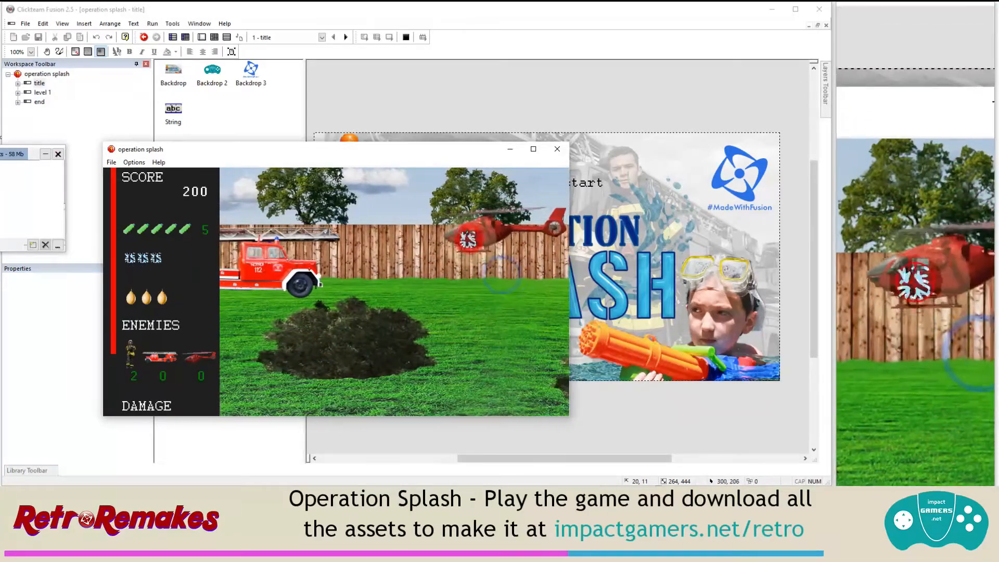
left_click(458, 238)
left_click(451, 239)
left_click(417, 333)
left_click(417, 333)
left_click(418, 323)
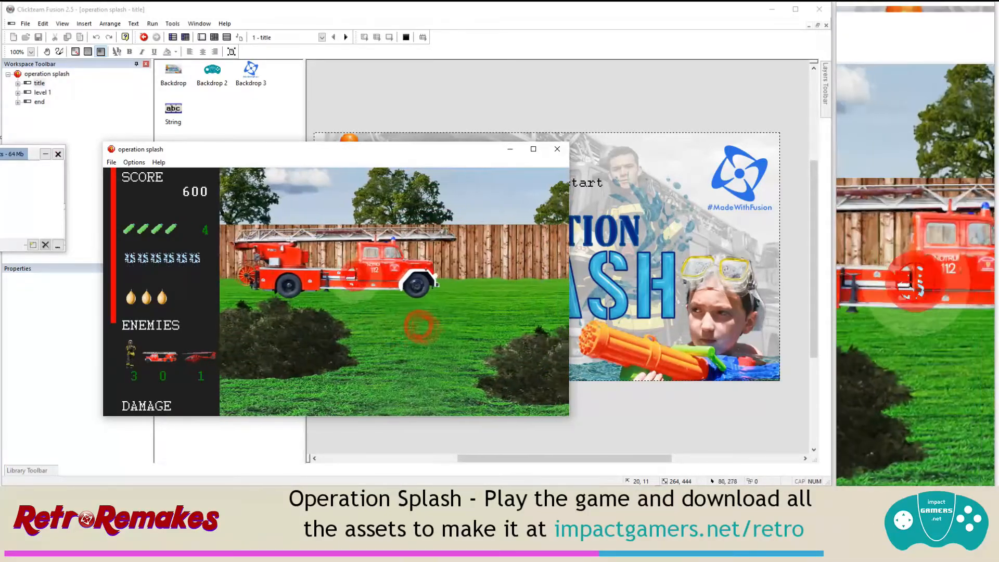
left_click(379, 274)
left_click(379, 274)
left_click(377, 274)
right_click(518, 300)
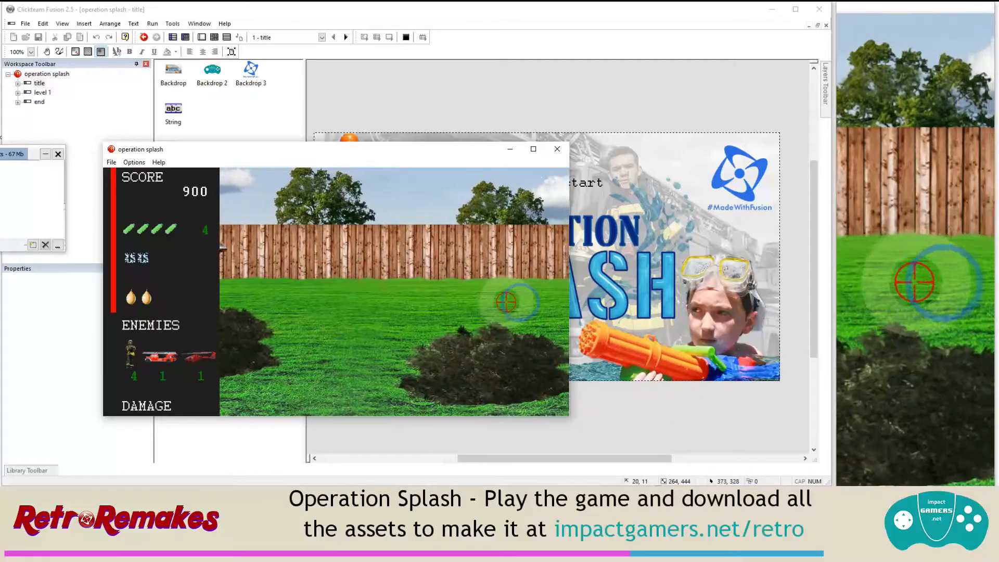
left_click(528, 301)
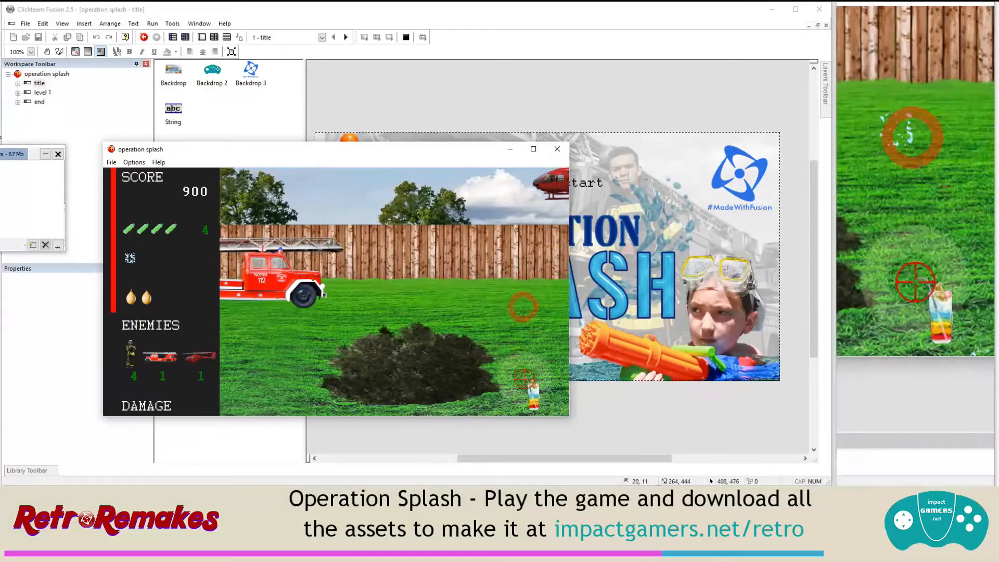
left_click(519, 389)
left_click(343, 259)
left_click(331, 259)
left_click(331, 258)
left_click(365, 274)
left_click(365, 274)
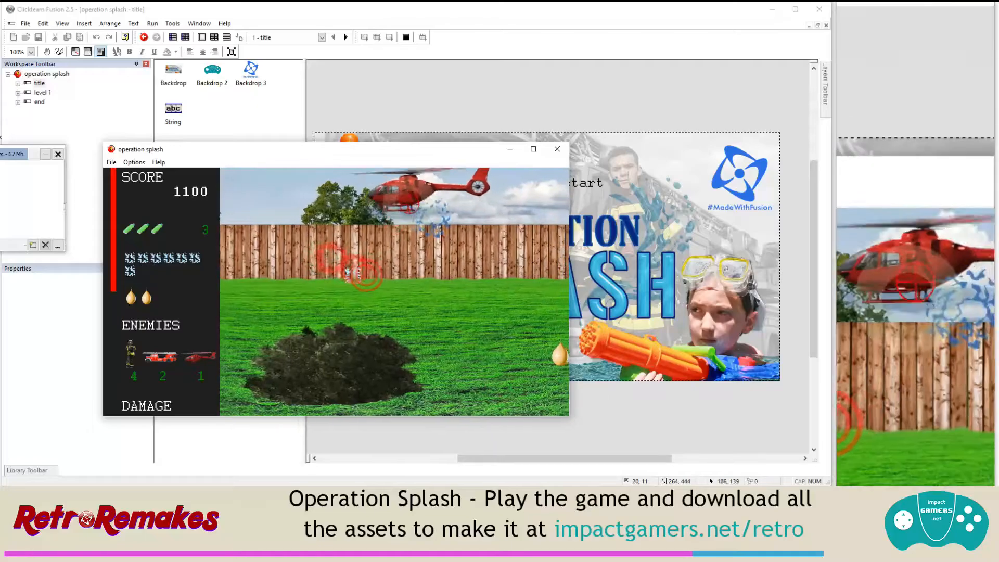
left_click(396, 198)
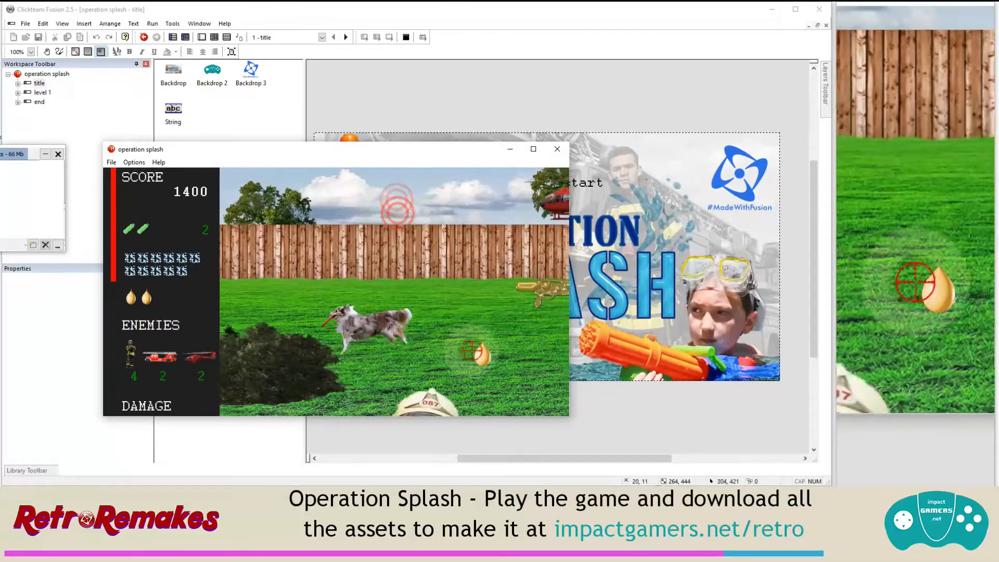
left_click(478, 352)
left_click(512, 281)
left_click(345, 342)
left_click(454, 316)
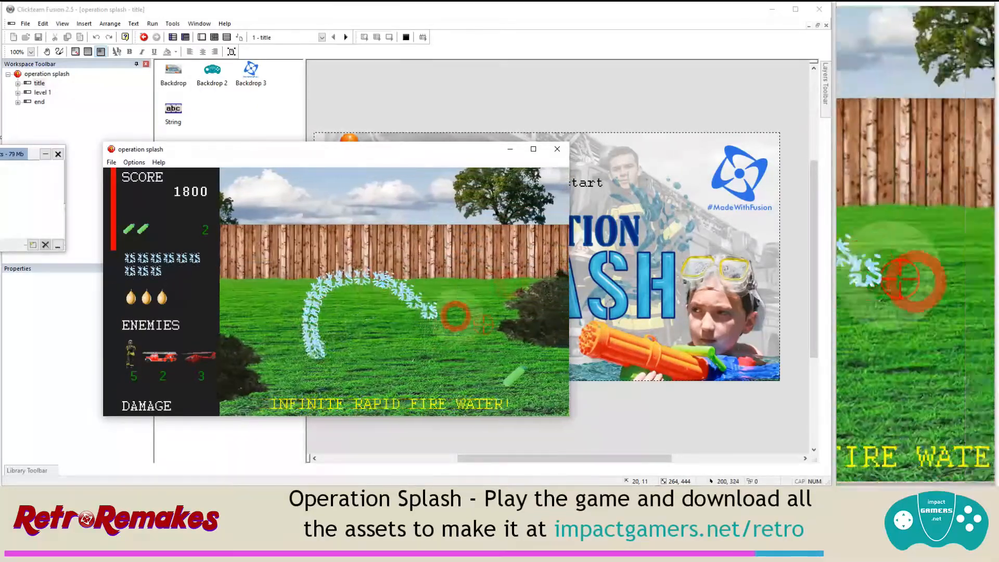
left_click(499, 373)
left_click(552, 251)
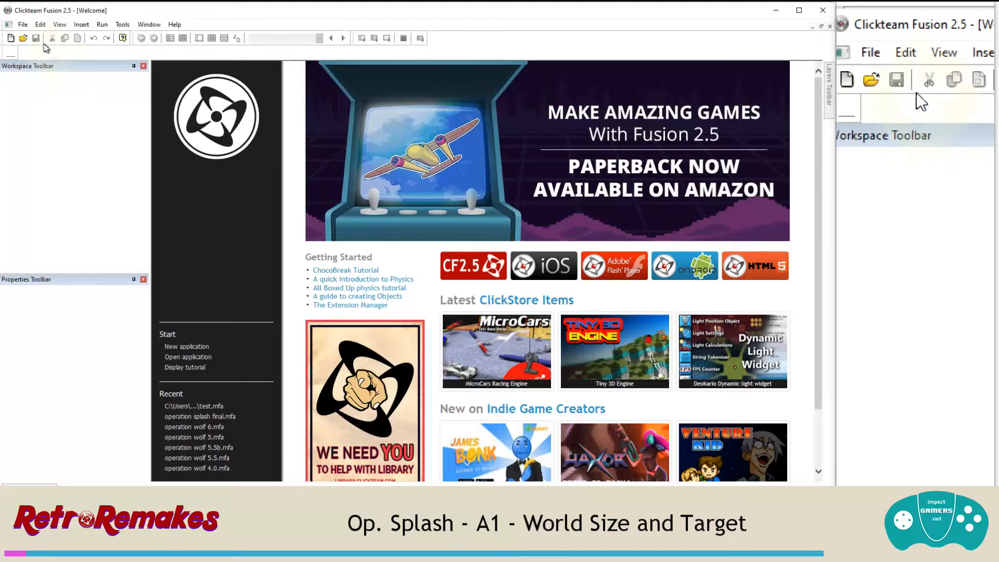
Step: Create a new application and set its window width to 900, resizing the matching frame as well
left_click(23, 24)
left_click(35, 41)
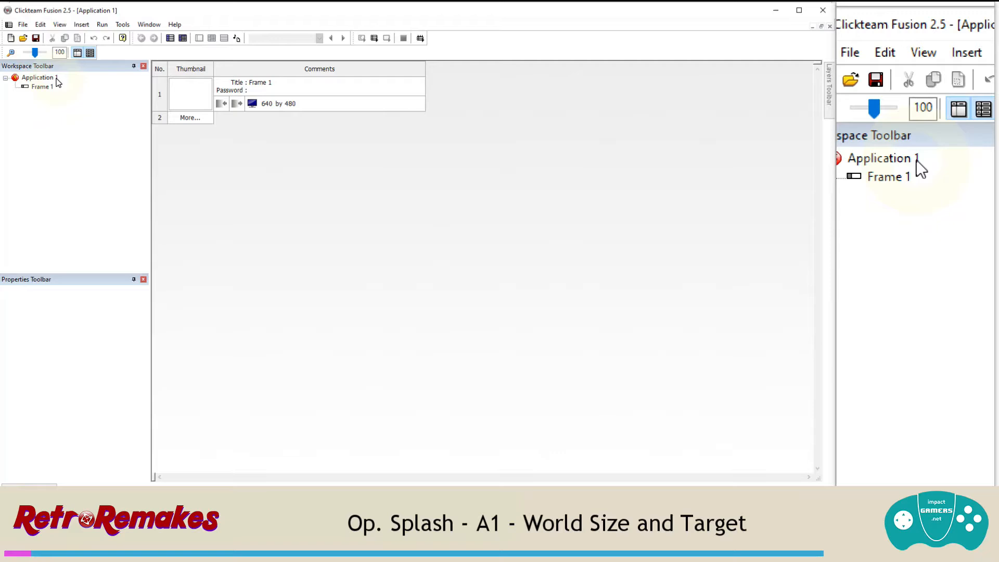
left_click(56, 80)
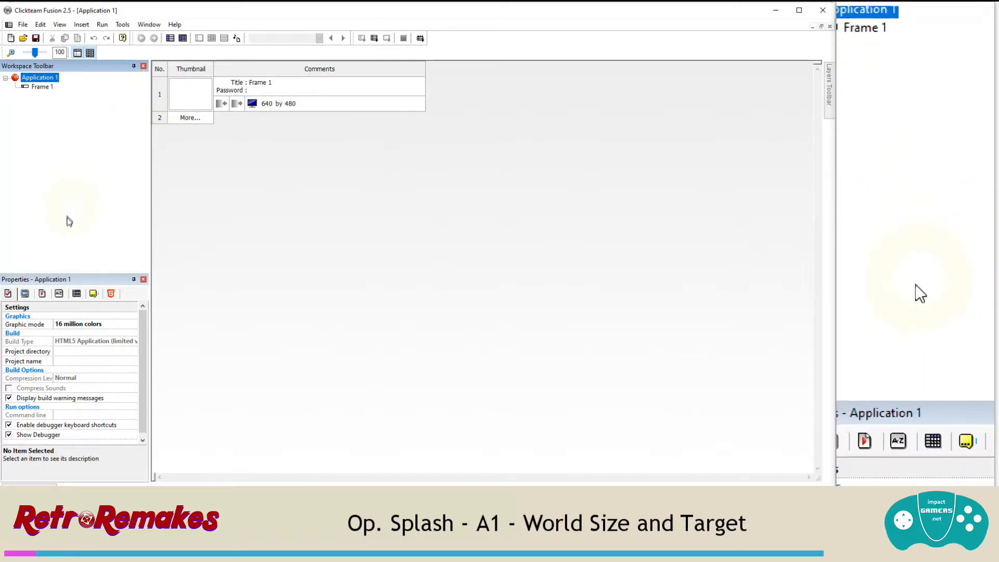
left_click(25, 293)
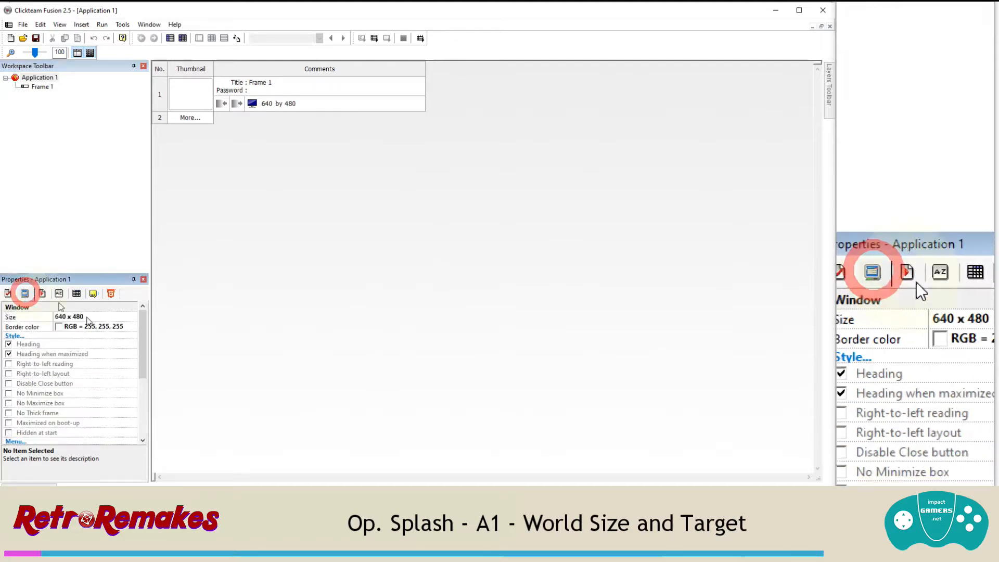
left_click(63, 317)
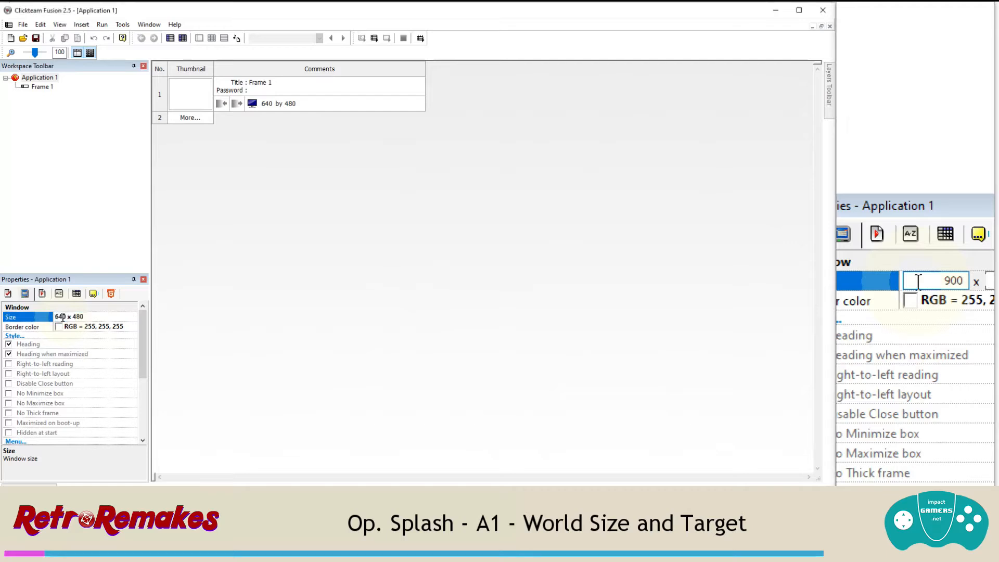
type("900")
key("Return")
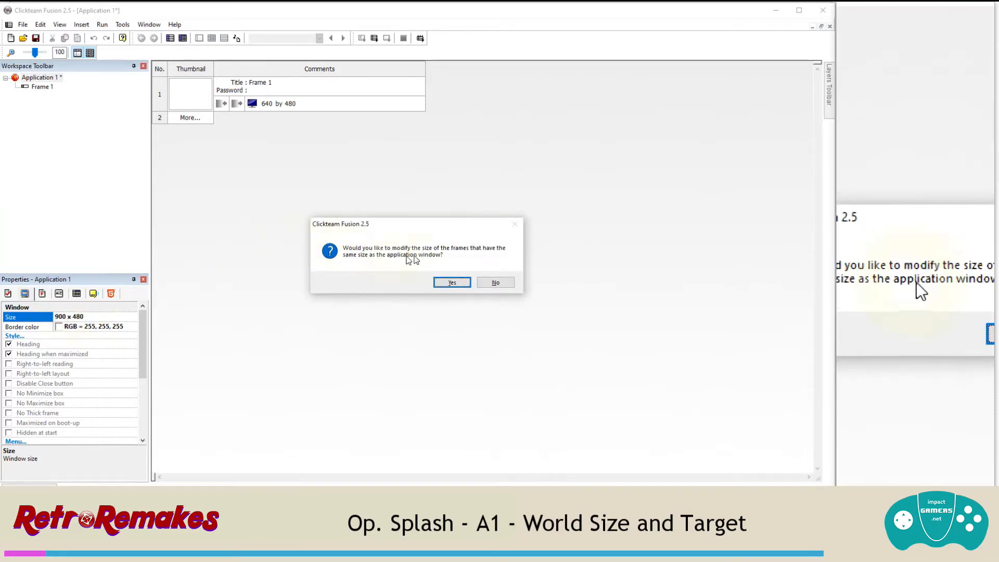
left_click(451, 282)
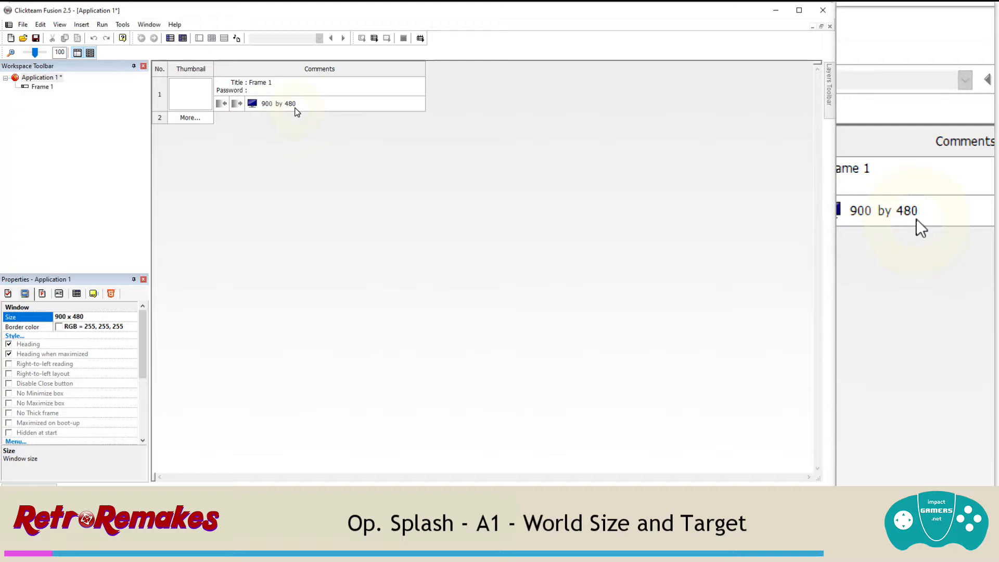
Step: Open Frame 1 for editing and insert a Quick Backdrop object near the frame's upper-left corner
double_click(160, 100)
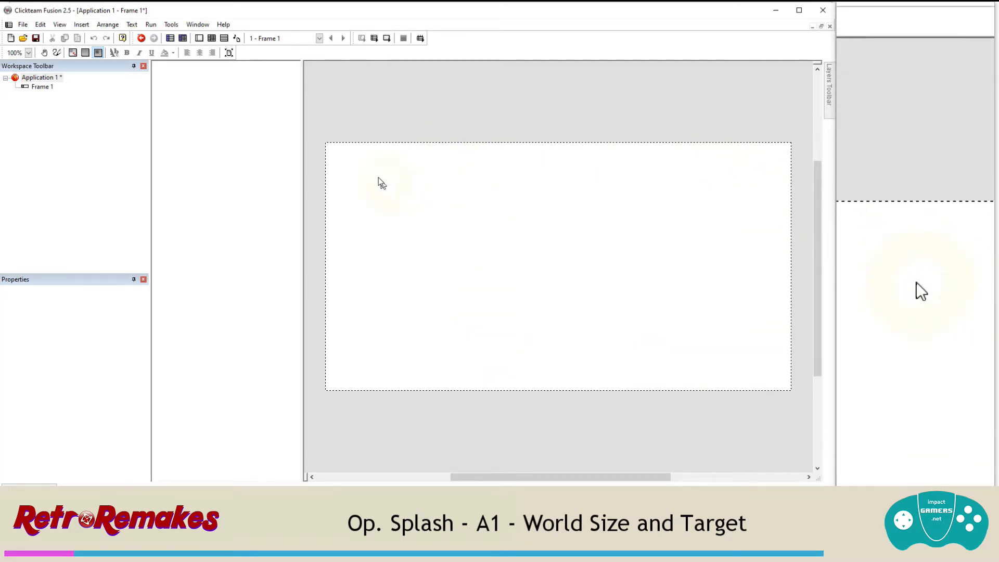
left_click(81, 24)
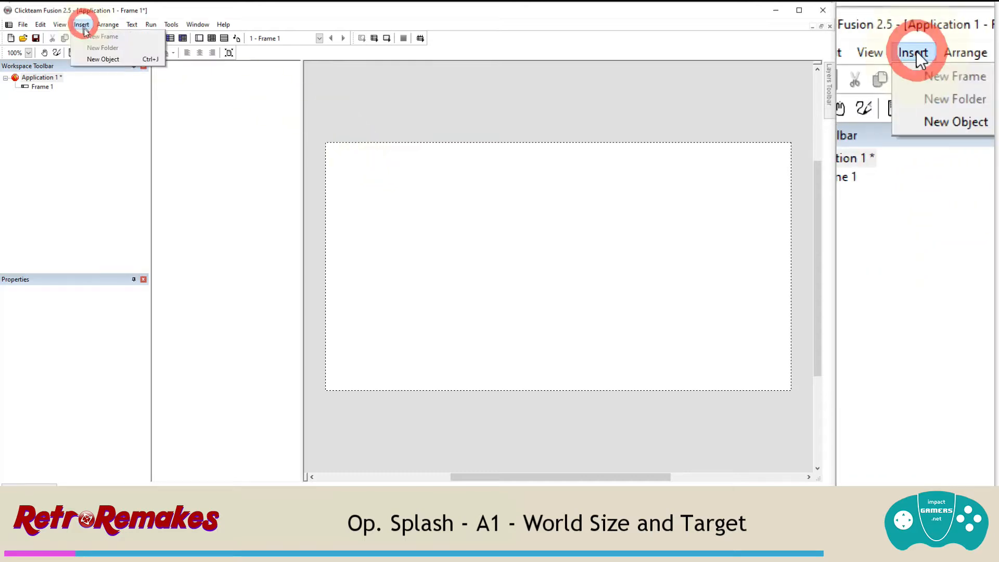
left_click(104, 58)
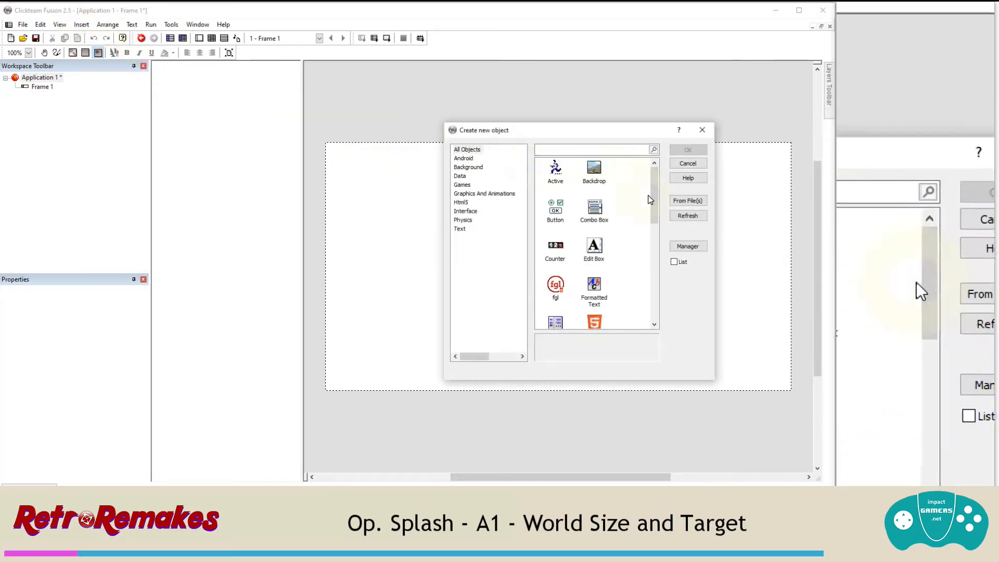
left_click_drag(653, 198, 652, 270)
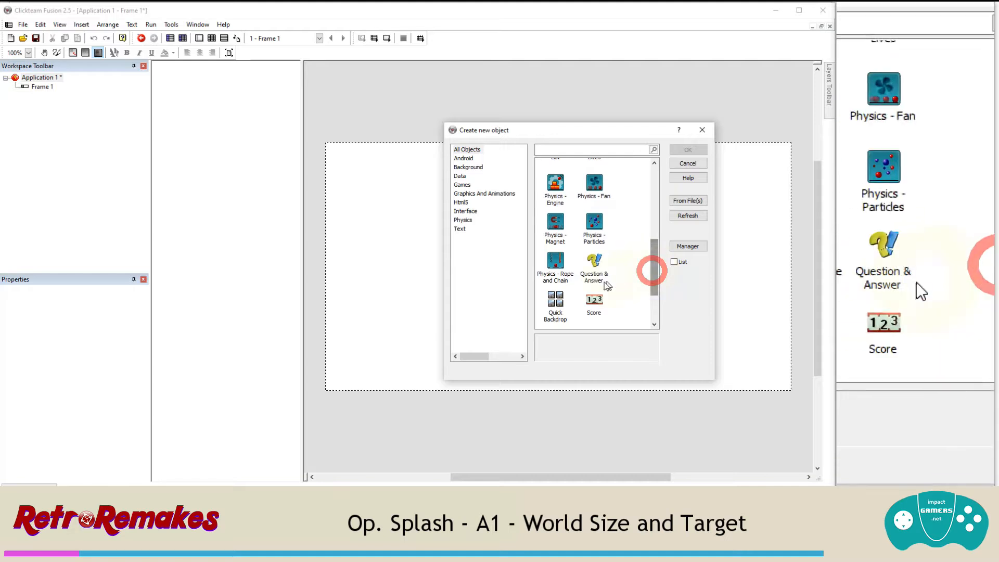
left_click(555, 298)
left_click(686, 150)
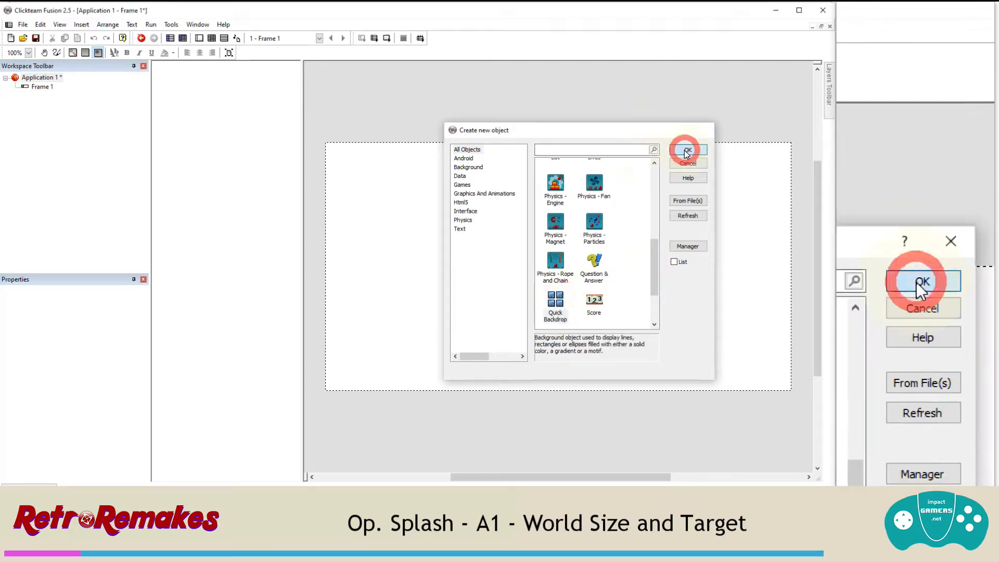
left_click(341, 160)
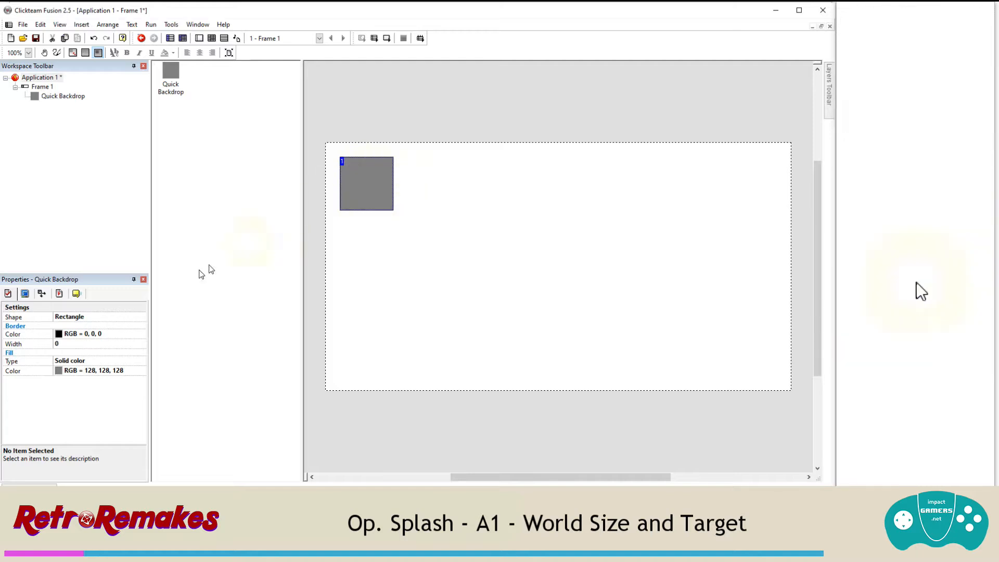
Step: Position the Quick Backdrop at X 0, Y 0 and set its size to 225 wide by 480 high
left_click(42, 295)
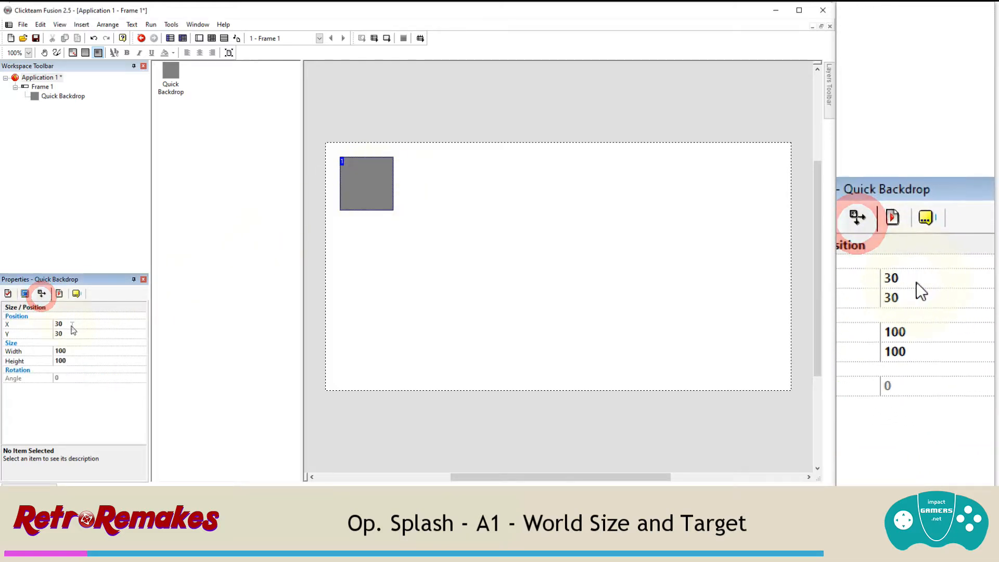
left_click(72, 325)
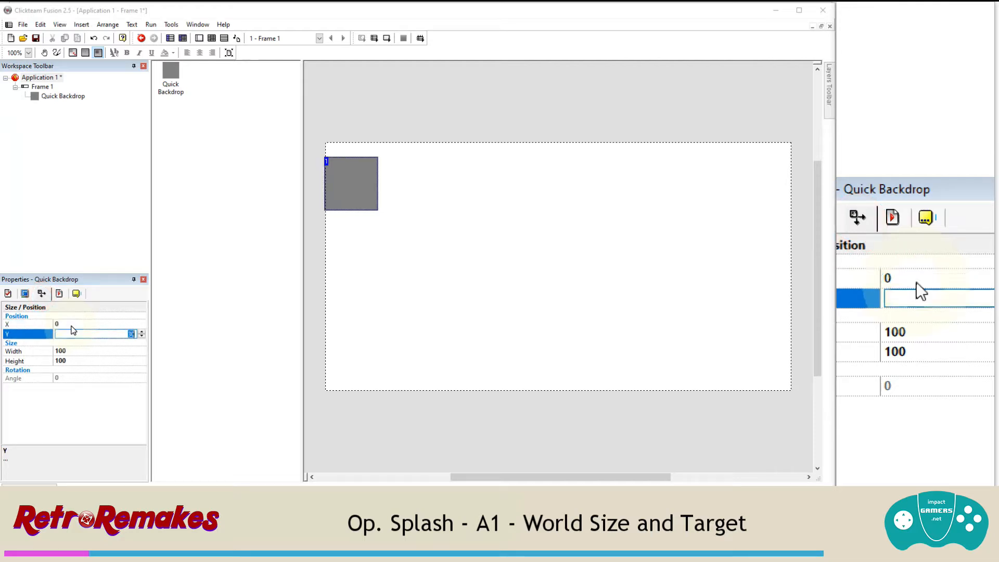
type("0")
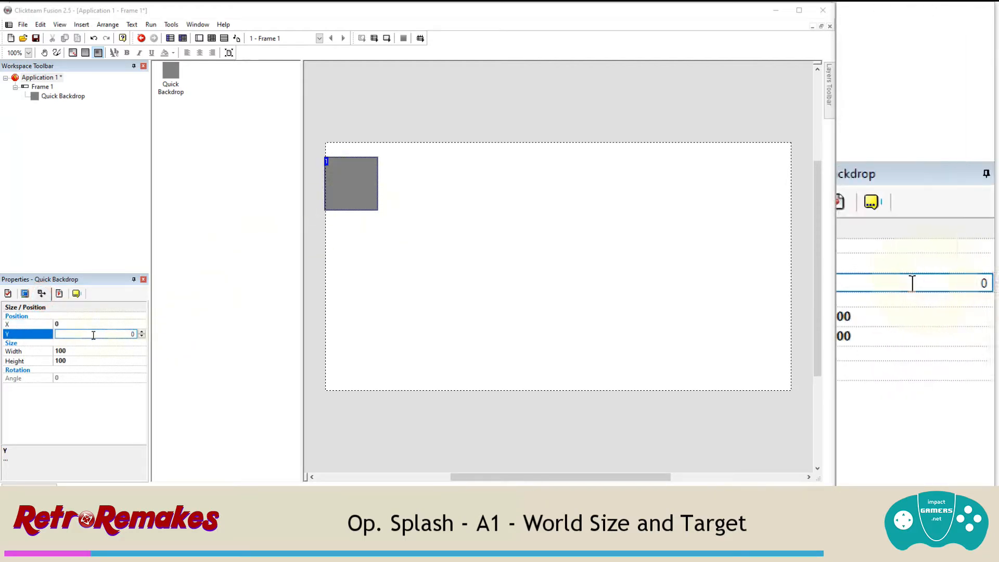
left_click(71, 351)
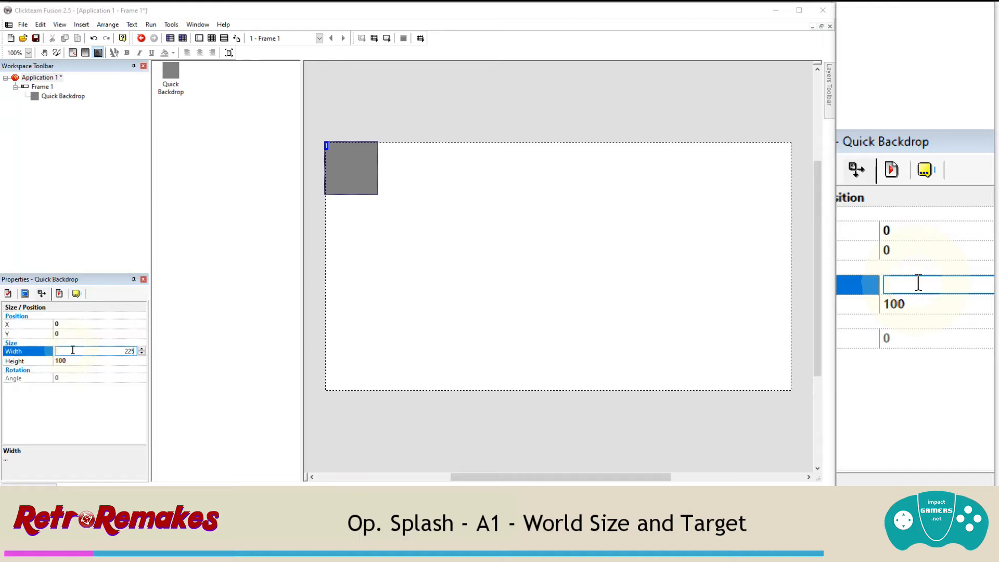
type("225")
left_click(72, 361)
type("480")
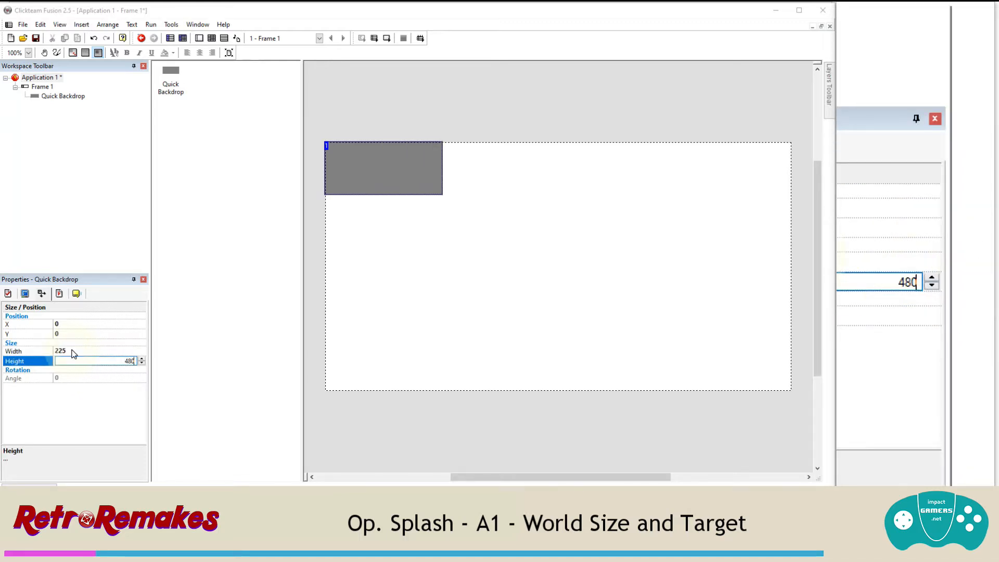
key("Return")
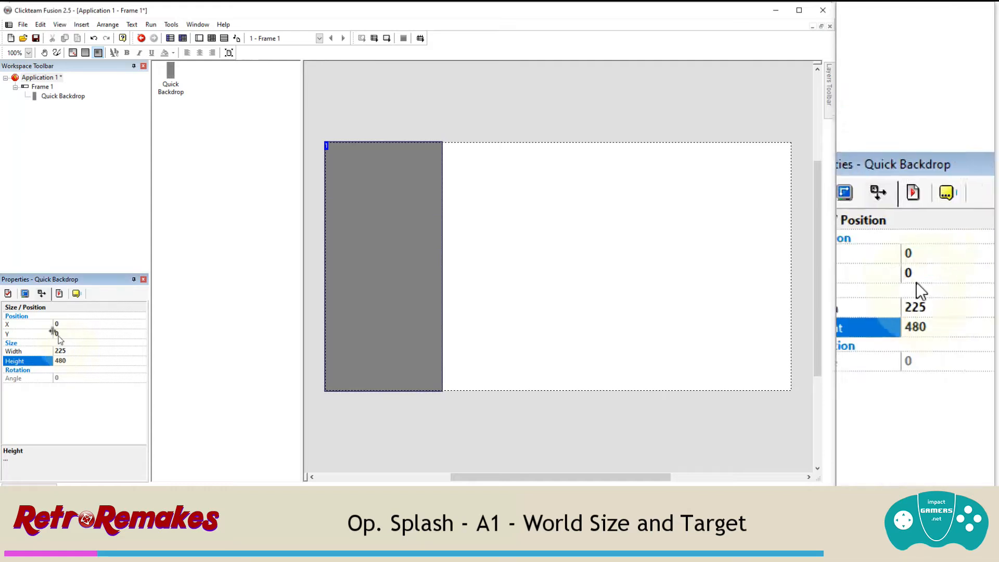
Step: Set the Quick Backdrop's solid fill color to black (RGB 0, 0, 0)
left_click(7, 293)
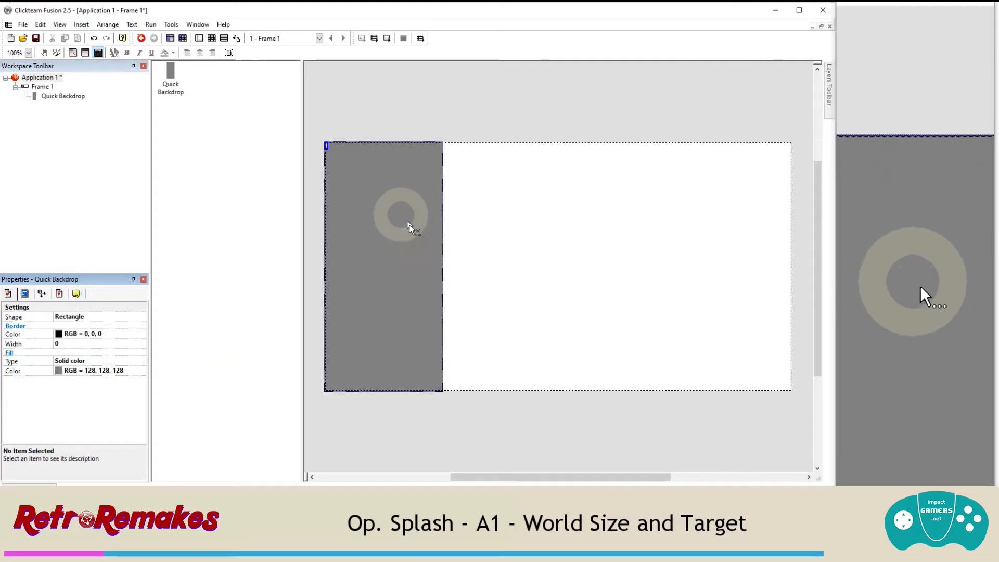
left_click(67, 370)
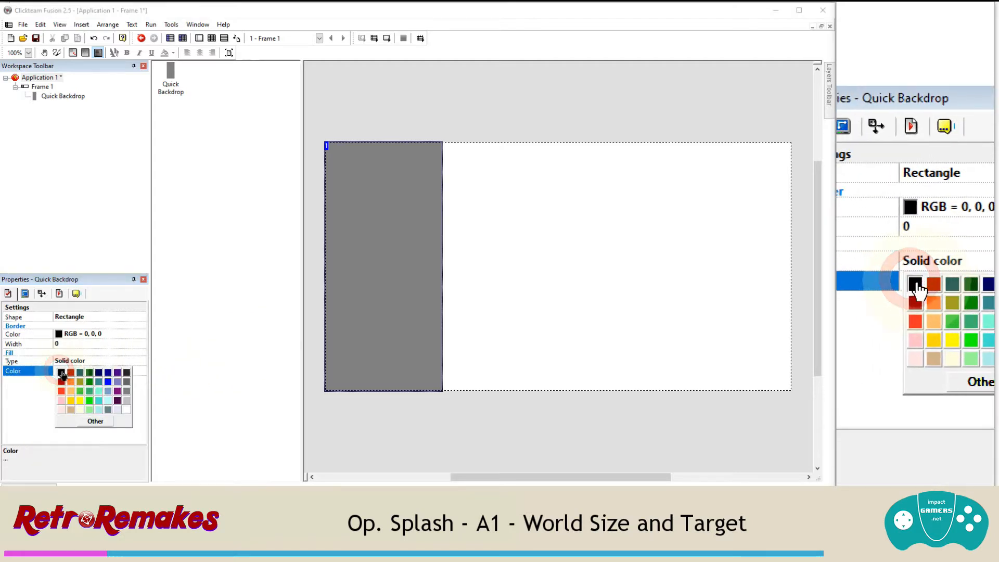
left_click(61, 372)
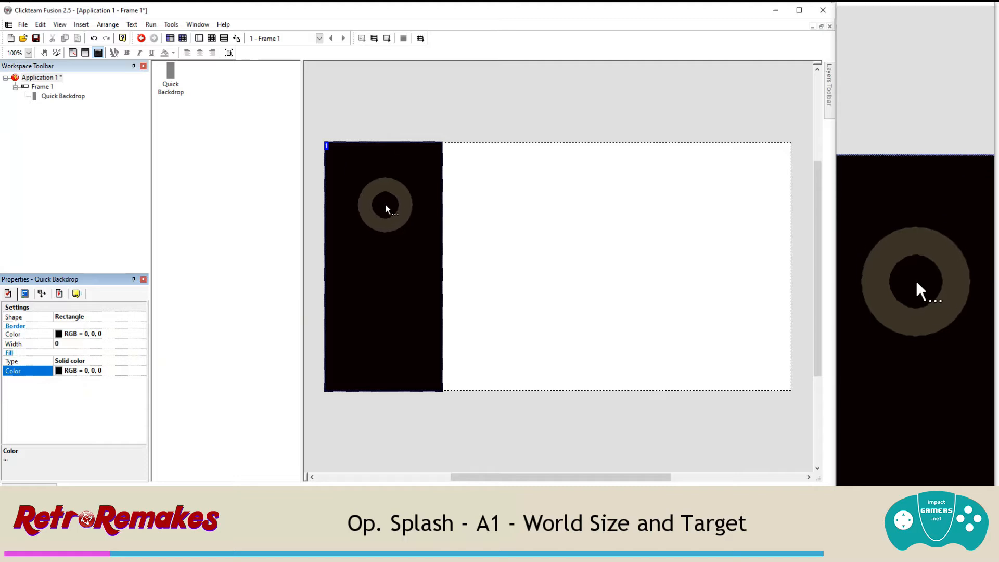
Step: Rename the black Quick Backdrop object as Backdrop
right_click(386, 179)
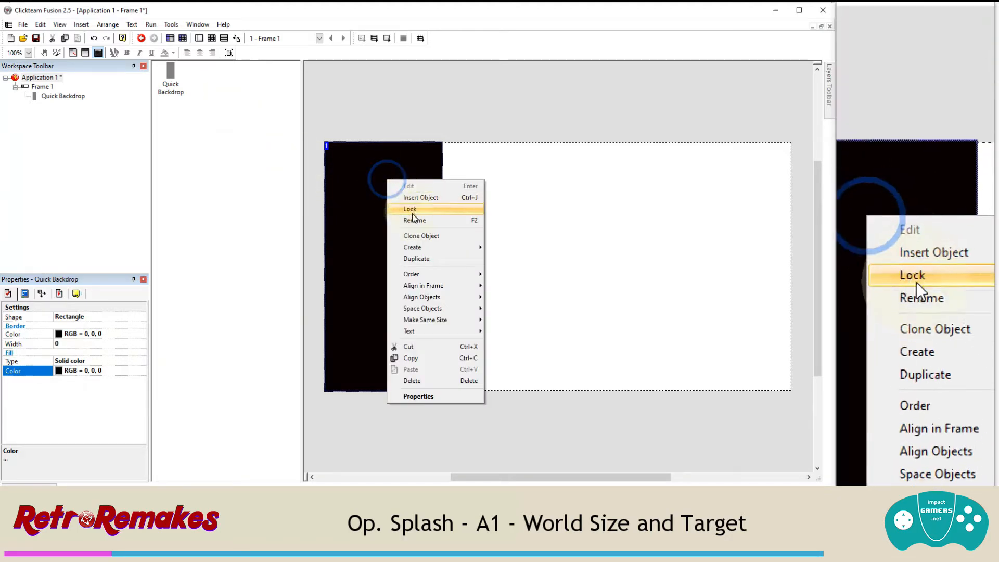
left_click(414, 220)
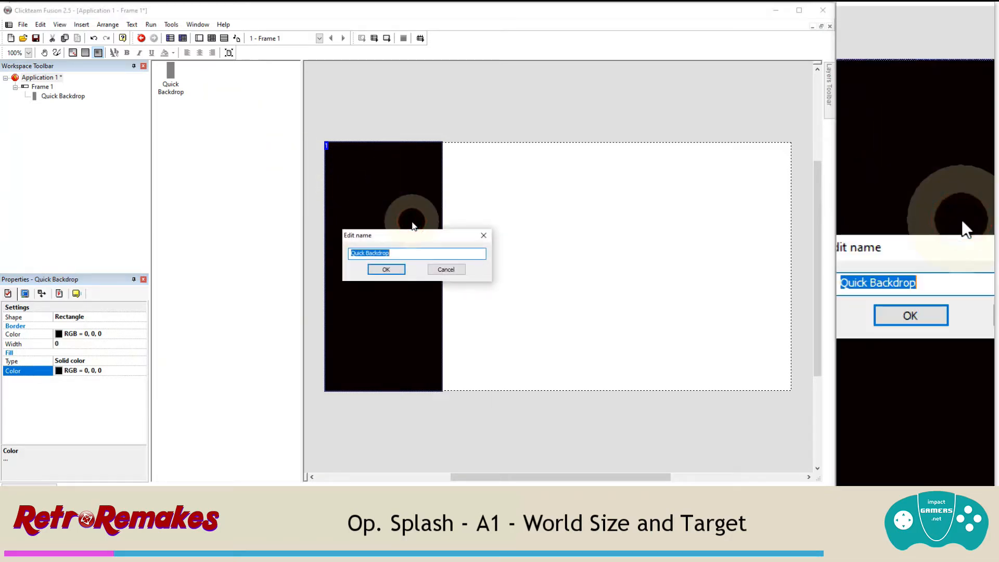
key("shift")
type("Backd")
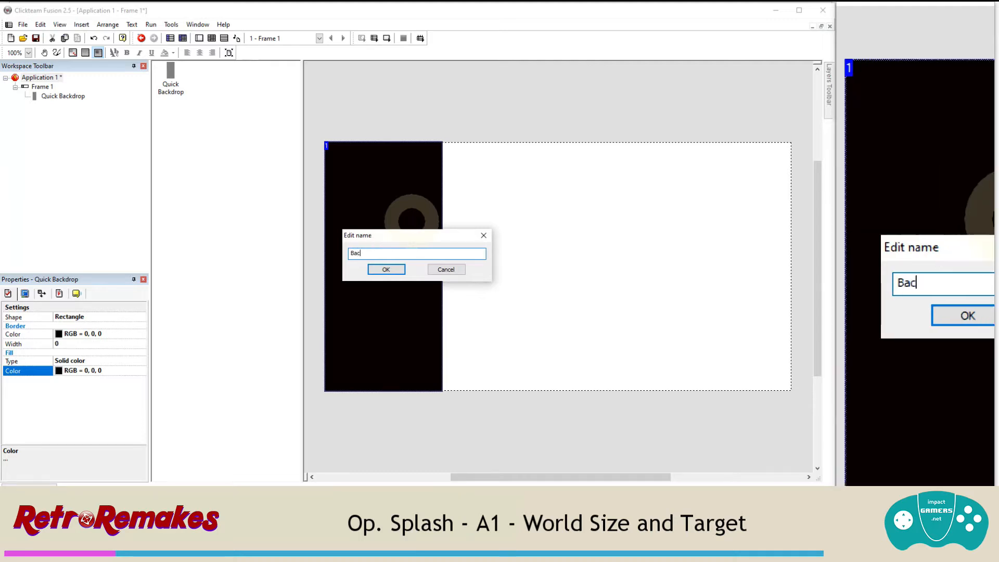
key("Return")
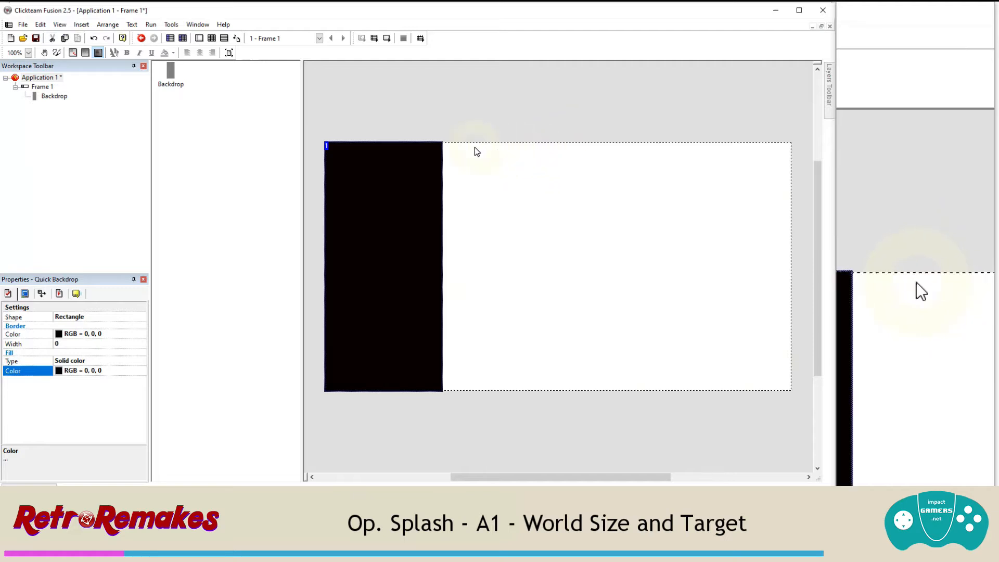
Step: Insert an Active object near the upper-left corner of the white area beside the black panel
left_click(81, 24)
left_click(103, 58)
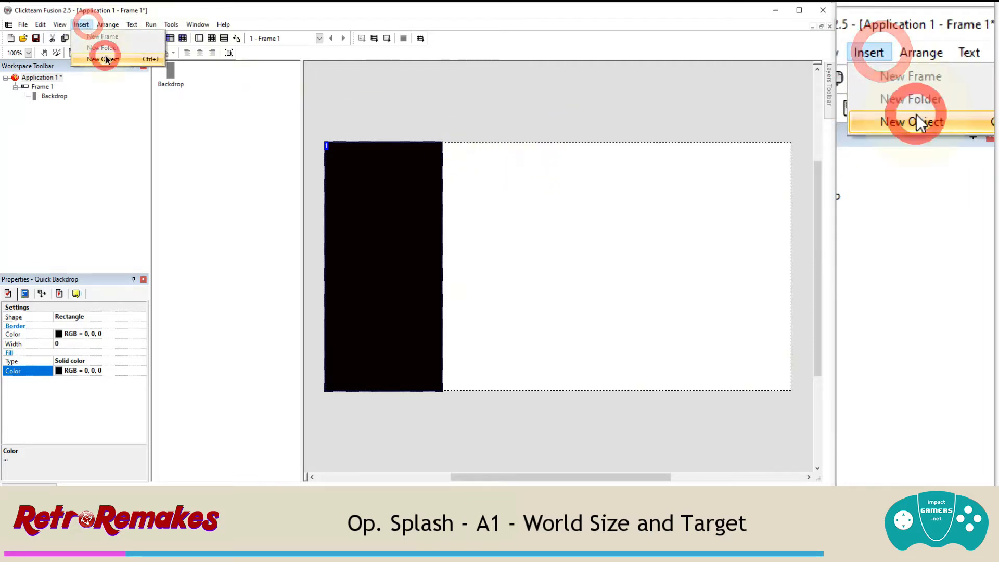
left_click(555, 168)
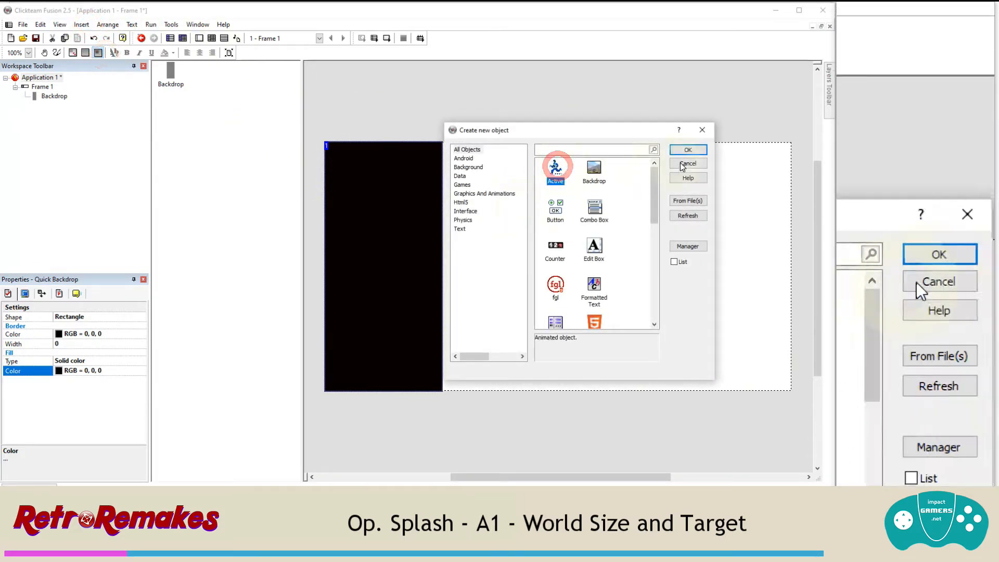
left_click(688, 150)
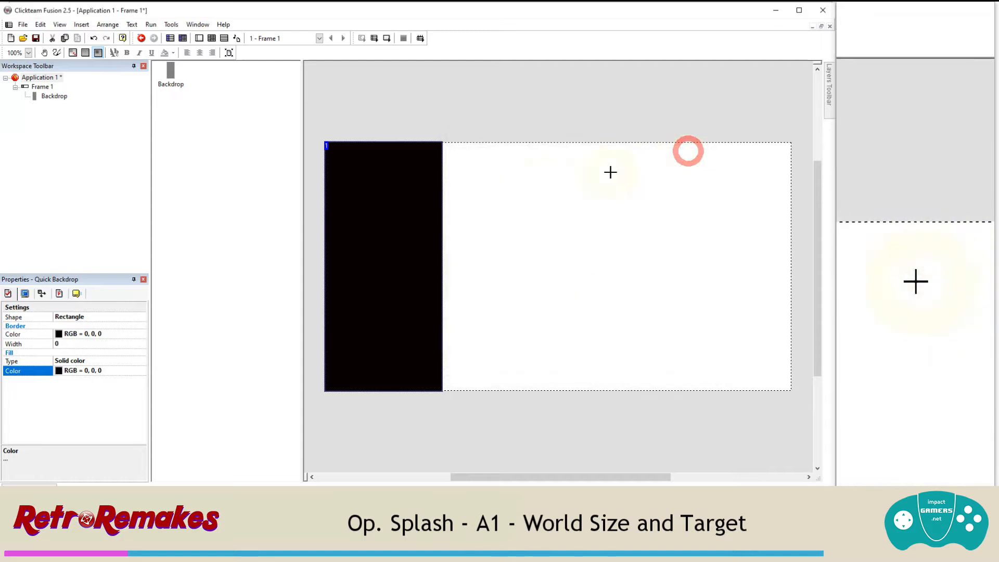
left_click(461, 164)
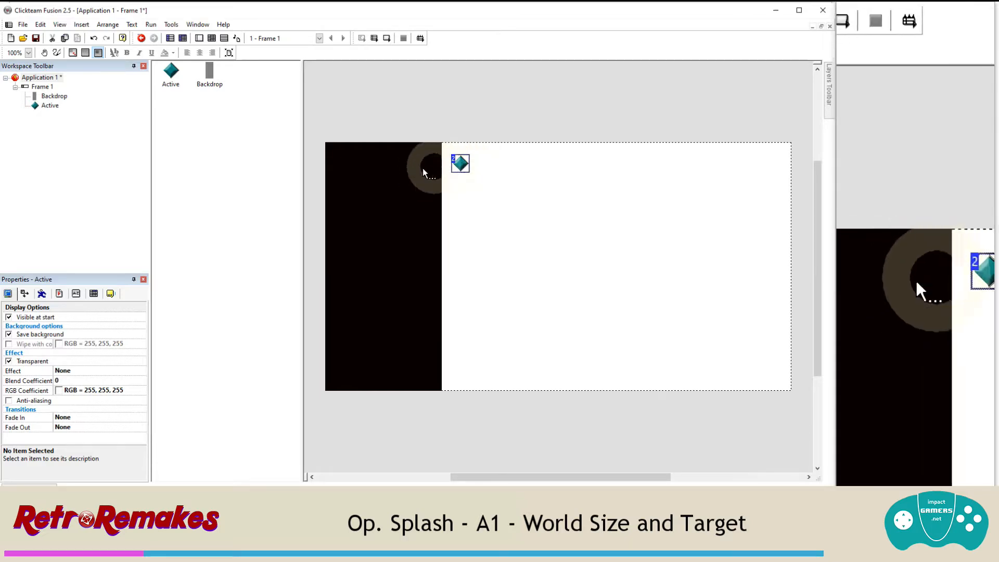
Step: Clear the Active object's default image and fill the canvas with light blue (RGB 127, 167, 239)
right_click(462, 163)
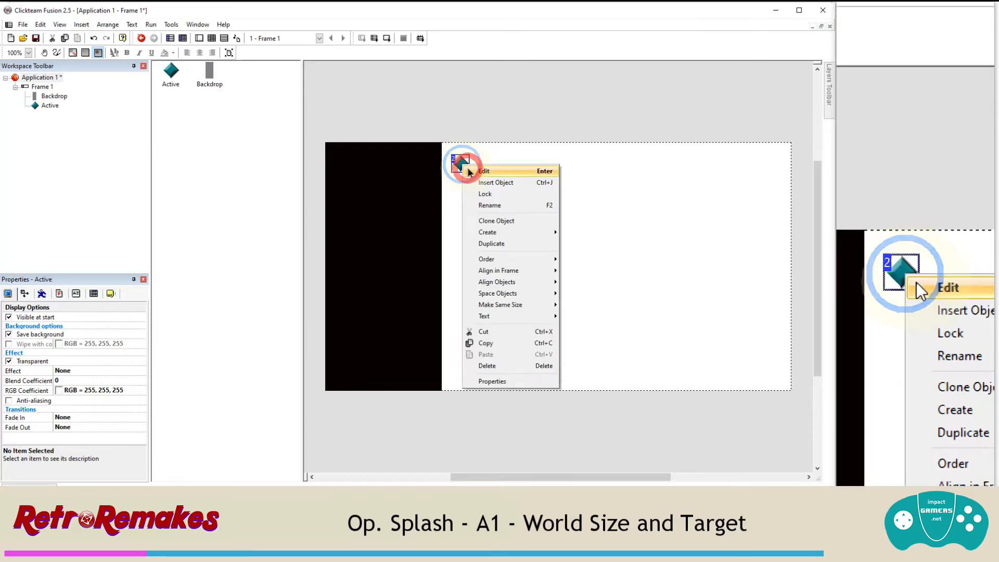
left_click(466, 167)
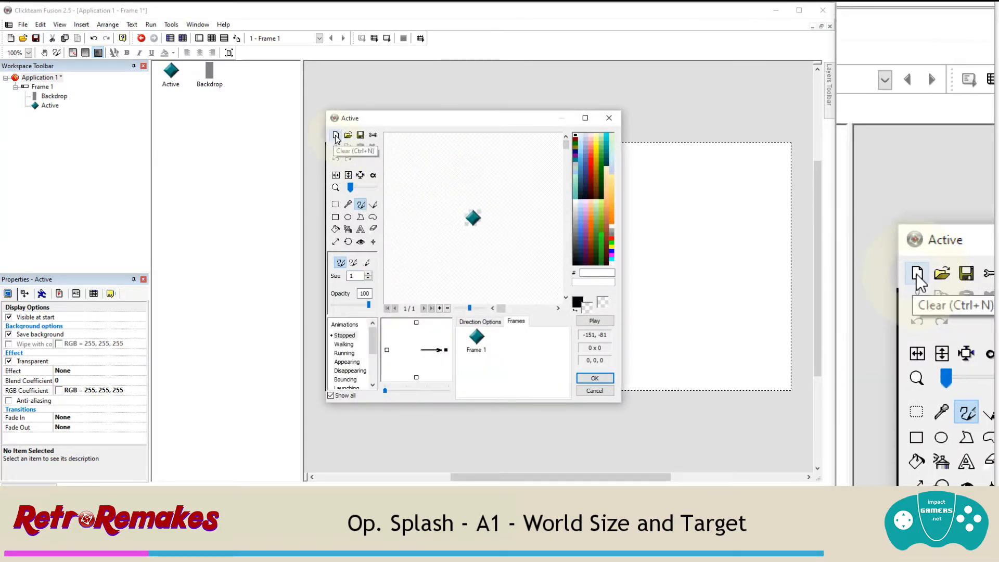
left_click(335, 135)
left_click(336, 229)
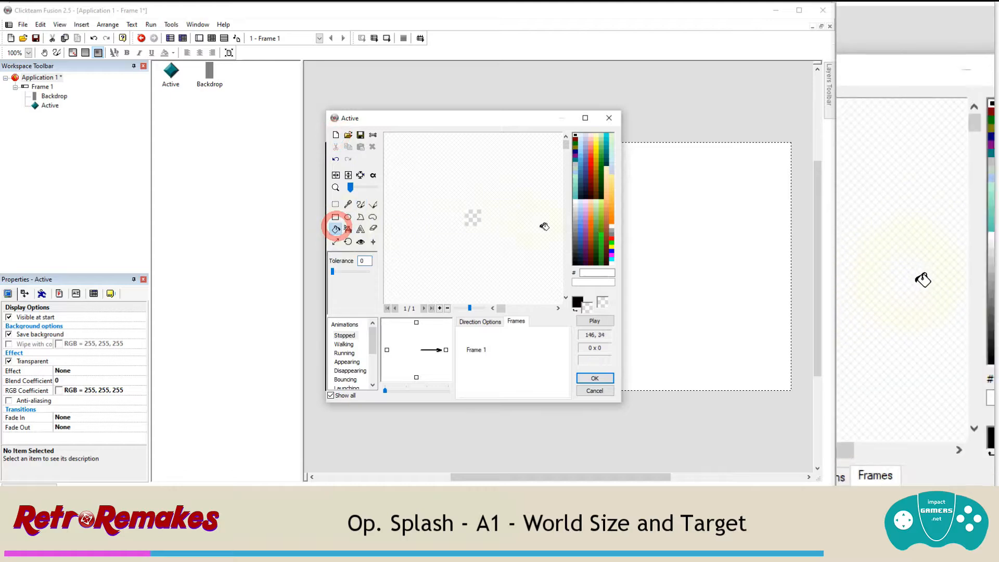
left_click(473, 216)
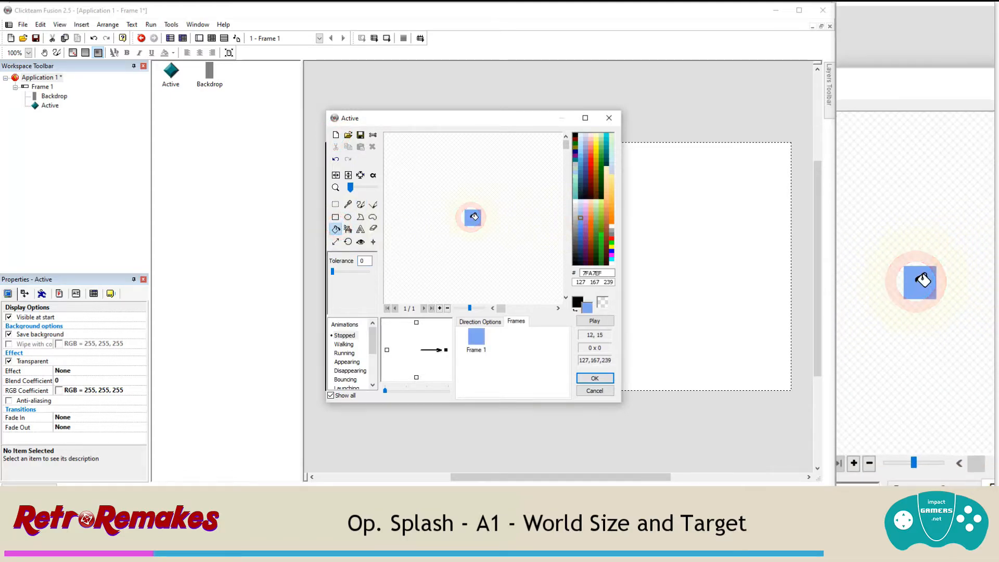
Step: Set the blue image's hot spot to its top-left corner and accept the image edits
left_click(363, 243)
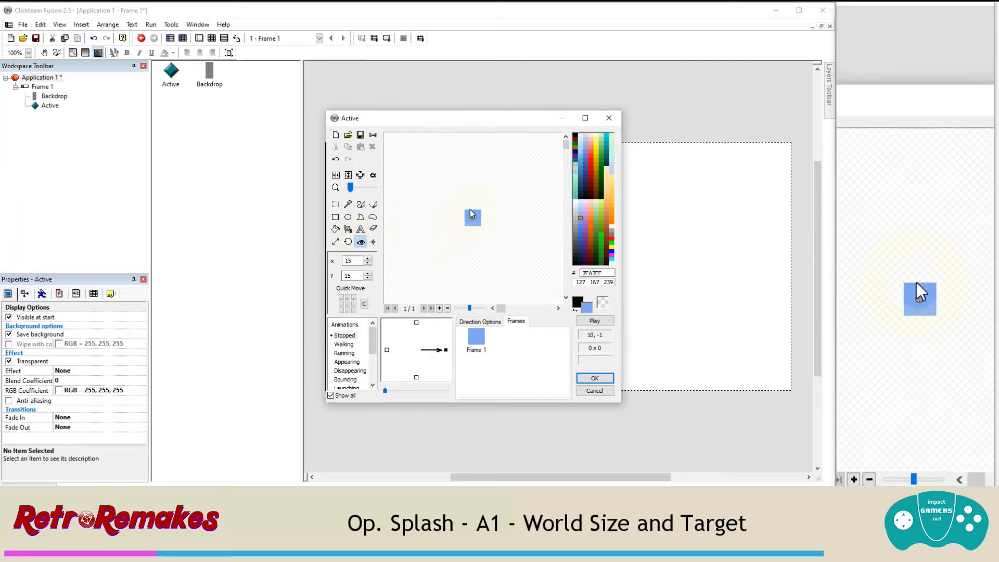
left_click(342, 298)
left_click(596, 380)
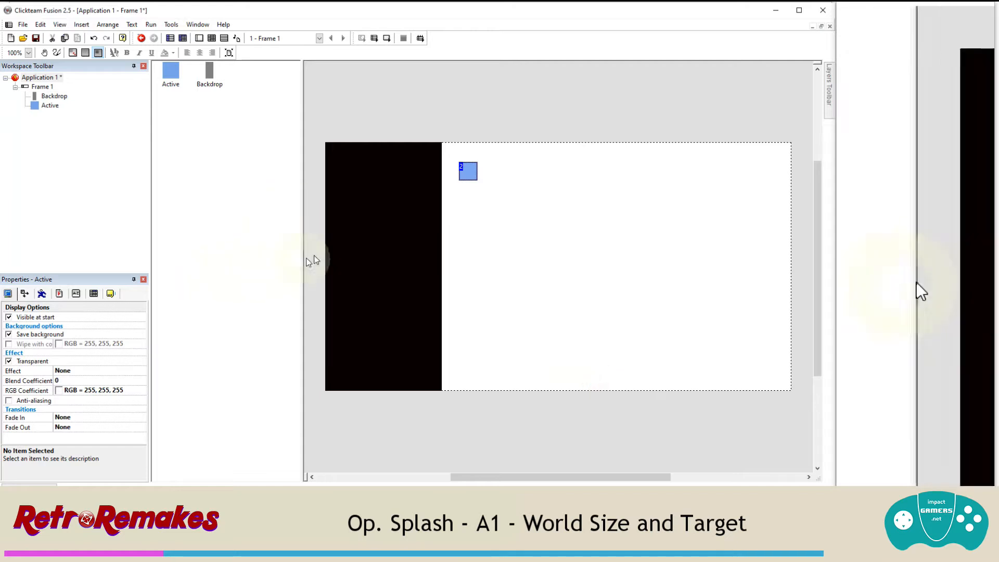
Step: Position the blue Active object at X 225, Y 0 and set its size to 675 wide by 480 high
left_click_drag(470, 173, 450, 151)
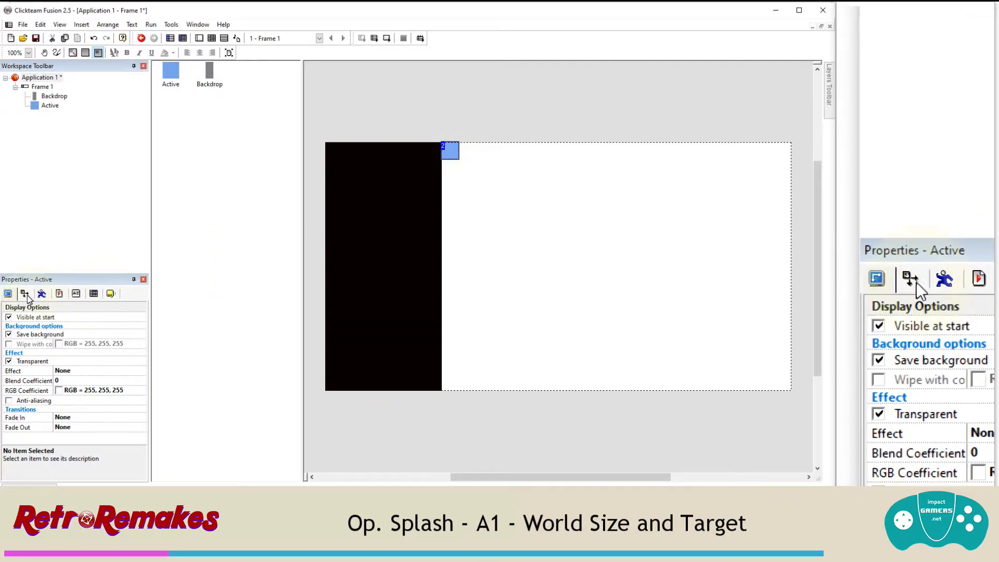
left_click(26, 294)
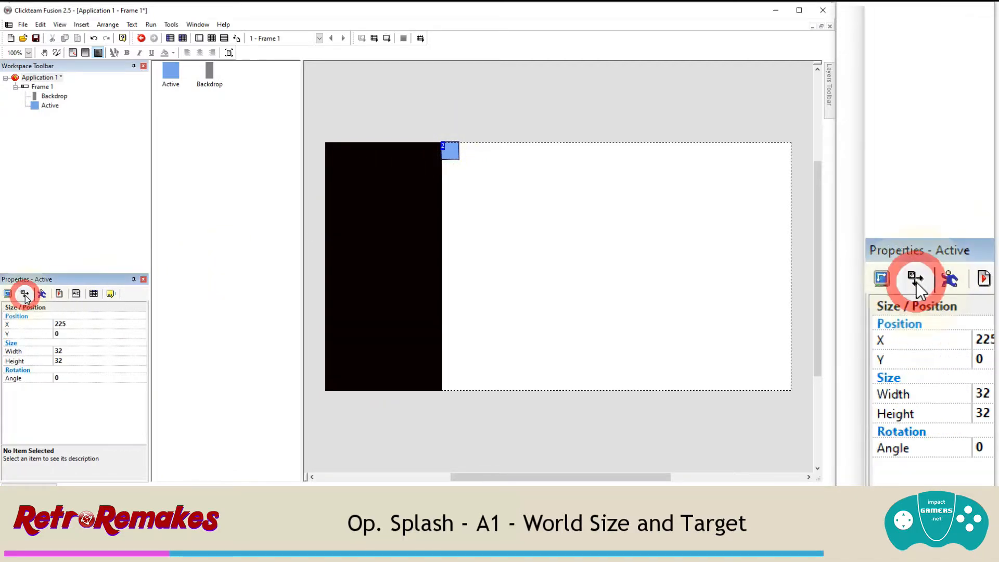
left_click(62, 325)
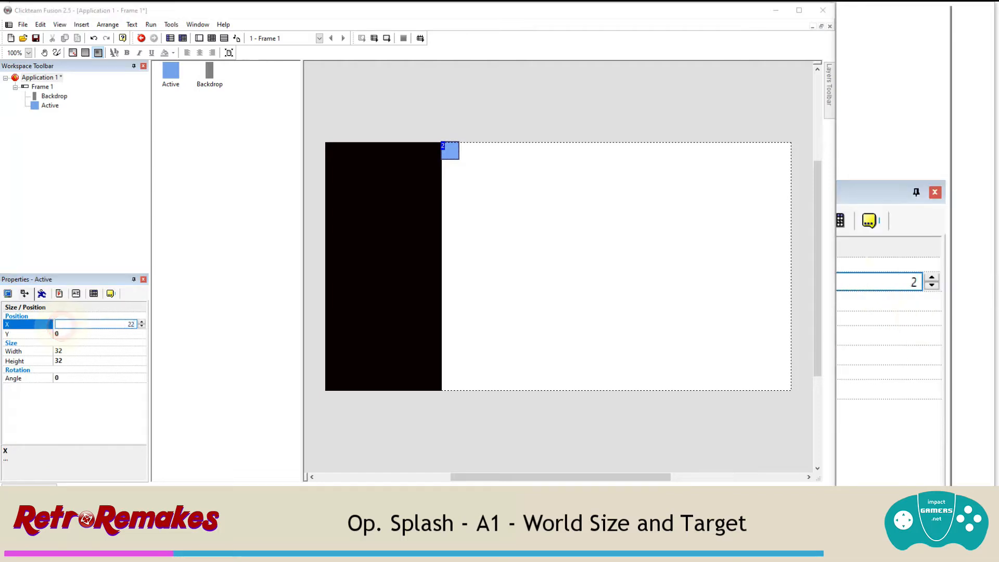
left_click(67, 339)
left_click(72, 352)
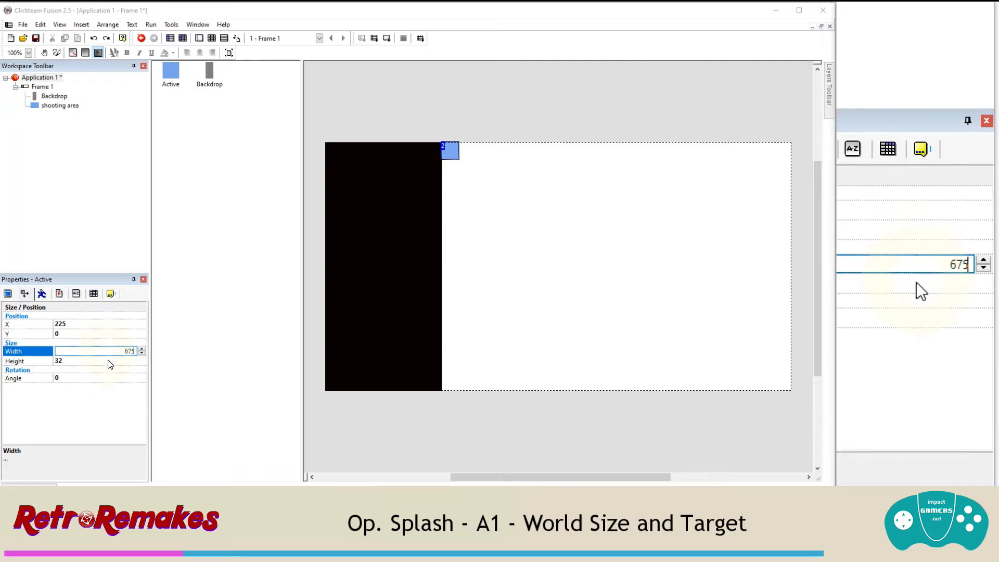
left_click(108, 360)
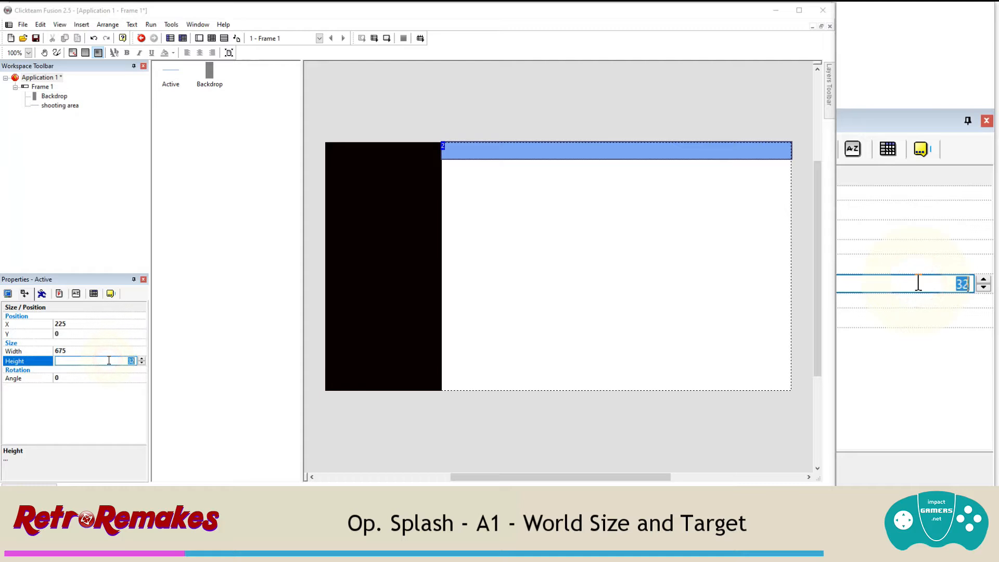
type("480")
key("Return")
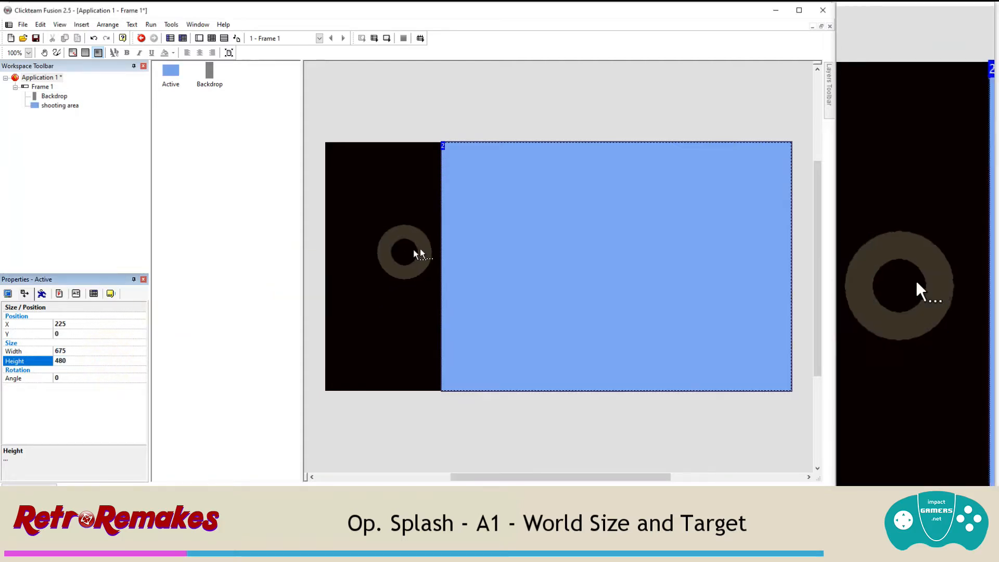
Step: Rename the large blue Active object as shoot area
right_click(538, 257)
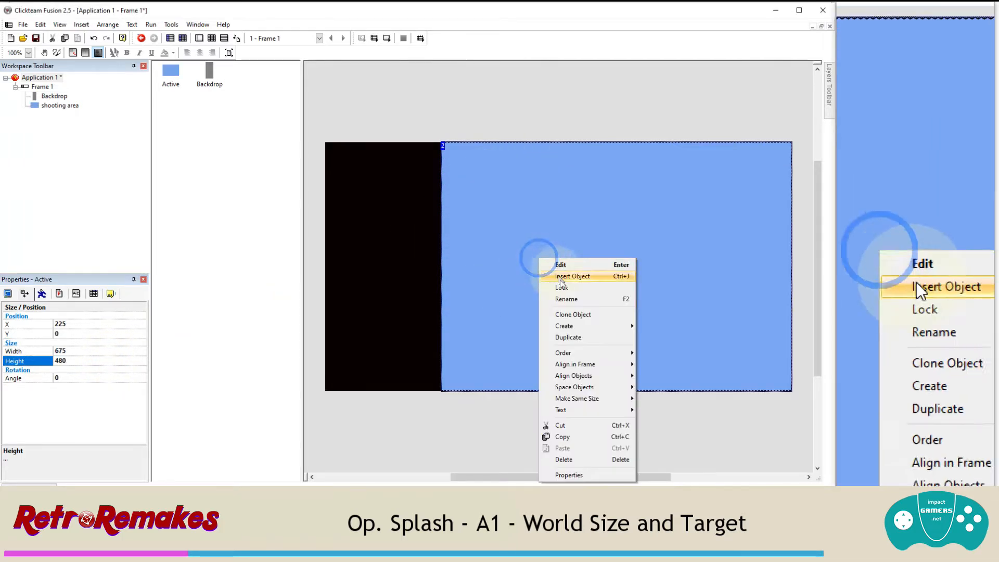
left_click(571, 300)
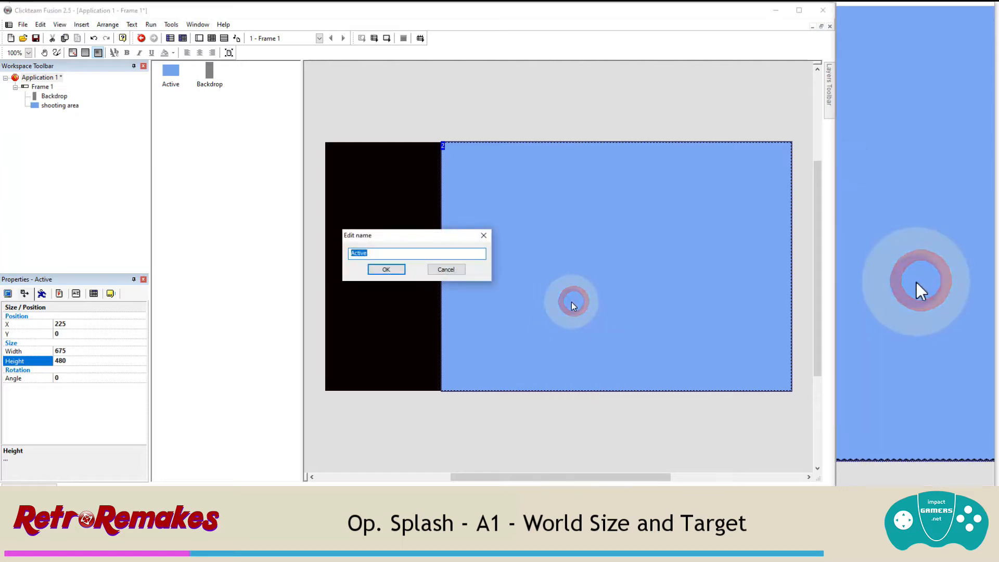
type("shoot area")
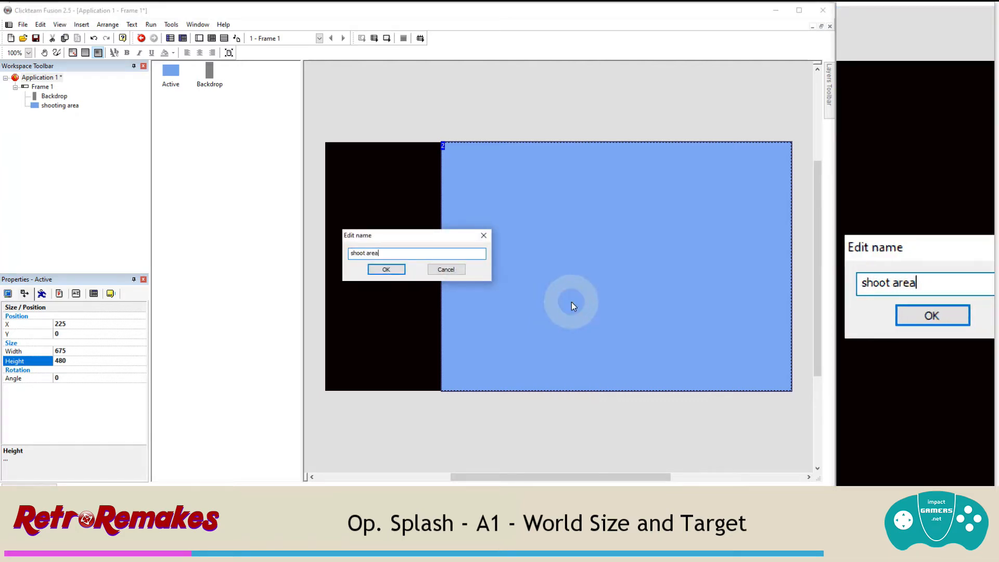
key("Return")
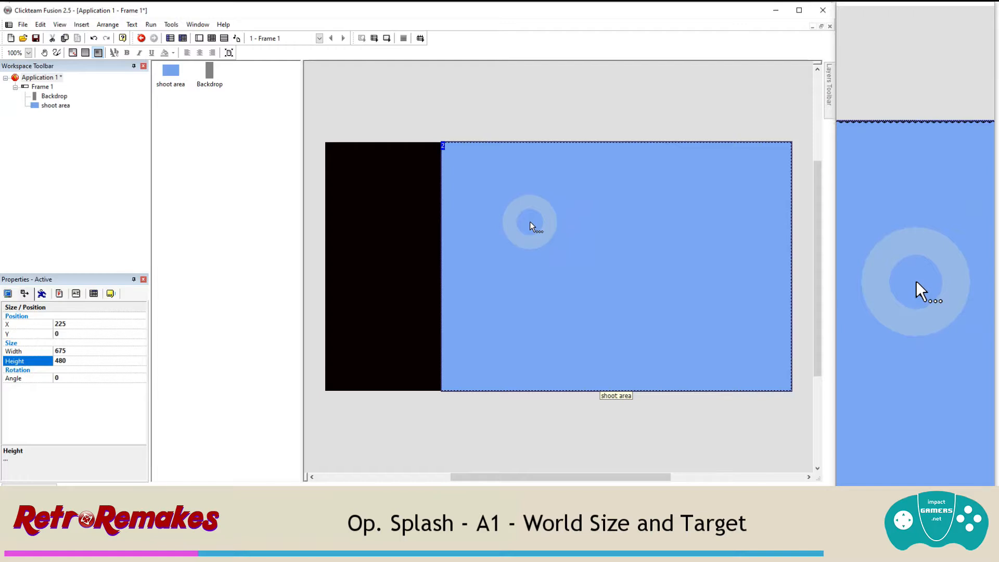
Step: Insert another Active object near the middle of the blue shoot area, at about X 520, Y 220
left_click(81, 25)
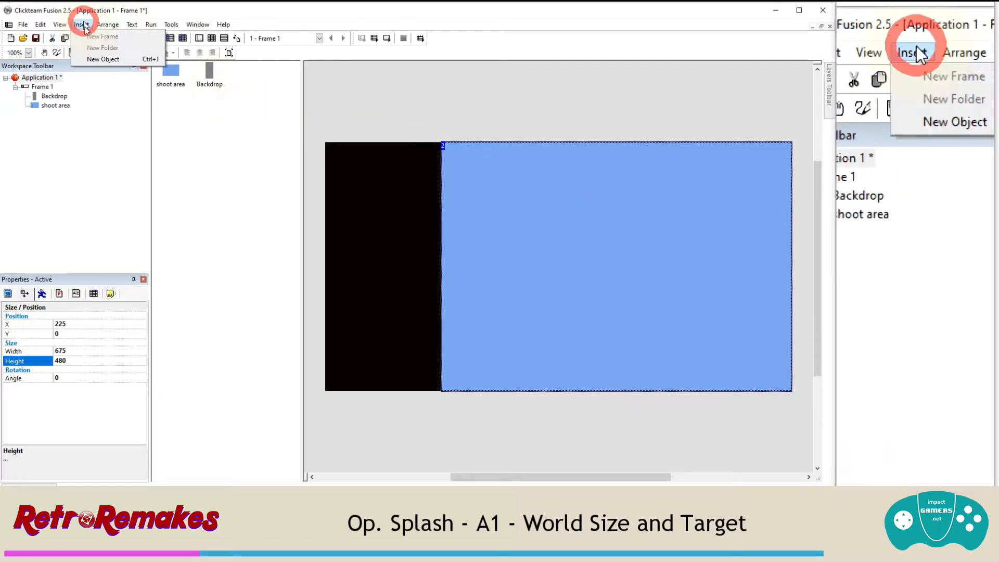
left_click(100, 58)
left_click(555, 167)
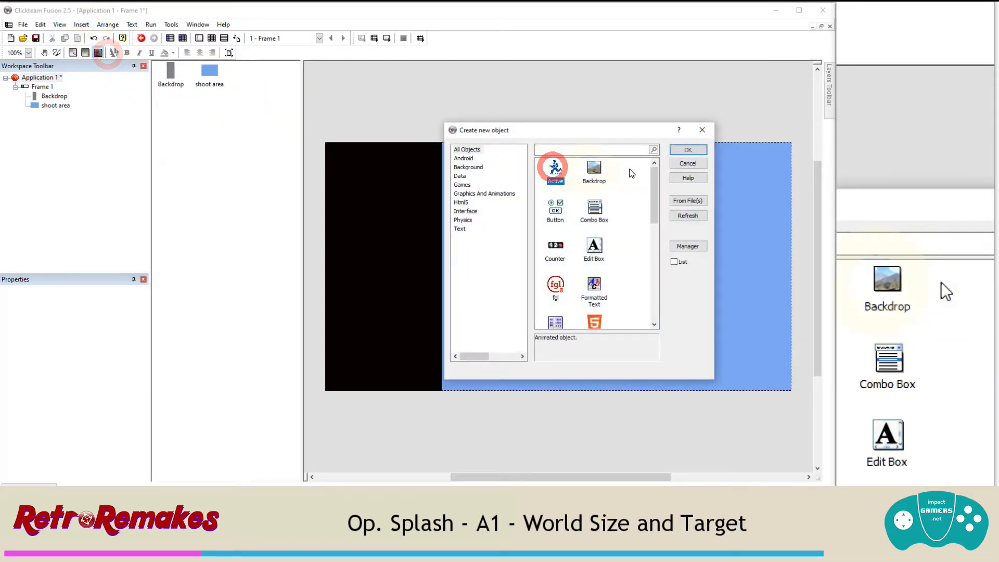
left_click(686, 149)
left_click(595, 256)
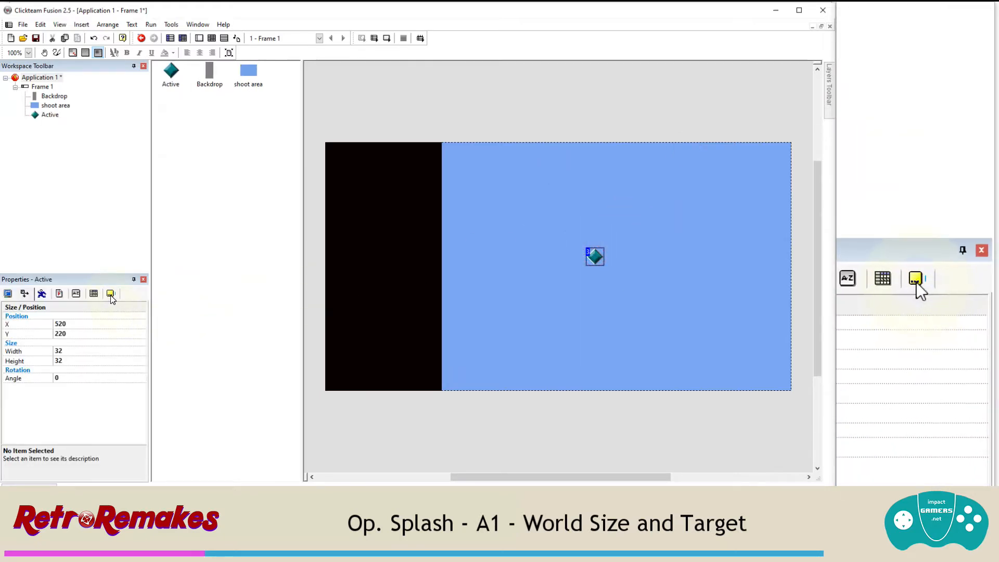
Step: Rename the new diamond-shaped Active object as target
left_click(110, 294)
right_click(528, 301)
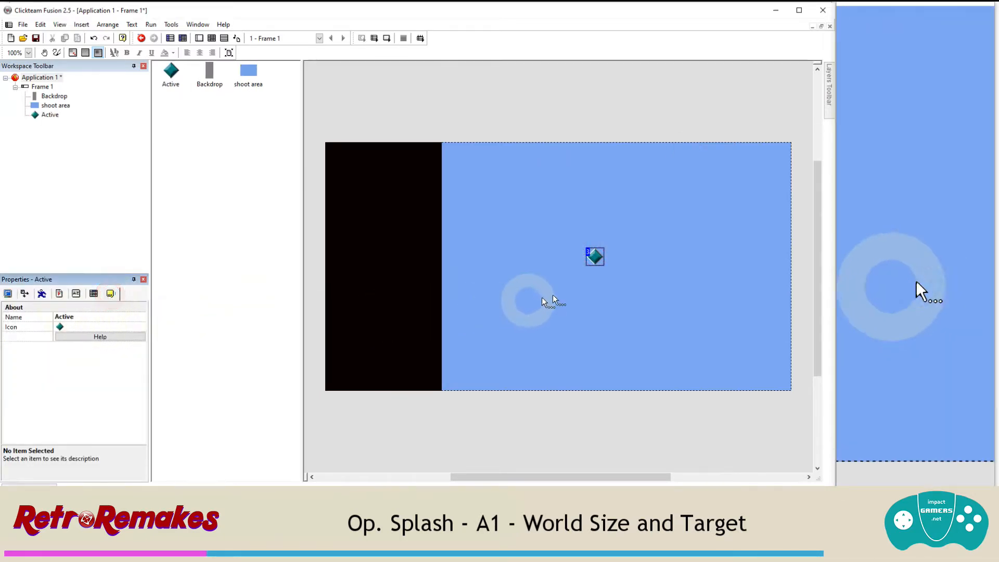
right_click(598, 255)
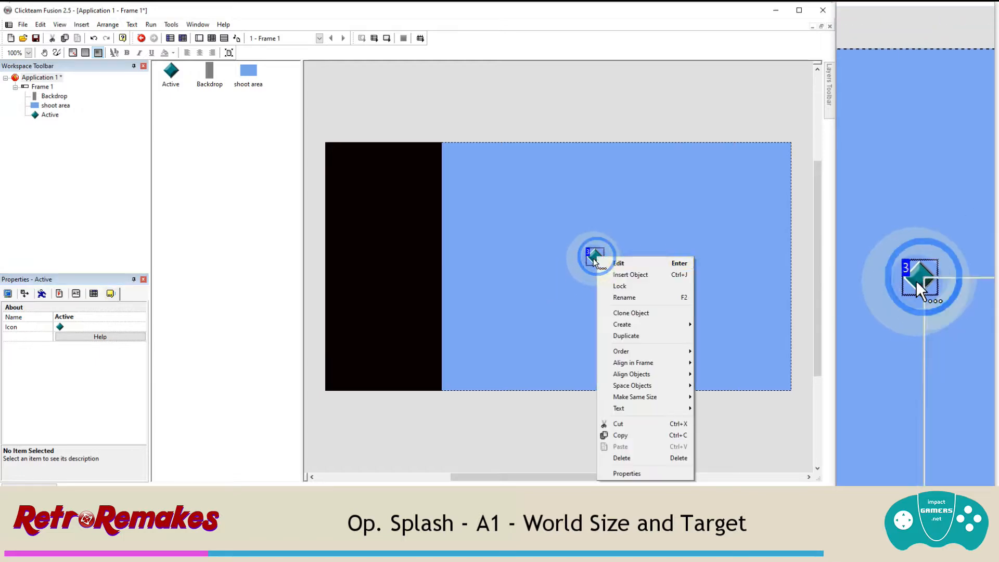
left_click(615, 297)
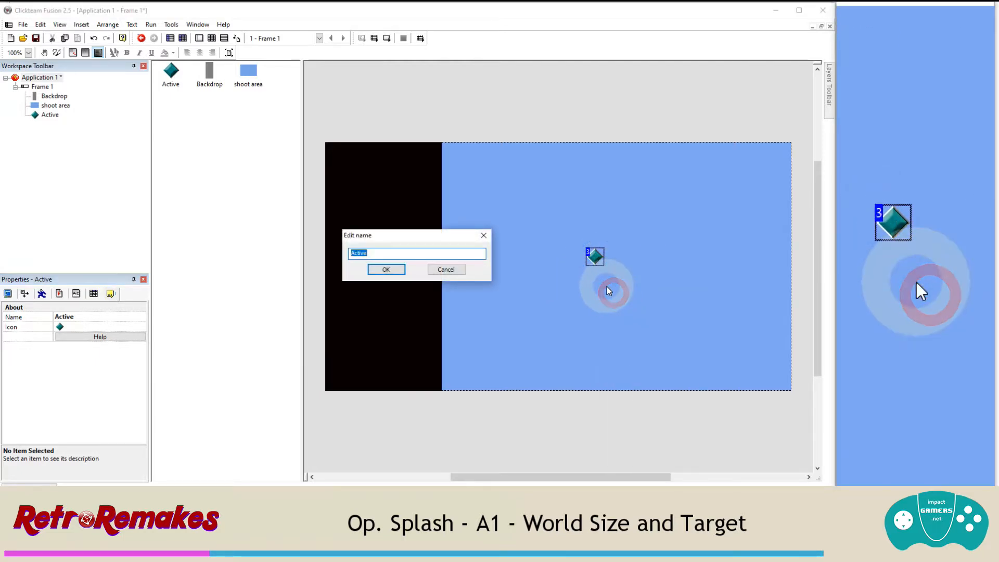
type("target")
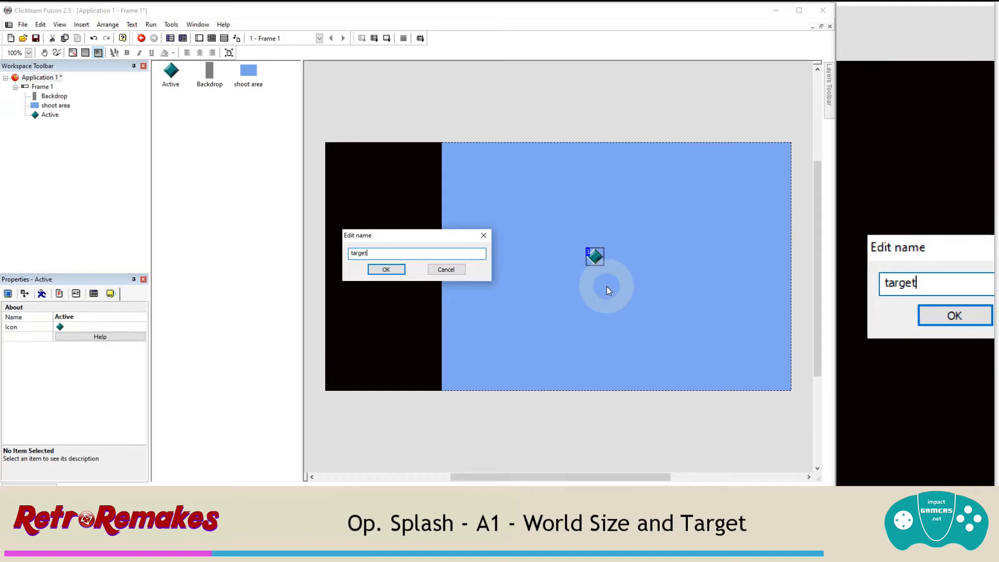
key("Return")
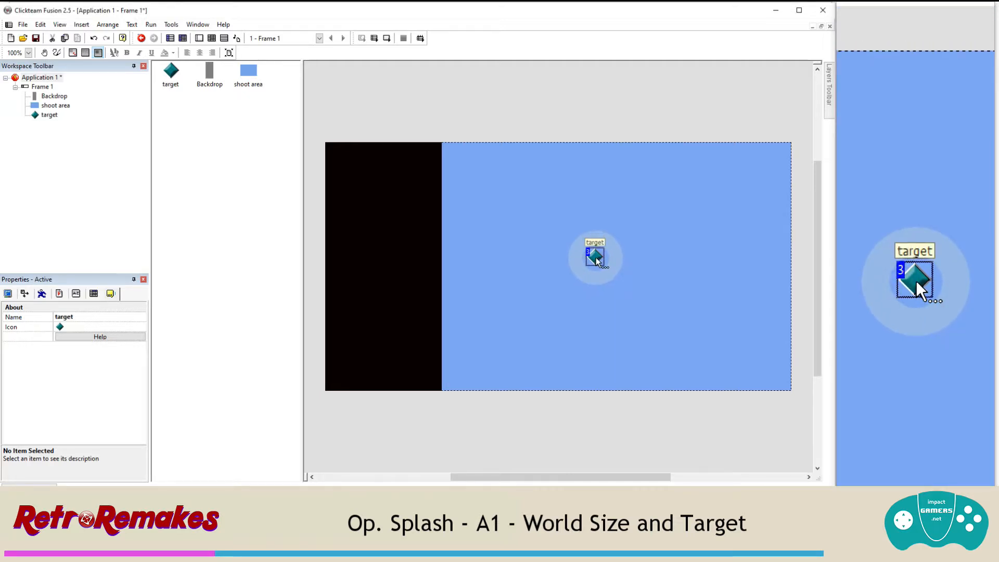
Step: Open the target object's image for editing and resize its canvas to 64 by 64 without stretching the picture
right_click(595, 257)
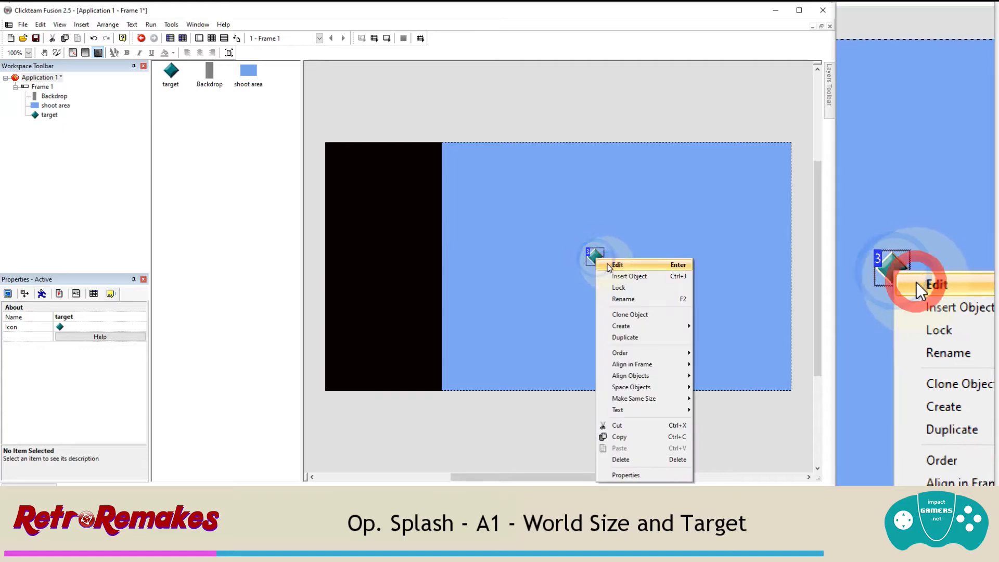
left_click(609, 266)
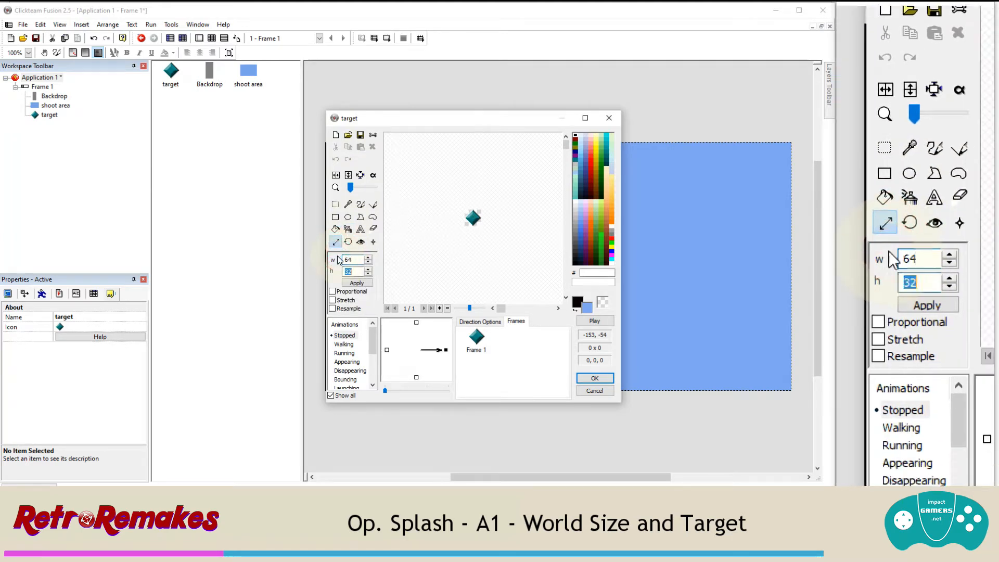
left_click(357, 283)
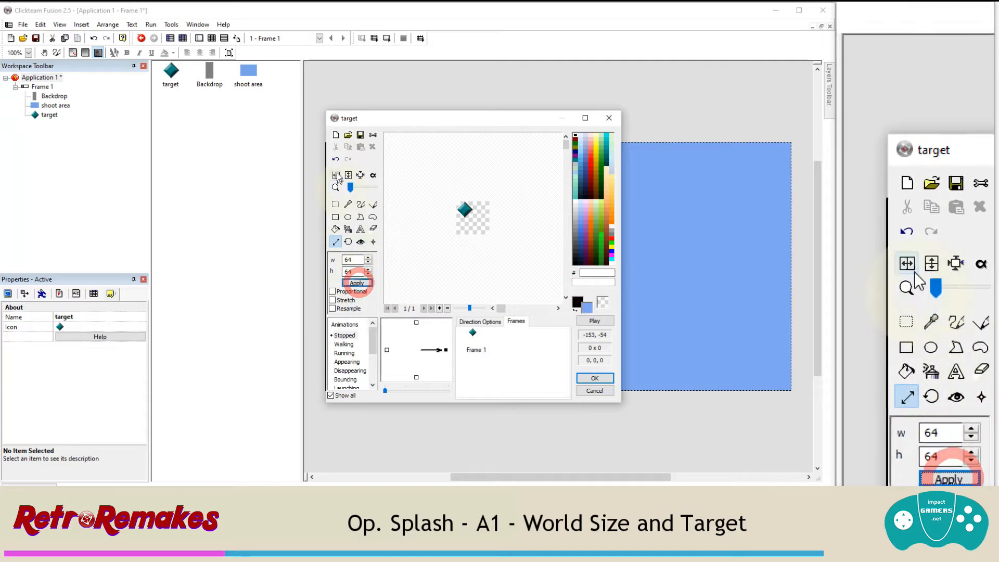
Step: Clear the target image and draw a red (E70000) circle outline of size 3 with size 1 crossing lines inside
left_click(335, 135)
left_click(347, 216)
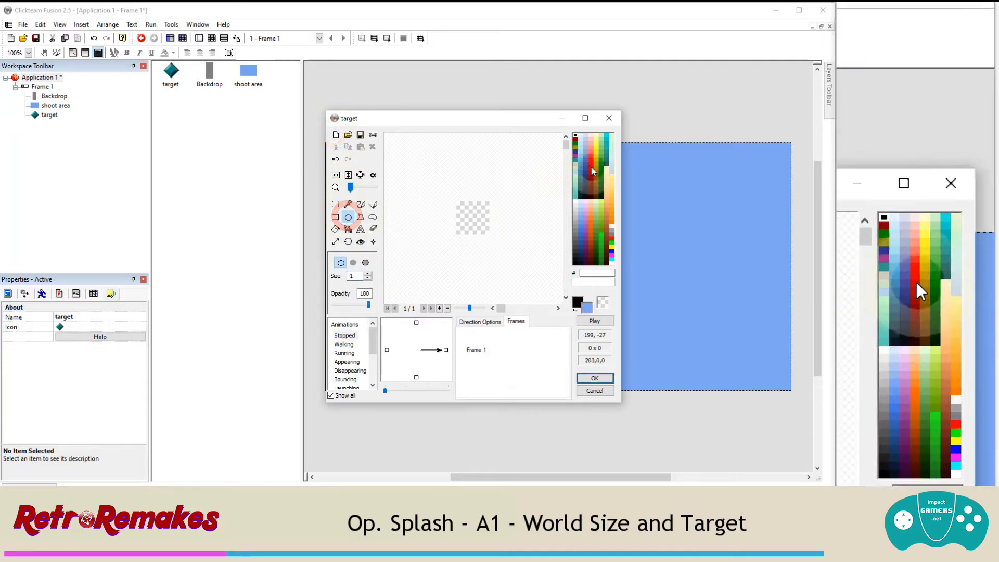
left_click(590, 164)
left_click(367, 273)
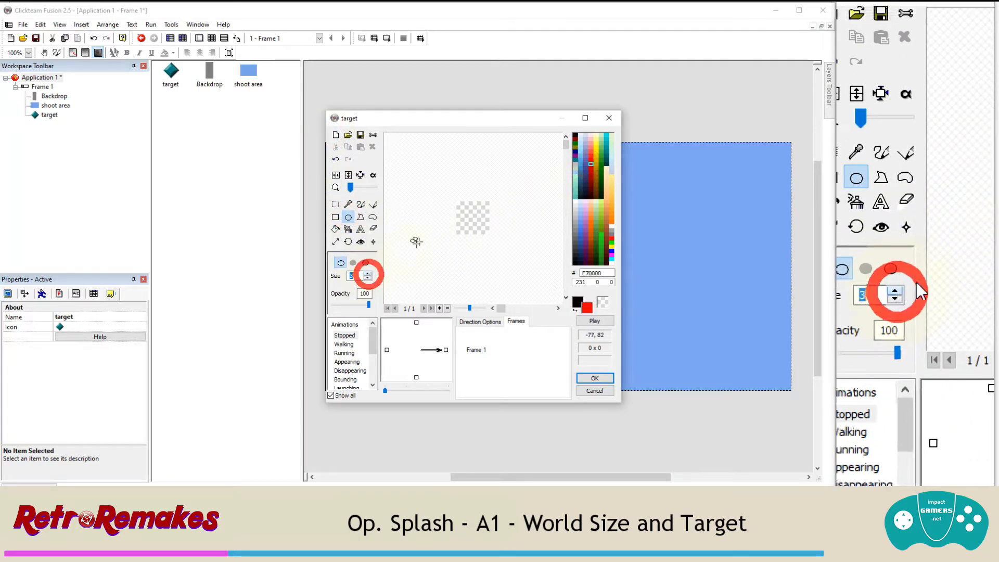
left_click_drag(458, 199, 472, 228)
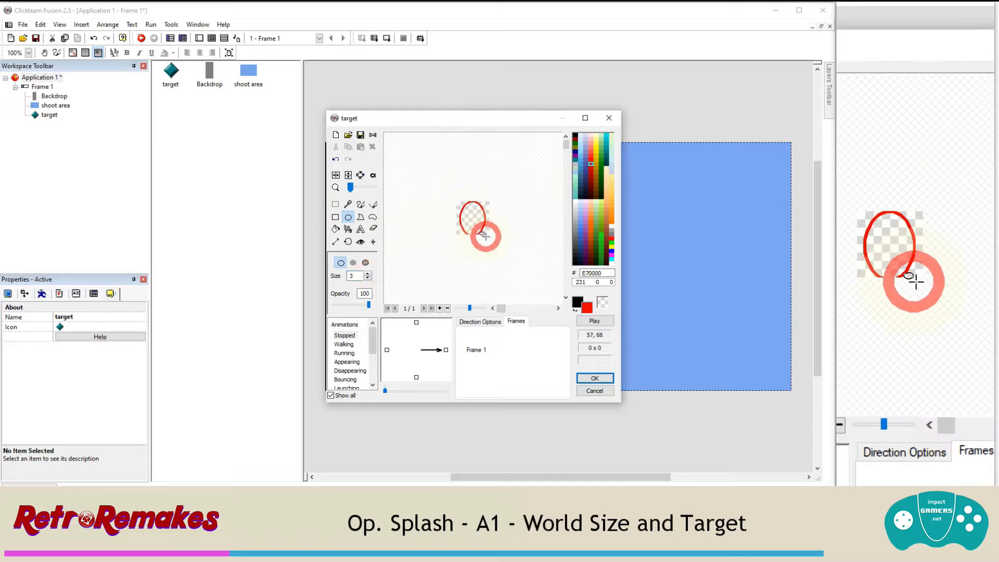
left_click(373, 204)
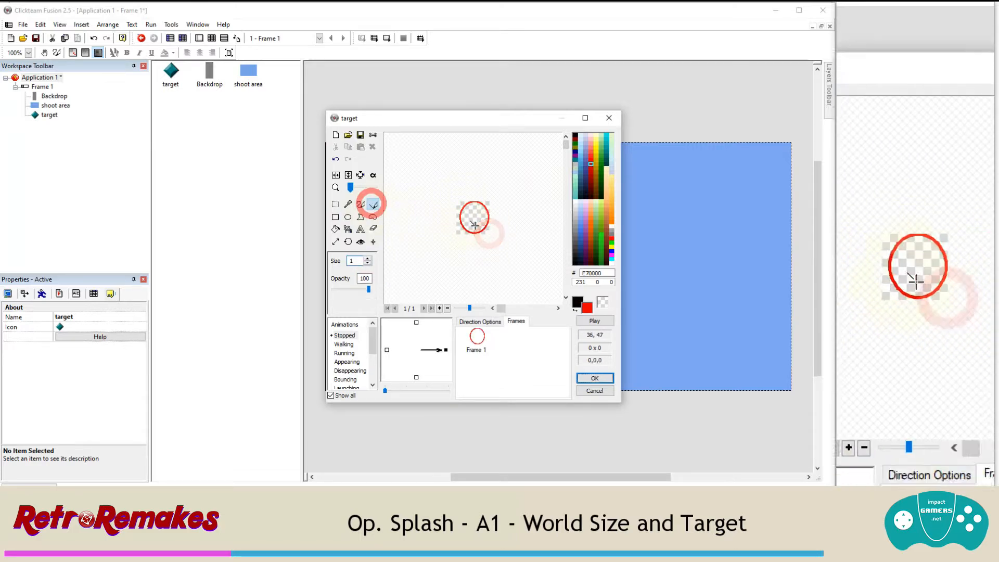
mouse_move(457, 218)
left_mouse_down()
mouse_move(511, 218)
mouse_move(474, 234)
left_mouse_up()
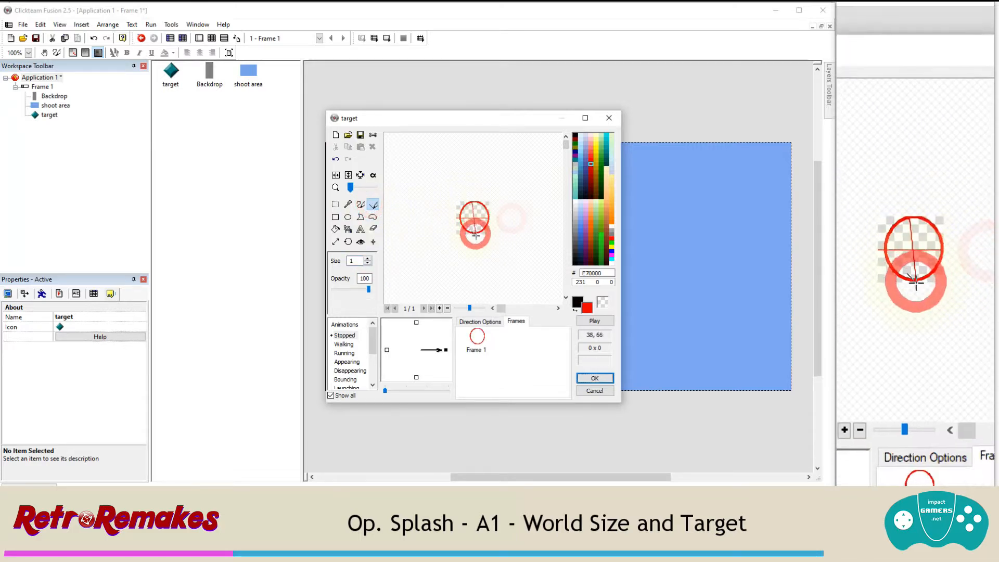
Step: Import the red crosshair picture as the target object's image, keeping the Center hot spot and action point, and accept the edited image
left_click(348, 135)
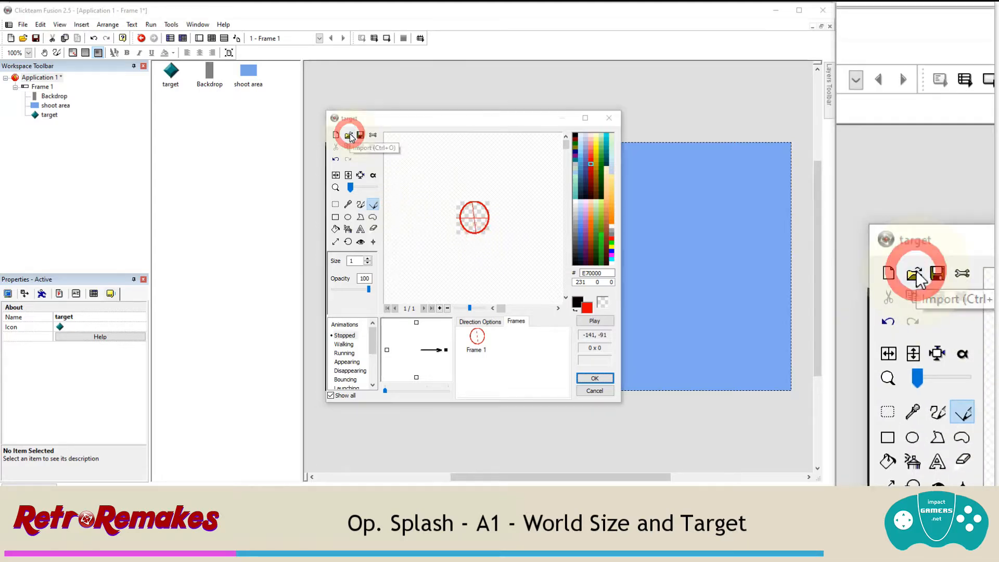
scroll(468, 209, "down", 5)
double_click(329, 318)
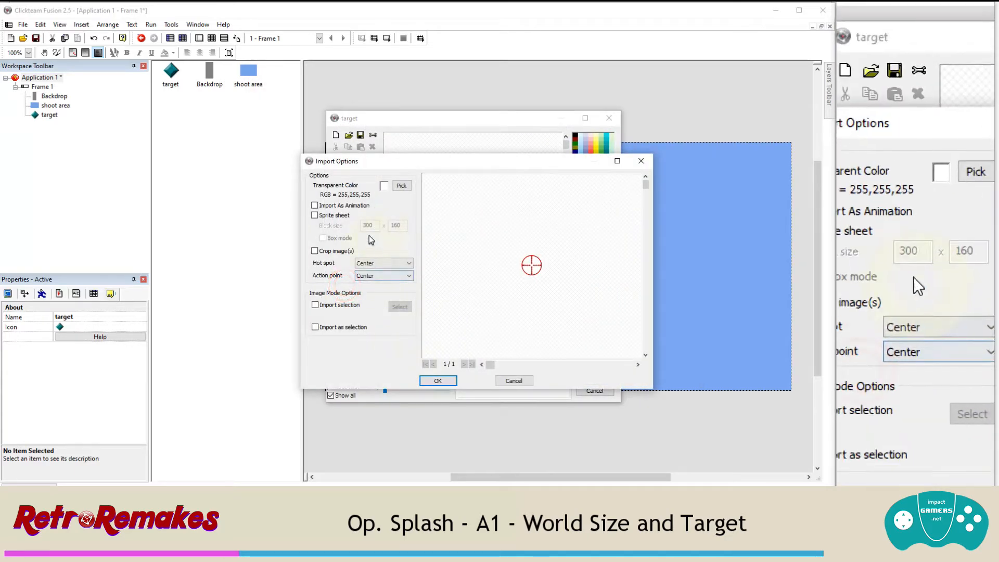
left_click(437, 380)
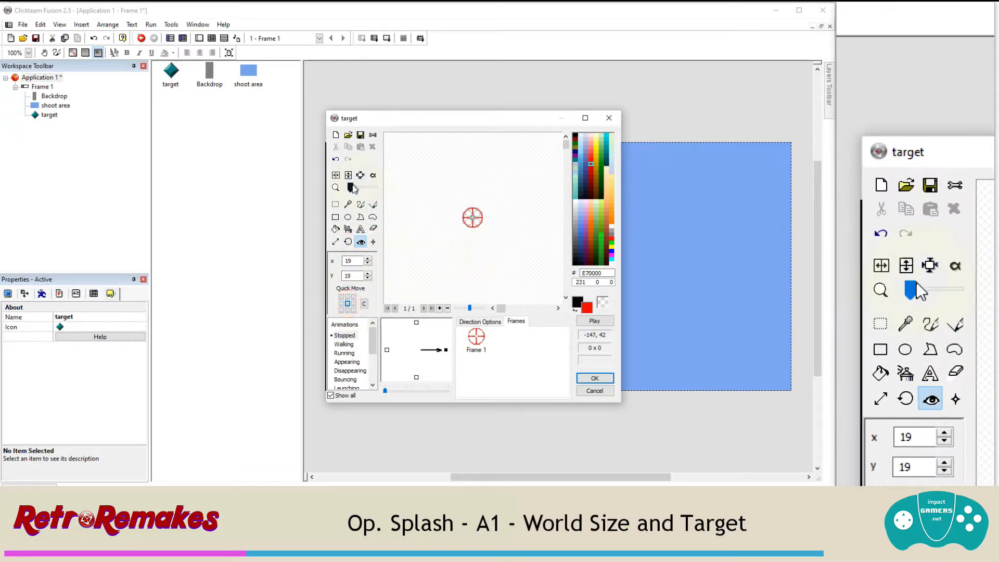
left_click(594, 378)
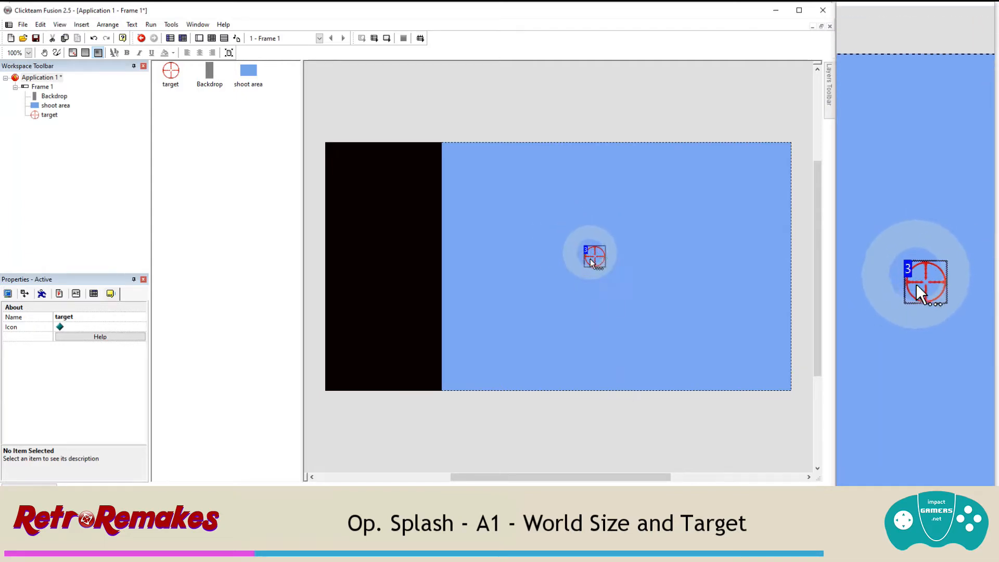
Step: In Frame 1's event editor, add a condition checking for the mouse pointer over the shoot area object
left_click(212, 39)
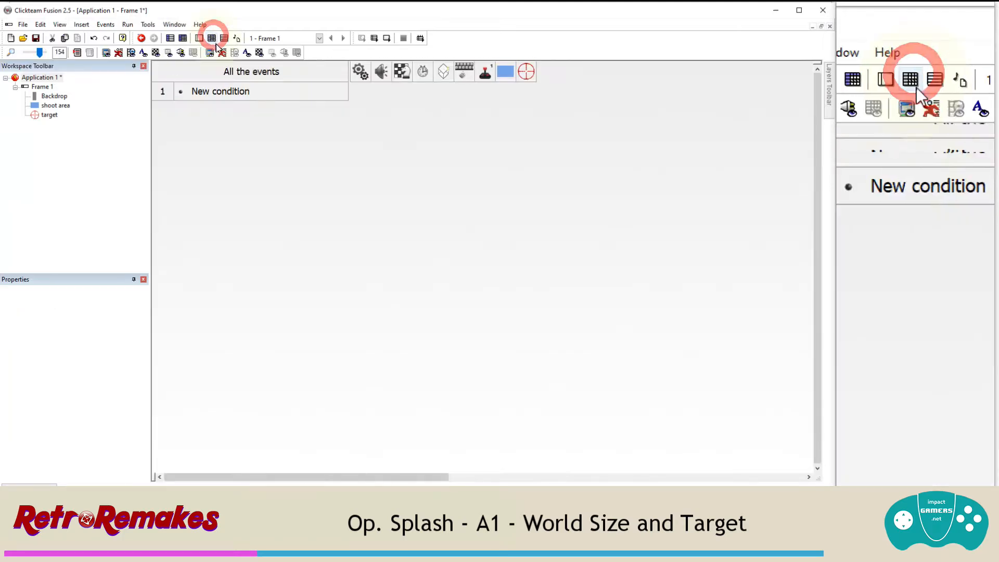
double_click(236, 93)
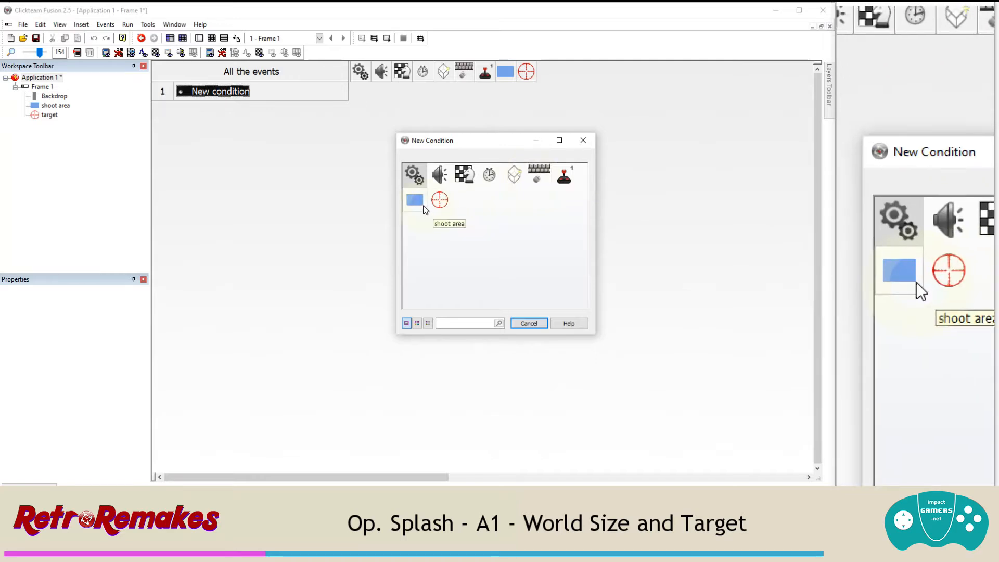
left_click(533, 178)
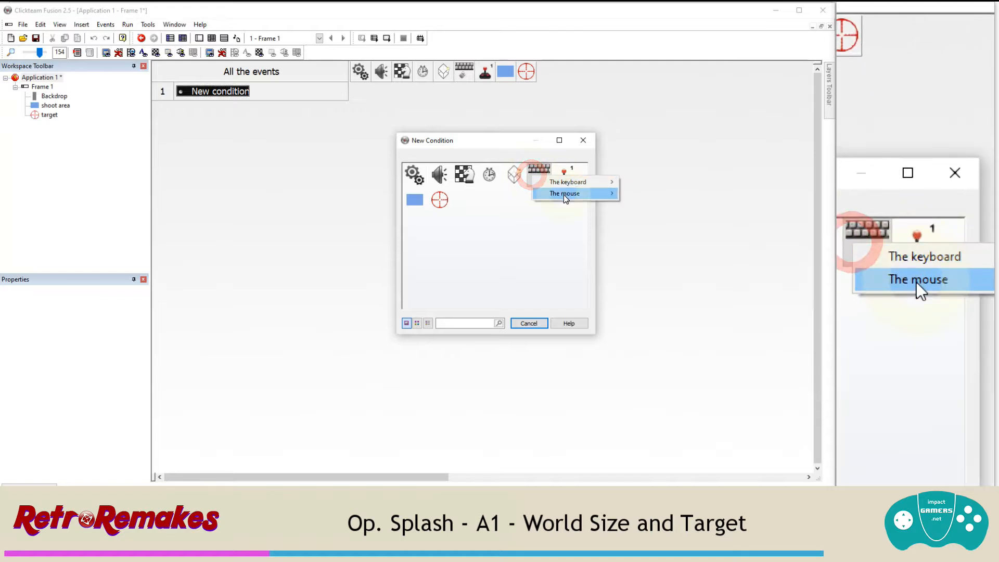
mouse_move(563, 195)
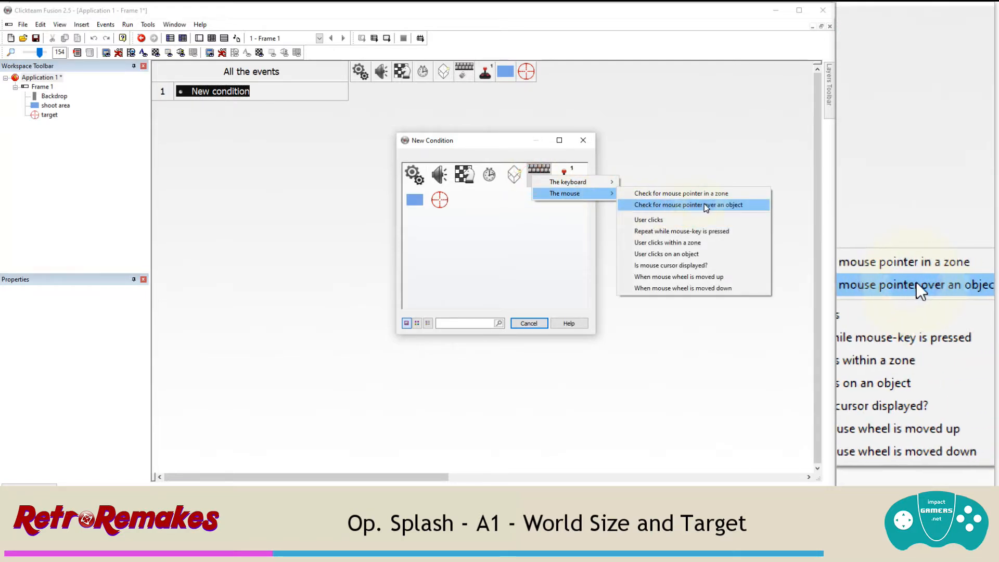
left_click(726, 206)
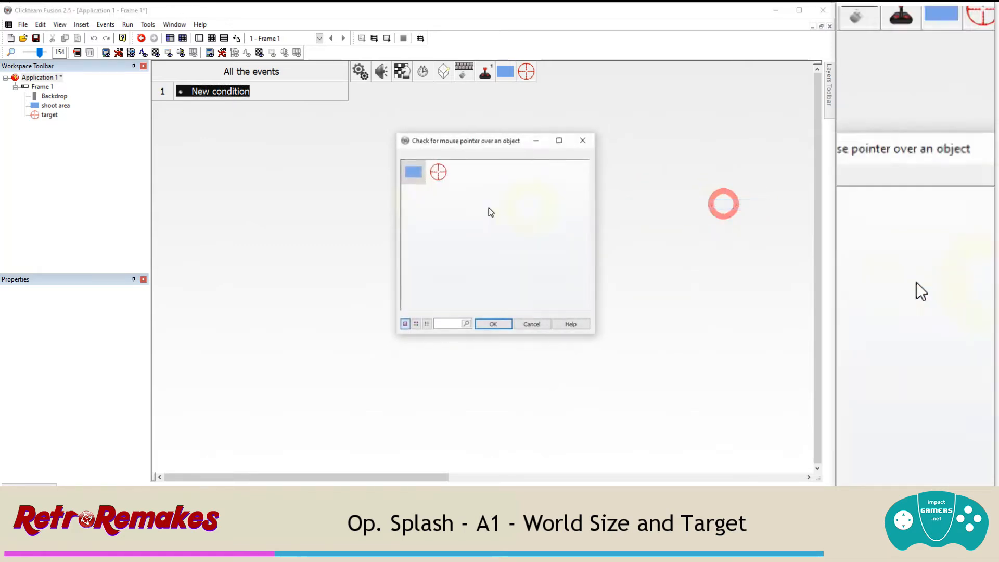
left_click(413, 173)
left_click(489, 324)
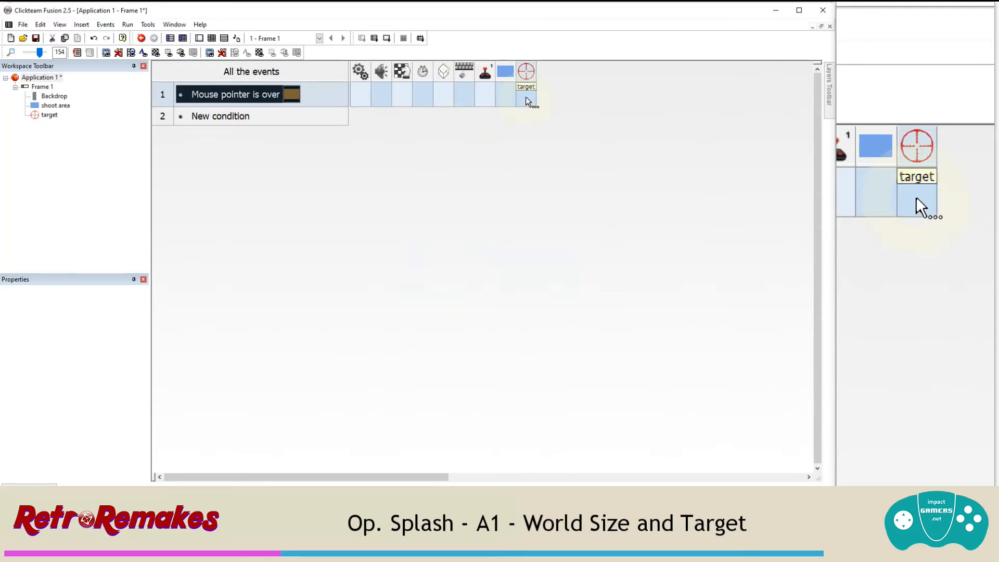
Step: Add a target action to the mouse-over event that sets its X coordinate to XMouse
right_click(527, 100)
mouse_move(559, 116)
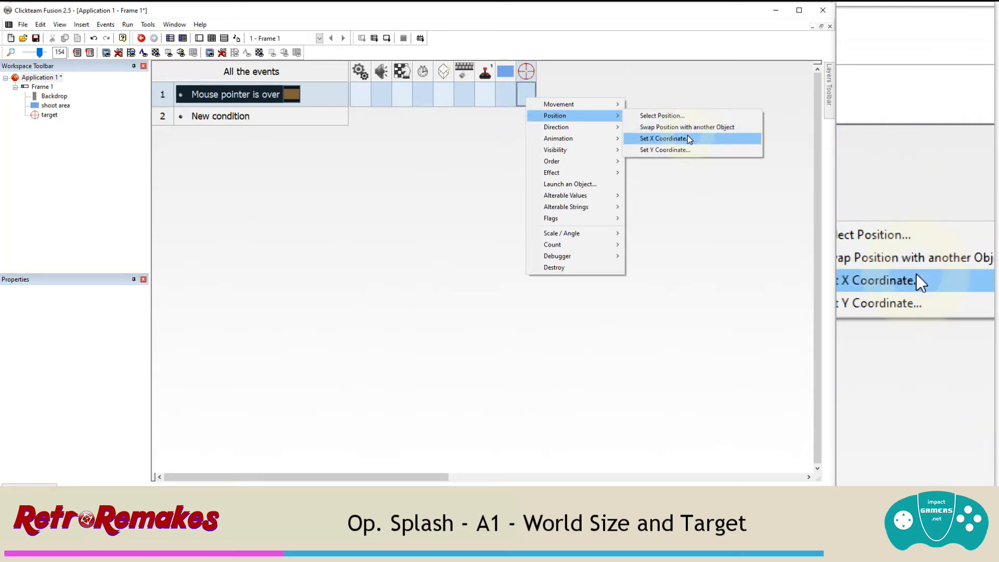
left_click(689, 138)
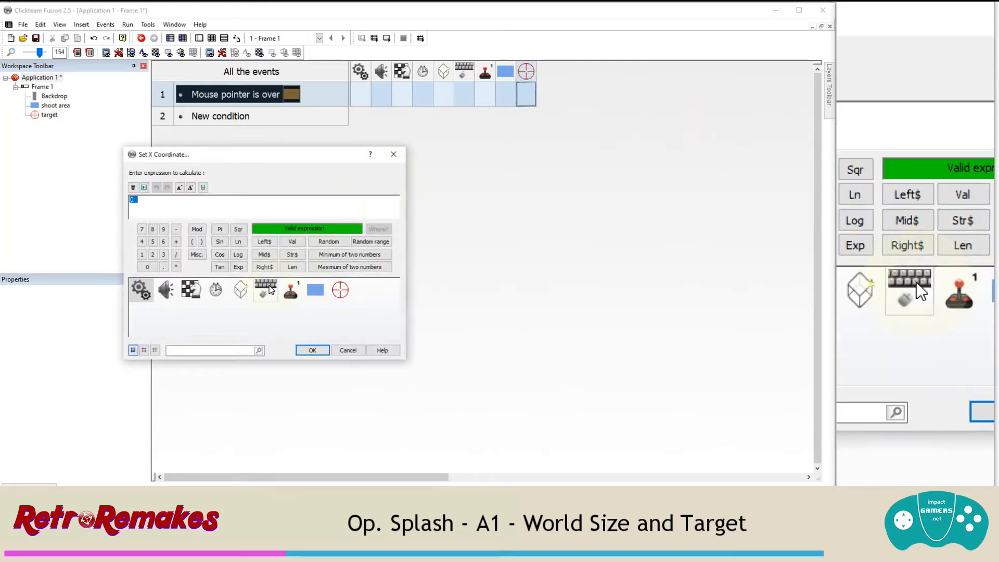
left_click(268, 289)
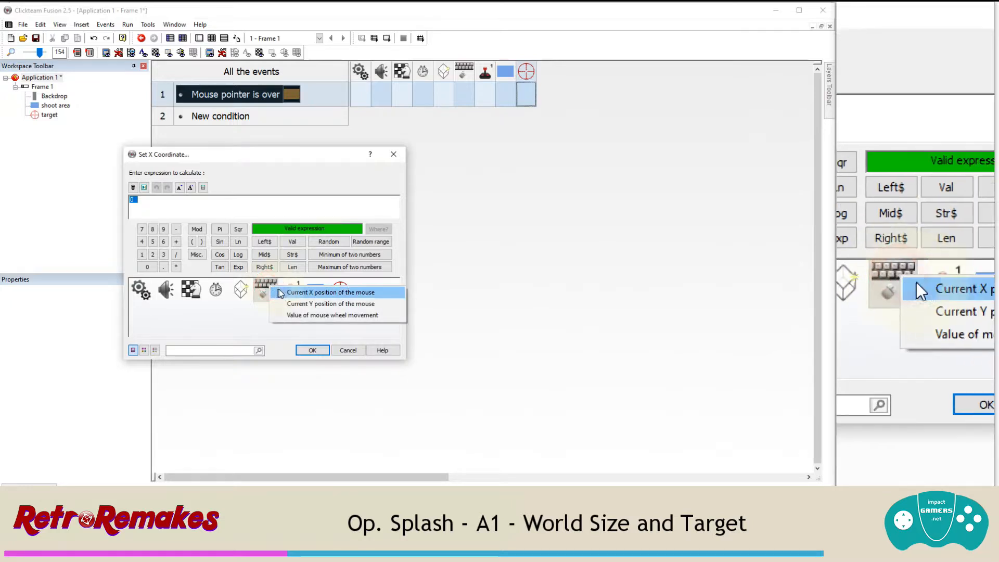
left_click(283, 293)
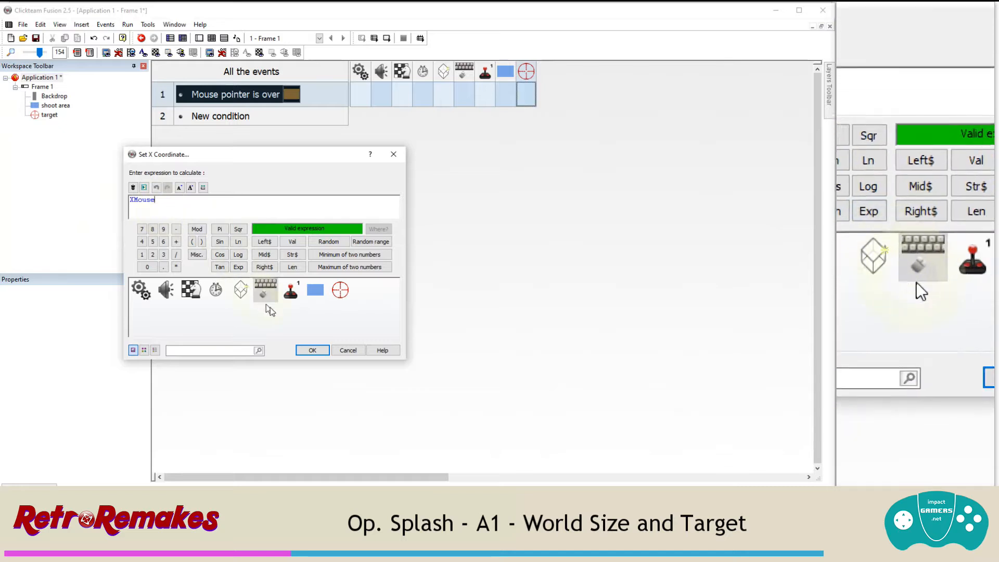
left_click(307, 353)
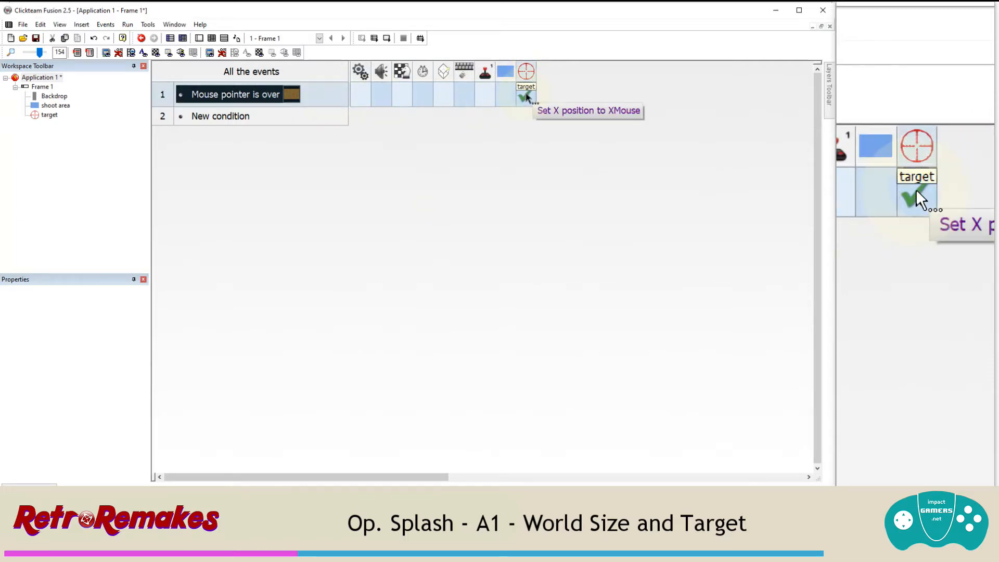
Step: Add a second target action to the same event that sets its Y coordinate to YMouse
right_click(526, 94)
mouse_move(567, 111)
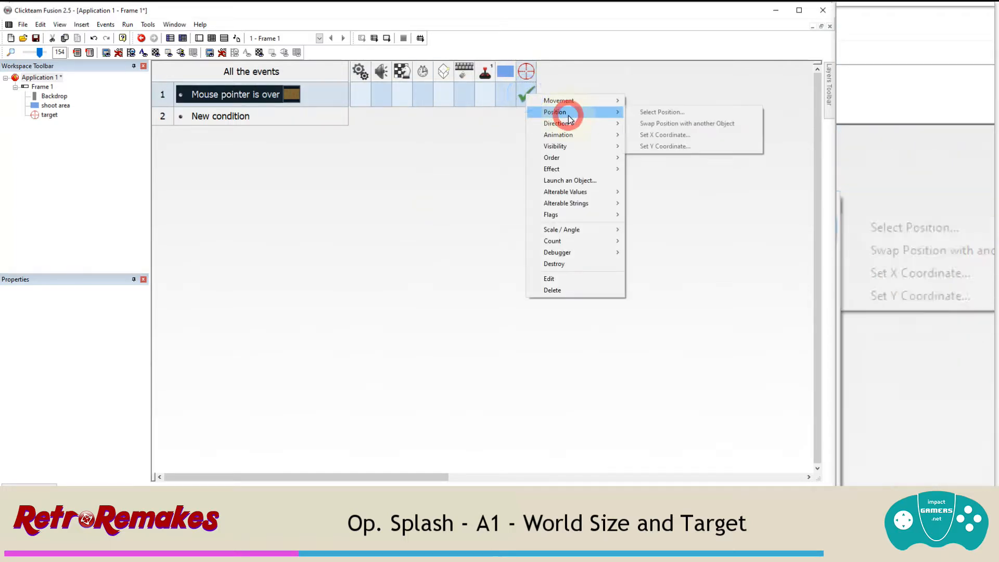
left_click(672, 145)
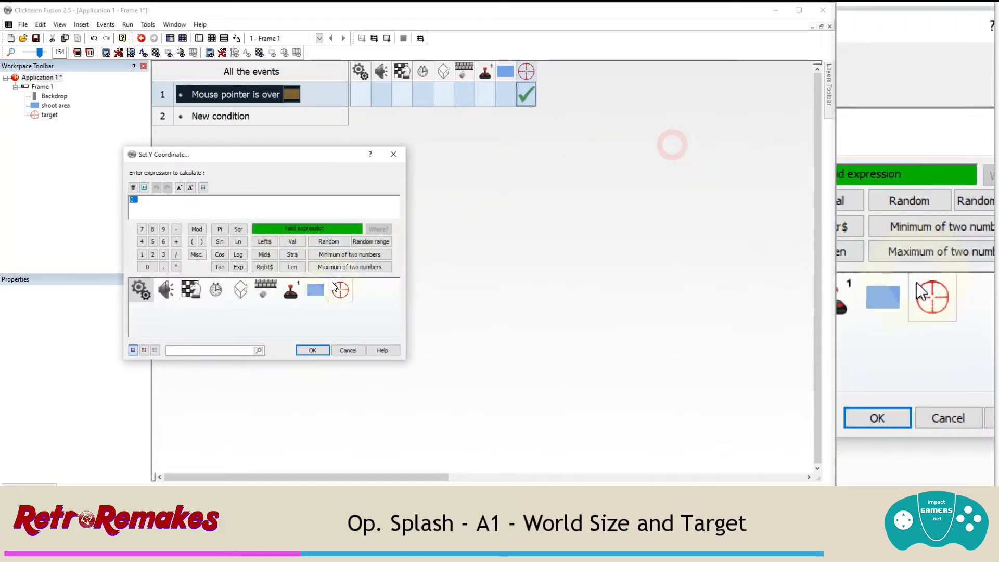
left_click(276, 293)
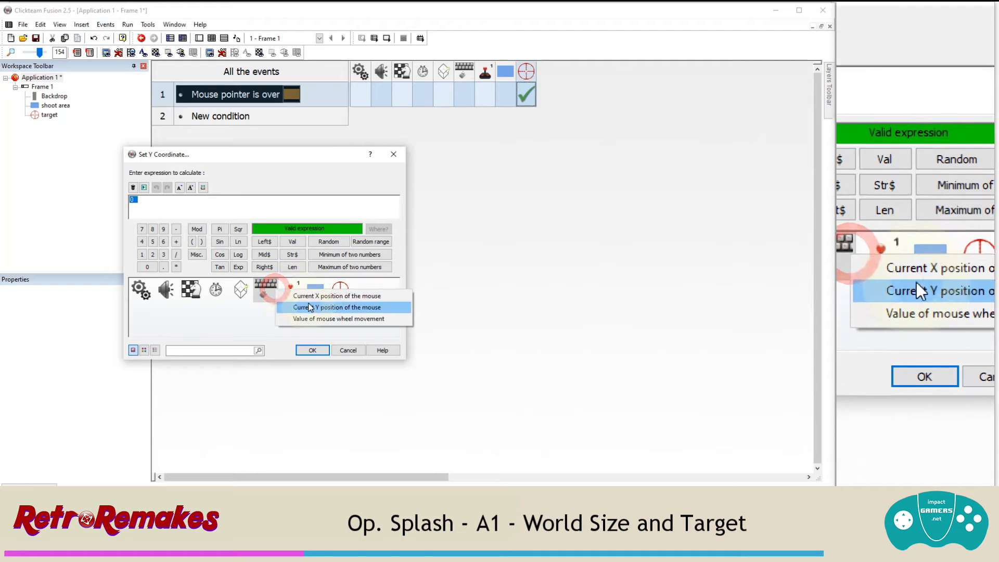
left_click(309, 306)
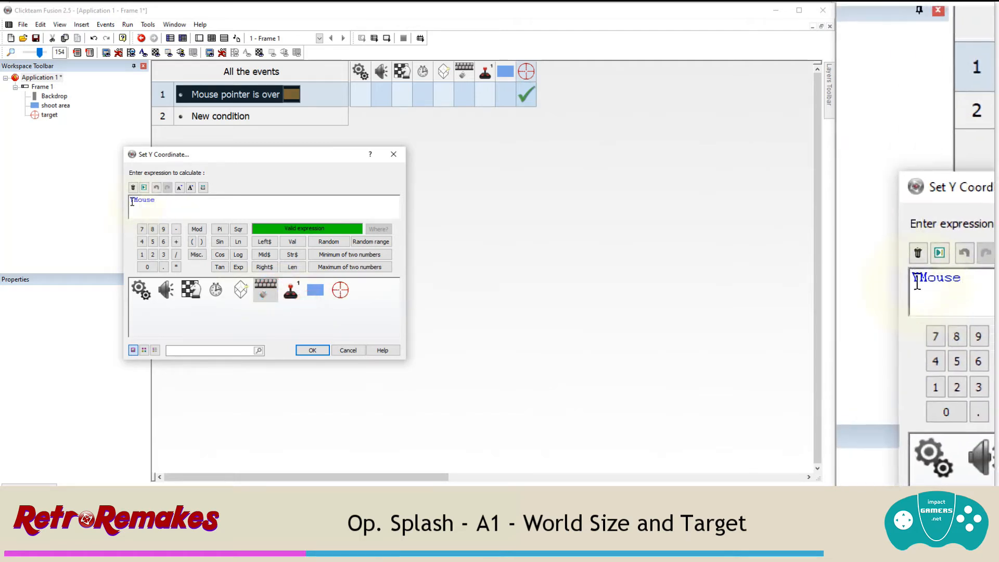
left_click(130, 200)
type("0")
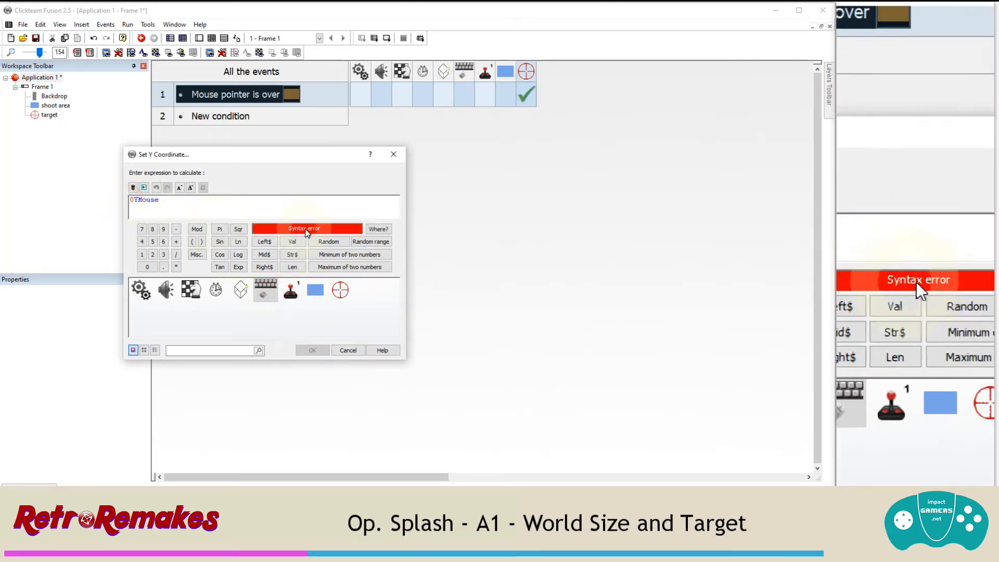
key("BackSpace")
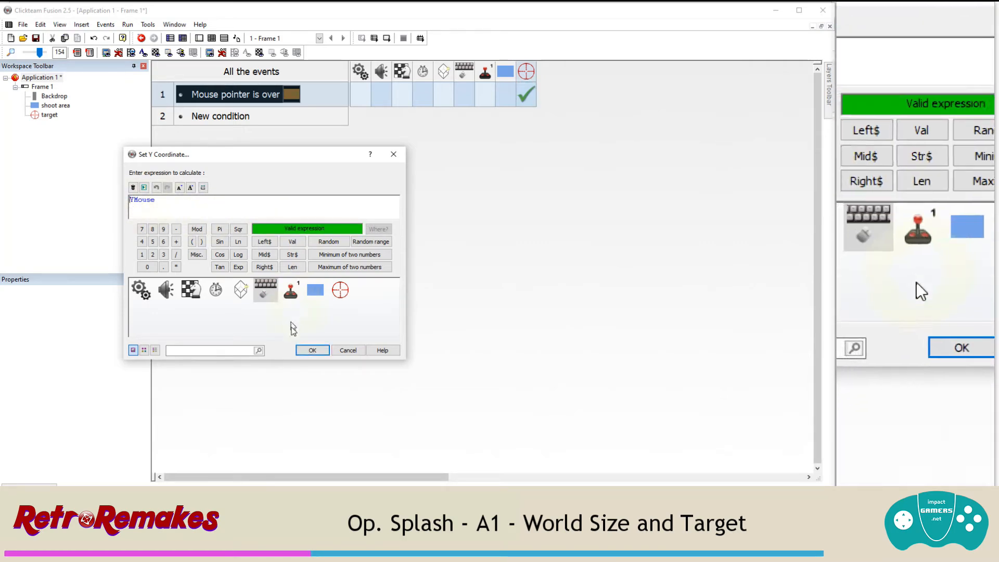
left_click(307, 350)
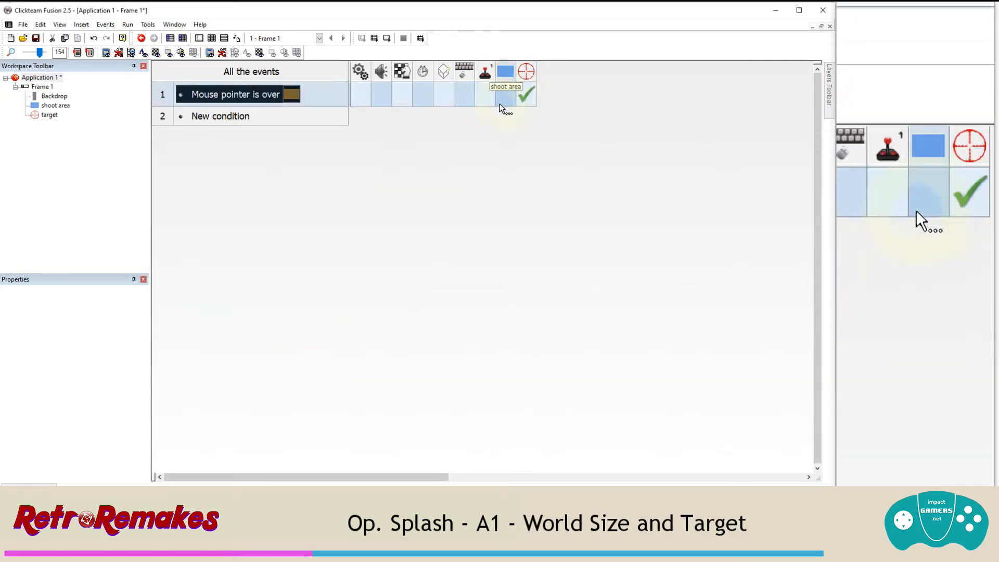
Step: Run the application, test how the crosshair follows the mouse over the blue area and its edge, and close the game window
left_click(129, 26)
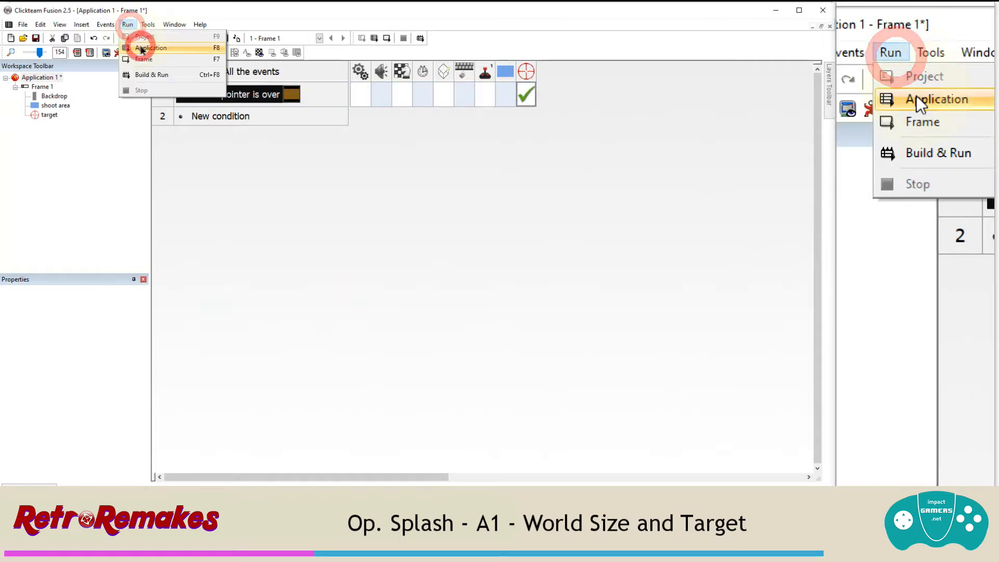
left_click(139, 47)
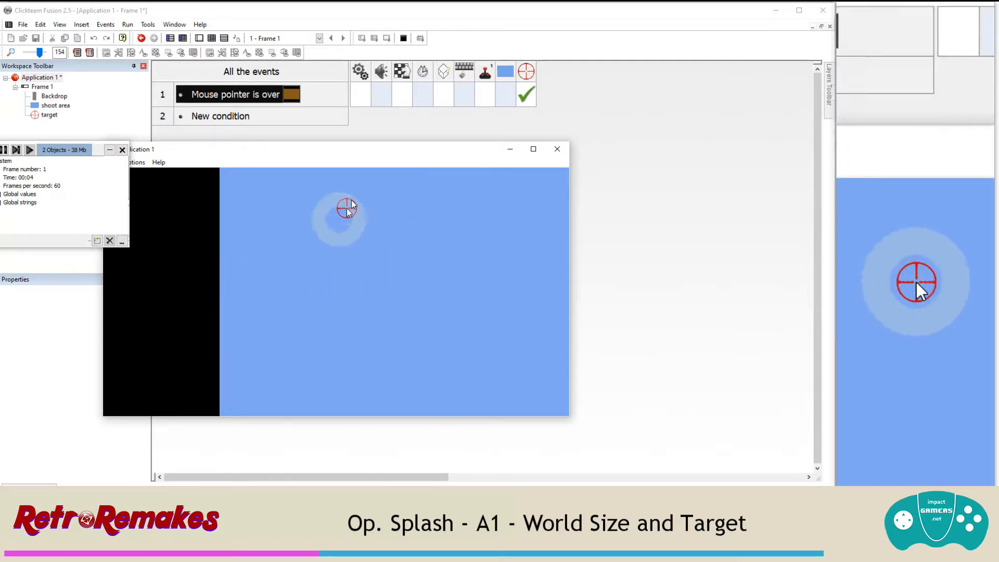
left_click(500, 290)
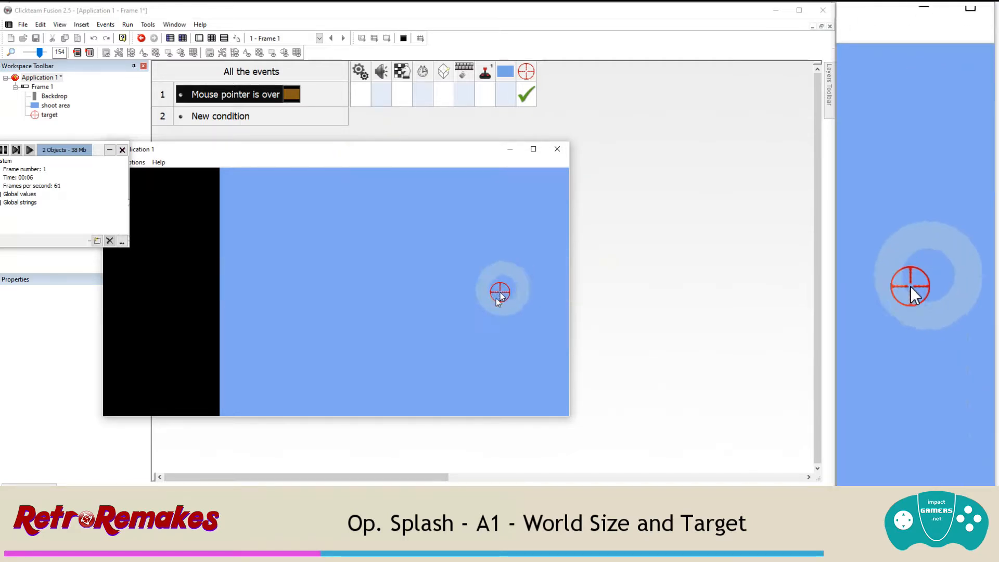
left_click(221, 326)
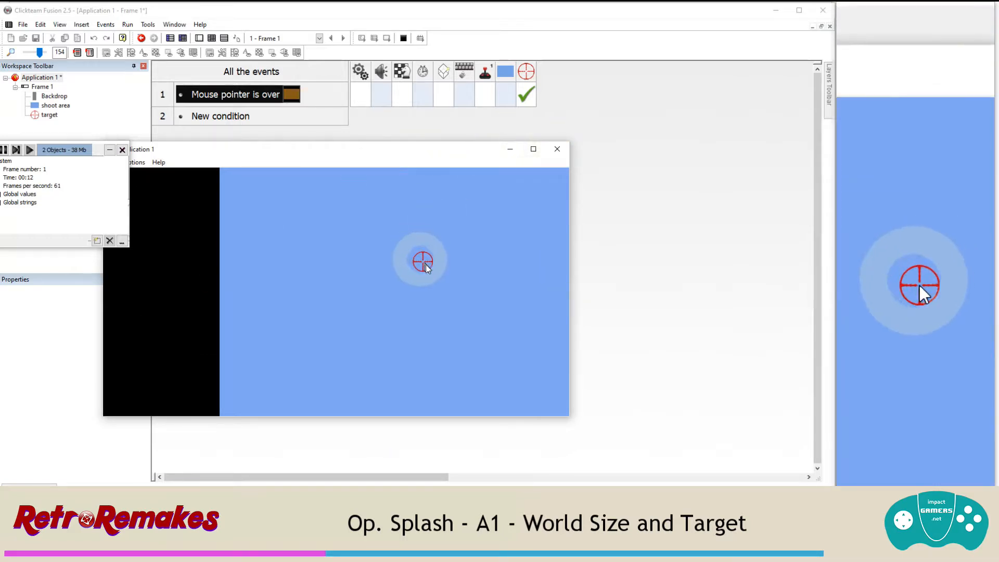
left_click(558, 150)
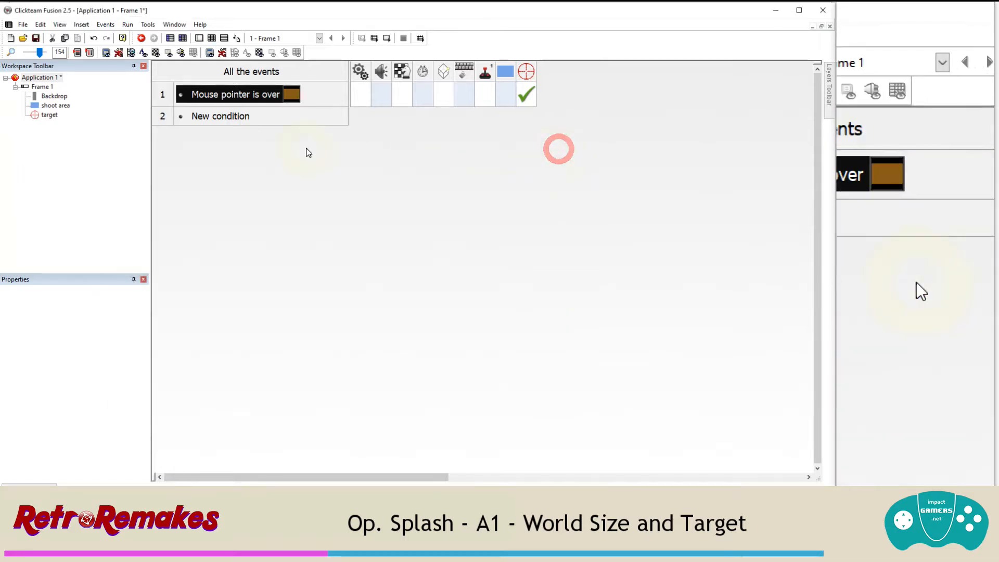
Step: Add a second event with the Start of Frame condition
left_click(233, 117)
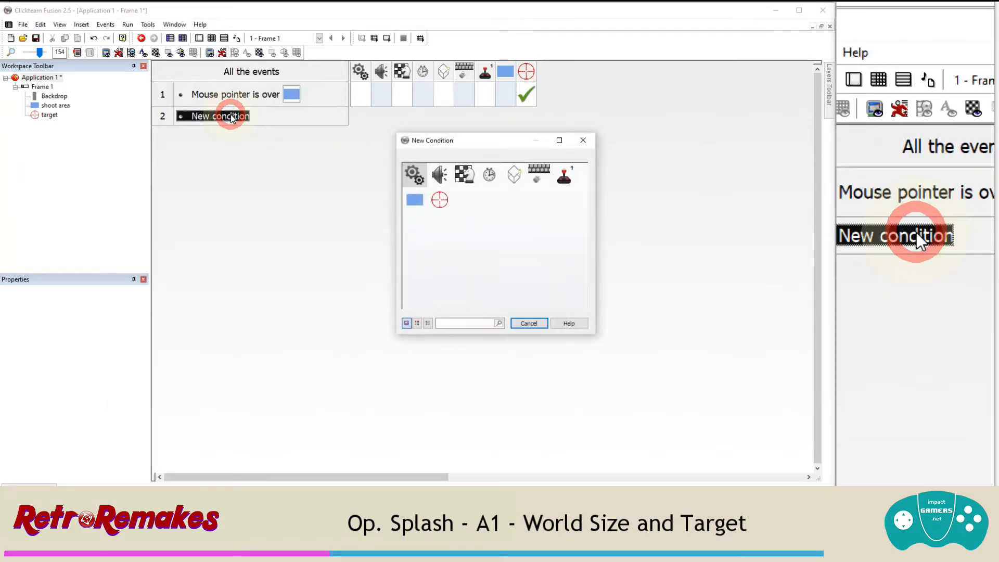
left_click(462, 178)
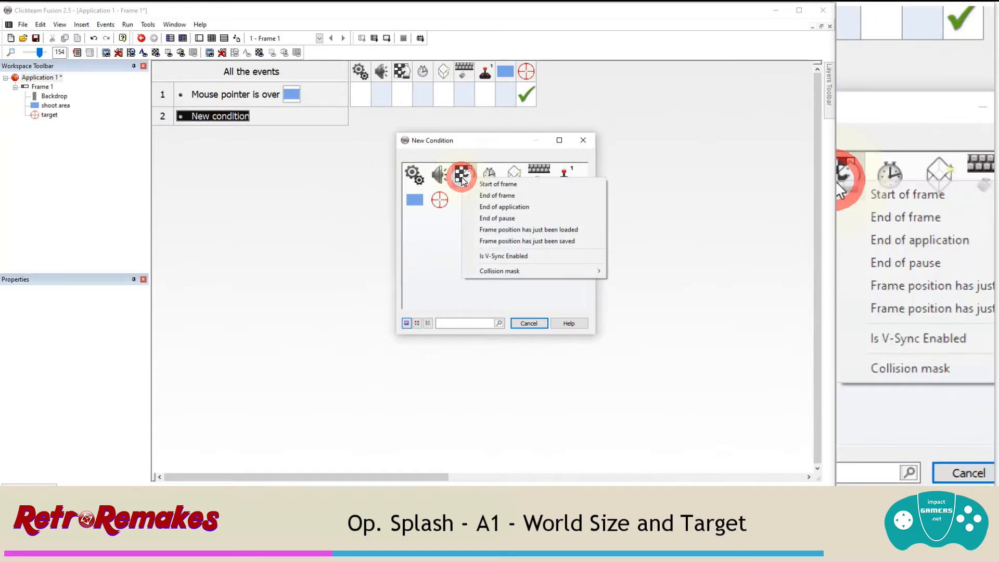
left_click(470, 181)
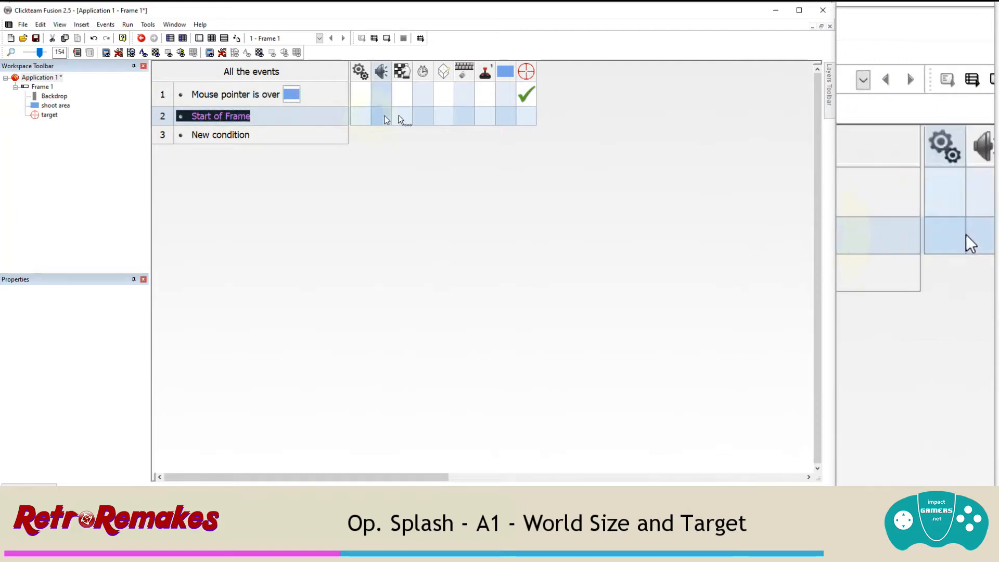
Step: Add a Hide Windows mouse pointer action to the Start of Frame event, and run the application briefly to test it
left_click(460, 121)
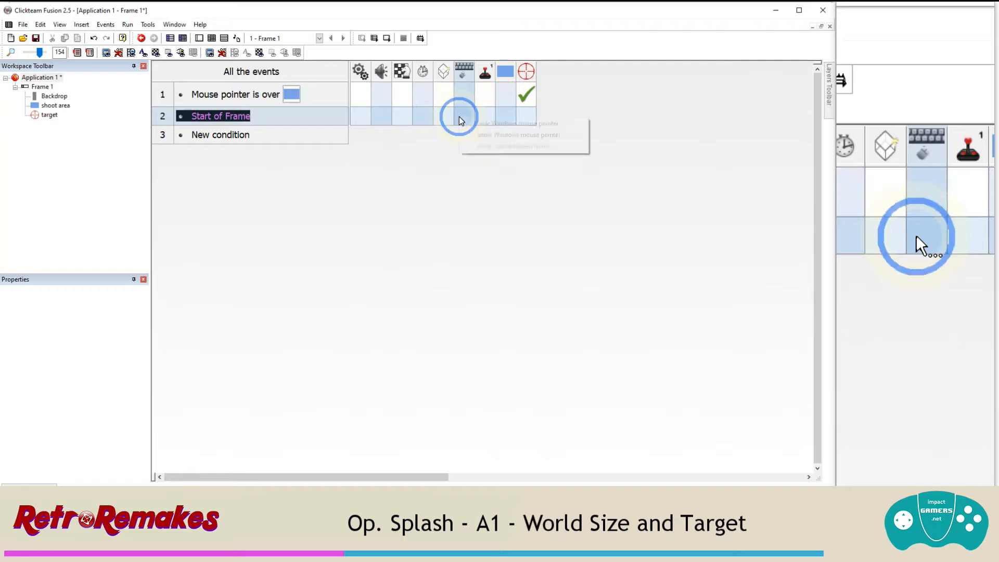
left_click(479, 126)
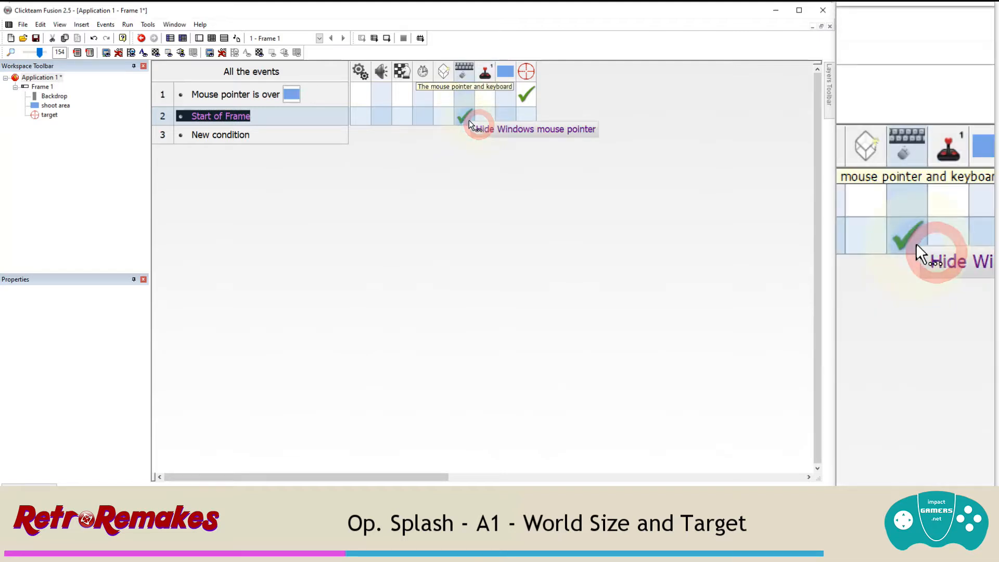
left_click(128, 24)
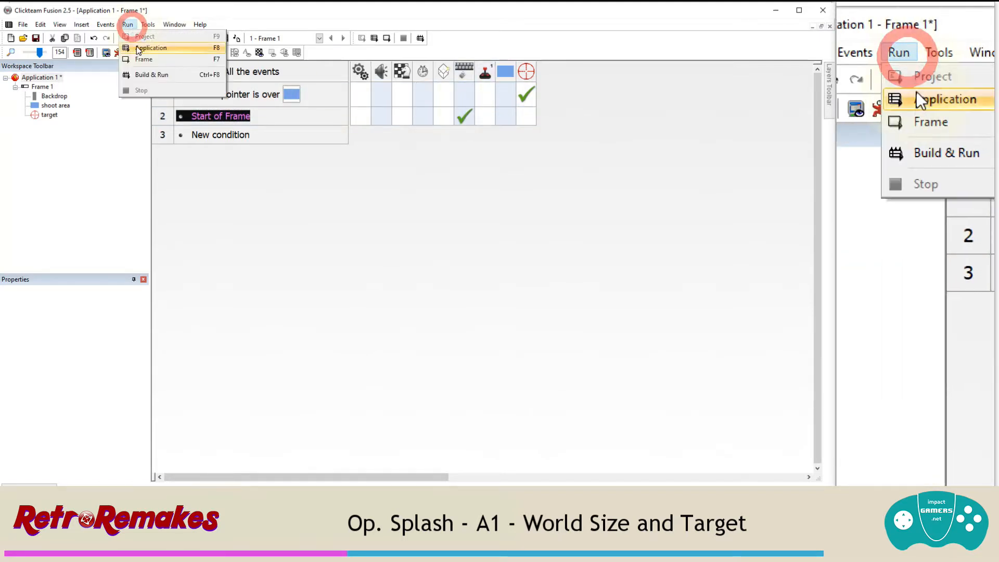
left_click(140, 44)
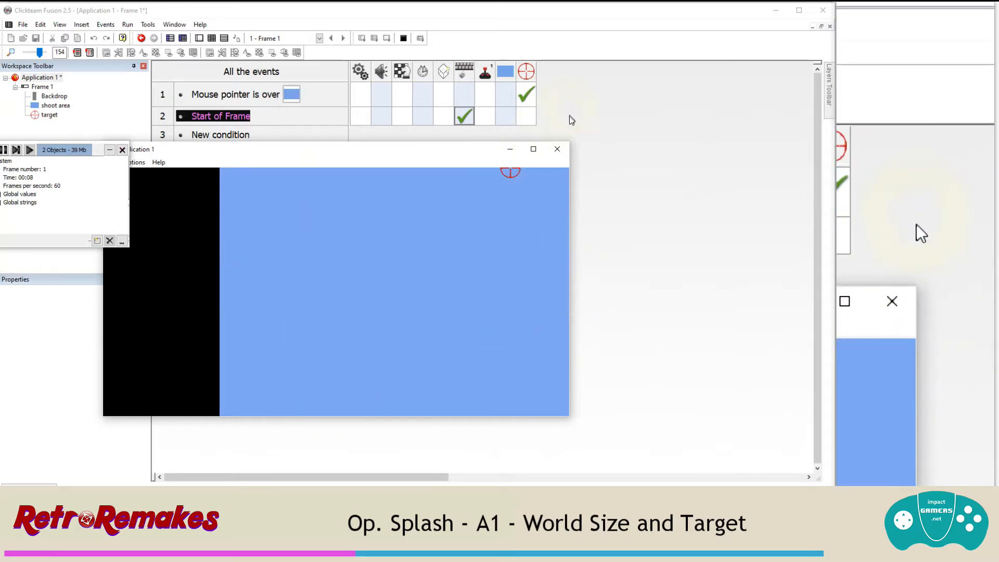
left_click(564, 149)
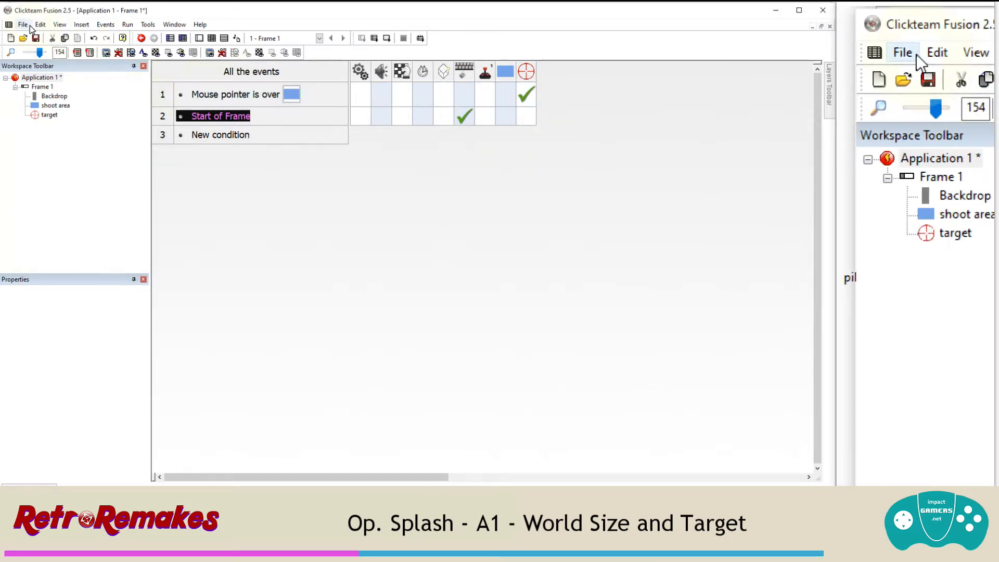
Step: Save the application as Splash in the Operation Splash Assets folder
left_click(23, 25)
left_click(59, 79)
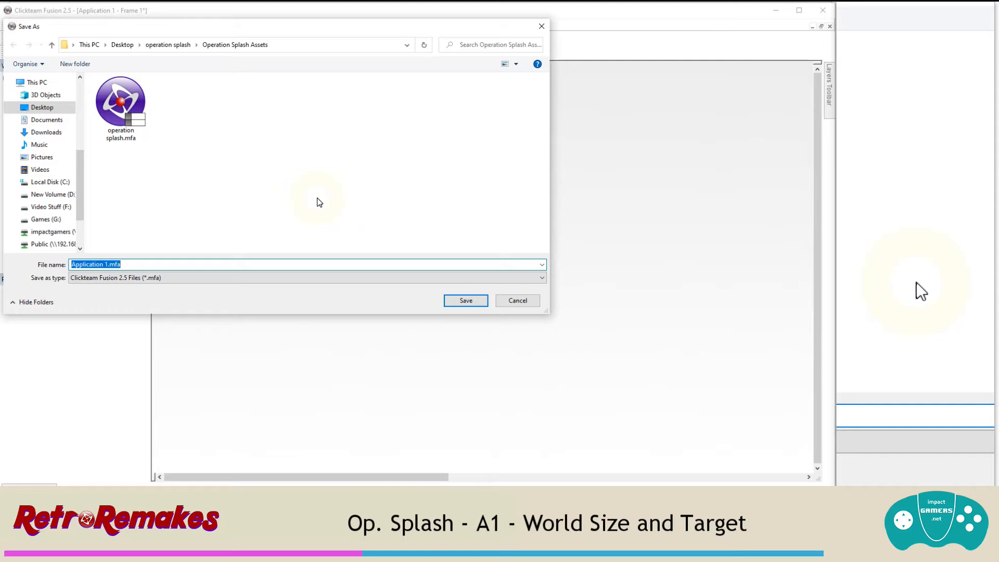
type("Splash")
key("Return")
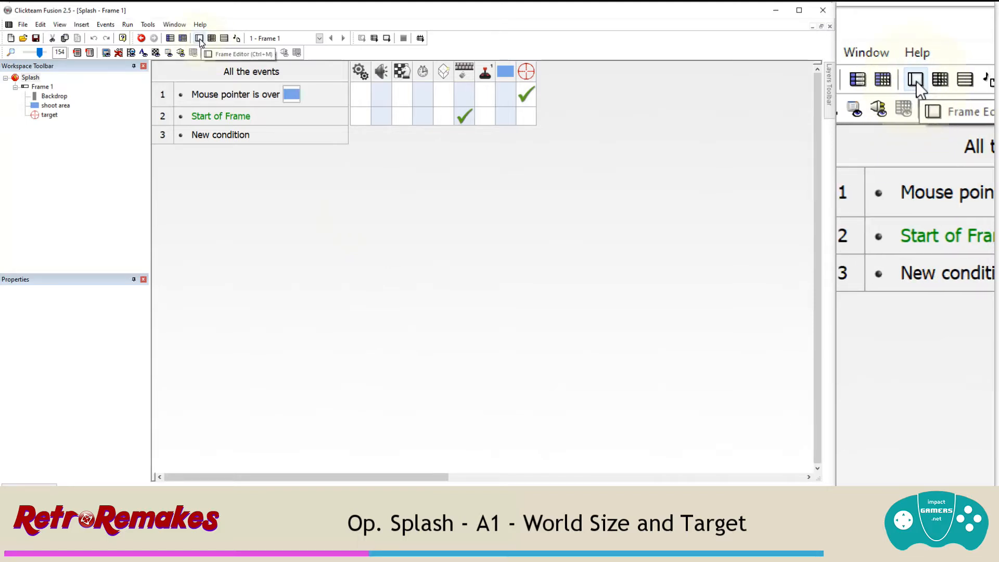
Step: Open Frame 1 in the Frame Editor
left_click(46, 89)
right_click(47, 89)
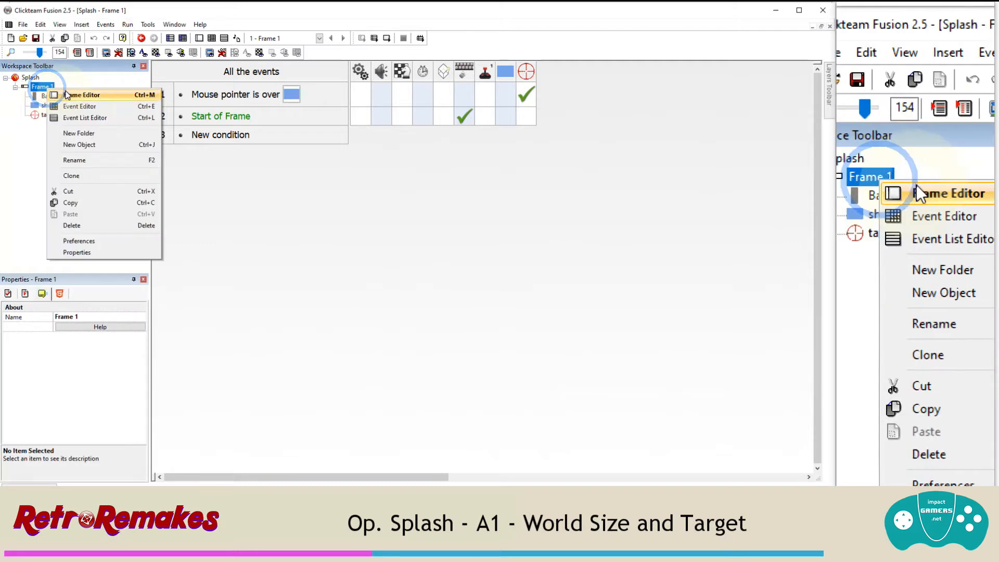
left_click(93, 95)
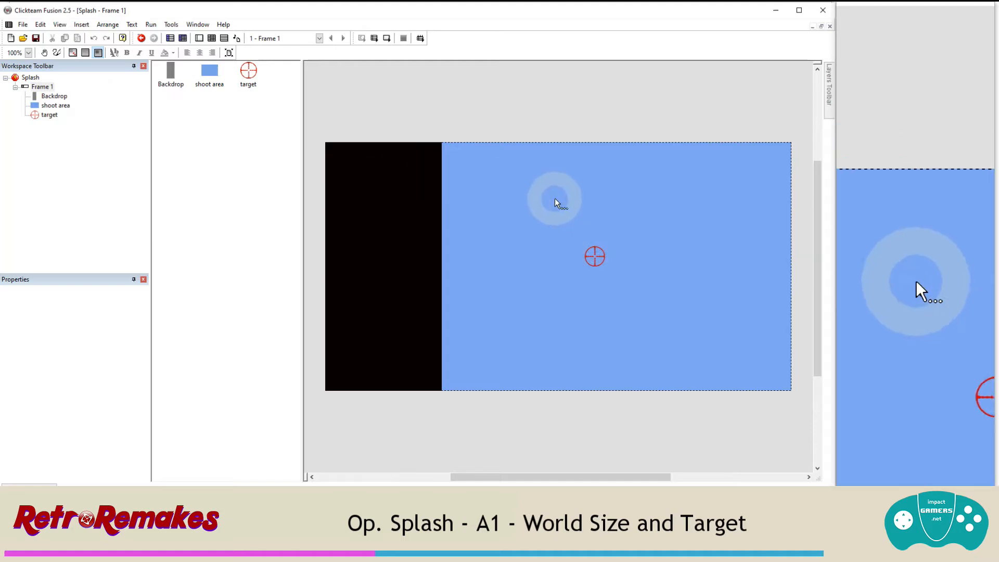
left_click(198, 36)
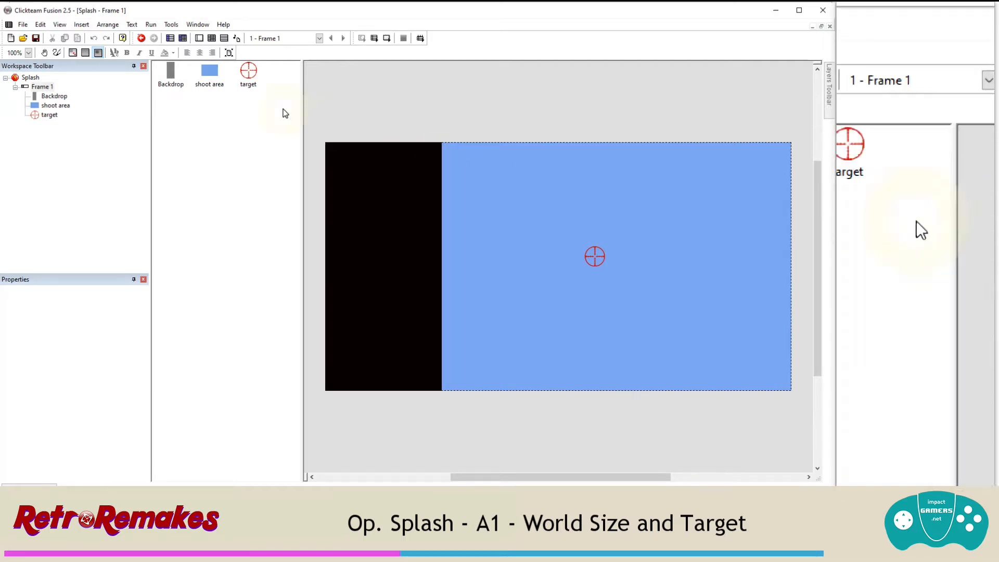
Step: Insert a Counter object near the upper-left corner of the blue shoot area and name it "mag counter"
left_click(83, 29)
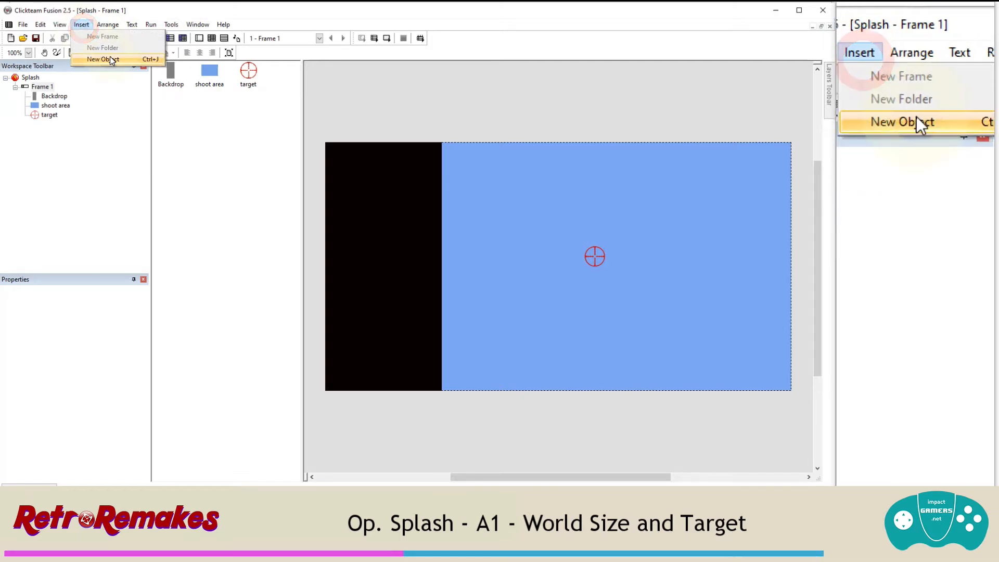
left_click(111, 60)
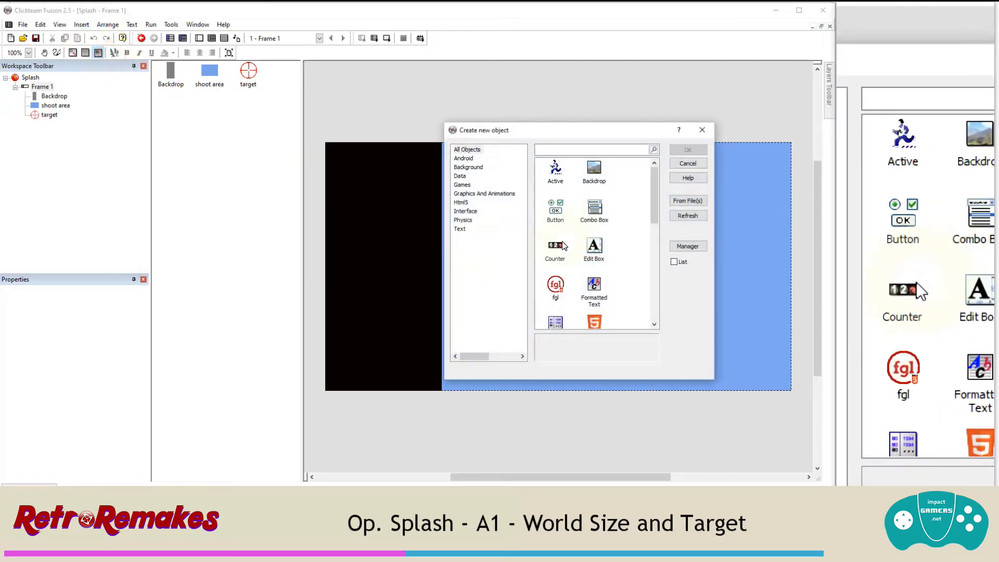
left_click(557, 246)
left_click(688, 150)
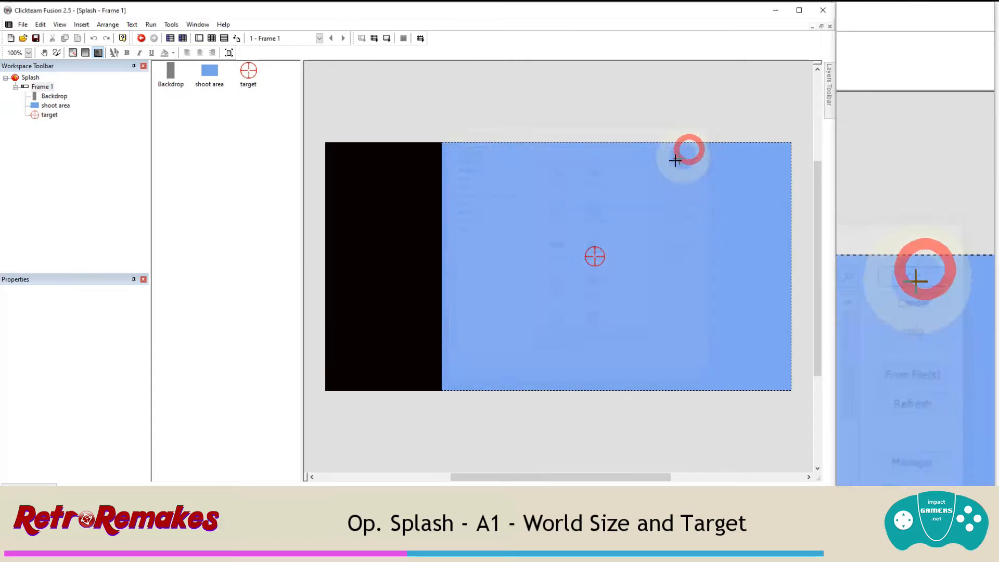
left_click(485, 167)
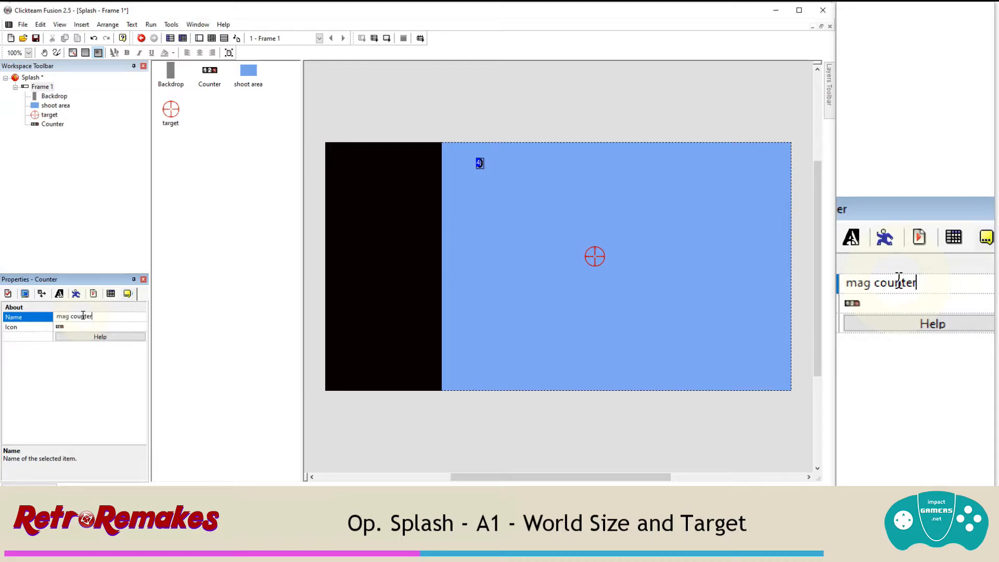
key("Return")
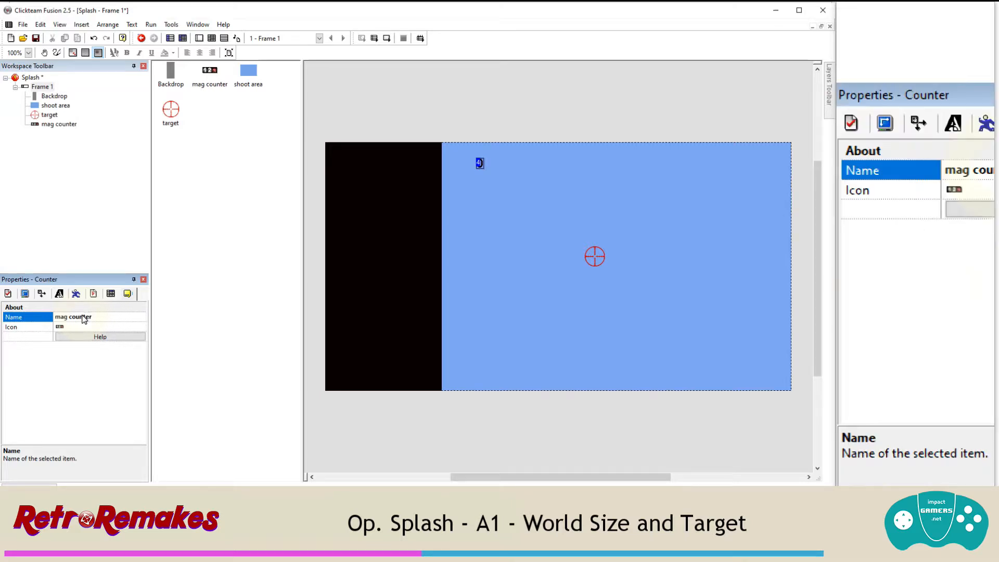
Step: Clone the mag counter into a single column of 3 rows
left_click(479, 165)
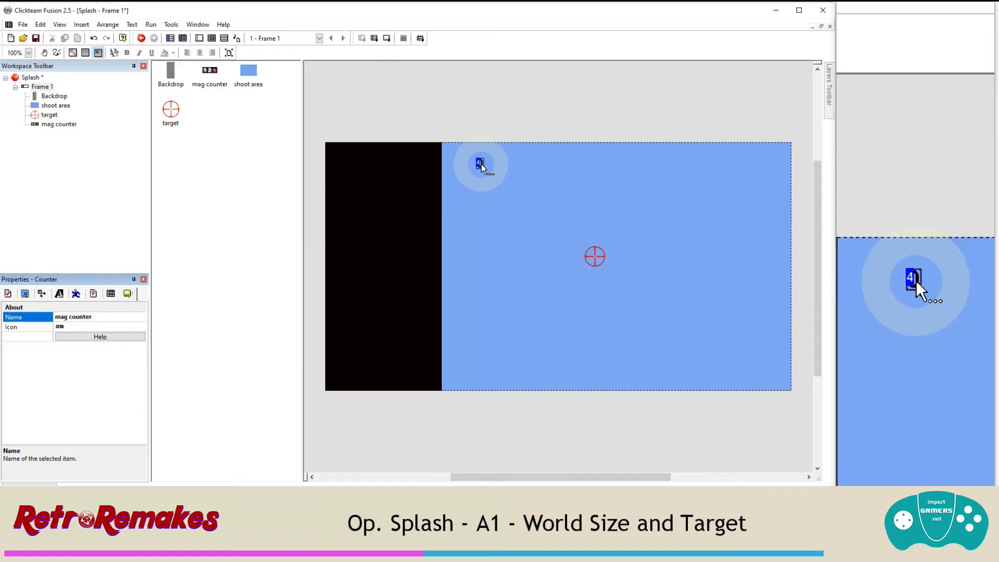
right_click(481, 164)
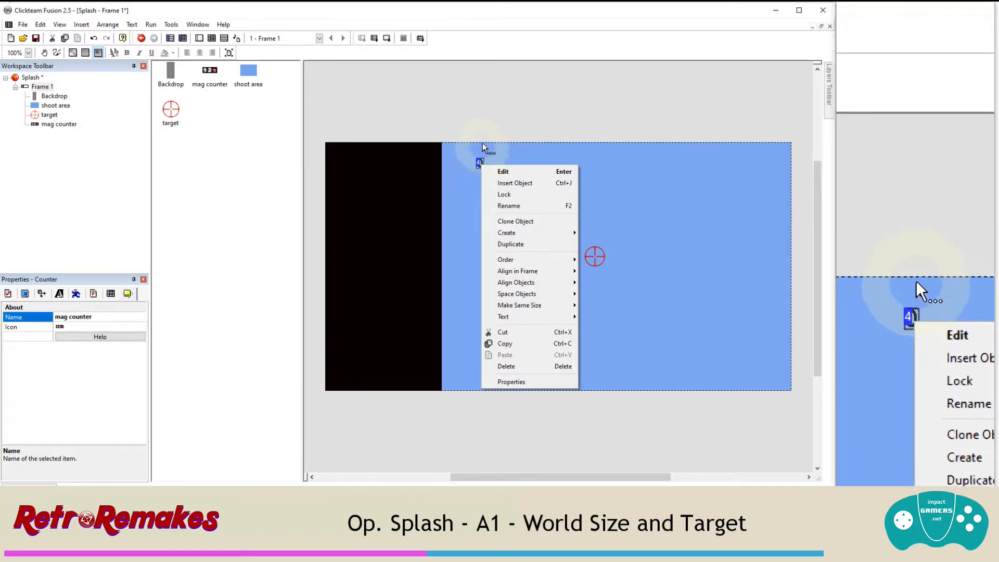
left_click(480, 164)
right_click(482, 163)
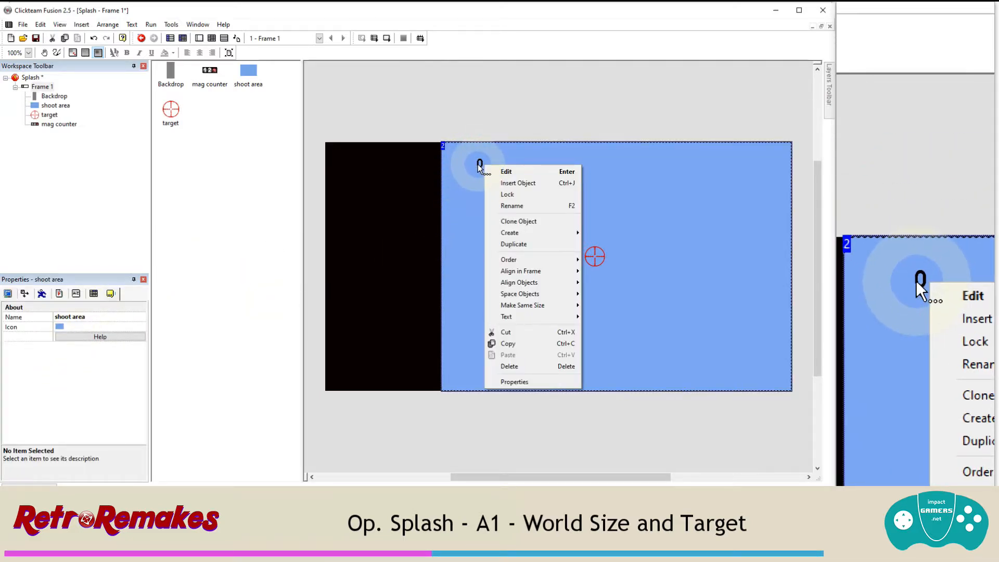
left_click(478, 163)
right_click(478, 164)
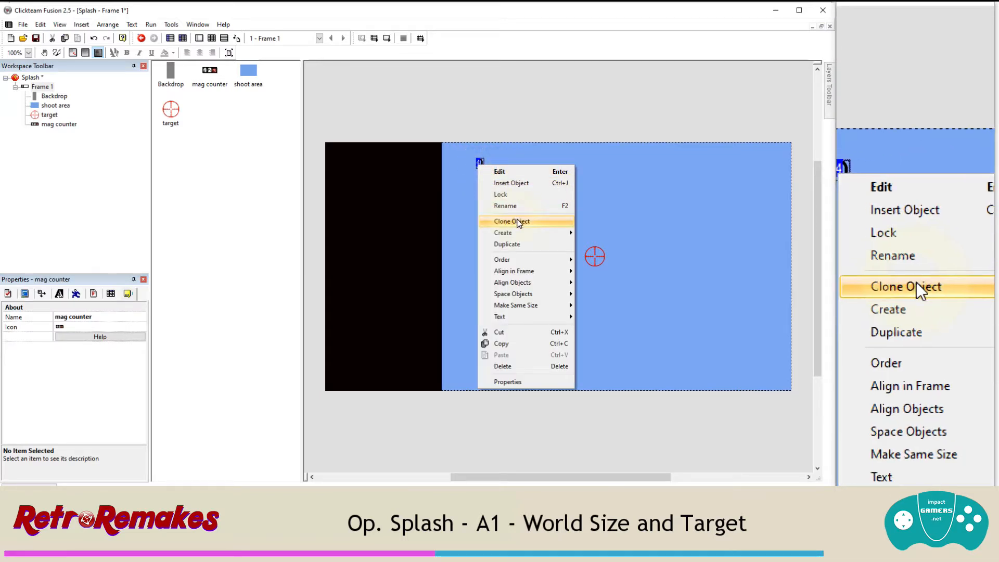
left_click(518, 223)
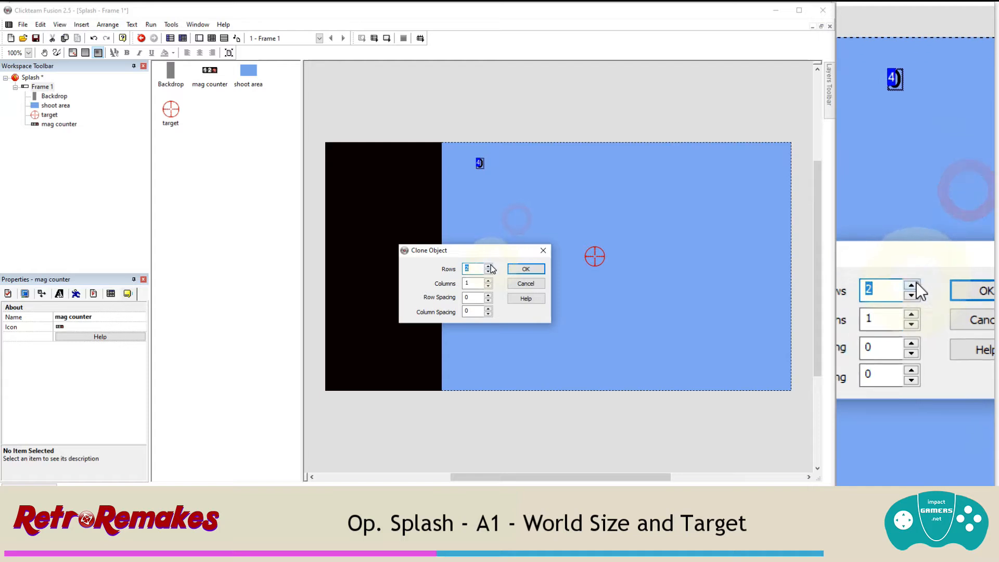
left_click(488, 266)
left_click(525, 271)
Step: Rename the middle counter of the column as "ammo counter"
left_click(482, 172)
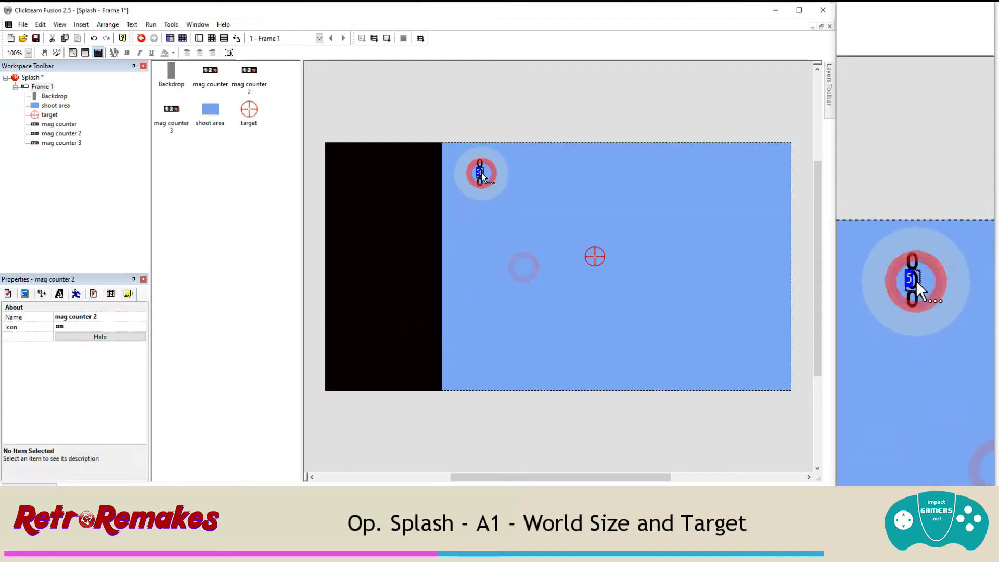
left_click(102, 317)
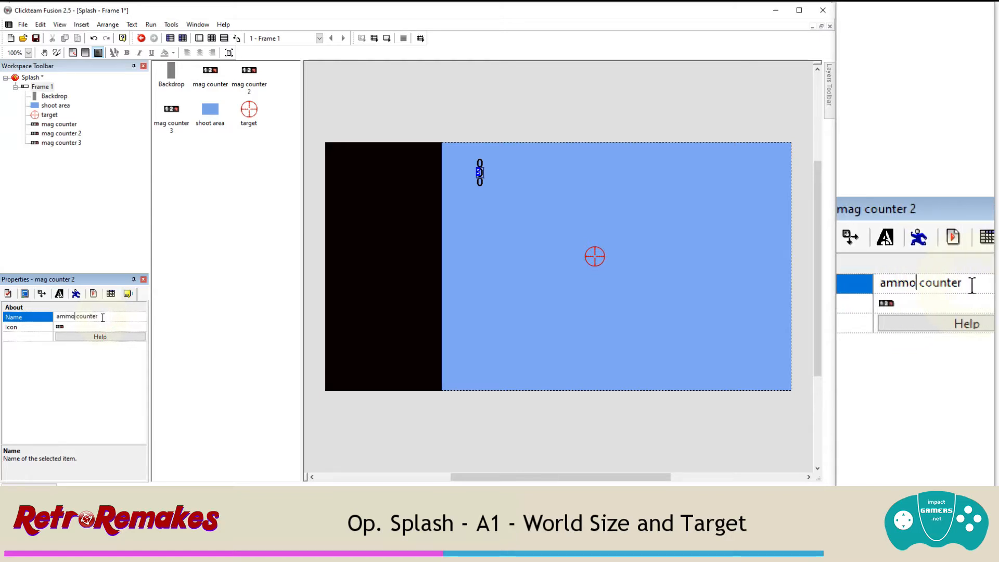
key("Return")
Step: Rename the lowest counter of the column as "bomb counter"
left_click(479, 183)
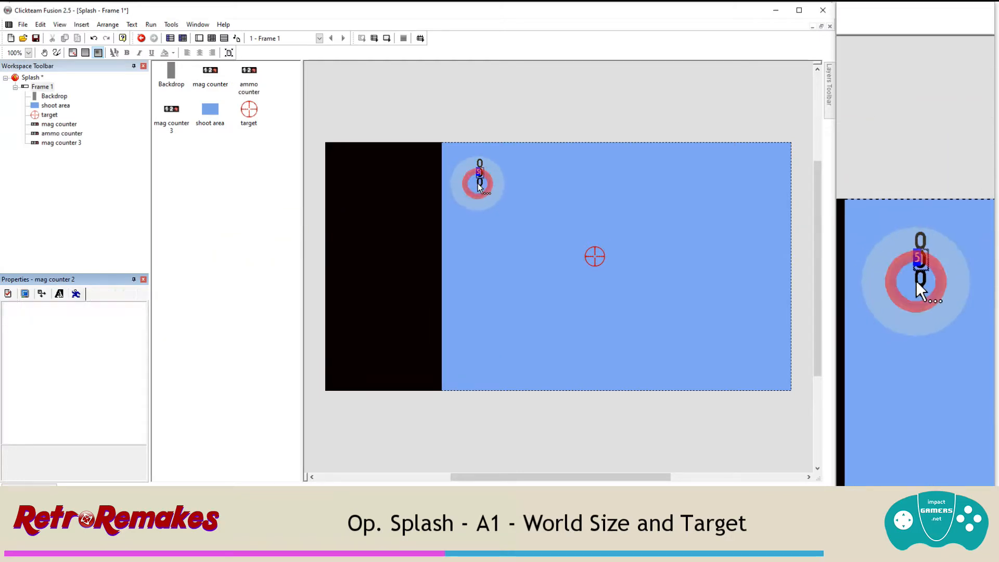
left_click(479, 182)
left_click(107, 317)
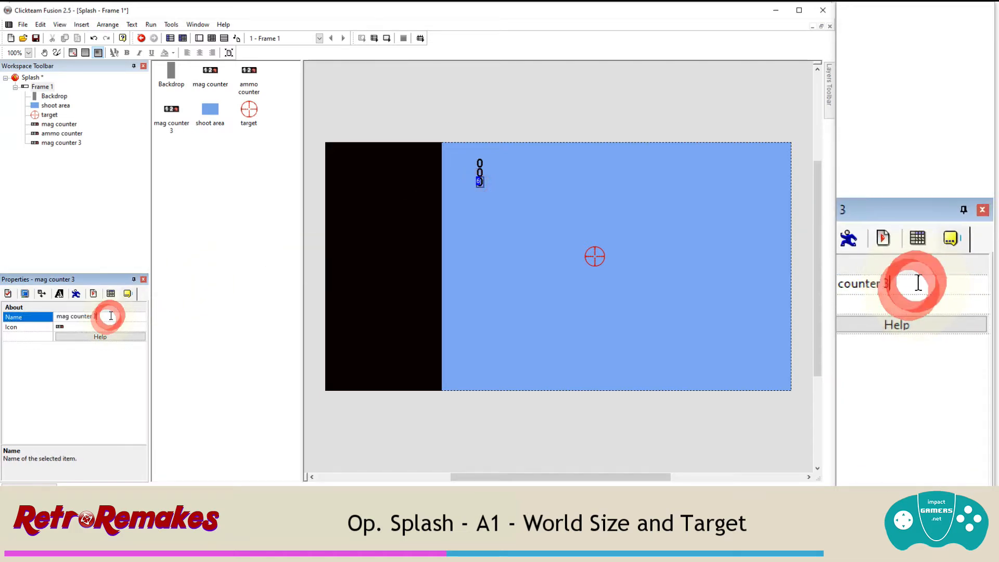
key("BackSpace")
key("BackSpace")
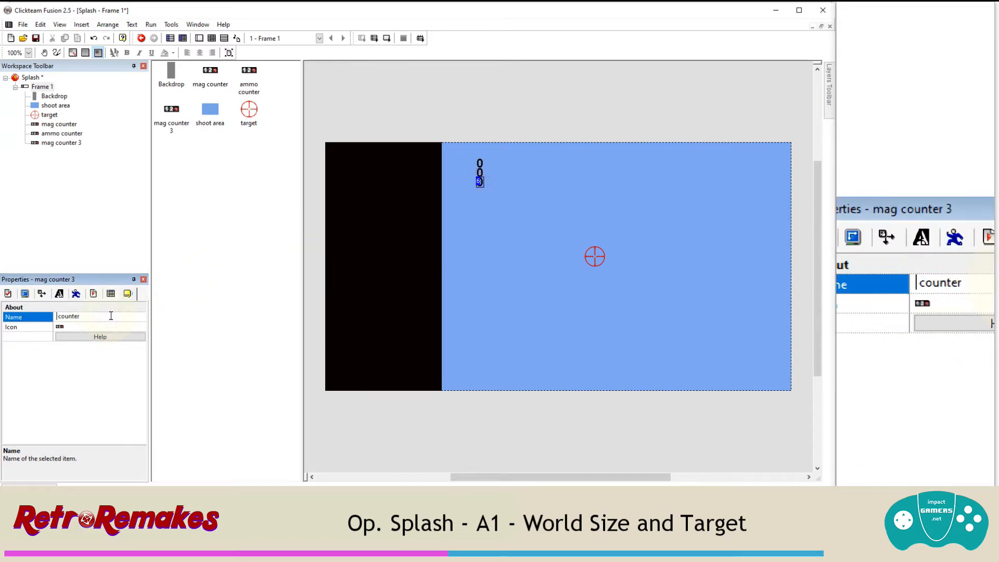
key("Return")
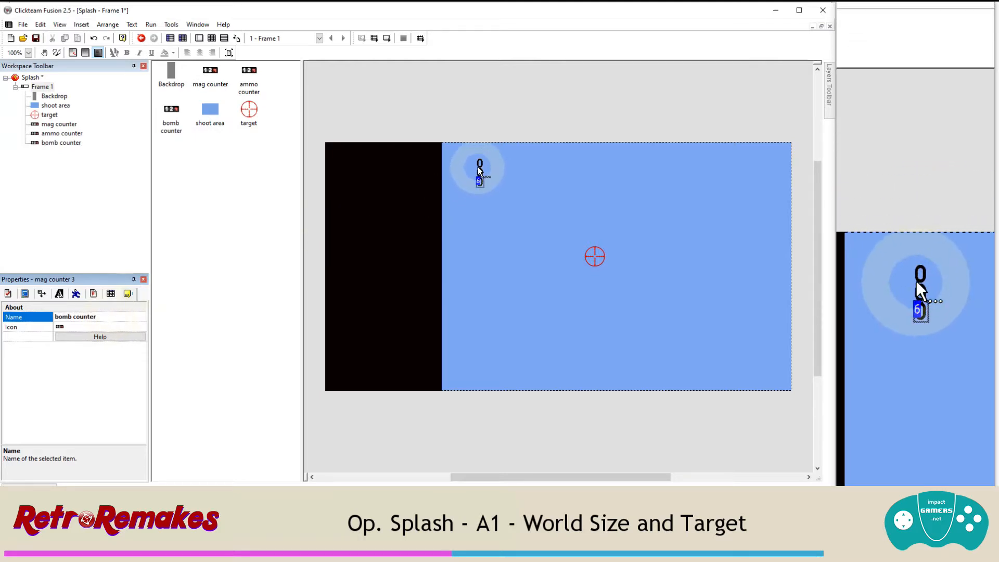
Step: Set the mag counter's initial value to 3
left_click(480, 163)
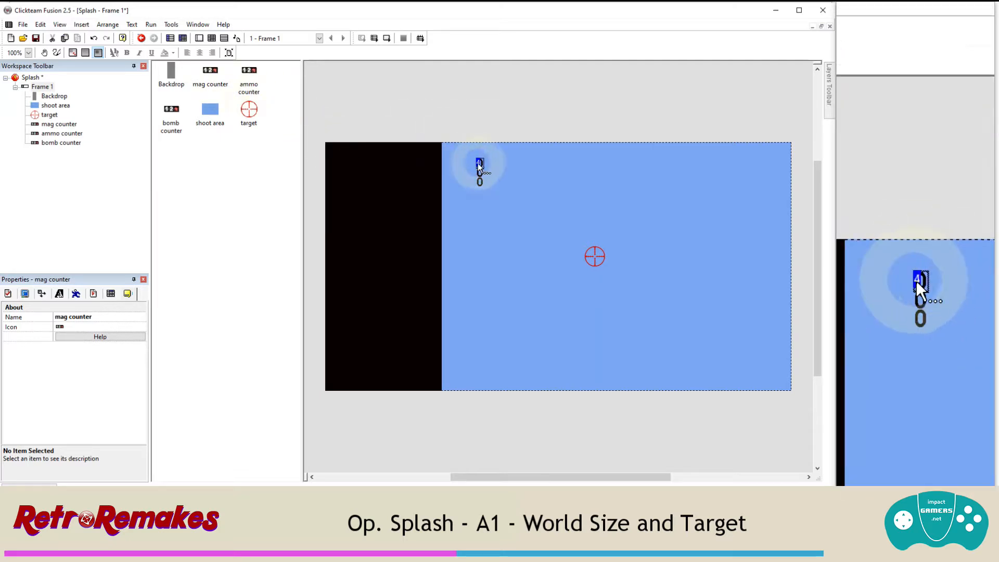
right_click(208, 77)
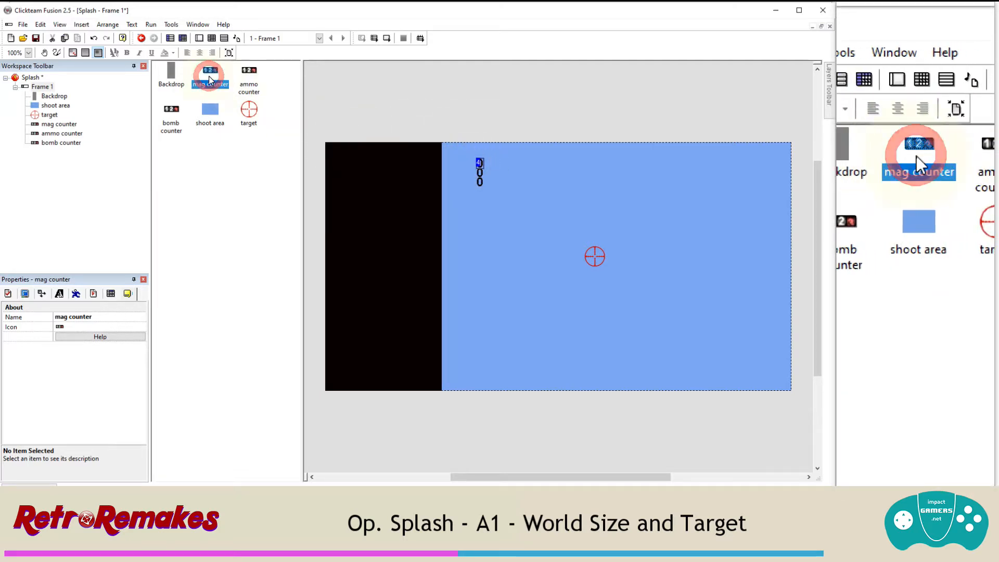
left_click(240, 127)
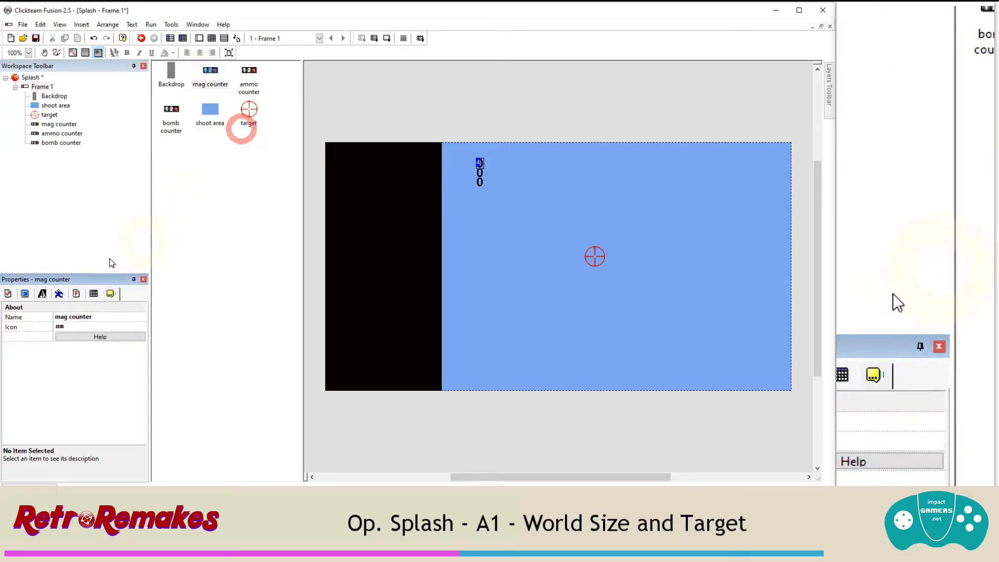
left_click(9, 294)
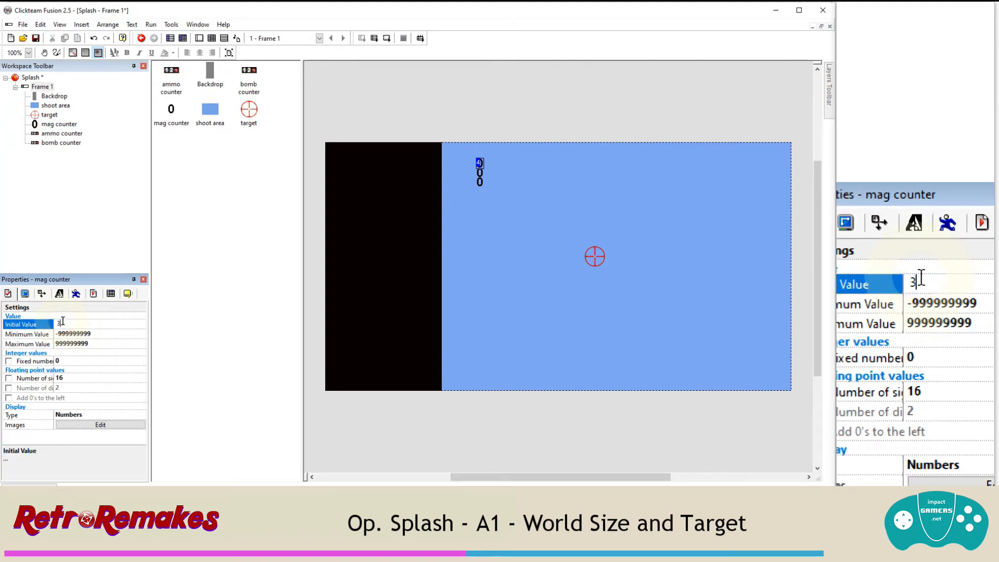
left_click(488, 176)
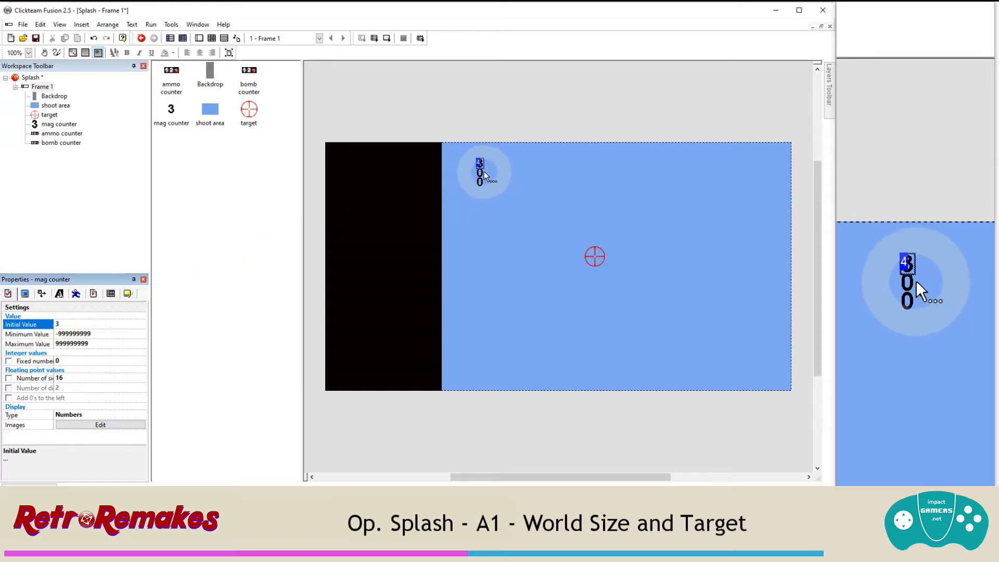
Step: Set the ammo counter's initial value to 12
left_click(482, 172)
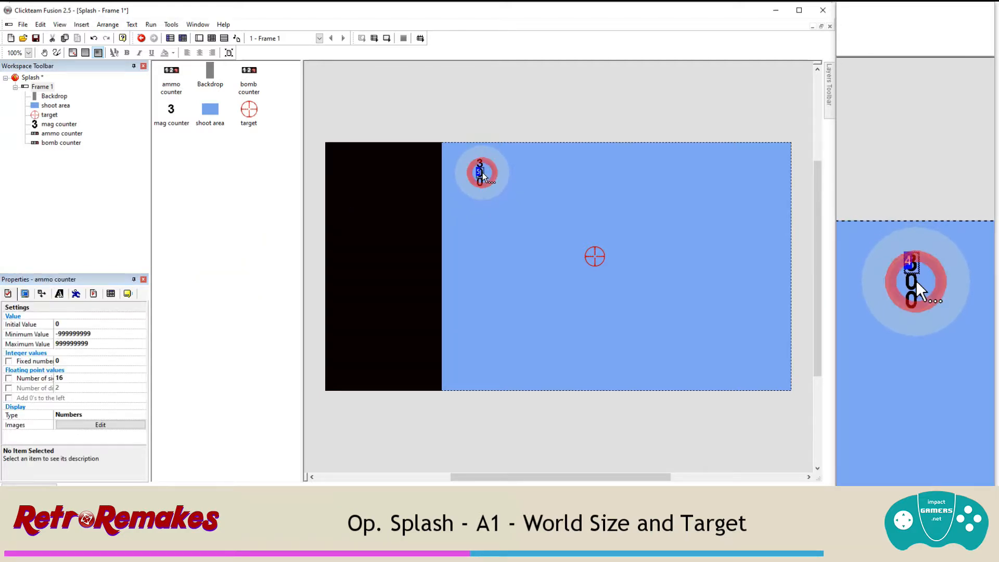
left_click(99, 325)
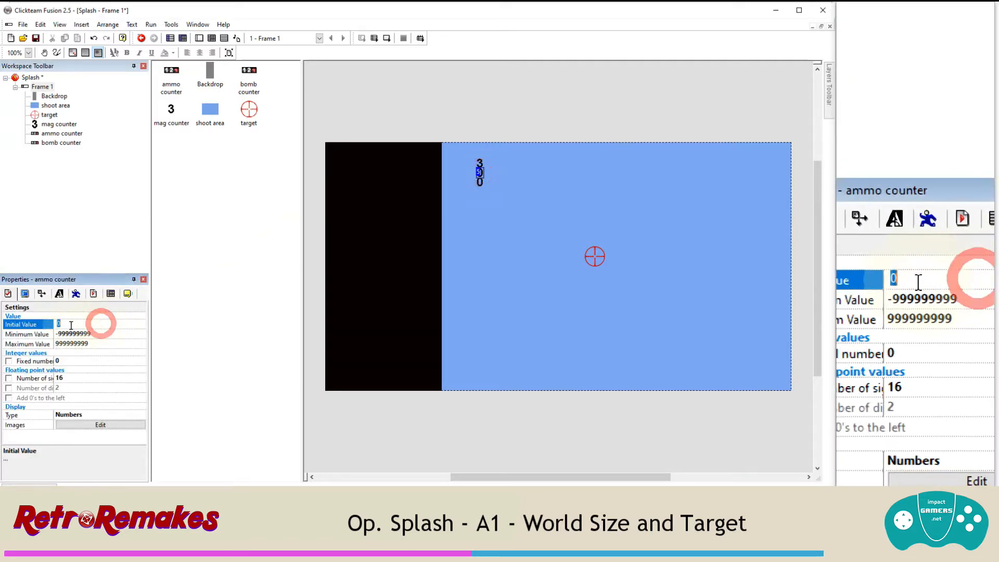
type("12")
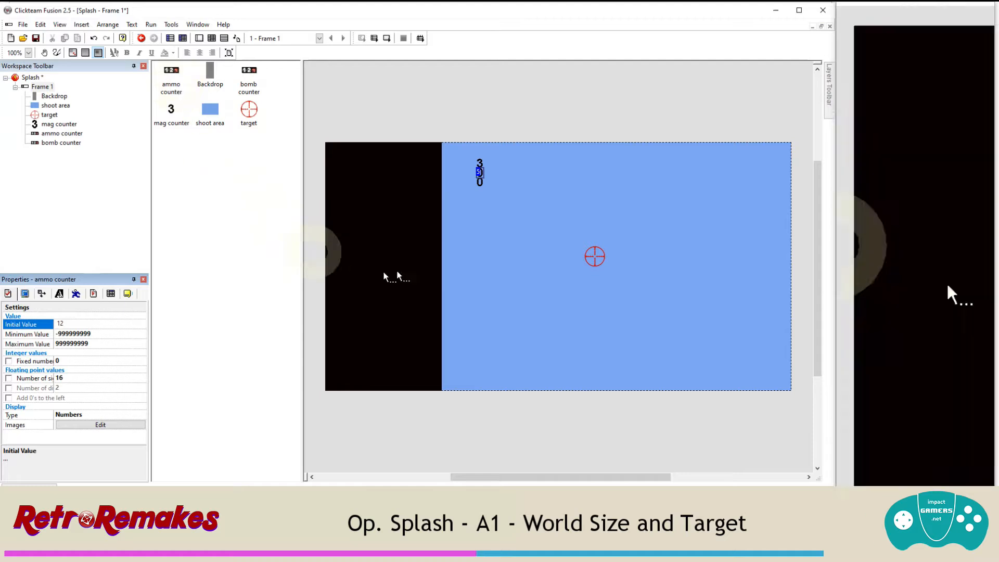
key("Return")
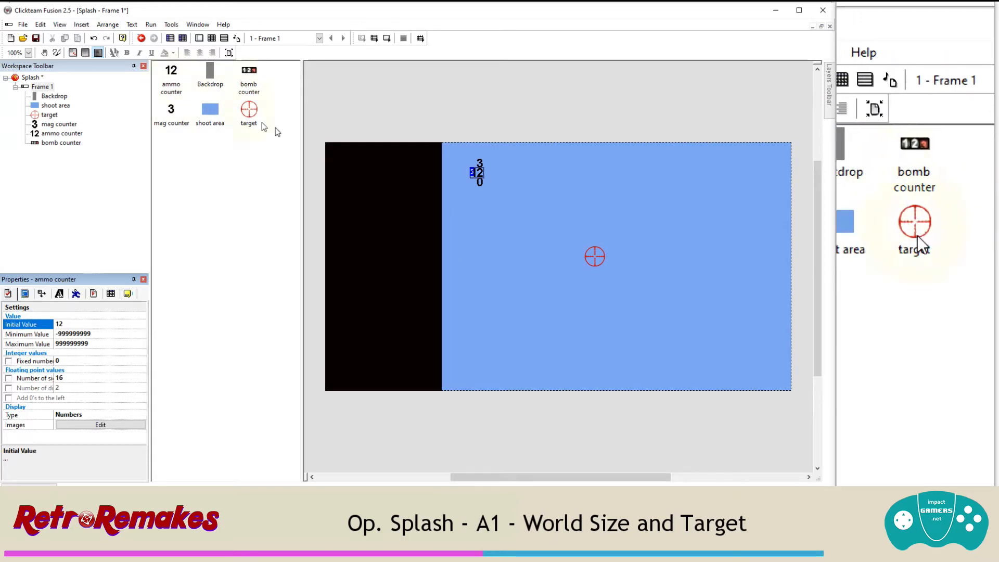
Step: Set the bomb counter's initial value to 3
left_click(486, 189)
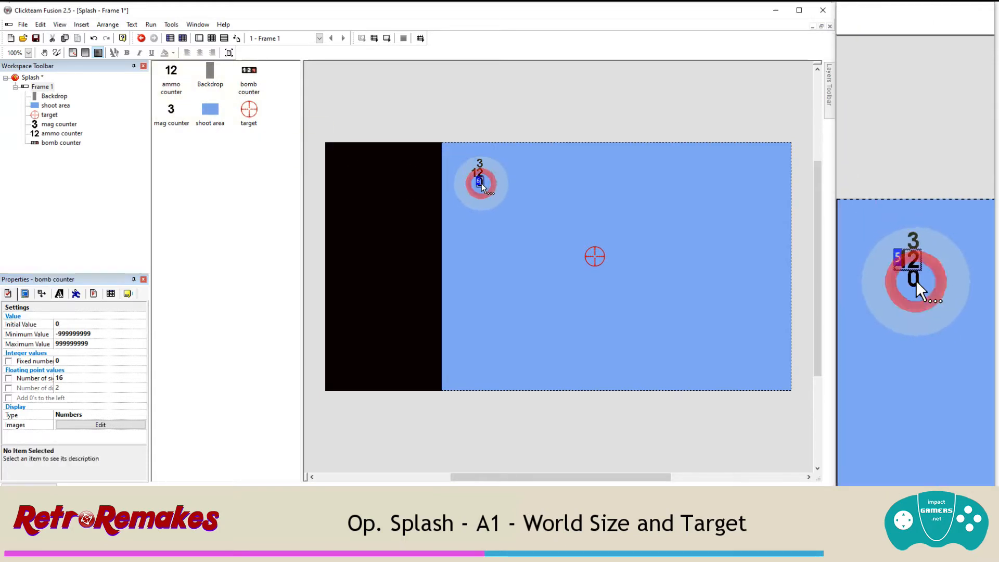
right_click(249, 89)
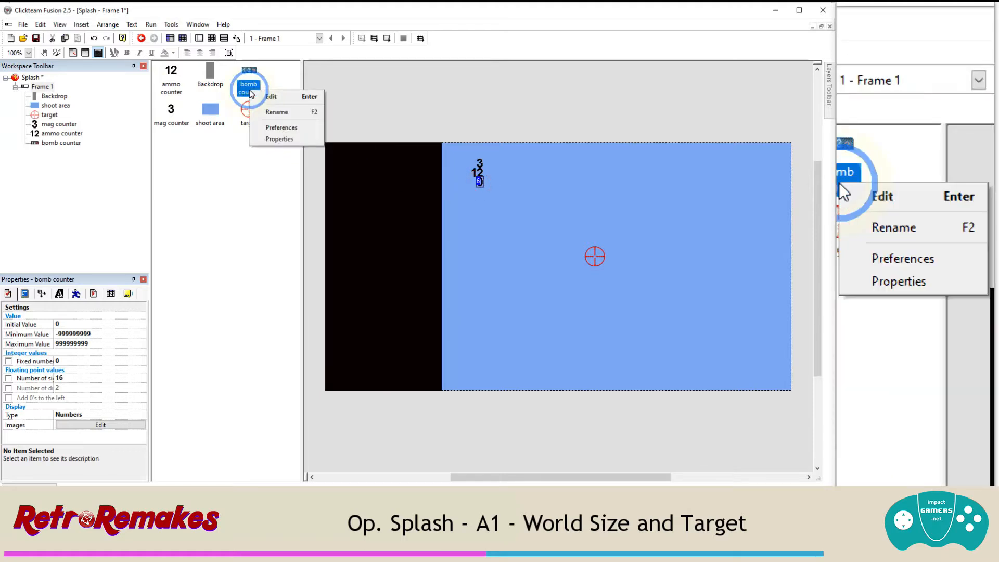
left_click(276, 142)
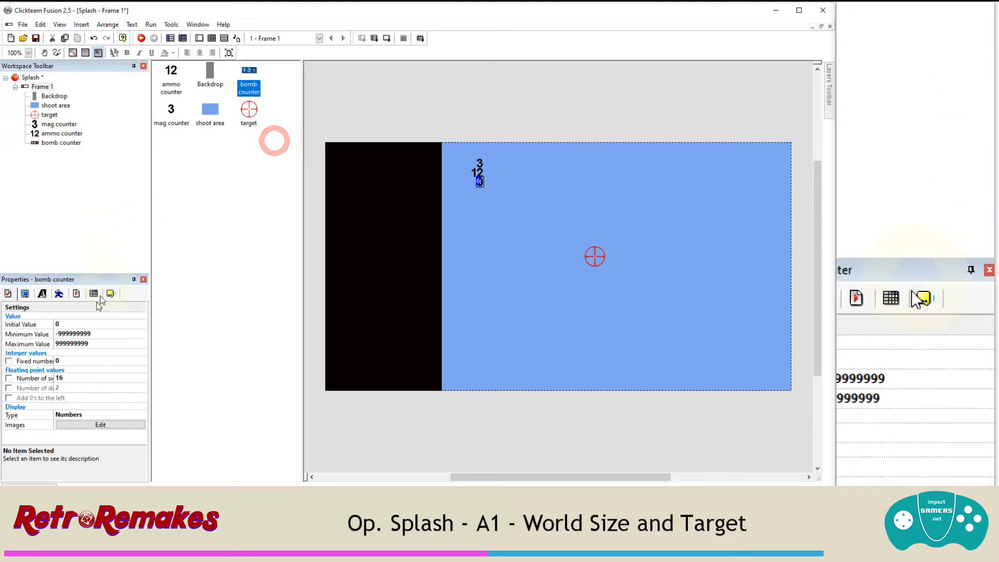
left_click(65, 324)
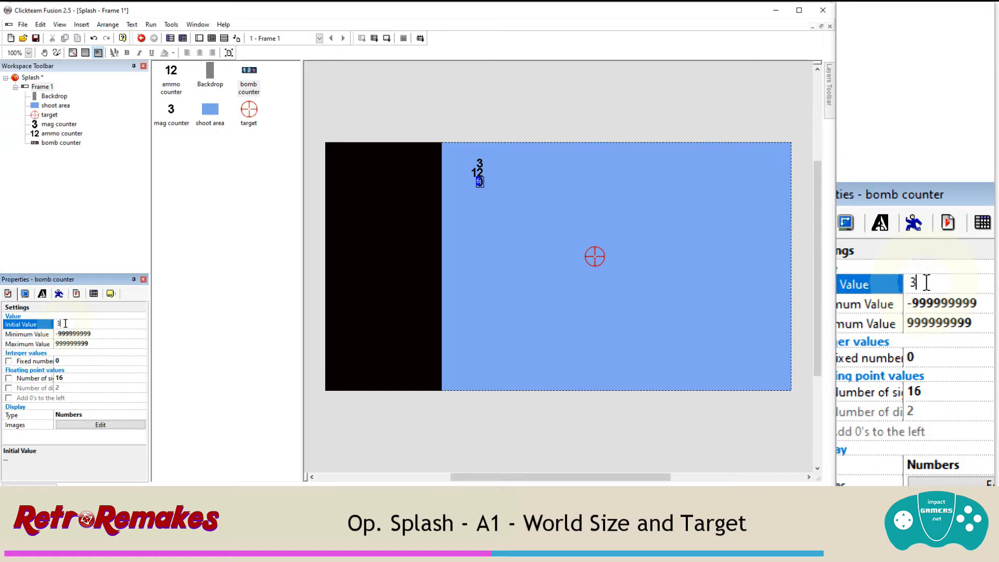
key("Return")
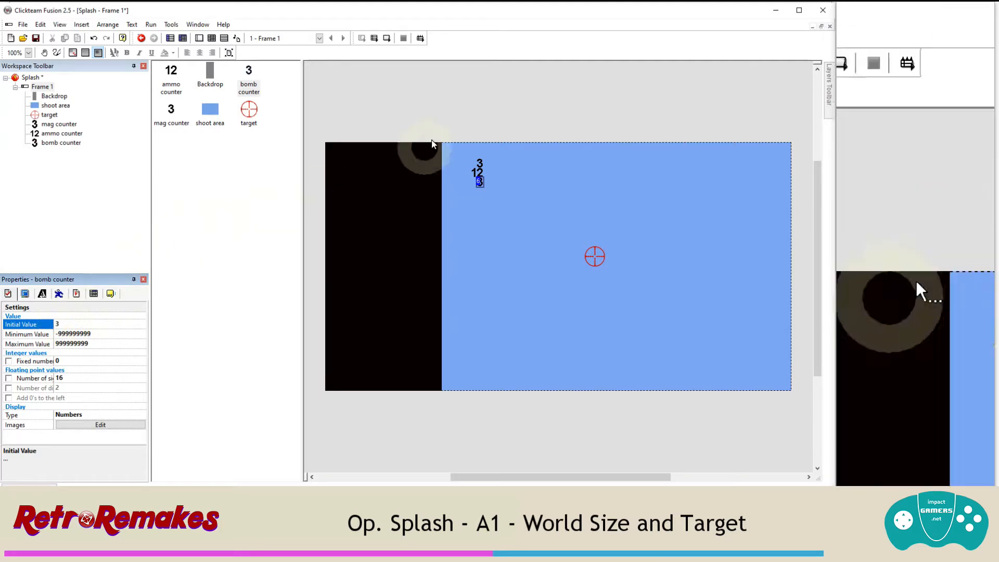
left_click(433, 118)
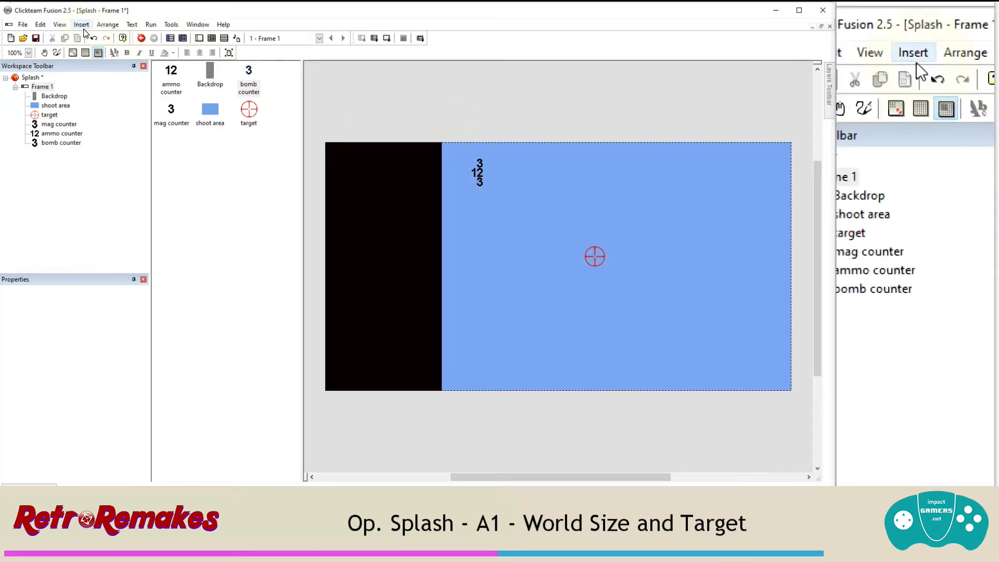
Step: Insert a new Active object into the blue shoot area, just below the counters
left_click(82, 24)
left_click(94, 61)
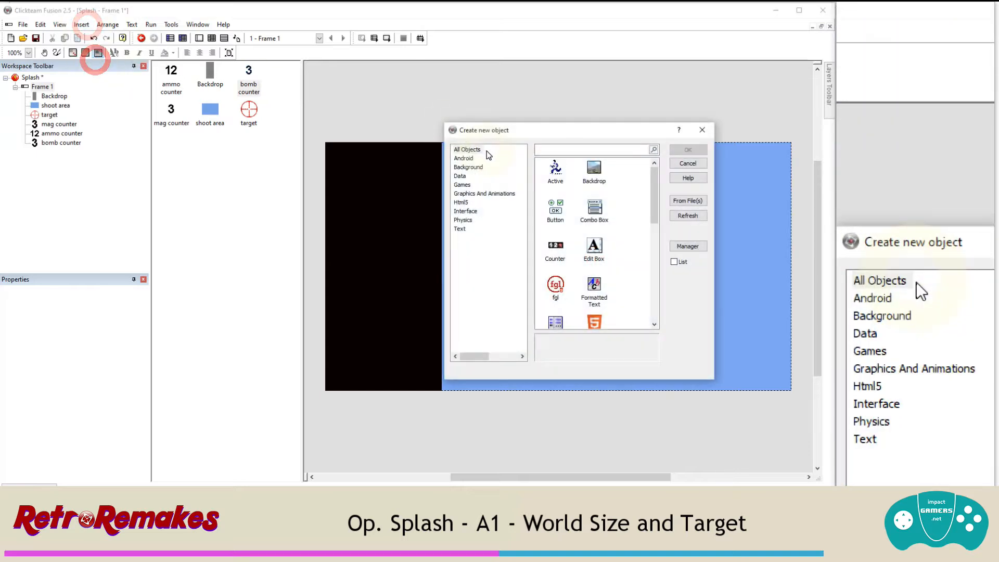
double_click(555, 169)
left_click(520, 231)
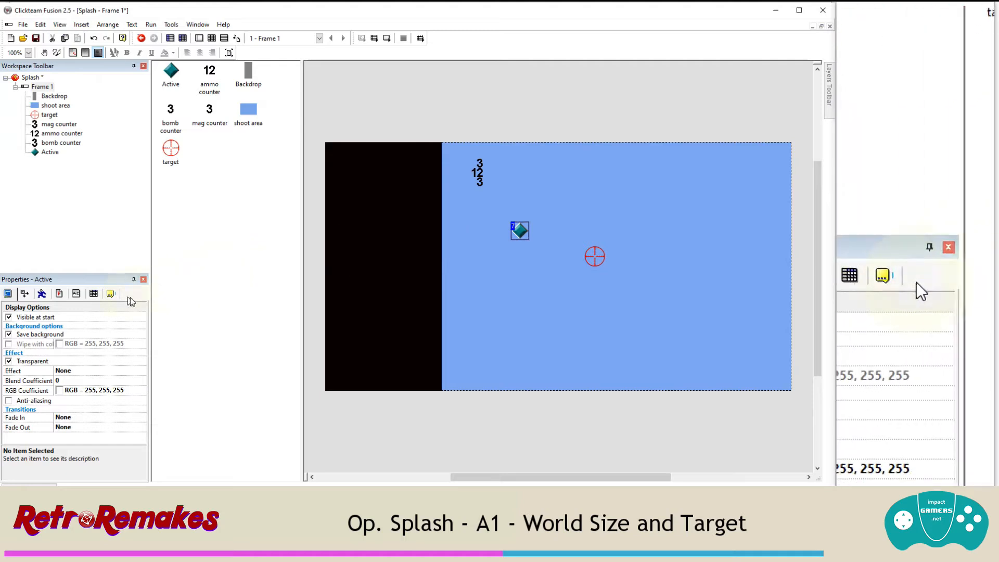
Step: Rename the new Active object as "splash"
left_click(110, 295)
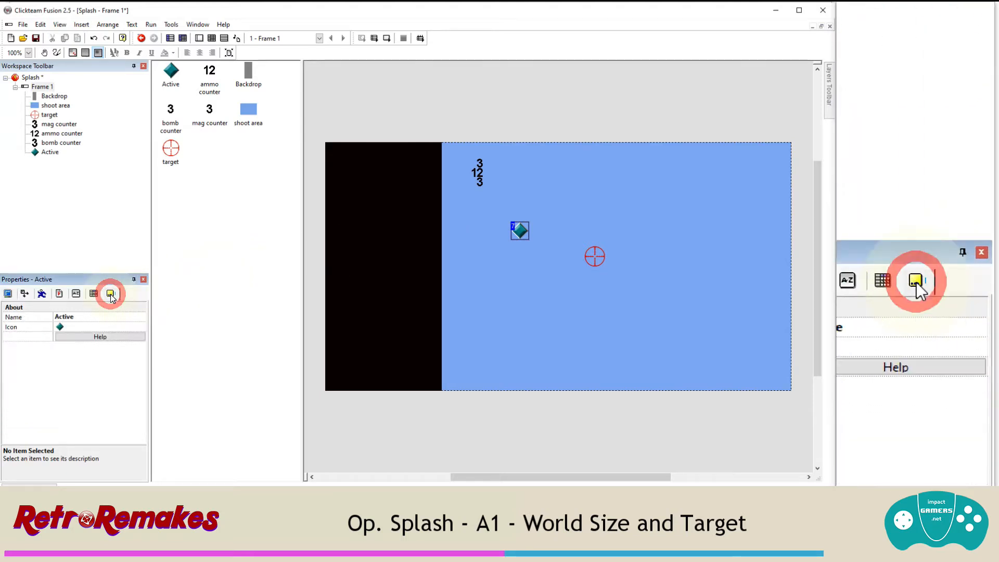
right_click(519, 233)
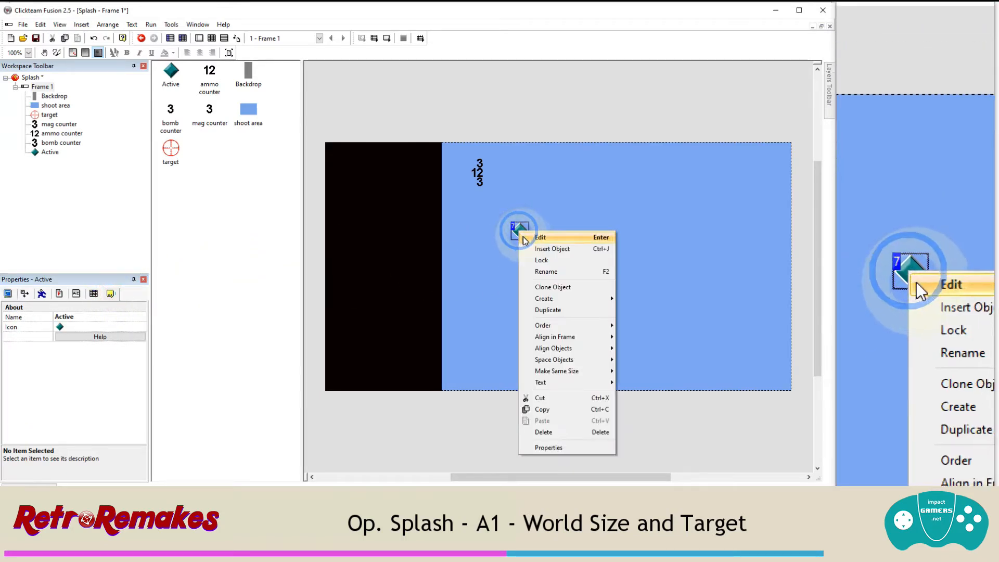
left_click(125, 317)
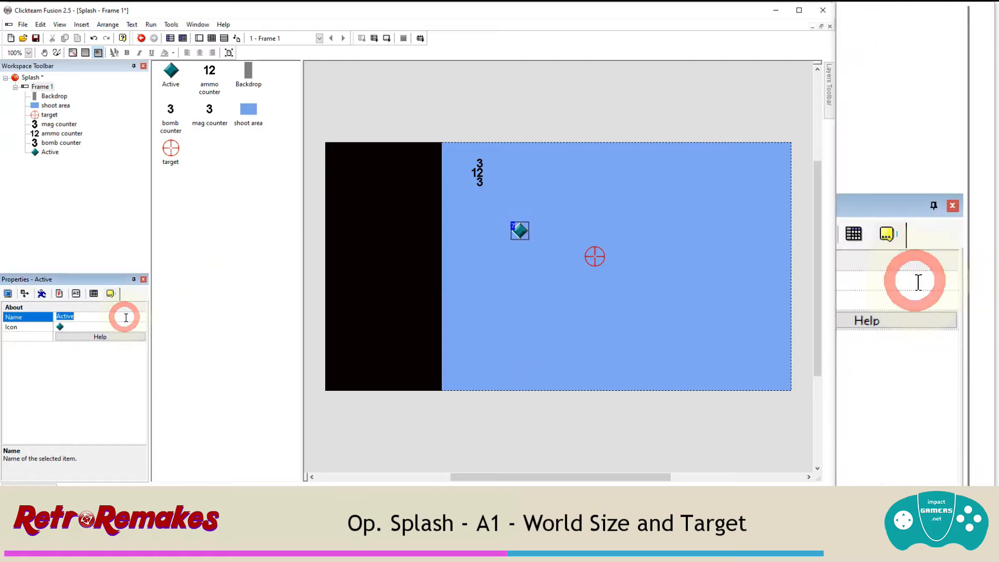
type("splash")
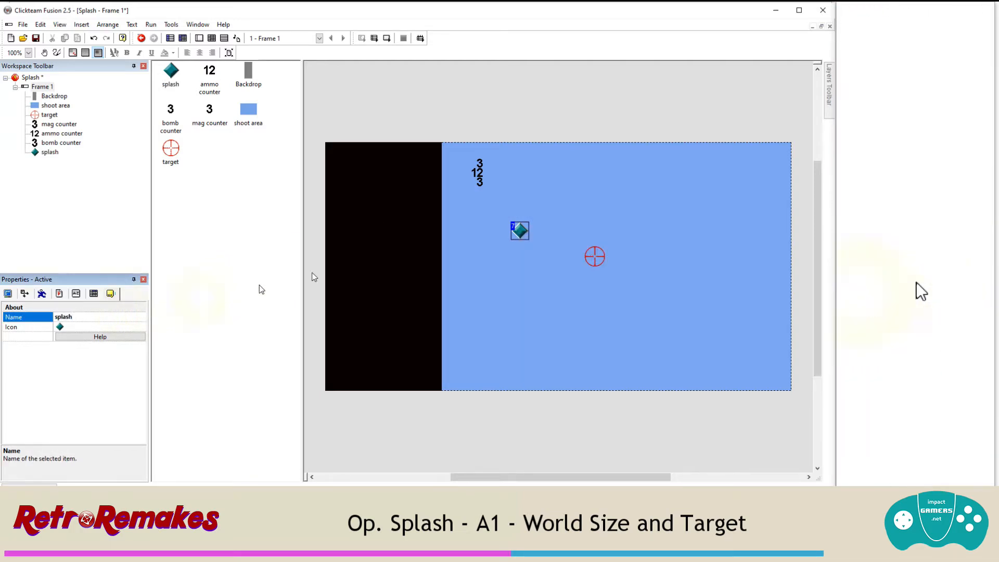
Step: Edit the splash object's image and import splash.png from the Operation Splash Assets folder with the default import options
left_click(519, 231)
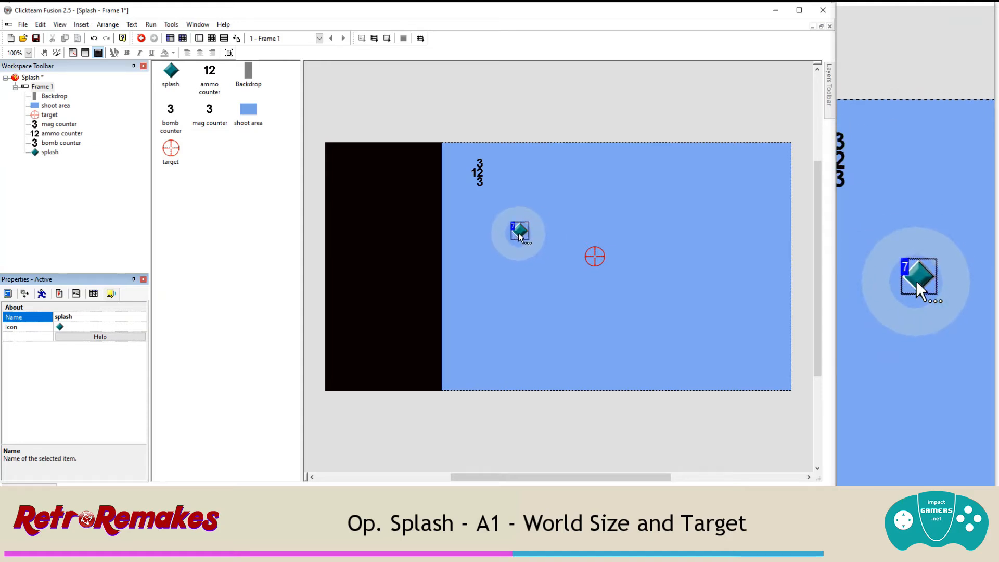
right_click(519, 231)
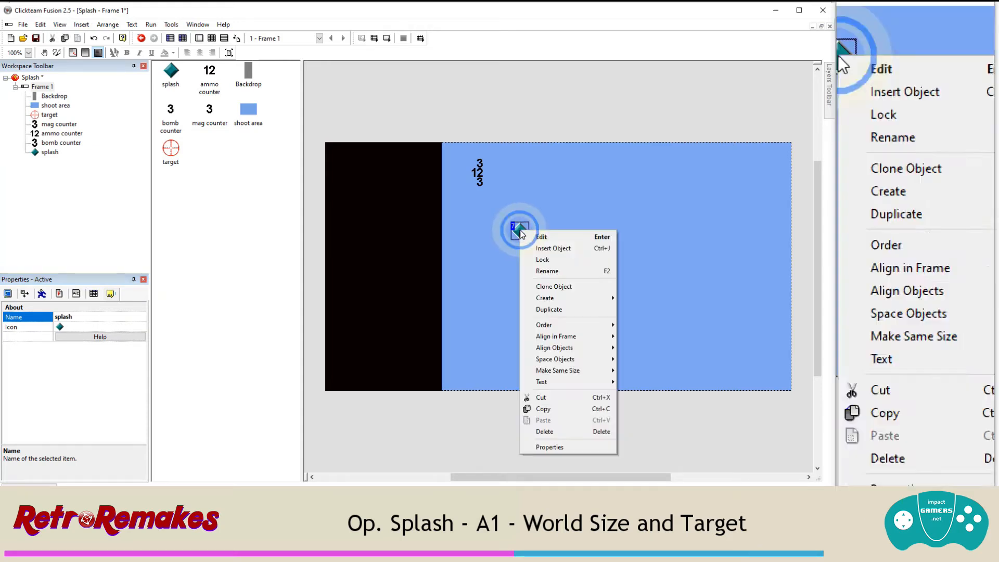
left_click(524, 234)
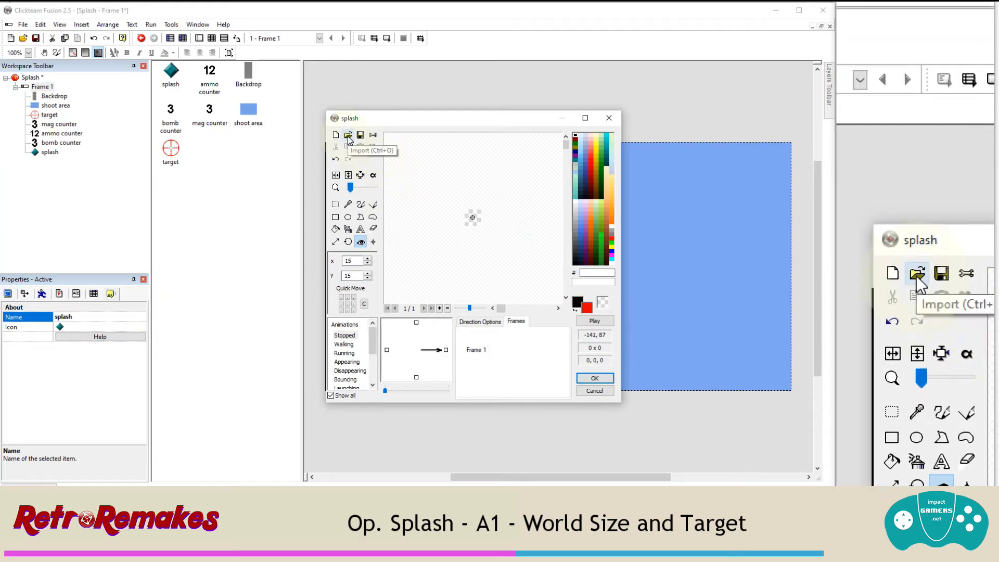
left_click(348, 136)
scroll(456, 191, "down", 6)
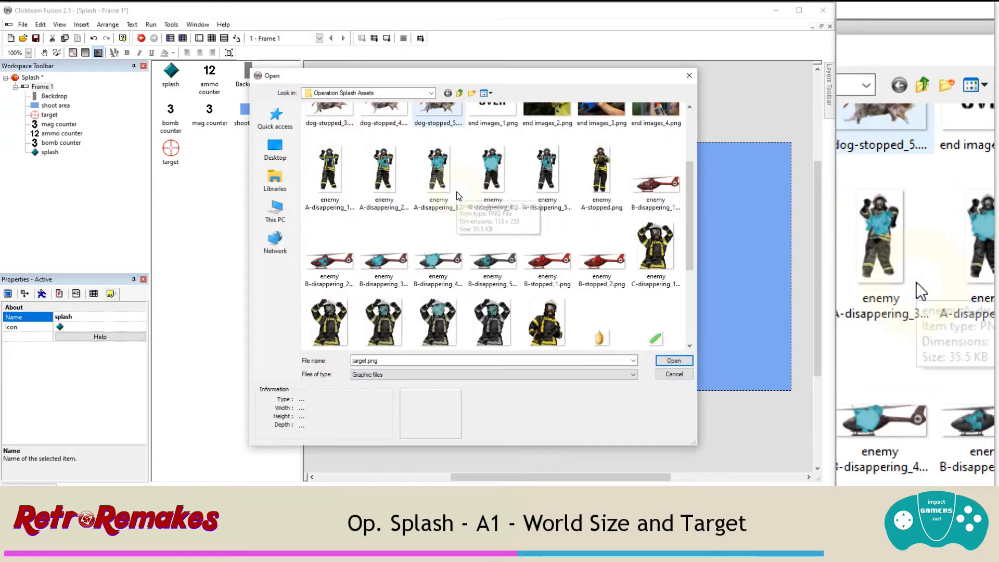
scroll(653, 291, "down", 1)
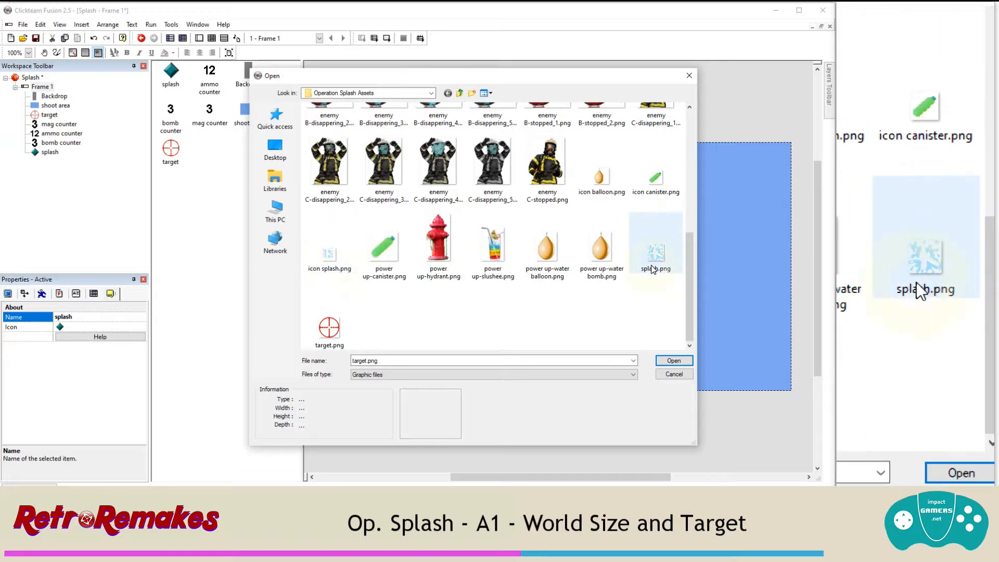
double_click(652, 268)
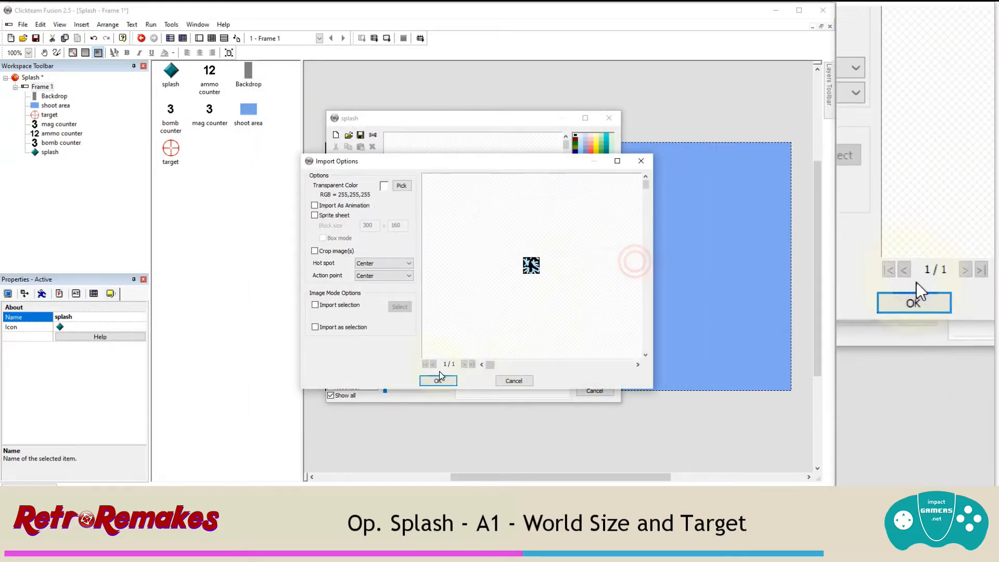
left_click(440, 380)
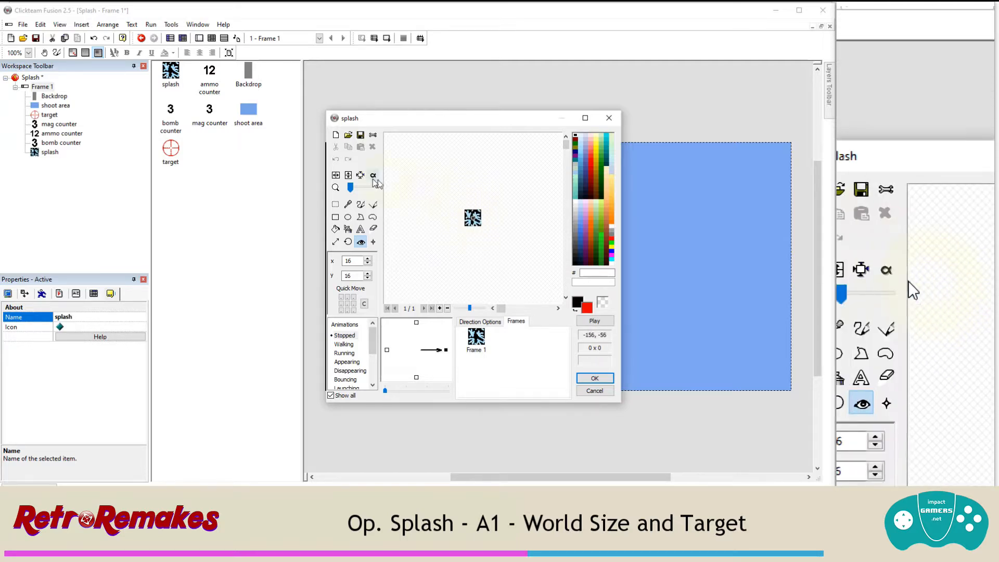
Step: Import splash.png again with its black background picked as the transparent color, centre its hot spot, and accept the image
left_click(349, 139)
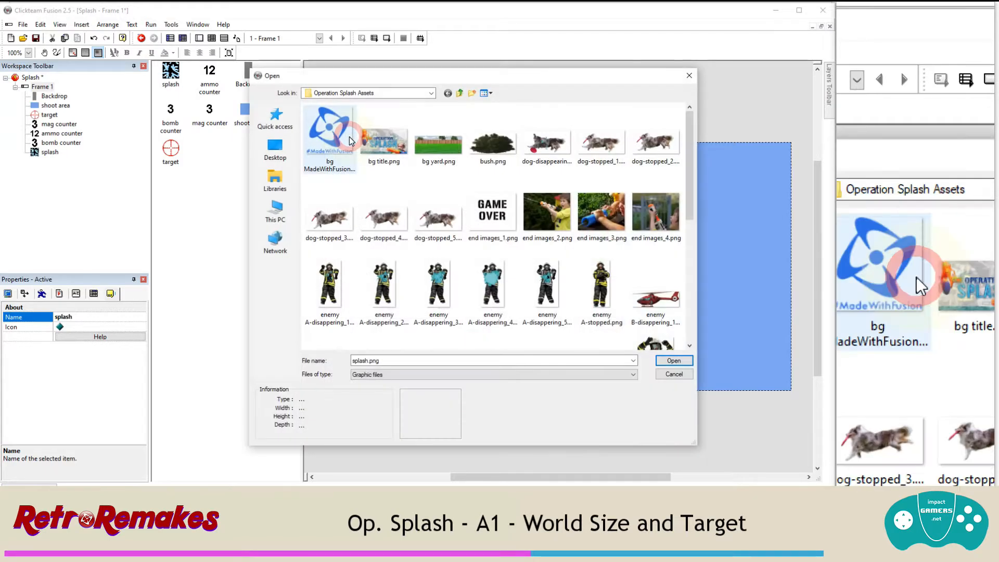
scroll(520, 234, "down", 5)
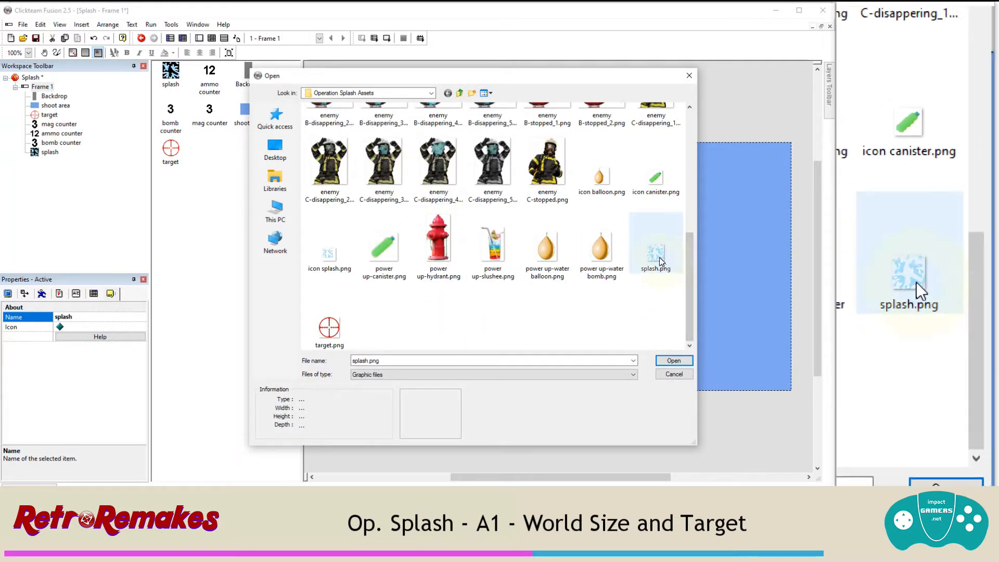
double_click(657, 257)
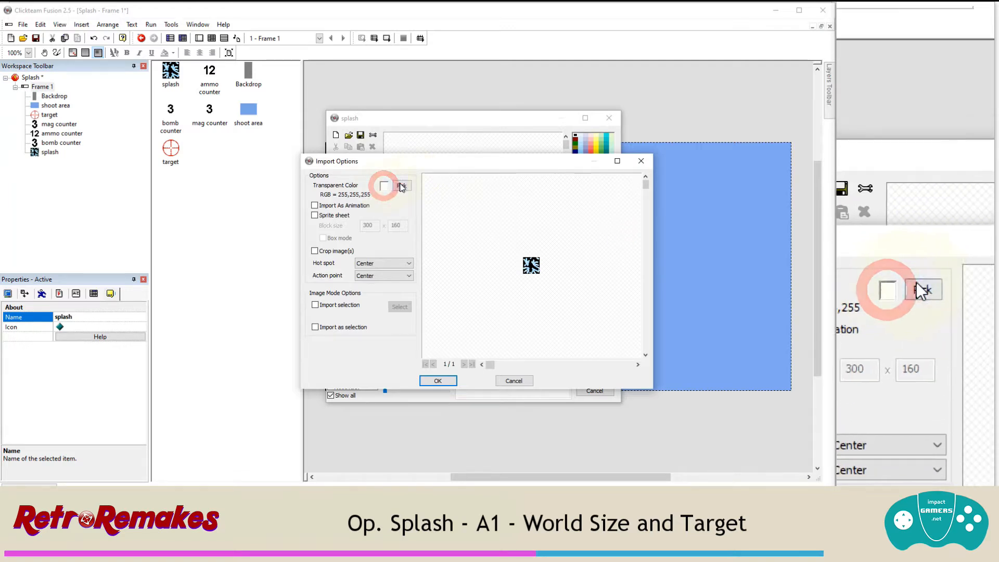
left_click(401, 185)
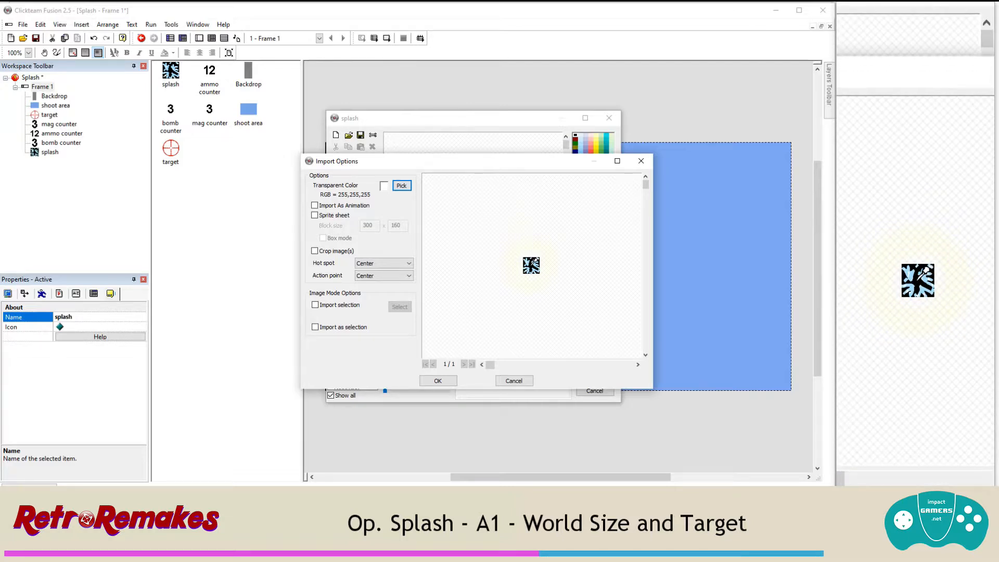
left_click(433, 381)
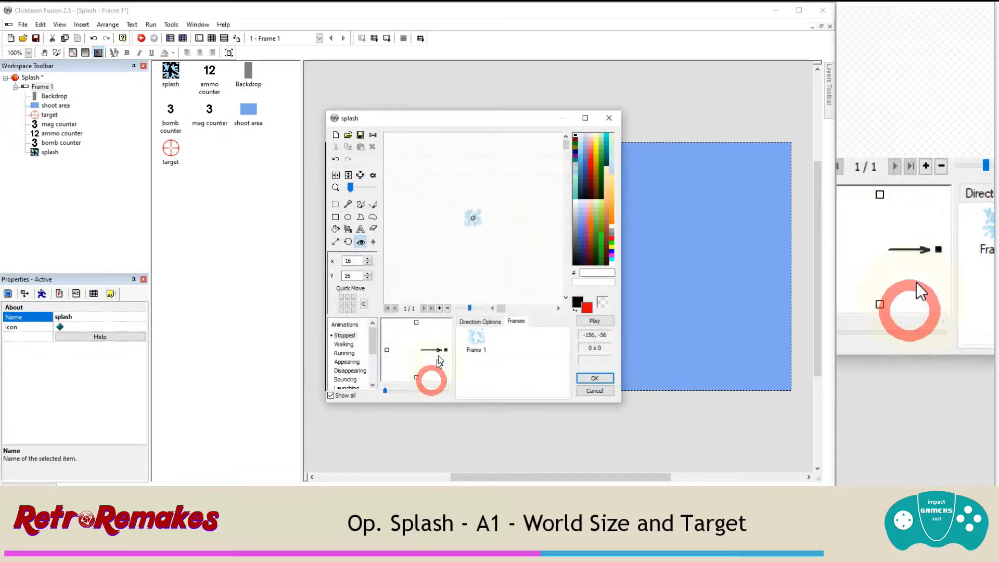
left_click(352, 189)
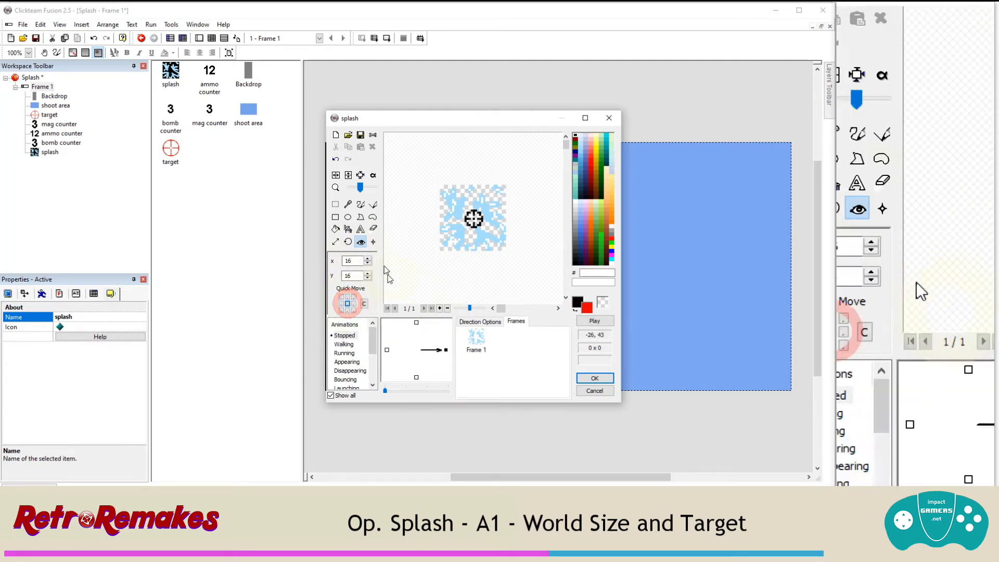
left_click(595, 378)
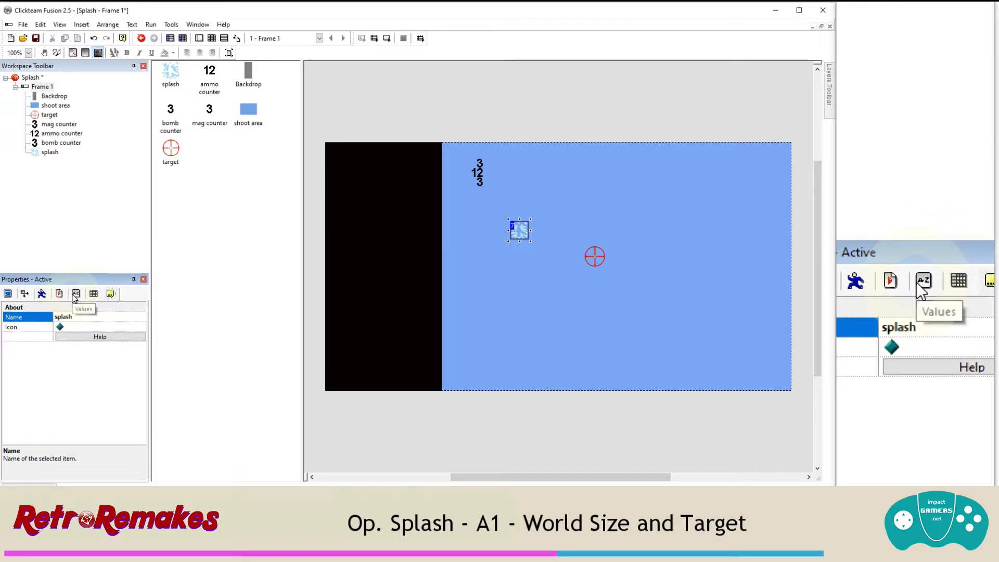
Step: Add an alterable value named "lifespan" to the splash object and set it to 20
left_click(76, 294)
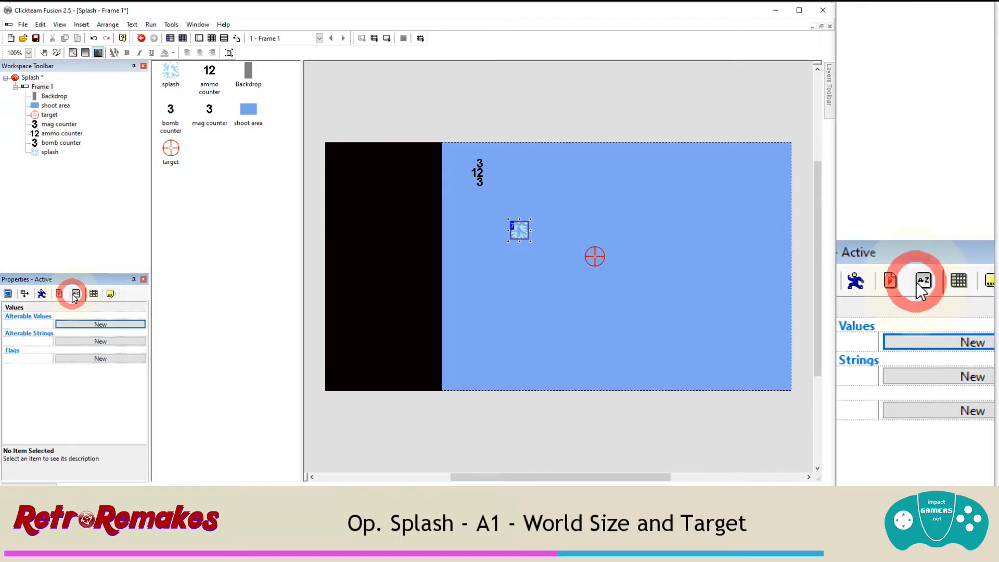
left_click(64, 324)
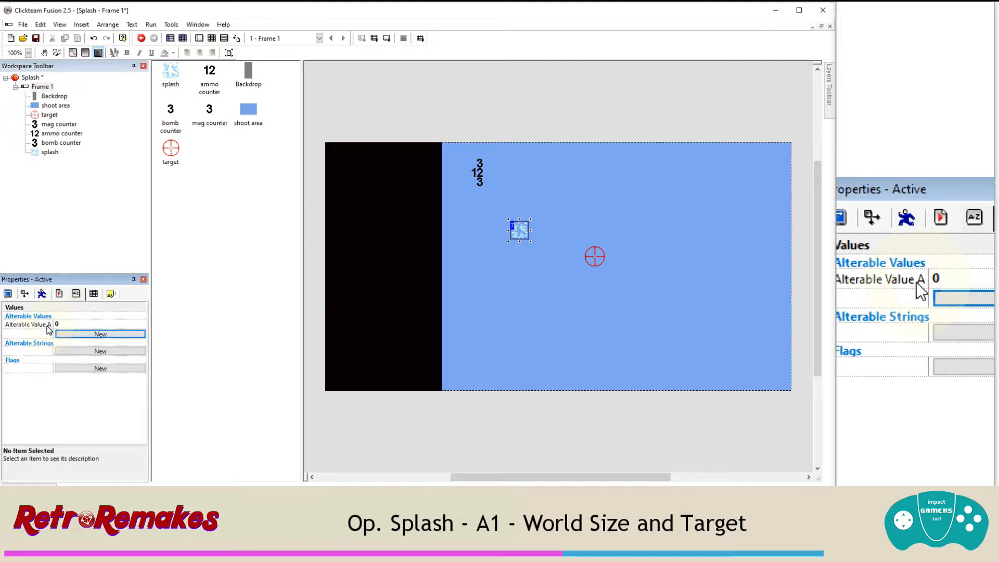
left_click(48, 325)
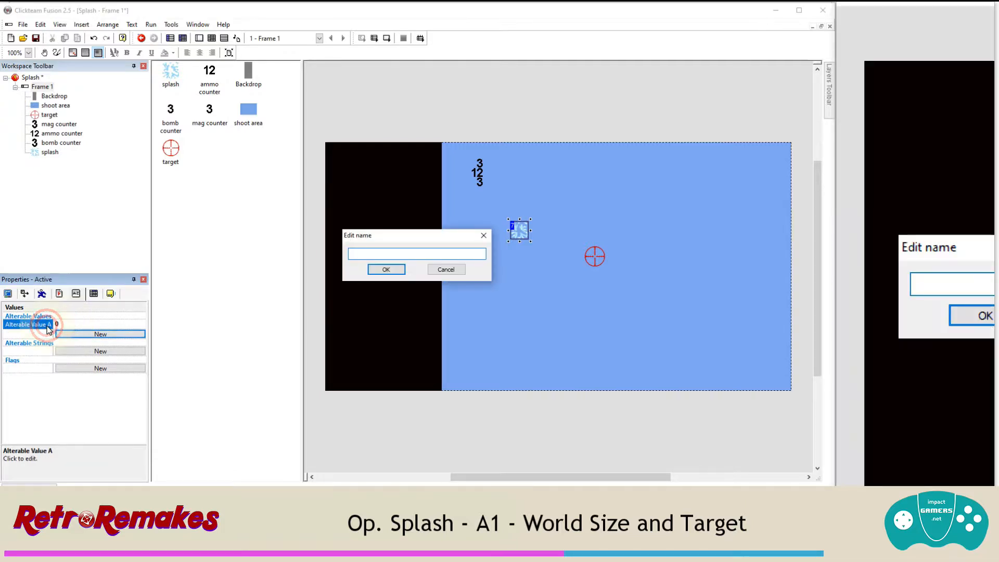
type("lifespan")
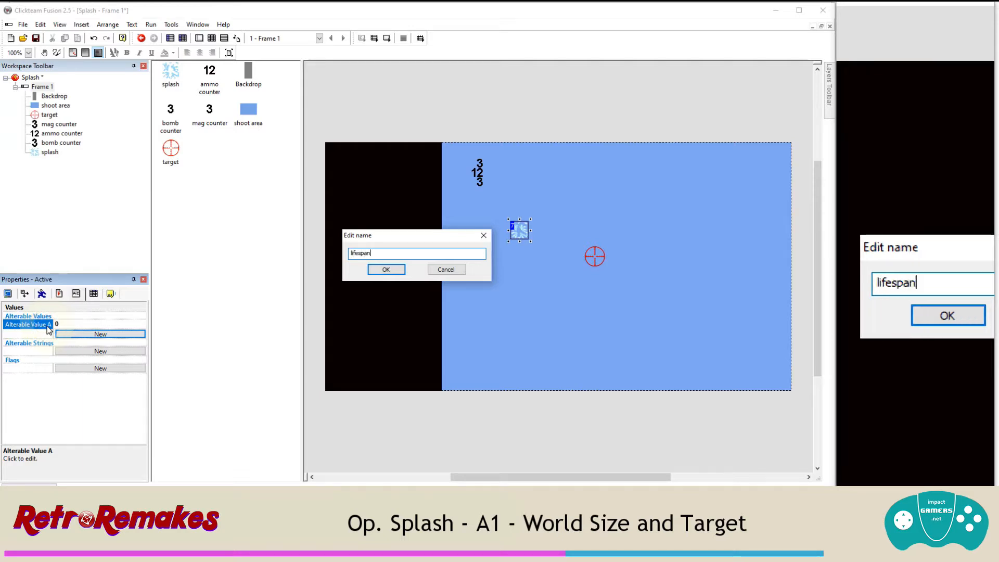
key("Return")
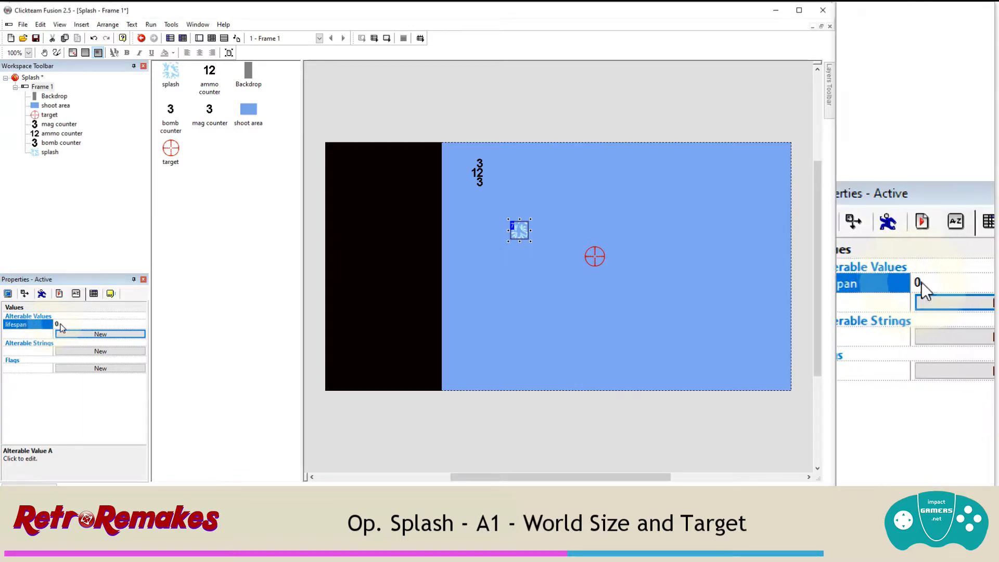
left_click(65, 323)
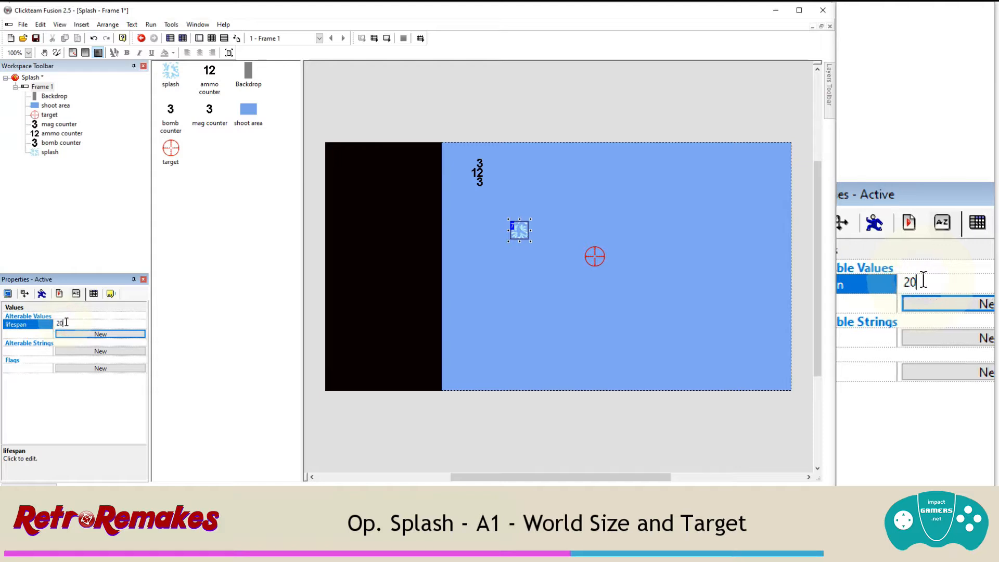
key("Return")
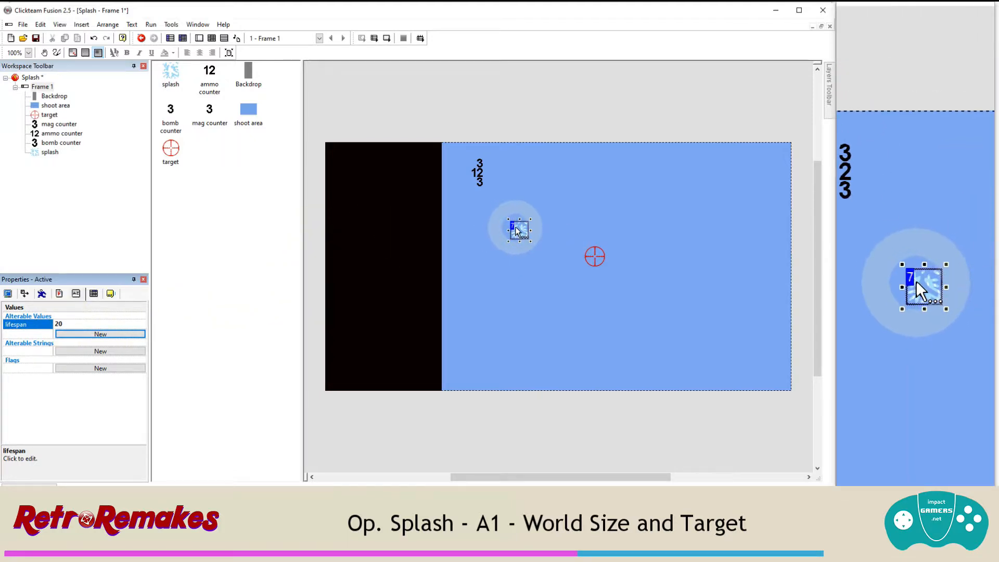
Step: Move the splash object outside the frame, just above the counters, and open the frame's event editor
left_click_drag(515, 229, 480, 124)
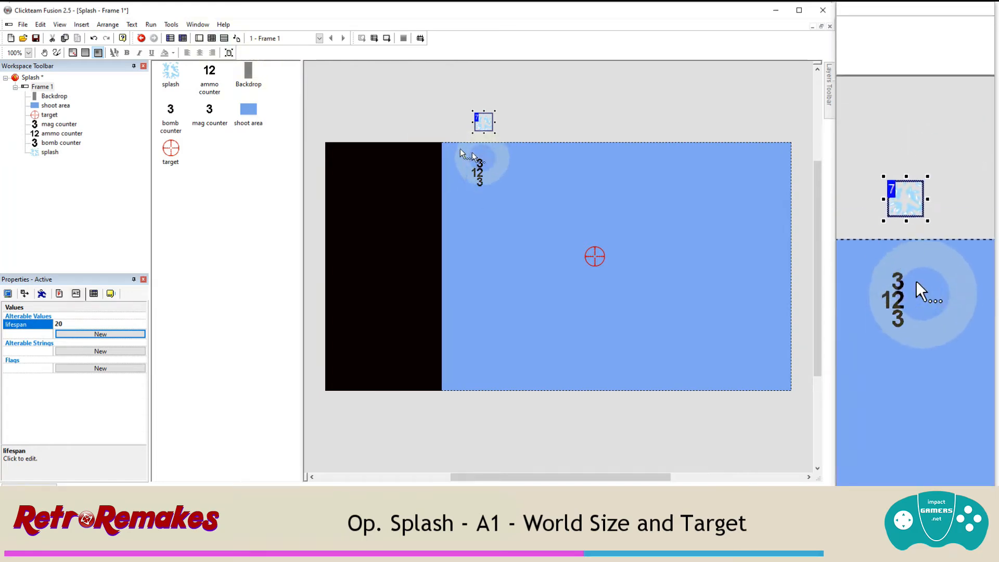
left_click(211, 38)
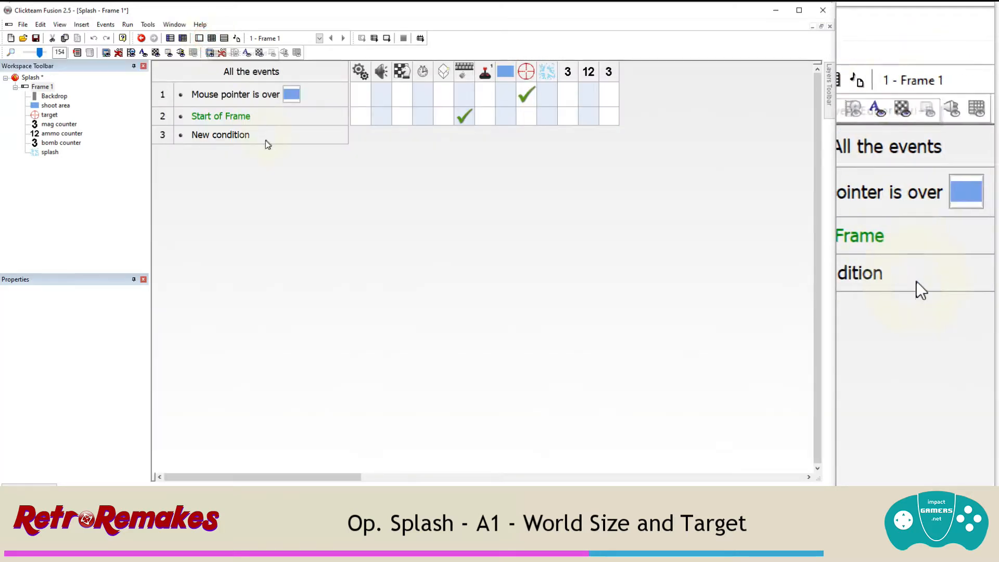
Step: Add an event condition for the user making a single click with the left mouse button
double_click(245, 138)
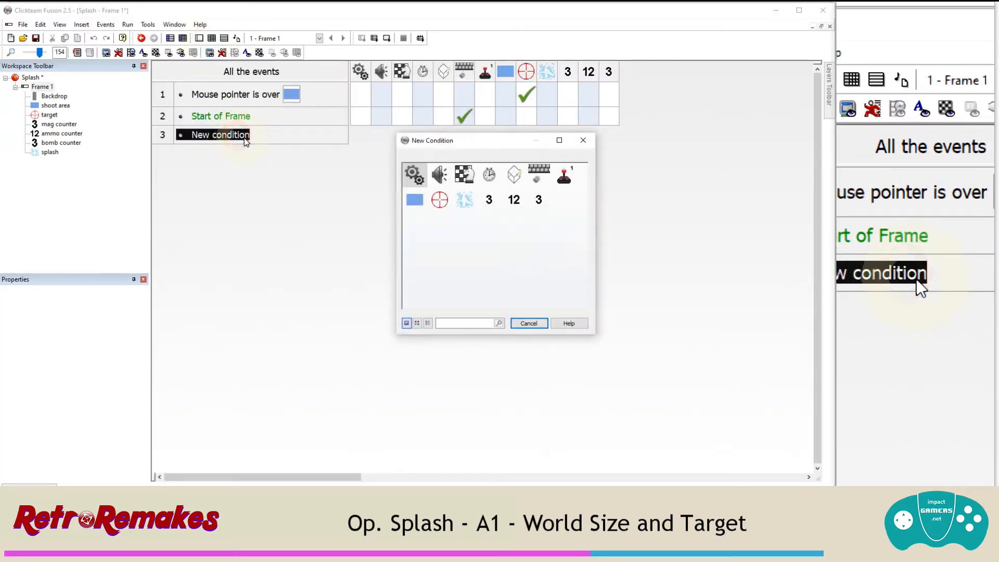
left_click(549, 179)
mouse_move(566, 191)
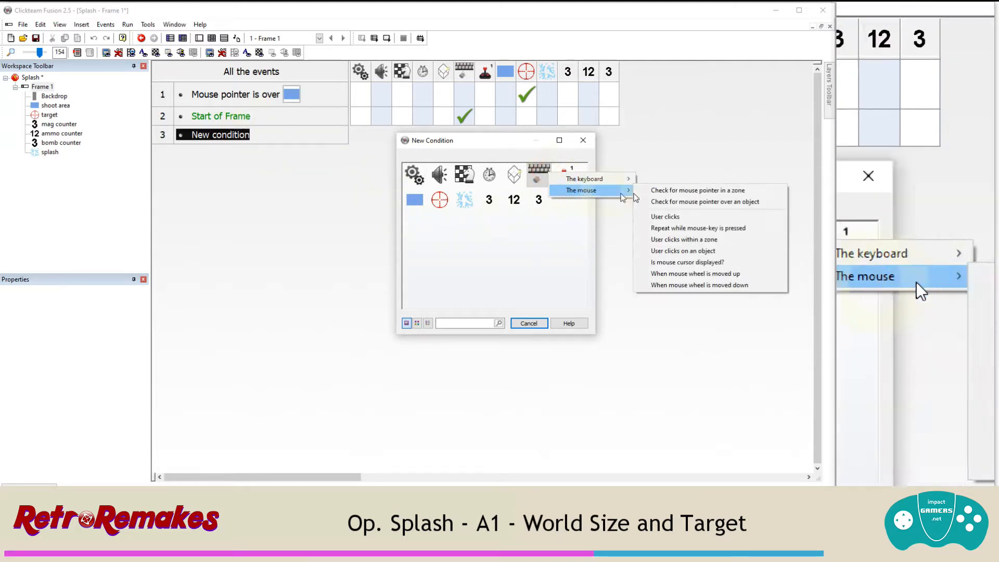
left_click(660, 216)
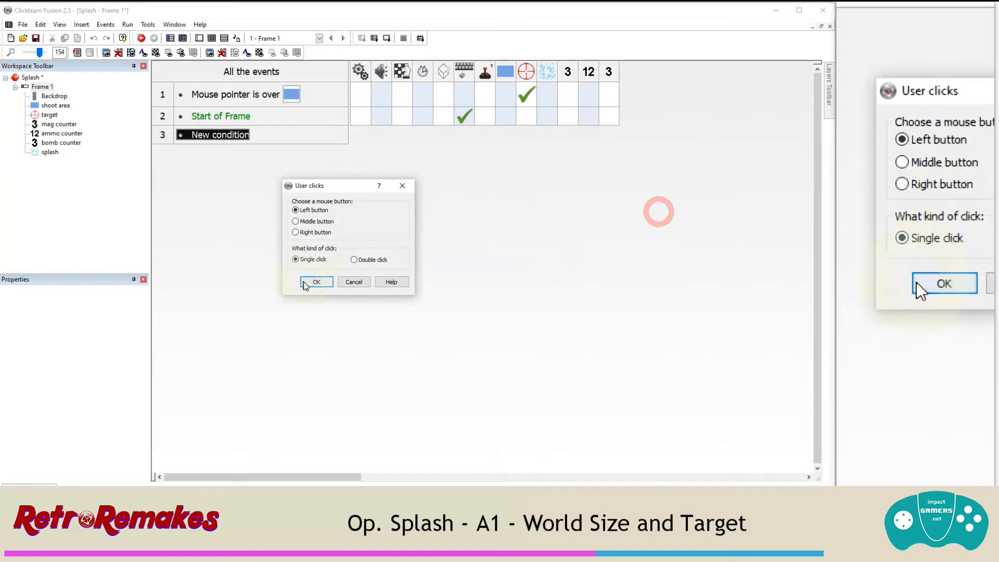
left_click(312, 282)
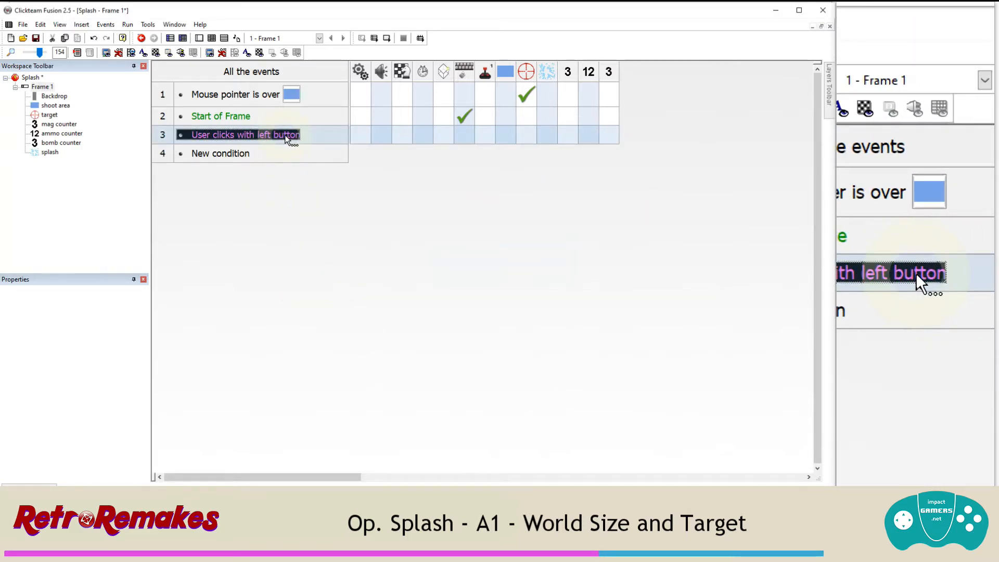
Step: Make the left-click event create a splash object at 0, 0 relative to the target
left_click(440, 135)
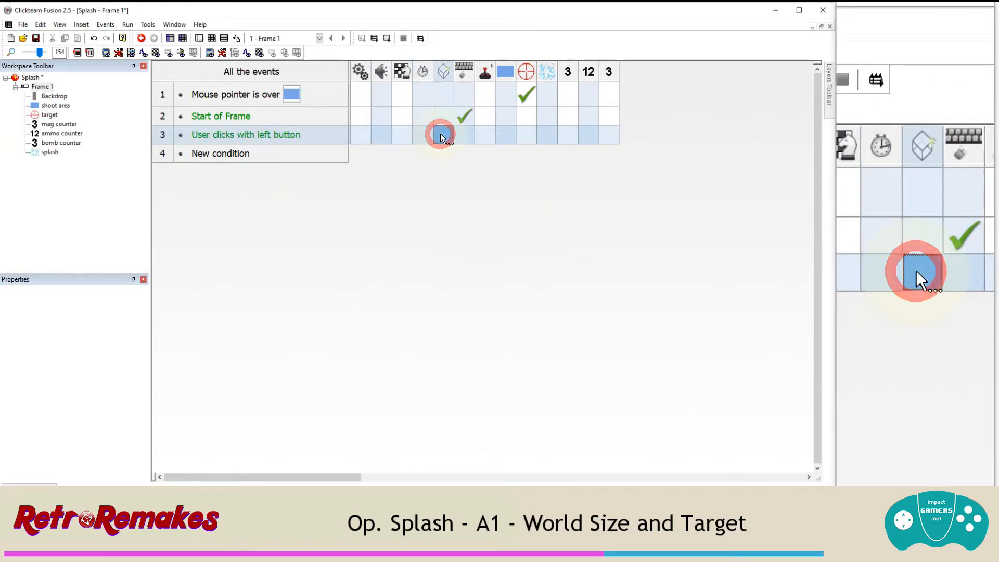
left_click(449, 142)
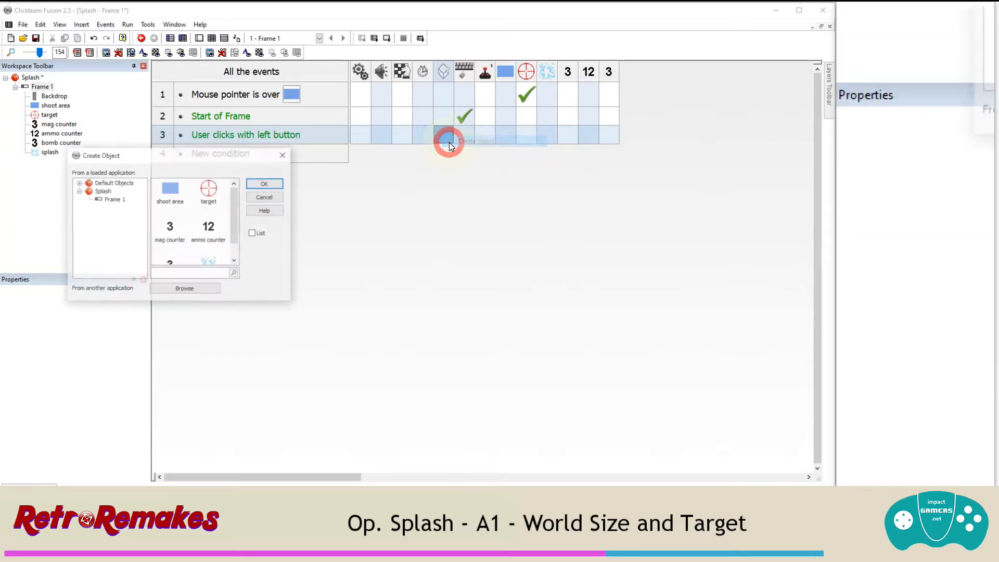
scroll(208, 229, "down", 1)
left_click(210, 254)
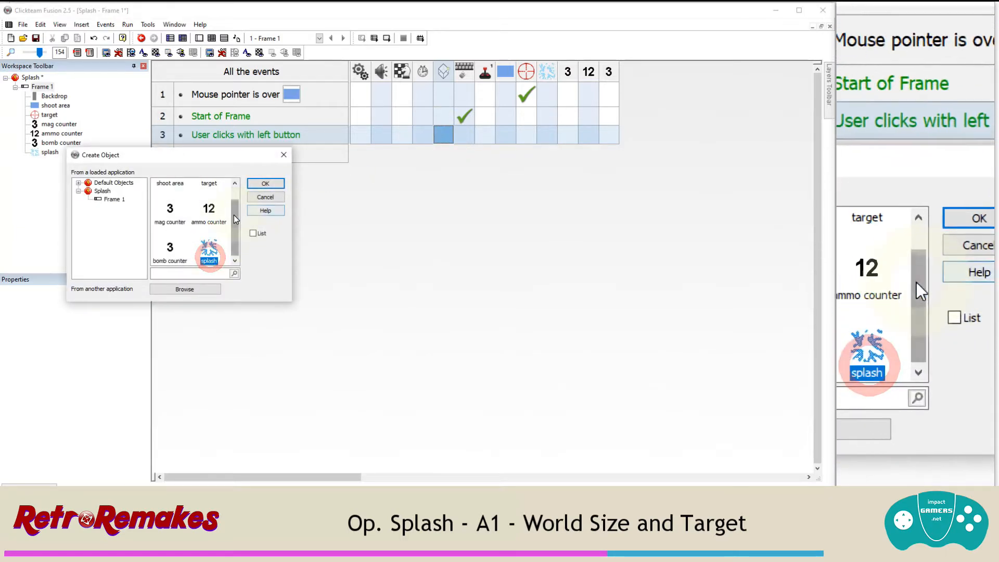
left_click(253, 182)
left_click(390, 259)
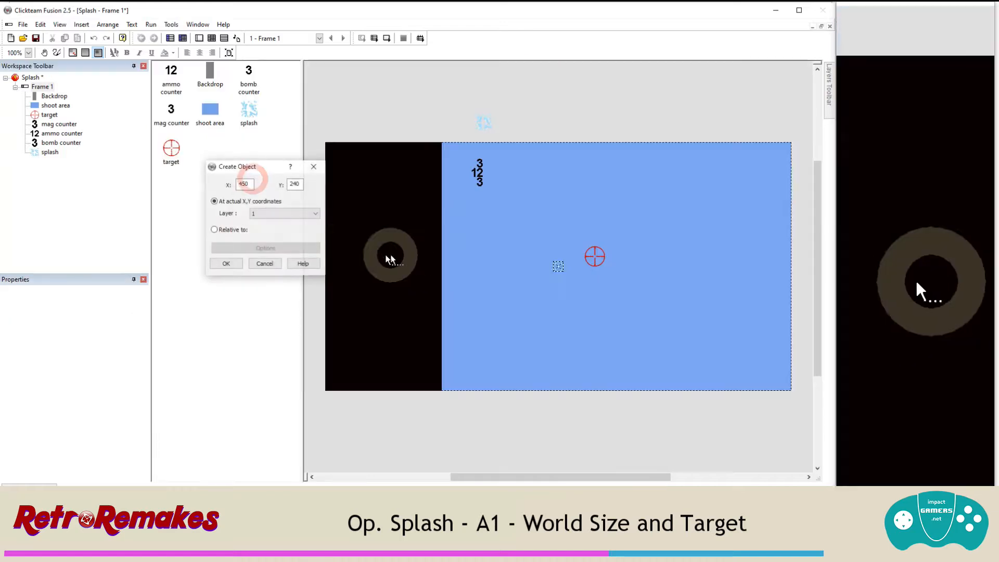
left_click(224, 229)
left_click(439, 180)
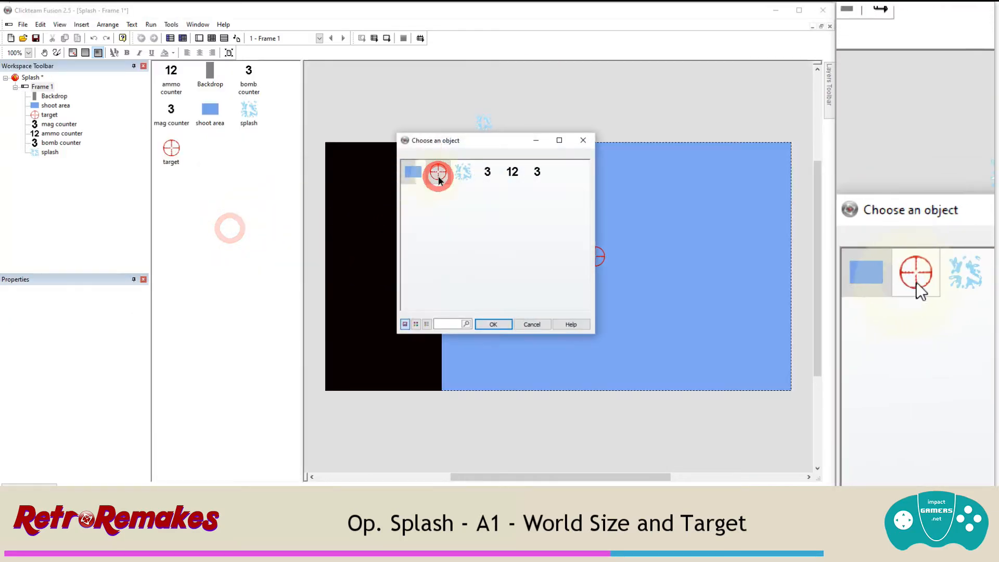
left_click(493, 324)
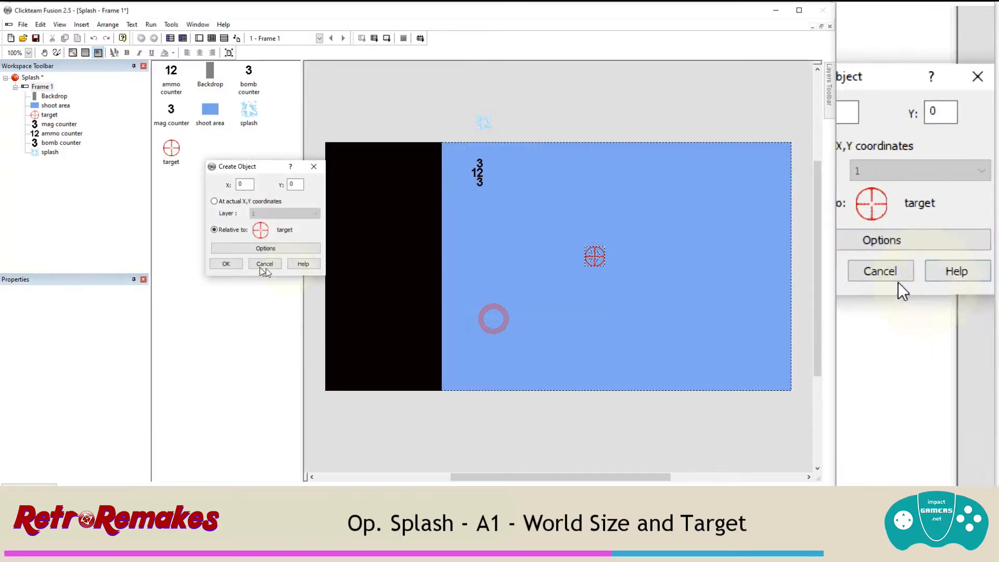
left_click(226, 264)
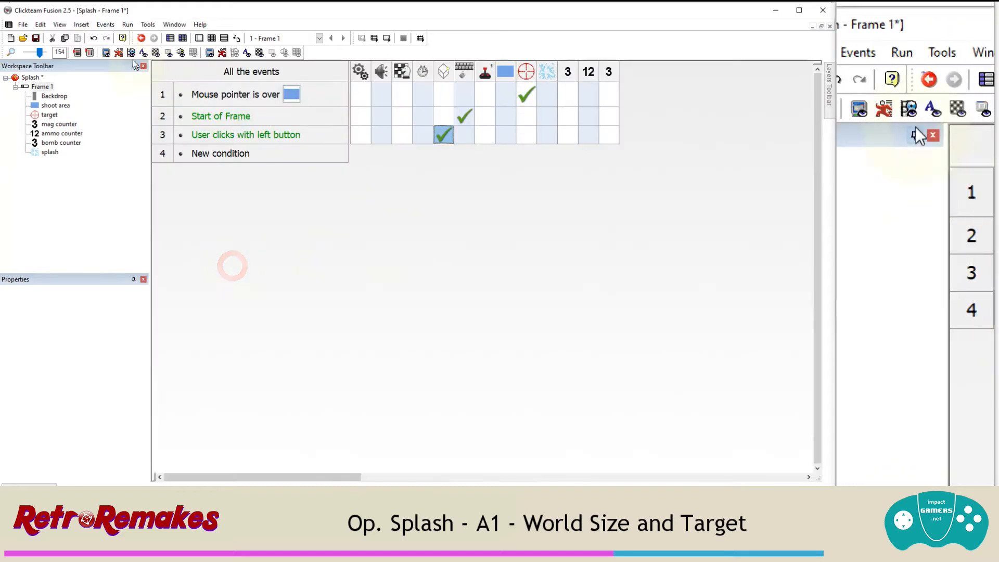
Step: Run the application, fire repeated shots across the blue shoot area to test the splash creation, and close the test window
left_click(127, 25)
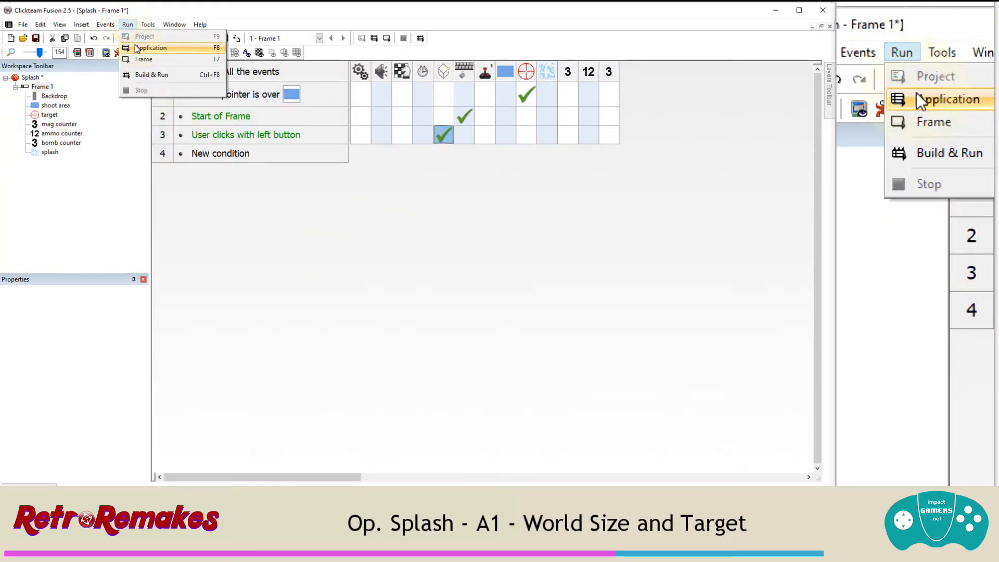
left_click(136, 48)
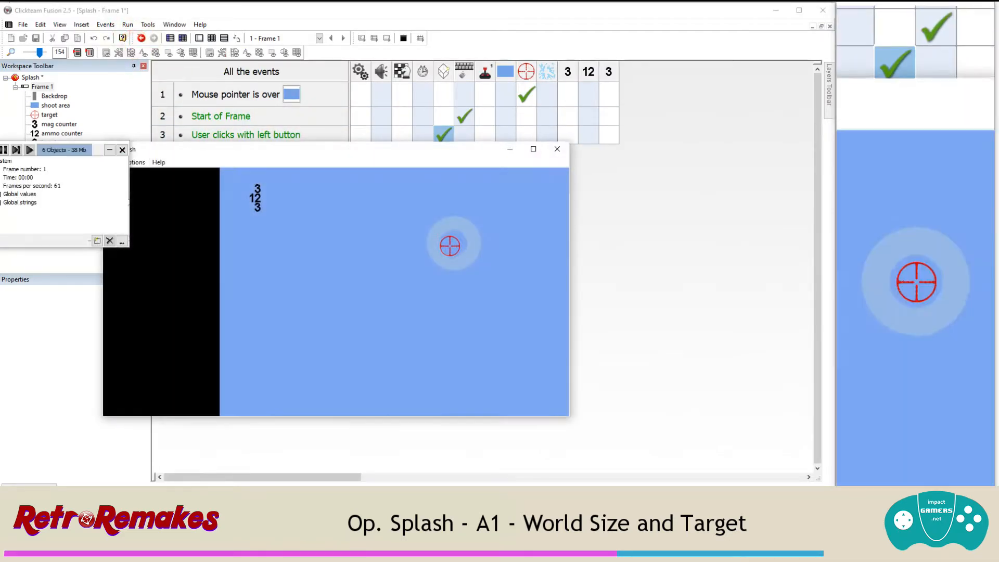
left_click(425, 253)
left_click(407, 260)
left_click(382, 265)
left_click(370, 268)
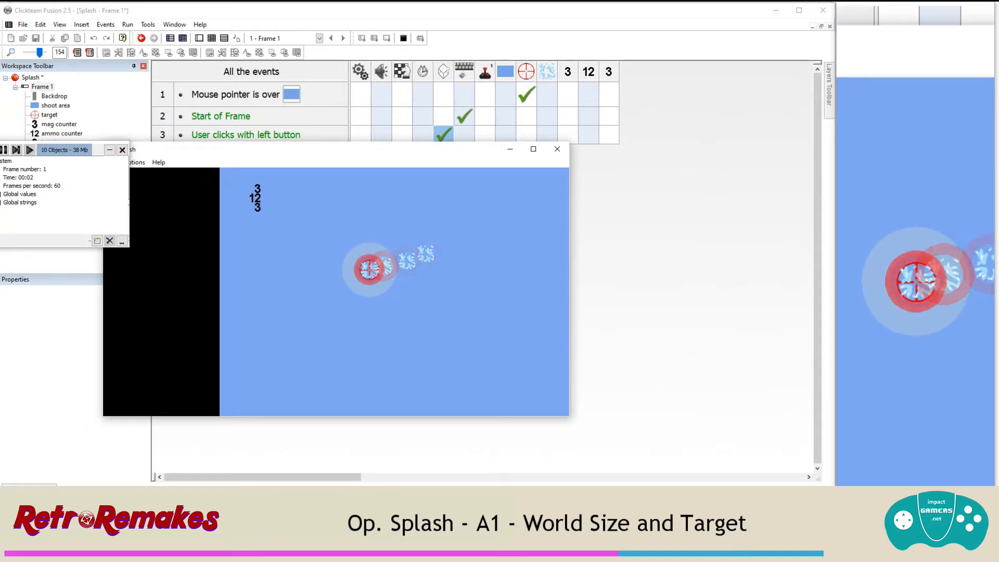
left_click(365, 312)
left_click(400, 328)
left_click(445, 289)
left_click(479, 266)
left_click(473, 228)
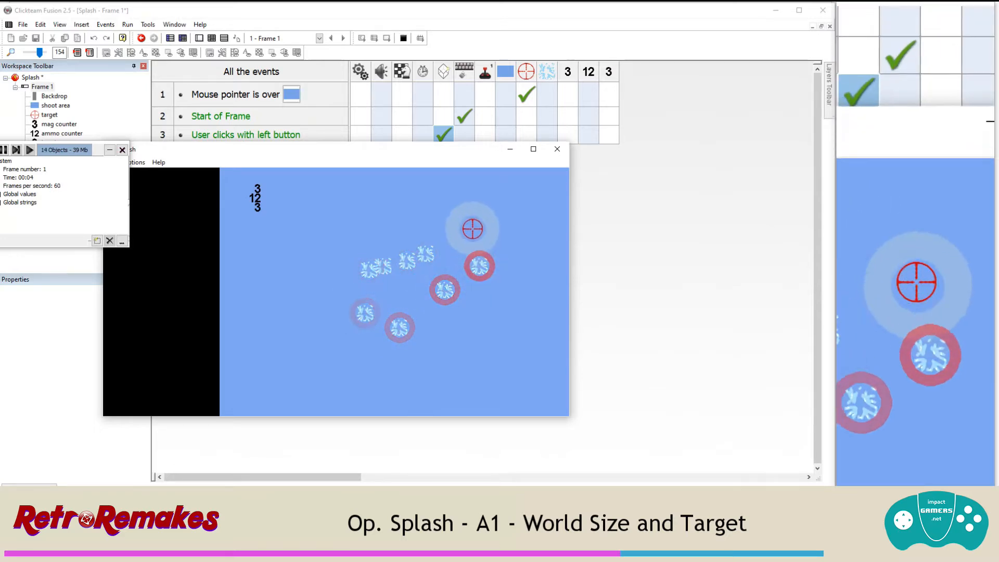
left_click(398, 208)
left_click(332, 233)
left_click(305, 266)
left_click(317, 316)
left_click(322, 360)
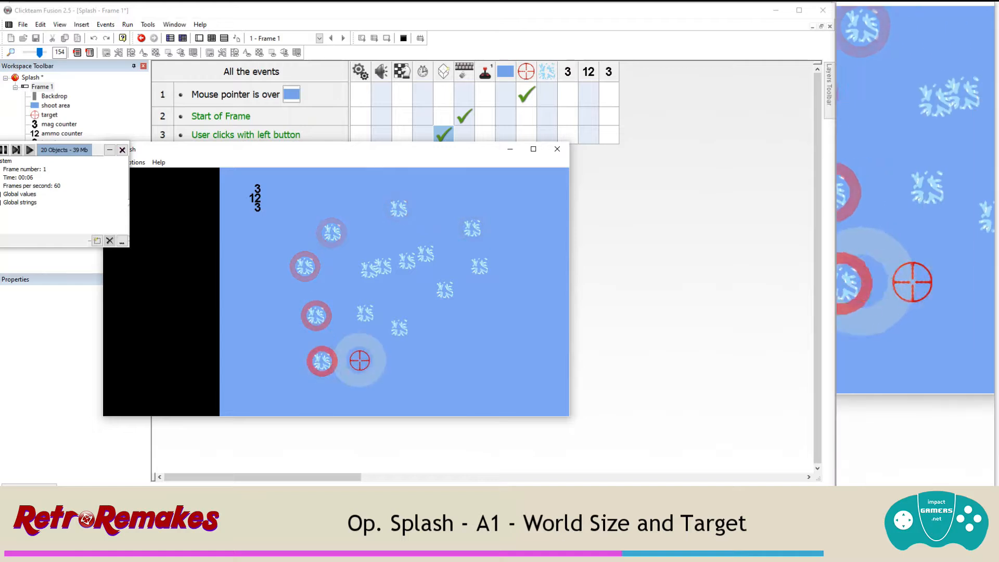
left_click(392, 357)
left_click(414, 314)
left_click(391, 286)
left_click(366, 232)
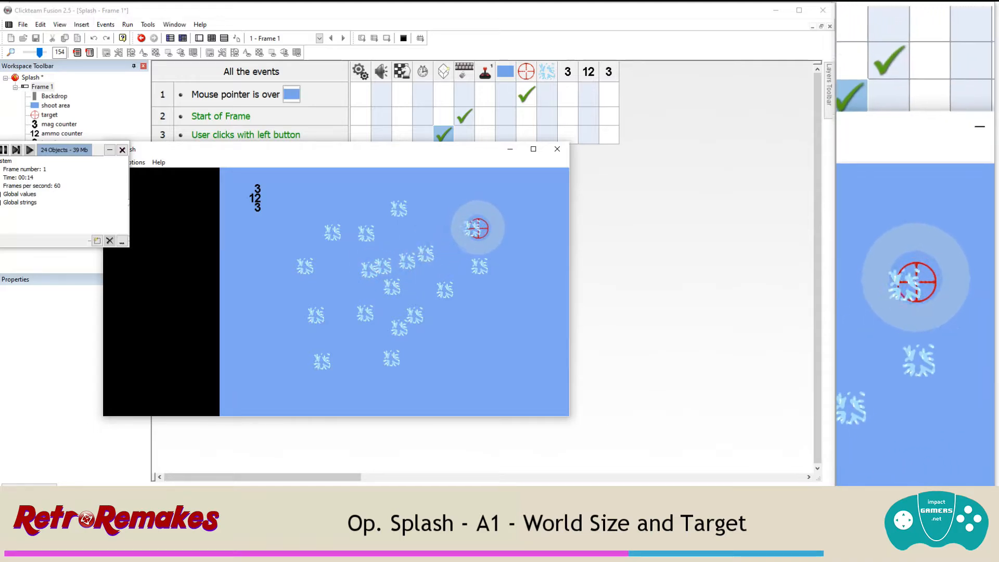
left_click(558, 150)
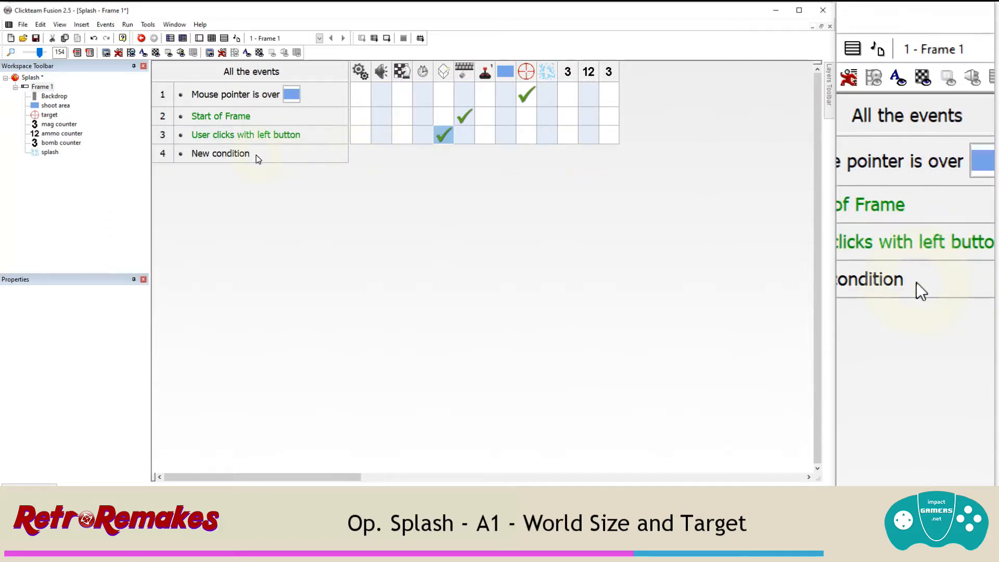
Step: Add an Always event that brings the target object to the front of the display order
double_click(235, 154)
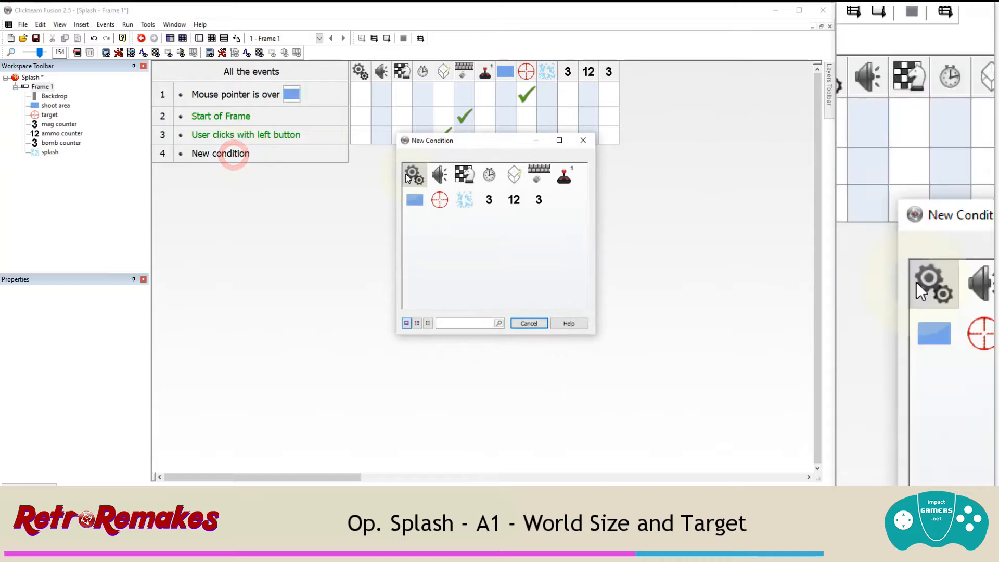
left_click(412, 175)
left_click(420, 182)
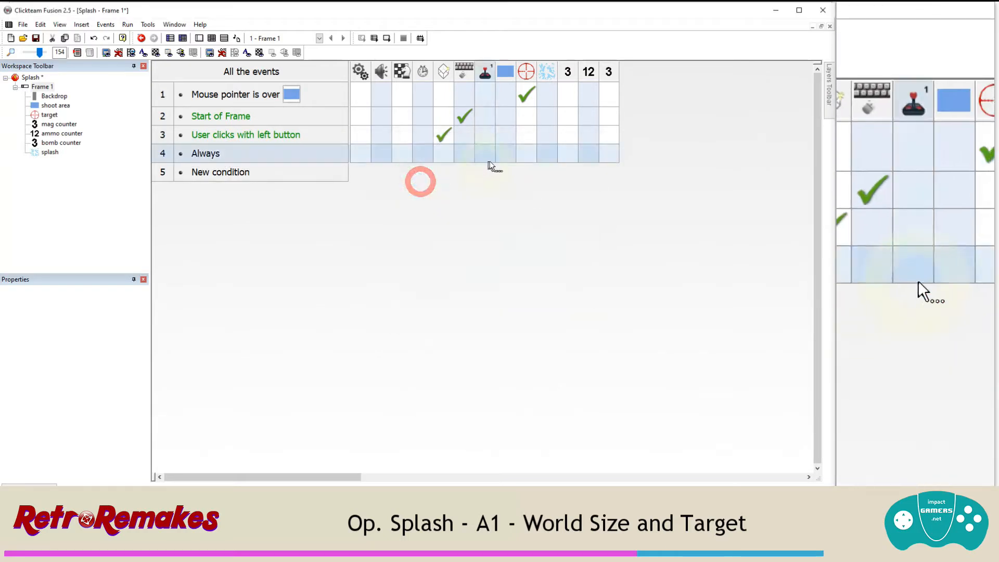
right_click(528, 155)
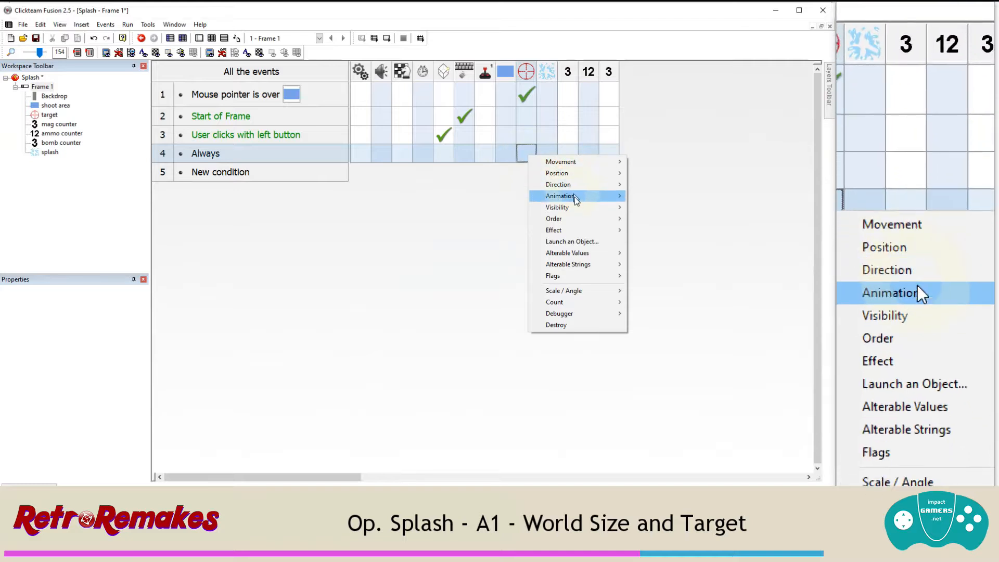
left_click(572, 218)
left_click(655, 219)
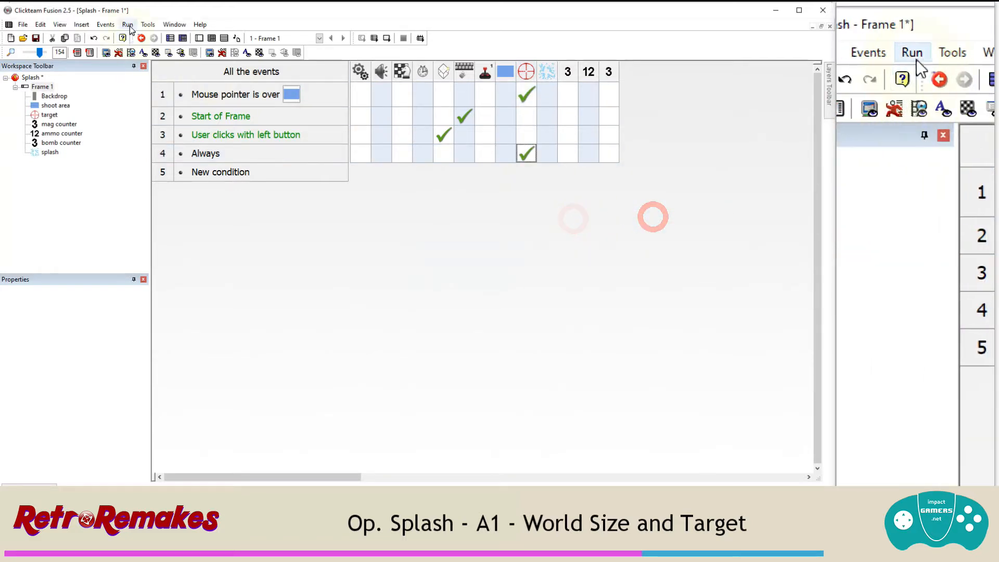
Step: Run the game again, fire several shots to check the crosshair's order against the splashes, and close the test window
left_click(128, 24)
left_click(141, 40)
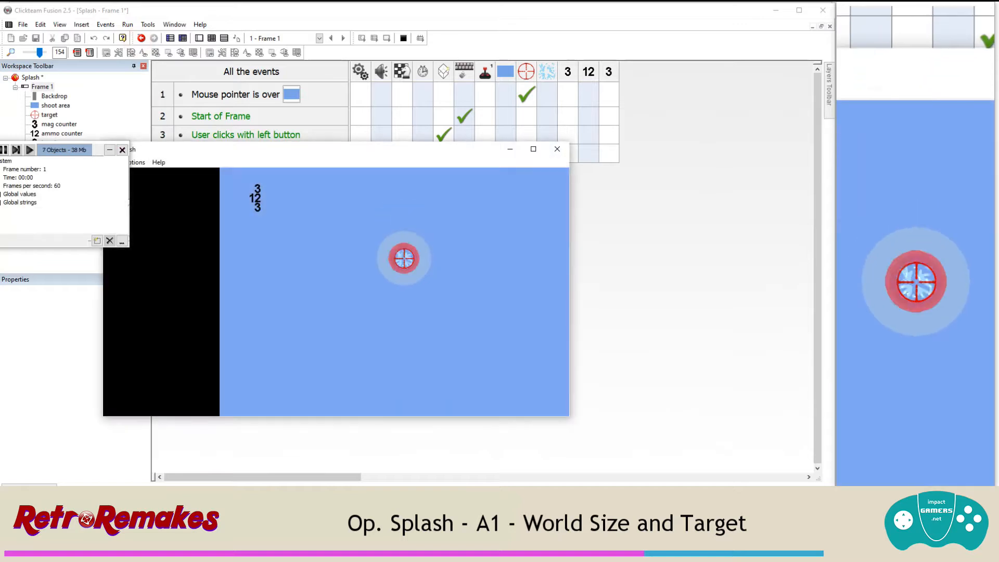
left_click(403, 258)
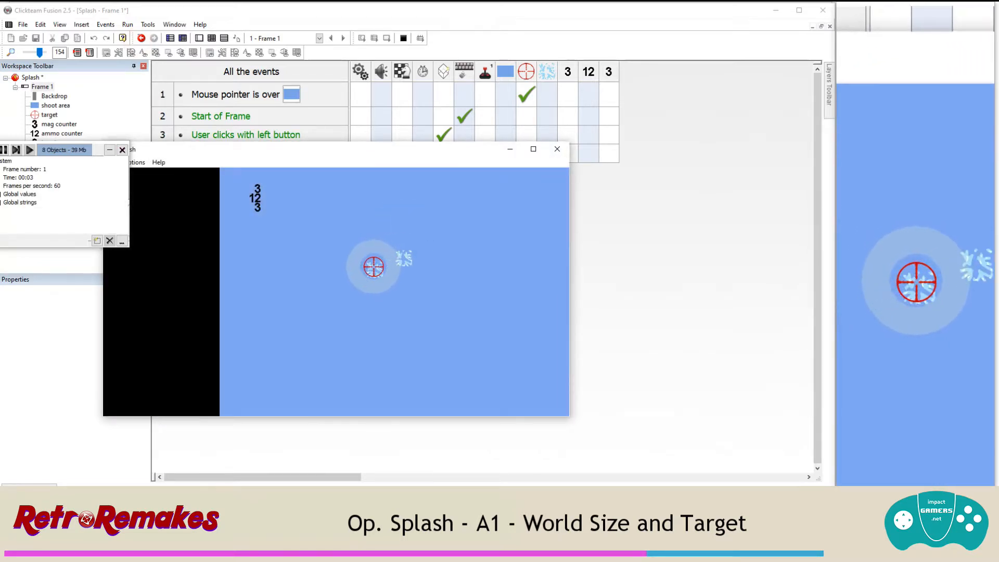
left_click(388, 264)
left_click(381, 256)
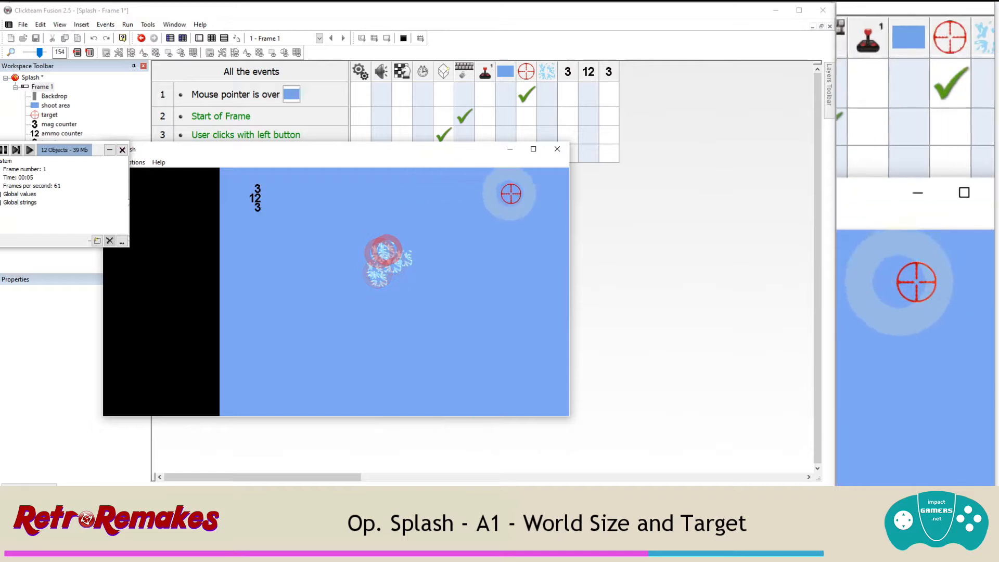
left_click(556, 149)
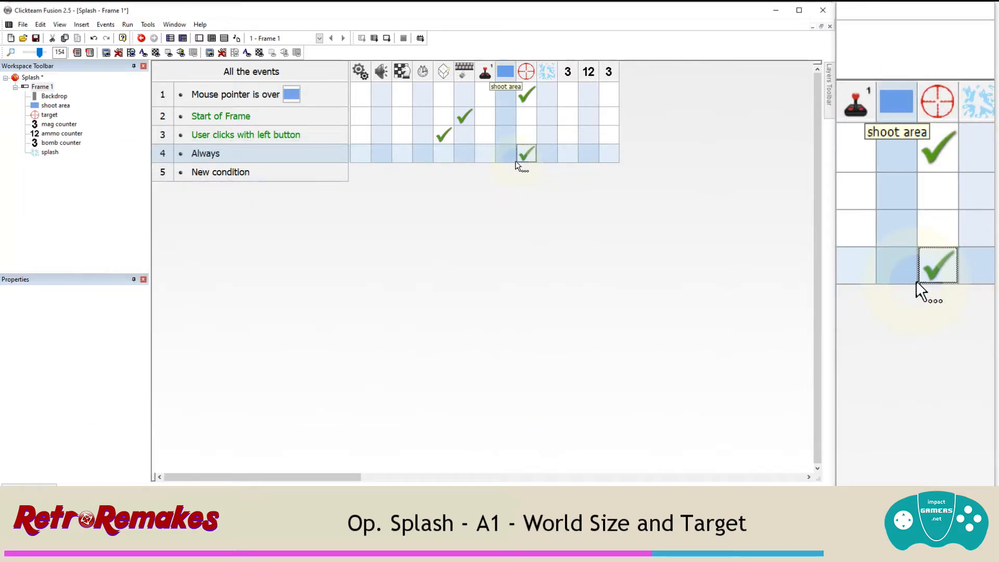
Step: Add a timer condition that triggers every 1/100 of a second, with the seconds set to 0
double_click(238, 172)
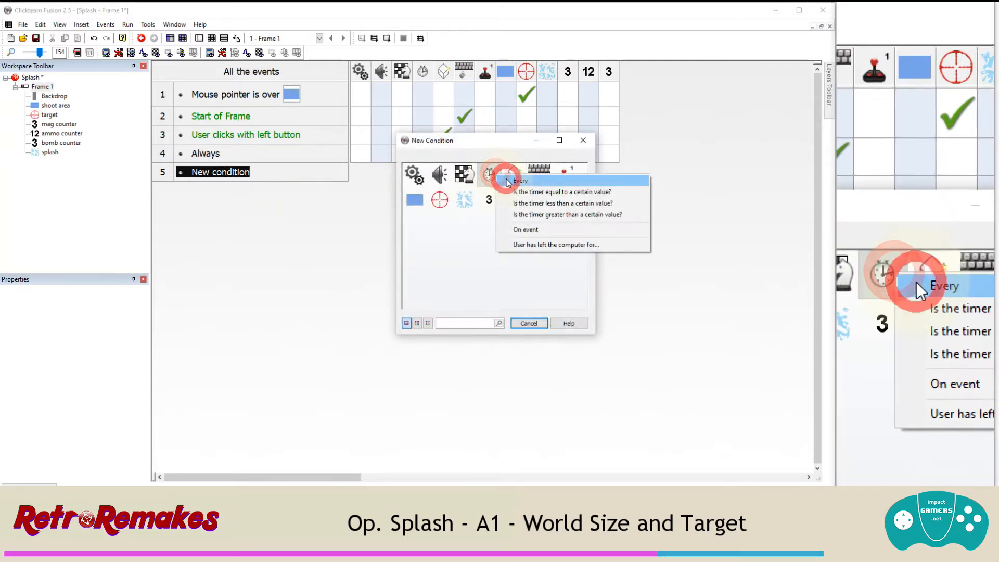
left_click(505, 179)
double_click(302, 240)
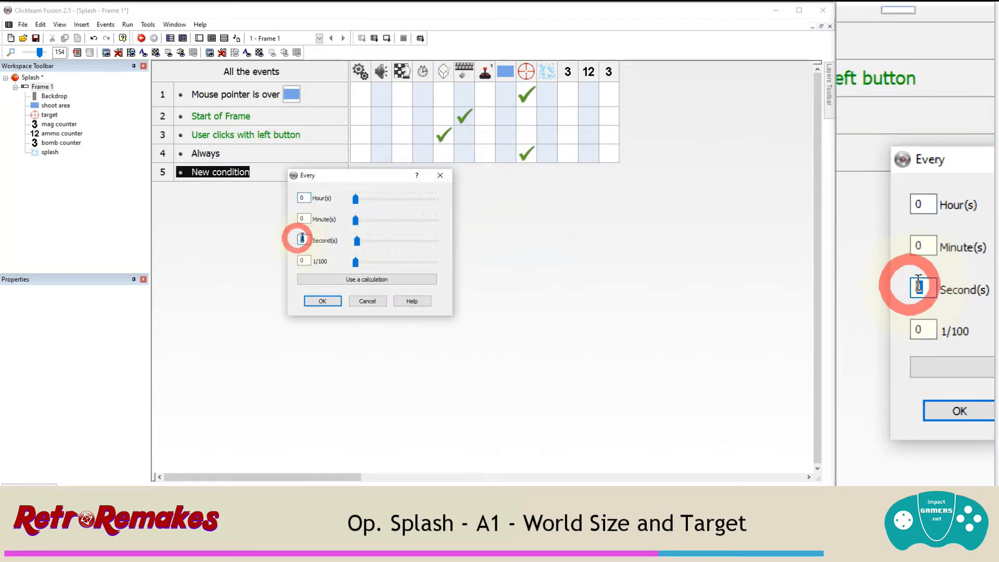
type("0")
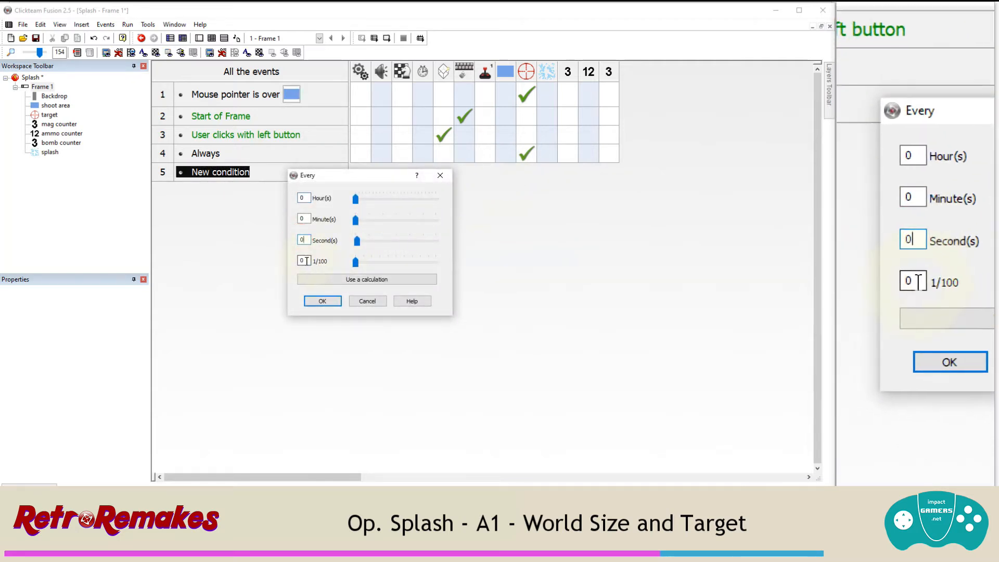
type("1")
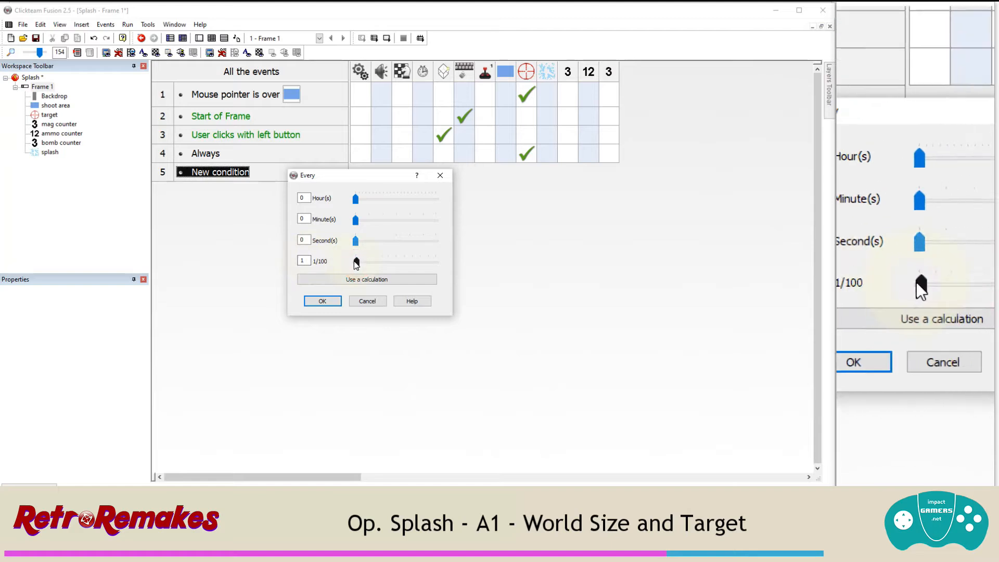
left_click(322, 300)
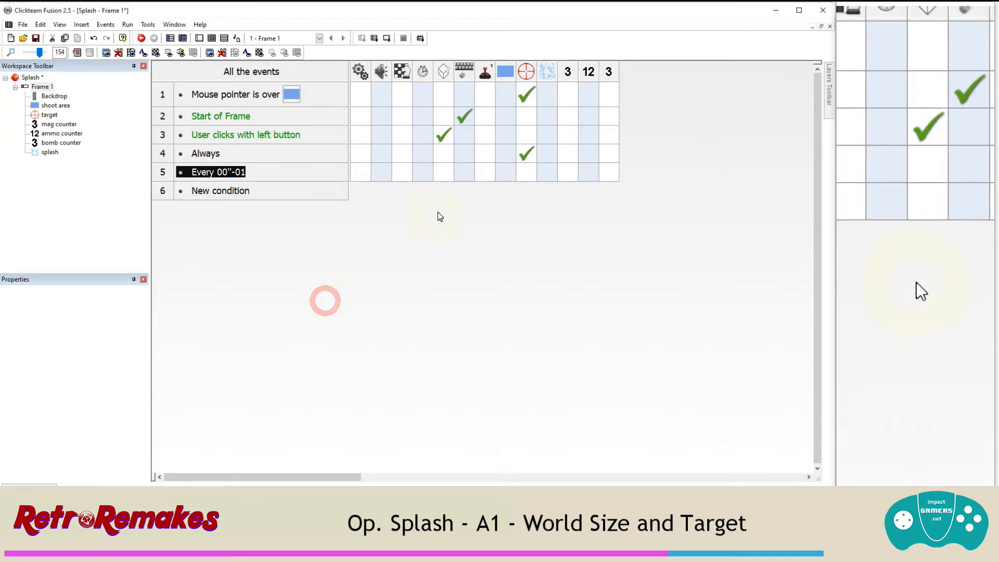
Step: Add an action to the Every 00"-01 event that subtracts 1 from the splash object's lifespan value
left_click(548, 173)
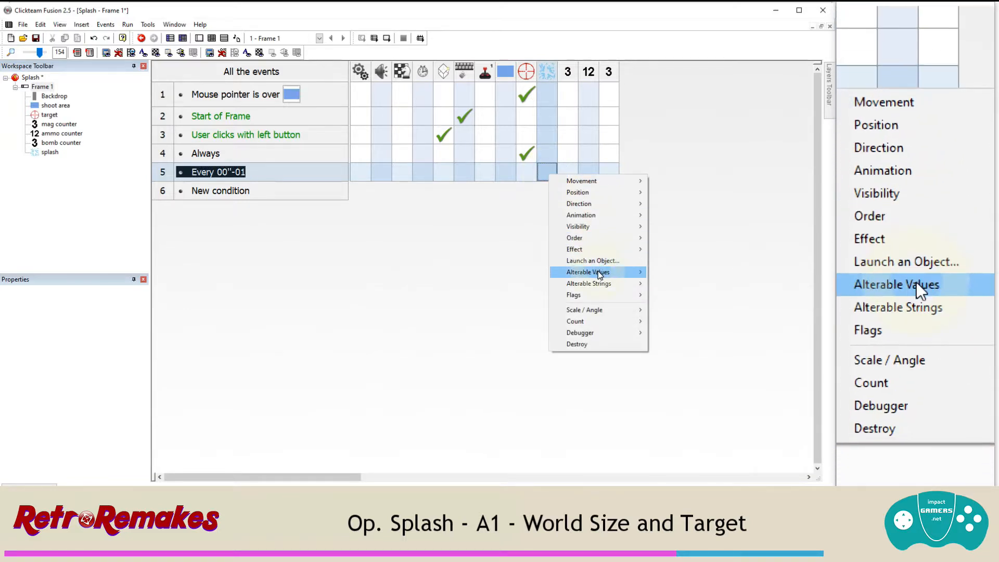
mouse_move(600, 273)
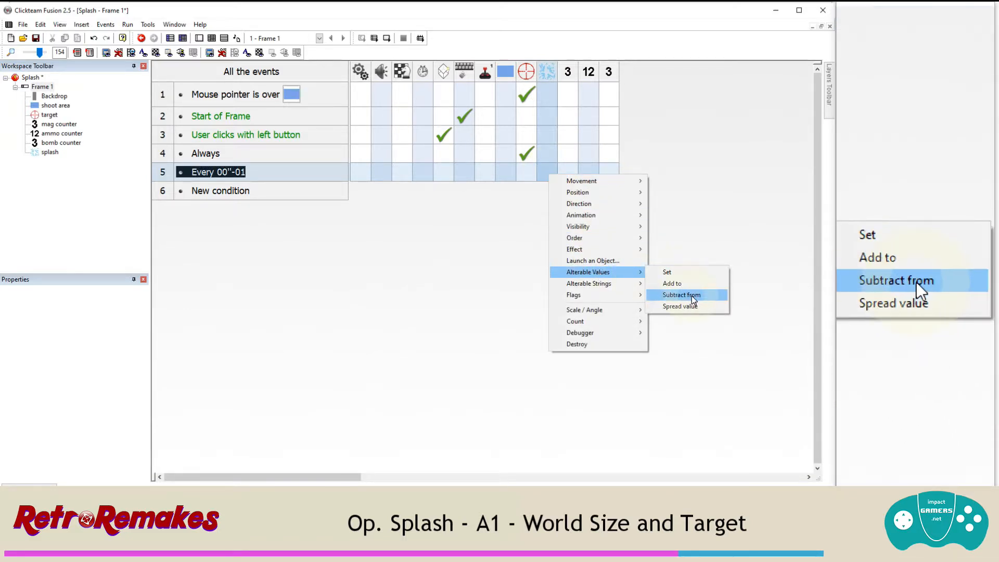
left_click(681, 295)
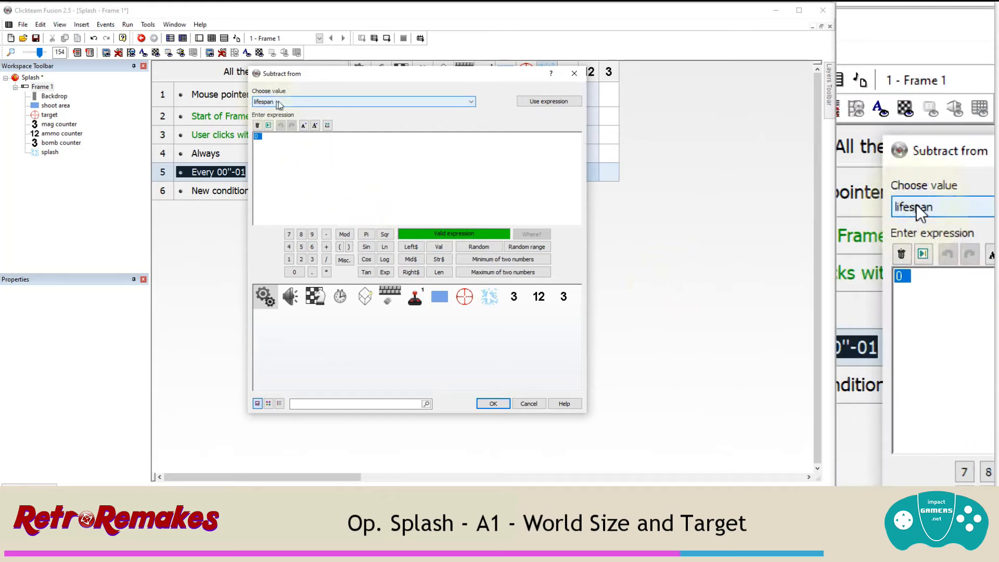
left_click(276, 102)
left_click(284, 105)
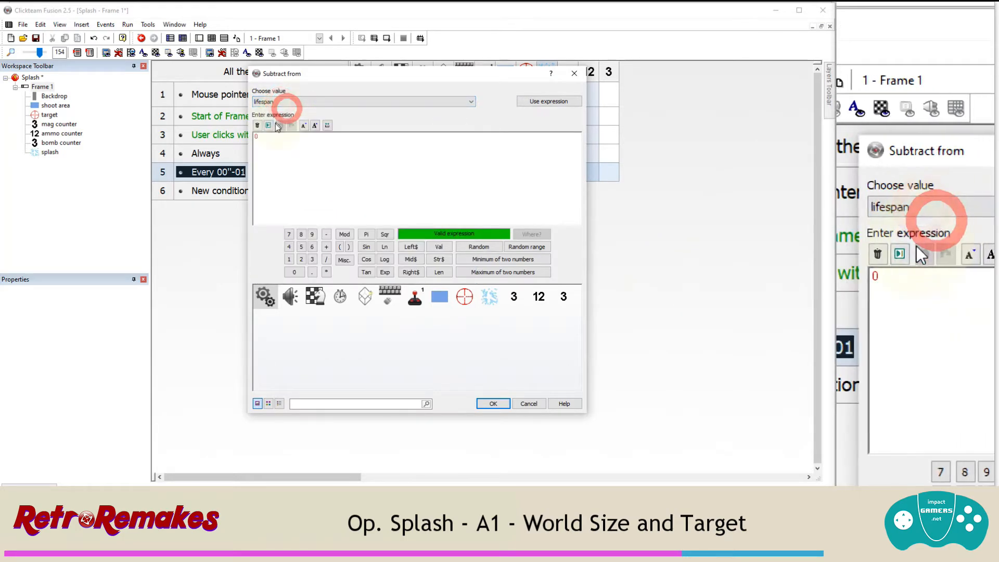
double_click(265, 151)
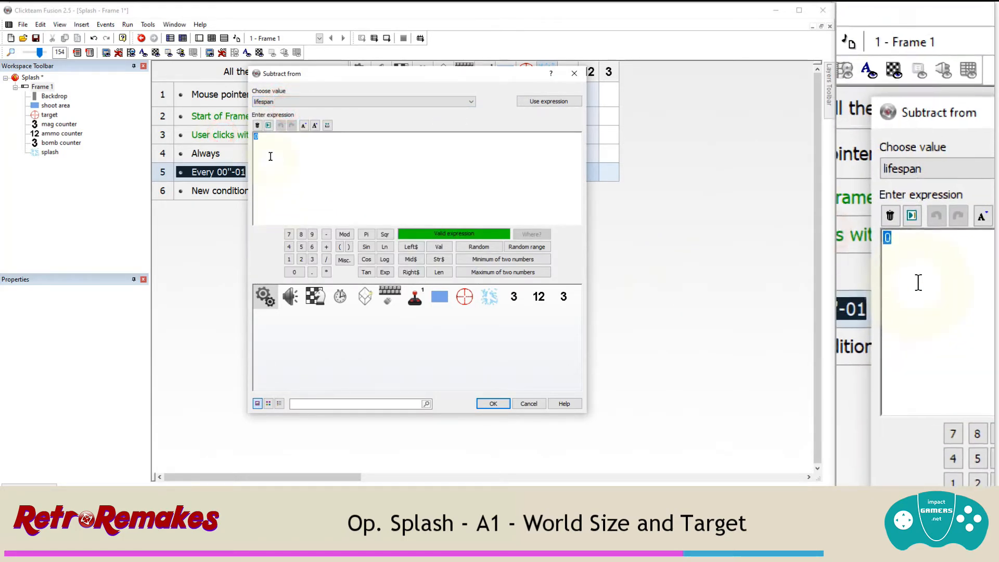
type("1")
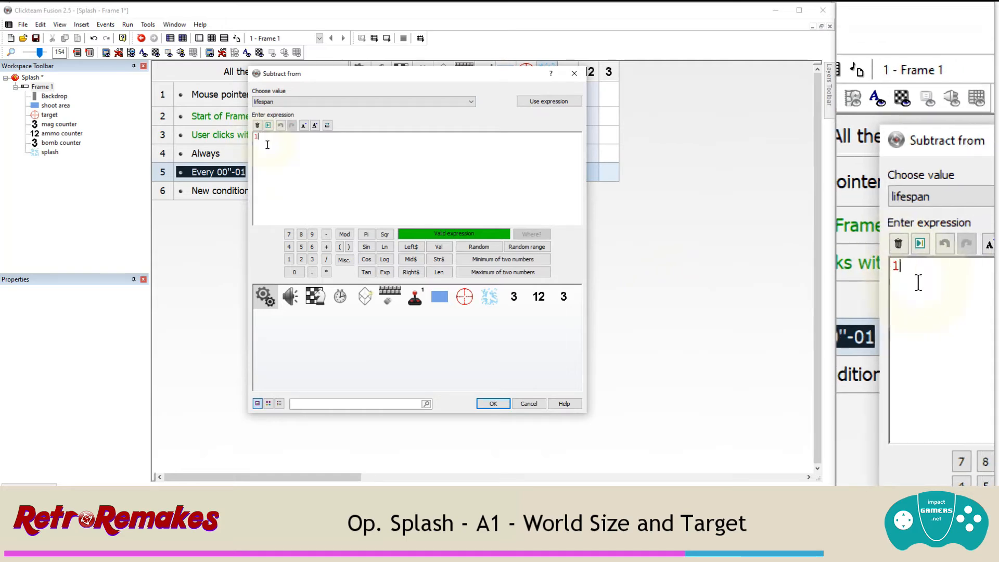
left_click(489, 399)
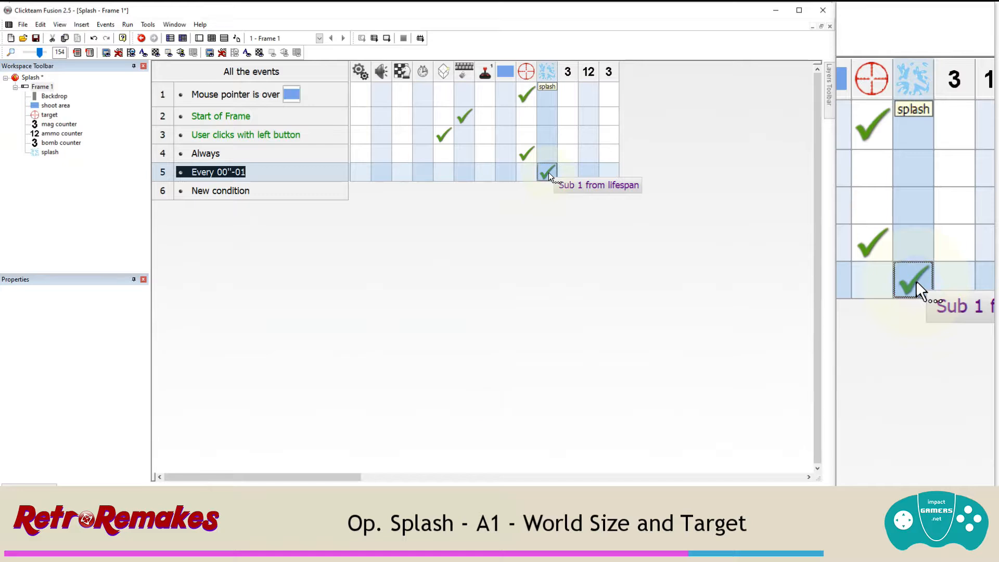
Step: Add an event that destroys the splash when its lifespan value is lower than or equal to 0
left_click(240, 191)
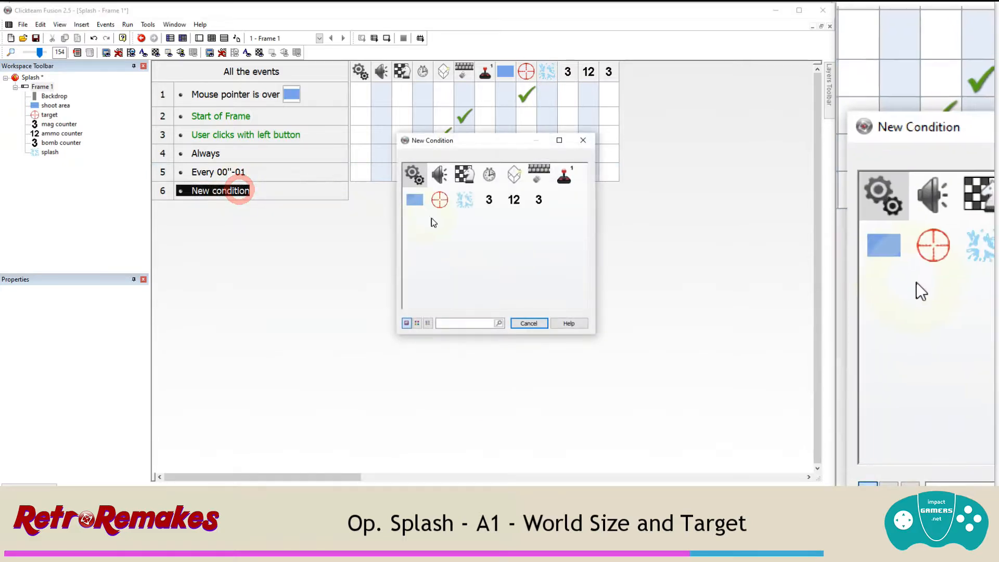
right_click(463, 202)
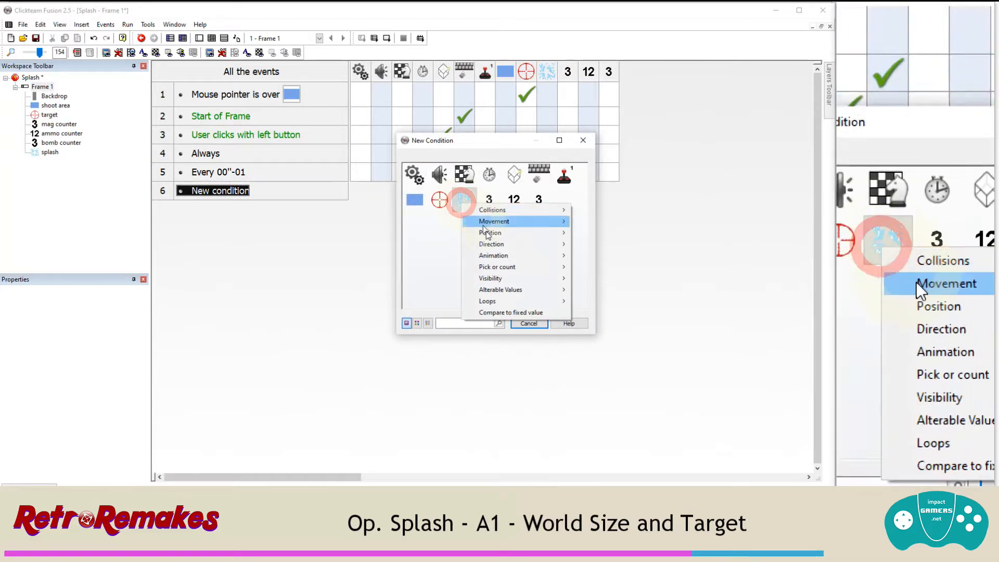
mouse_move(495, 290)
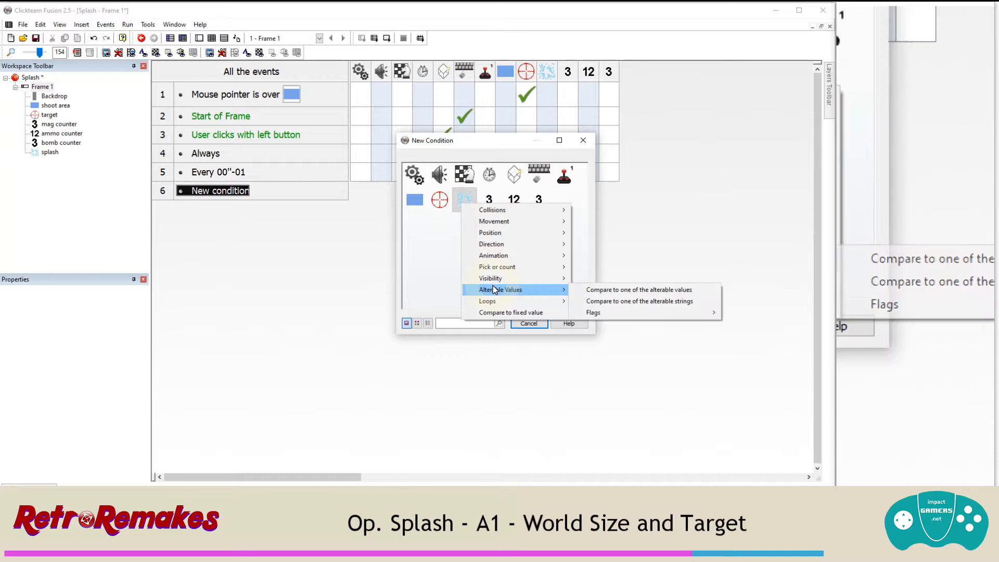
left_click(586, 290)
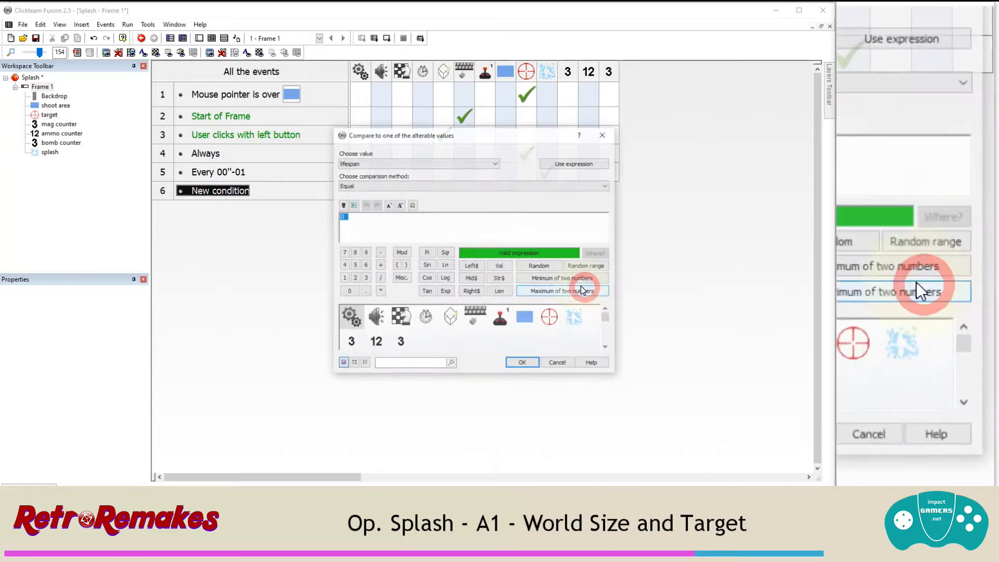
left_click(353, 186)
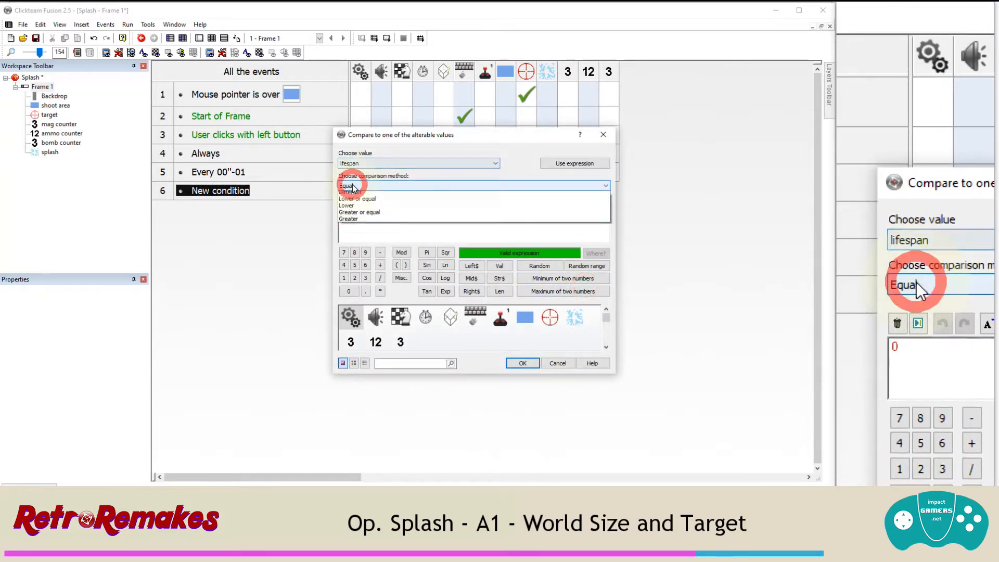
left_click(364, 208)
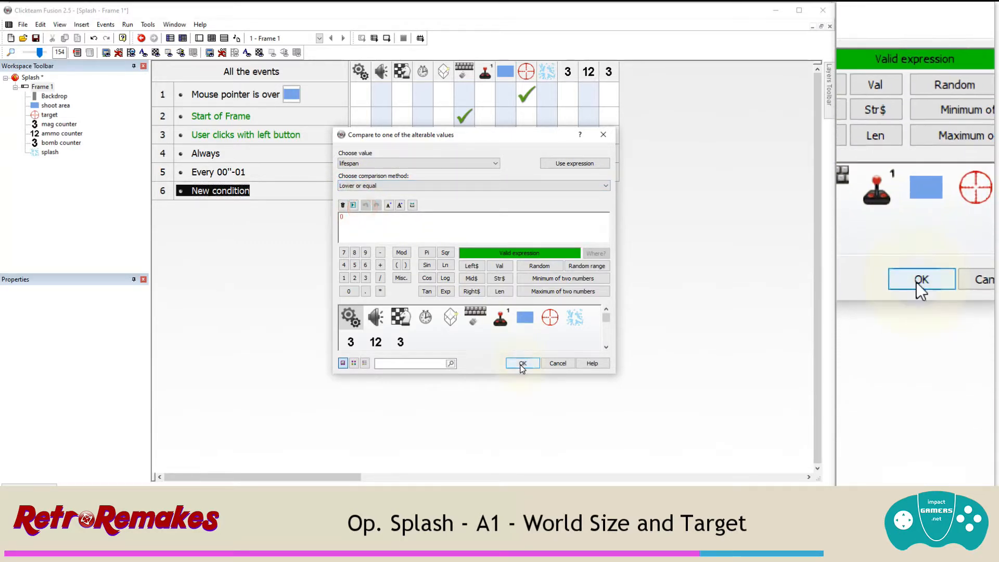
left_click(522, 363)
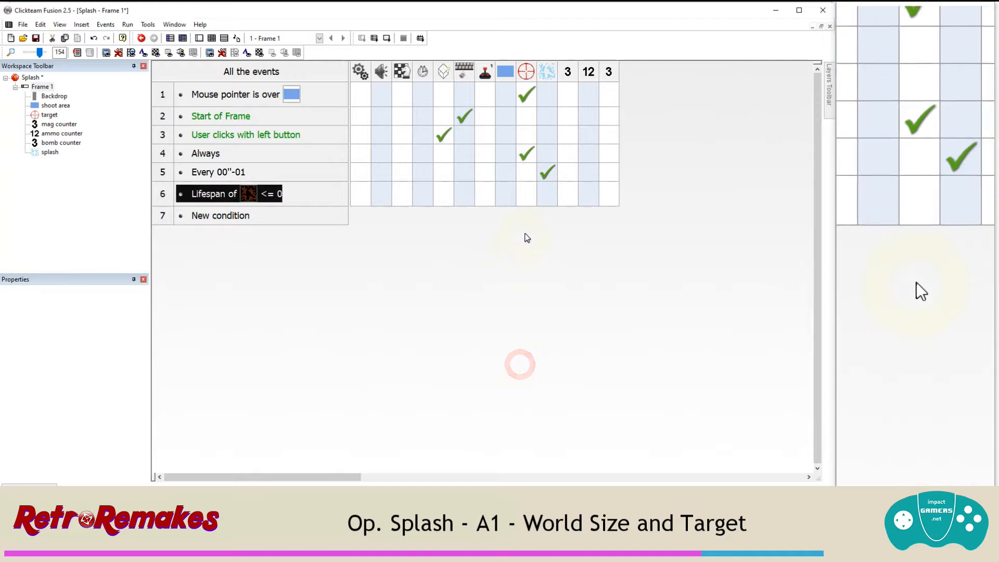
right_click(541, 200)
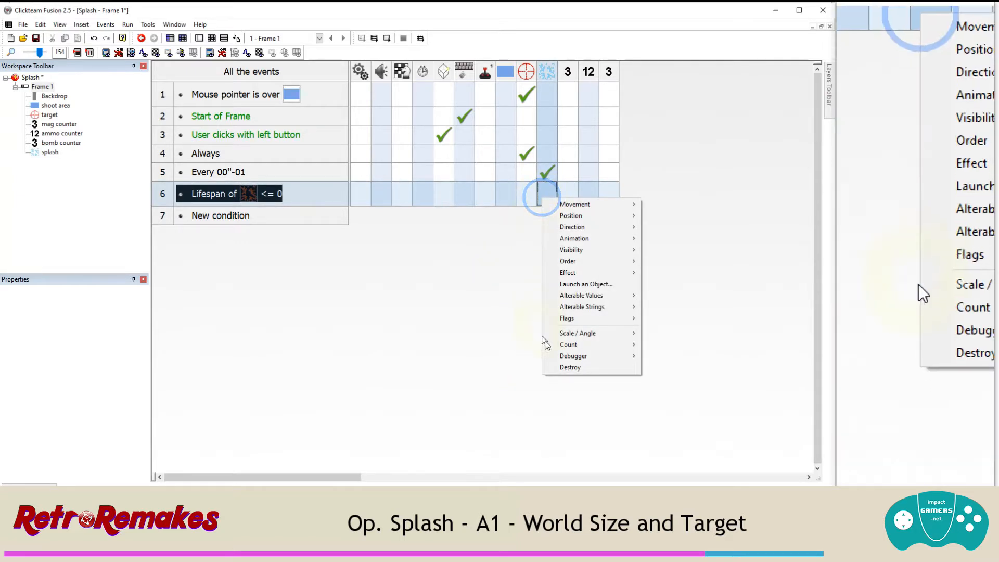
left_click(555, 370)
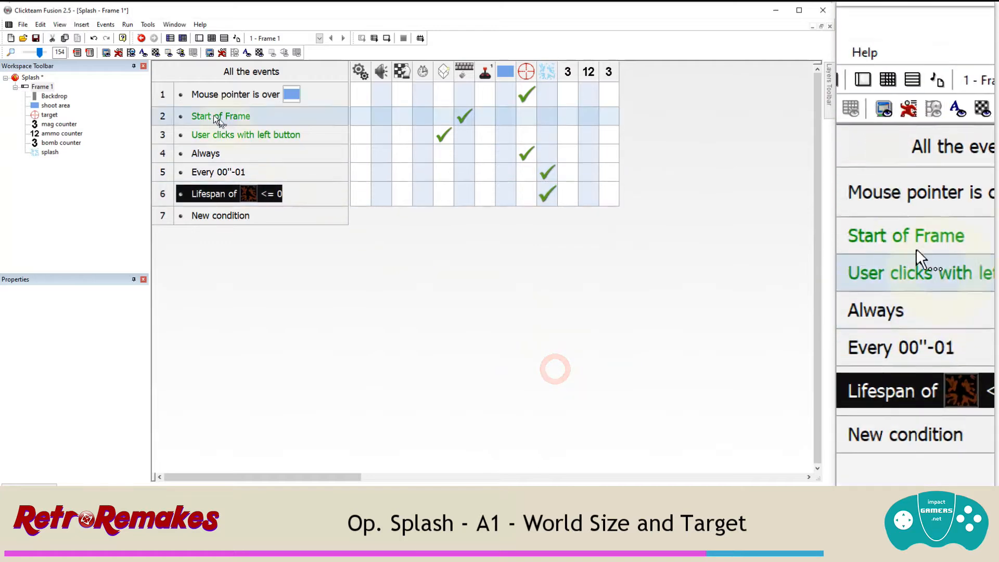
Step: Run the application, fire many shots around the shoot area to test the splash expiry, and close the test window
left_click(128, 26)
left_click(143, 47)
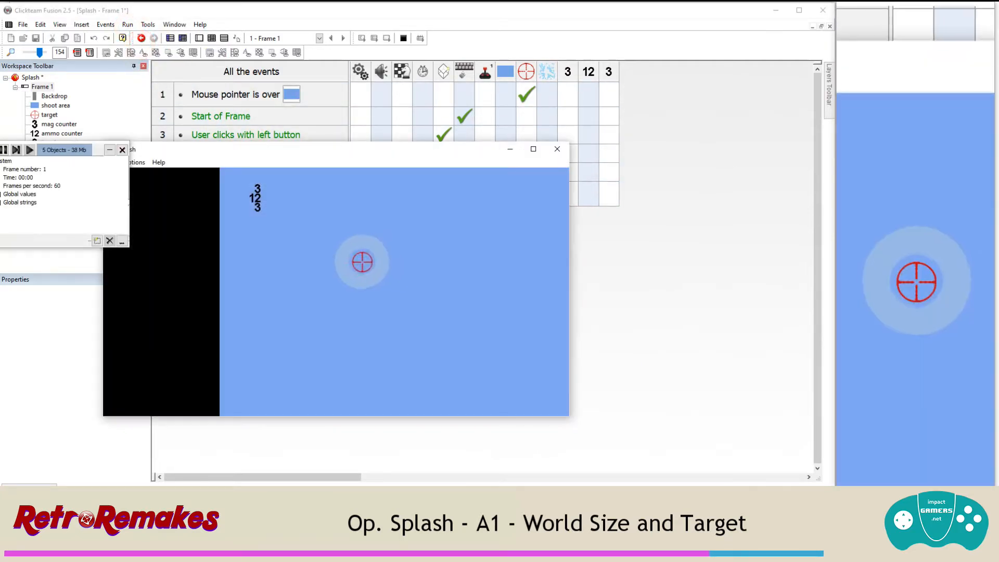
left_click(362, 262)
left_click(404, 285)
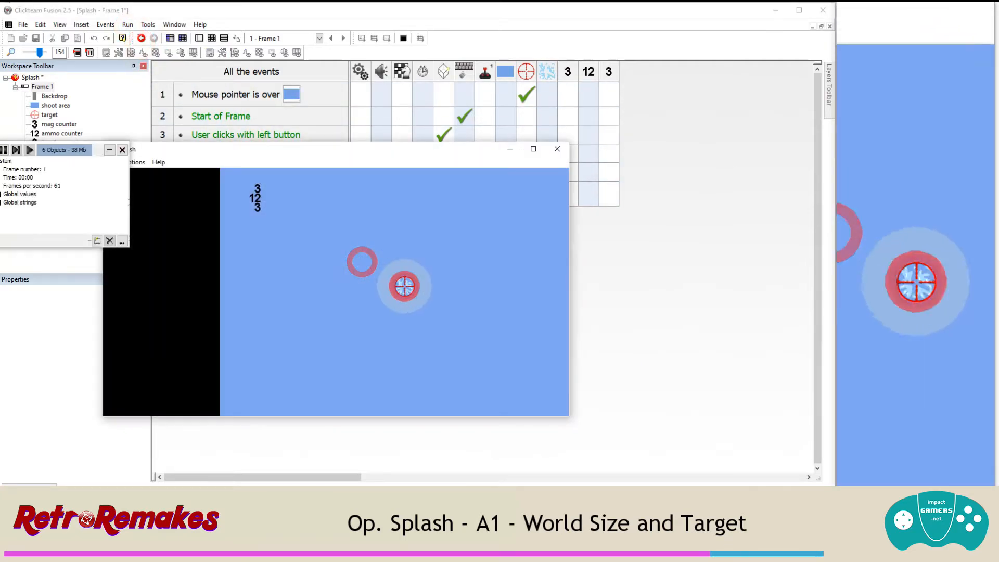
left_click(441, 267)
left_click(457, 332)
left_click(312, 248)
left_click(328, 226)
left_click(420, 232)
left_click(492, 271)
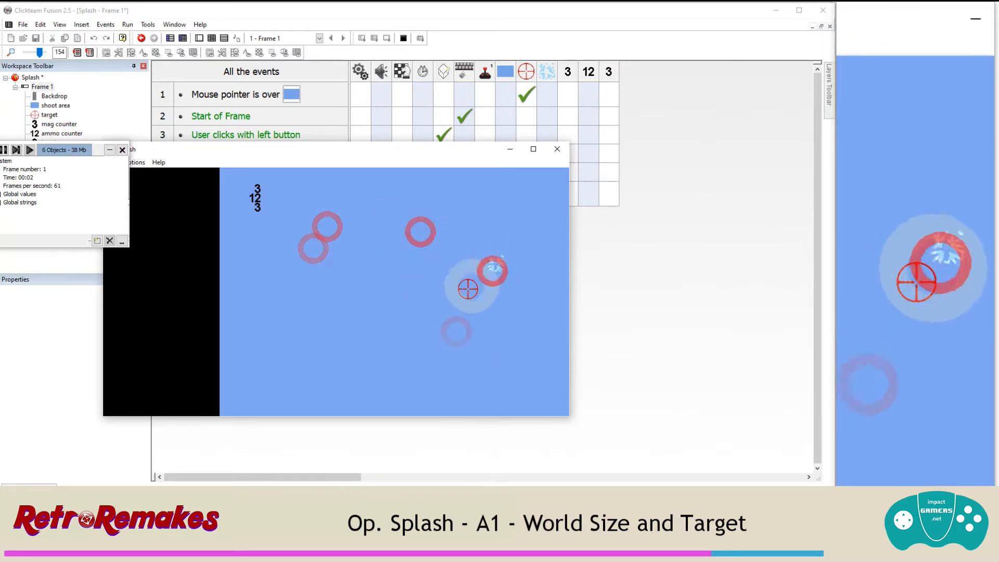
left_click(416, 294)
left_click(371, 295)
left_click(395, 232)
left_click(431, 238)
left_click(448, 259)
left_click(449, 286)
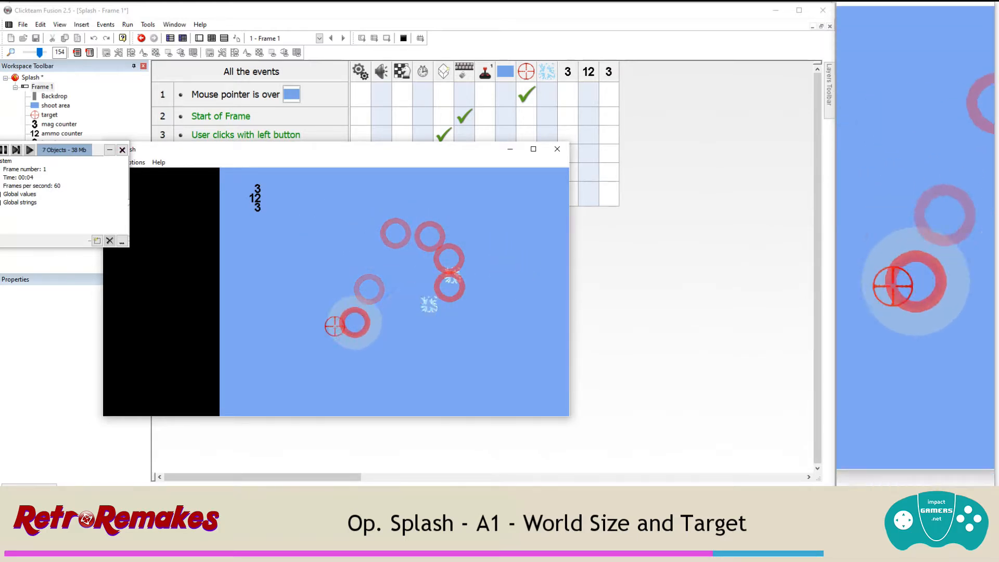
left_click(305, 311)
left_click(299, 279)
left_click(373, 262)
left_click(422, 289)
left_click(490, 286)
left_click(519, 249)
left_click(468, 219)
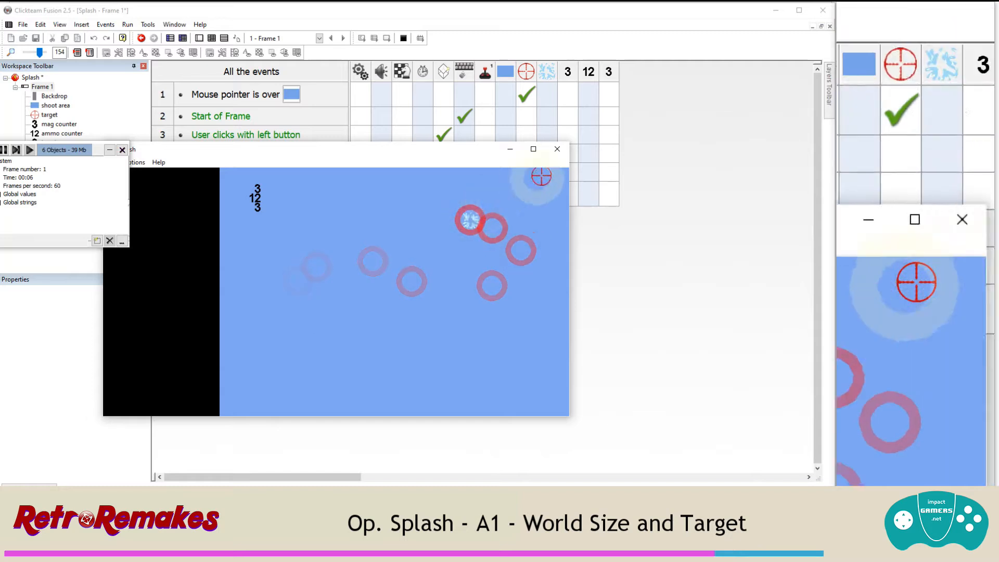
left_click(492, 227)
left_click(557, 149)
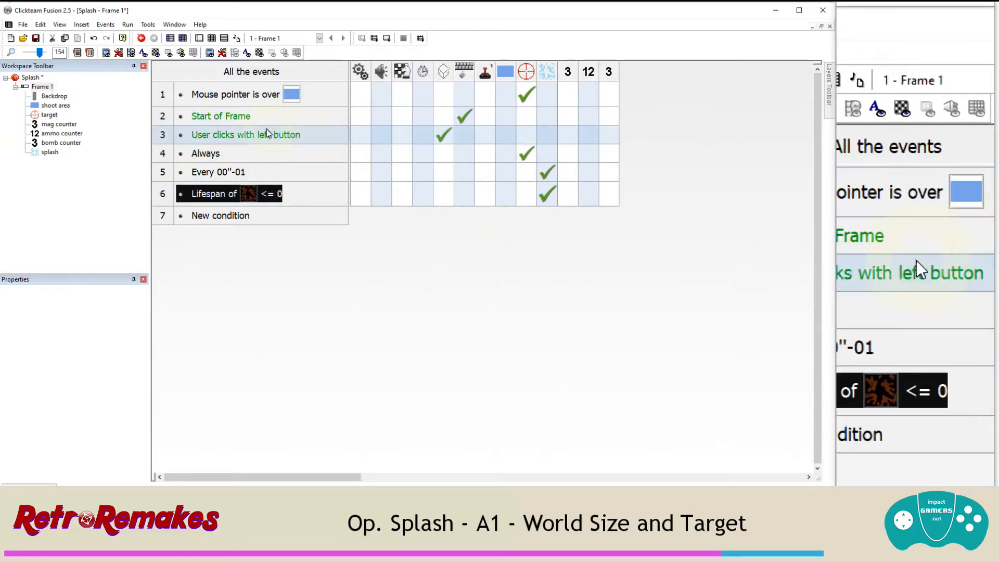
Step: Add a condition to the left-button click event requiring the ammo counter to be greater than 0
mouse_move(444, 141)
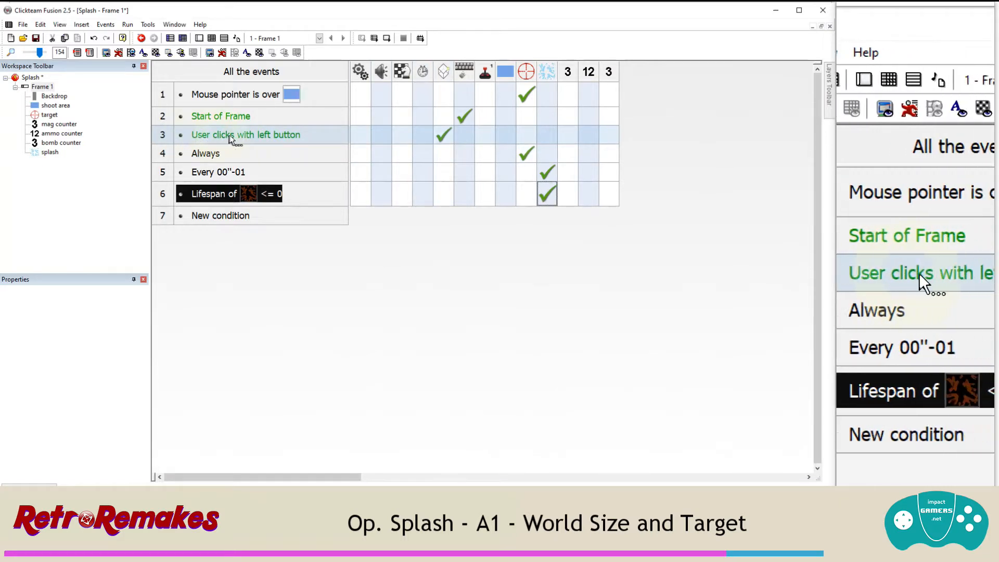
right_click(257, 136)
left_click(270, 161)
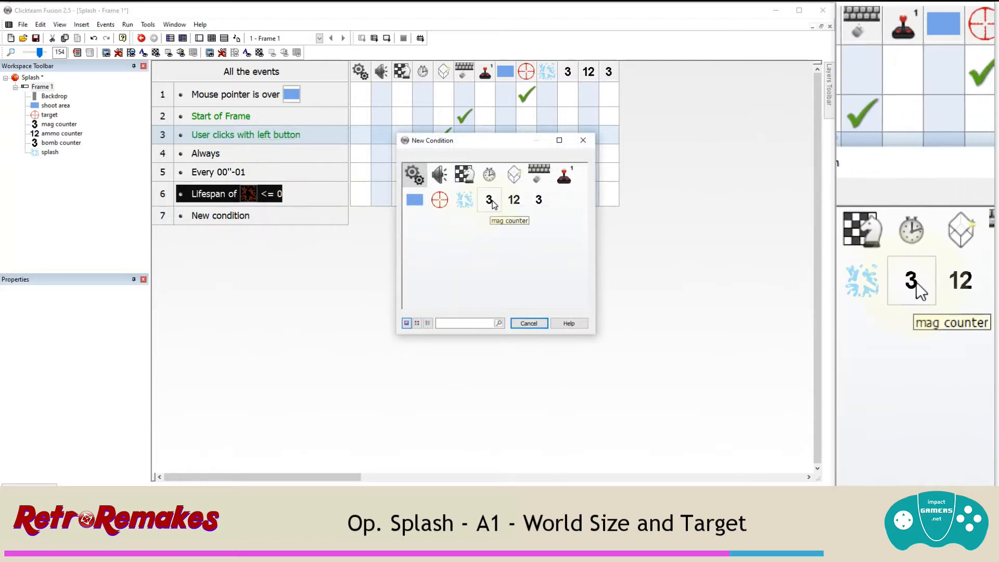
left_click(508, 201)
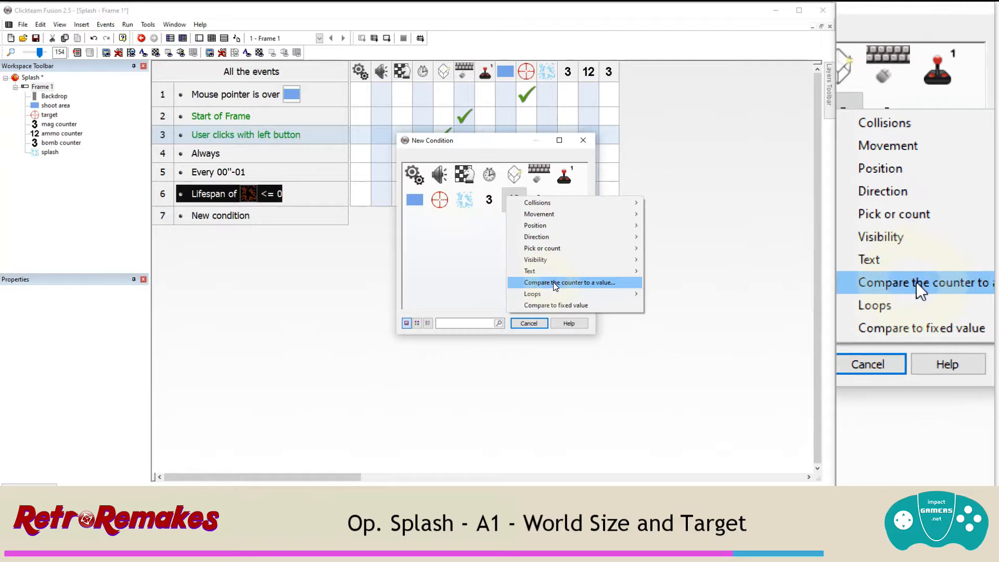
left_click(575, 283)
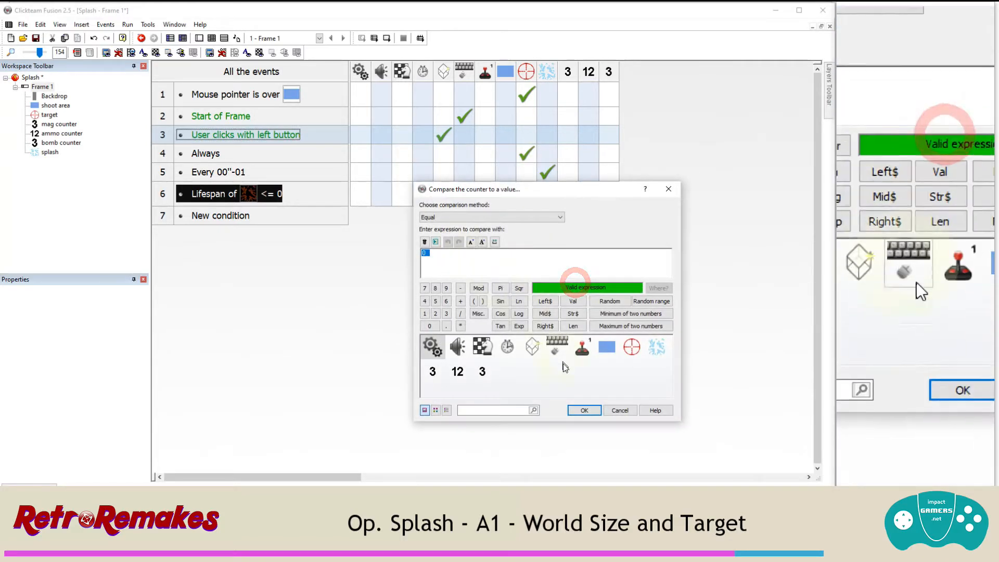
left_click(467, 218)
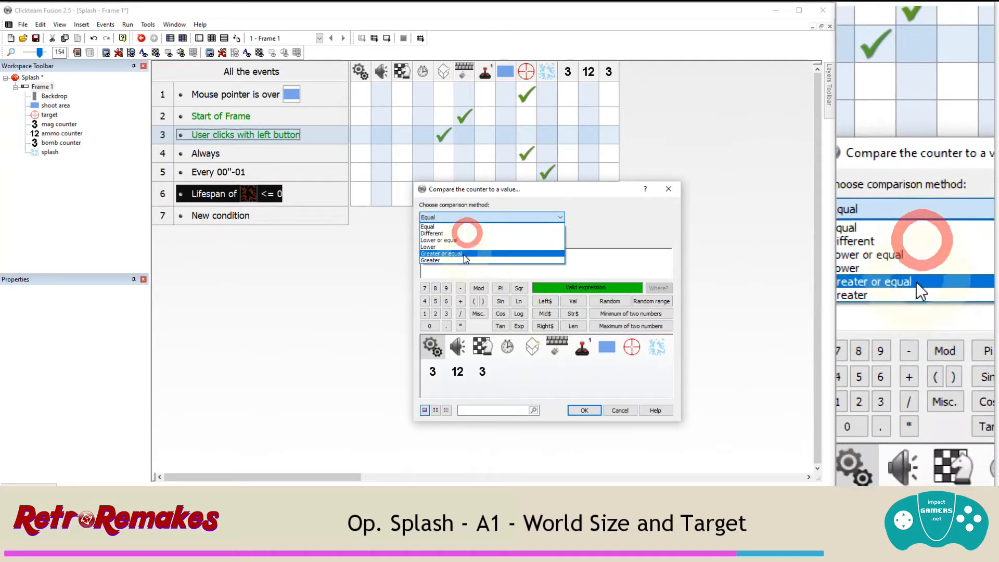
left_click(464, 256)
left_click(582, 408)
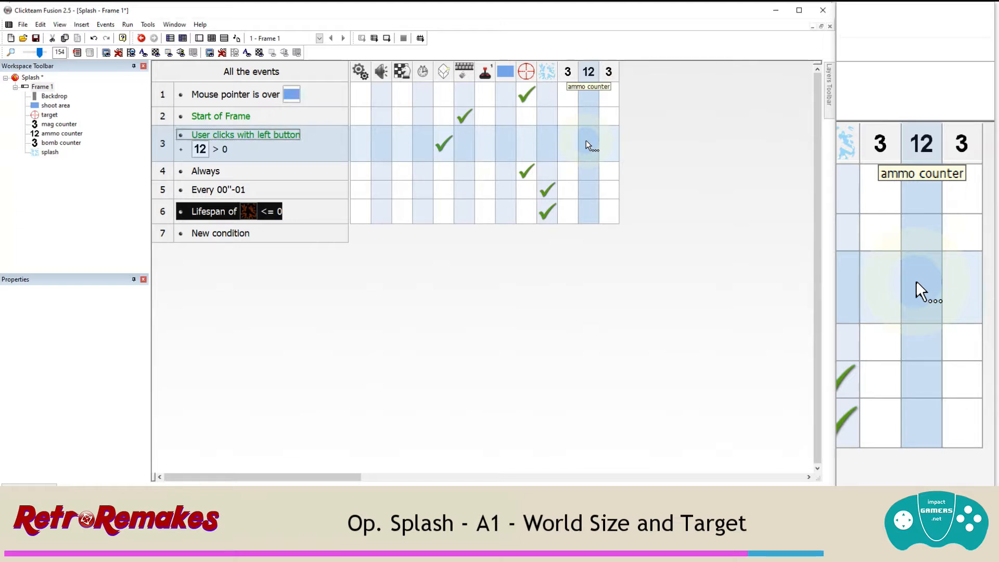
Step: Make the left-button click event subtract 1 from the ammo counter
right_click(586, 141)
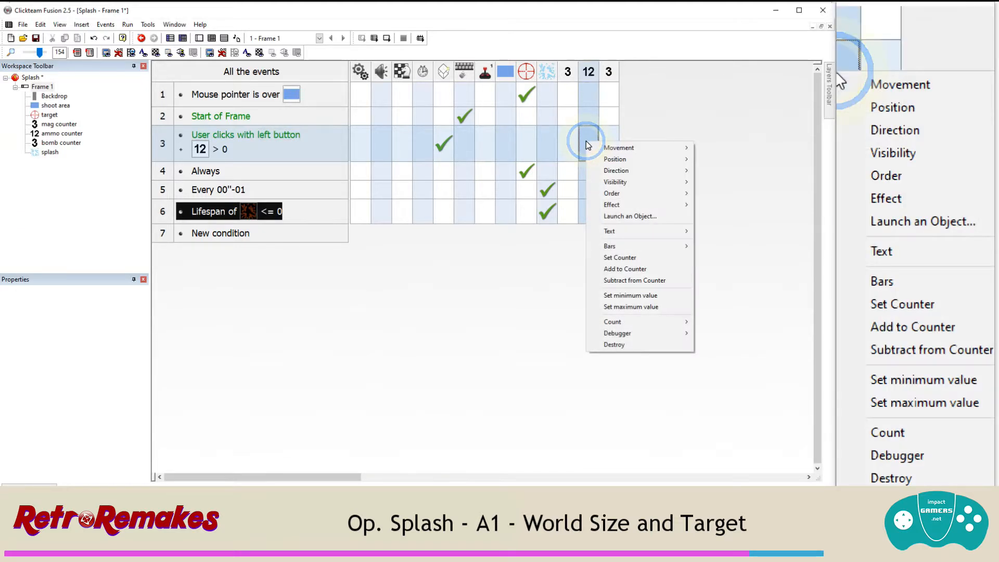
left_click(643, 280)
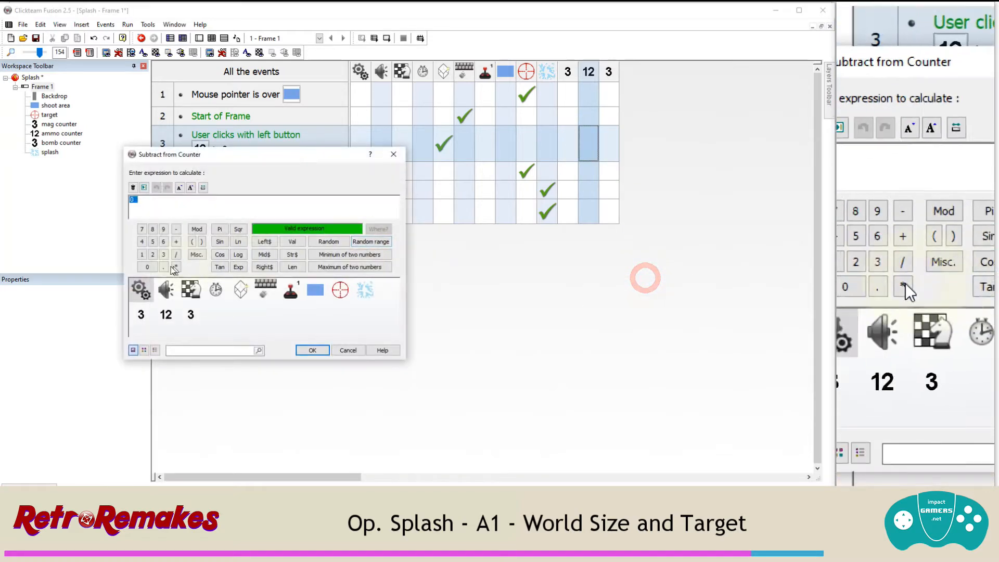
left_click(143, 254)
left_click(312, 350)
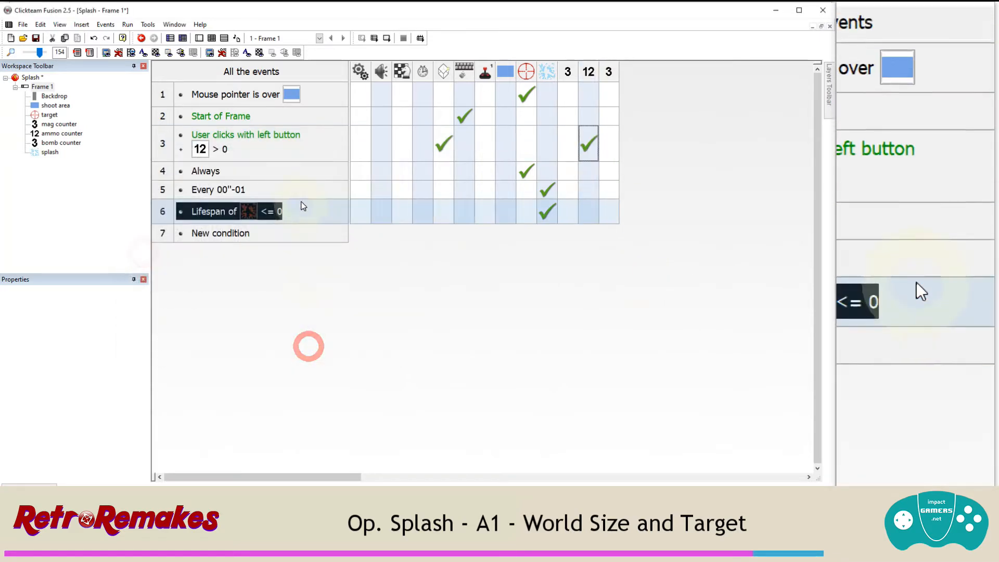
Step: Run the application, fire around the shoot area until the ammo counter is used up, keep shooting to test the limit, and close the test window
left_click(128, 25)
left_click(139, 46)
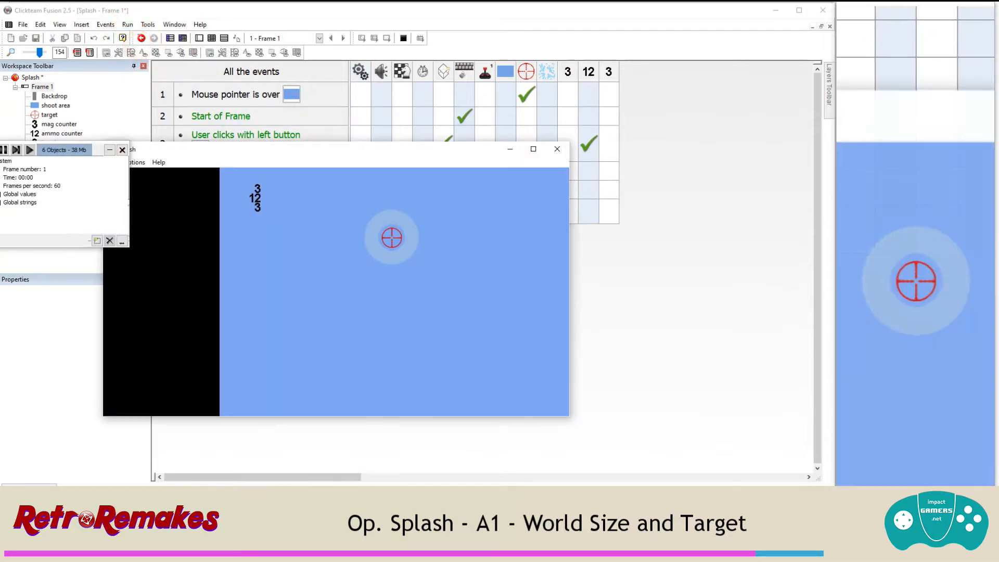
left_click(391, 240)
left_click(376, 280)
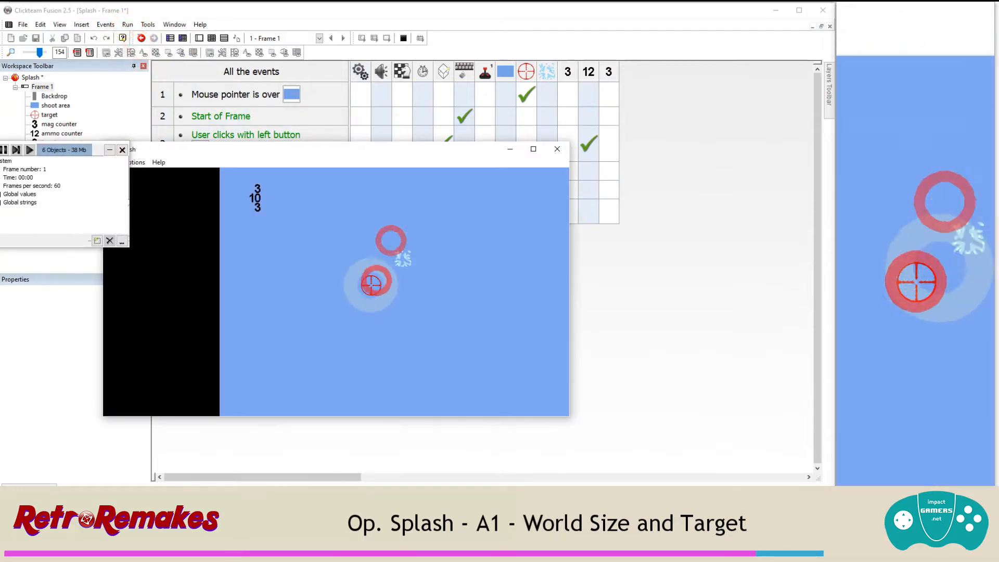
left_click(349, 302)
left_click(336, 313)
left_click(414, 334)
left_click(445, 317)
left_click(459, 281)
left_click(431, 250)
left_click(391, 250)
left_click(373, 257)
left_click(353, 297)
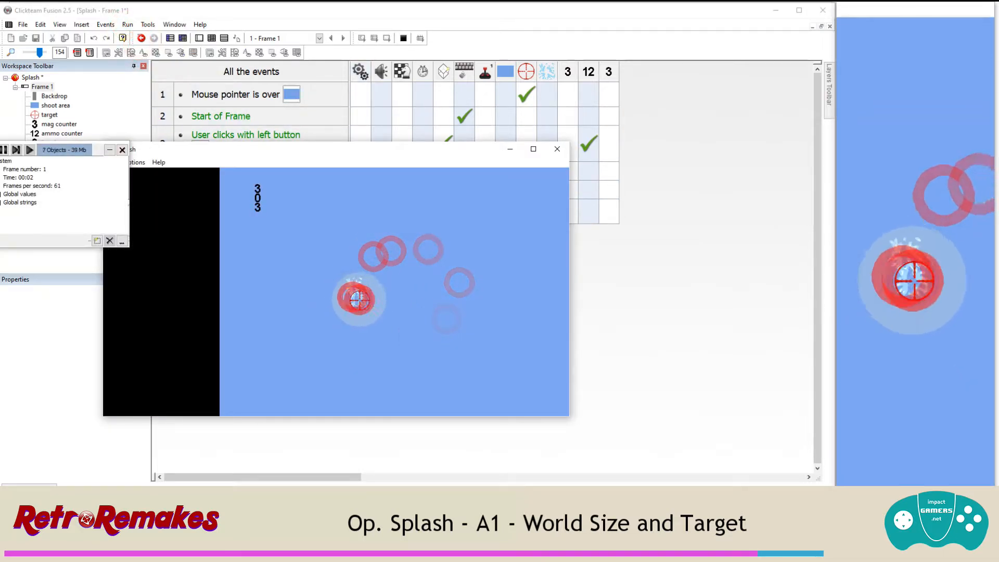
left_click(383, 302)
left_click(424, 305)
left_click(440, 292)
left_click(427, 265)
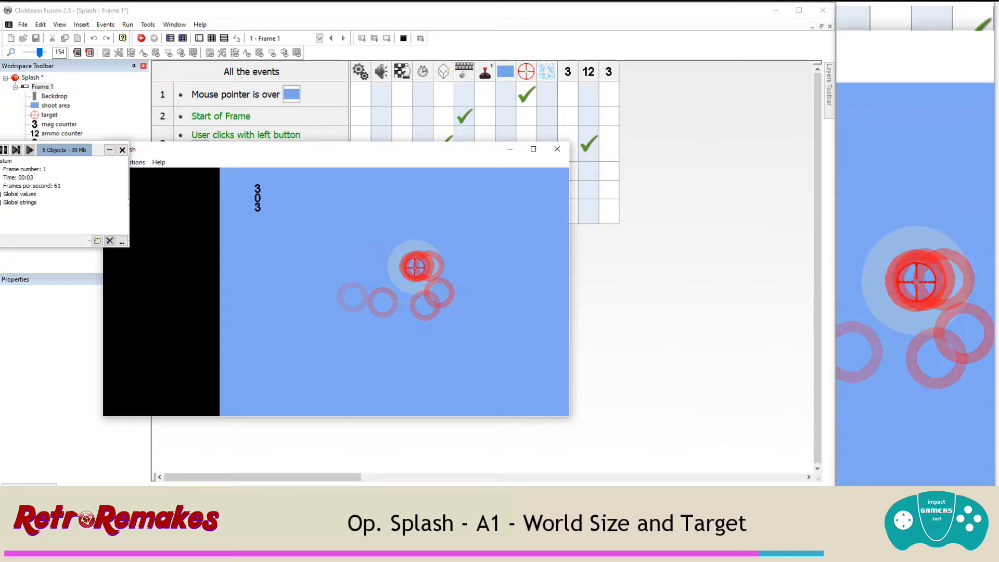
left_click(409, 232)
left_click(555, 154)
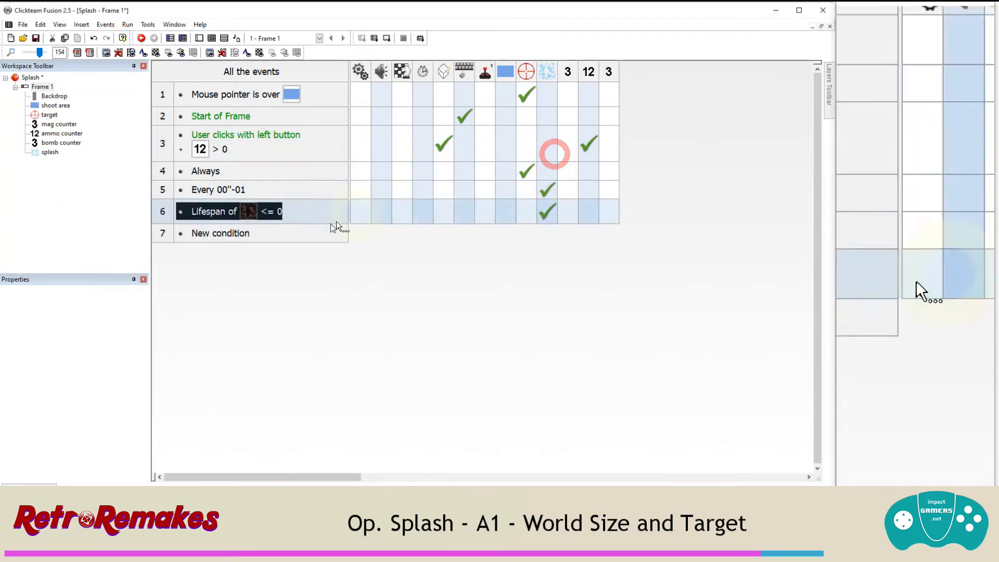
Step: Add a new event whose condition is that the ammo counter equals 0
double_click(236, 232)
left_click(514, 201)
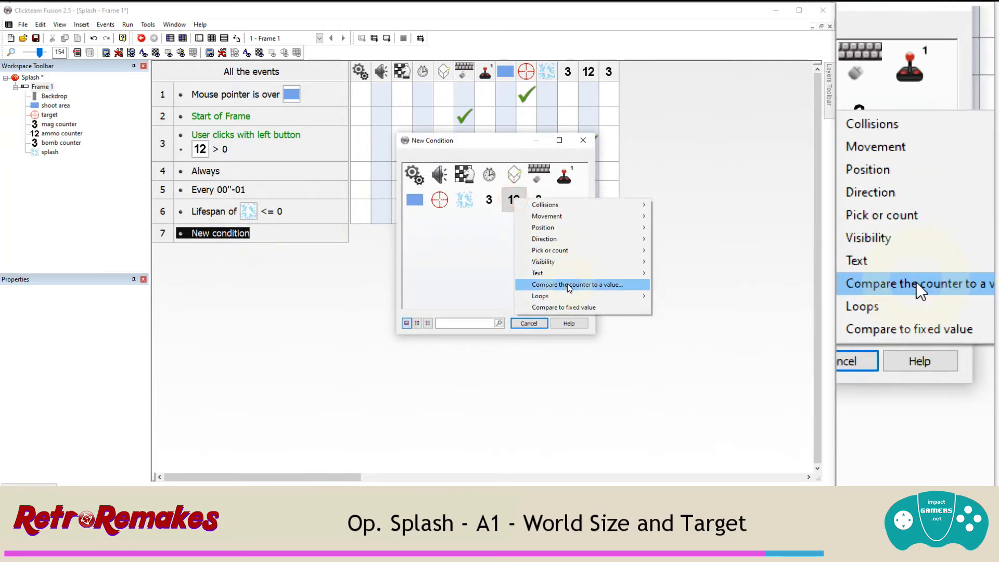
left_click(568, 285)
left_click(584, 410)
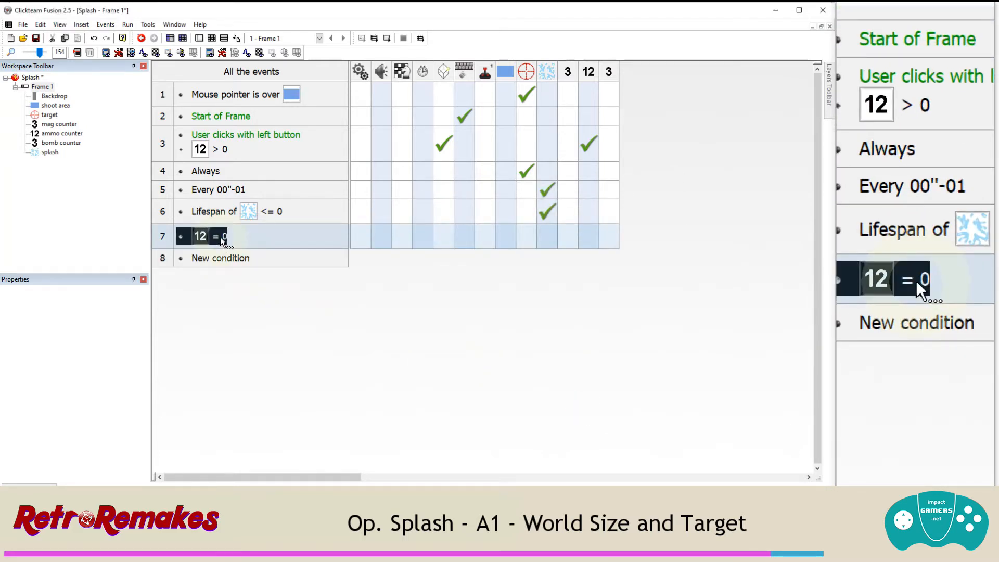
Step: Insert a second condition in the empty-ammo event requiring the mag counter to be greater than 0
right_click(220, 236)
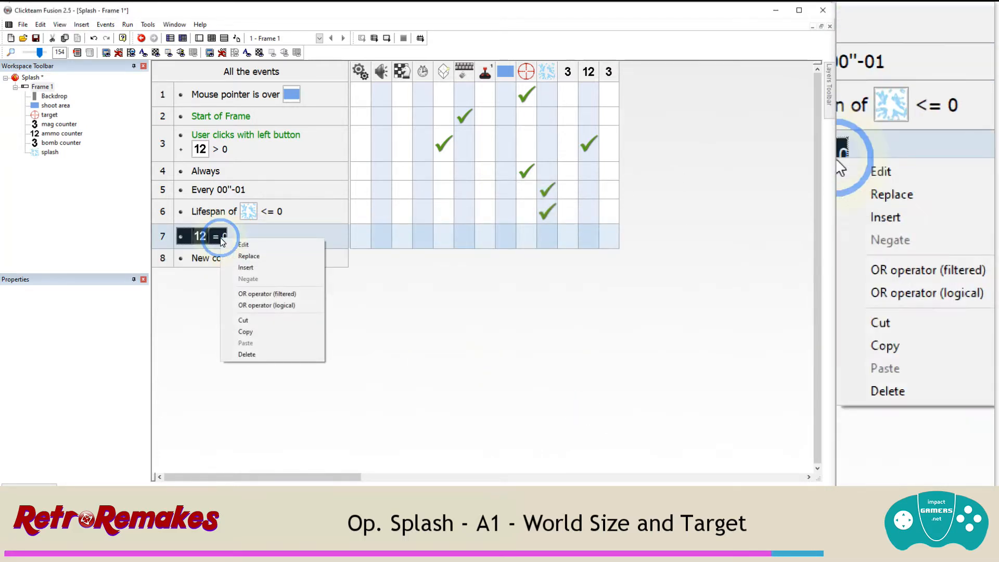
left_click(242, 268)
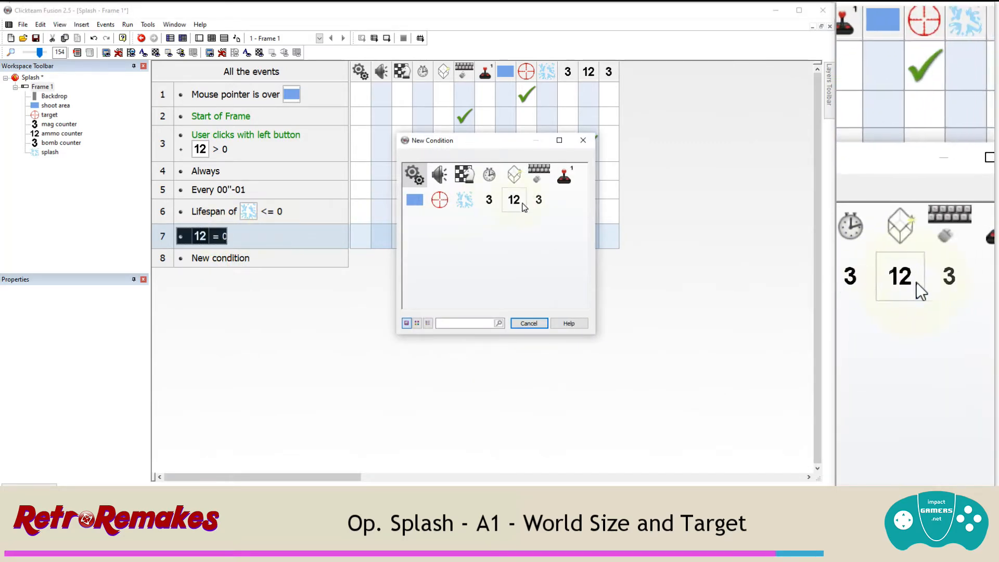
left_click(493, 203)
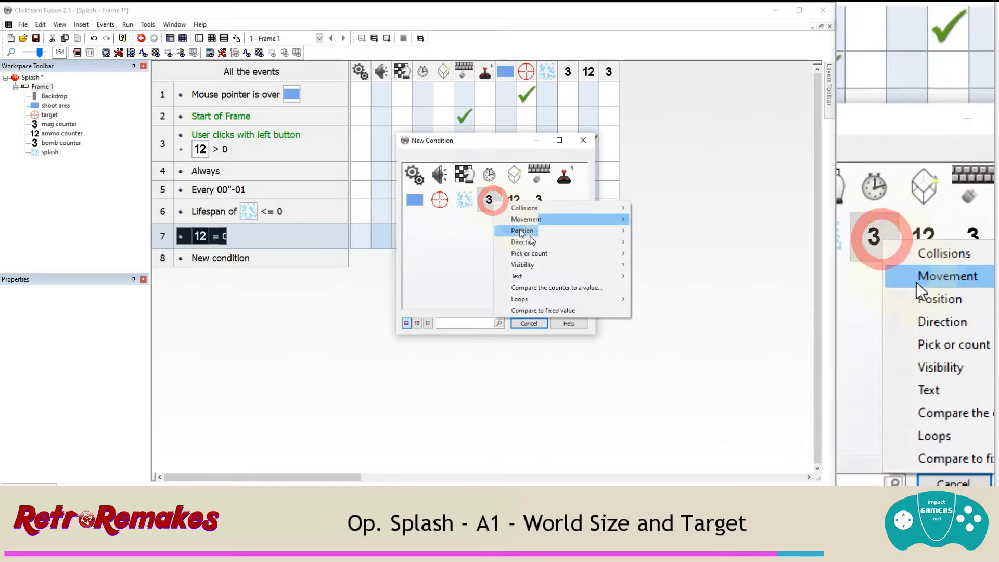
left_click(553, 289)
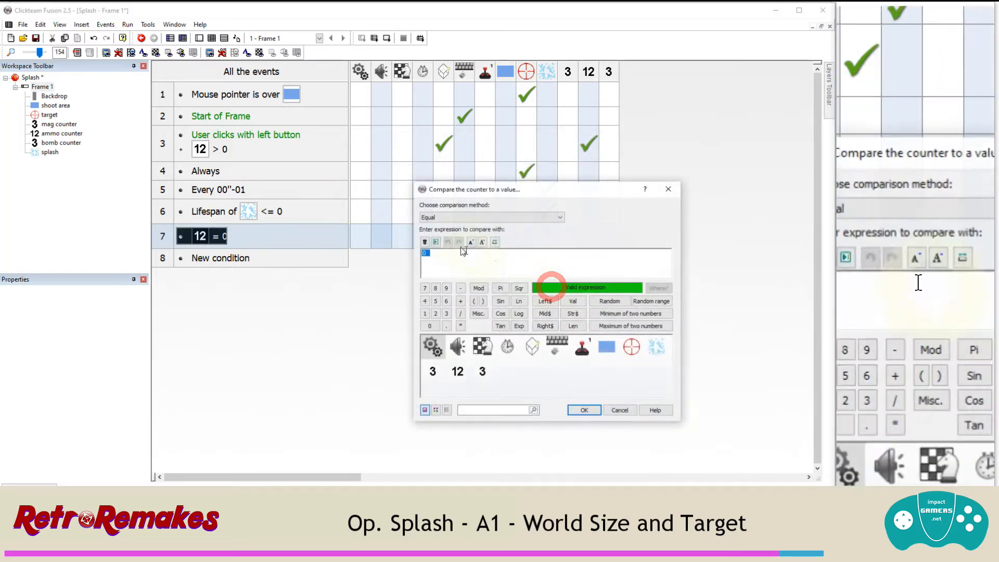
left_click(456, 218)
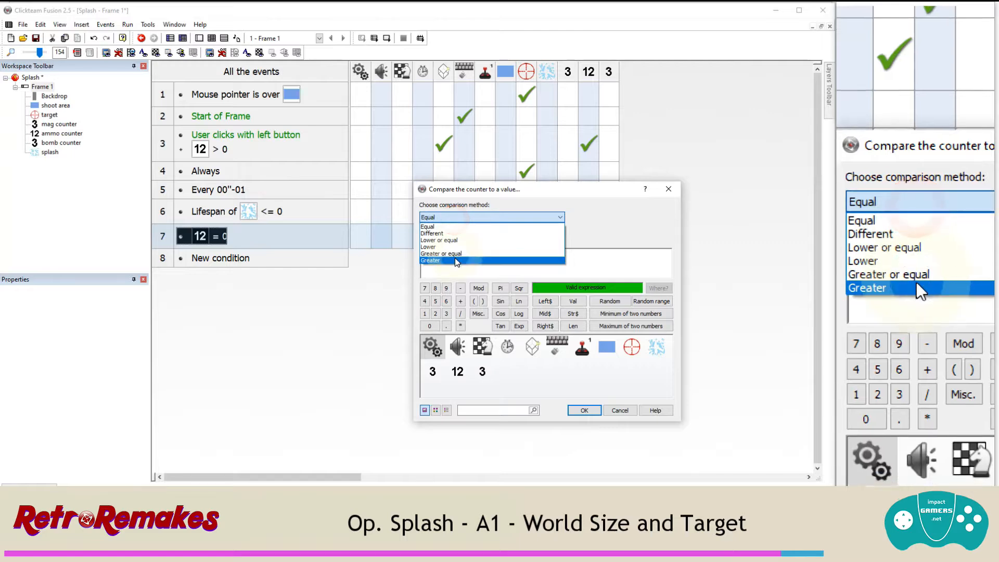
left_click(456, 260)
left_click(580, 410)
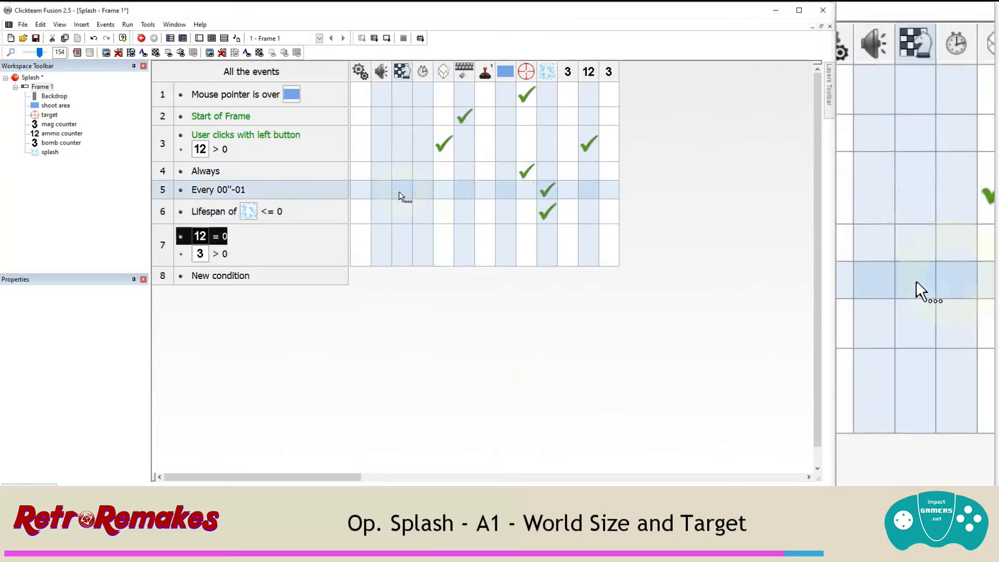
Step: Make the empty-ammo event subtract 1 from the mag counter and set the ammo counter to 12
left_click(565, 239)
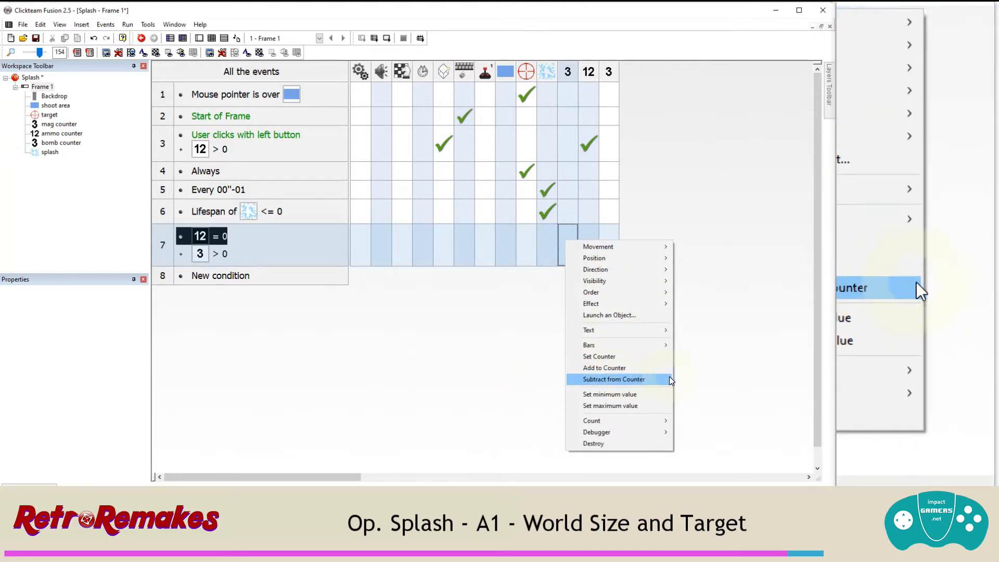
left_click(666, 376)
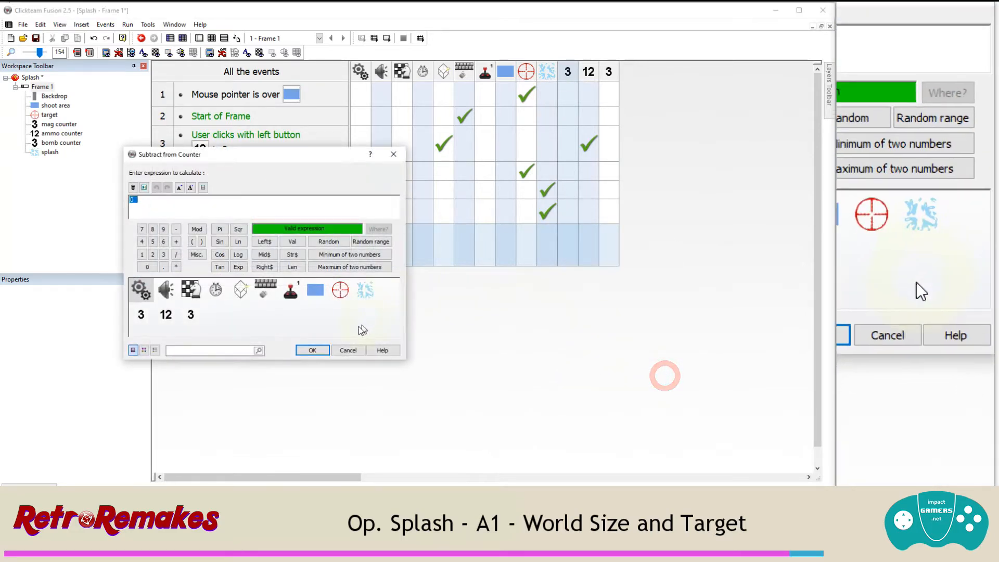
left_click(312, 350)
left_click(584, 252)
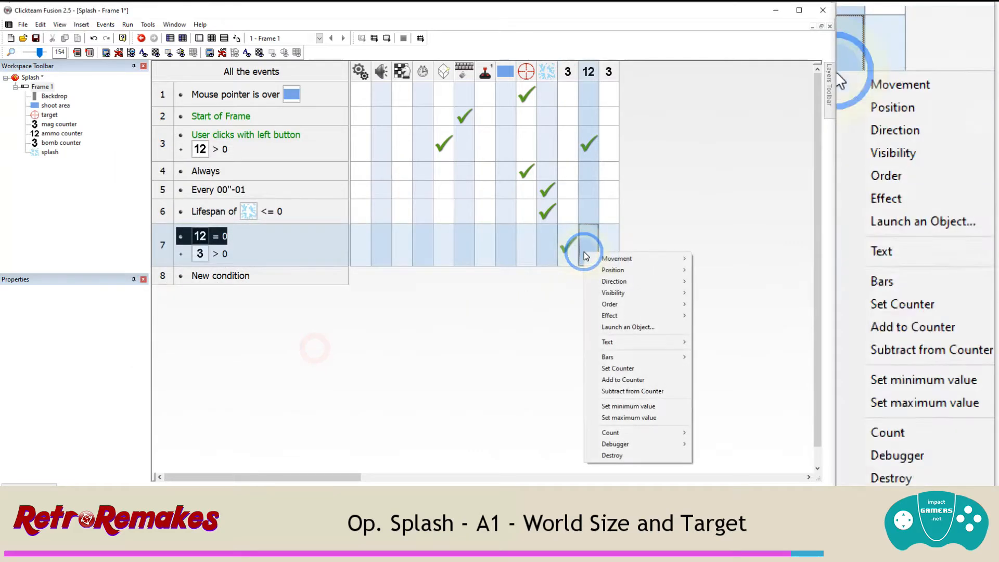
left_click(634, 368)
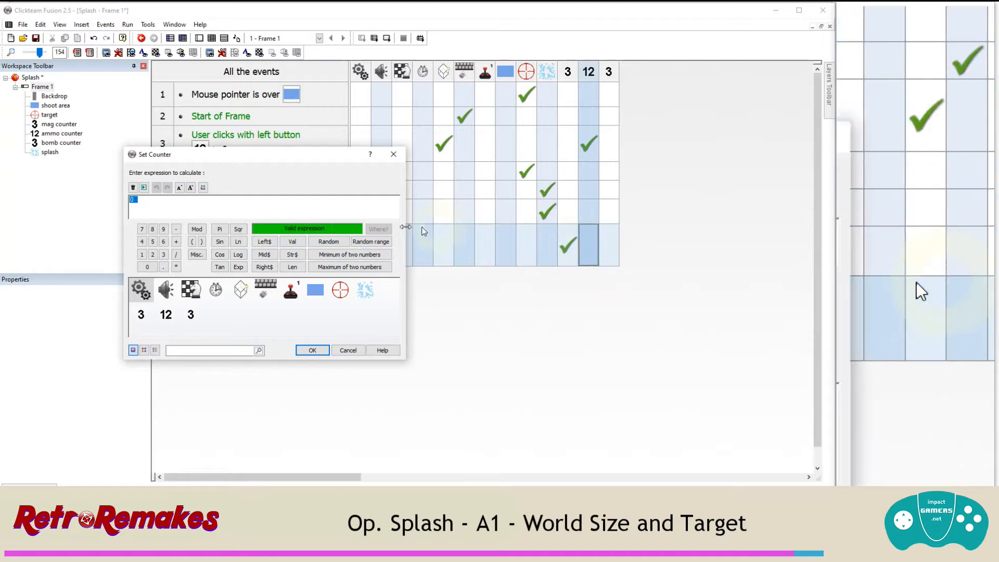
type("12")
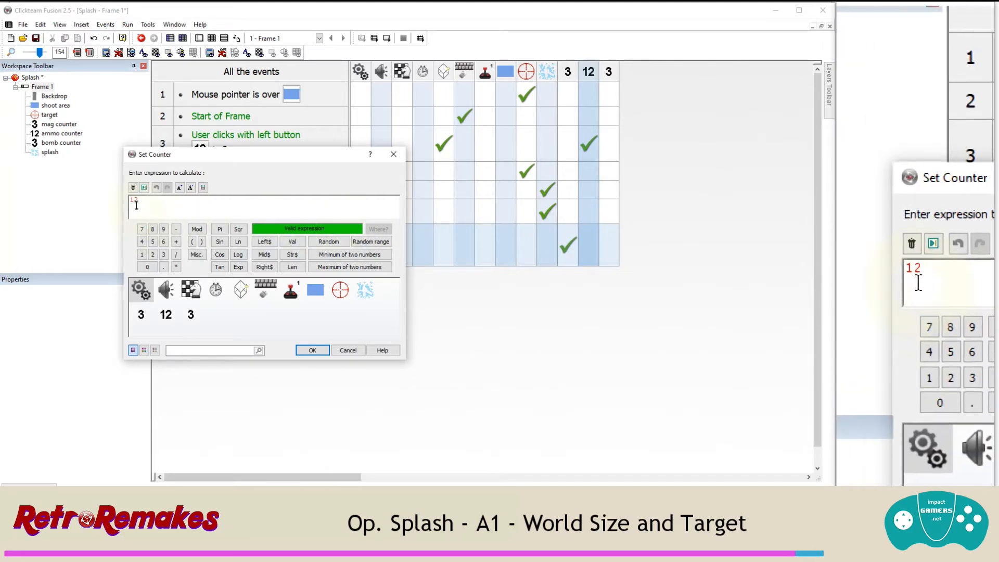
left_click(312, 350)
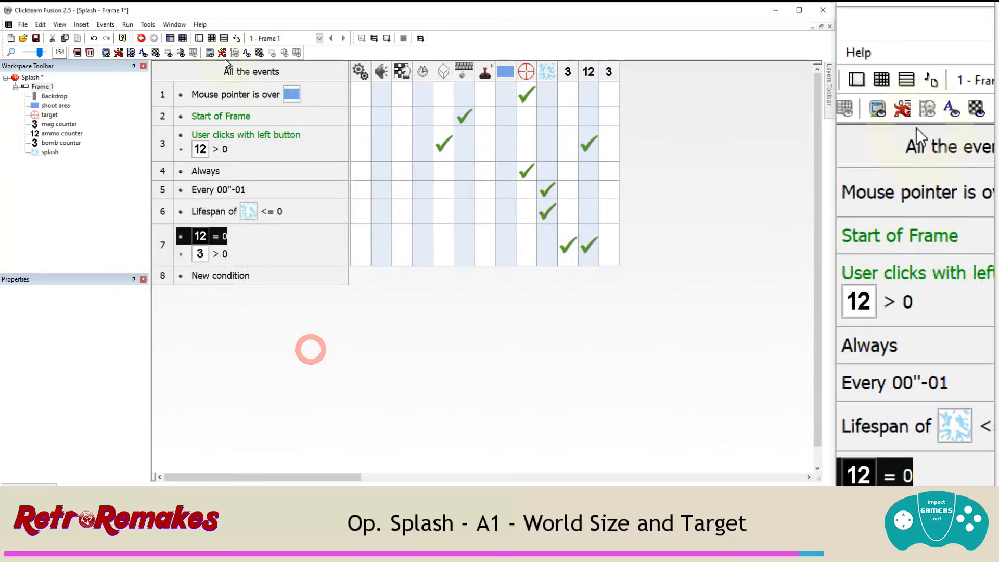
Step: Run the application, fire until all magazines and ammo are spent to test the reloading, and close the test window
left_click(127, 25)
left_click(139, 36)
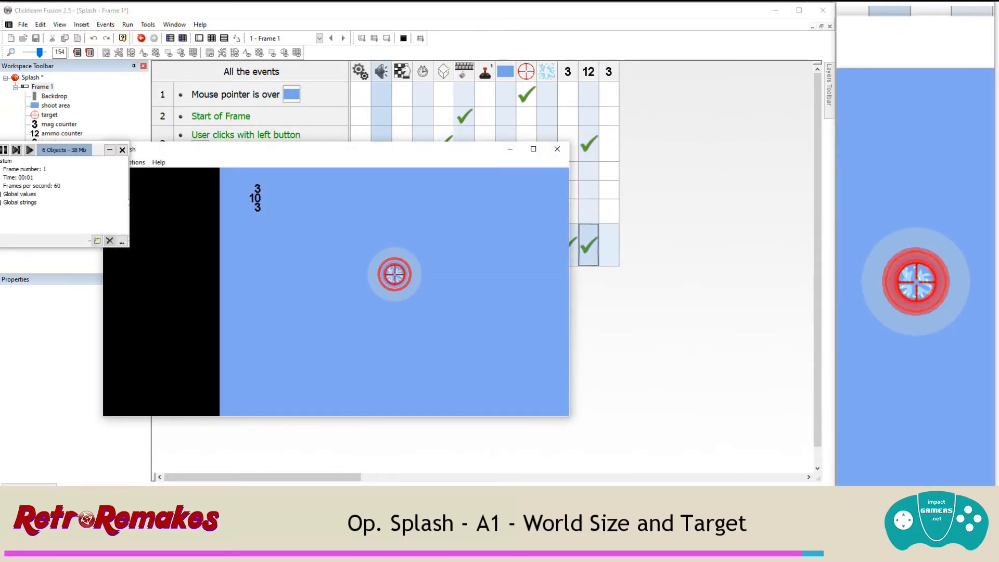
left_click(369, 257)
left_click(355, 247)
left_click(318, 228)
left_click(305, 218)
left_click(300, 202)
left_click(301, 197)
left_click(301, 197)
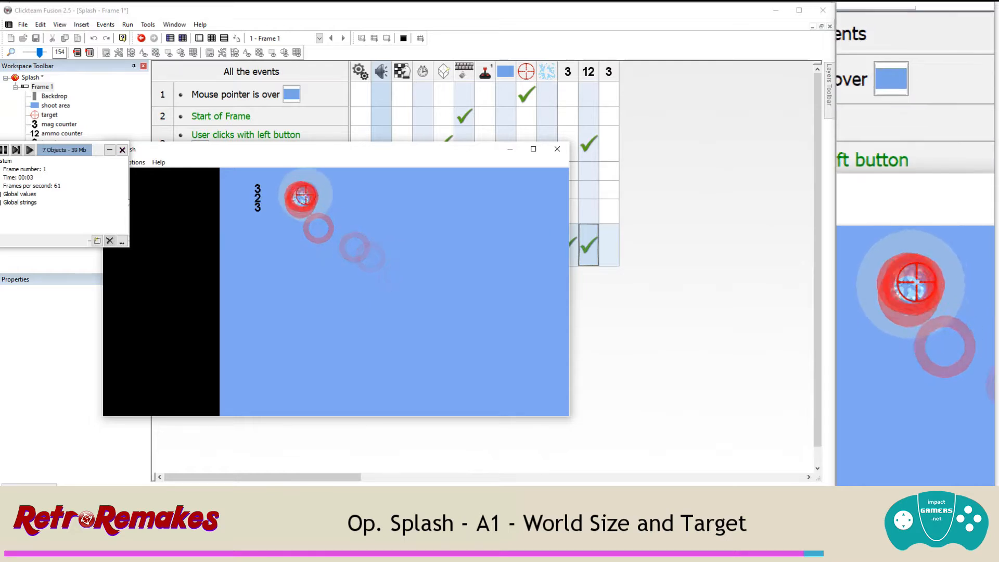
left_click(290, 189)
left_click(274, 190)
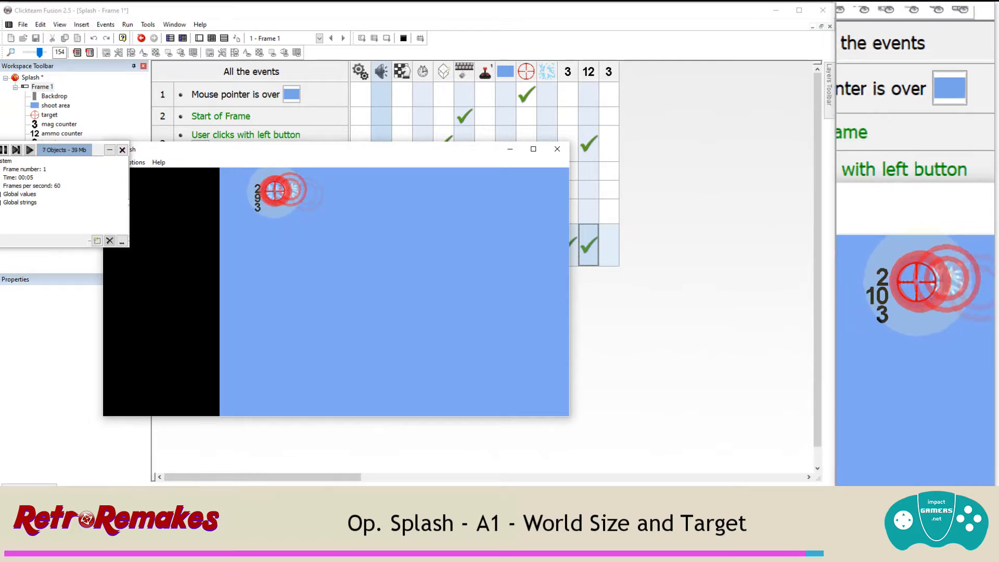
left_click(274, 191)
left_click(281, 189)
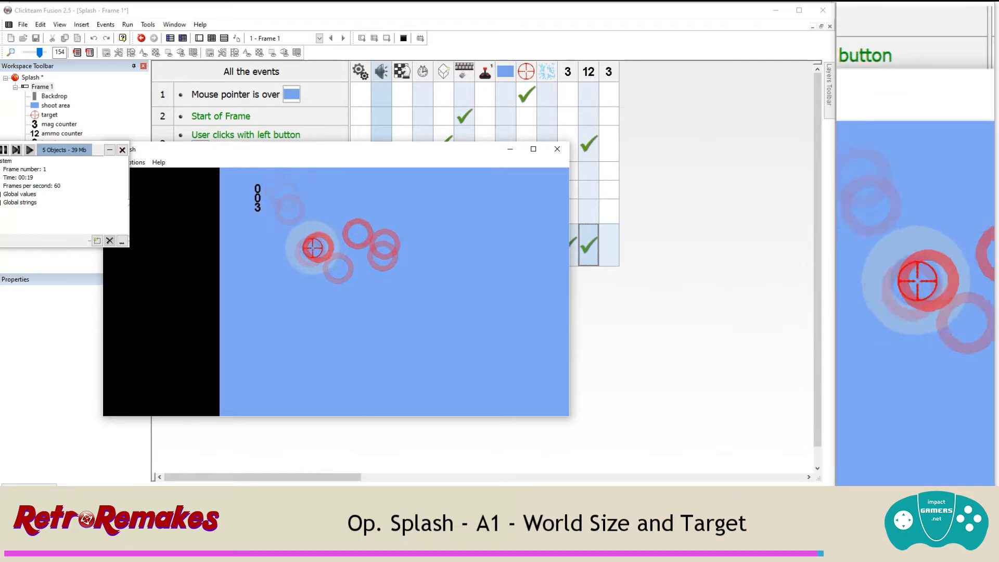
left_click(556, 149)
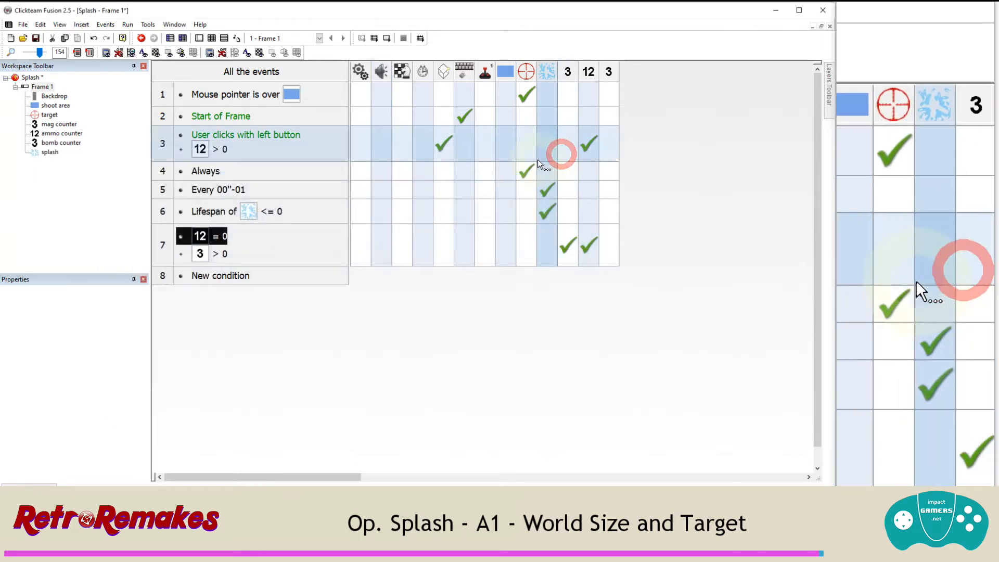
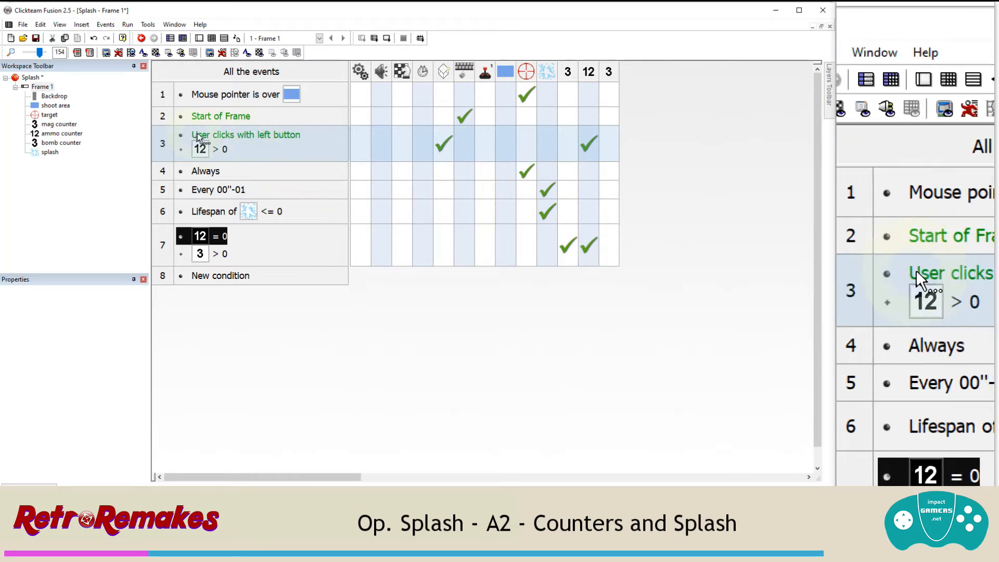
Step: Replace the left-button condition of the shooting event with Repeat while mouse-key is pressed, using the left button
right_click(258, 136)
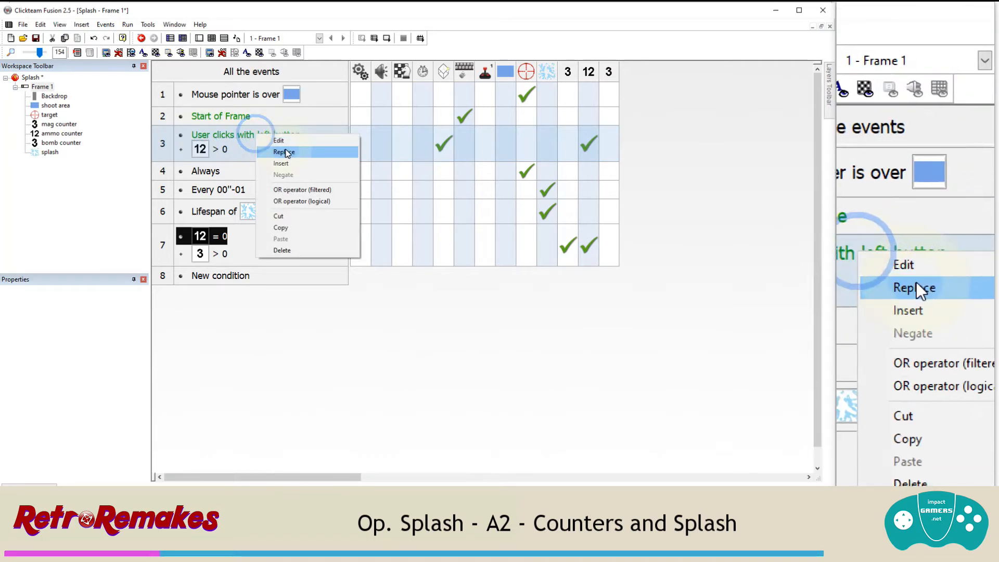
left_click(285, 152)
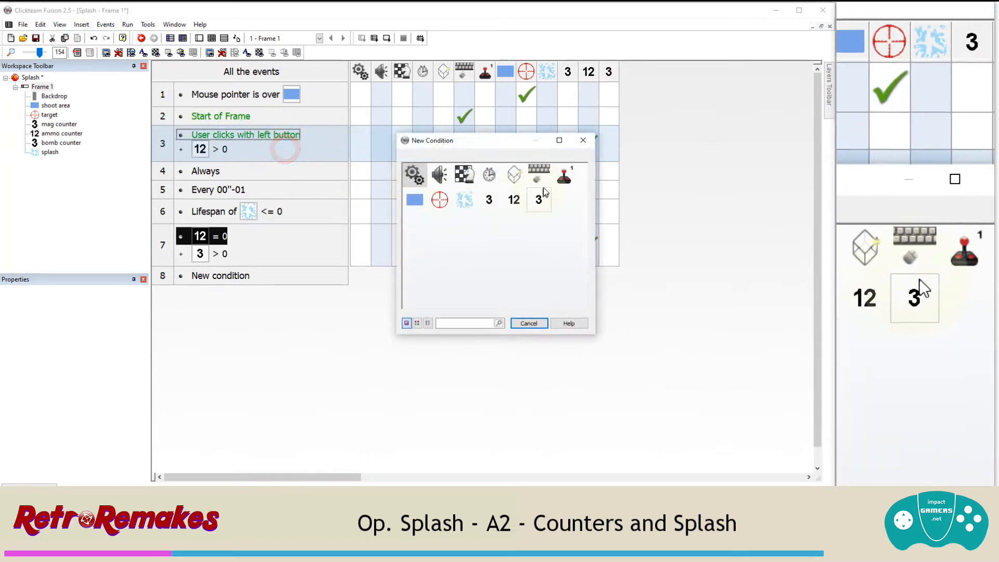
left_click(543, 178)
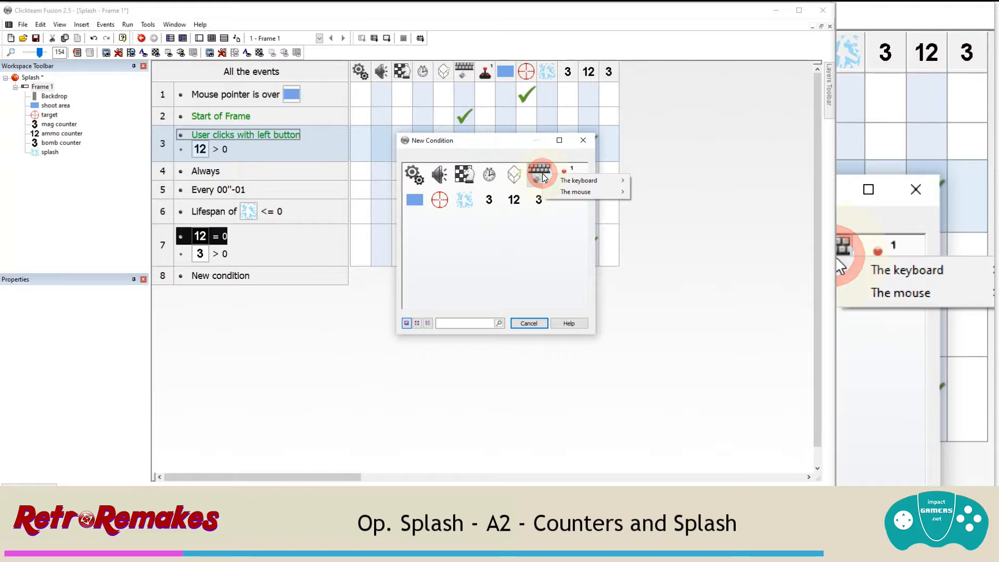
mouse_move(556, 193)
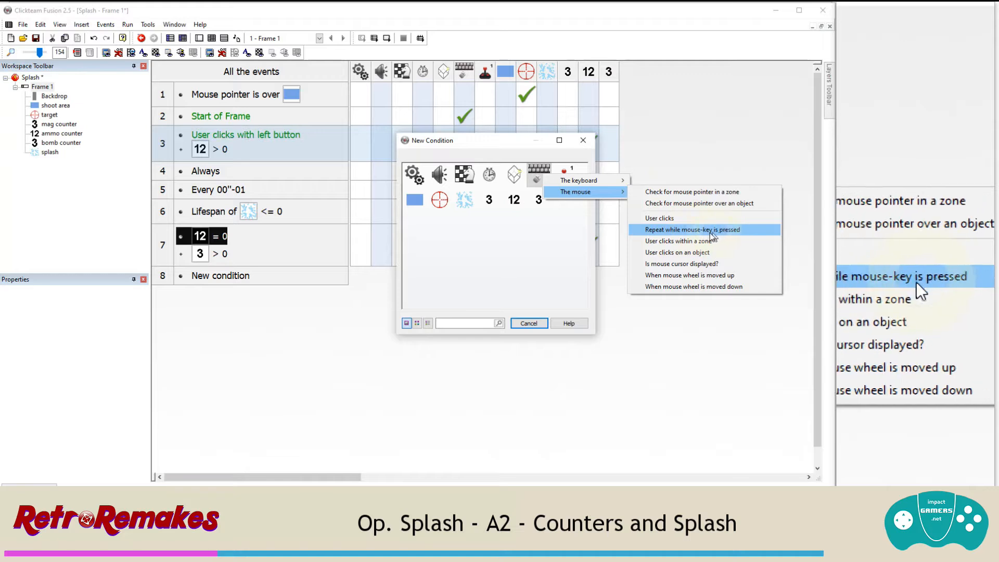
left_click(693, 230)
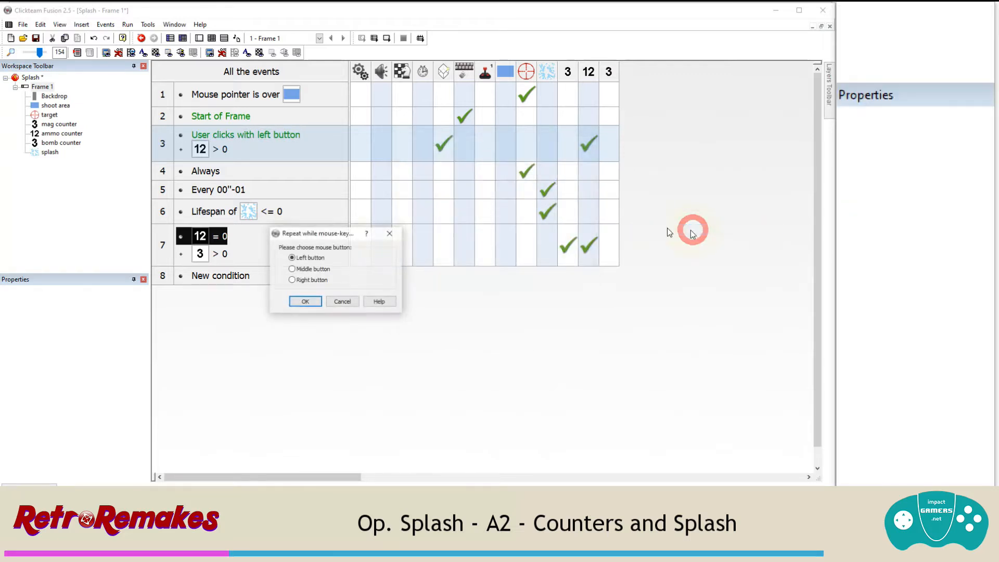
left_click(319, 302)
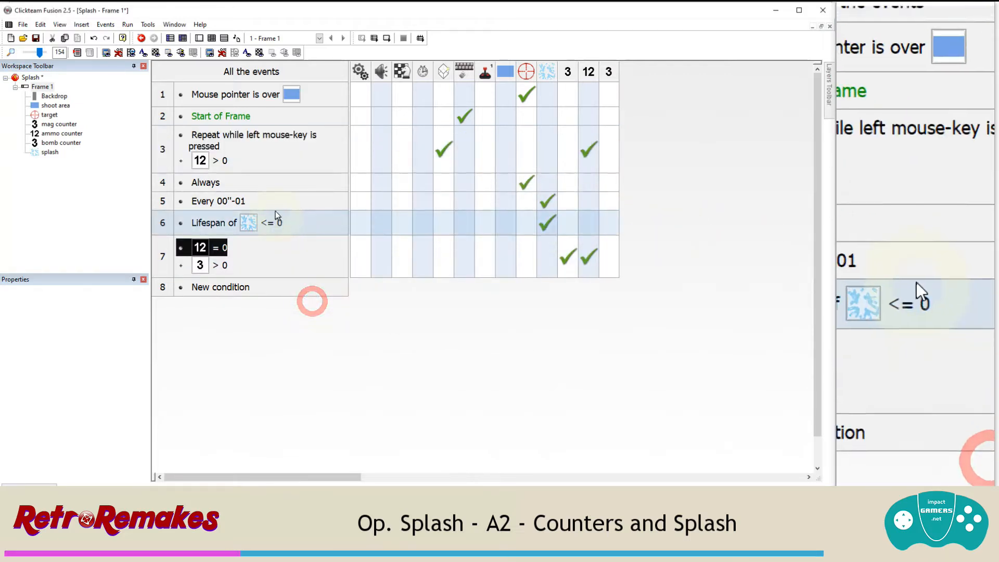
Step: Run the application, test continuous fire with the left mouse button held down, and close the test window
left_click(128, 24)
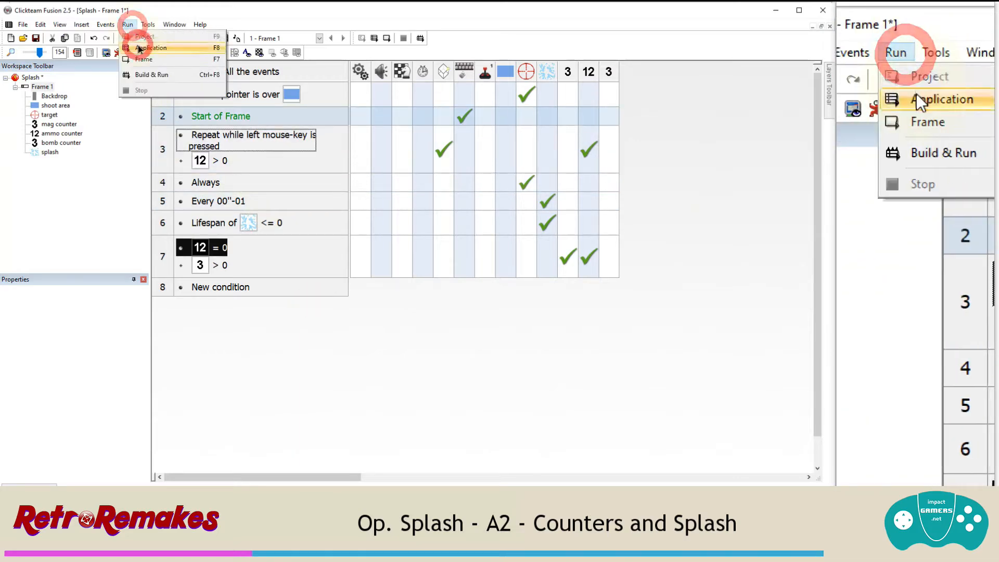
left_click(132, 48)
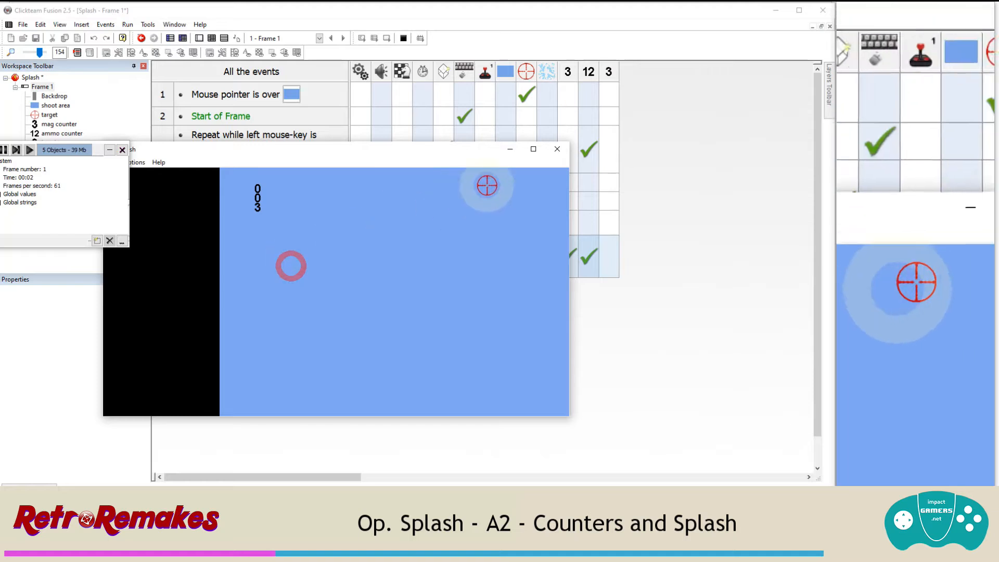
left_click(557, 149)
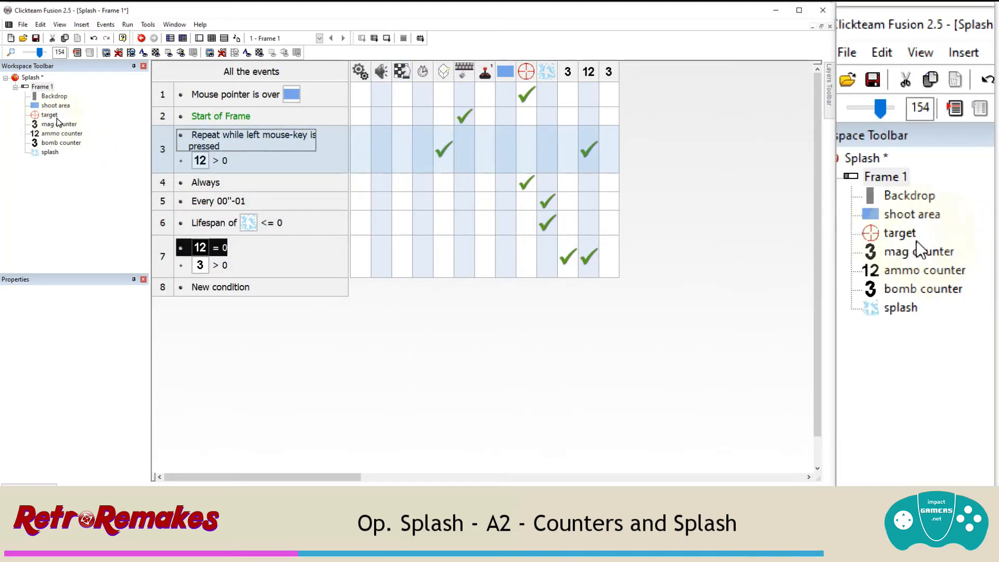
Step: Add an alterable value named reload time to the target object
left_click(49, 115)
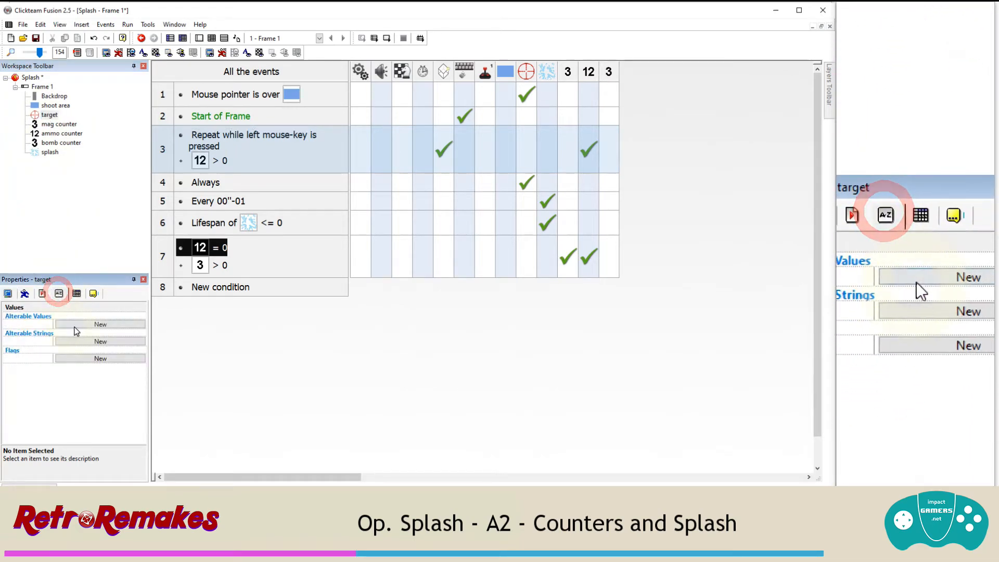
left_click(73, 325)
double_click(41, 325)
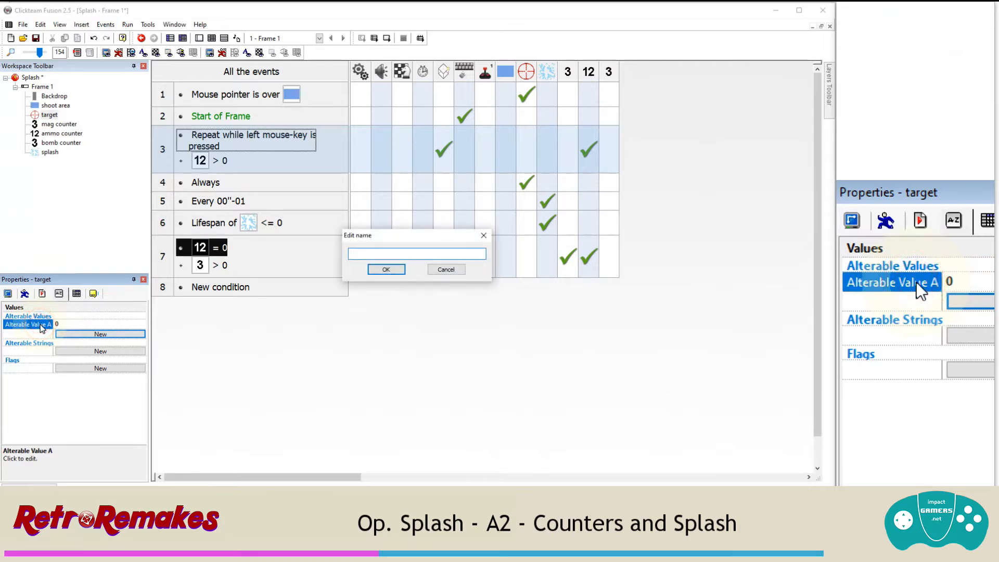
type("reload")
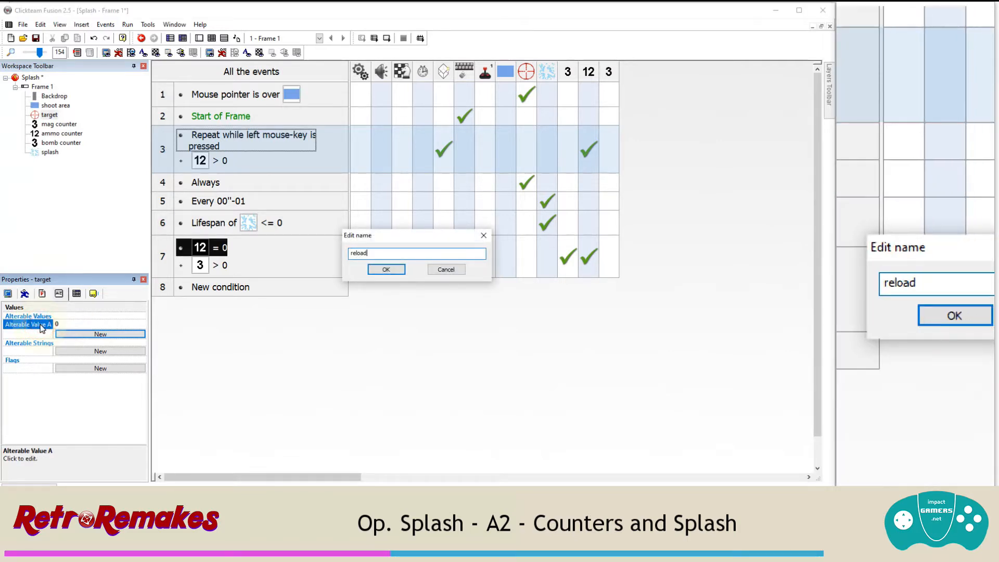
type(" time")
key("Return")
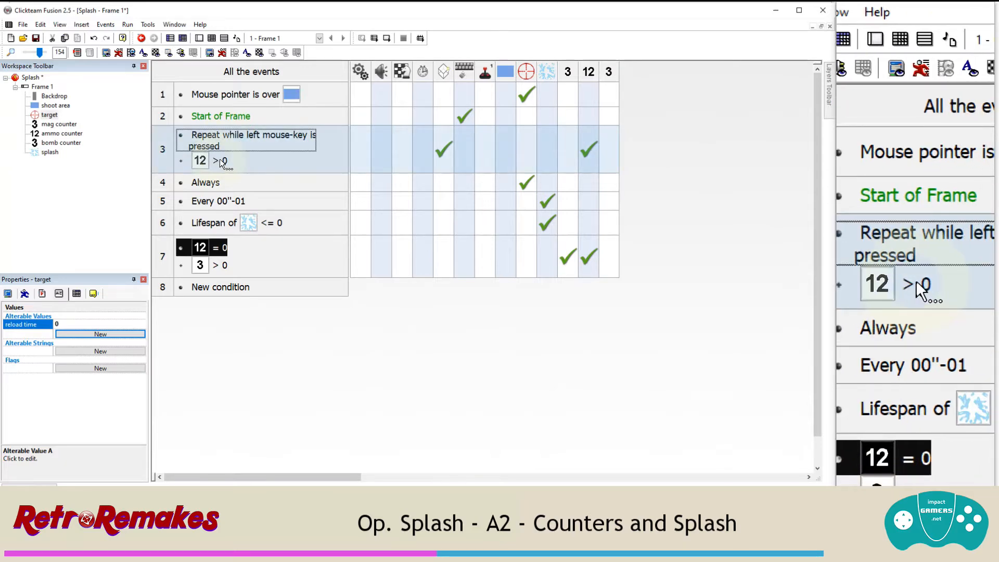
Step: Add a condition to the shooting event requiring the target's reload time to be greater than 10
right_click(221, 159)
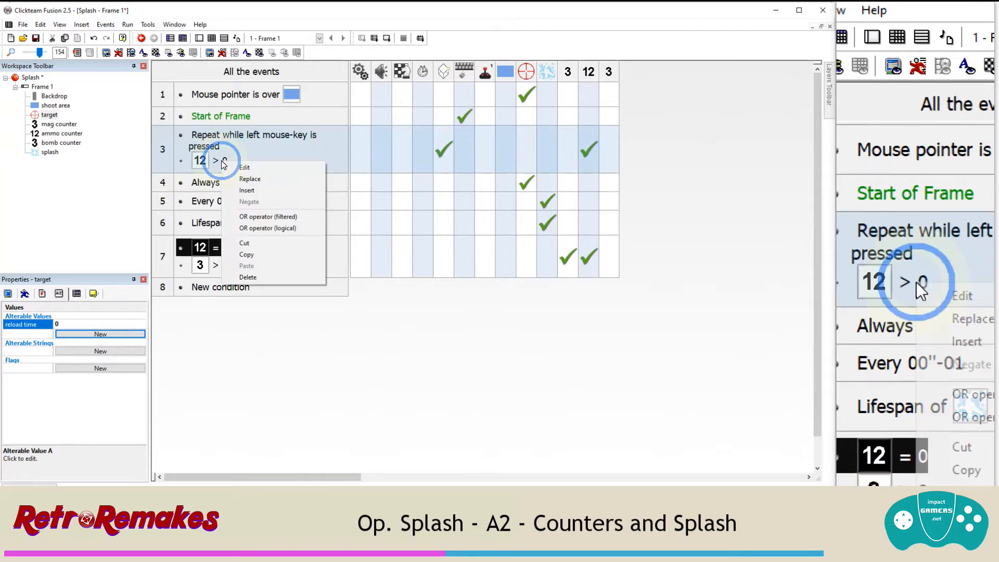
left_click(229, 188)
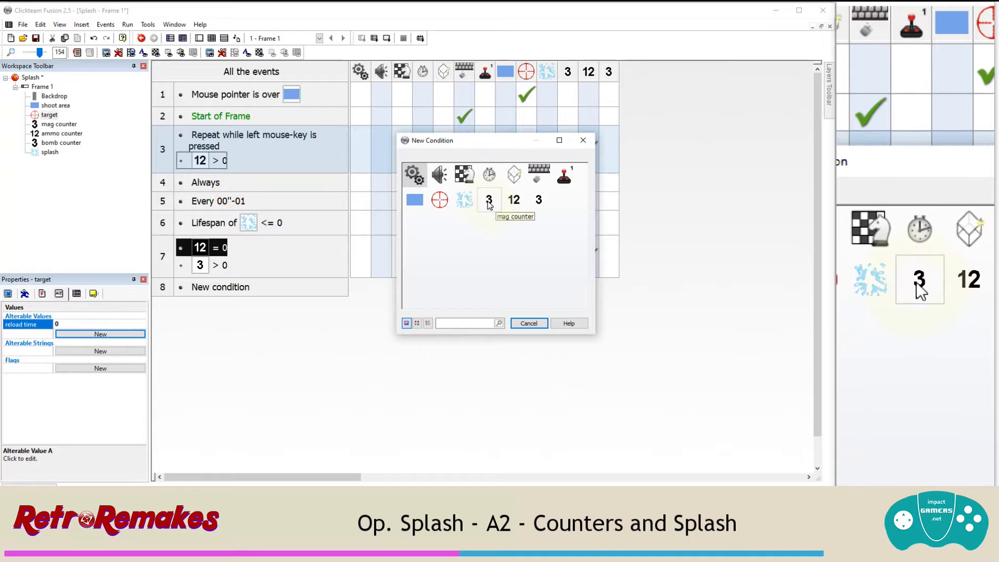
left_click(439, 200)
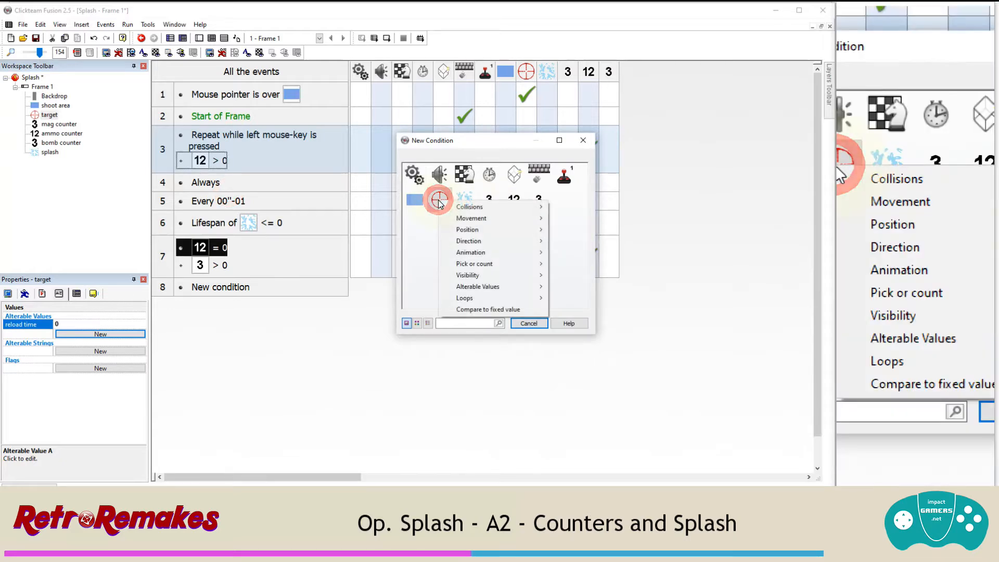
mouse_move(490, 291)
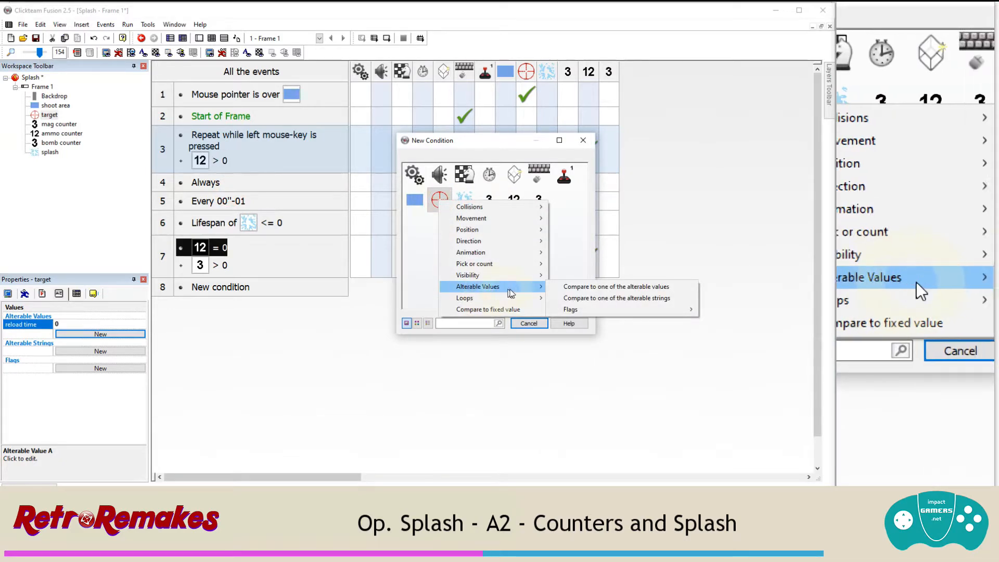
left_click(566, 287)
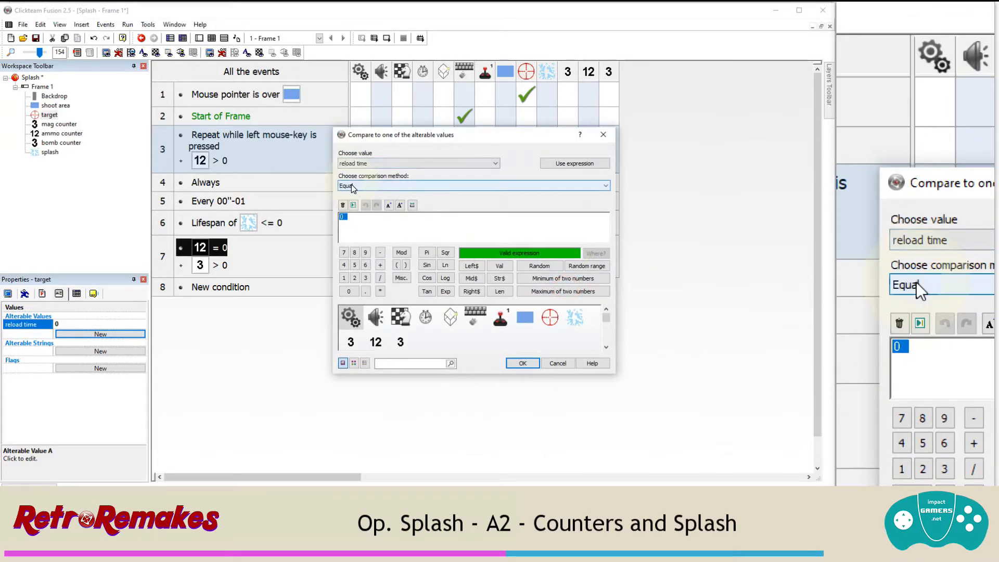
left_click(351, 185)
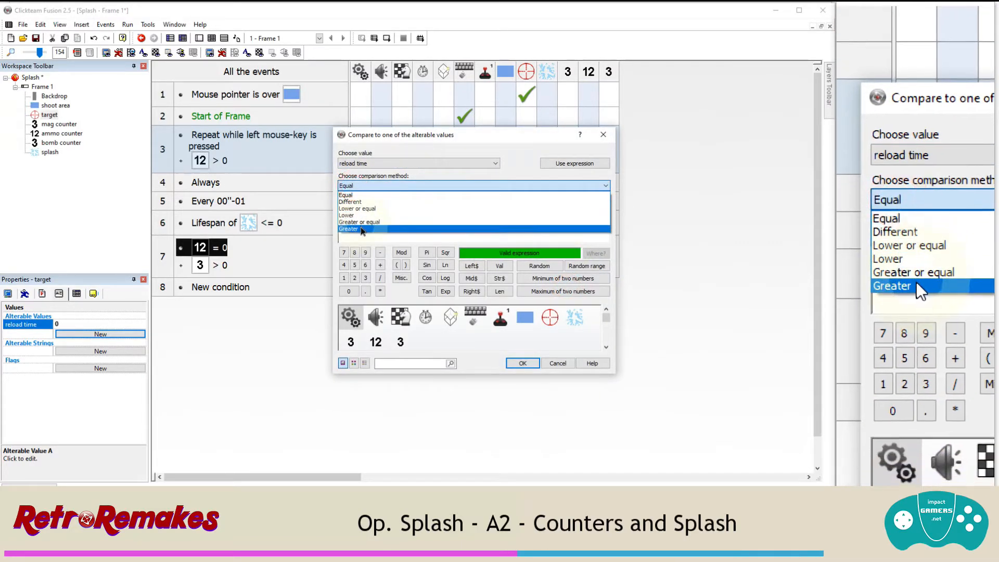
left_click(361, 229)
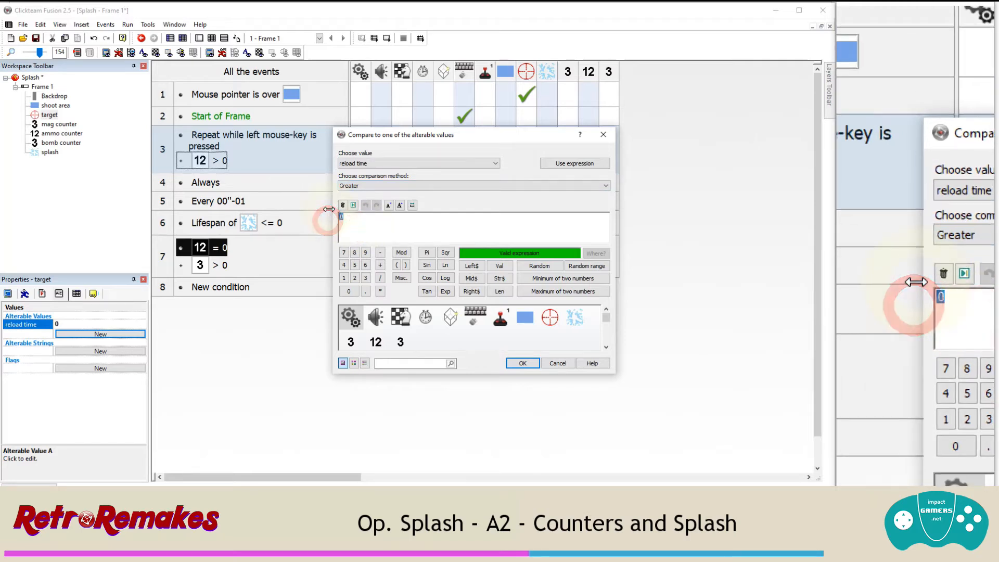
type("10")
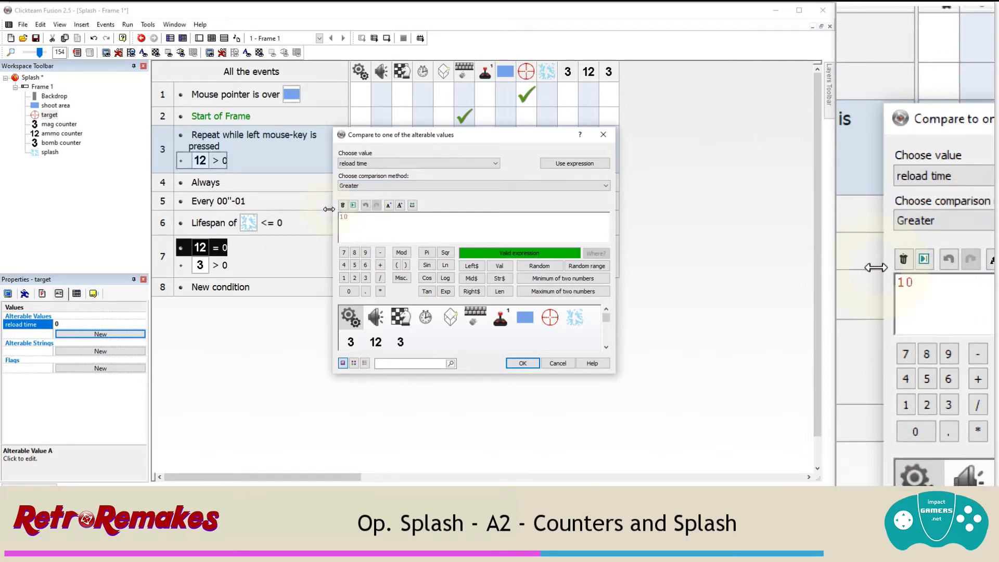
key("Return")
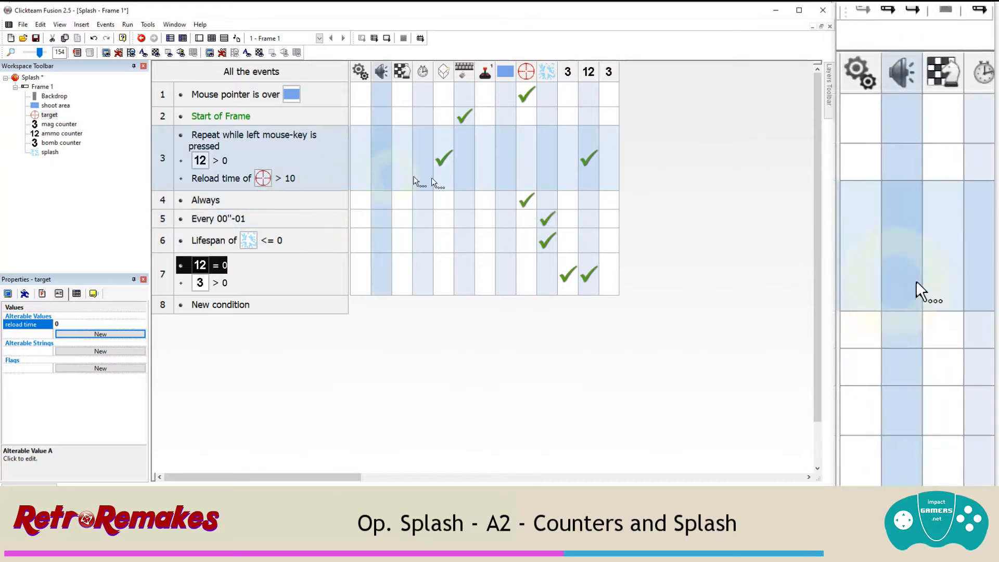
Step: Make the shooting event set the target's reload time to 0
right_click(530, 154)
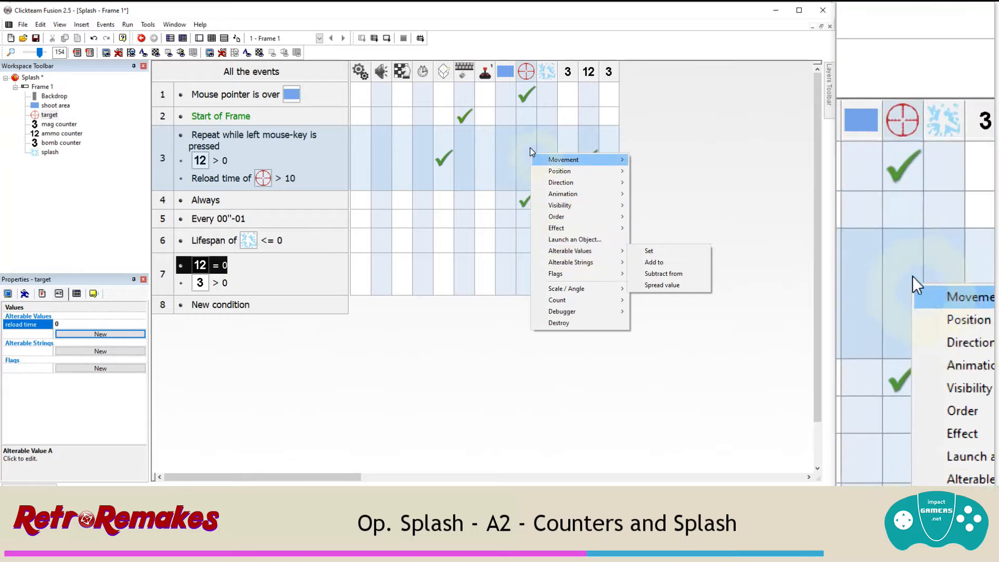
mouse_move(578, 251)
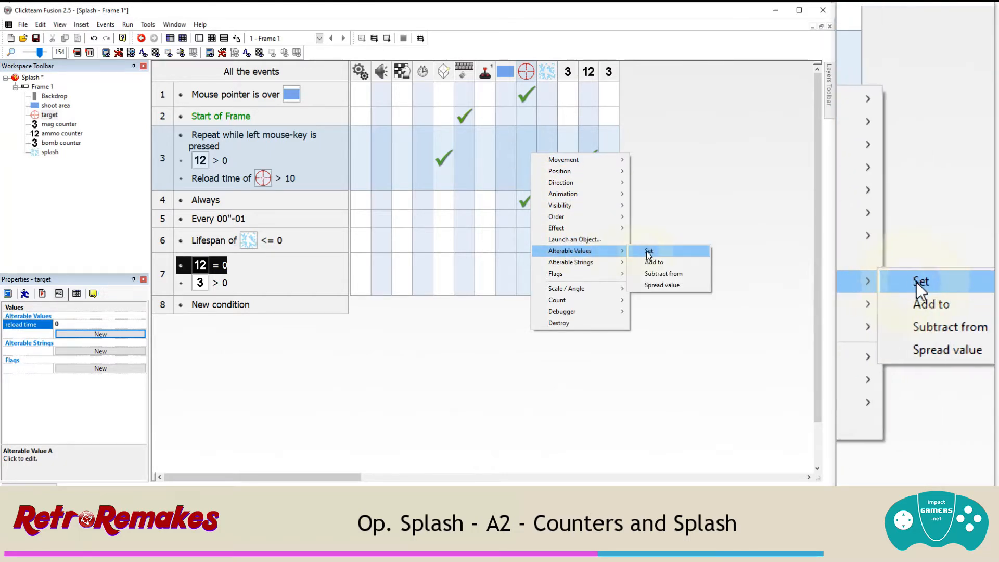
left_click(648, 252)
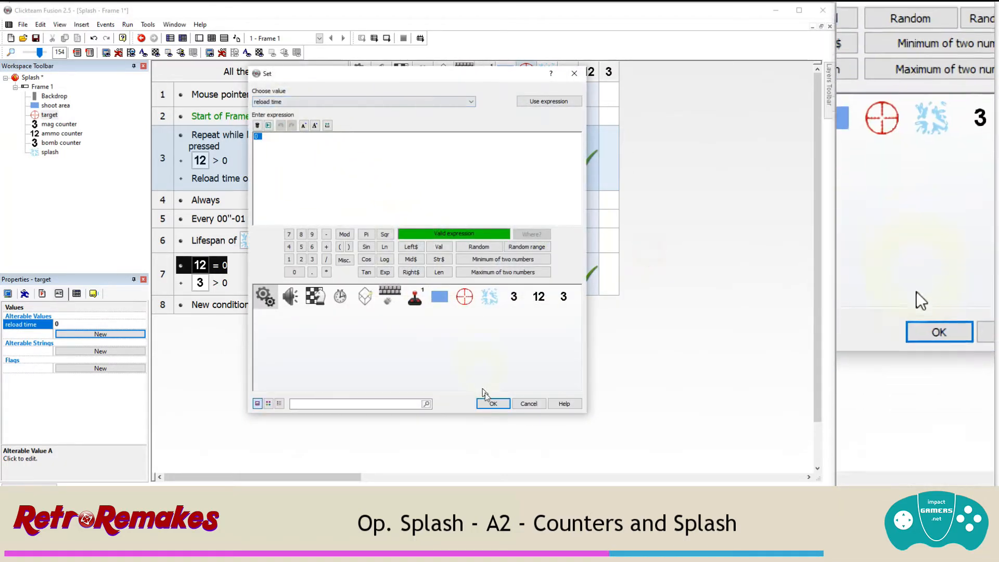
left_click(493, 404)
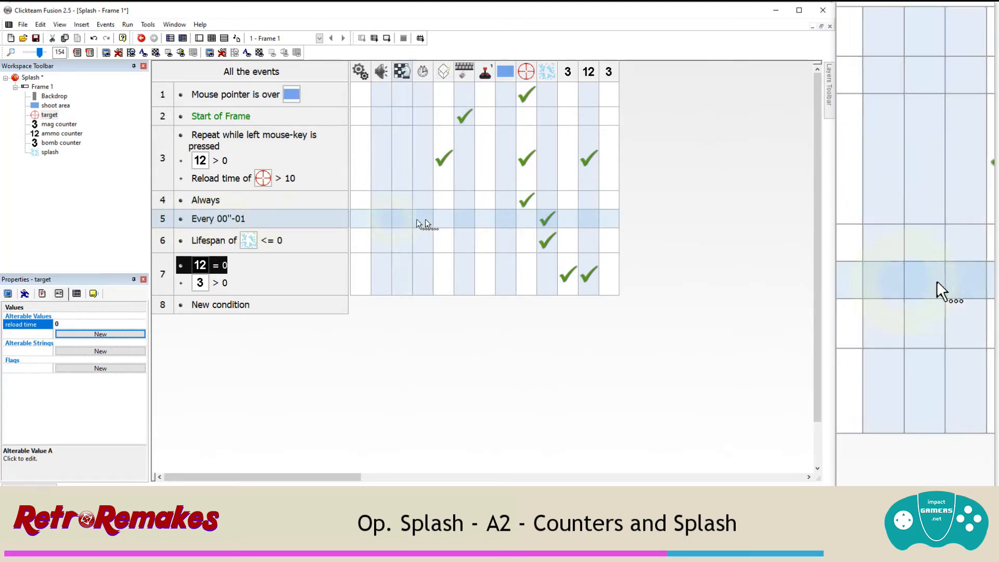
Step: Make the Every 00"-01 event add 1 to the target's reload time
right_click(524, 219)
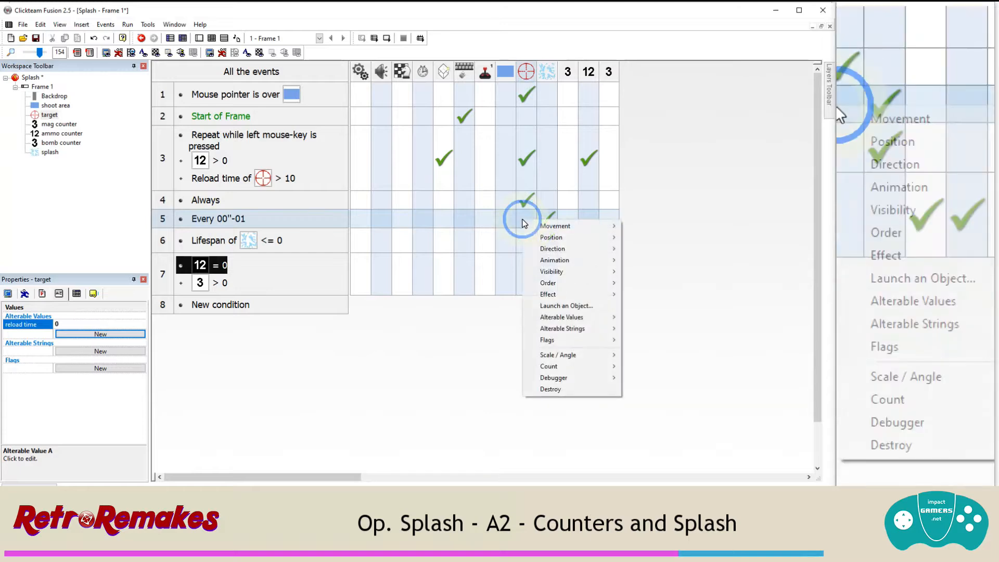
left_click(589, 315)
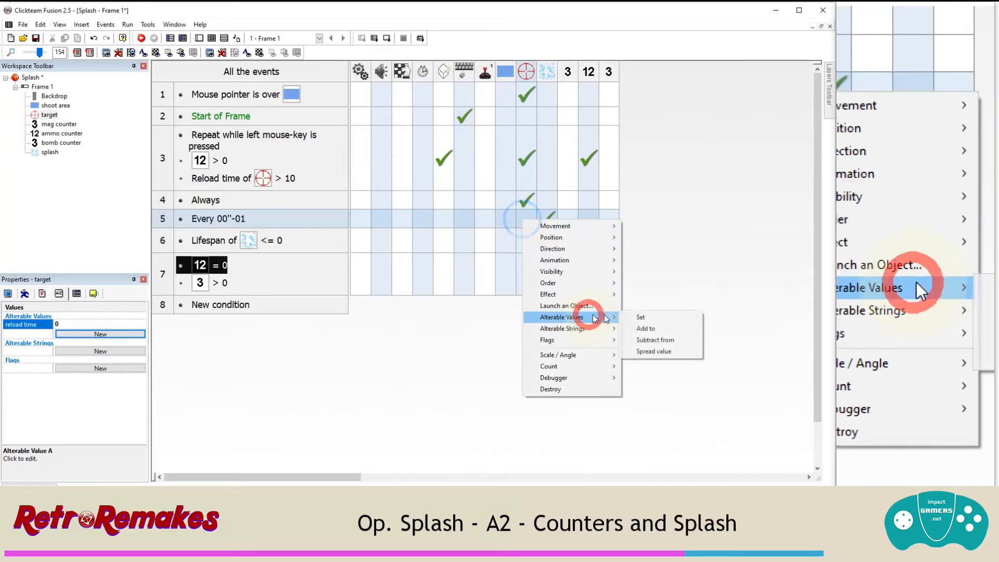
left_click(655, 329)
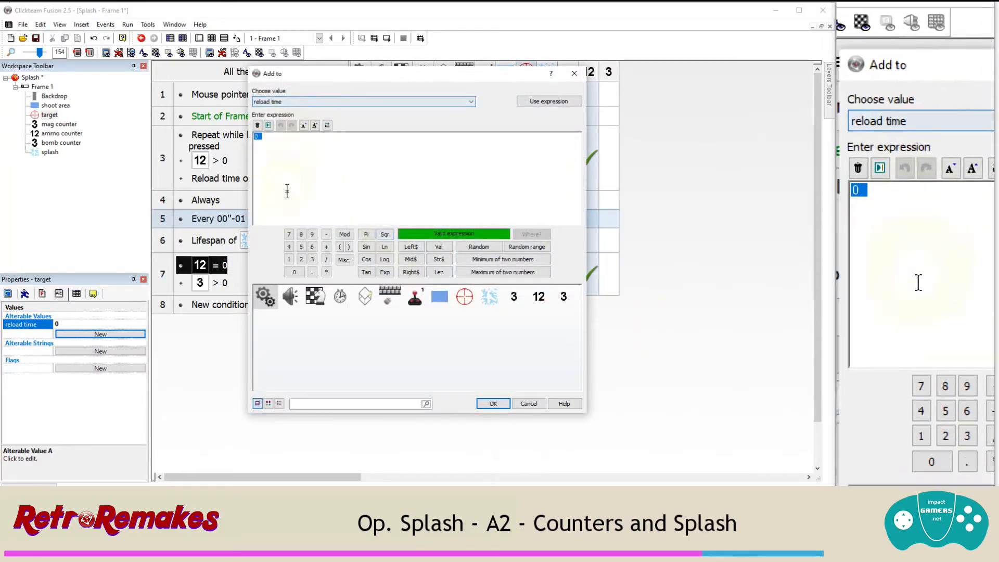
left_click(289, 259)
left_click(492, 403)
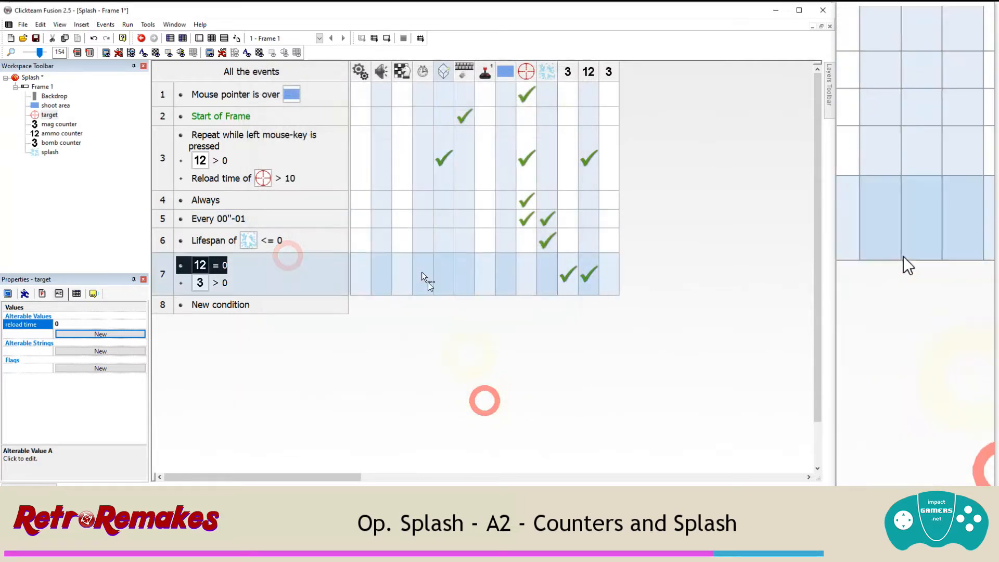
Step: Run the application, test the delay between shots by firing around the shoot area, then close the test window and save the project
left_click(128, 25)
left_click(143, 37)
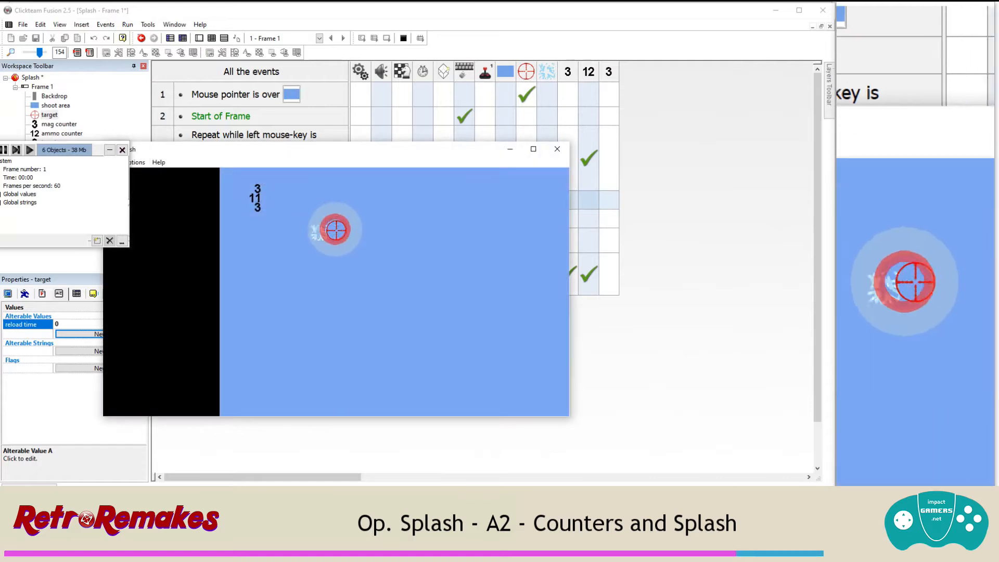
mouse_move(335, 229)
left_mouse_down()
mouse_move(418, 283)
mouse_move(418, 233)
mouse_move(317, 288)
mouse_move(338, 239)
mouse_move(464, 288)
mouse_move(471, 236)
mouse_move(348, 286)
mouse_move(276, 196)
mouse_move(339, 263)
mouse_move(520, 285)
mouse_move(419, 294)
mouse_move(359, 248)
mouse_move(442, 245)
mouse_move(350, 267)
mouse_move(416, 249)
left_mouse_up()
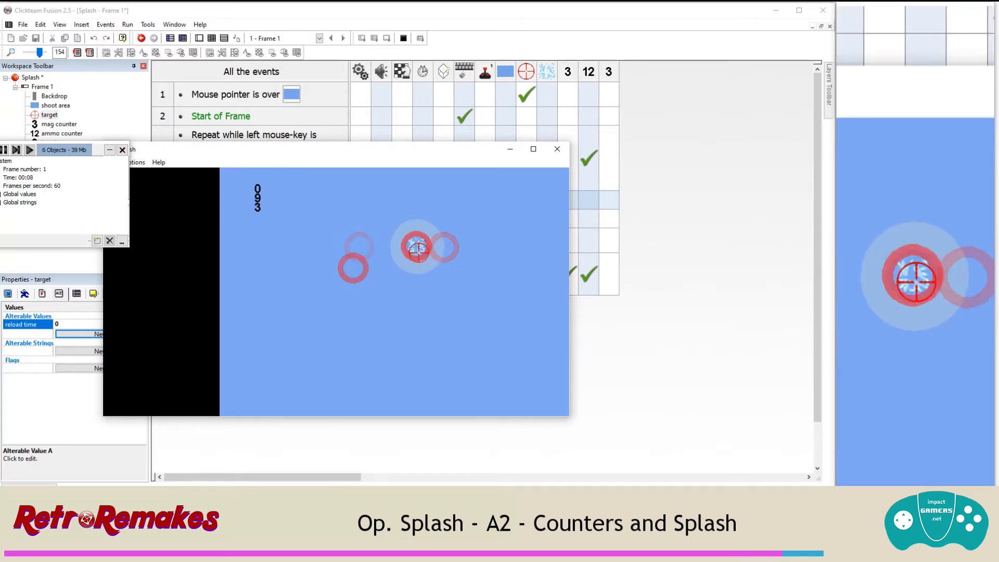
left_click(423, 286)
left_click(378, 281)
left_click(556, 146)
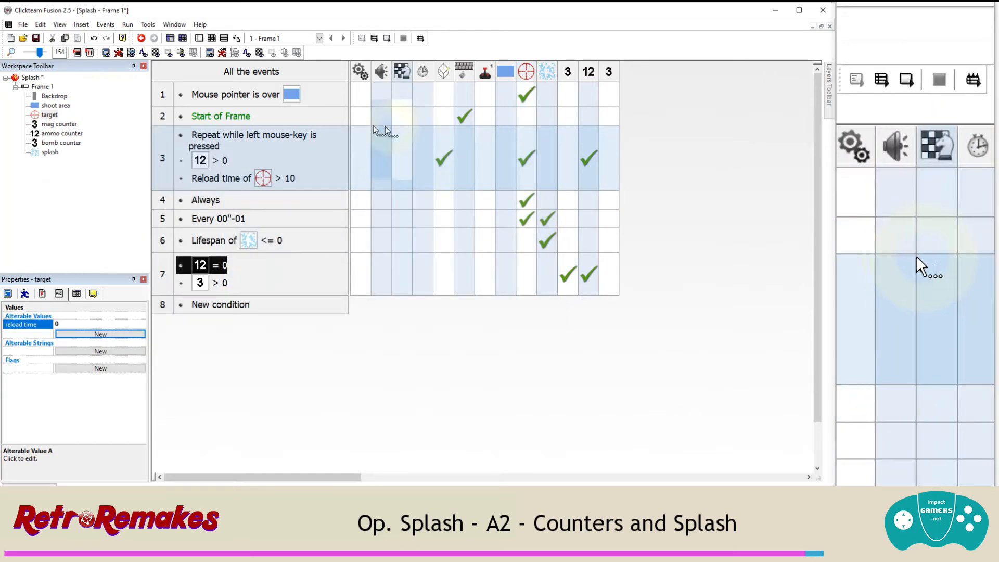
left_click(23, 24)
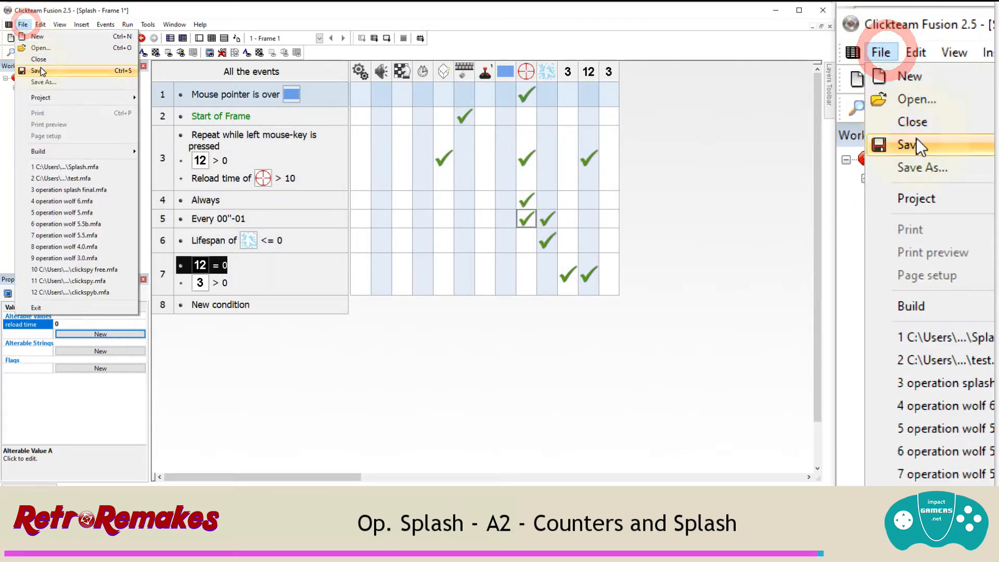
left_click(40, 72)
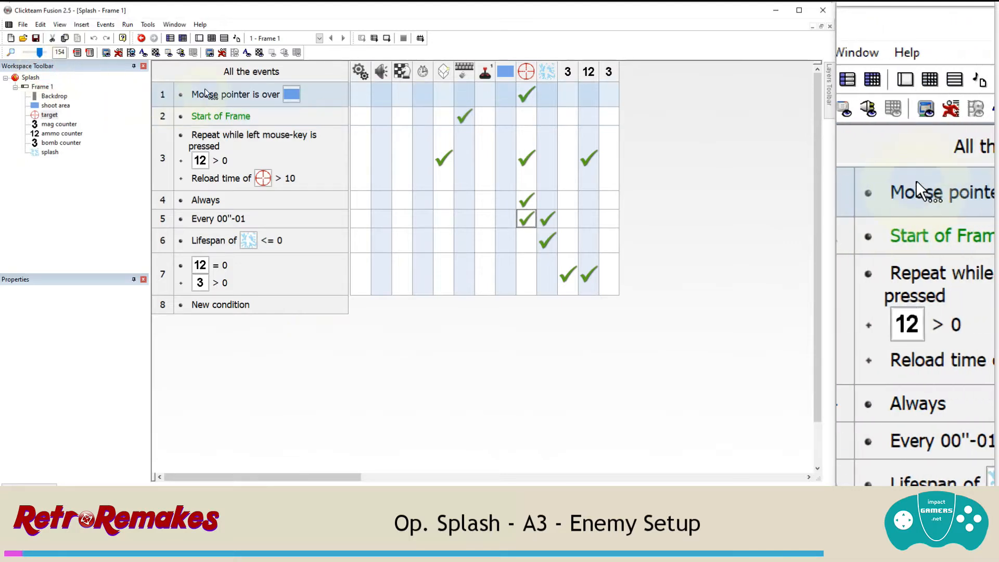
Step: Return to the frame layout and insert a new Active object in the shoot area, below and left of the crosshair
left_click(199, 39)
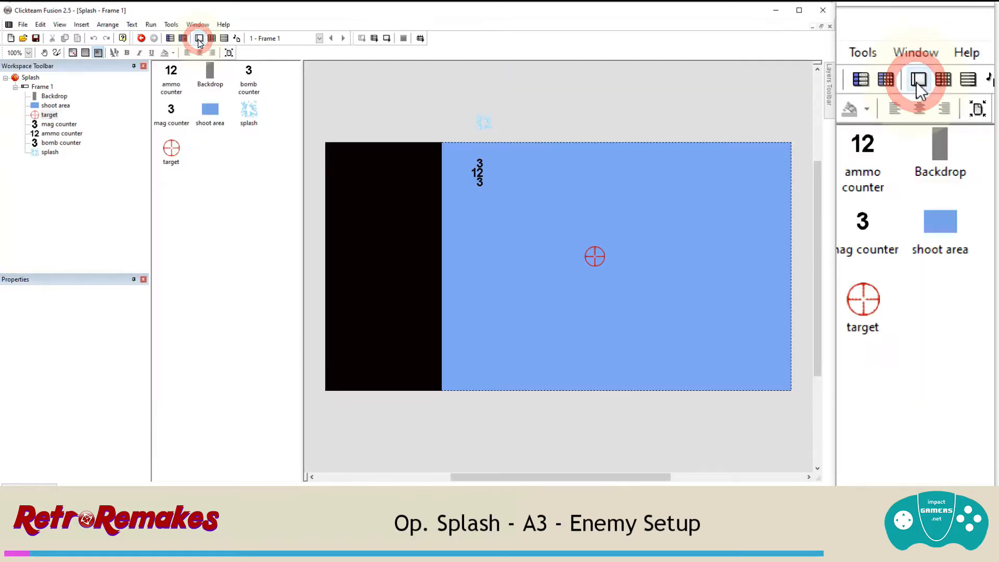
left_click(81, 25)
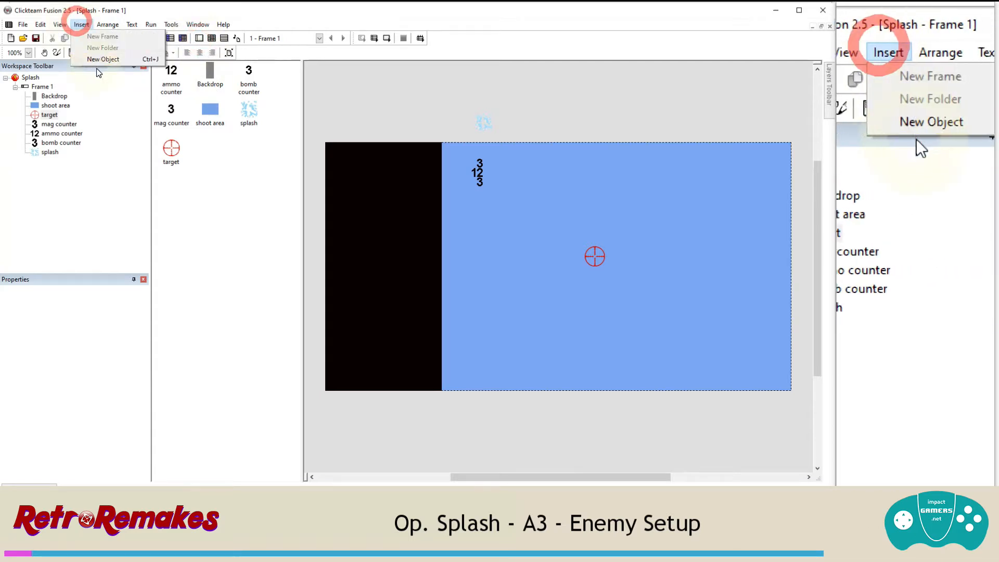
left_click(99, 55)
double_click(345, 167)
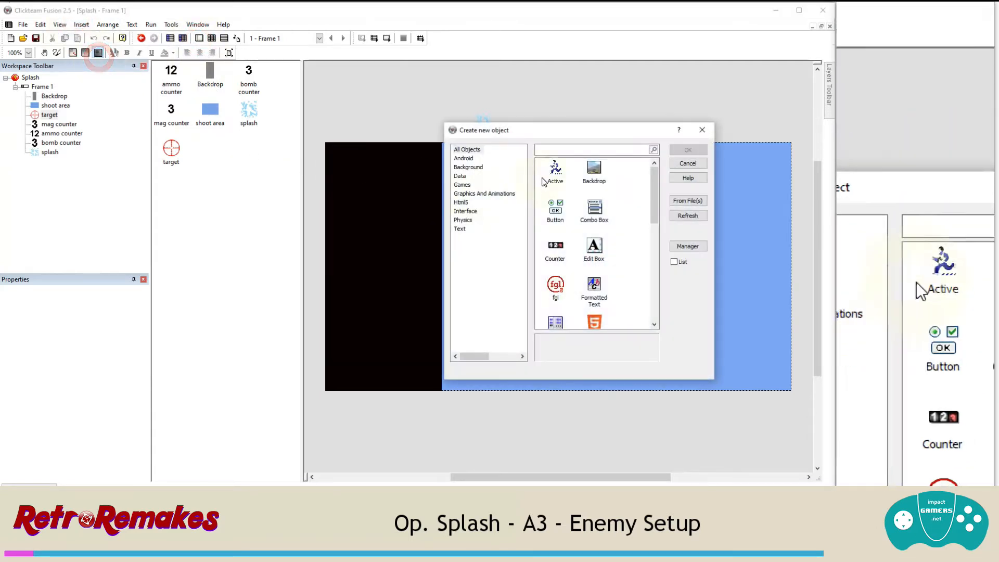
left_click(556, 168)
left_click(688, 149)
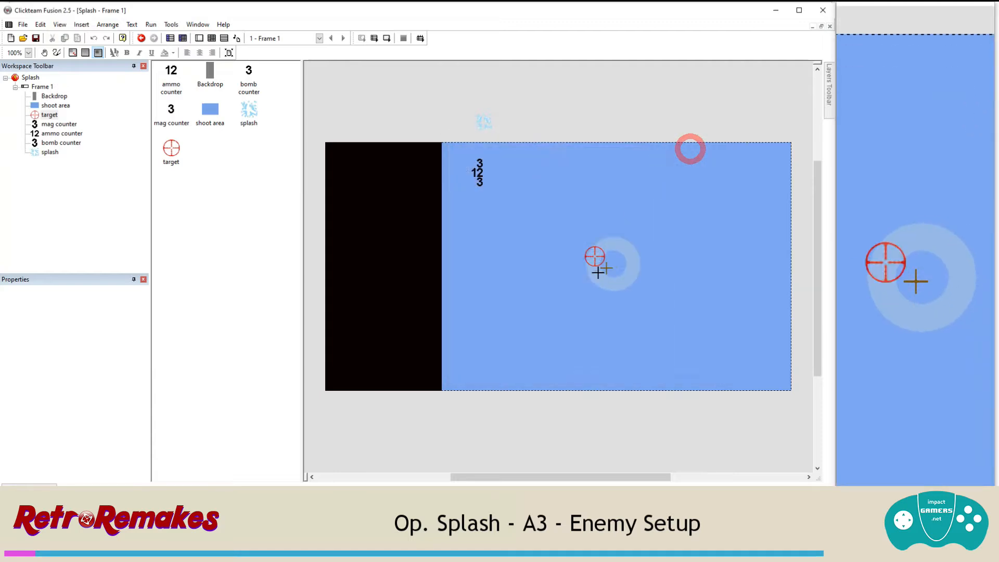
left_click(522, 313)
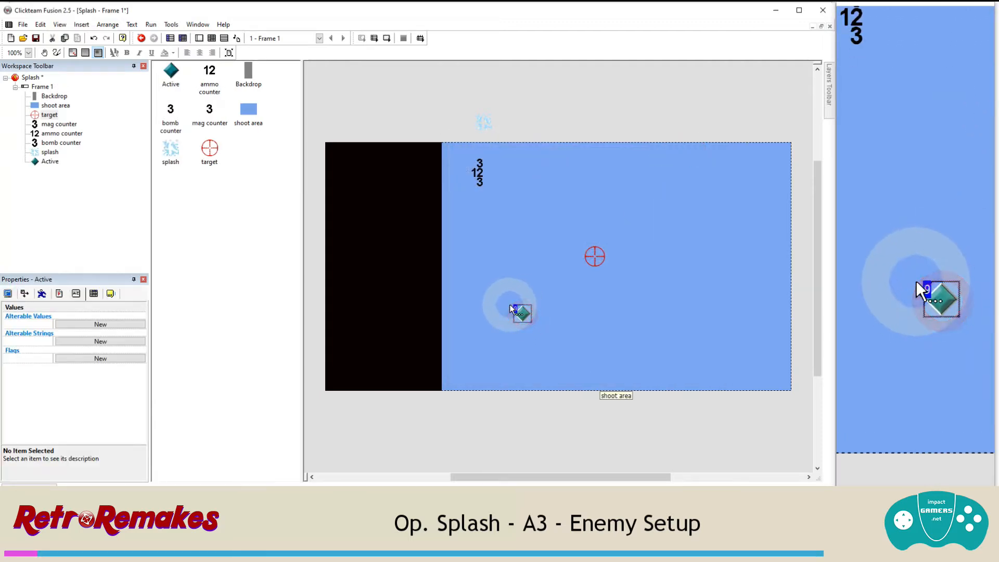
Step: Rename the new Active object as firefighter
left_click(110, 294)
left_click(87, 313)
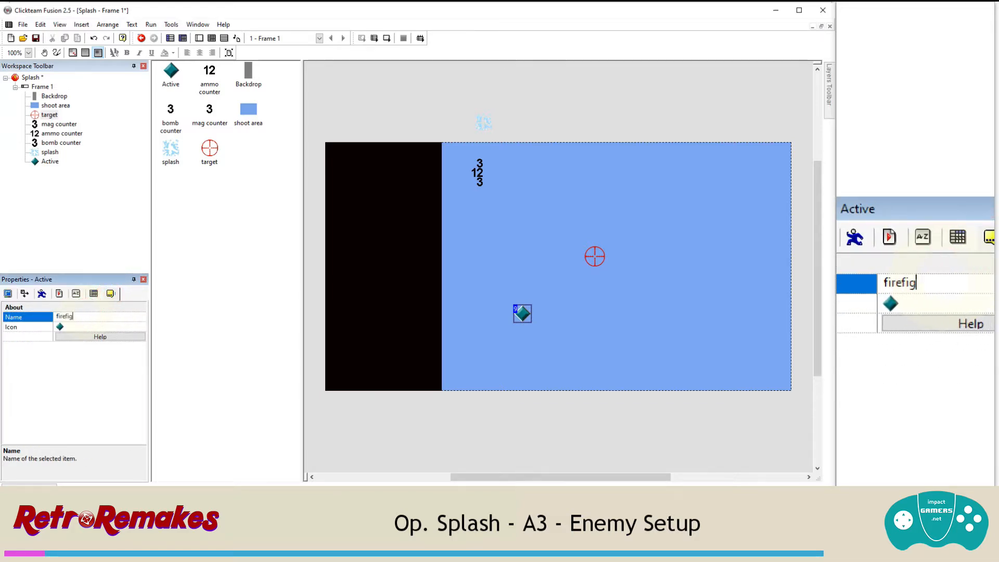
key("Return")
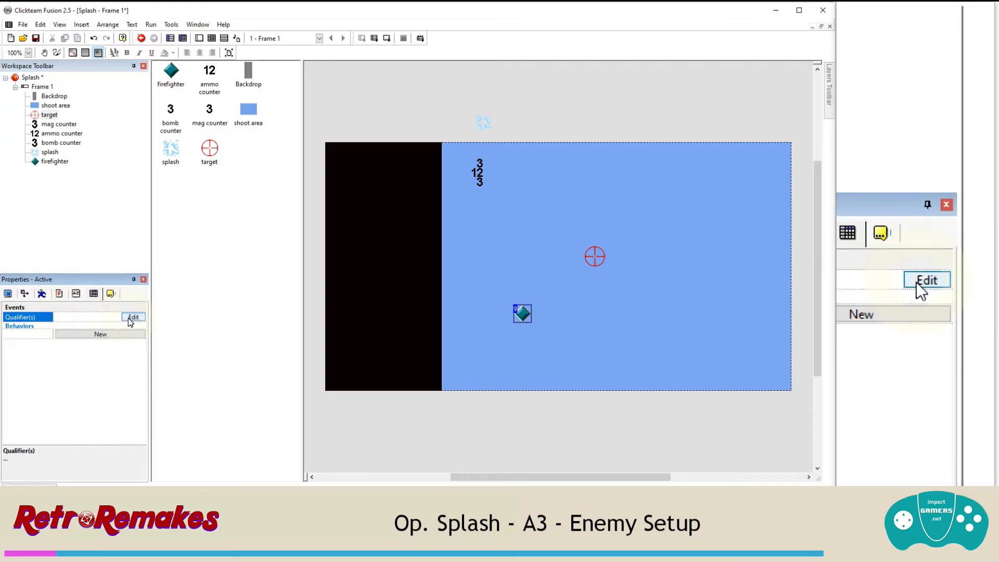
Step: Assign the Bad qualifier to the firefighter object
left_click(129, 321)
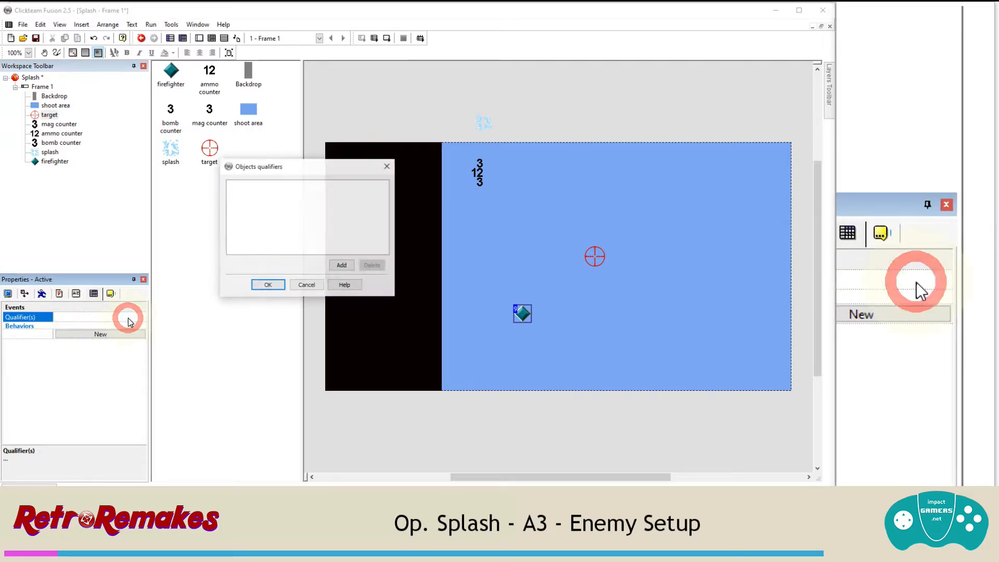
left_click(335, 264)
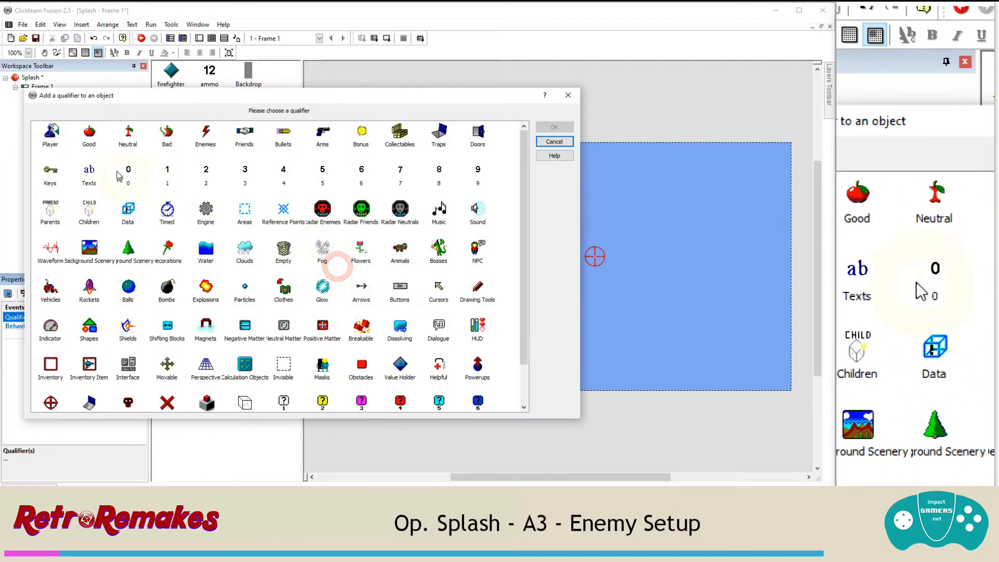
left_click(166, 149)
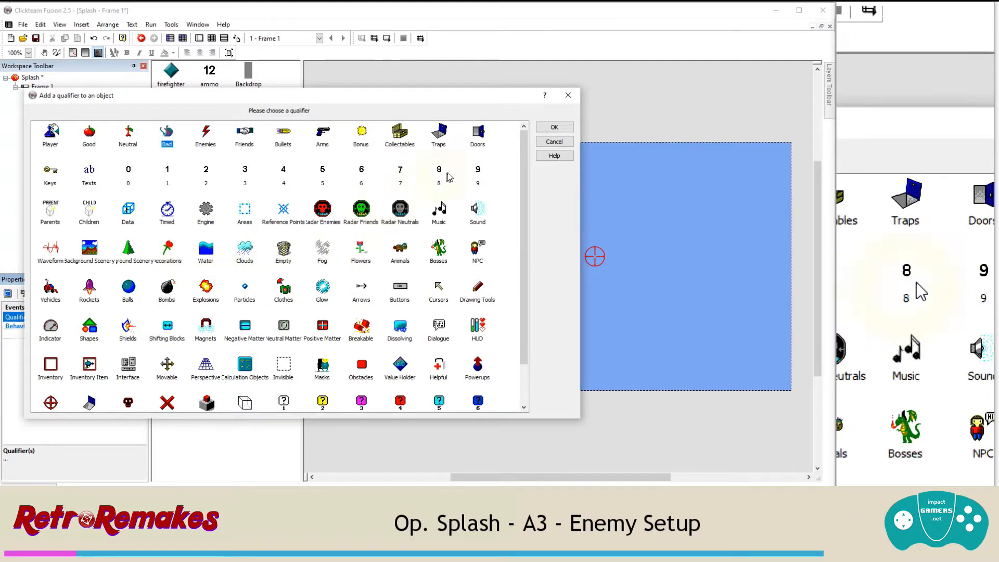
left_click(555, 128)
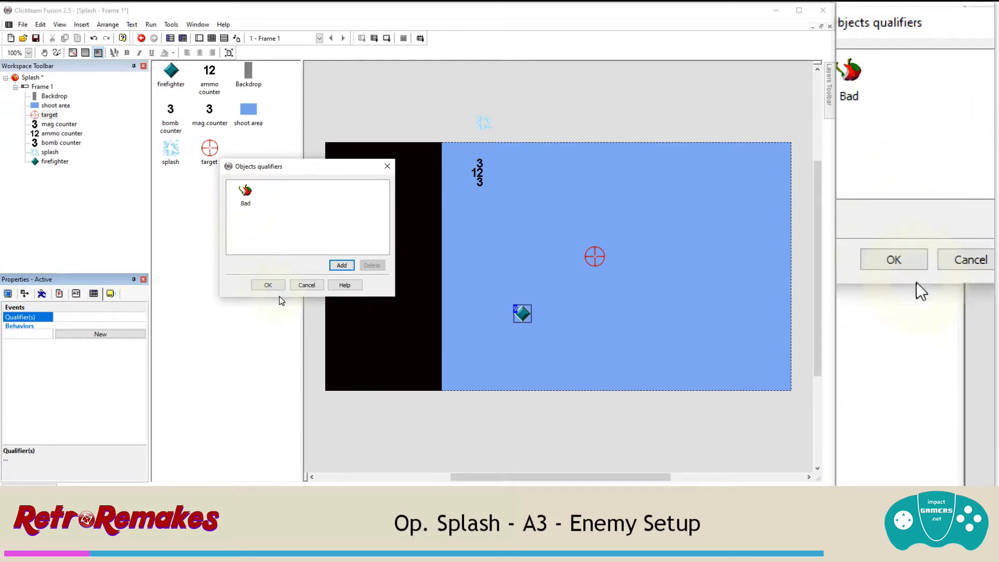
left_click(277, 287)
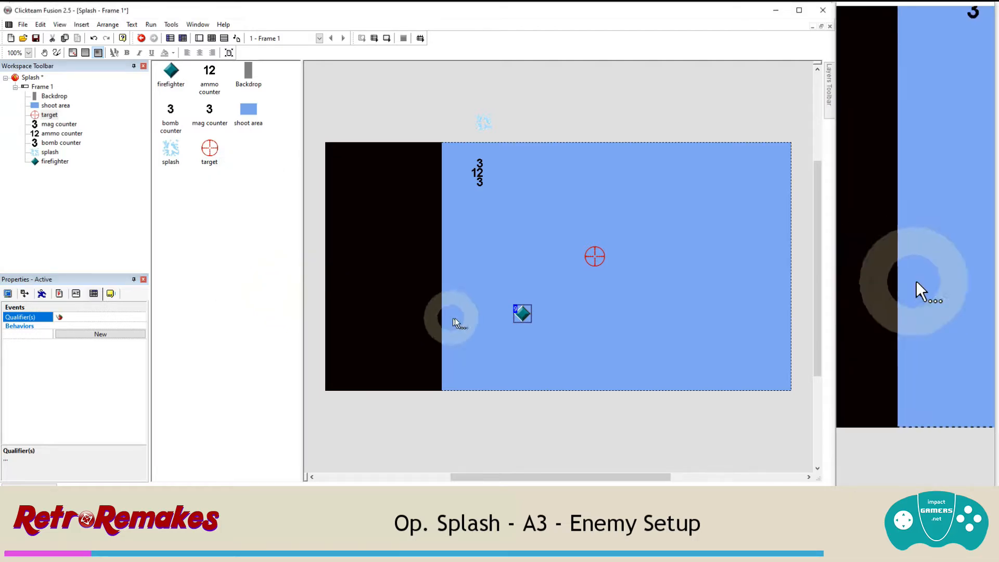
Step: Add six new alterable values, A to F, to the firefighter object
left_click(76, 295)
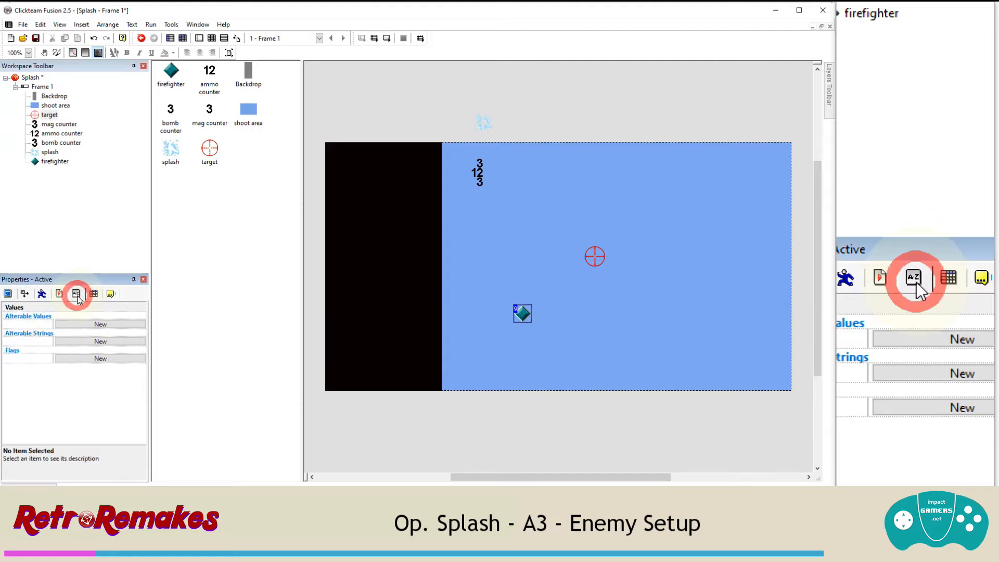
left_click(80, 325)
left_click(82, 335)
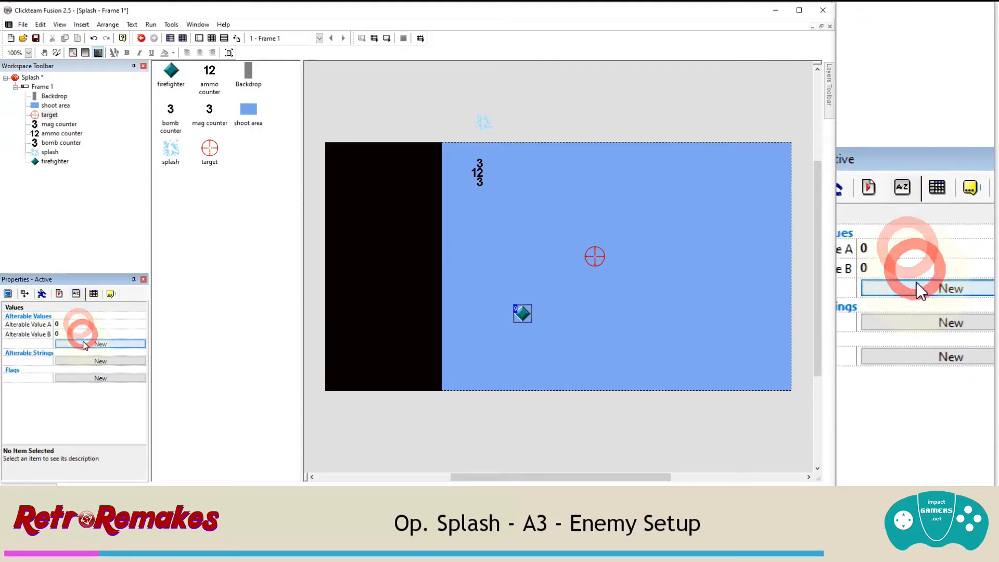
left_click(83, 345)
left_click(83, 355)
left_click(85, 363)
left_click(85, 373)
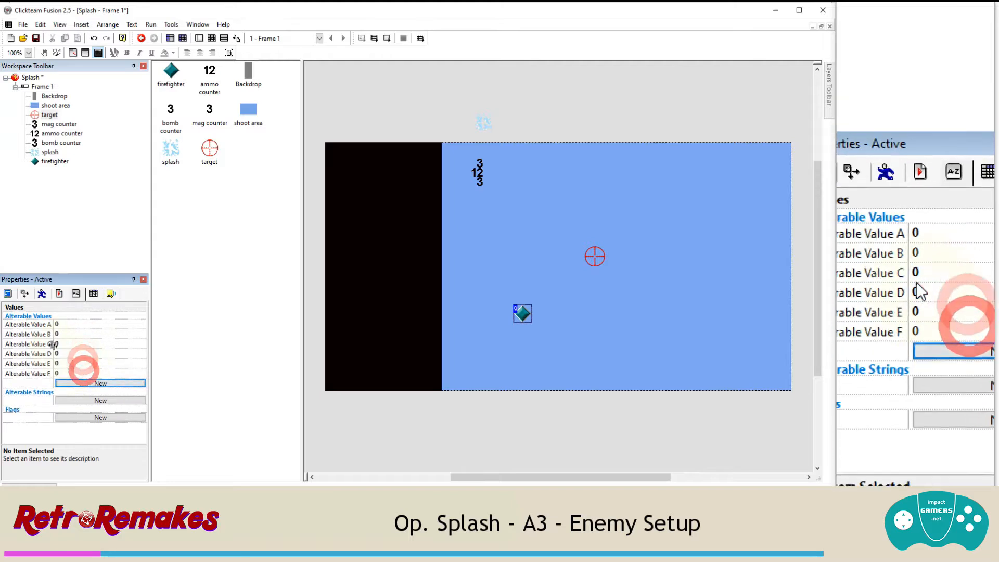
Step: Rename the firefighter's Alterable Value A as health and set it to 2
left_click(36, 325)
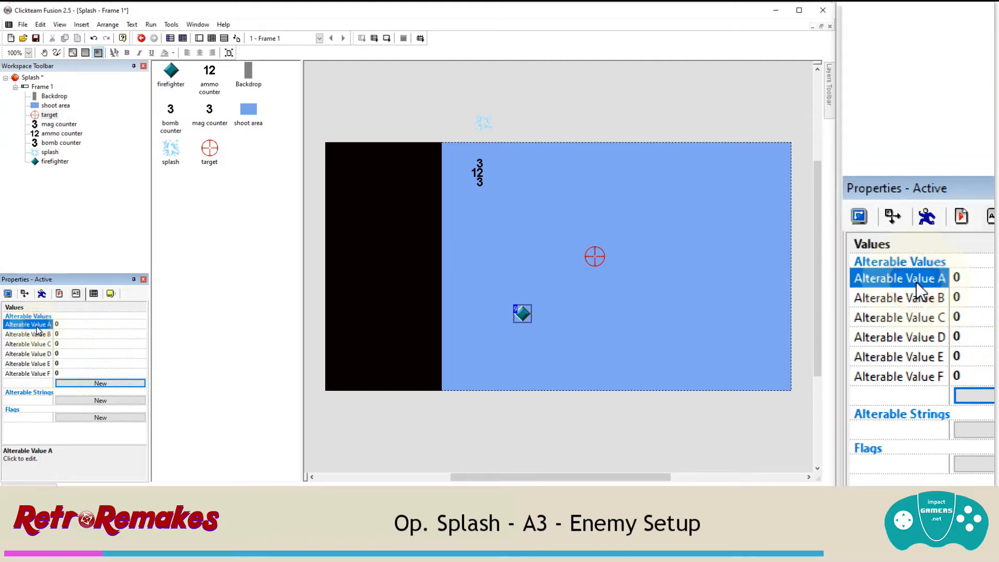
left_click(37, 326)
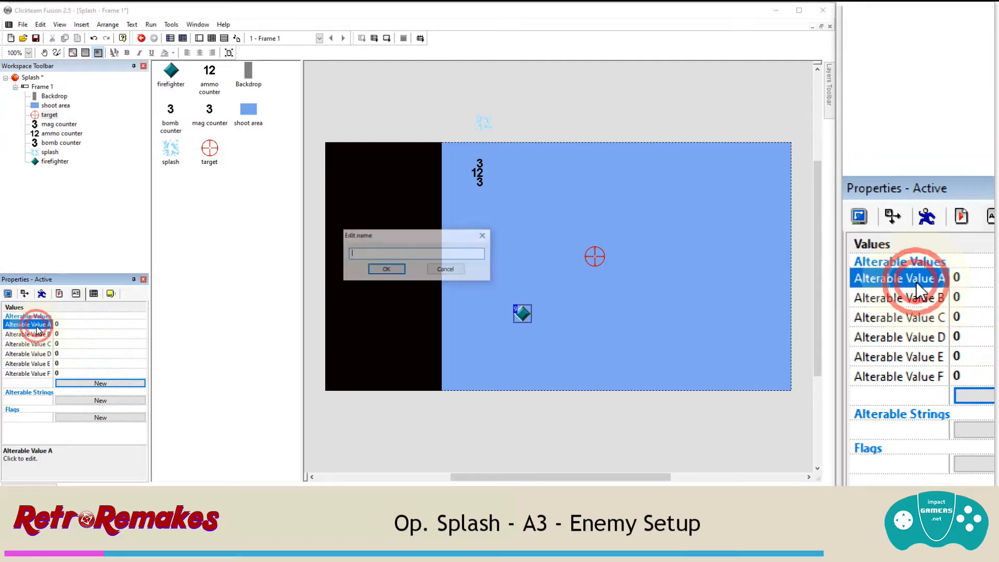
type("health")
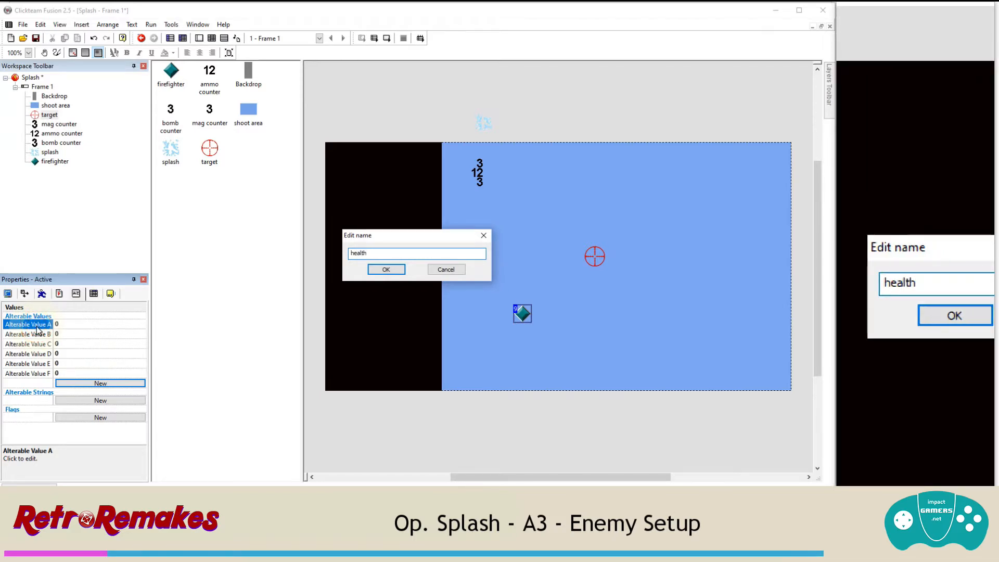
key("Return")
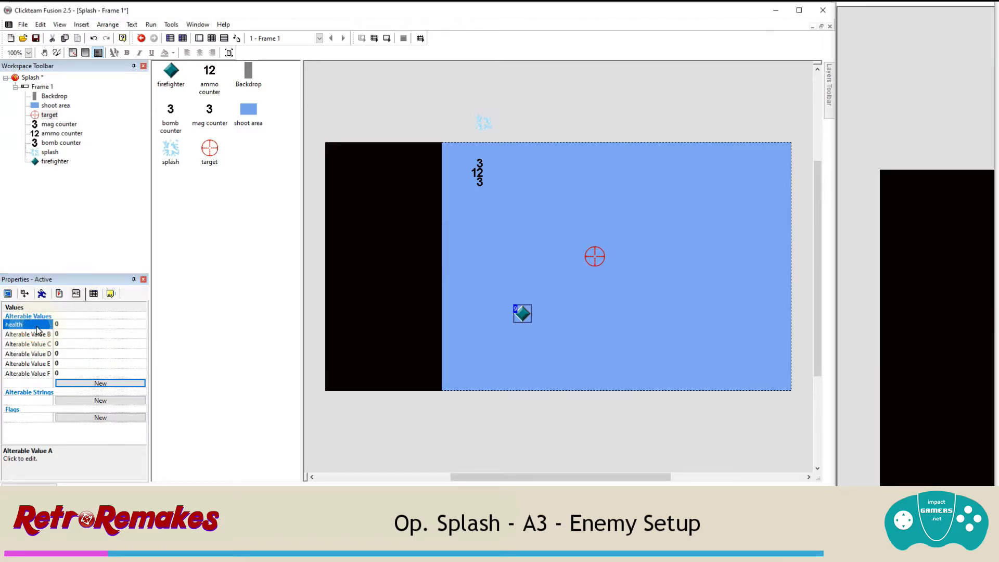
left_click(67, 324)
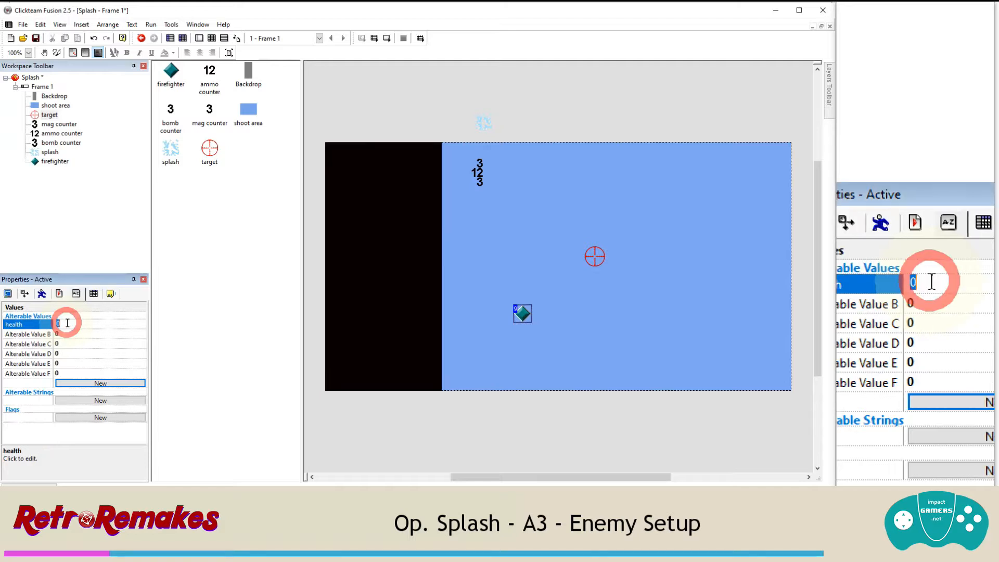
type("2")
key("Return")
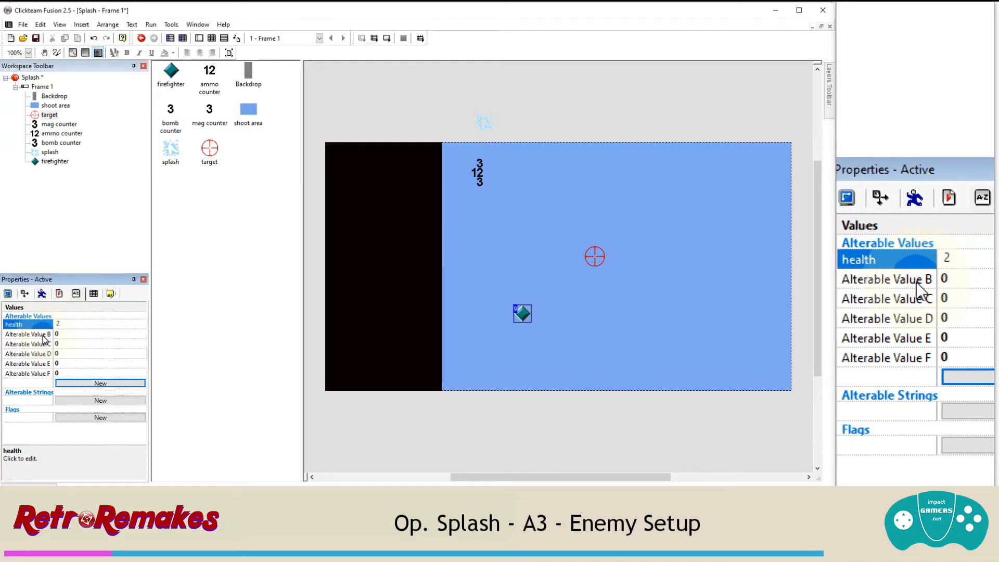
Step: Rename the firefighter's Alterable Value B as attack time and set it to 50
left_click(43, 336)
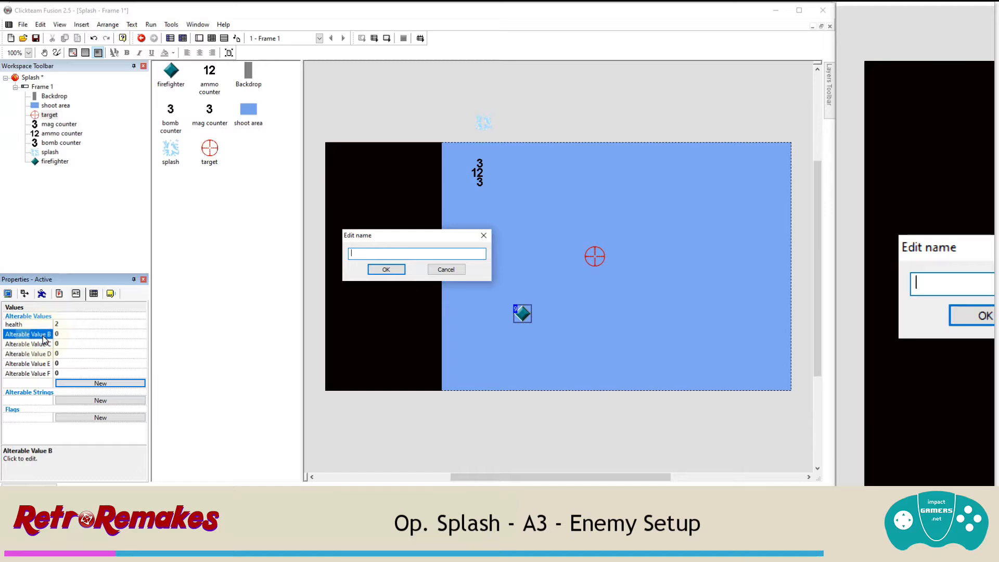
type("a")
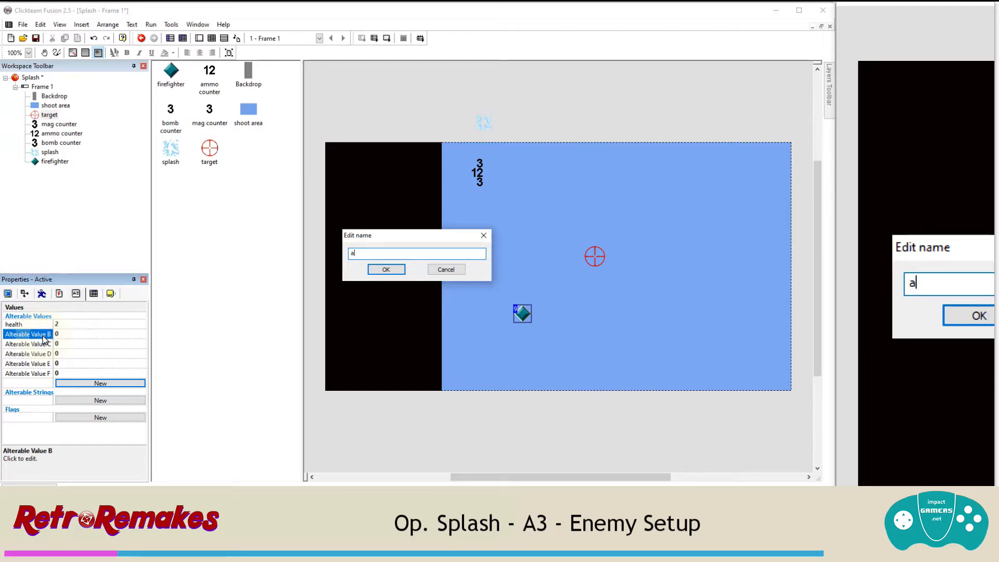
type("ttack time")
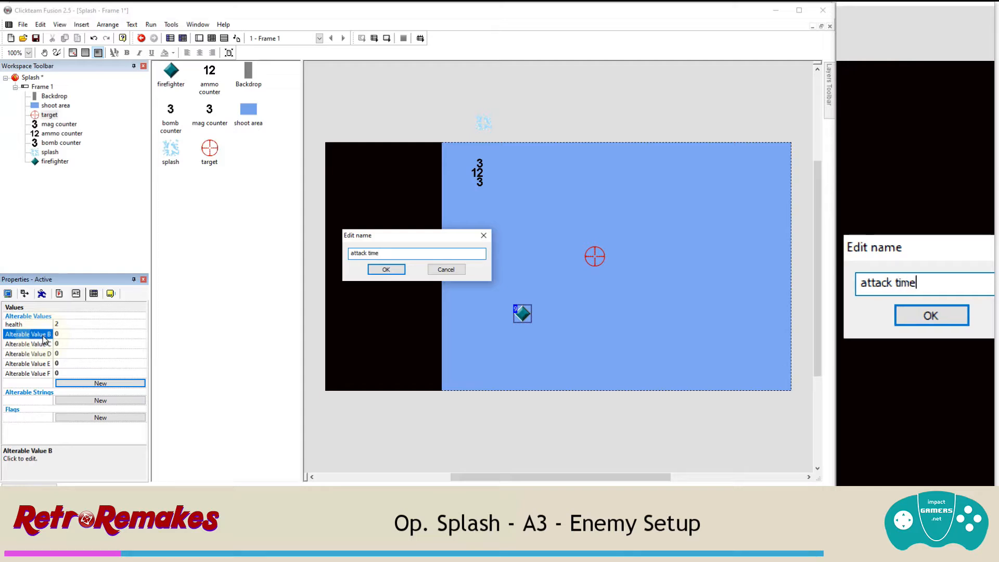
key("Return")
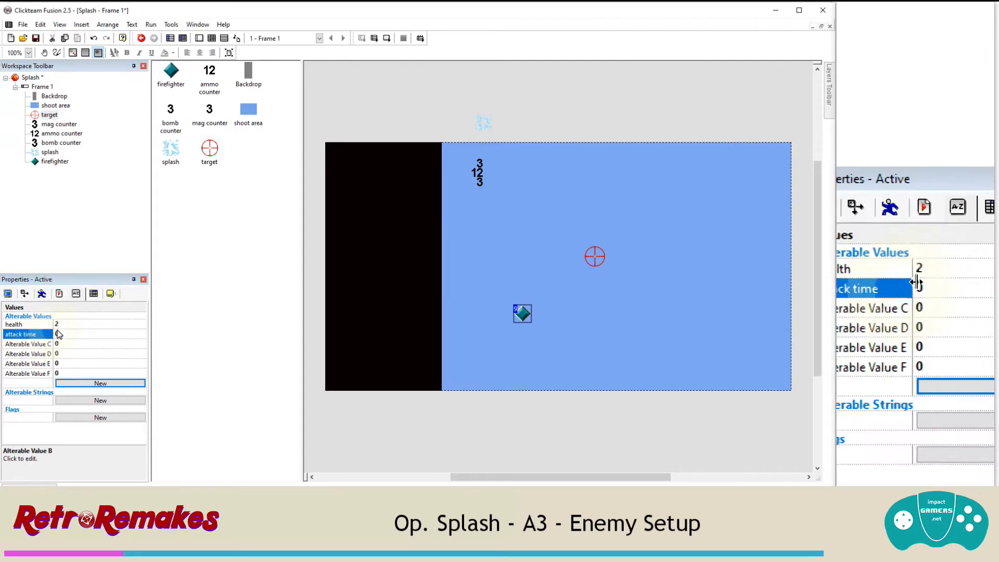
left_click(61, 333)
type("50")
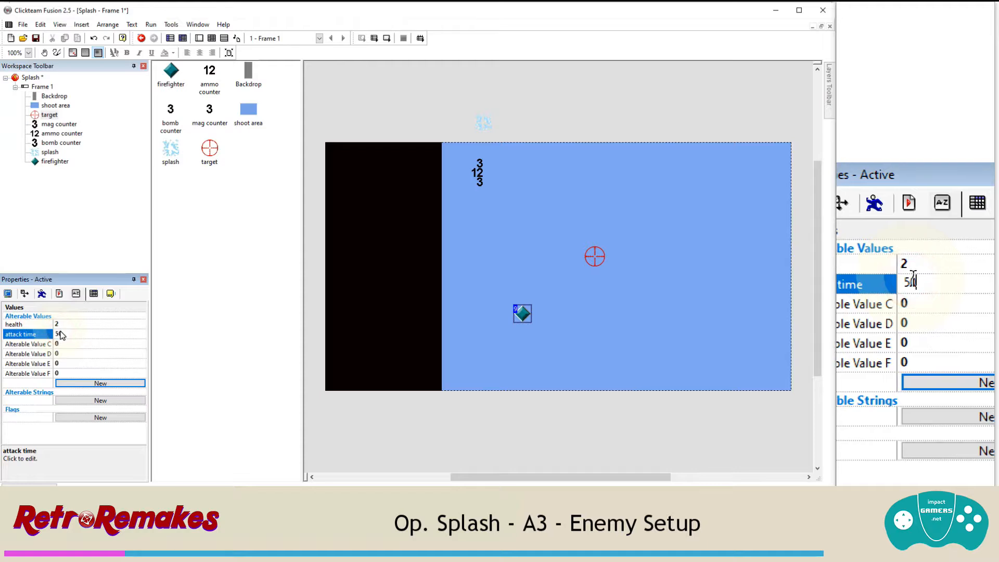
Step: Rename the firefighter's Alterable Value C as attack power and set it to 1
left_click(43, 345)
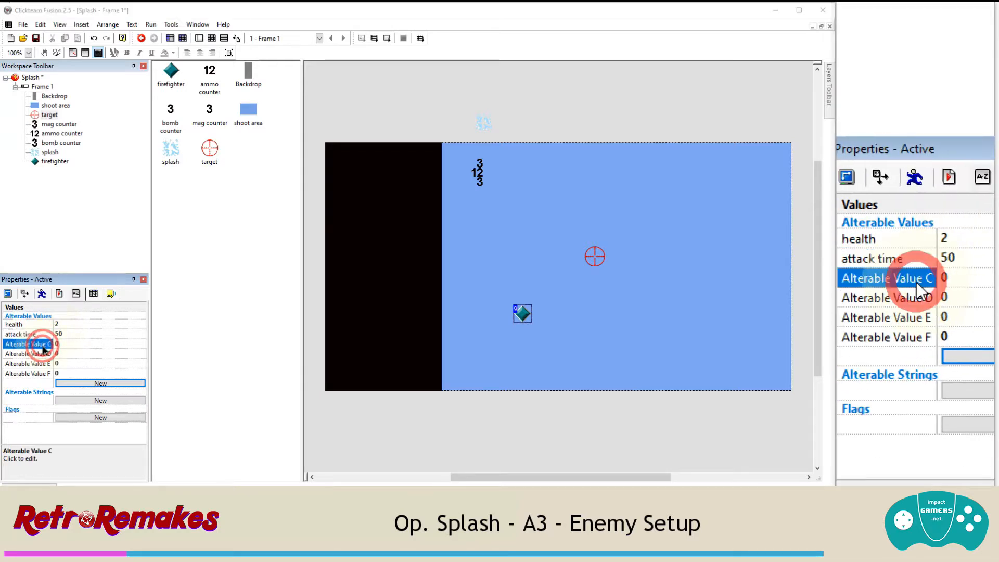
type("attack")
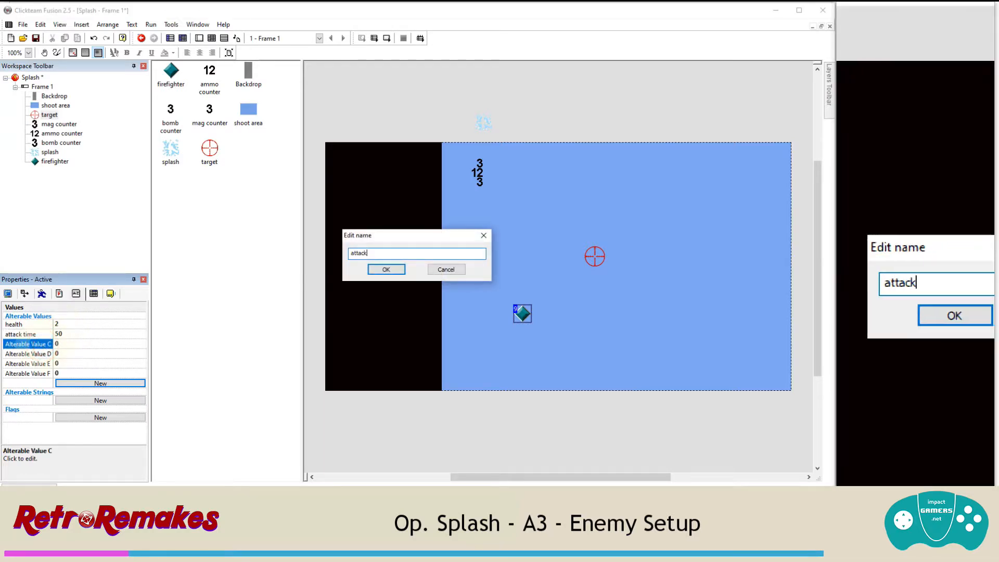
type(" power")
key("Return")
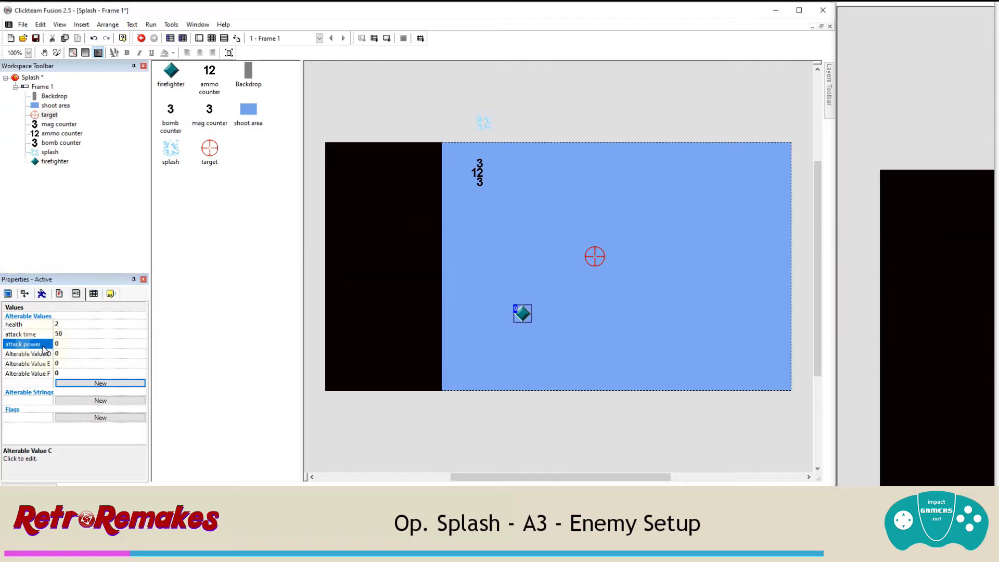
left_click(59, 343)
type("1")
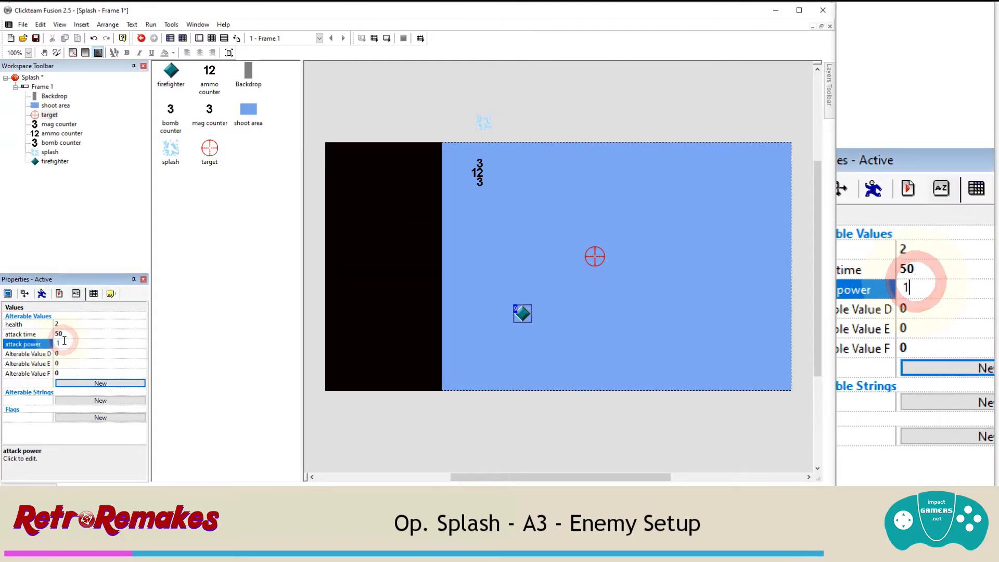
Step: Rename the firefighter's Alterable Value D as attack calc
left_click(40, 355)
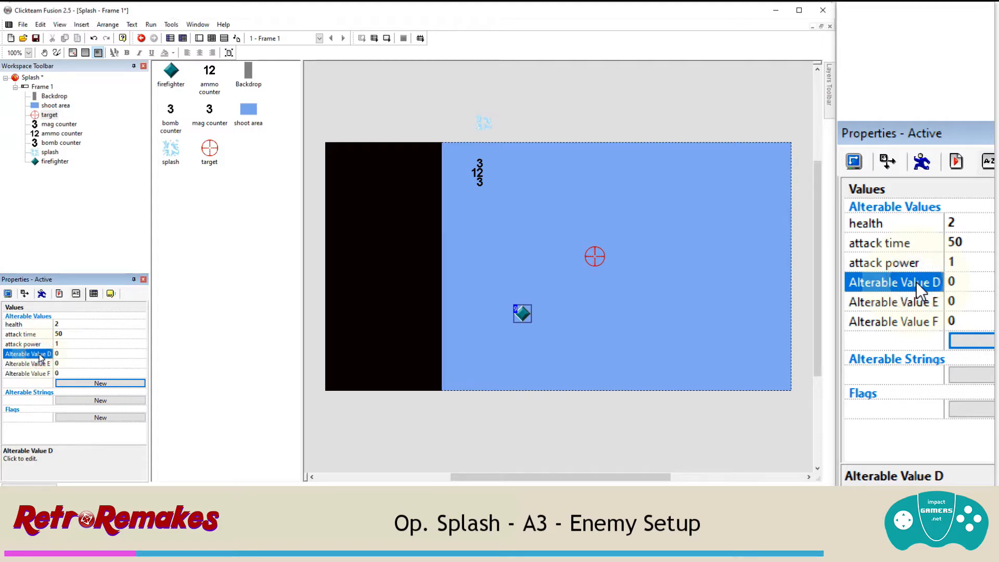
left_click(39, 357)
type("attac")
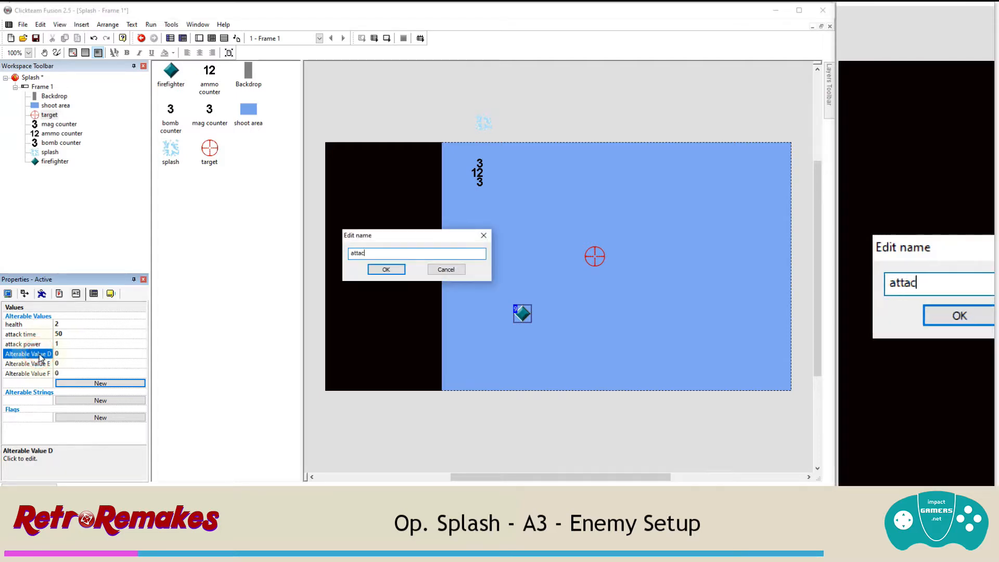
type("k calc")
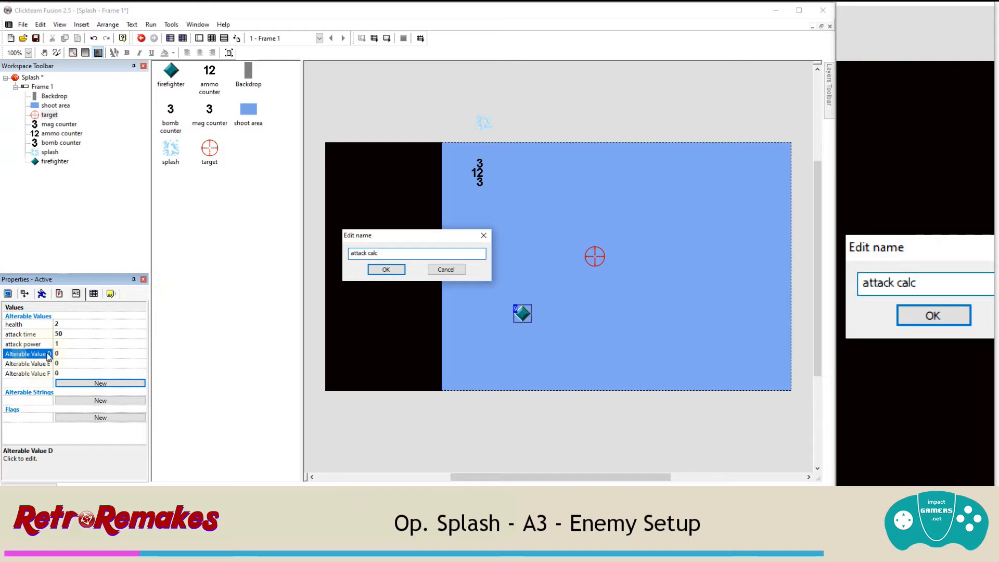
left_click(373, 270)
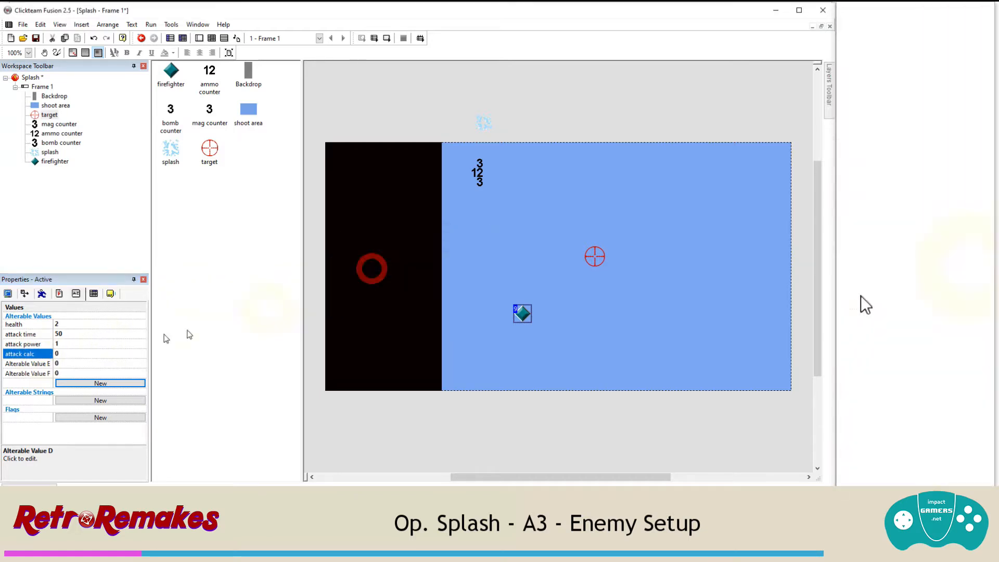
Step: Rename the firefighter's Alterable Value E as points and set it to 100
double_click(25, 365)
type("points")
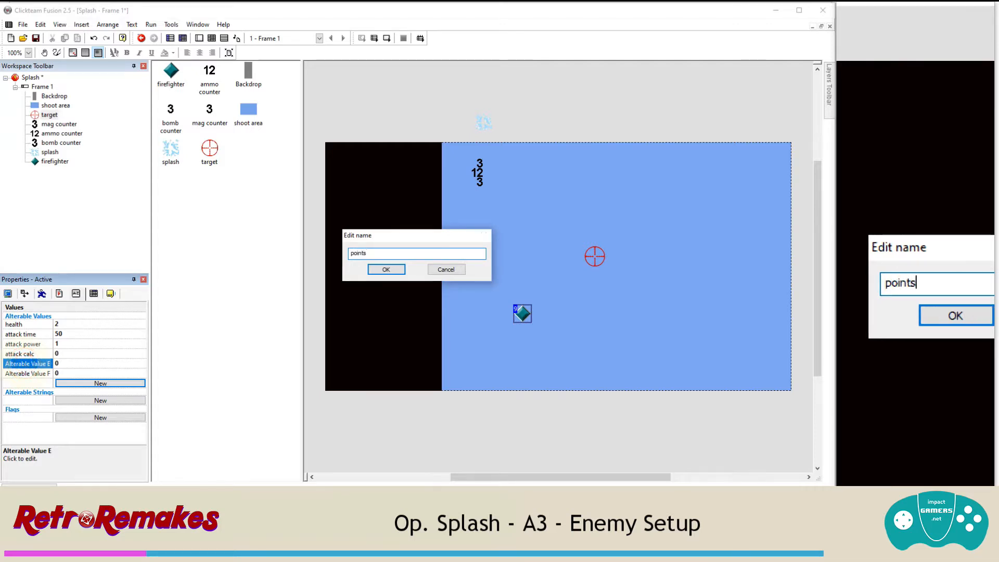
key("Return")
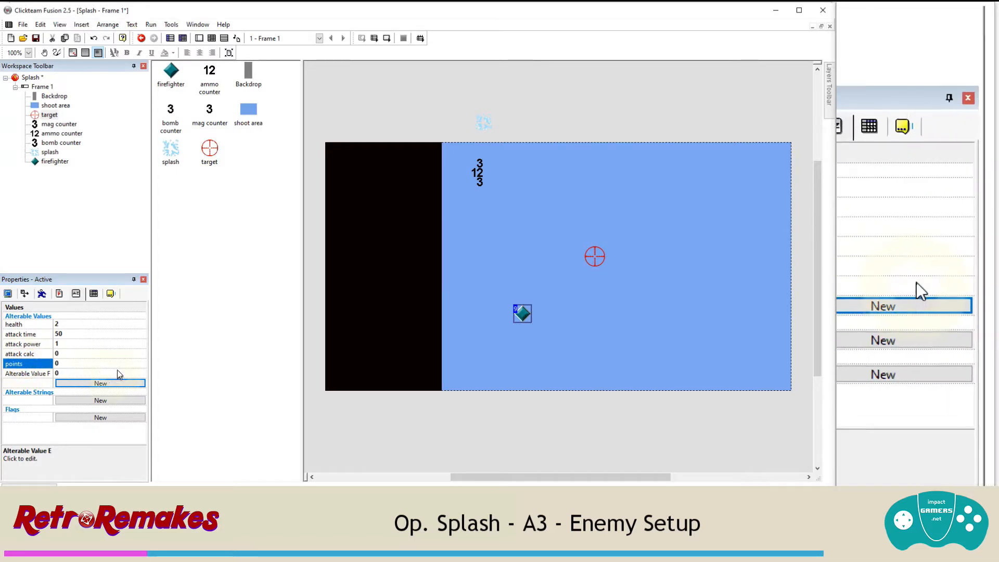
left_click(115, 363)
type("100")
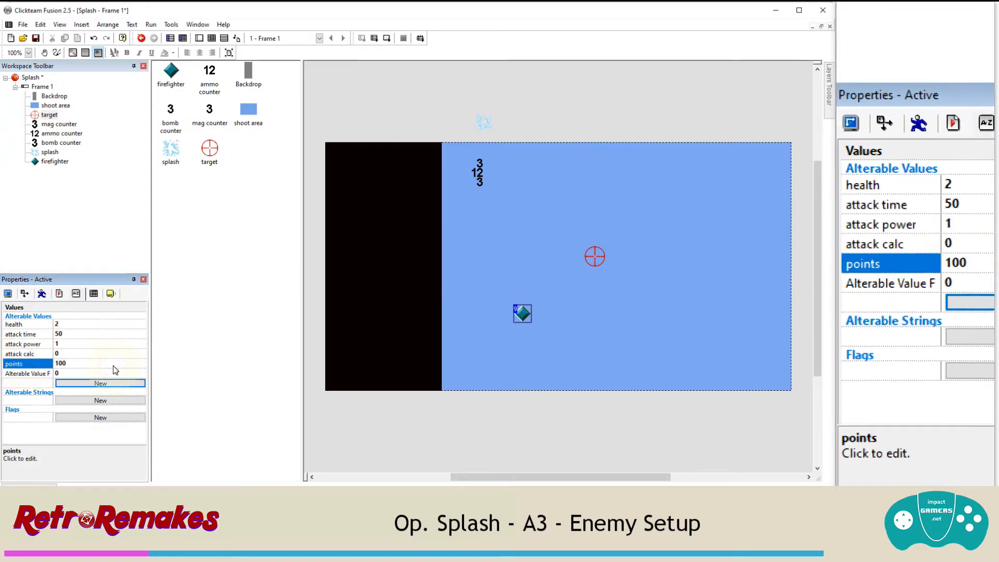
Step: Rename the firefighter's Alterable Value F as random sound
left_click(35, 373)
left_click(36, 375)
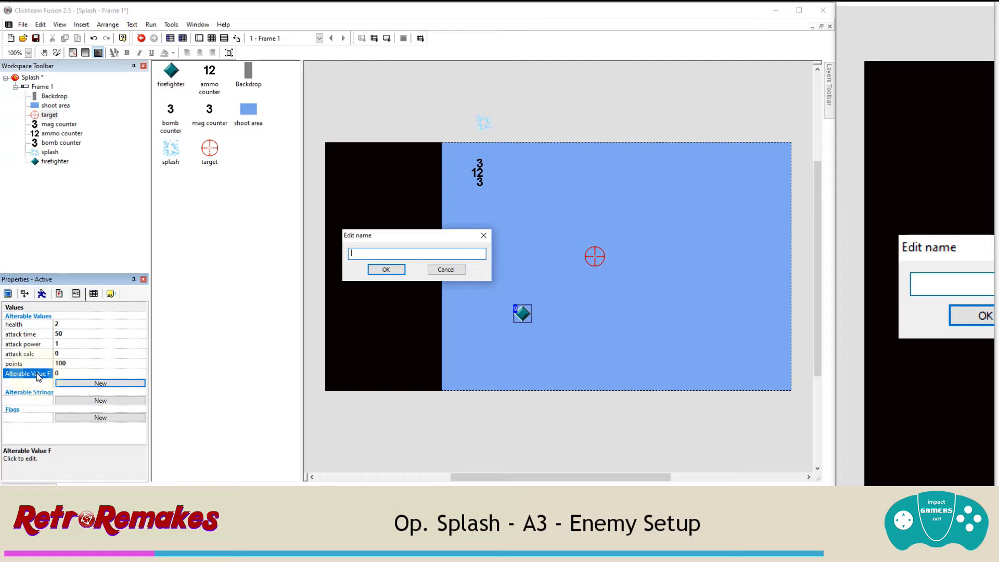
type("rnadom")
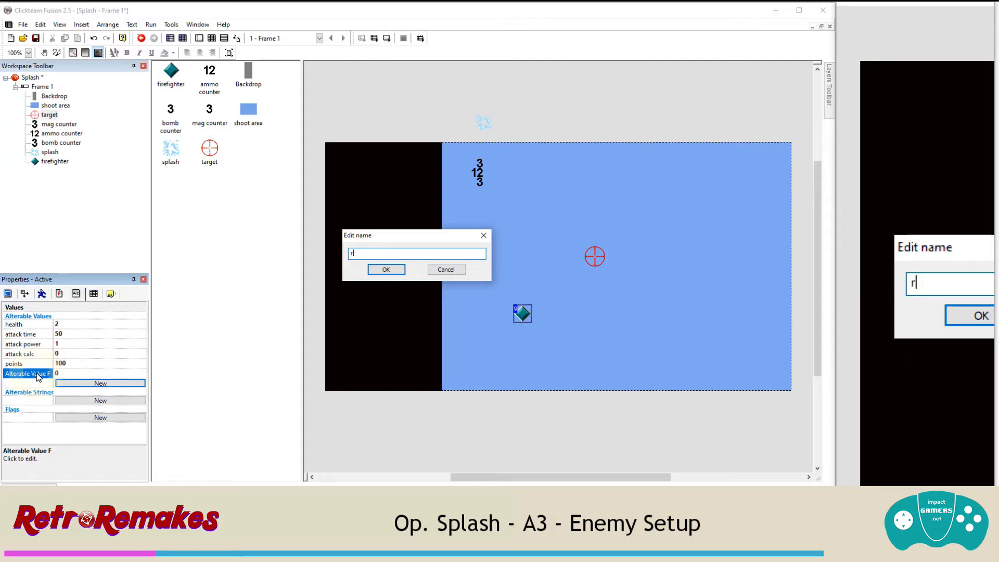
key("BackSpace")
key("BackSpace")
key("BackSpace")
key("BackSpace")
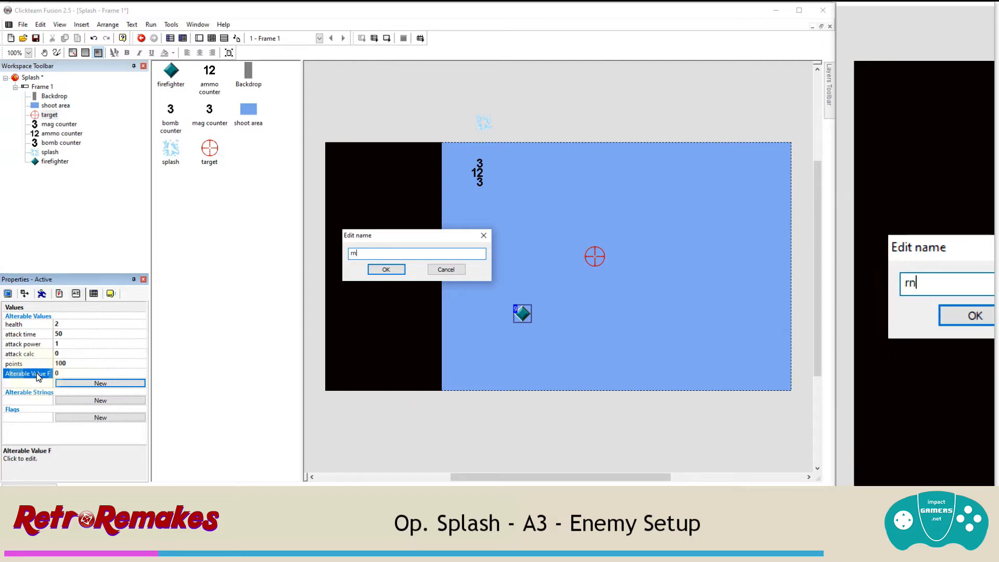
type("andom sound")
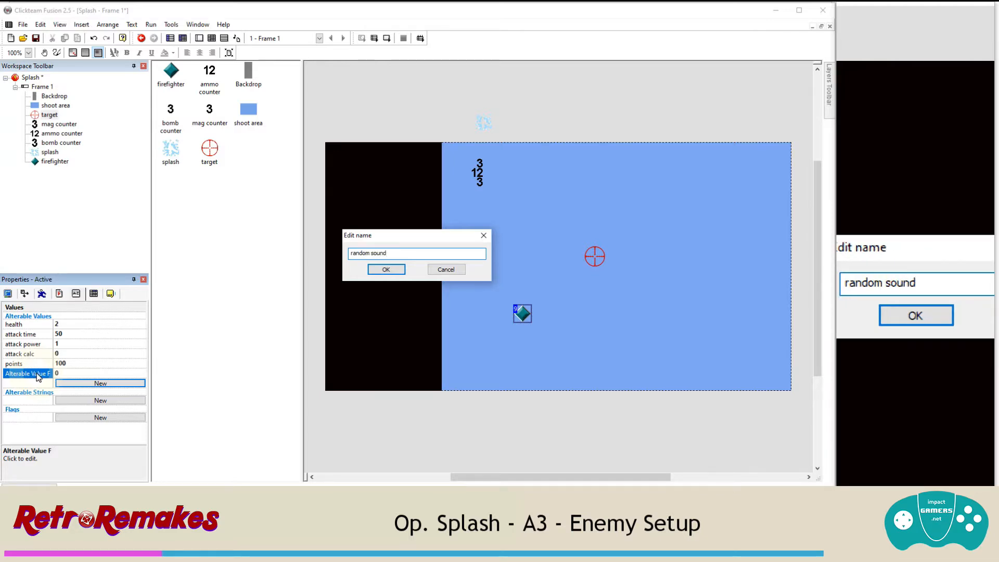
key("Return")
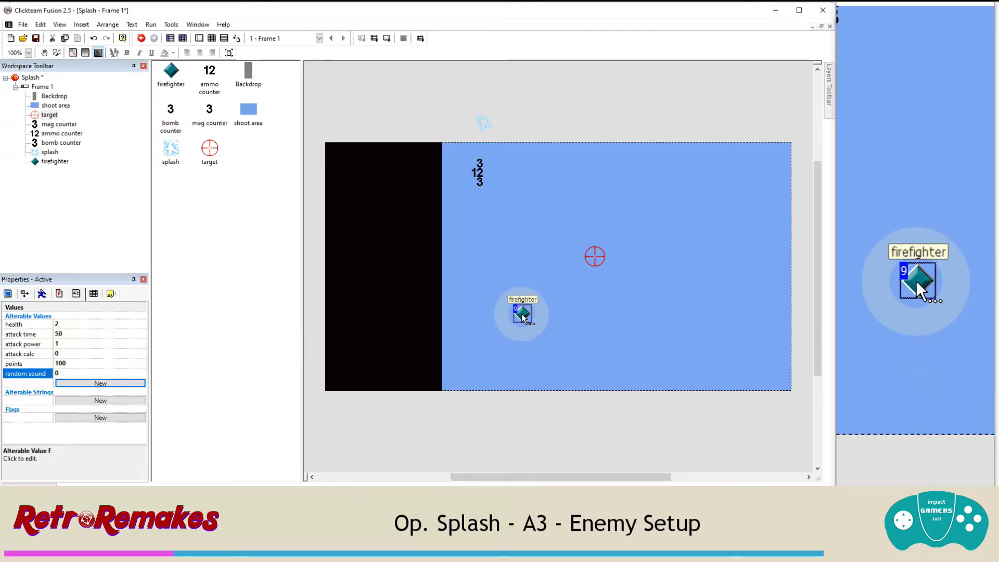
Step: Replace the firefighter's Stopped animation image with enemy A-stopped.png from the Operation Splash Assets folder, keeping the default import options
right_click(521, 313)
left_click(526, 320)
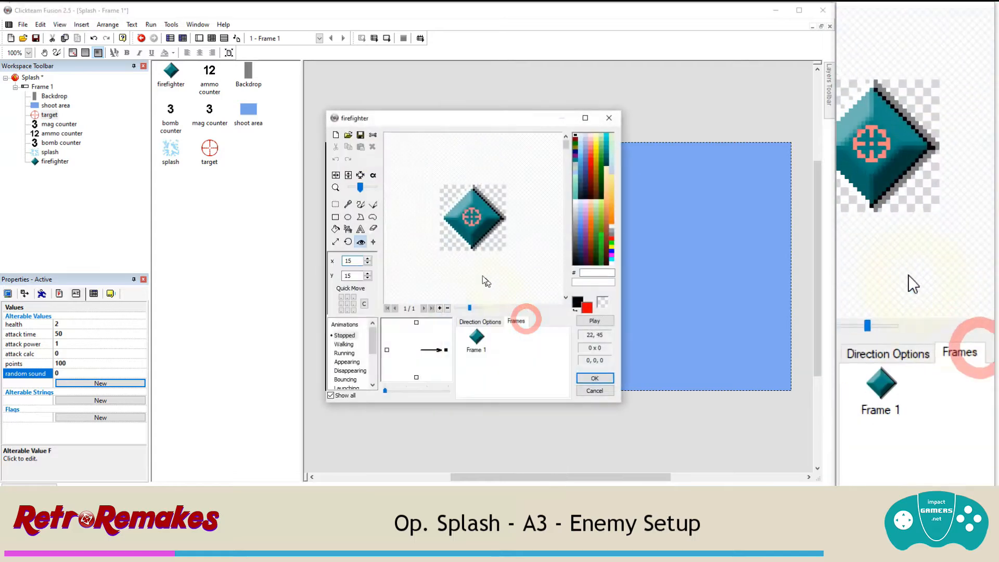
left_click(349, 135)
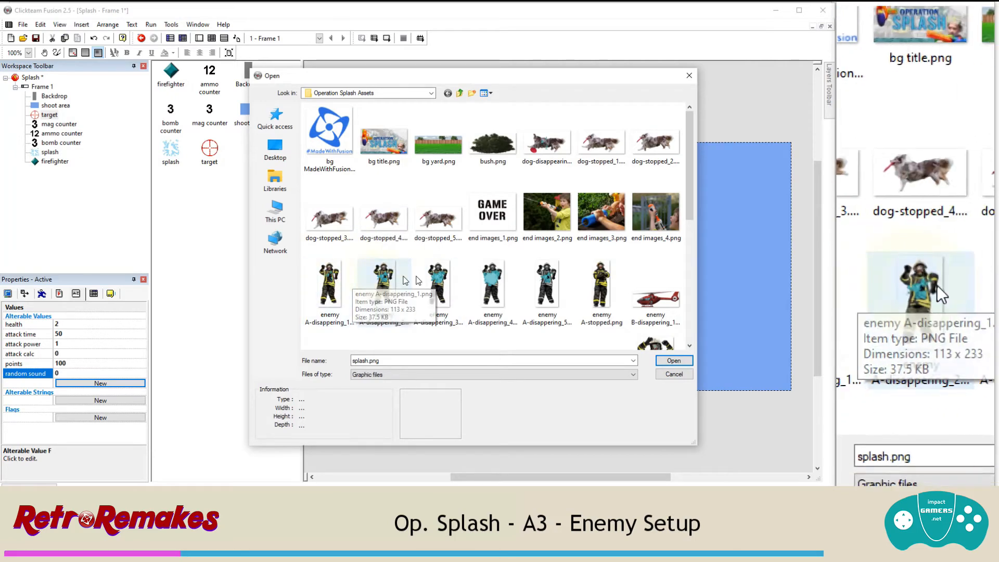
scroll(483, 238, "down", 2)
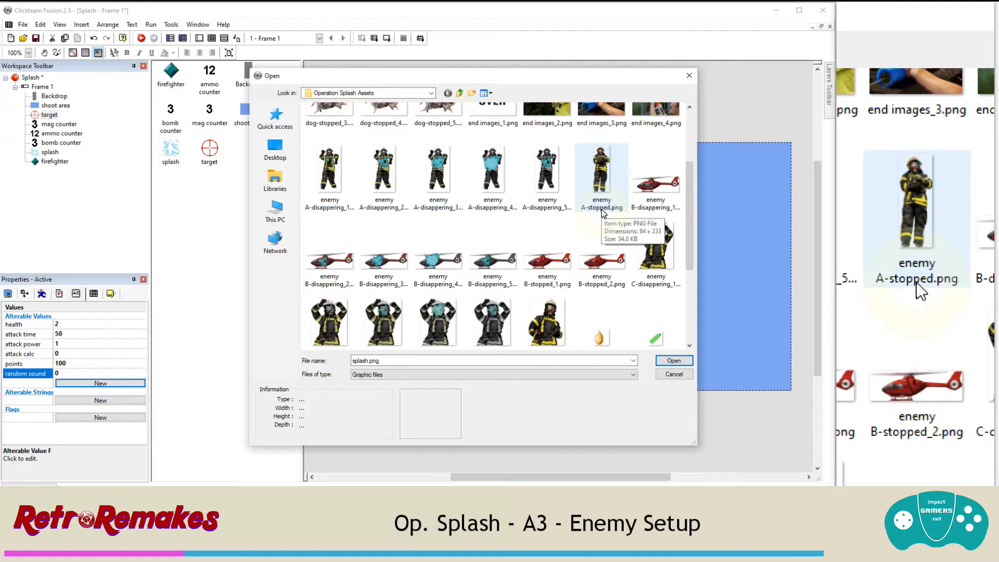
left_click(602, 211)
double_click(602, 211)
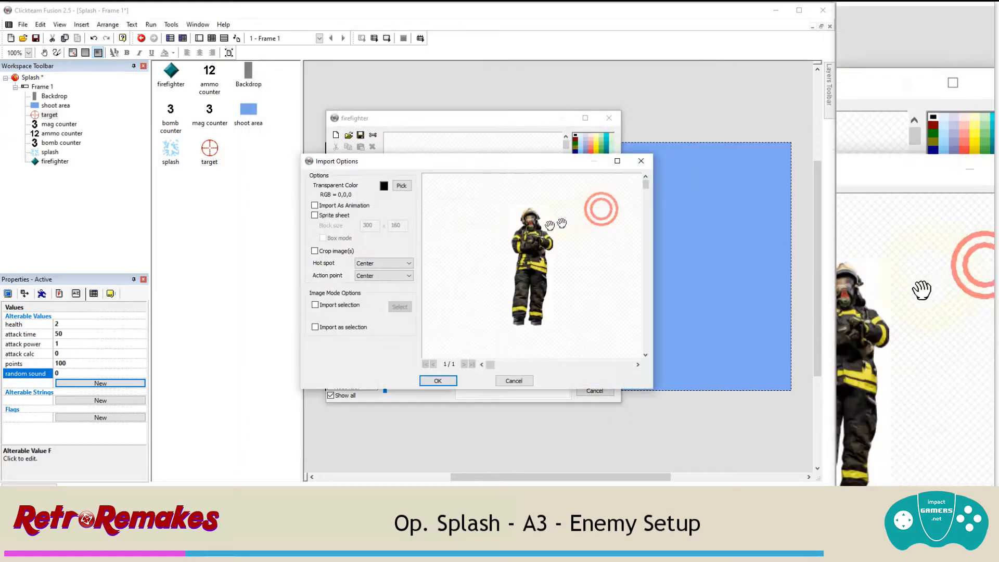
left_click(445, 382)
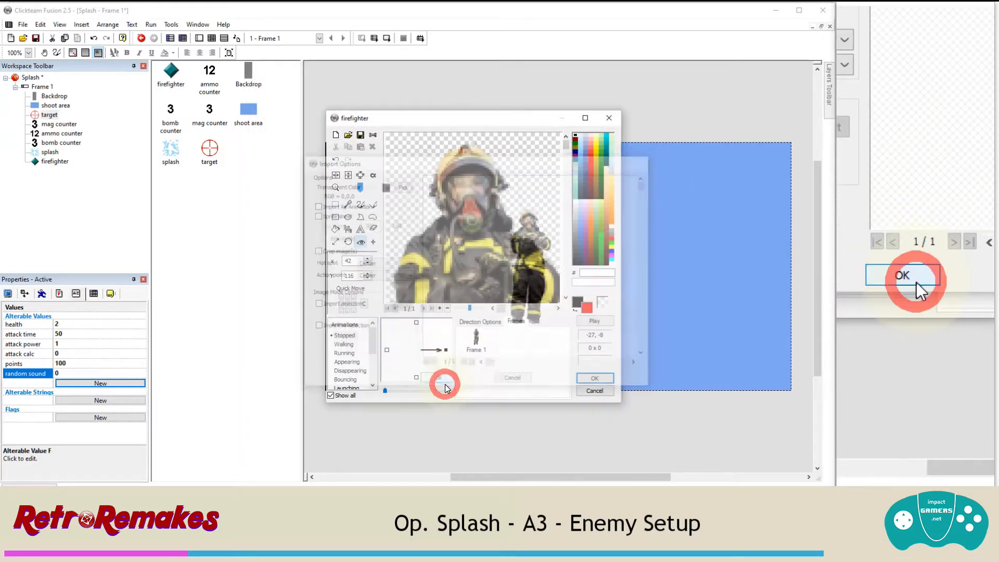
Step: Place the action point of the firefighter's Stopped frame on the chest at X 42, Y 59
left_click_drag(360, 187, 352, 188)
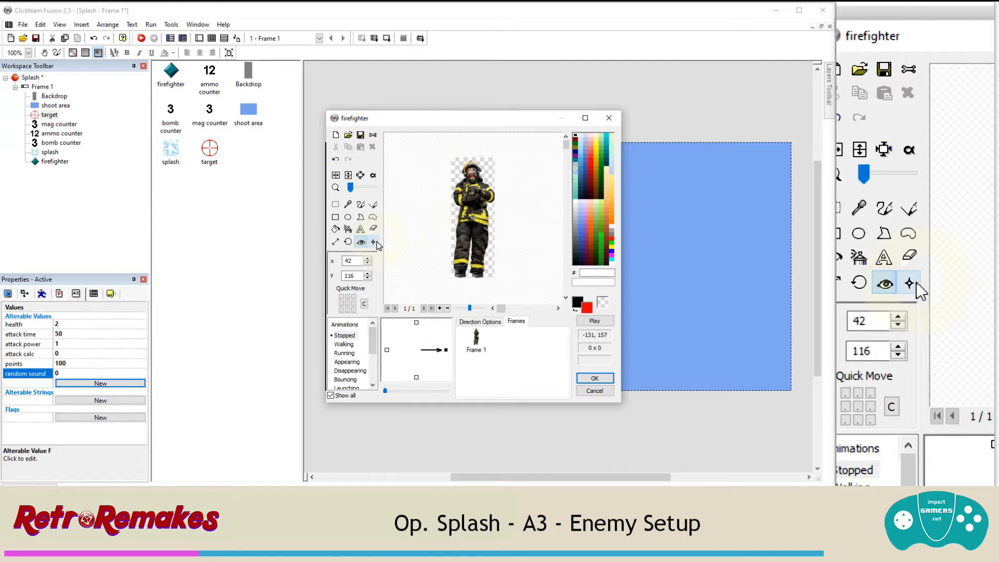
left_click(375, 242)
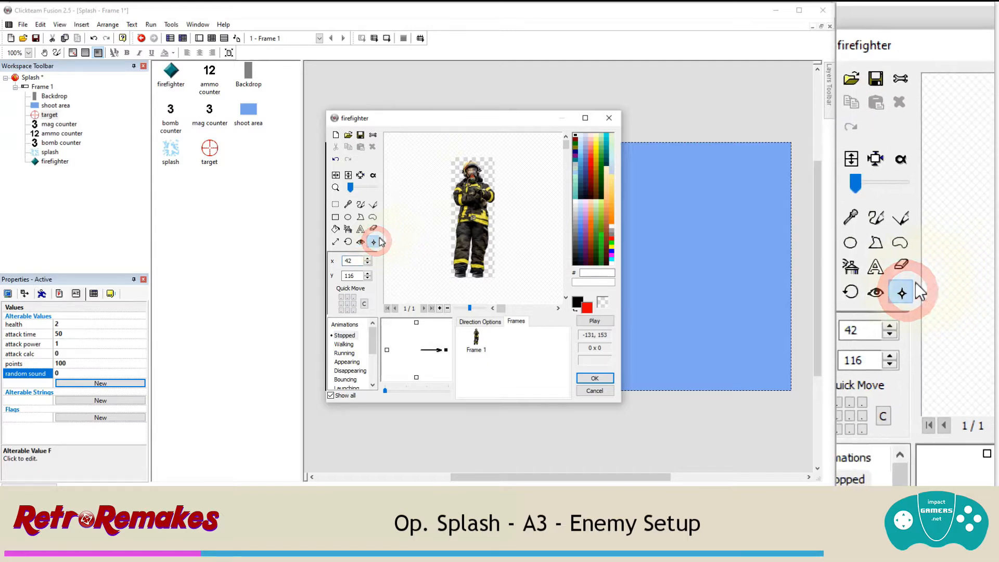
left_click(474, 191)
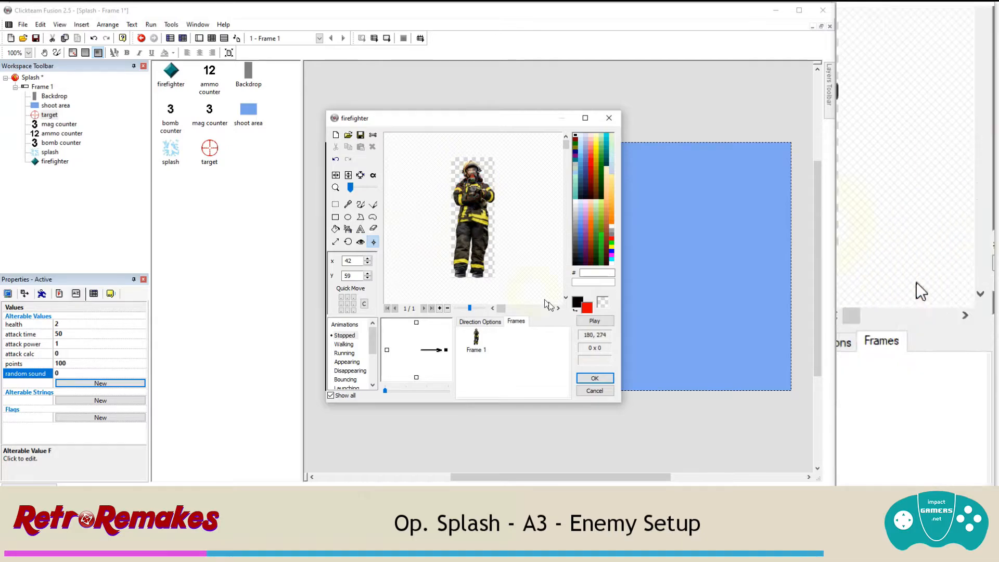
Step: Import the enemy A-disappering_1.png sequence, frames 1 to 5, as the firefighter's Disappearing animation, preview it and apply the edits
left_click(361, 371)
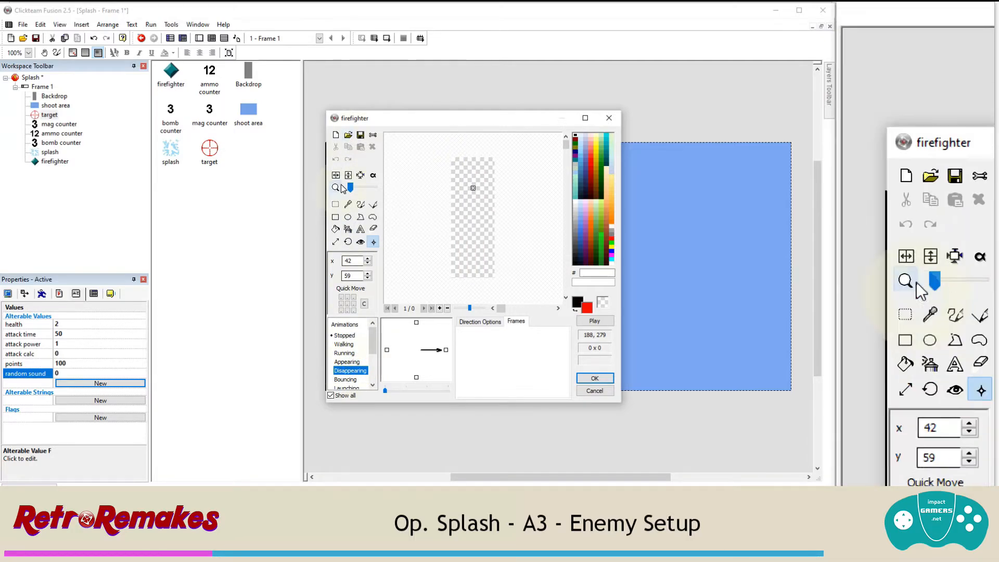
left_click(348, 135)
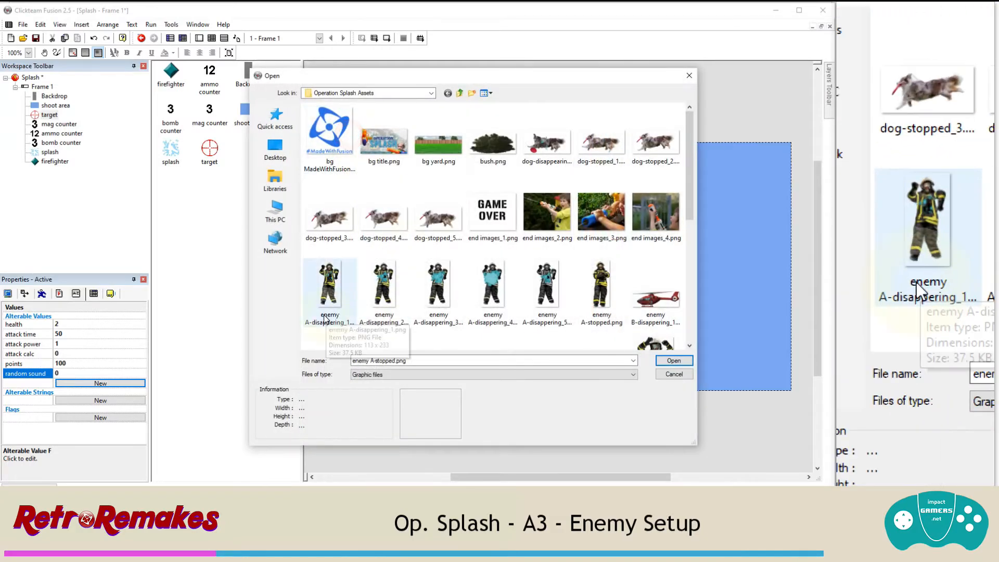
double_click(329, 286)
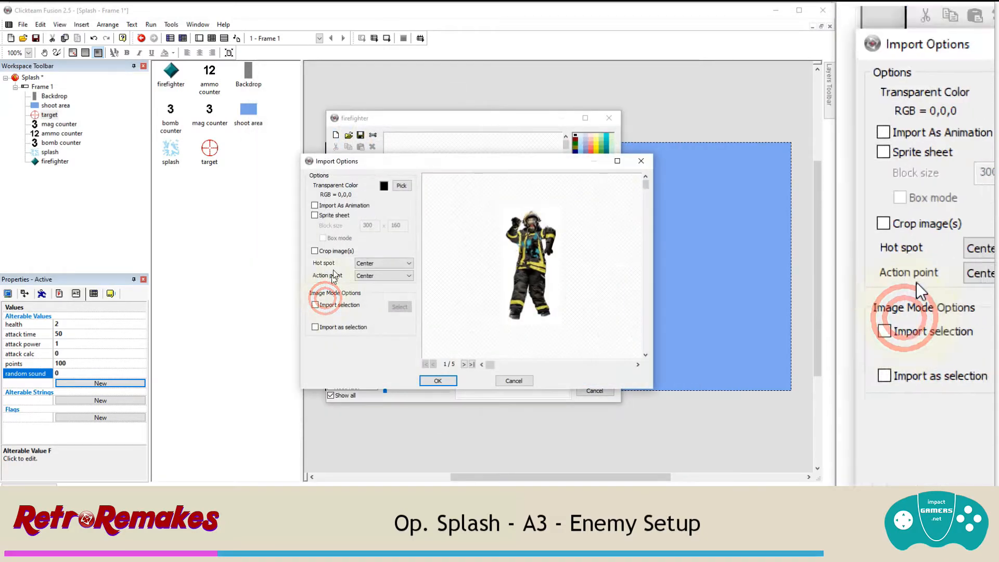
left_click(333, 206)
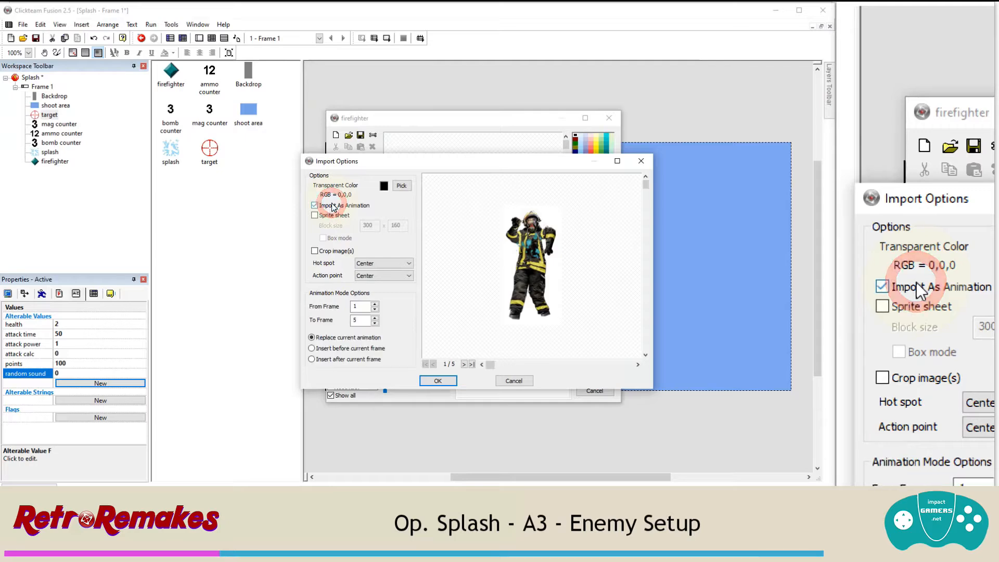
left_click(438, 380)
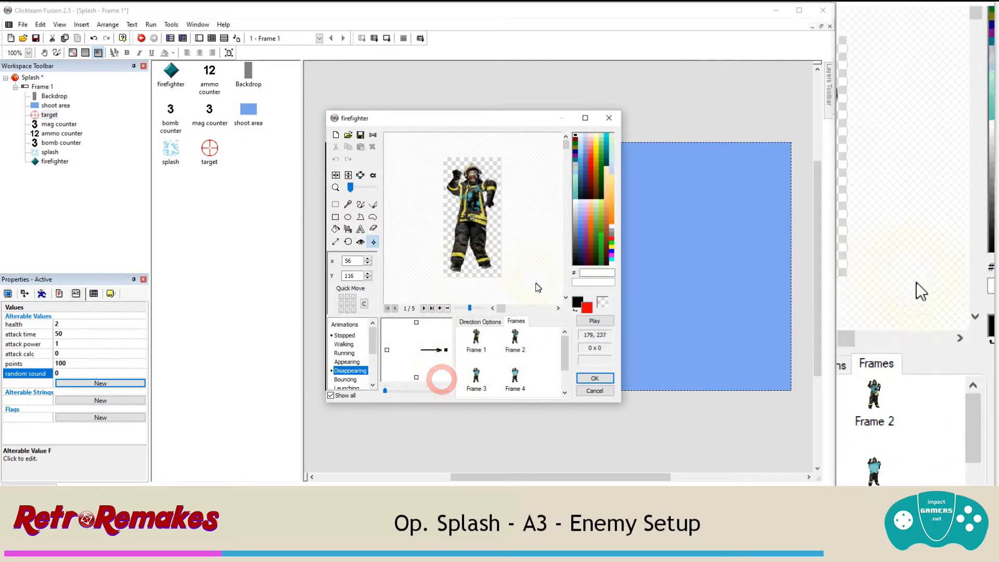
left_click(594, 321)
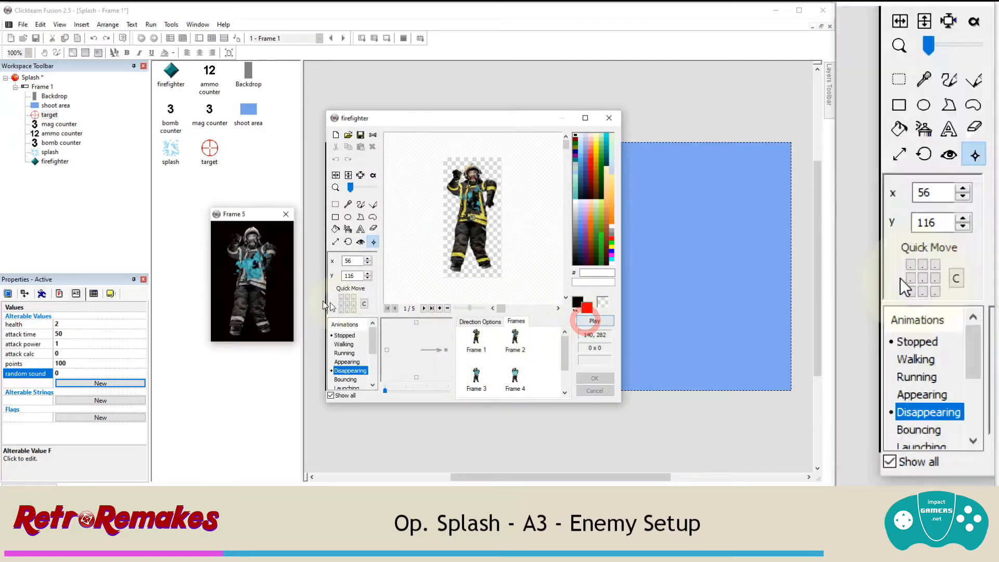
left_click(245, 285)
left_click(594, 379)
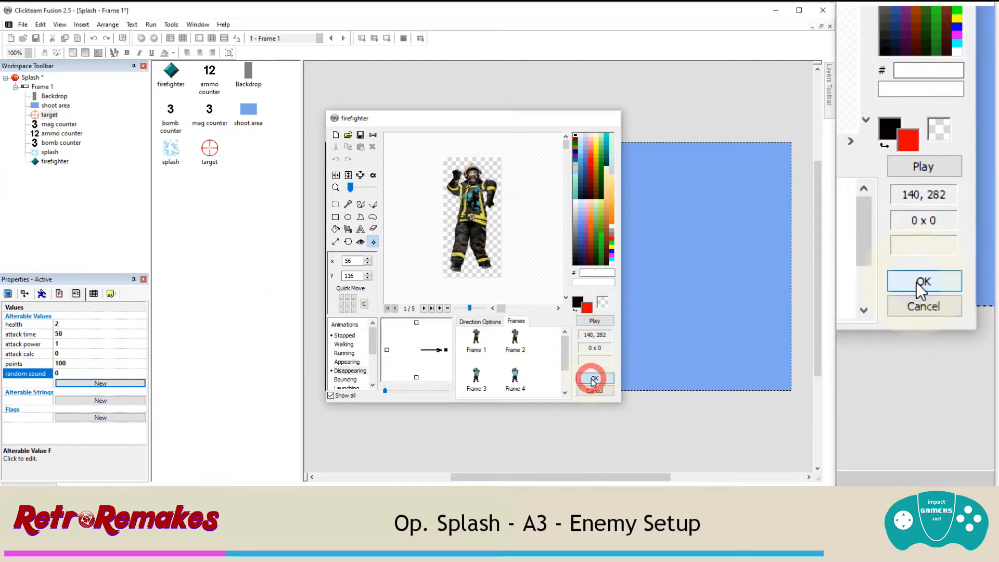
Step: Move the firefighter slightly higher in the blue shoot area of the frame
left_click(525, 256)
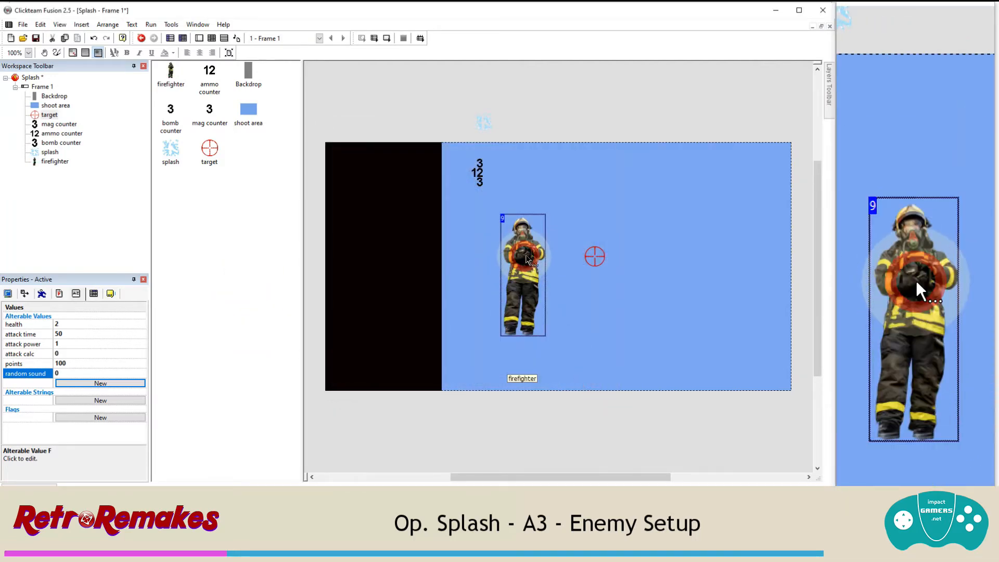
left_click_drag(526, 258, 530, 245)
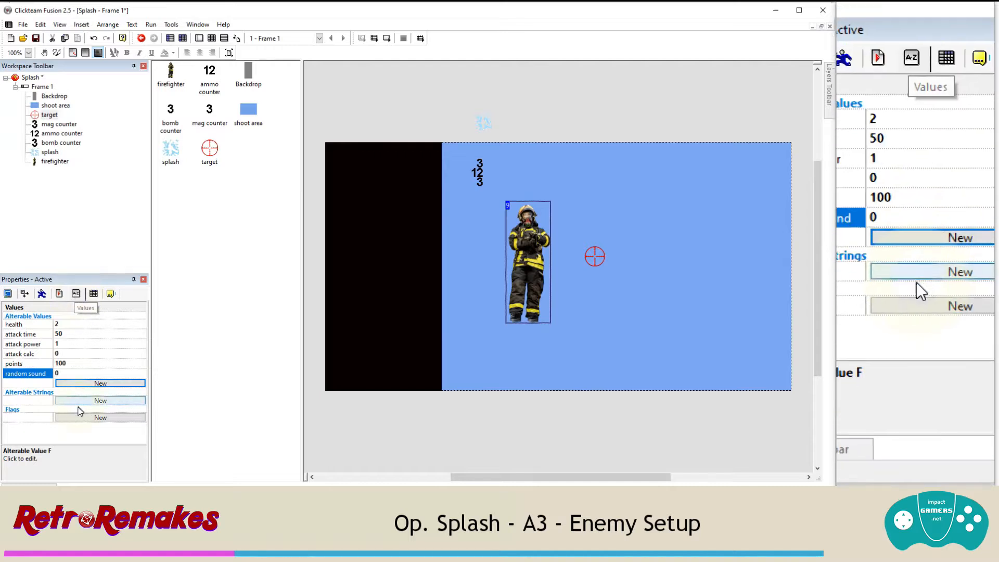
Step: Add two flags to the firefighter object, naming them "on screen" and "positioned"
left_click(78, 418)
left_click(31, 418)
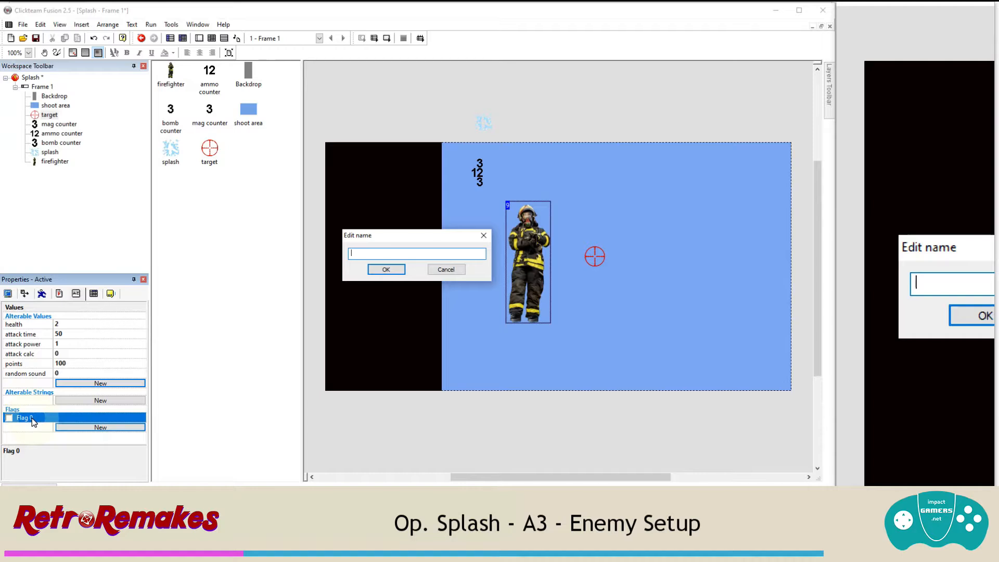
type("on screen")
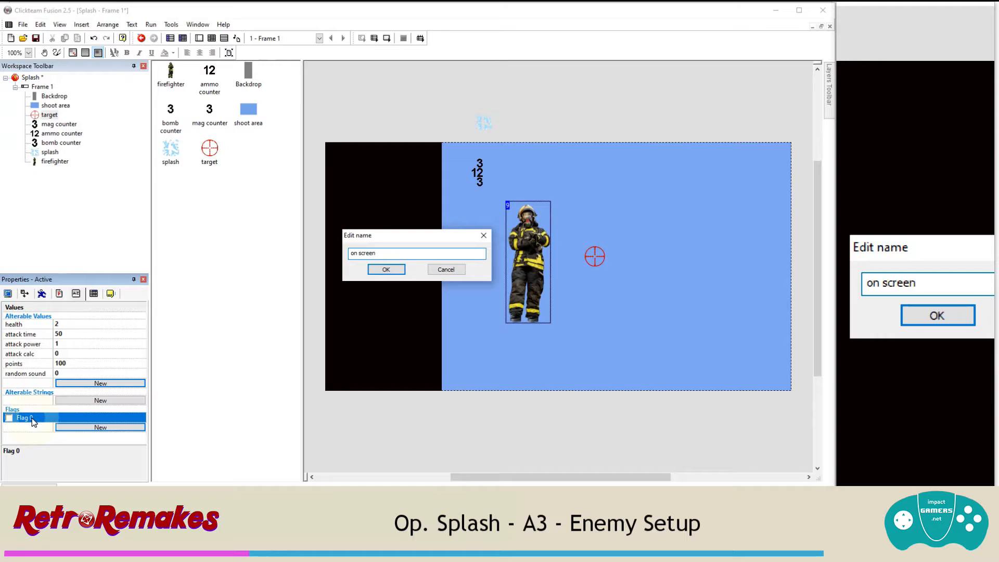
key("Return")
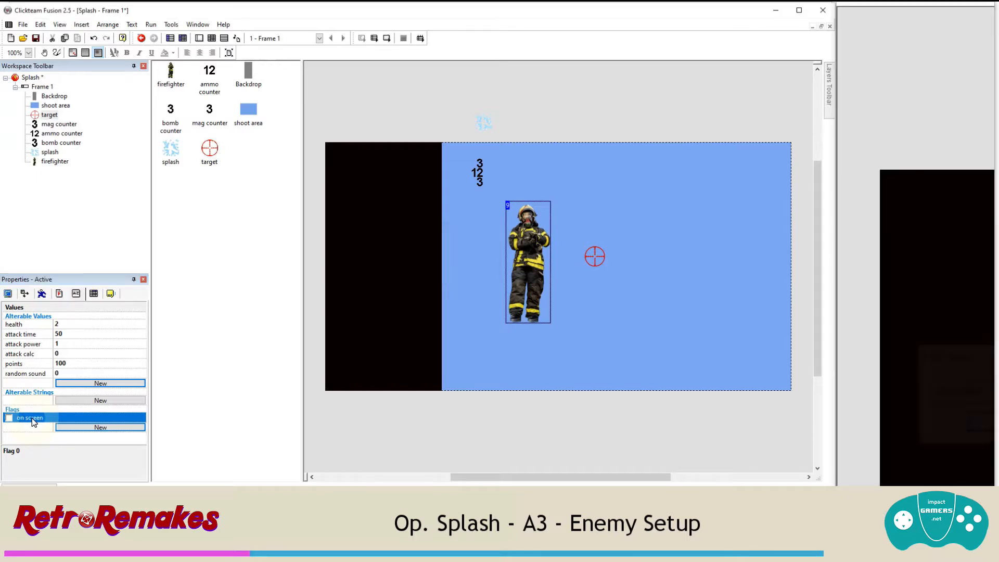
left_click(65, 427)
double_click(29, 426)
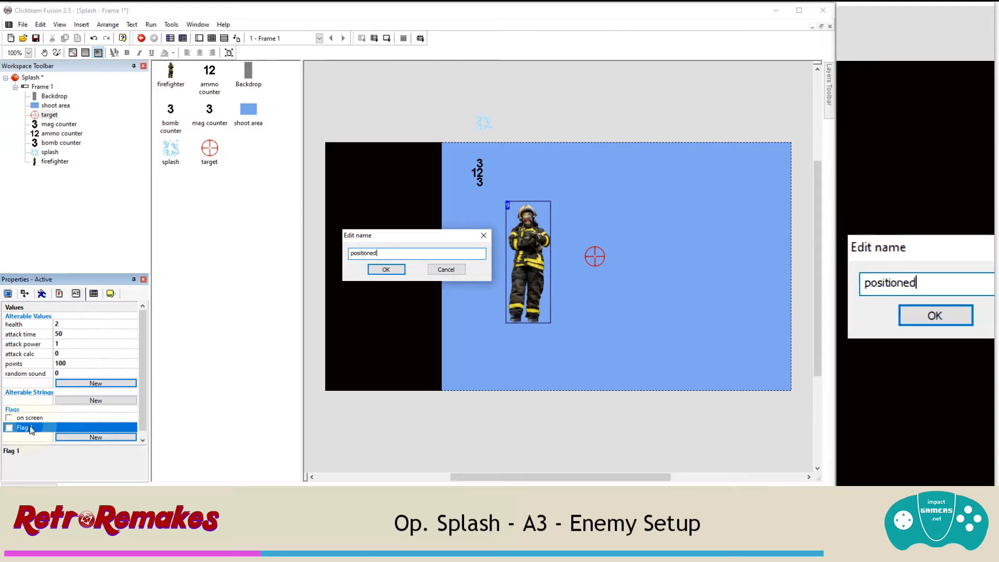
key("Return")
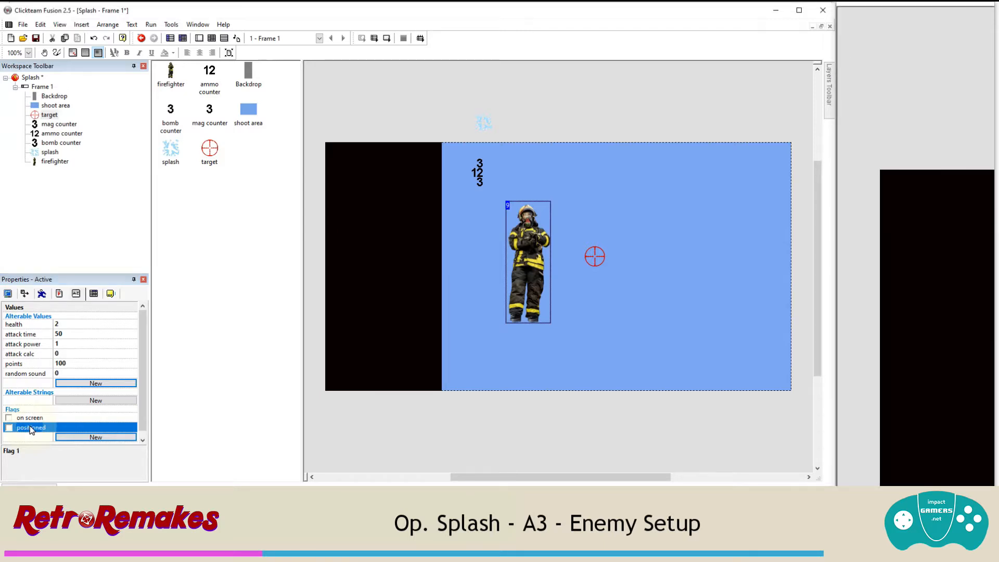
Step: Move the firefighter slightly down and to the right within the blue shoot area
left_click(525, 209)
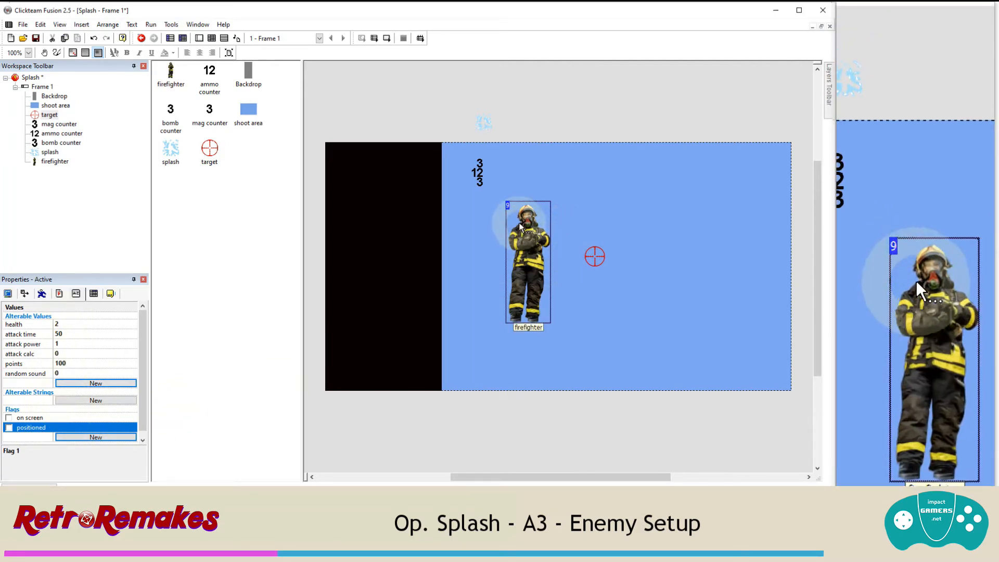
left_click_drag(520, 223, 537, 248)
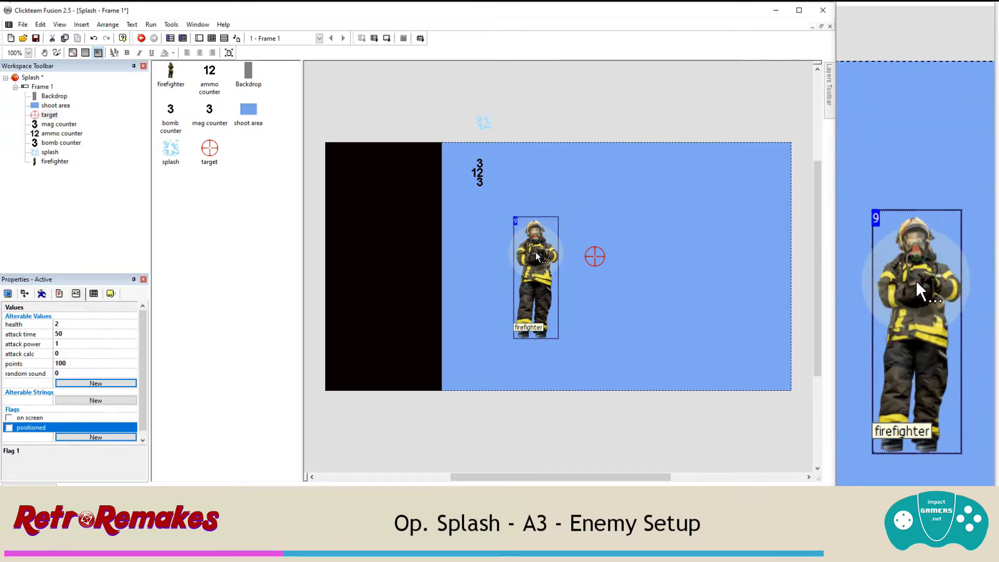
Step: Insert a group of events titled "Attacking" after the last existing event in Frame 1's event editor
left_click(212, 42)
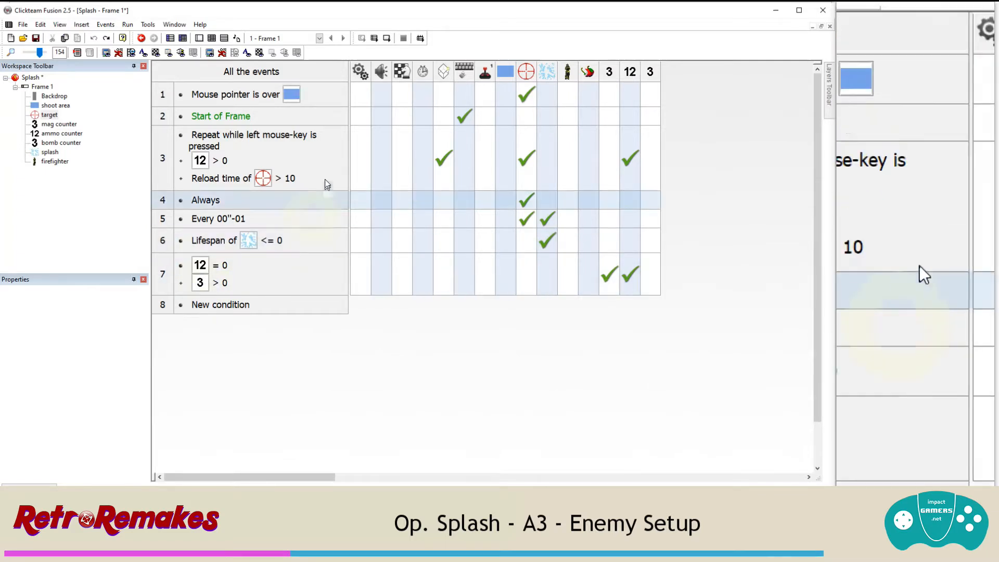
left_click(165, 306)
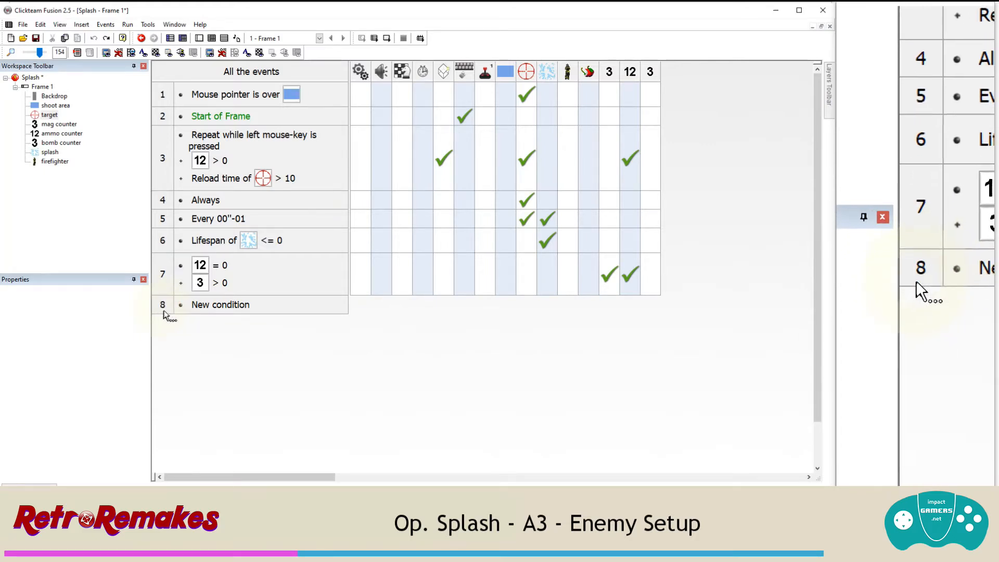
left_click(81, 28)
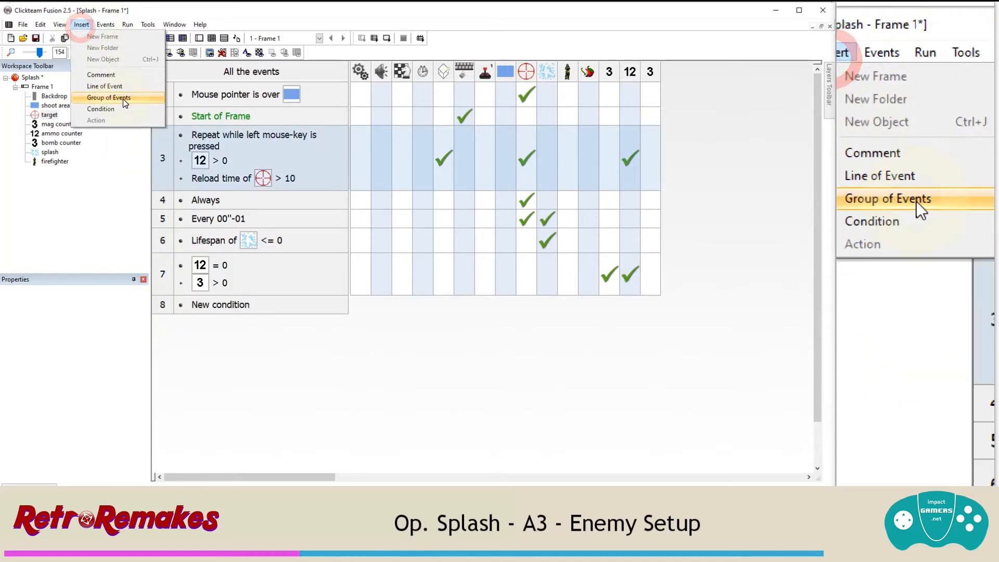
left_click(122, 99)
type("A")
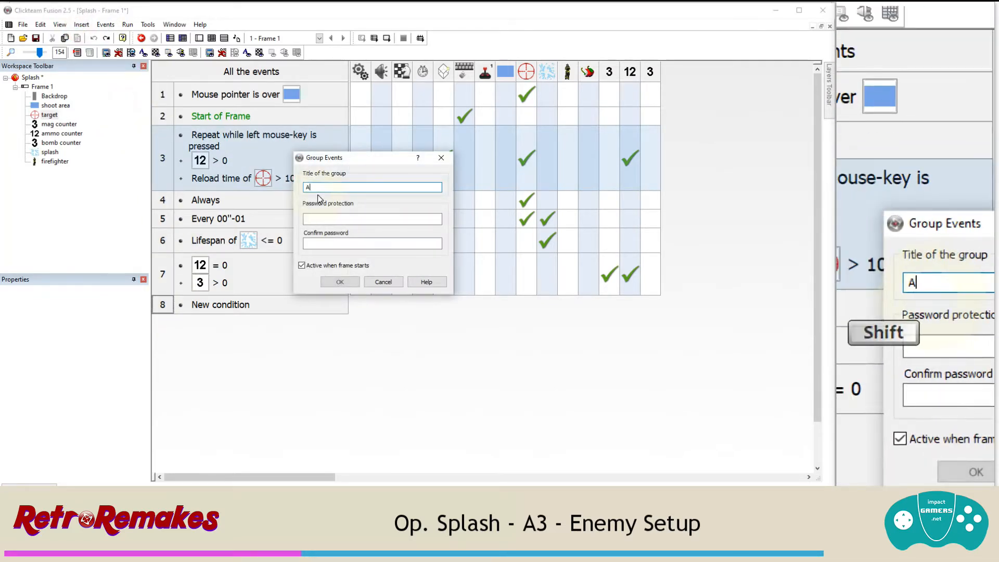
type("ttacking")
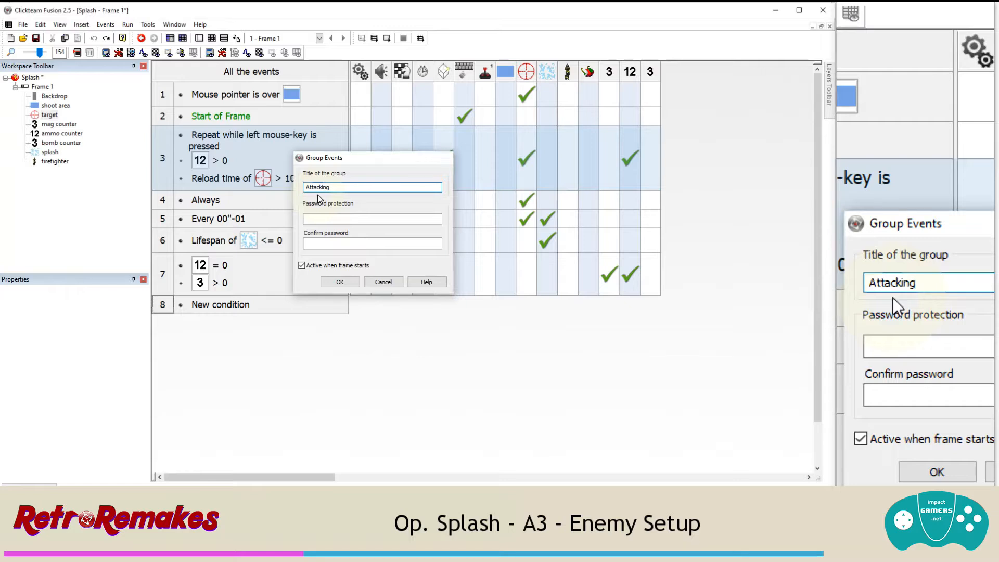
key("Return")
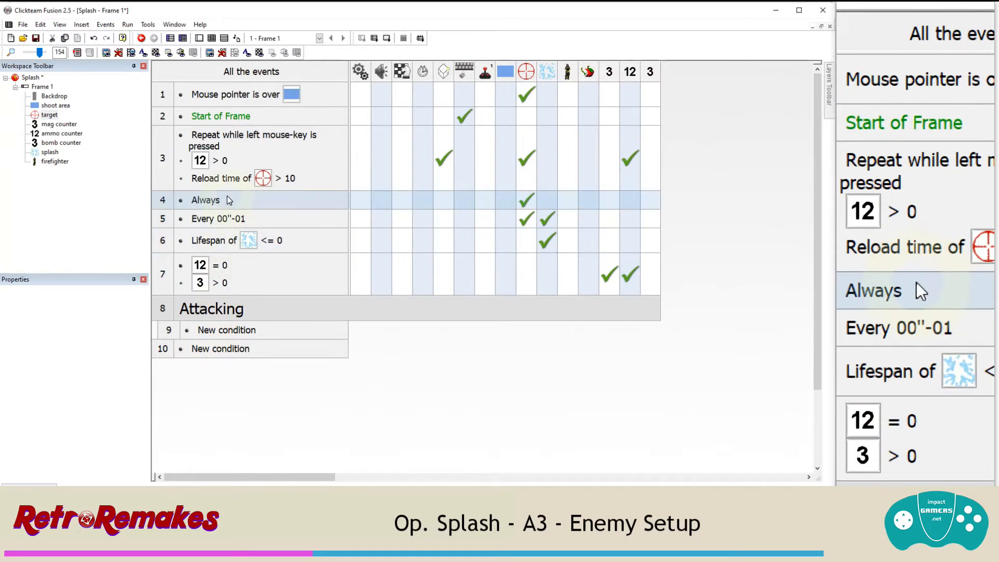
Step: Add a condition inside the Attacking group testing whether Group.Bad is overlapping the shoot area object
scroll(237, 191, "down", 3)
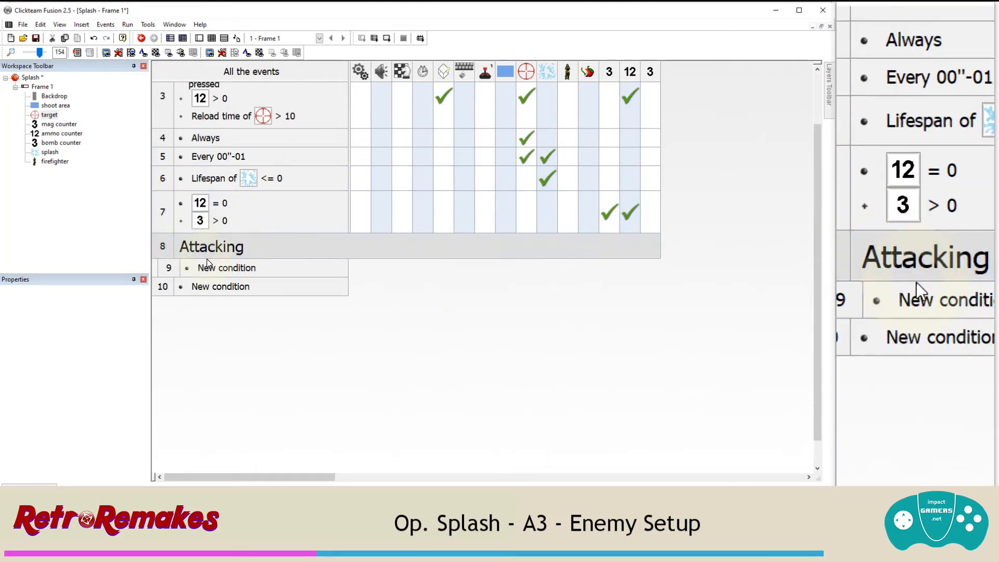
left_click(217, 267)
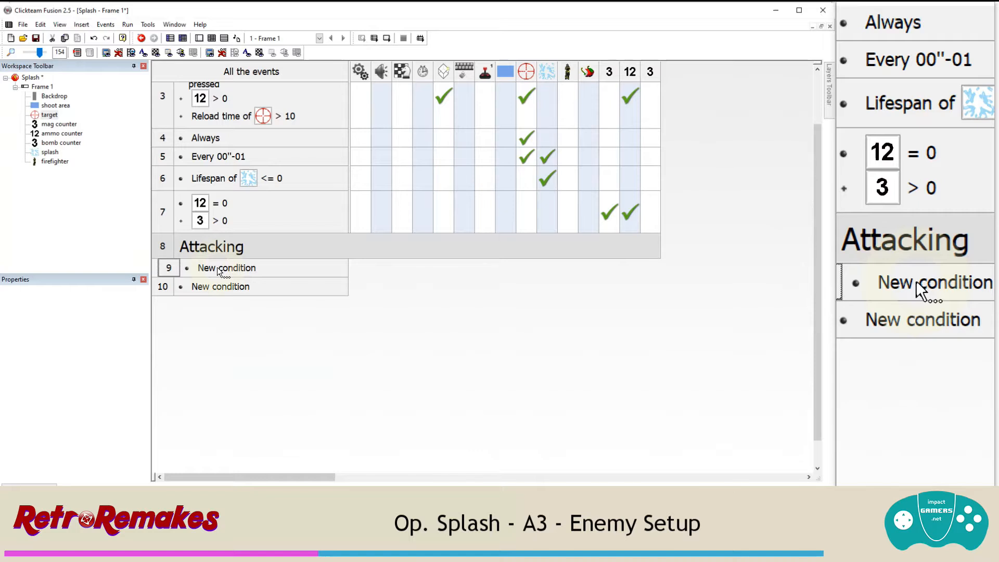
left_click(217, 267)
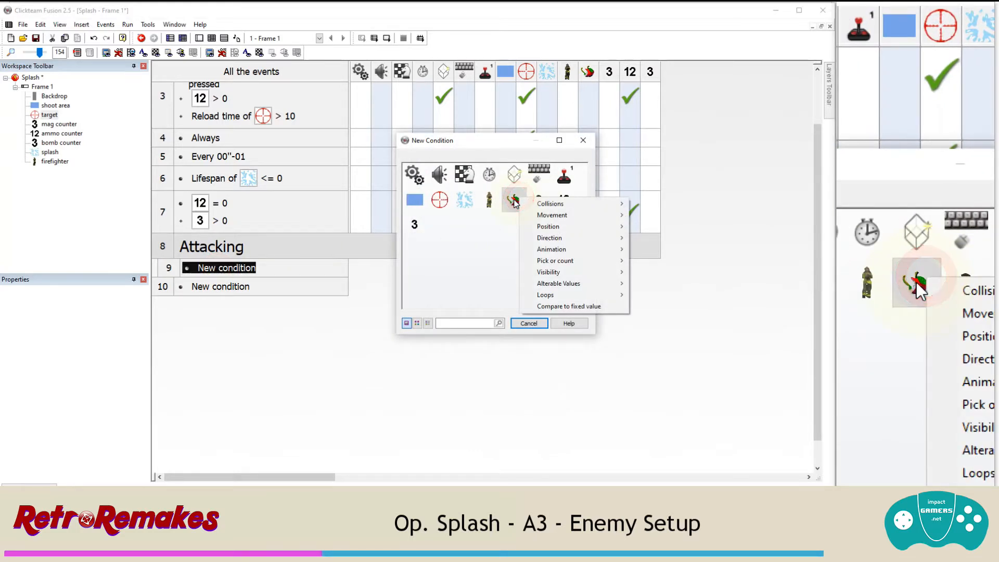
mouse_move(551, 204)
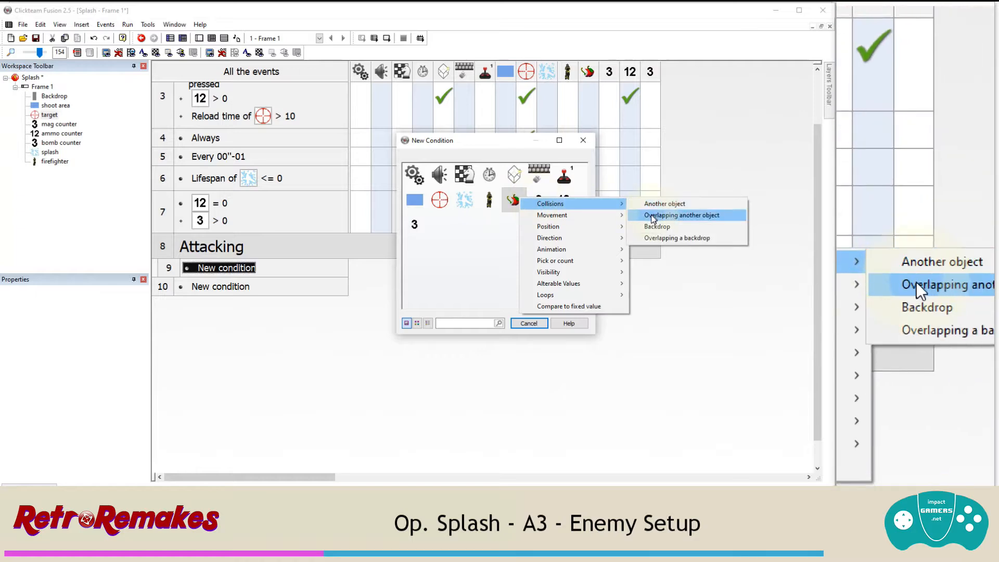
left_click(651, 215)
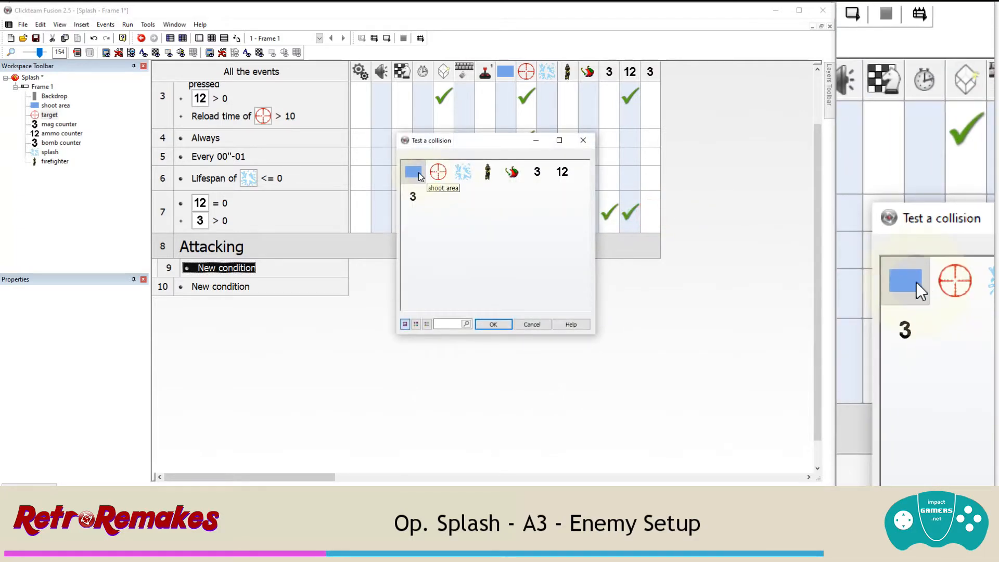
left_click(419, 175)
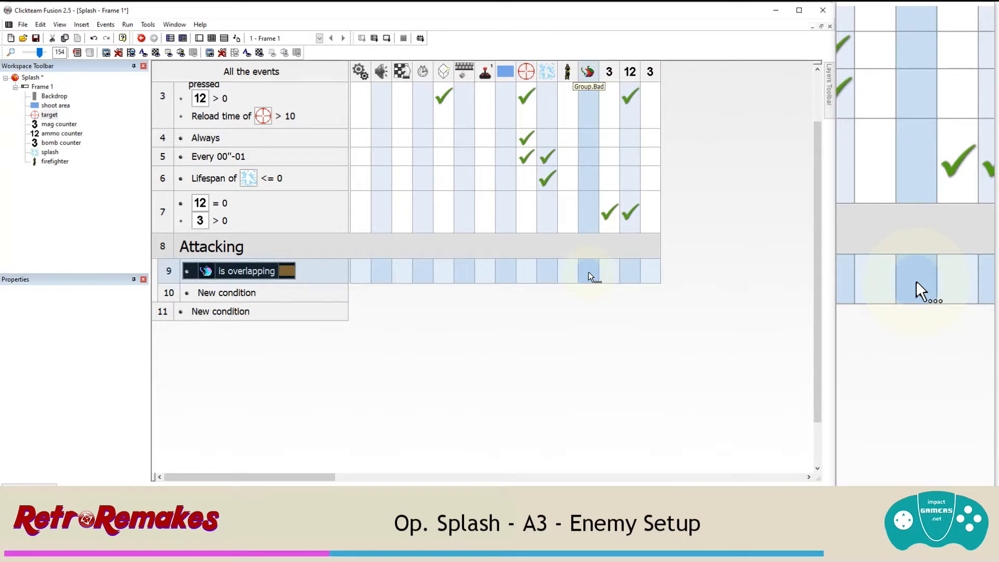
Step: Give the overlapping event an action that sets a flag on for Group.Bad
left_click(589, 272)
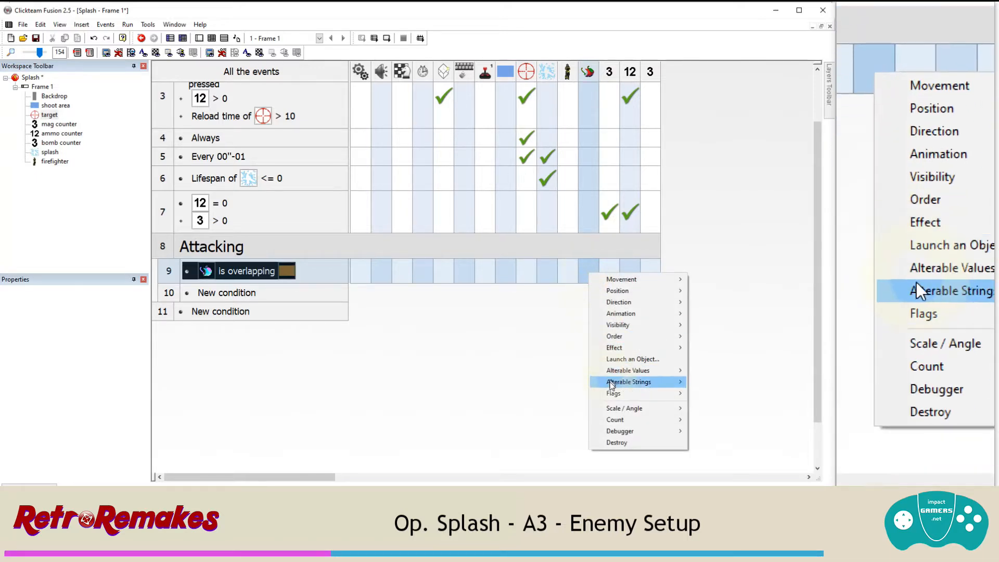
mouse_move(614, 393)
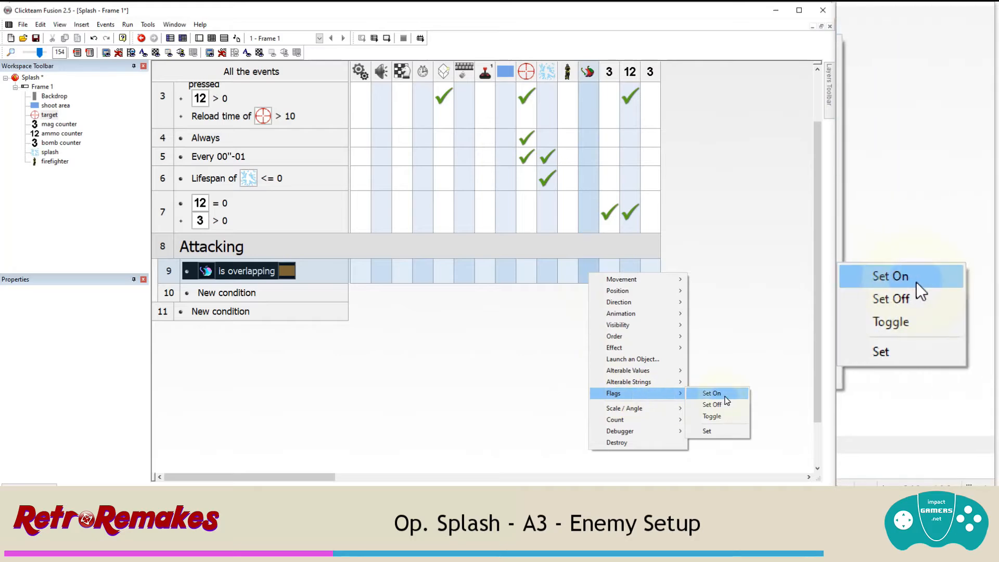
left_click(724, 394)
left_click(338, 295)
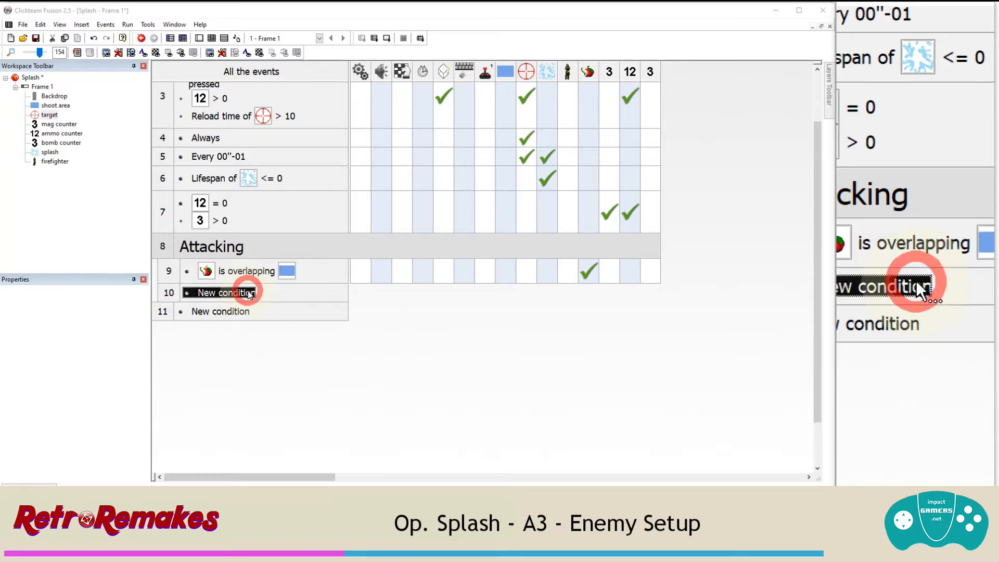
Step: Add a condition to the Attacking group testing whether Group.Bad's X position is lower than the frame's left visible edge (X Left Frame)
left_click(249, 294)
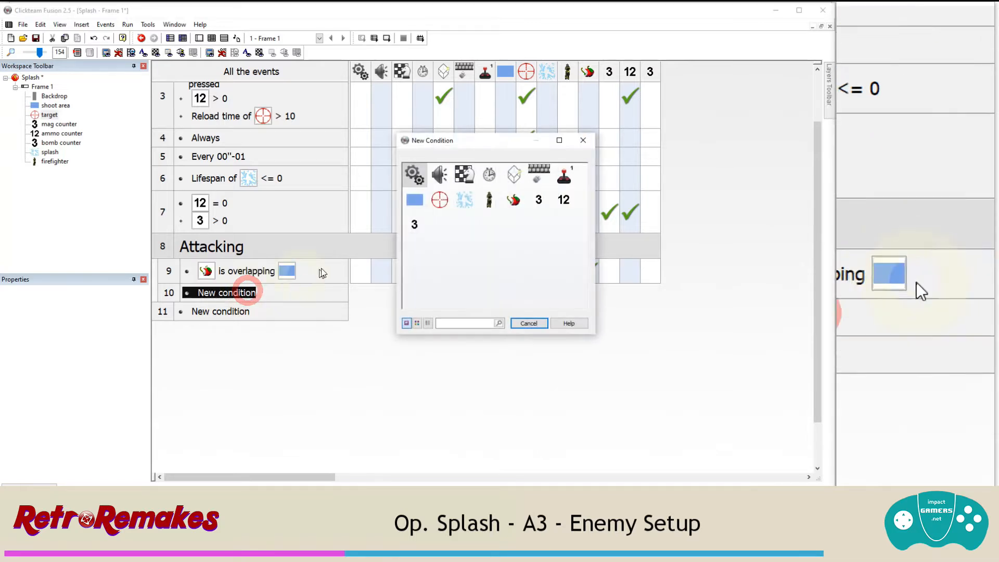
left_click(514, 200)
mouse_move(545, 231)
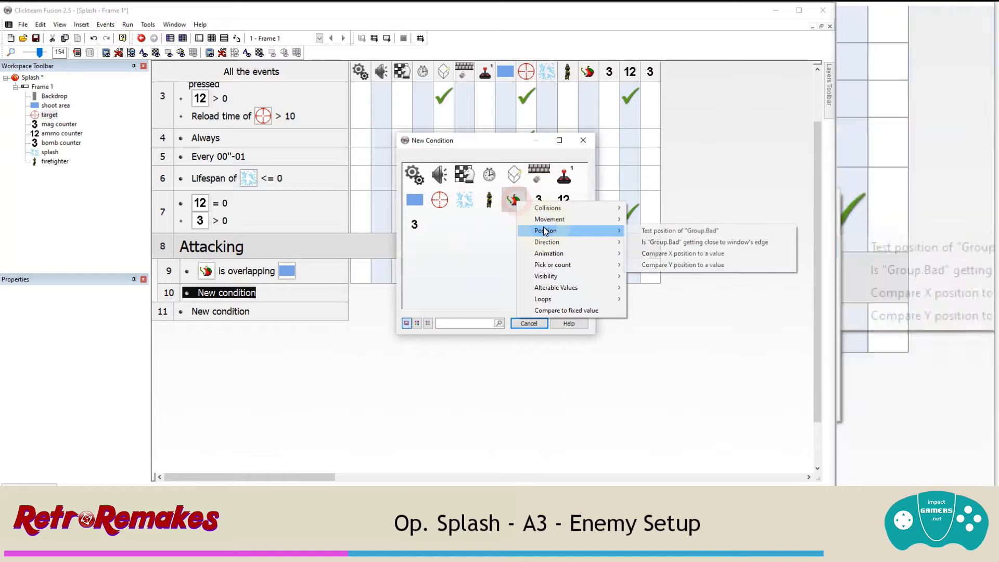
left_click(668, 254)
left_click(374, 180)
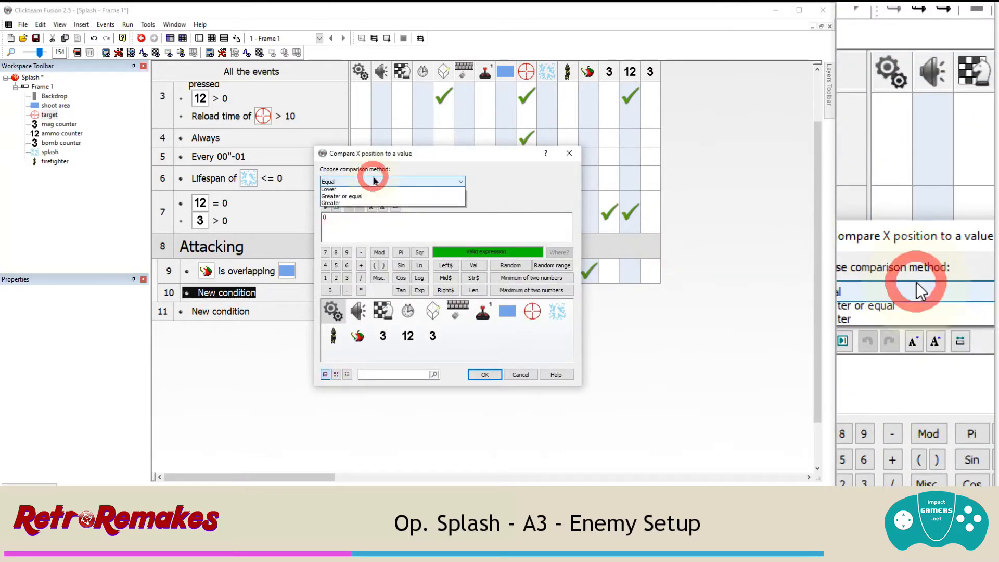
left_click(371, 207)
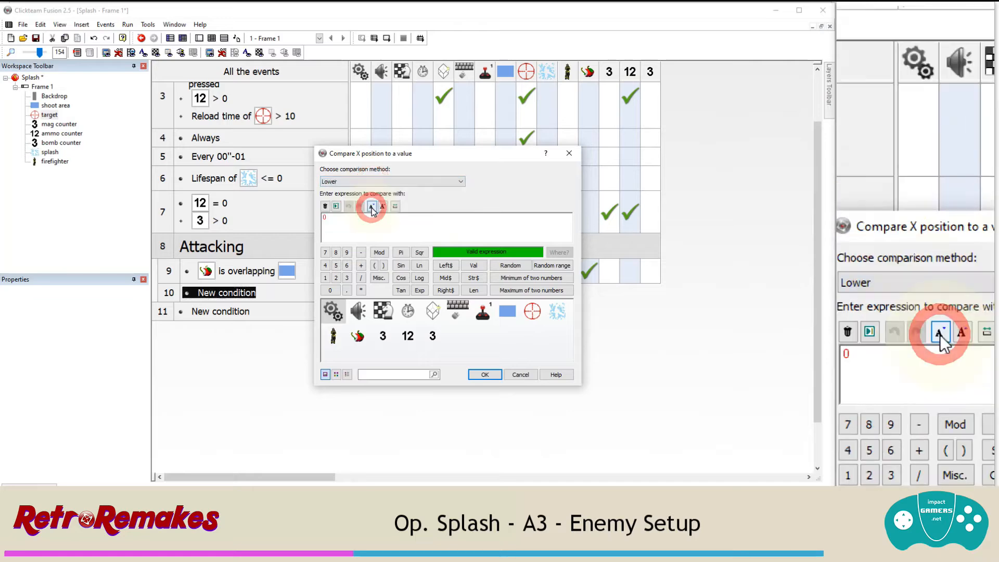
left_click_drag(354, 228, 307, 225)
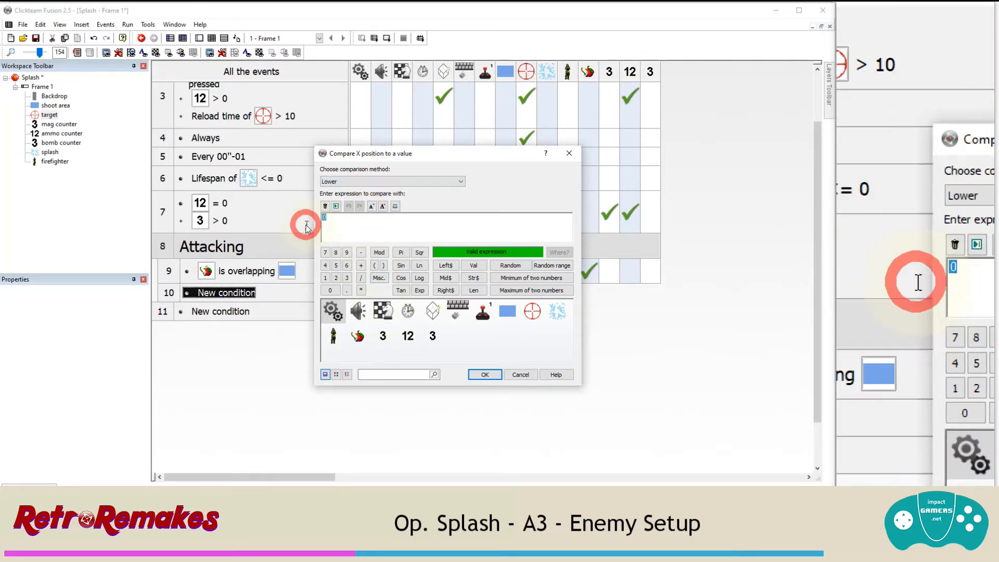
key("BackSpace")
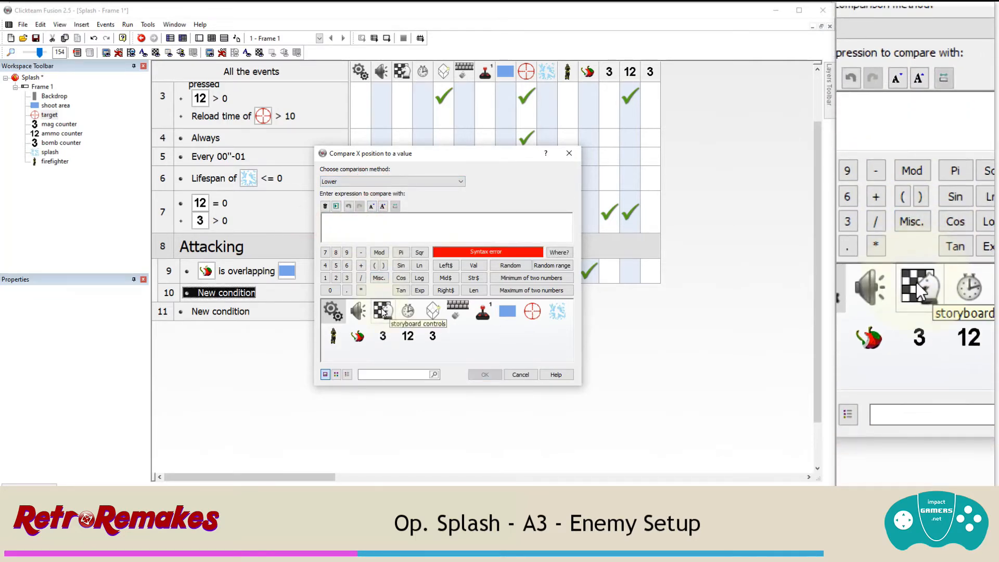
left_click(381, 310)
mouse_move(416, 338)
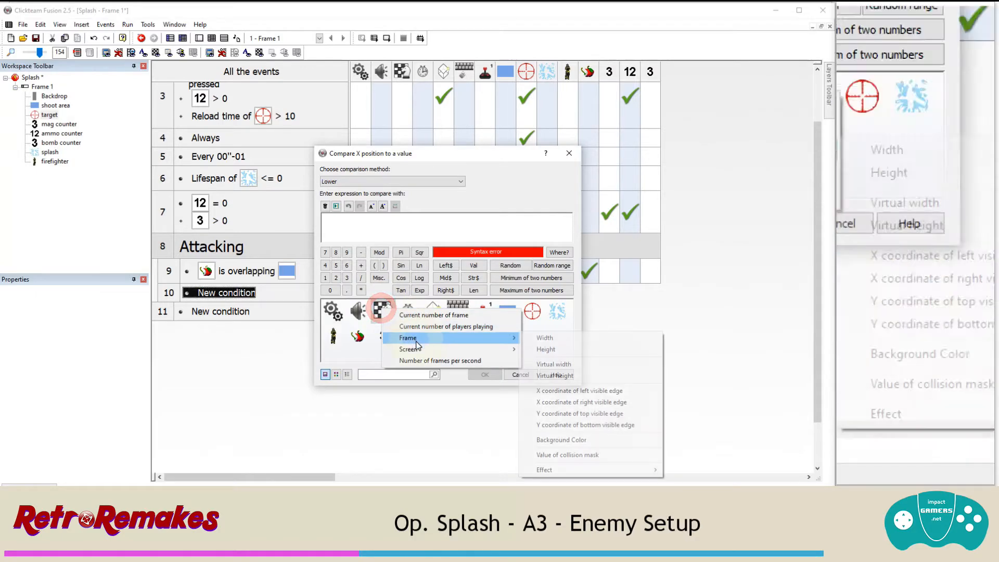
left_click(596, 391)
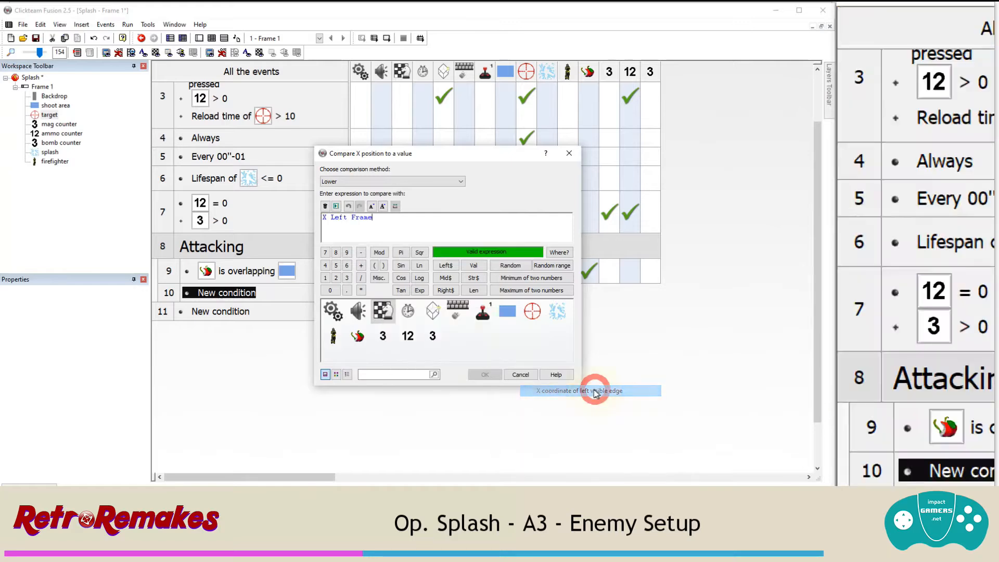
left_click(479, 372)
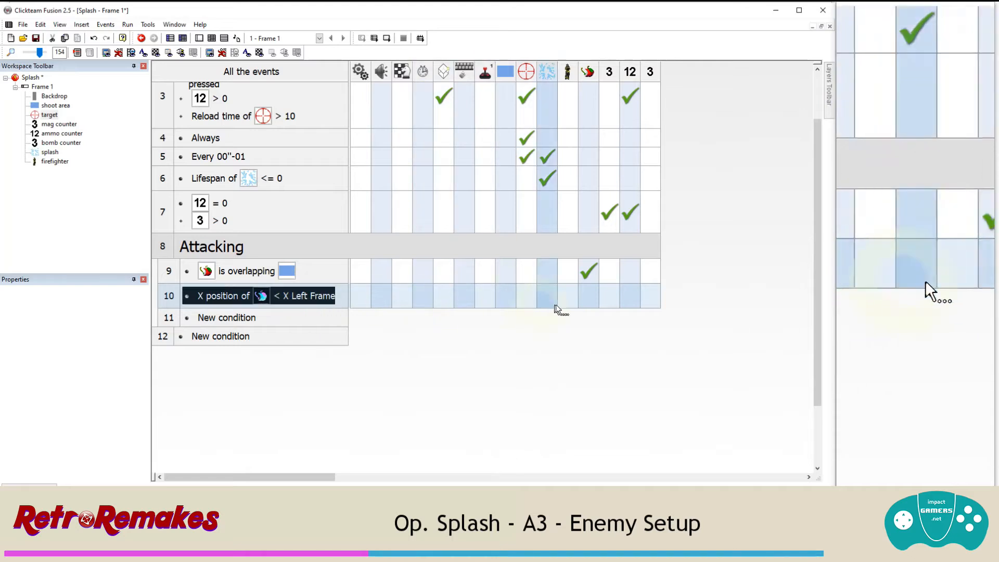
Step: Give the X position event an action that destroys Group.Bad
left_click(587, 297)
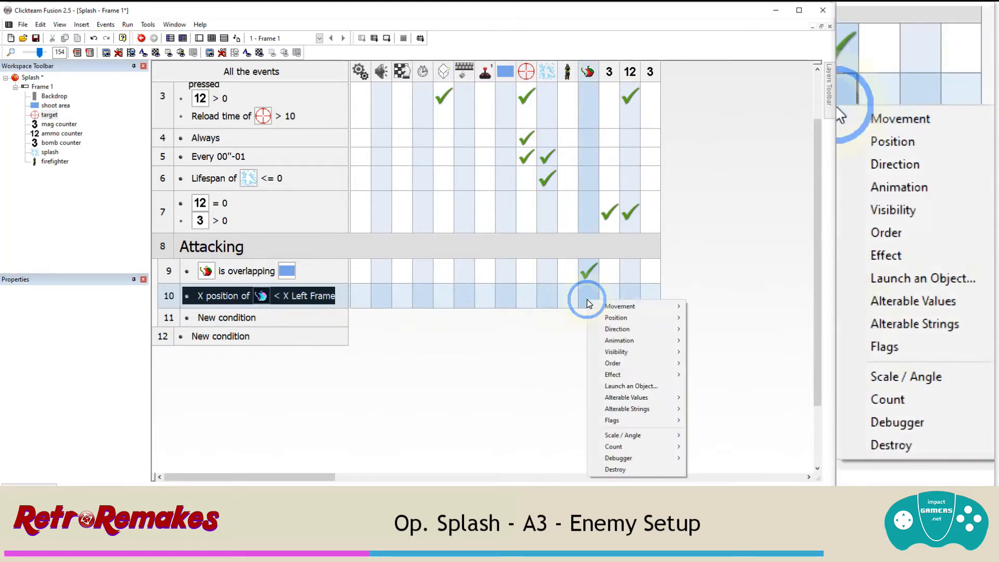
left_click(610, 469)
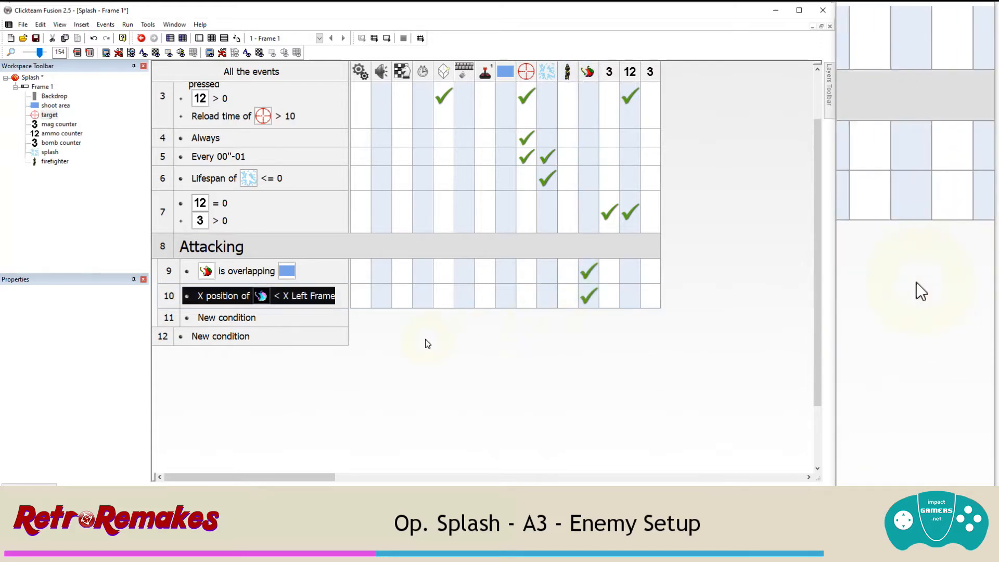
Step: Add a timer condition to the Attacking group that runs every 1/100 of a second, with zero seconds
left_click(238, 318)
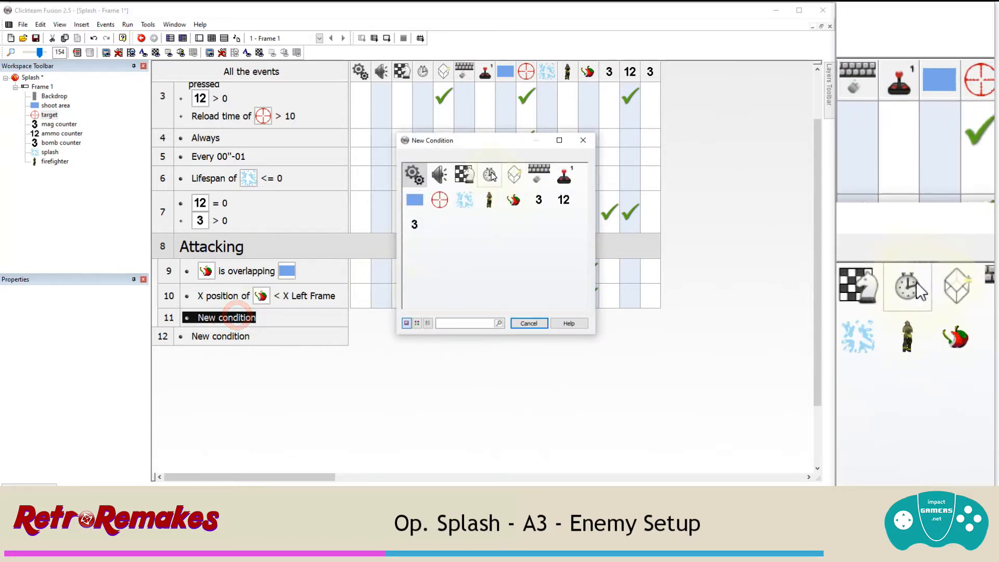
left_click(490, 174)
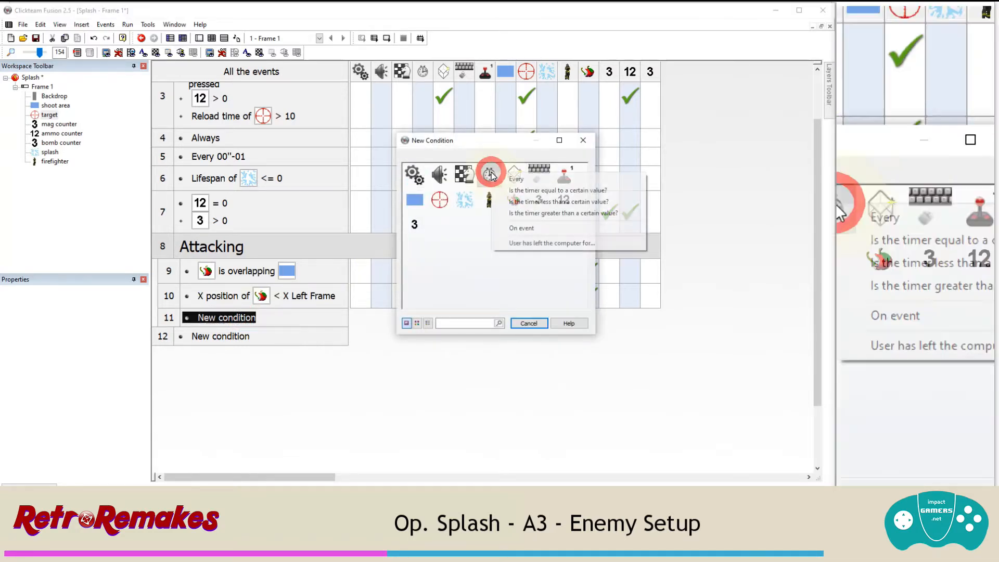
left_click(506, 180)
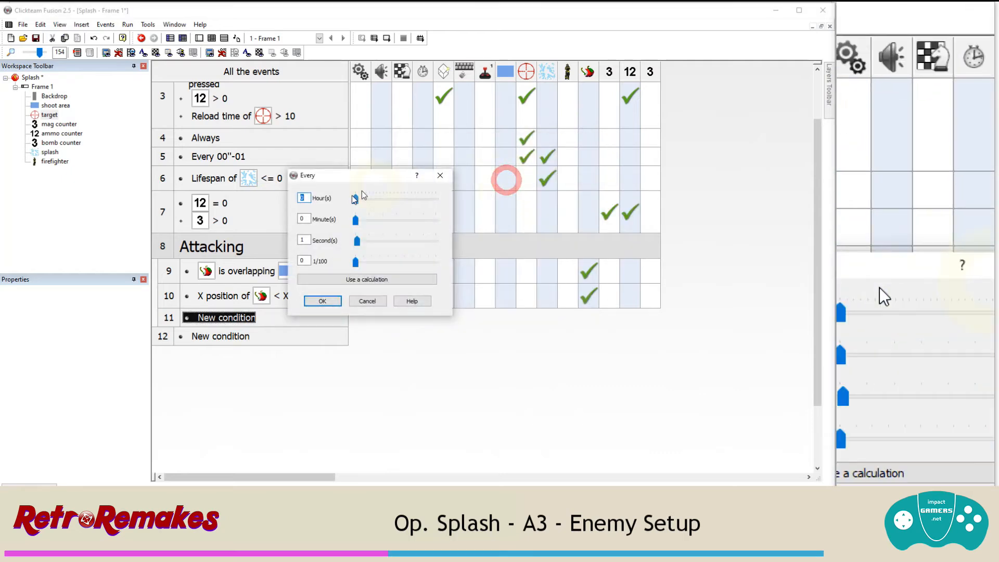
double_click(302, 239)
type("0")
double_click(302, 261)
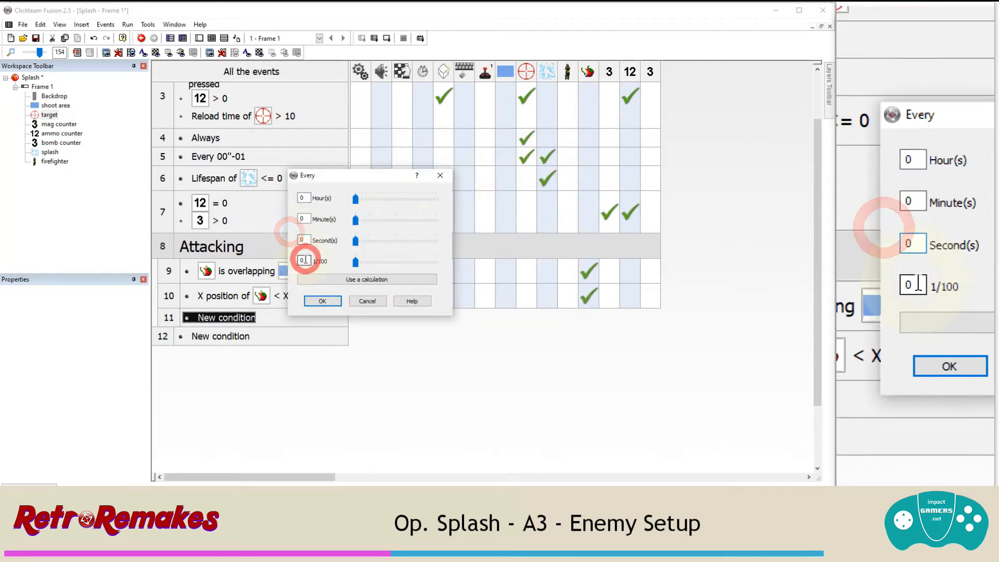
type("1")
left_click(323, 302)
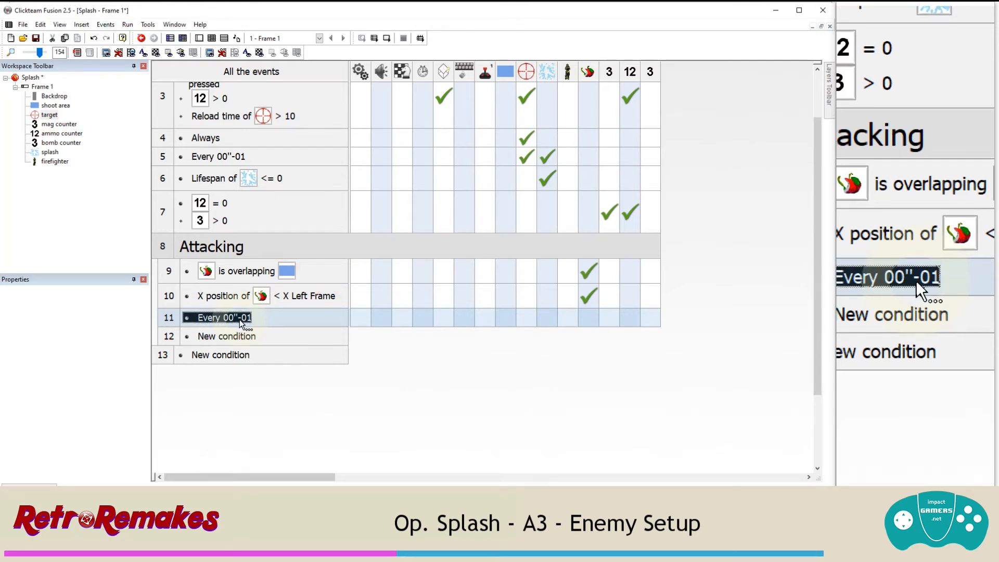
Step: Insert a second condition into the Attacking group's timed event testing whether Group.Bad's on screen flag is on
left_click(239, 319)
right_click(239, 320)
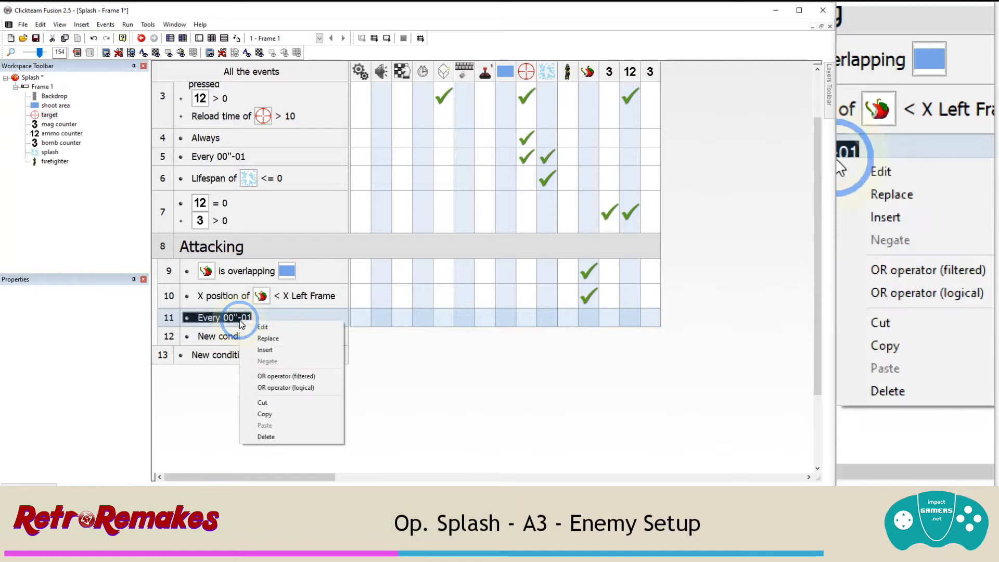
left_click(261, 348)
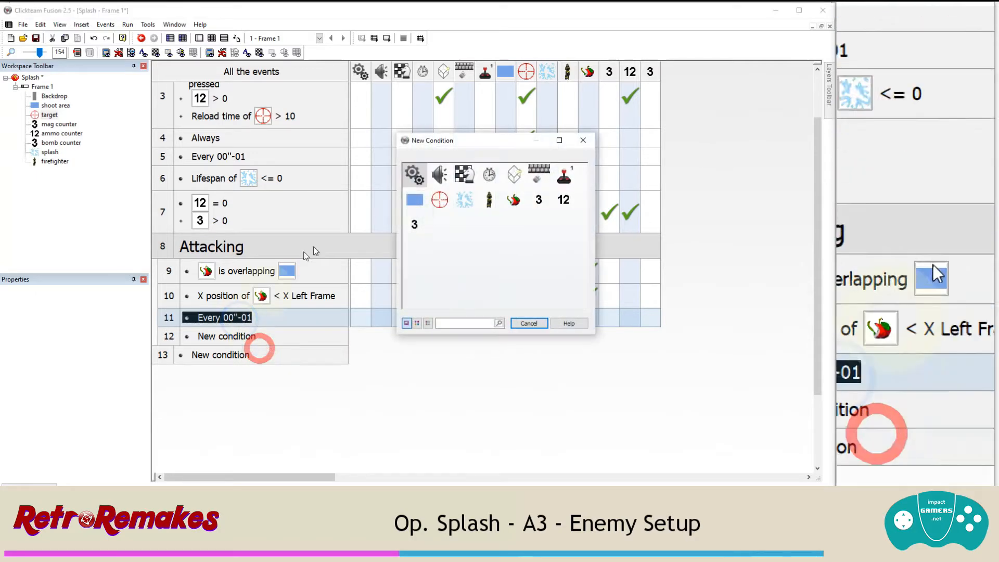
right_click(517, 205)
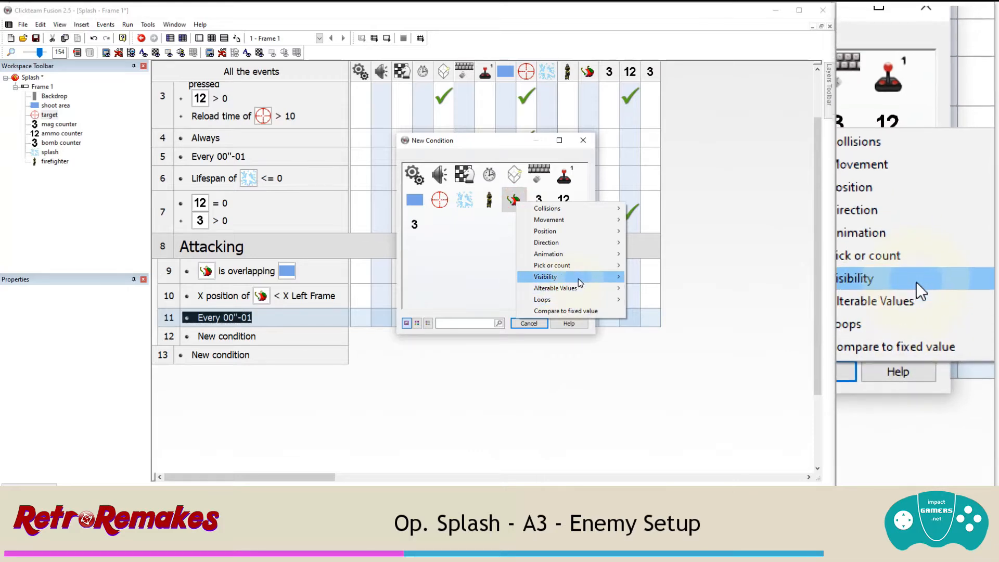
mouse_move(576, 289)
left_click(663, 313)
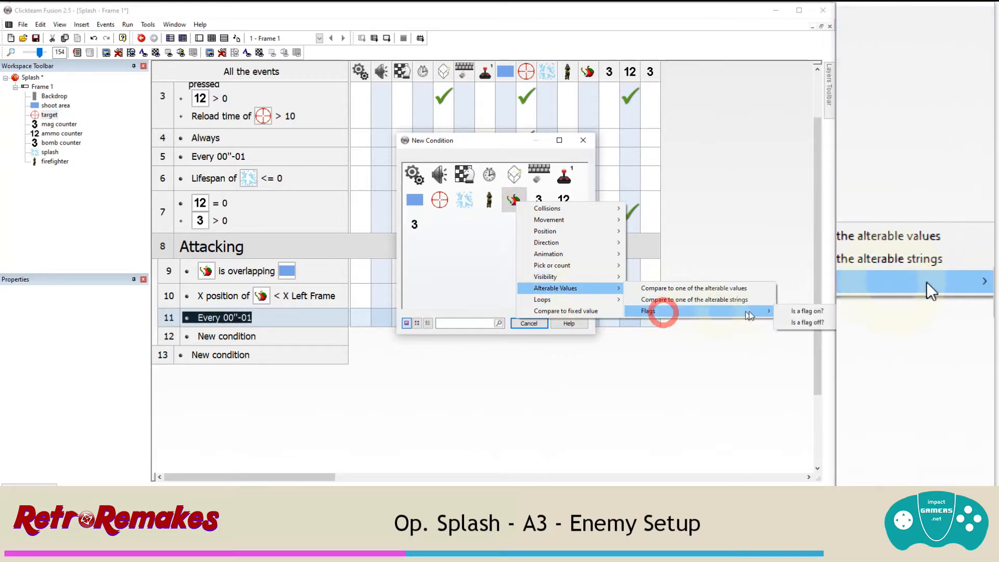
left_click(783, 313)
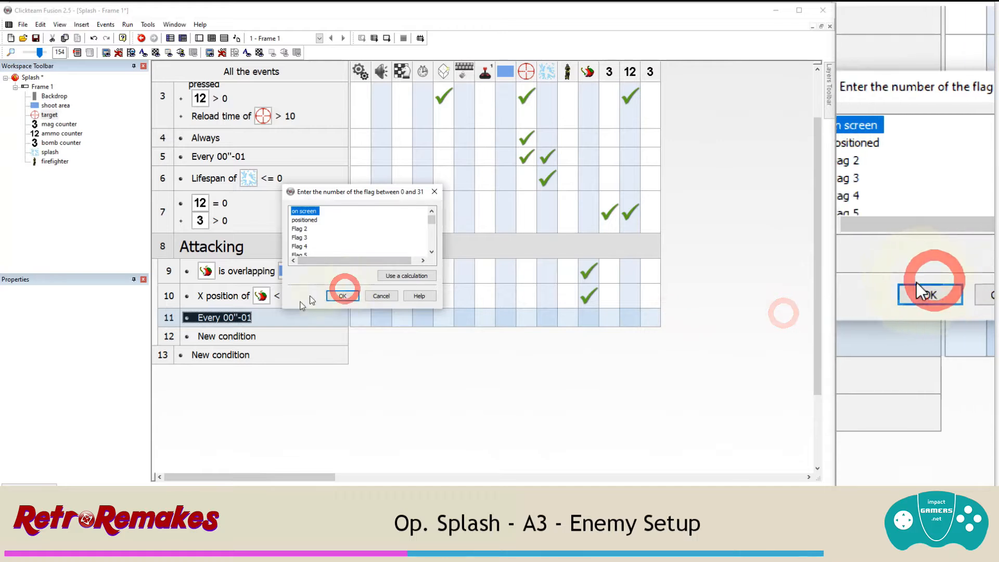
left_click(339, 295)
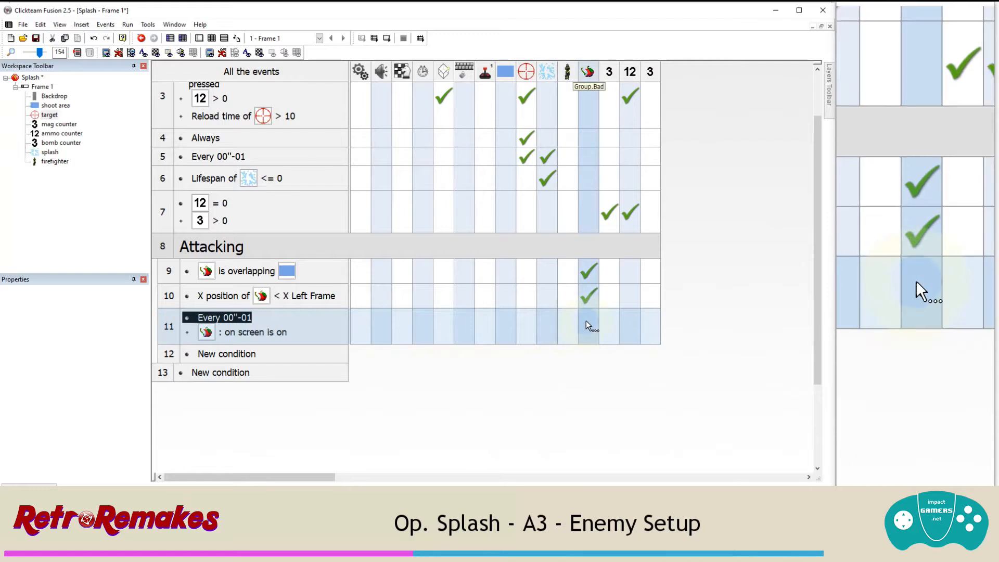
Step: Start a Set alterable value action for Group.Bad in the timed event and choose attack calc as the value
left_click(586, 321)
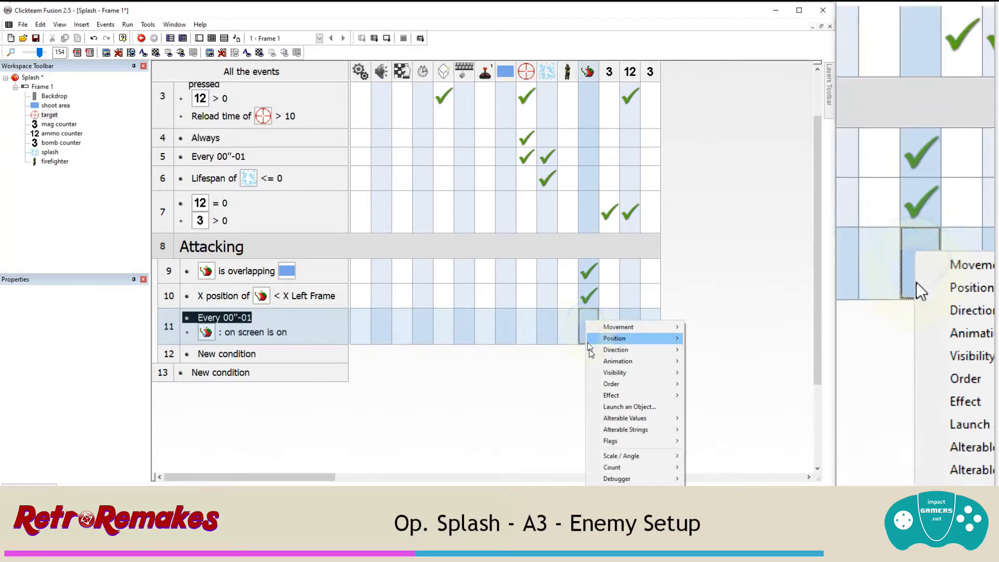
mouse_move(680, 424)
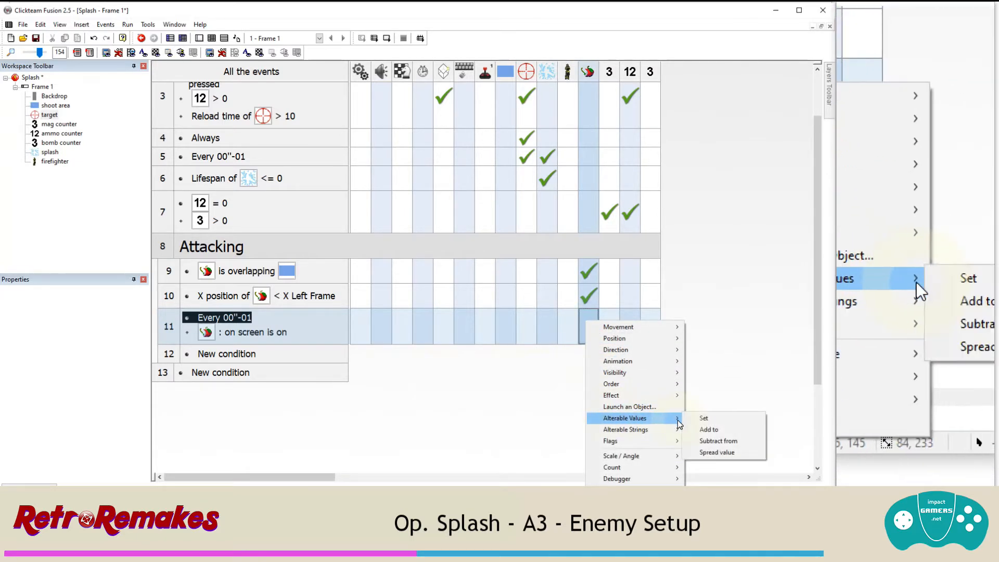
left_click(709, 419)
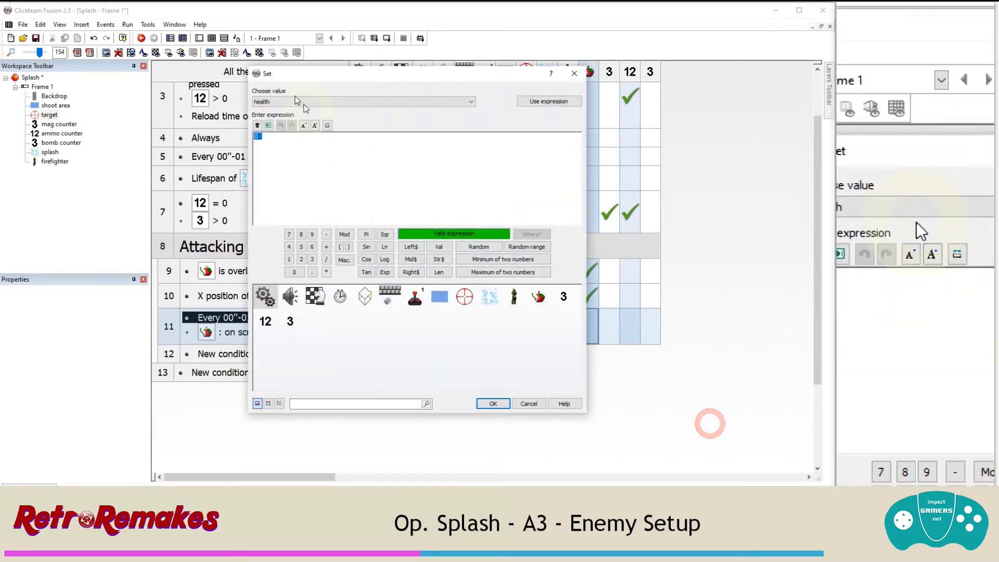
left_click(290, 101)
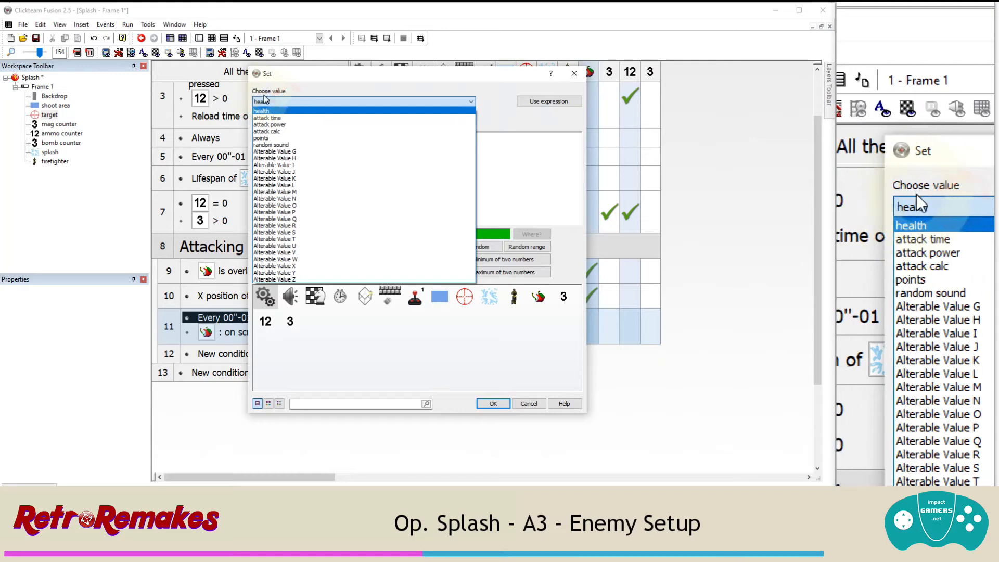
left_click(271, 132)
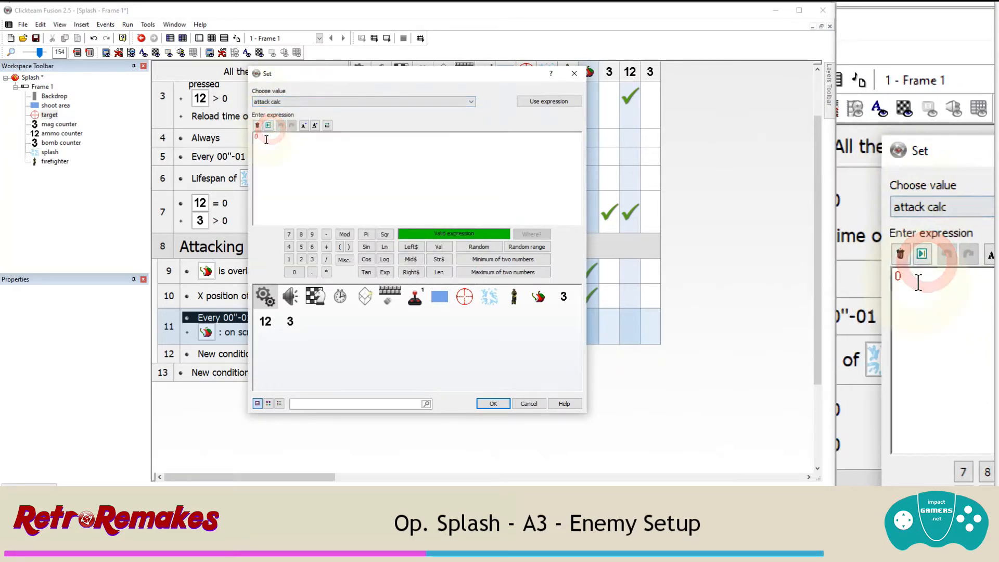
Step: Set the attack calc expression to Random of Group.Bad's attack time and confirm the action
key("BackSpace")
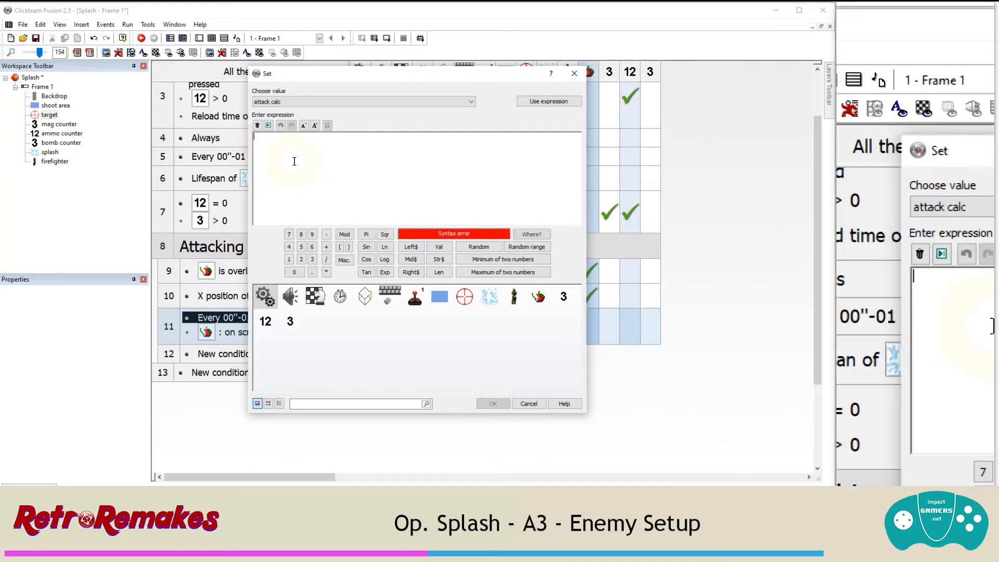
left_click(477, 247)
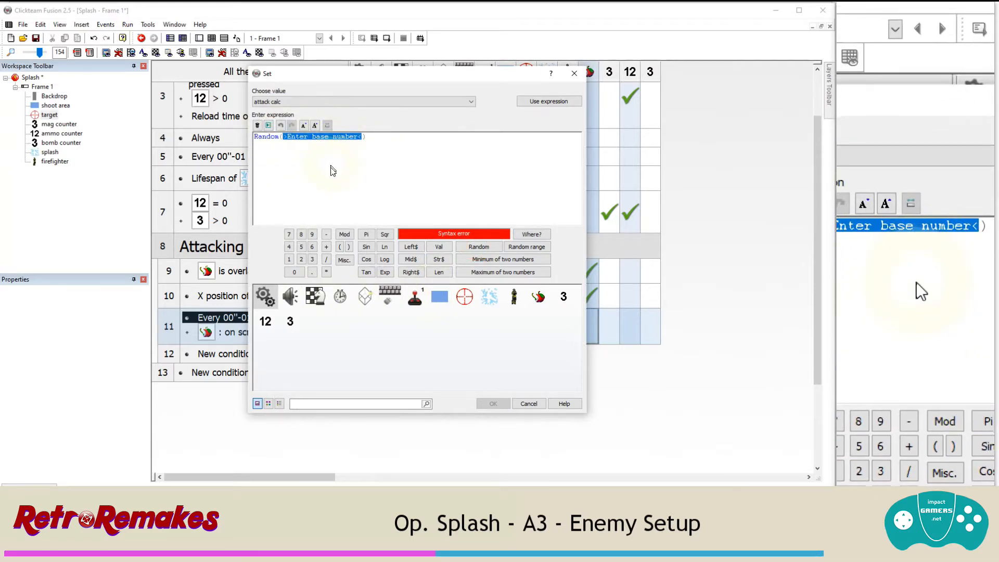
left_click(538, 297)
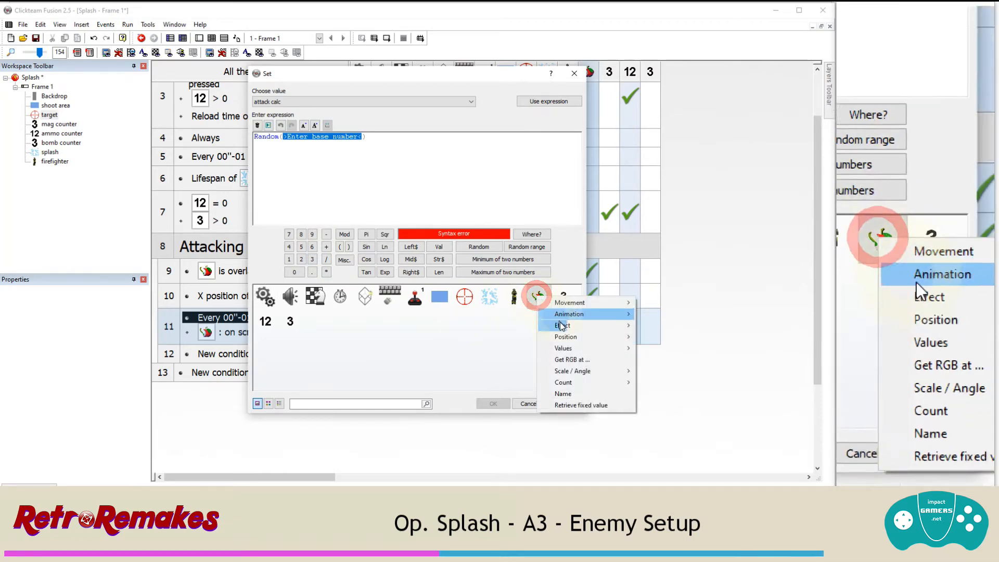
mouse_move(605, 349)
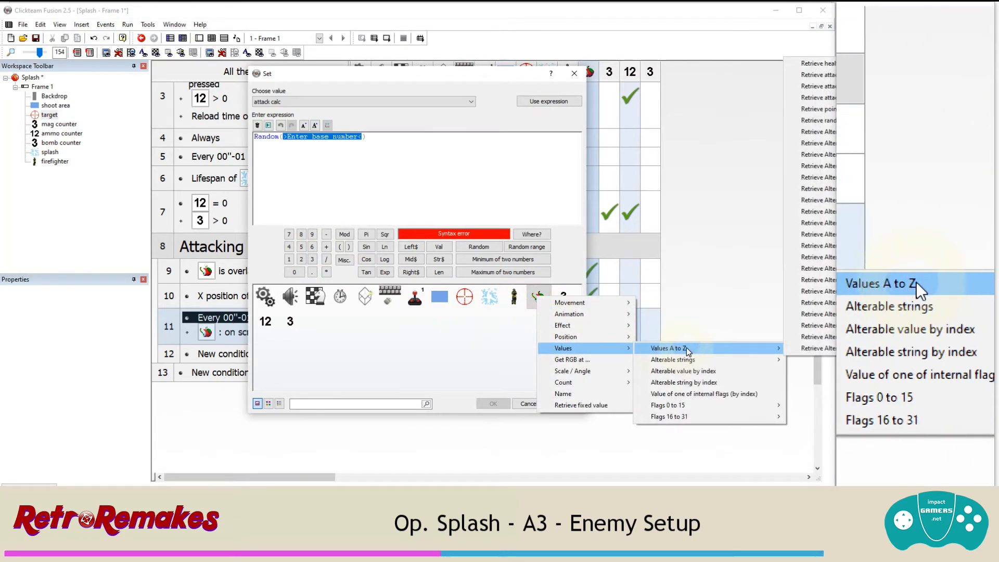
left_click_drag(465, 81, 227, 96)
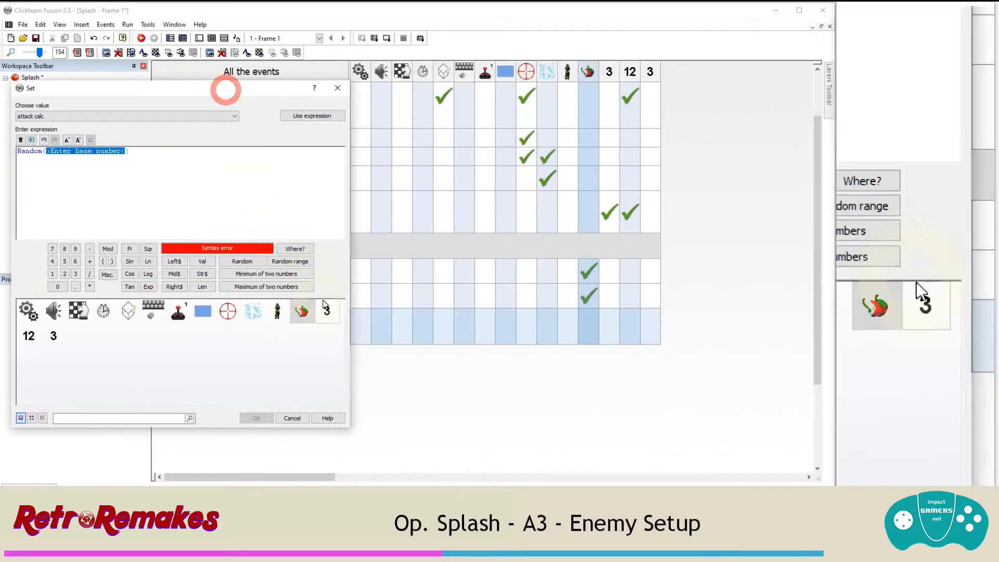
left_click(301, 310)
mouse_move(346, 363)
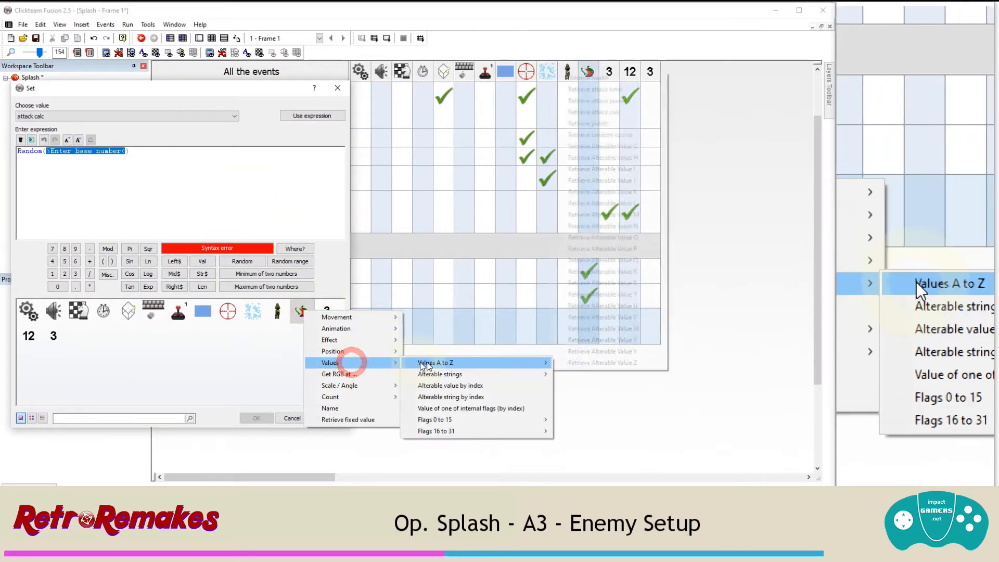
mouse_move(453, 363)
left_click(631, 89)
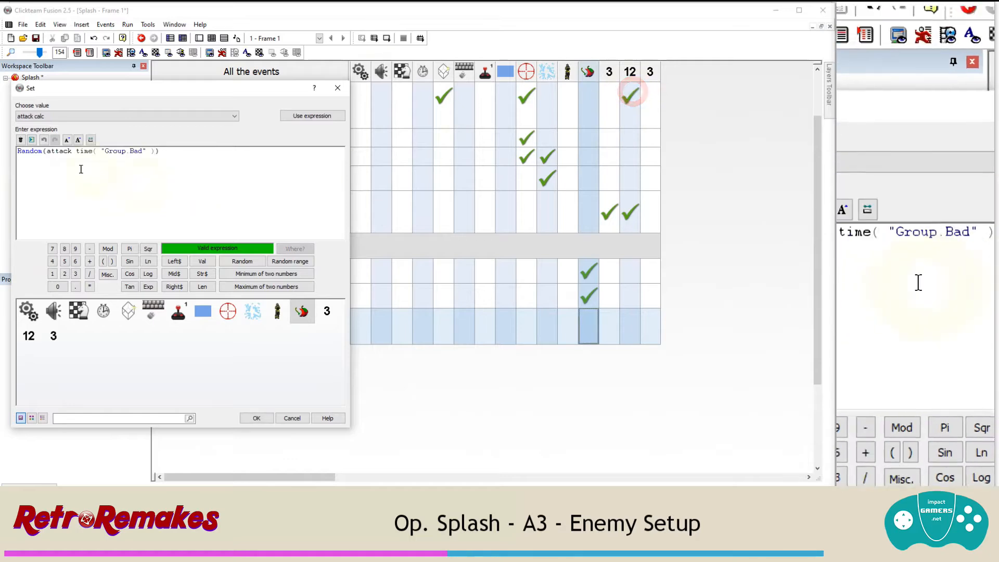
left_click(258, 417)
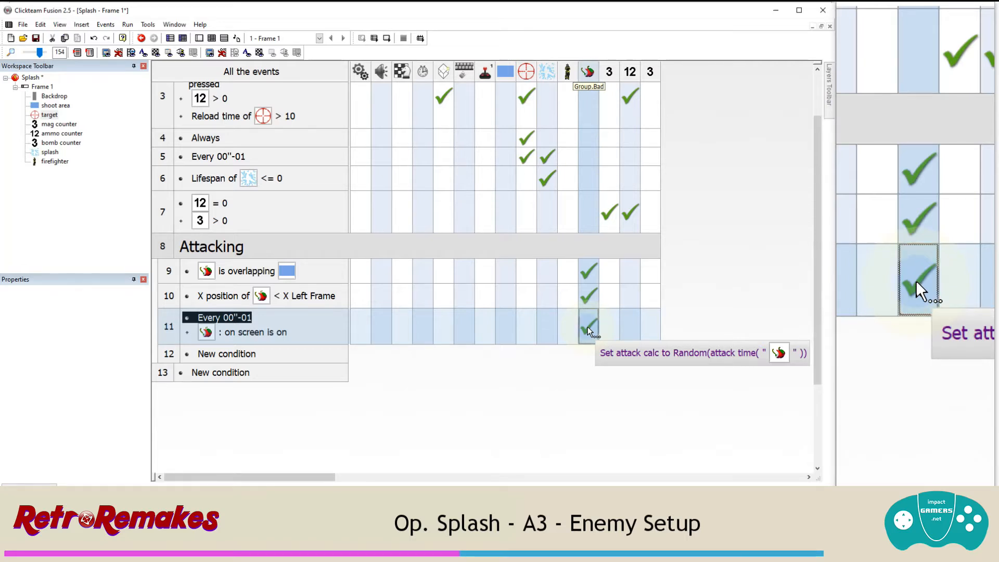
Step: Add a condition to the Attacking group testing whether Group.Bad's attack calc alterable value equals 1
double_click(233, 356)
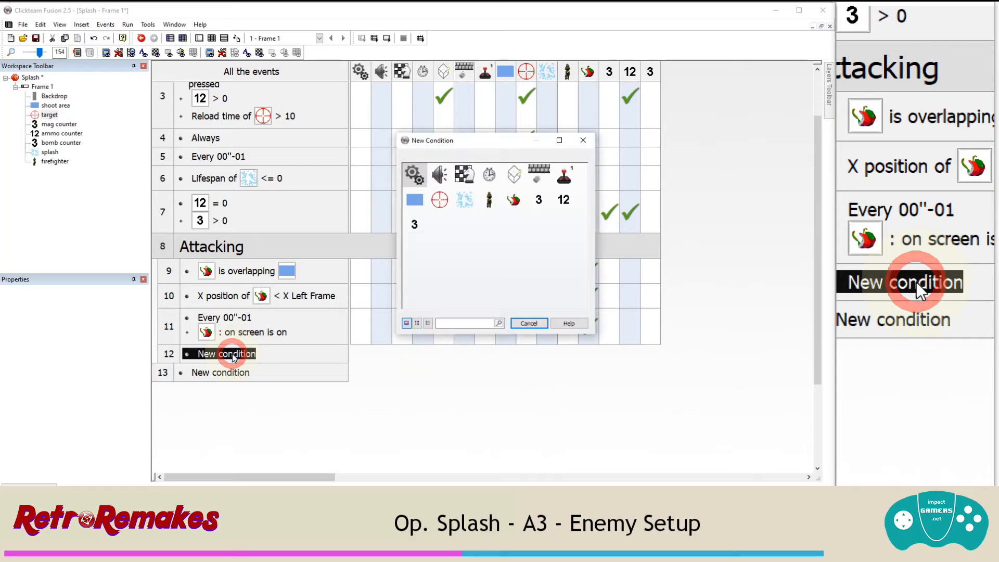
left_click(509, 209)
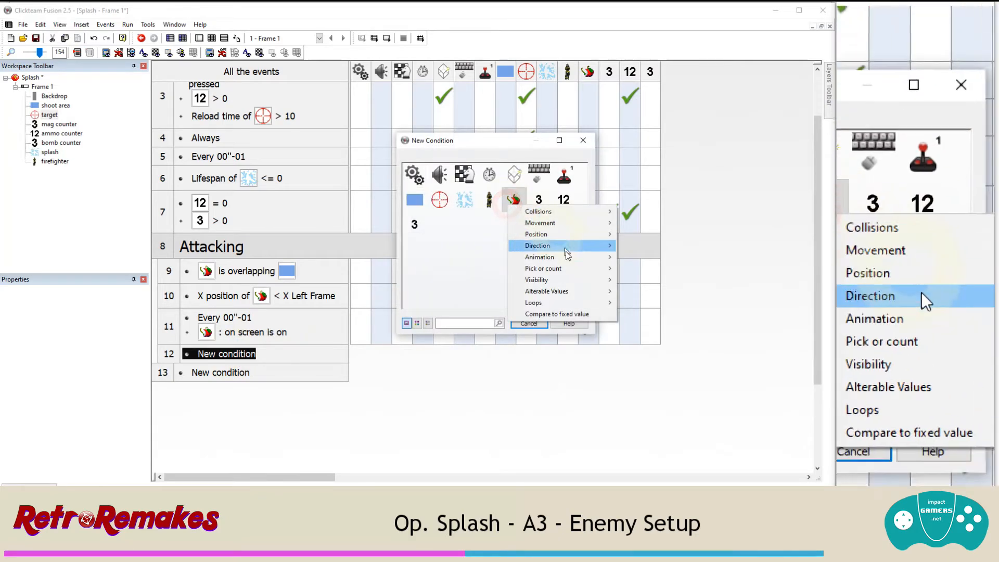
mouse_move(551, 291)
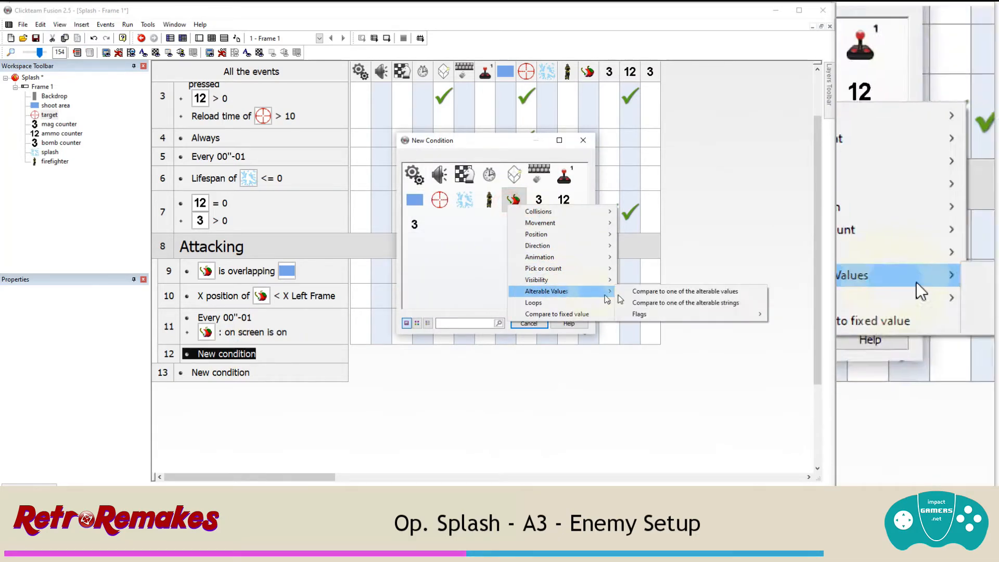
left_click(662, 293)
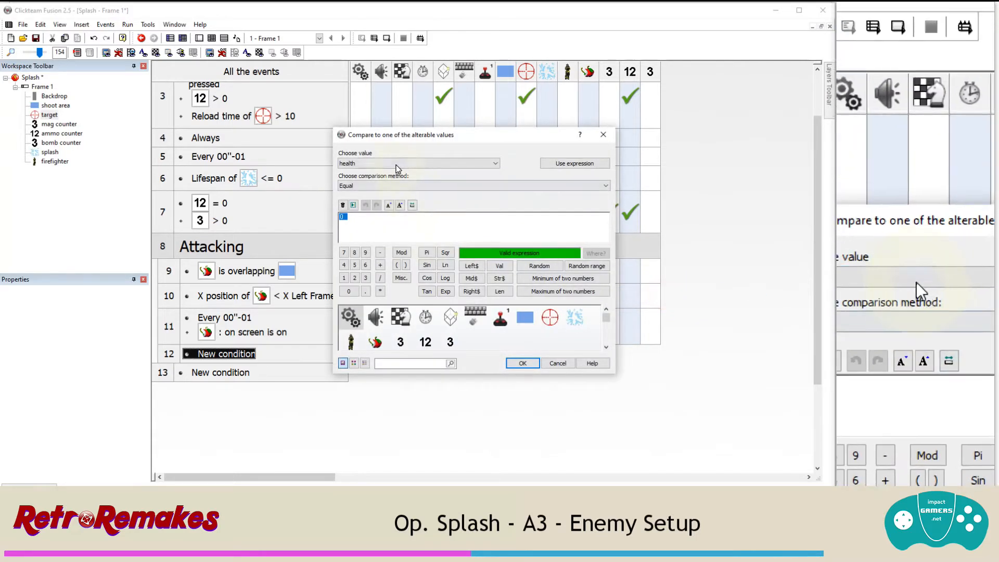
left_click(396, 164)
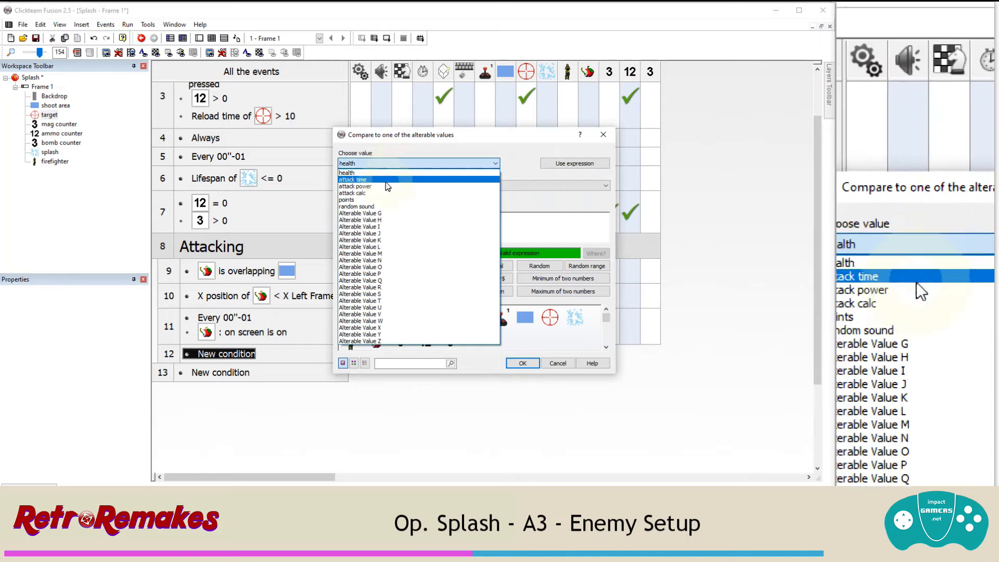
left_click(384, 192)
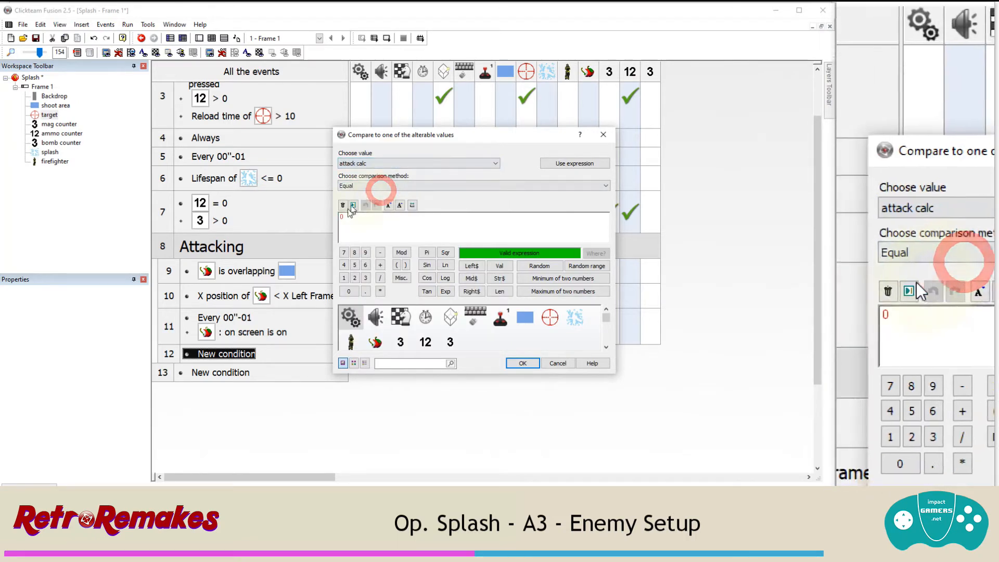
left_click(347, 226)
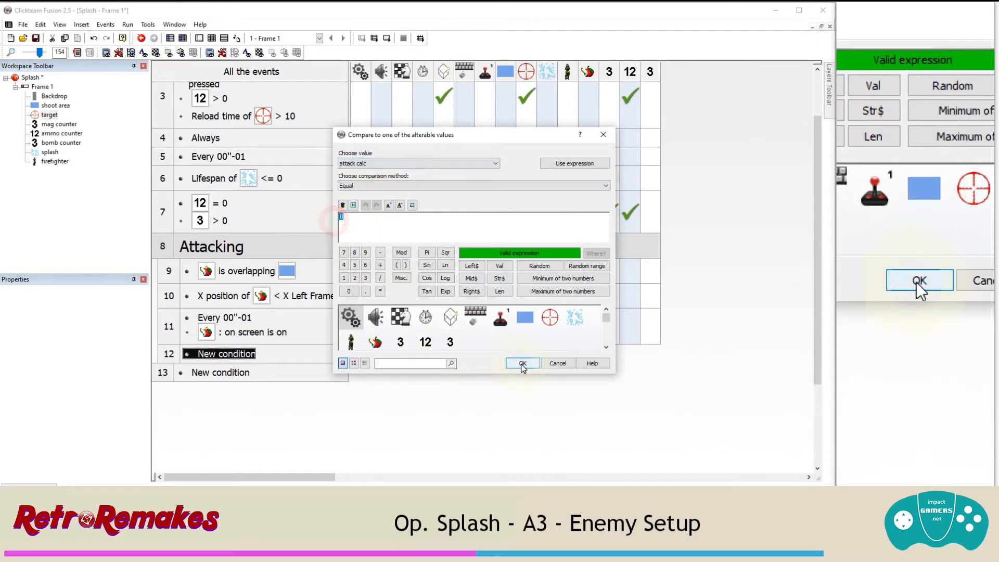
left_click(521, 363)
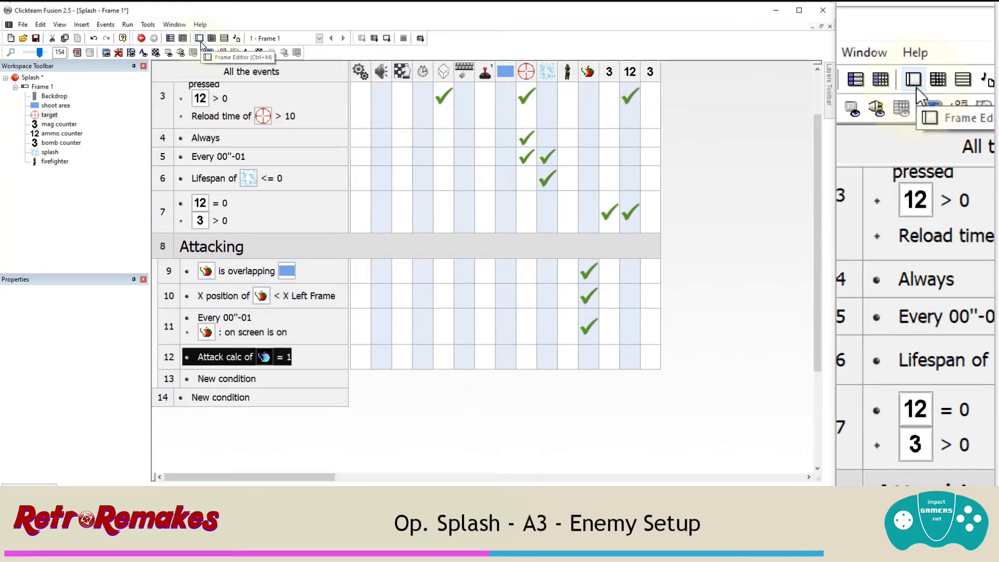
Step: Insert a new Active object in Frame 1, placed just above the play area beside the splash object
left_click(200, 39)
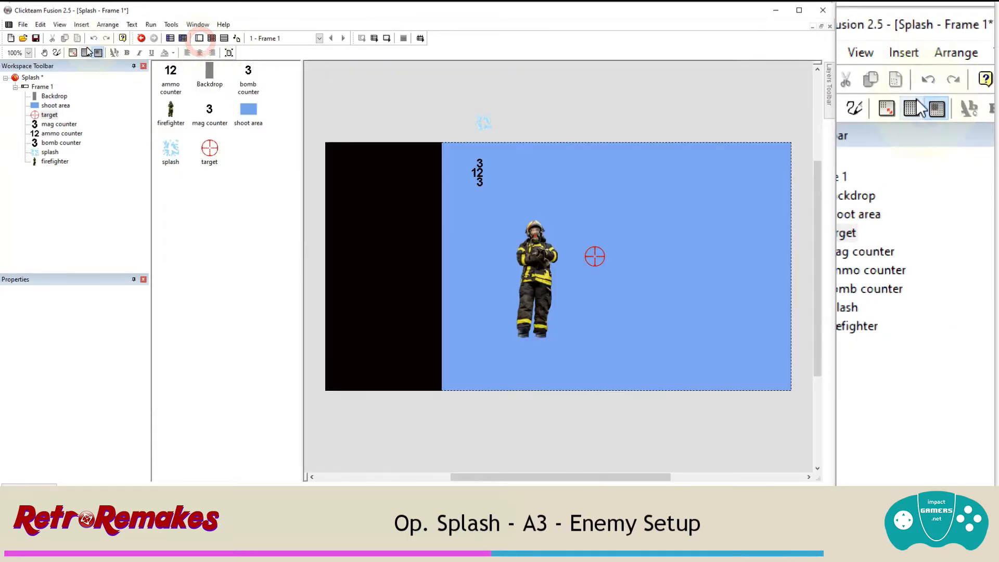
left_click(86, 28)
left_click(99, 57)
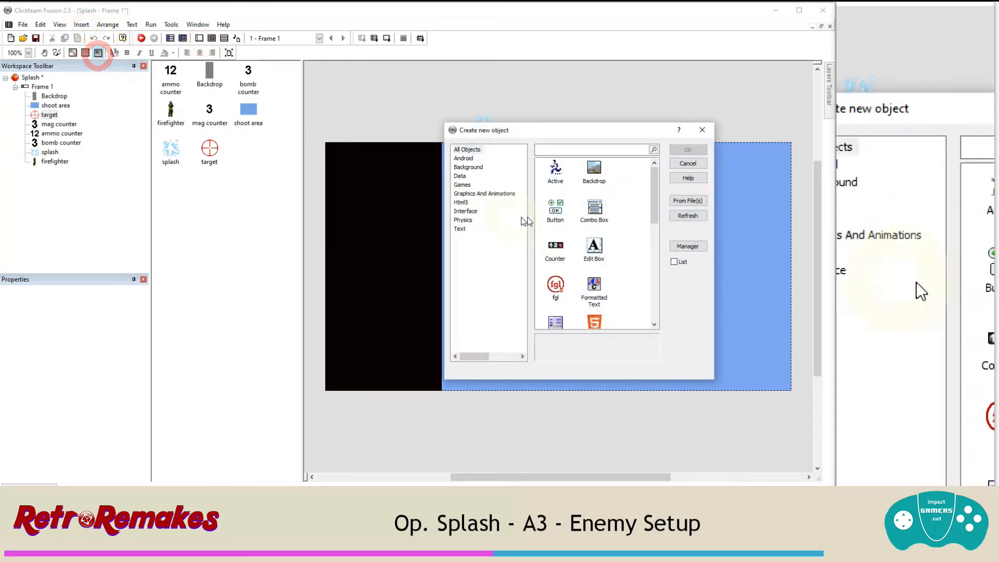
left_click(555, 171)
left_click(687, 150)
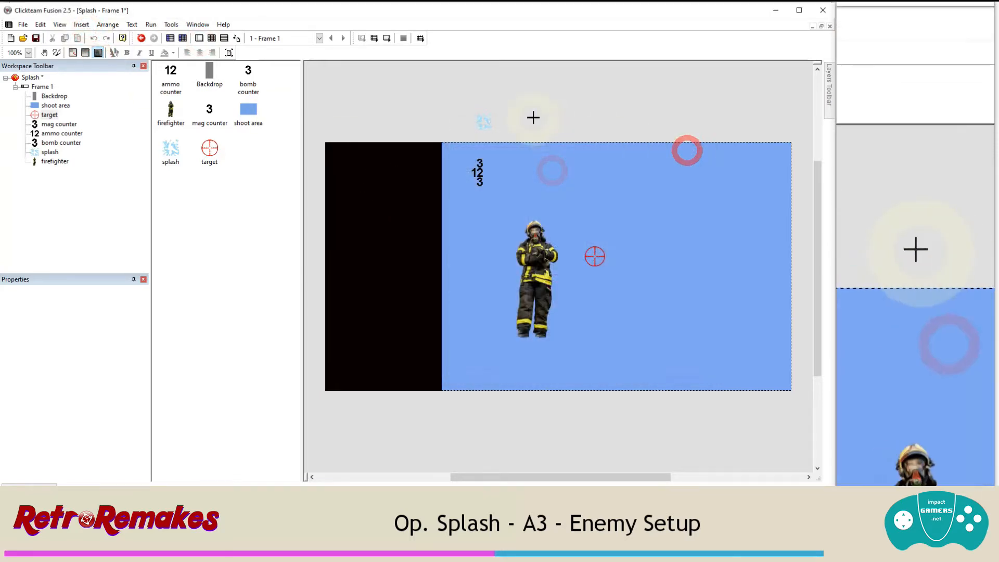
left_click(519, 104)
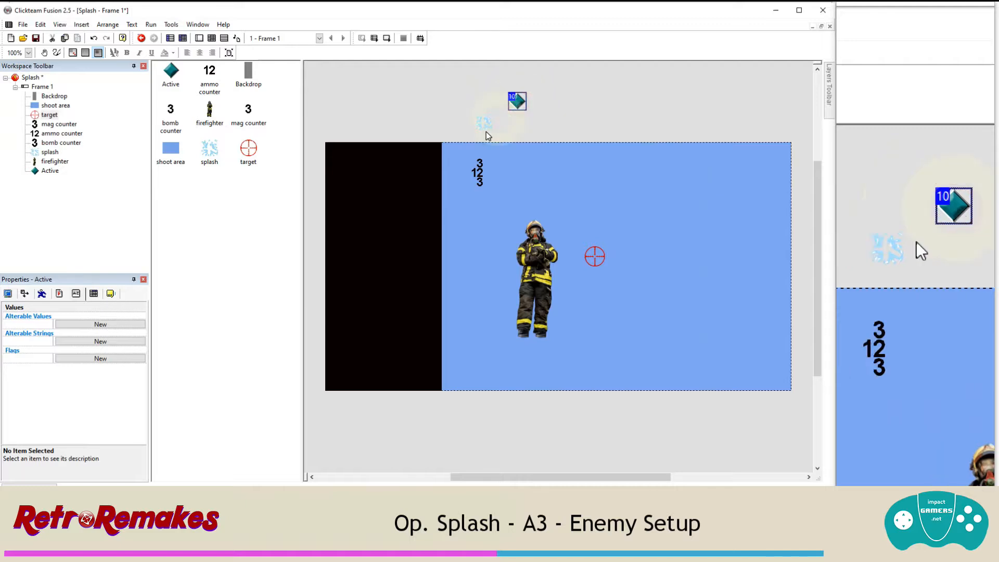
Step: Rename the new Active object as attack splash
left_click(110, 293)
left_click(112, 314)
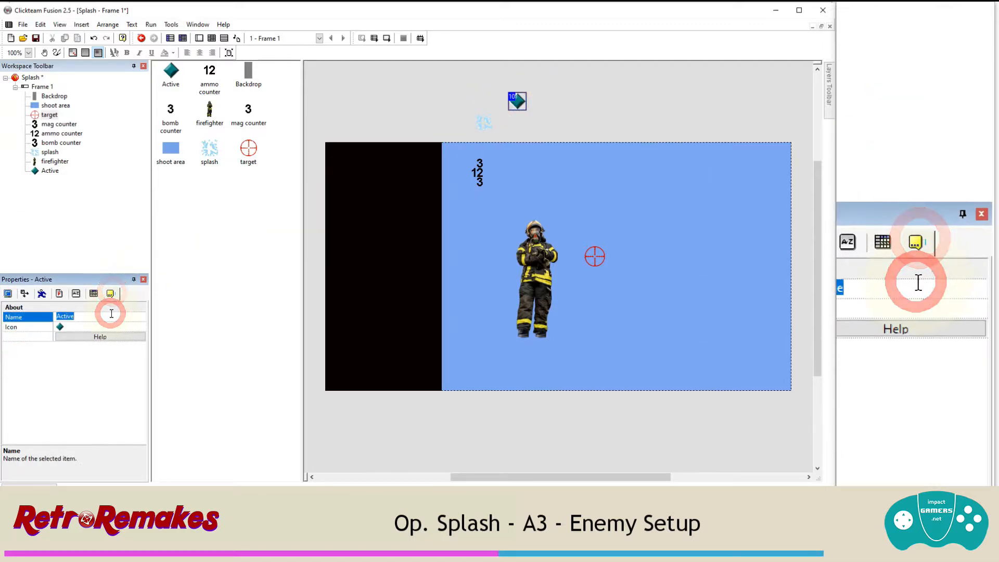
type("attack splash")
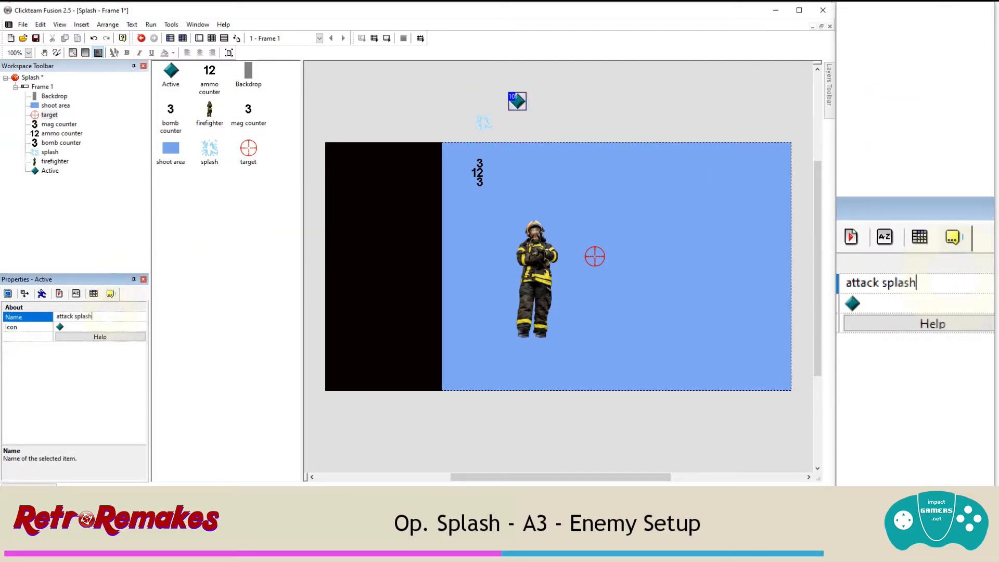
key("Return")
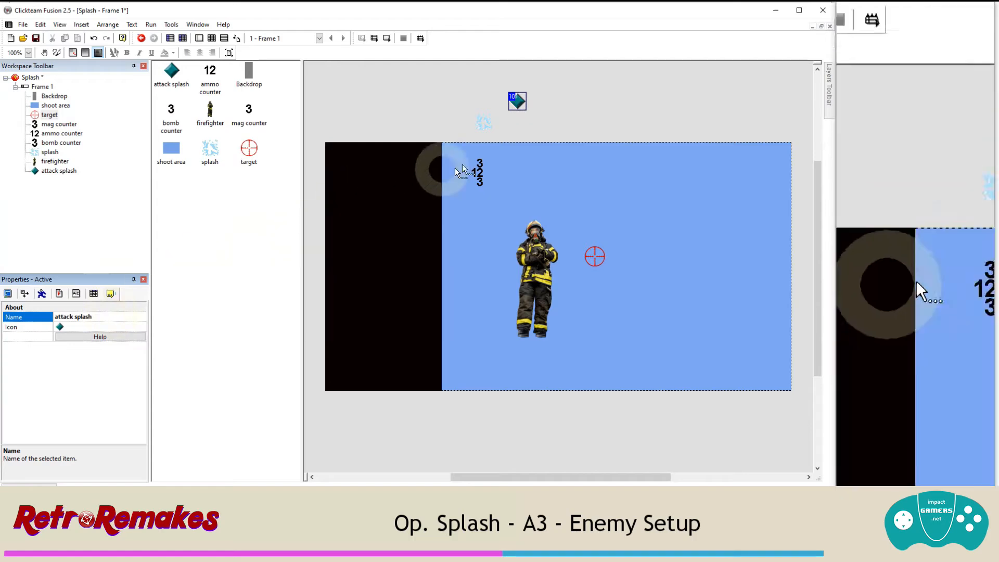
Step: Open the attack splash object for editing and clear the default image from its Stopped animation
right_click(516, 103)
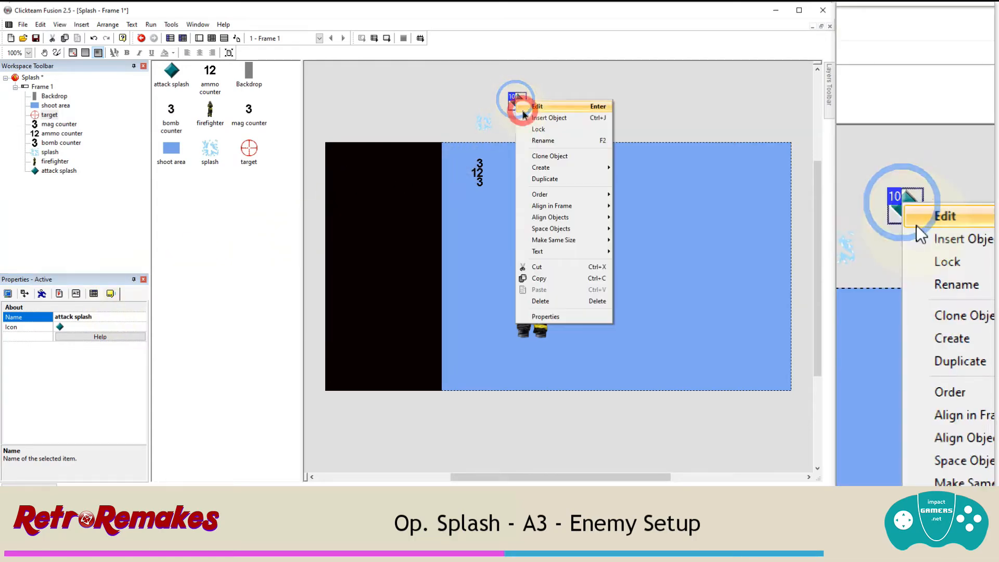
left_click(523, 108)
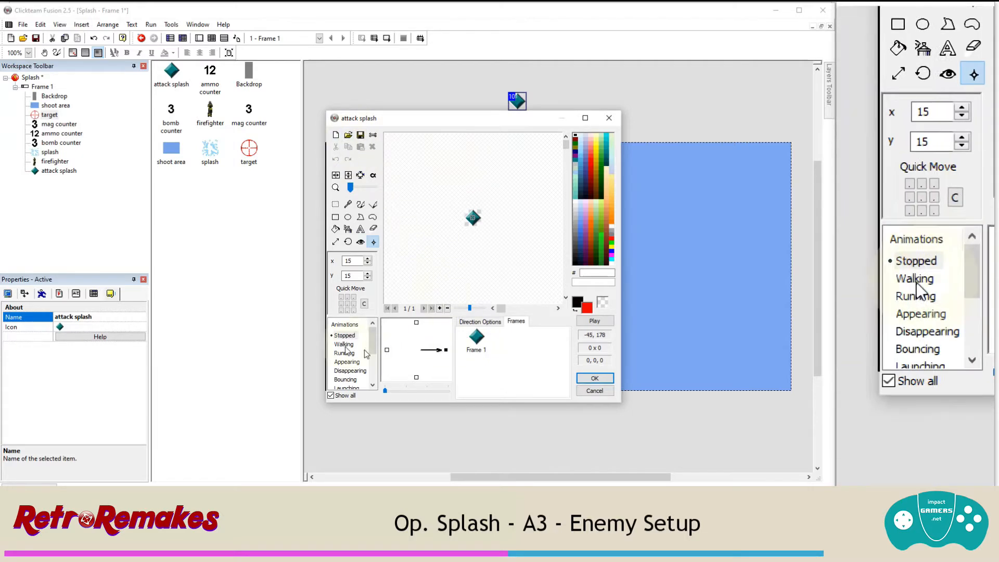
left_click(336, 137)
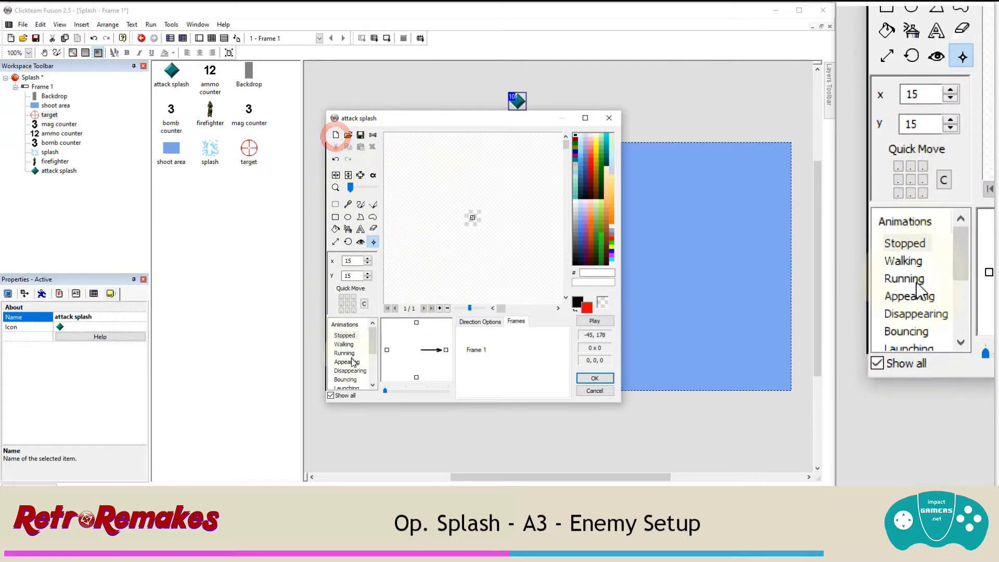
Step: Import attack splash_01.png as a 17-frame animation into the Disappearing animation of attack splash
left_click(350, 370)
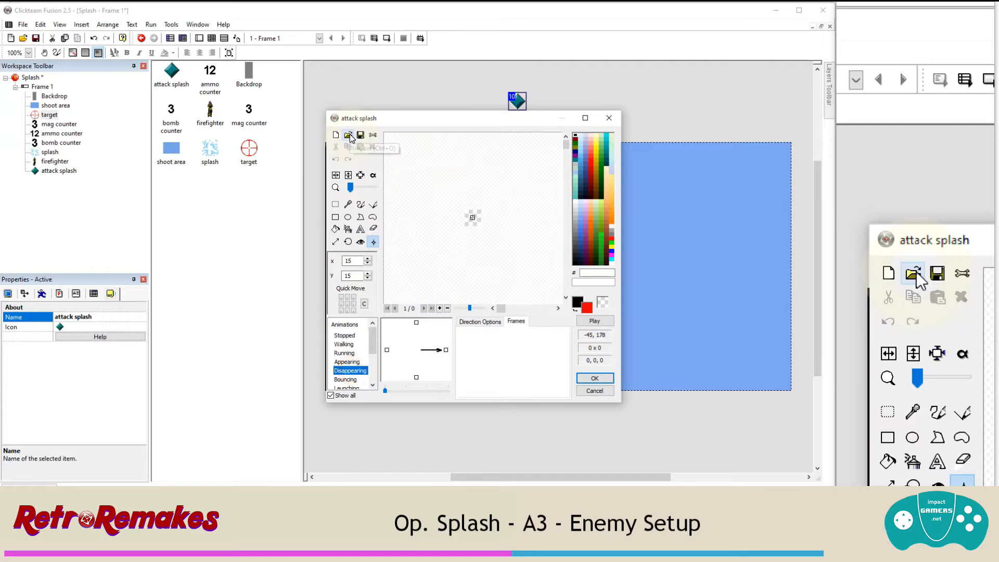
left_click(350, 137)
left_click(330, 162)
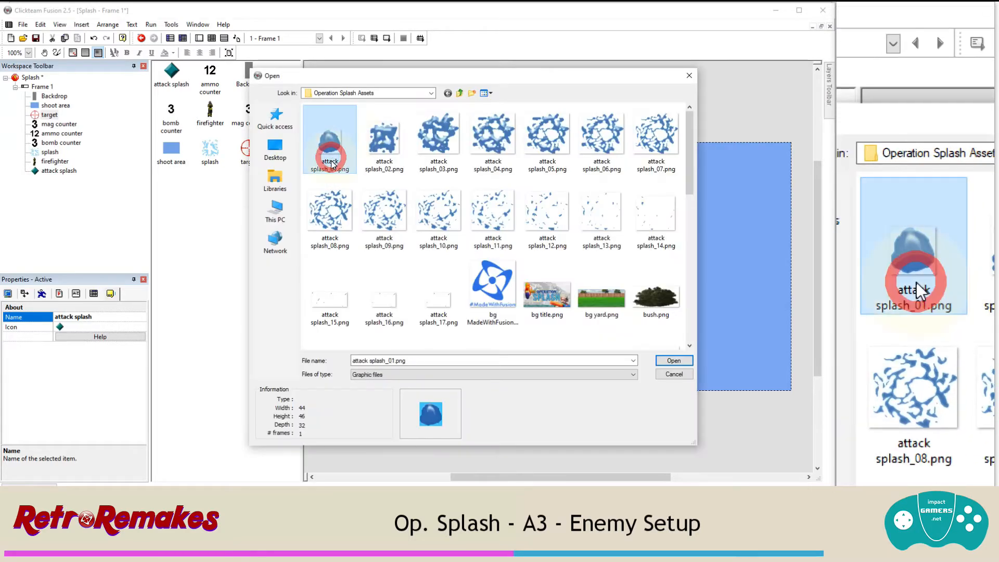
left_click(672, 361)
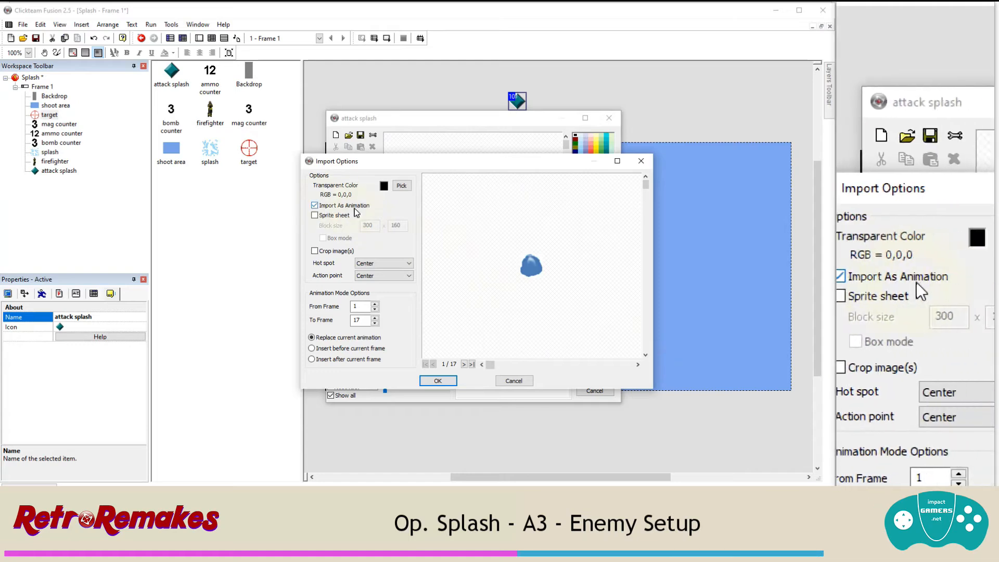
left_click(442, 380)
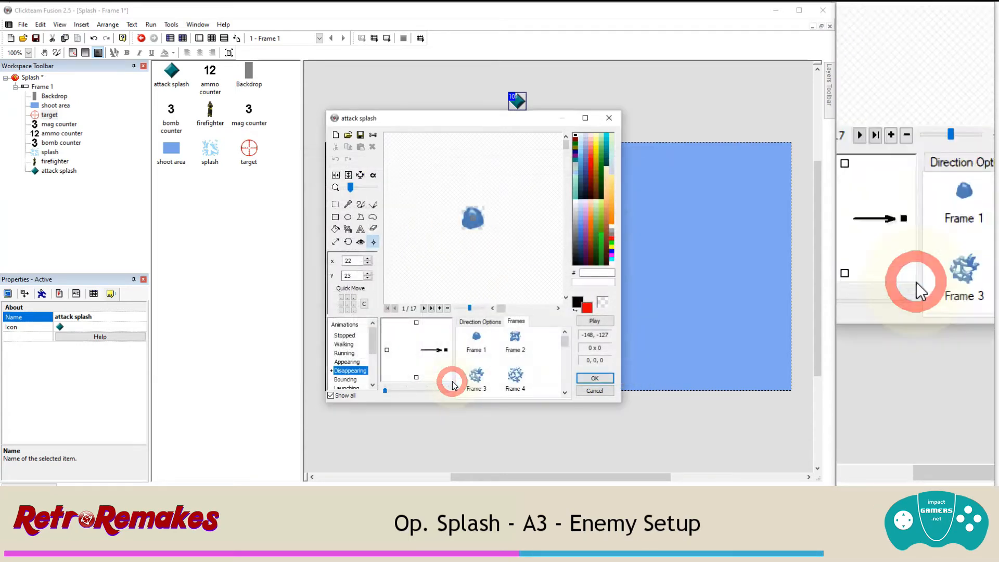
Step: Preview the Disappearing animation, set its speed to 100 and confirm the attack splash edits
left_click(586, 326)
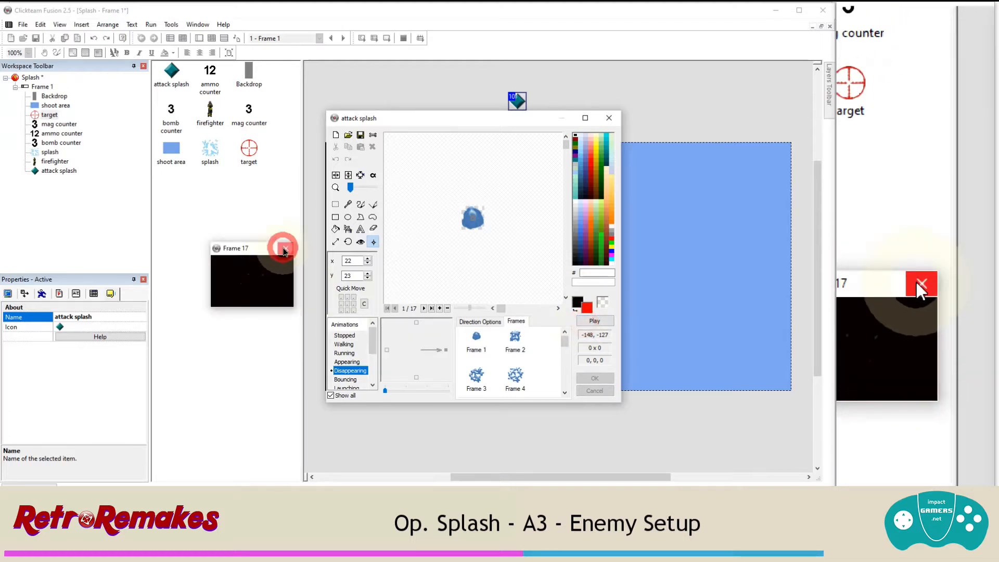
left_click(284, 249)
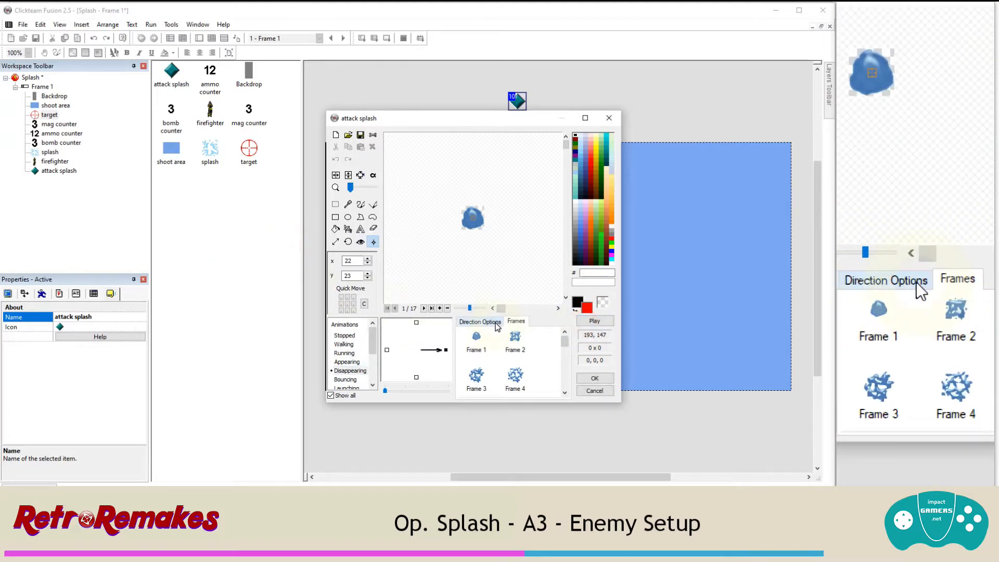
left_click(496, 323)
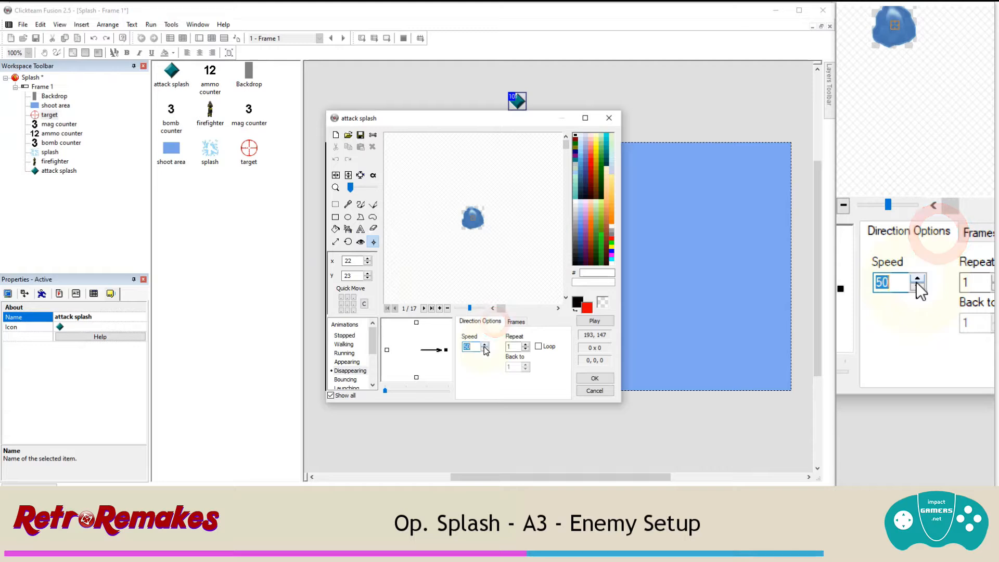
type("100")
left_click(594, 321)
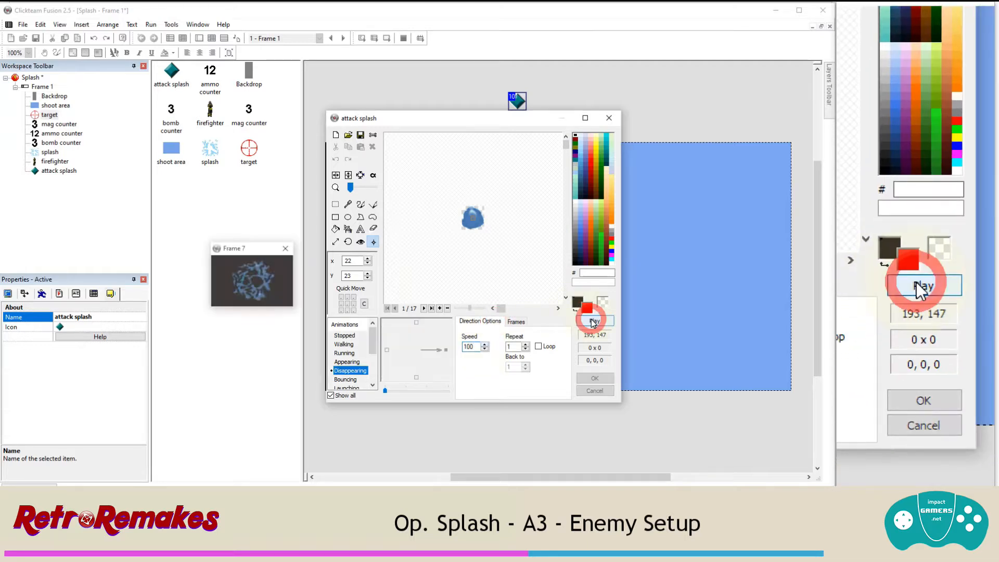
left_click(285, 248)
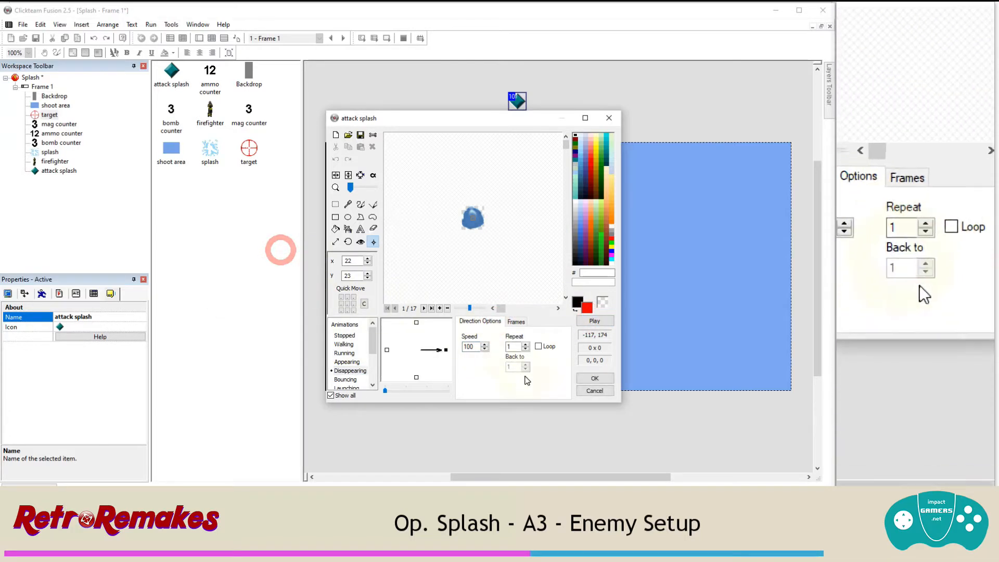
left_click(584, 378)
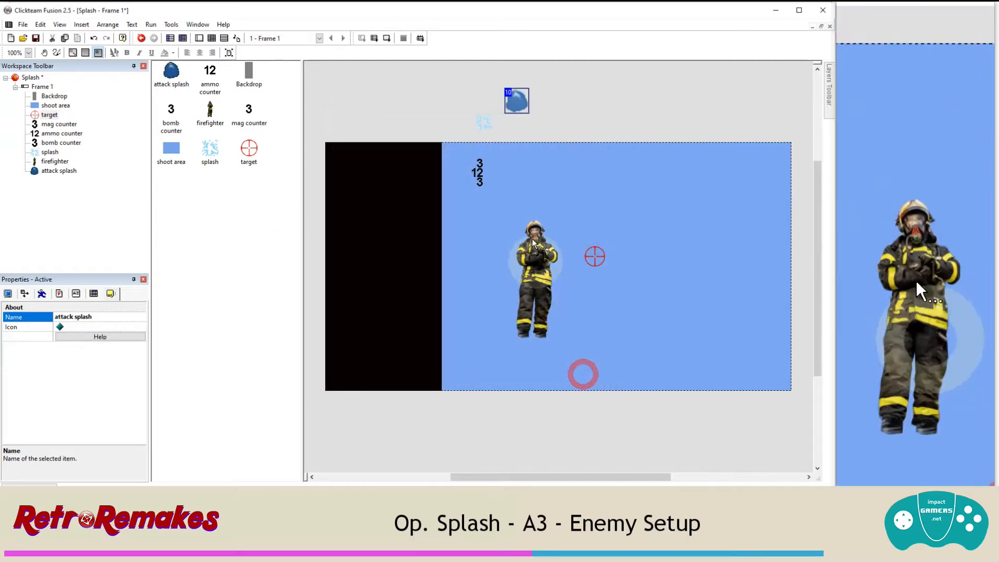
Step: Start a Create object action for attack splash in the Attacking event that tests attack calc = 1
left_click(214, 40)
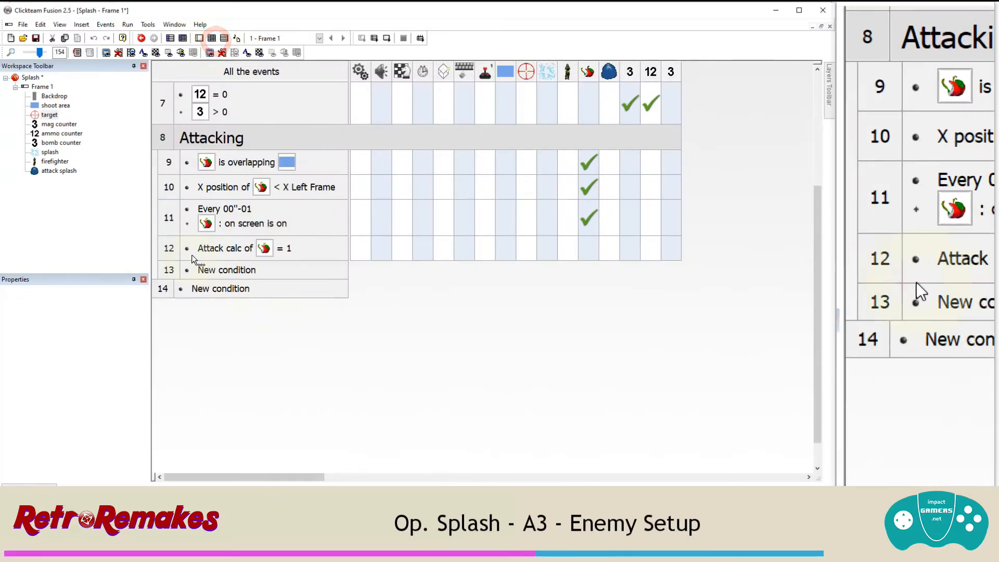
left_click(279, 253)
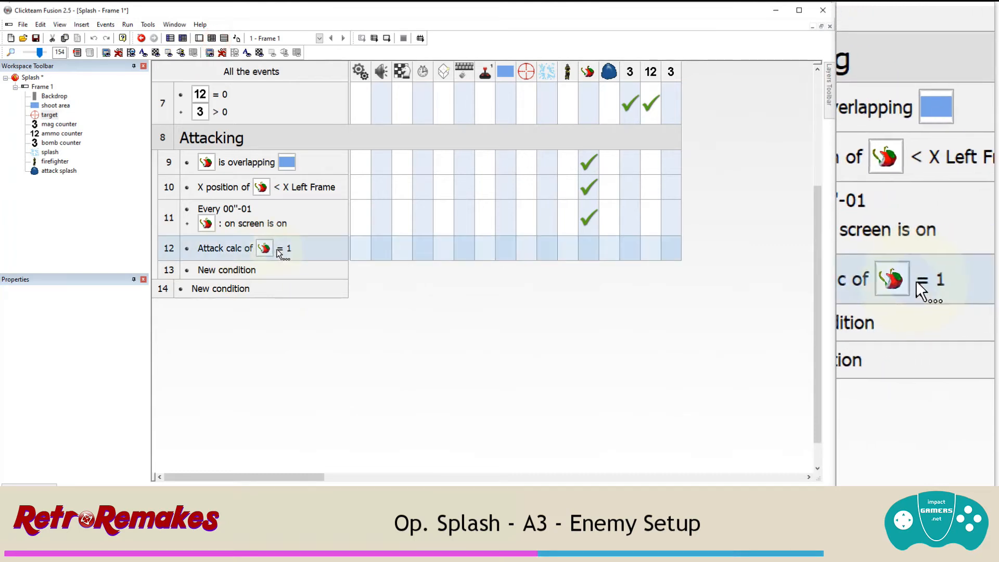
right_click(444, 248)
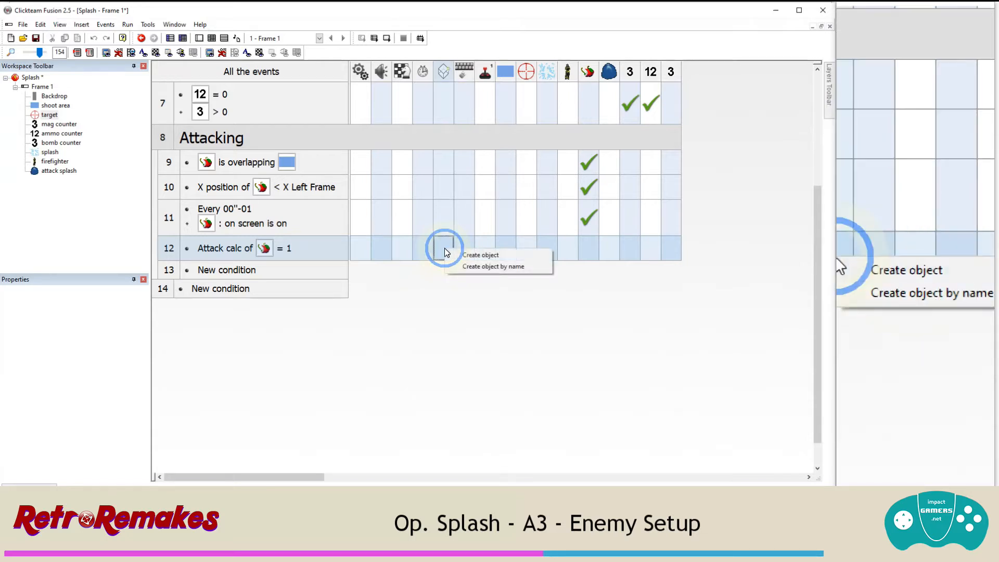
left_click(458, 254)
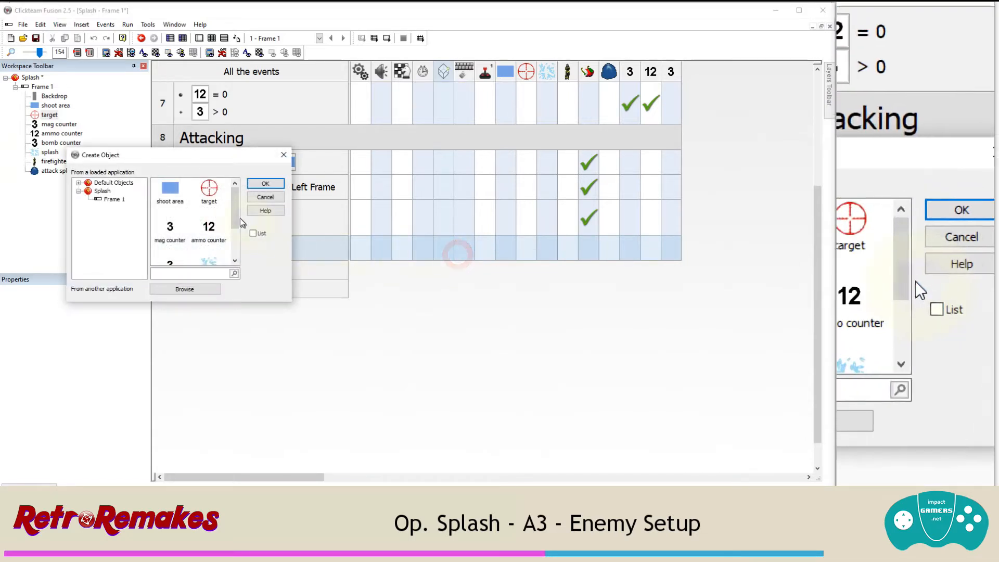
left_click_drag(237, 218, 231, 257)
left_click(210, 254)
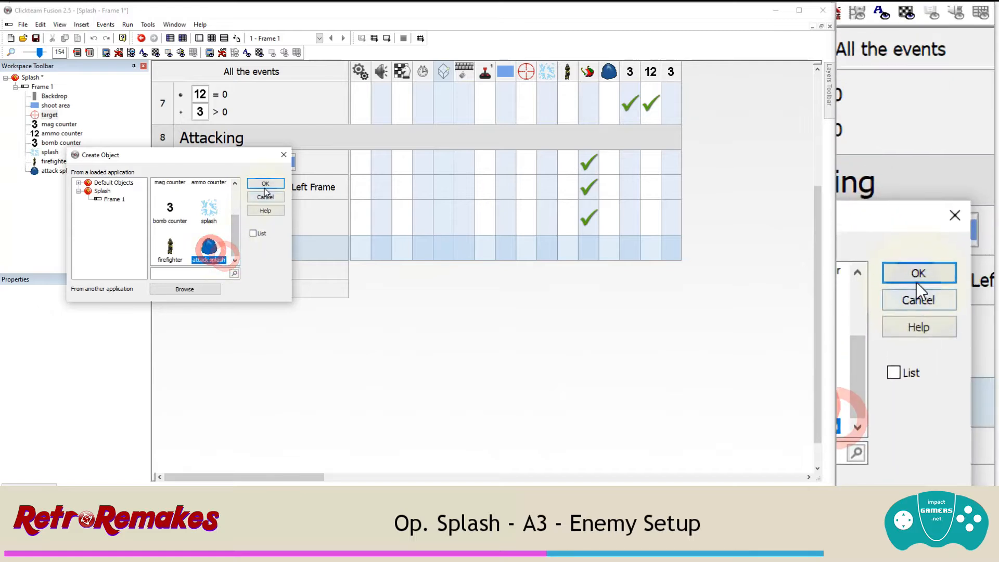
left_click(266, 183)
left_click(267, 188)
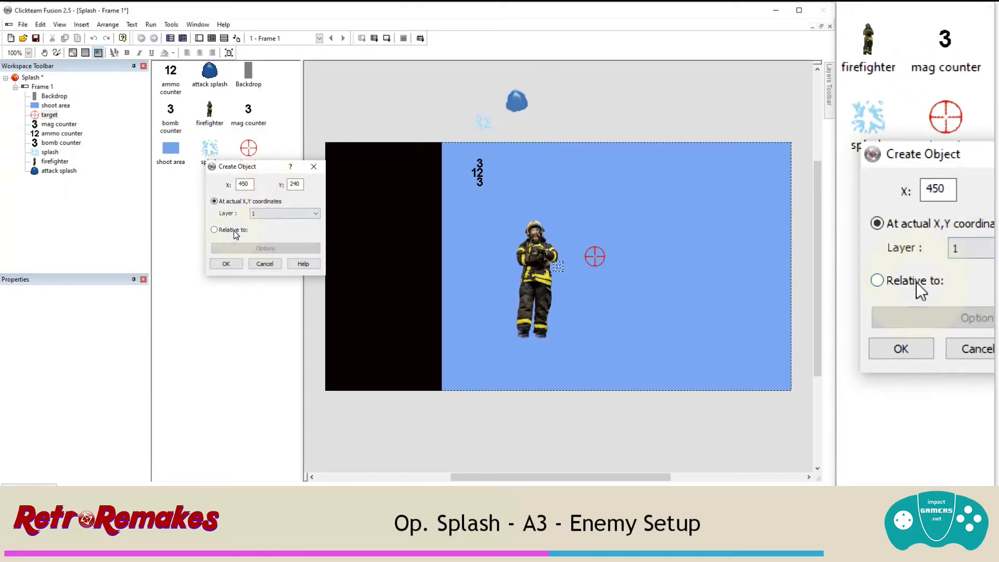
Step: Position the created attack splash at 0, 0 relative to Group.Bad's action point, and add a Destroy action for attack splash to the same event
left_click(233, 230)
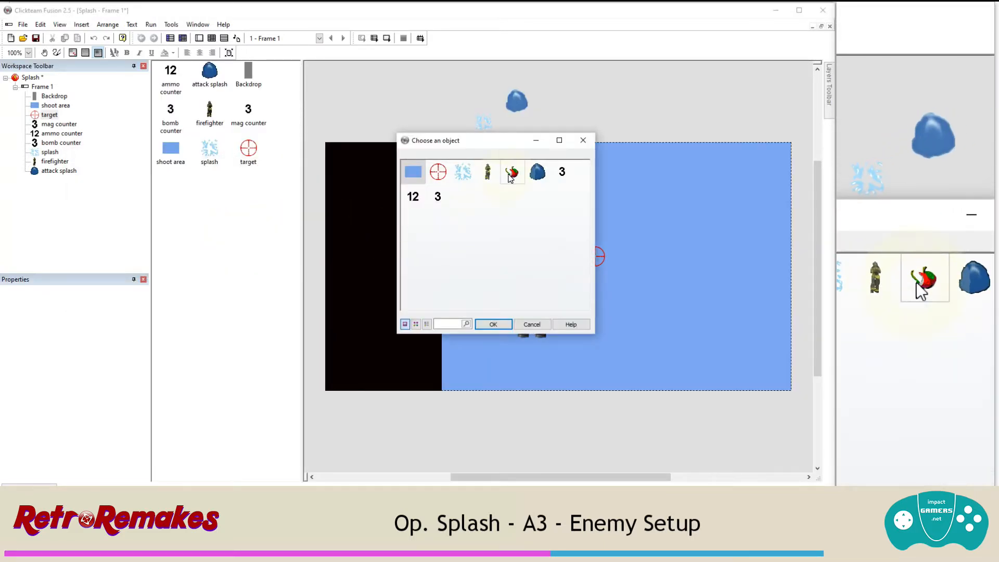
left_click(493, 325)
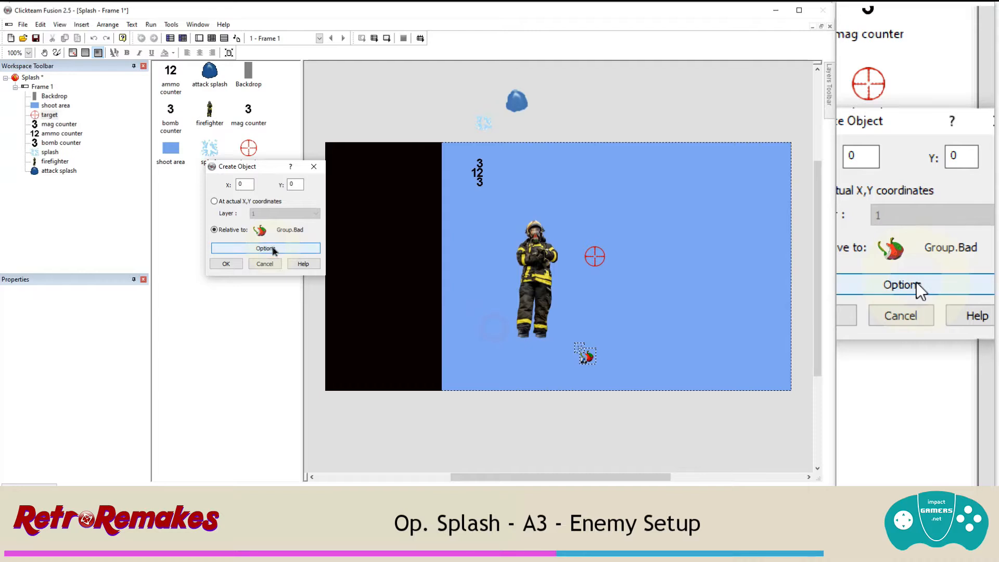
left_click(272, 250)
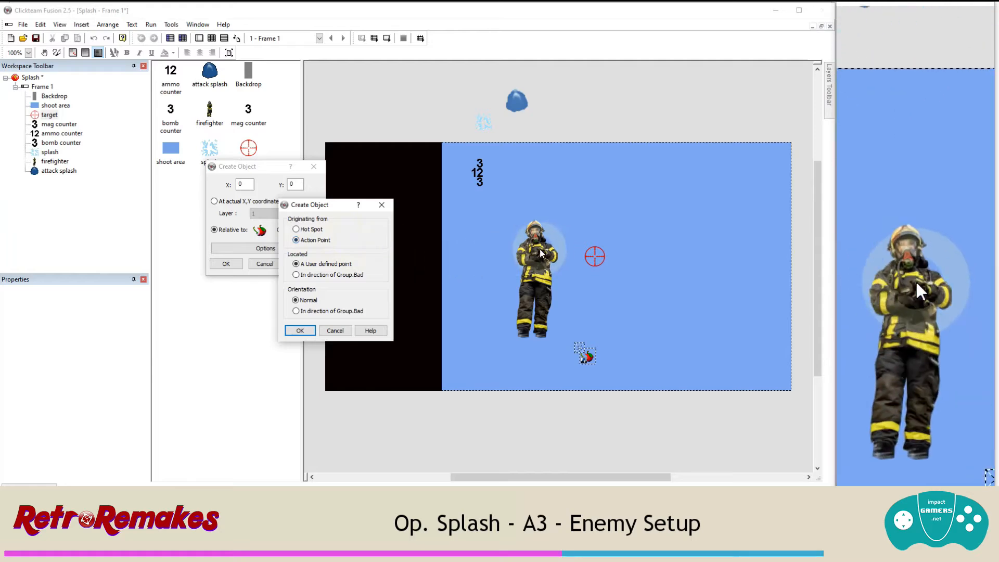
left_click(297, 328)
left_click(226, 264)
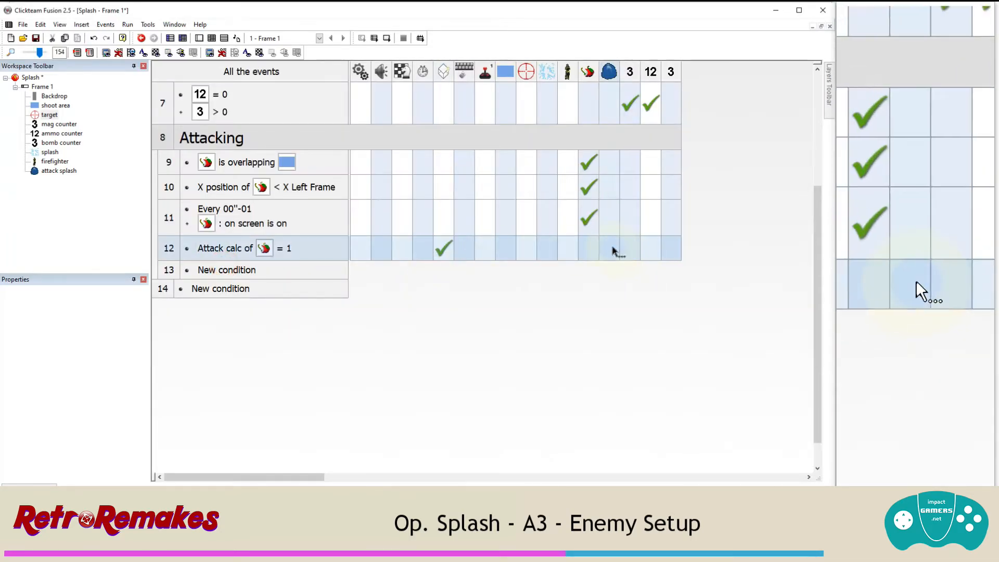
right_click(609, 248)
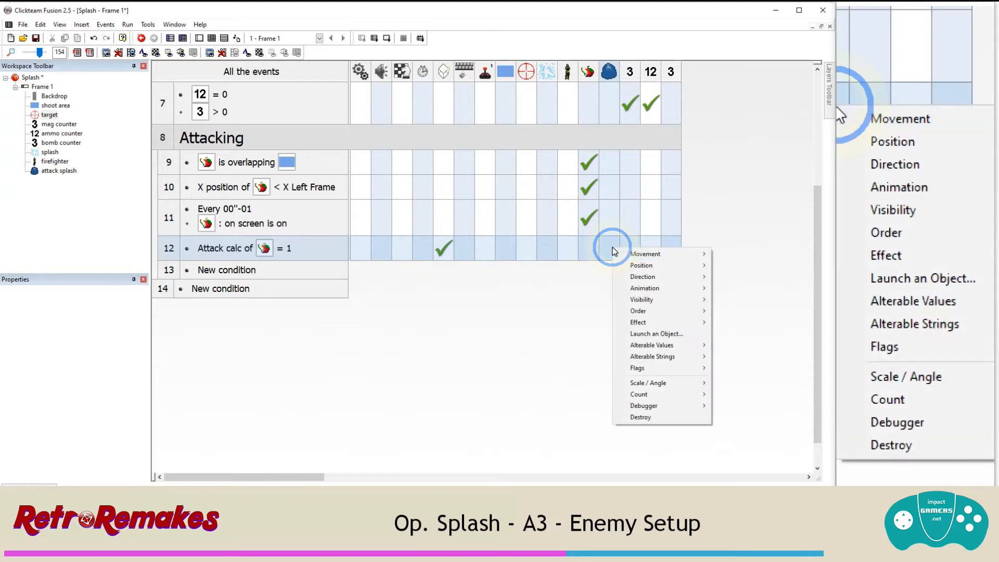
left_click(640, 417)
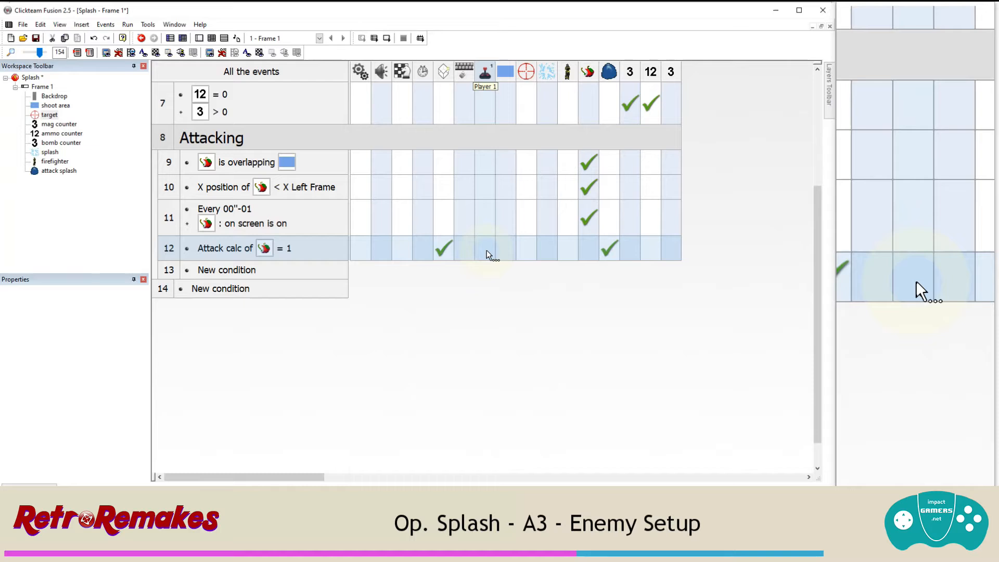
Step: Add a Player 1 action to the attack calc = 1 event that subtracts Group.Bad's attack power from the number of lives
left_click(486, 250)
mouse_move(527, 269)
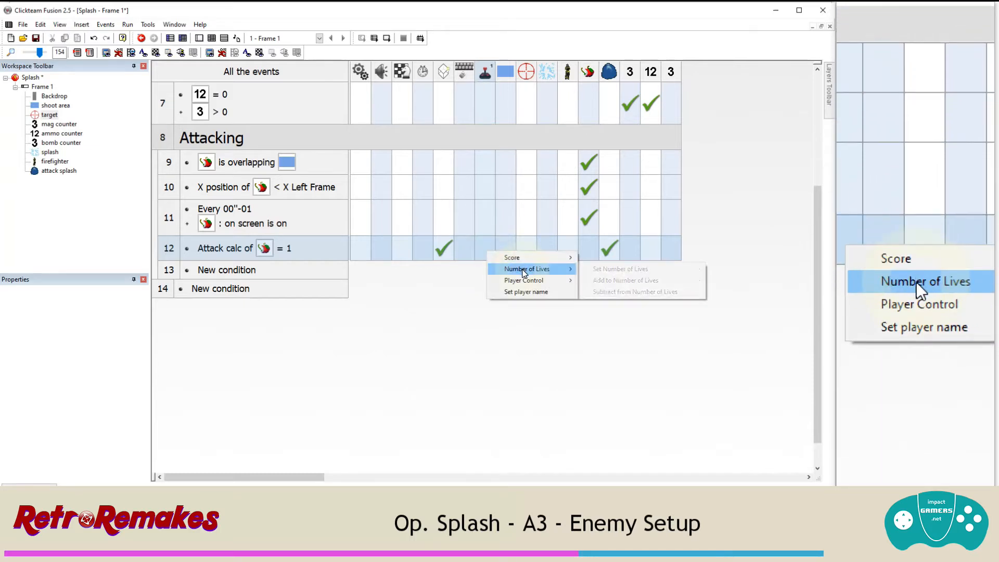
left_click(615, 291)
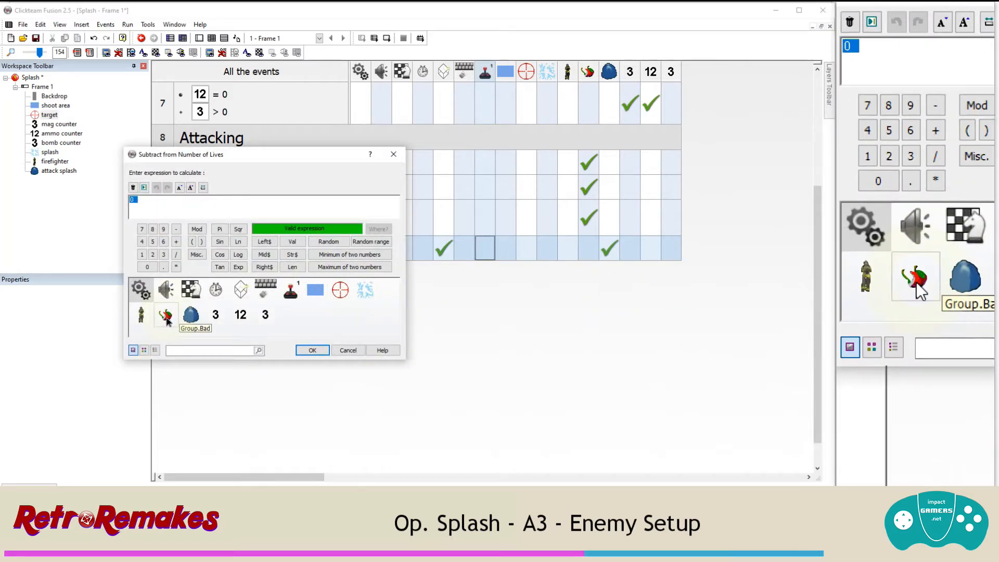
left_click(166, 316)
mouse_move(227, 369)
mouse_move(299, 370)
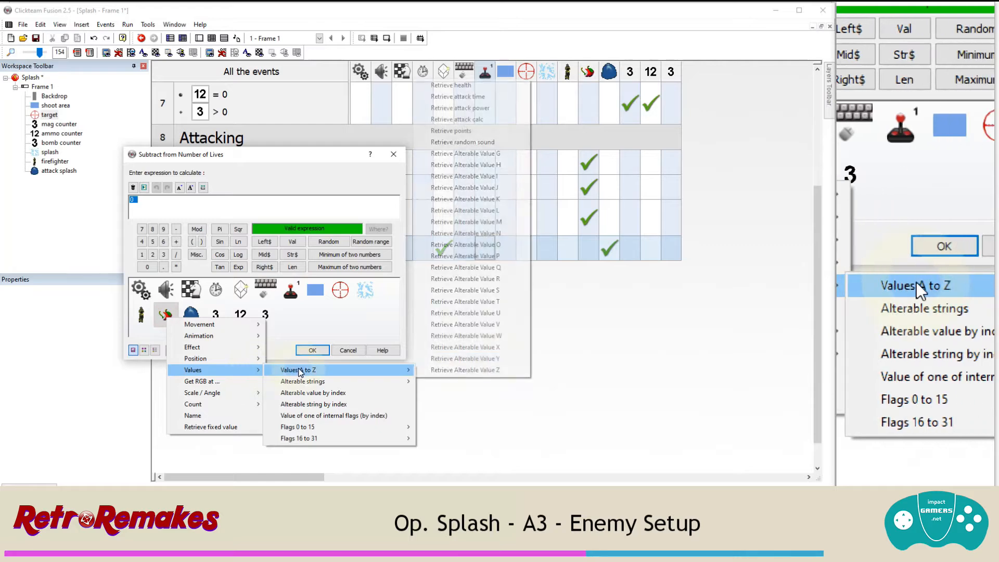
left_click(505, 109)
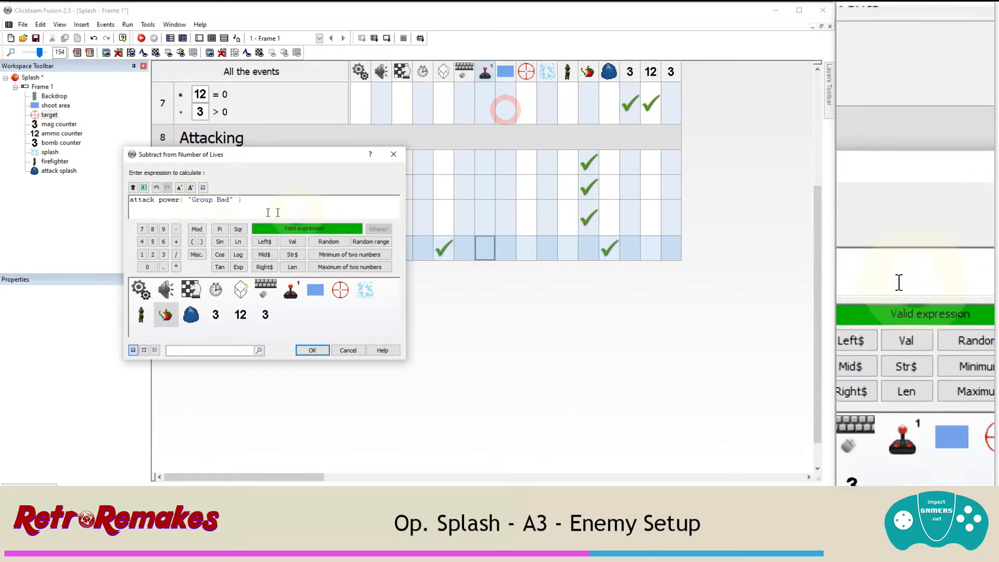
left_click(312, 351)
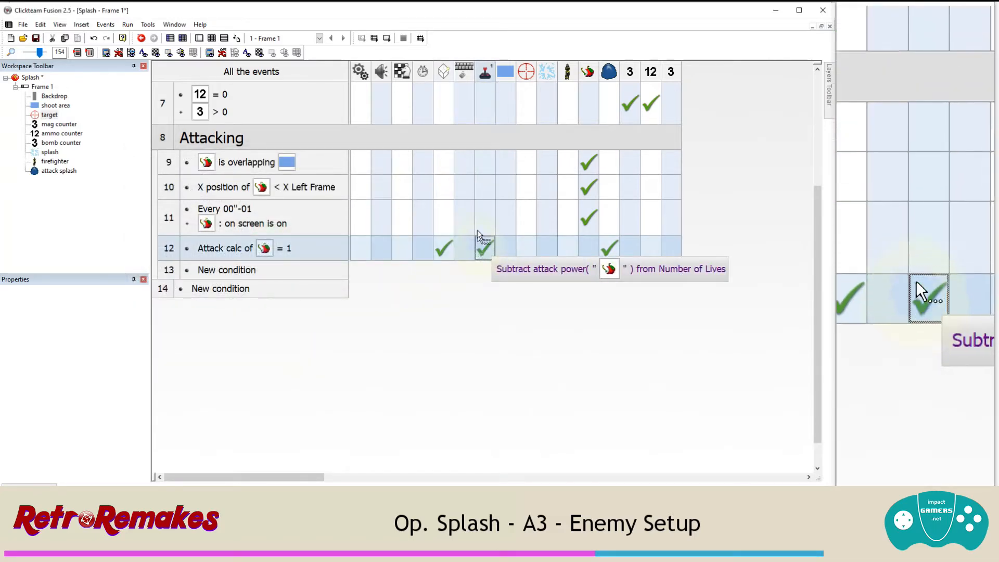
Step: Run the application to test the firefighter's attacks, and close the test window
left_click(127, 25)
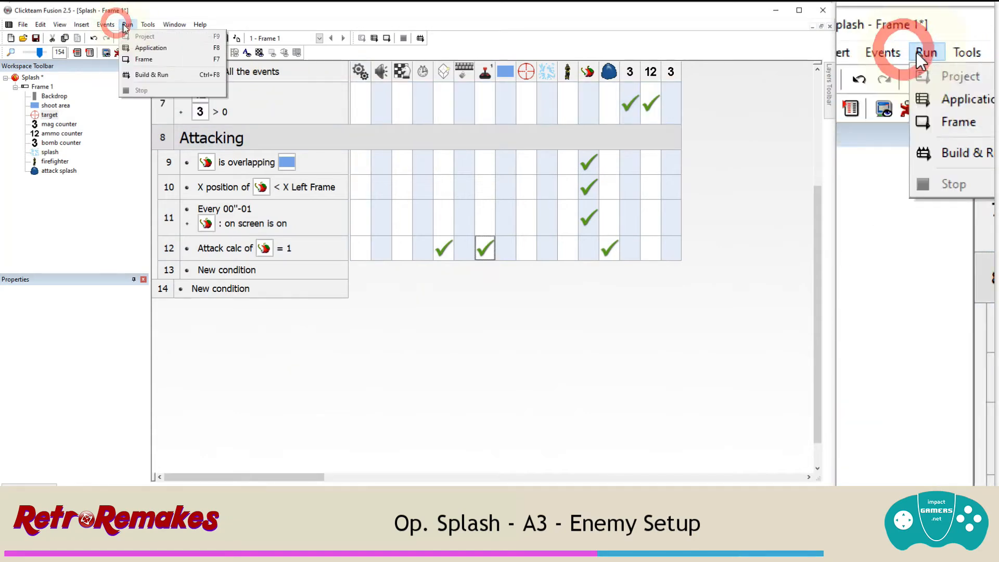
left_click(145, 45)
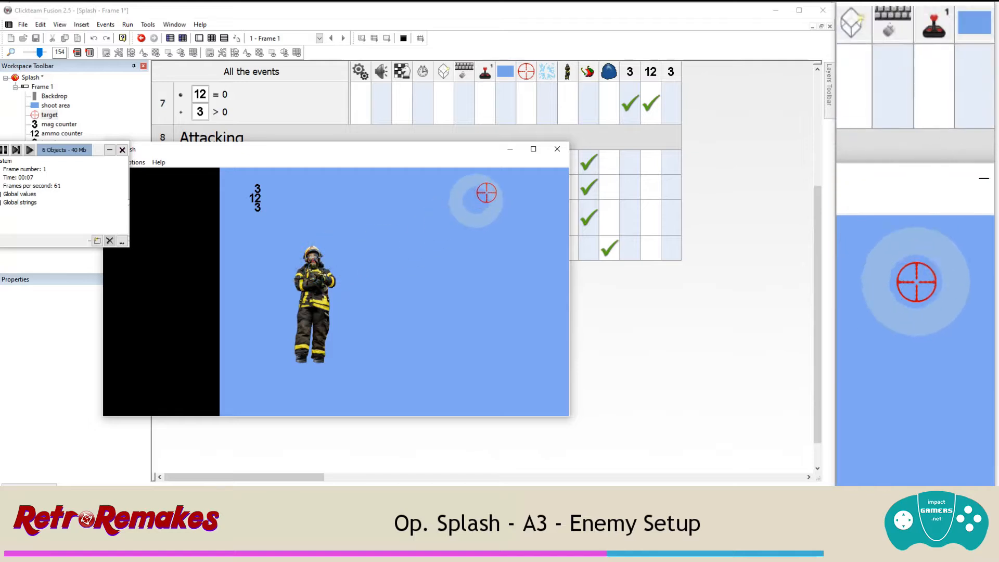
left_click(556, 150)
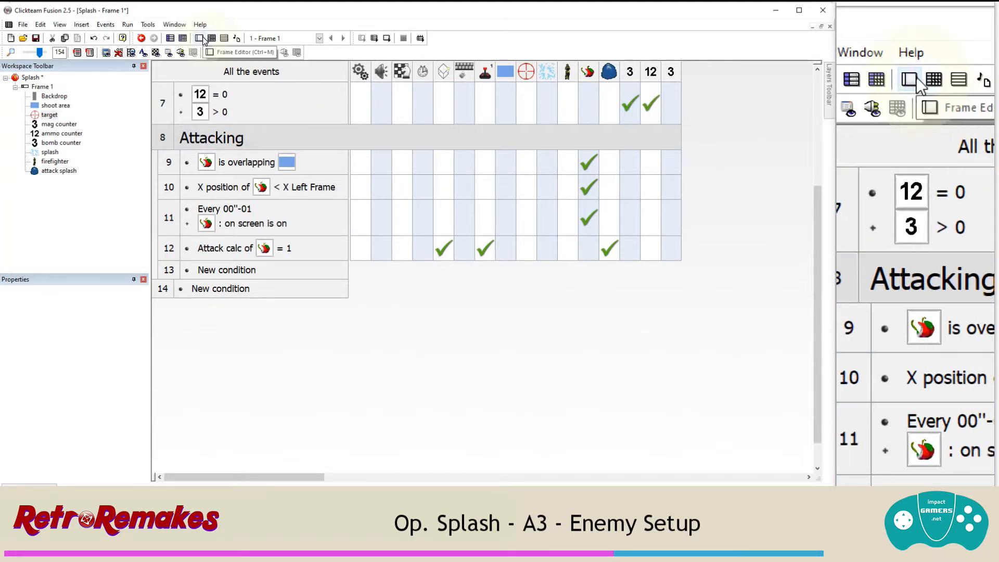
Step: Insert a Lives object in the frame's black area and reshape it into a narrow column along the outer edge, spanning nearly the full height
left_click(202, 39)
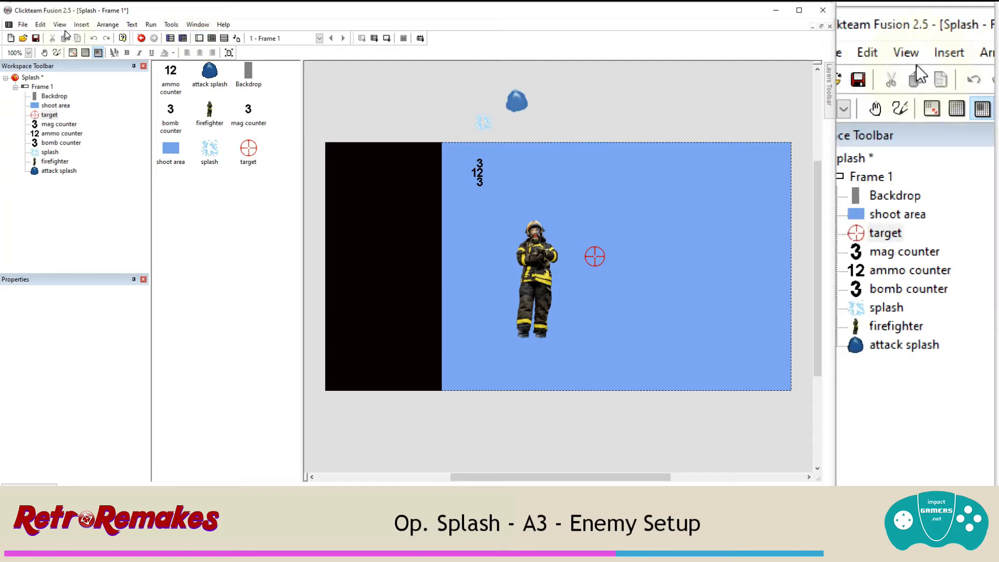
left_click(81, 24)
left_click(103, 59)
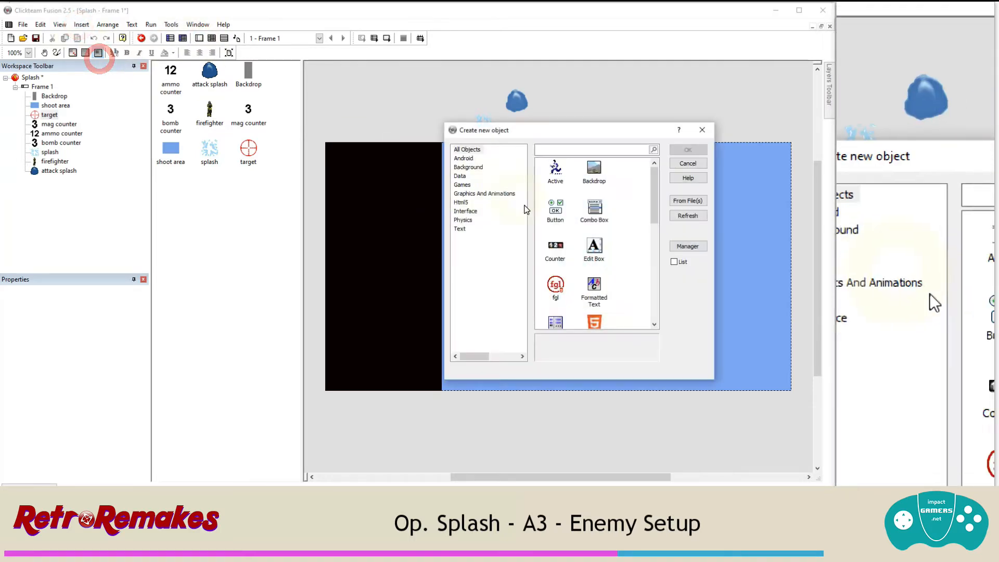
scroll(572, 245, "down", 5)
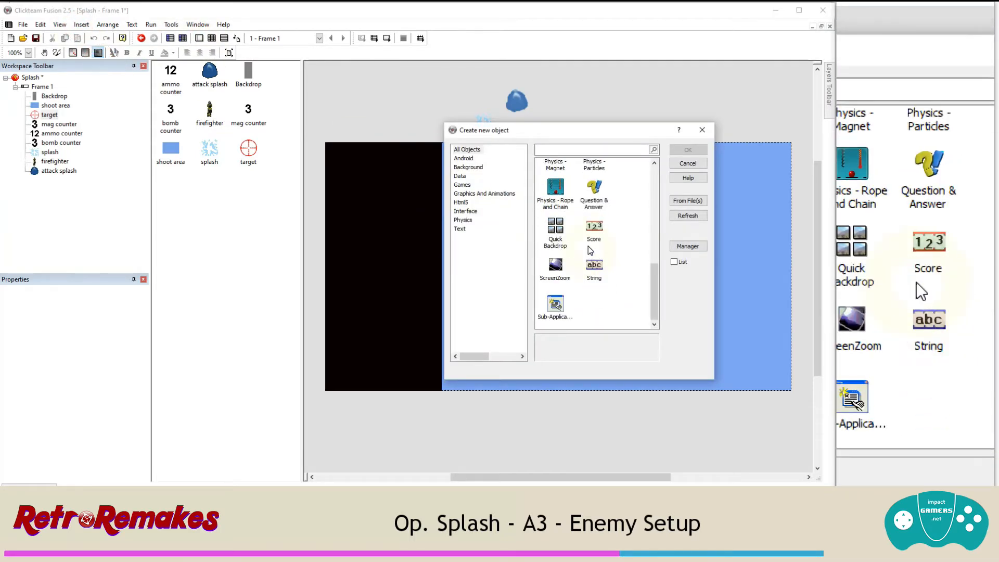
scroll(594, 235, "up", 3)
left_click(594, 187)
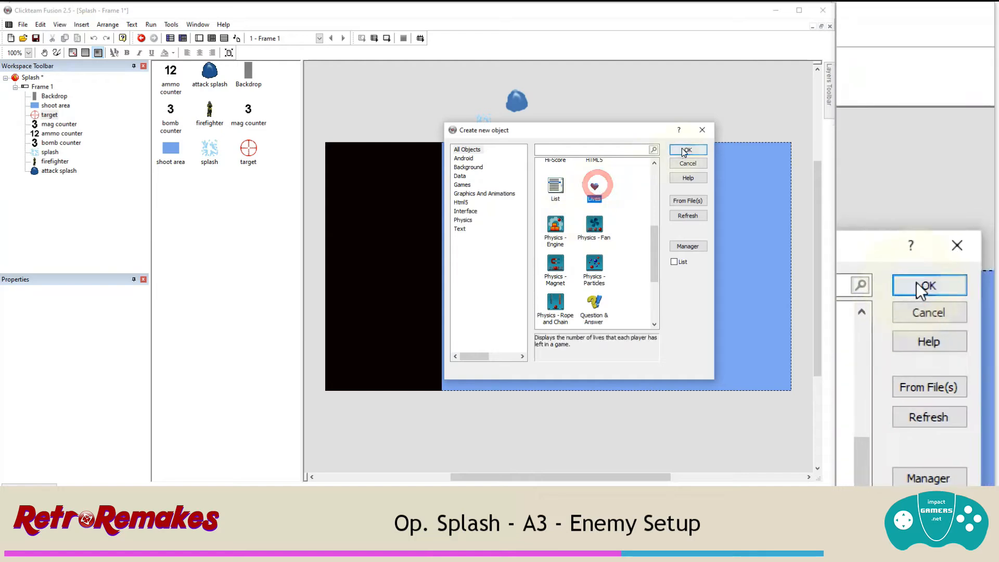
left_click(687, 149)
left_click(337, 156)
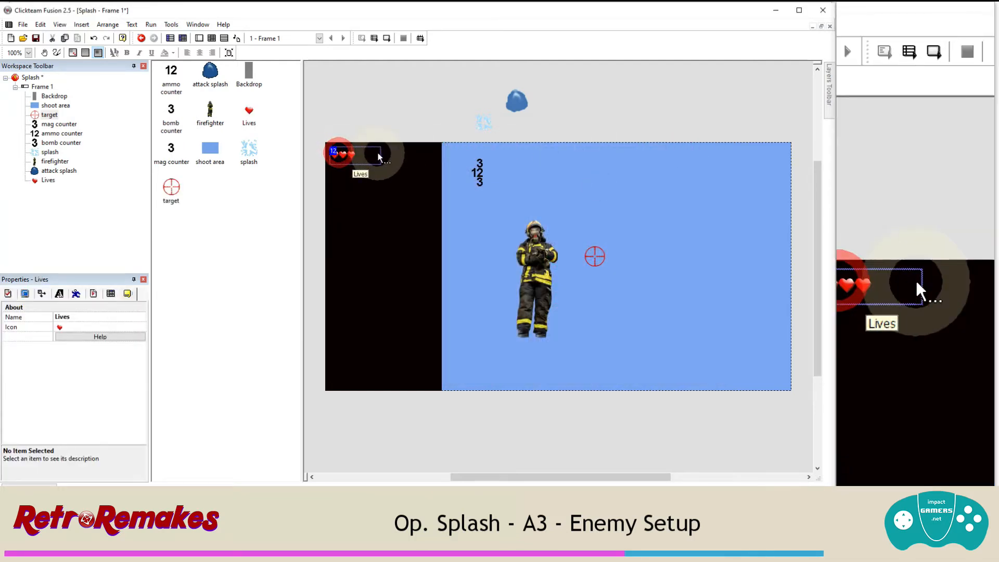
left_click(347, 154)
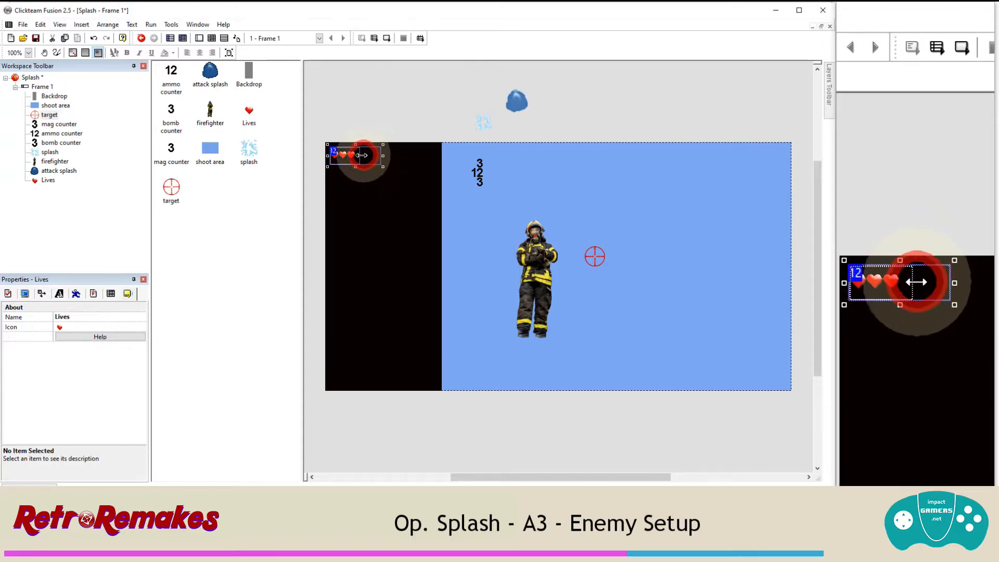
left_click_drag(344, 153, 334, 384)
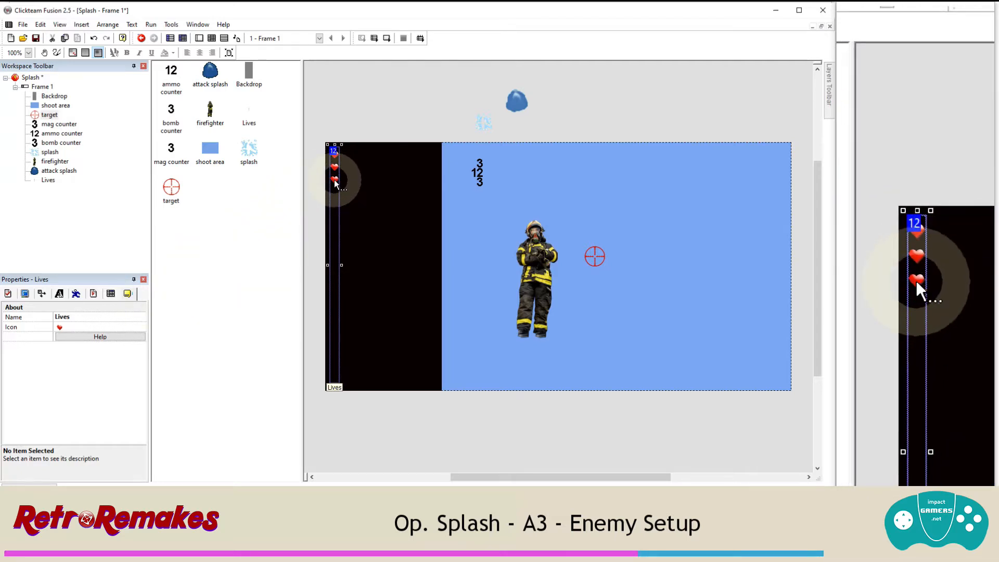
Step: Edit the Lives image and resize its canvas to 10 by 20 pixels
right_click(335, 183)
left_click(343, 187)
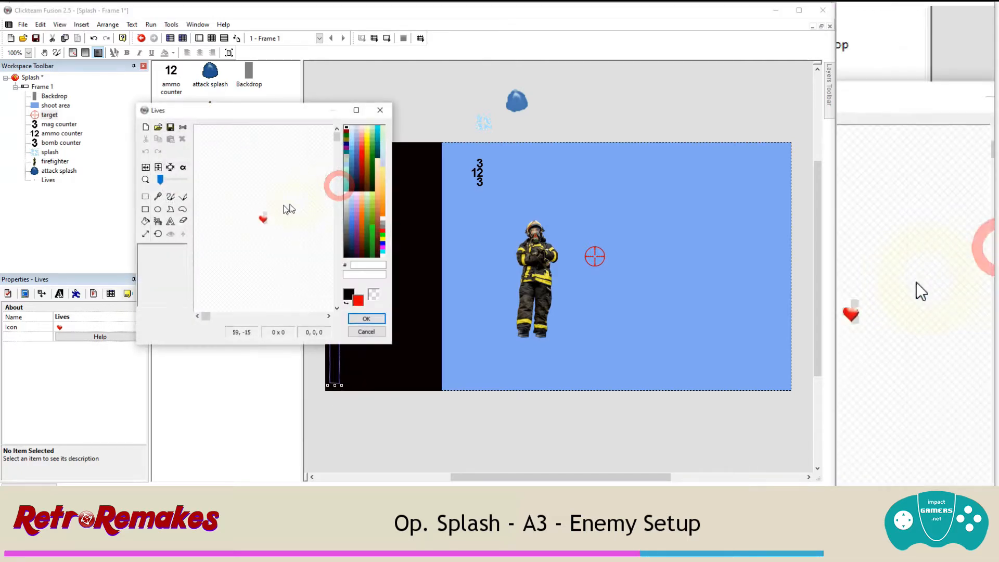
left_click(146, 234)
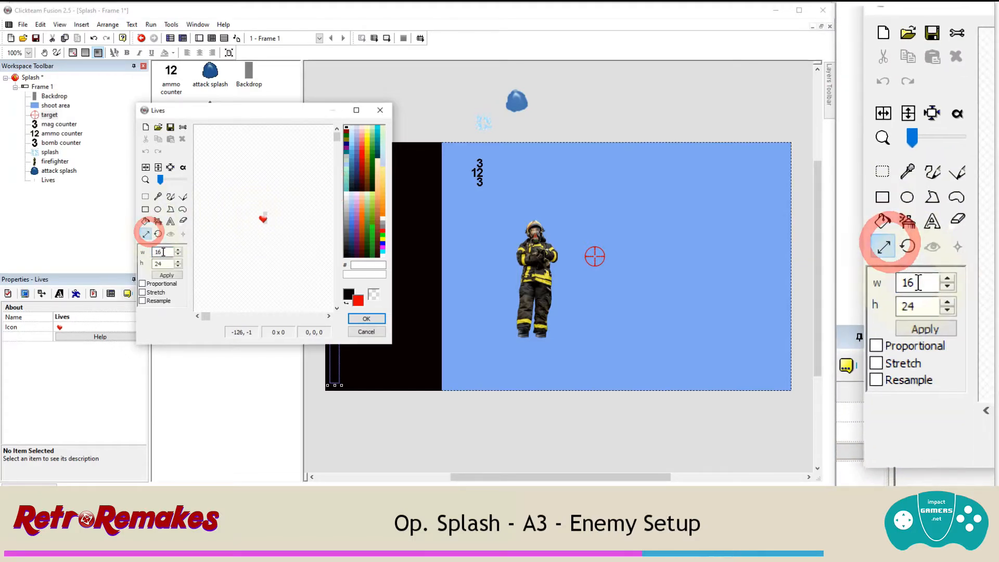
double_click(154, 251)
type("10")
key("Tab")
type("20")
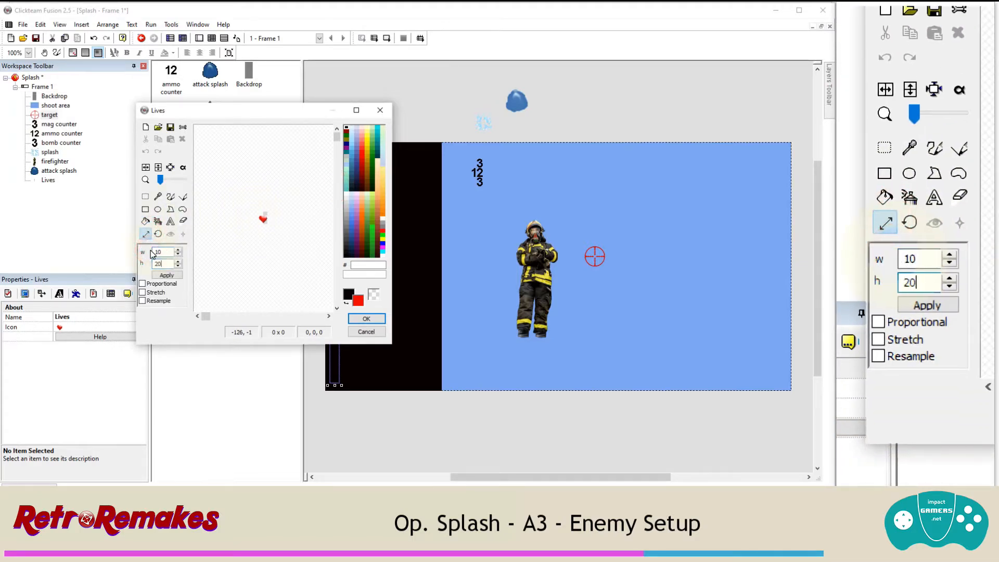
left_click(166, 275)
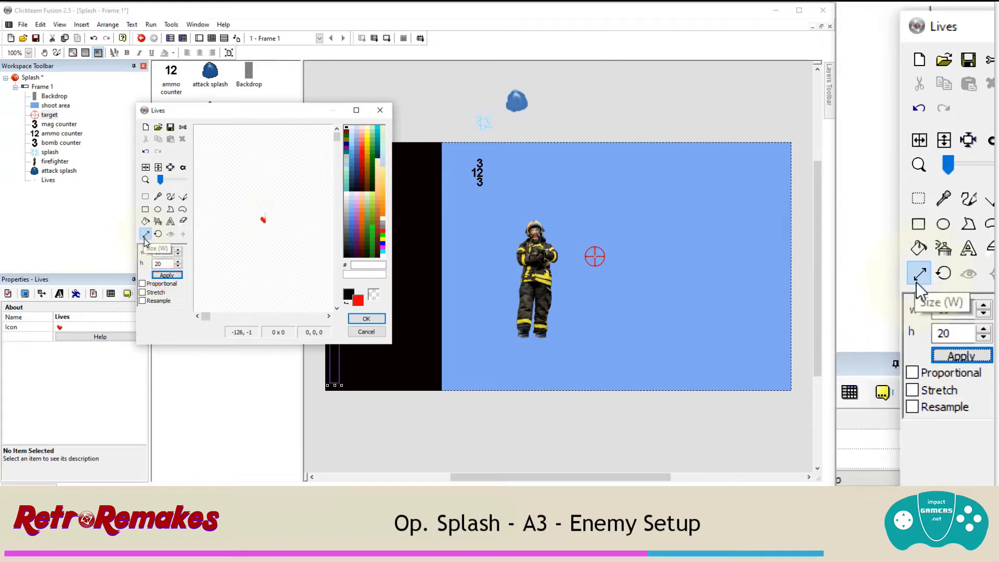
Step: Clear the heart from the Lives image, fill it with red FE0000, and narrow the Lives object to a single column
left_click(146, 127)
left_click(146, 221)
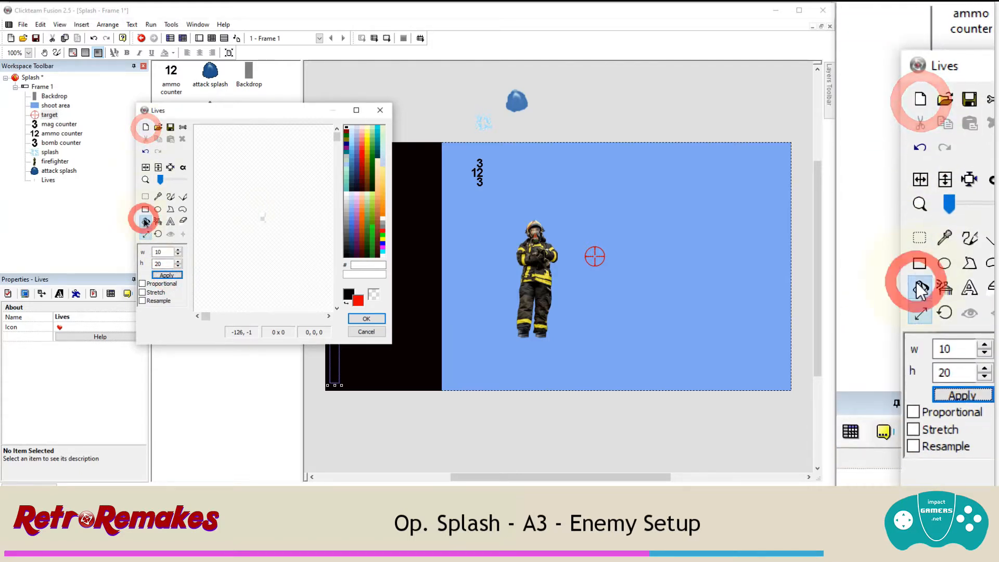
left_click(362, 152)
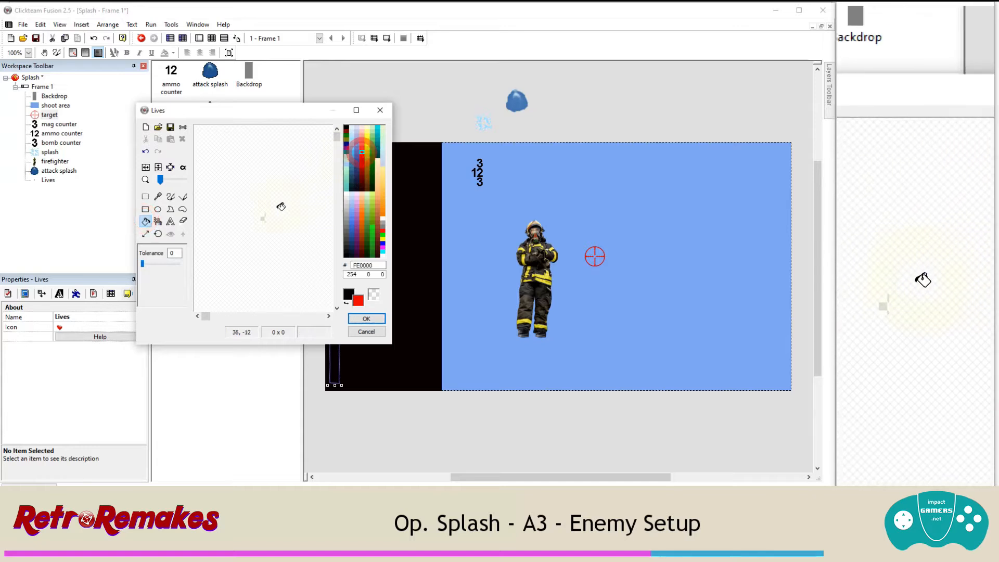
left_click(265, 218)
left_click_drag(160, 180, 176, 182)
left_click(354, 318)
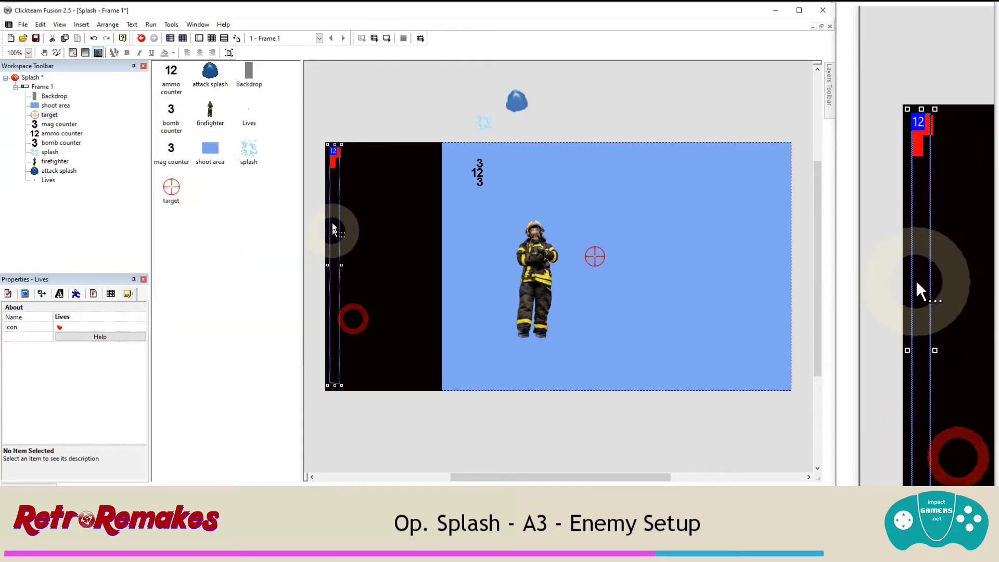
left_click_drag(337, 264, 335, 265)
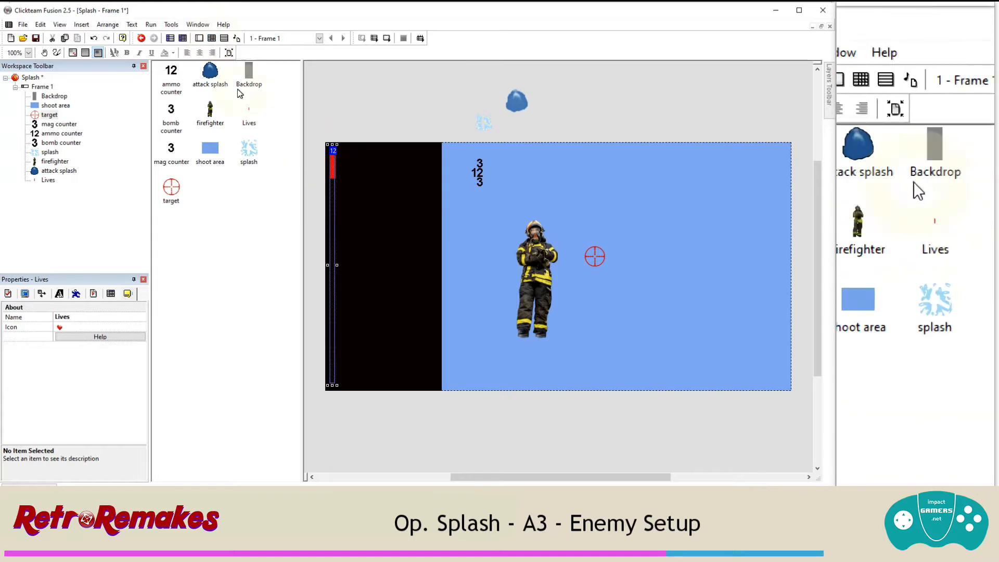
Step: Add a Player 1 action to the Start of Frame event that sets the number of lives to 25
left_click(211, 39)
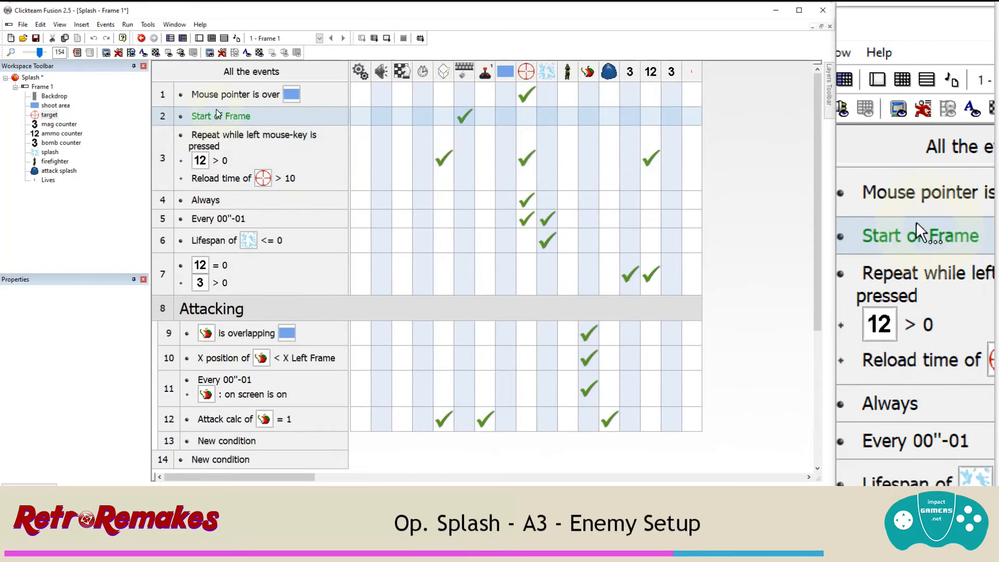
mouse_move(466, 115)
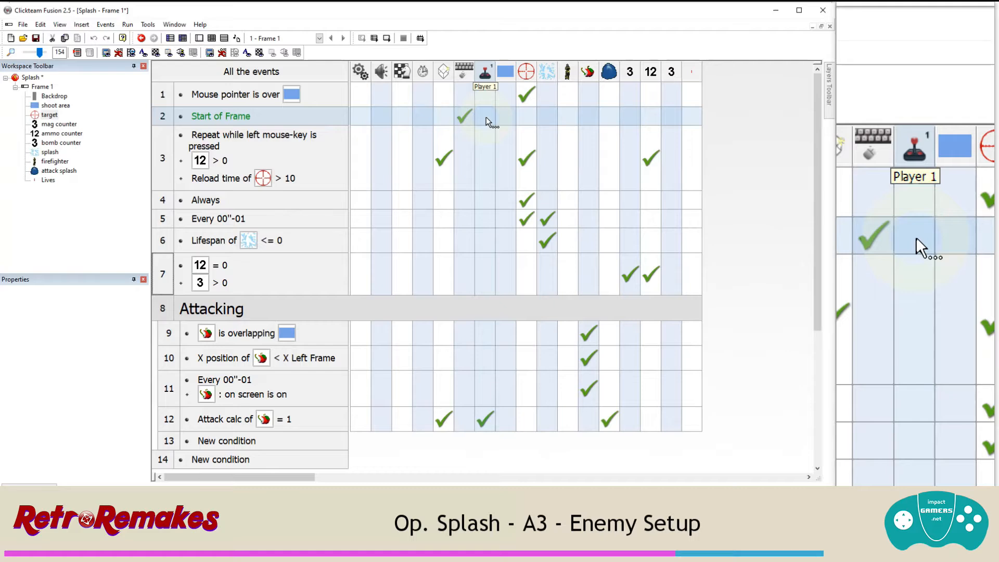
left_click(487, 120)
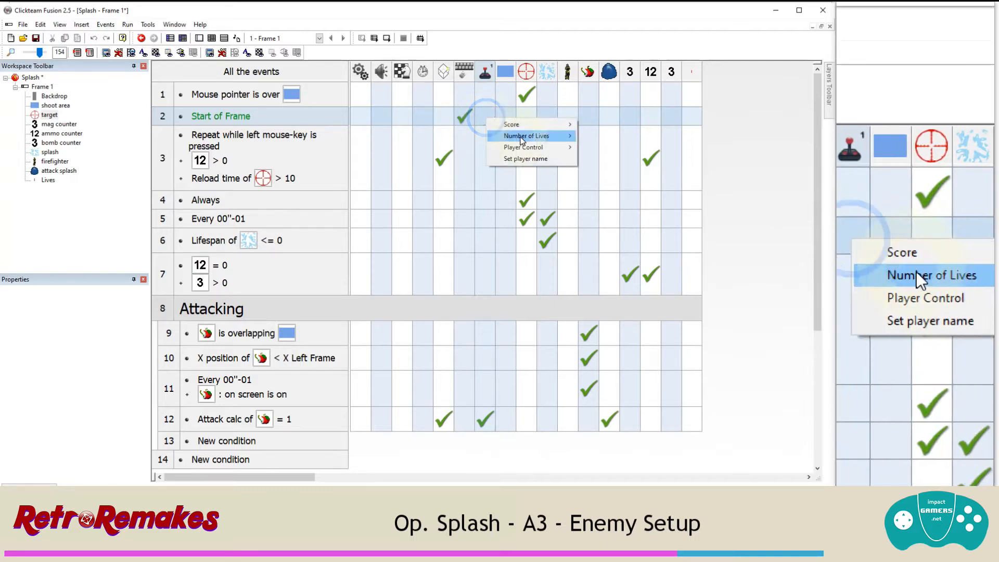
mouse_move(527, 136)
left_click(606, 136)
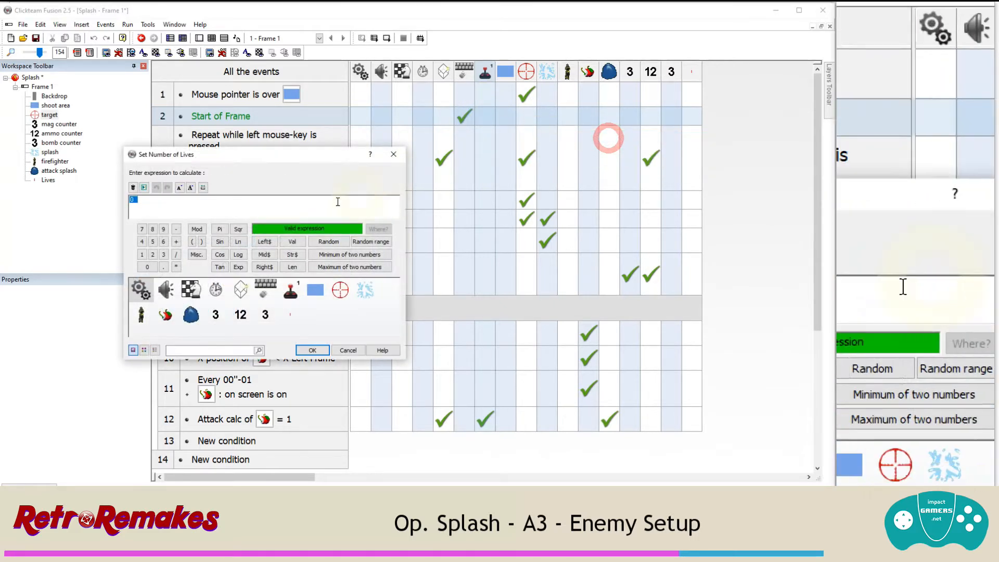
type("3")
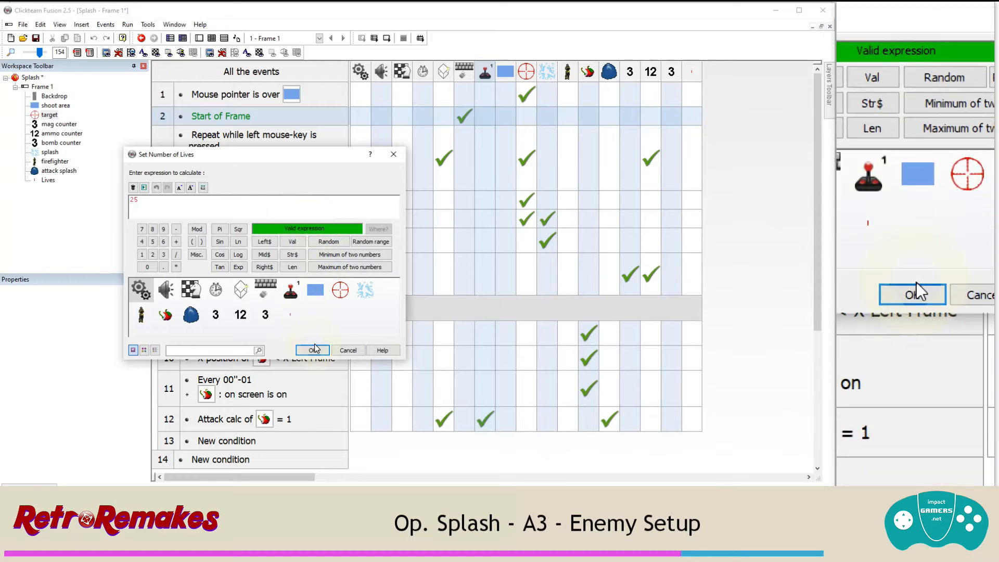
left_click(312, 350)
Step: Run the application, shoot repeatedly at the firefighter while watching the red lives bar, and close the test window
left_click(127, 24)
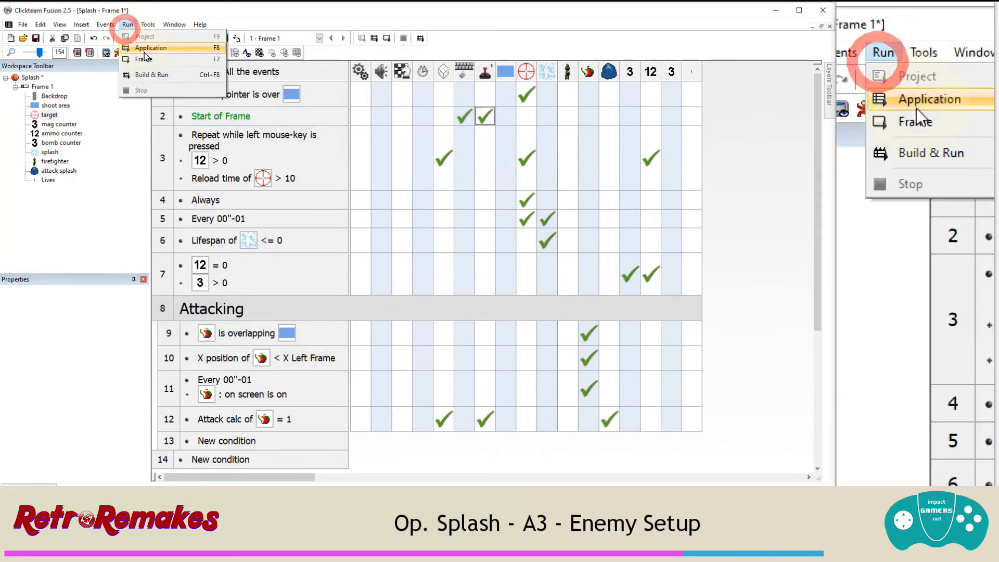
left_click(148, 50)
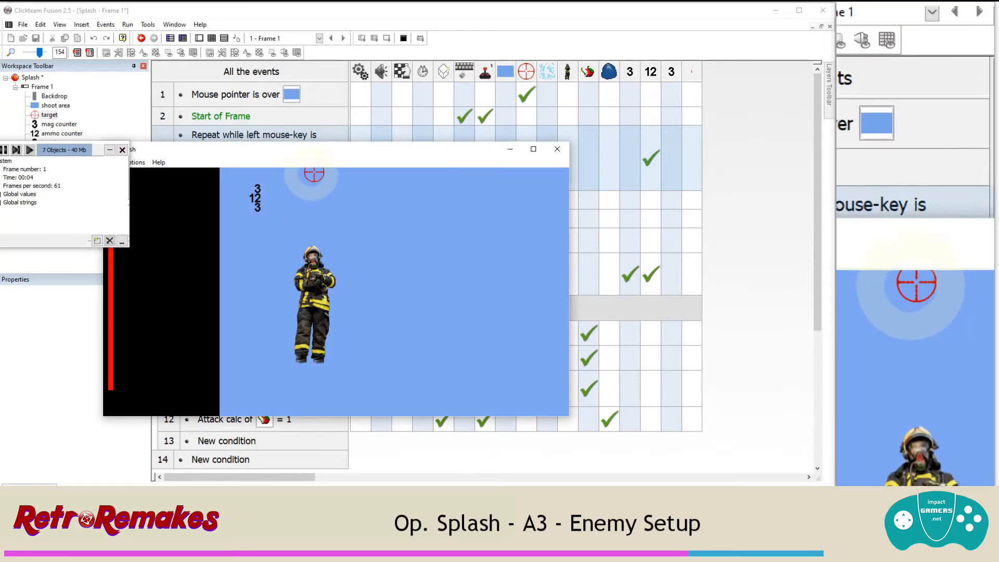
left_click_drag(331, 151, 405, 148)
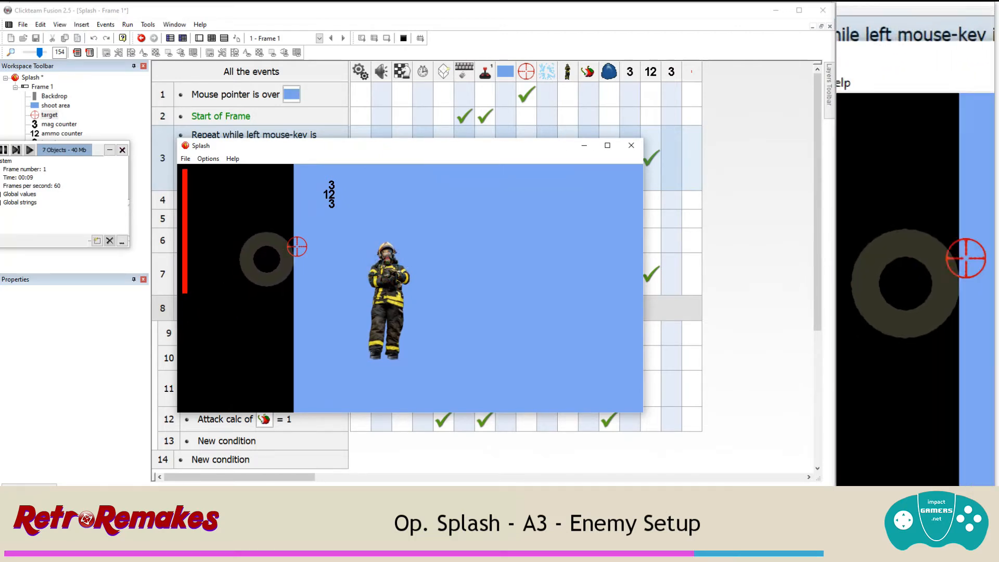
left_click(375, 269)
left_click(383, 292)
left_click(386, 248)
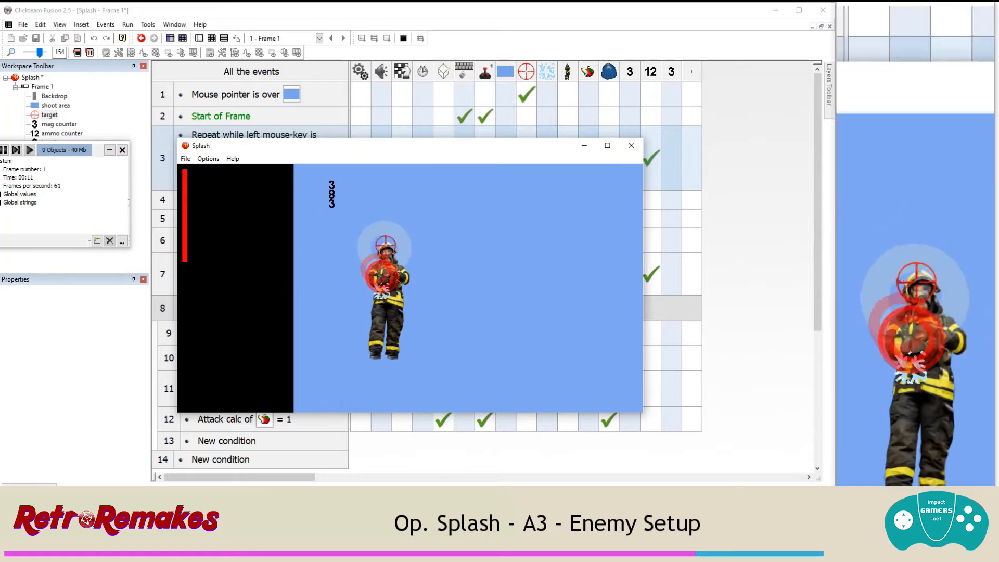
left_click(386, 256)
left_click(391, 291)
left_click(385, 304)
left_click(391, 254)
left_click(397, 268)
left_click(388, 295)
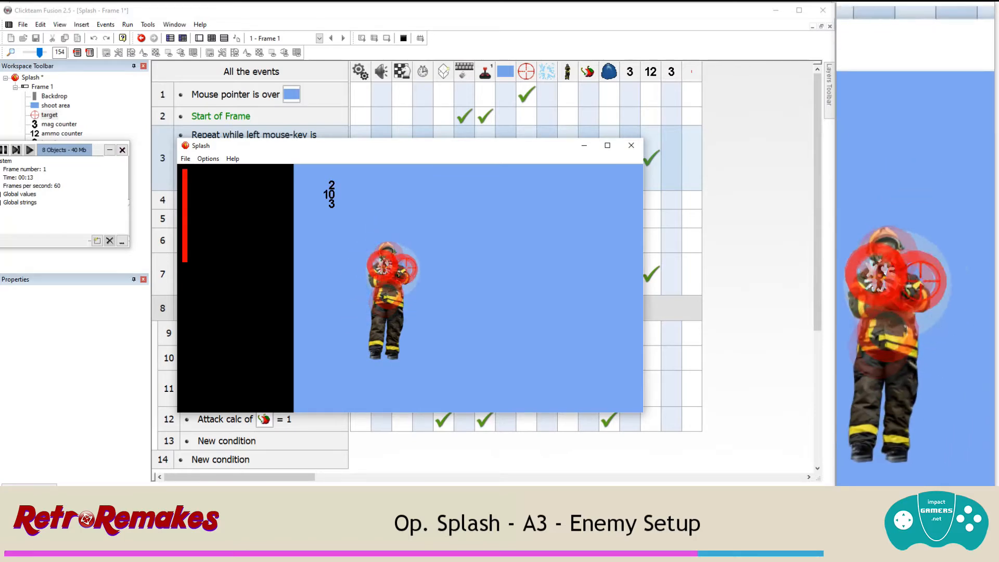
left_click(631, 145)
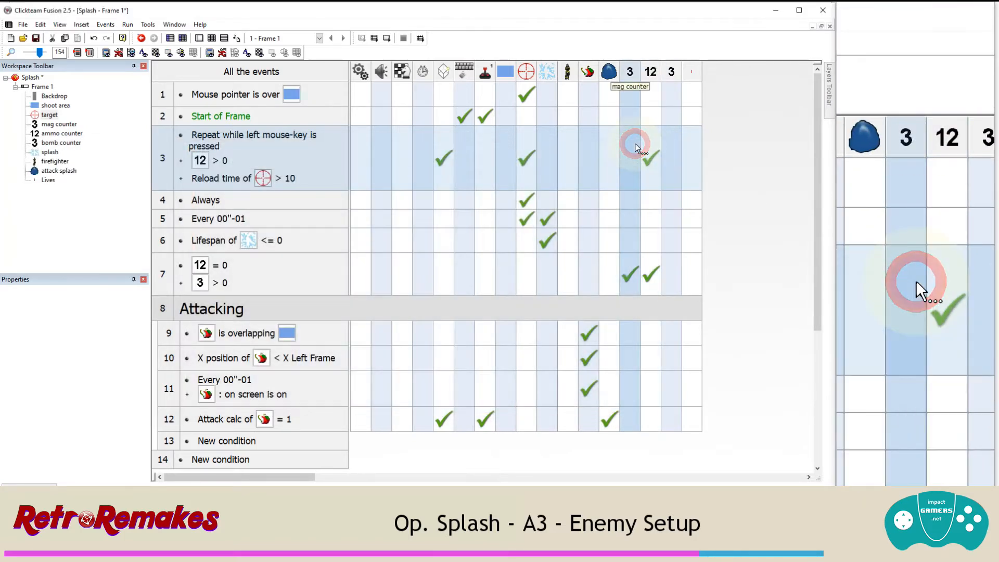
scroll(359, 166, "down", 1)
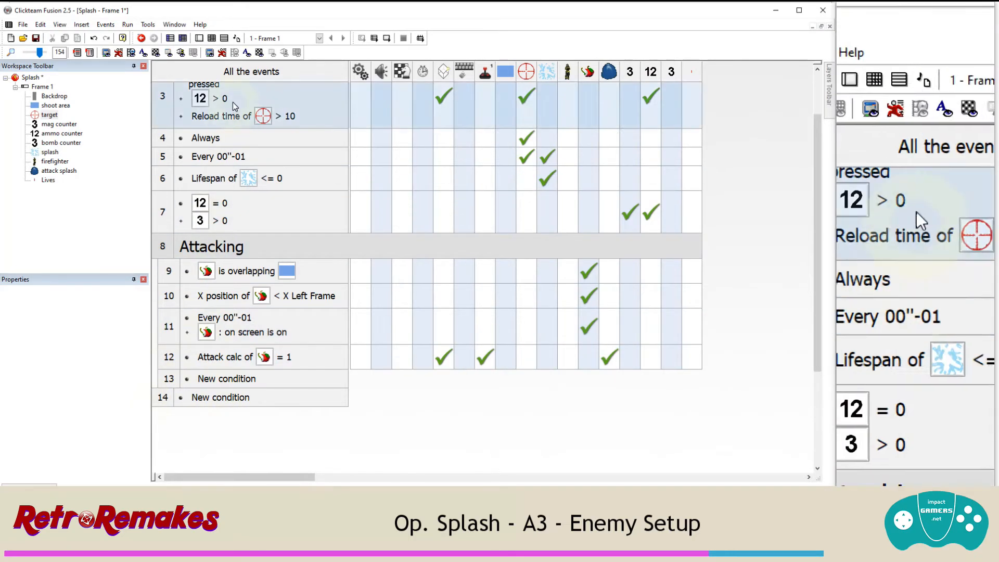
Step: Create a new event below the Attacking group that tests whether the splash is overlapping the enemy group object
left_click(230, 399)
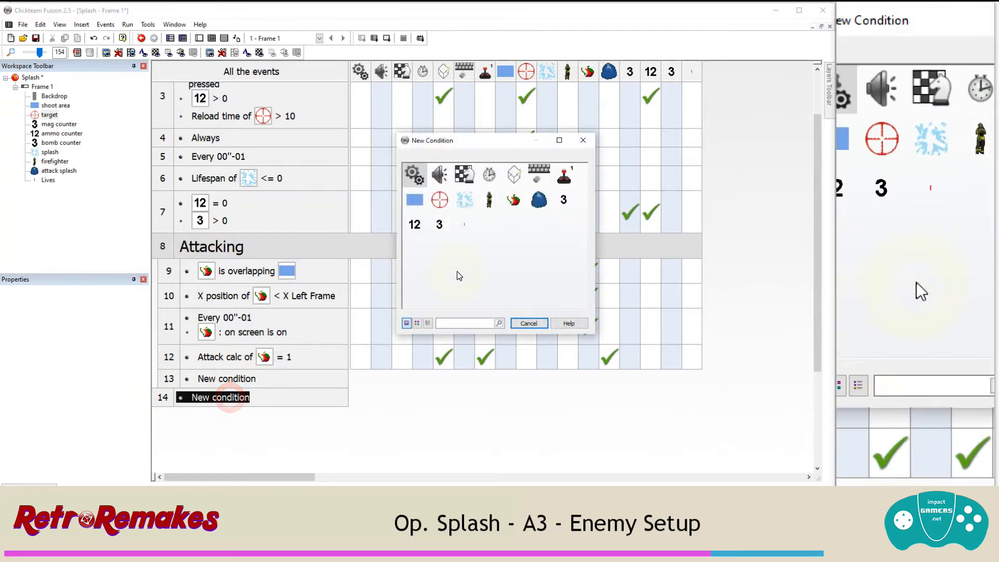
left_click(465, 210)
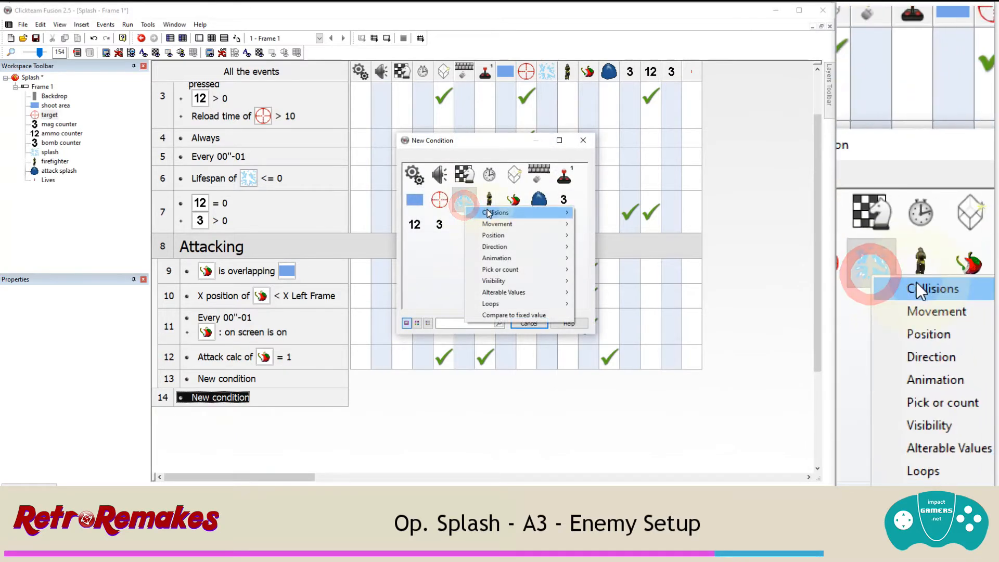
mouse_move(569, 213)
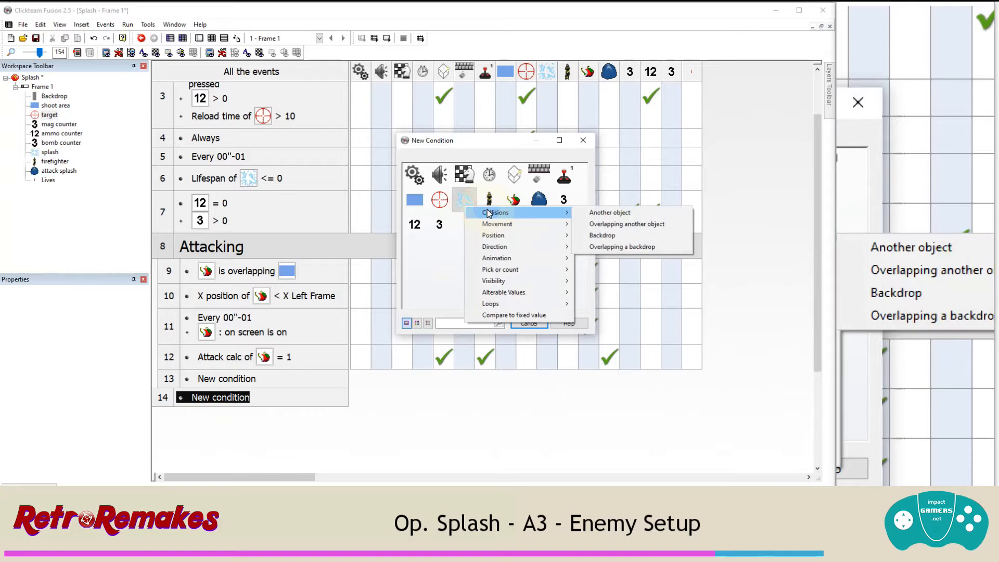
left_click(614, 224)
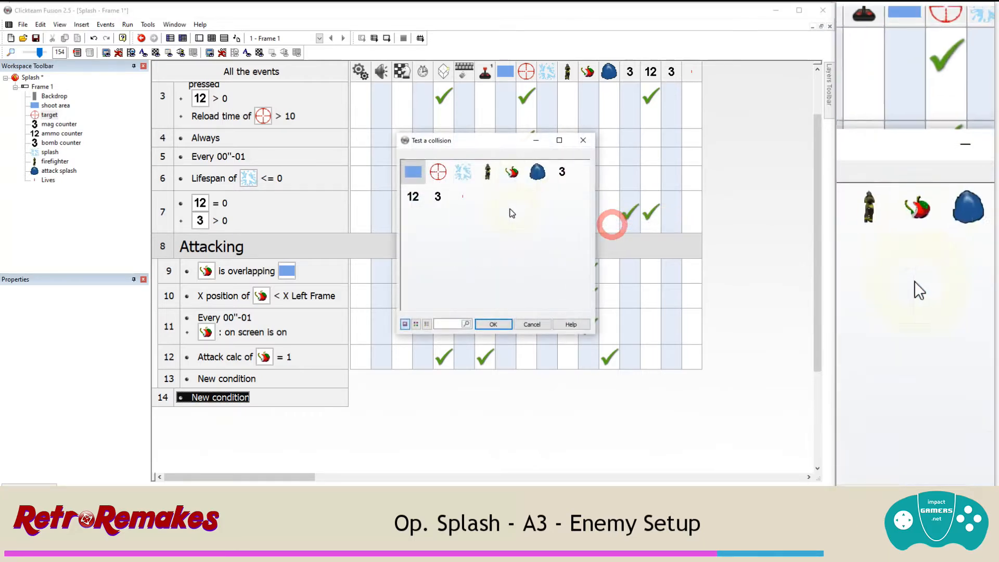
double_click(513, 172)
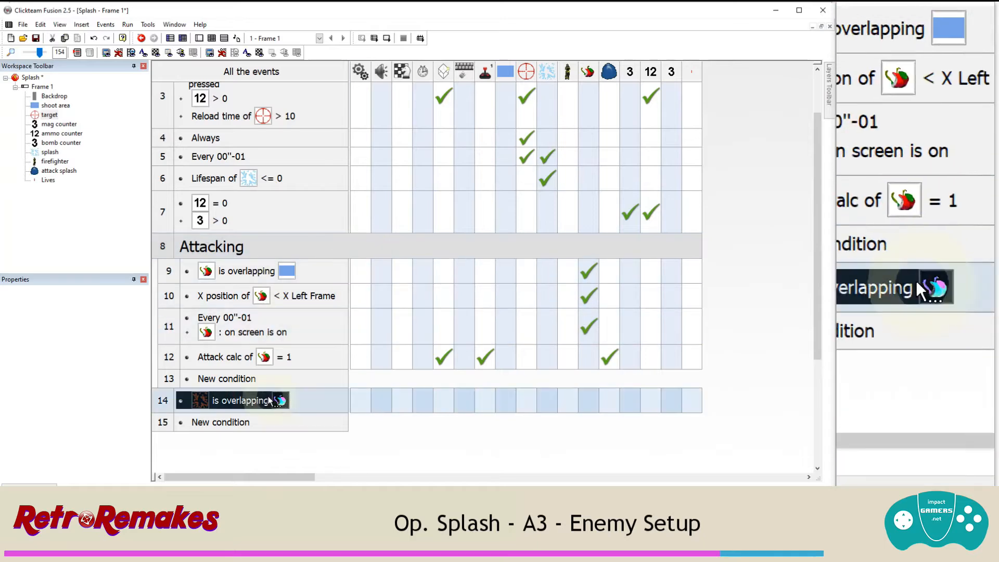
left_click(202, 398)
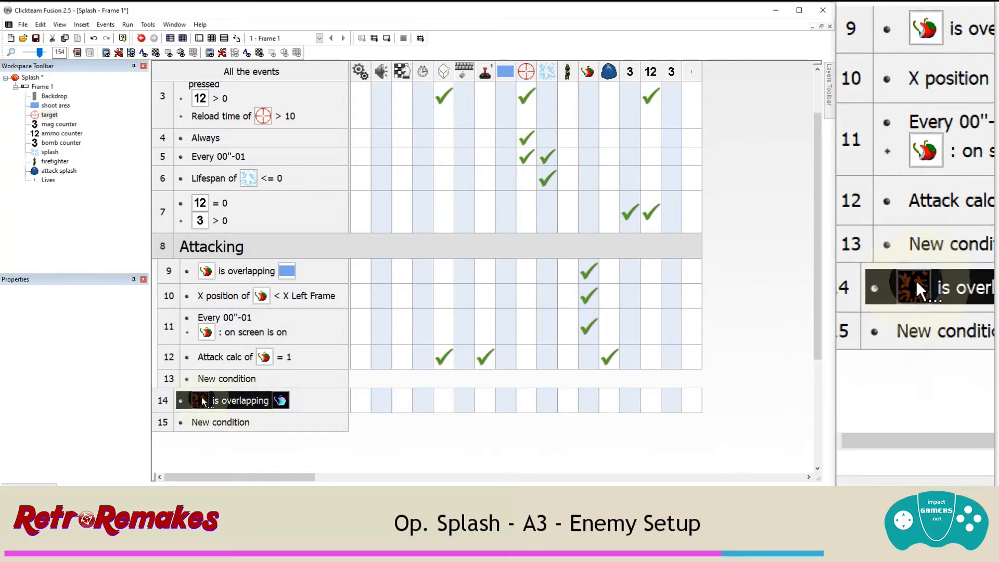
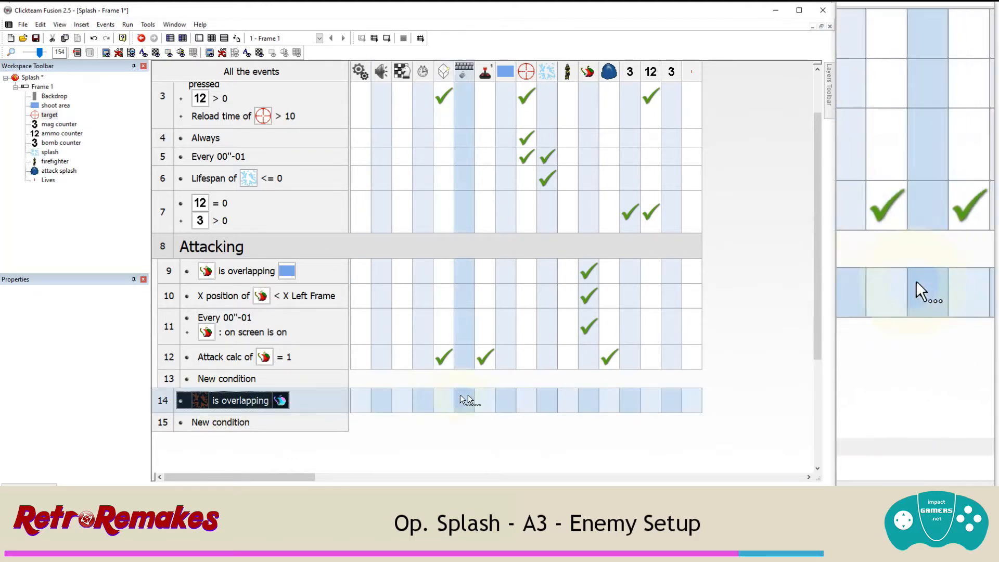
Step: Add actions to the splash-overlap event that destroy the splash and subtract from the enemy group's health value
left_click(547, 395)
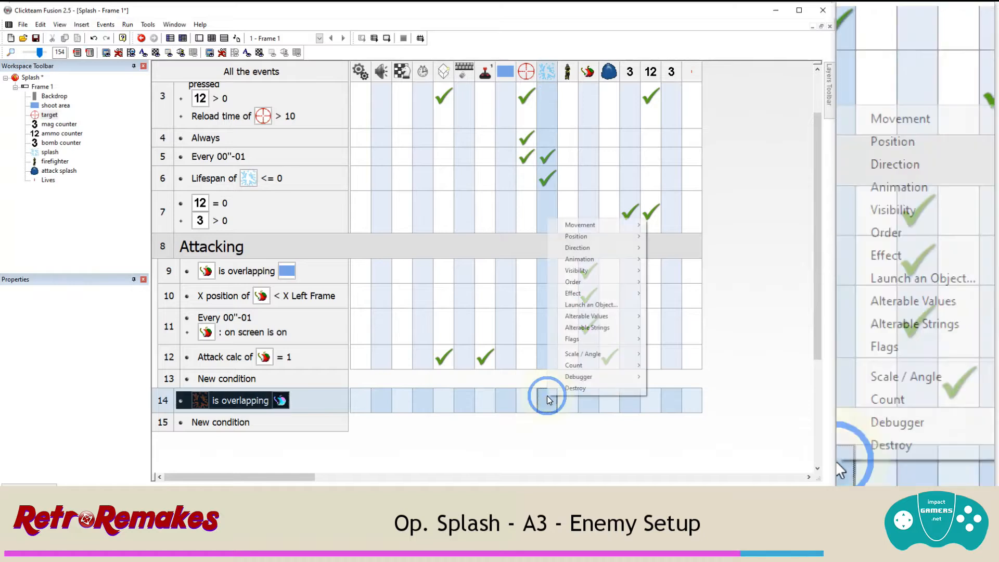
left_click(562, 391)
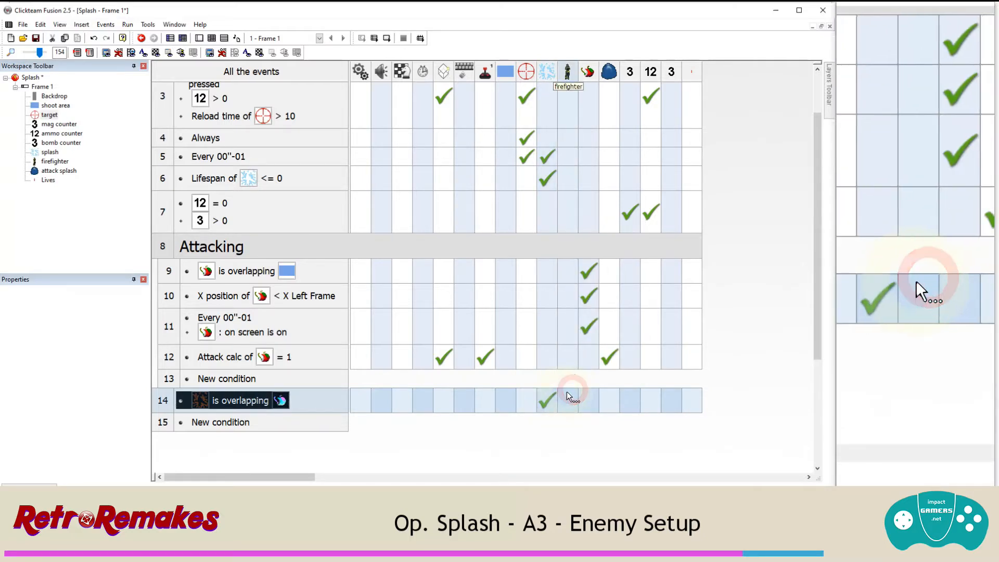
left_click(589, 404)
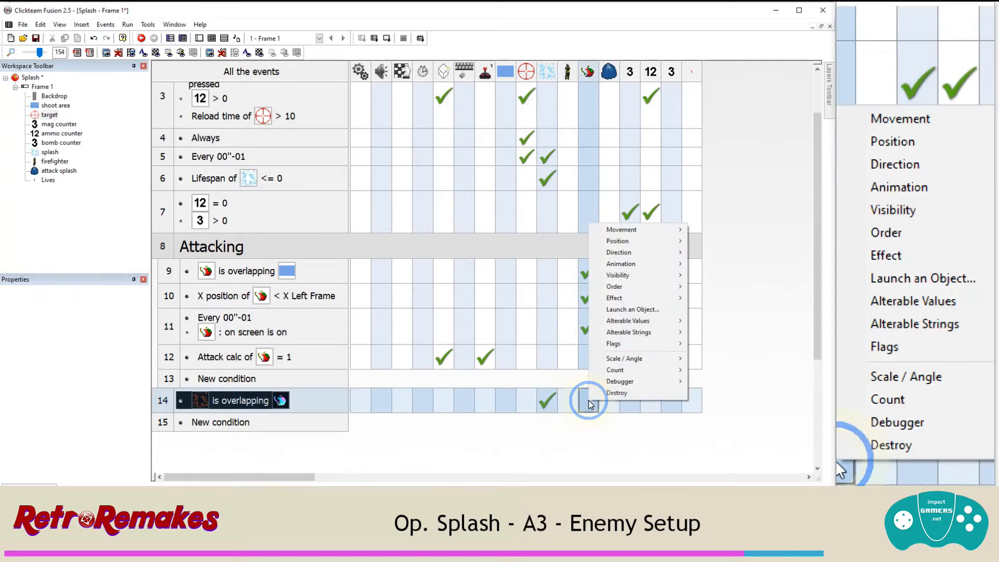
mouse_move(631, 324)
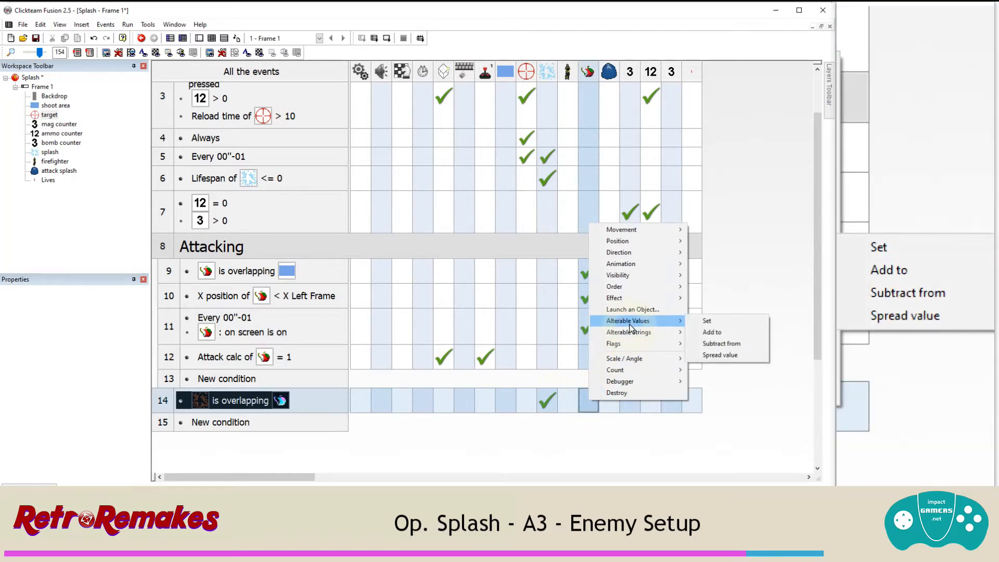
left_click(721, 344)
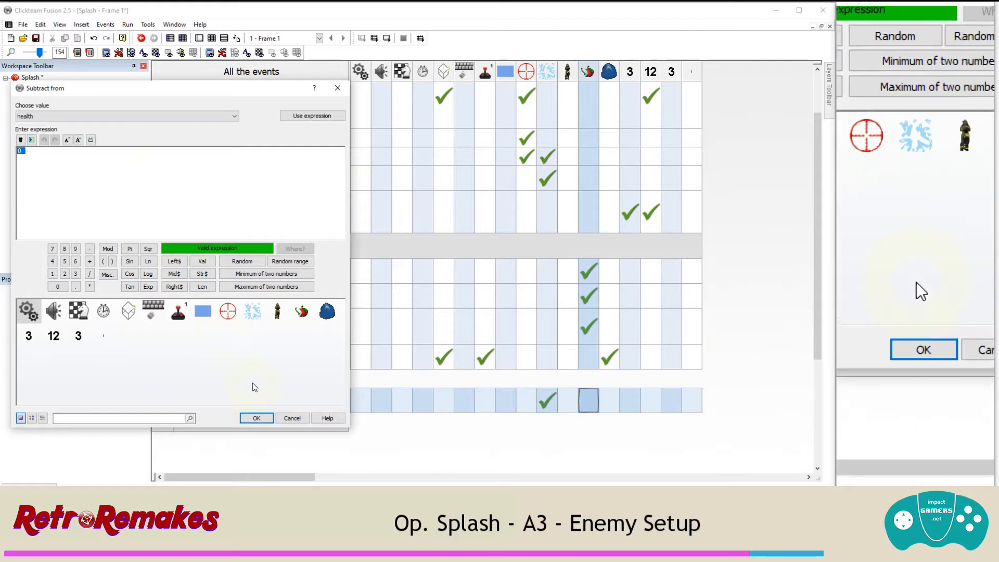
left_click(256, 417)
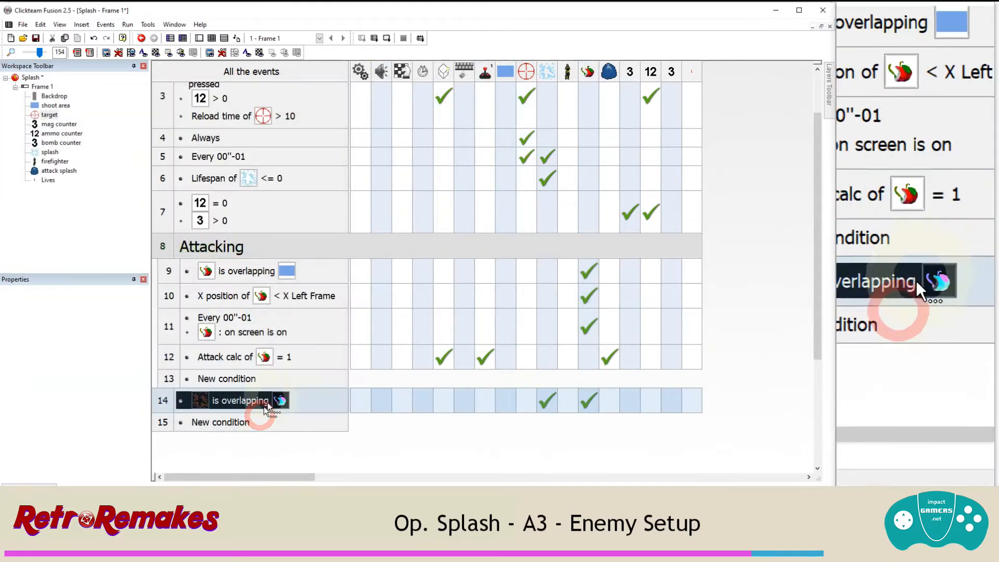
Step: Create an event that destroys the enemy group object when its health equals 0
left_click(229, 422)
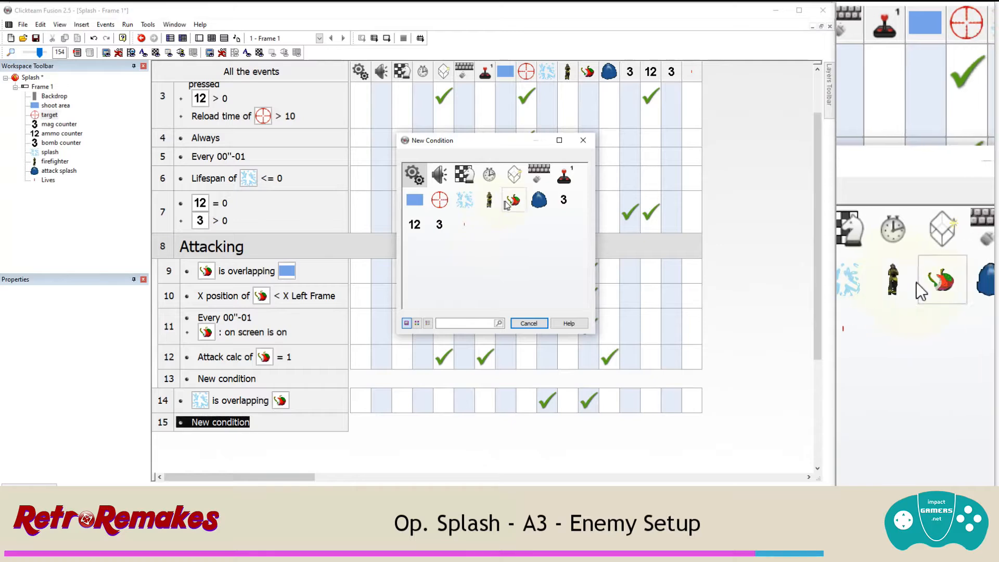
left_click(559, 287)
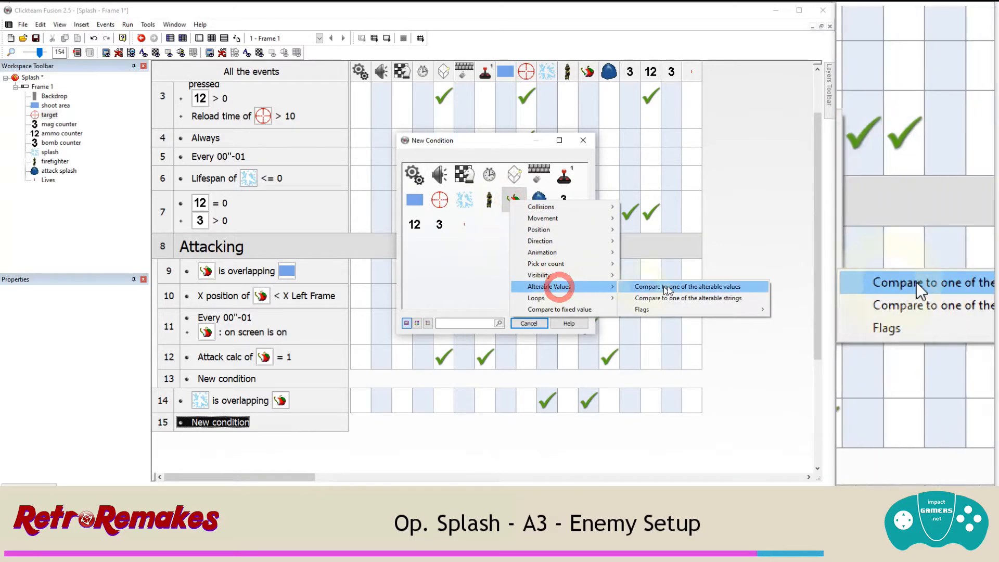
left_click(674, 287)
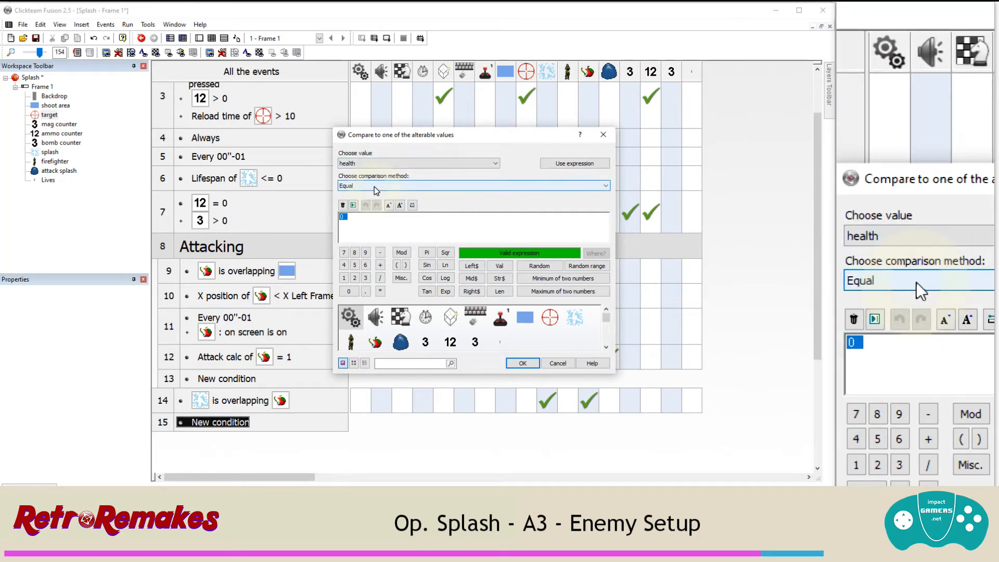
left_click(528, 363)
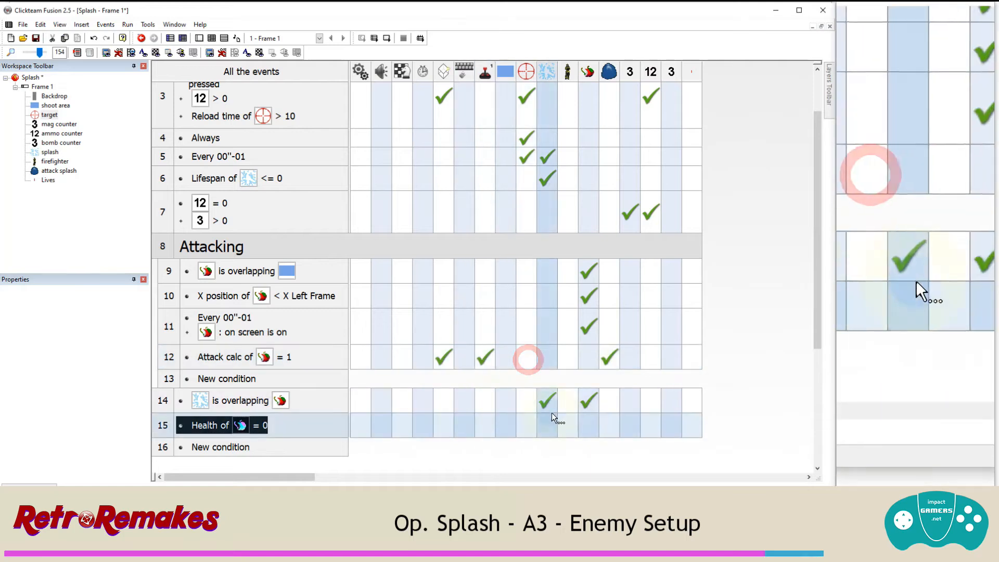
right_click(585, 425)
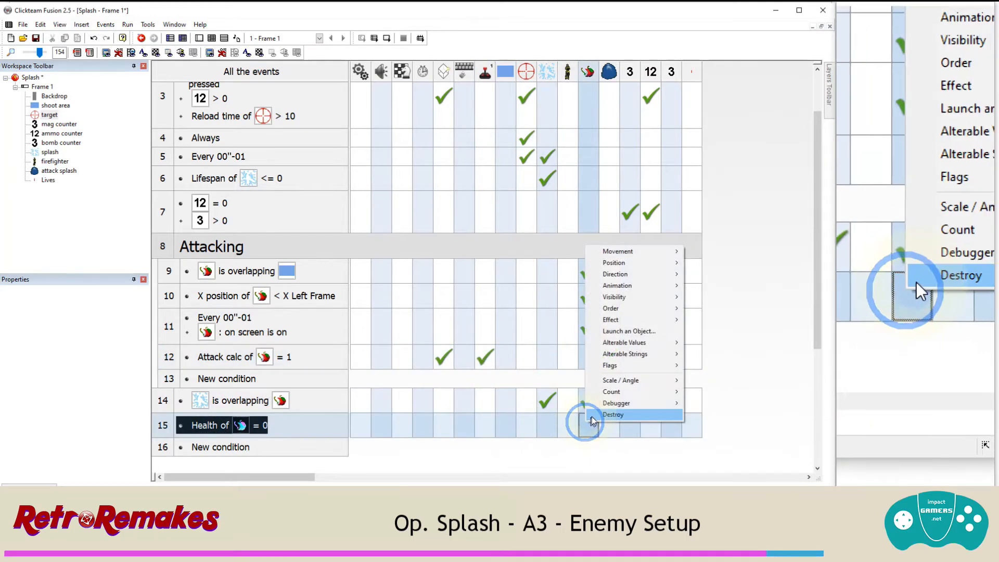
left_click(591, 417)
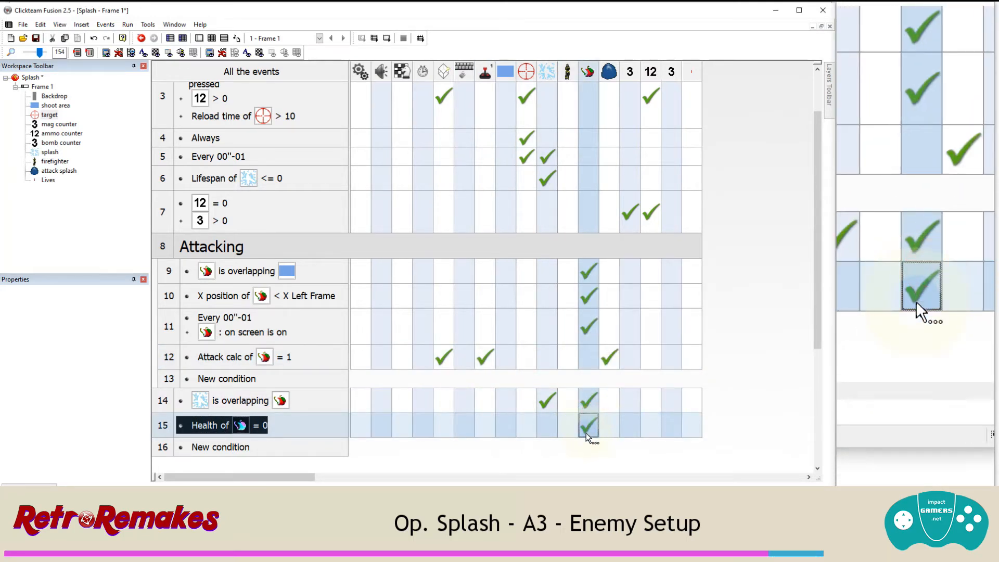
Step: Run the project, shoot at the firefighter to test its health and destruction, and close the test window
left_click(128, 24)
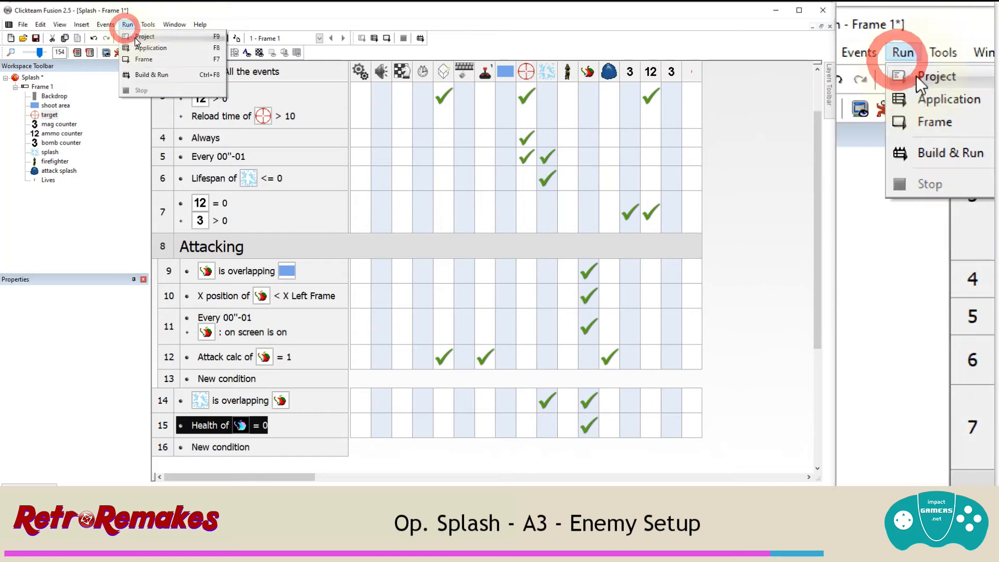
left_click(141, 37)
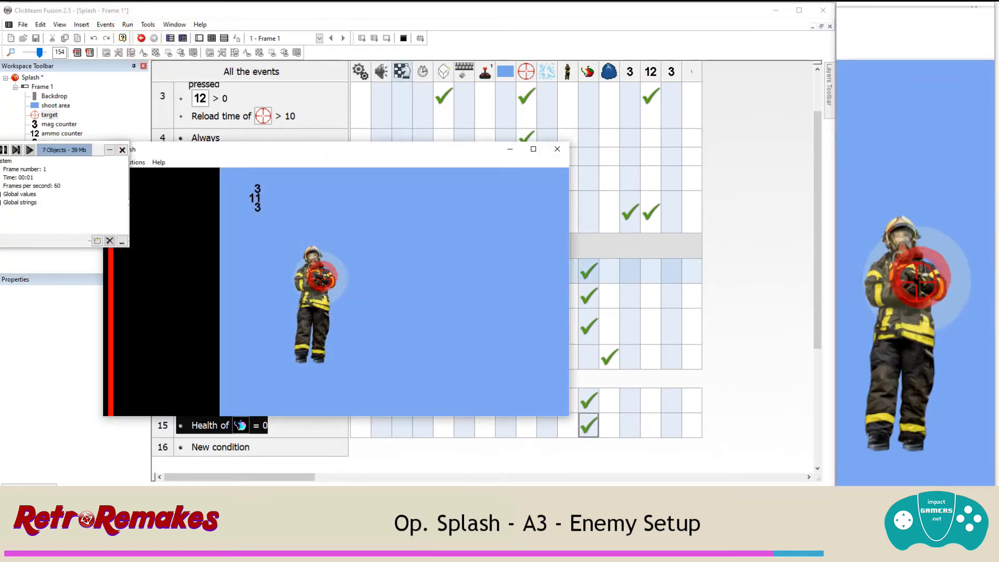
left_click(320, 276)
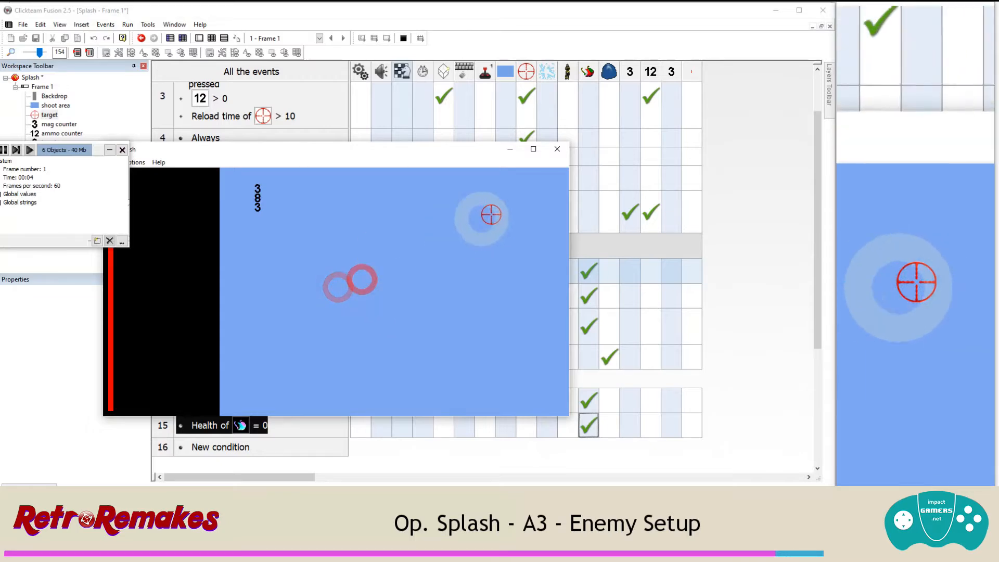
left_click(556, 151)
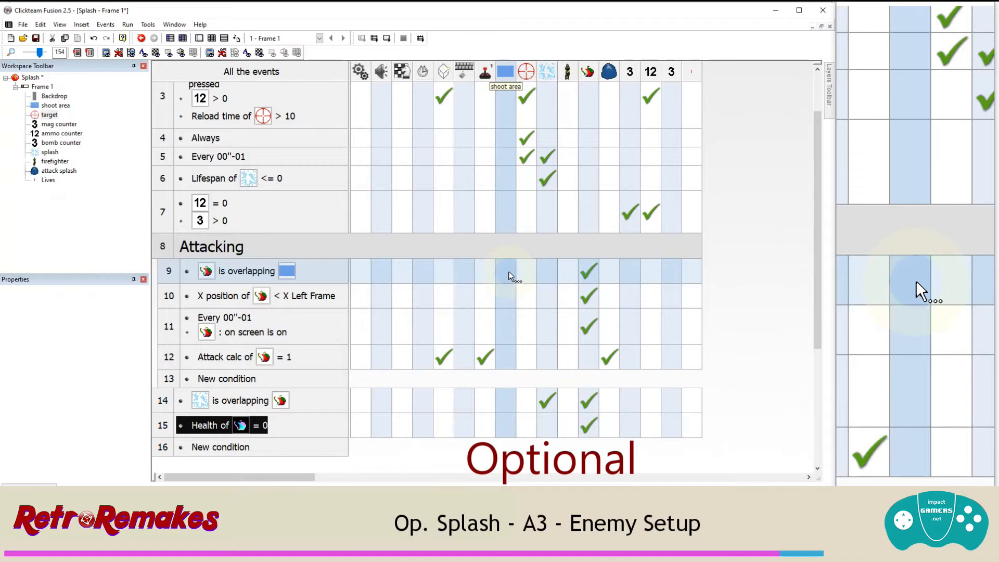
Step: Add a flag to the splash object's values and name it used
left_click(51, 152)
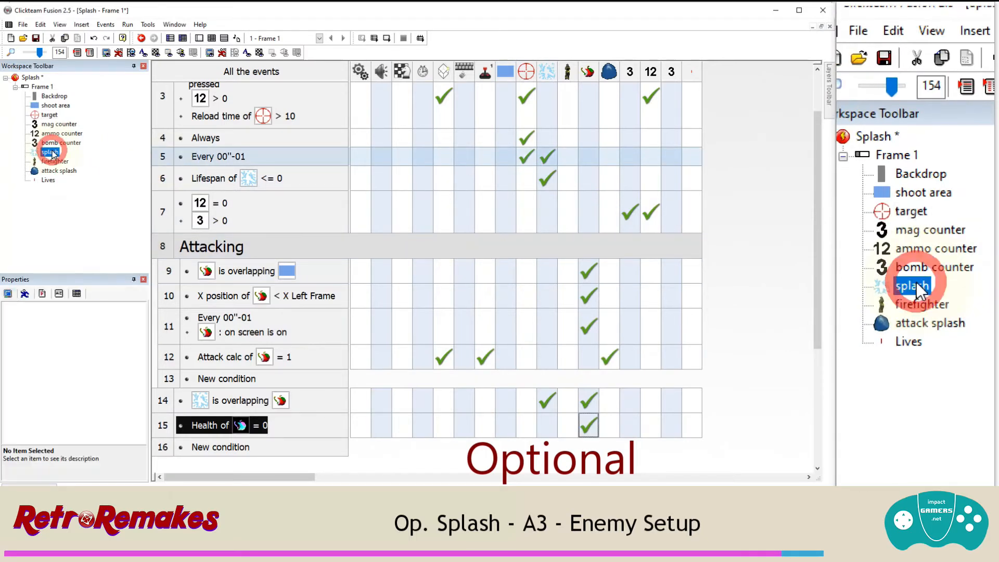
left_click(60, 294)
left_click(73, 369)
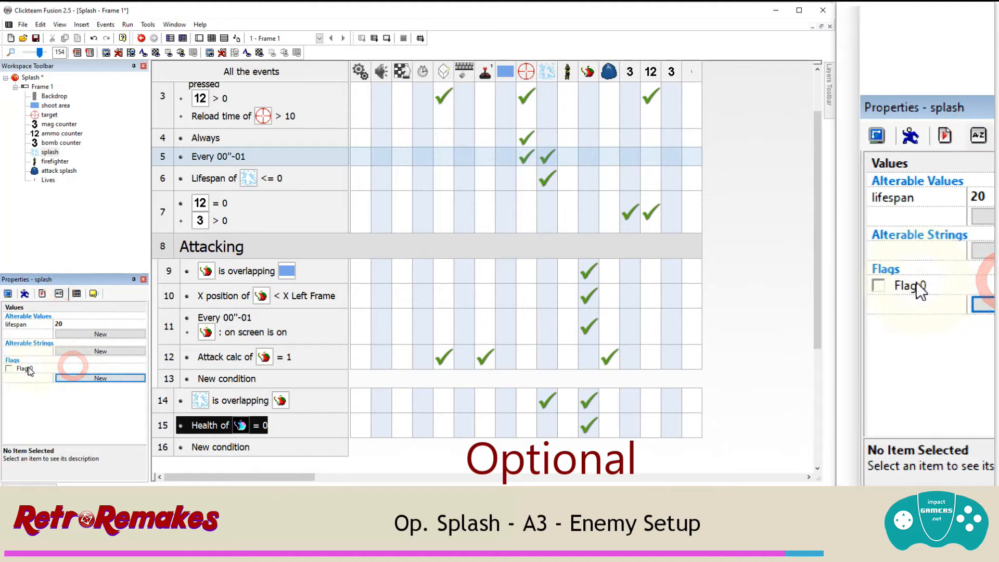
double_click(23, 369)
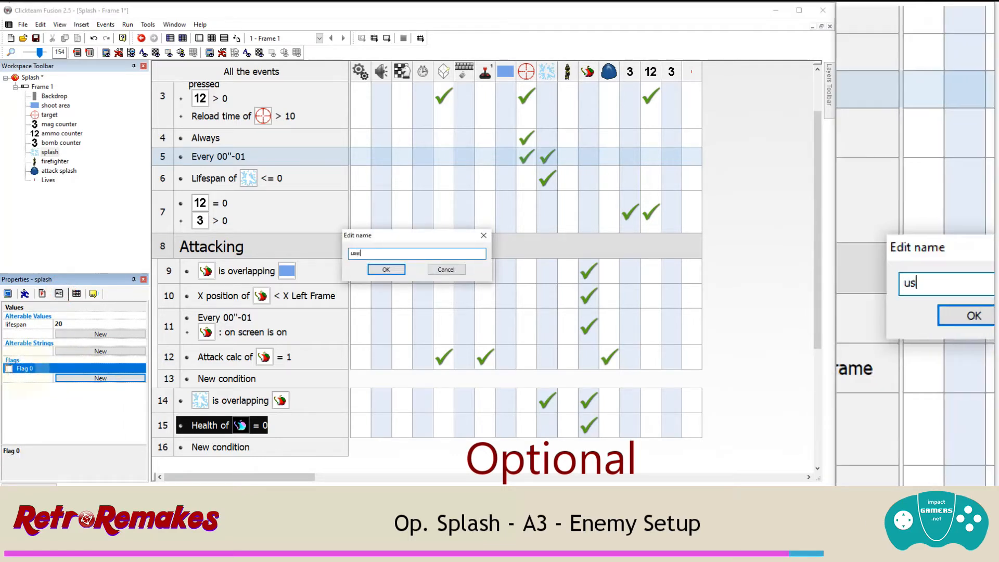
key("Return")
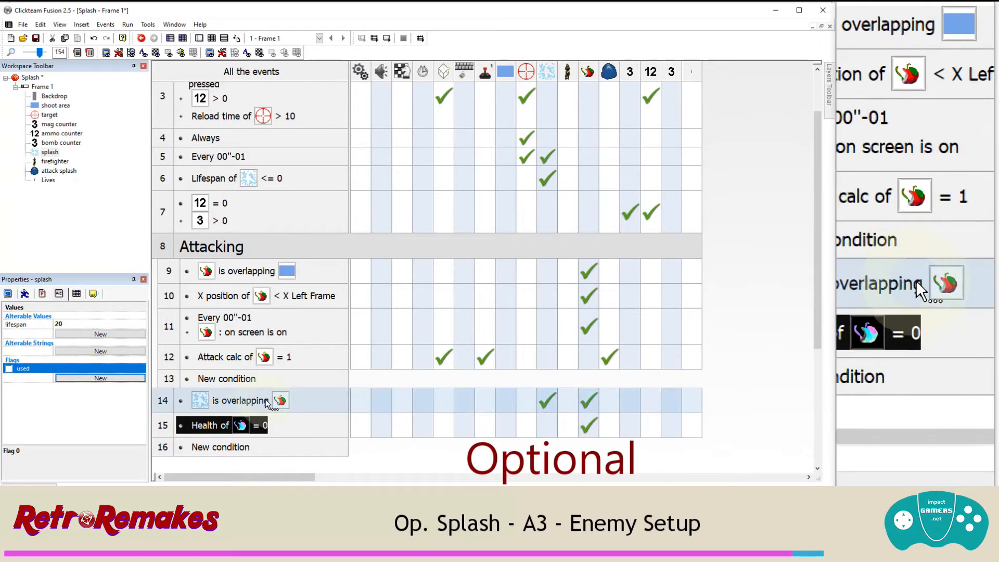
Step: Insert a condition into the splash-overlap event requiring the splash's used flag to be off
right_click(245, 405)
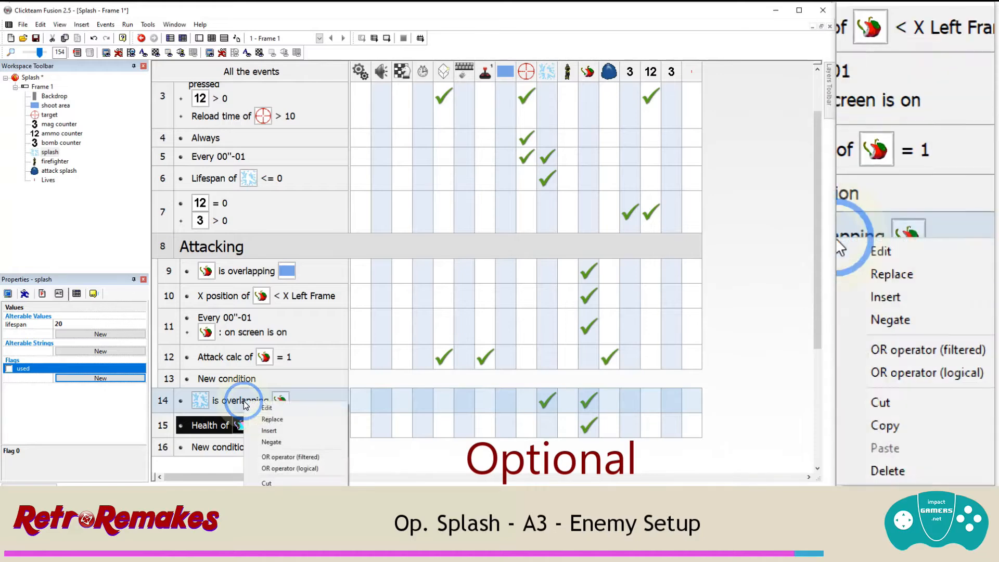
left_click(269, 431)
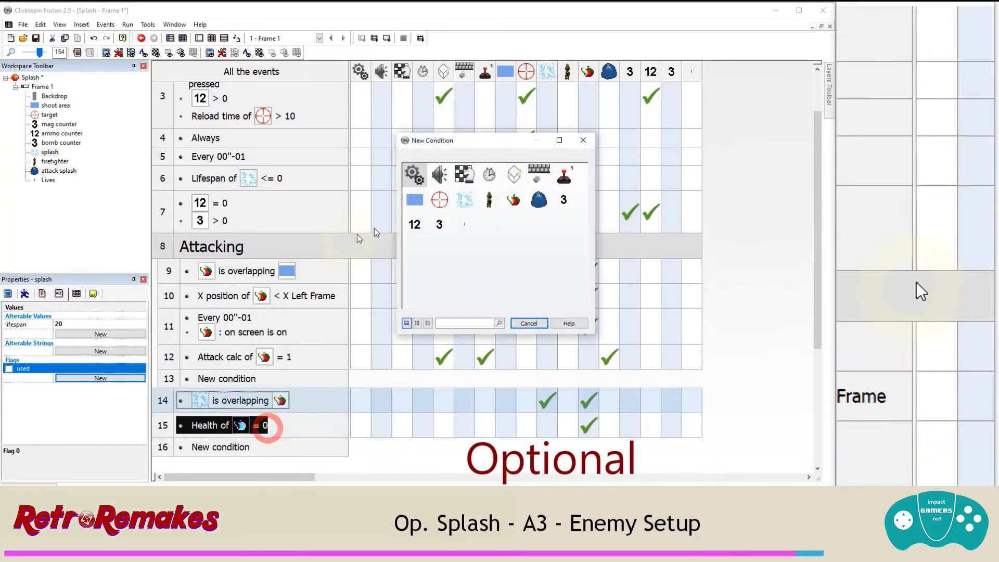
left_click(474, 209)
mouse_move(525, 289)
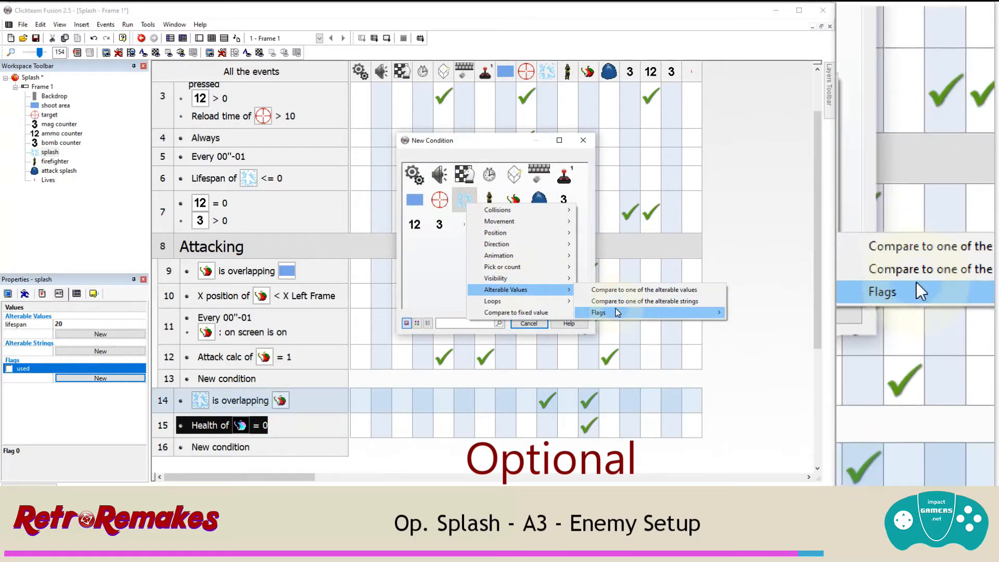
left_click(749, 324)
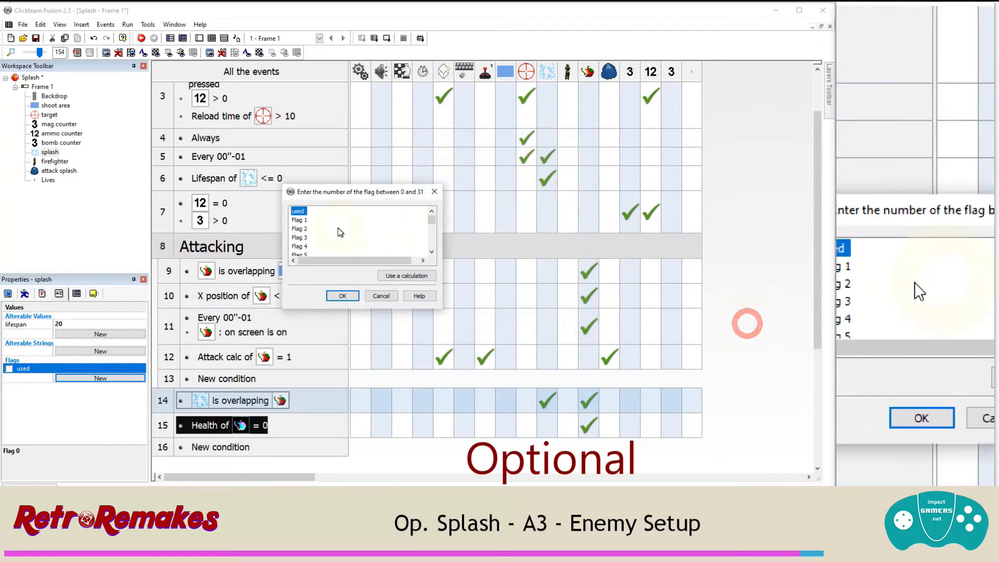
left_click(342, 296)
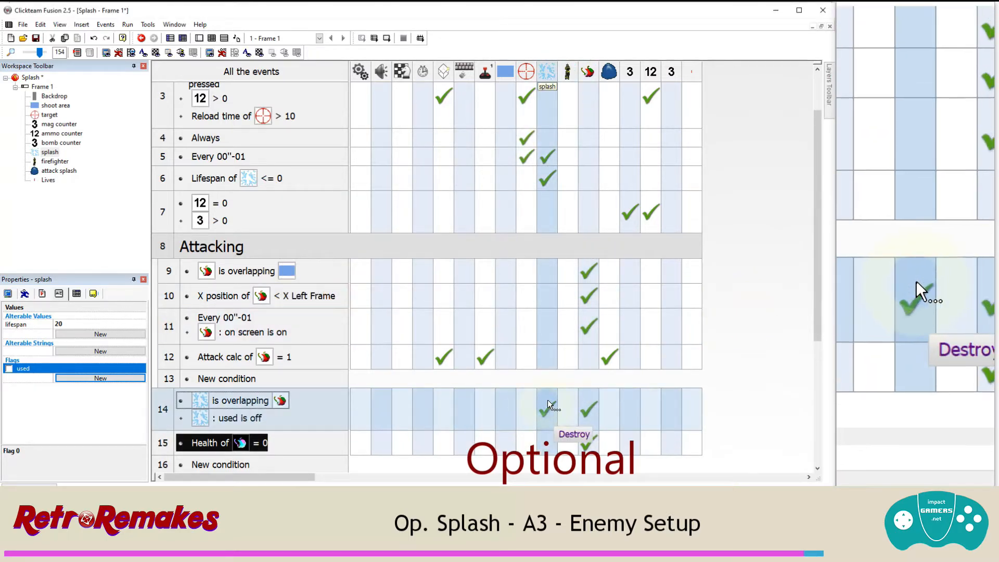
Step: Replace the splash's Destroy action in the overlap event with an action that sets its used flag
right_click(548, 404)
left_click(568, 397)
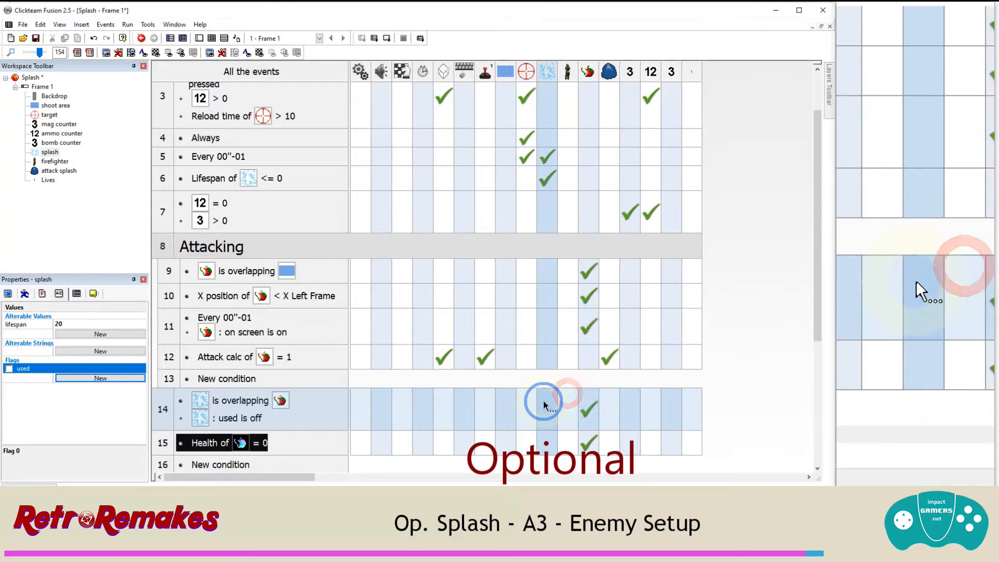
right_click(545, 404)
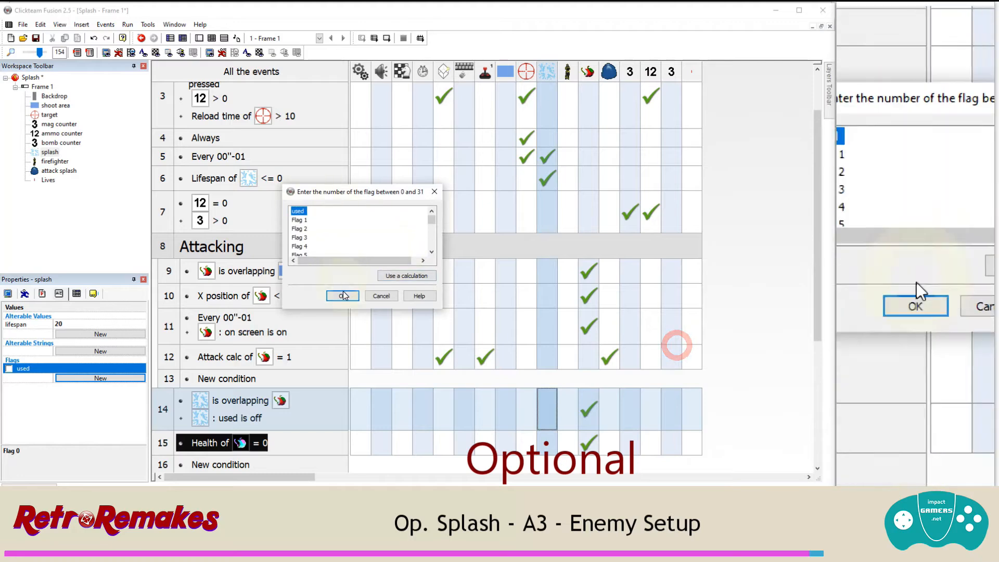
left_click(342, 295)
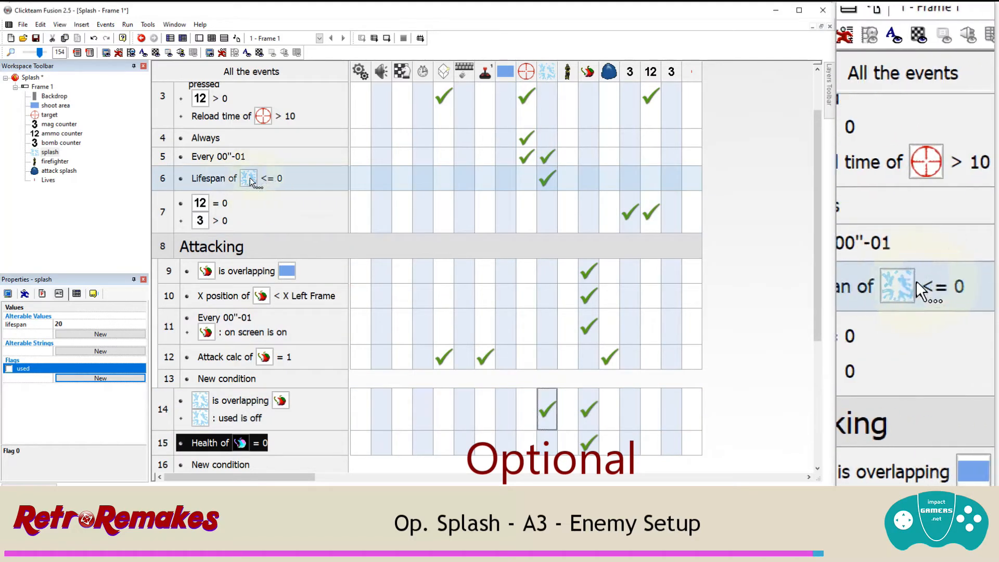
Step: Run the application, shoot the firefighter to test the splash's used flag, and save the project after closing the test
left_click(128, 24)
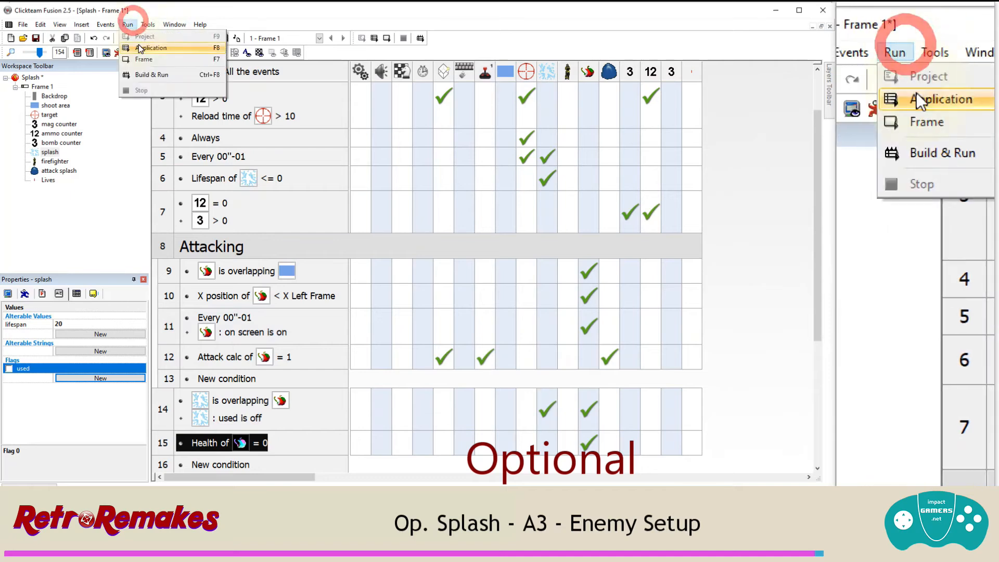
left_click(147, 46)
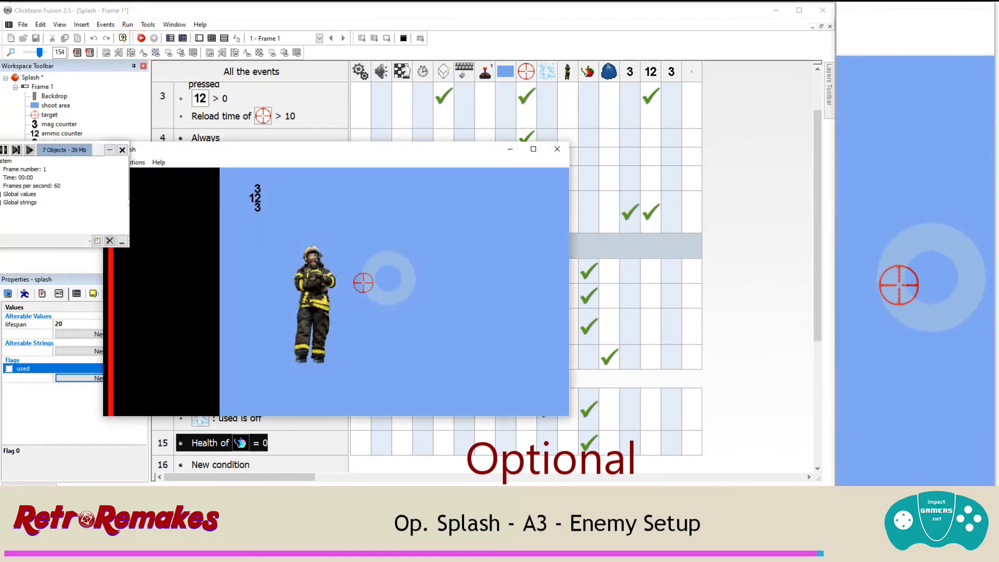
left_click(312, 285)
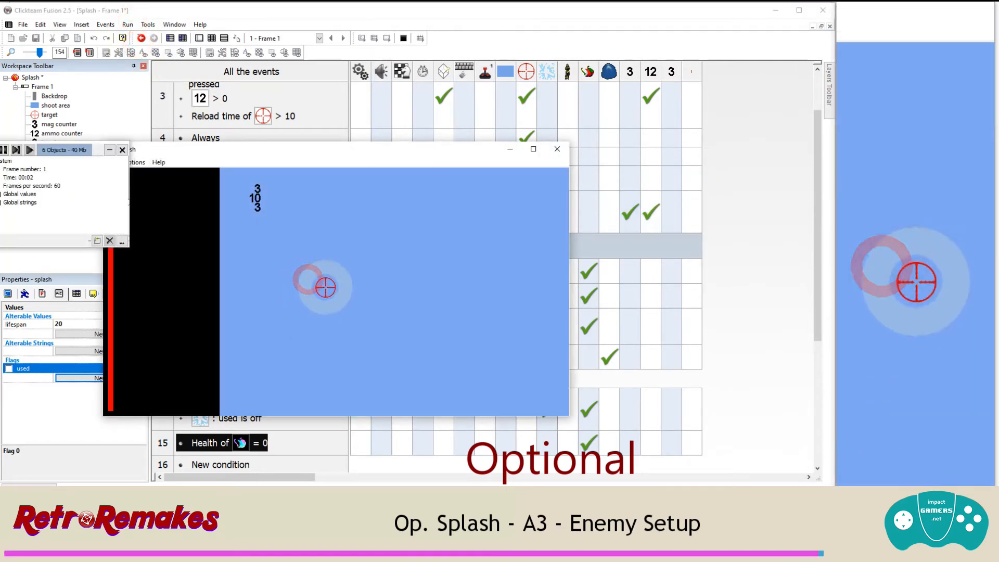
left_click(557, 149)
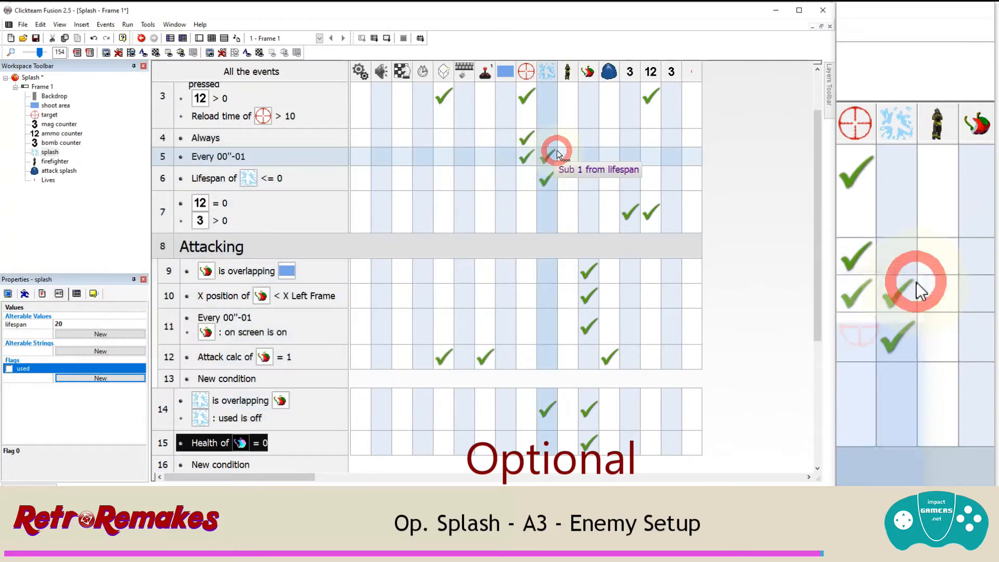
left_click(23, 24)
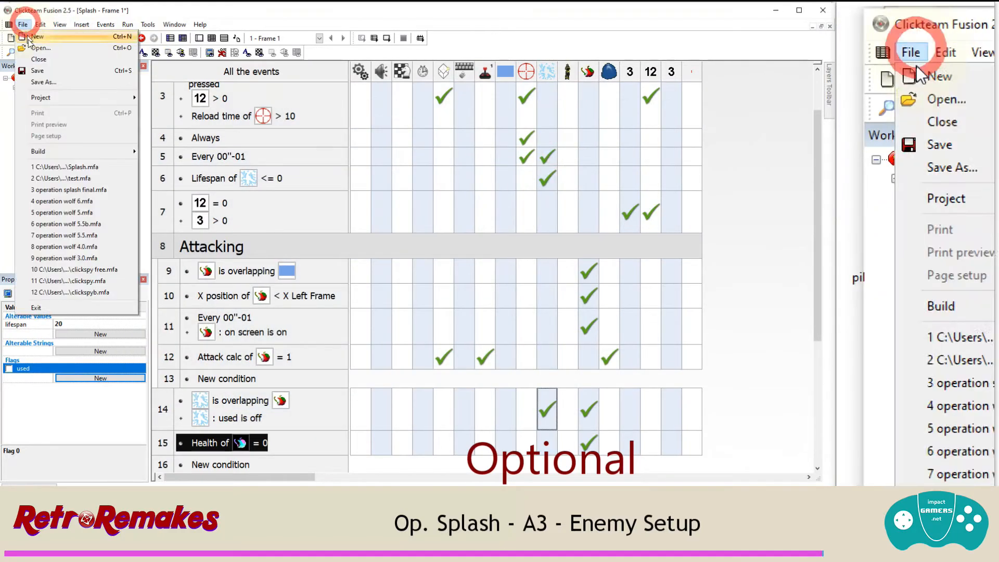
left_click(37, 71)
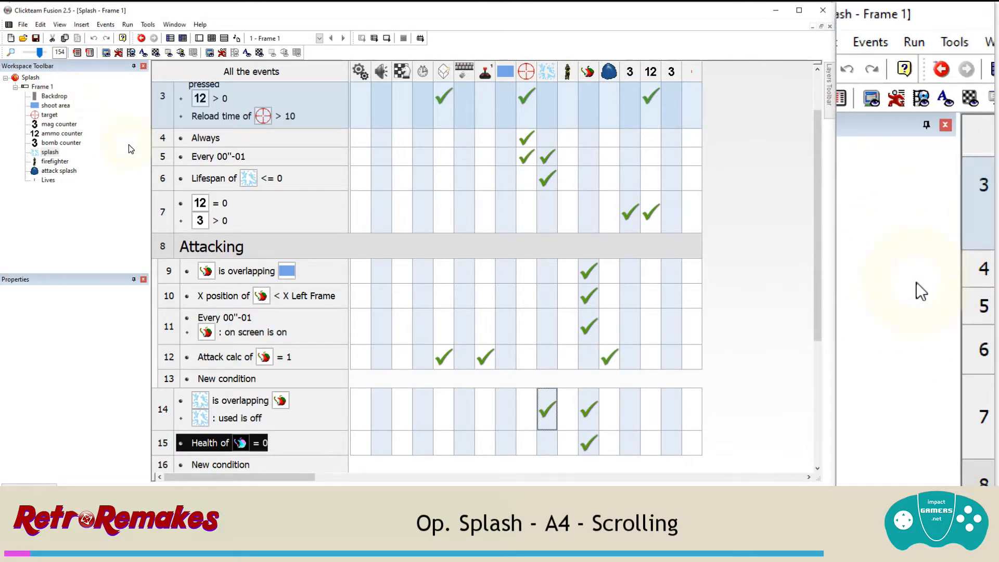
Step: Return to the frame layout and insert a new Active object just below the frame's lower edge
left_click(200, 39)
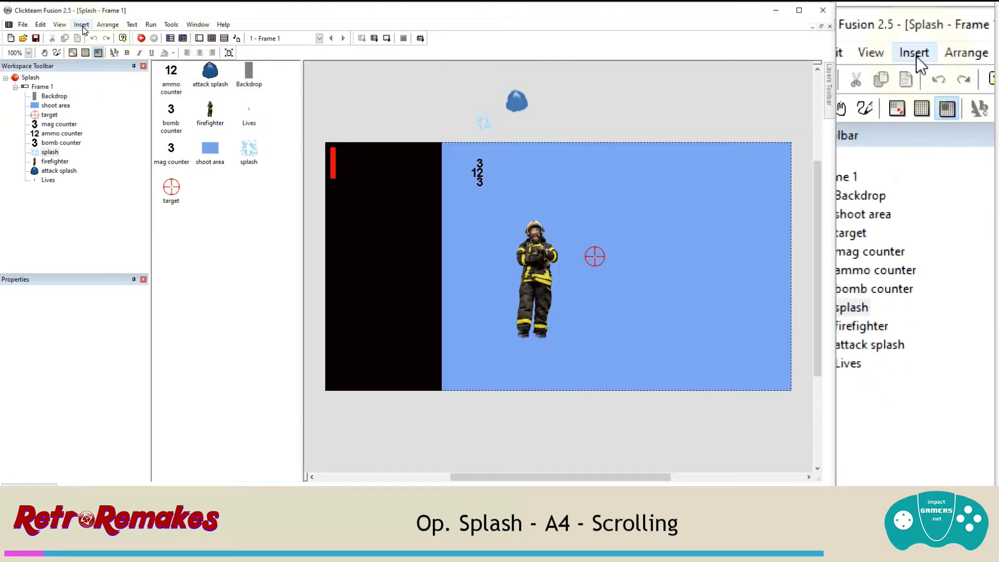
left_click(82, 26)
left_click(101, 59)
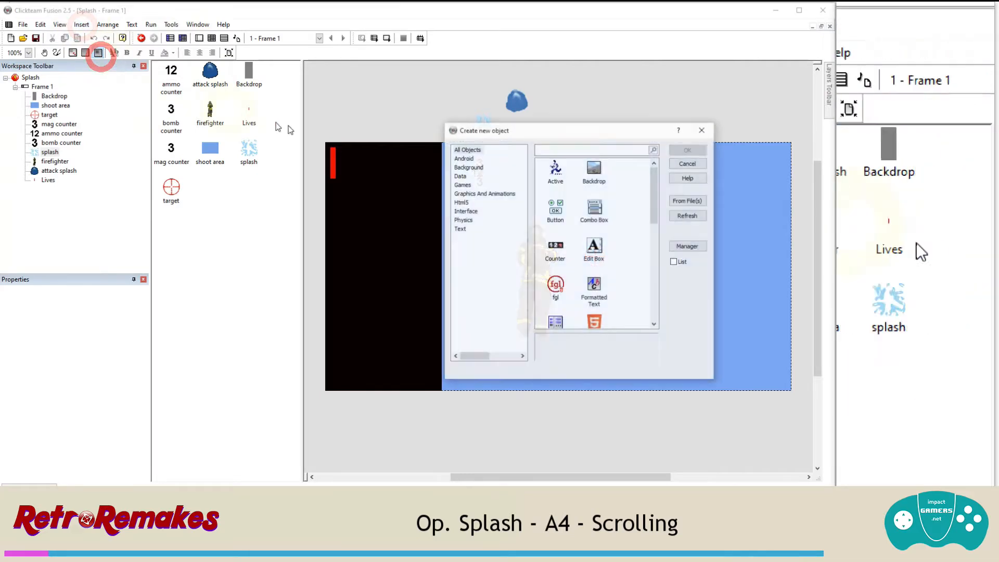
left_click(555, 169)
left_click(688, 149)
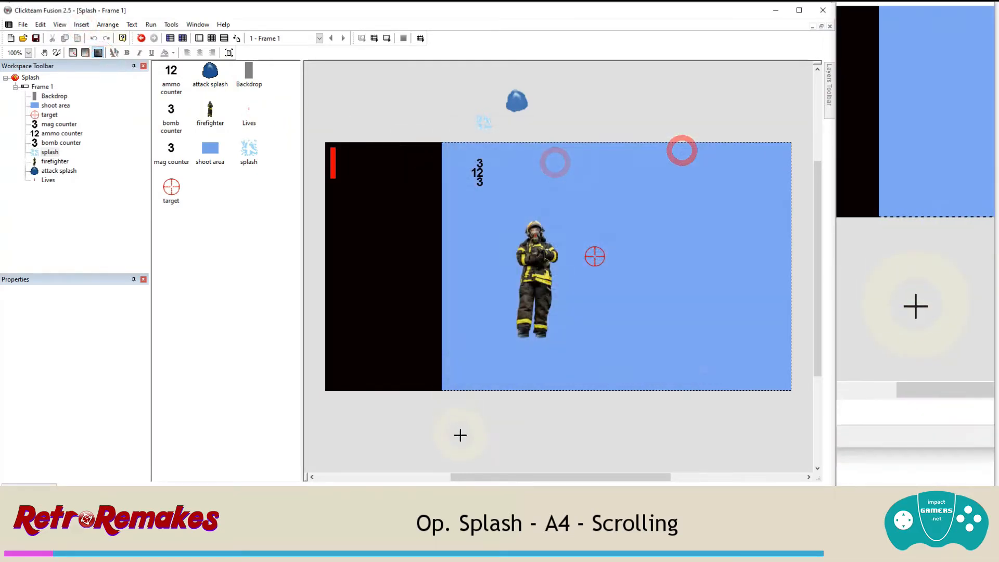
left_click(465, 402)
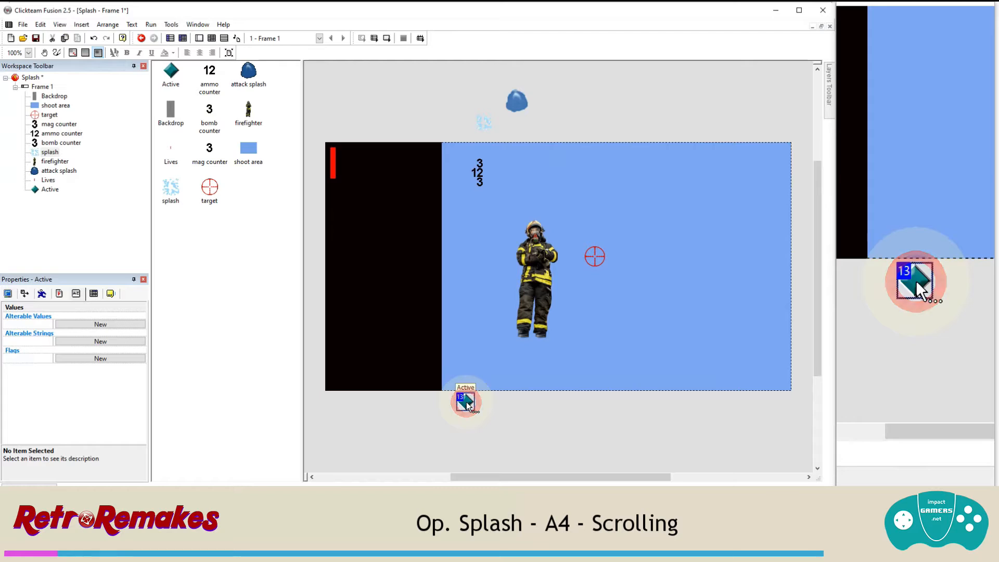
Step: Rename the new Active object as Scroll
left_click(111, 294)
left_click(108, 315)
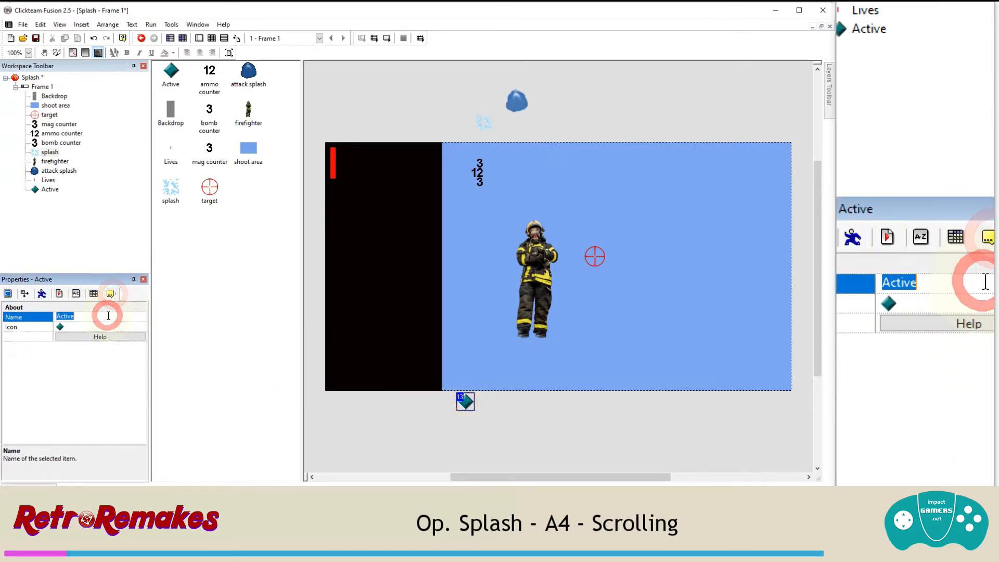
type("Scroll")
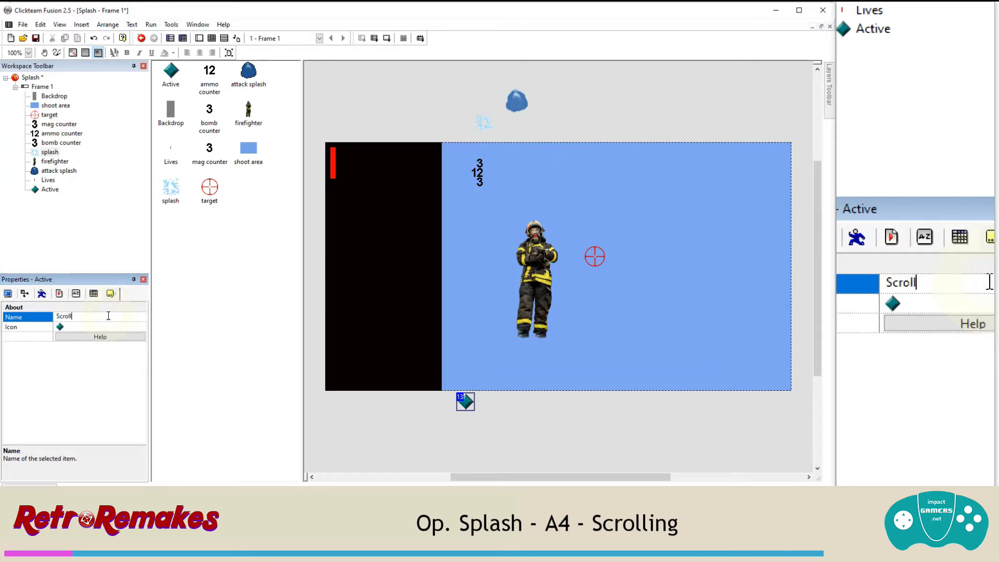
key("Return")
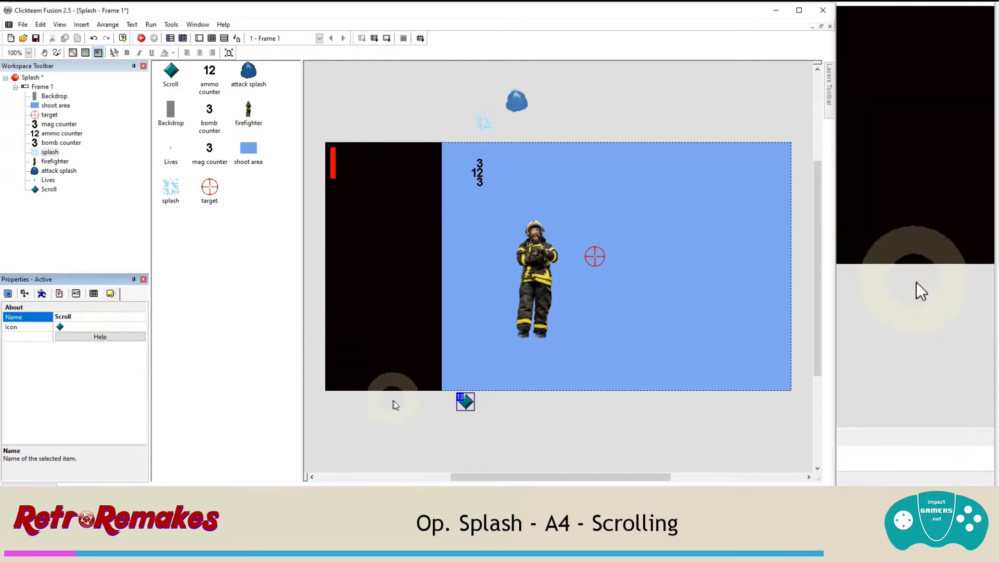
Step: Fill the Scroll object's image with magenta, erase it into a right-pointing arrow, and place the object below the firefighter, outside the frame
double_click(464, 401)
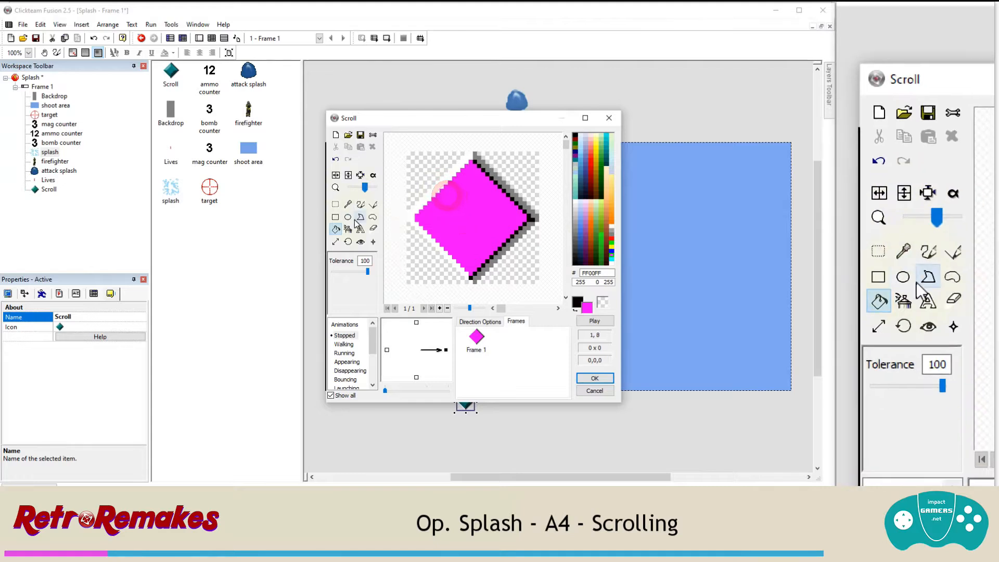
left_click_drag(471, 162, 474, 186)
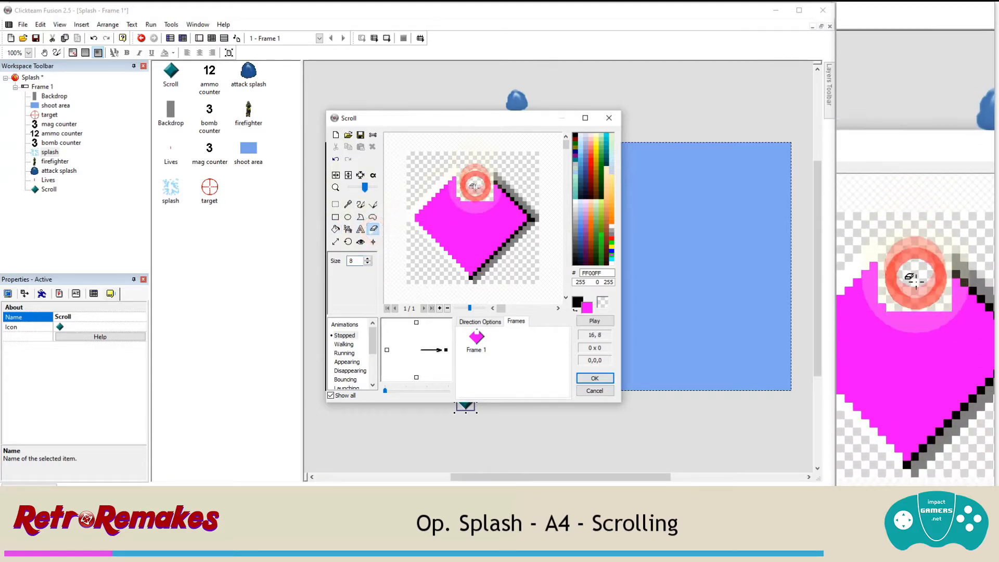
left_click_drag(472, 248, 470, 278)
left_click_drag(463, 250, 421, 245)
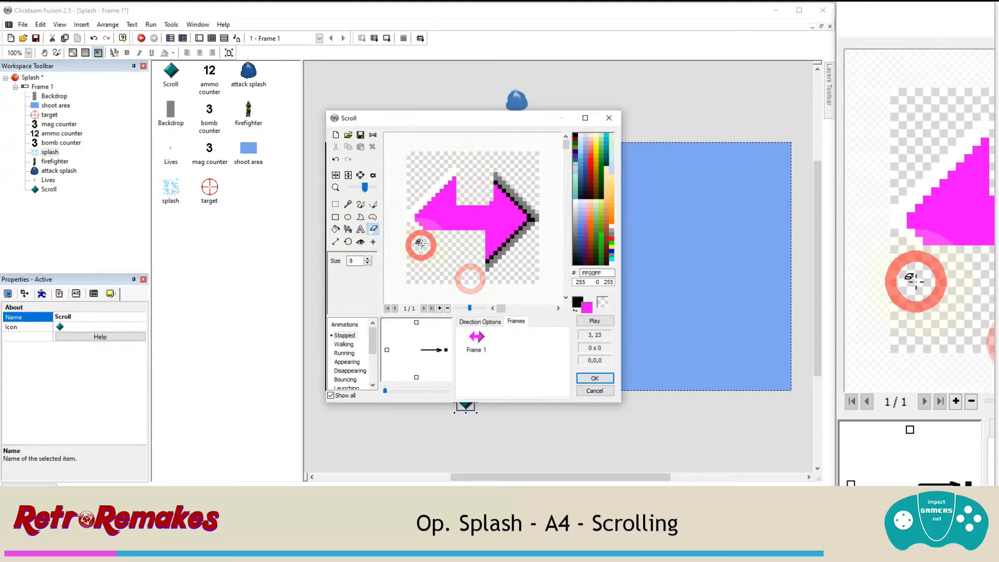
left_click(453, 185)
mouse_move(453, 185)
left_mouse_down()
mouse_move(417, 188)
mouse_move(450, 193)
left_mouse_up()
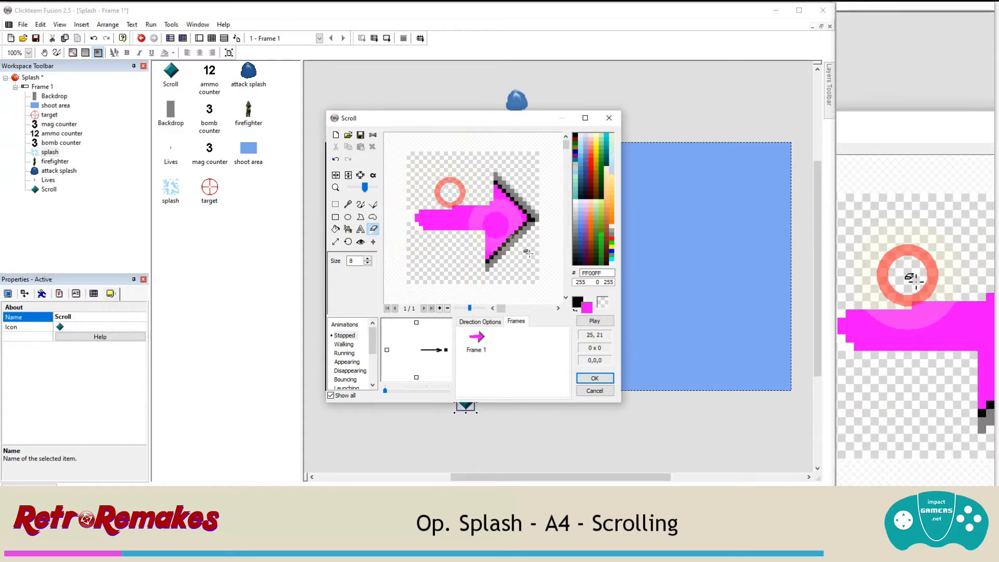
left_click(594, 378)
left_click_drag(467, 404, 539, 394)
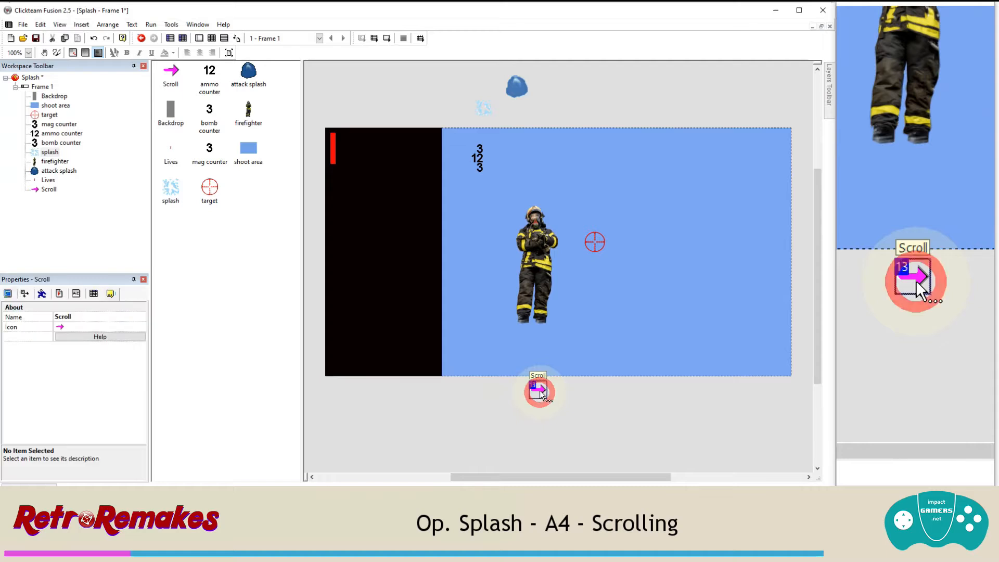
Step: Give the Scroll object a Bouncing Ball movement with speed 10 and an initial direction pointing only right
left_click(41, 293)
left_click(73, 327)
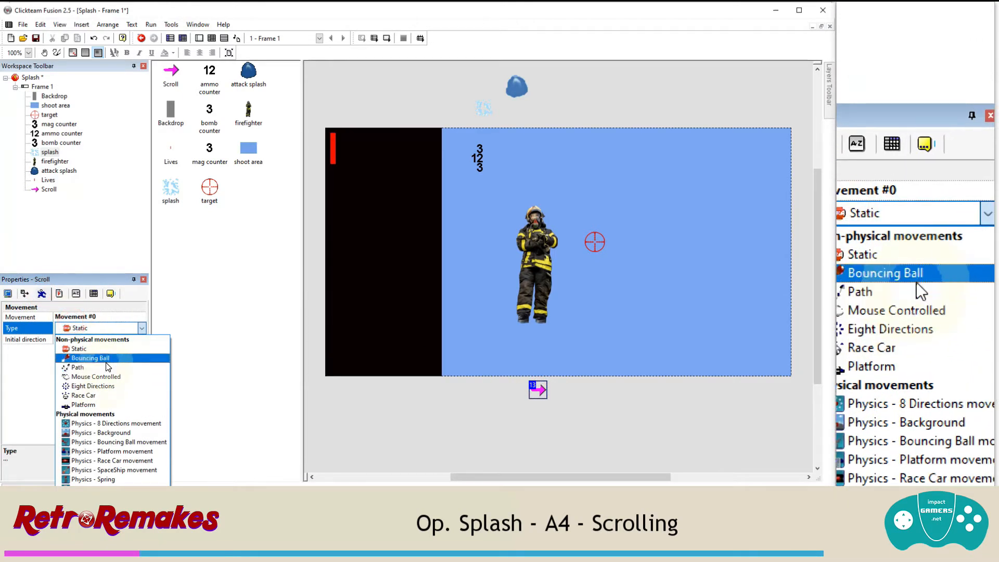
left_click(106, 359)
left_click(69, 367)
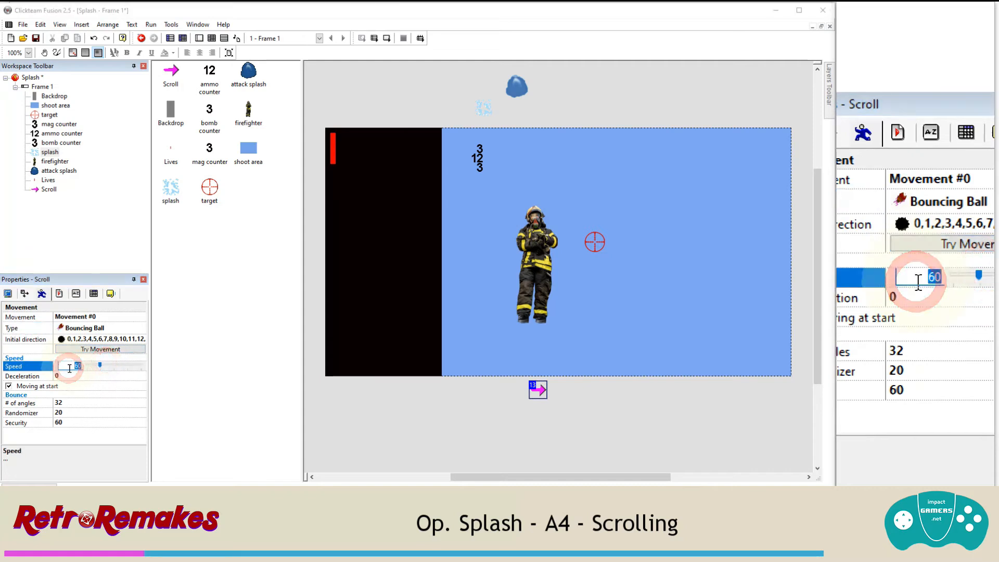
key("Return")
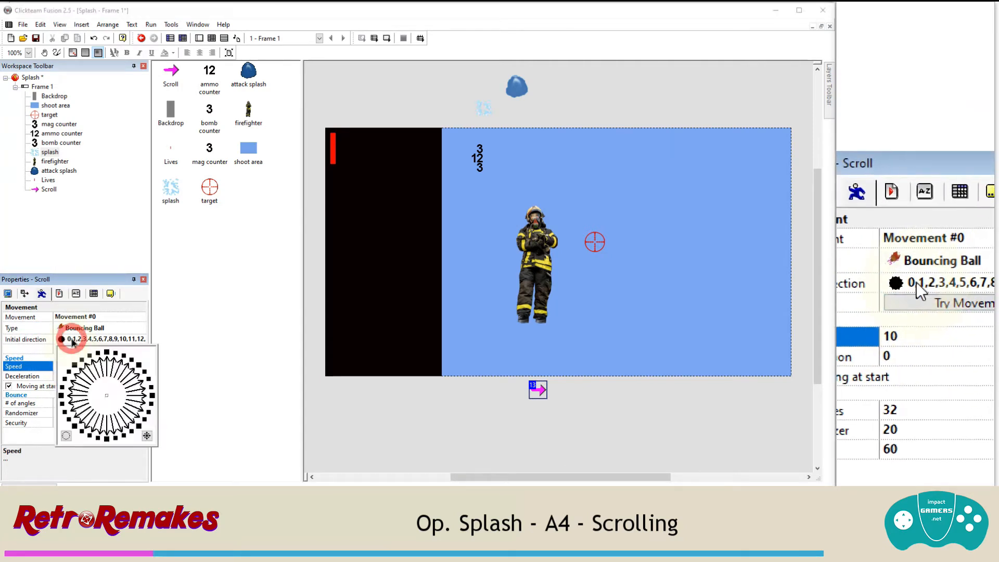
left_click(66, 436)
left_click(152, 400)
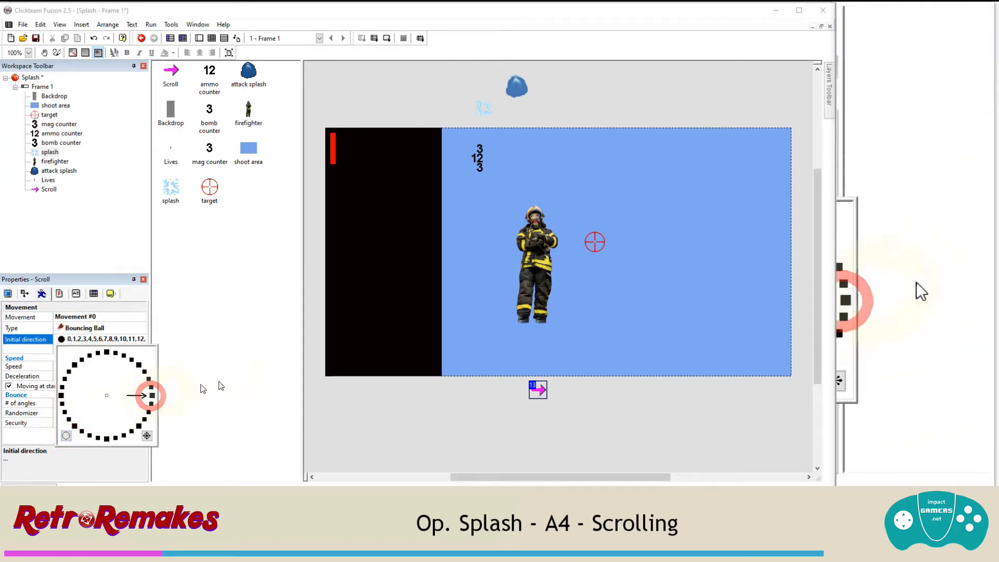
left_click(354, 388)
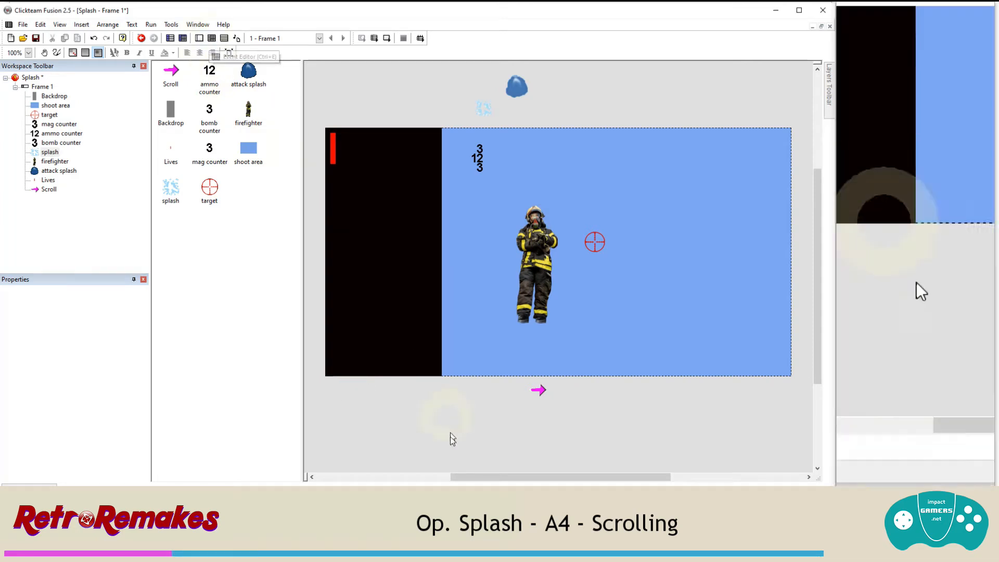
Step: Widen Frame 1 to 6000 pixels and check the extended area in the layout
mouse_move(453, 476)
left_mouse_down()
mouse_move(492, 476)
mouse_move(442, 476)
mouse_move(585, 476)
mouse_move(451, 476)
mouse_move(537, 478)
mouse_move(467, 473)
left_mouse_up()
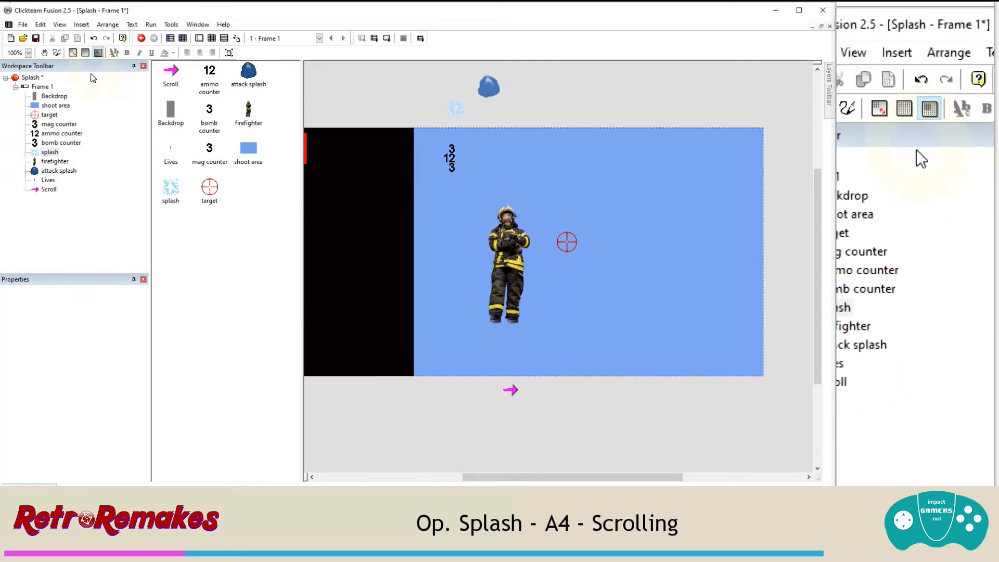
left_click(43, 86)
left_click(60, 326)
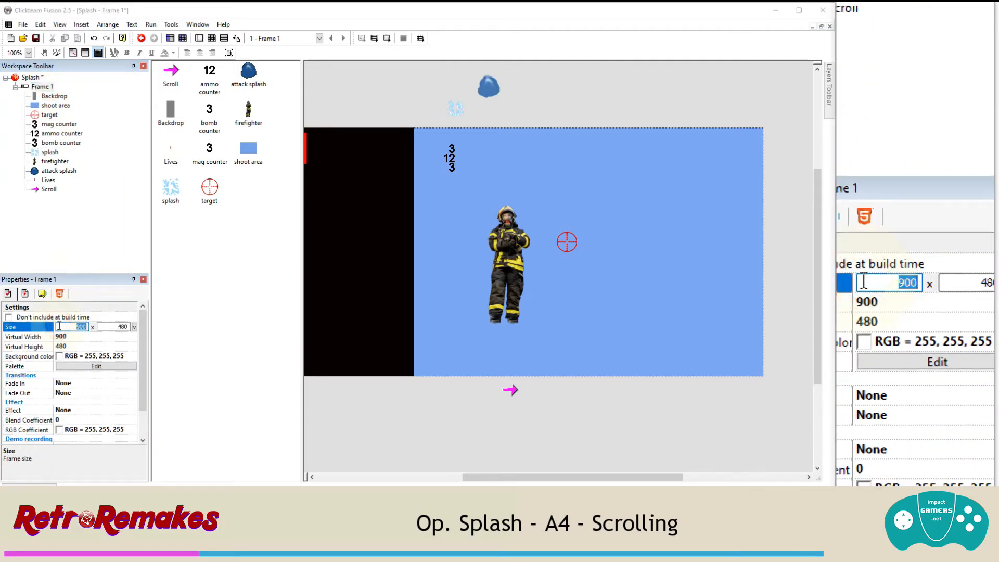
key("Return")
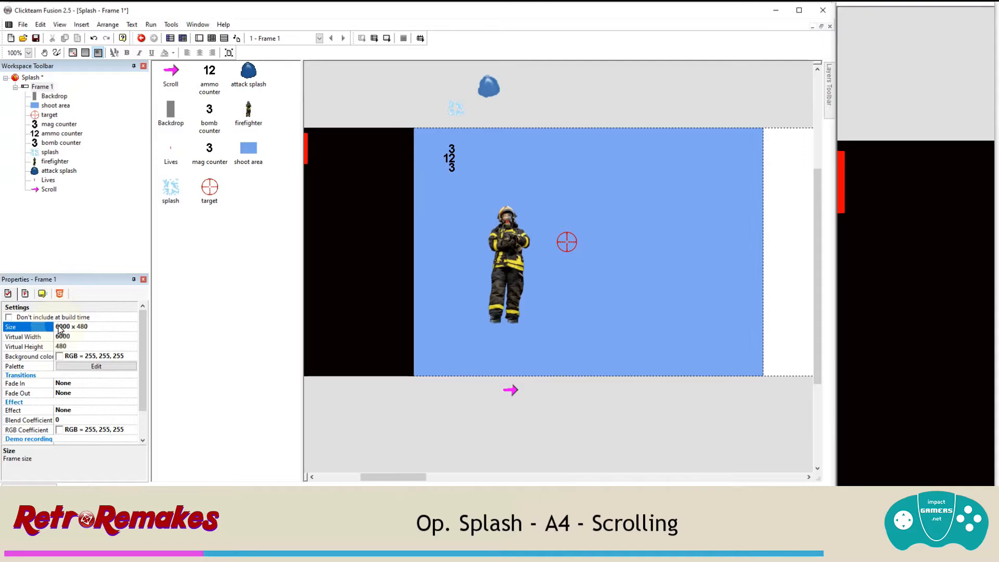
left_click_drag(397, 477, 604, 481)
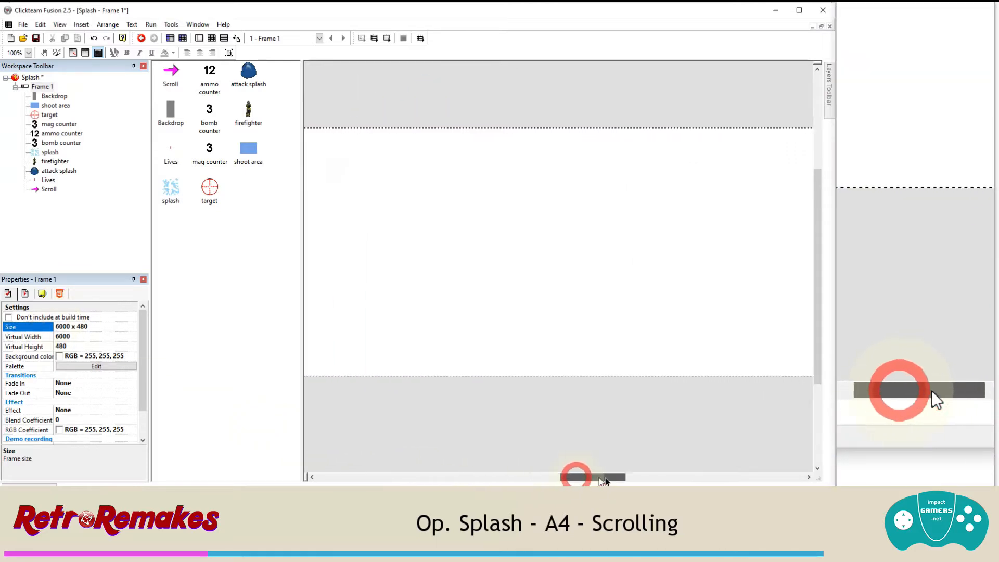
left_click_drag(736, 478, 388, 477)
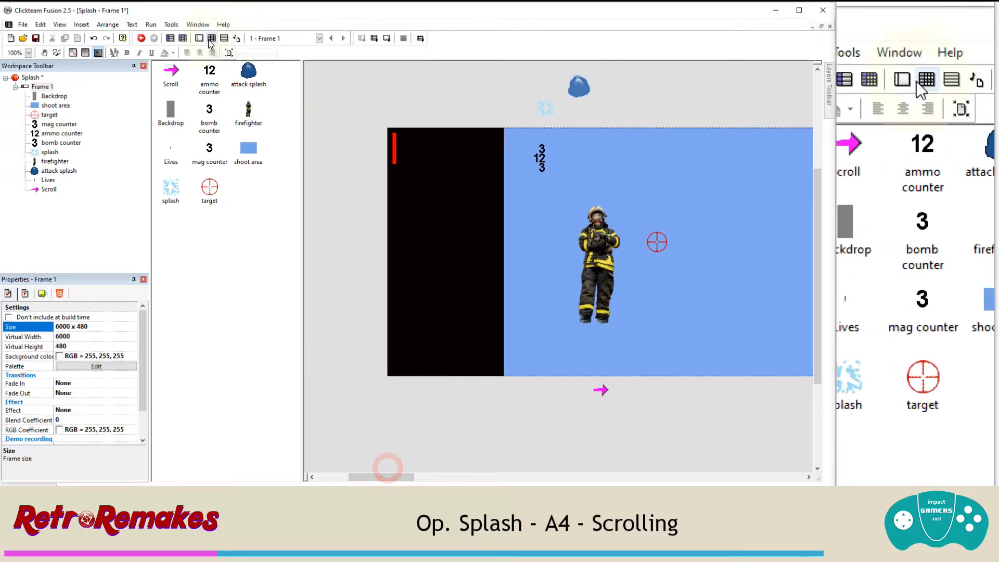
Step: In the Always event, add a Storyboard Controls action centering the window position in the frame at 0, 0 relative to the Scroll object
left_click(212, 38)
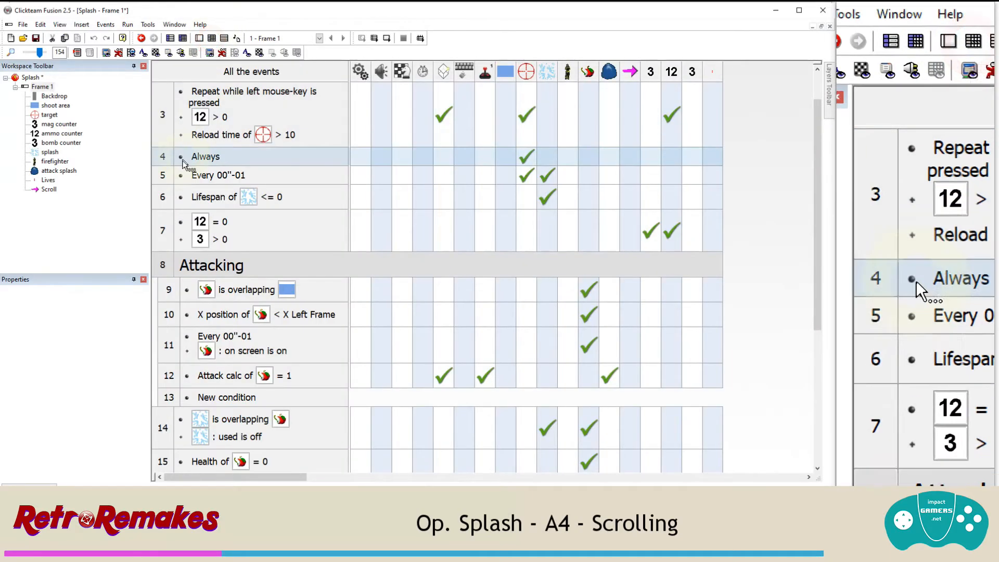
scroll(166, 165, "up", 2)
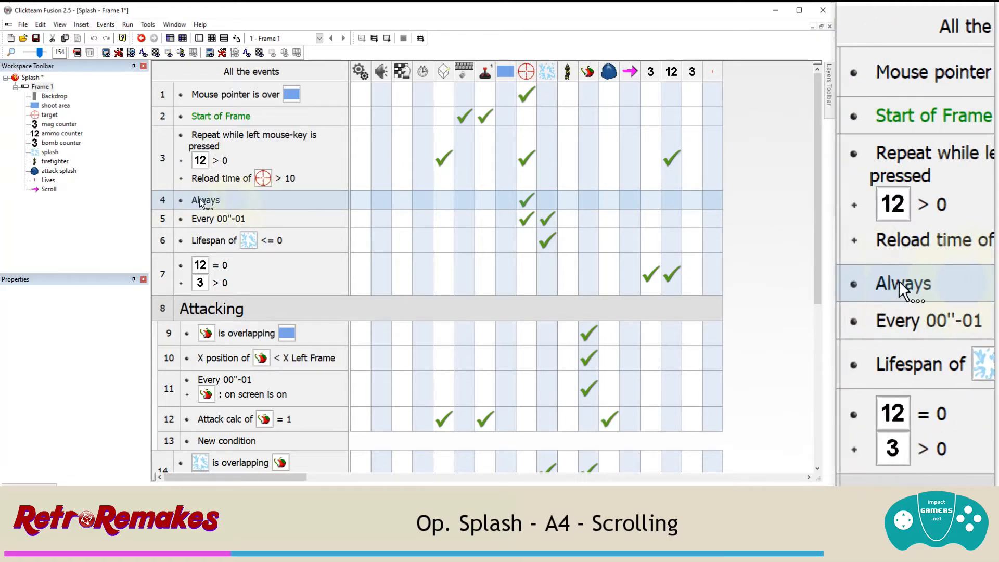
left_click(360, 73)
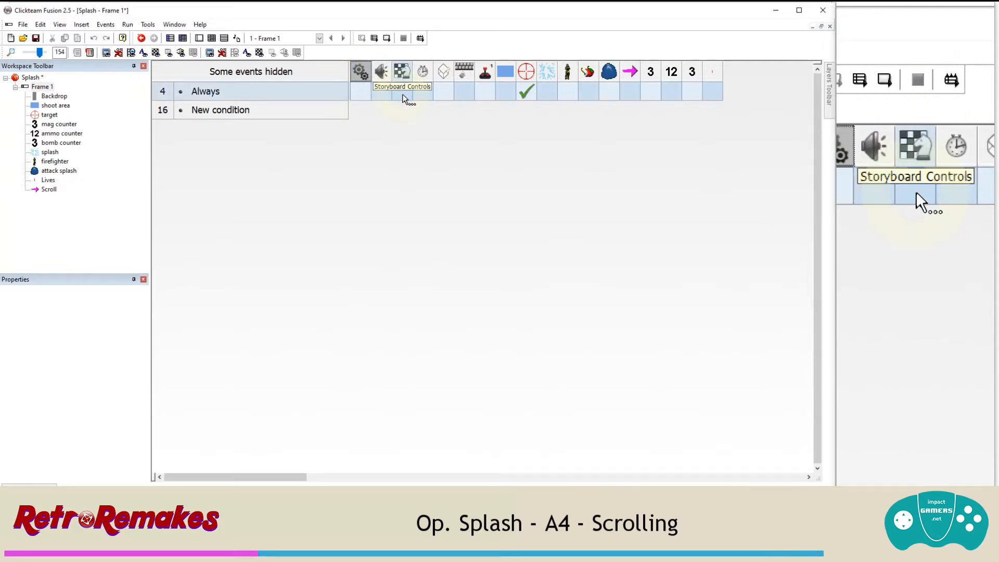
right_click(402, 99)
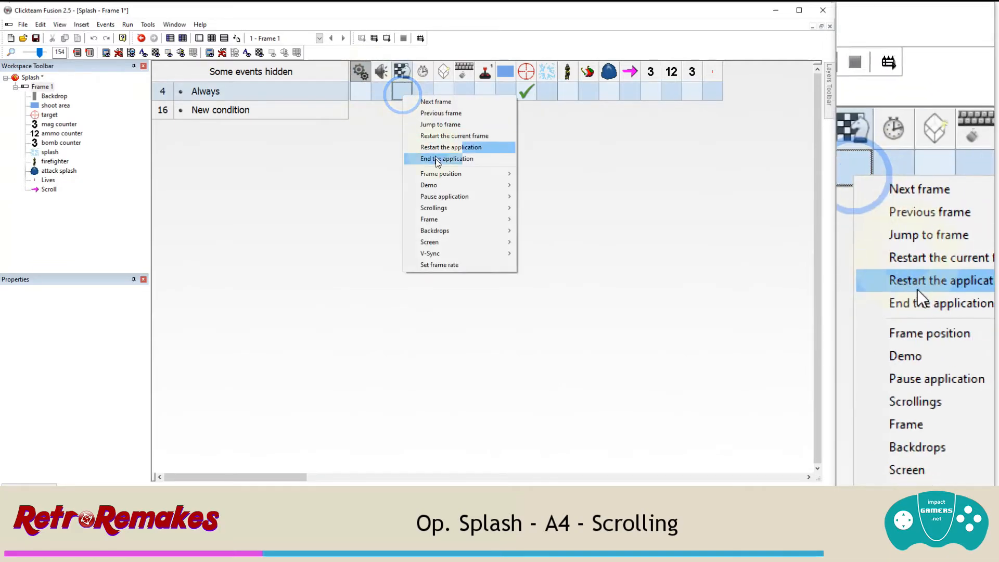
mouse_move(446, 210)
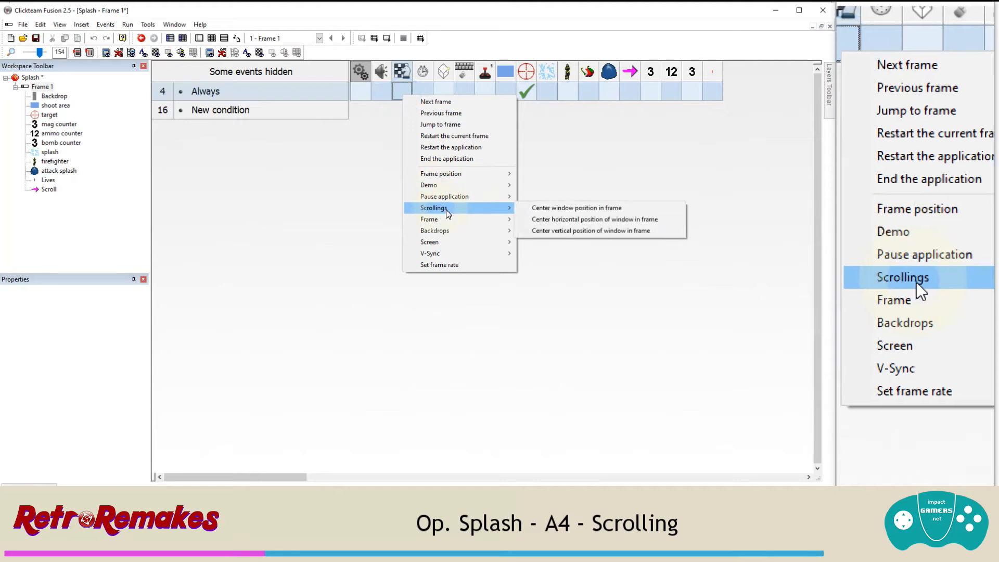
left_click(533, 209)
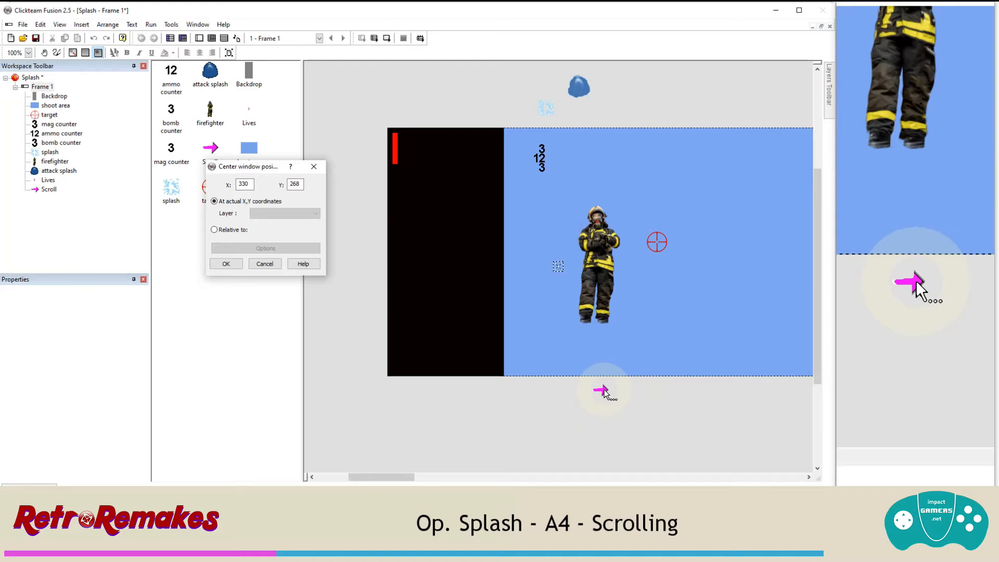
left_click(235, 230)
left_click(563, 172)
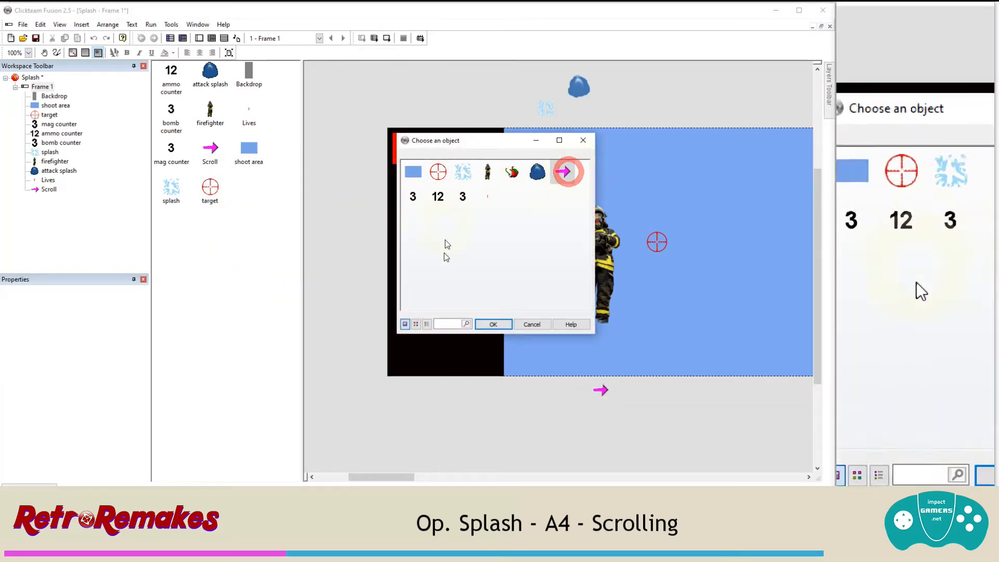
left_click(493, 324)
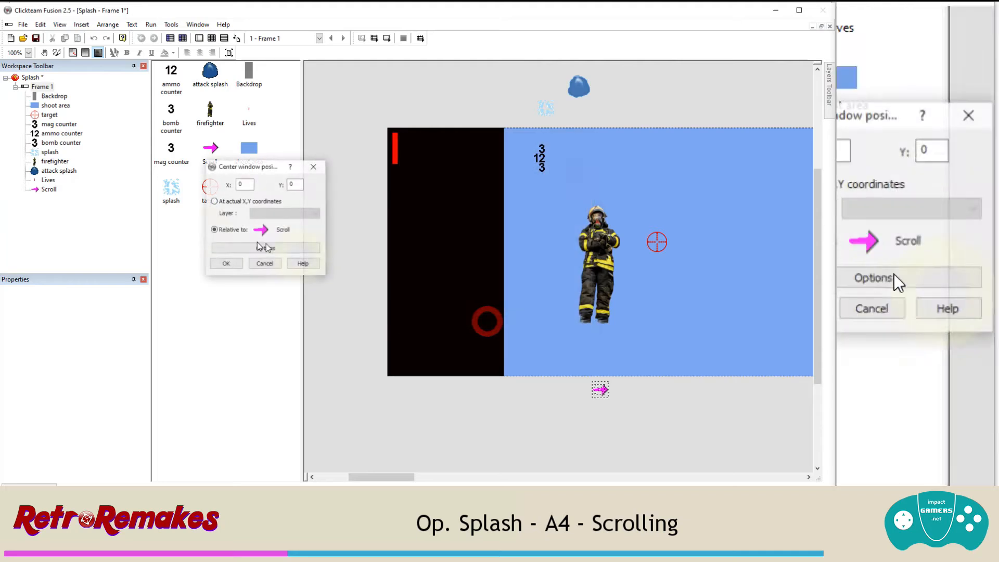
left_click(227, 262)
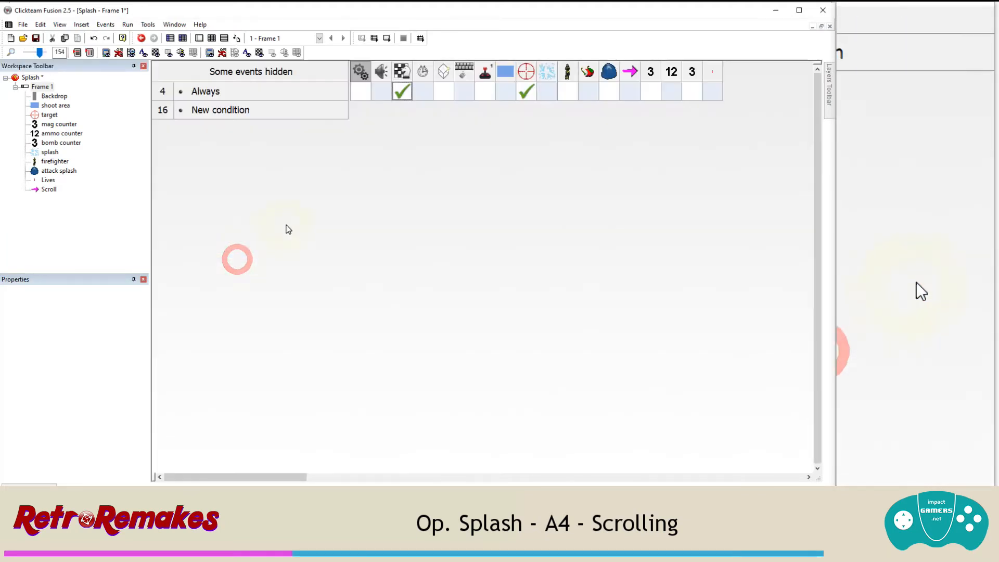
left_click(358, 72)
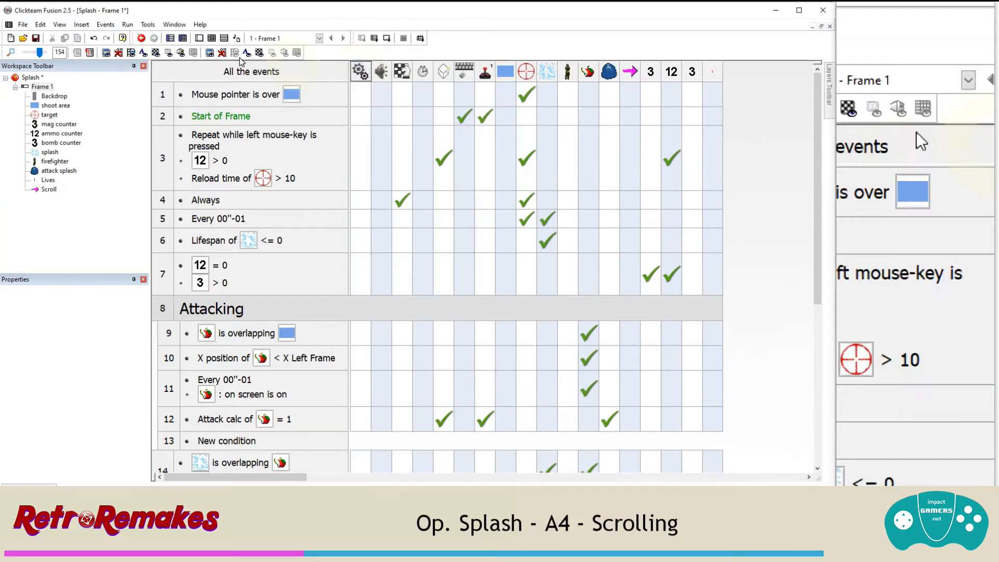
Step: Test-run the frame to check the scrolling, and close the game window
left_click(127, 24)
left_click(139, 47)
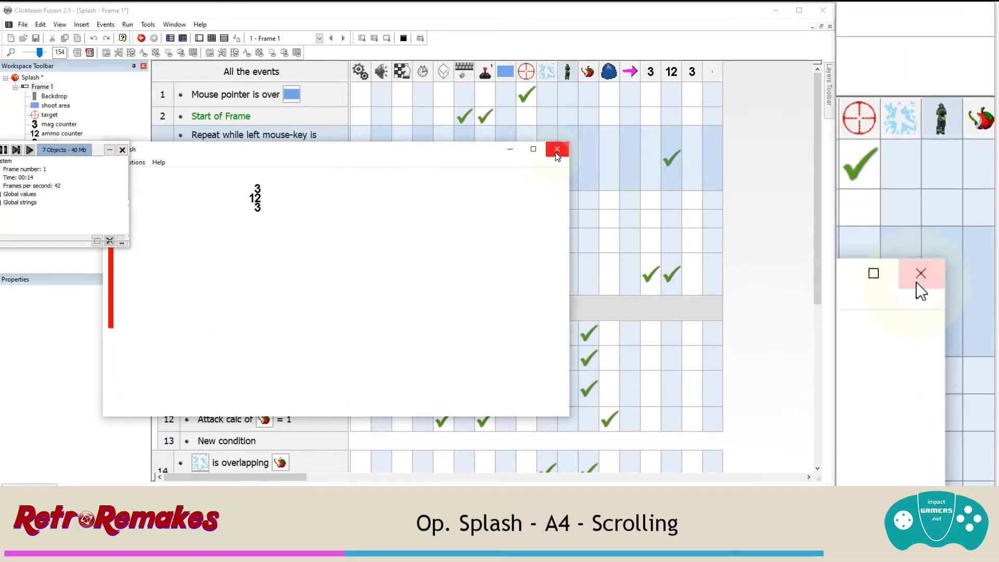
left_click(556, 152)
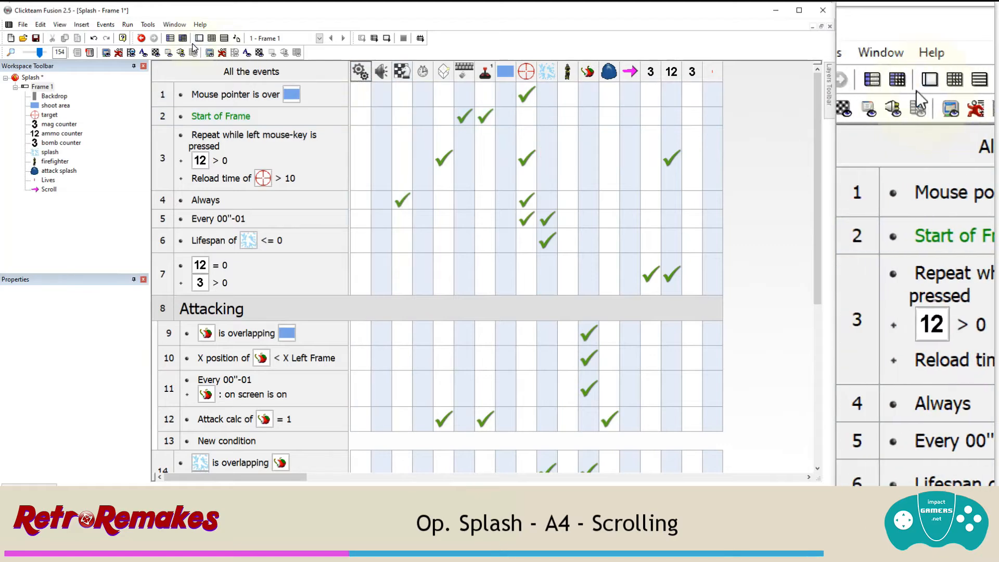
Step: Turn off Follow the frame in the blue shoot area's runtime options
left_click(200, 39)
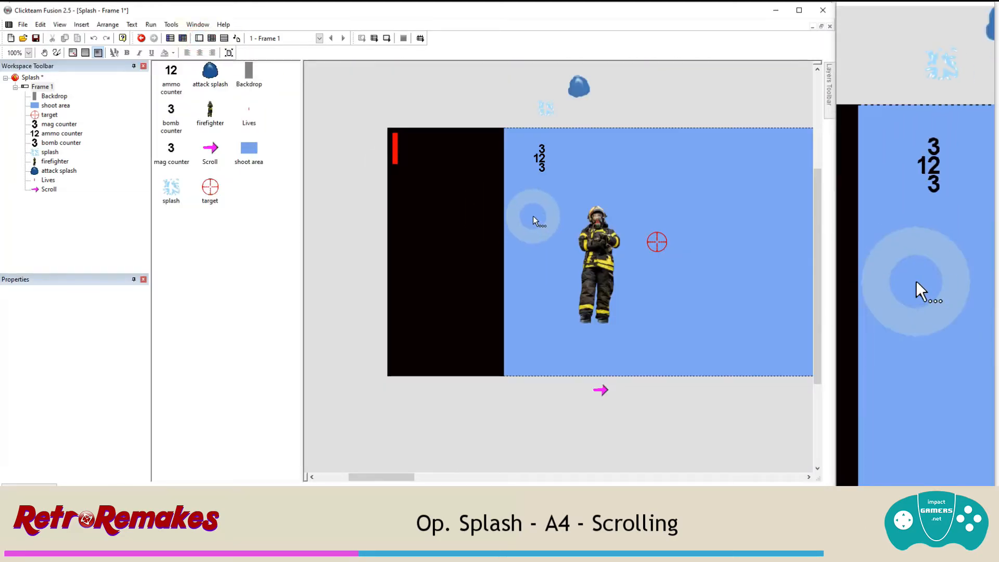
left_click(533, 217)
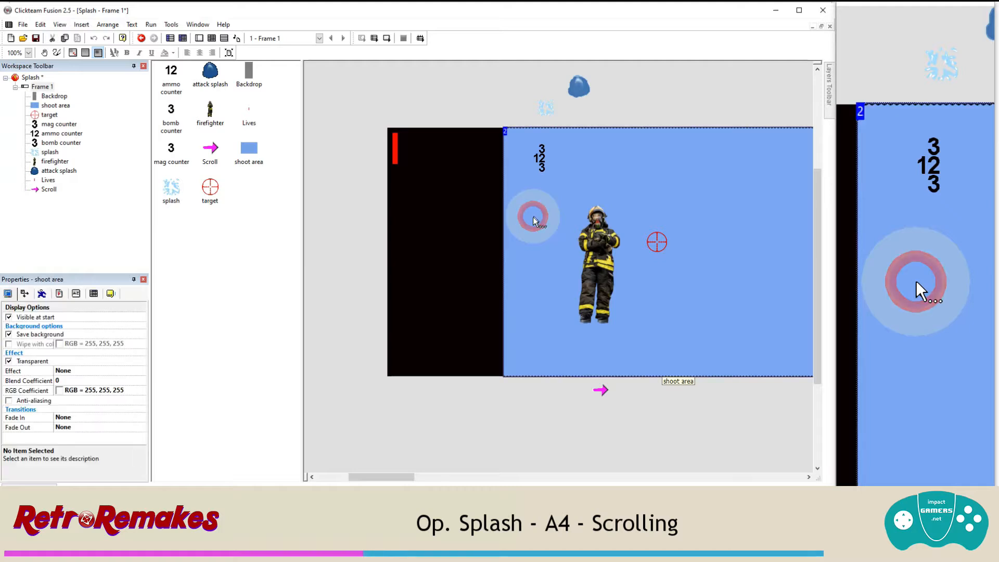
left_click(59, 295)
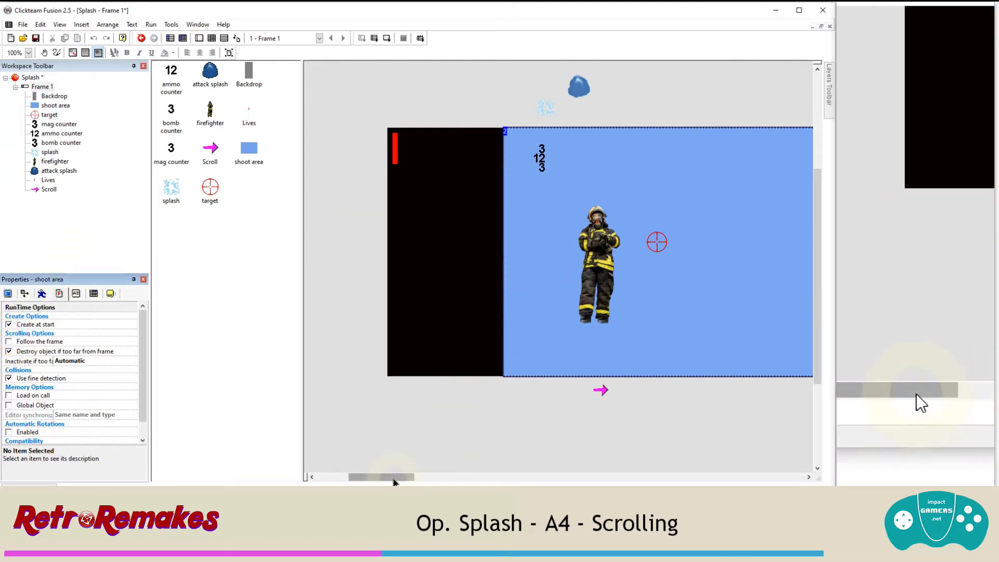
mouse_move(391, 476)
left_mouse_down()
mouse_move(411, 478)
mouse_move(400, 477)
left_mouse_up()
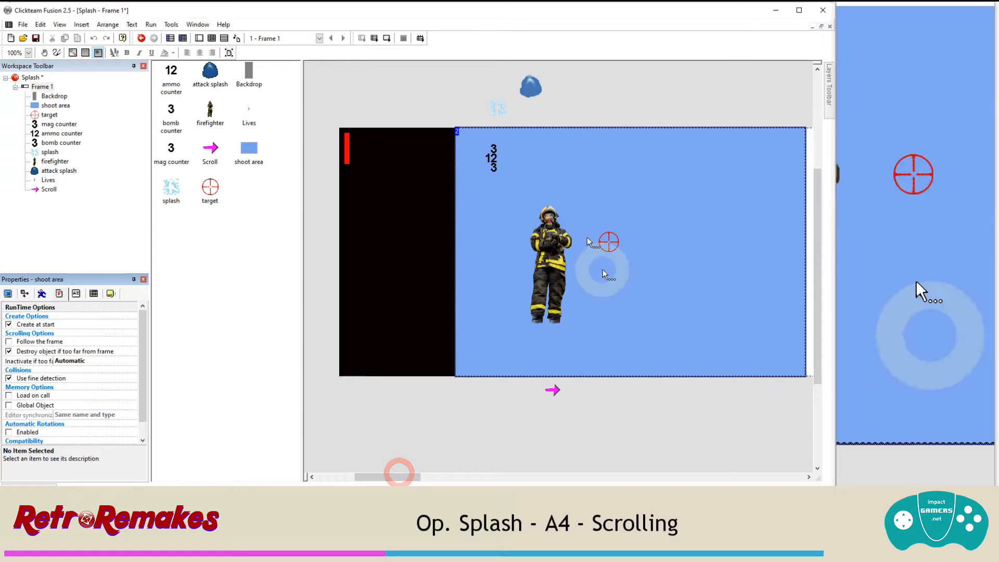
Step: Test-run the frame again to check how the shoot area behaves during scrolling, and close the game window
left_click(151, 25)
left_click(155, 38)
left_click(141, 38)
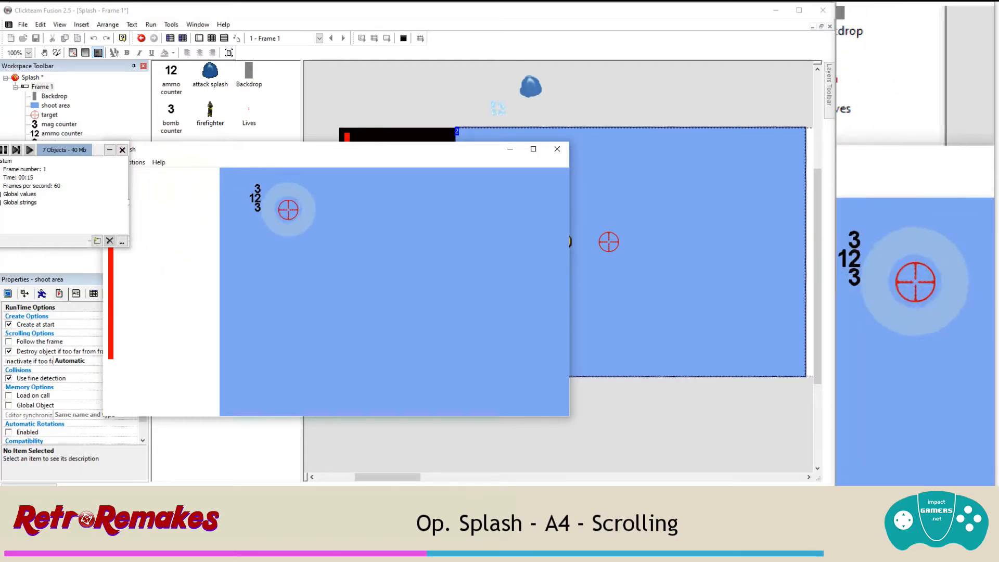
left_click(557, 152)
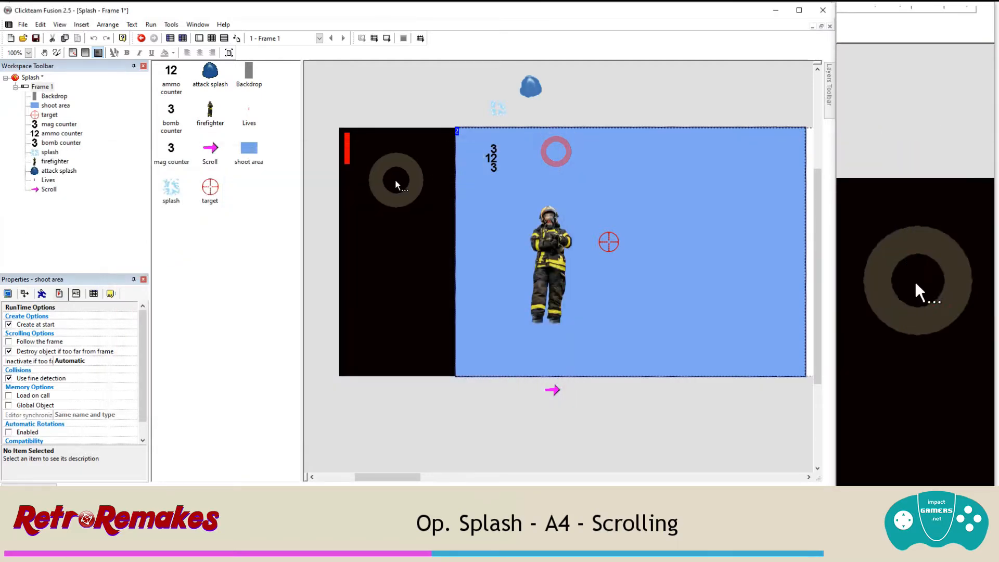
Step: Add a second layer to the frame and move the black Backdrop onto it
left_click(395, 180)
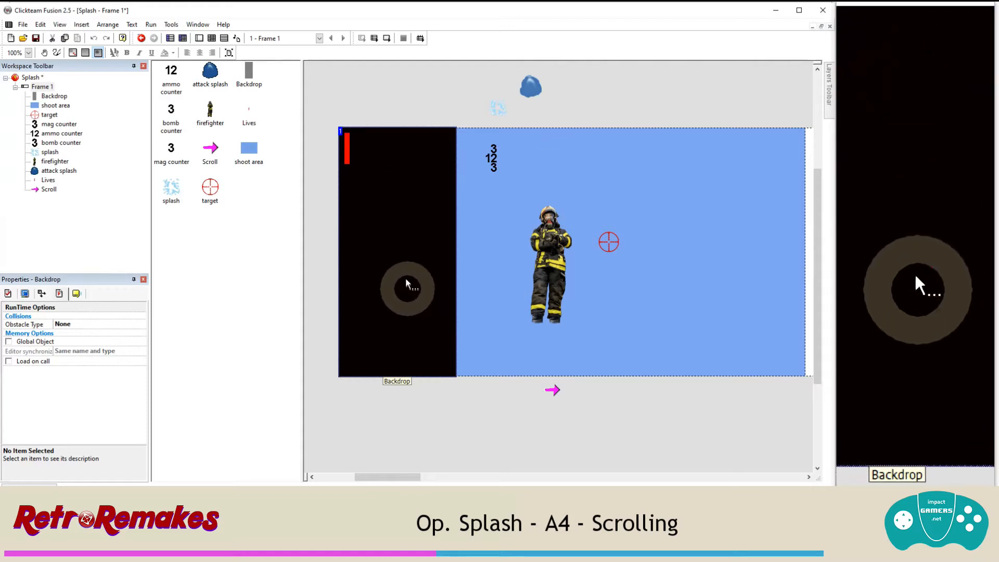
left_click_drag(406, 279, 526, 258)
left_click_drag(549, 123, 428, 136)
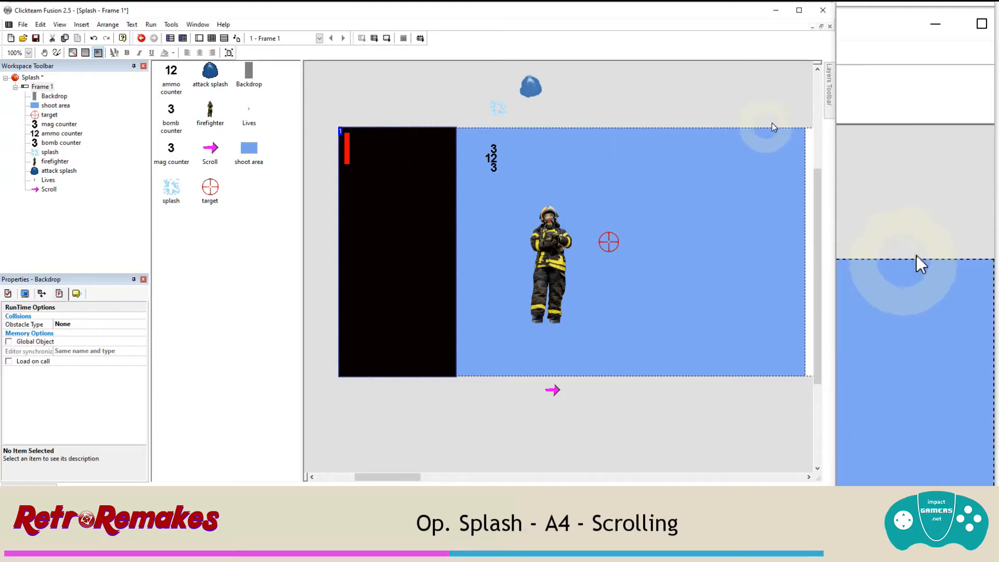
mouse_move(831, 109)
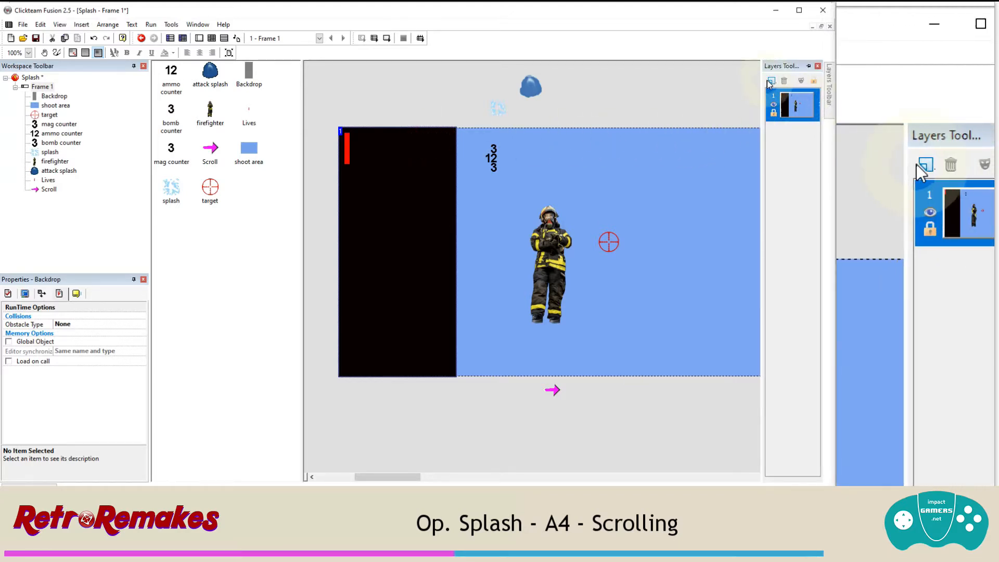
left_click(771, 81)
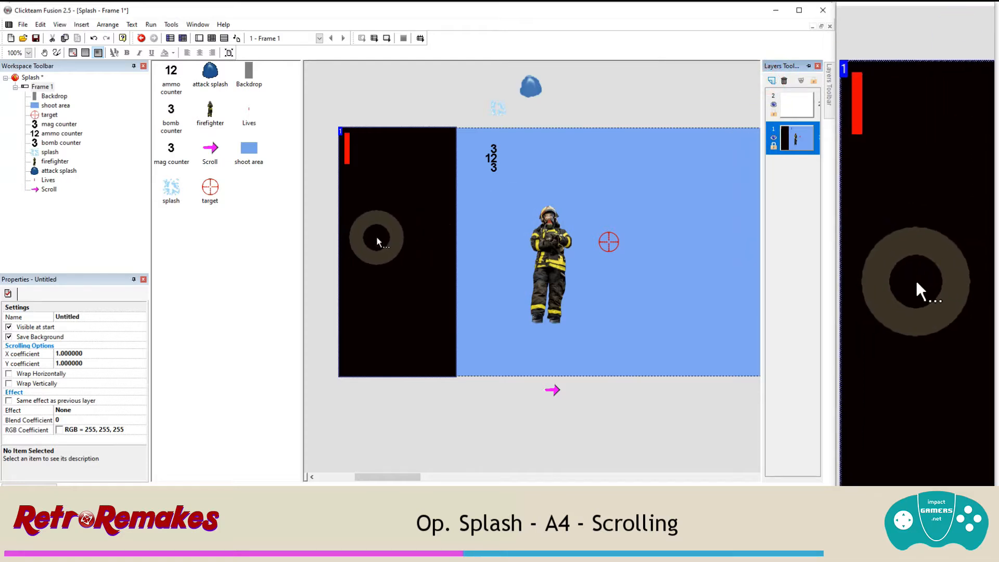
left_click_drag(448, 181, 796, 103)
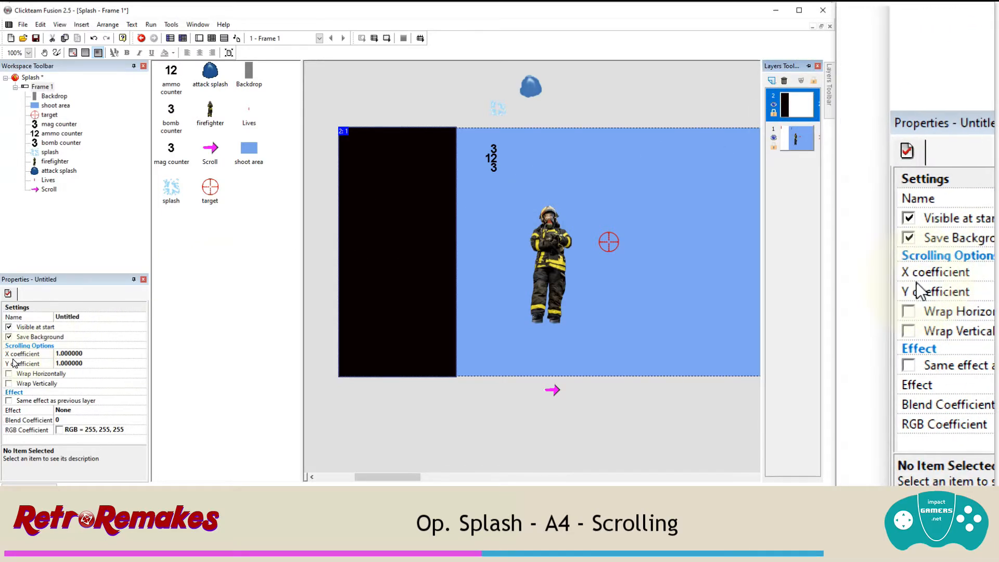
Step: Set the second layer's X scrolling coefficient to 0 and make the first layer active
left_click(66, 354)
type("0")
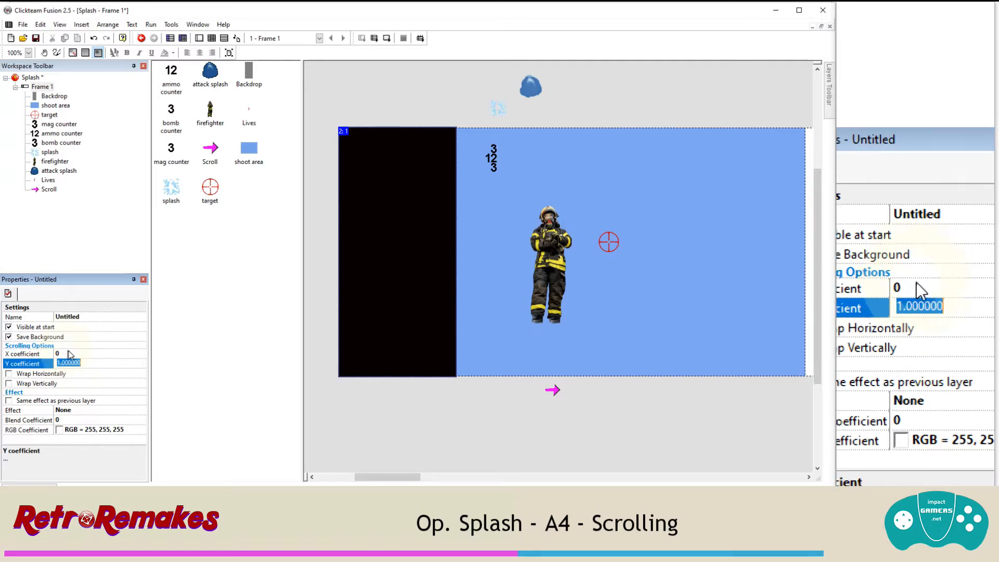
left_click(707, 136)
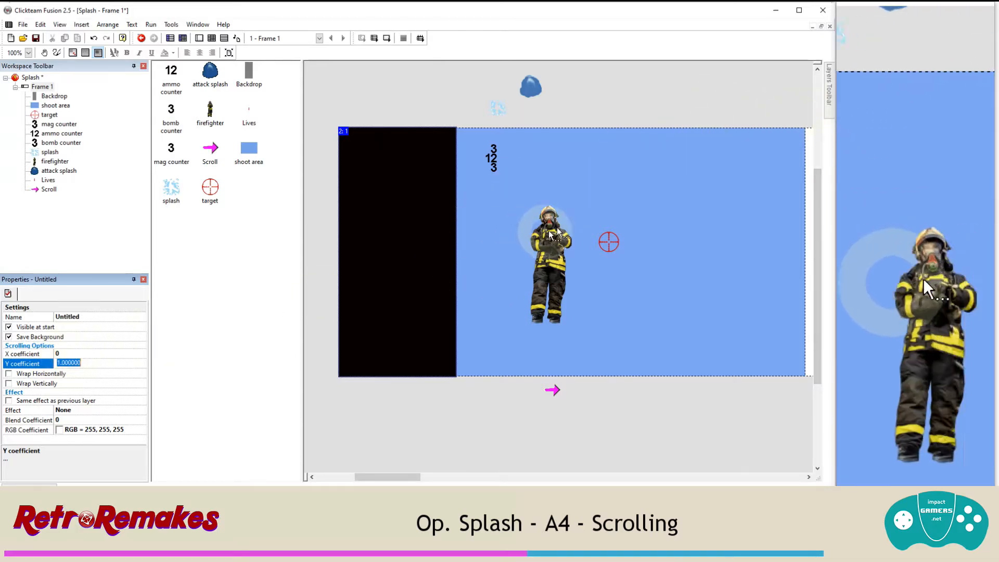
left_click(828, 96)
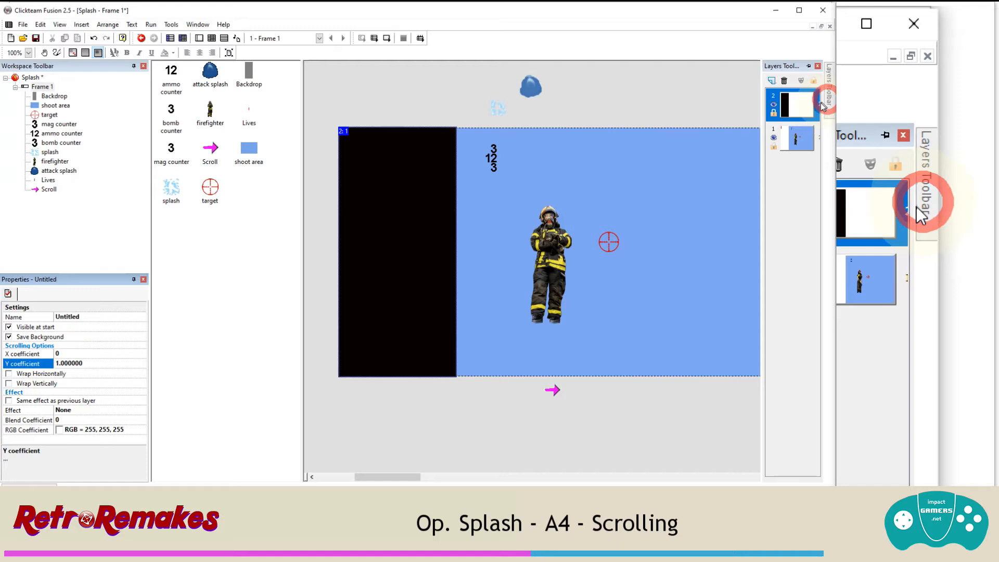
left_click(794, 142)
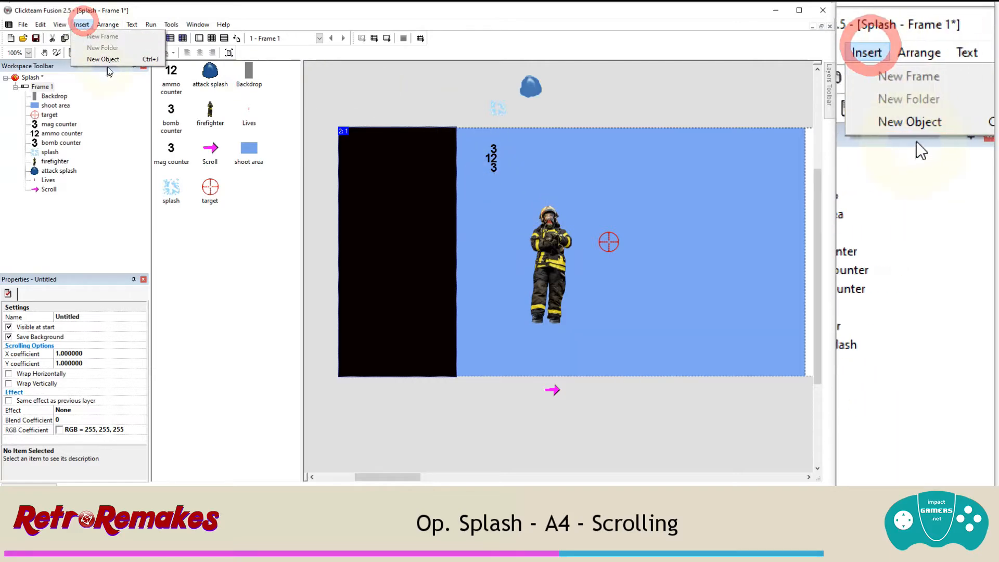
Step: Try inserting a Quick Backdrop over the blue shoot area, and undo the insertion
left_click(110, 64)
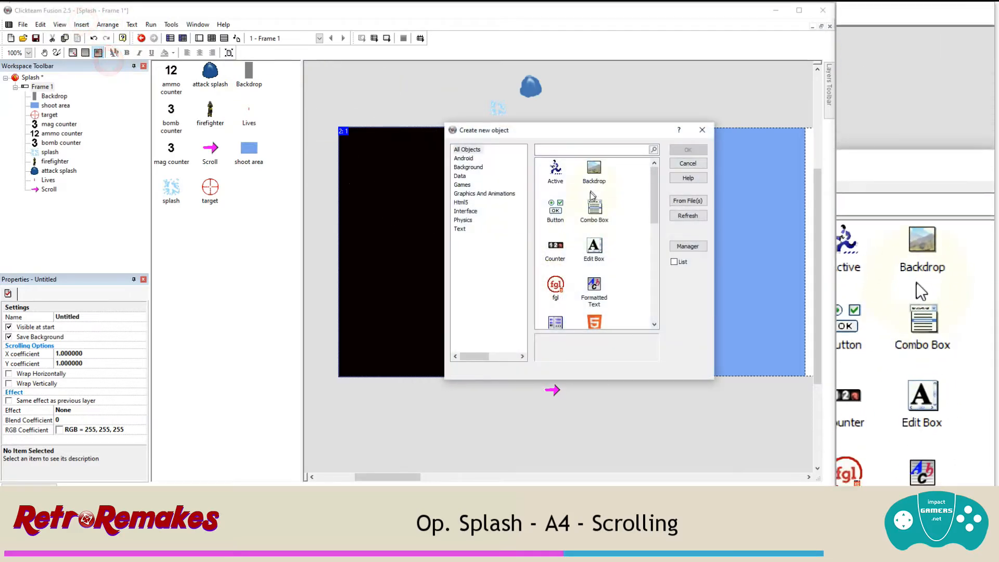
scroll(591, 234, "down", 4)
left_click(555, 234)
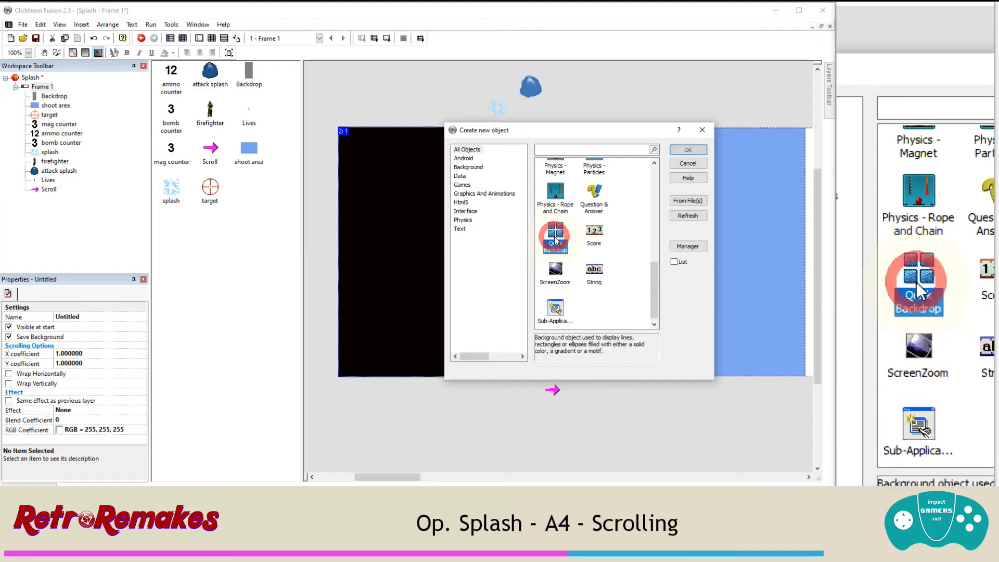
left_click(688, 150)
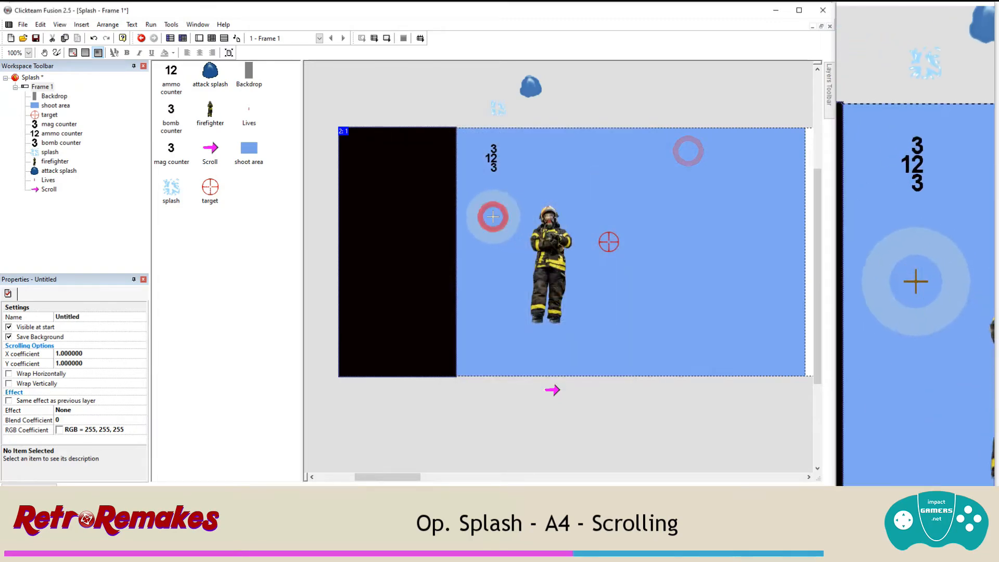
left_click(502, 230)
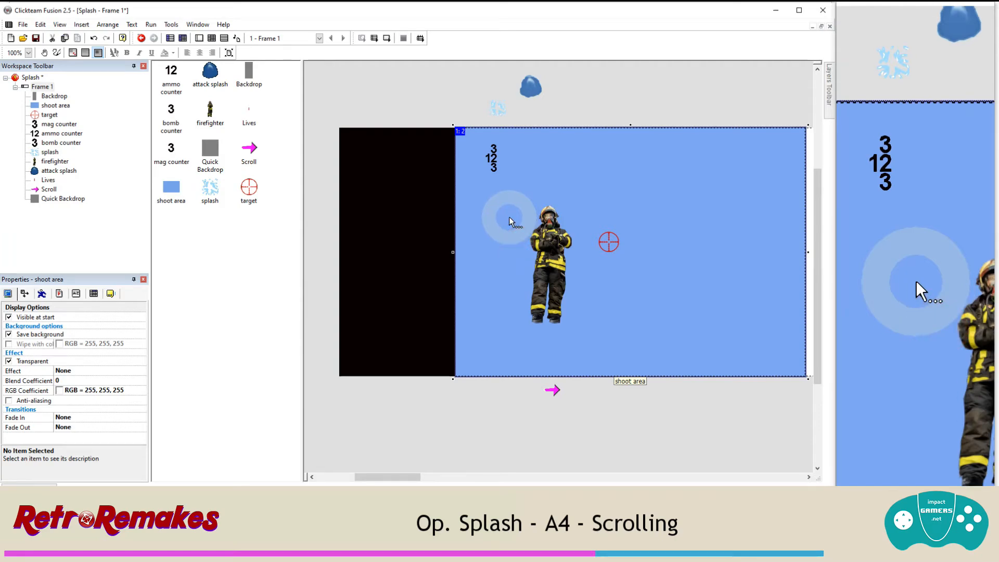
left_click(40, 24)
left_click(48, 37)
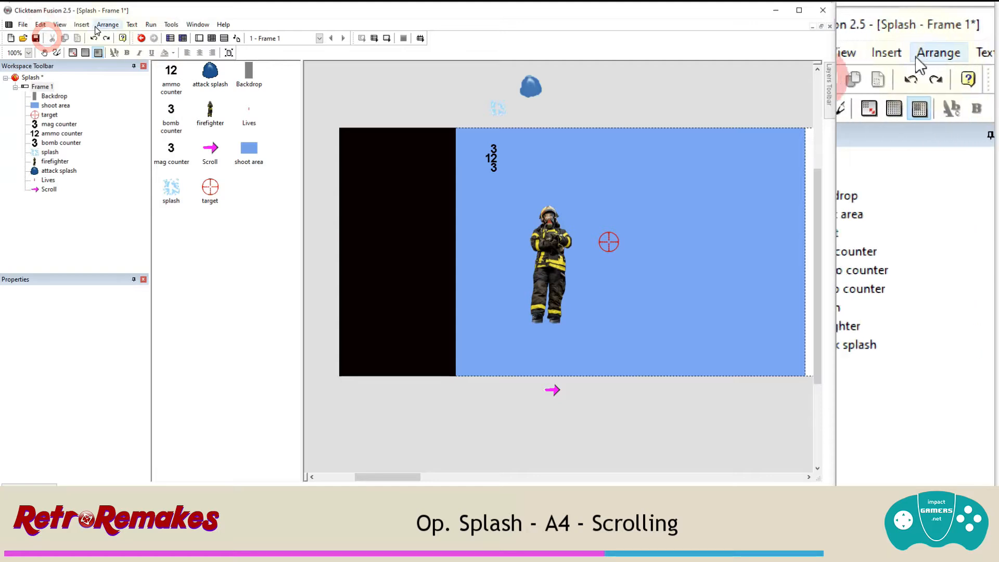
Step: Insert a Quick Backdrop object in the empty area below the frame
left_click(82, 24)
left_click(101, 59)
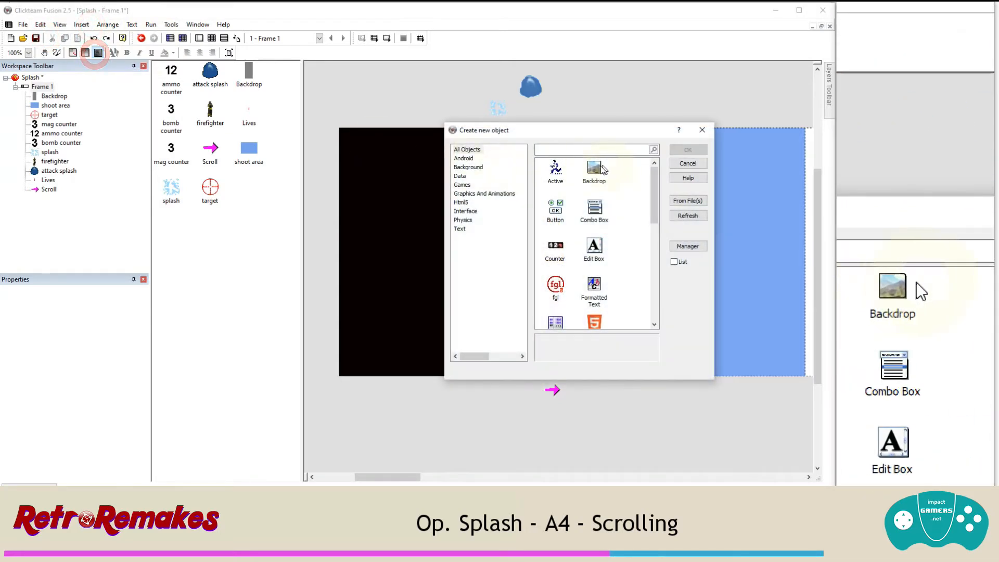
scroll(592, 229, "down", 10)
left_click(555, 232)
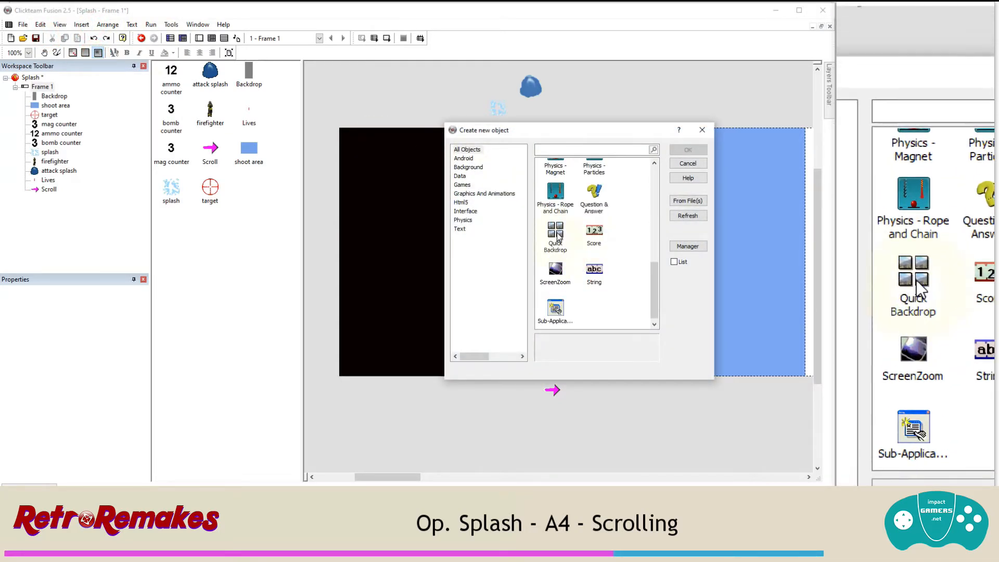
left_click(685, 149)
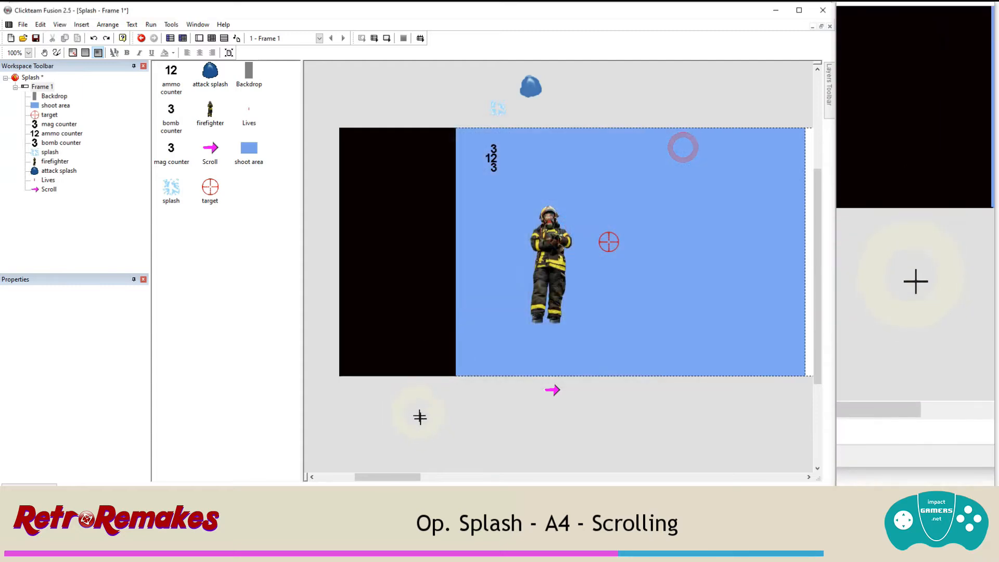
left_click(424, 430)
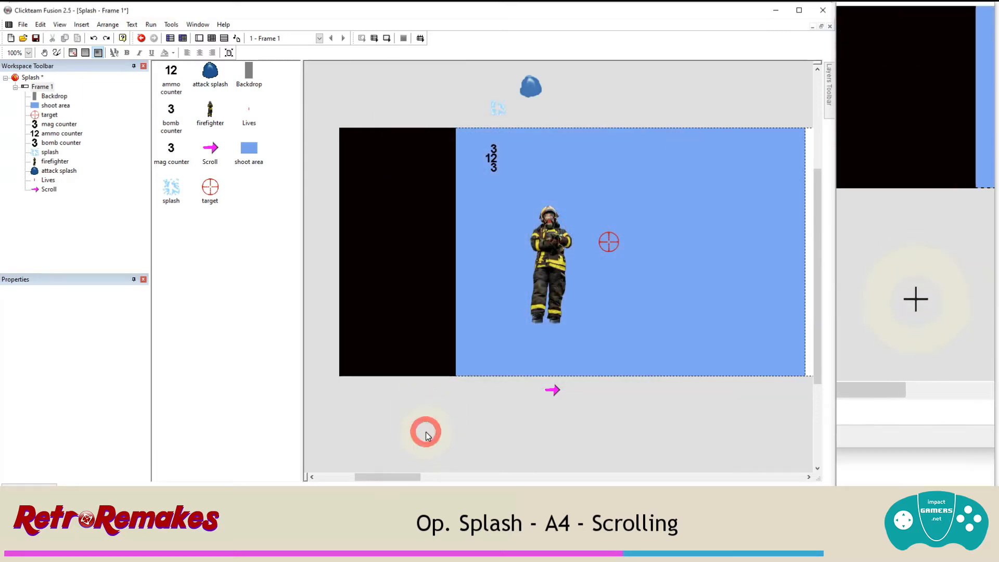
Step: Rename the new Quick Backdrop object as yard
scroll(431, 421, "down", 1)
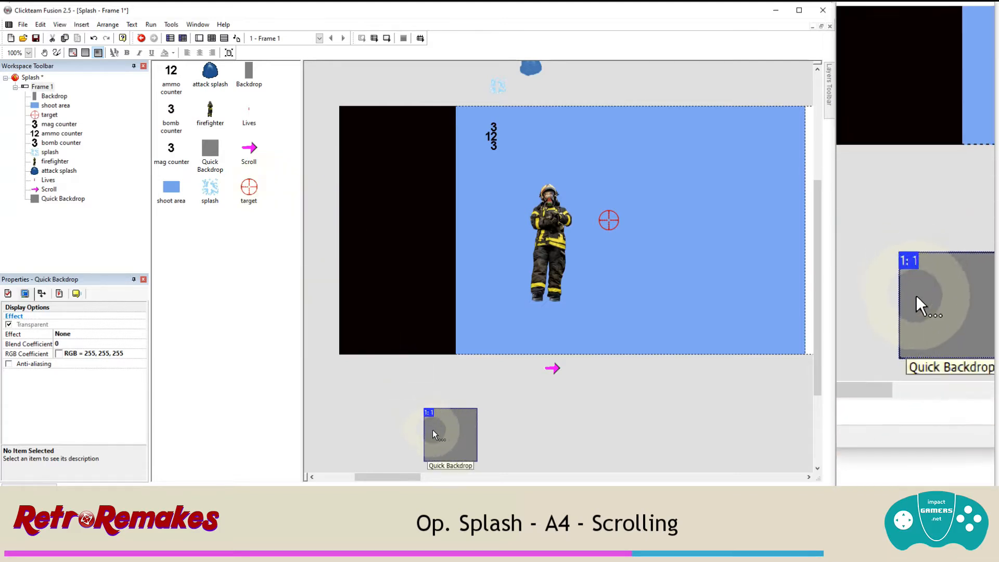
left_click(76, 294)
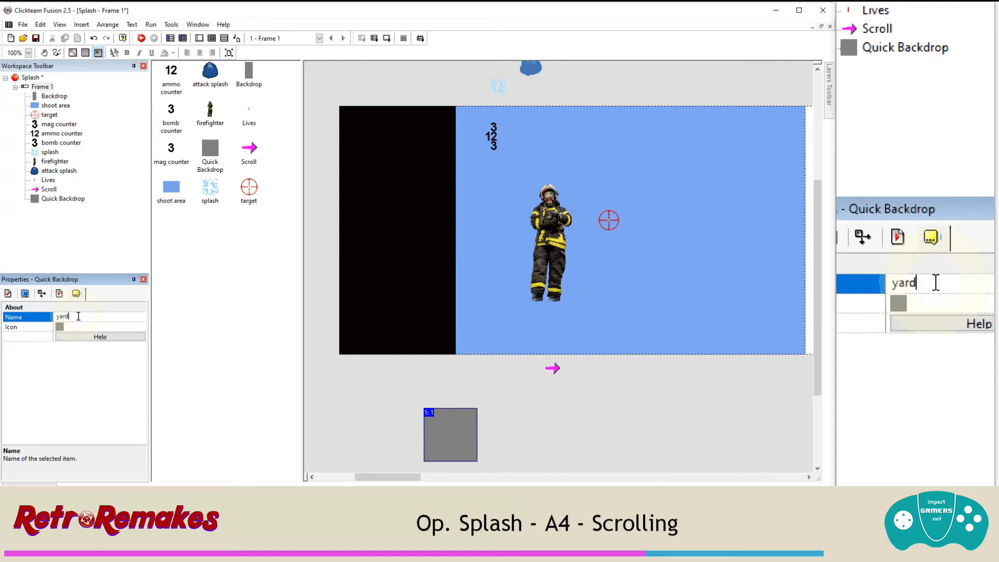
key("Return")
left_click(440, 435)
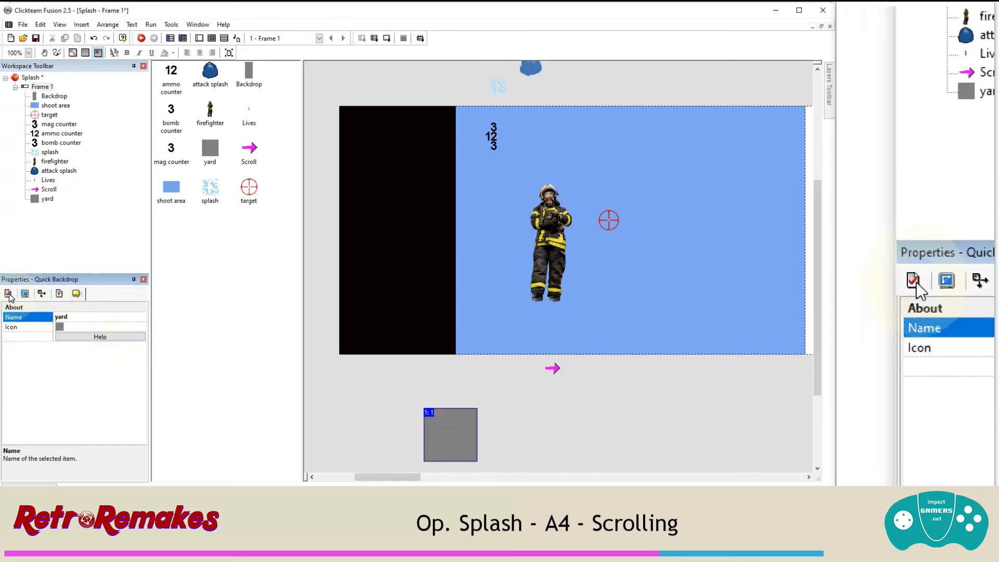
Step: Set the yard backdrop's fill type to Motif and import bg yard.png as its pattern image
left_click(65, 360)
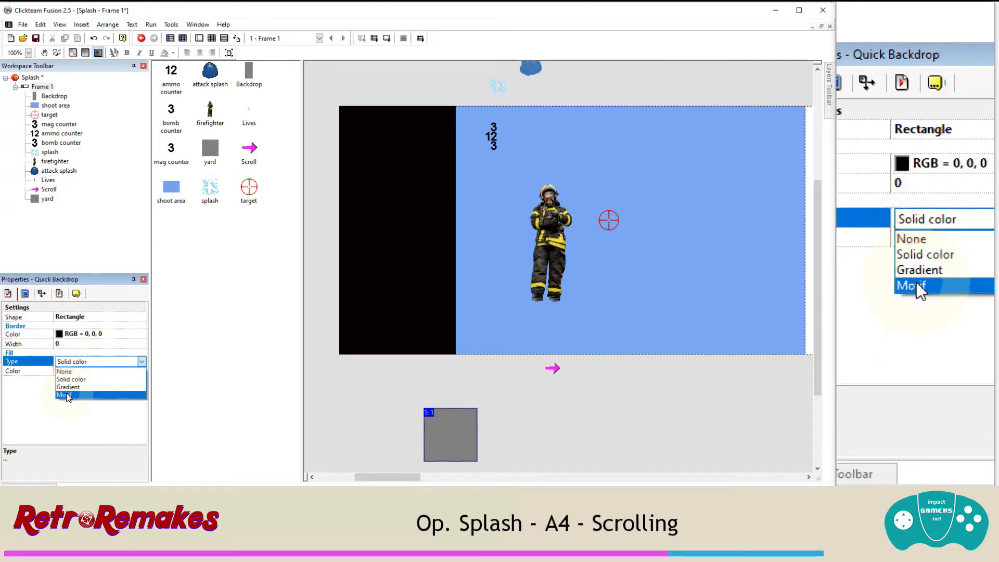
left_click(65, 395)
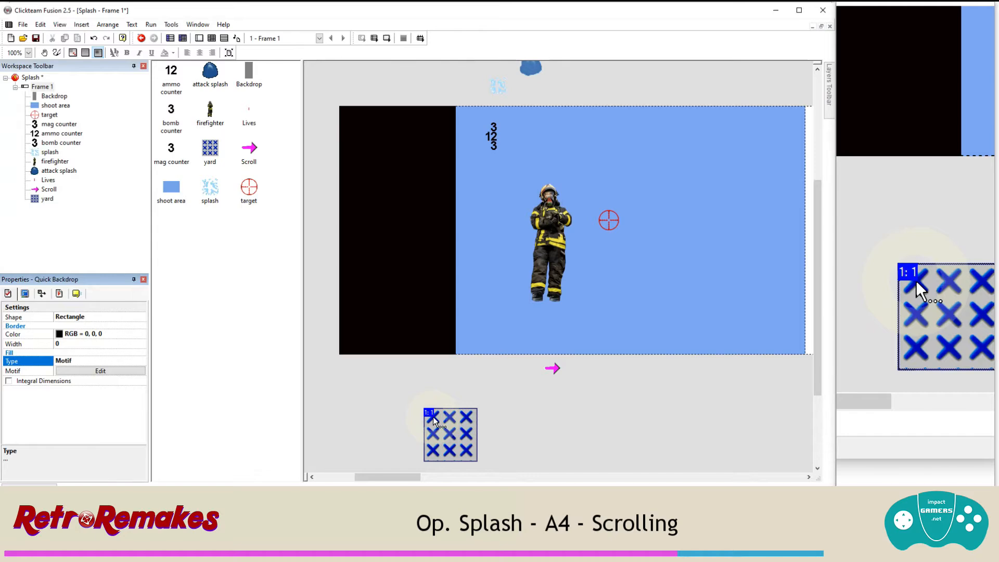
right_click(433, 417)
left_click(469, 200)
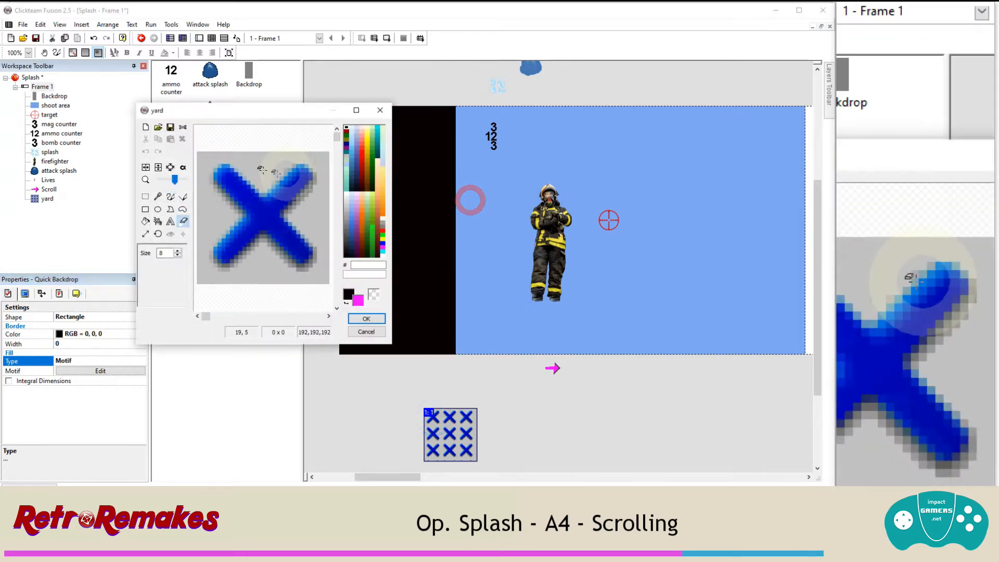
left_click(158, 127)
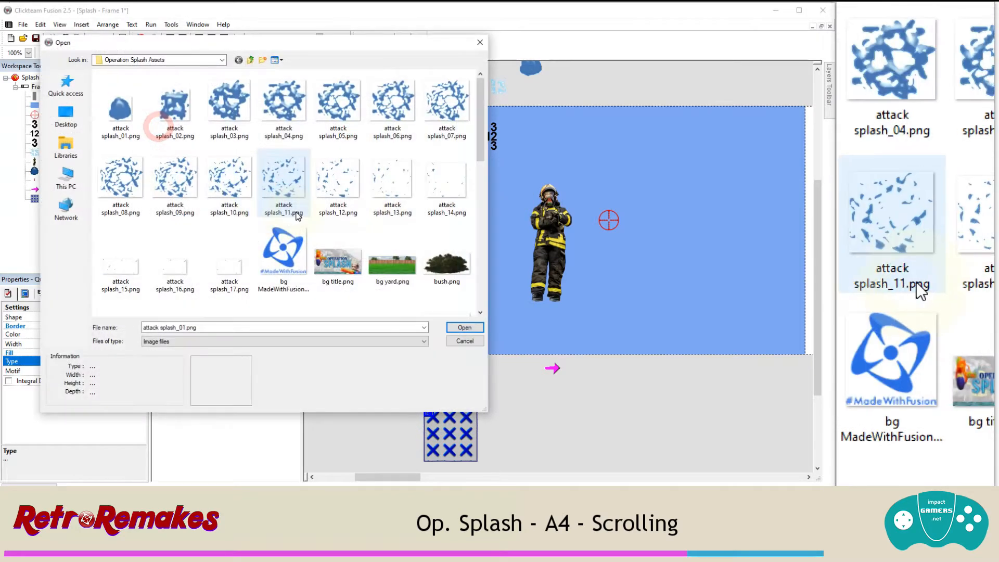
double_click(387, 268)
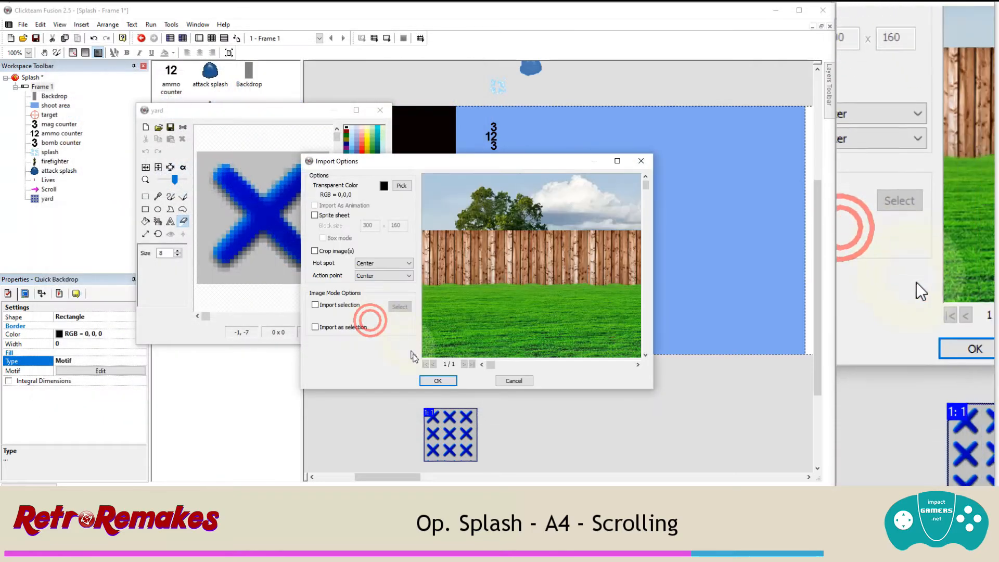
left_click(438, 380)
left_click(358, 317)
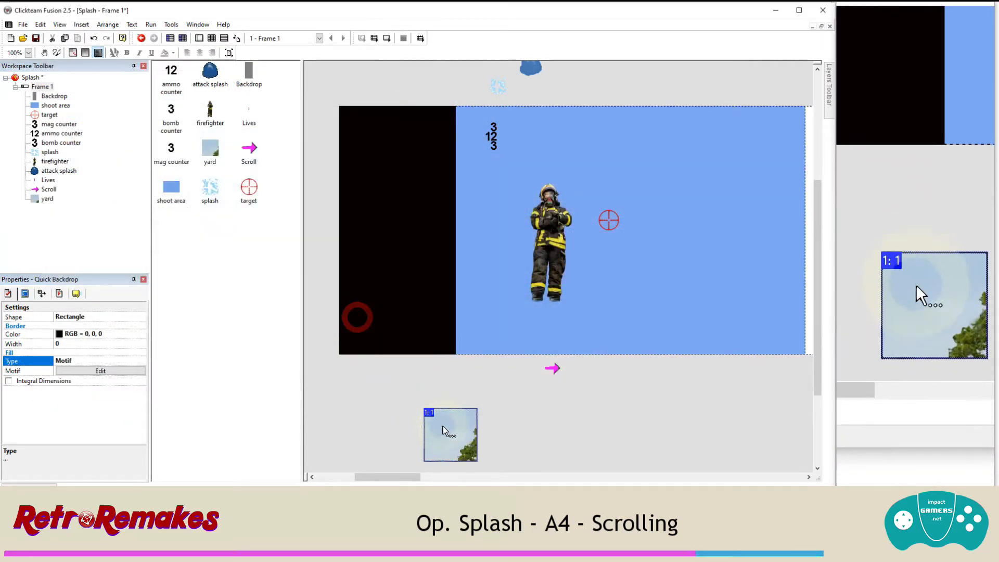
Step: Resize the yard backdrop to 6000 wide by 480 high and position it at X 0, Y 0
left_click_drag(442, 428, 473, 130)
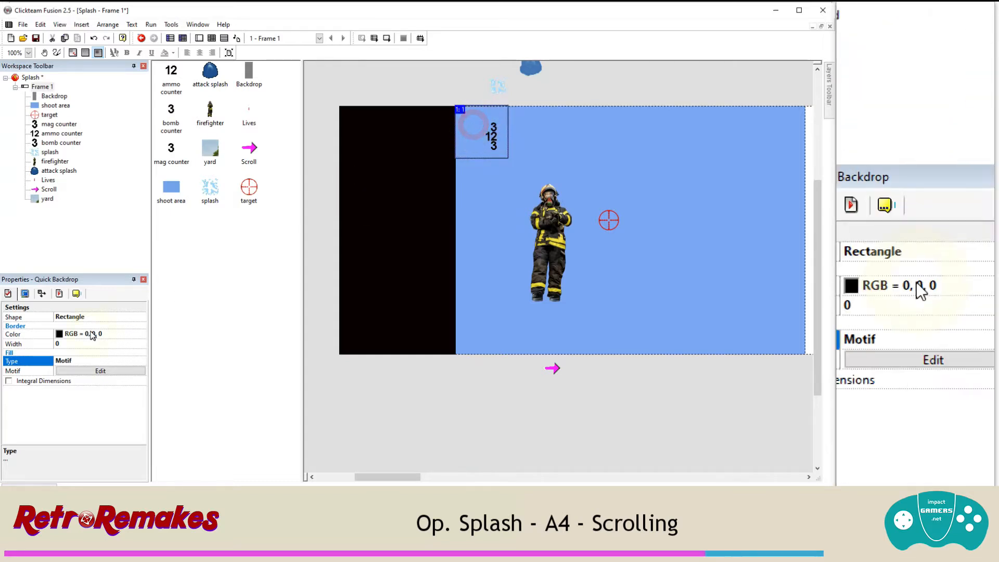
left_click(41, 293)
left_click(65, 326)
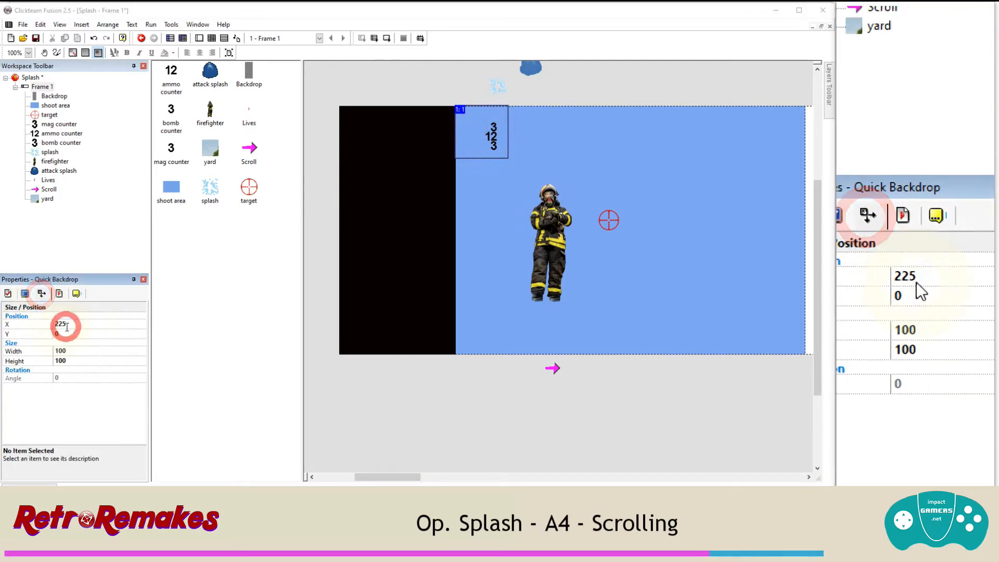
left_click(66, 351)
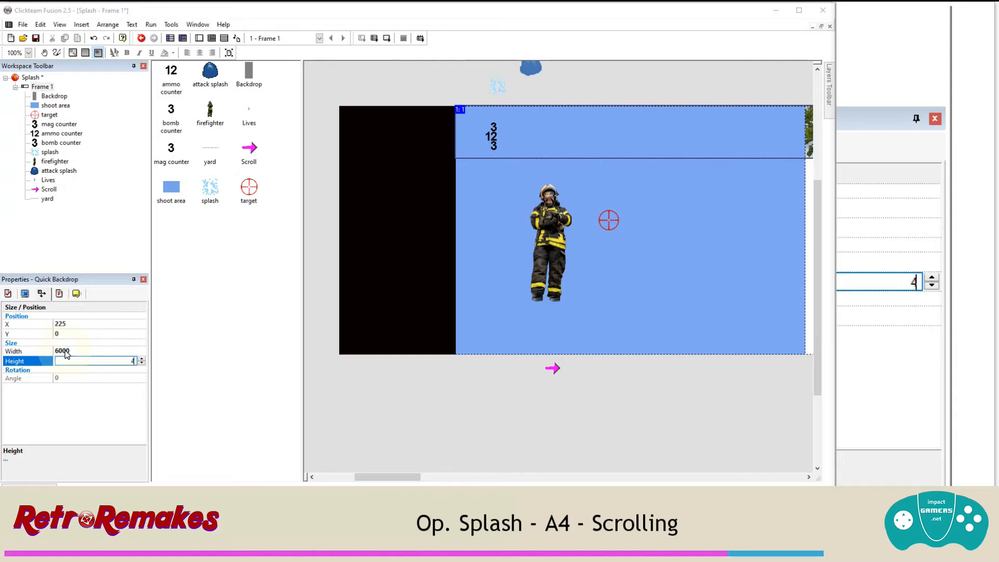
key("Return")
left_click(81, 324)
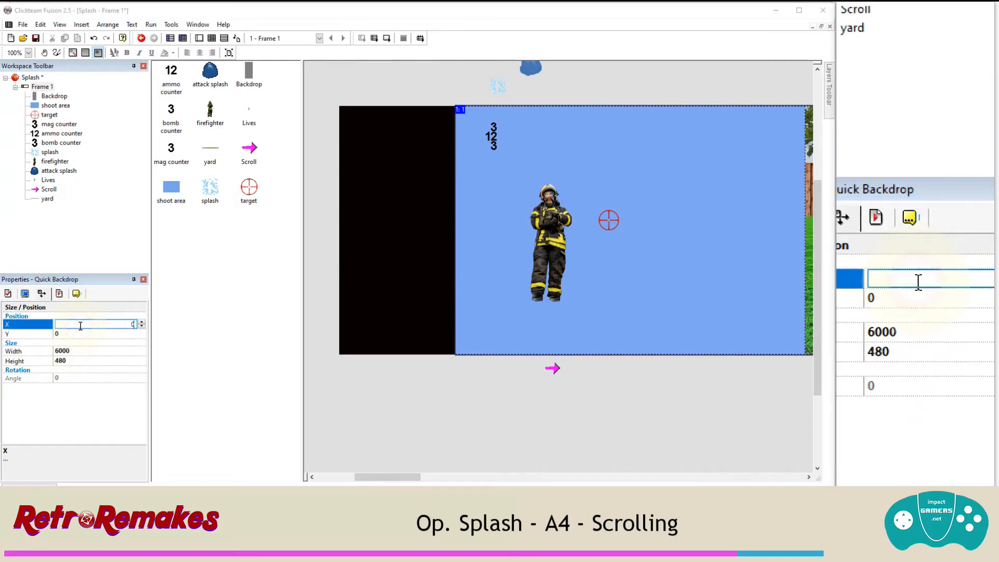
key("Return")
Step: Lock the blue shoot area object so it cannot be selected in the frame editor
left_click(388, 478)
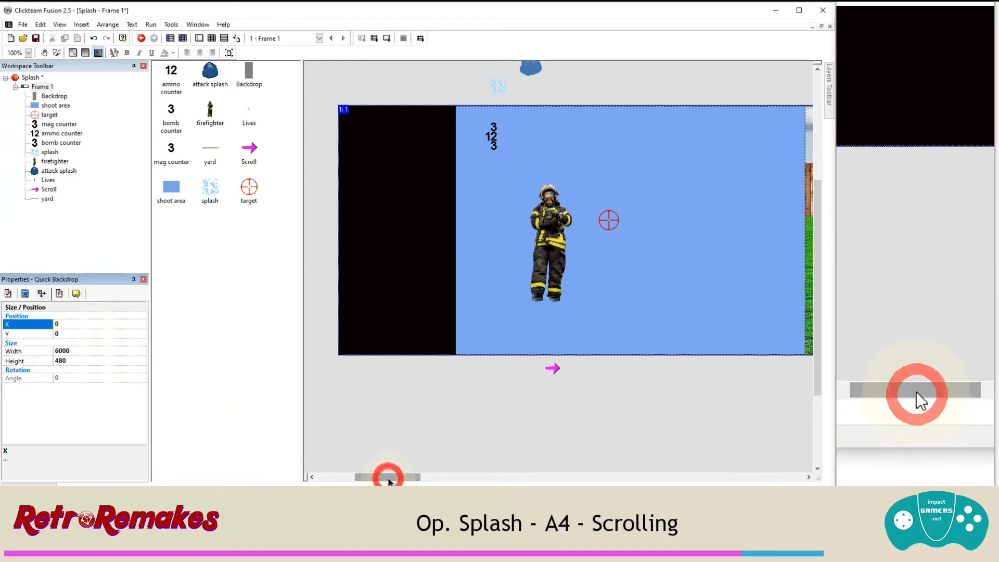
left_click_drag(388, 479, 409, 475)
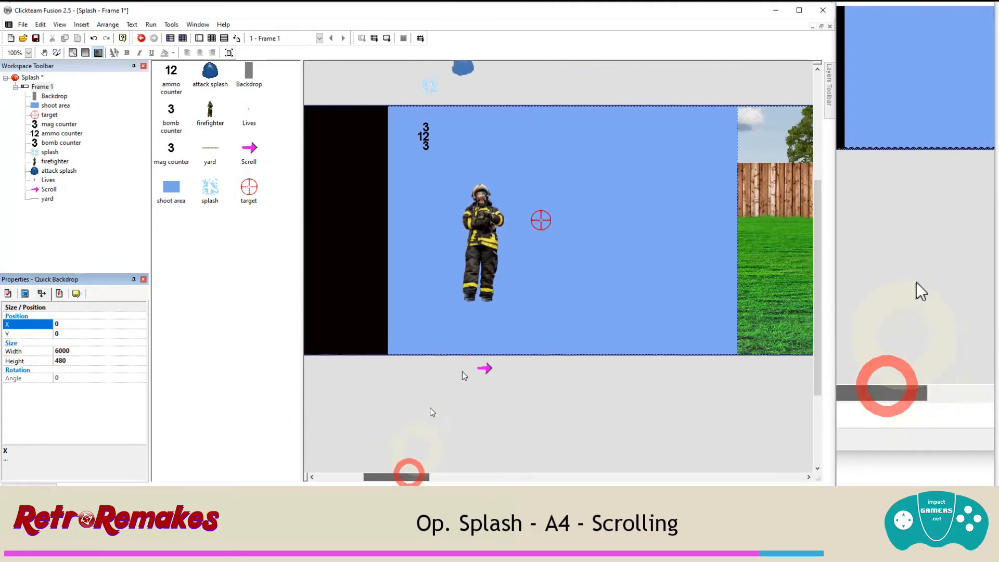
left_click(519, 320)
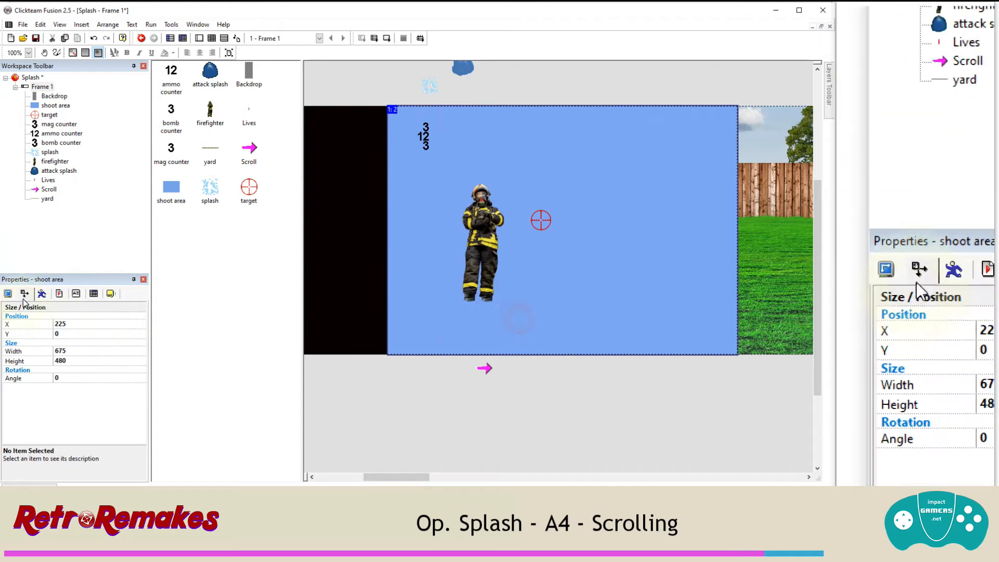
left_click(8, 293)
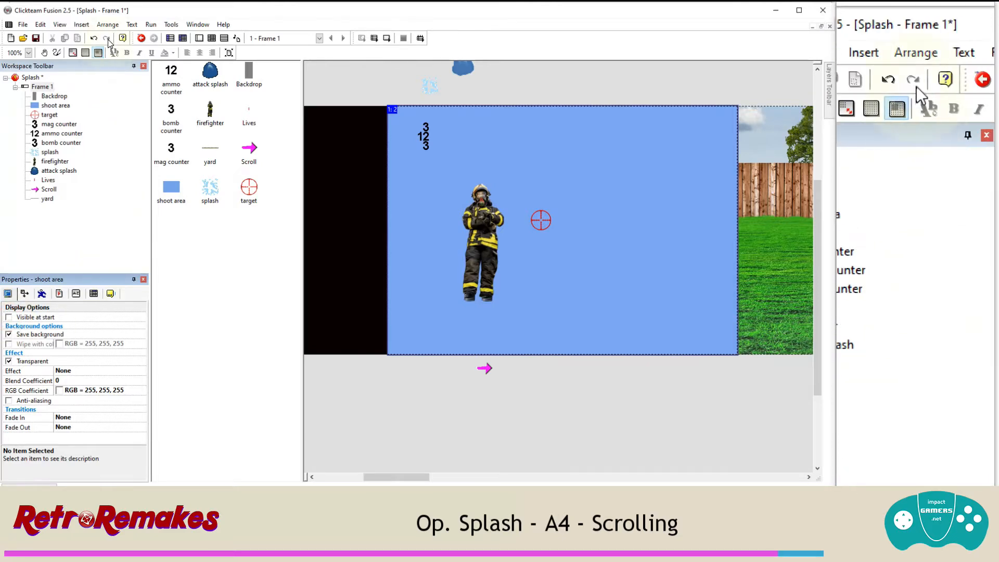
left_click(108, 25)
left_click(117, 108)
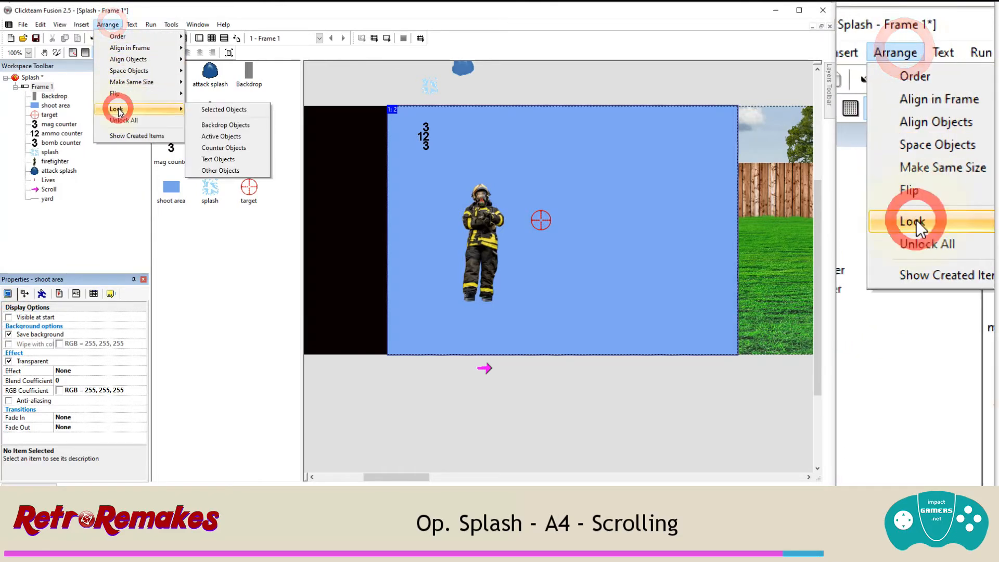
left_click(214, 109)
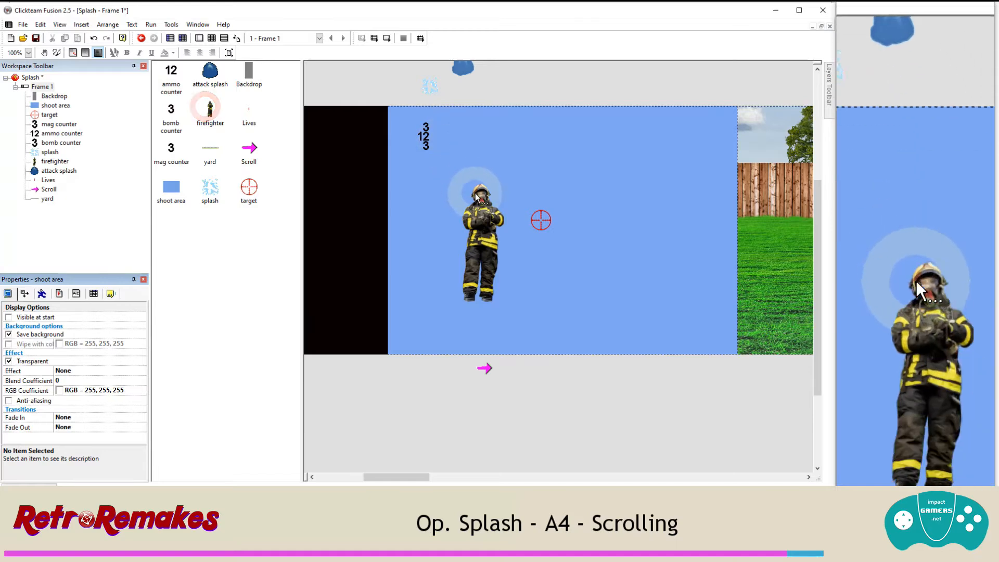
left_click(564, 150)
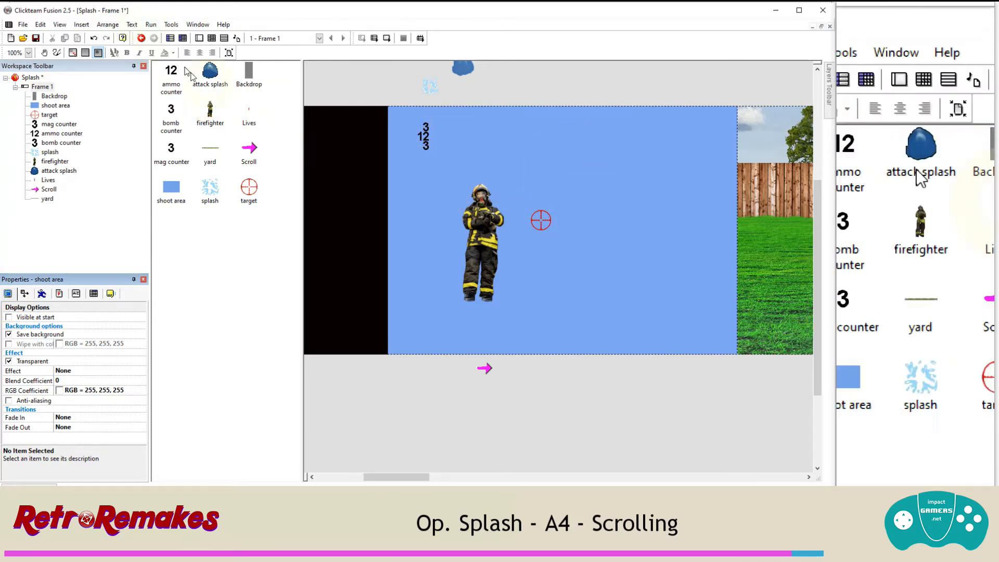
Step: Test-run the frame, fire shots at the firefighter and across the scrolling yard, and close the game window
left_click(151, 25)
left_click(163, 47)
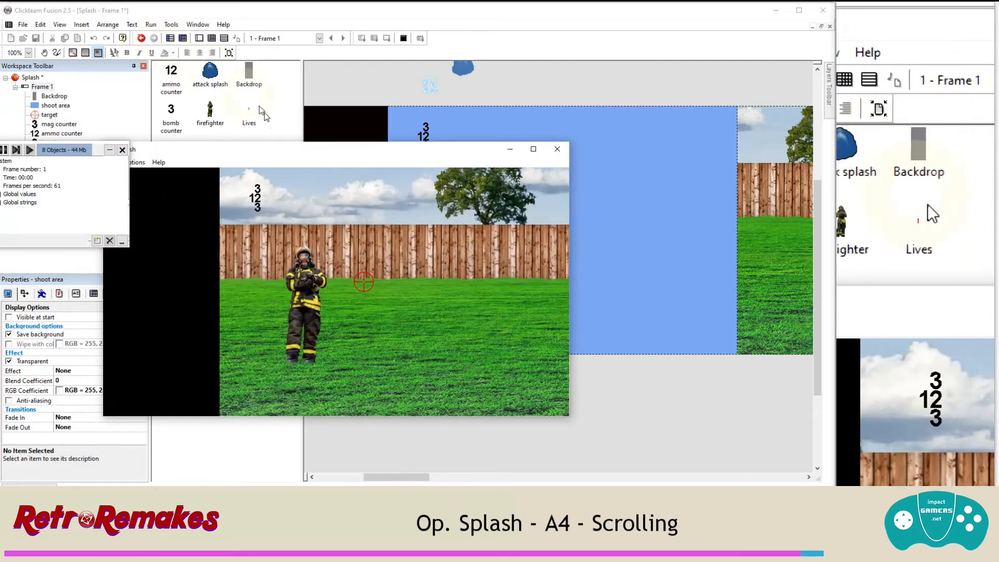
left_click(226, 279)
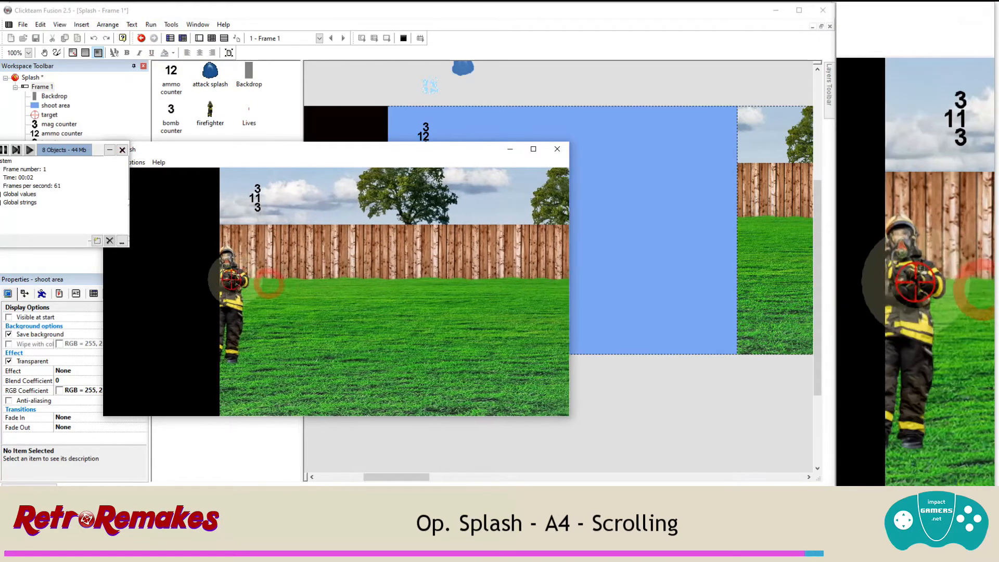
left_click(218, 279)
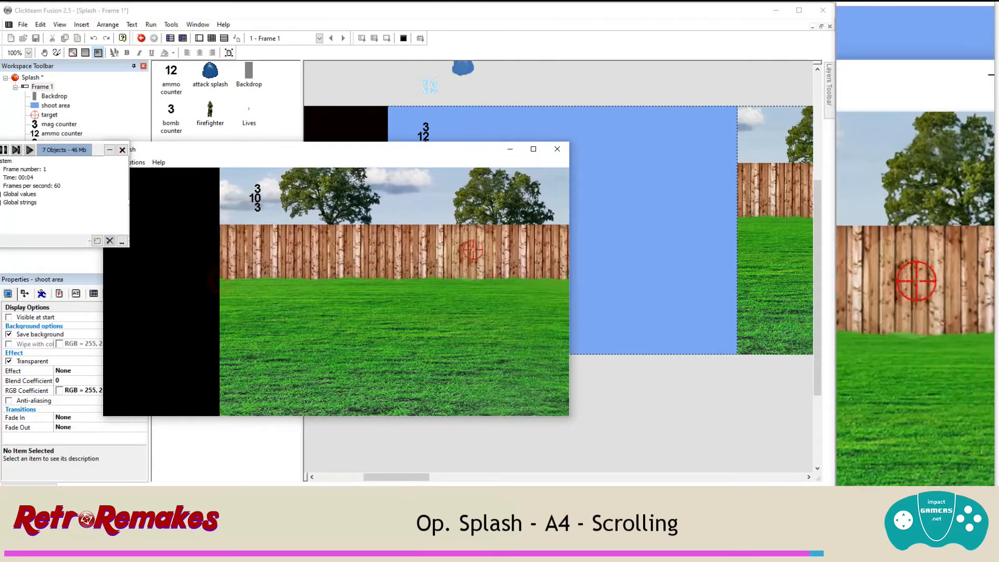
left_click(478, 259)
left_click(425, 334)
left_click(319, 288)
left_click(381, 251)
left_click(434, 305)
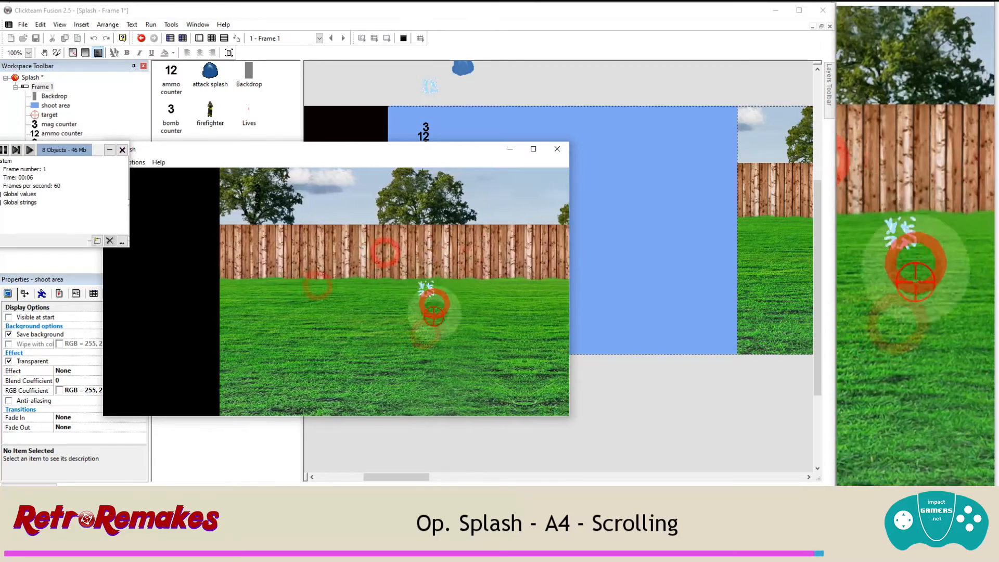
left_click(433, 323)
left_click(557, 149)
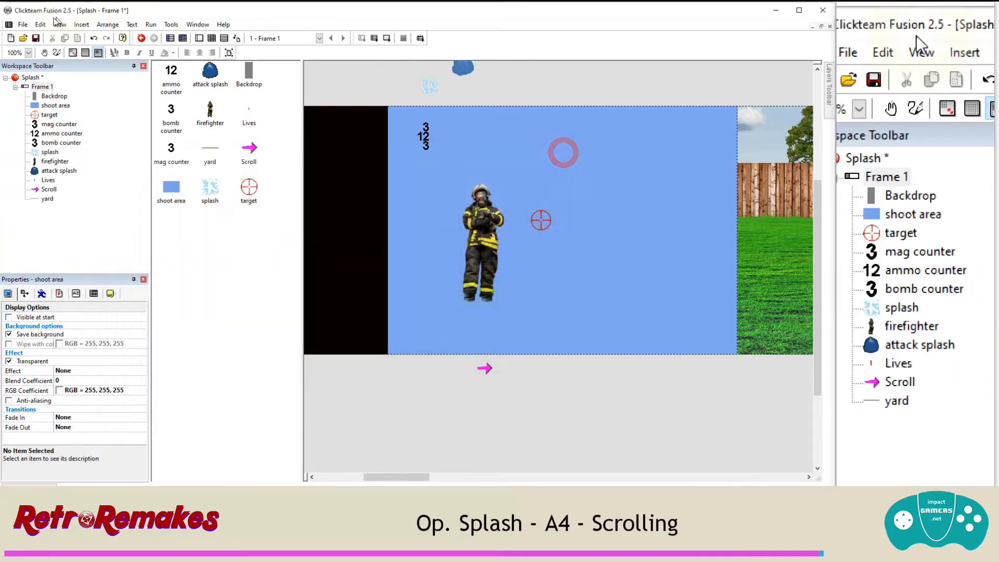
Step: Save the Splash project
left_click(23, 24)
left_click(46, 75)
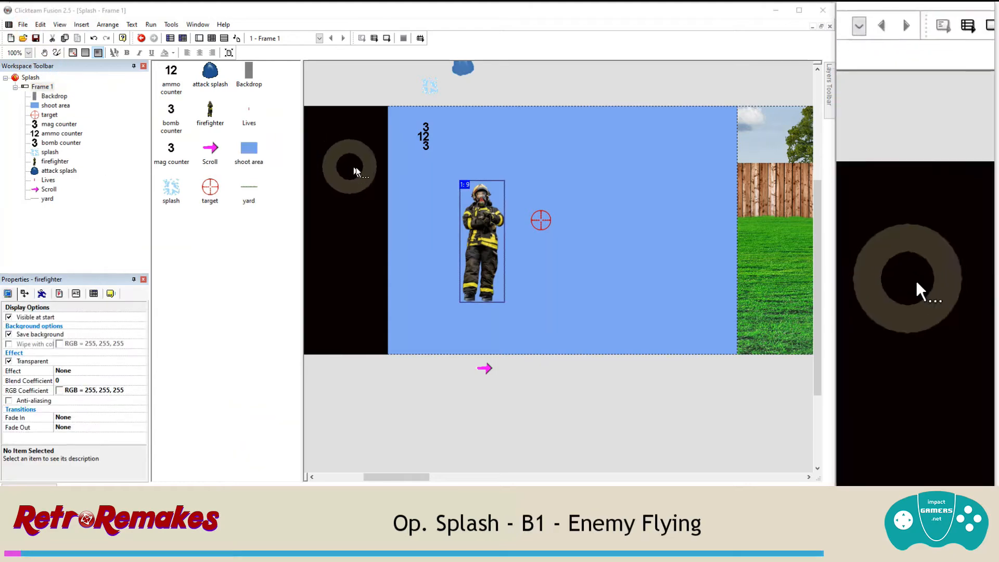
Step: Place two more instances of the firefighter, one in the right part of the shoot area and one at its right edge
left_click_drag(356, 167, 401, 180)
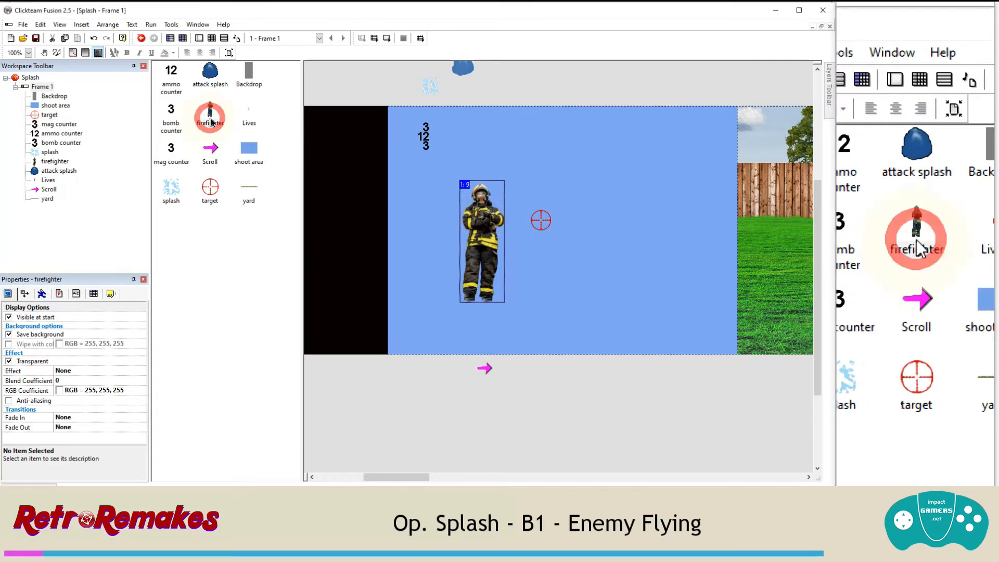
left_click_drag(211, 121, 643, 228)
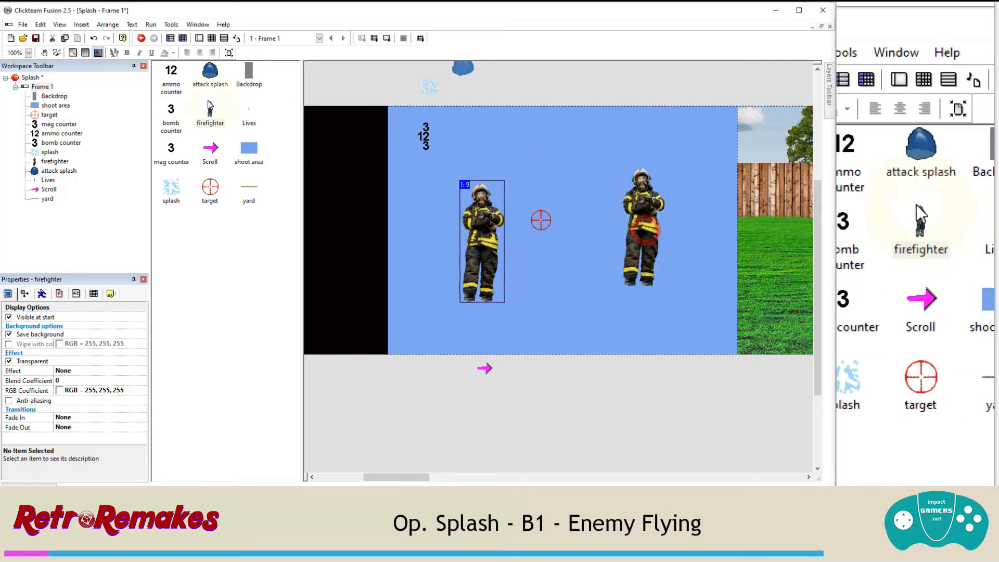
left_click_drag(209, 106, 728, 231)
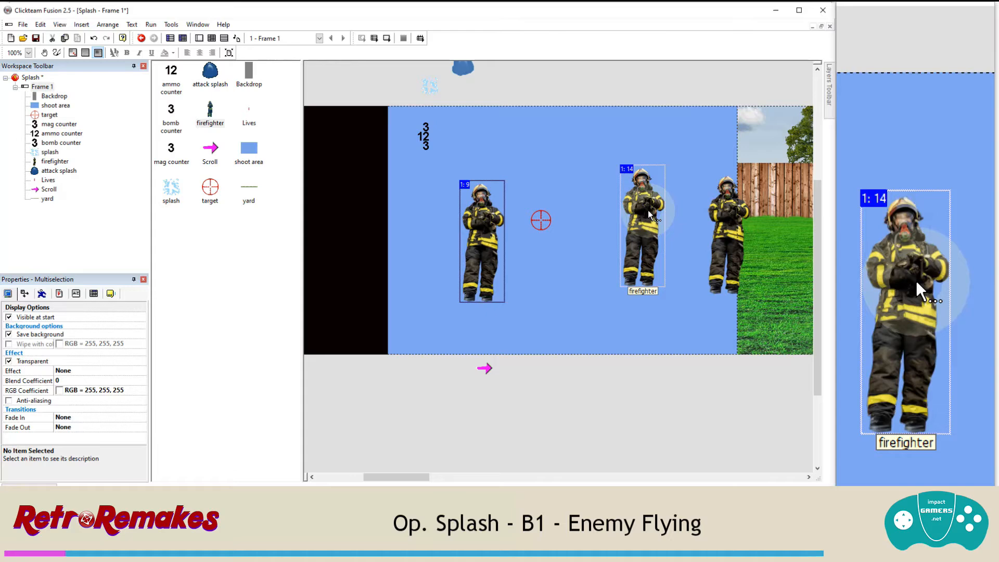
right_click(648, 211)
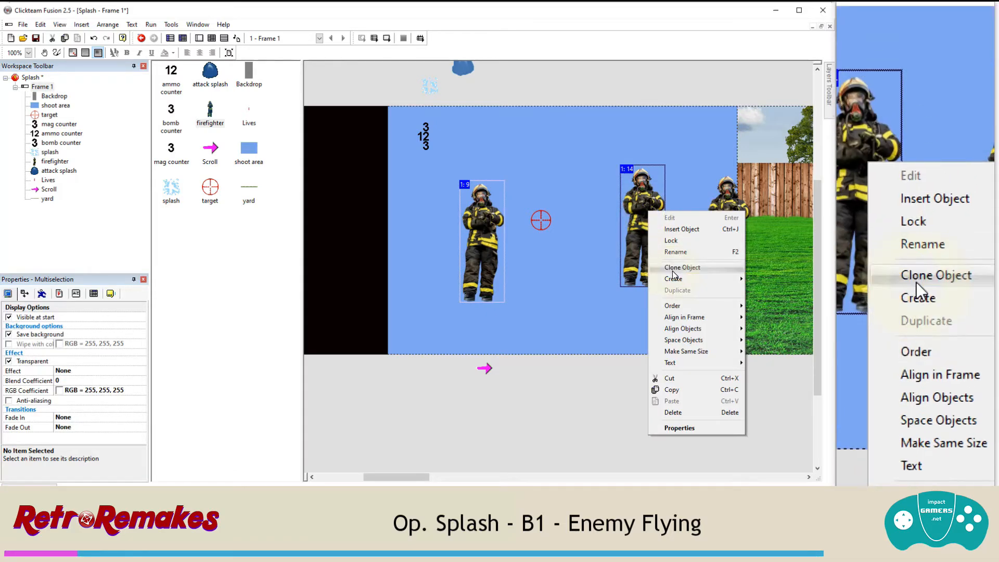
left_click(638, 203)
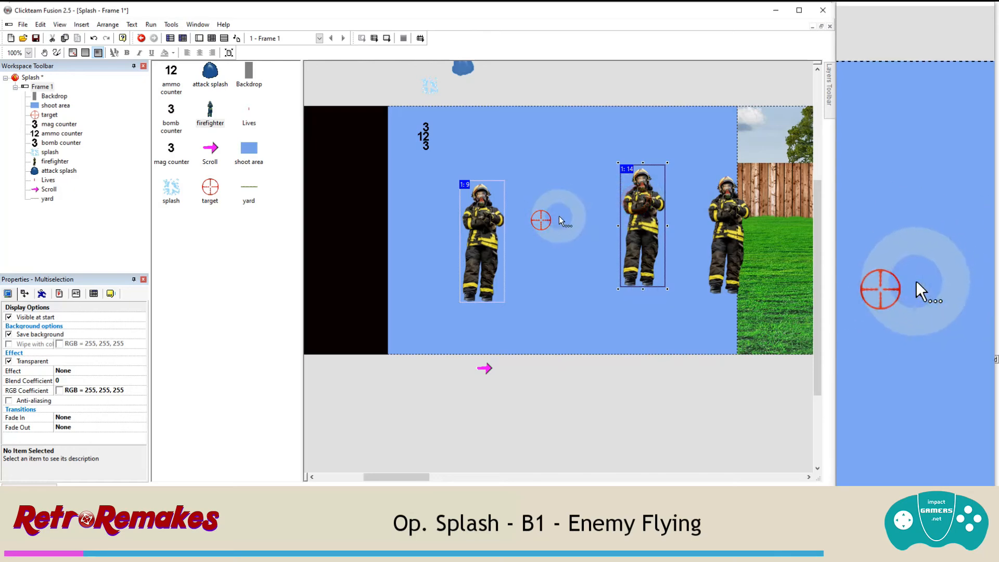
Step: Clone the leftmost firefighter as a separate object, using two rows, one column and zero spacing
left_click(544, 379)
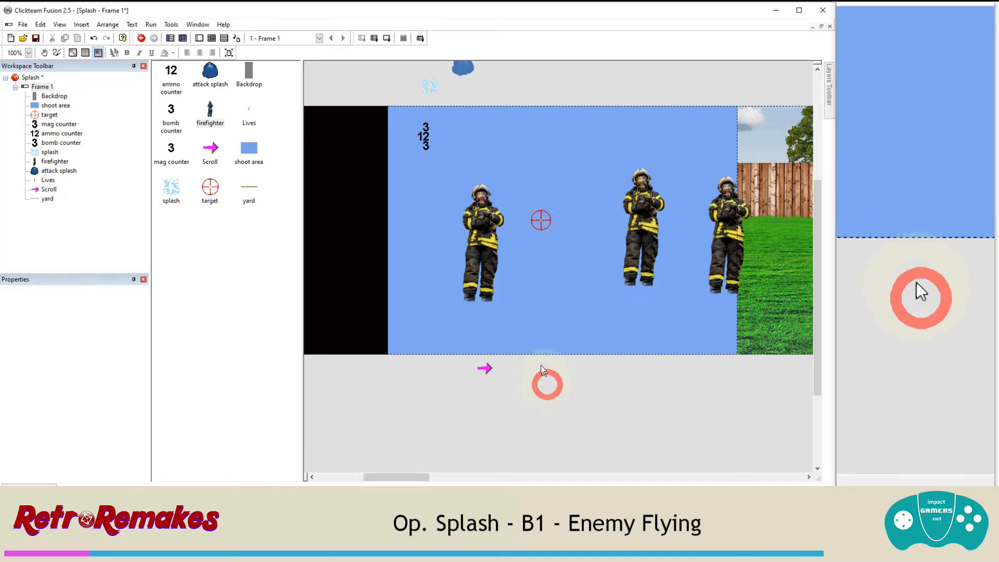
left_click(483, 257)
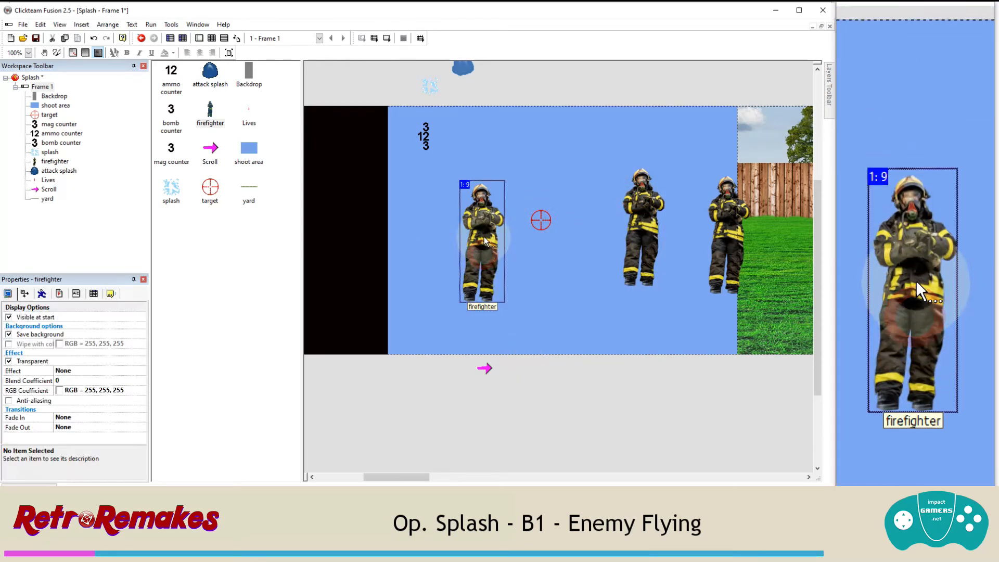
right_click(484, 236)
left_click(515, 292)
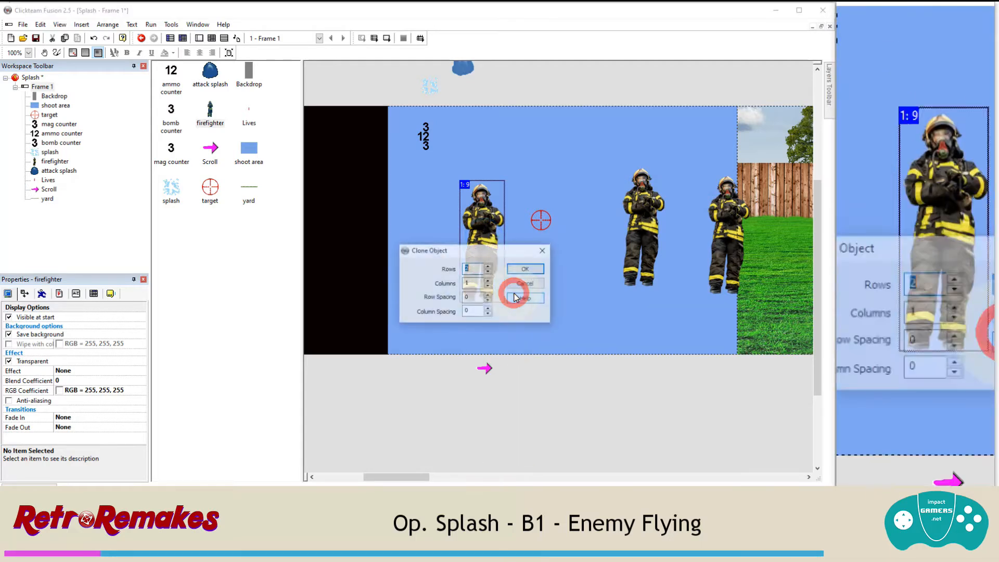
left_click(525, 268)
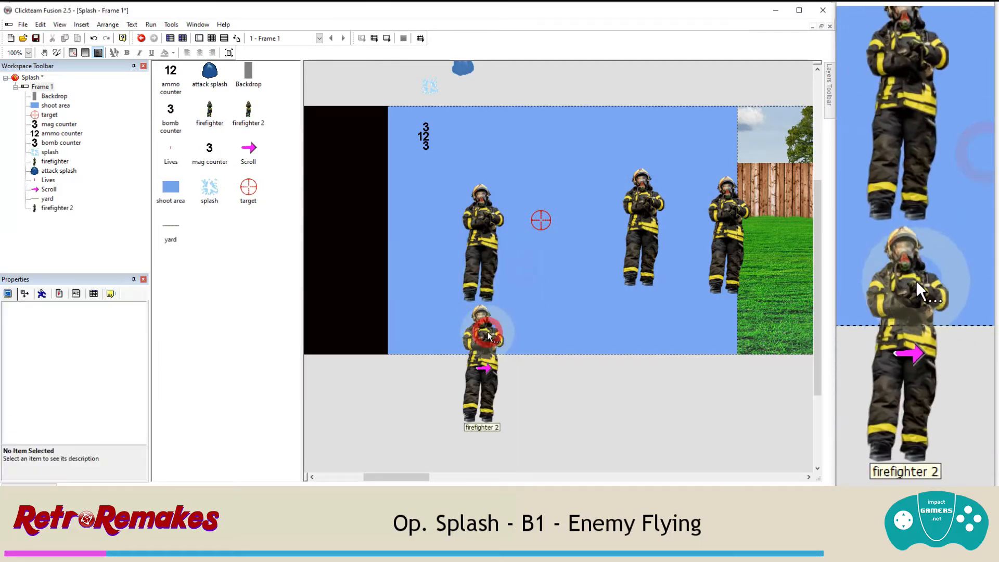
Step: Rename the cloned firefighter object as helicopter
left_click(488, 334)
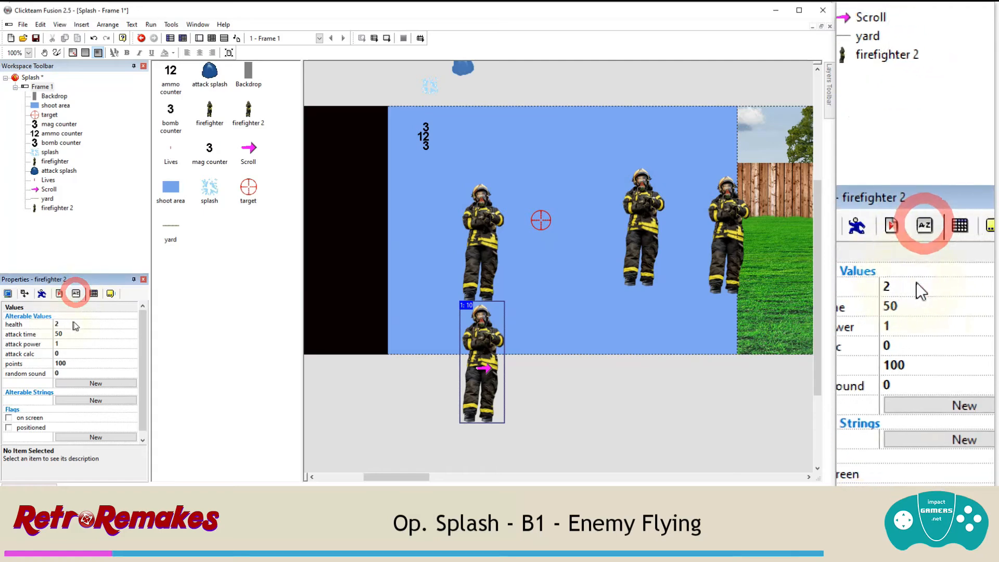
left_click(109, 294)
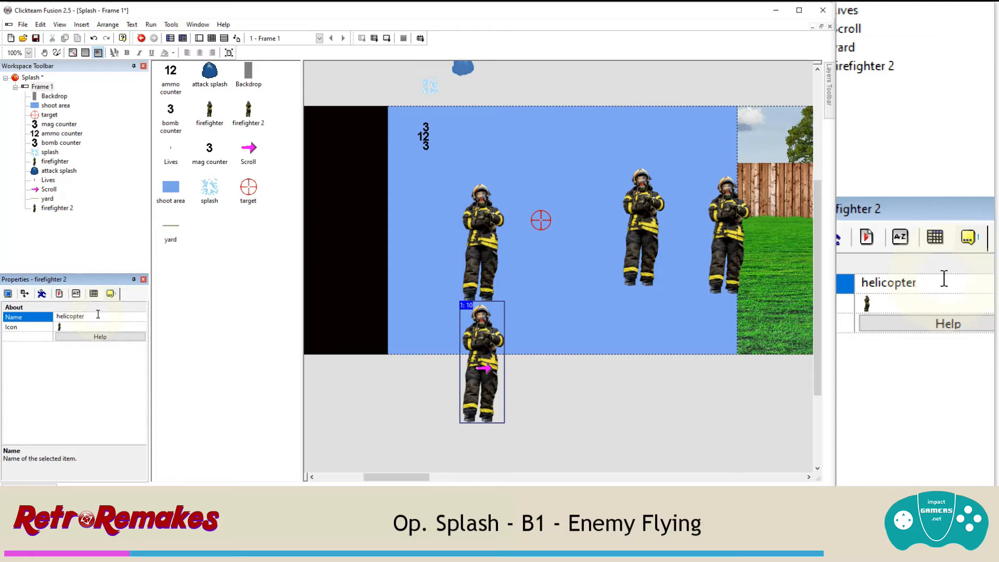
key("Return")
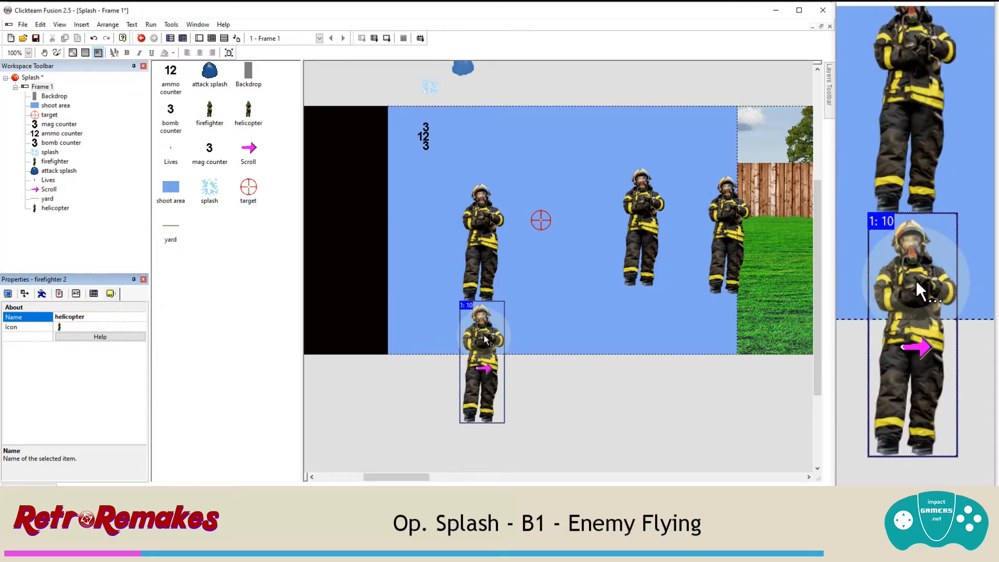
Step: Replace the helicopter's Stopped animation with enemy B-stopped_1.png, imported as an animation using frames 1 to 2
right_click(484, 338)
left_click(494, 343)
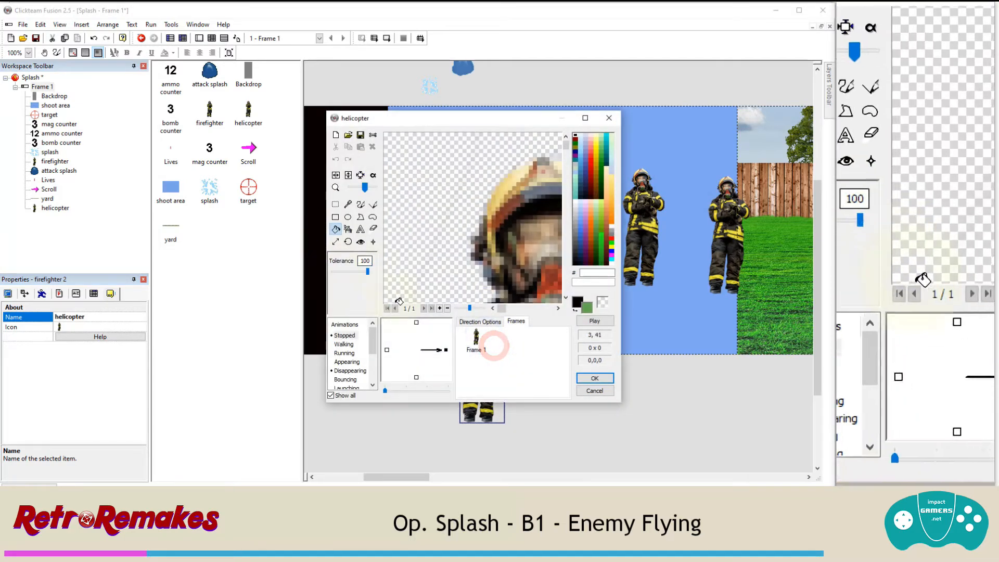
left_click(350, 139)
scroll(522, 187, "down", 5)
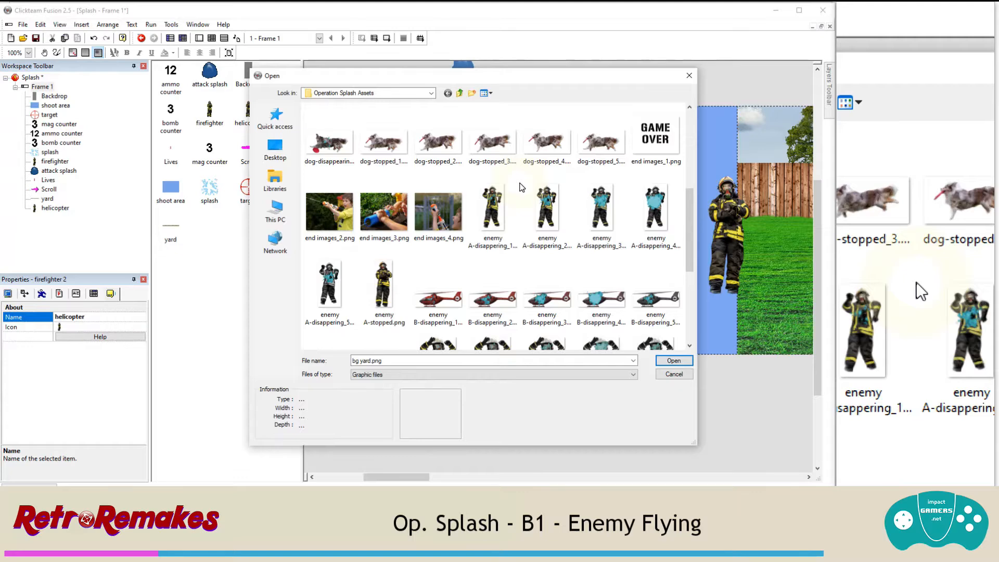
scroll(522, 187, "down", 3)
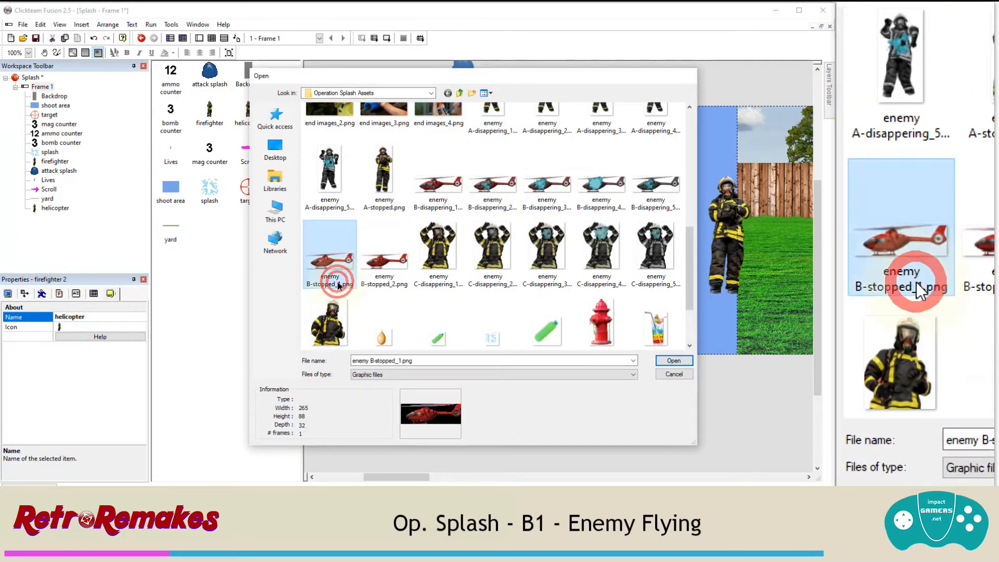
double_click(337, 285)
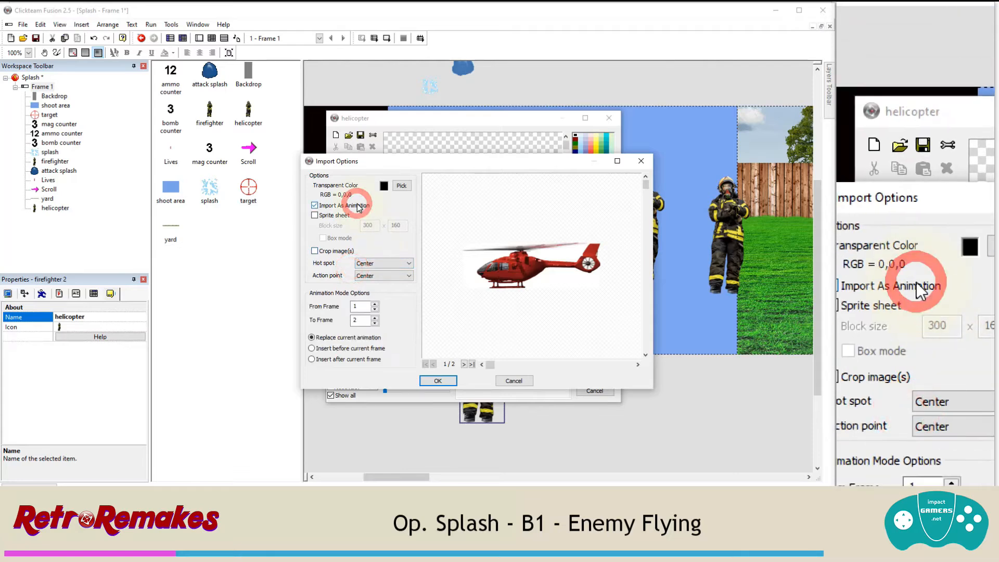
left_click(436, 380)
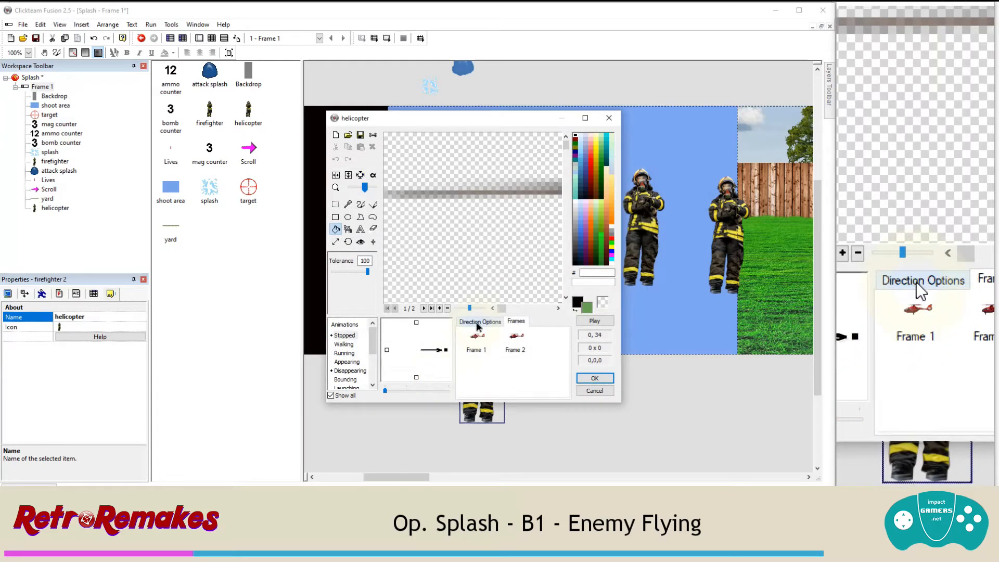
Step: Set the helicopter's Stopped animation to loop and preview its playback
left_click(478, 323)
left_click(538, 346)
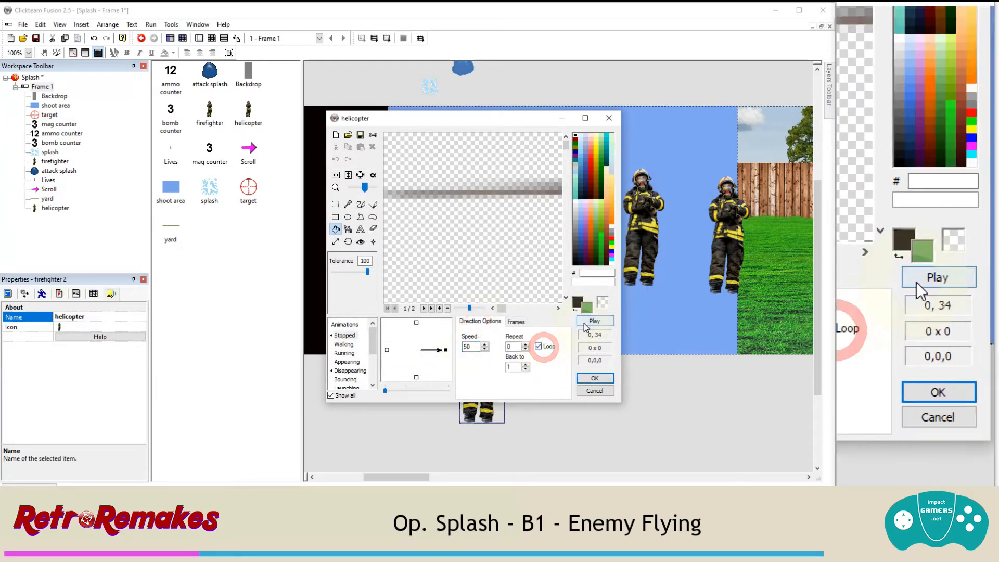
left_click(586, 323)
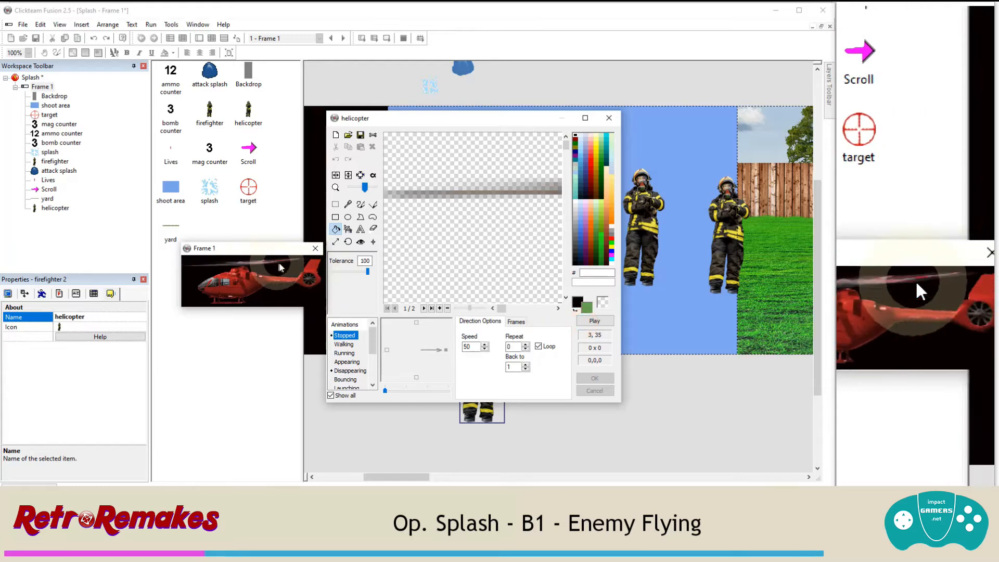
left_click(315, 251)
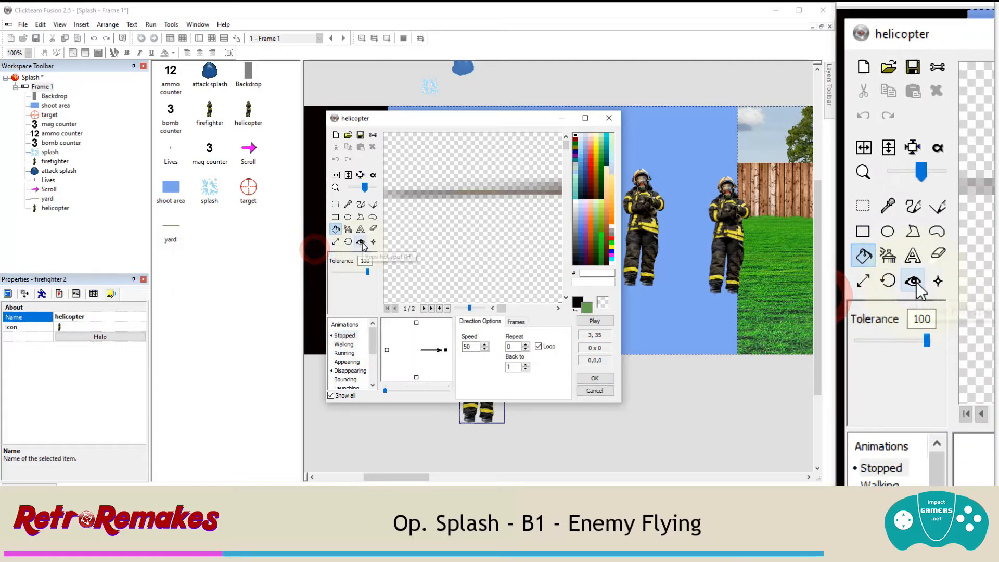
Step: Move the hot spot to the rotor hub in both Stopped frames, at 122, 16 in frame 2, and preview the animation
left_click_drag(364, 189, 355, 189)
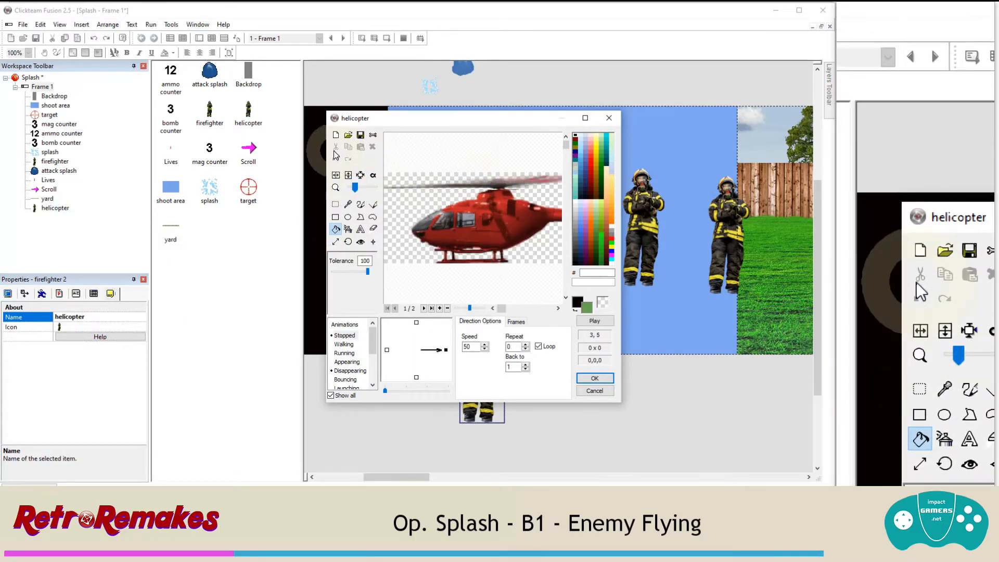
left_click(361, 243)
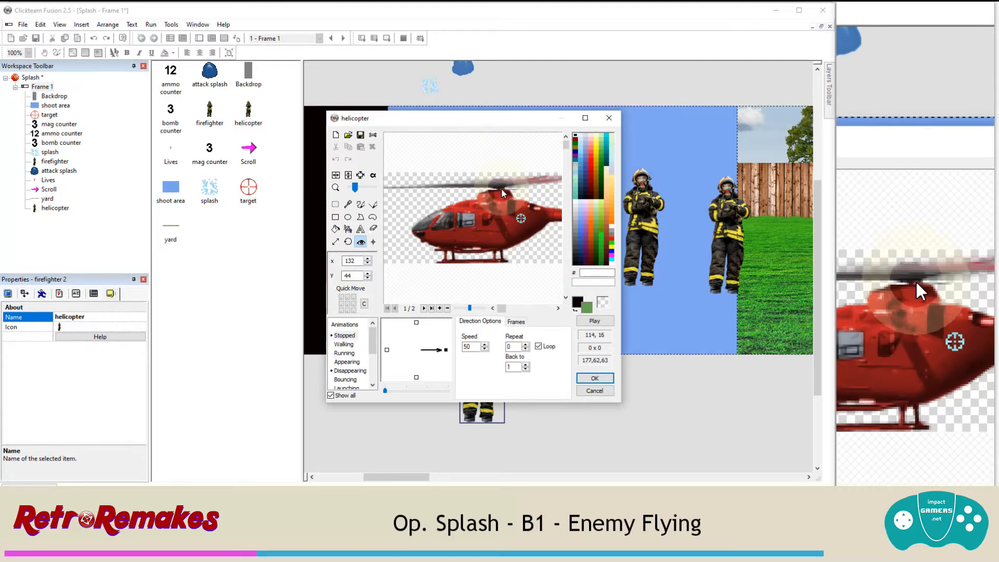
left_click(423, 308)
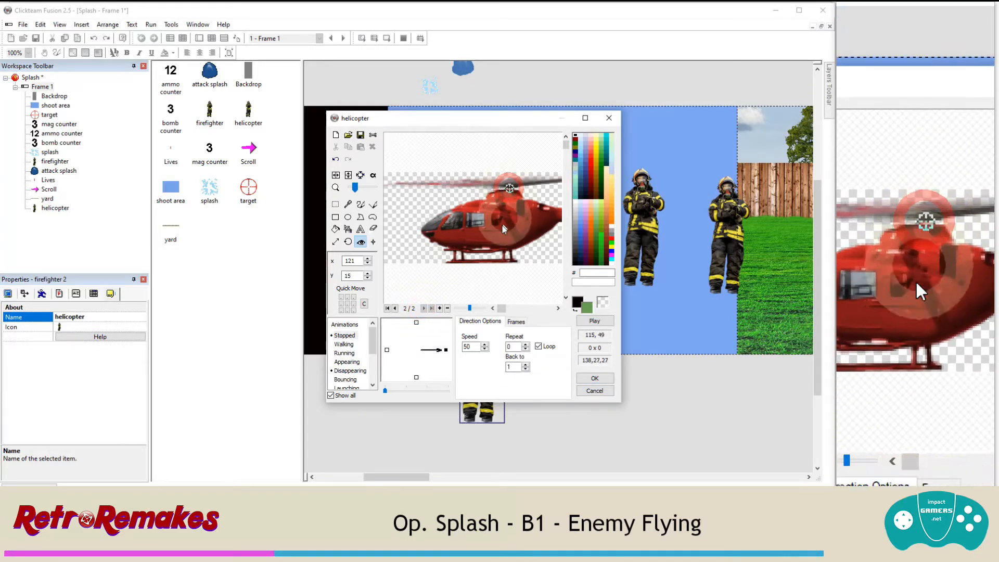
left_click(594, 321)
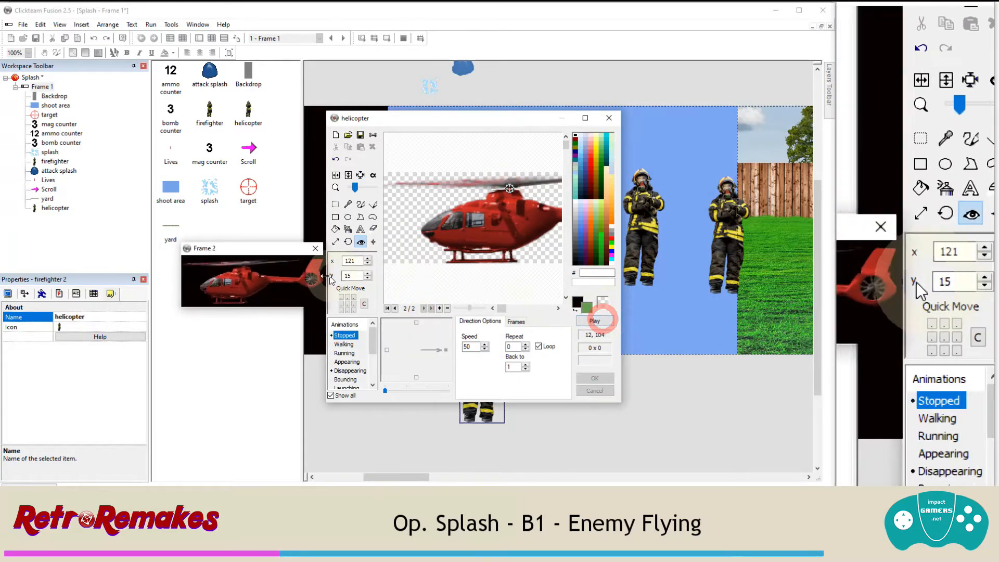
left_click(316, 249)
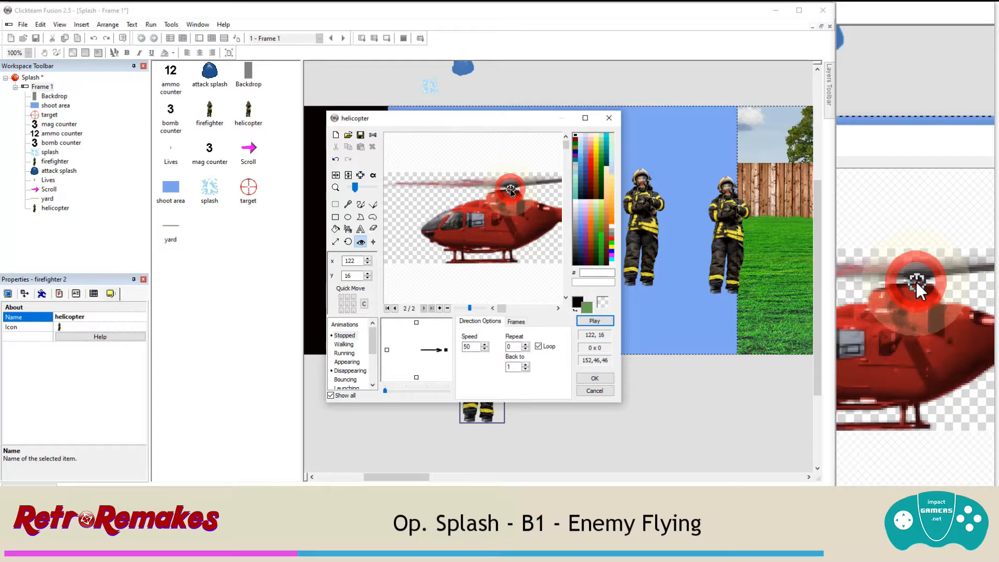
left_click(594, 321)
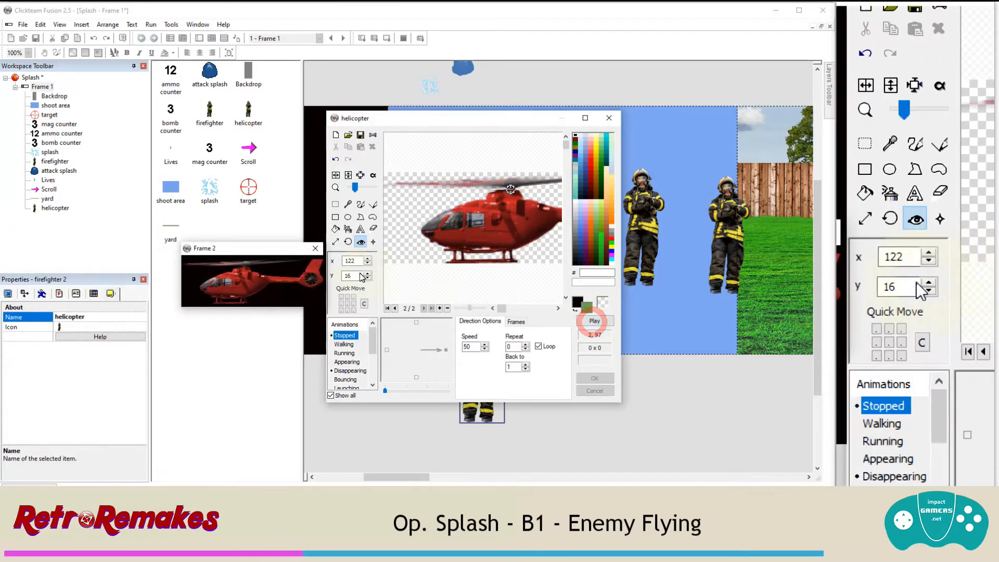
left_click(286, 268)
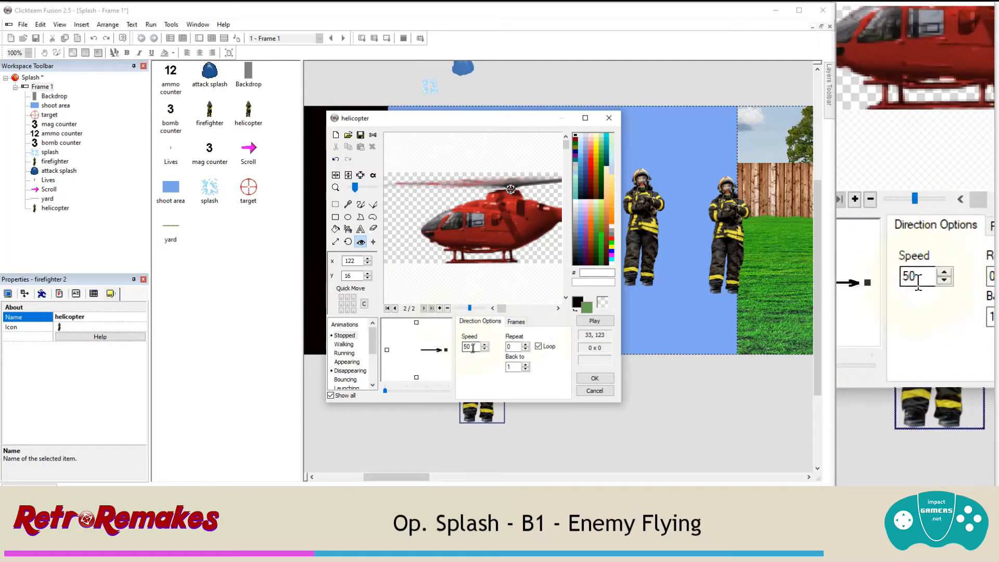
Step: Replace the Disappearing animation with enemy B-disappering_1.png imported as an animation, frames 1 to 5, preview it and apply the changes
left_click(349, 371)
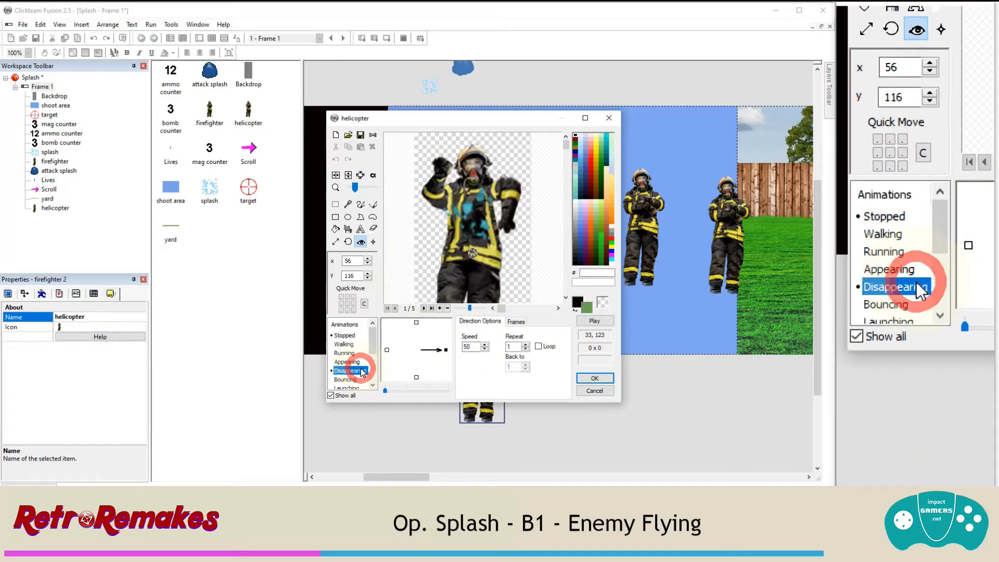
left_click(348, 136)
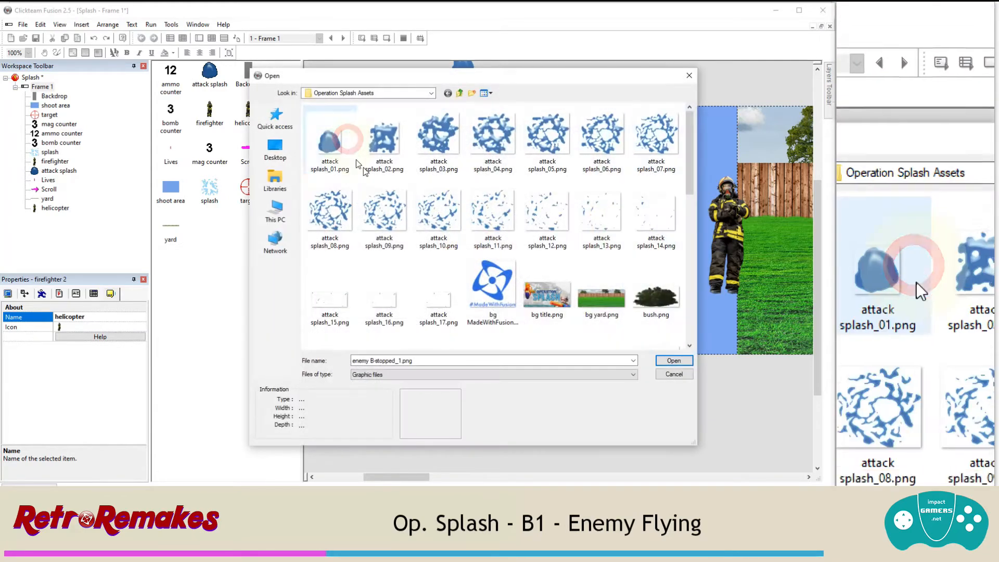
scroll(481, 222, "down", 10)
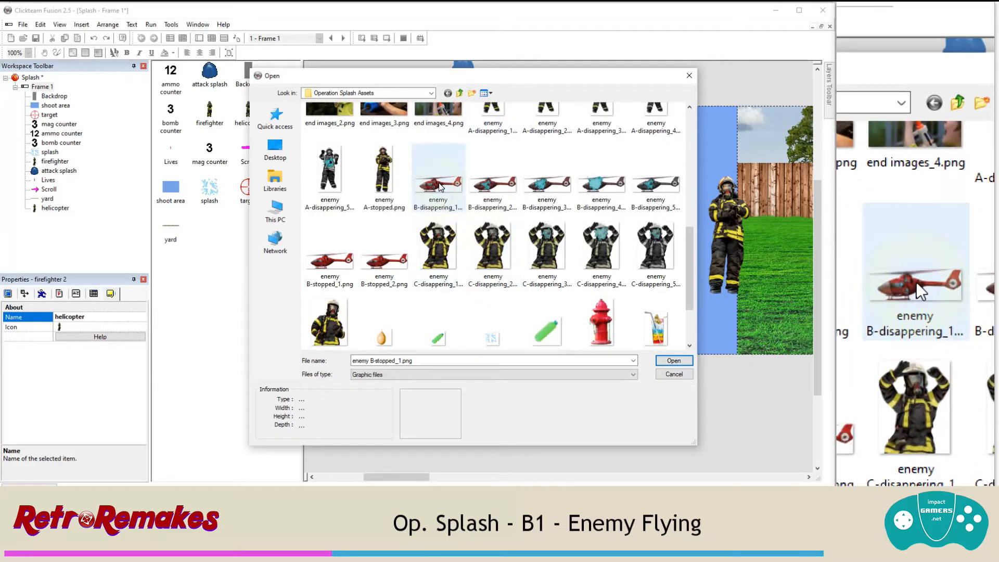
left_click(439, 187)
double_click(439, 187)
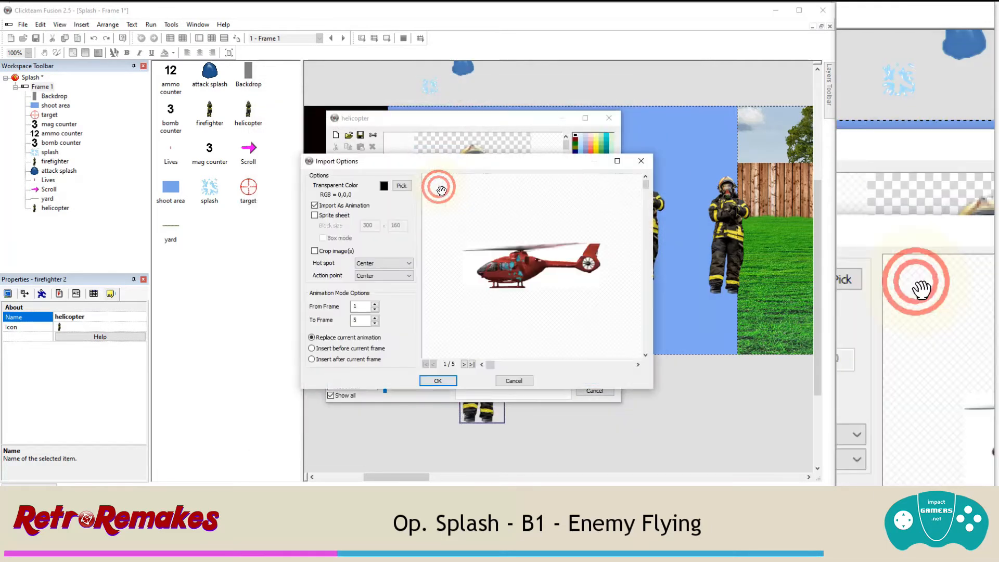
left_click(440, 382)
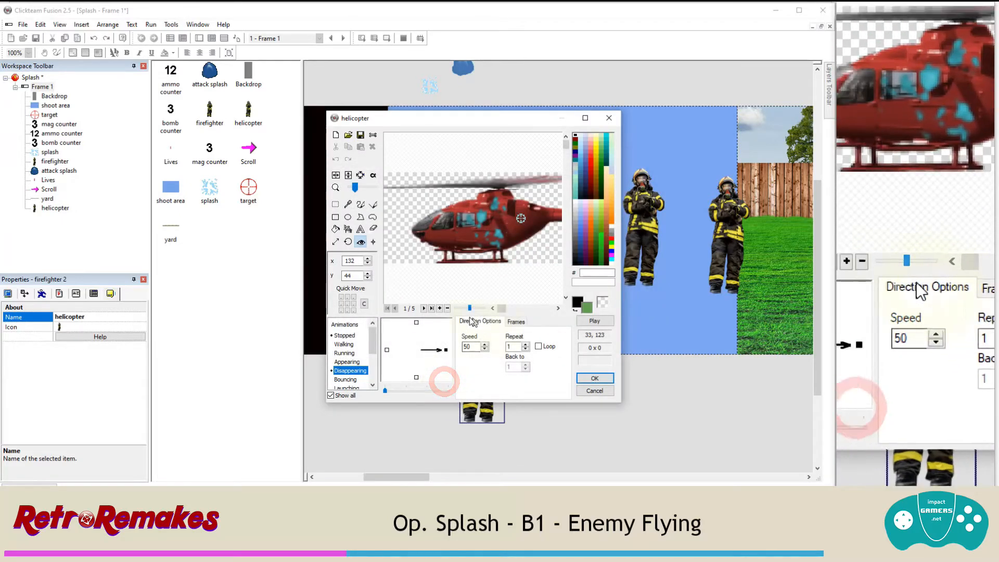
left_click(594, 320)
left_click(266, 281)
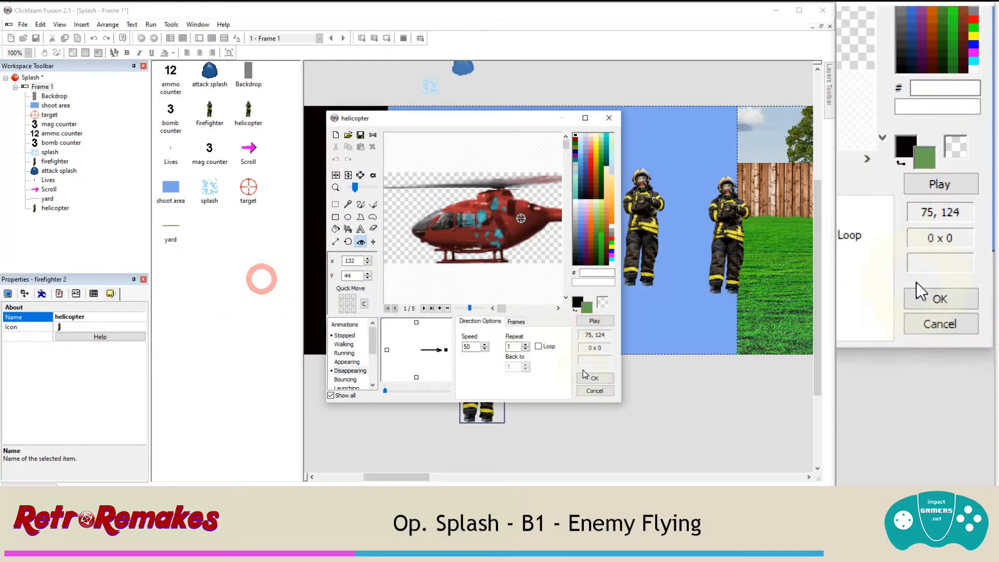
left_click(586, 377)
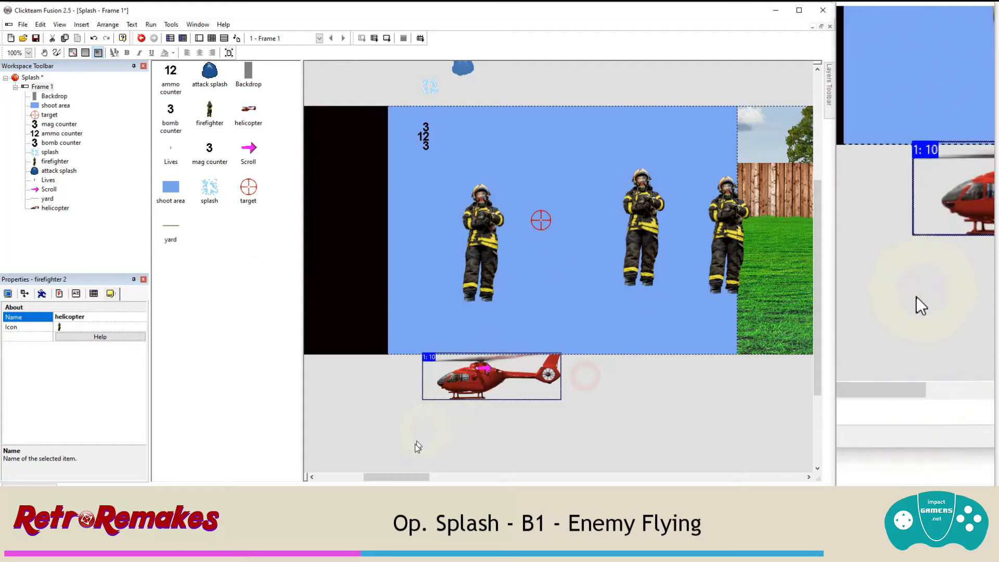
Step: Move the helicopter outside the frame, just above the yard backdrop's first tree
left_click_drag(402, 477, 419, 476)
left_click_drag(340, 384, 764, 83)
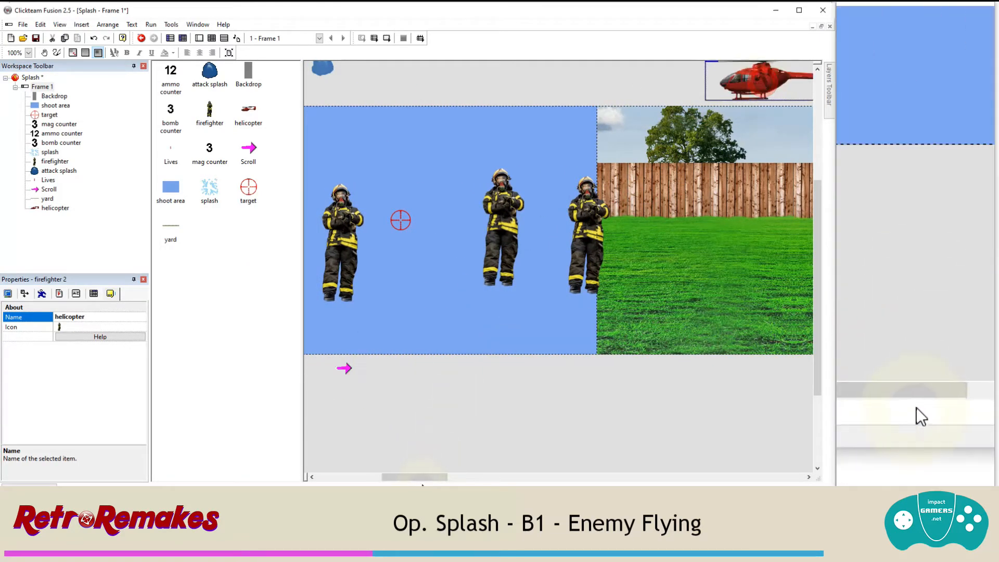
left_click_drag(426, 476, 461, 479)
scroll(451, 196, "up", 1)
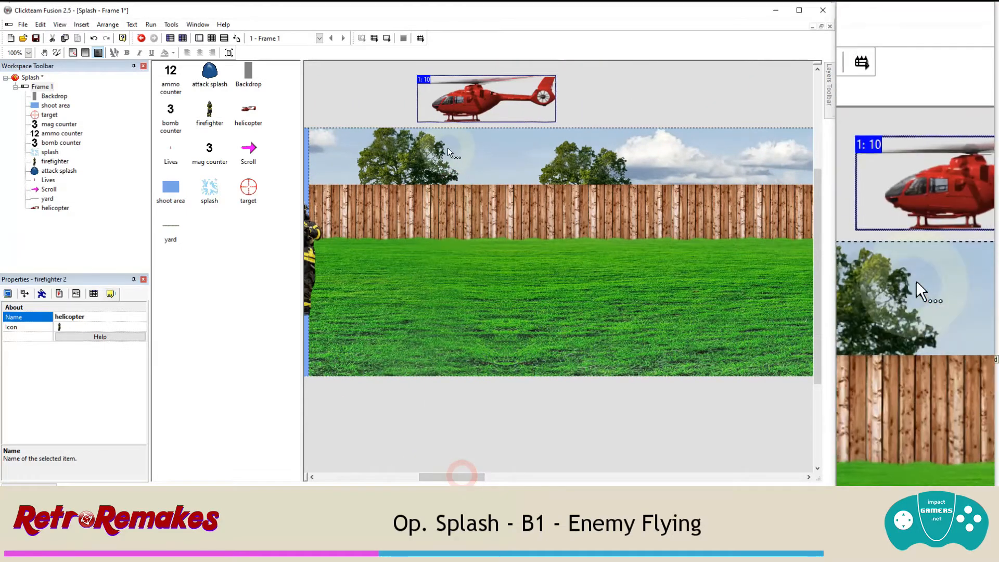
Step: Set the helicopter's movement type to Path
left_click(42, 294)
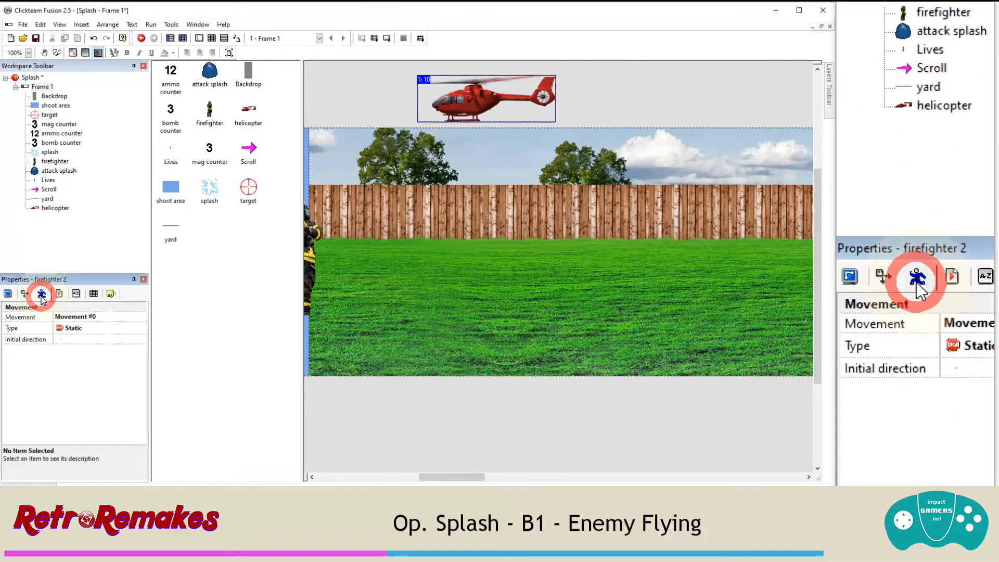
left_click(67, 328)
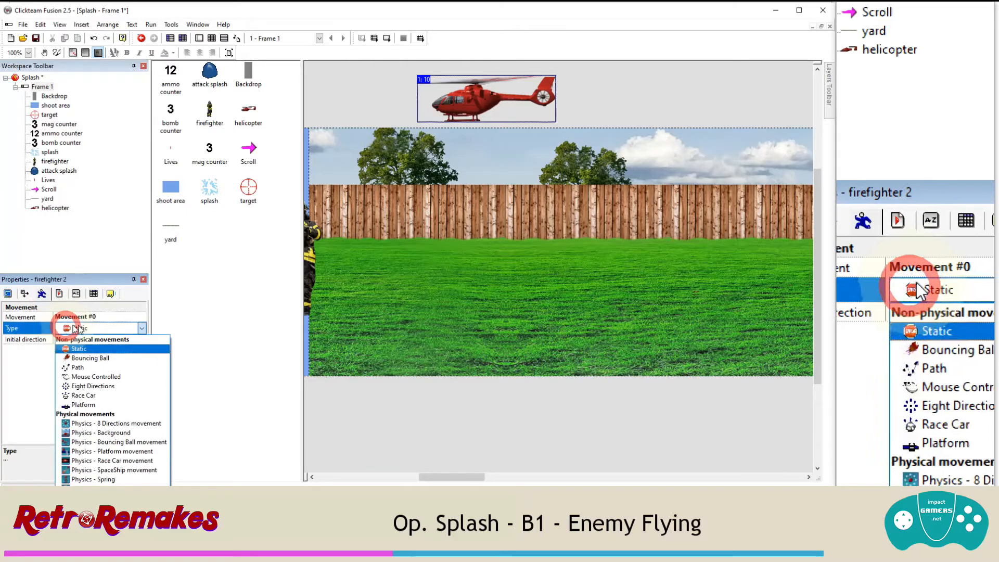
left_click(128, 369)
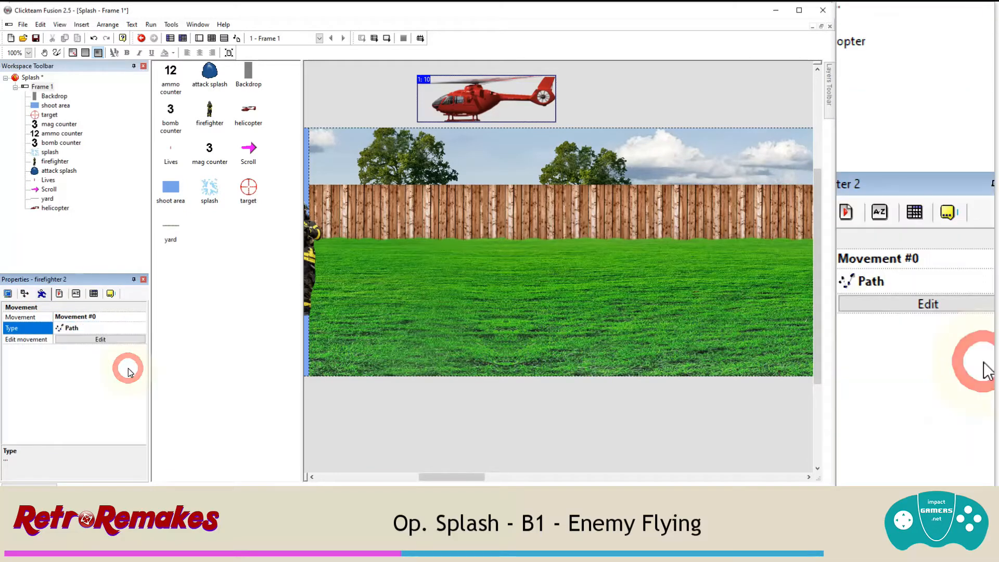
left_click_drag(449, 476, 422, 476)
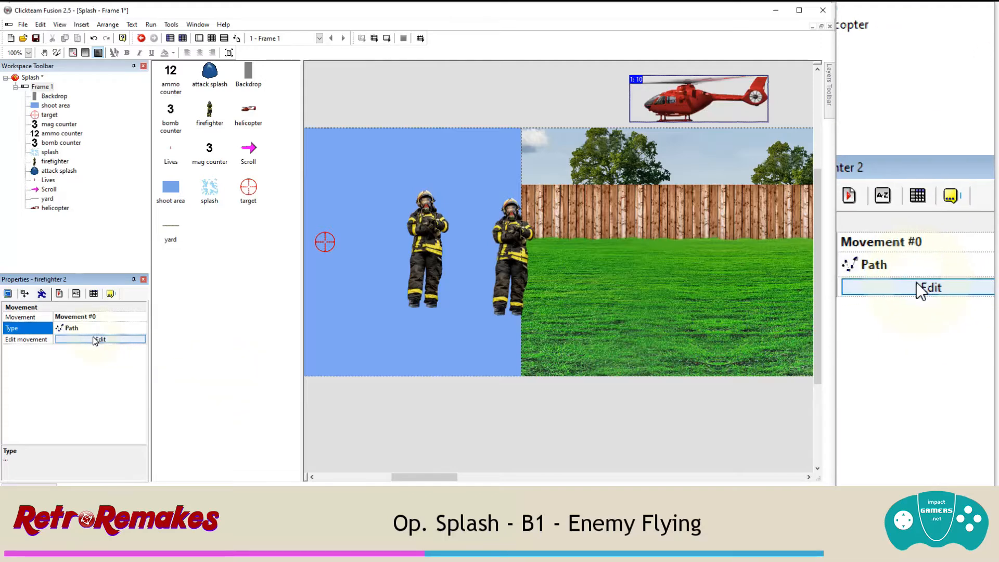
Step: Record a freehand helicopter path looping over the first tree and leaving above the blue shoot area, with the speed set to 21
mouse_move(439, 478)
left_mouse_down()
mouse_move(423, 474)
mouse_move(433, 476)
left_mouse_up()
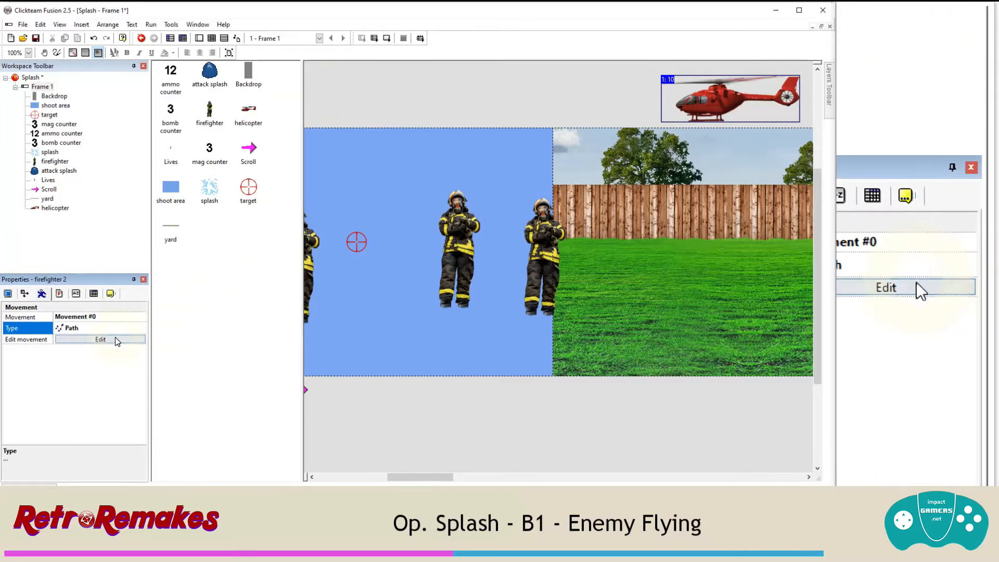
left_click(113, 339)
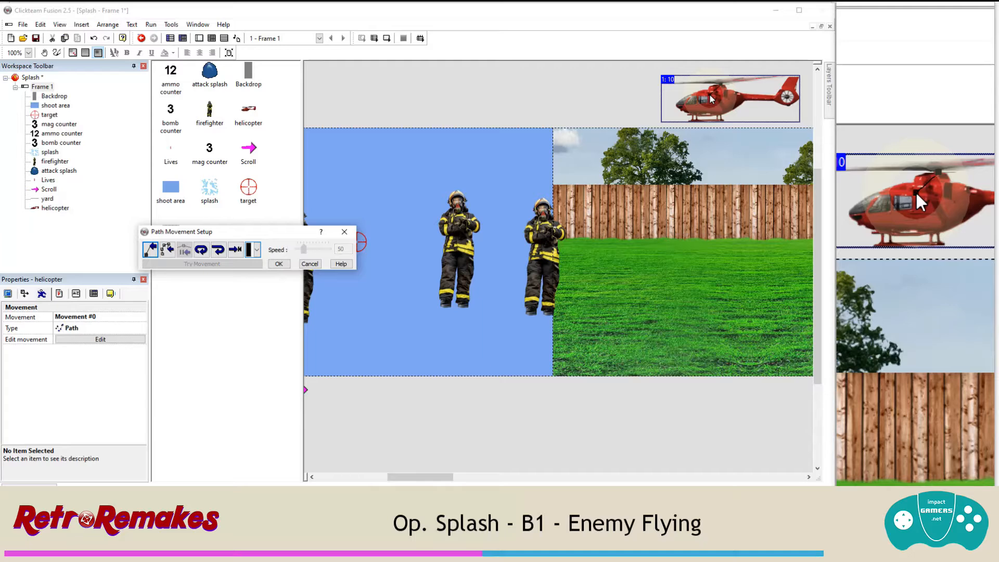
mouse_move(711, 99)
left_mouse_down()
mouse_move(617, 151)
mouse_move(598, 142)
mouse_move(571, 151)
mouse_move(593, 142)
mouse_move(555, 152)
mouse_move(485, 145)
mouse_move(339, 84)
left_mouse_up()
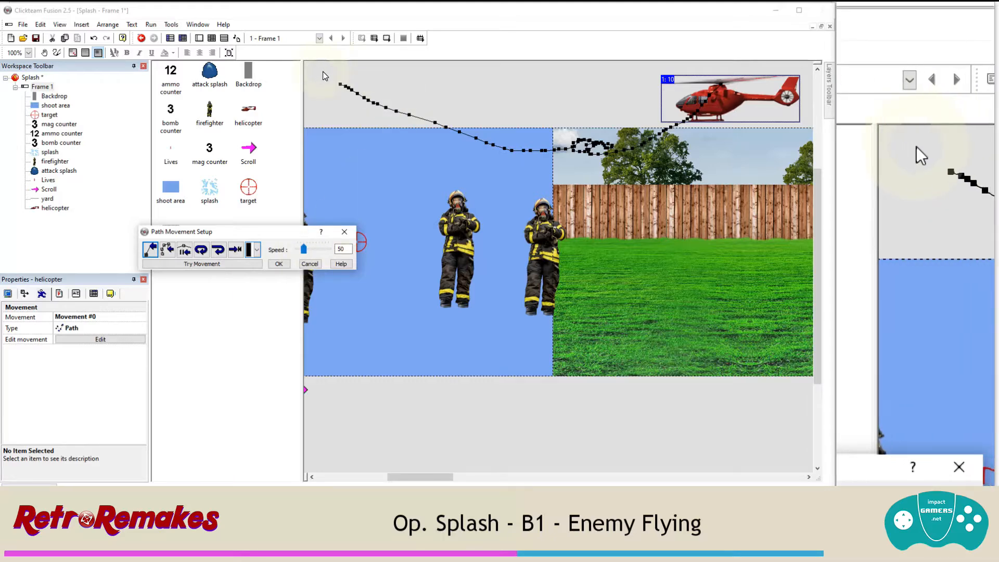
left_click_drag(321, 71, 751, 167)
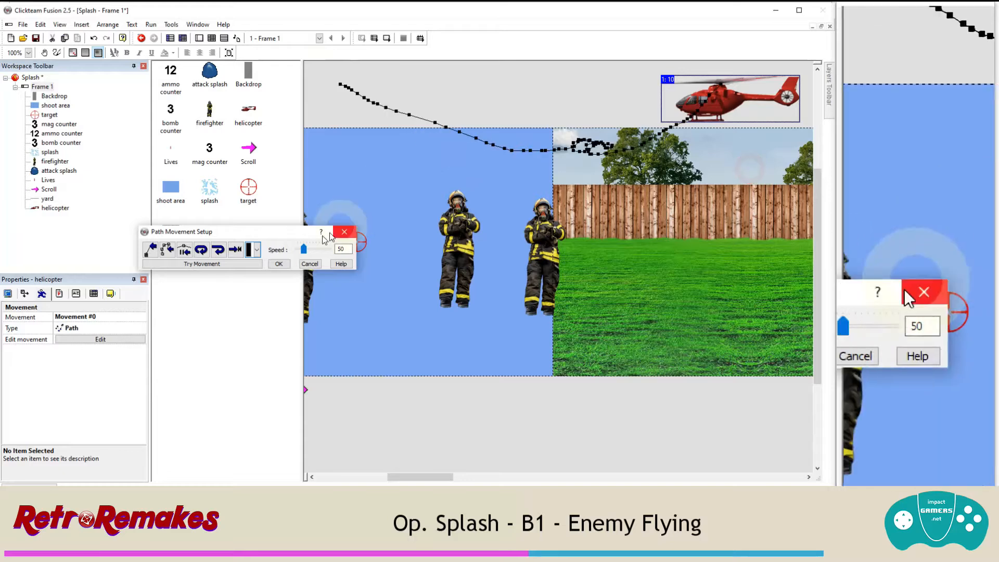
left_click_drag(303, 250, 300, 251)
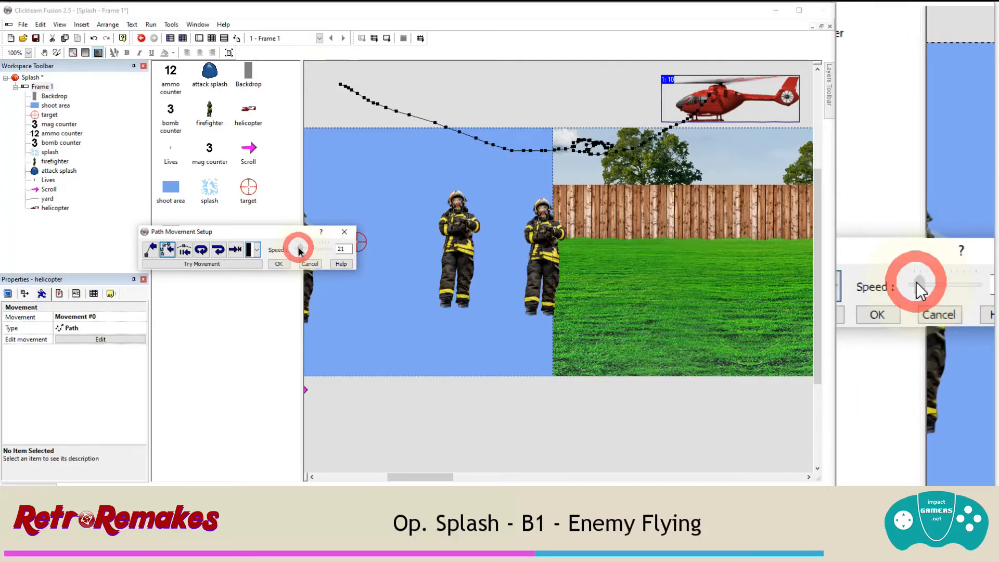
left_click(279, 263)
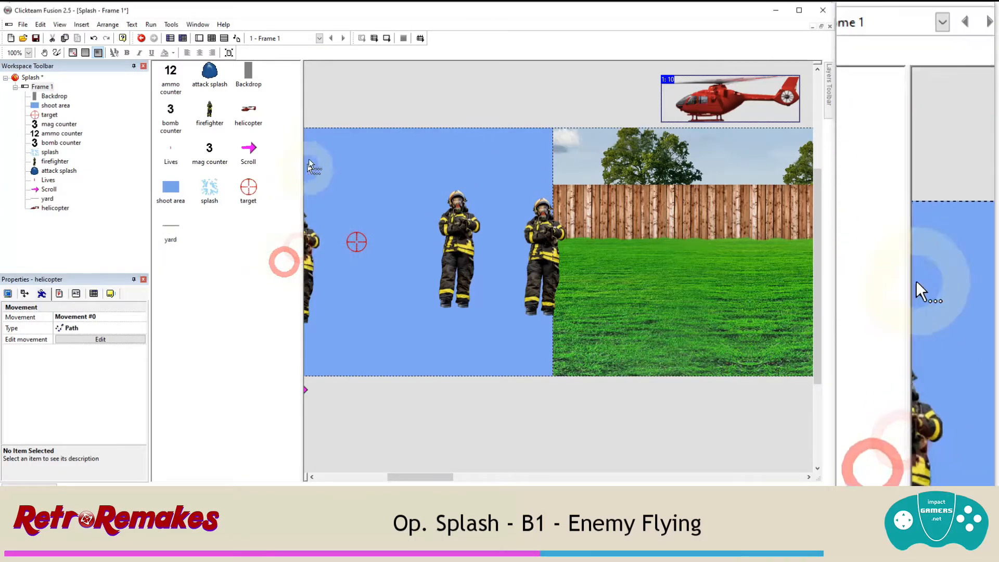
Step: Test-run the application to check the helicopter's flight path, and close the game window
left_click(152, 28)
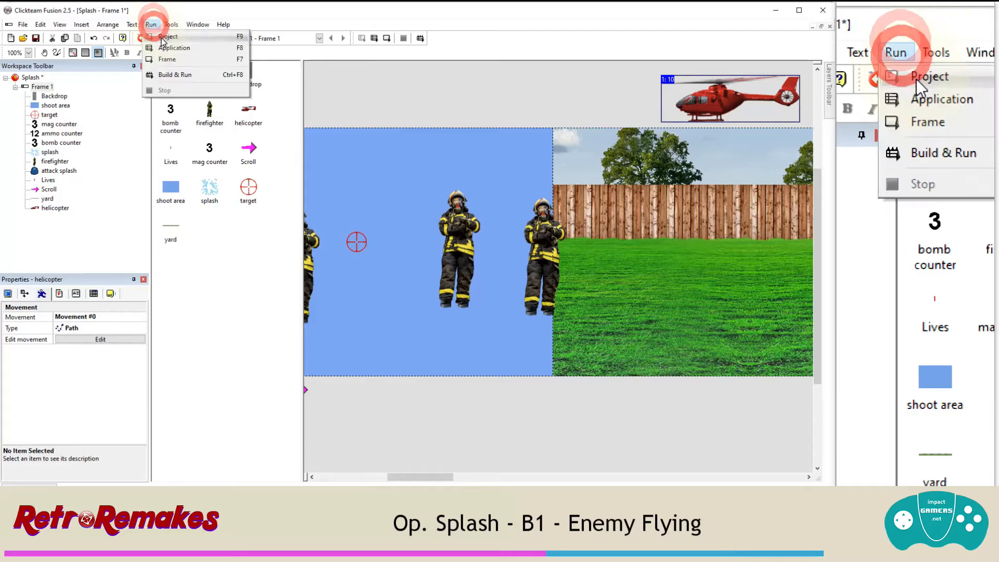
left_click(161, 46)
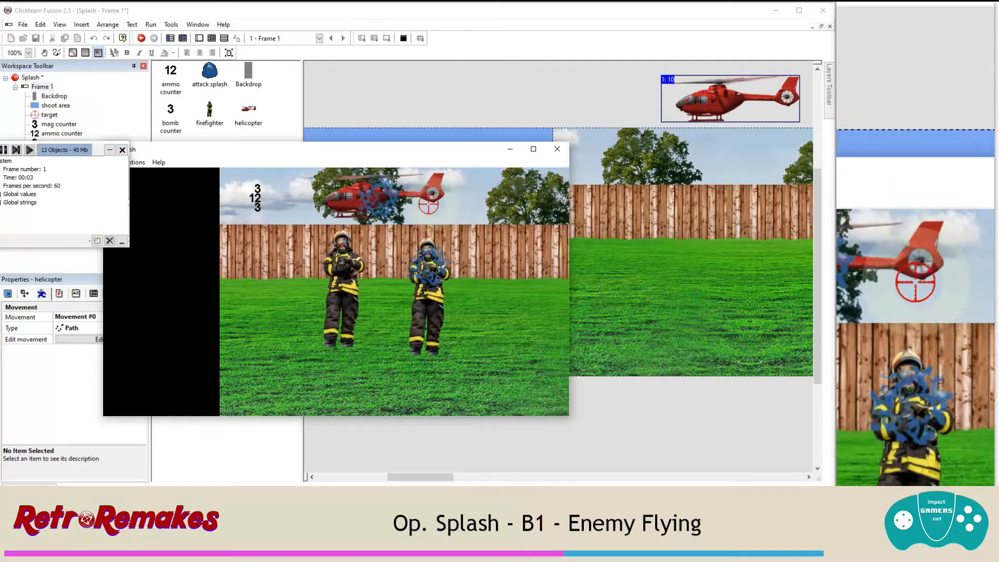
left_click(557, 149)
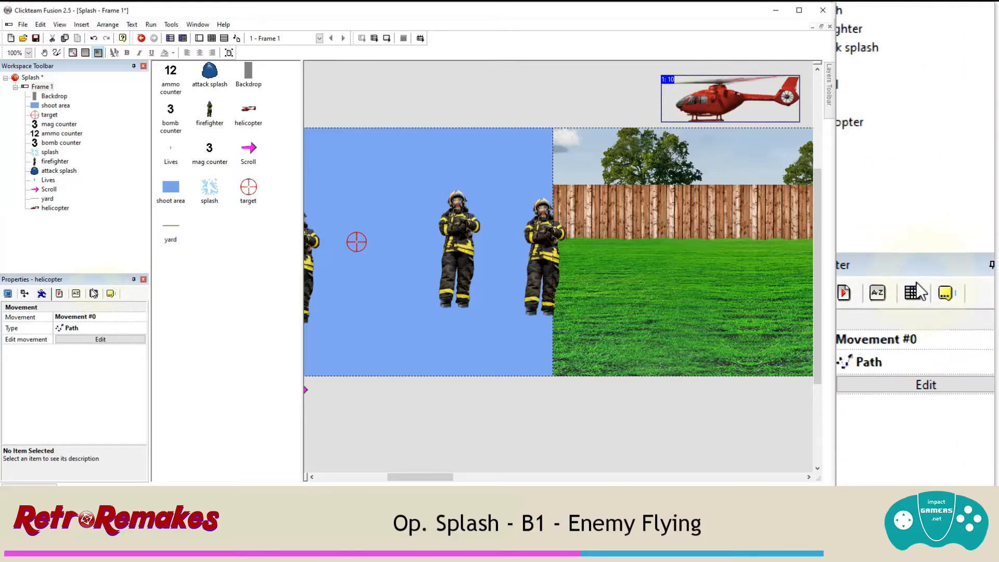
Step: Set the helicopter's alterable values: health 8, attack time 90, attack power 3 and points 300
left_click(76, 294)
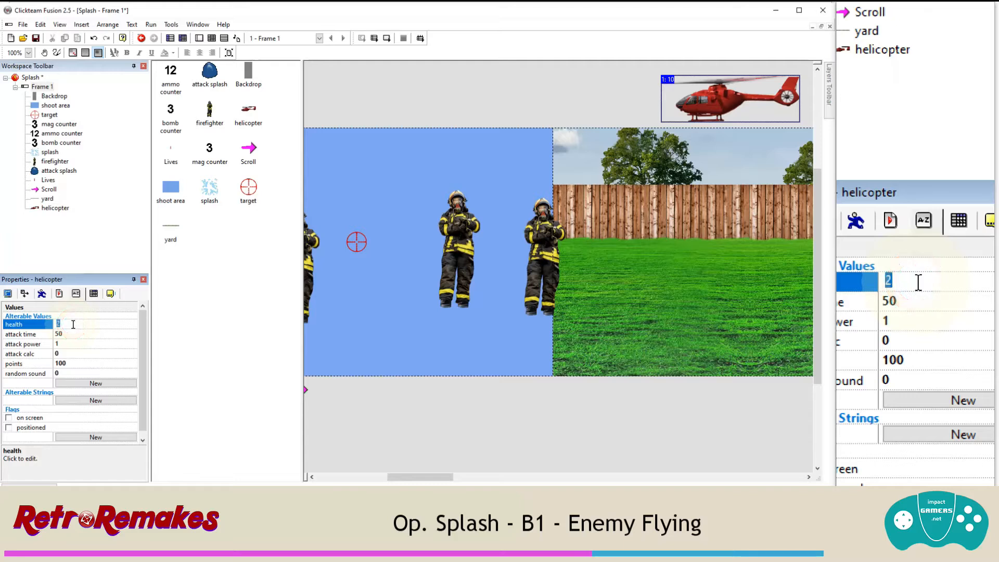
type("8")
key("Return")
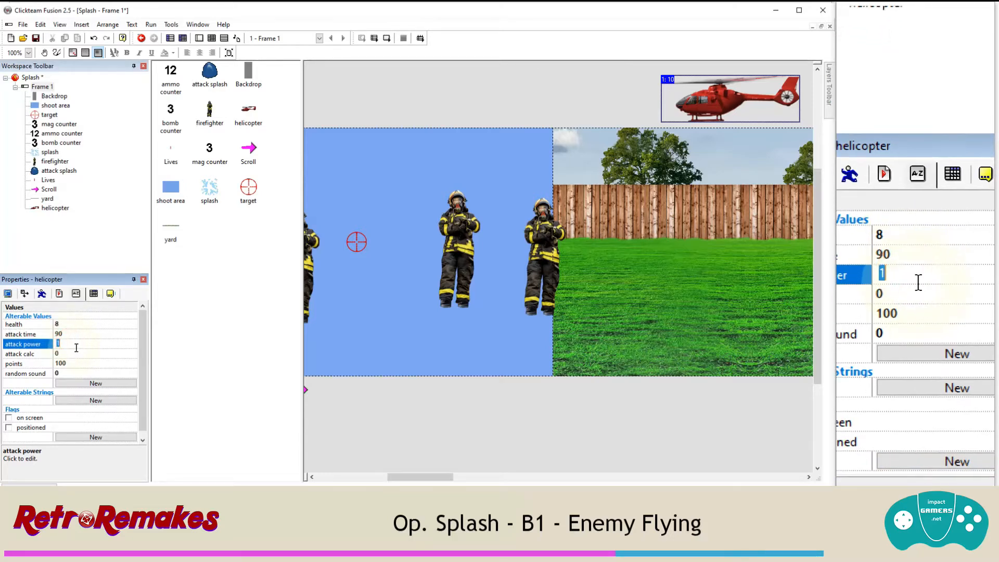
type("3")
left_click(78, 361)
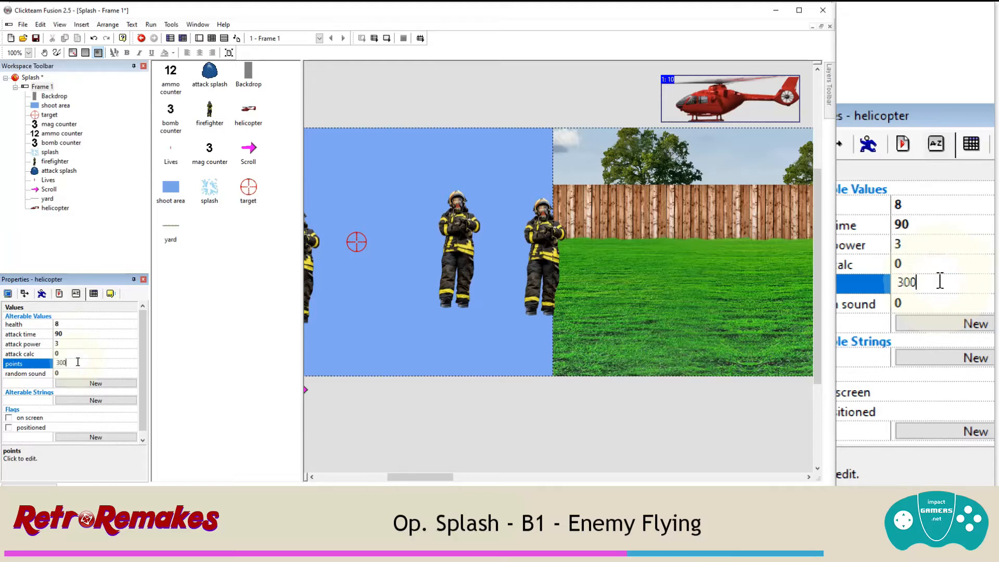
key("Return")
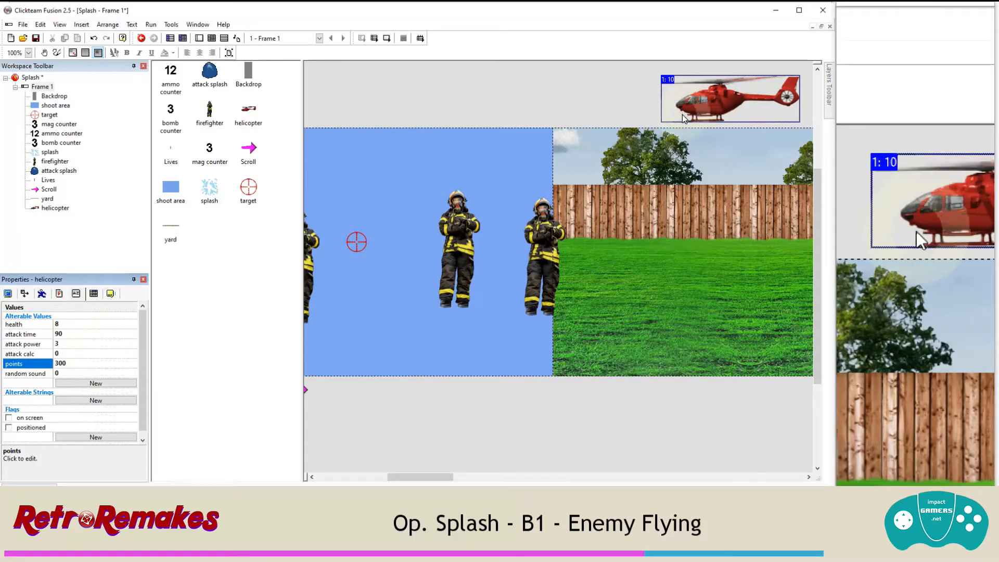
Step: Move the helicopter down slightly so its skids just reach the frame's upper edge
key("ctrl+e")
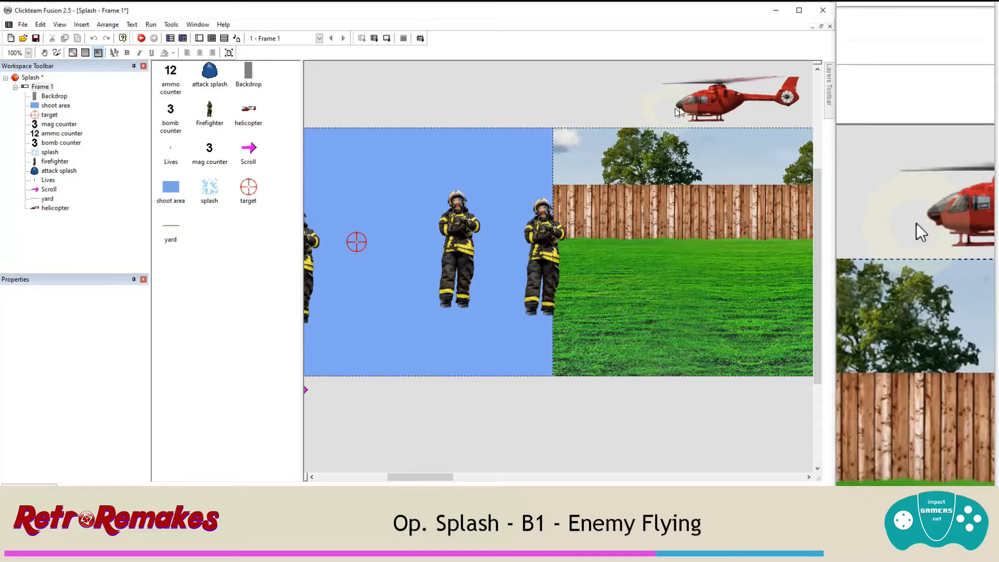
left_click(712, 98)
left_click_drag(709, 92, 709, 102)
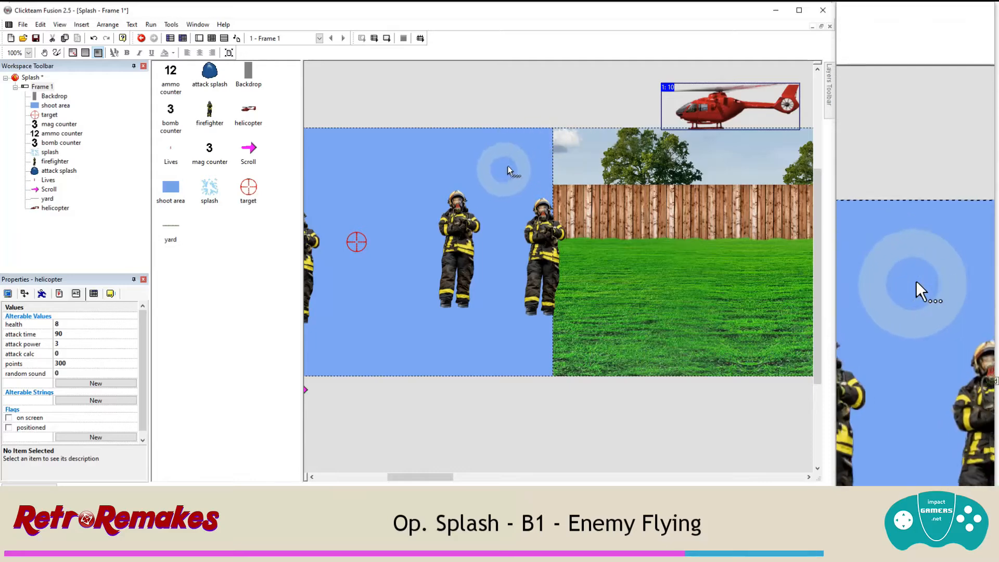
Step: In the event editor, add a movement Stop action for Group.Bad to the Start of Frame event
left_click(212, 39)
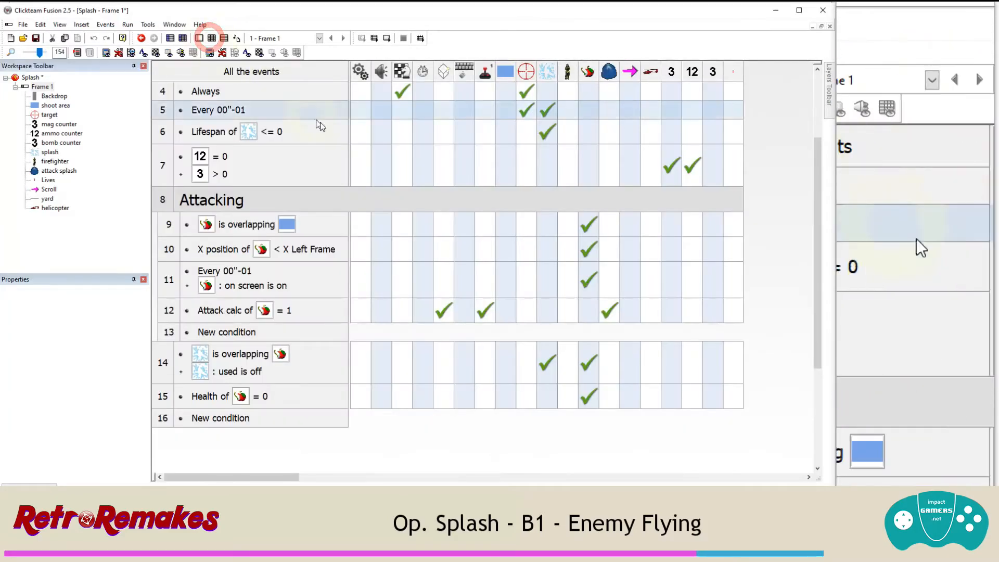
scroll(162, 125, "up", 3)
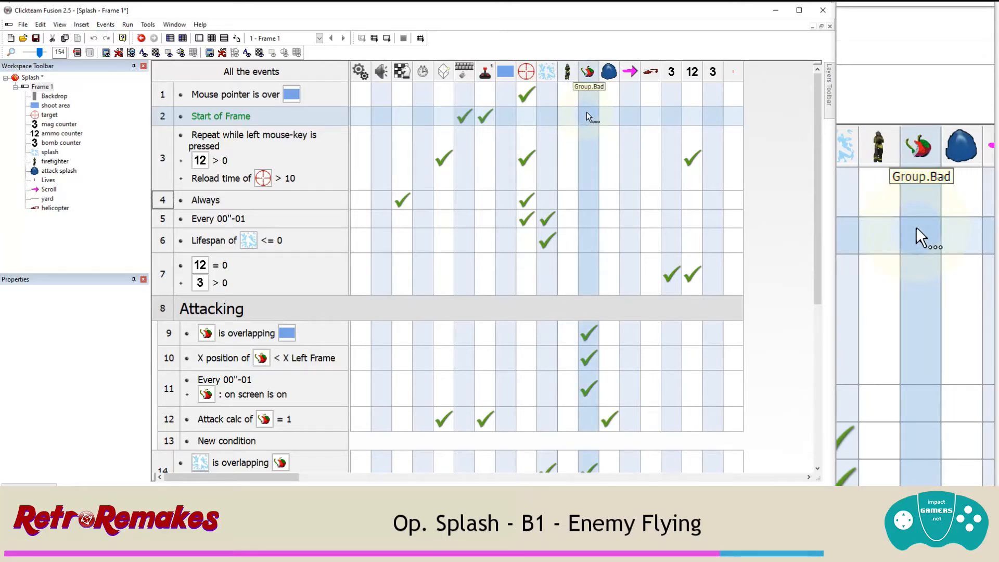
right_click(587, 117)
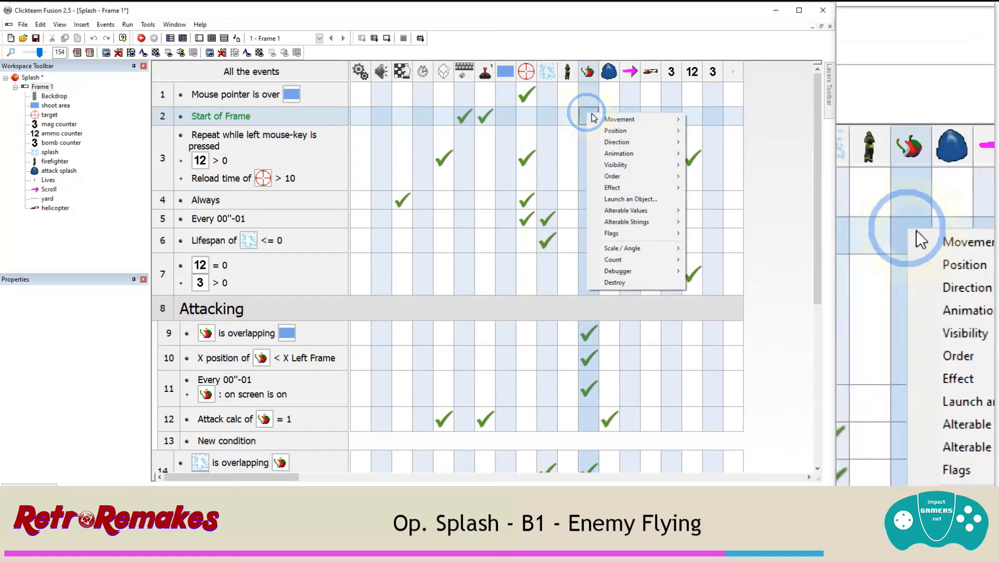
mouse_move(629, 119)
left_click(696, 120)
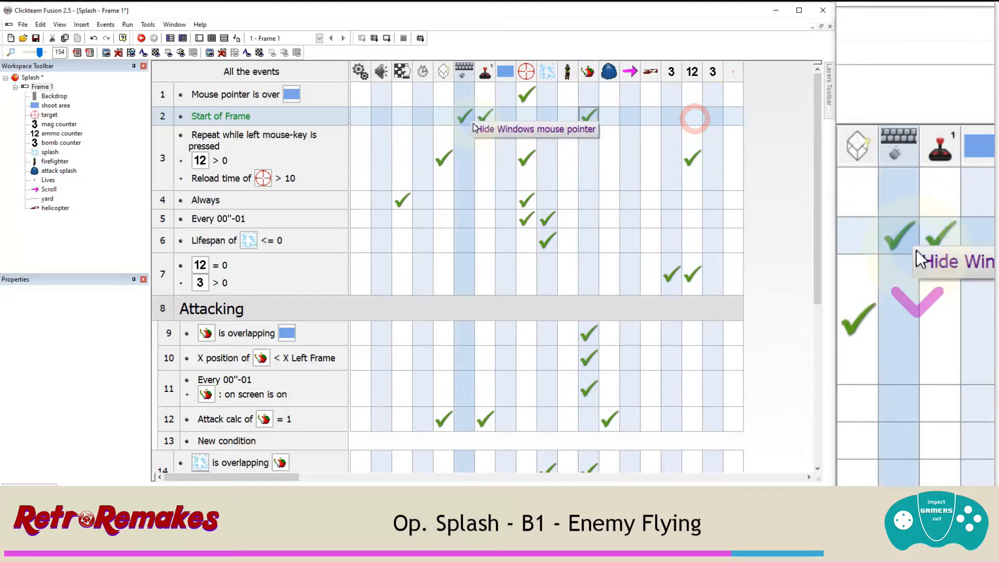
Step: Add a movement Start action for Group.Bad to the event where it overlaps the shoot area
scroll(348, 231, "down", 2)
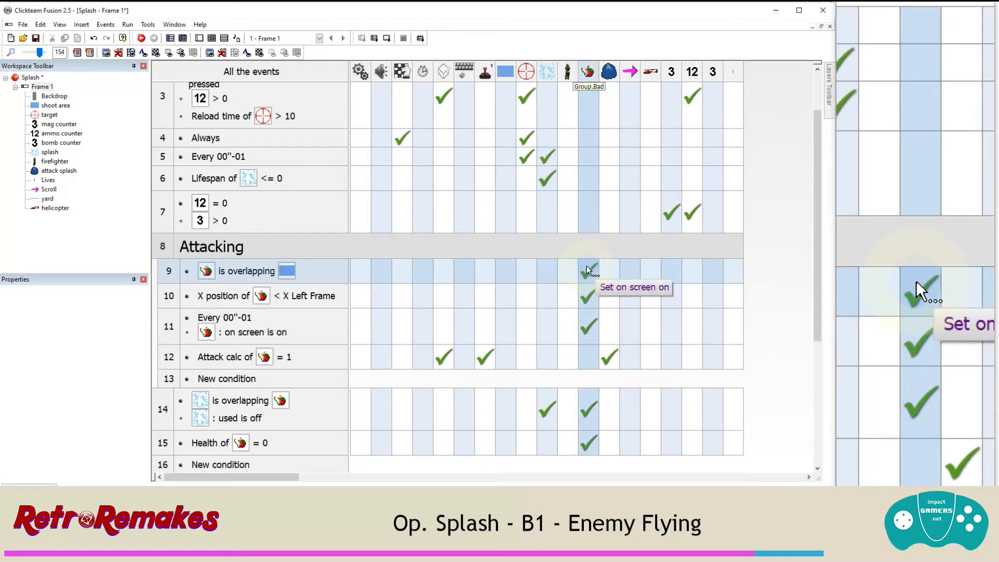
right_click(585, 266)
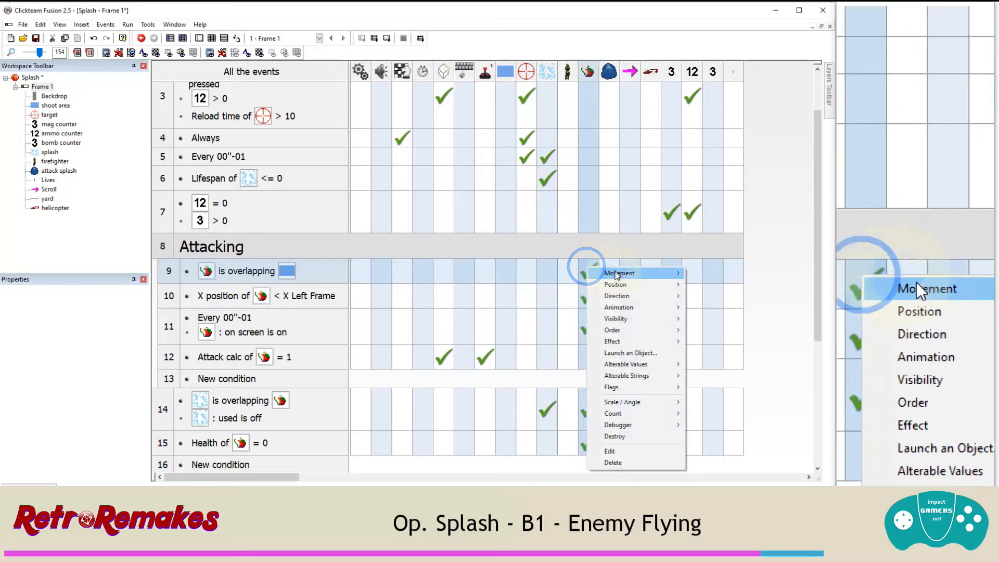
mouse_move(598, 272)
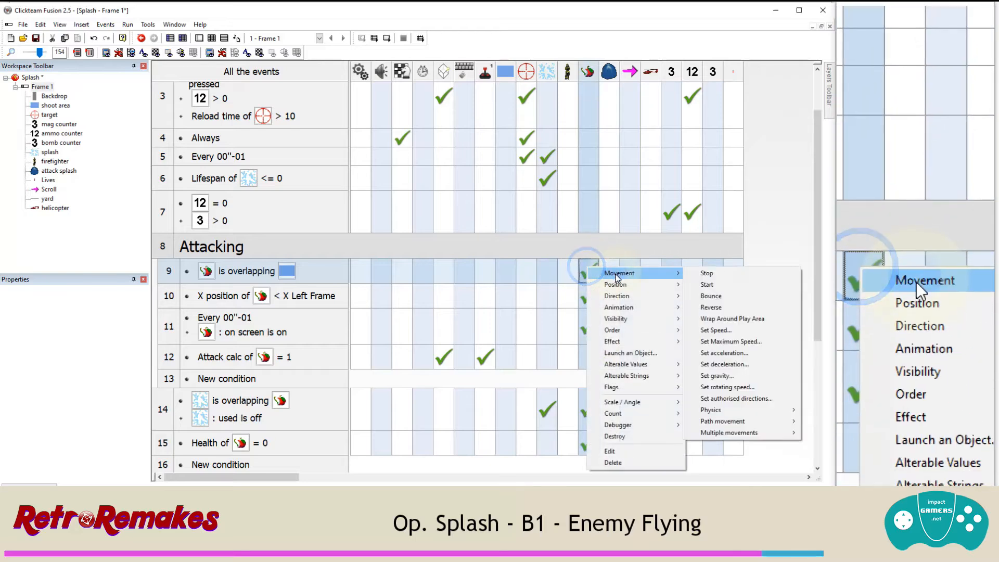
left_click(723, 287)
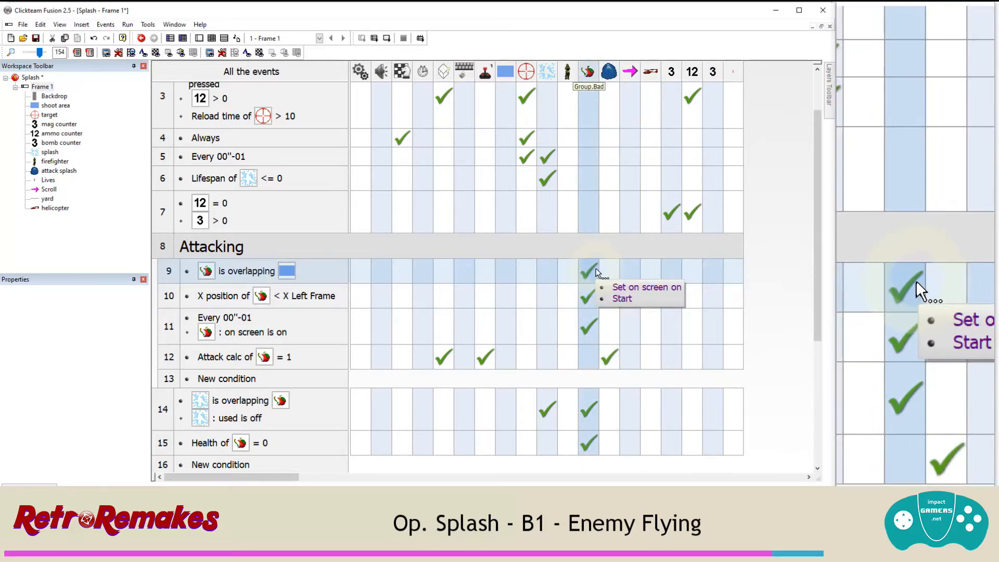
Step: Test-run the application, shoot at the arriving enemies, and close the game window
left_click(127, 24)
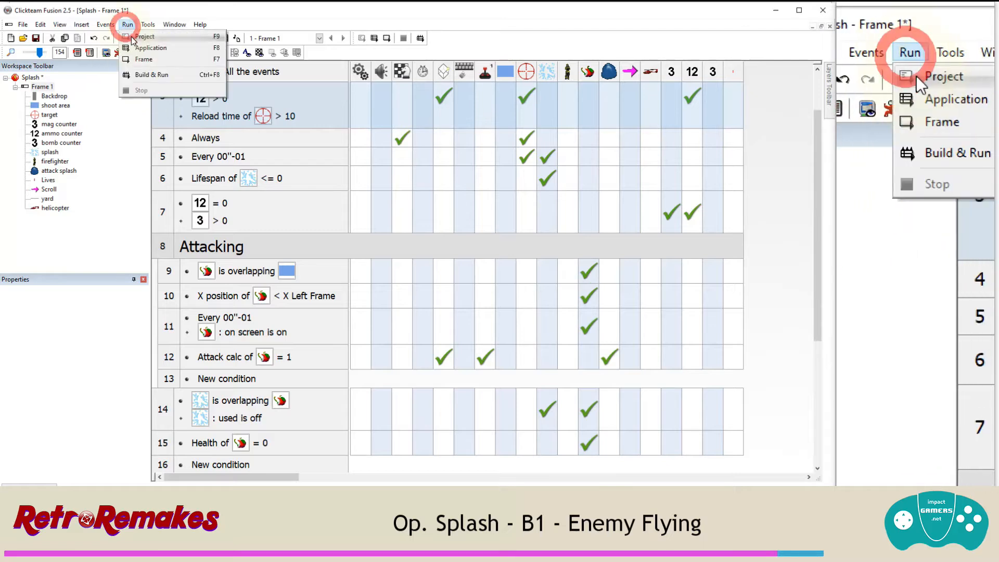
left_click(150, 48)
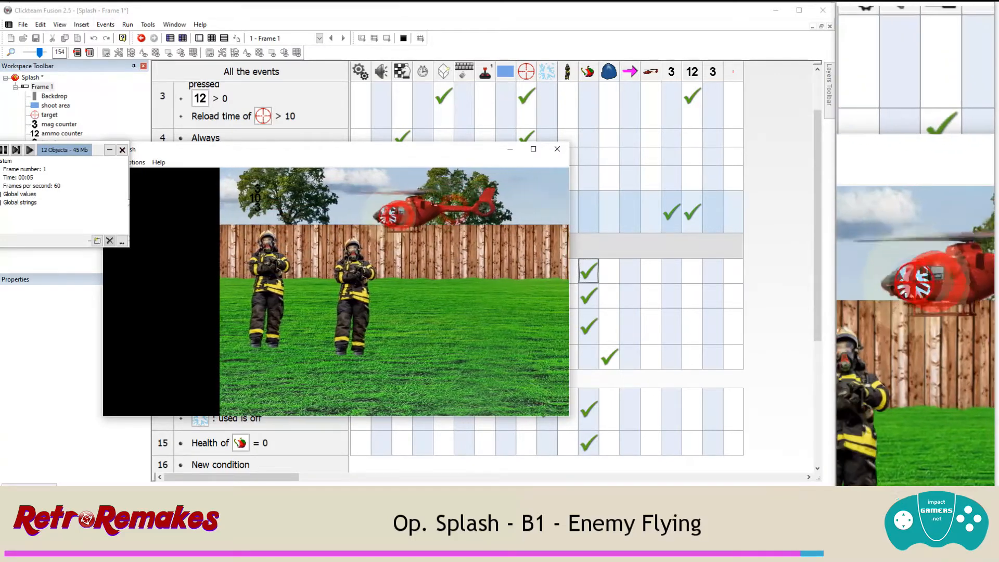
left_click(312, 204)
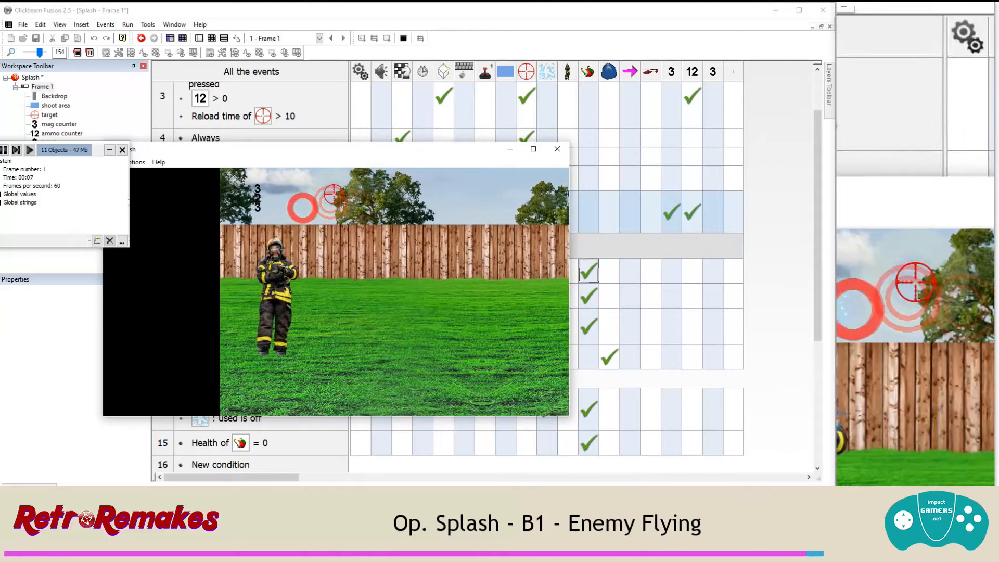
left_click(556, 149)
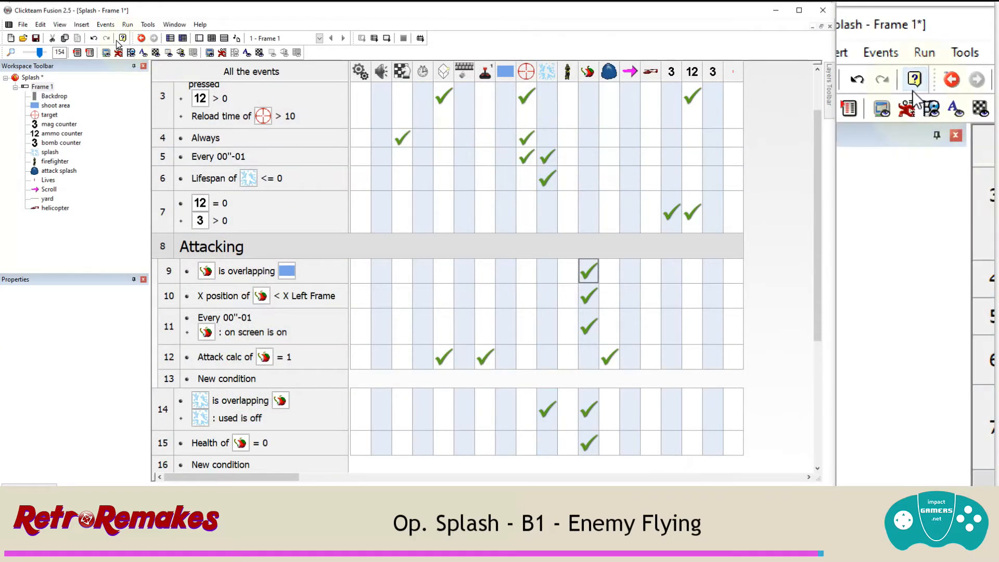
Step: Save the Splash application
left_click(23, 24)
left_click(39, 72)
left_click(32, 77)
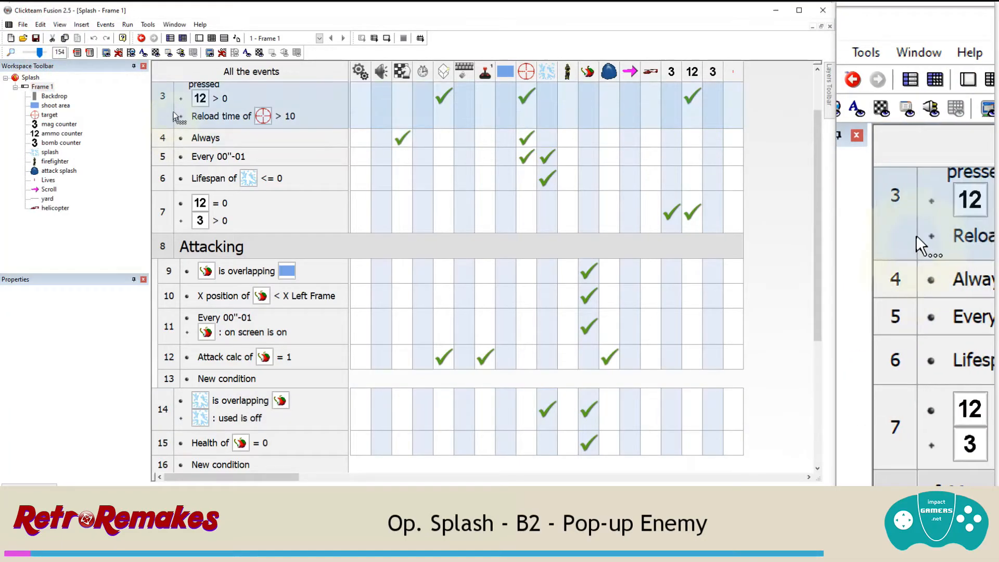
Step: Back in the frame editor, clone the middle firefighter and place the clone directly below the original
left_click(198, 41)
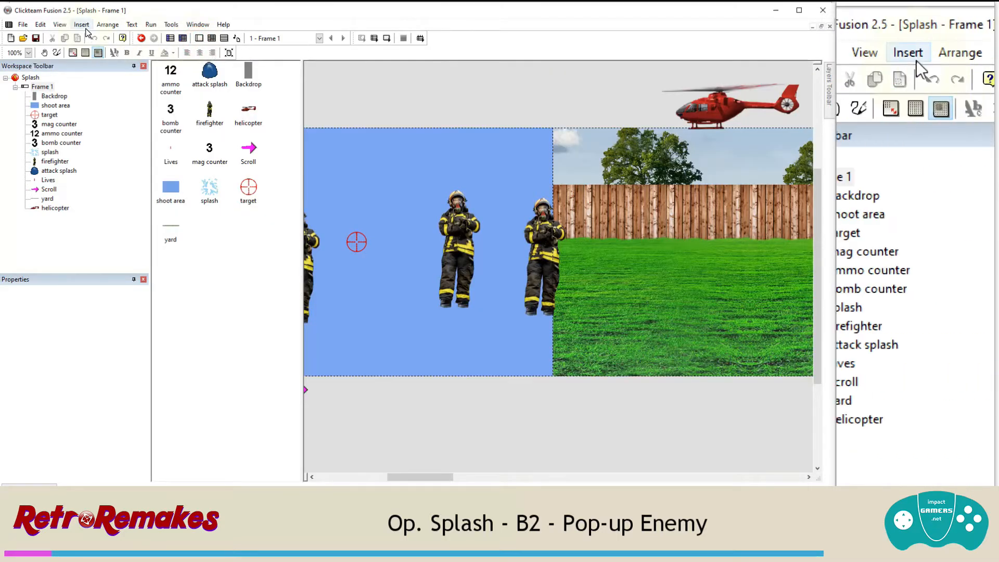
left_click(458, 252)
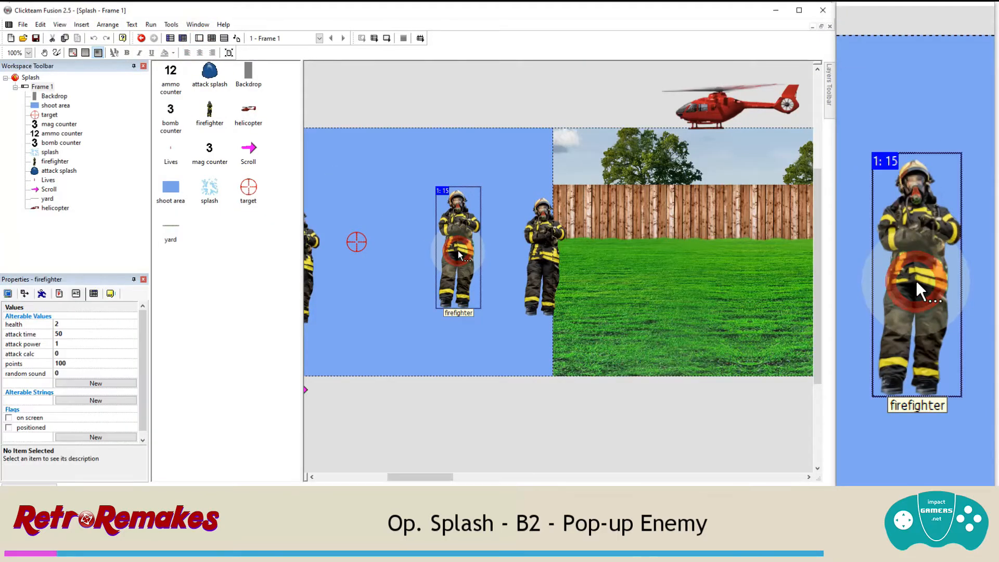
right_click(459, 238)
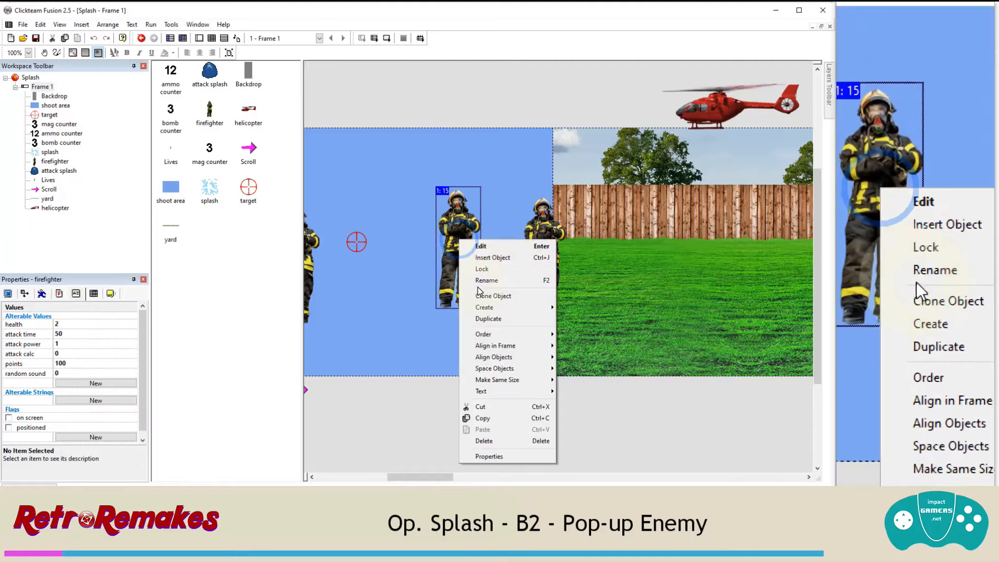
left_click(489, 295)
left_click(513, 267)
left_click(460, 331)
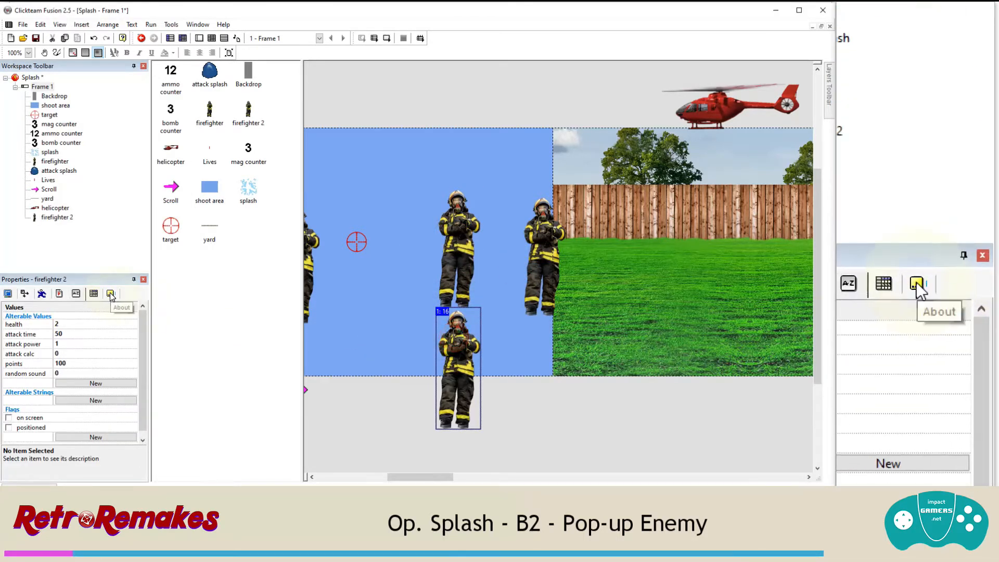
Step: Replace the Stopped animation of firefighter 2 with enemy C-stopped.png, imported with a Top-center hot spot
left_click(110, 294)
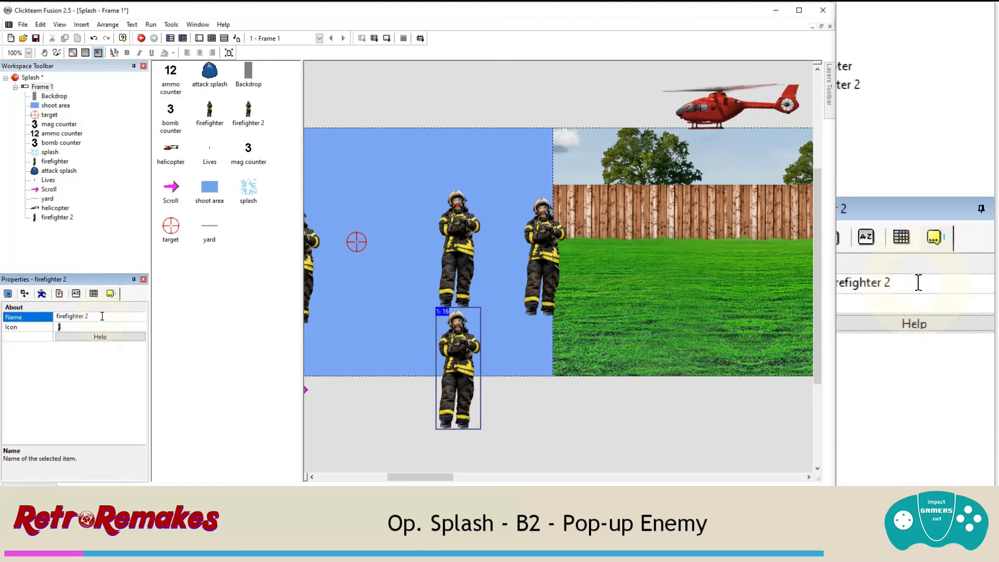
left_click(452, 350)
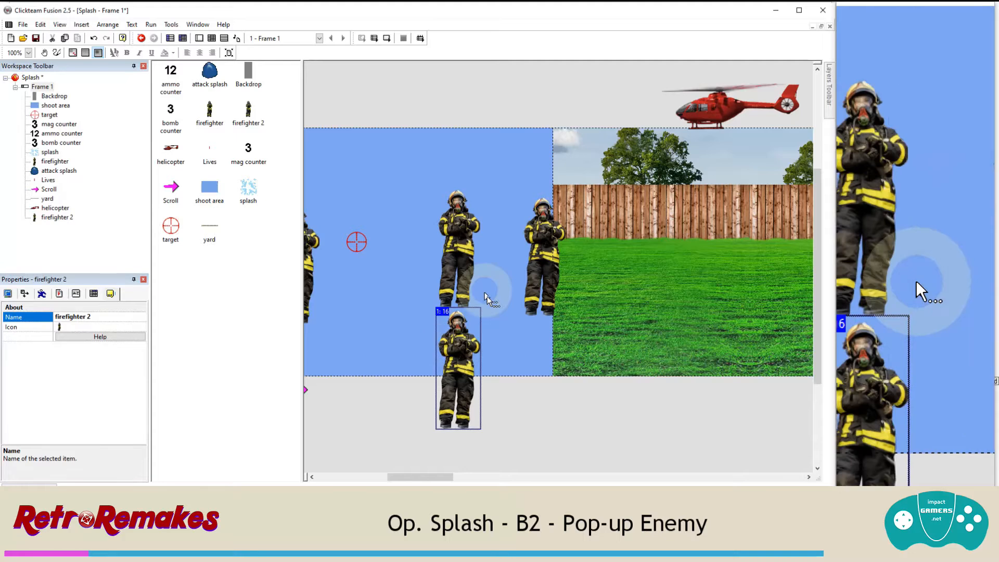
right_click(465, 353)
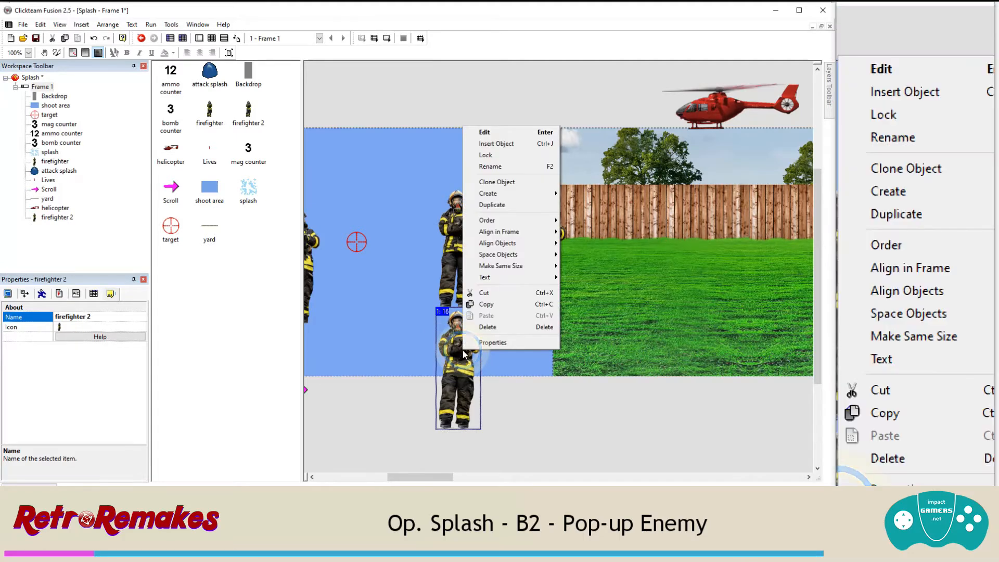
left_click(484, 133)
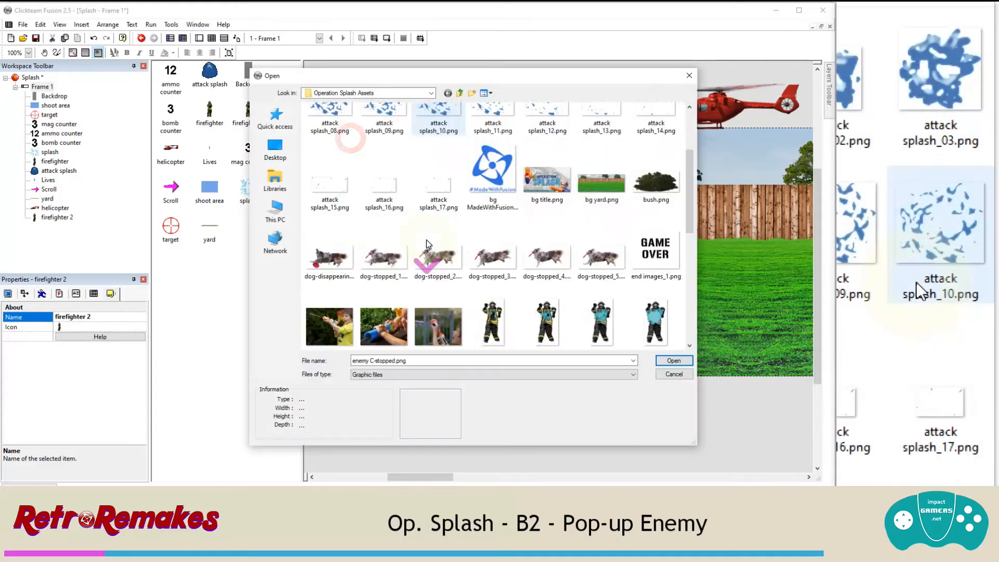
scroll(426, 243, "down", 5)
scroll(333, 247, "down", 2)
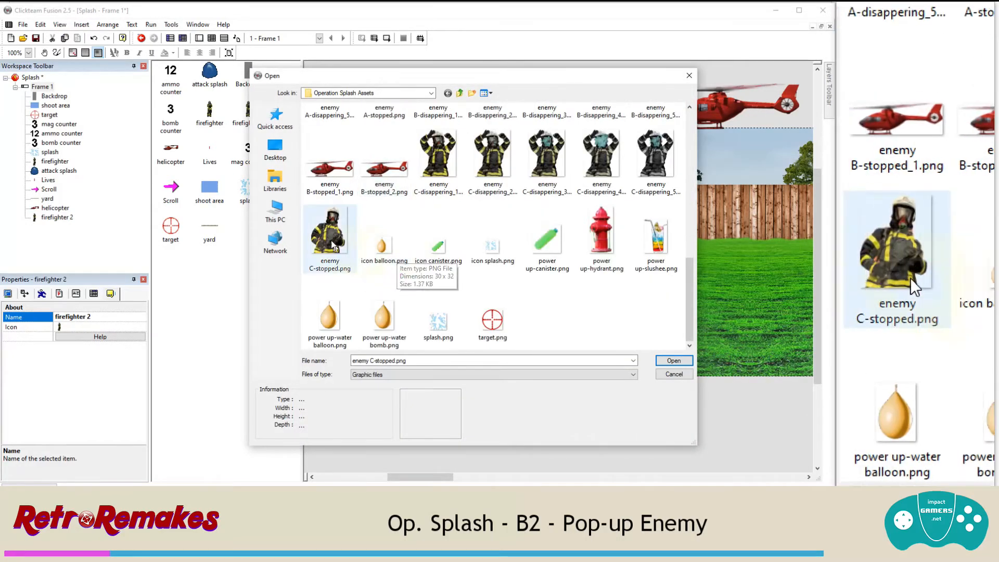
double_click(328, 237)
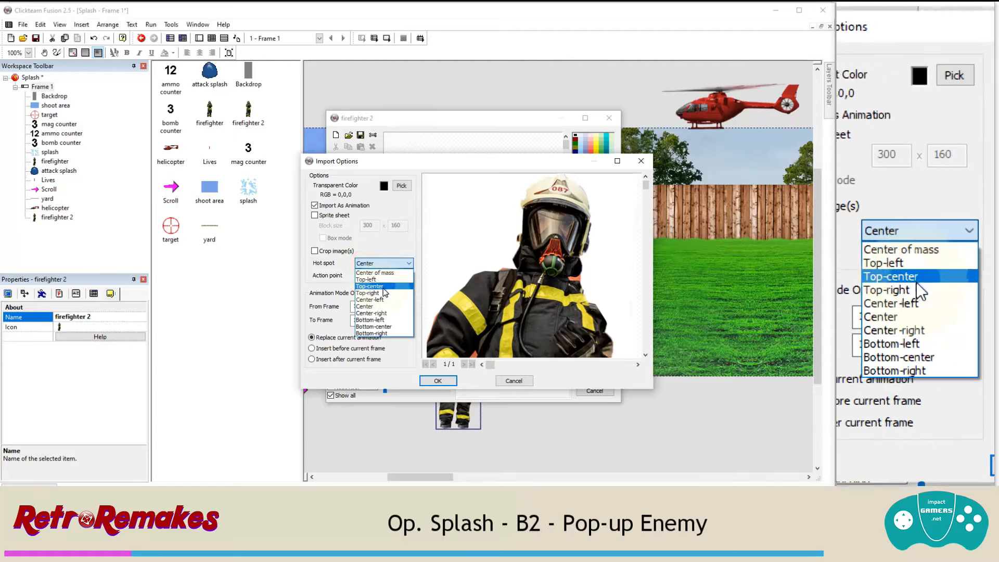
left_click(450, 380)
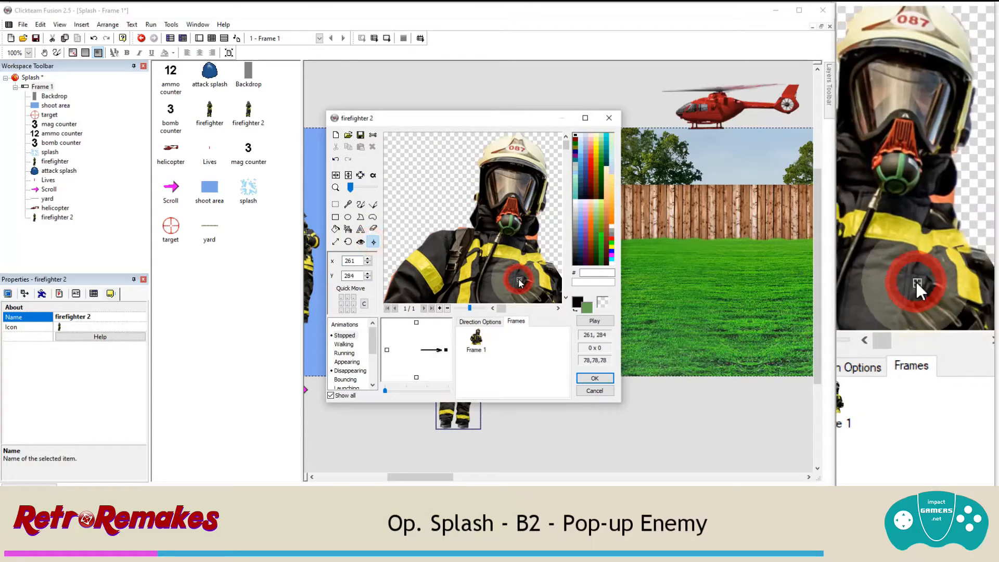
Step: Replace the Disappearing animation of firefighter 2 with the five-frame sequence starting at enemy C-disappering_1.png and accept the animation edits
left_click(350, 370)
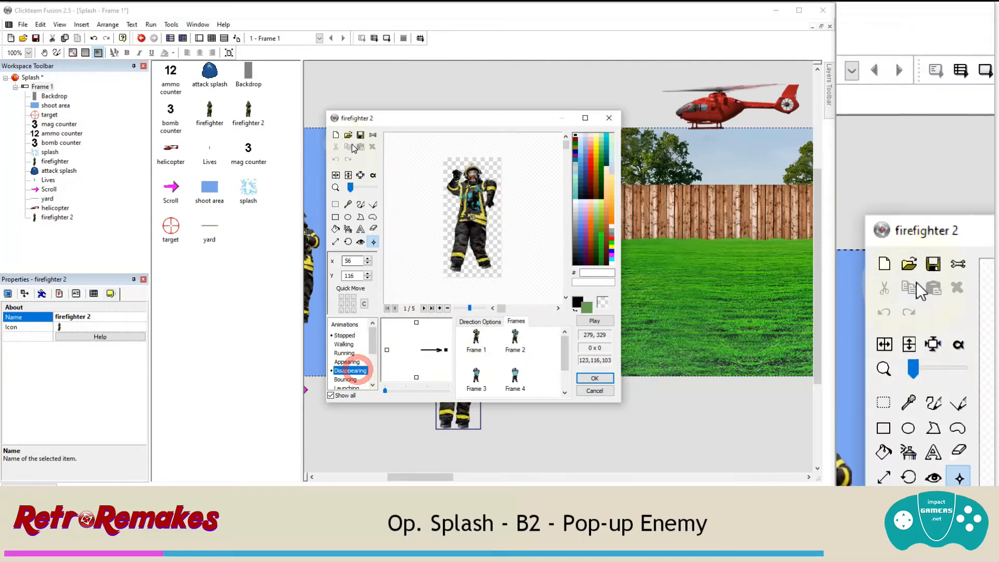
left_click(350, 140)
scroll(484, 213, "down", 10)
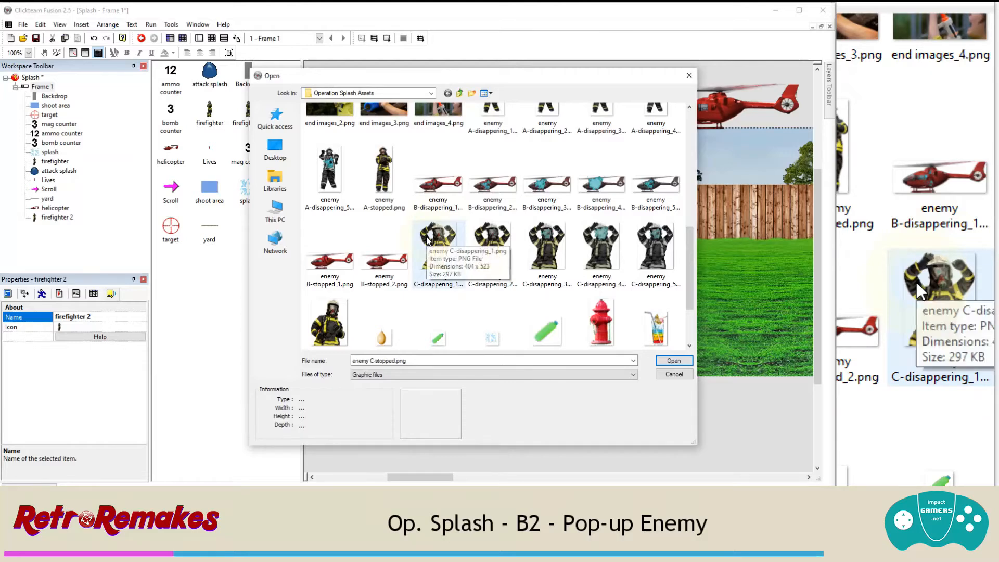
double_click(427, 239)
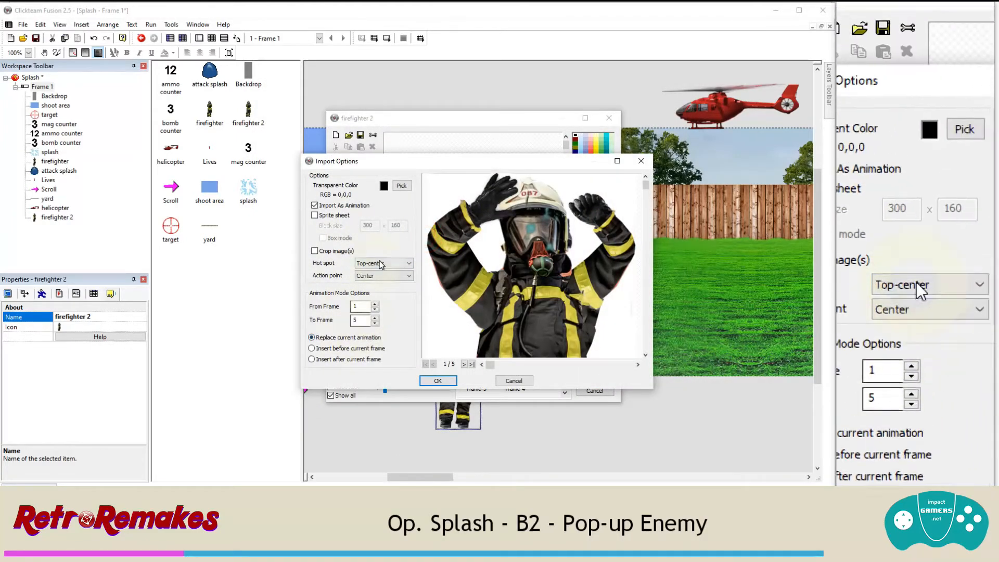
left_click(438, 381)
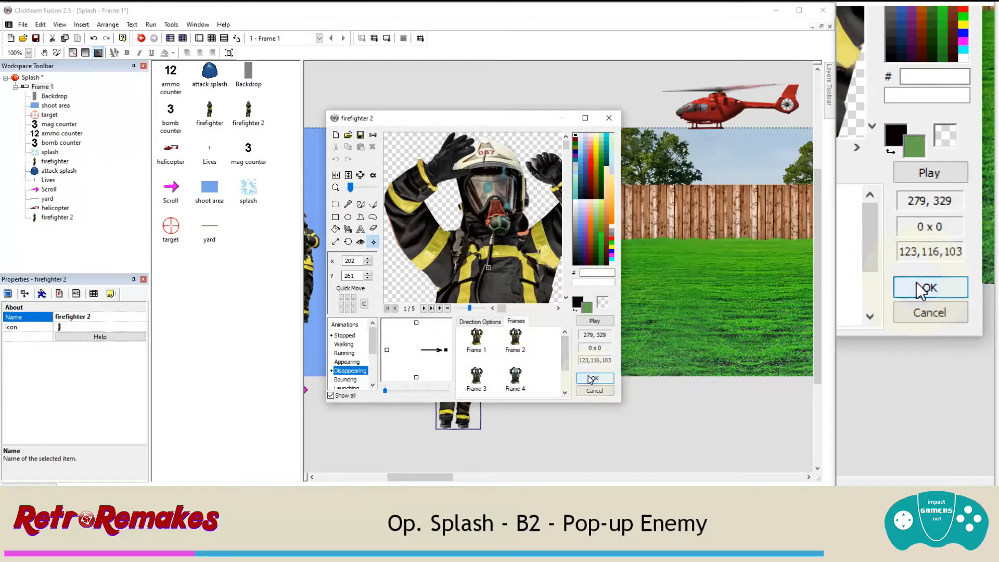
left_click(591, 380)
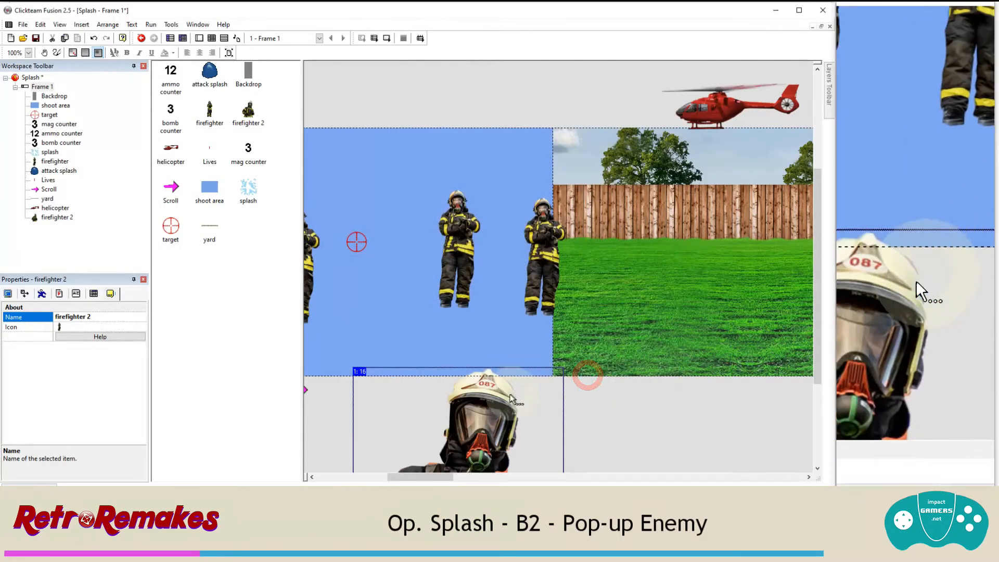
Step: Move firefighter 2 to the start of the yard just below the frame and set its movement type to Path
left_click(500, 413)
left_click_drag(499, 414, 595, 411)
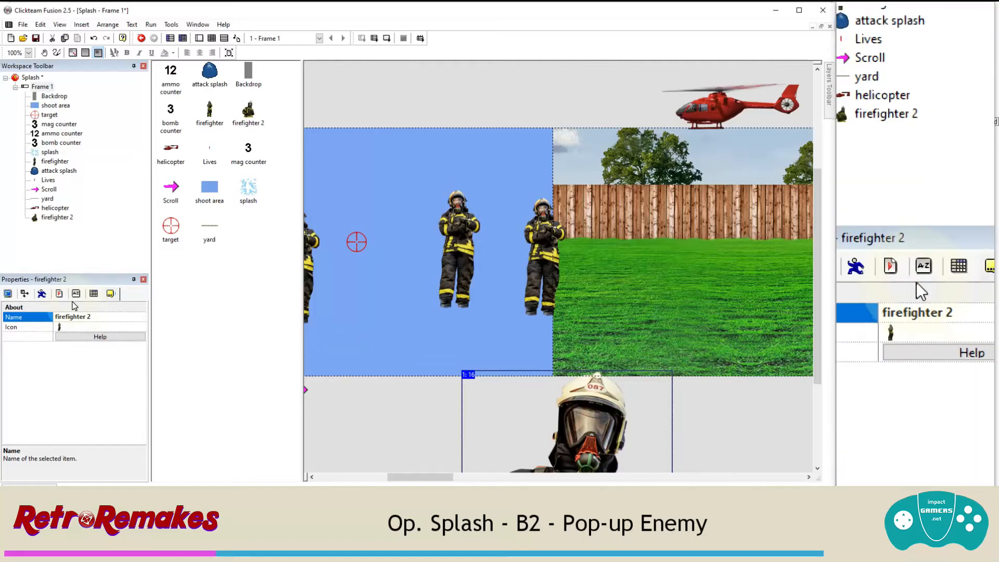
left_click(42, 294)
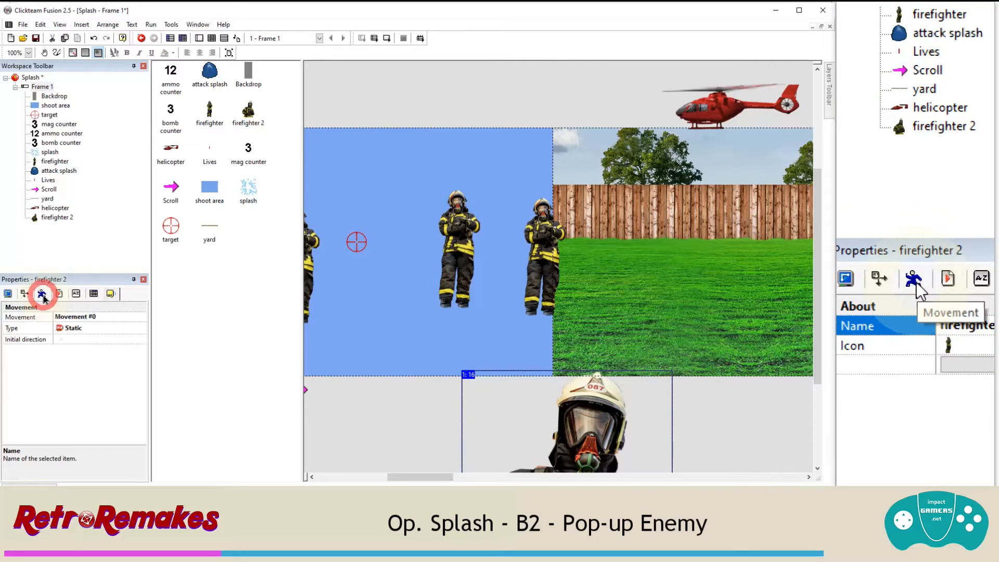
left_click(68, 328)
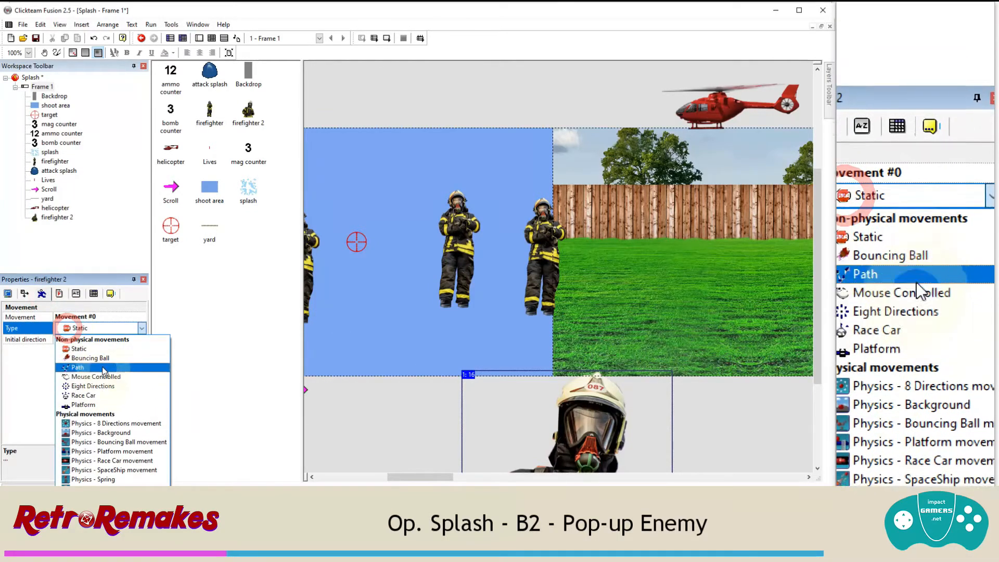
left_click(104, 368)
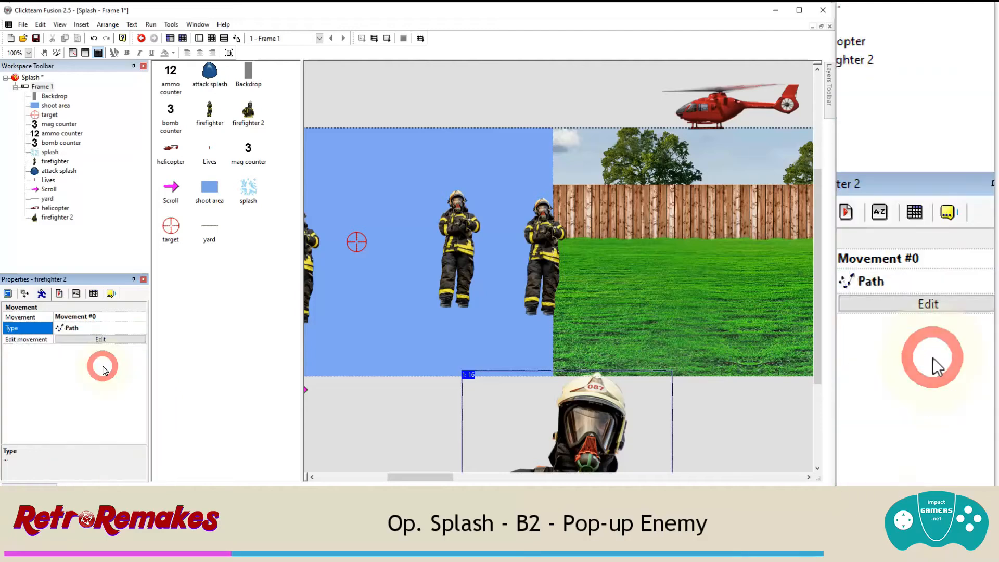
Step: Draw a single straight path line for firefighter 2 from its top edge up to the lower part of the fence
left_click(100, 342)
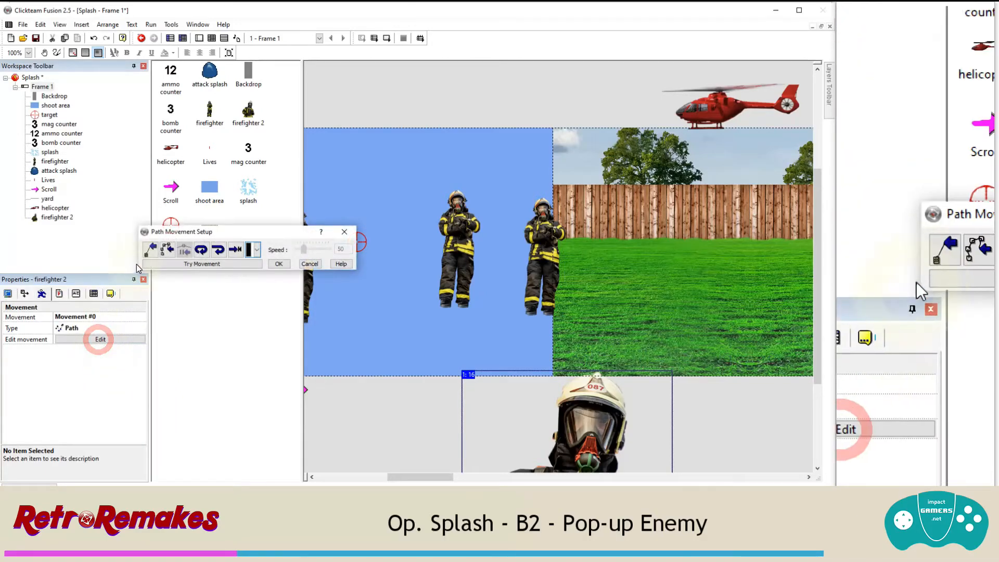
left_click(150, 250)
left_click(546, 345)
left_click_drag(547, 346, 567, 229)
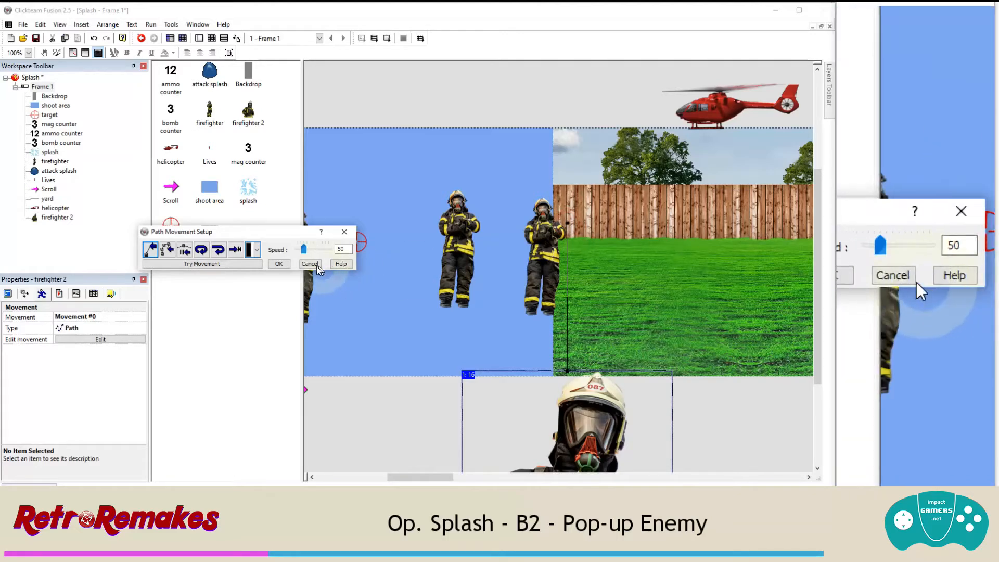
left_click(279, 263)
Step: Extend the path of firefighter 2 by moving its upper node to just above the top of the fence
scroll(609, 302, "down", 2)
scroll(609, 298, "down", 3)
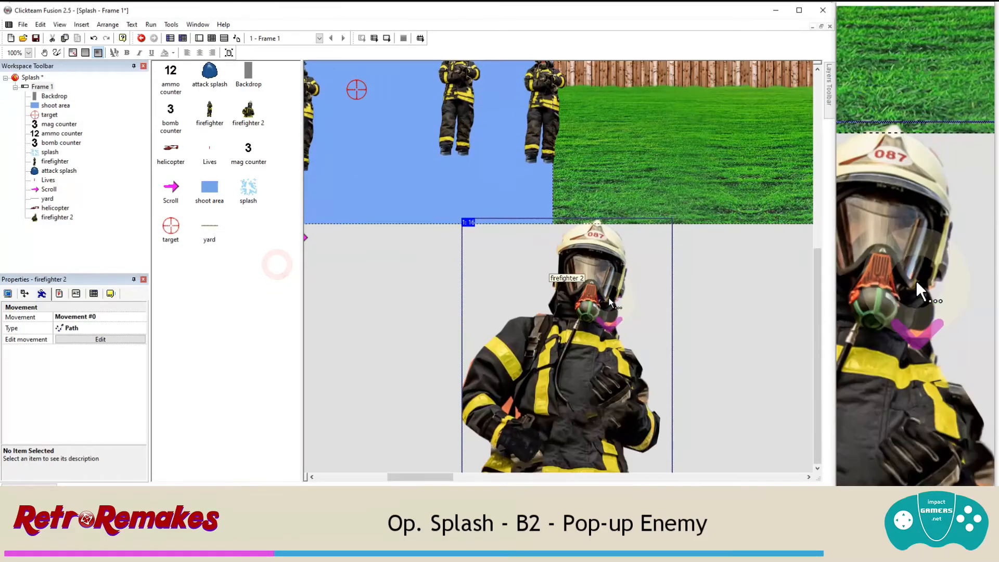
scroll(609, 297, "up", 5)
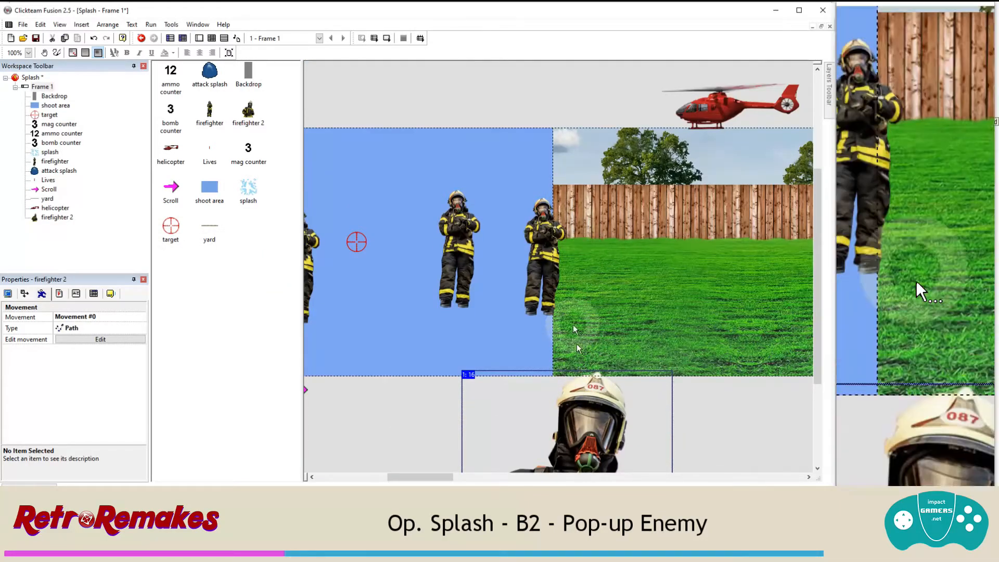
left_click(585, 398)
left_click(91, 340)
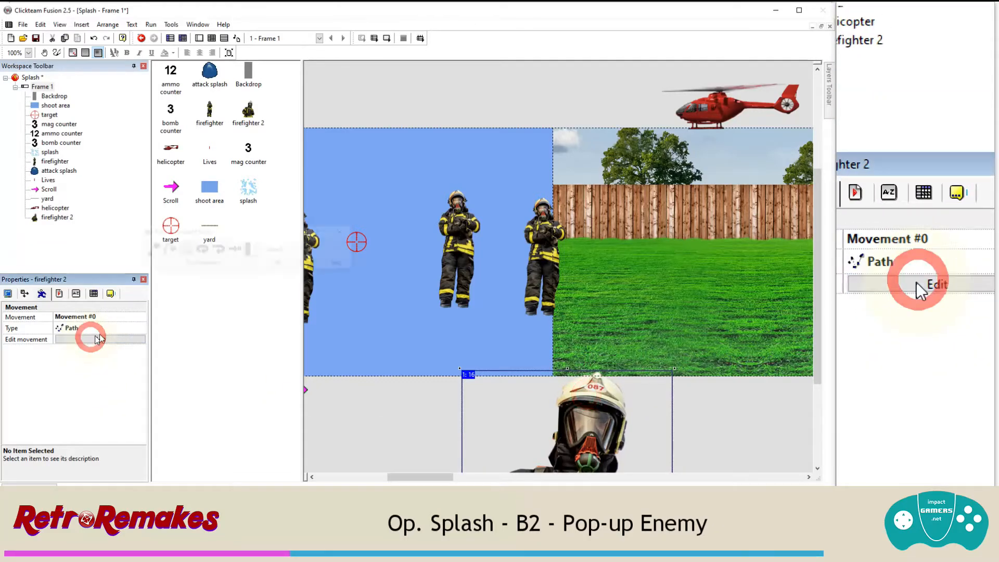
left_click_drag(569, 223, 567, 172)
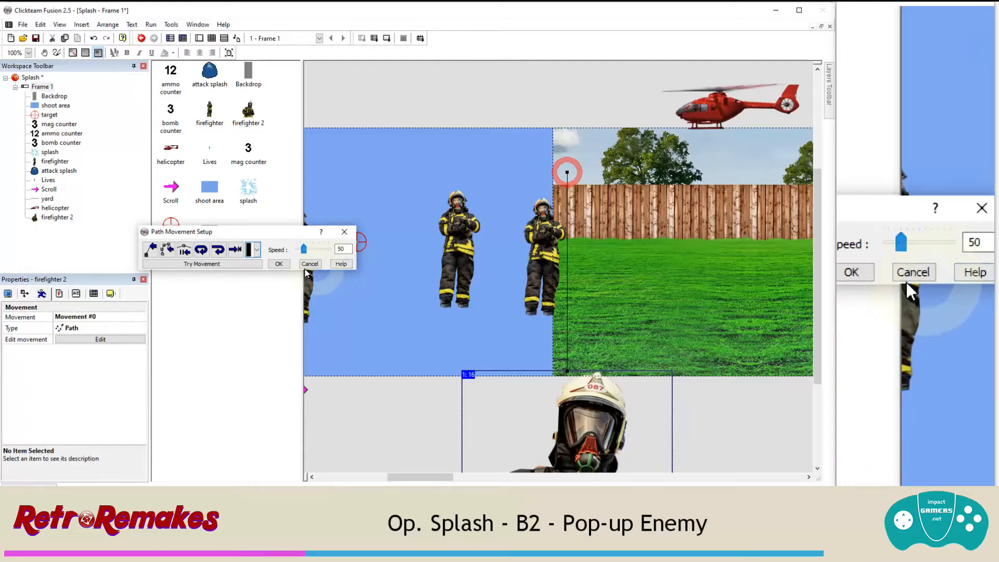
left_click(279, 264)
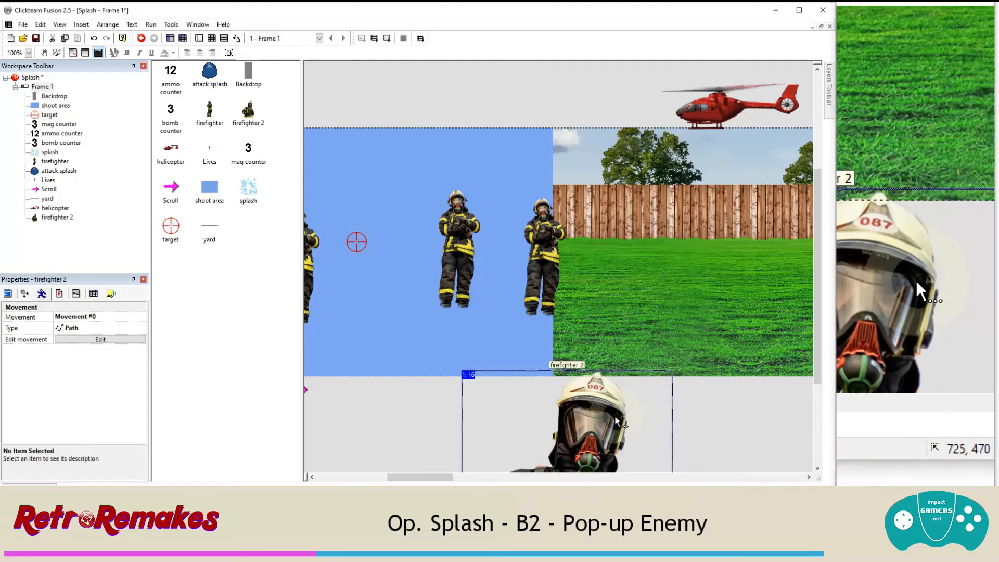
Step: Test-run the application to check how the pop-up enemy rises, and close the game window
left_click(151, 25)
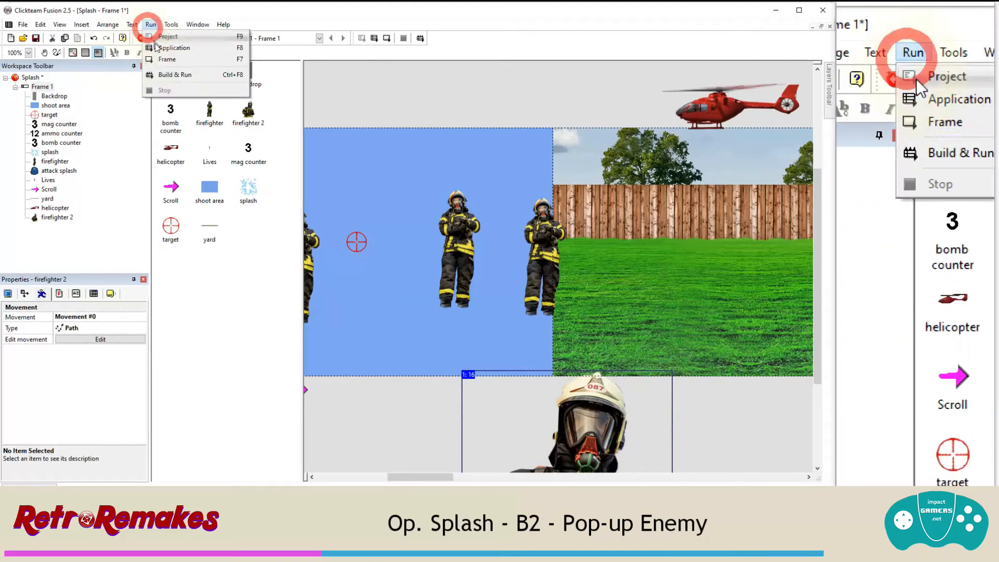
left_click(155, 49)
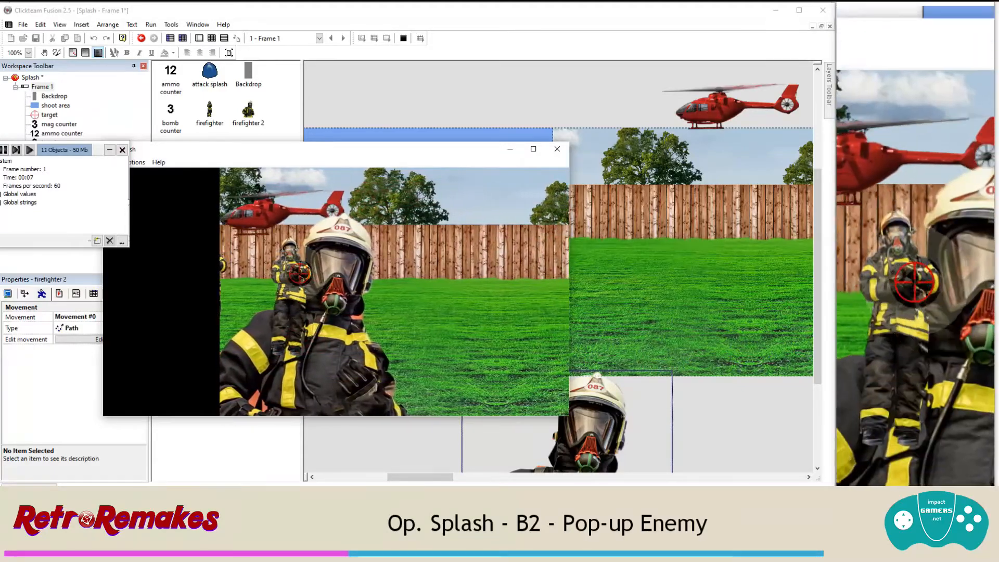
left_click(554, 151)
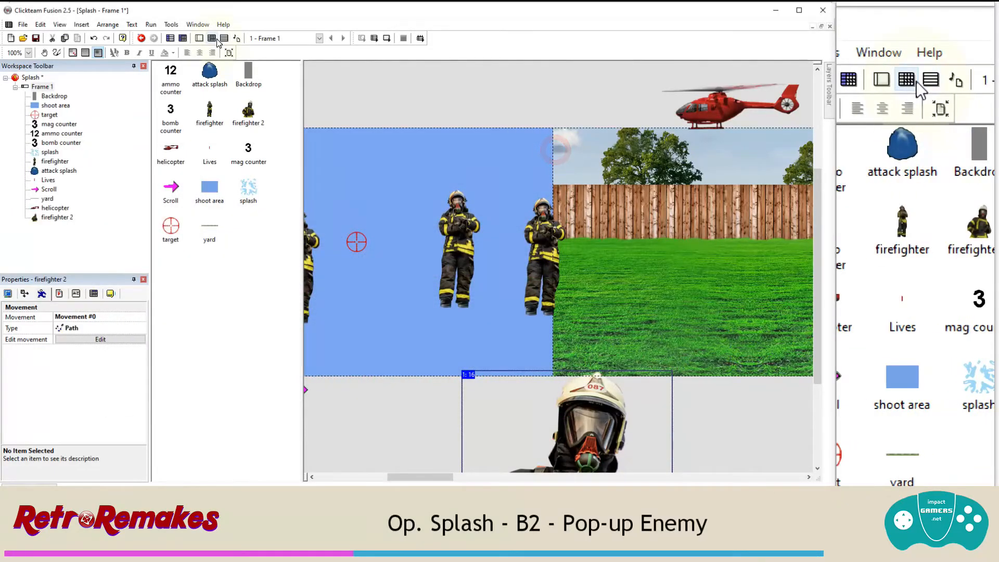
Step: In the event editor, start adding an action for firefighter 2 to the Always event
left_click(217, 40)
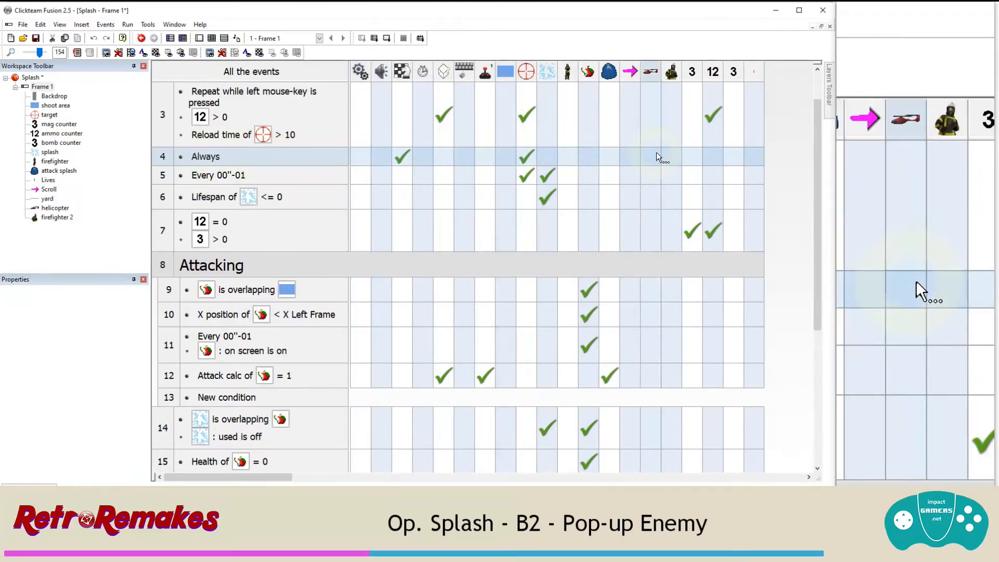
left_click(670, 154)
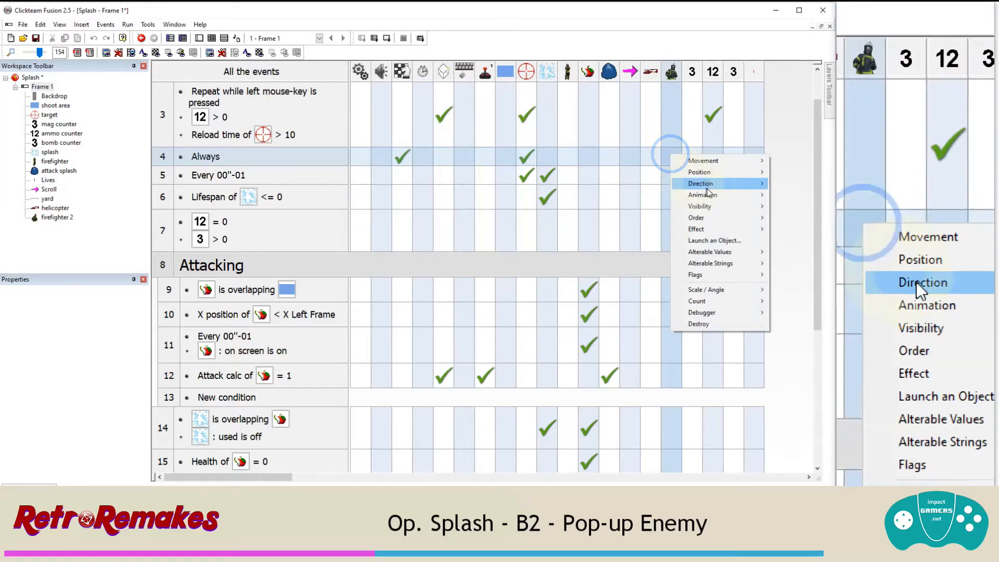
Step: Add a Bring to front action for firefighter 2 to the Always event and move the target's Bring to front action to the end
mouse_move(701, 216)
left_click(793, 218)
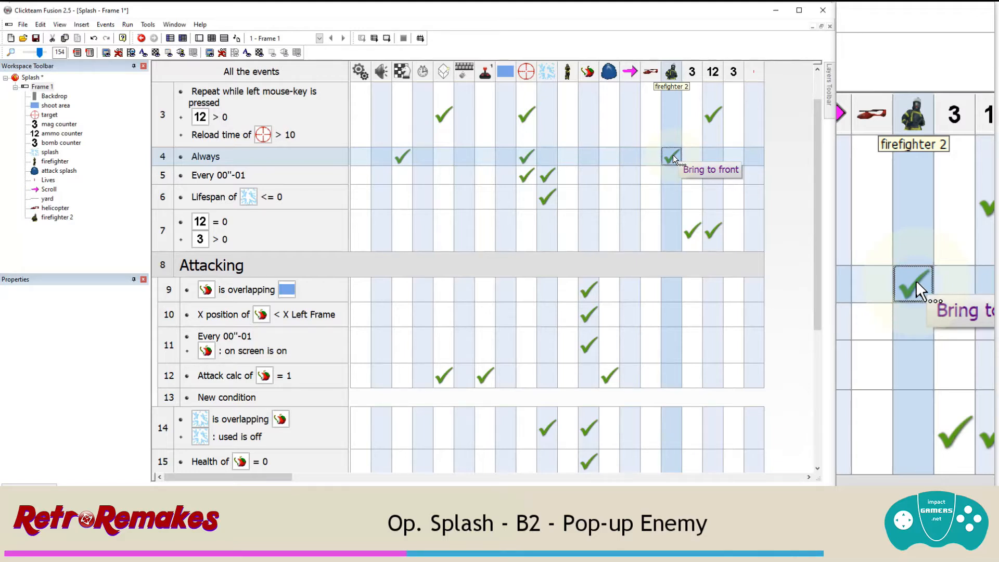
double_click(673, 155)
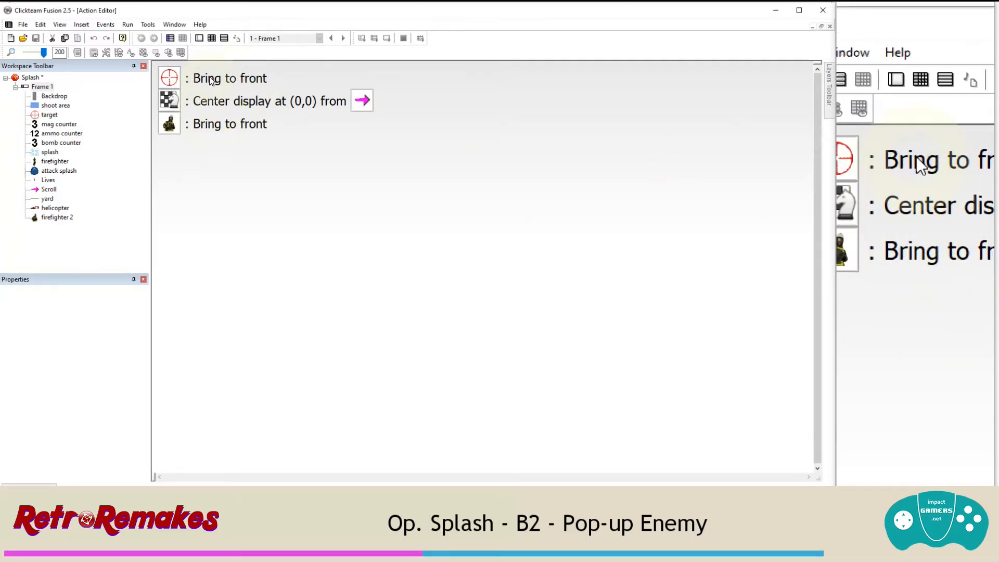
left_click_drag(207, 82, 207, 123)
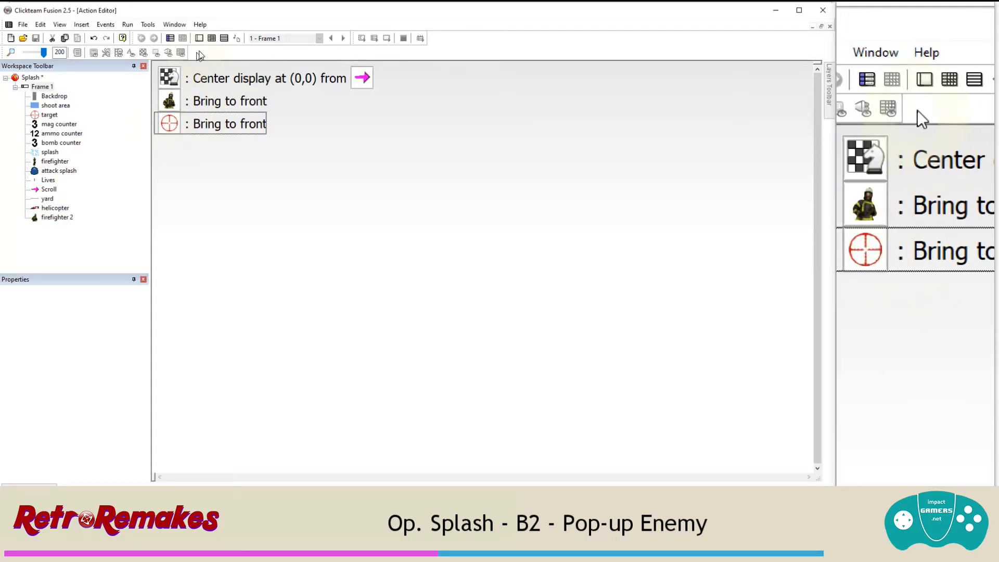
left_click(213, 39)
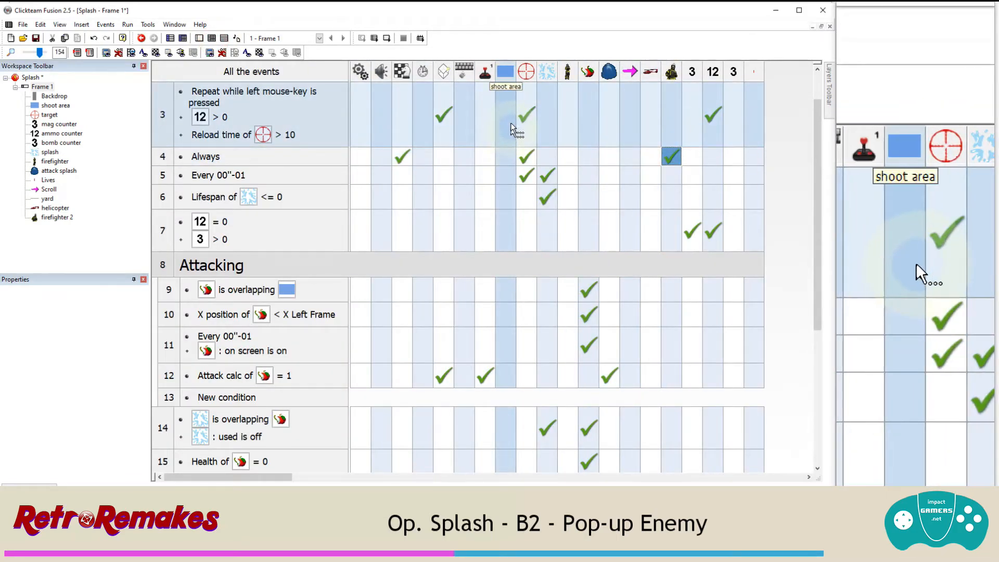
Step: Test run the game to check the display order of the firefighters and the target, then close it
scroll(388, 166, "down", 1)
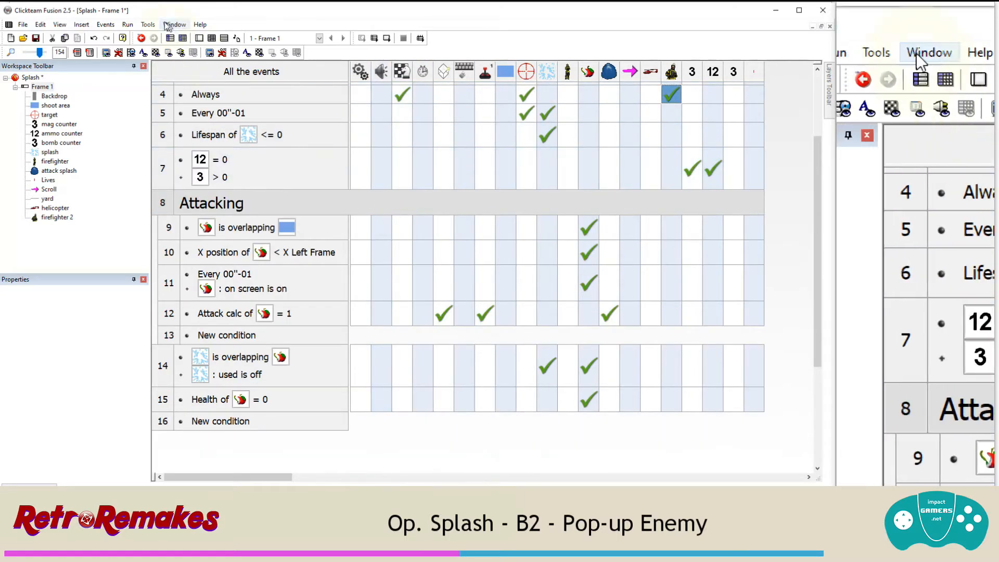
left_click(127, 25)
left_click(141, 49)
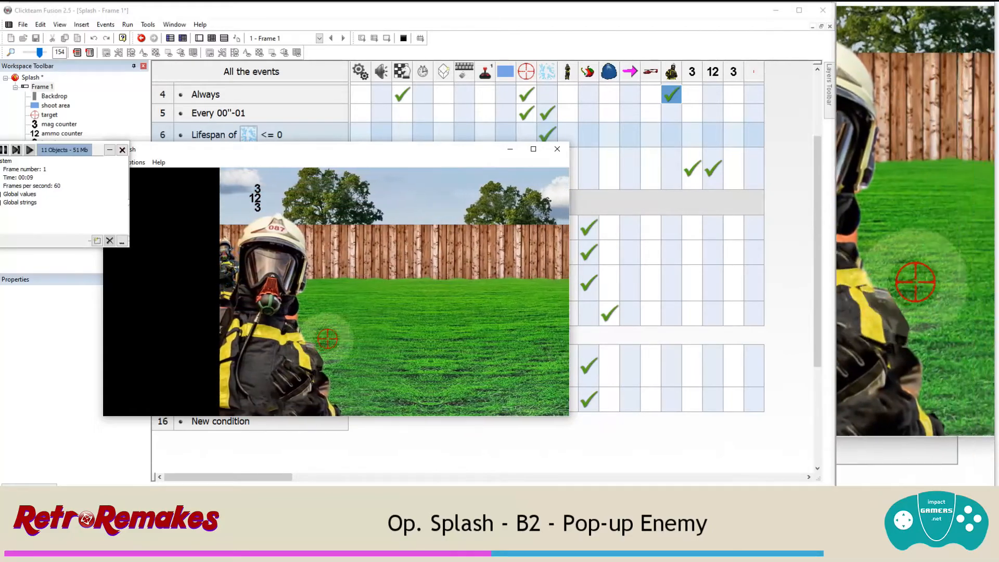
left_click(557, 150)
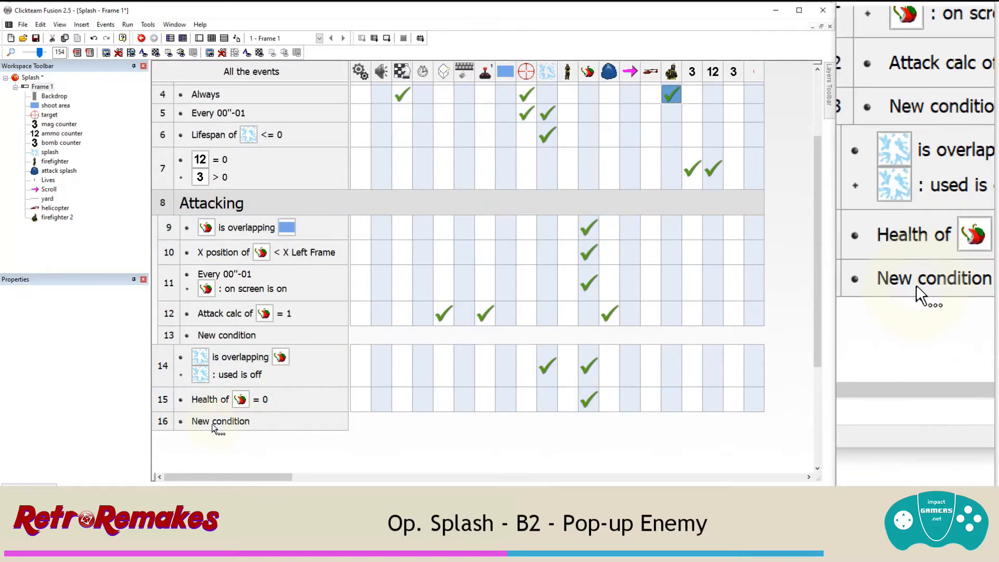
Step: Create a new event at the end of the list with the condition that firefighter 2's "on screen" flag is on
left_click(212, 422)
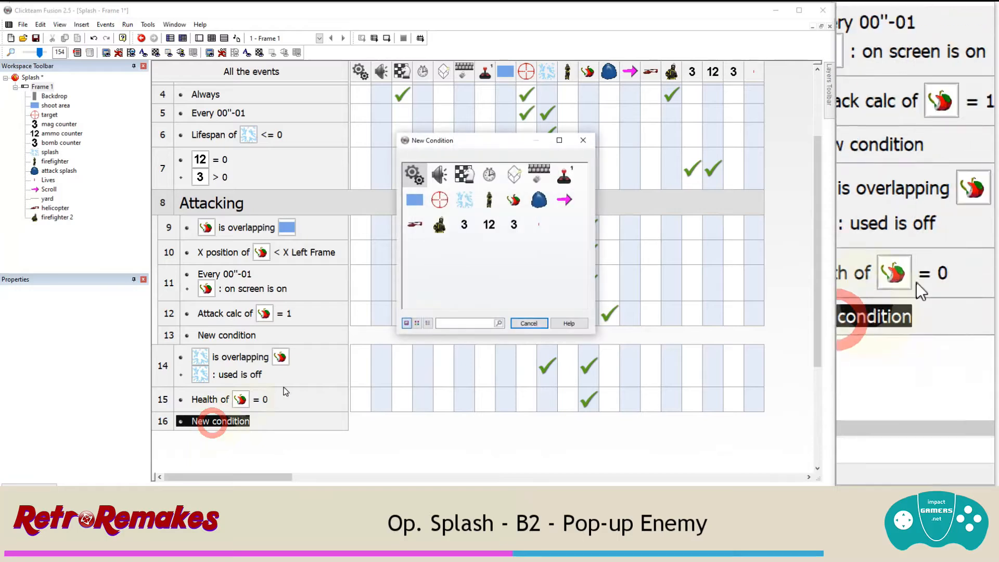
left_click(441, 235)
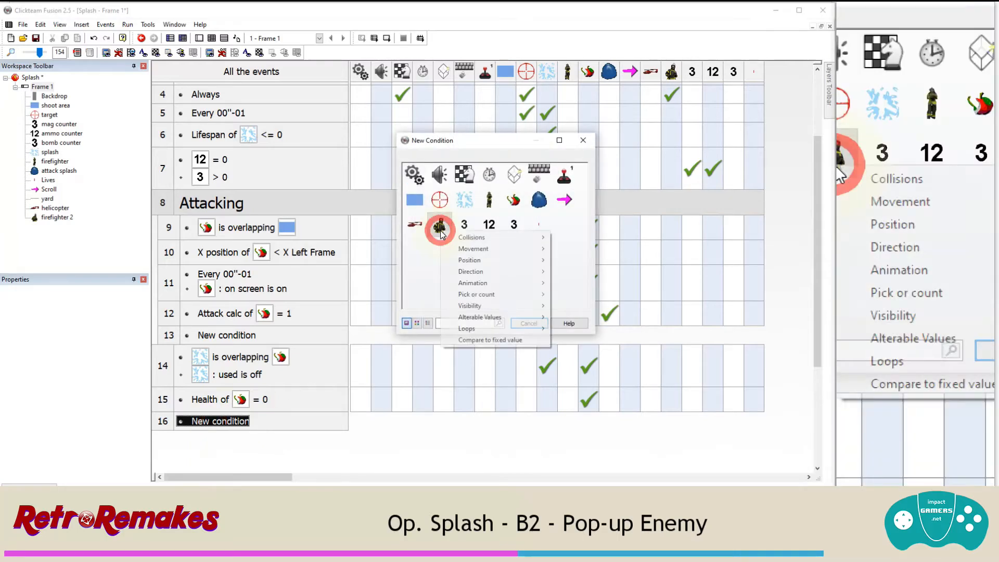
mouse_move(502, 317)
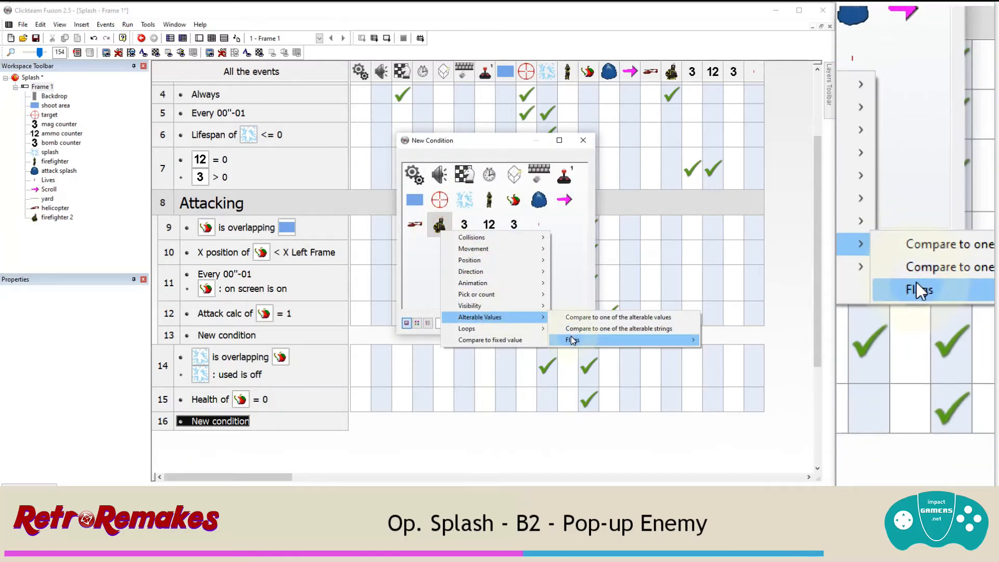
mouse_move(572, 340)
left_click(718, 341)
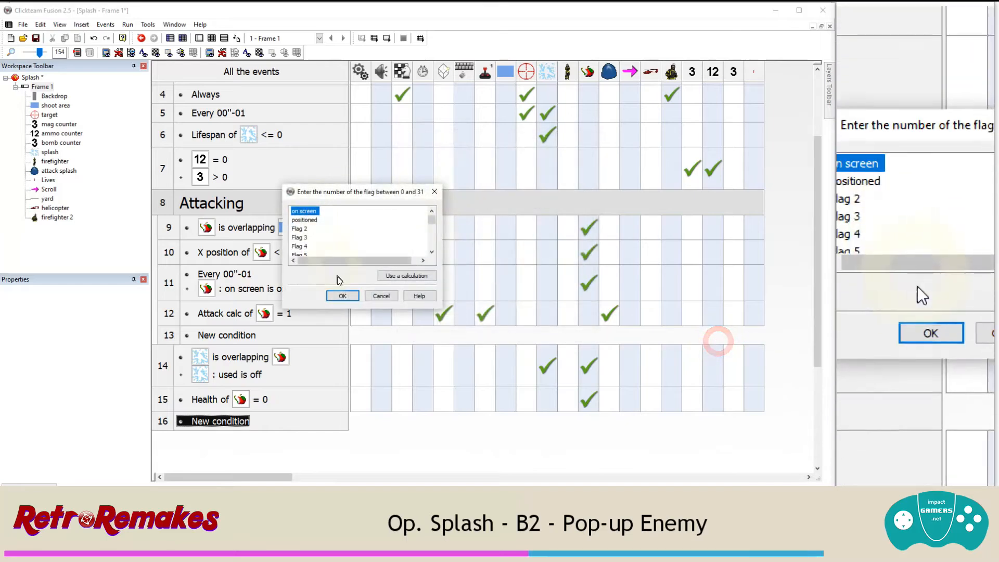
left_click(337, 294)
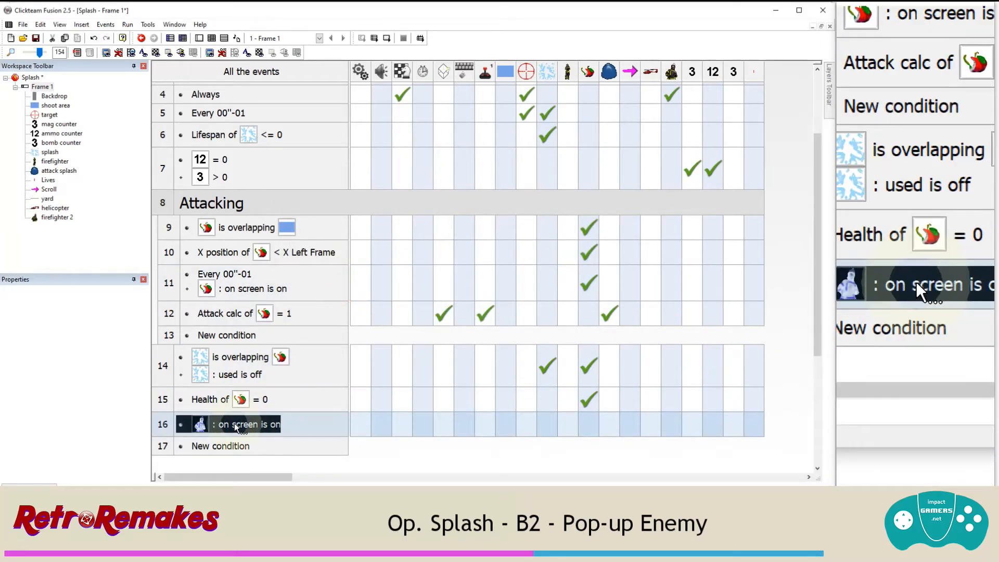
Step: Insert a second condition in event 16 requiring firefighter 2's "positioned" flag to be off
right_click(237, 428)
left_click(270, 446)
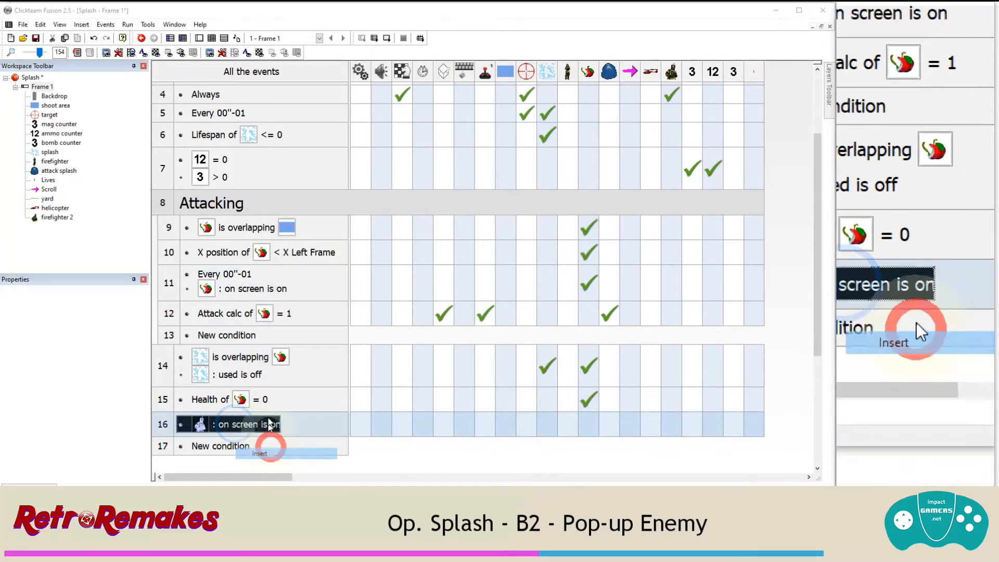
left_click(440, 225)
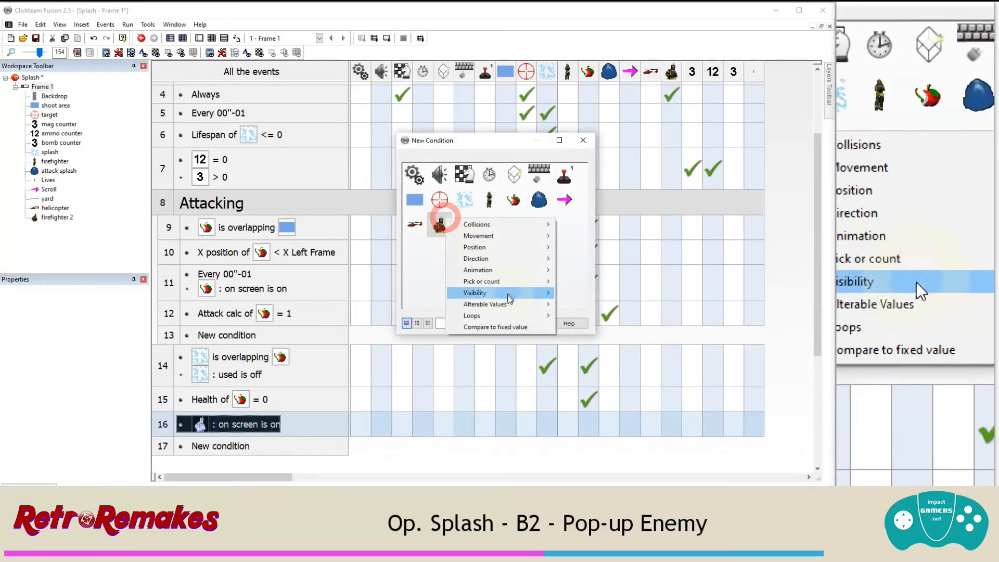
mouse_move(508, 306)
mouse_move(671, 327)
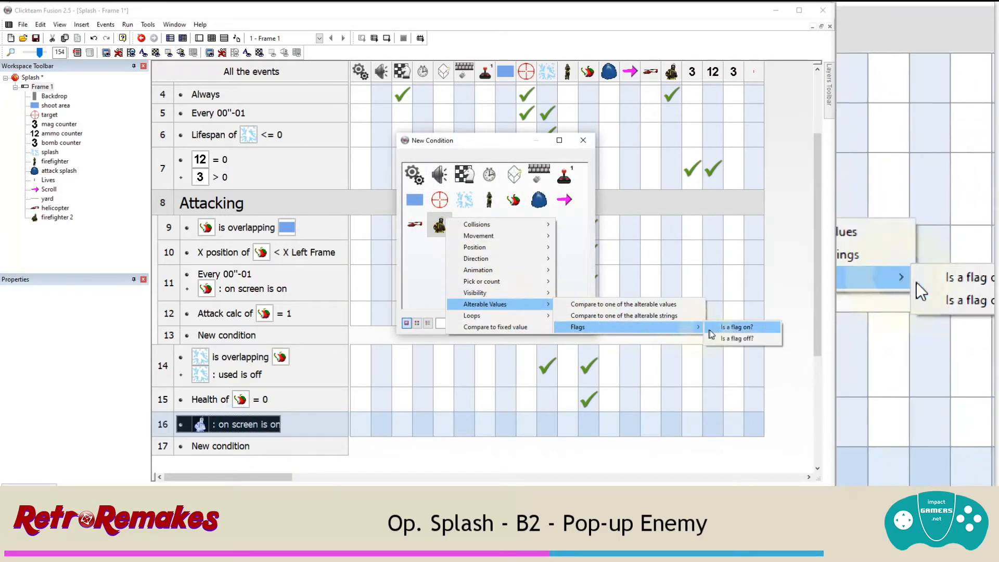
left_click(741, 339)
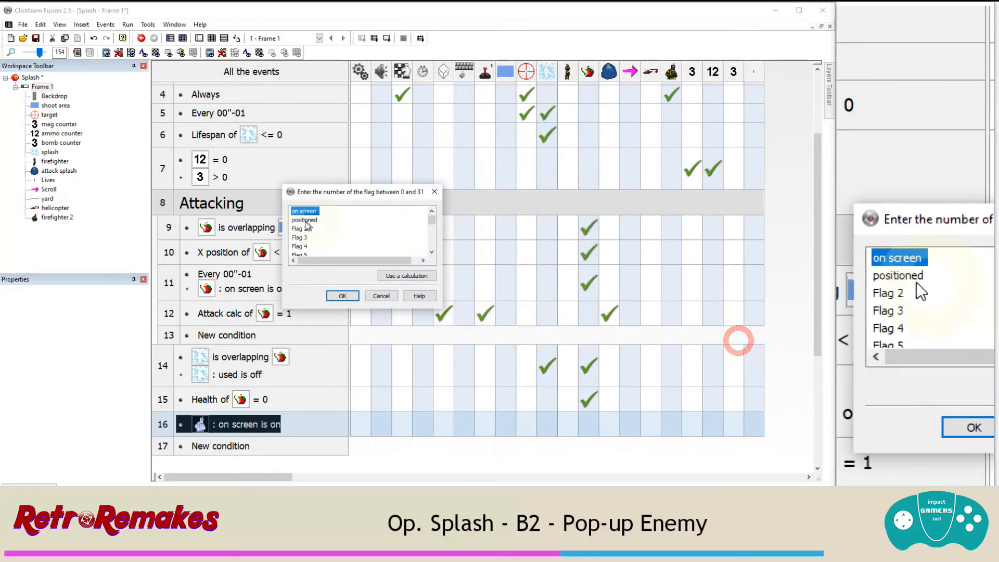
double_click(306, 219)
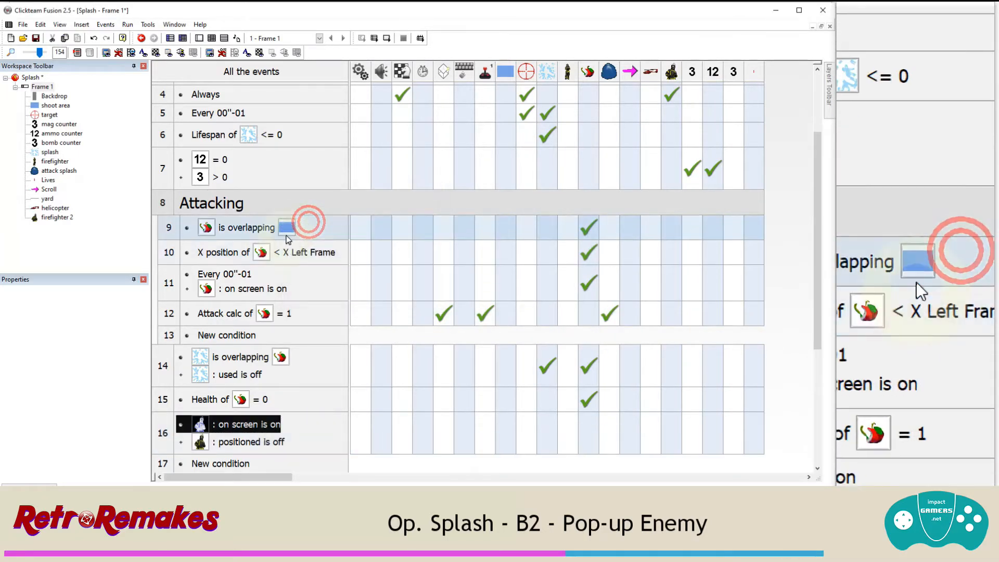
Step: Begin a Set X Coordinate action for firefighter 2 in event 16, using a random range with minimum X Left Frame + 225
scroll(323, 282, "down", 5)
left_click(223, 246)
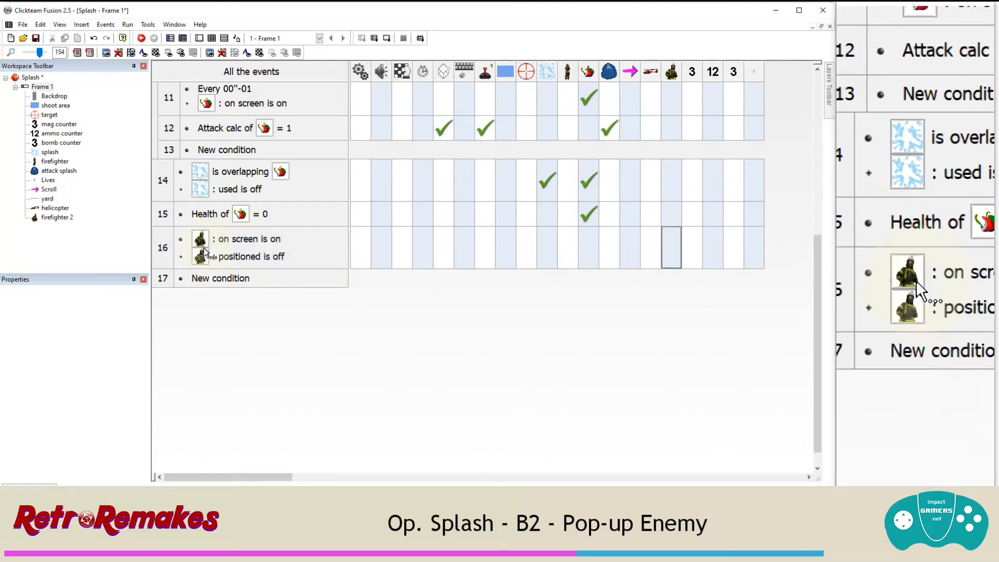
right_click(672, 237)
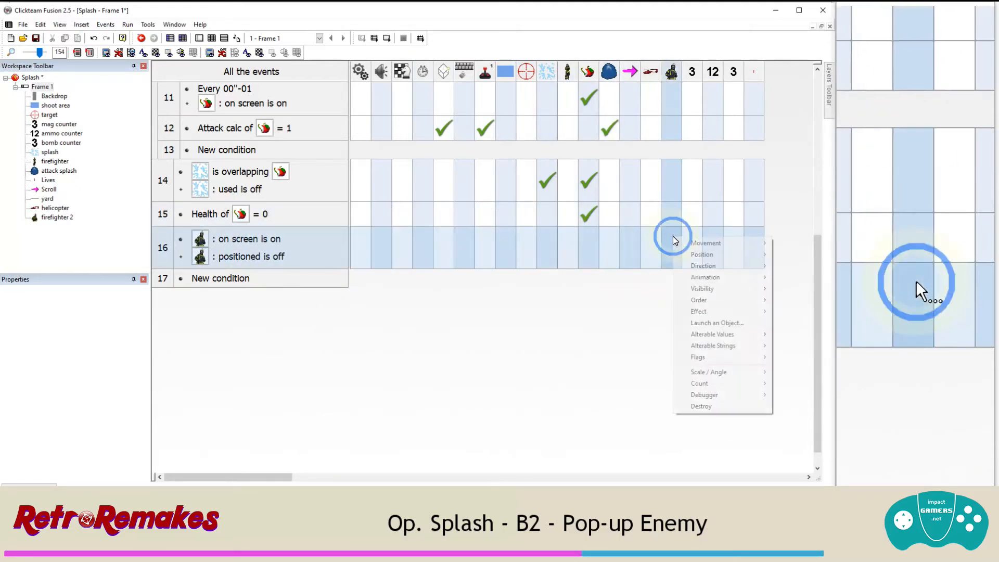
mouse_move(699, 255)
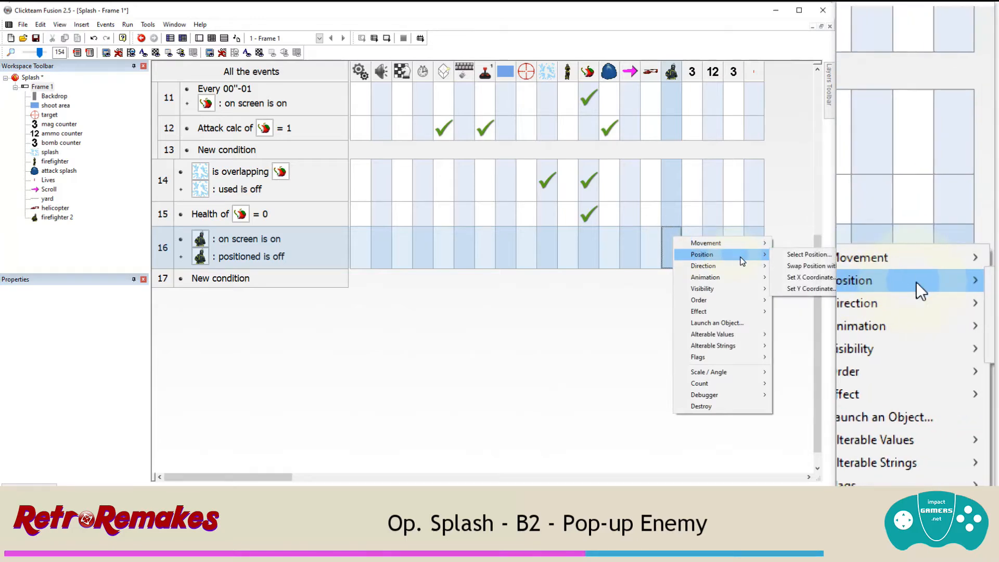
left_click(789, 279)
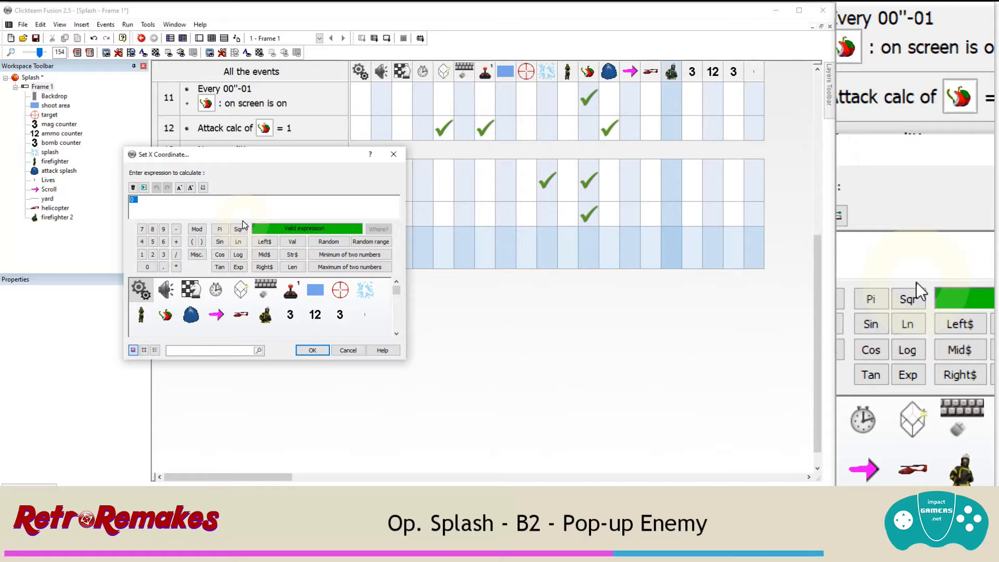
left_click(371, 241)
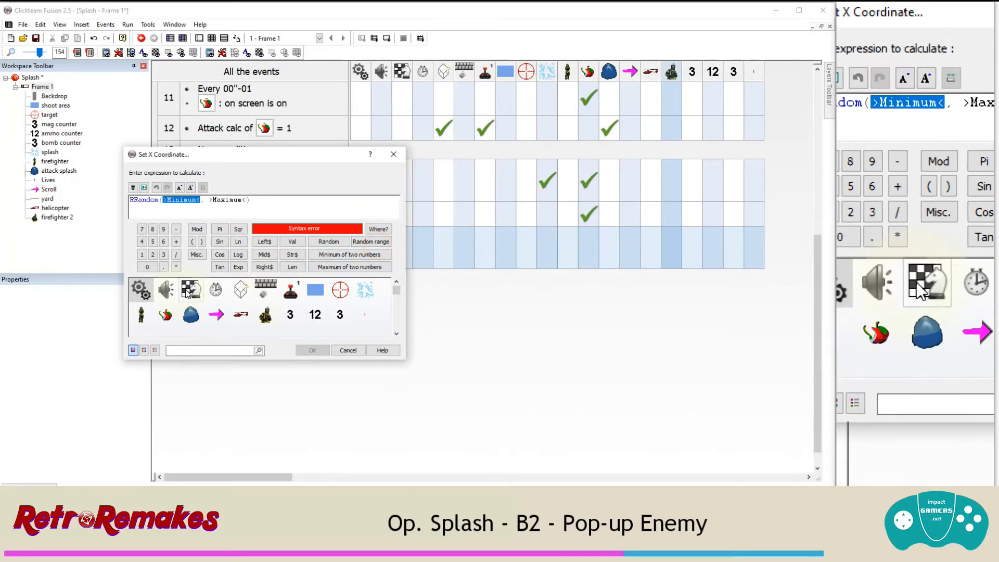
left_click(186, 291)
mouse_move(232, 319)
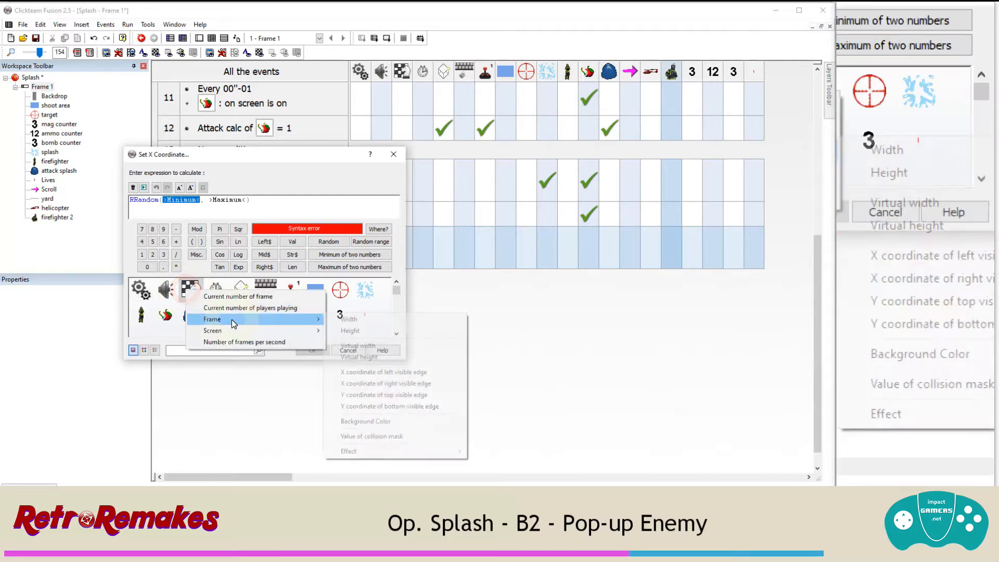
left_click(390, 372)
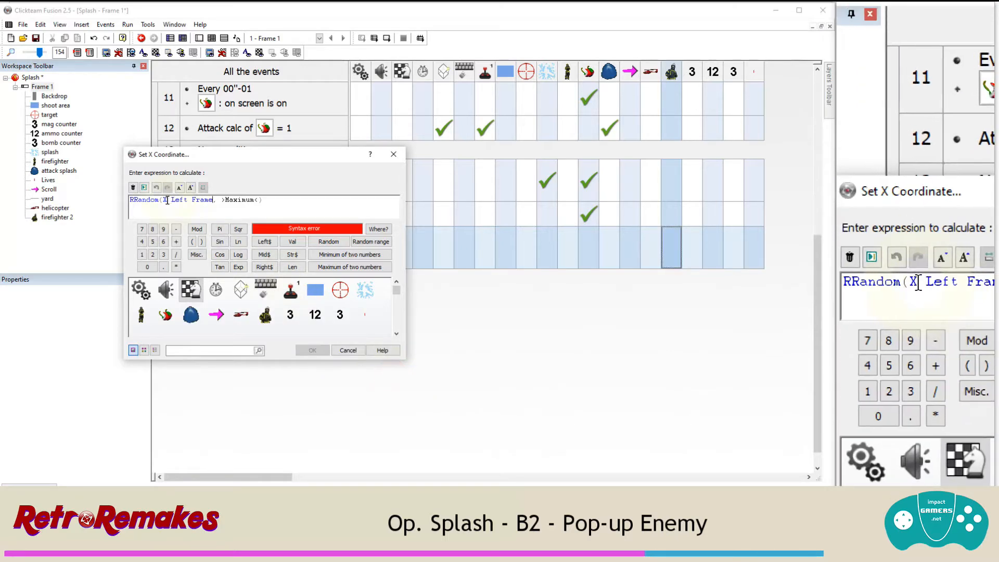
left_click(175, 241)
left_click(152, 254)
left_click(152, 253)
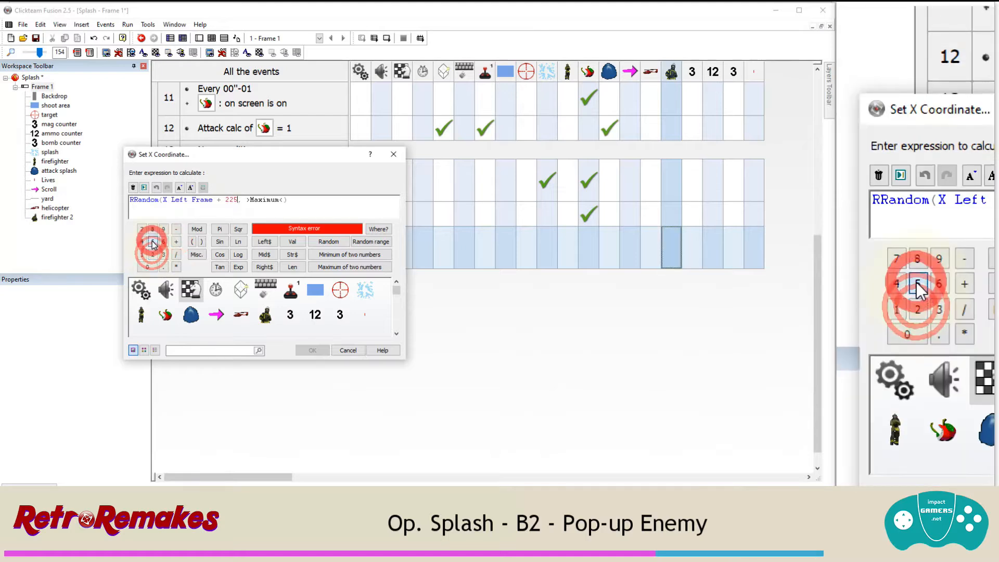
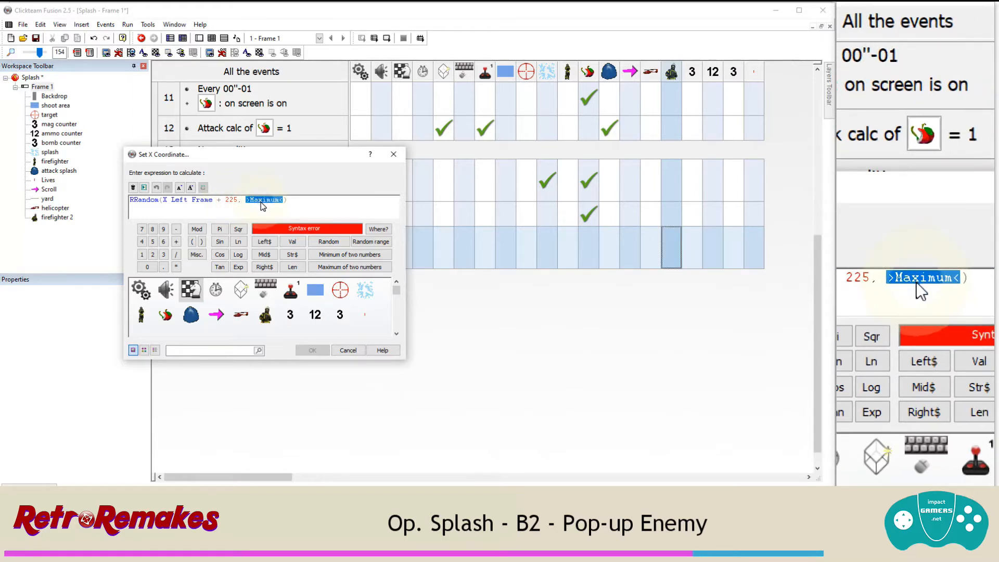
Step: Set the random range's maximum to X Right Frame and confirm the X coordinate expression
left_click(191, 289)
mouse_move(221, 317)
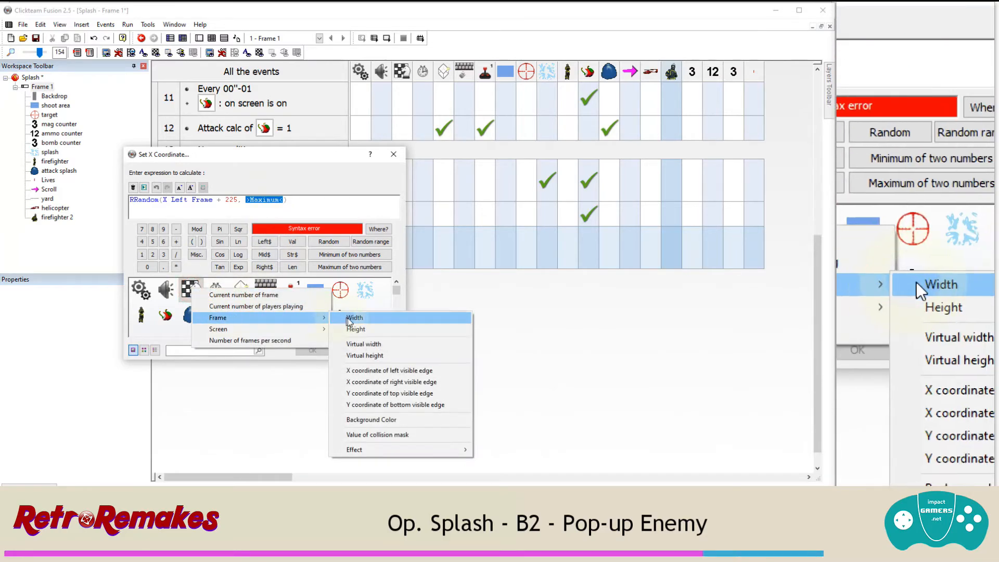
left_click(410, 382)
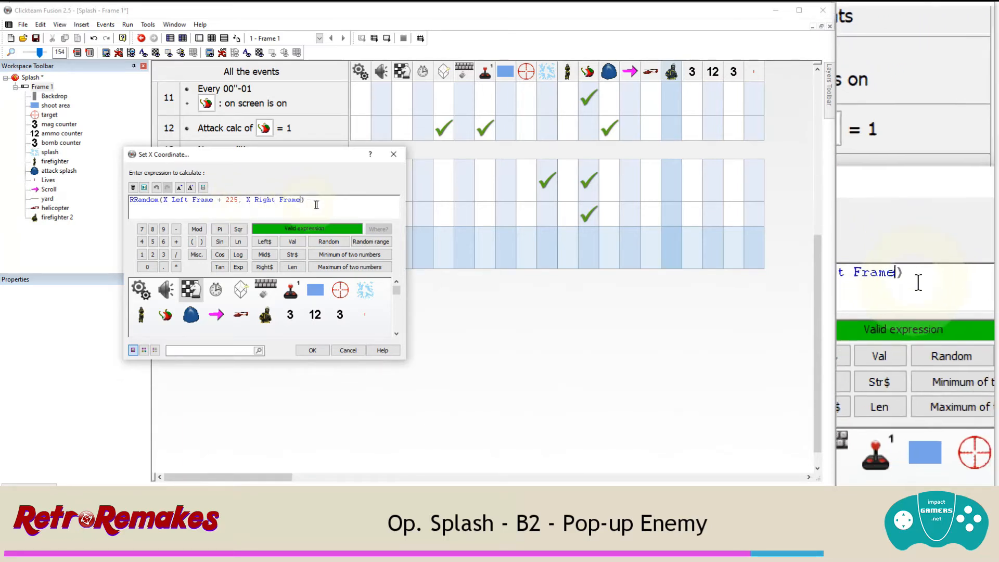
left_click(312, 351)
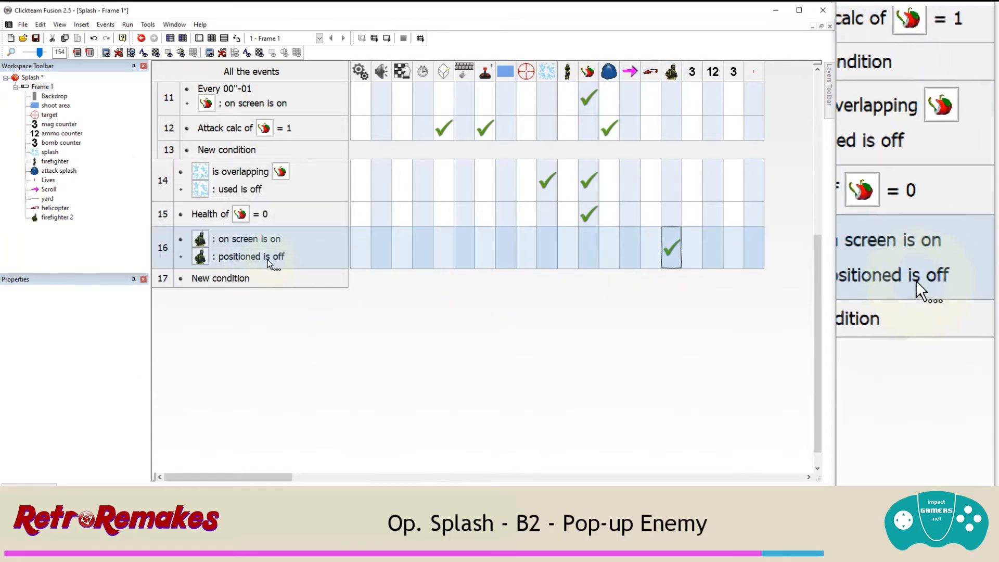
Step: Add a flag-setting action for firefighter 2 to event 16
right_click(674, 246)
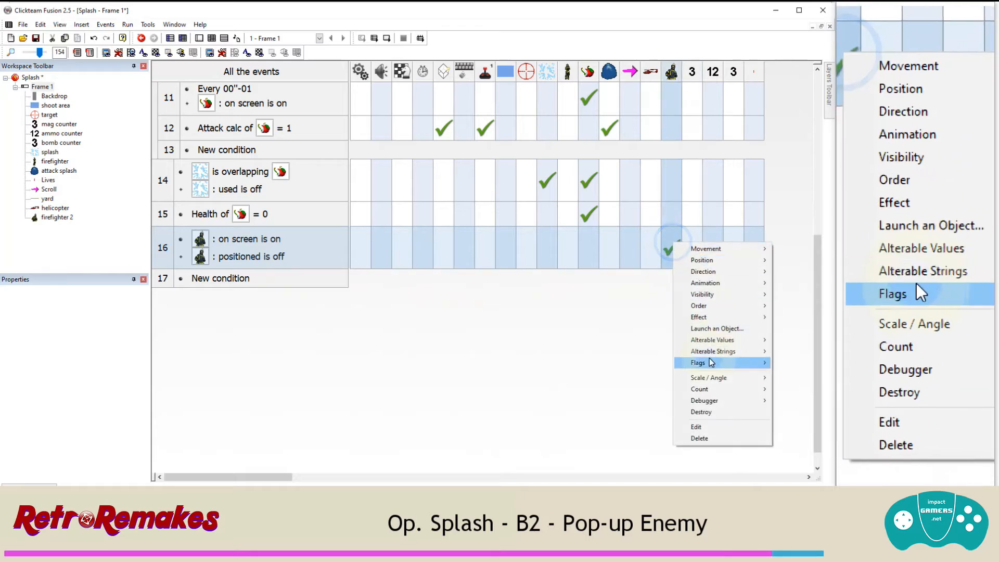
left_click(783, 361)
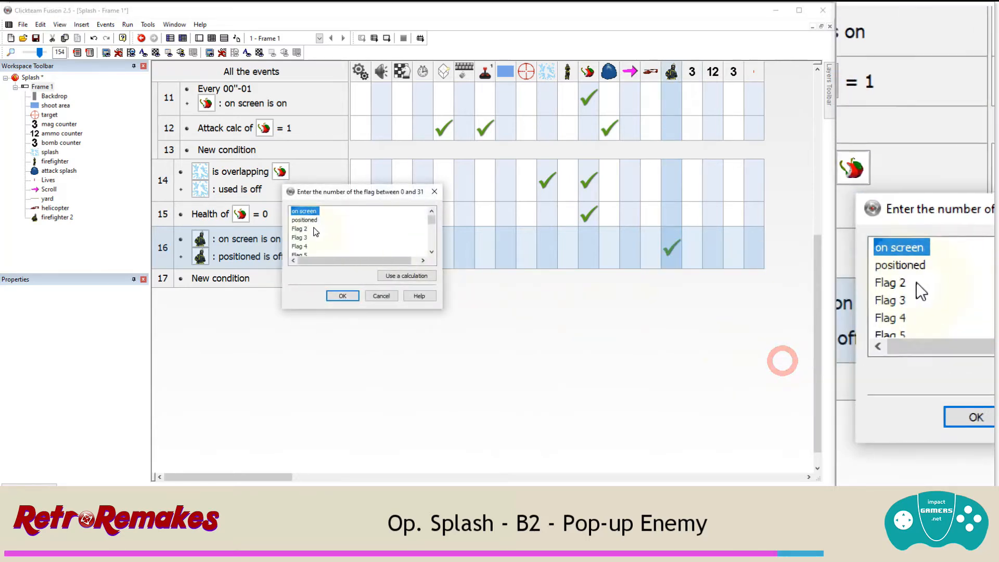
left_click(342, 296)
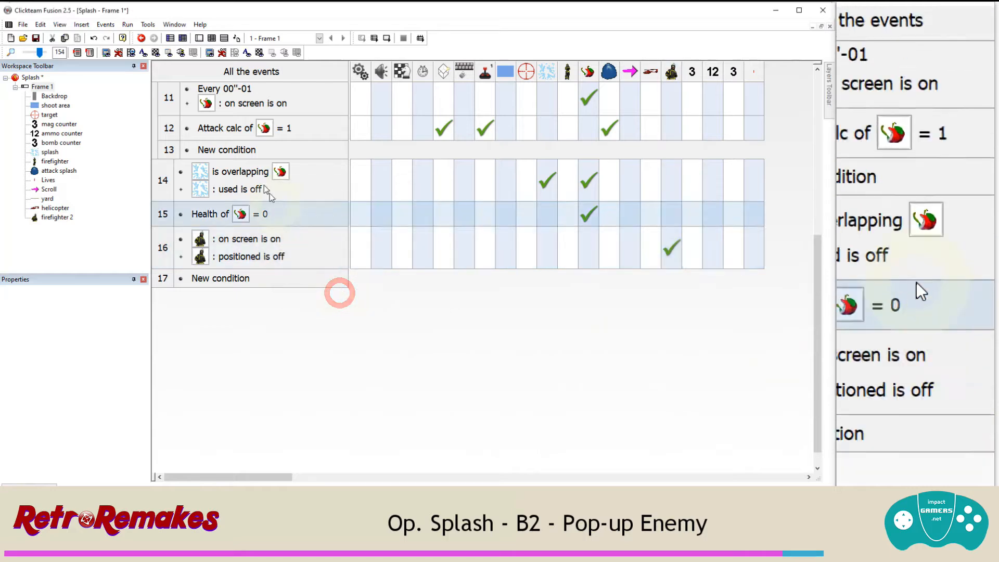
Step: Test-run the game, shooting at the firefighters and the background as the frame scrolls, and close the test window
left_click(128, 24)
left_click(132, 37)
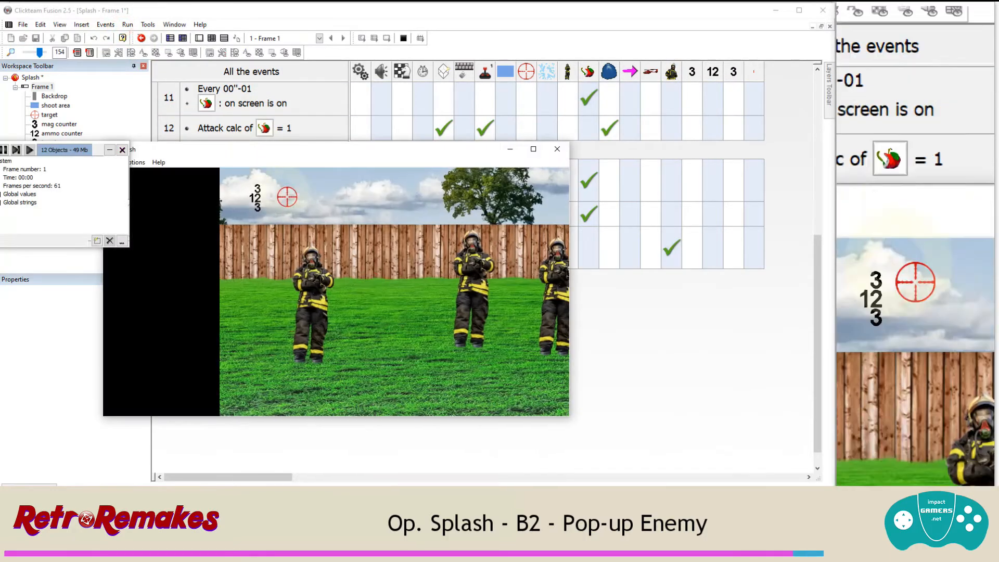
left_click(279, 277)
left_click(281, 278)
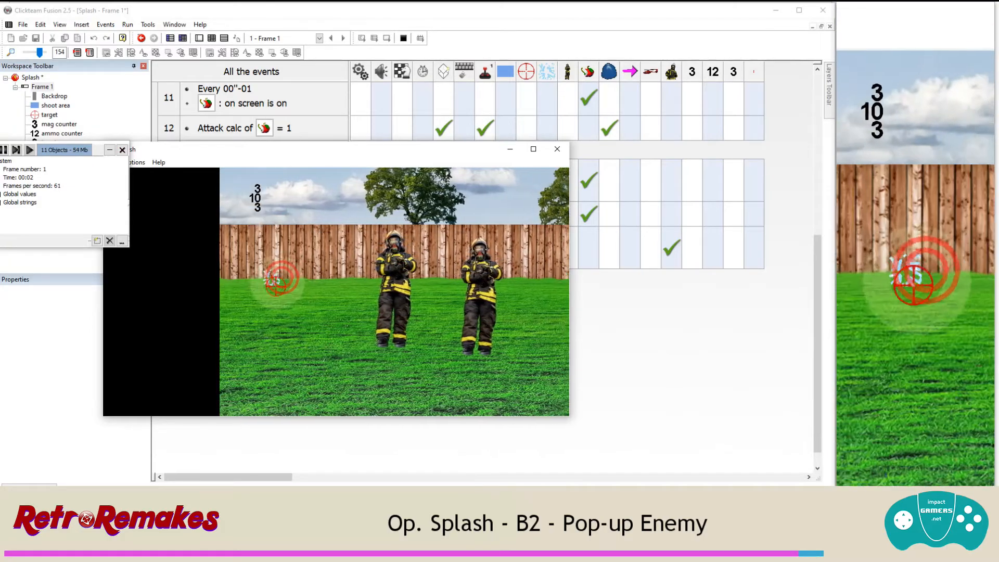
left_click(348, 279)
left_click(347, 281)
left_click(346, 283)
left_click(418, 289)
left_click(416, 286)
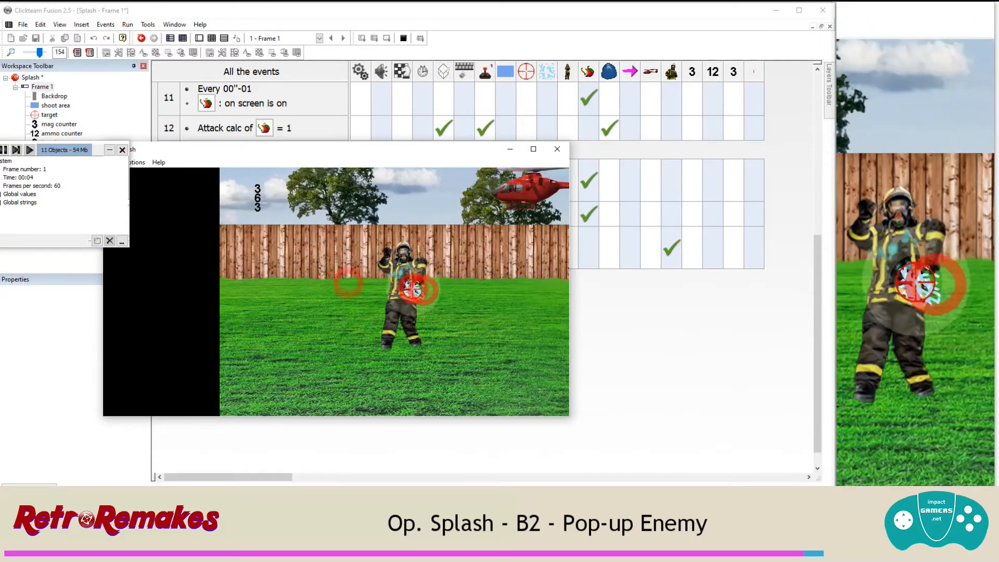
left_click(411, 284)
left_click(438, 215)
left_click(403, 215)
left_click(557, 150)
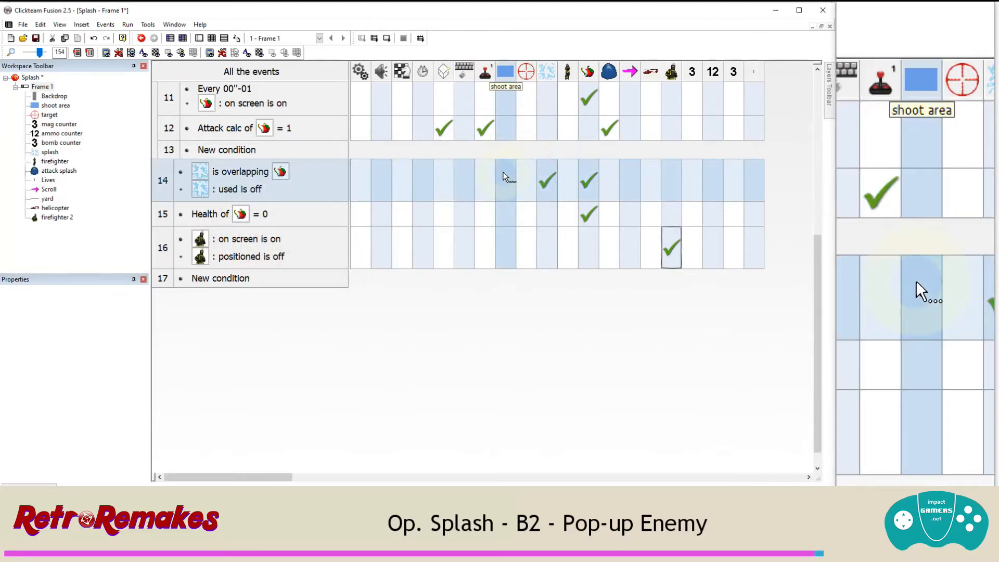
Step: Save the Splash project
left_click(24, 25)
left_click(45, 63)
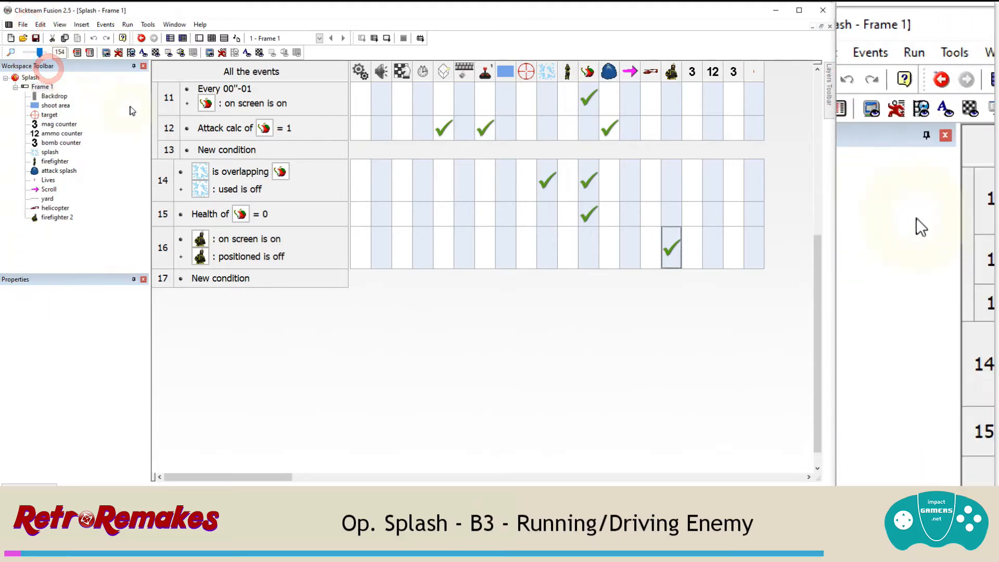
Step: Clone the firefighter object in the frame editor and place the copy at the lower edge of the shoot area
left_click(200, 39)
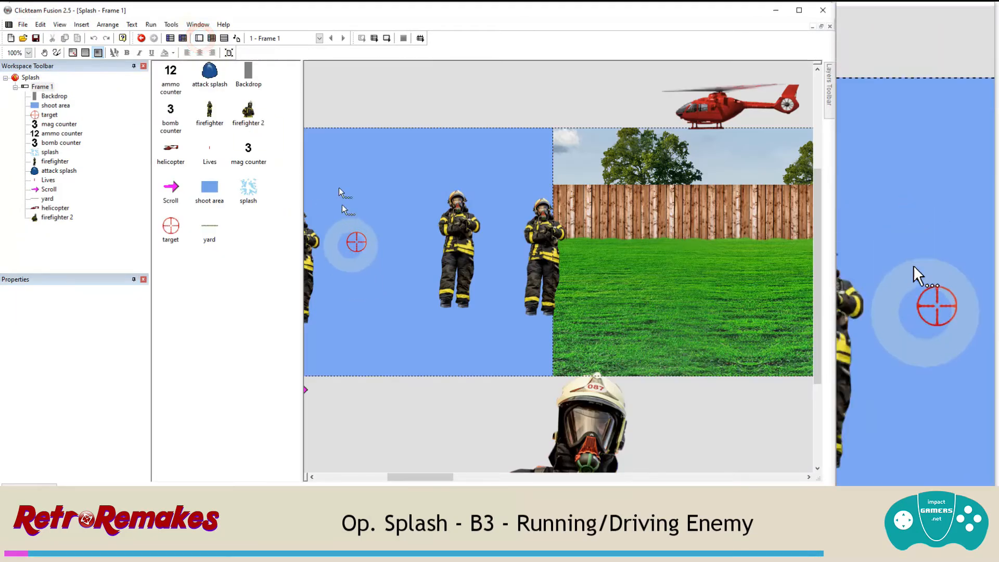
right_click(456, 250)
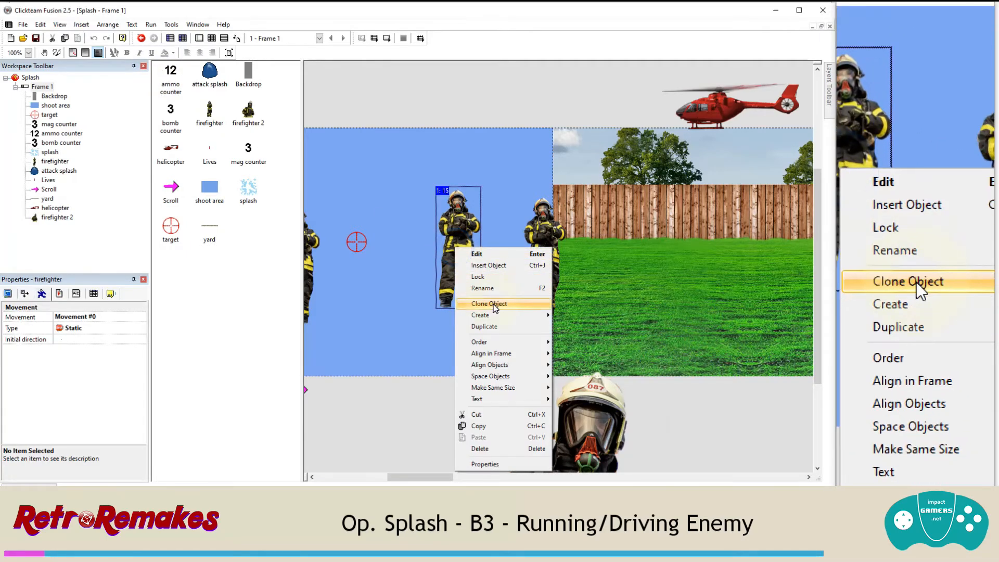
left_click(495, 304)
left_click(520, 268)
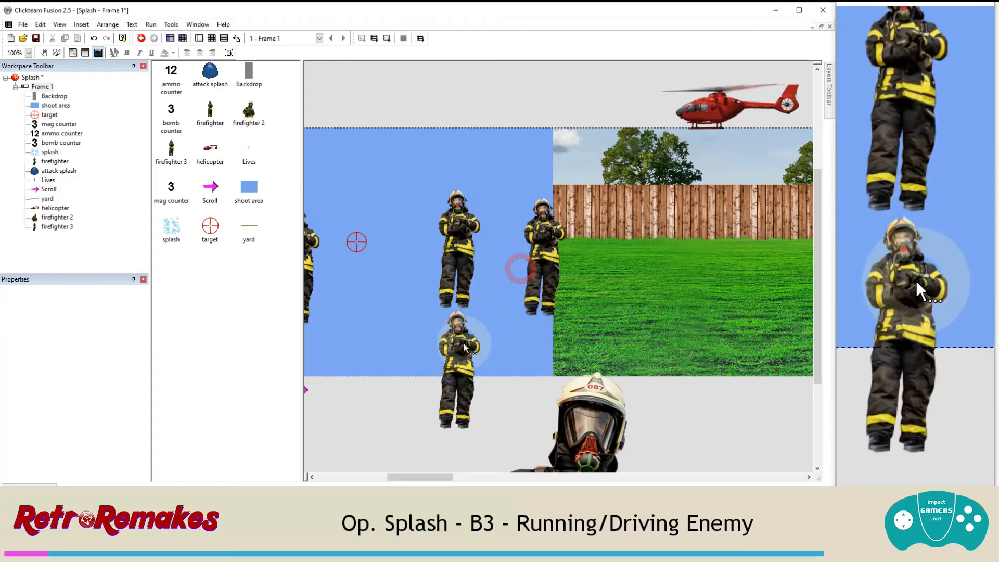
left_click_drag(466, 347, 398, 337)
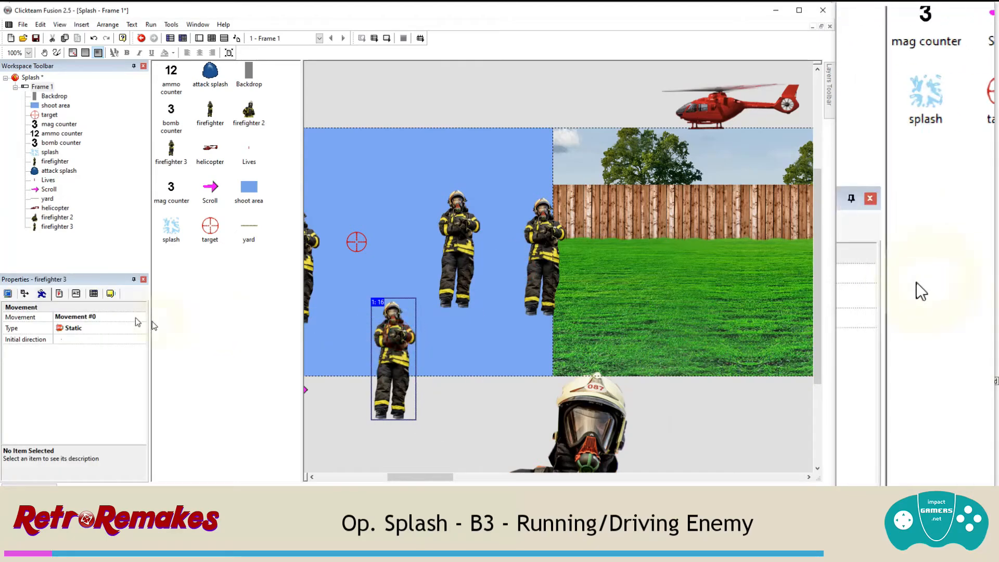
Step: Rename the cloned firefighter object as "fire truck"
left_click(110, 293)
left_click(108, 316)
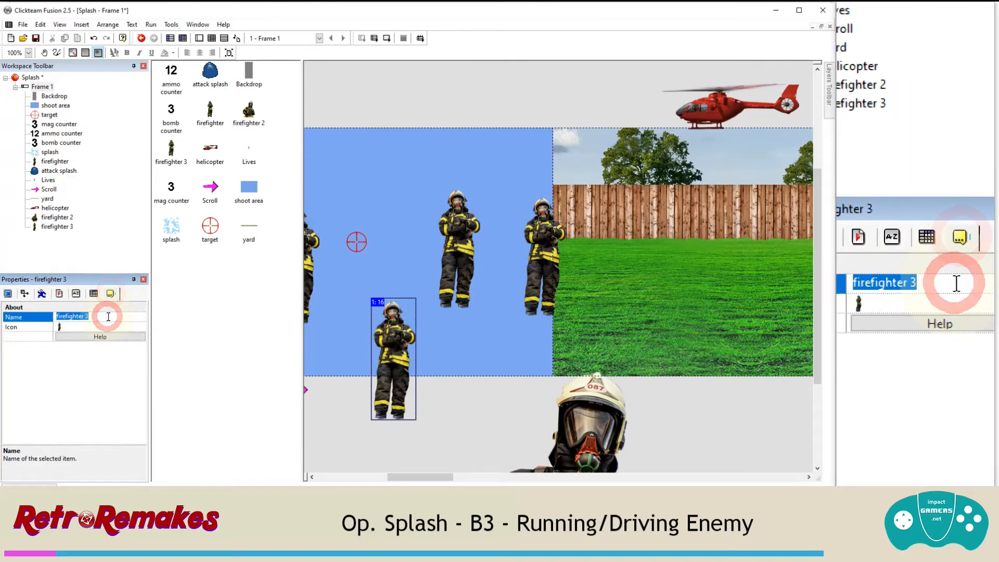
type("fire truck")
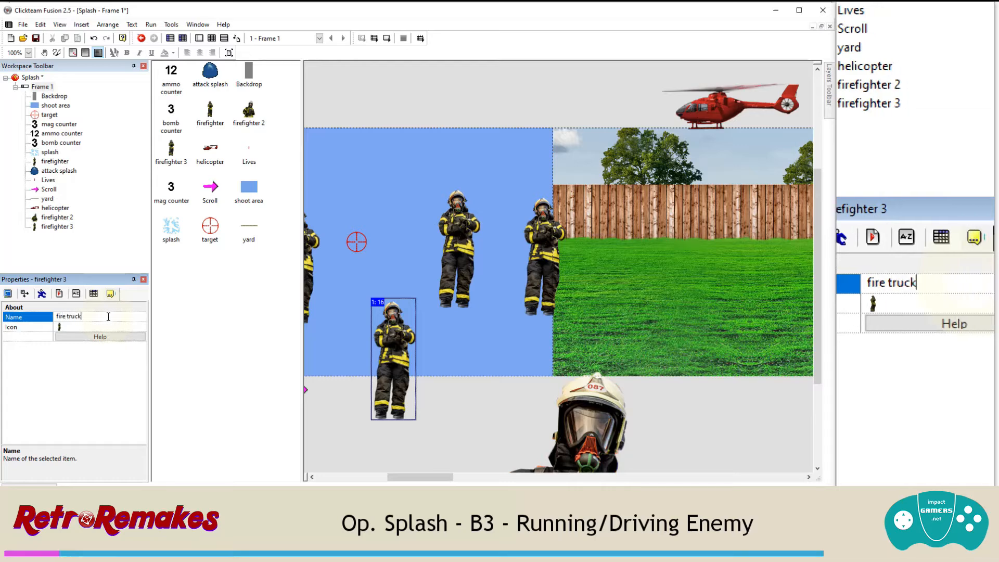
Step: Replace the fire truck's Stopped animation with the enemy D-stopped.png image, using a Center-right hot spot
right_click(391, 343)
left_click(408, 124)
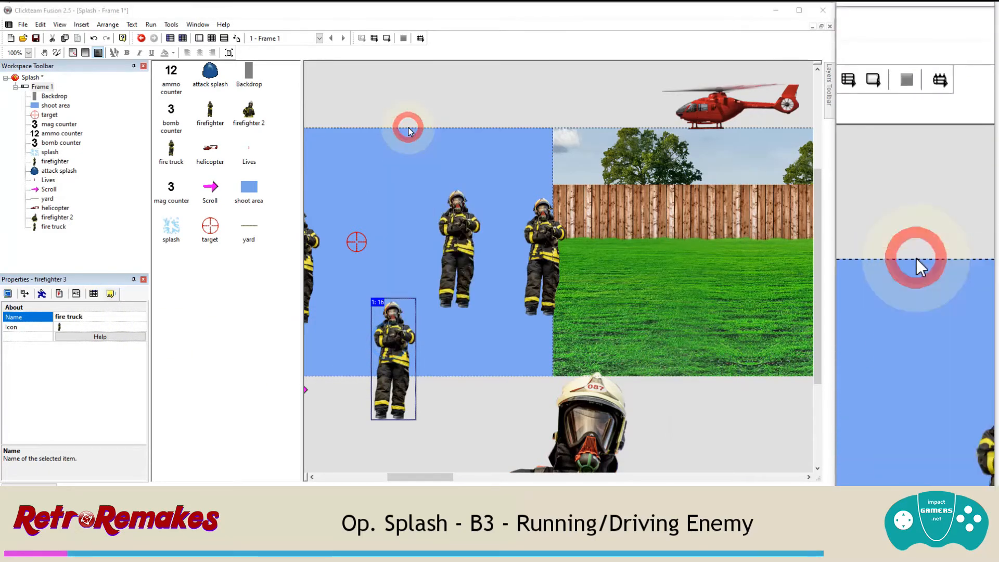
left_click(348, 135)
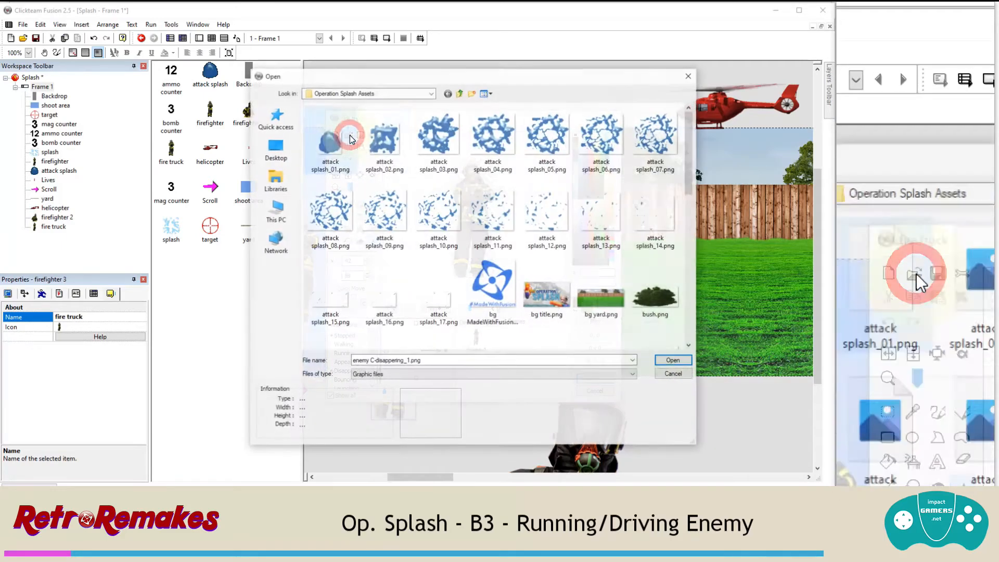
scroll(413, 180, "down", 5)
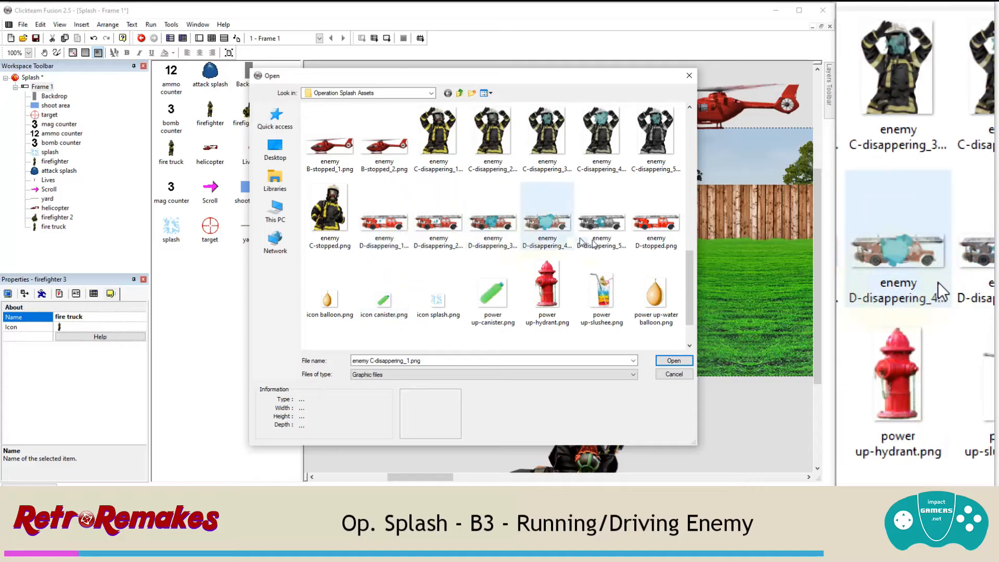
double_click(666, 247)
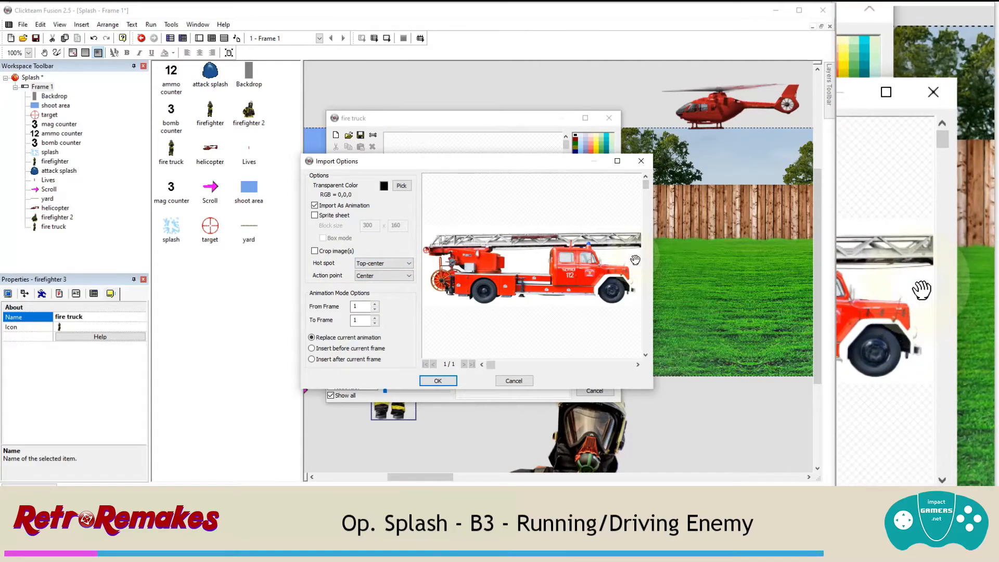
left_click(383, 263)
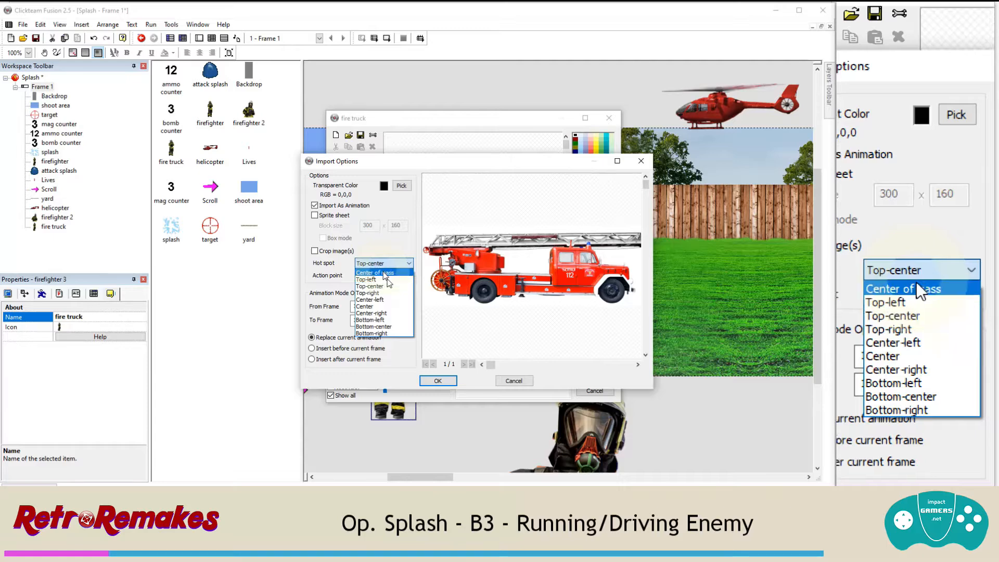
left_click(395, 313)
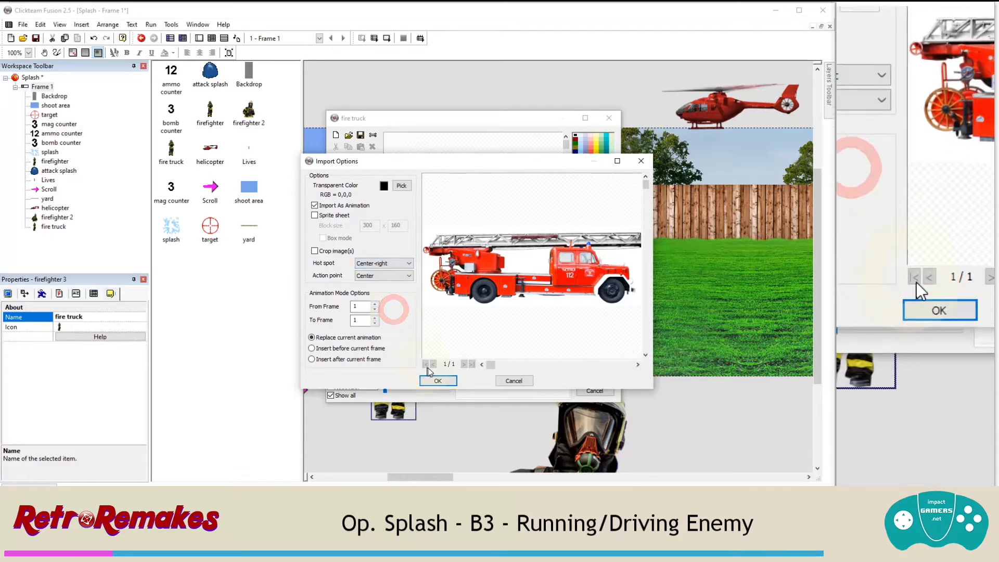
left_click(434, 379)
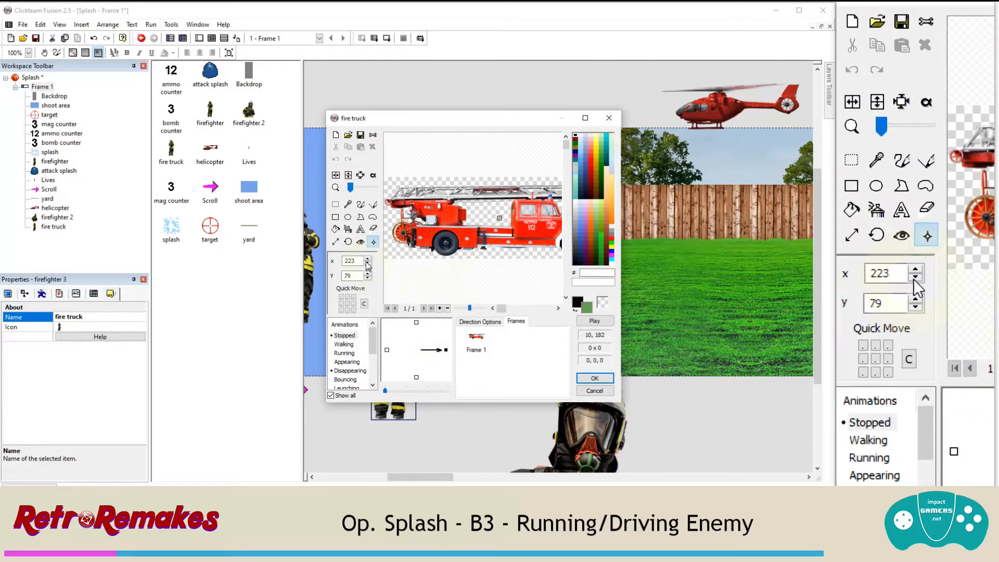
left_click_drag(502, 311, 558, 313)
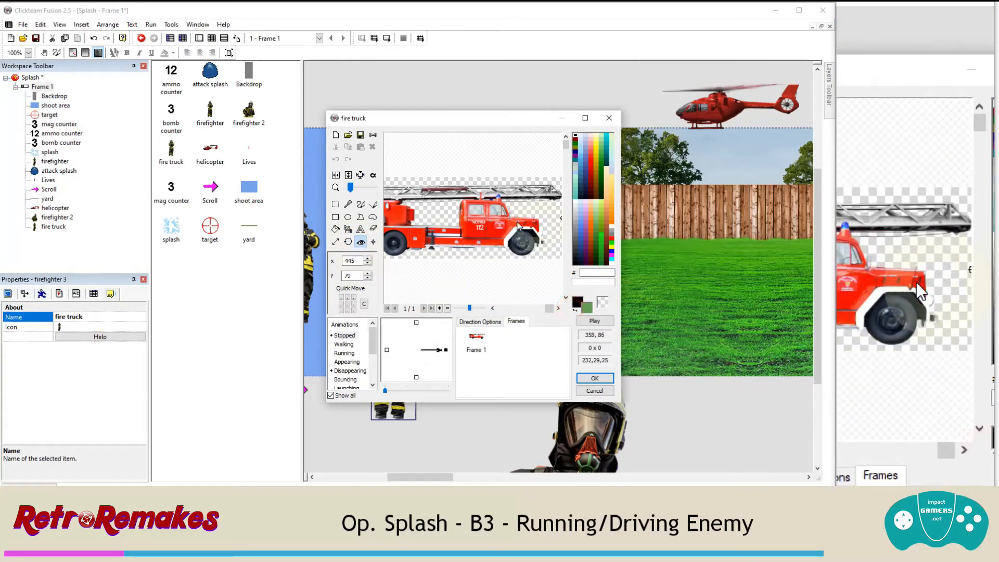
Step: Replace the fire truck's Disappearing animation with enemy D-disappering frames 1 to 5, keeping the Center-right hot spot, and confirm the edited animations
left_click(356, 371)
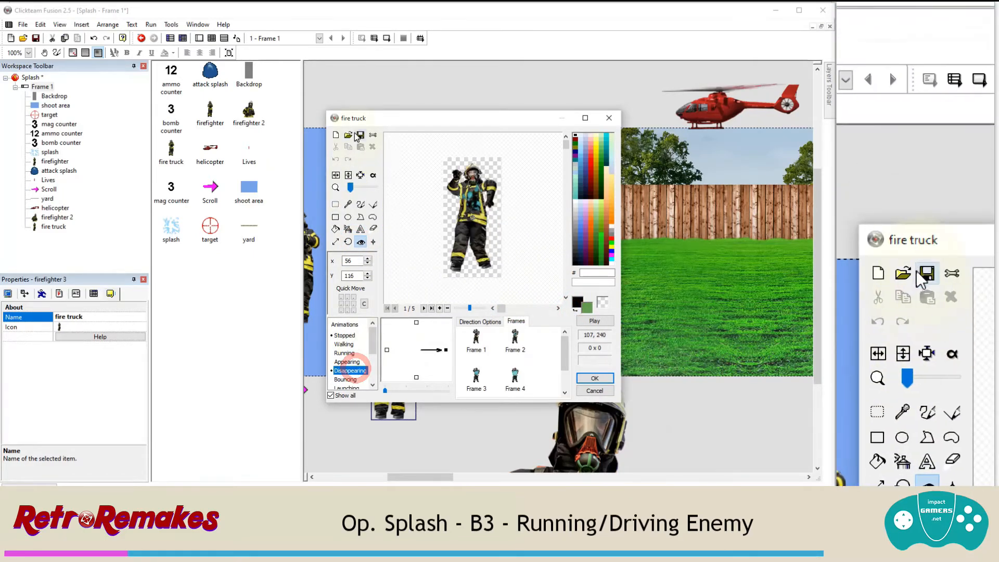
left_click(352, 136)
scroll(442, 179, "down", 10)
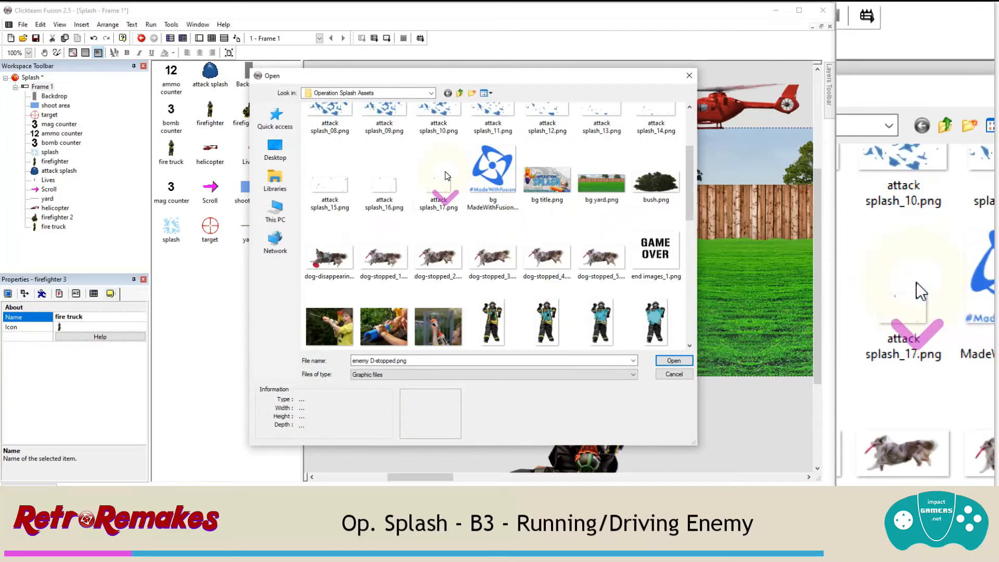
scroll(442, 179, "down", 5)
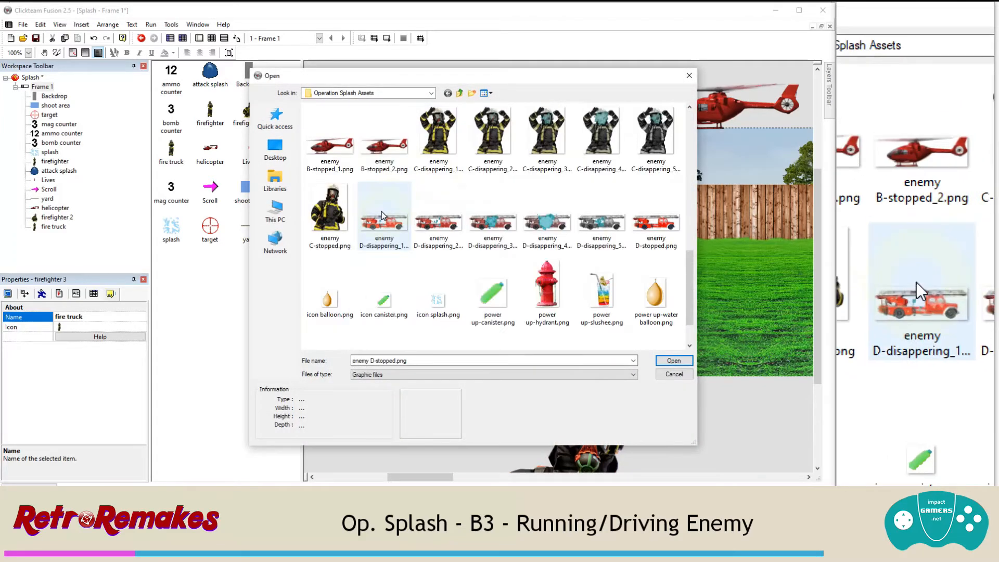
double_click(385, 219)
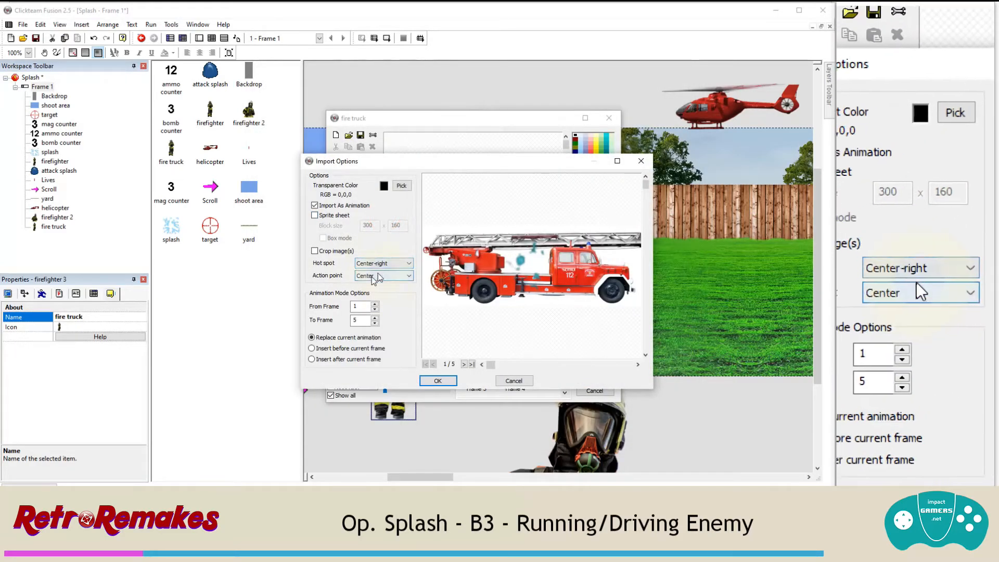
left_click(438, 380)
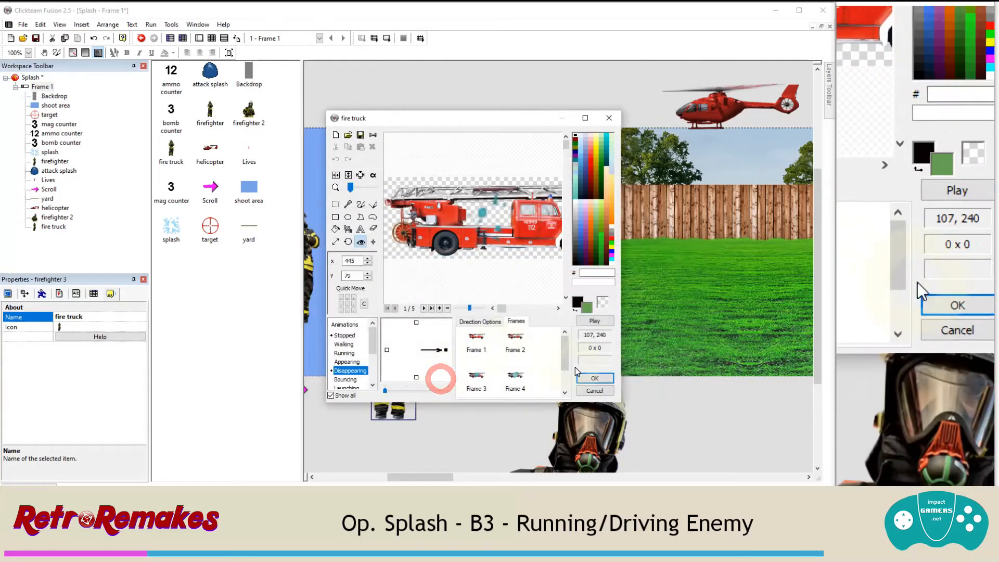
left_click(594, 378)
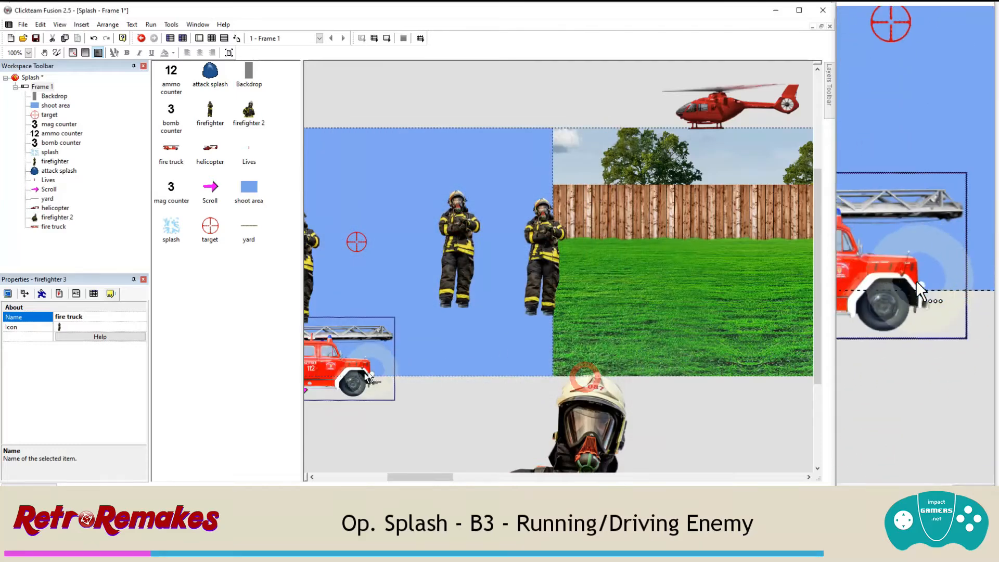
Step: Place the fire truck on the yard beside the shoot area and check the Scroll object's movement settings
left_click_drag(713, 262, 743, 258)
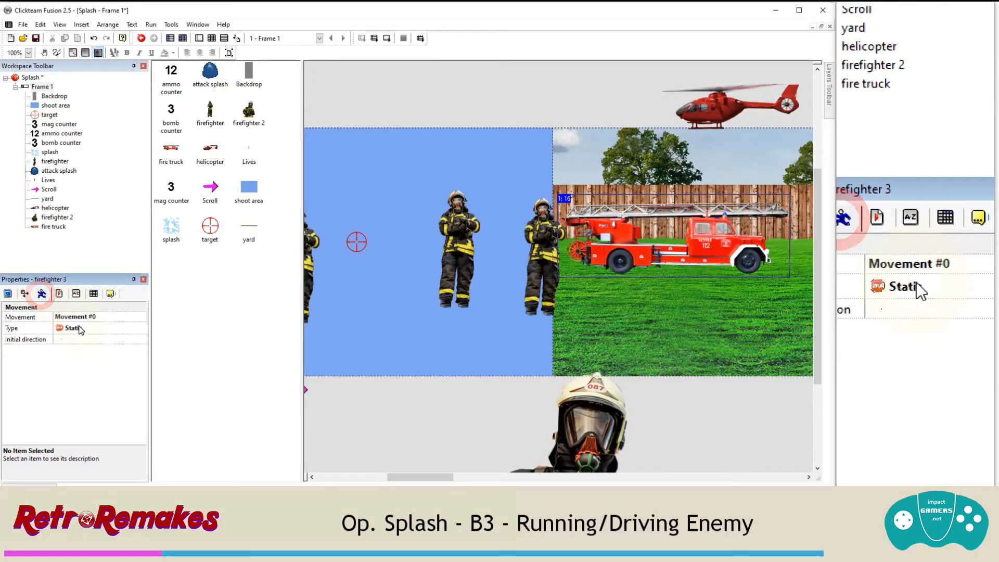
left_click_drag(402, 477, 390, 477)
left_click(376, 391)
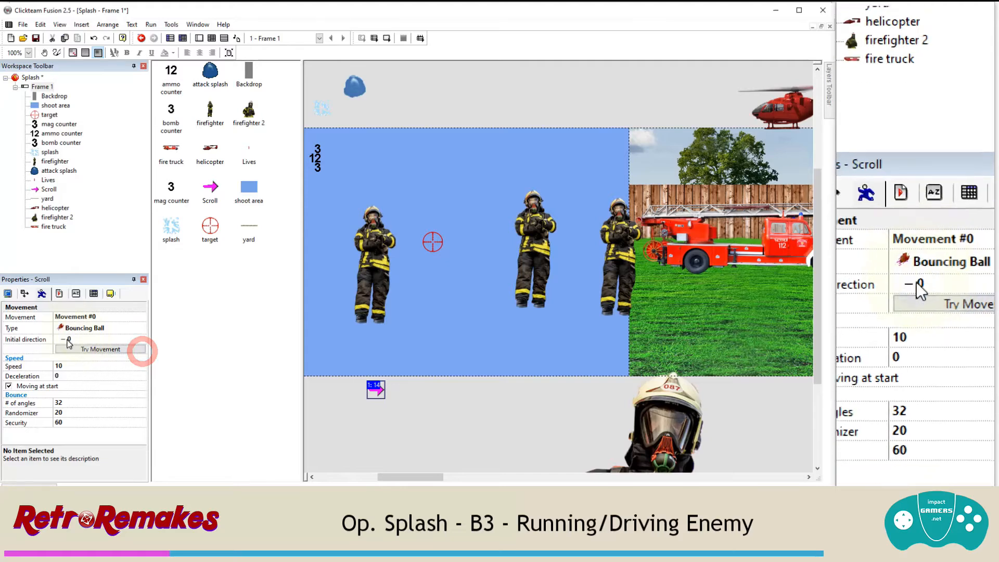
Step: Give the fire truck a Bouncing Ball movement with 0 as its only initial direction and a speed of 18
left_click(715, 268)
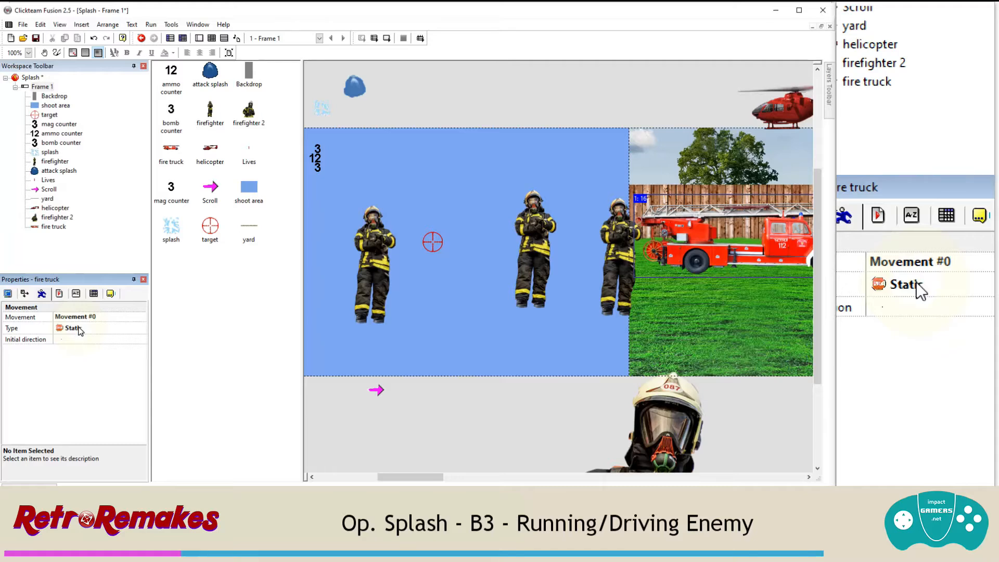
left_click(78, 328)
left_click(99, 357)
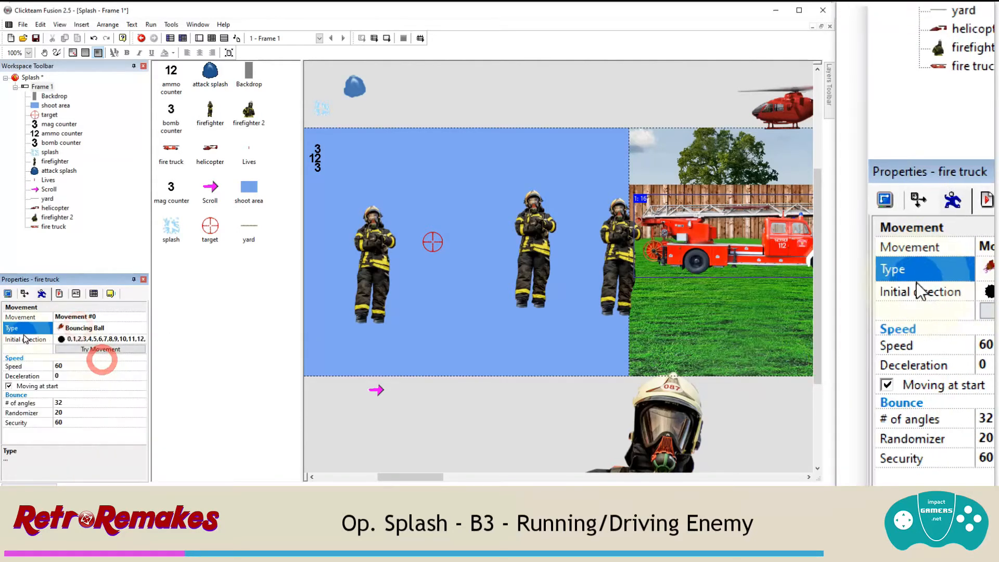
left_click(83, 340)
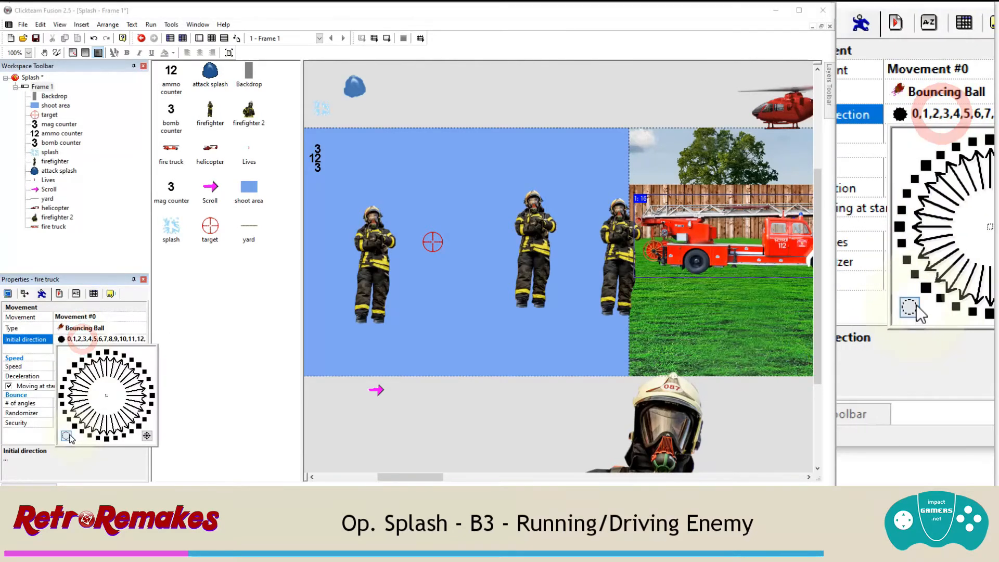
left_click(66, 436)
left_click(152, 395)
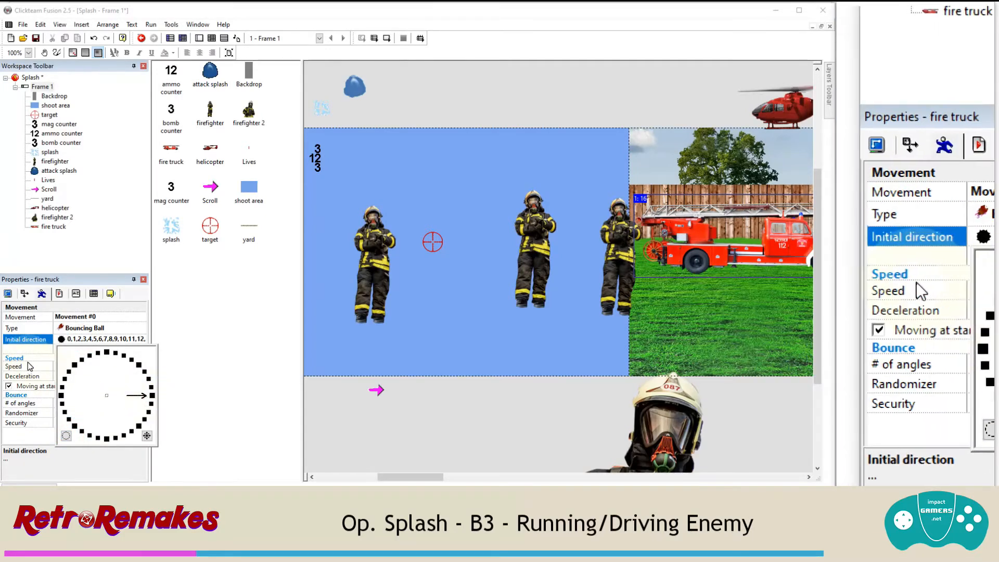
left_click(66, 366)
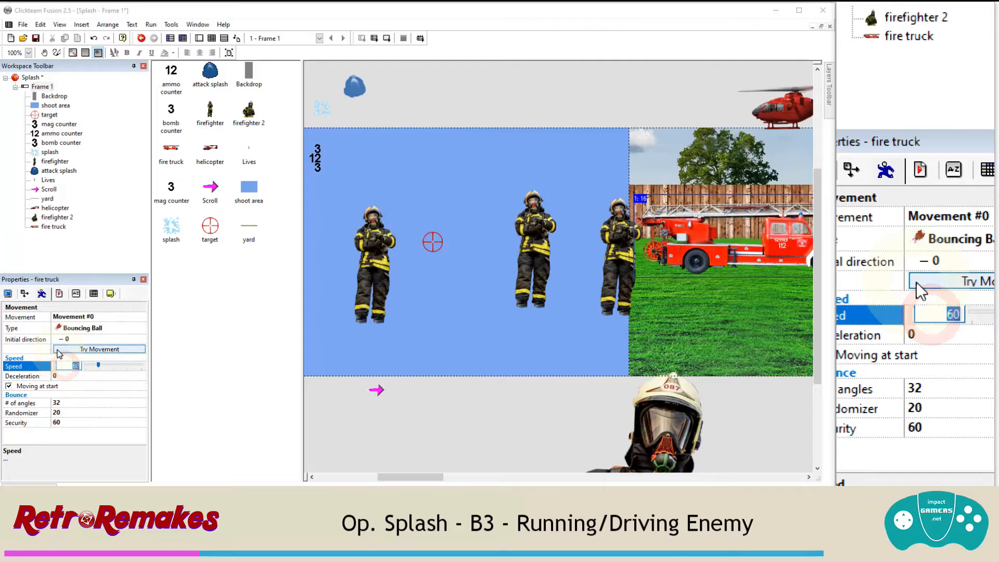
type("18")
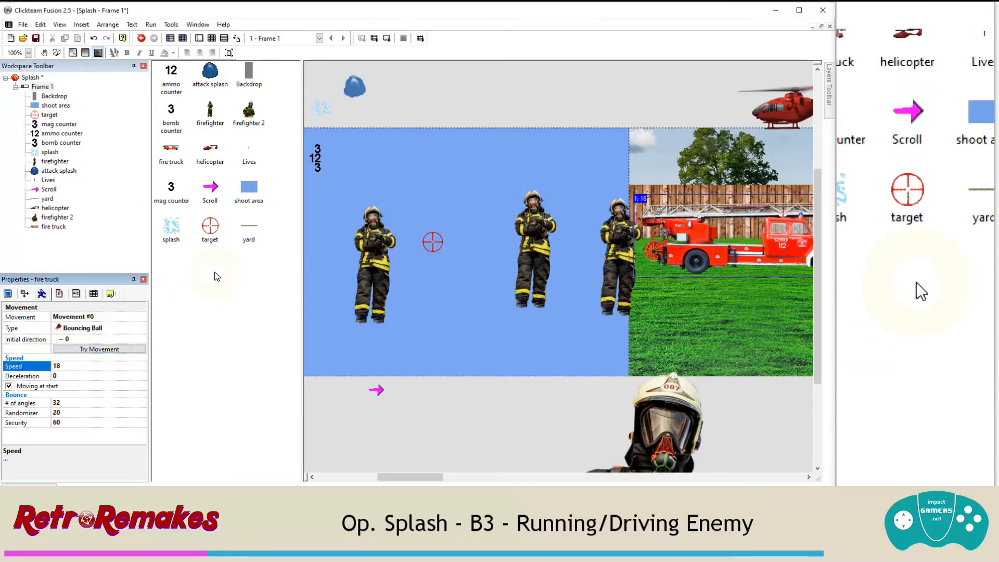
Step: Add a new event at the end of the list, conditioned on the fire truck's "on screen" flag being on
left_click(212, 39)
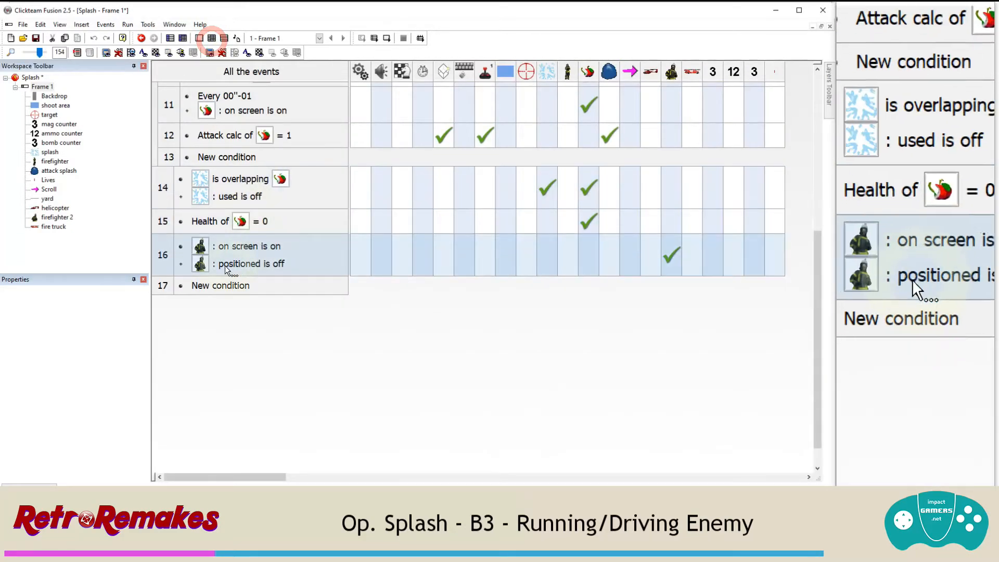
left_click(232, 288)
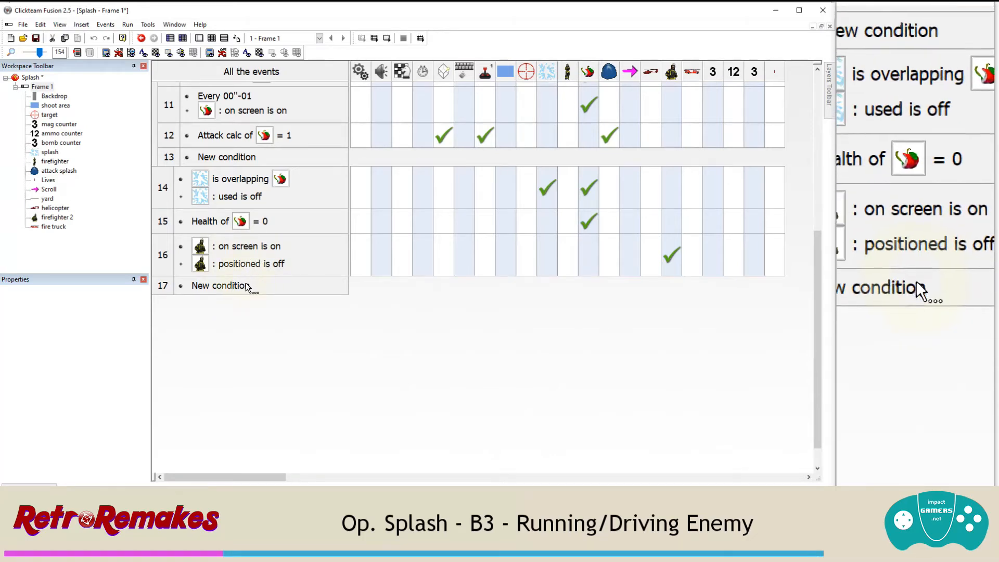
left_click(200, 38)
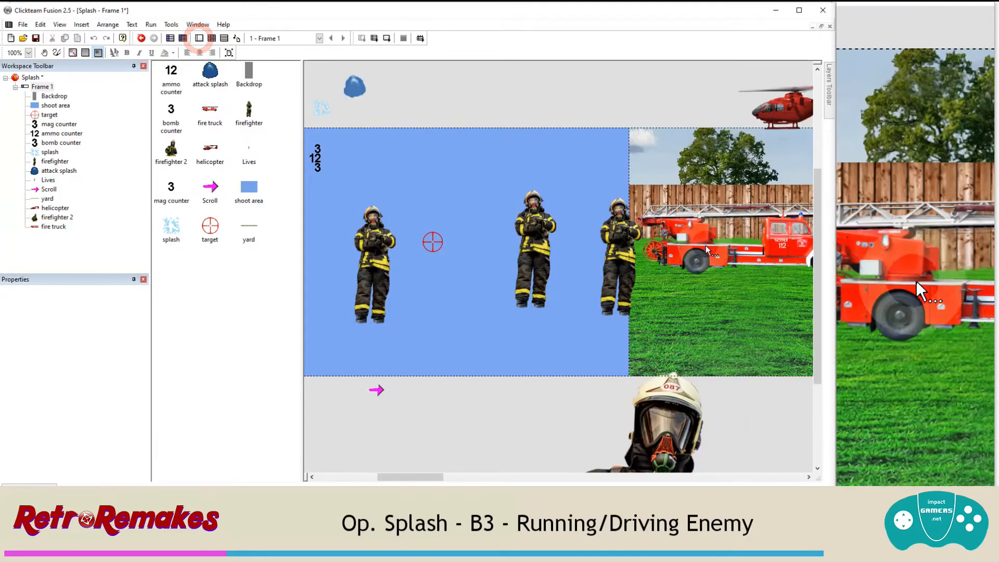
mouse_move(431, 476)
left_mouse_down()
mouse_move(466, 476)
mouse_move(441, 476)
left_mouse_up()
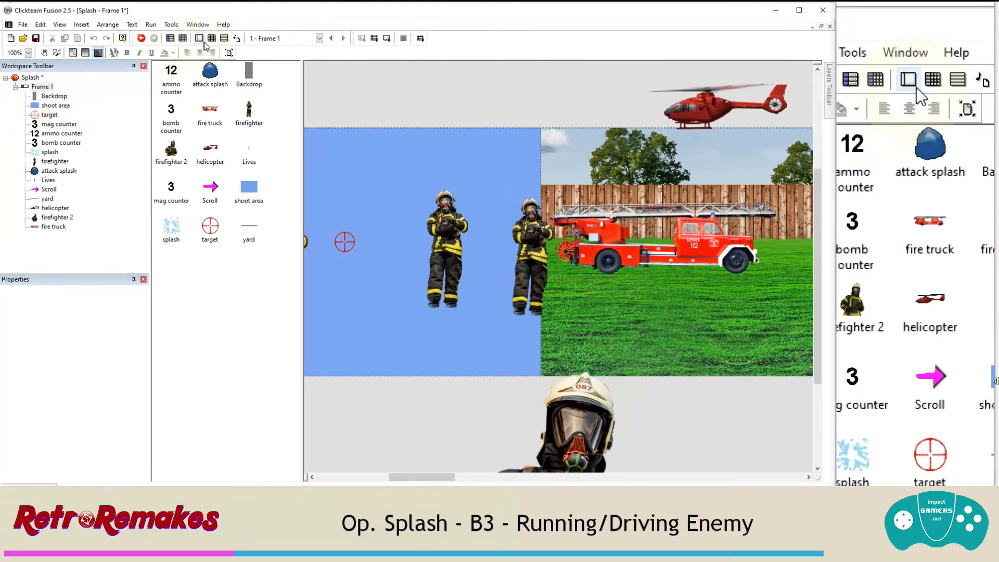
left_click(223, 39)
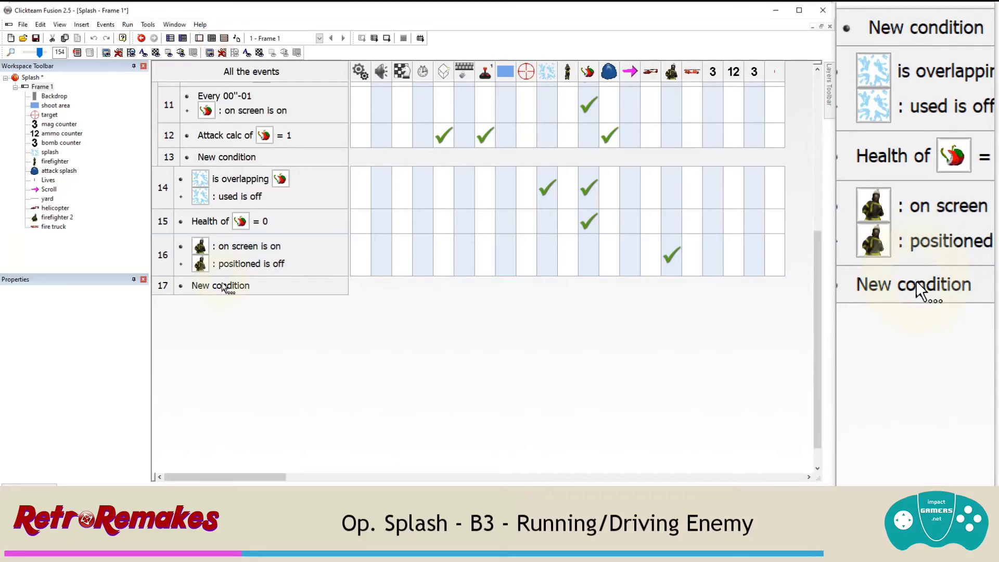
double_click(222, 286)
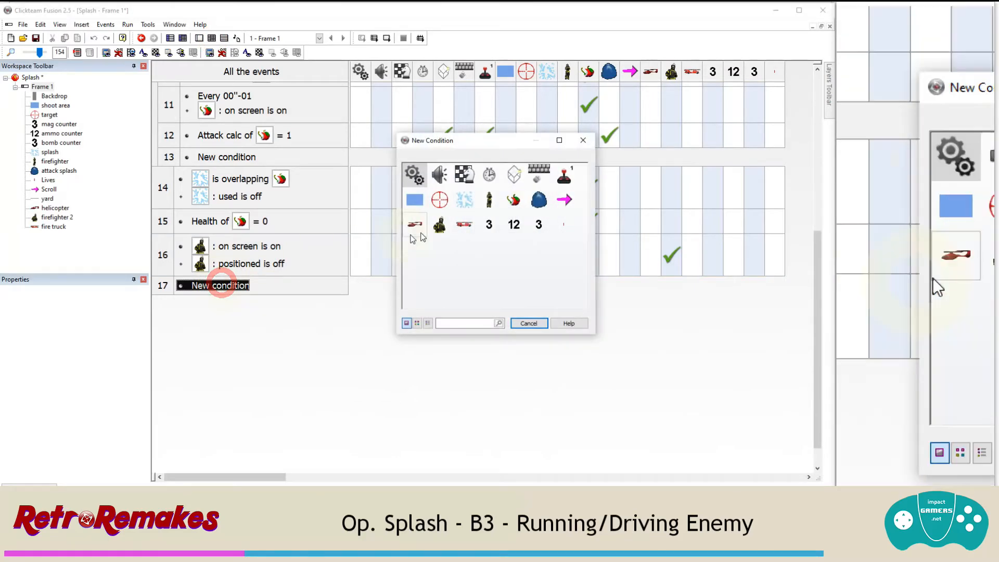
left_click(470, 228)
mouse_move(536, 314)
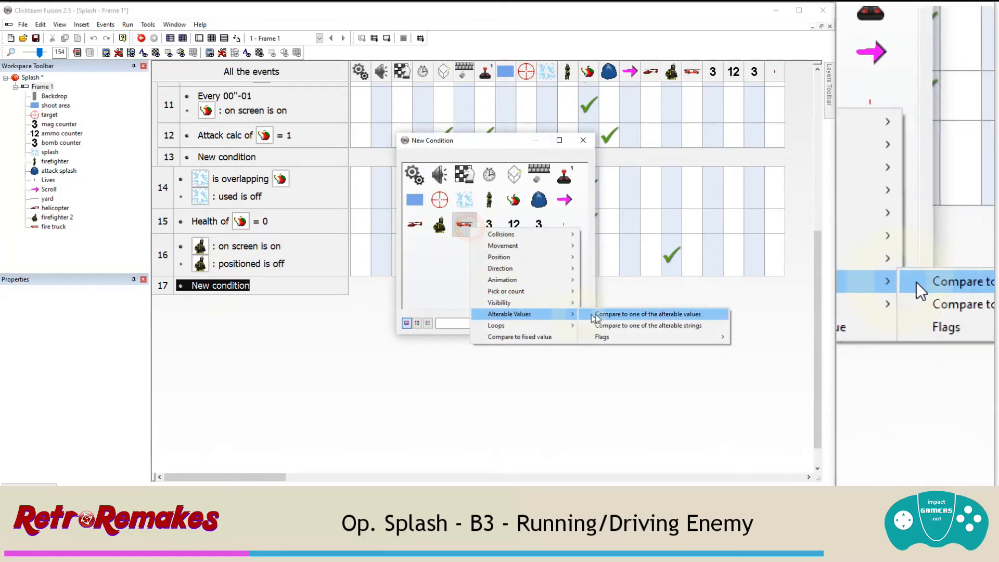
left_click(735, 338)
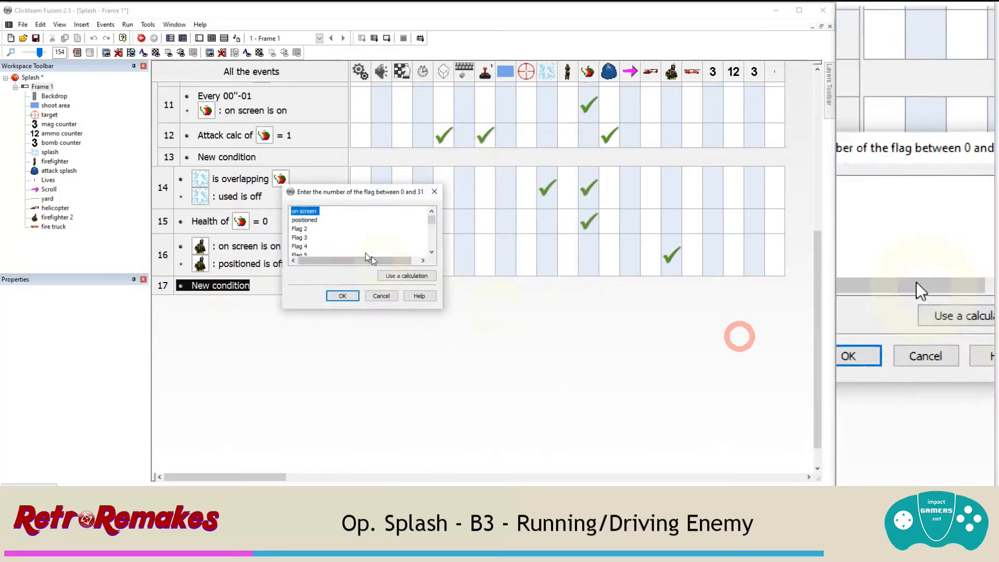
left_click(341, 296)
Step: Insert a second condition in the fire truck event requiring its "positioned" flag to be off
right_click(254, 287)
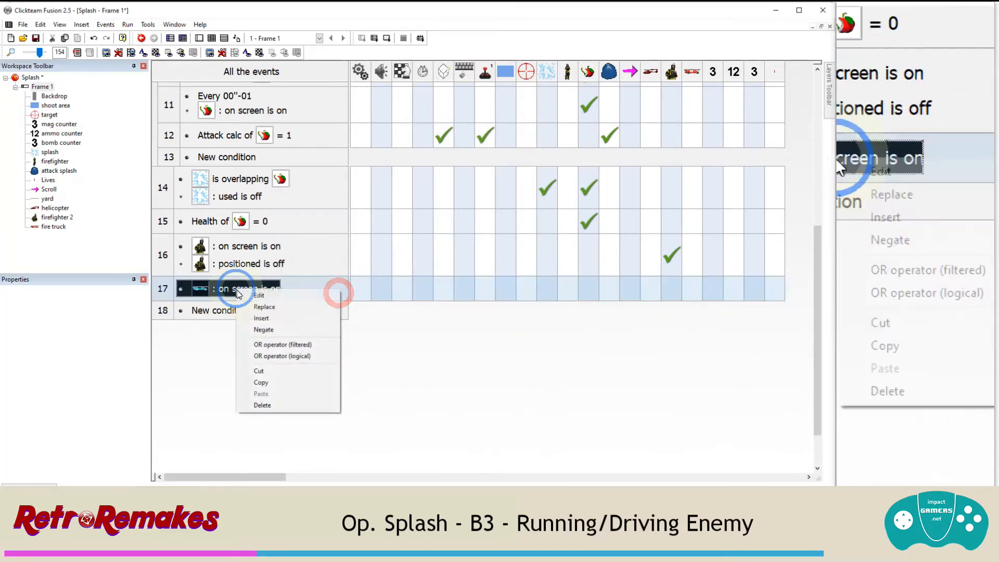
left_click(263, 317)
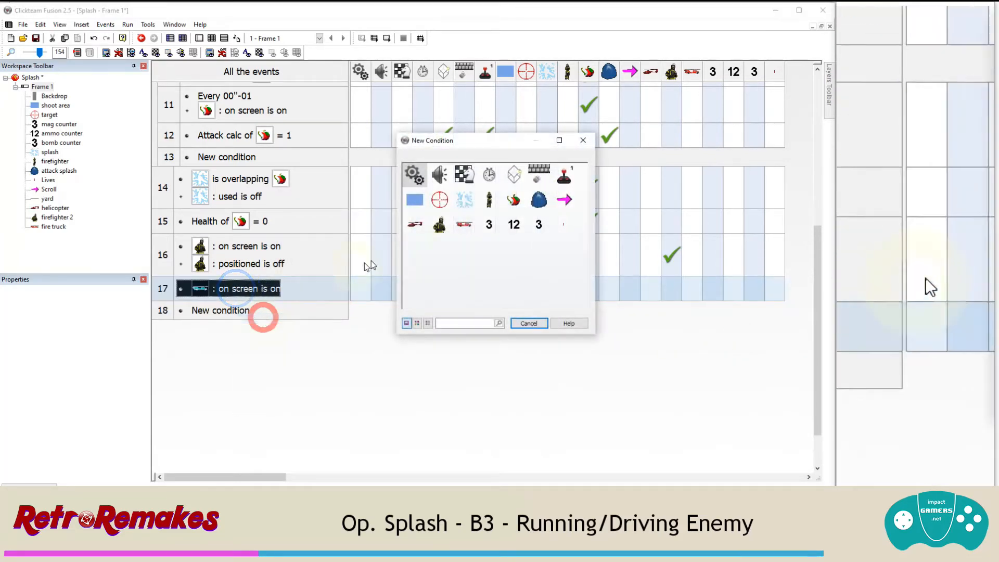
left_click(464, 228)
mouse_move(512, 311)
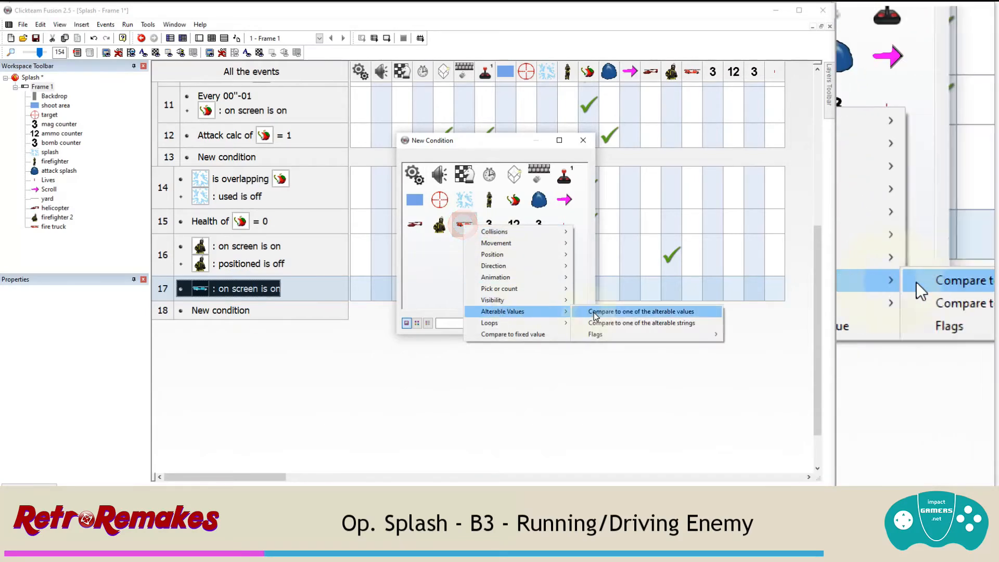
mouse_move(595, 334)
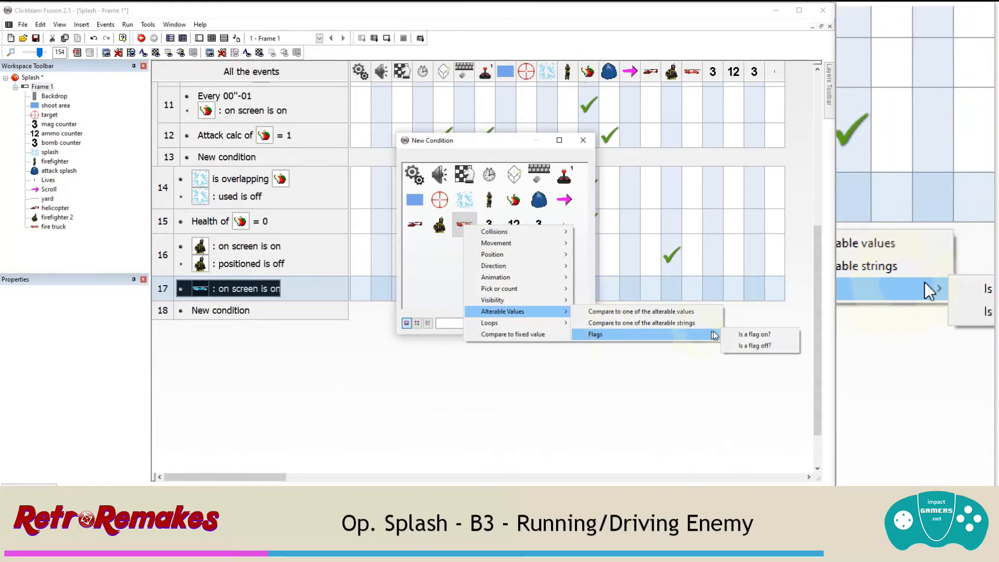
left_click(749, 348)
double_click(304, 220)
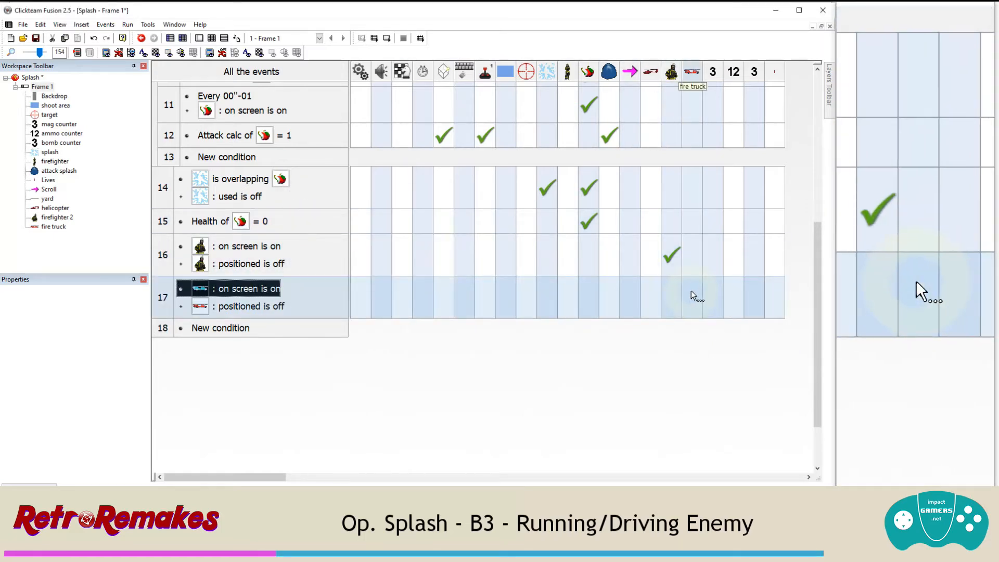
Step: Add an action to the fire truck event that sets the truck's X position to X Left Frame + 225
right_click(691, 294)
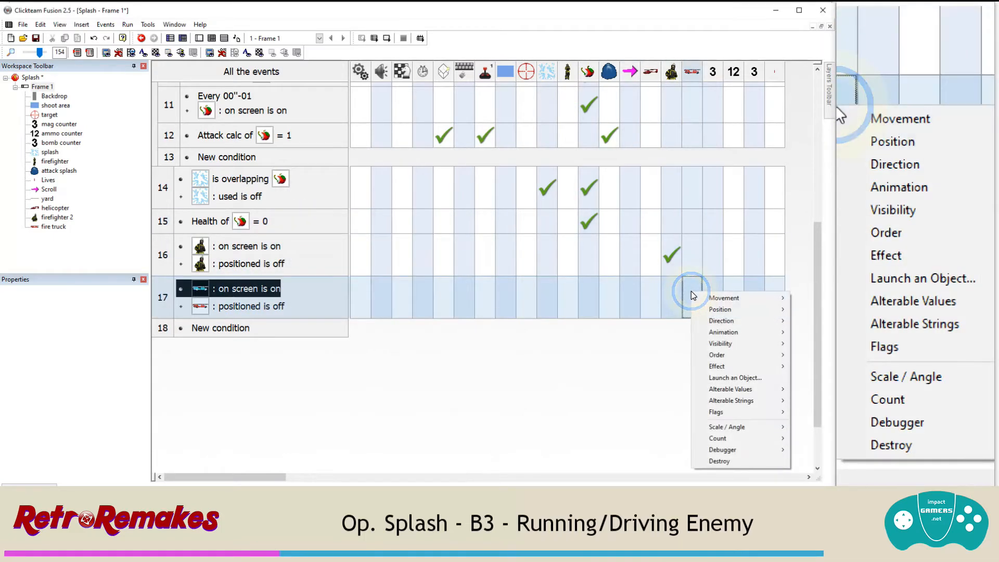
left_click_drag(271, 477, 572, 474)
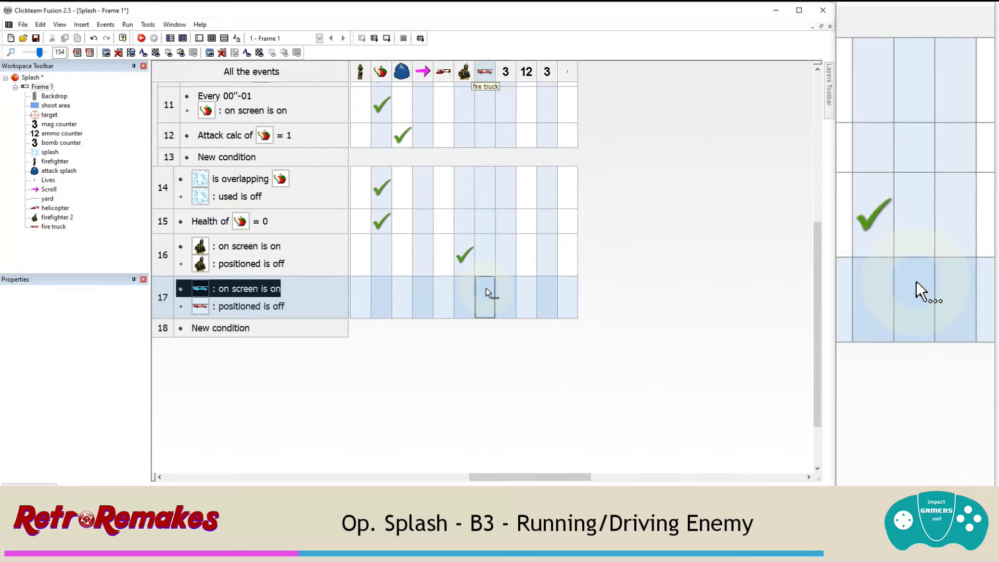
left_click(486, 290)
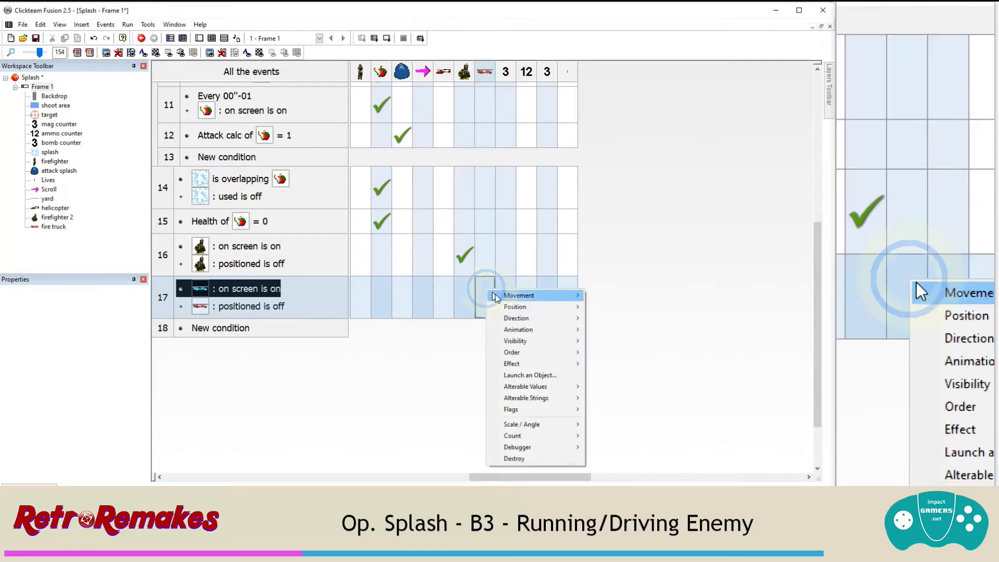
left_click(609, 329)
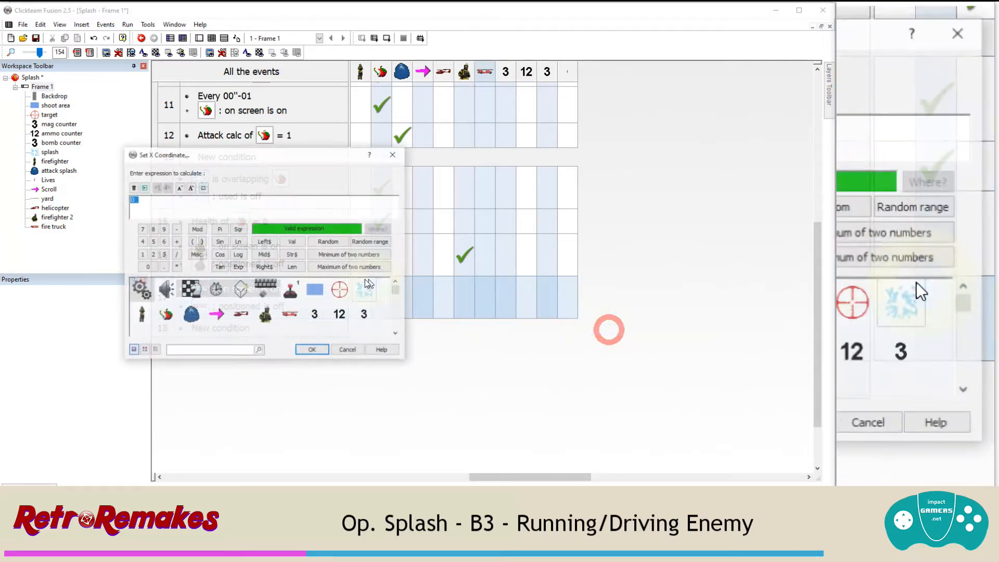
left_click(191, 291)
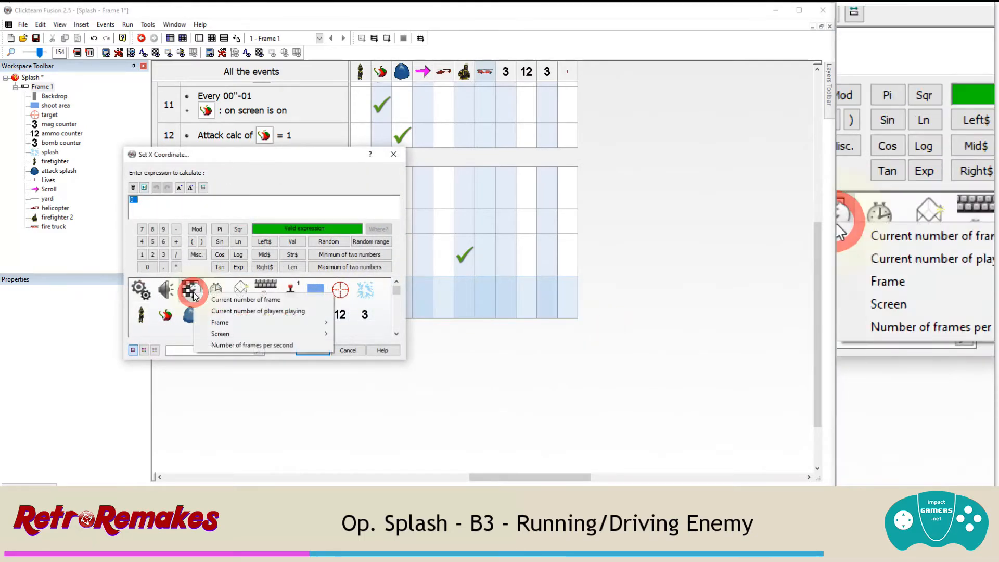
mouse_move(218, 325)
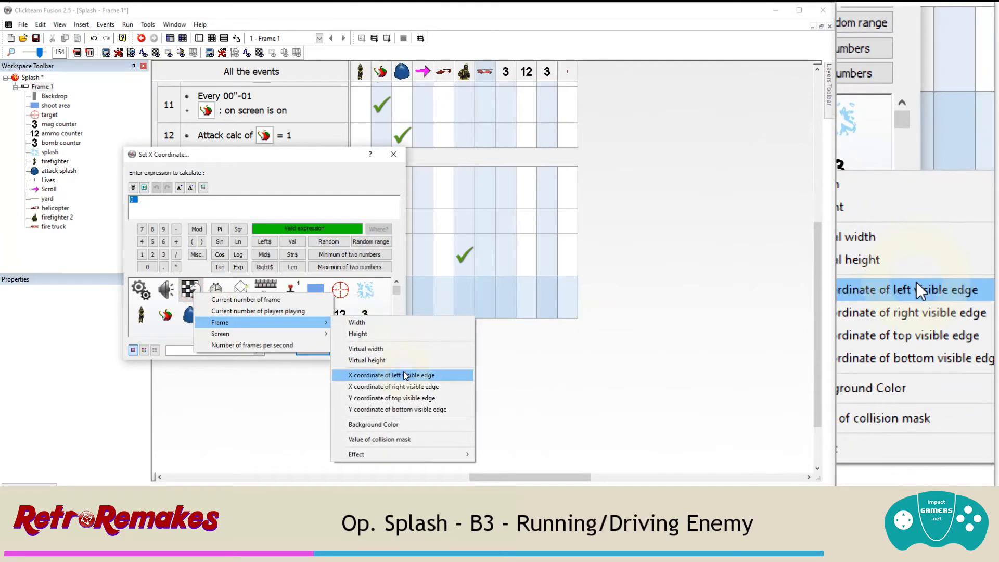
left_click(404, 376)
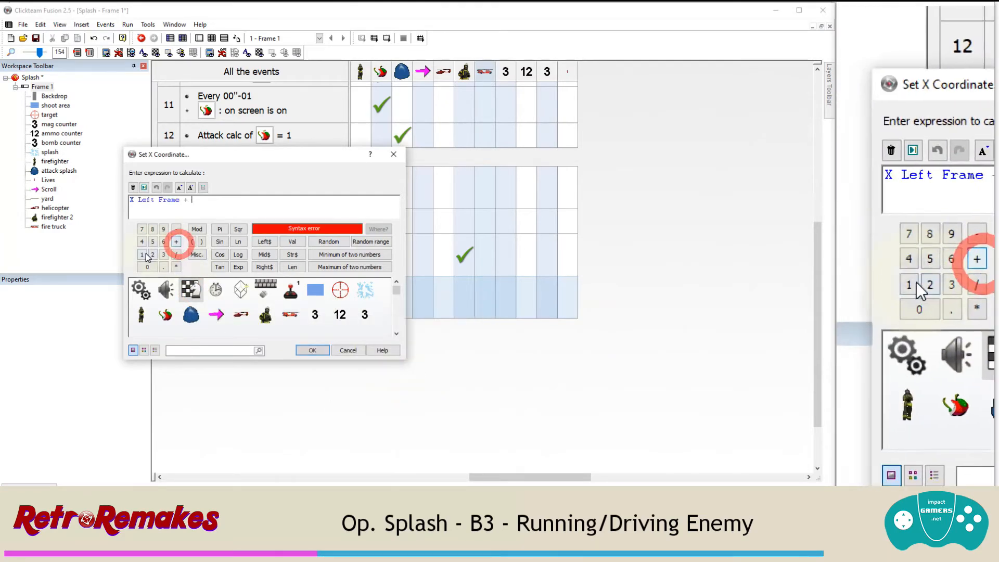
left_click(153, 254)
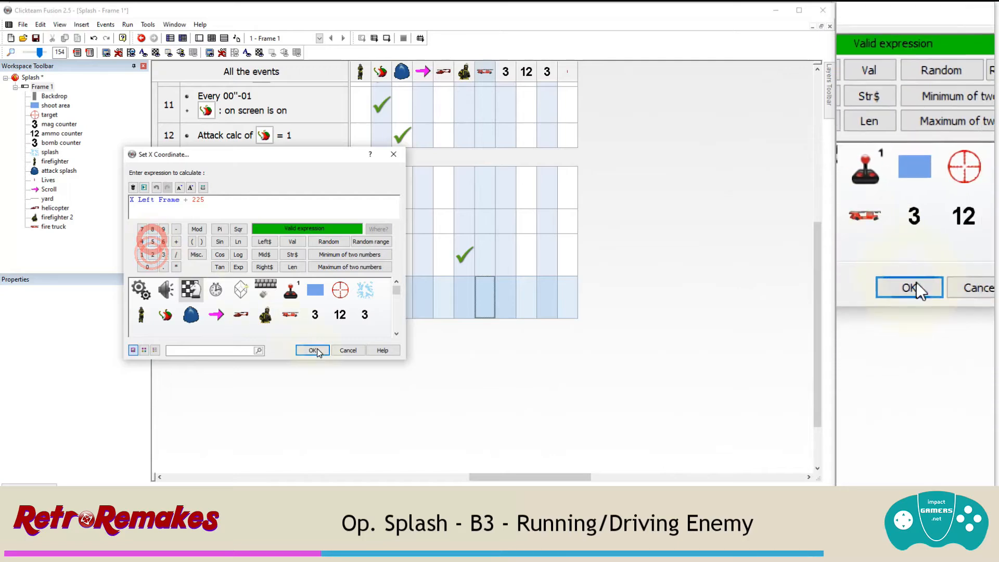
left_click(311, 351)
Step: Add an action to the same event that sets the fire truck's "positioned" flag on
mouse_move(490, 292)
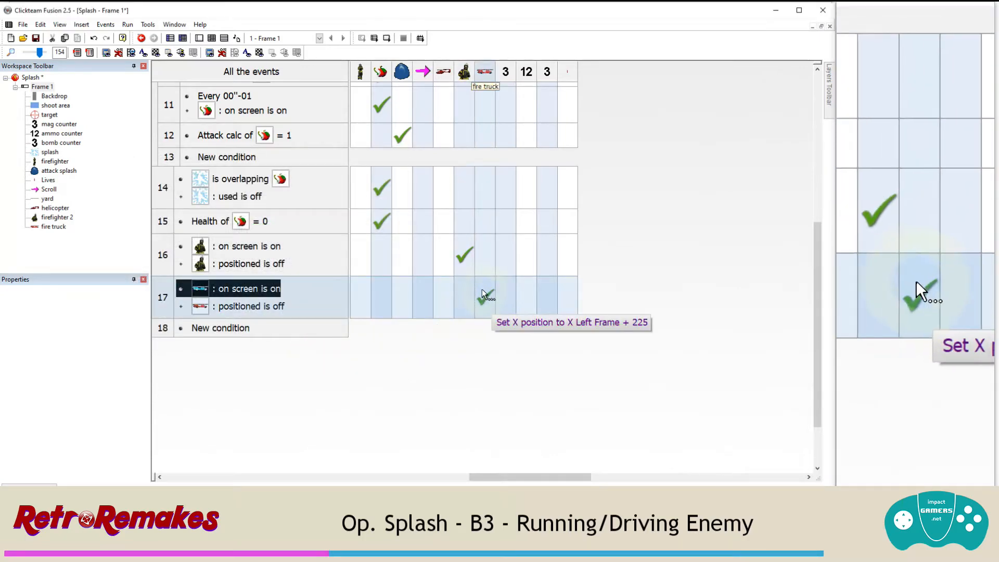
right_click(479, 291)
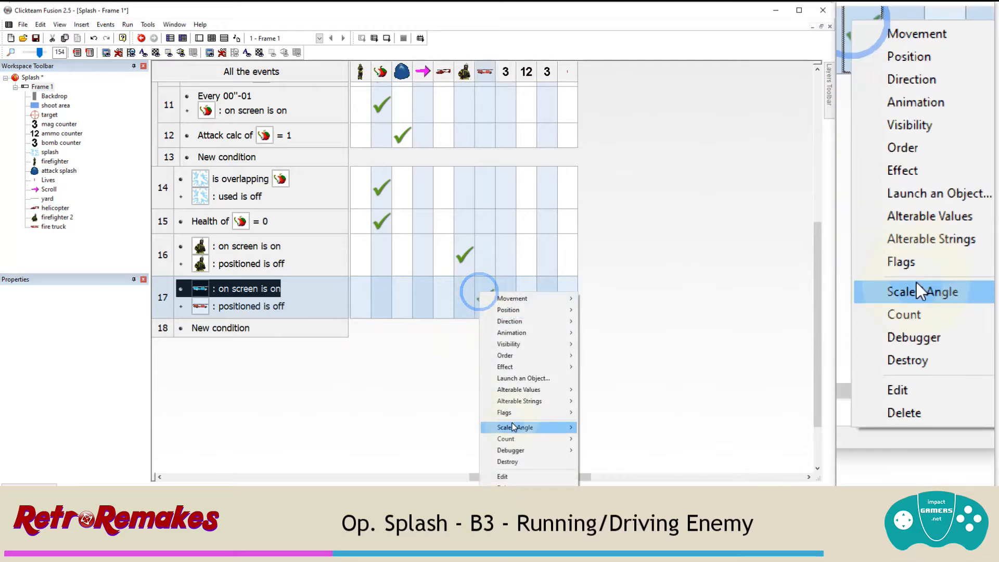
mouse_move(516, 415)
left_click(598, 413)
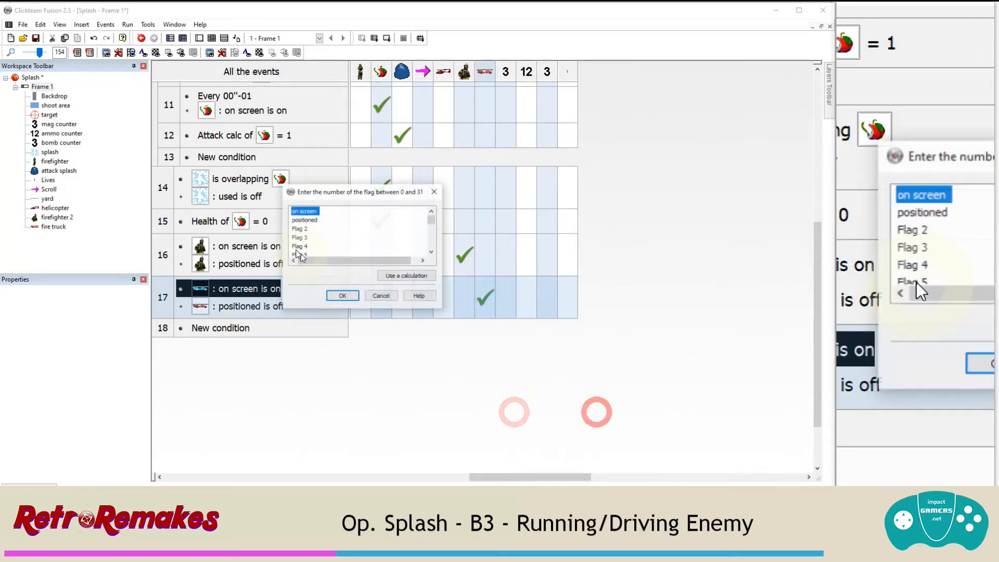
double_click(302, 223)
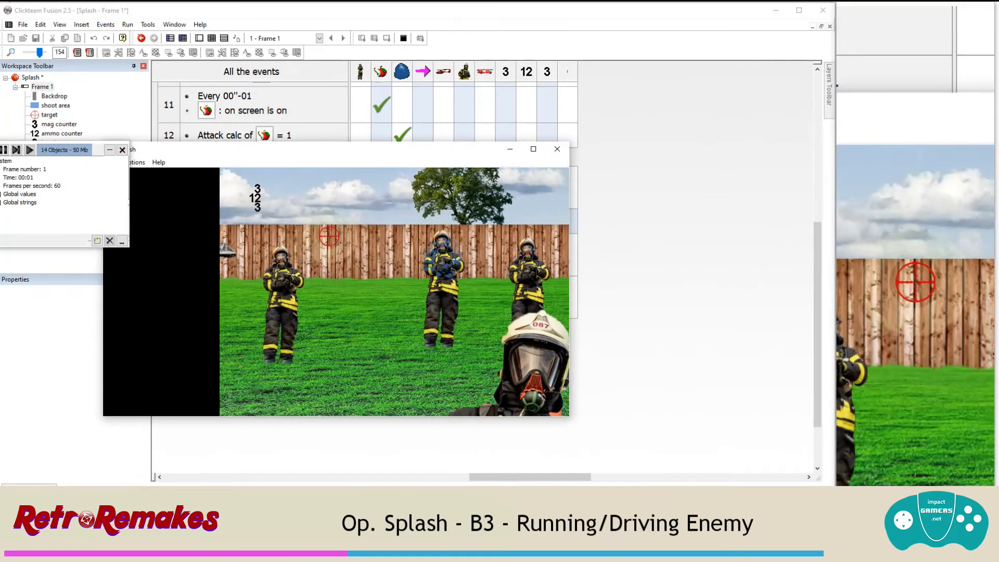
Step: Test the game by shooting at the firefighters, fire truck and helicopter, then close the test run
left_click(451, 322)
left_click(450, 321)
left_click(448, 319)
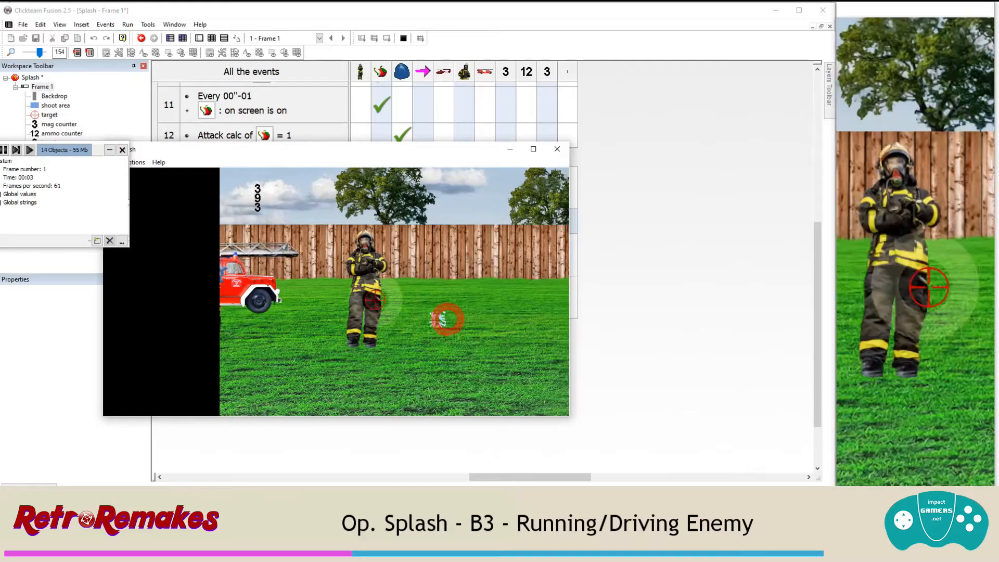
left_click(348, 292)
left_click(281, 263)
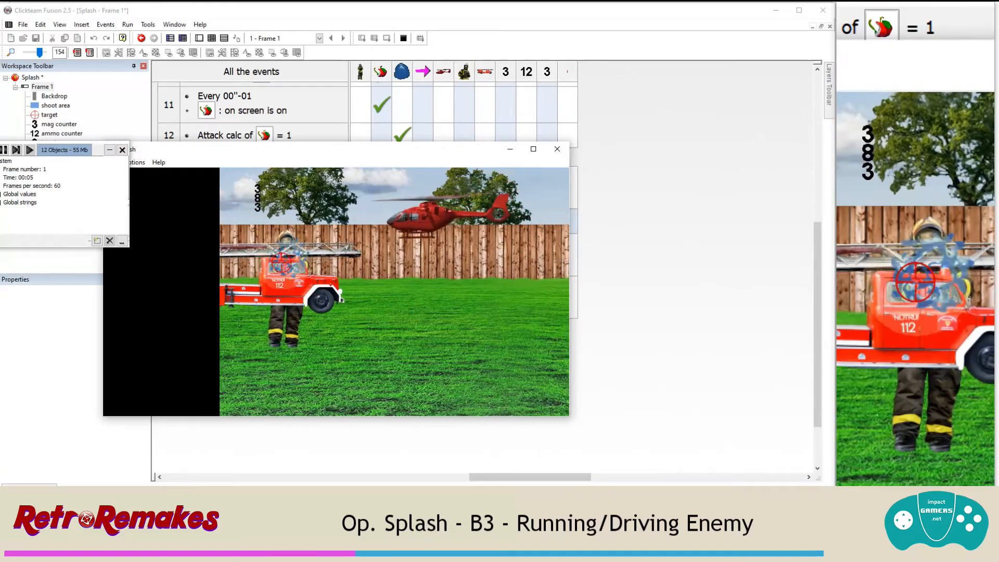
left_click(280, 271)
left_click(350, 212)
left_click(348, 211)
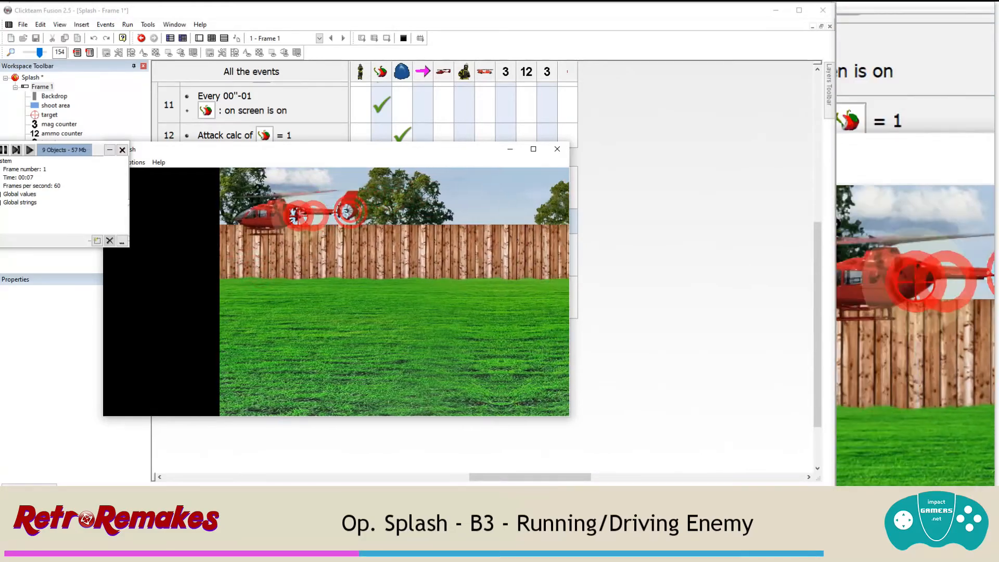
left_click(313, 214)
left_click(298, 215)
left_click(557, 150)
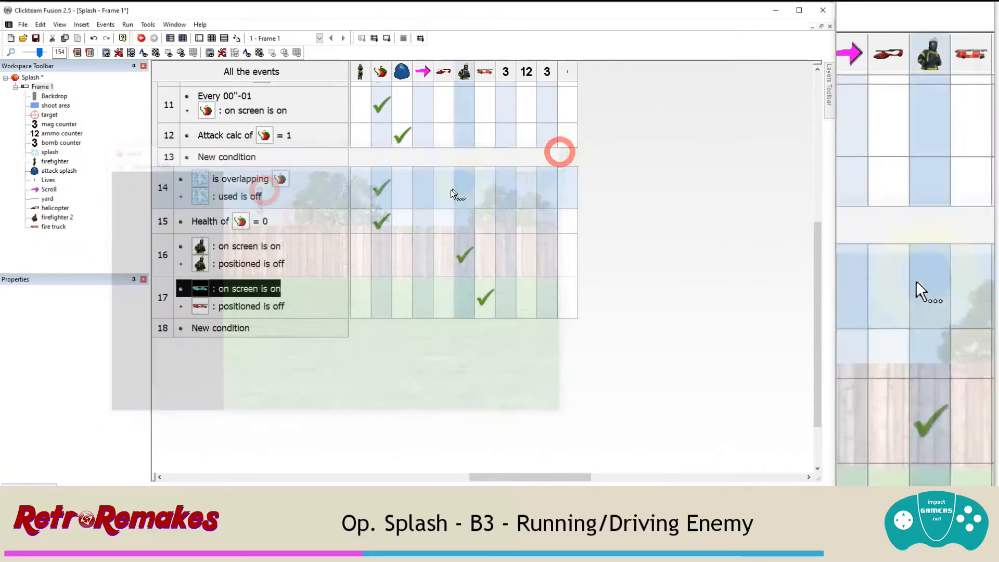
Step: Add an action to the Always event that brings the fire truck to the front
scroll(447, 245, "up", 2)
scroll(445, 253, "up", 3)
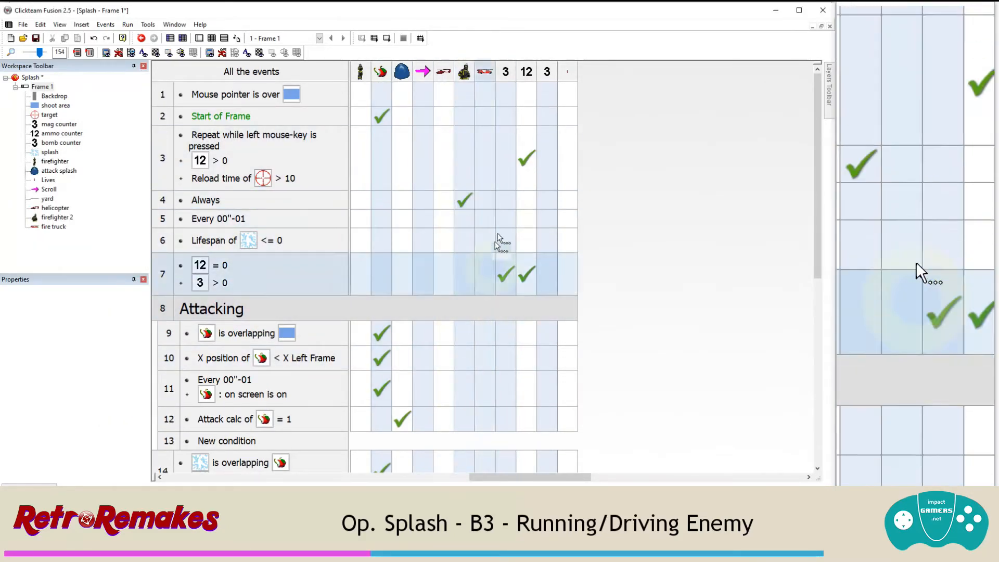
right_click(485, 202)
left_click(543, 266)
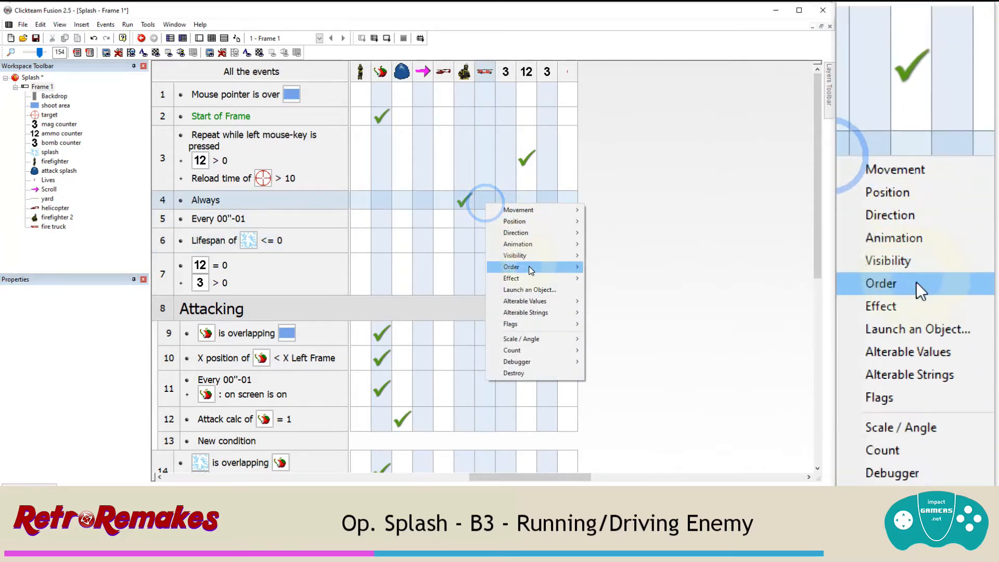
left_click(610, 266)
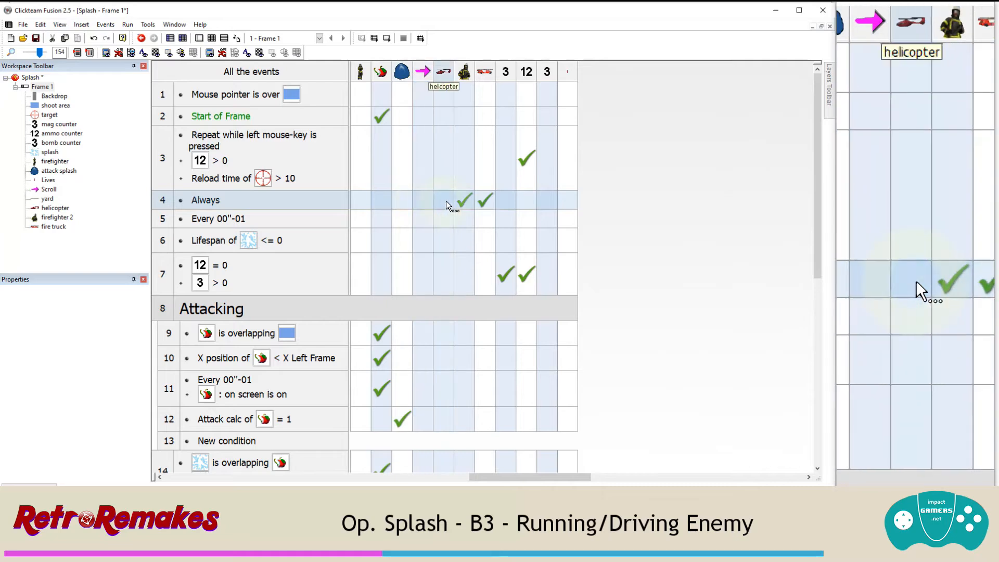
Step: Add Bring to front actions for the helicopter and the first firefighter to the Always event
left_click(445, 202)
mouse_move(494, 263)
left_click(566, 260)
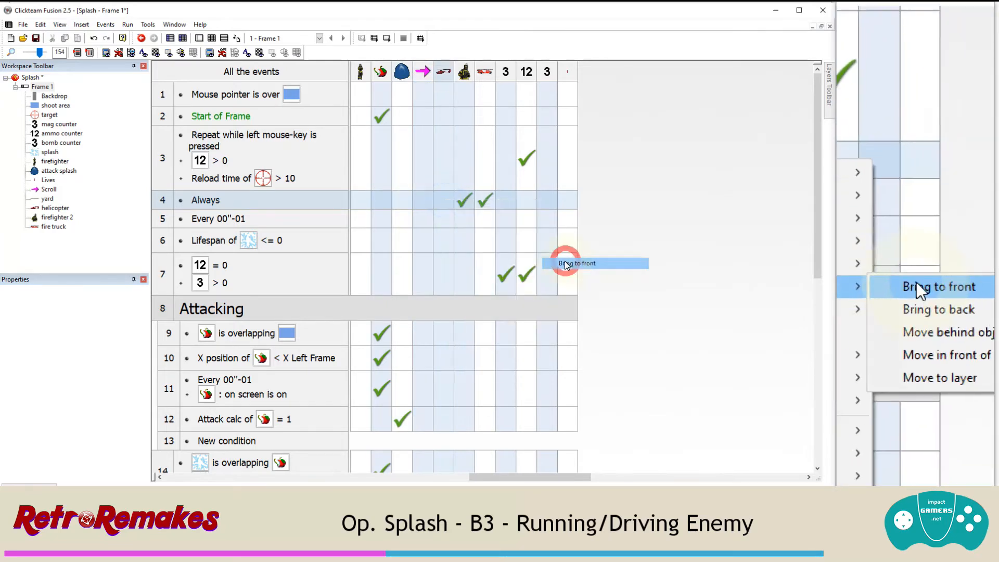
left_click(357, 196)
left_click(414, 259)
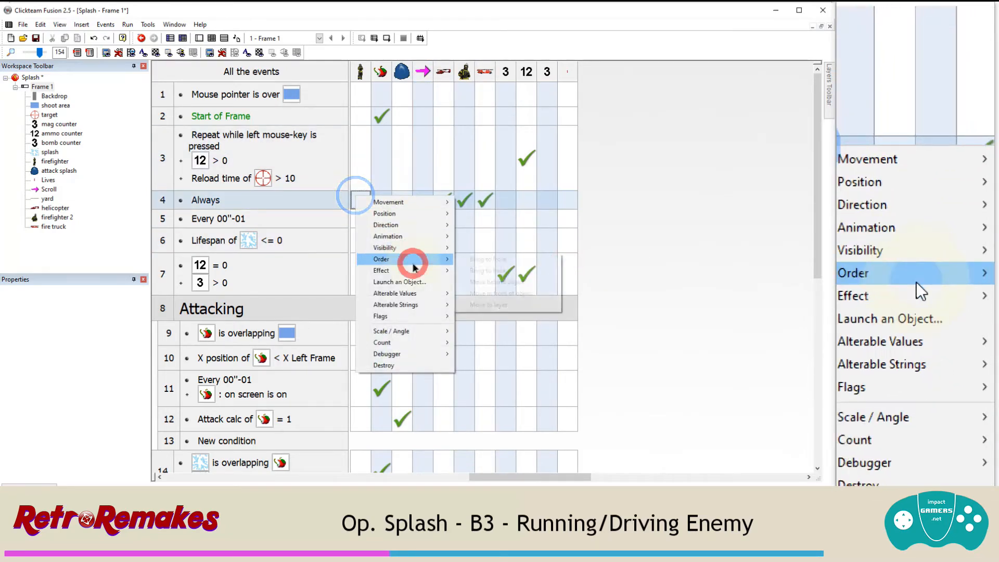
left_click(483, 260)
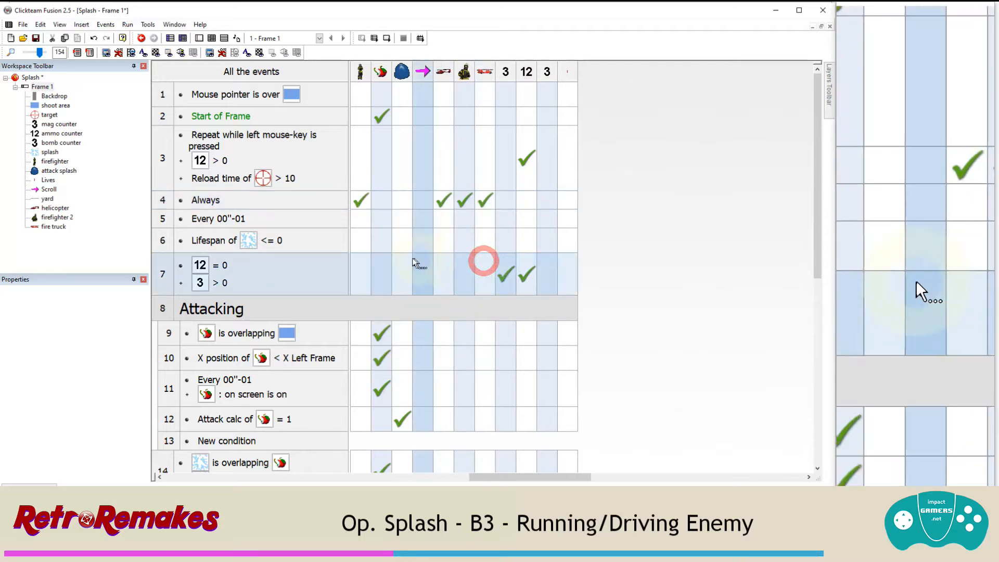
Step: Add an action to the Always event that brings the splash object to the front
left_click_drag(476, 477, 398, 456)
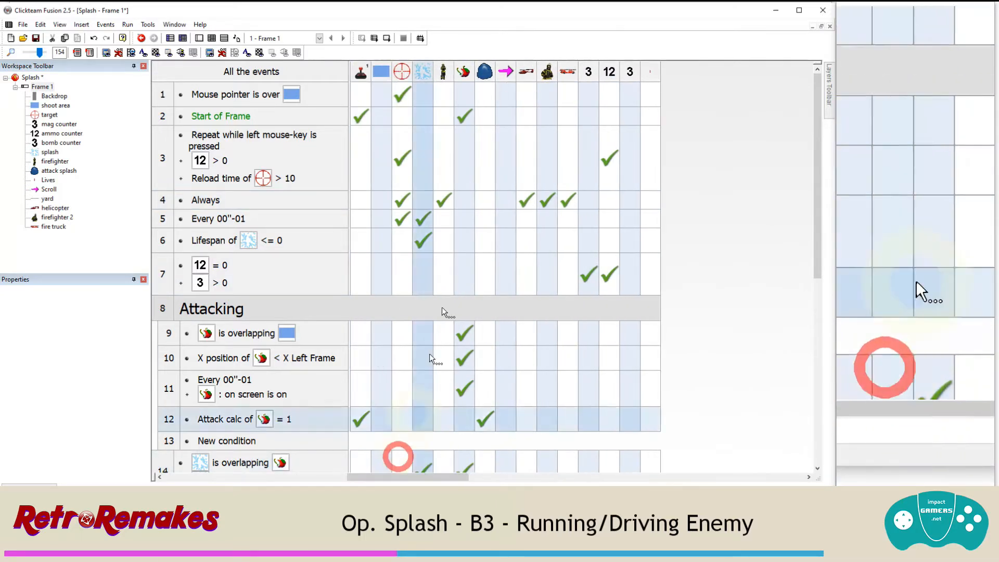
left_click(421, 201)
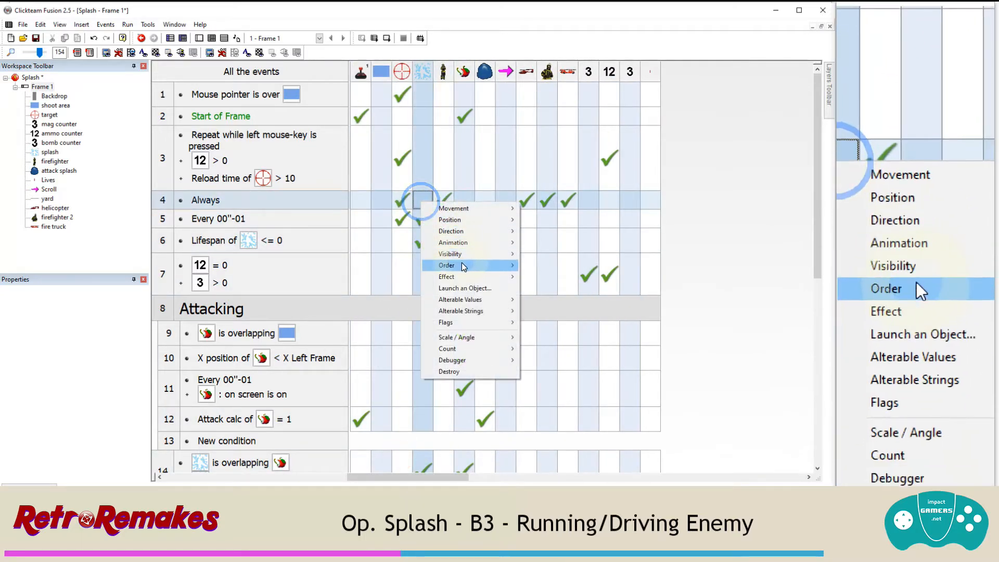
left_click(472, 265)
left_click(551, 264)
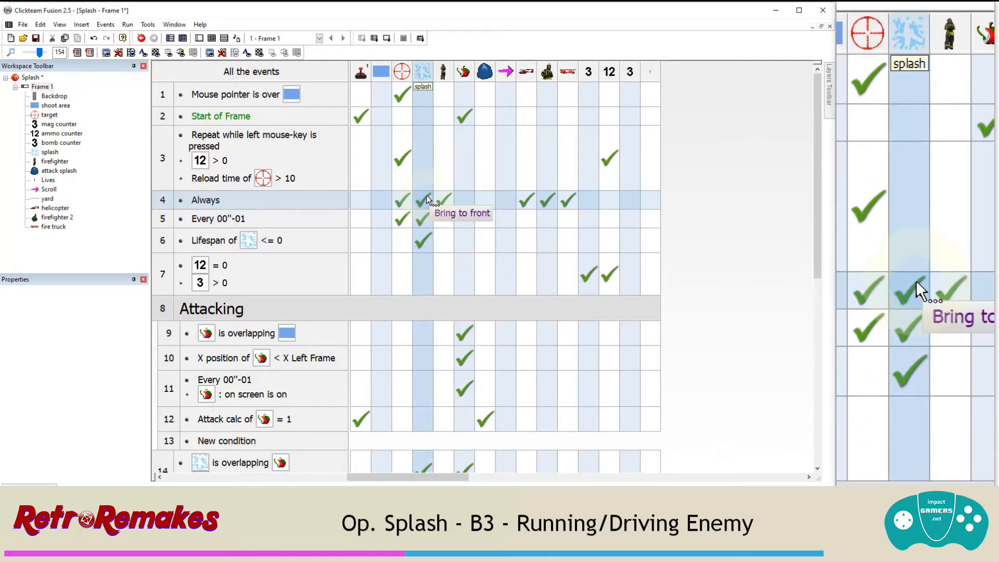
Step: Reorder the Always event's Bring to front actions to helicopter, fire truck, firefighter, firefighter 2, splash and target
double_click(425, 196)
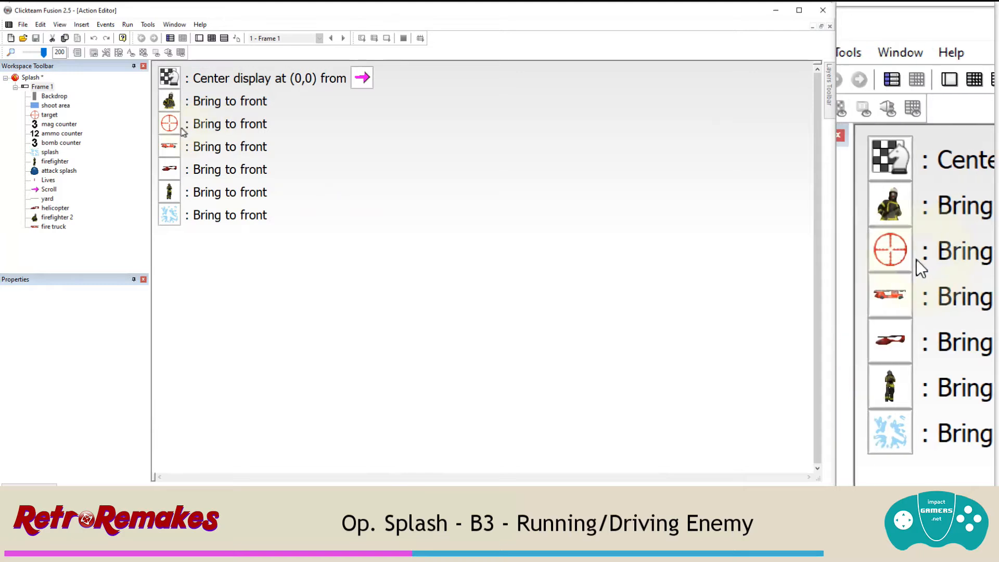
left_click_drag(204, 221, 225, 131)
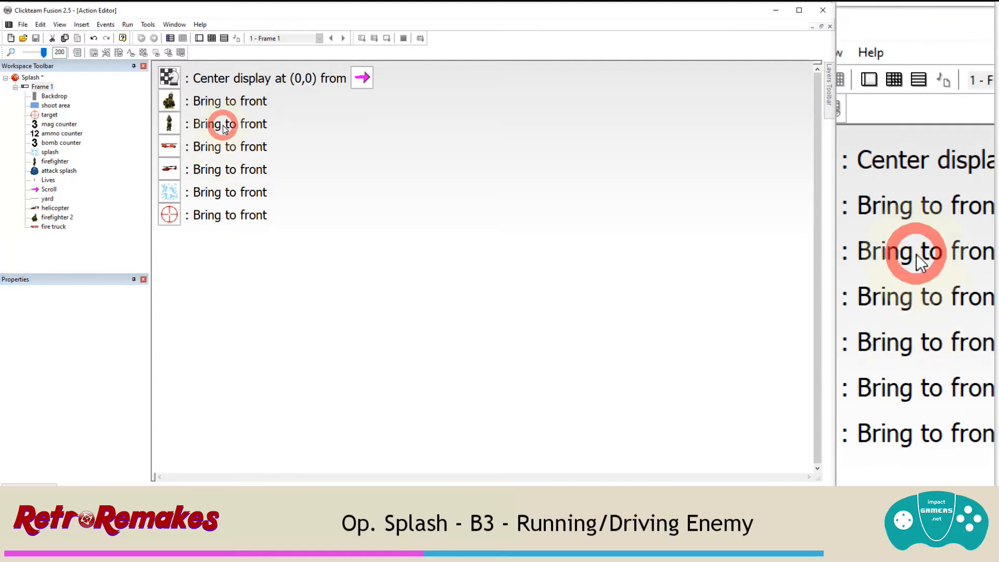
mouse_move(217, 169)
left_mouse_down()
mouse_move(215, 101)
mouse_move(218, 164)
left_mouse_up()
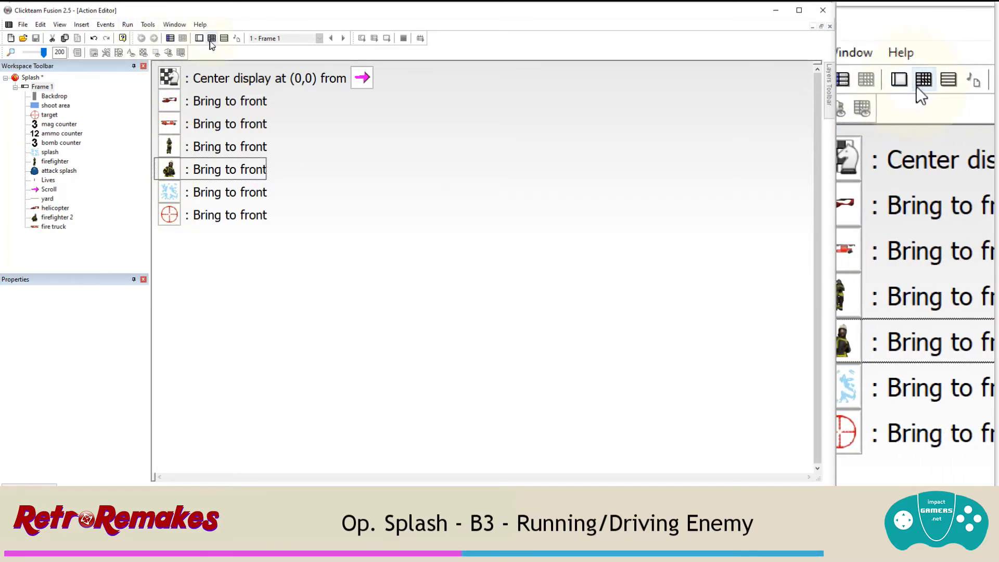
Step: Run the application from the frame editor to check the enemies' display order, and close the test run
left_click(200, 38)
left_click(150, 25)
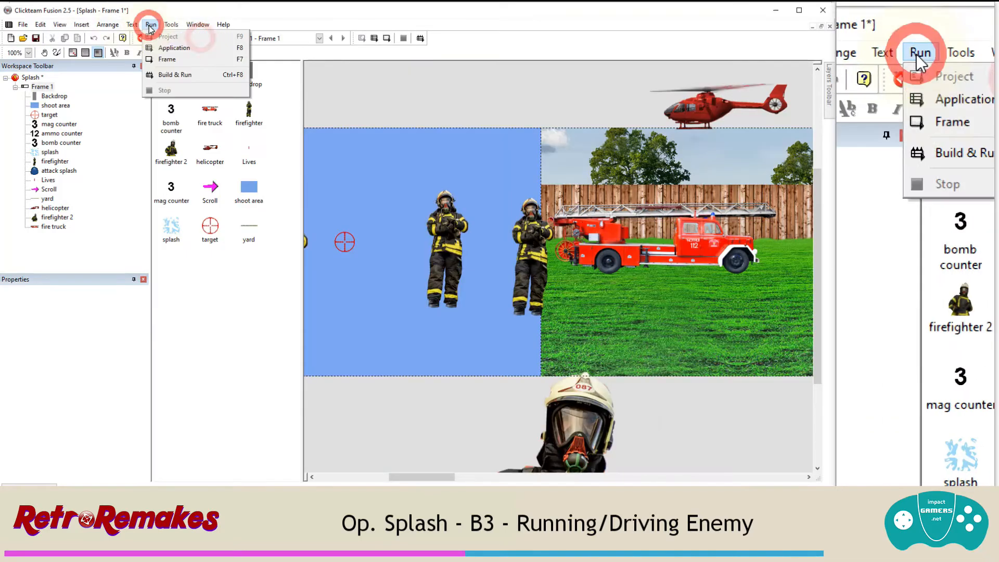
left_click(162, 44)
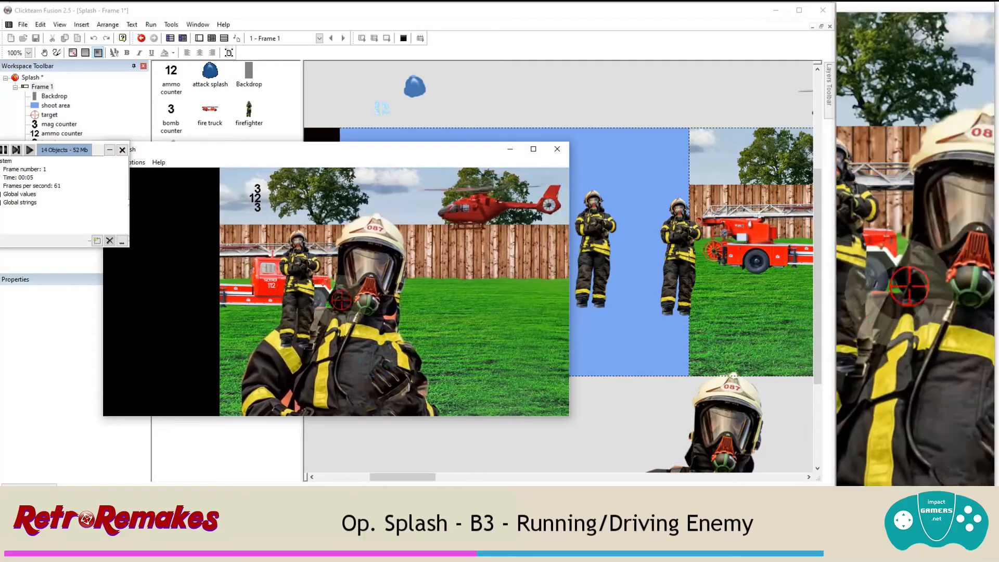
left_click(556, 148)
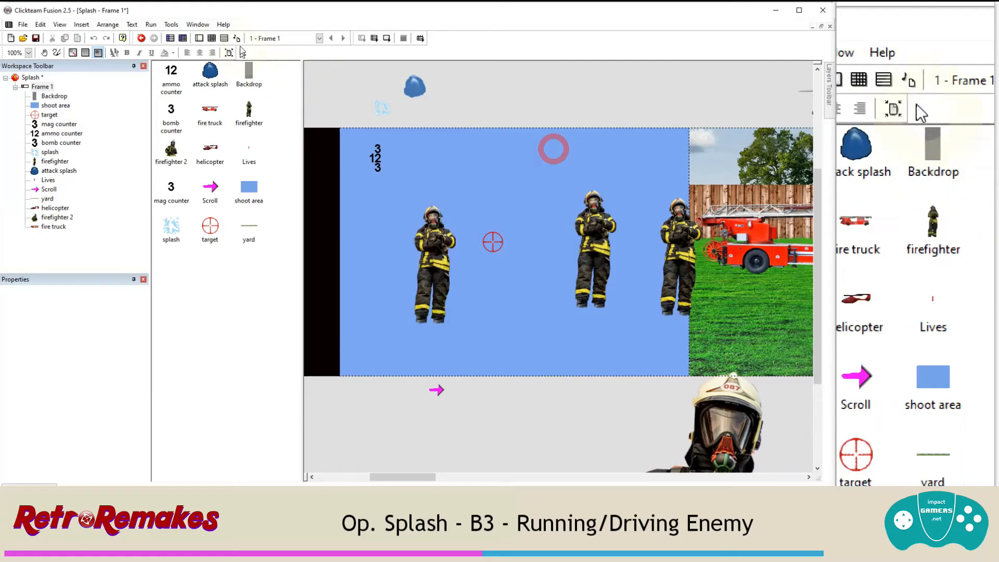
Step: In the Always event's action list, replace the helicopter's Bring to front action with Move behind object, choosing the fire truck
left_click(211, 38)
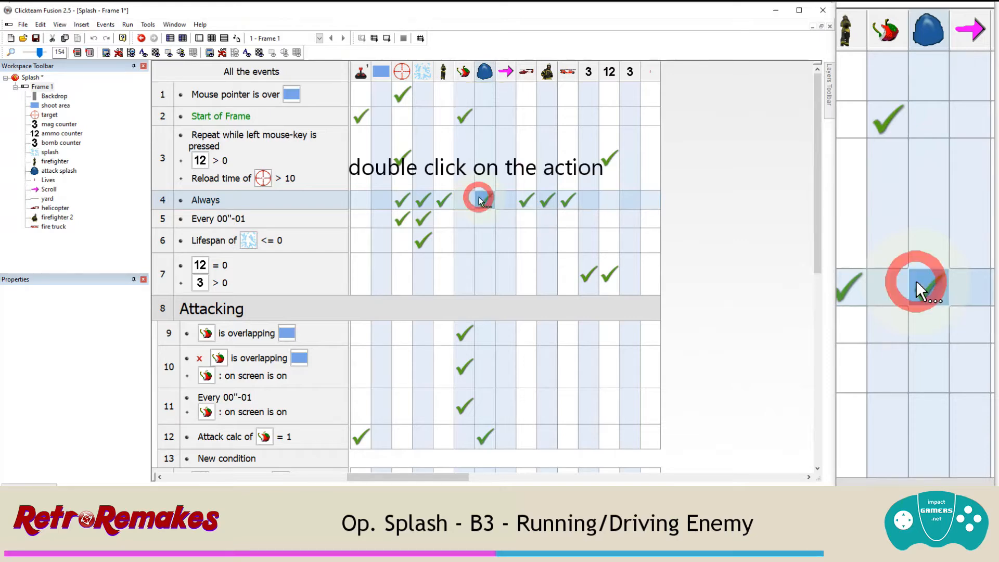
double_click(481, 201)
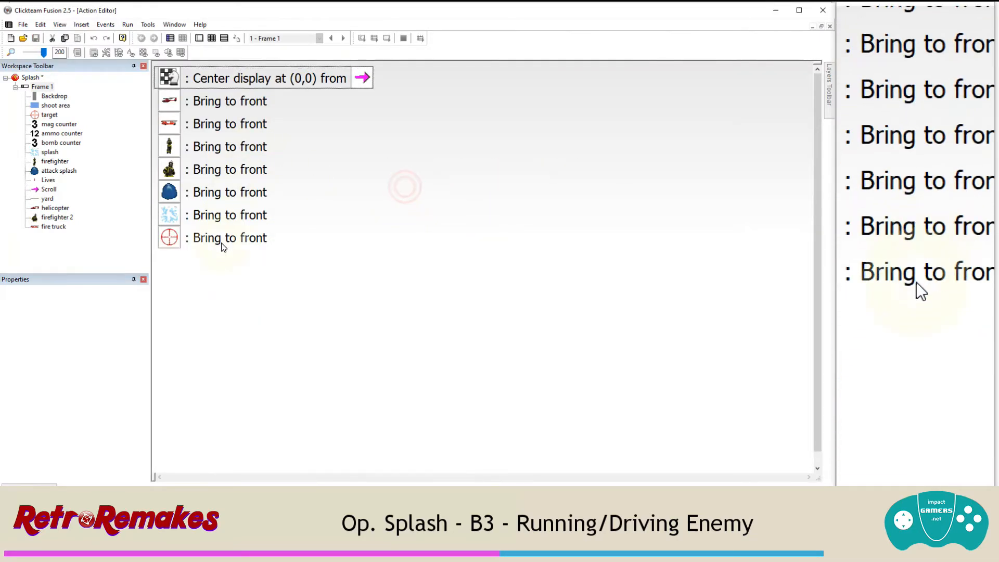
right_click(245, 104)
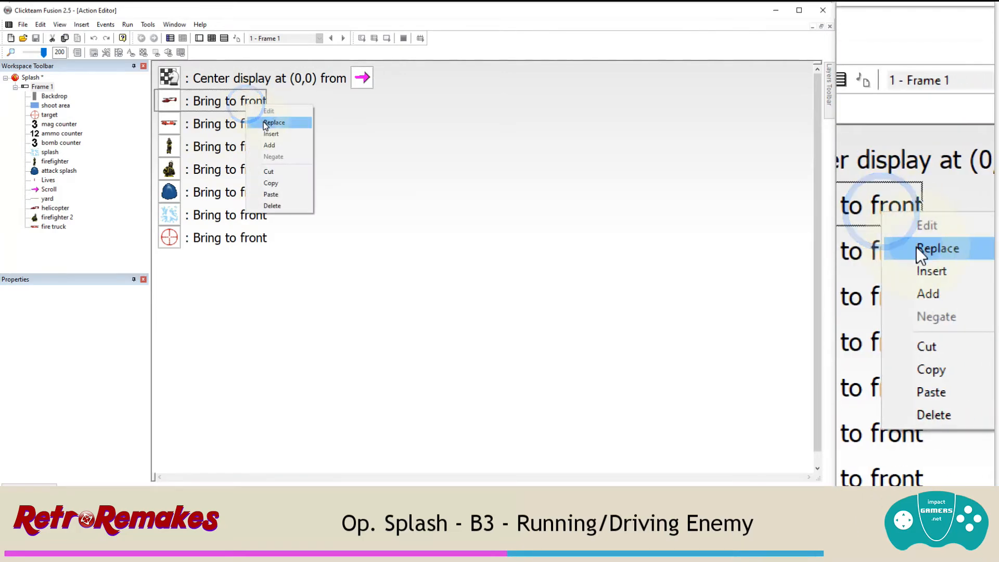
left_click(265, 123)
left_click(420, 230)
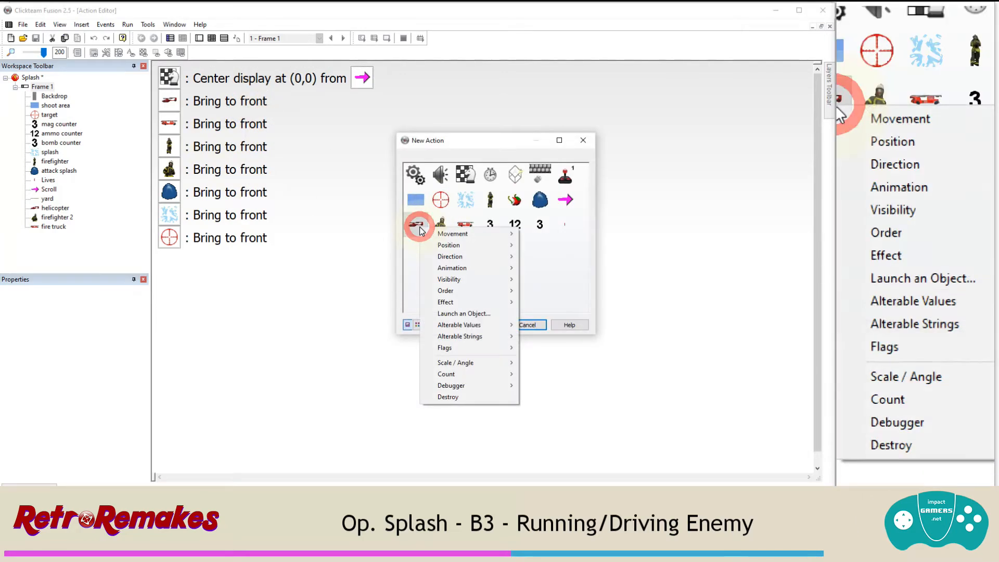
mouse_move(458, 291)
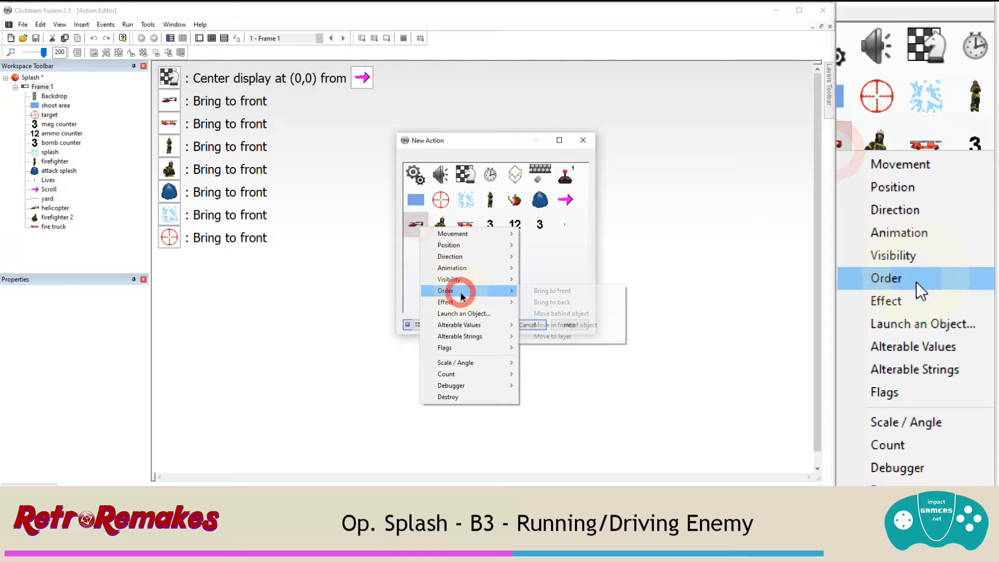
left_click(567, 315)
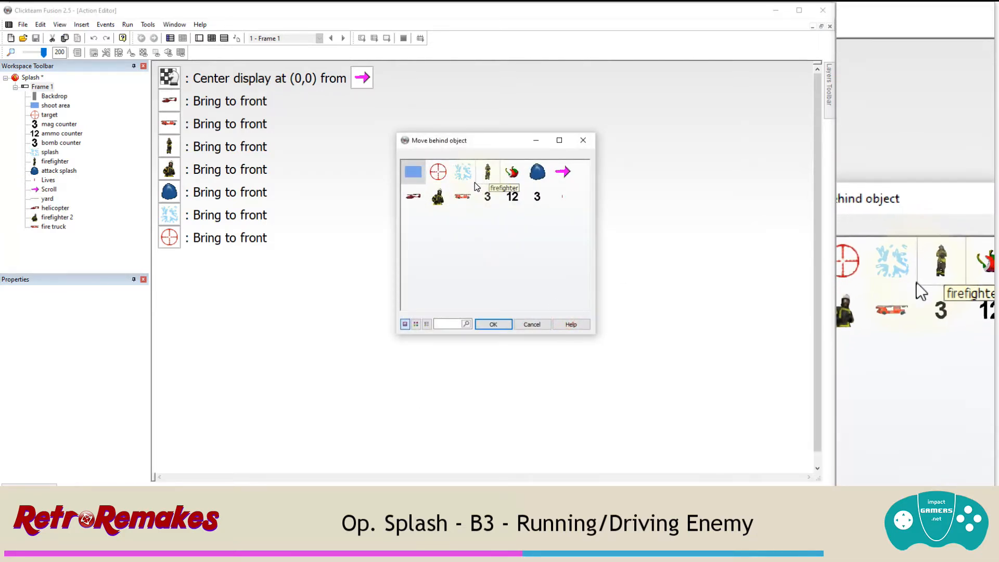
double_click(467, 199)
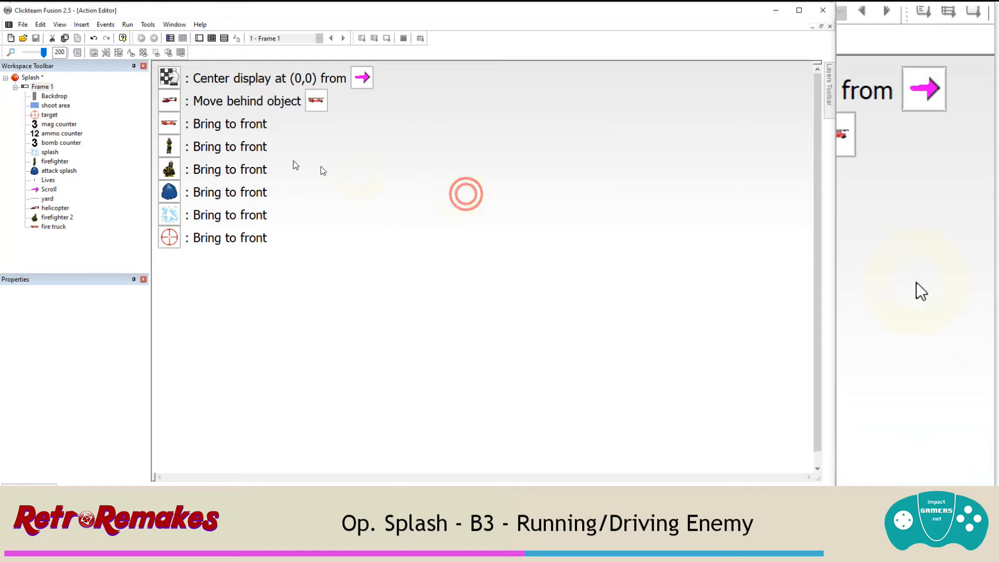
Step: Replace the fire truck's Bring to front action with Move behind object, choosing the first firefighter
right_click(229, 124)
left_click(258, 144)
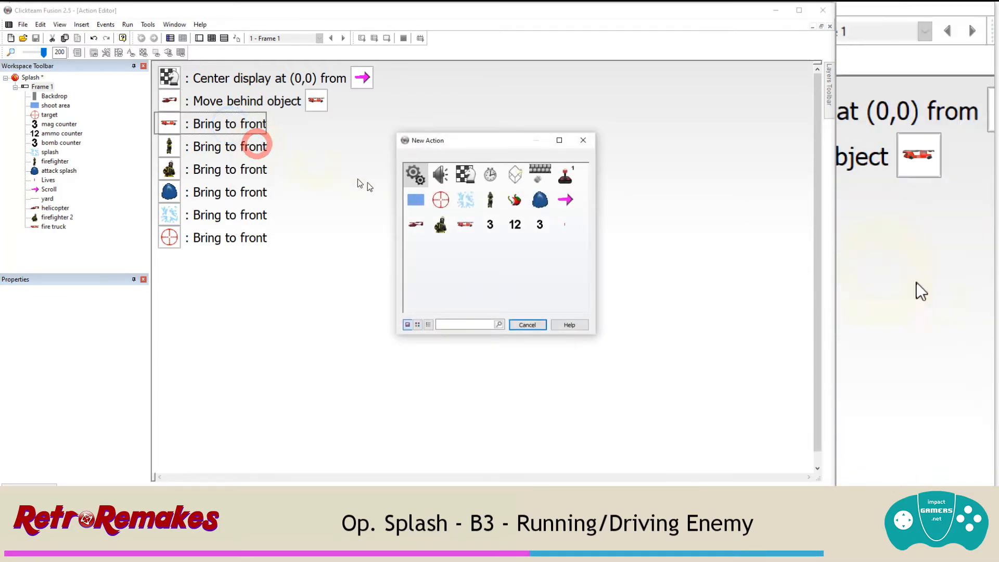
left_click(460, 225)
left_click(504, 286)
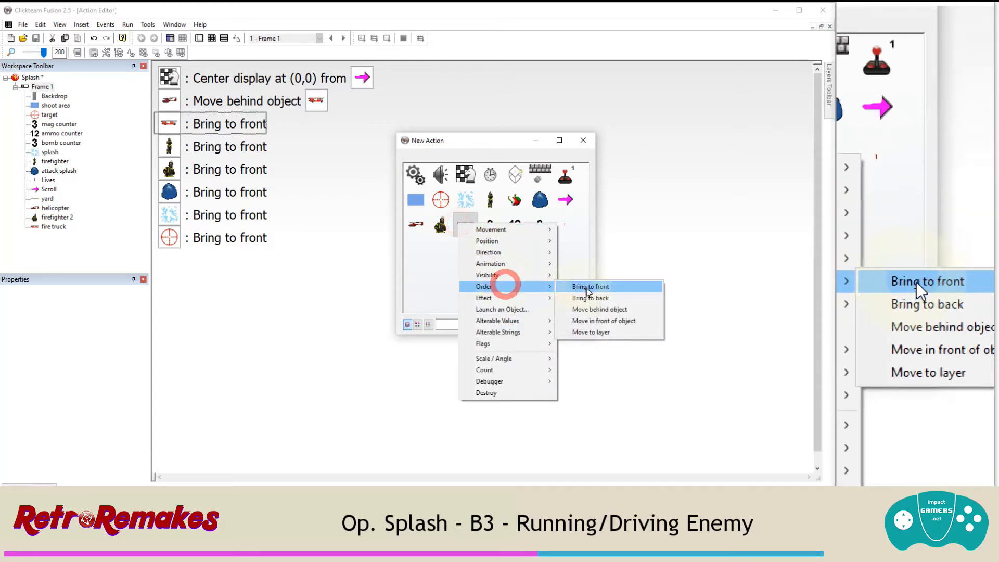
left_click(595, 309)
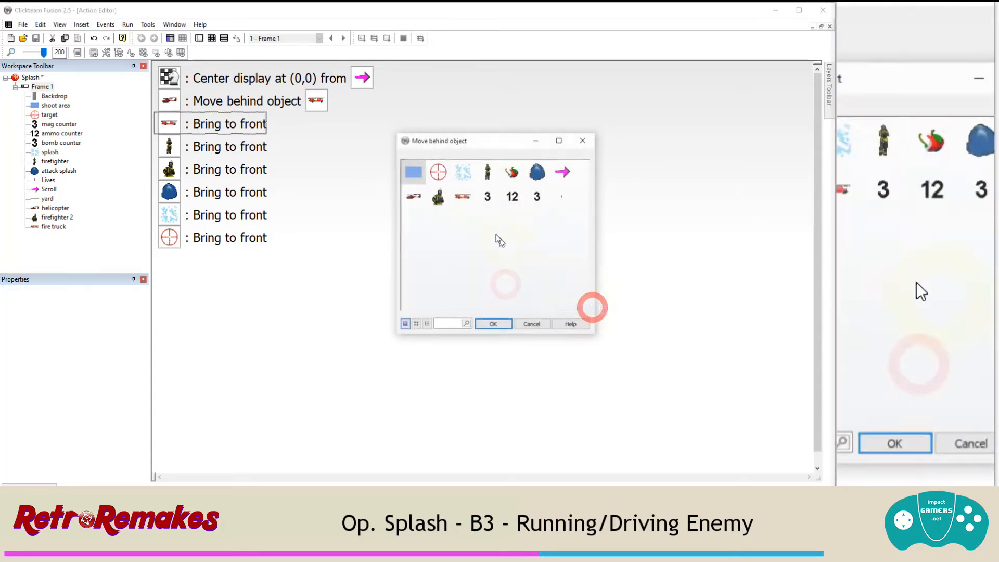
double_click(489, 173)
Step: Replace the first firefighter's Bring to front action with Move behind object, choosing firefighter 2
right_click(249, 144)
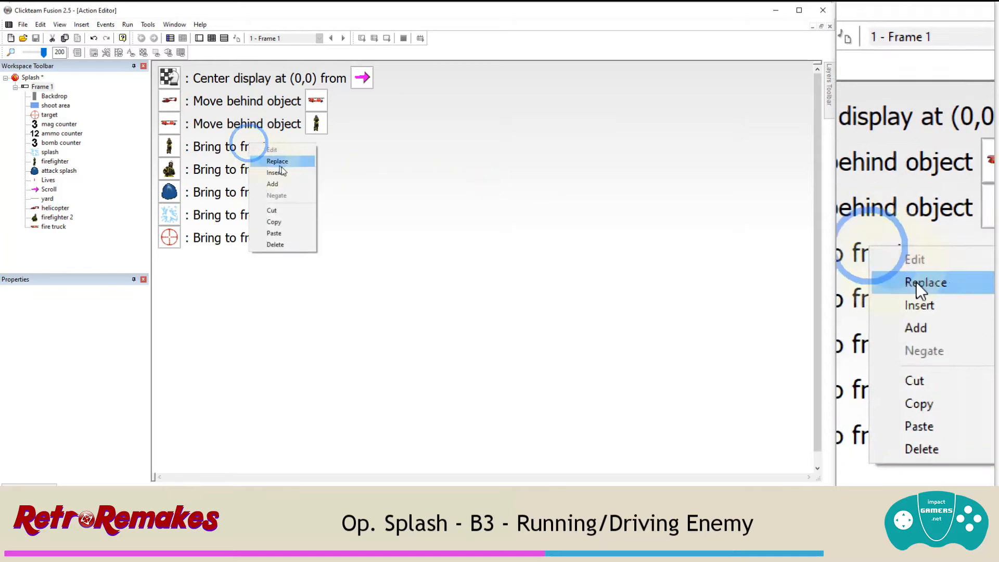
left_click(286, 162)
left_click(489, 198)
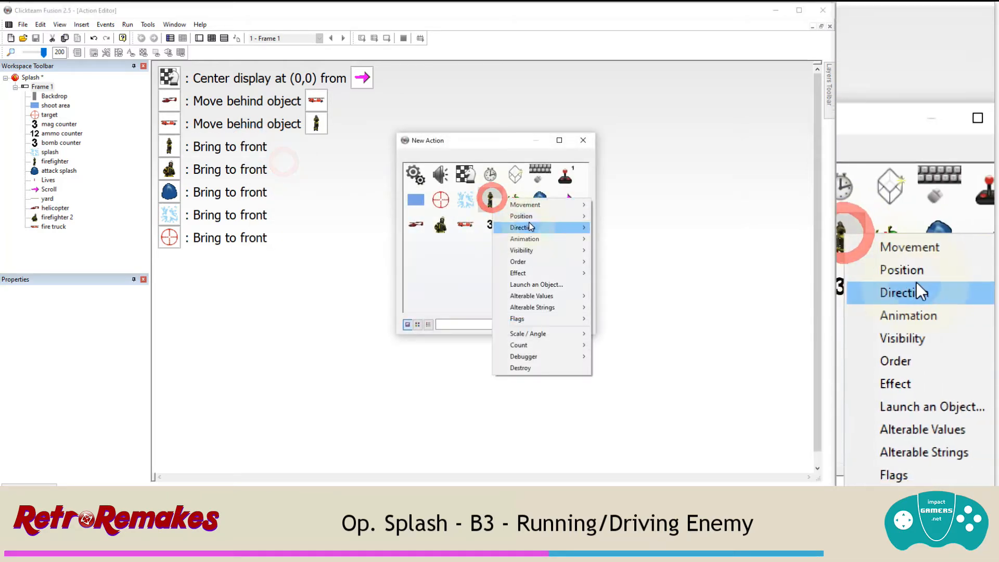
left_click(535, 261)
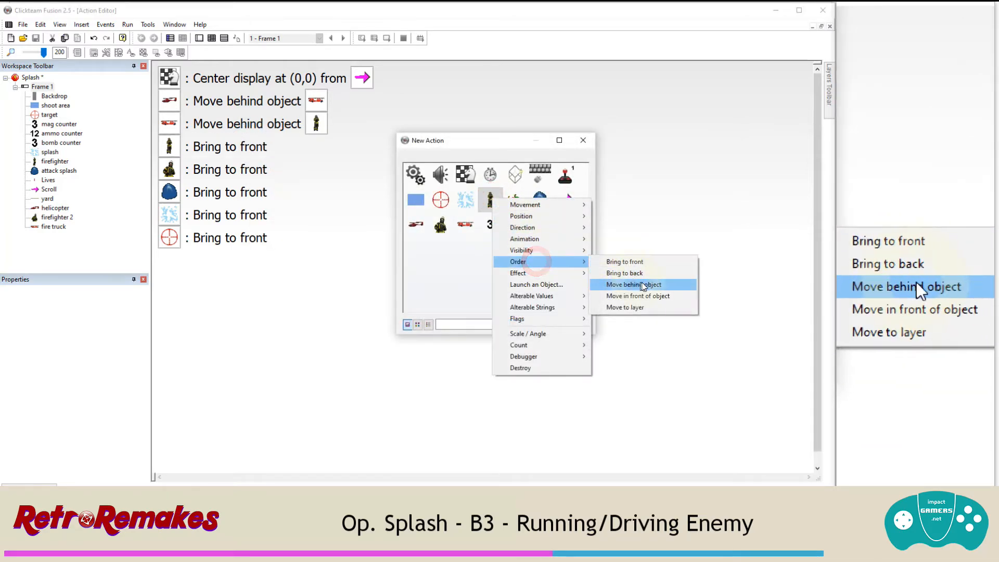
left_click(651, 285)
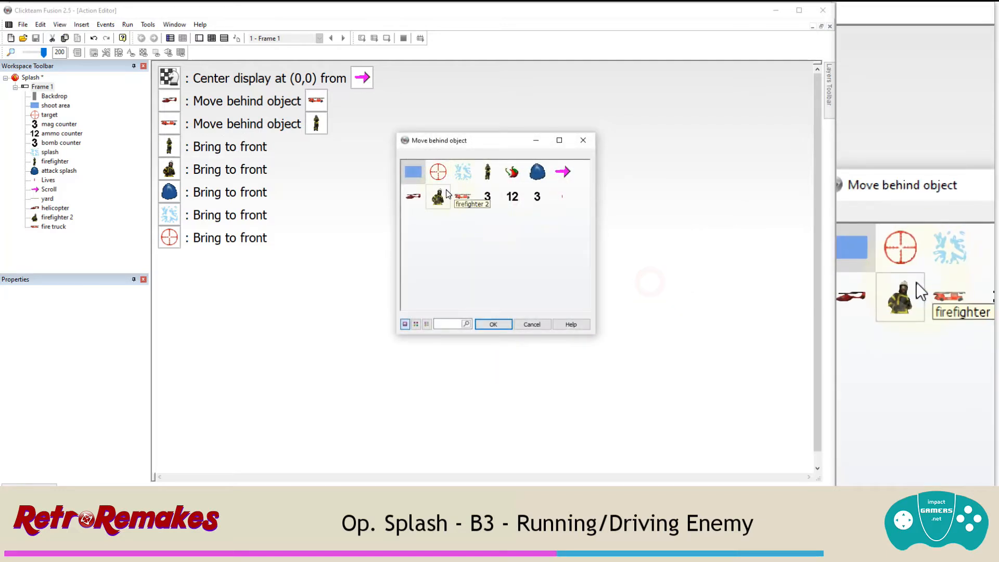
double_click(441, 194)
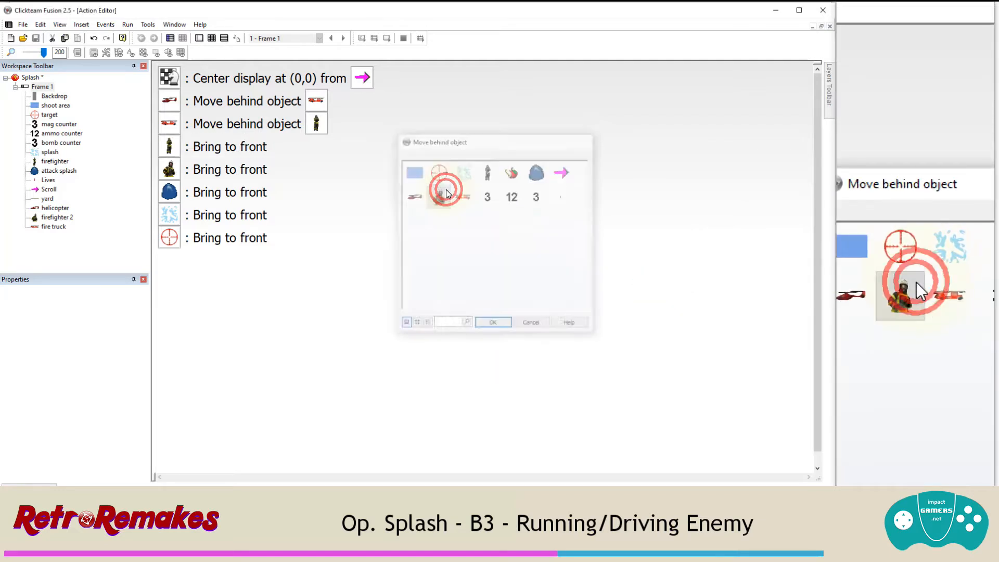
Step: Return to the frame editor, run the application to test the Move behind object ordering, and close the test run
left_click(132, 26)
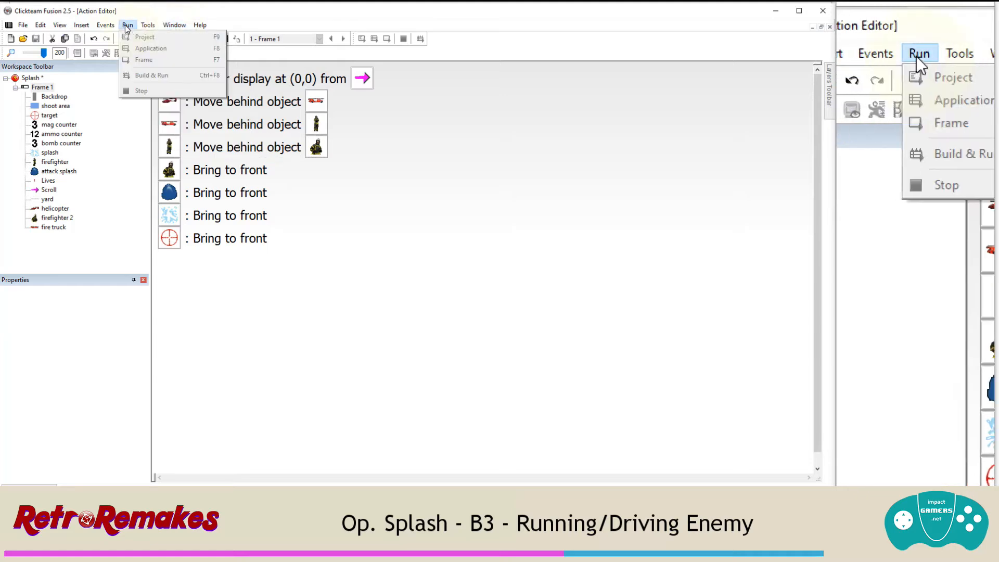
left_click(174, 25)
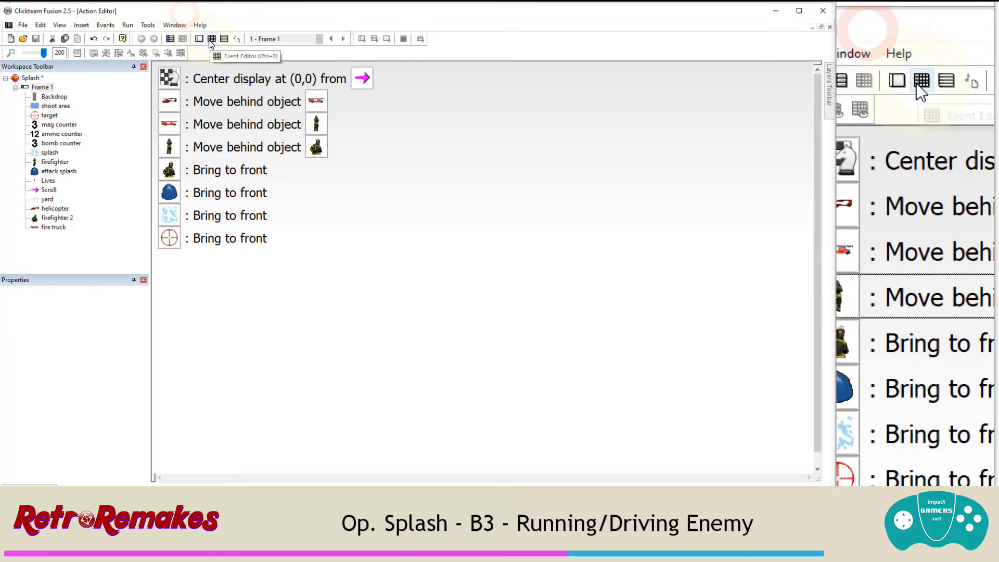
left_click(199, 39)
left_click(150, 25)
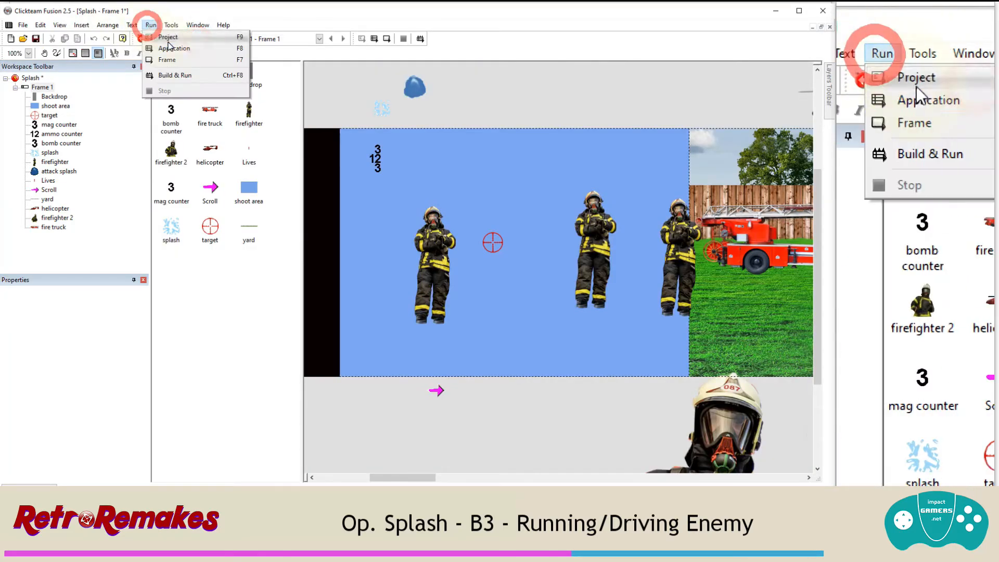
left_click(170, 48)
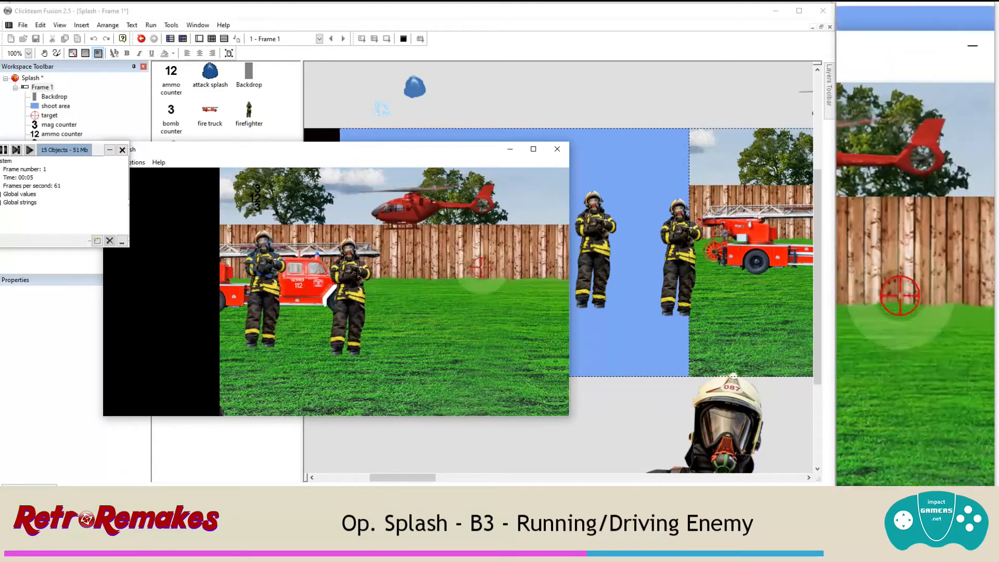
left_click(556, 150)
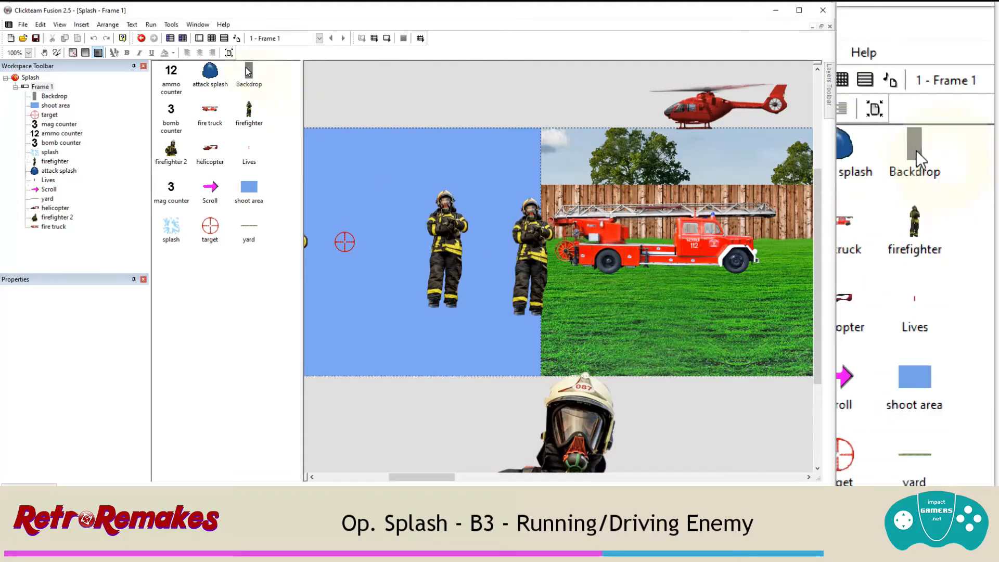
Step: In the Attacking events, replace the enemy group's X position condition with a negated test for overlapping the shoot area
left_click(211, 39)
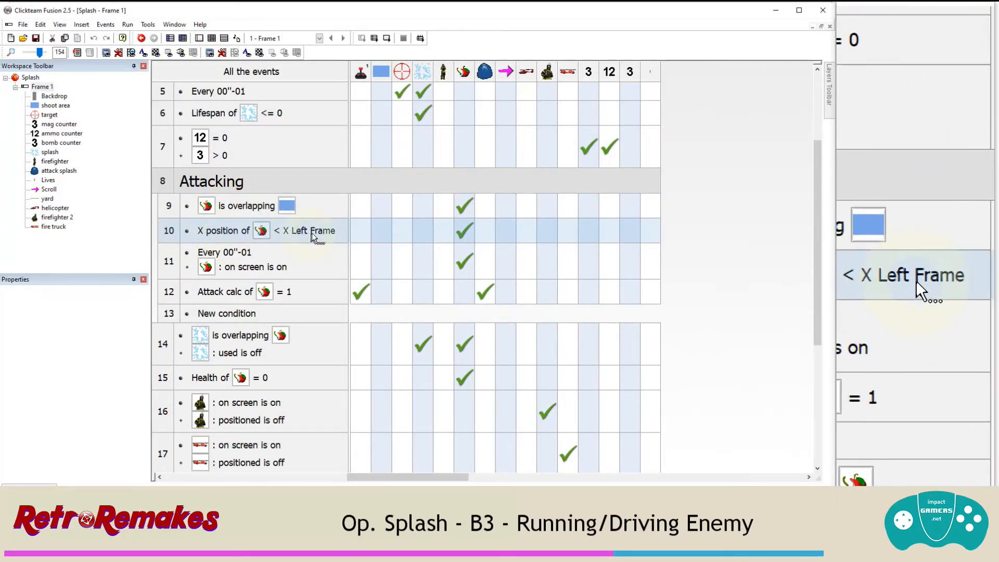
mouse_move(459, 234)
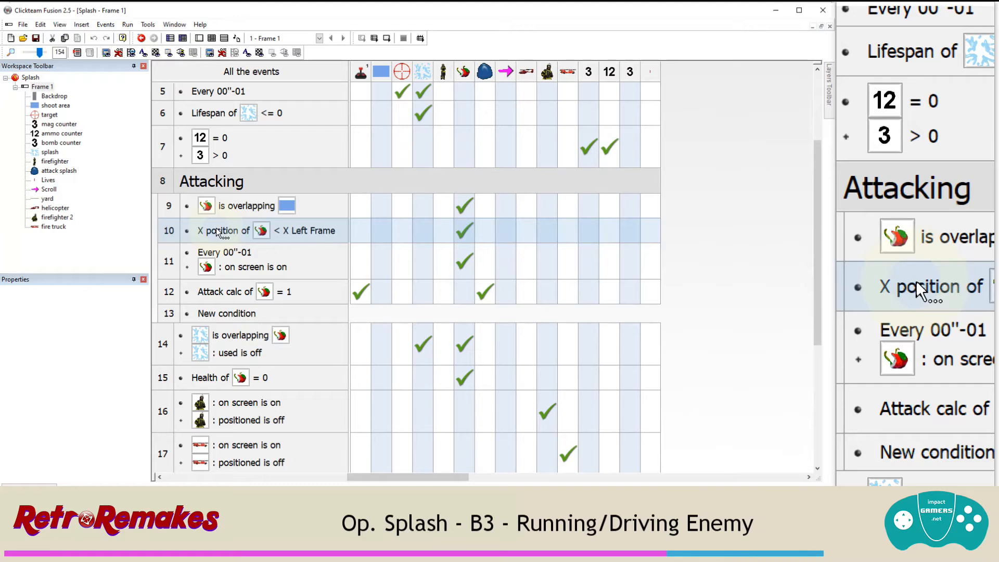
right_click(217, 230)
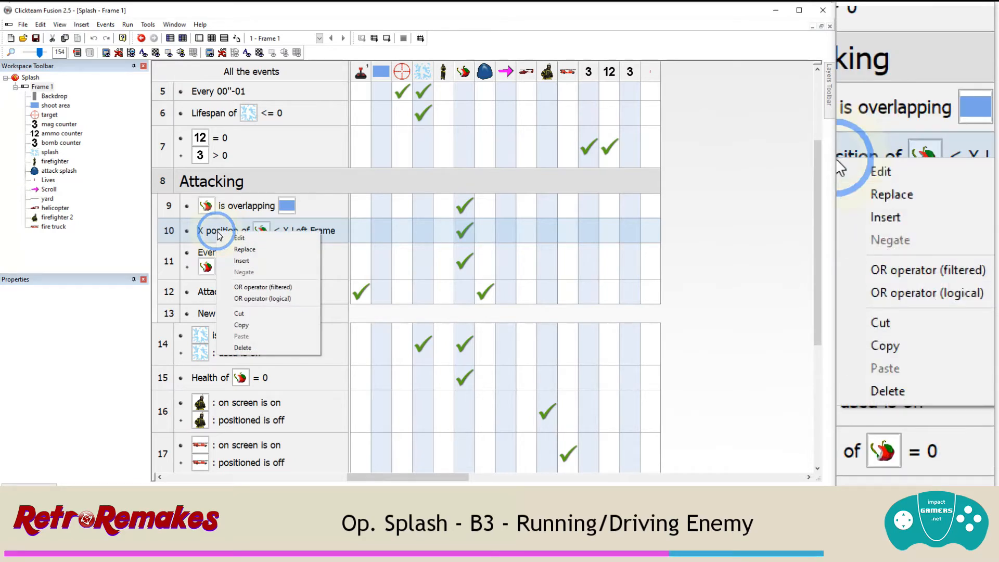
left_click(240, 250)
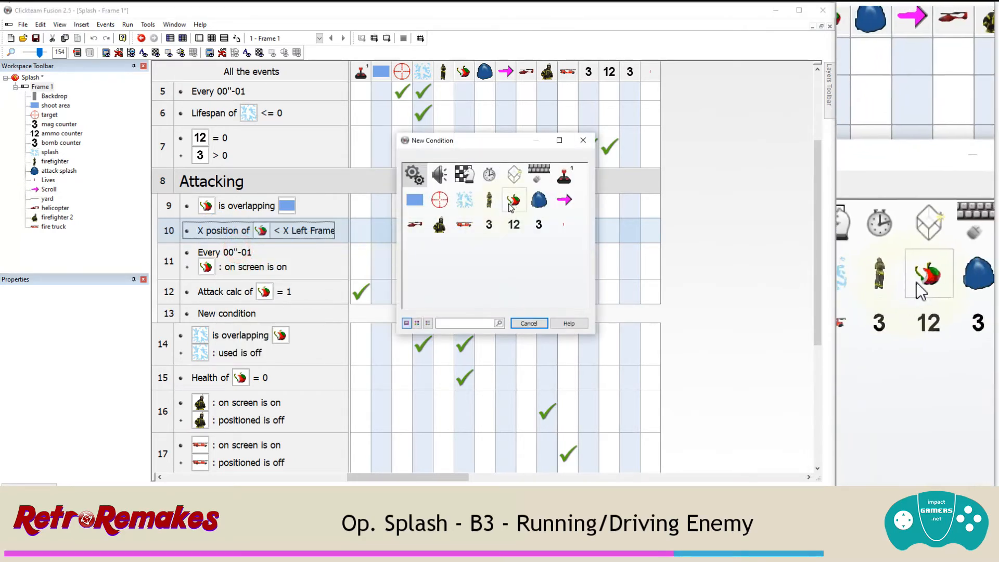
left_click(512, 205)
mouse_move(542, 209)
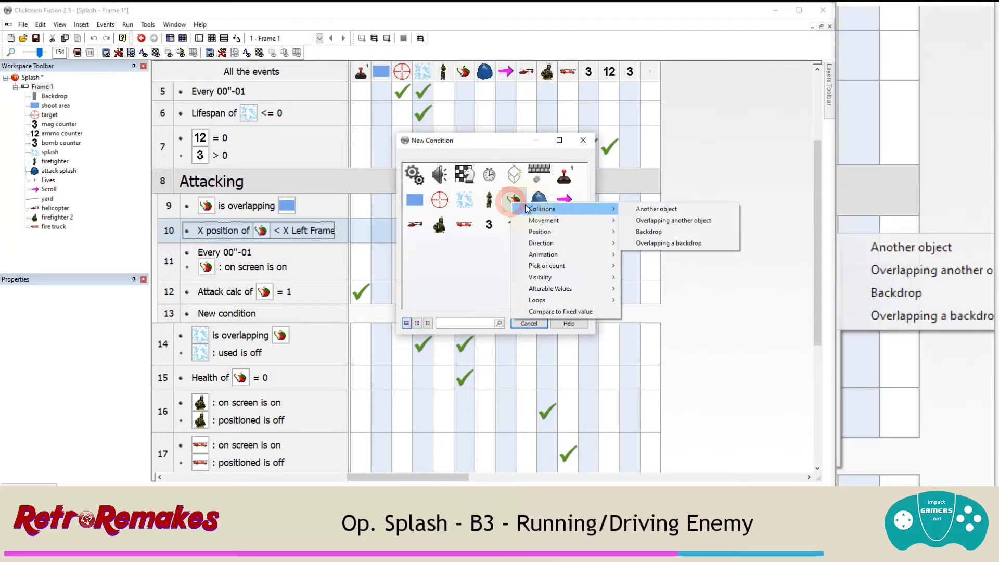
left_click(642, 220)
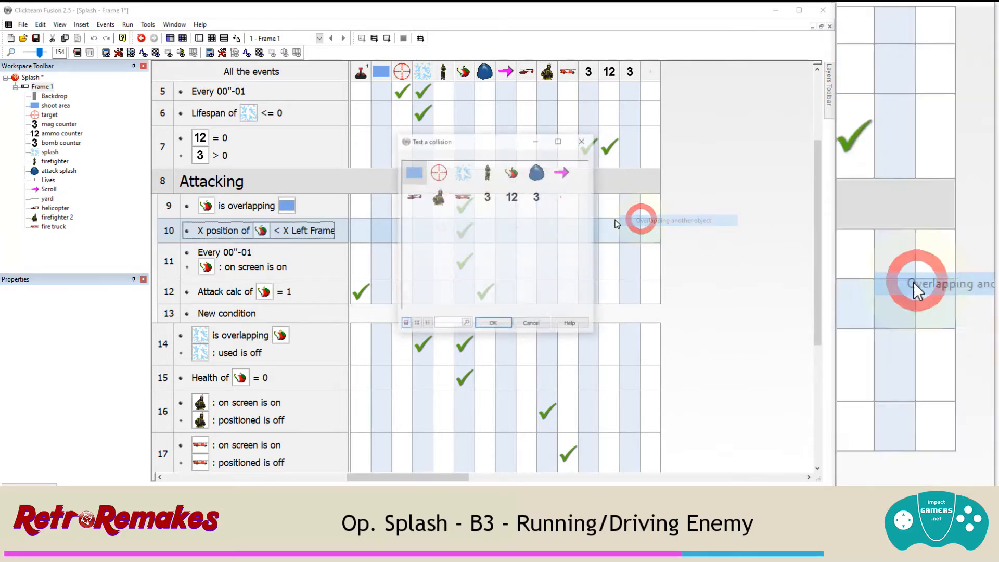
double_click(418, 173)
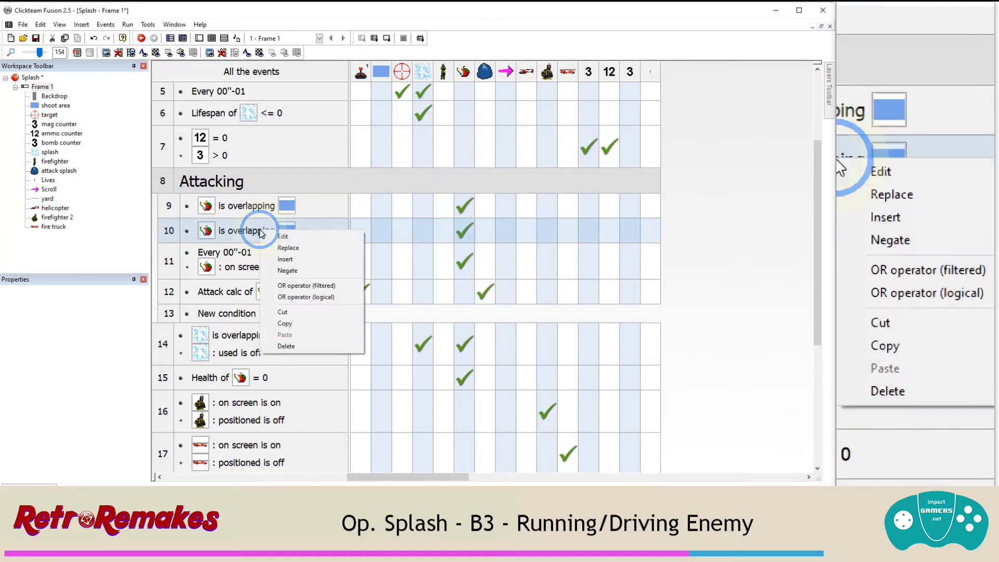
left_click(286, 271)
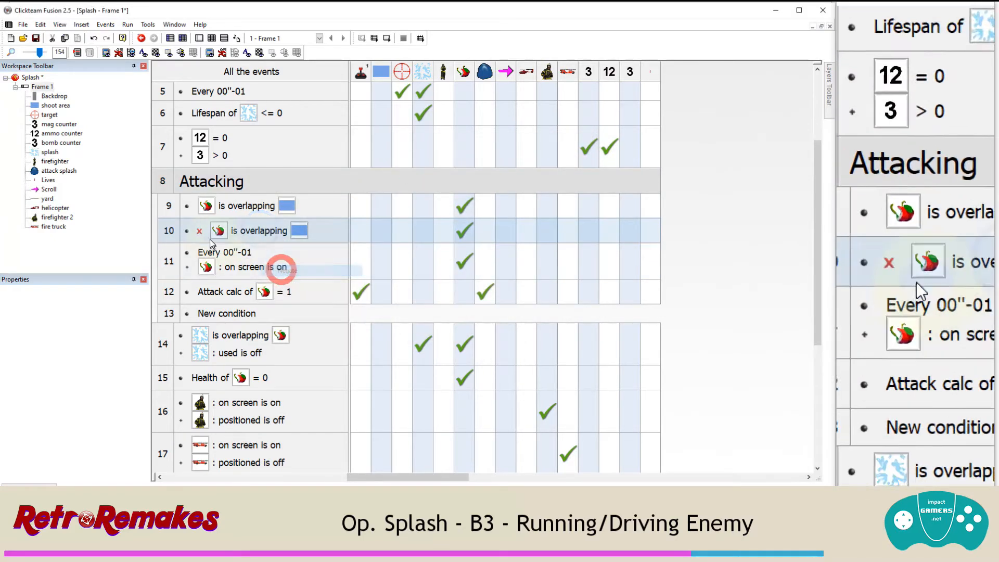
Step: Insert a second condition into the negated overlap event requiring the enemy group's on screen flag to be on
right_click(263, 233)
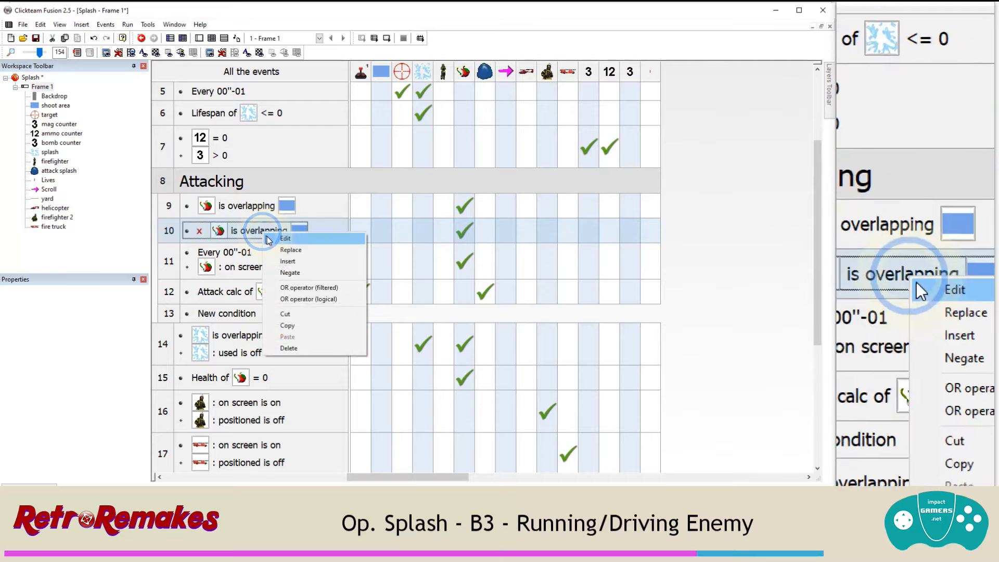
left_click(289, 262)
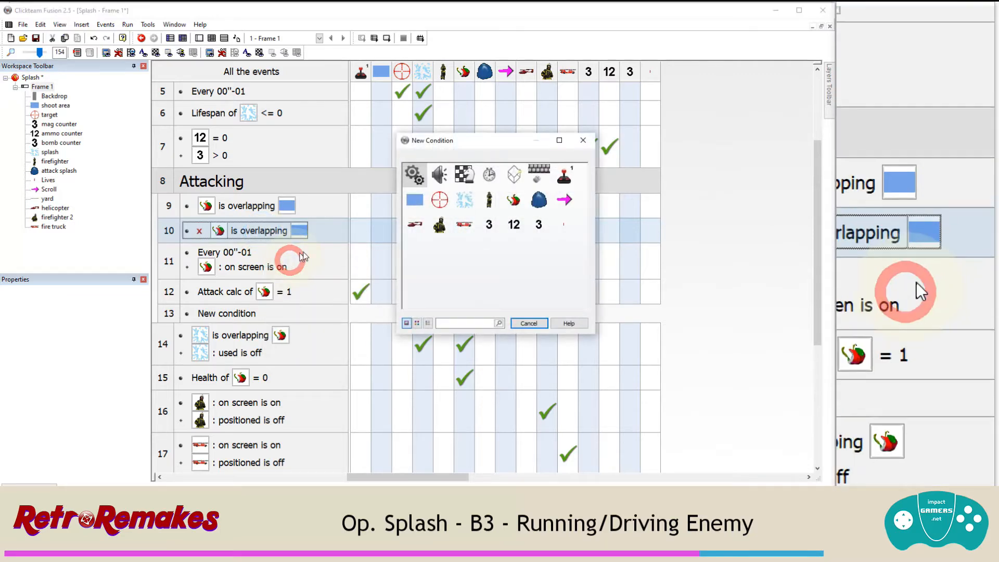
left_click(511, 201)
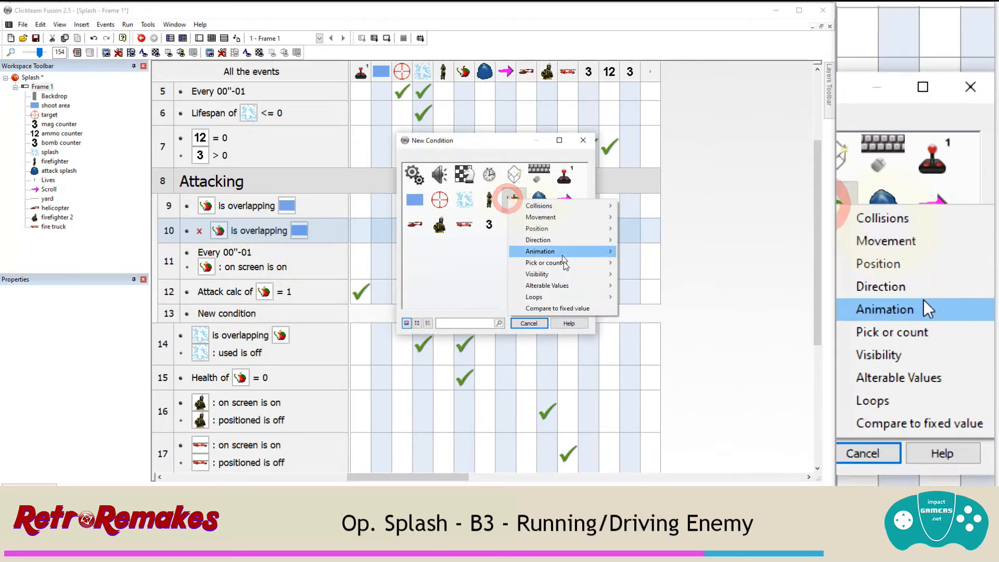
mouse_move(566, 285)
left_click(682, 308)
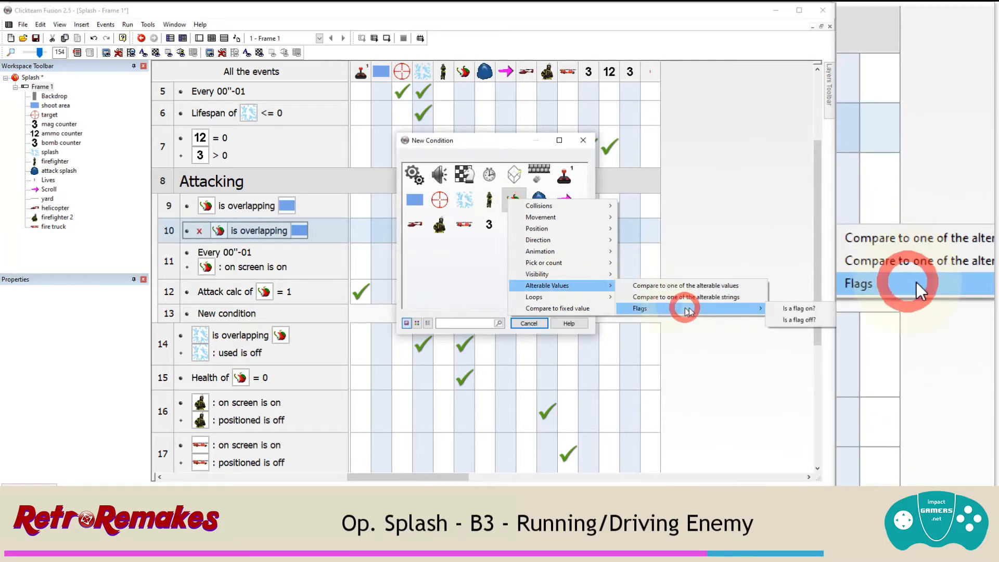
left_click(789, 309)
double_click(310, 213)
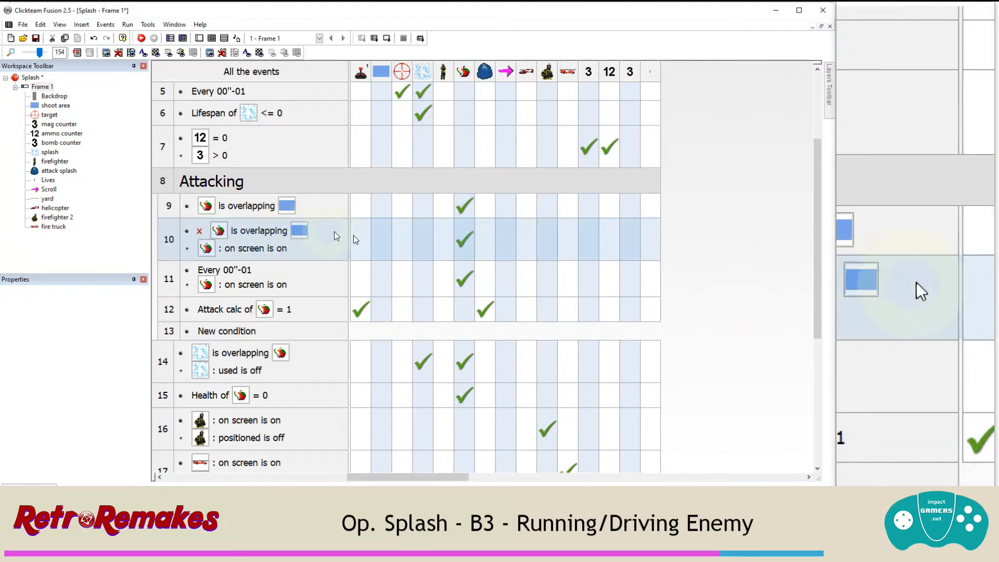
Step: In the frame editor, set the fire truck's points to 400, health to 10, attack time to 120 and attack power to 8
left_click(198, 39)
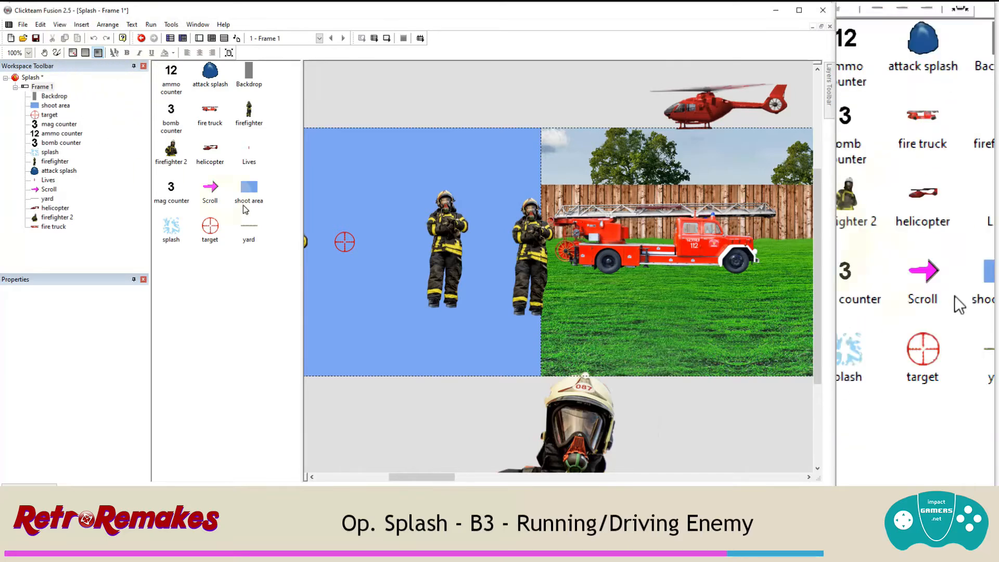
left_click(588, 244)
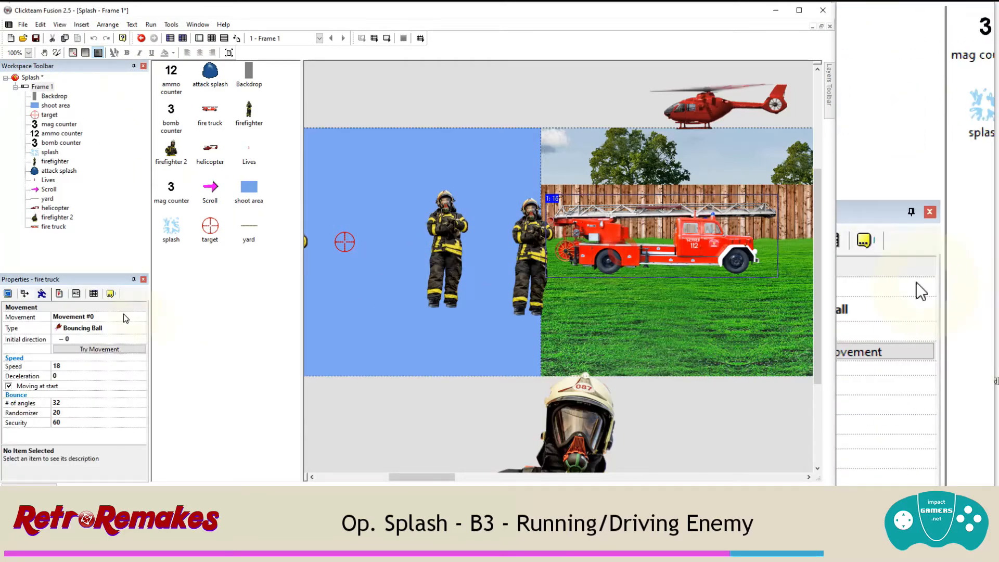
left_click(76, 293)
left_click(81, 361)
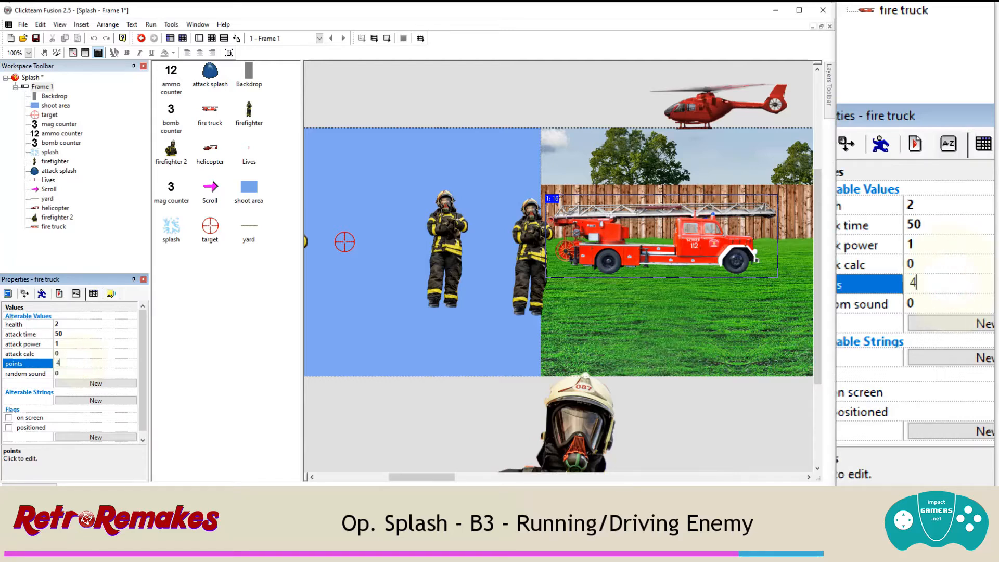
left_click(82, 324)
type("10")
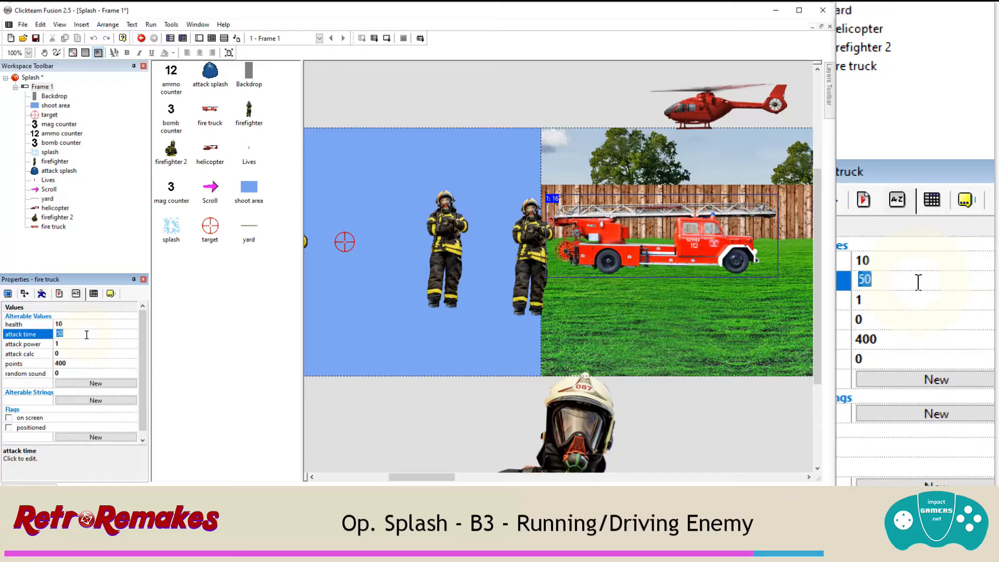
type("120")
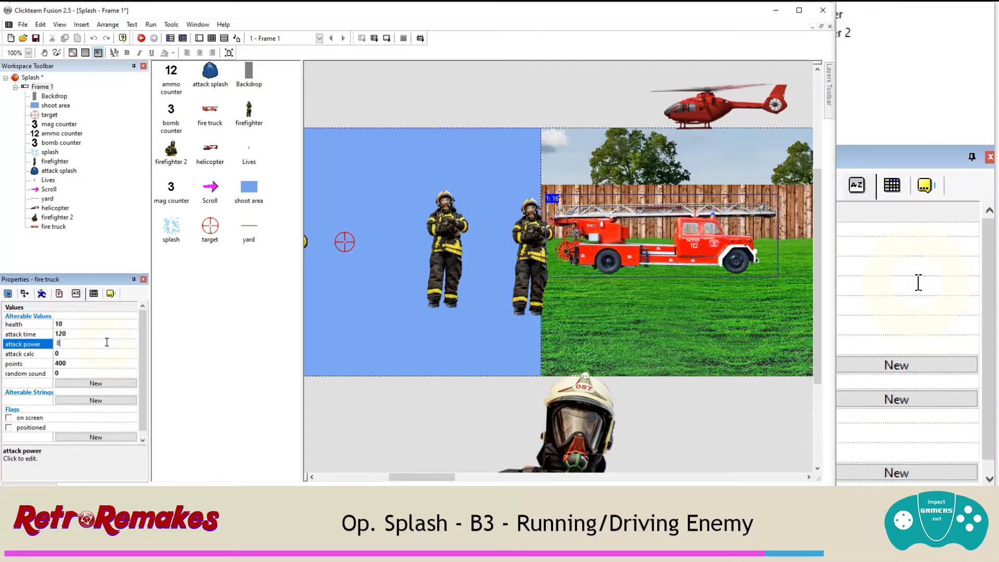
key("Return")
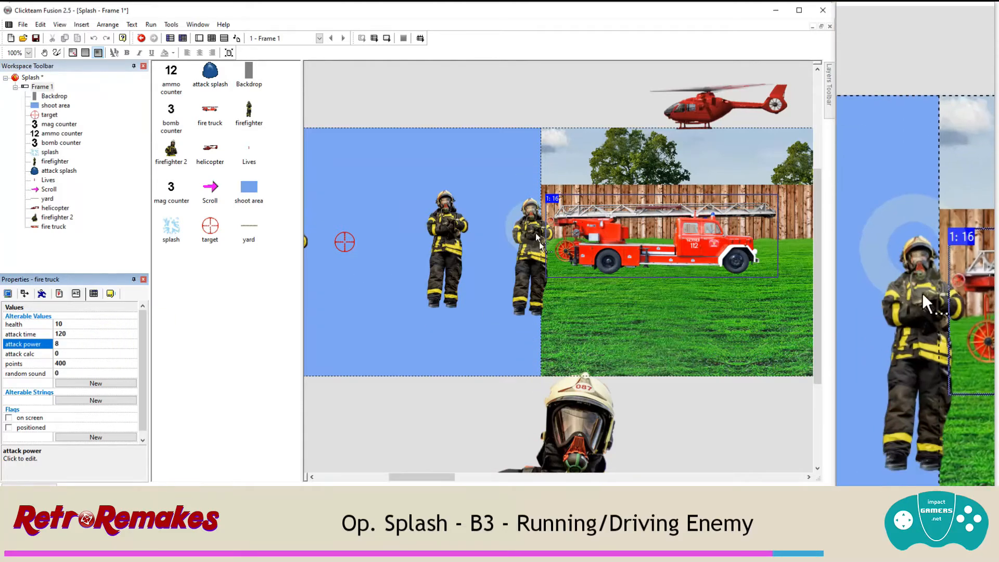
Step: Set firefighter 2's points to 150 and health to 3, and save the application
left_click(470, 409)
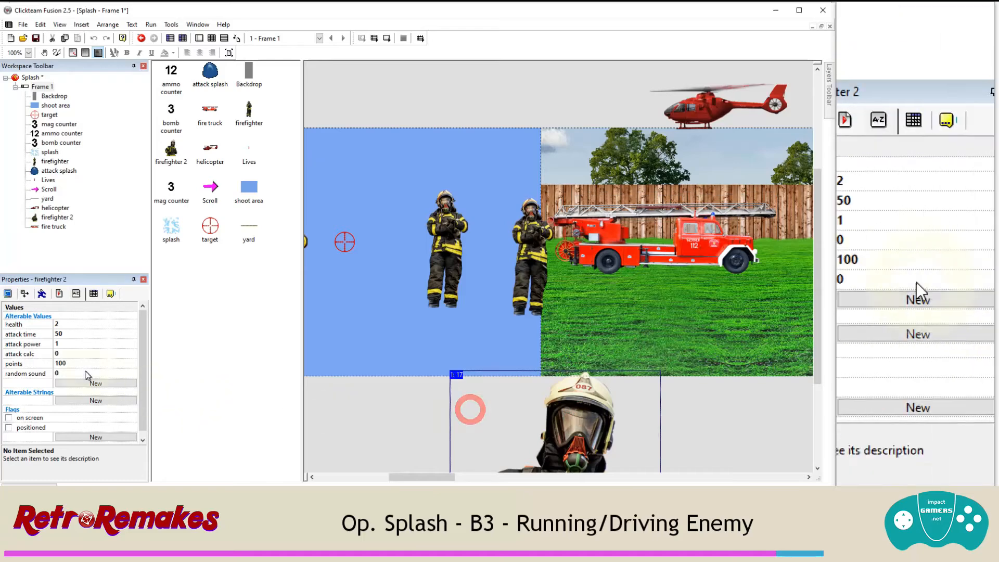
left_click(85, 361)
type("150")
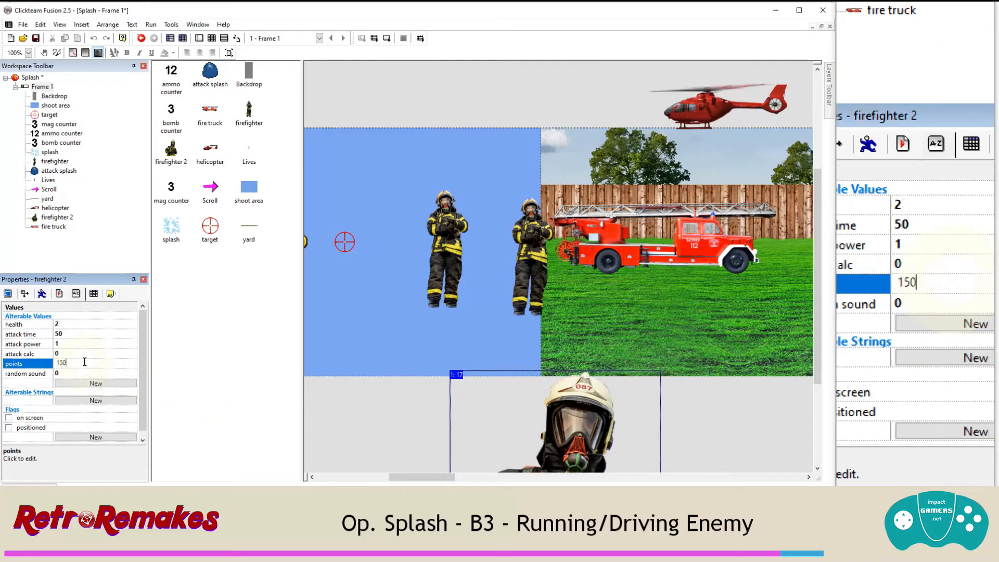
key("Return")
left_click(95, 324)
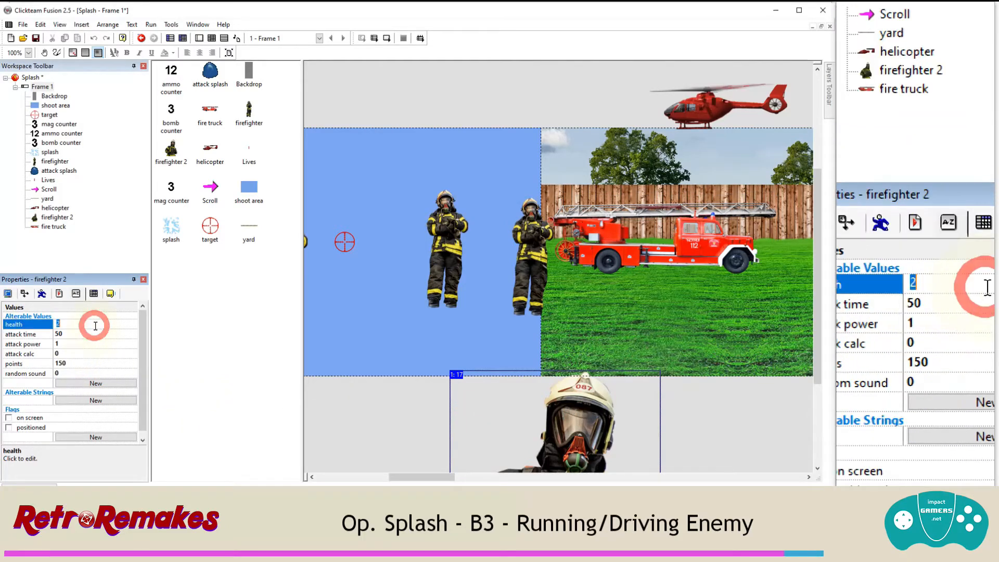
key("Return")
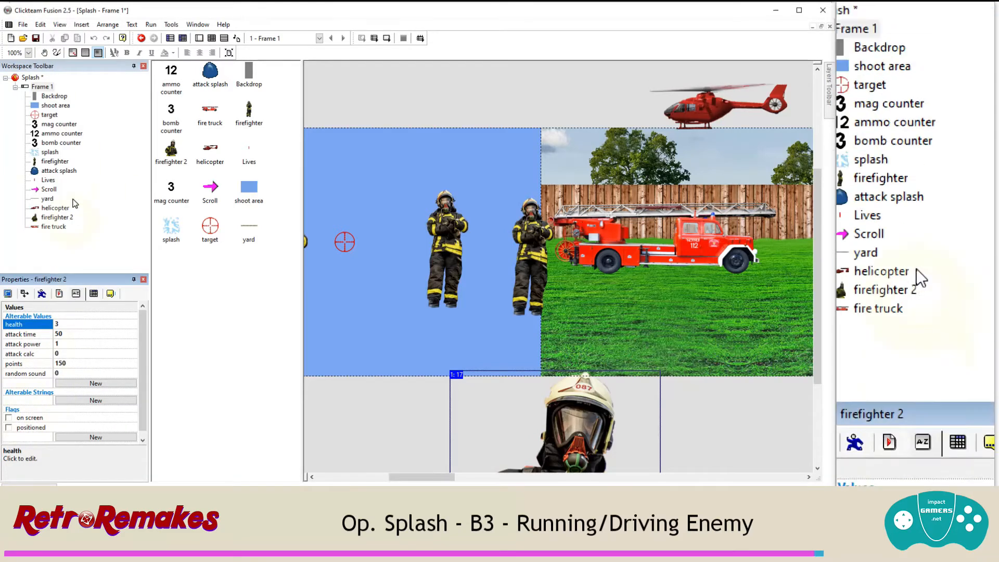
left_click(23, 24)
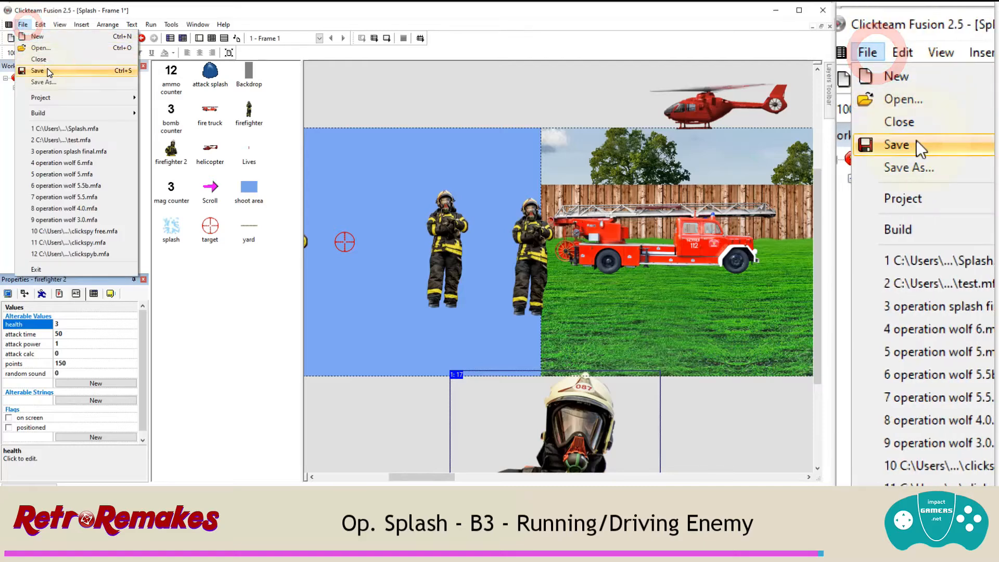
left_click(48, 71)
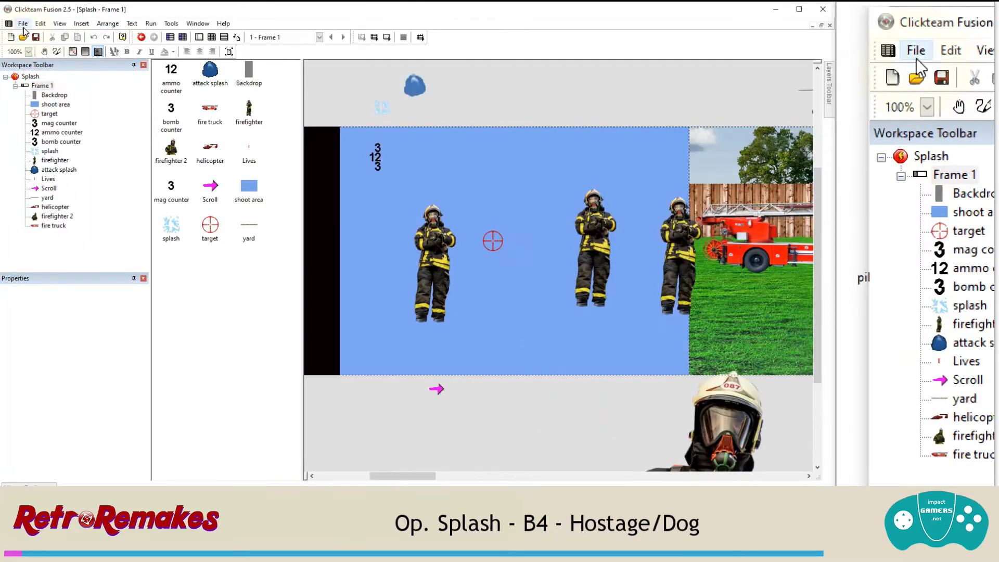
Step: Clone the firefighter object in 2 rows and 1 column, and rename the clone as dog
left_click(527, 251)
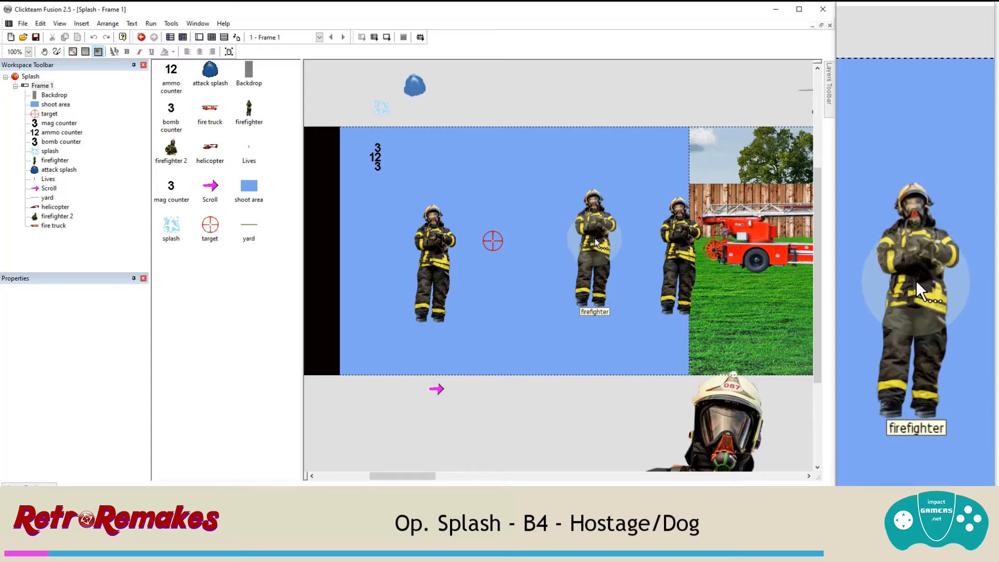
right_click(596, 242)
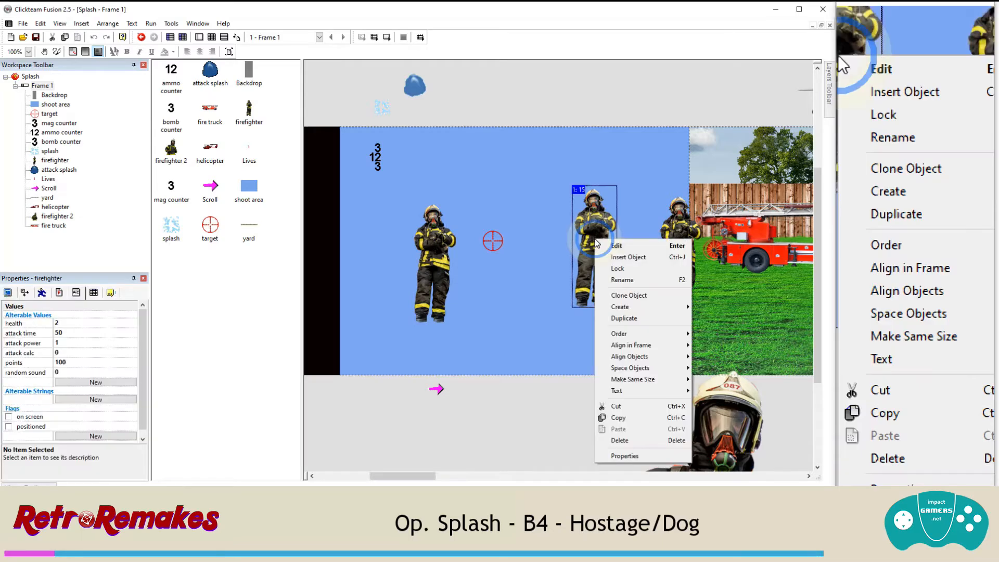
left_click(626, 291)
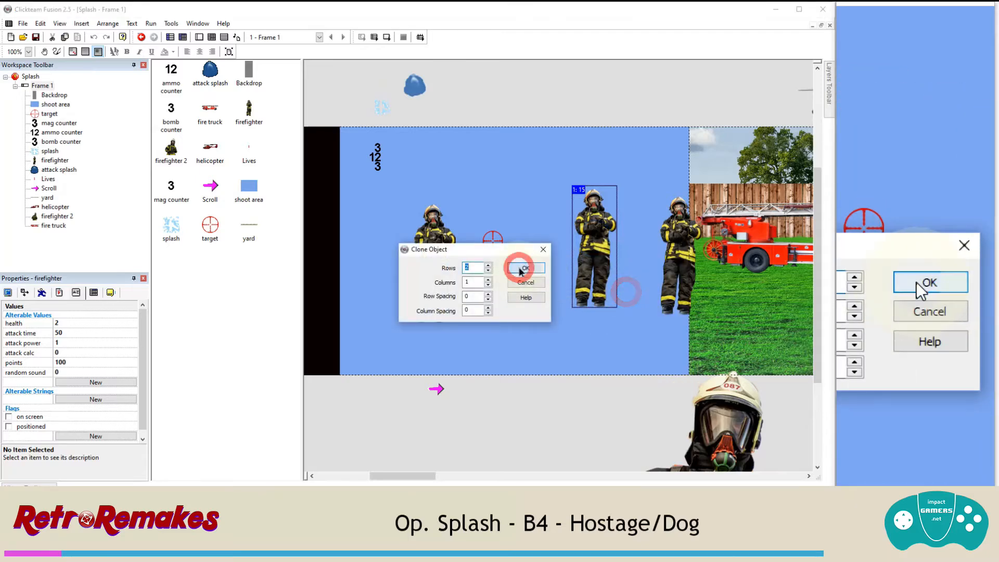
left_click(522, 269)
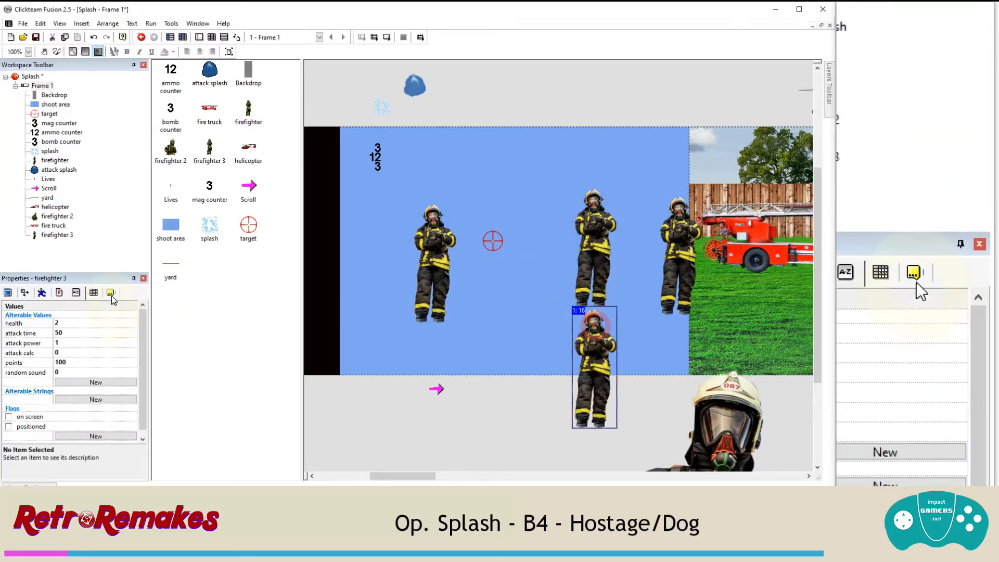
left_click(110, 293)
type("d")
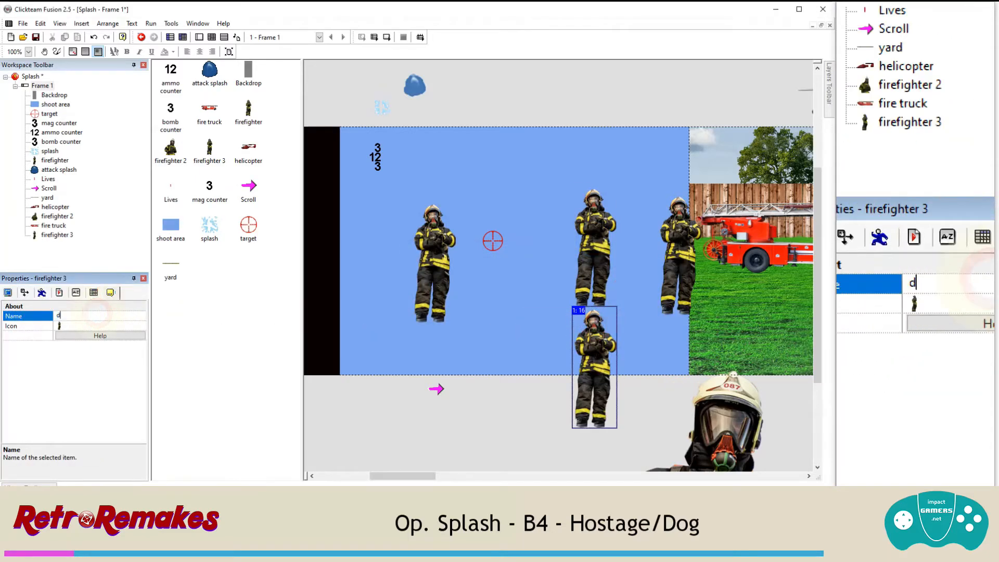
type("og")
key("Return")
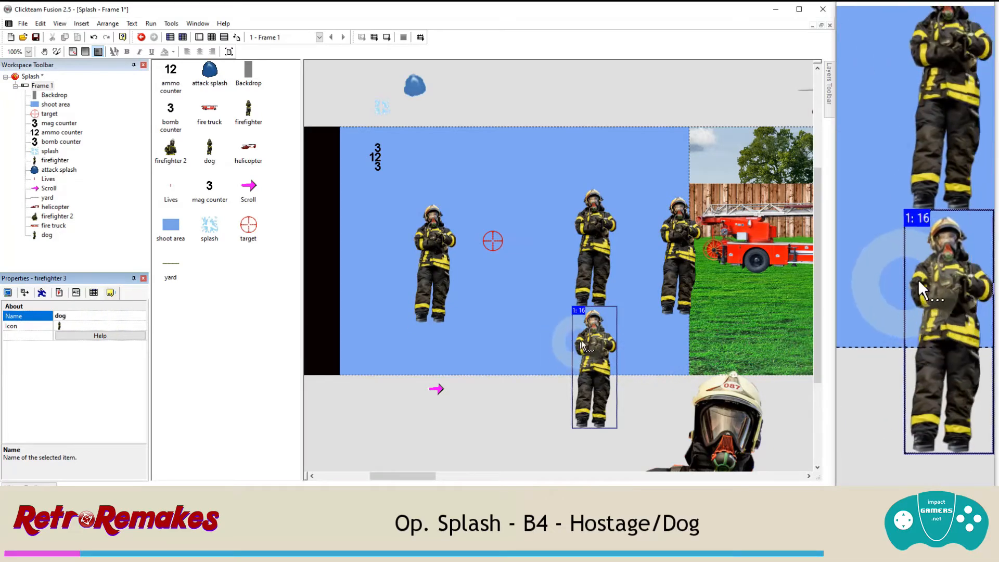
Step: Replace the dog's Stopped animation with the five dog-stopped images, using a Center-left hot spot, and preview it playing
right_click(588, 341)
left_click(606, 122)
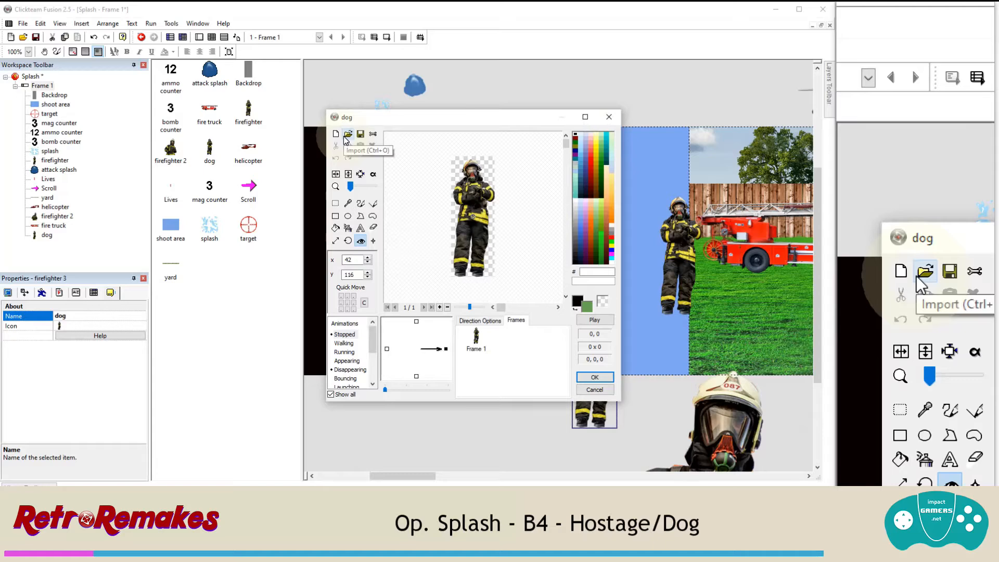
left_click(343, 135)
scroll(467, 203, "down", 5)
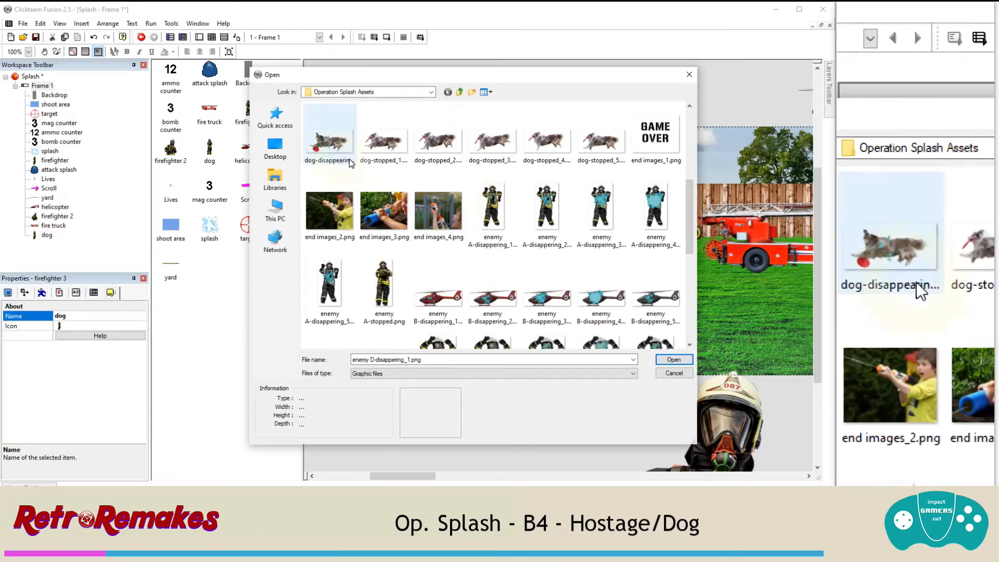
left_click(376, 161)
double_click(376, 162)
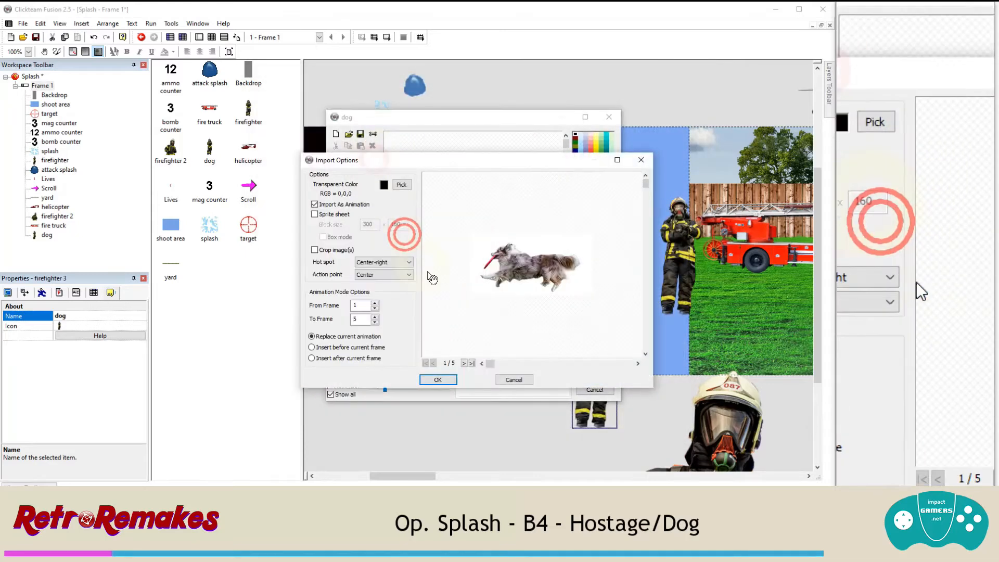
left_click(371, 263)
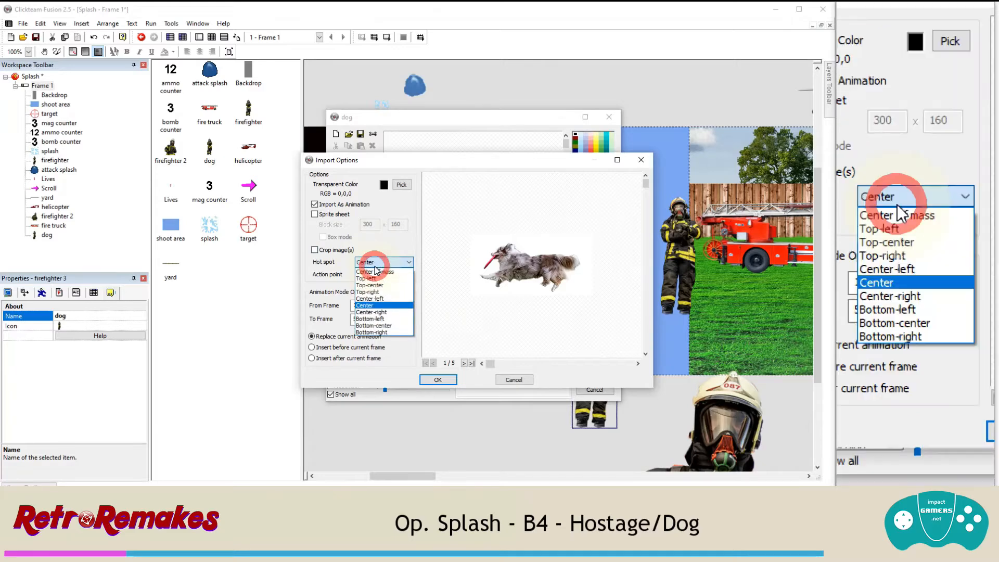
left_click(386, 298)
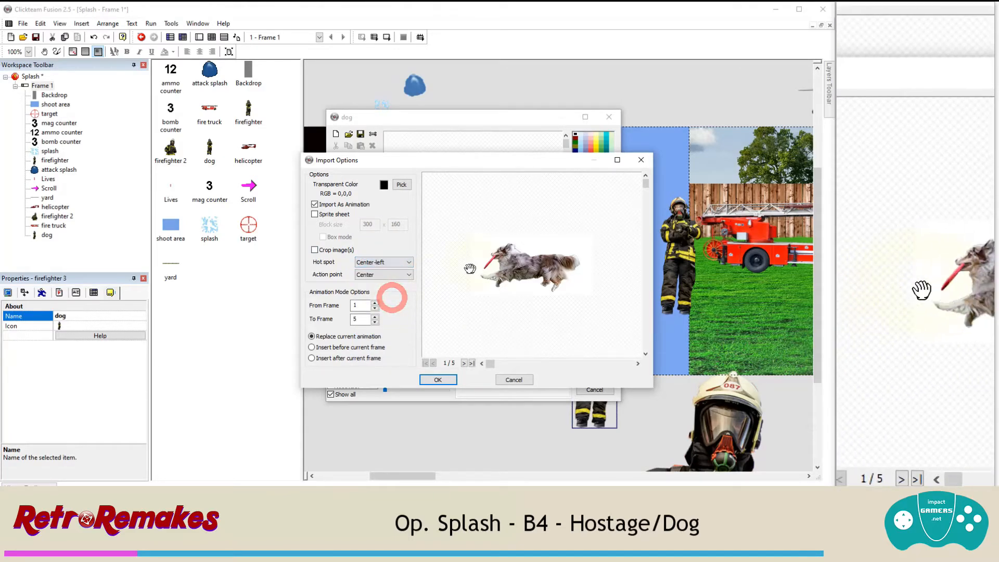
left_click(437, 379)
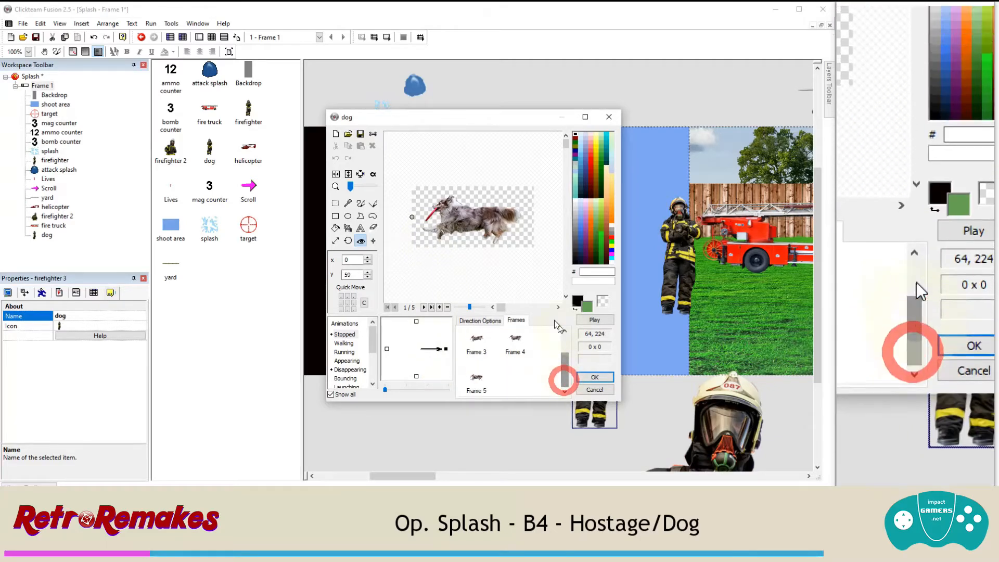
left_click(590, 321)
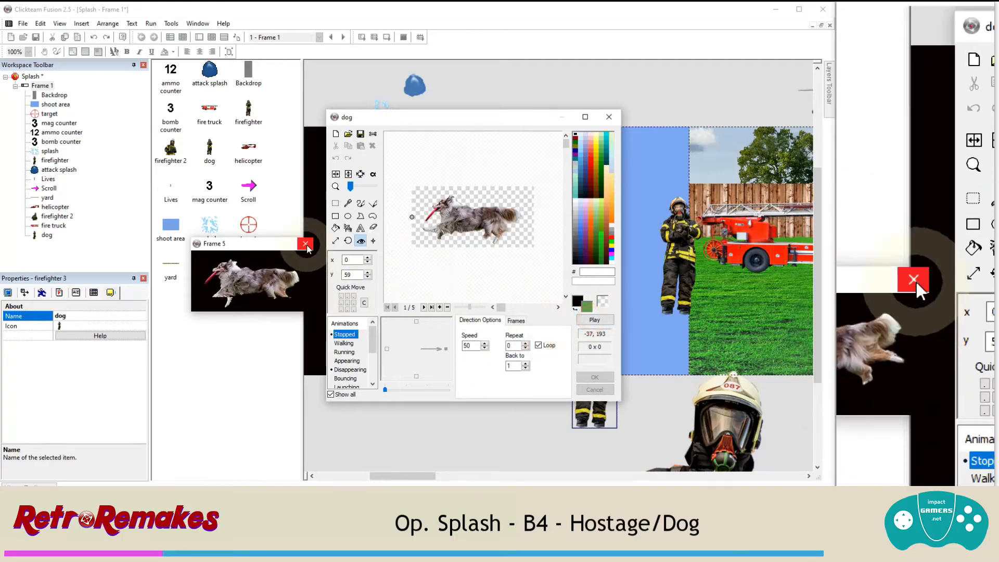
left_click(304, 245)
Step: Replace the dog's Disappearing animation with the five dog-disappearing images, keeping the Center-left hot spot, and accept the animation changes
left_click(356, 369)
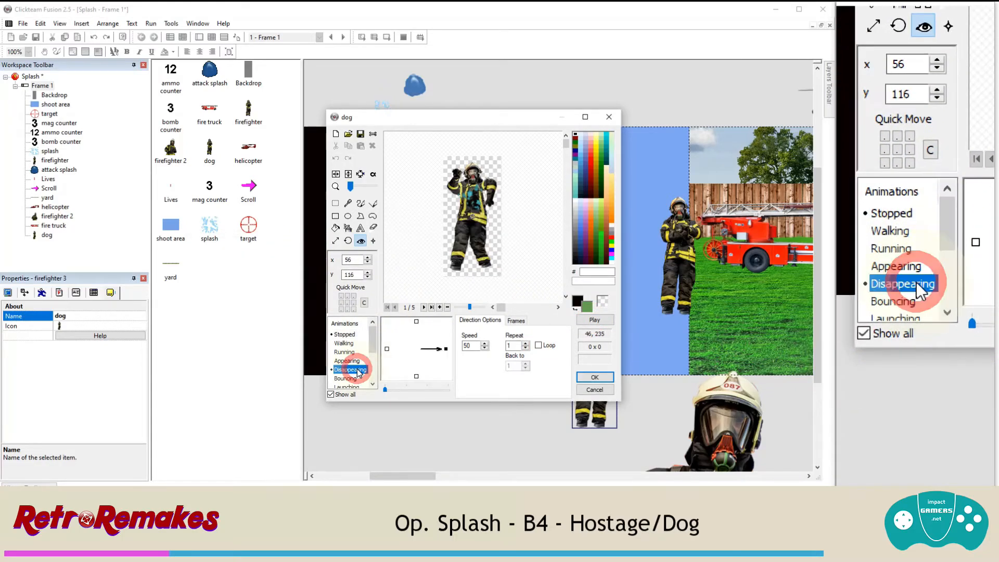
left_click(349, 136)
scroll(467, 234, "down", 3)
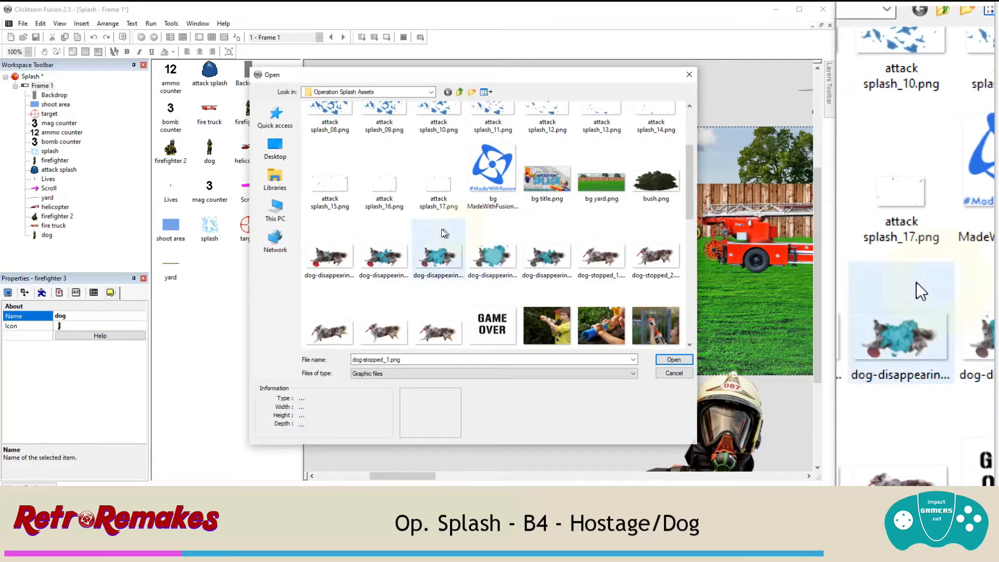
left_click(342, 258)
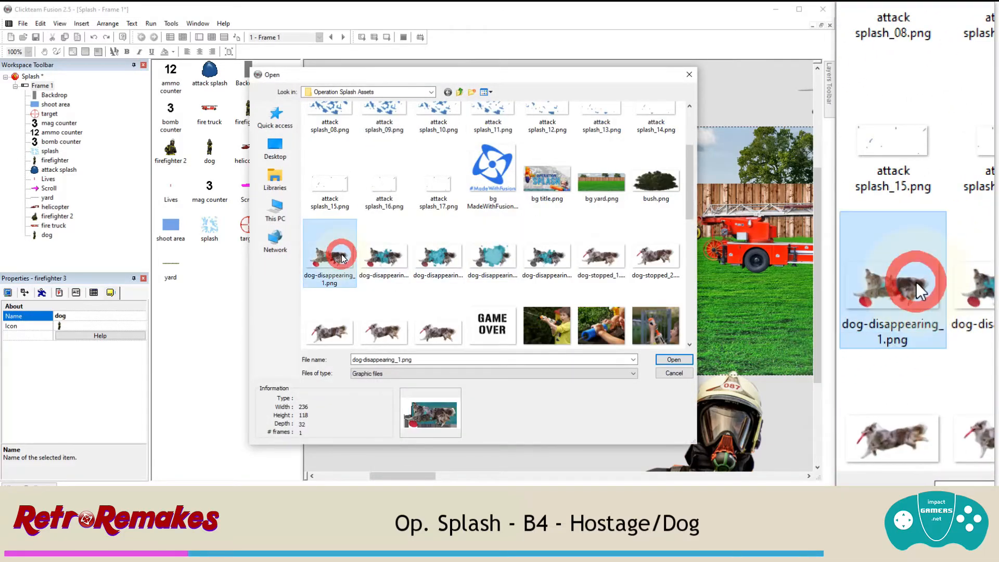
double_click(342, 259)
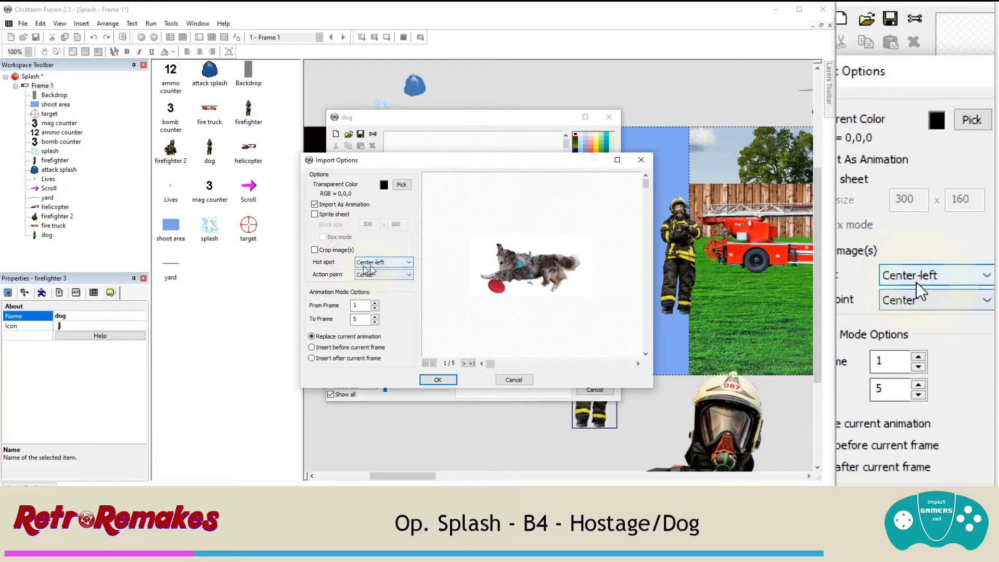
left_click(439, 381)
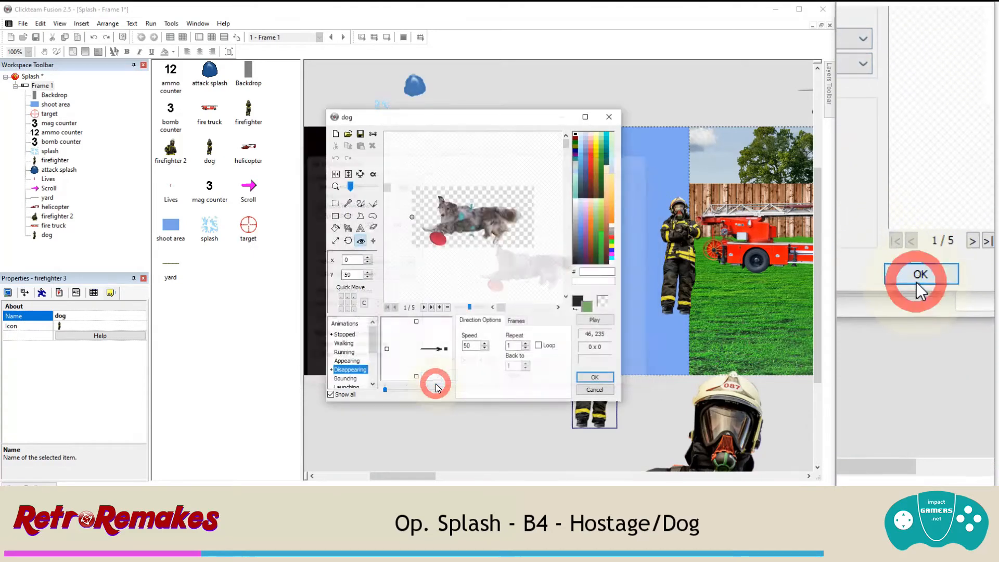
left_click(594, 377)
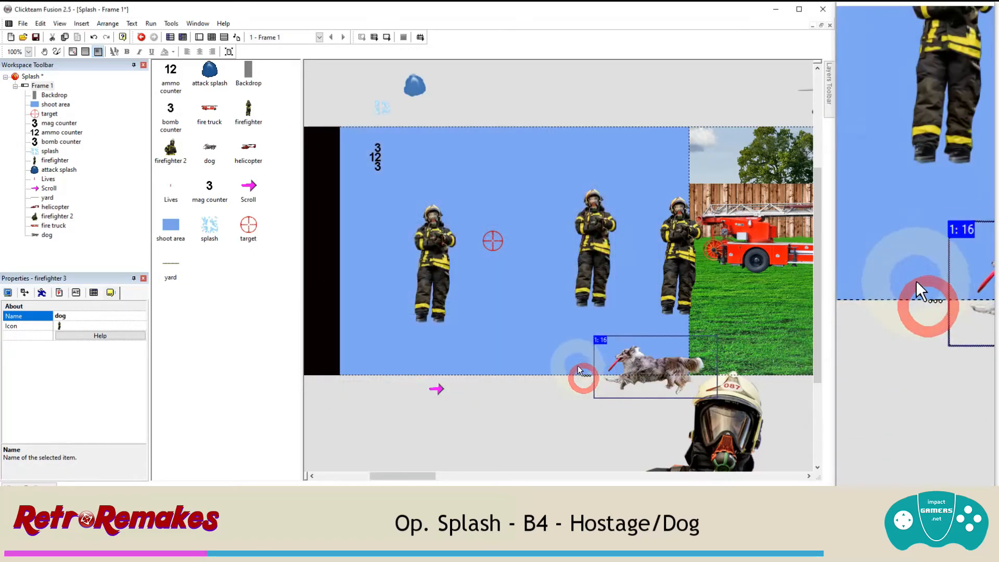
Step: Place the dog on the grass below the fire truck and give it Bouncing Ball movement with initial direction 16 and speed 12
left_click(741, 330)
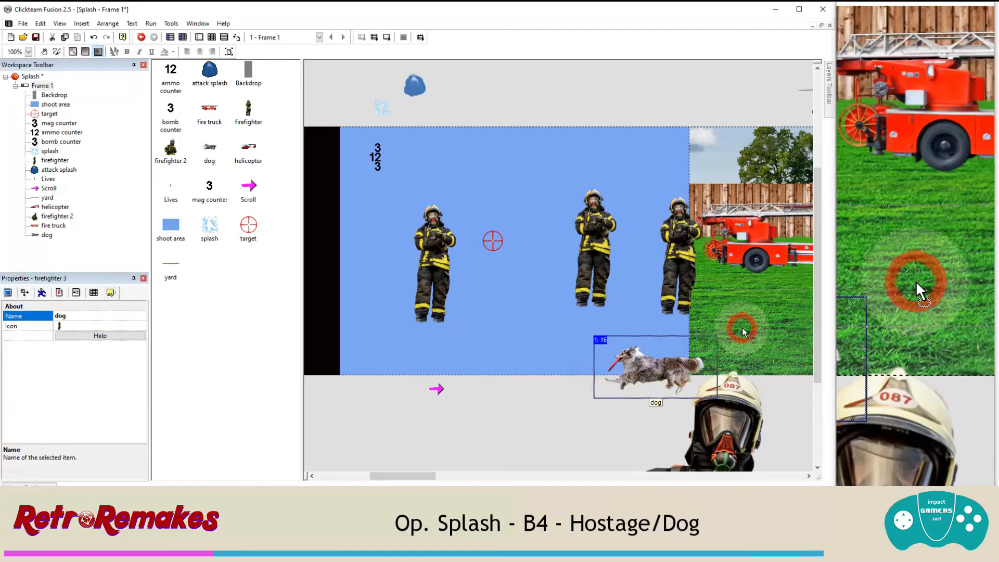
left_click_drag(648, 375, 742, 328)
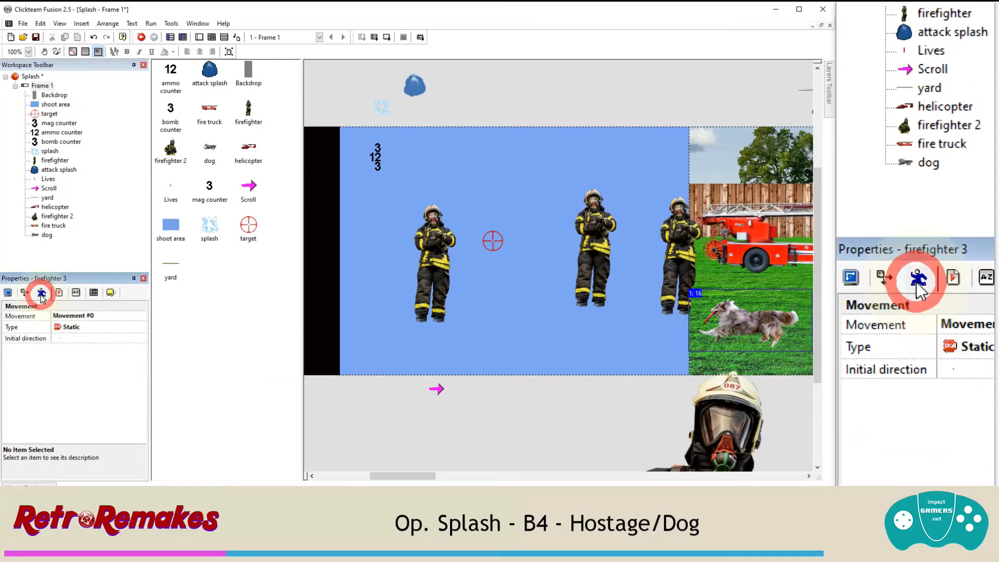
left_click(61, 331)
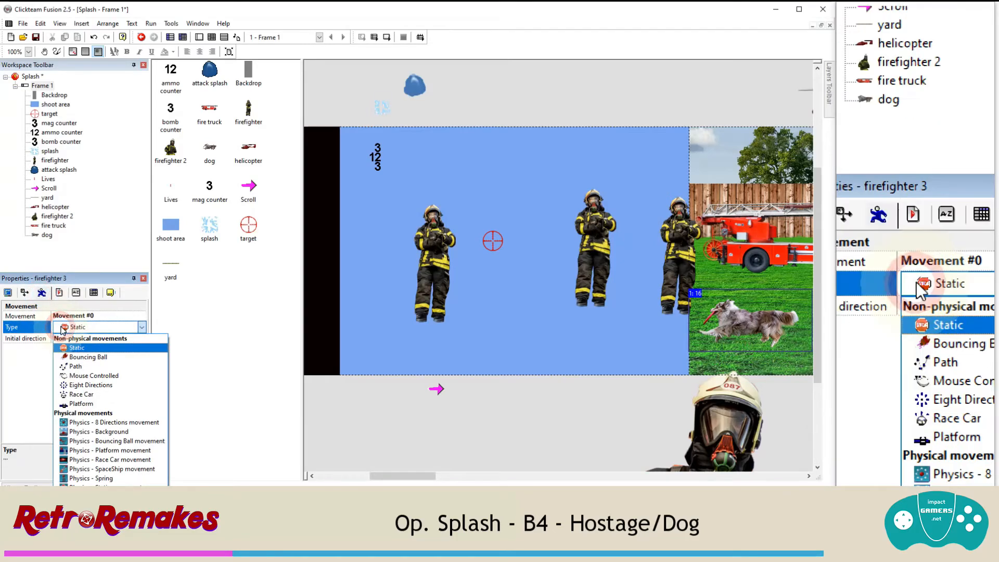
left_click(87, 358)
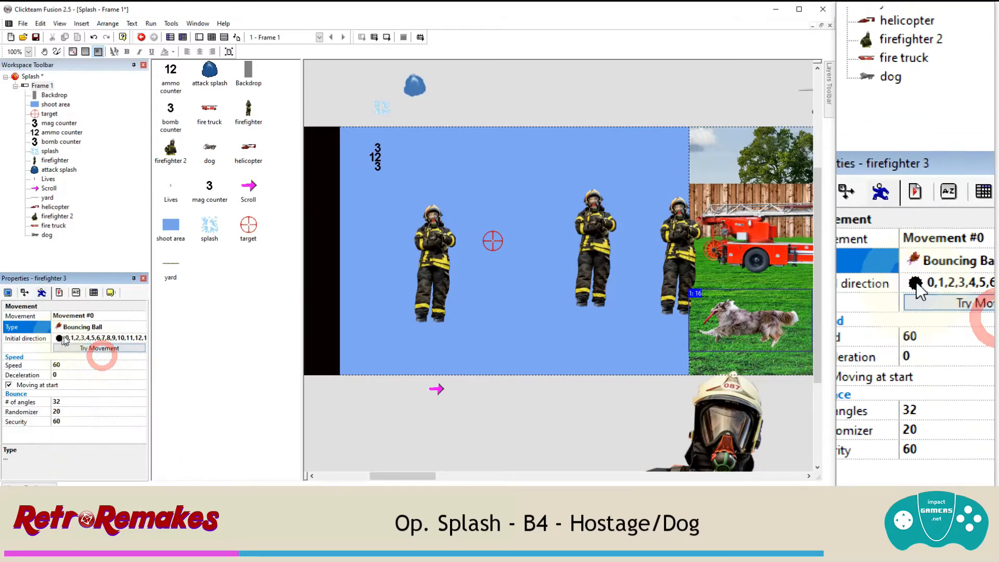
left_click(69, 339)
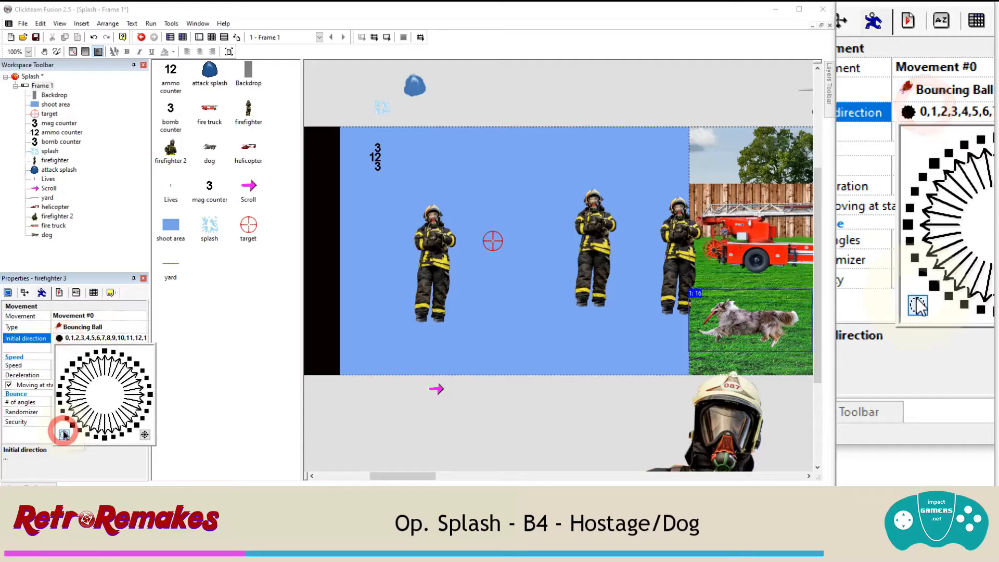
left_click(63, 435)
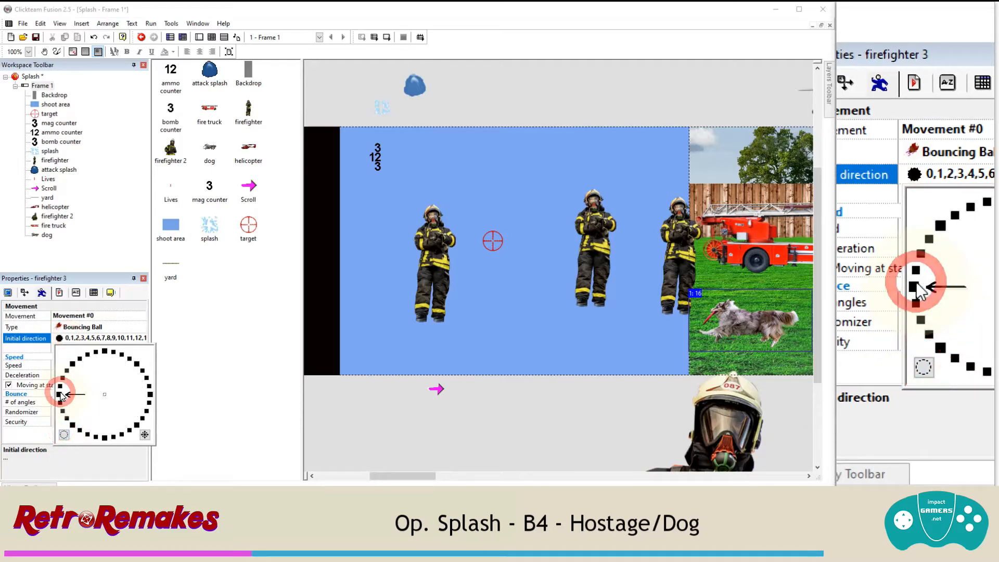
left_click(42, 364)
left_click(65, 364)
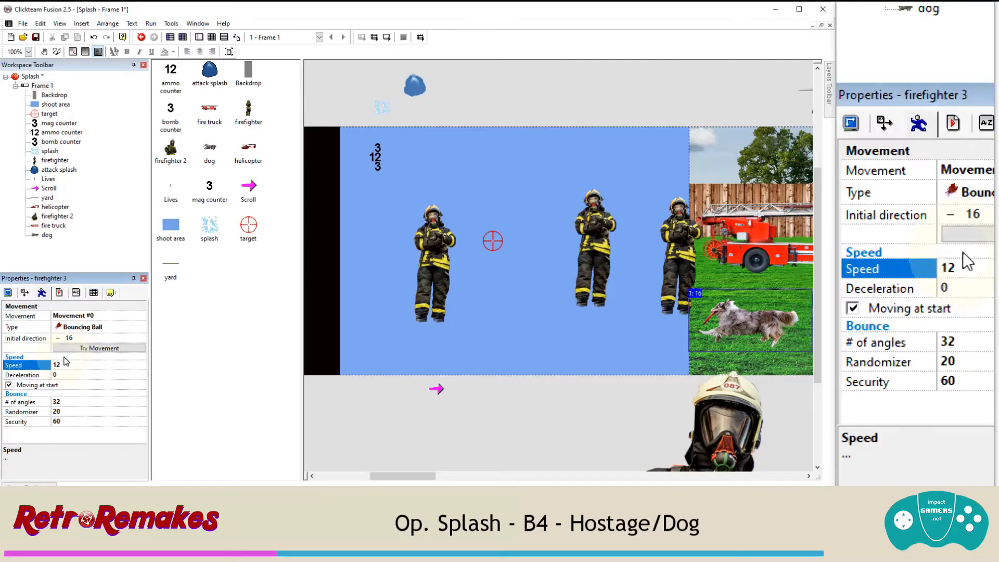
Step: Set the dog's alterable values to health 1, attack time 0, attack power 0 and points -500
left_click(76, 293)
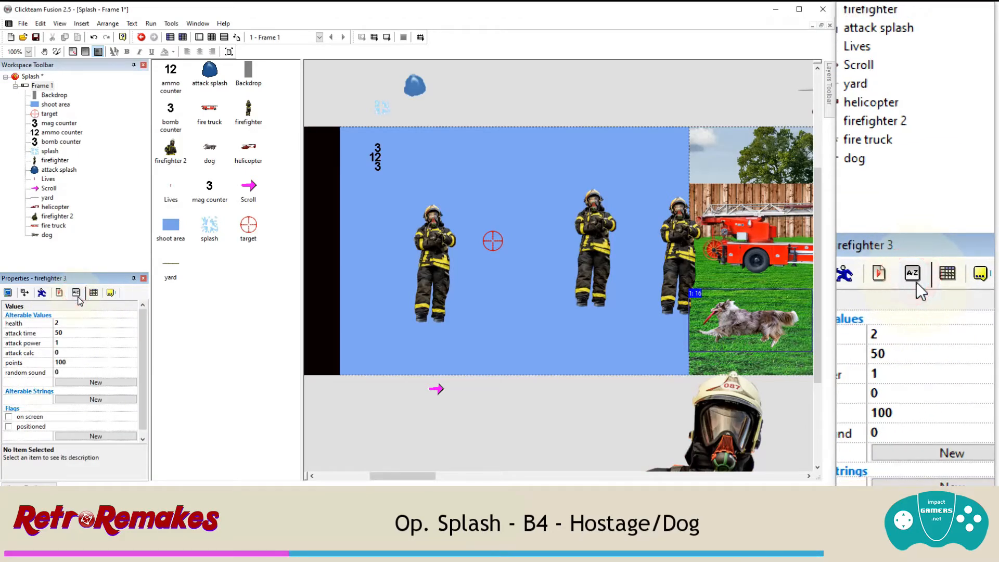
left_click(65, 332)
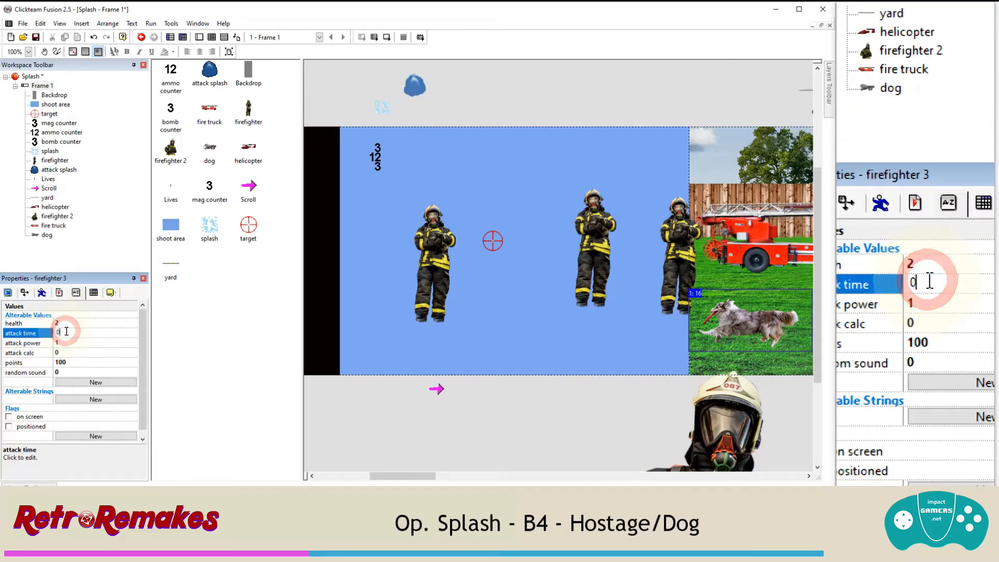
left_click(63, 342)
type("0")
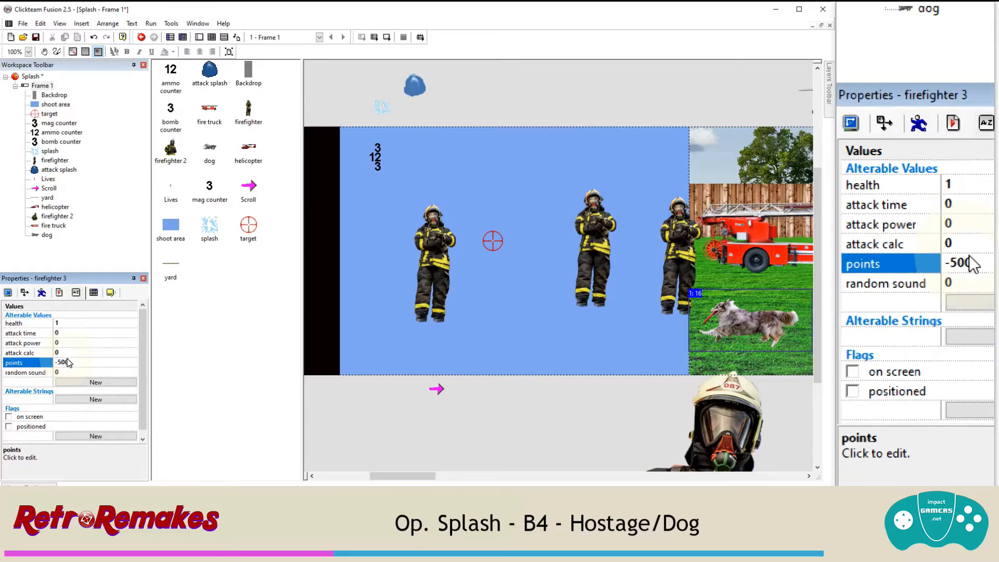
Step: Test-run the game, shoot at the running dog and close the game window
left_click(151, 24)
left_click(166, 57)
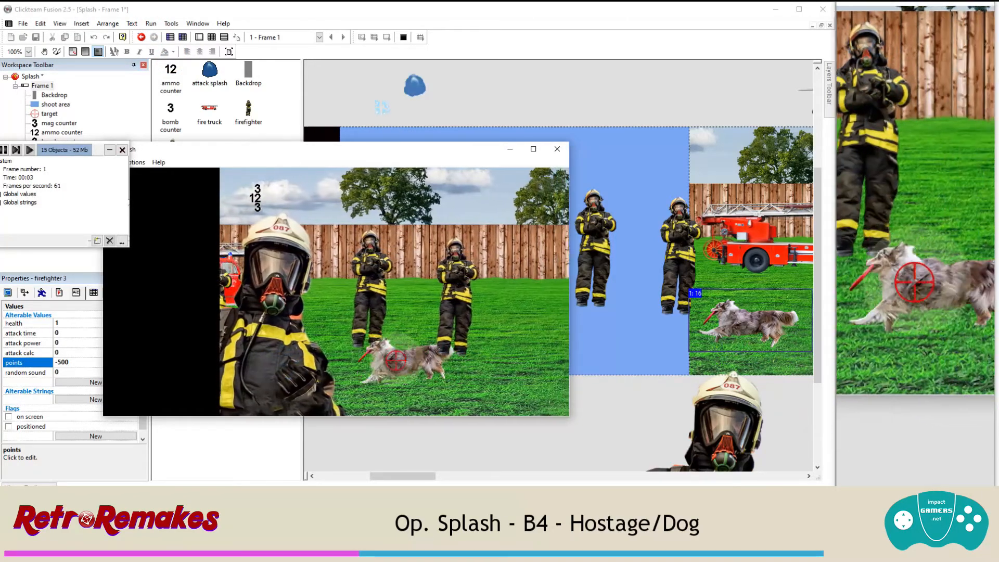
left_click(385, 347)
left_click(557, 148)
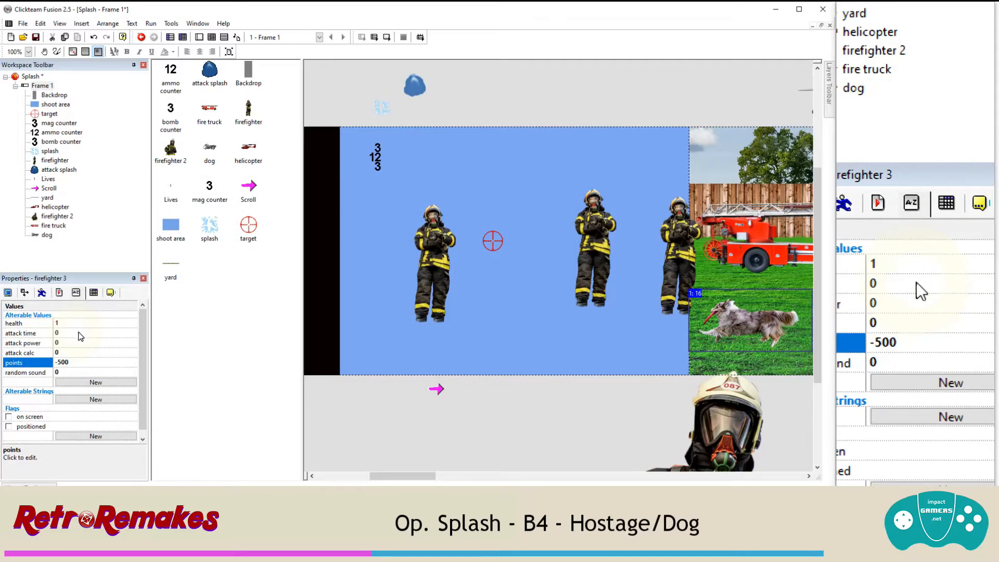
Step: Open the dog's movement speed for editing
left_click(43, 292)
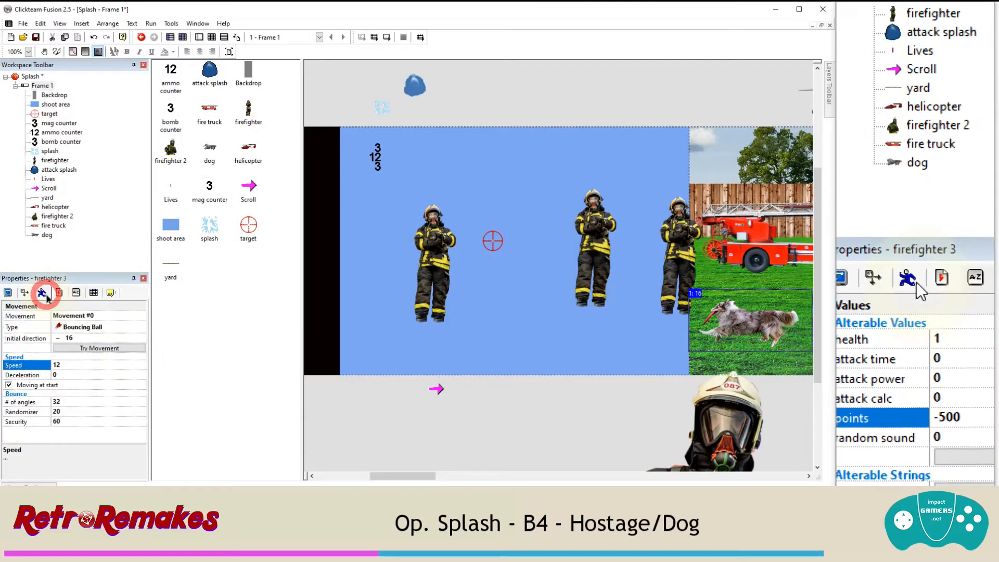
left_click(71, 364)
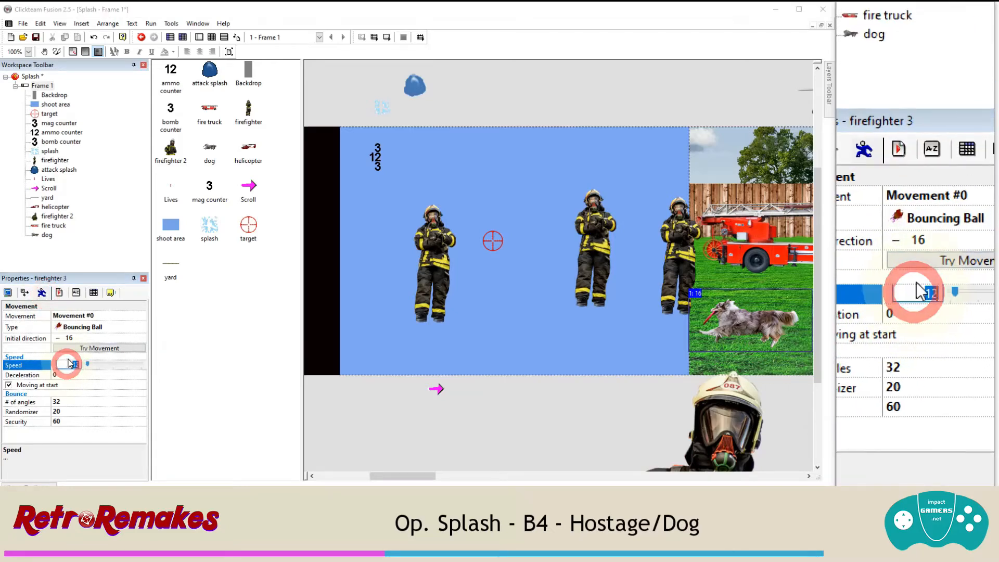
double_click(714, 323)
left_click(367, 331)
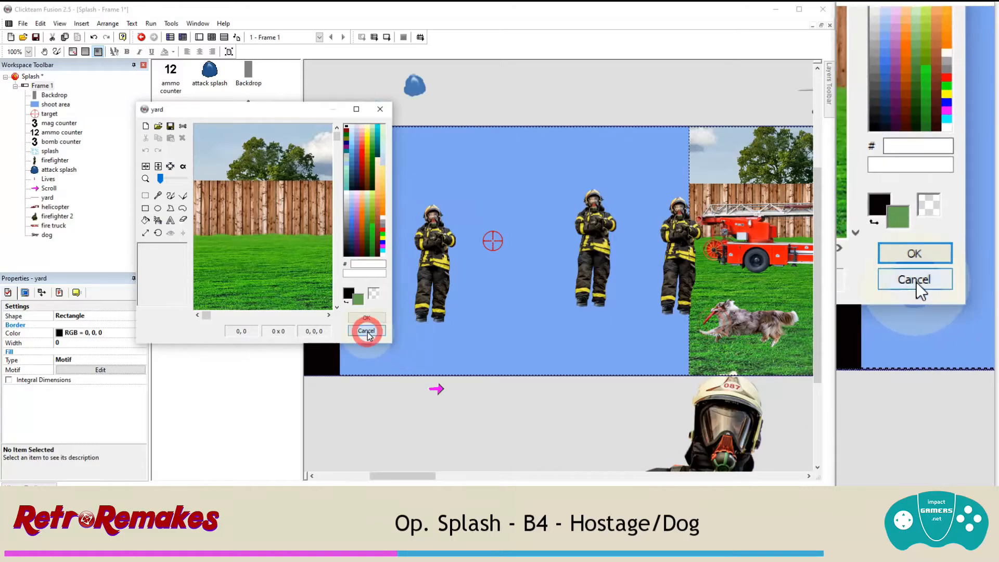
Step: Preview the dog's Stopped animation at speed 20, set its speed to 25 and accept the change
double_click(766, 325)
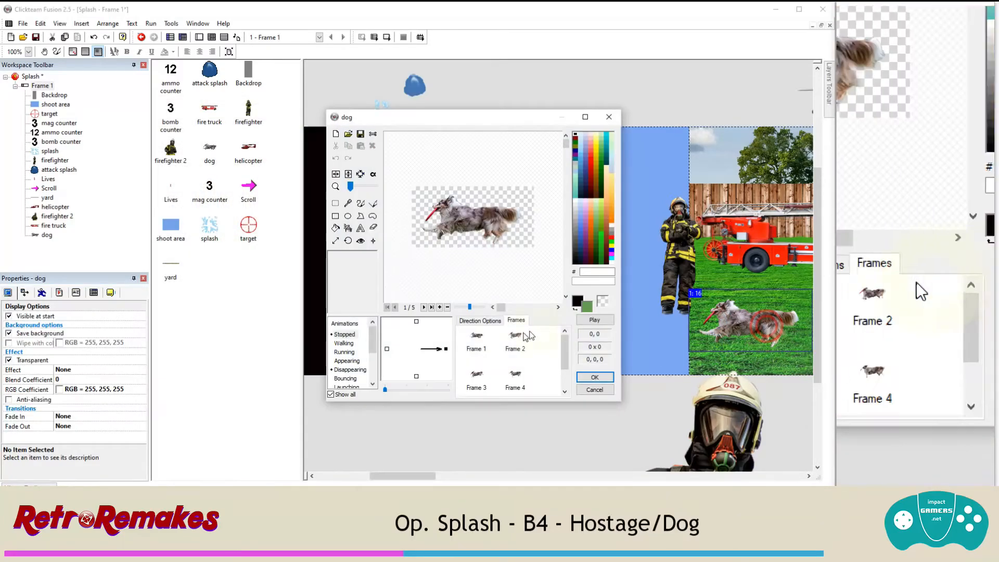
left_click(494, 322)
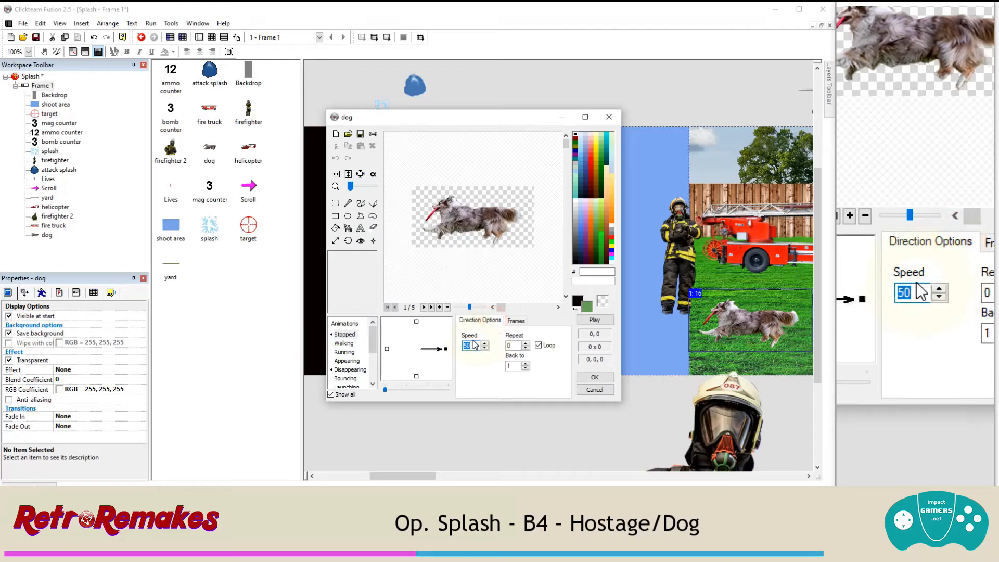
left_click(581, 321)
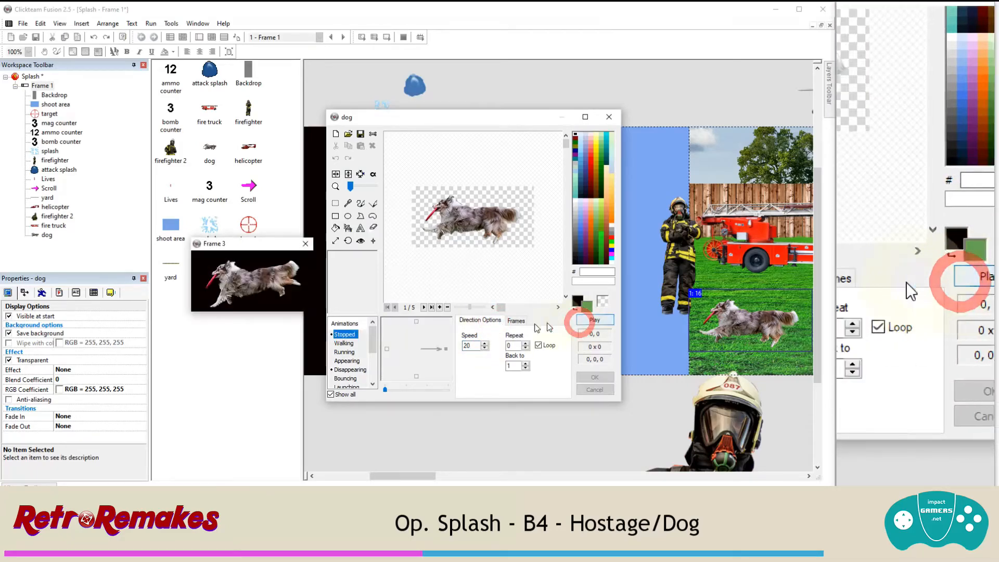
left_click(278, 286)
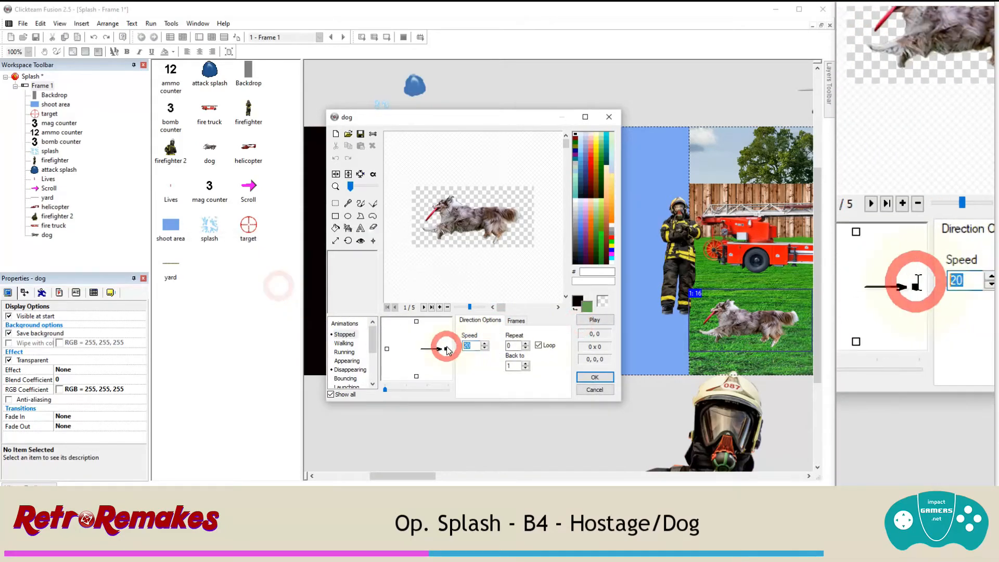
type("25")
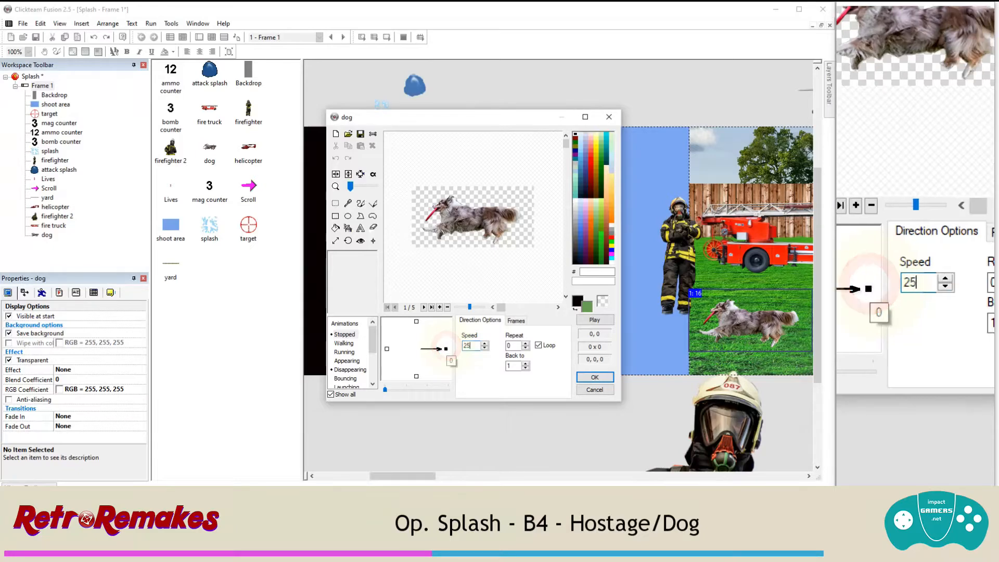
left_click(593, 376)
Step: Test-run the game to check the dog, close the game window and open the event editor
left_click(151, 24)
left_click(164, 60)
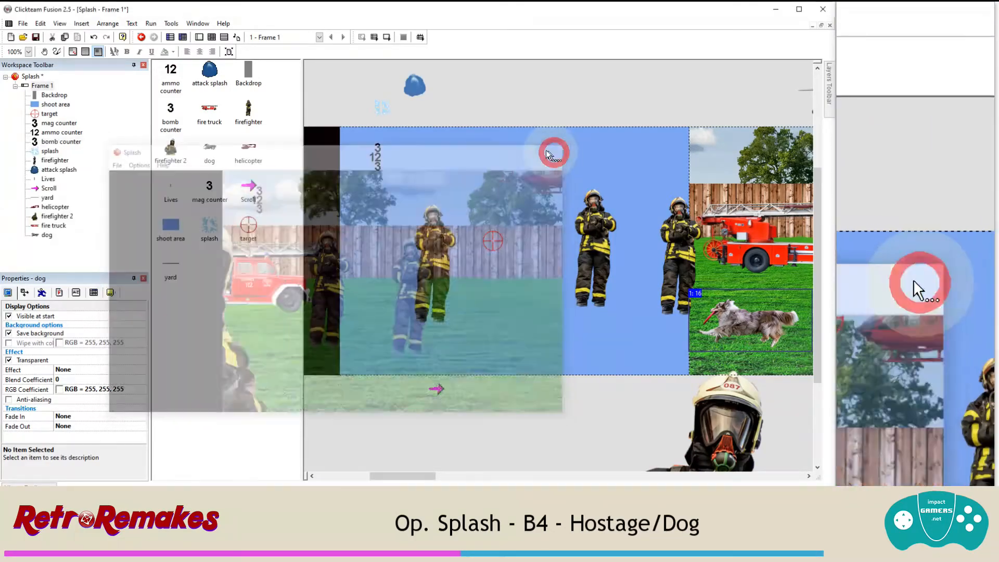
left_click(556, 150)
left_click(213, 37)
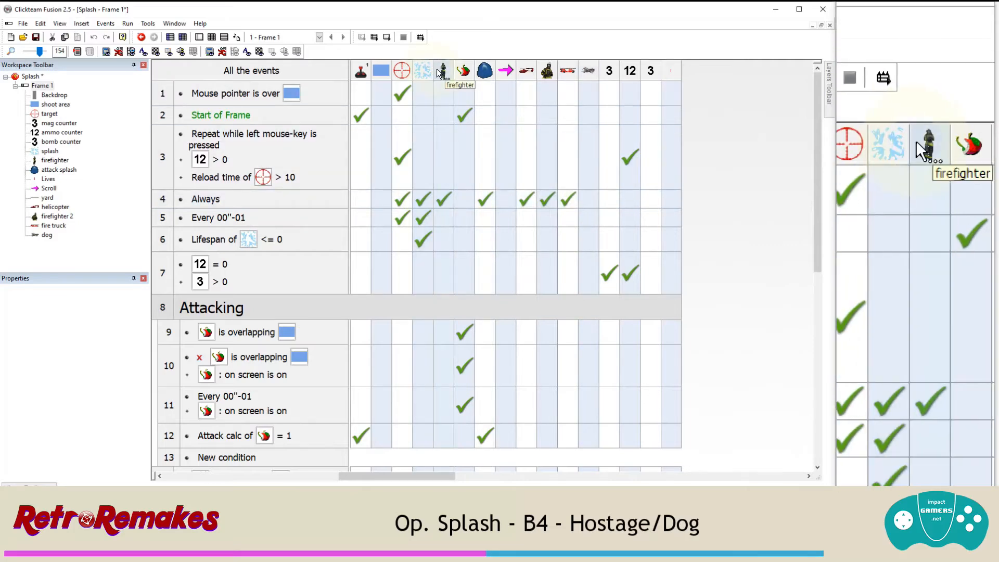
Step: Add an action to the Always event that moves the dog in front of the firefighter object
right_click(589, 199)
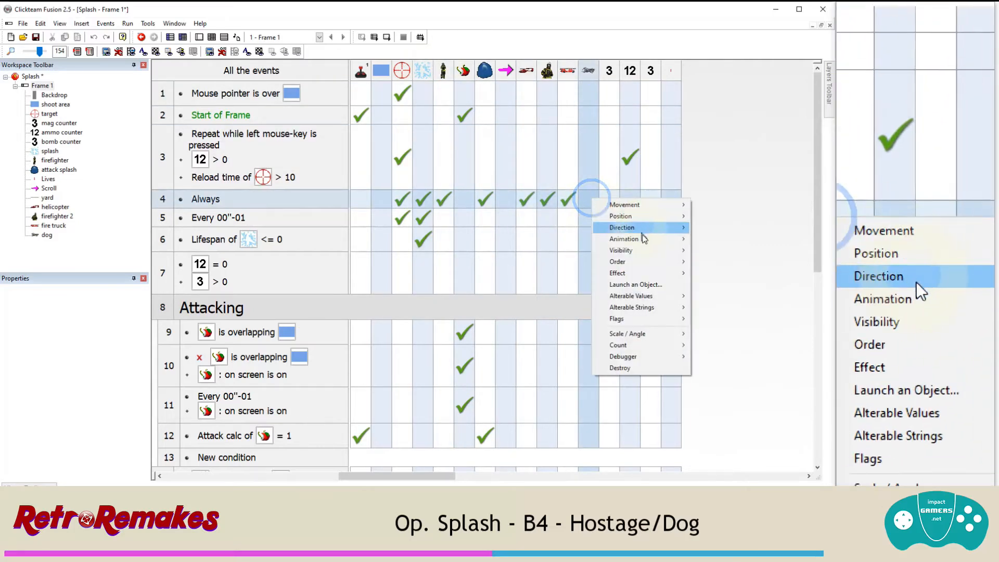
left_click(644, 265)
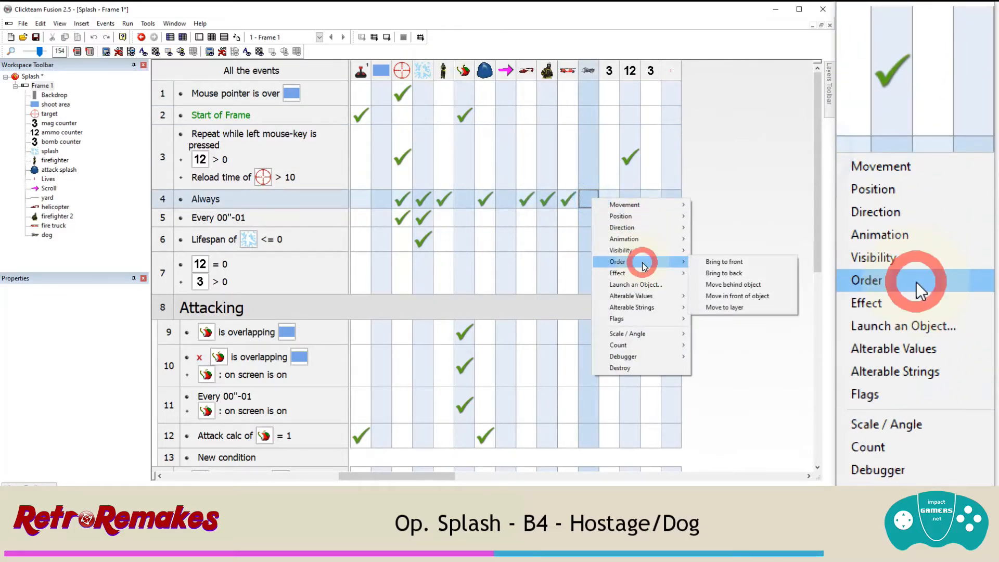
left_click(735, 296)
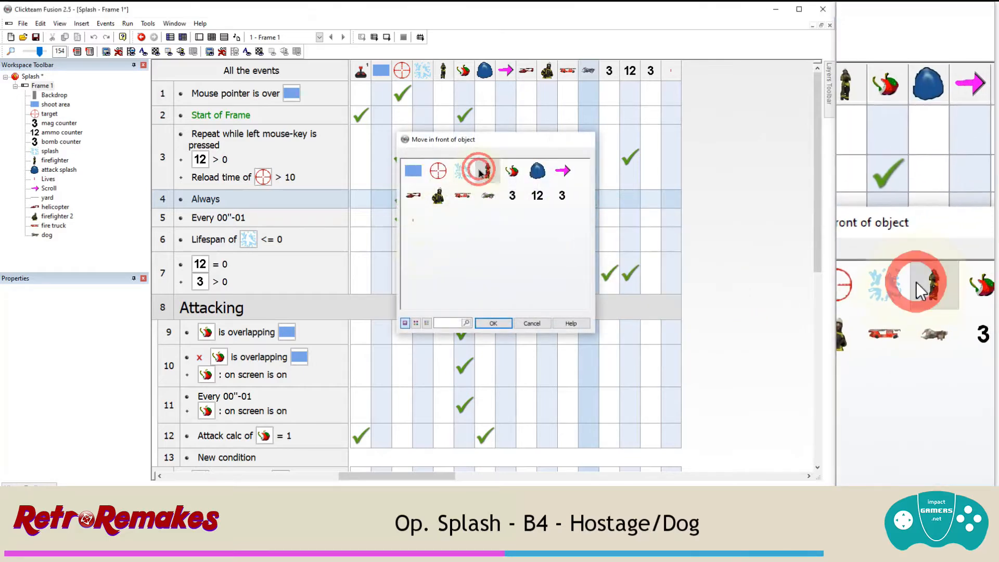
double_click(481, 174)
Step: Test-run the application to check the dog's layering against the firefighters, and close the game window
left_click(127, 24)
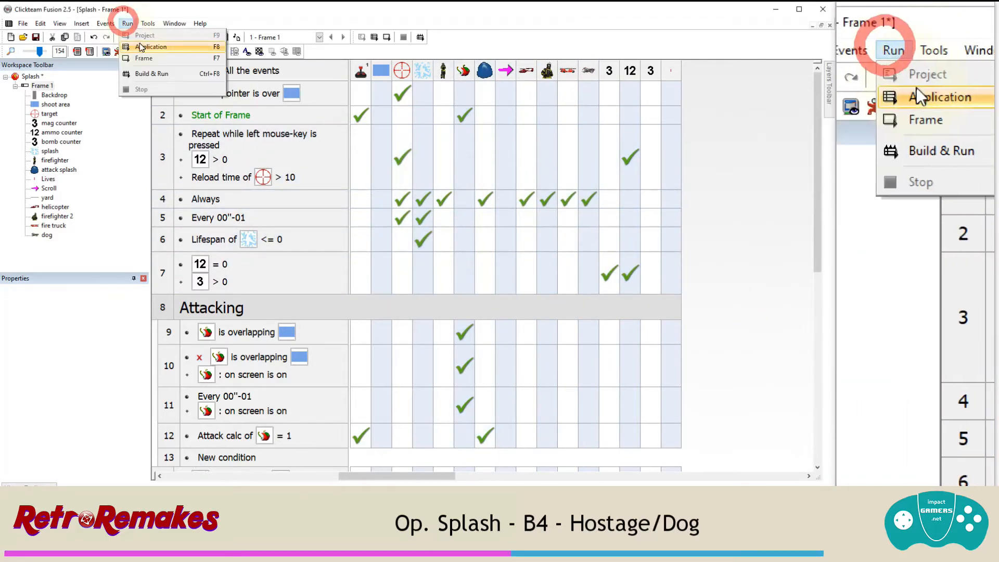
left_click(140, 47)
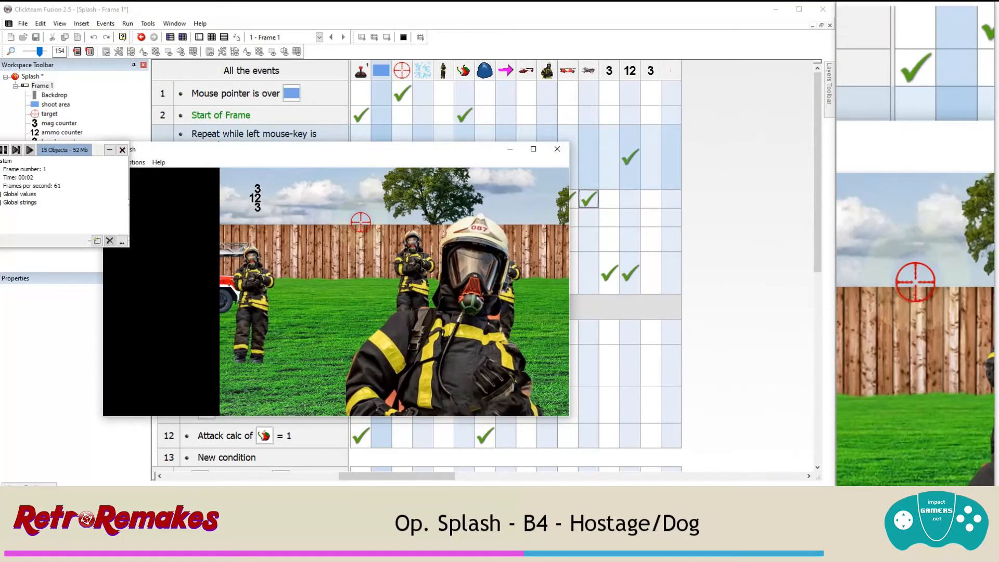
left_click(555, 149)
Step: Insert a new Active object below the play area in the frame and name it bush
left_click(201, 38)
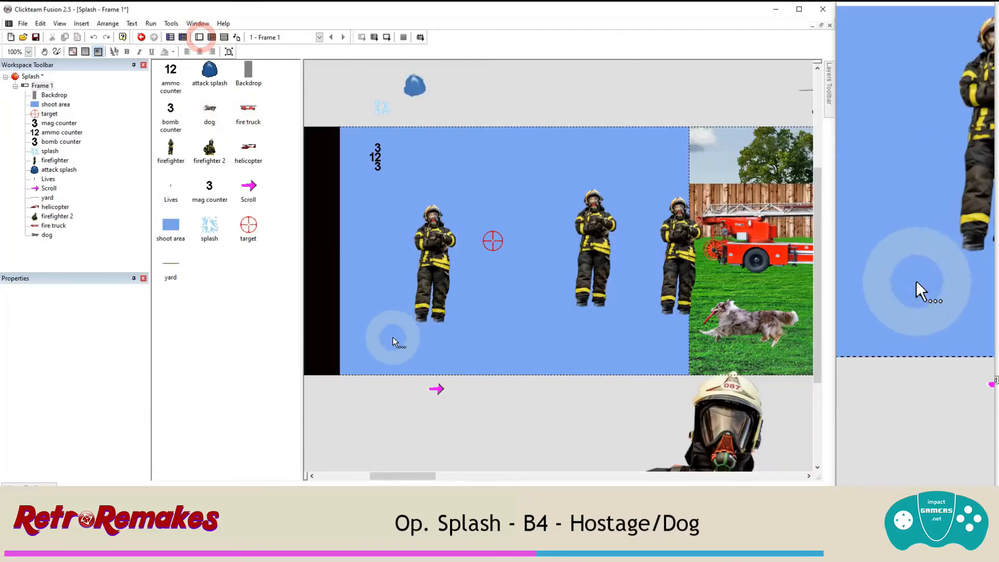
mouse_move(401, 476)
left_mouse_down()
mouse_move(754, 476)
mouse_move(401, 473)
left_mouse_up()
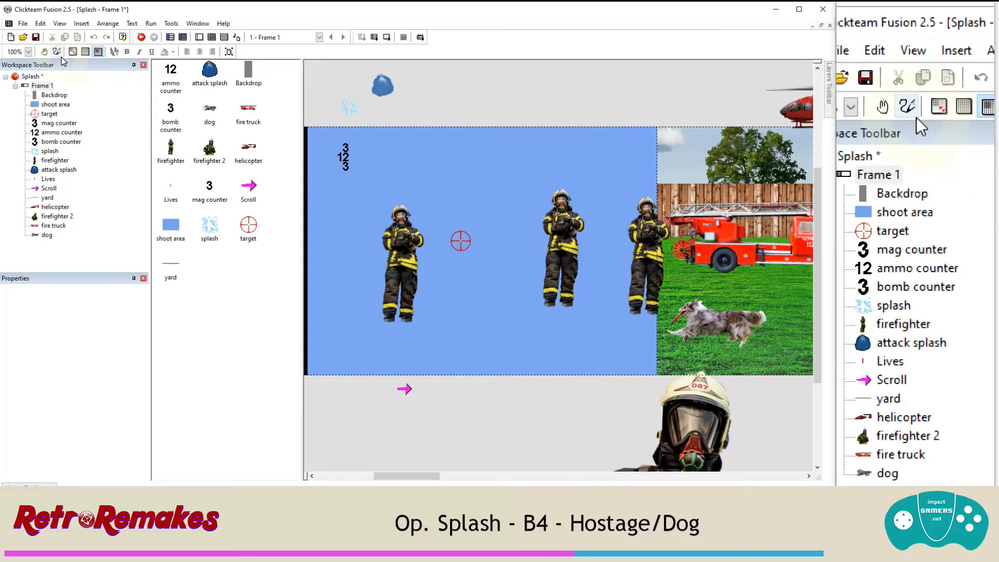
left_click(82, 24)
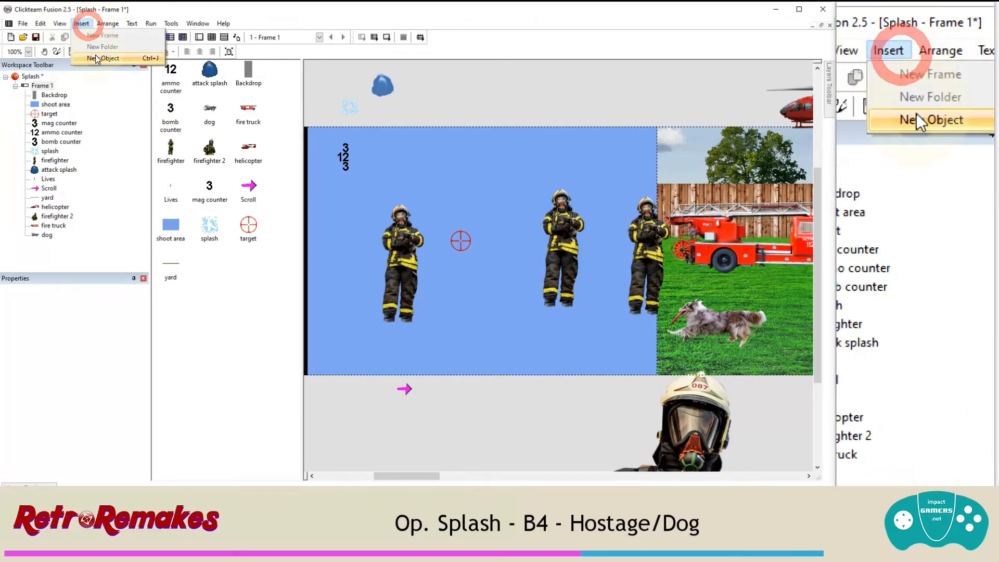
left_click(87, 58)
left_click(689, 149)
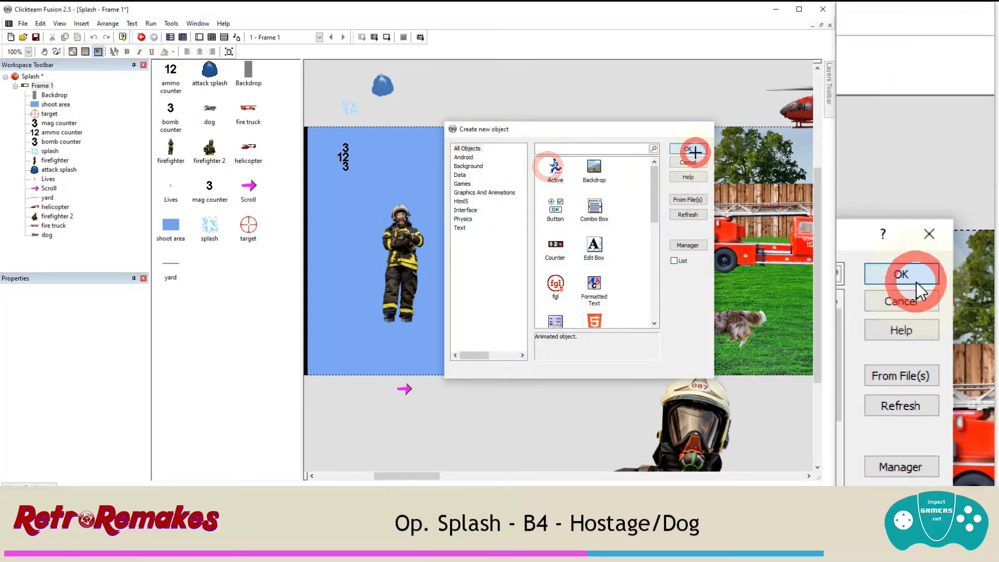
left_click(475, 404)
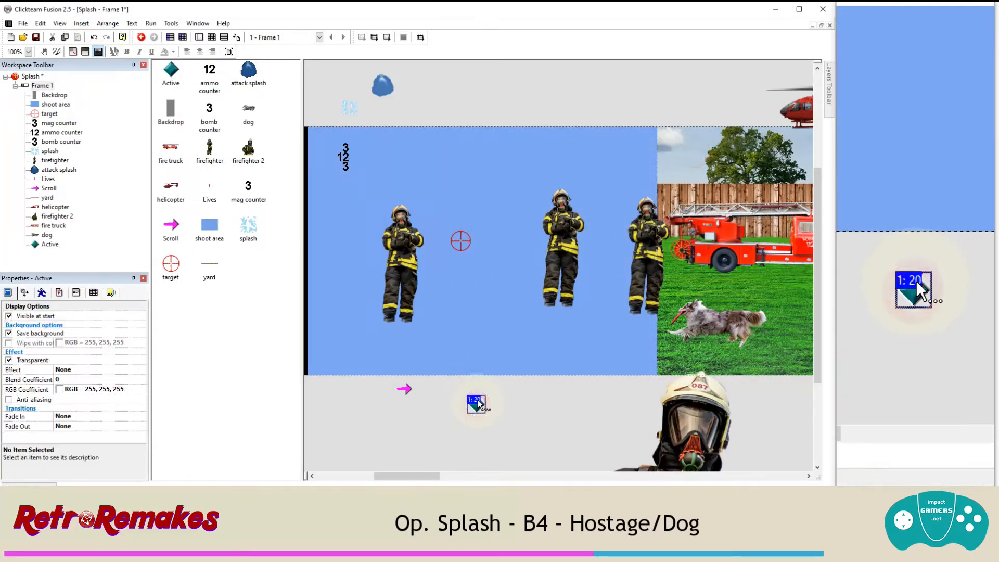
left_click(110, 292)
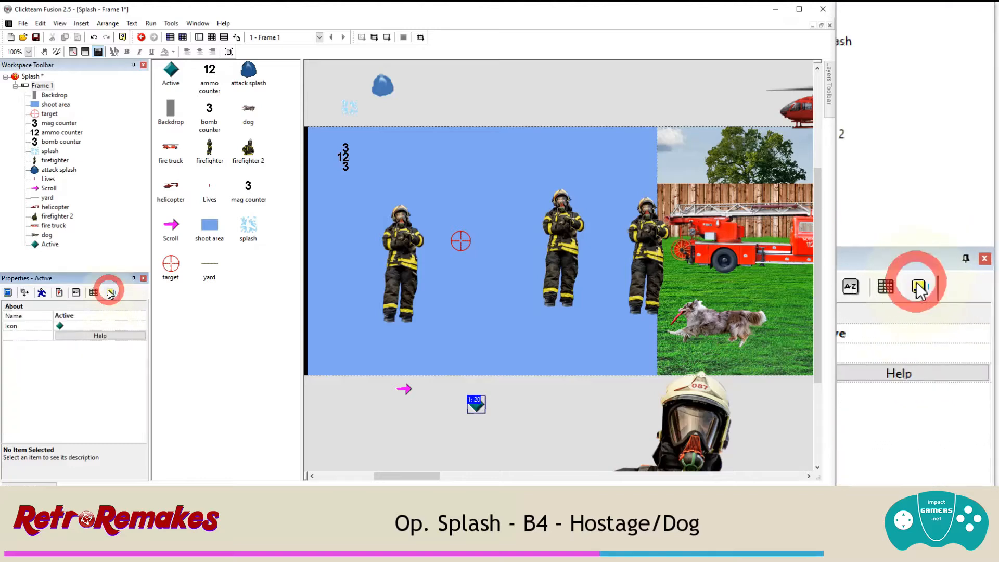
left_click(94, 314)
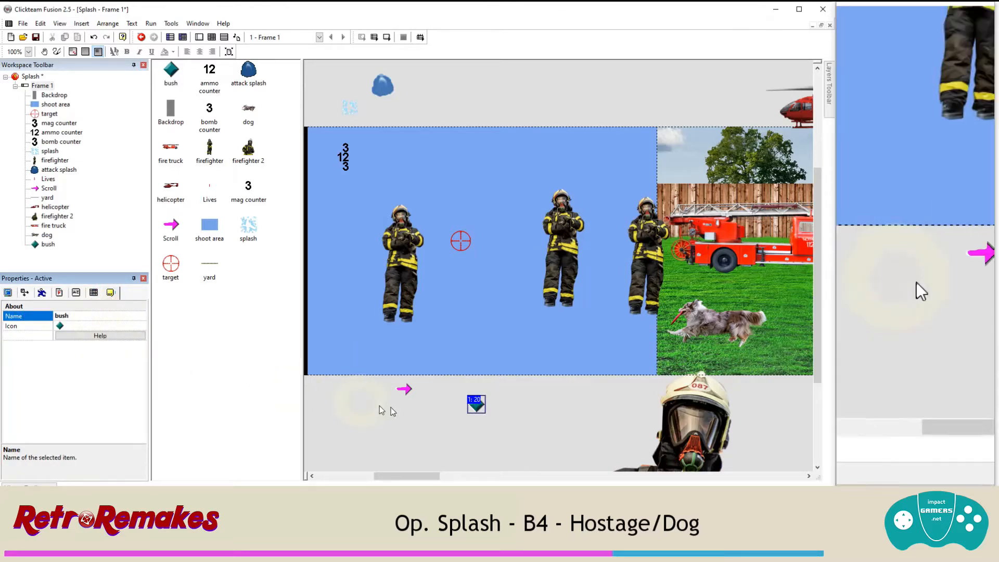
Step: Import bush.png as the bush object's image with the default import options and accept the edit
right_click(471, 404)
left_click(503, 187)
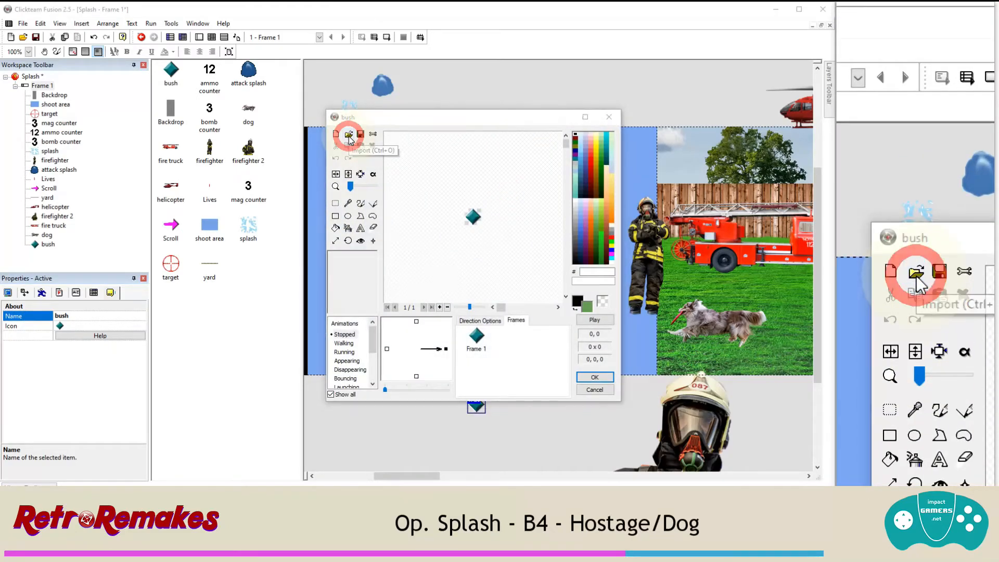
left_click(349, 136)
left_click(649, 304)
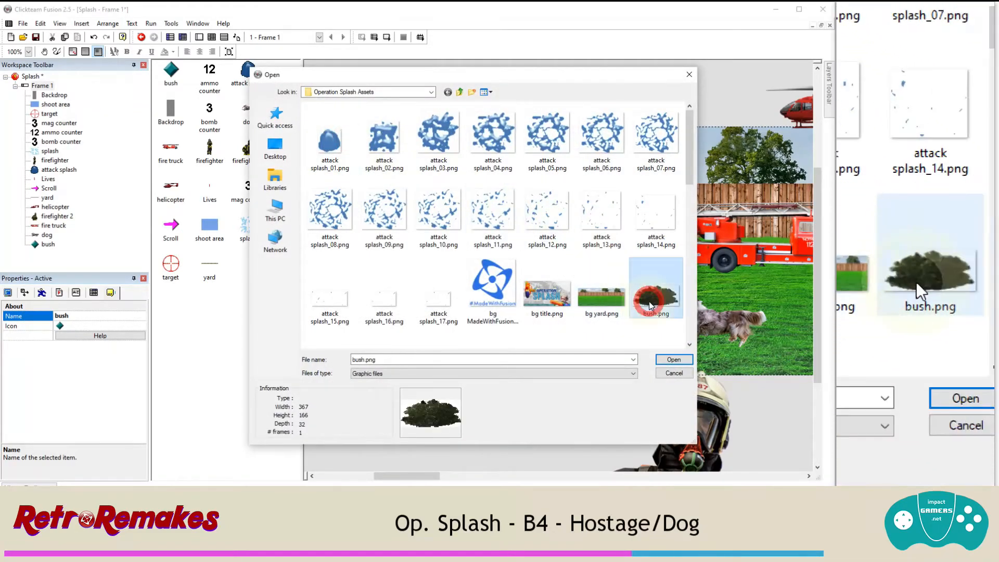
double_click(650, 304)
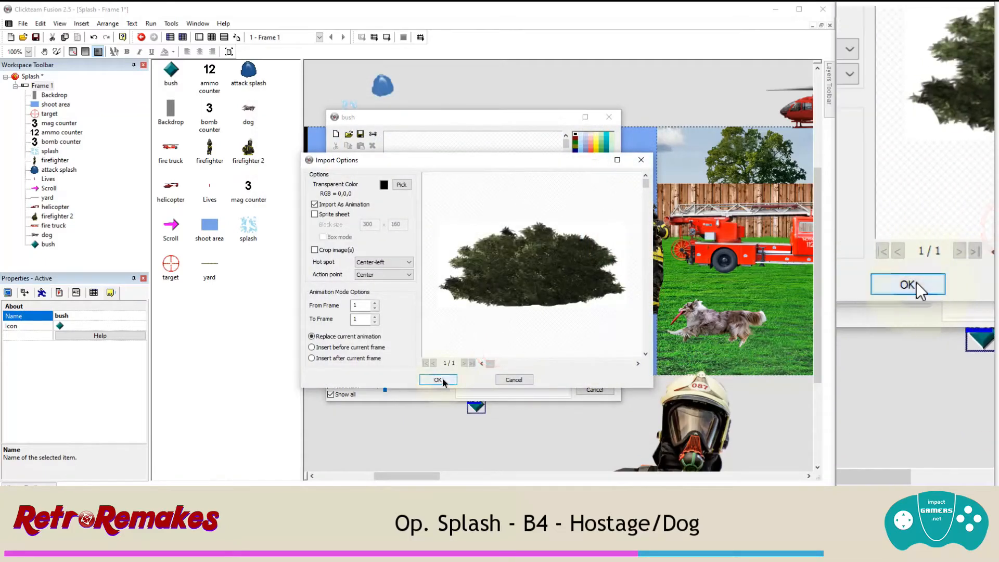
left_click(439, 380)
left_click(583, 377)
Step: Move the bush over the two right-hand firefighters and place three more bushes, one beside the fire truck and two further along the yard
left_click(513, 304)
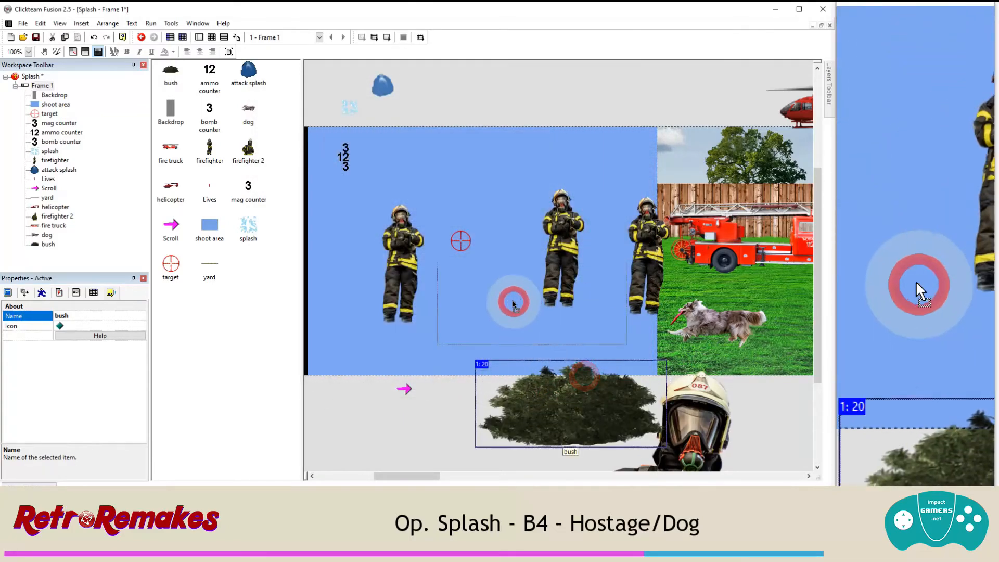
left_click_drag(512, 305, 557, 292)
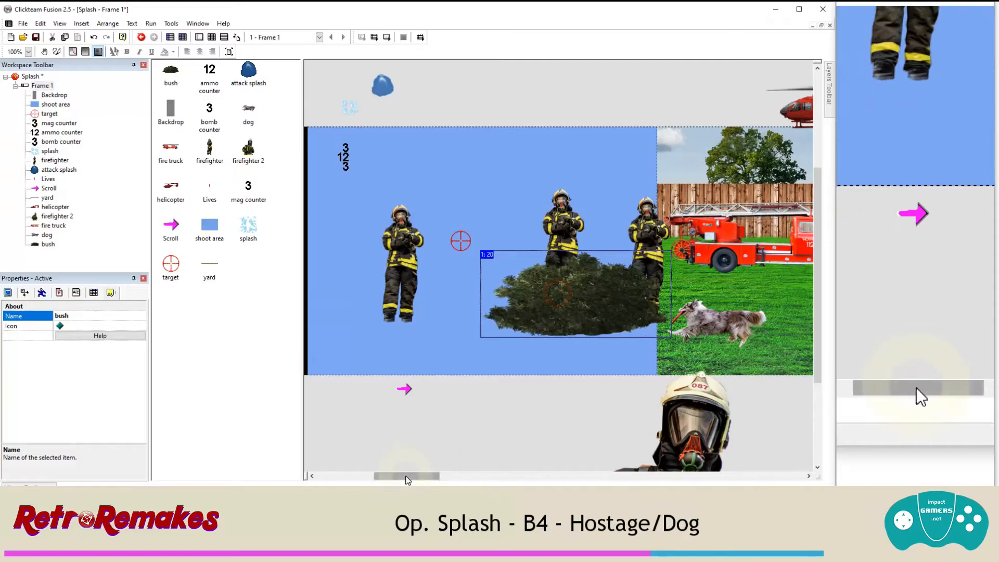
left_click_drag(408, 478, 424, 477)
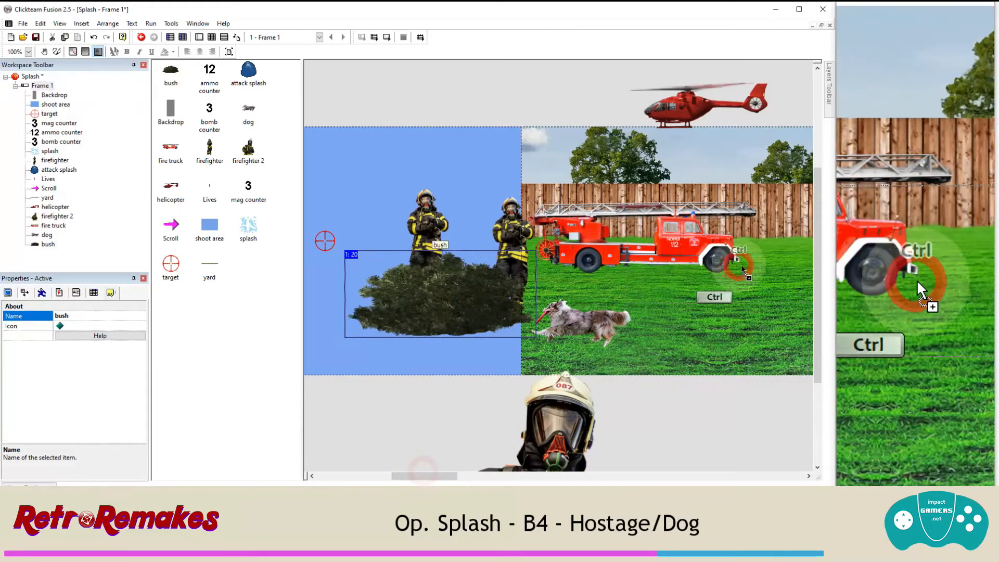
left_click_drag(741, 265, 783, 259, "ctrl")
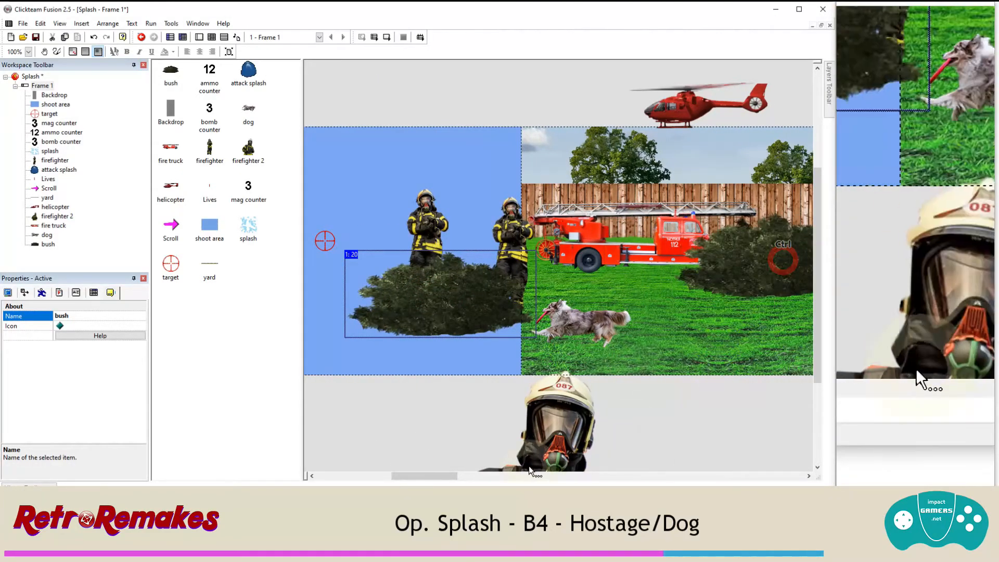
left_click_drag(435, 475, 500, 476)
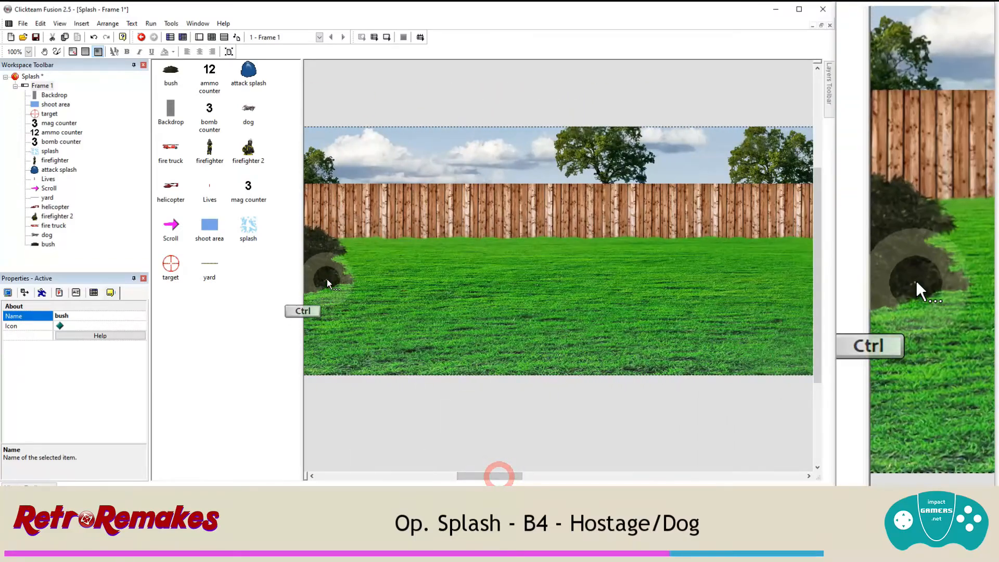
left_click_drag(327, 283, 556, 315, "ctrl")
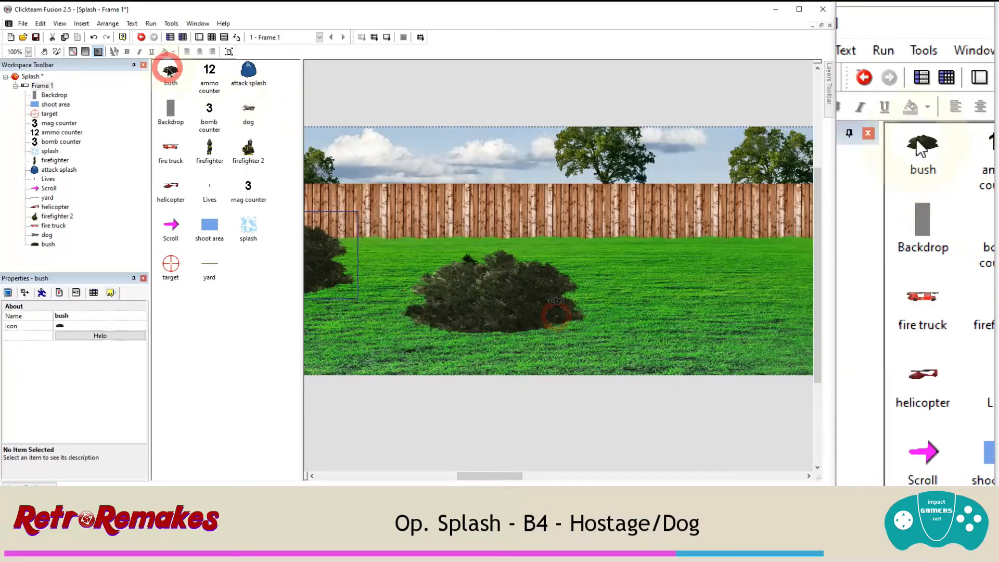
left_click_drag(169, 71, 572, 271)
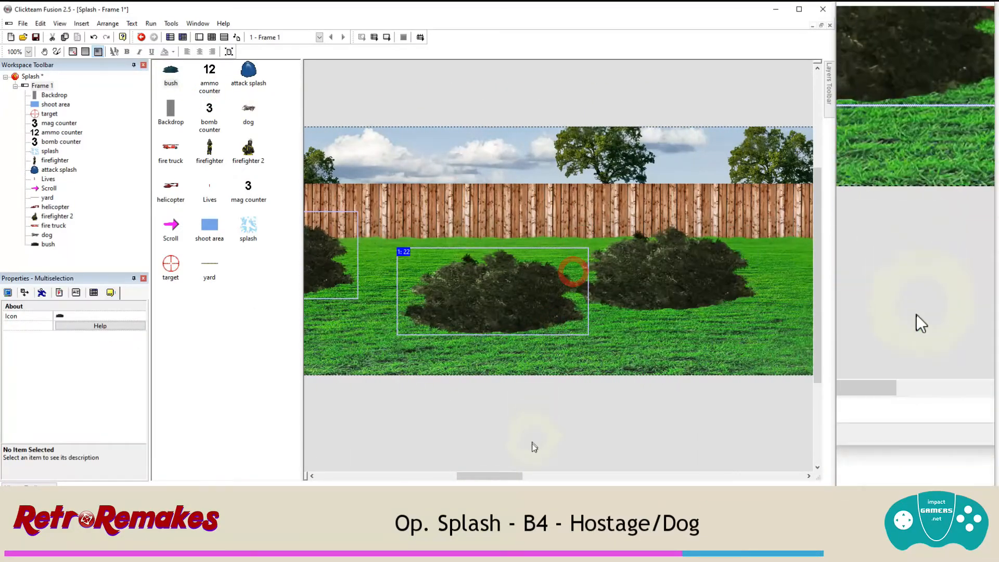
Step: In the event editor, add an action to the Always event that moves the bush in front of the firefighter
left_click_drag(521, 475, 465, 475)
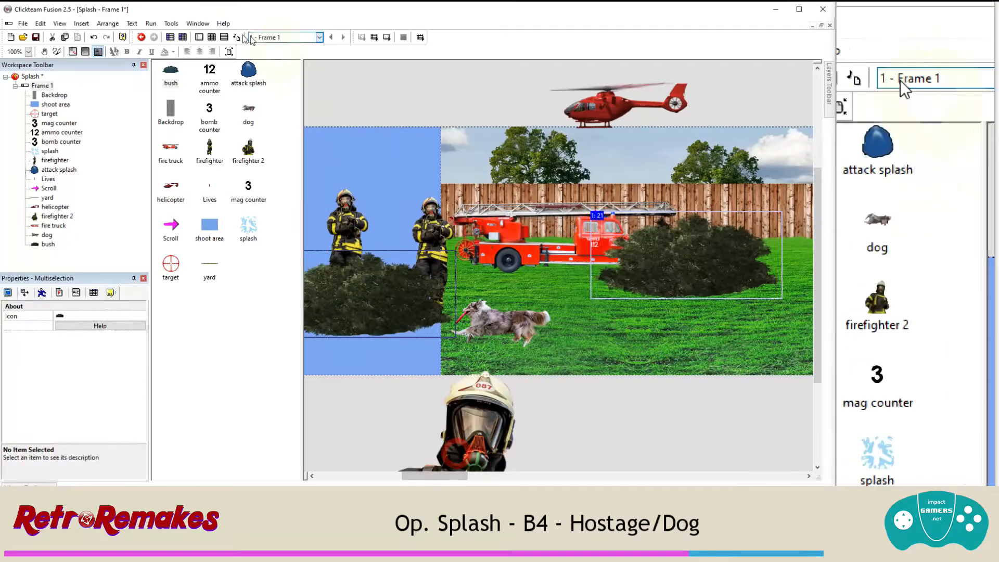
left_click(212, 37)
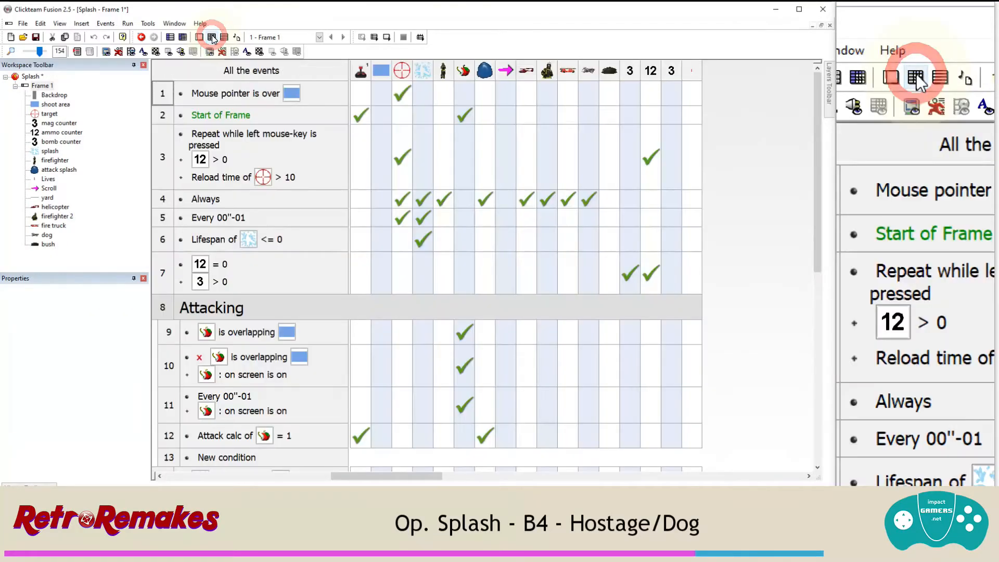
right_click(607, 200)
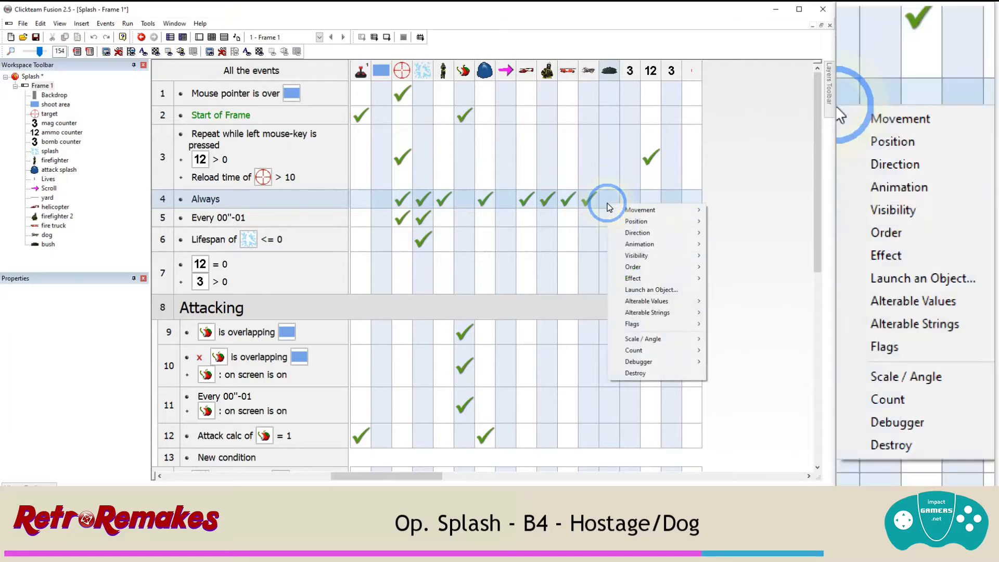
left_click(653, 267)
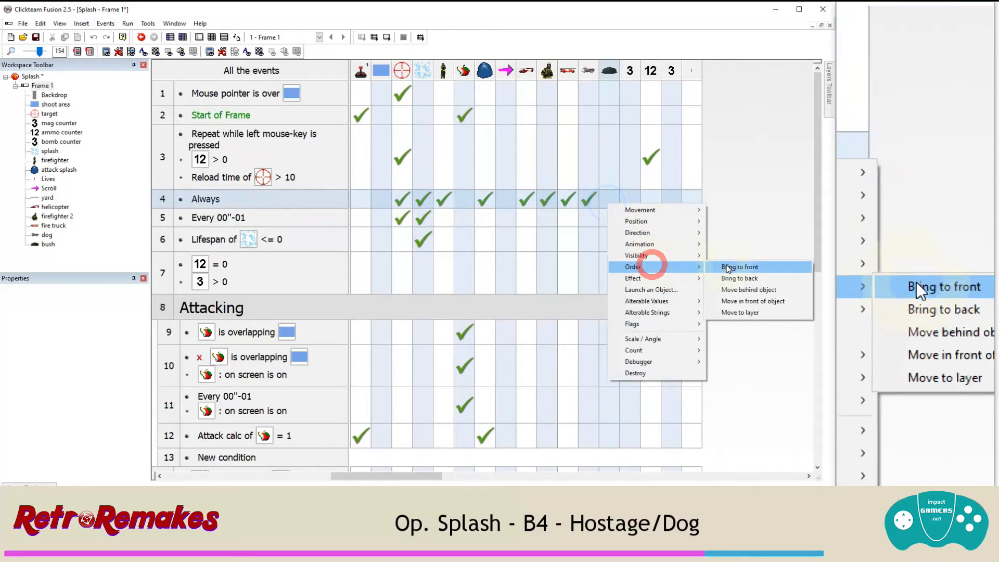
left_click(748, 301)
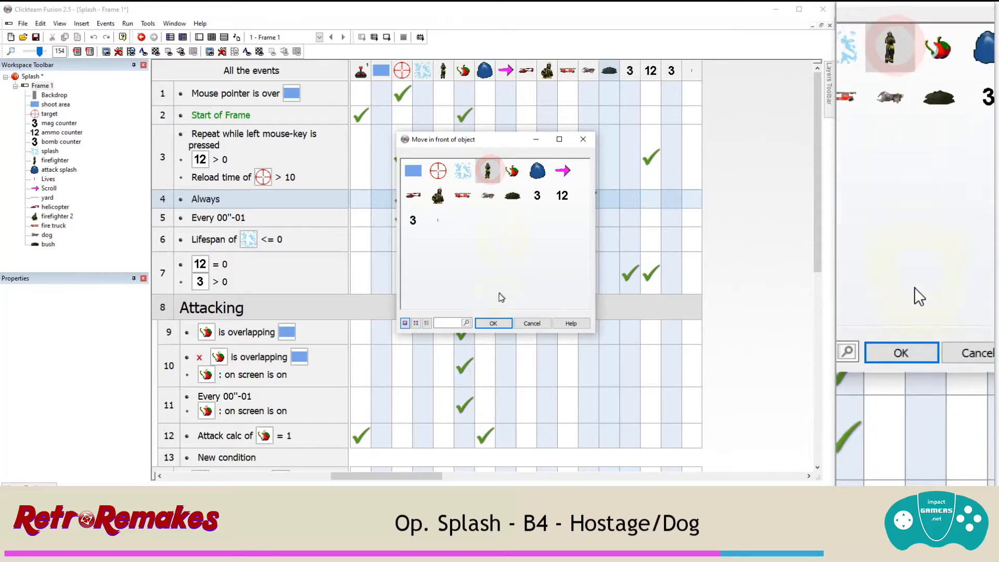
left_click(492, 323)
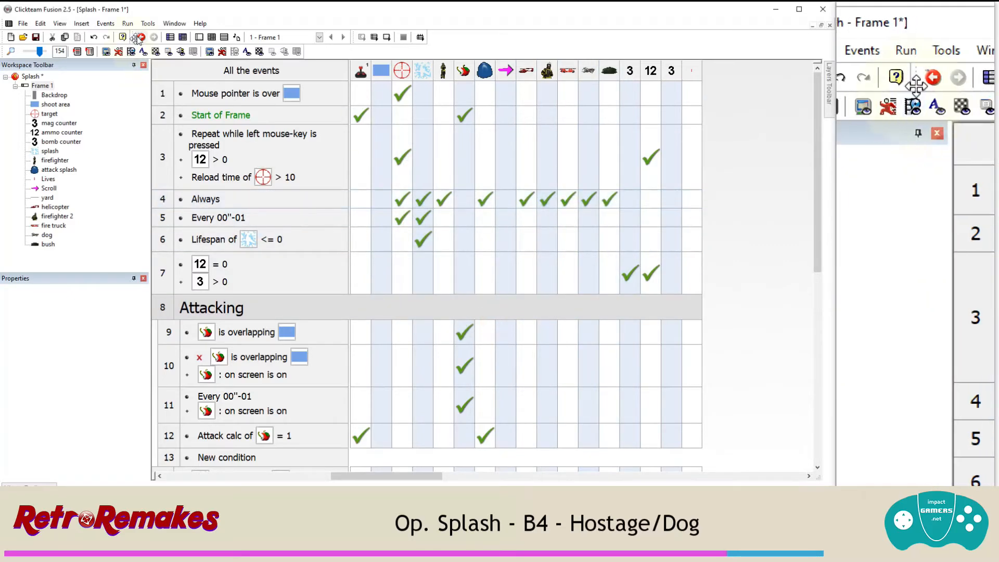
Step: Test-run the game to check how the bushes overlap the firefighters and dog, and close it
left_click(130, 24)
left_click(140, 61)
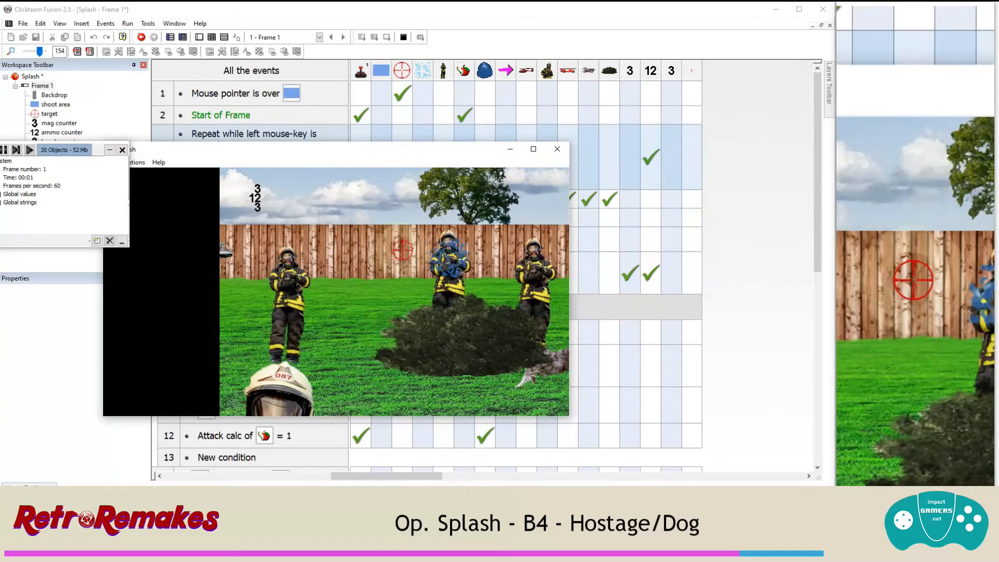
left_click(556, 149)
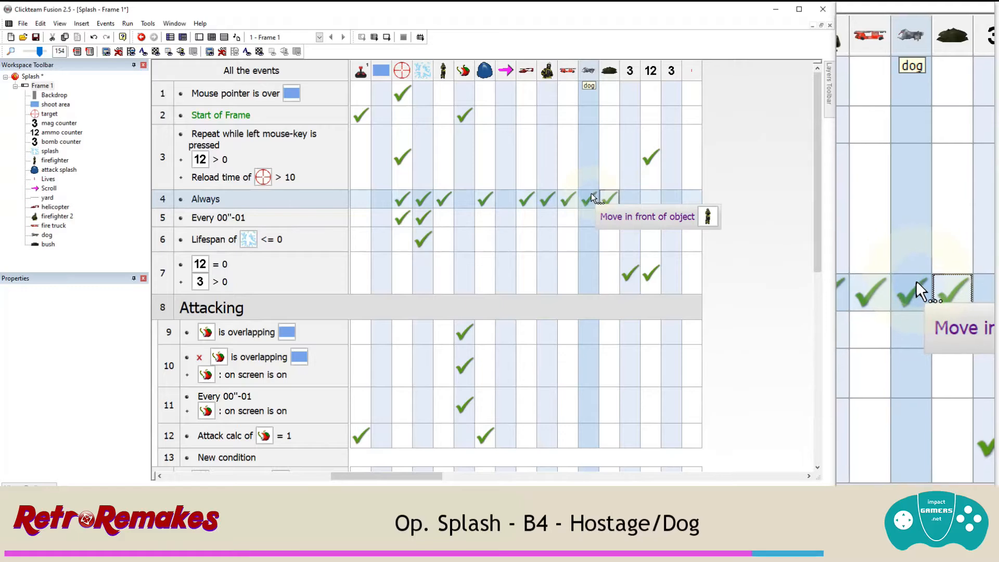
Step: Change the dog's layering action in the Always event so it moves in front of the bush
right_click(591, 194)
left_click(618, 378)
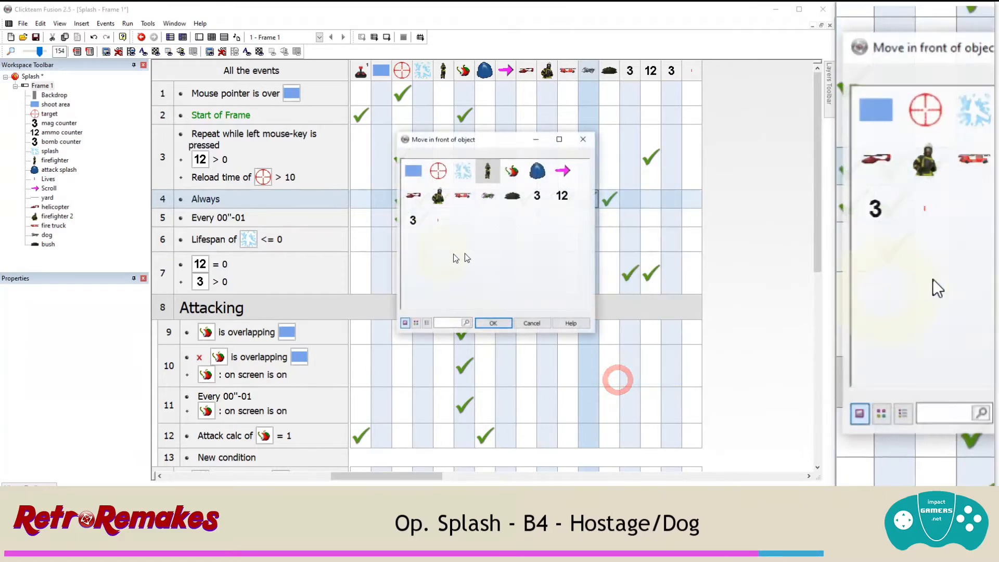
double_click(512, 197)
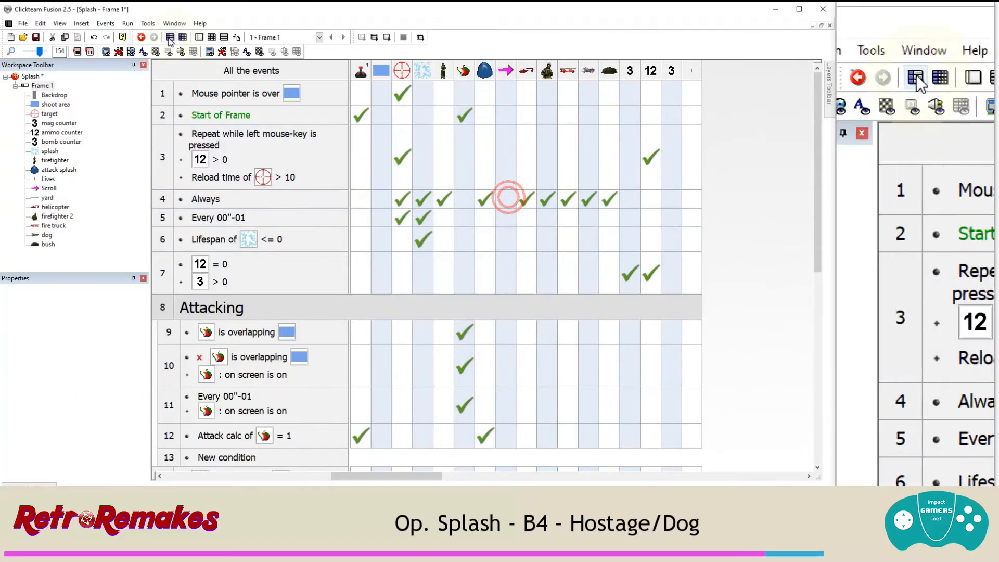
Step: Test-run the game to check the dog against the bush, shoot at the enemies and close the game window
left_click(128, 23)
left_click(130, 47)
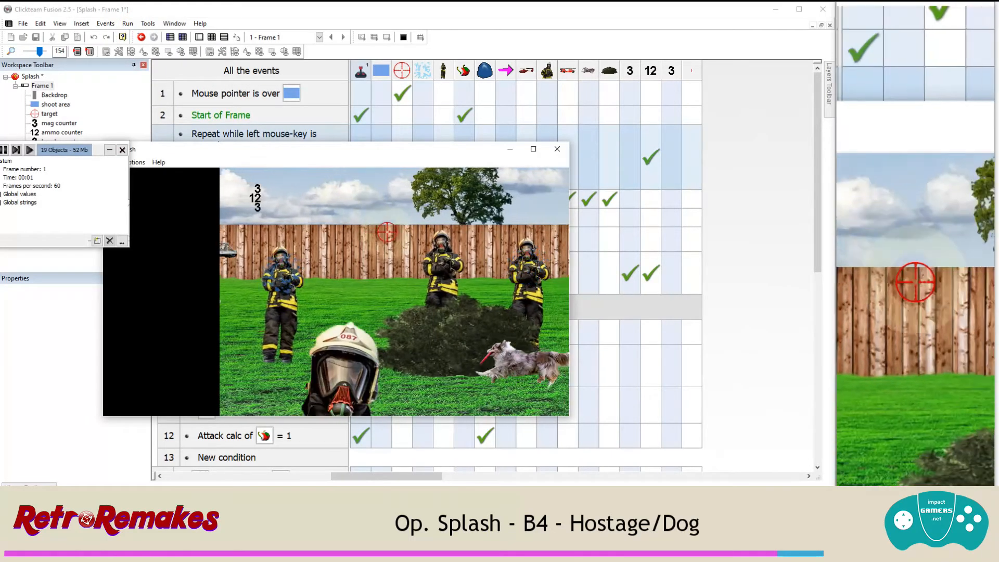
mouse_move(386, 232)
left_mouse_down()
mouse_move(404, 259)
mouse_move(268, 305)
mouse_move(246, 299)
mouse_move(267, 281)
mouse_move(368, 276)
mouse_move(408, 201)
mouse_move(267, 212)
mouse_move(495, 285)
left_mouse_up()
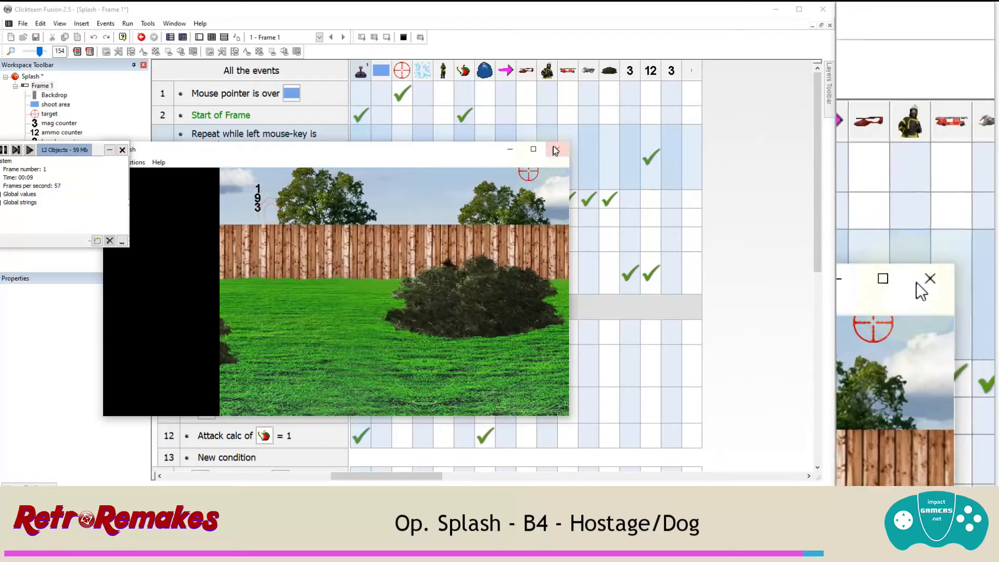
left_click(555, 150)
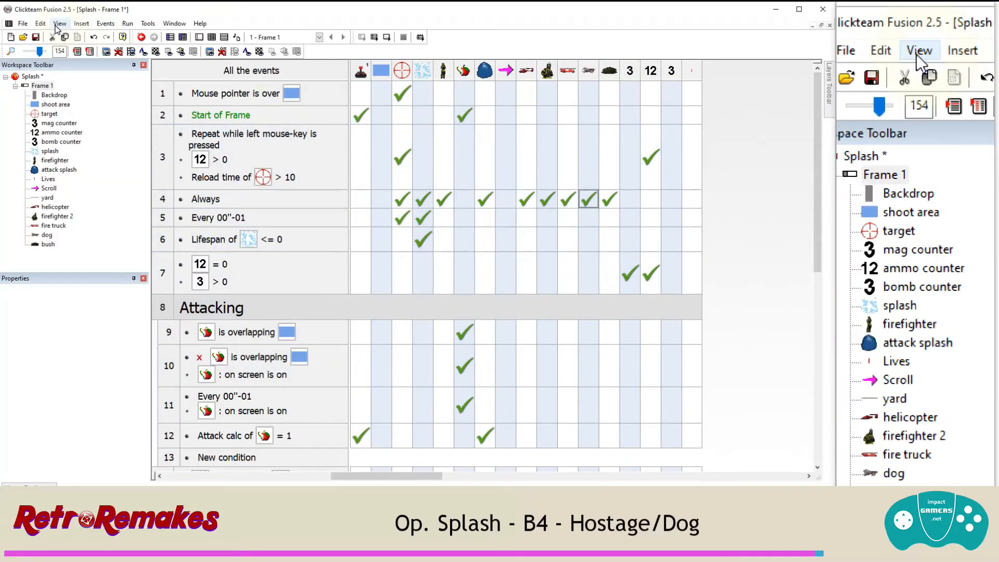
Step: Save the project, and in the frame editor move the mag, ammo and bomb counters off the frame beside the black backdrop
left_click(23, 24)
left_click(50, 69)
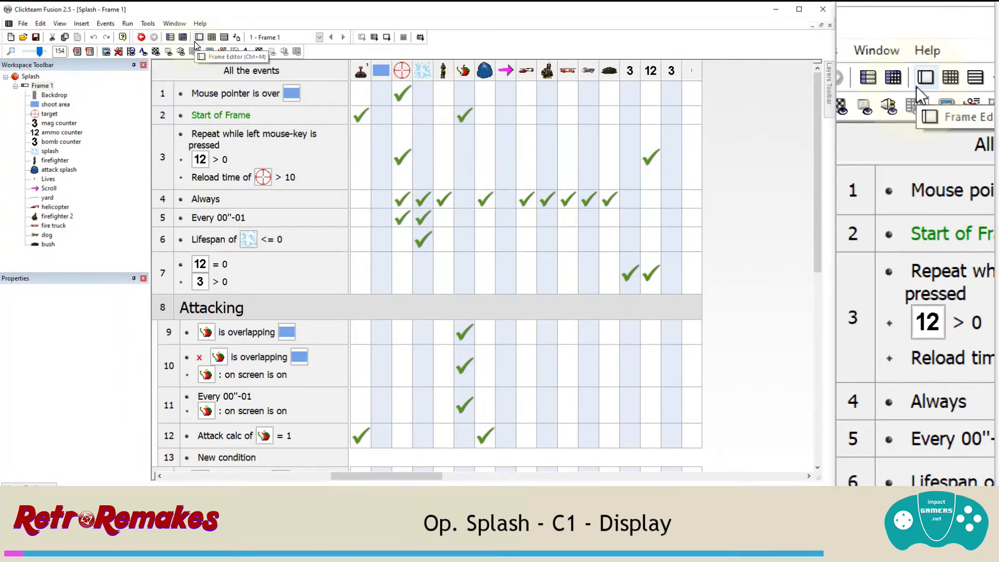
left_click(196, 40)
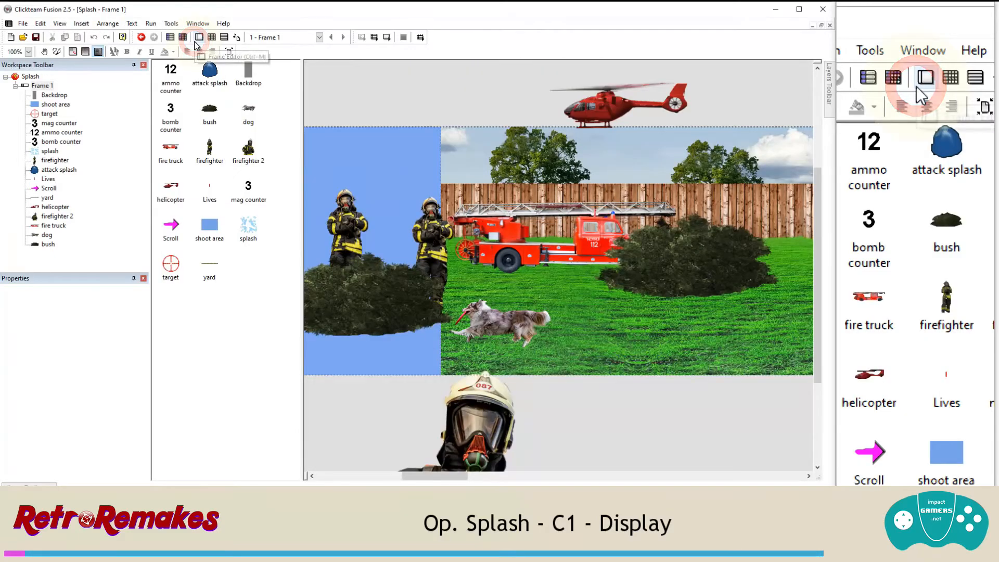
left_click_drag(439, 475, 381, 475)
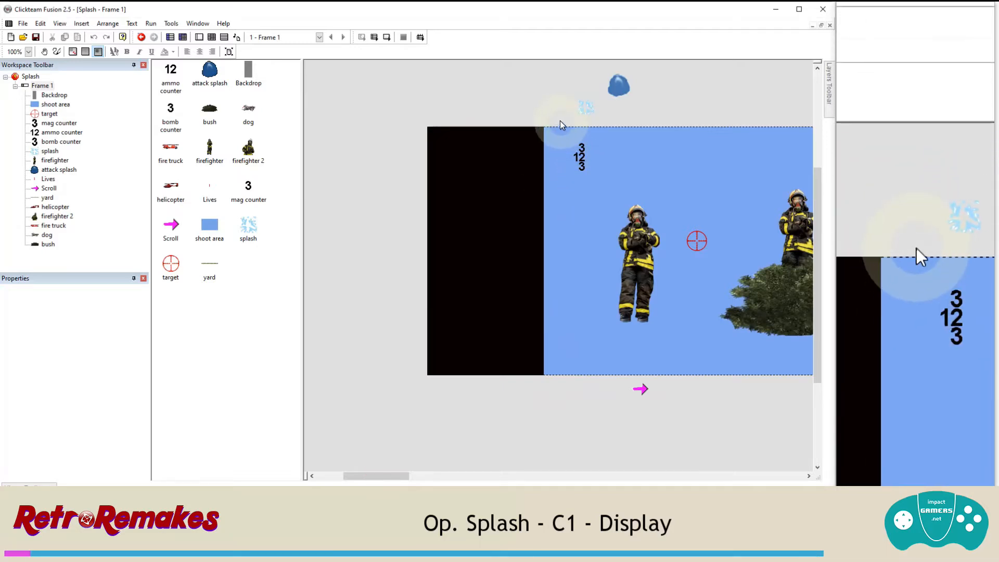
left_click_drag(561, 120, 413, 176)
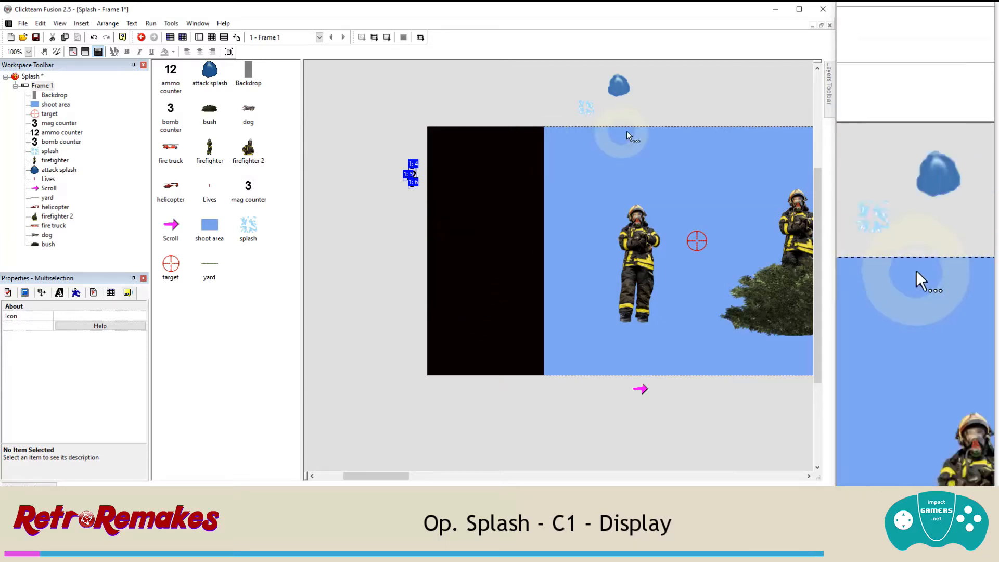
Step: Make layer 2 the active layer and examine the side panel reference capture in Snipping Tool
left_click(828, 96)
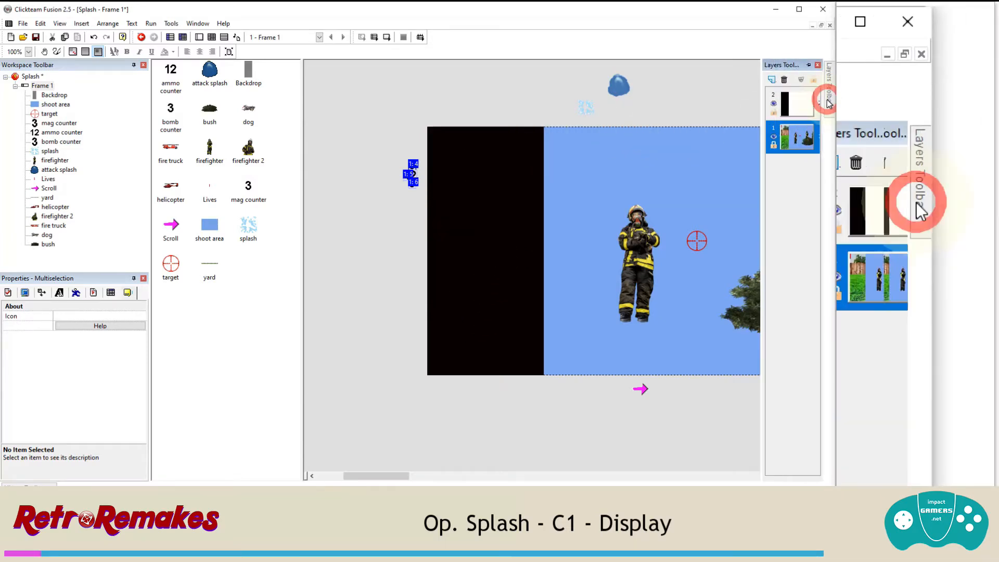
left_click(789, 104)
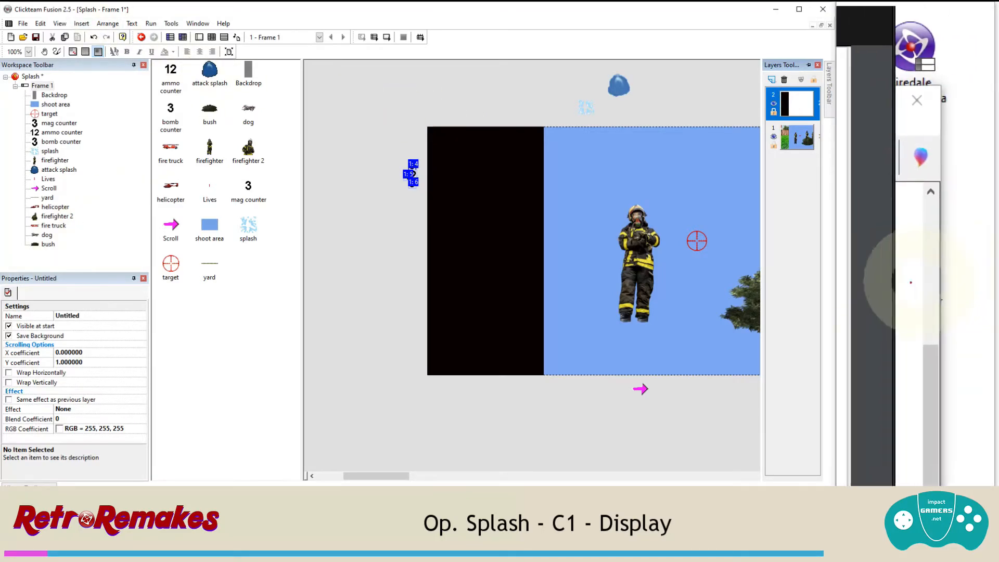
left_click(917, 283)
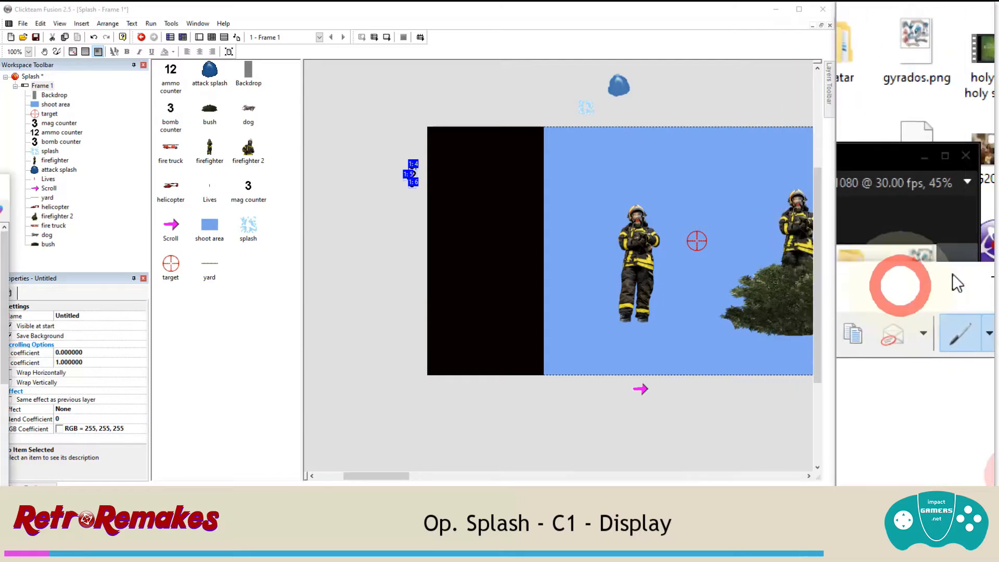
left_click_drag(899, 283, 295, 43)
scroll(376, 193, "down", 1)
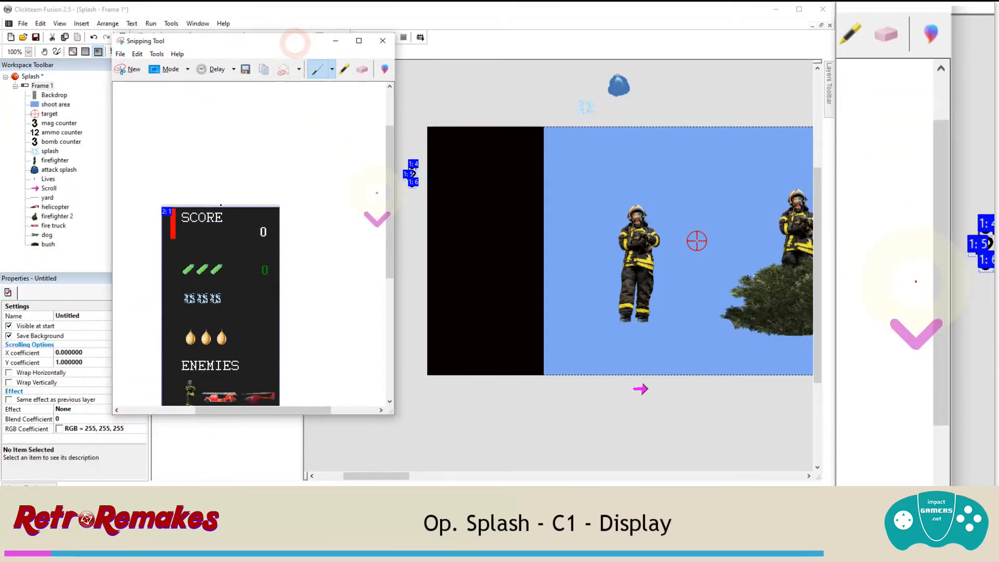
scroll(376, 193, "down", 5)
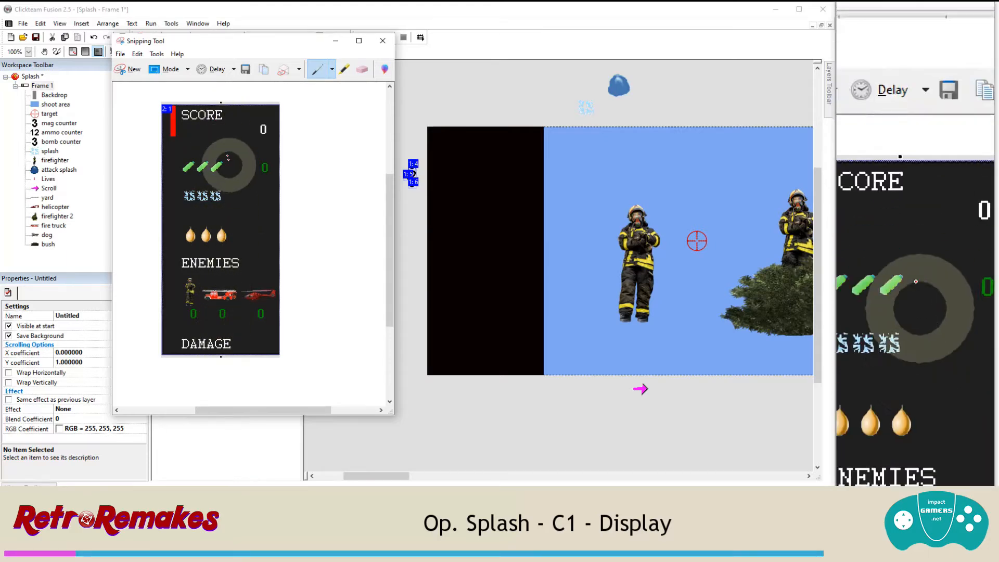
left_click(450, 93)
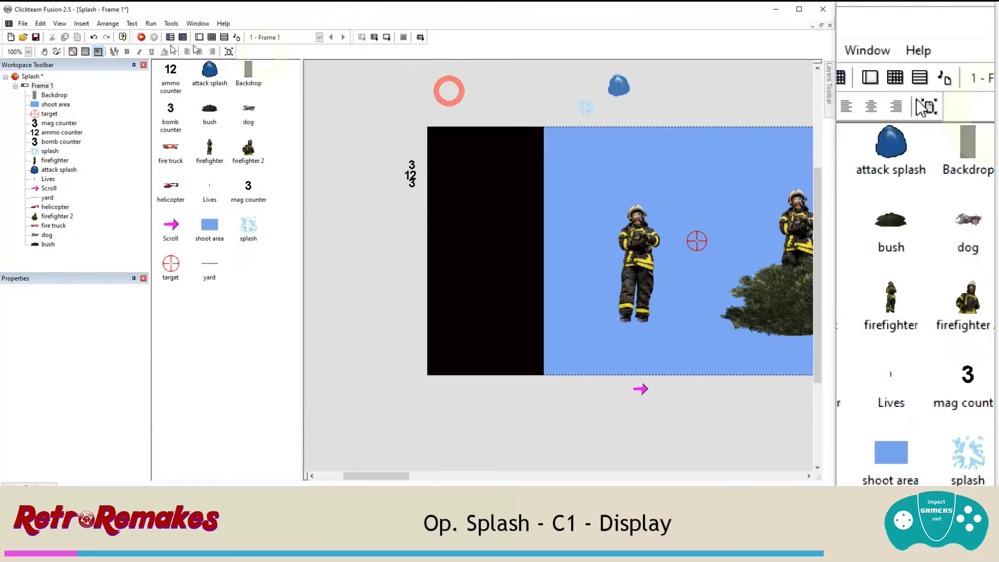
Step: Insert a new String object from the Text category and place it just above the black backdrop
left_click(86, 25)
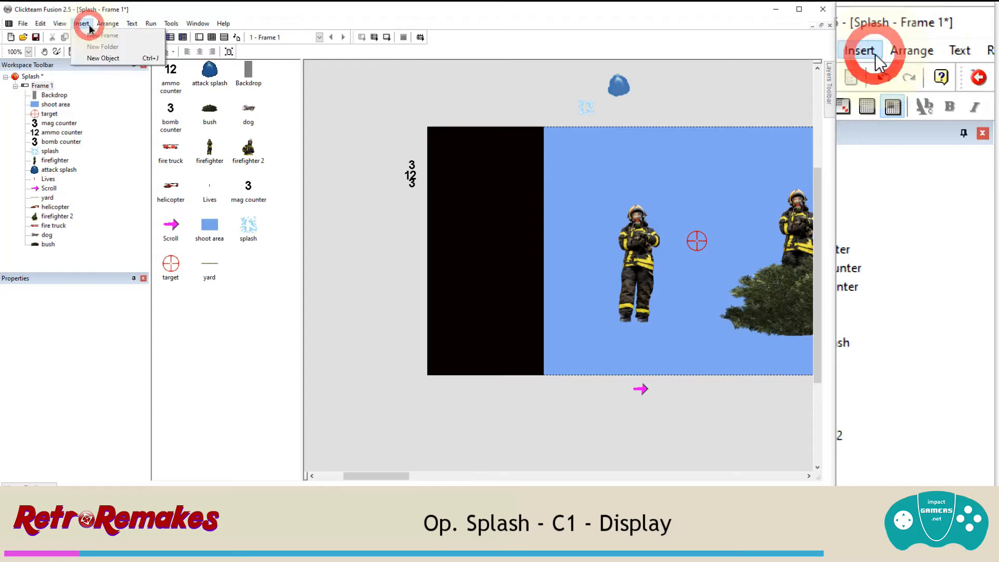
left_click(110, 58)
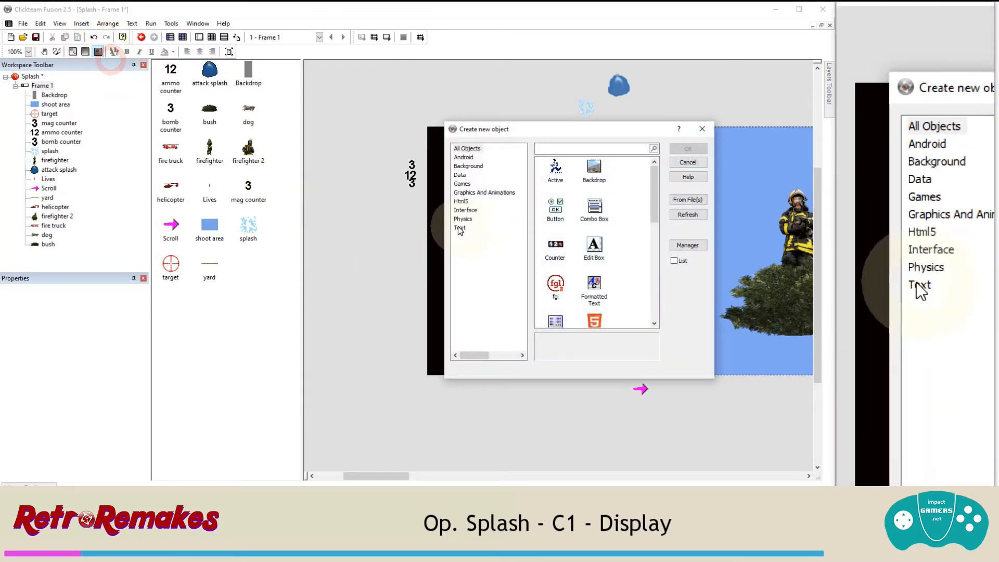
left_click(459, 227)
double_click(631, 169)
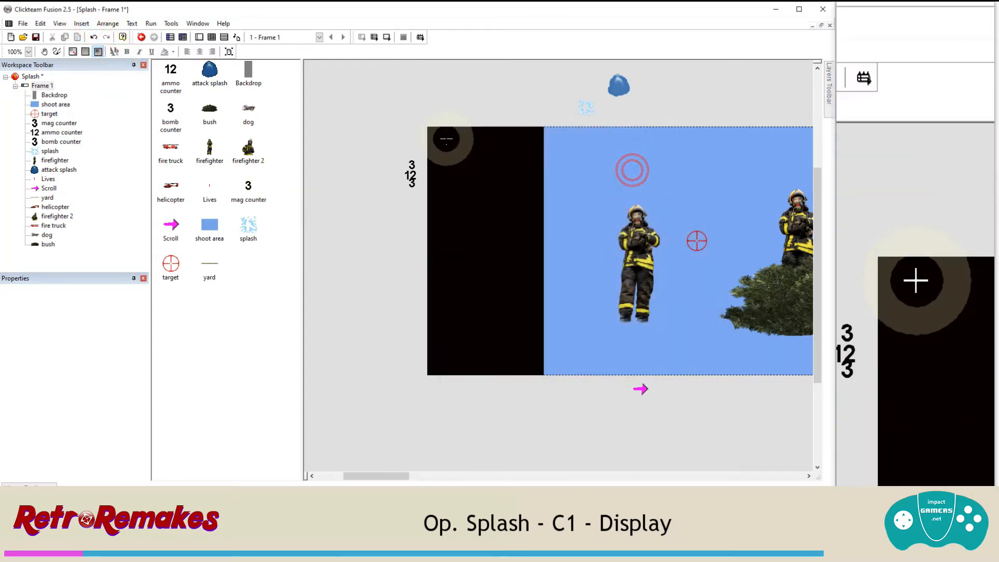
left_click(431, 88)
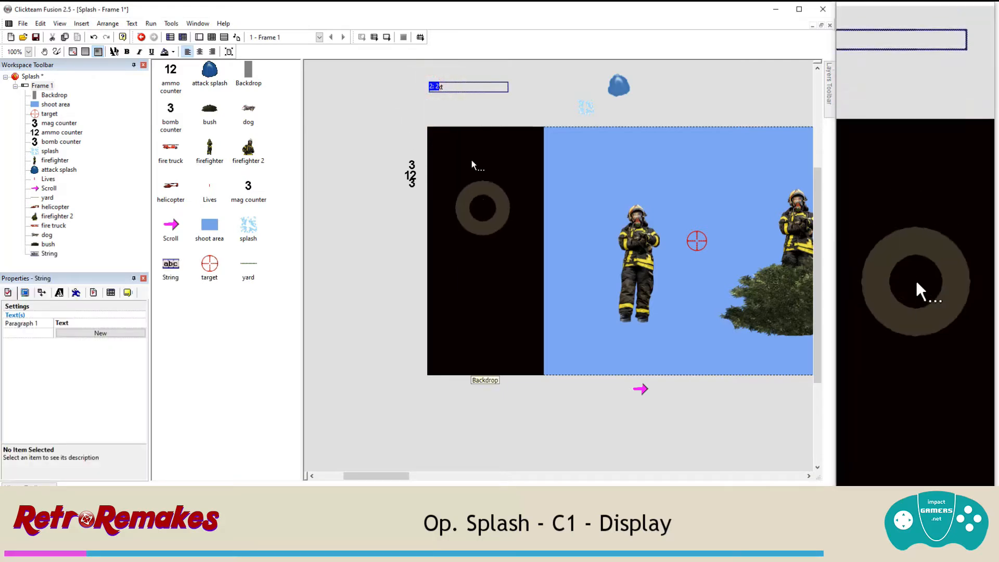
Step: Set the string's font to Courier, size 12, and its text colour to white
left_click(61, 293)
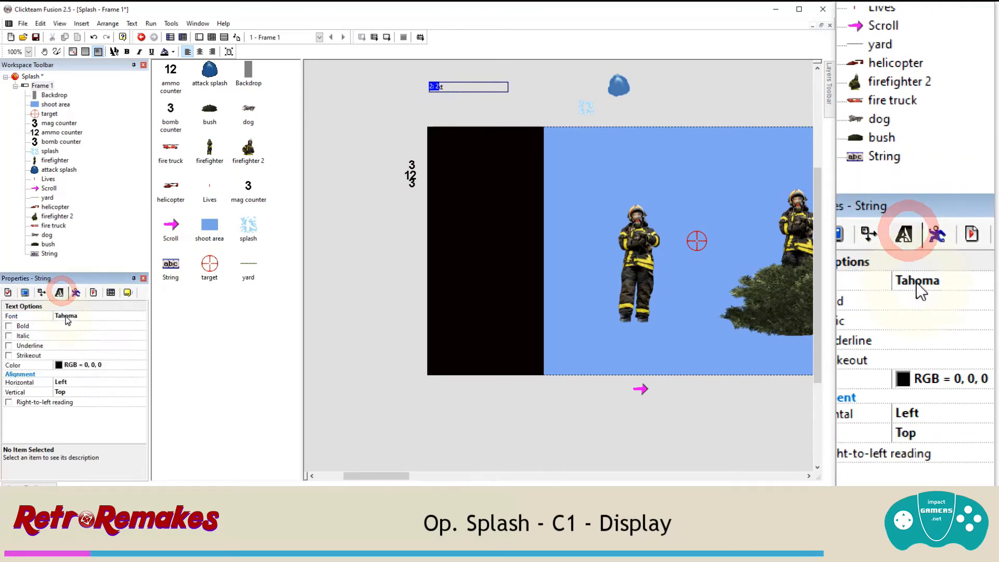
left_click(65, 316)
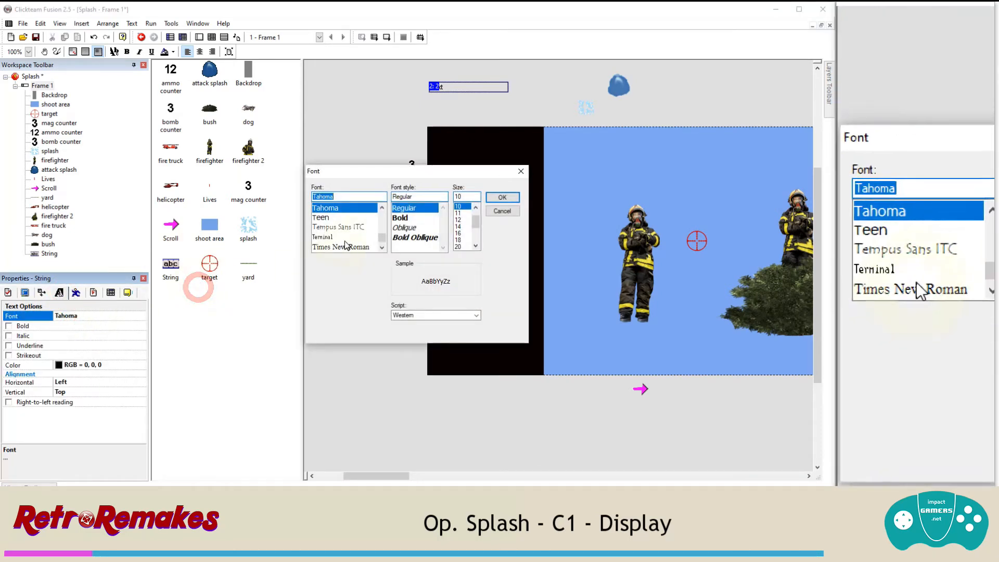
left_click_drag(382, 239, 382, 220)
type("c")
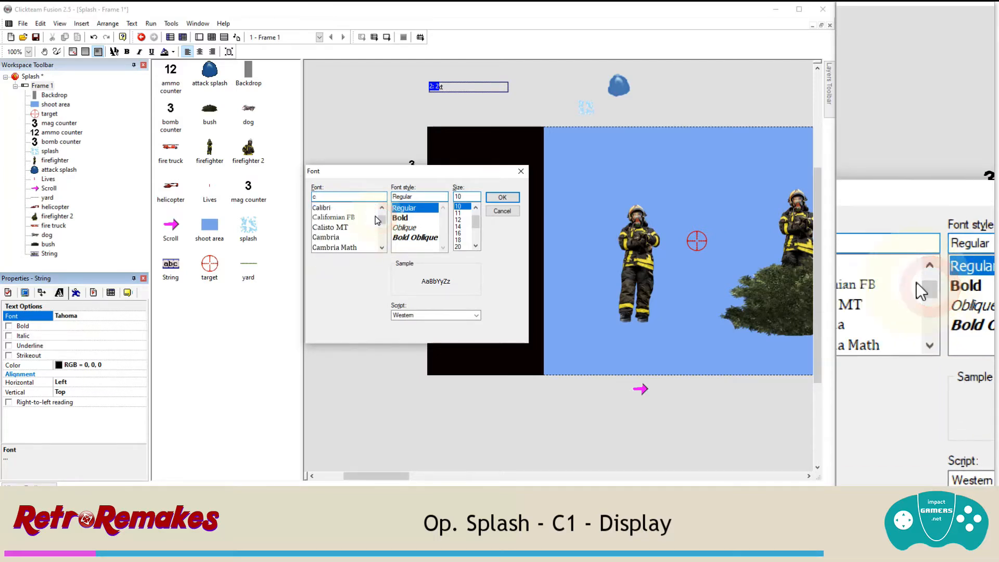
type("our")
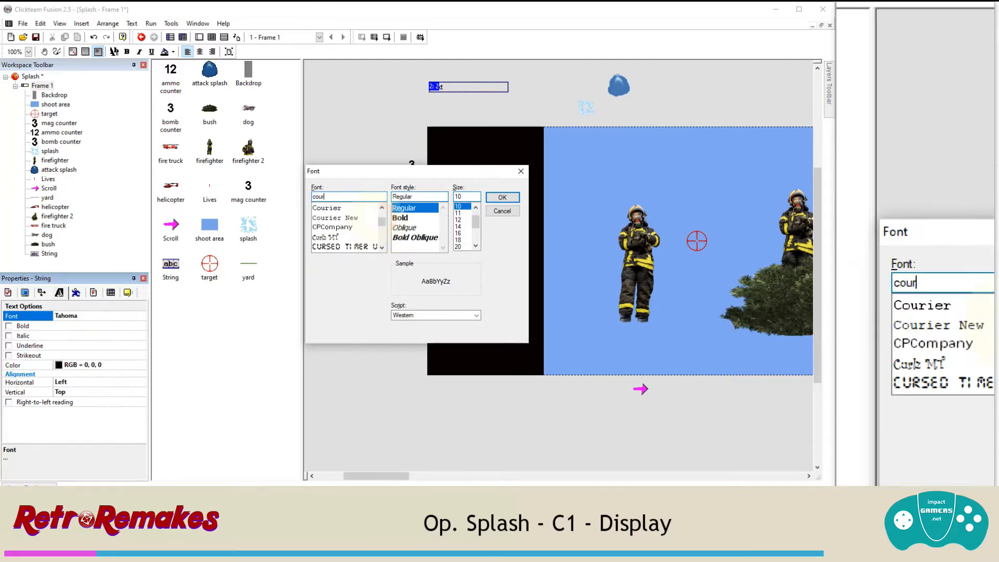
left_click(345, 208)
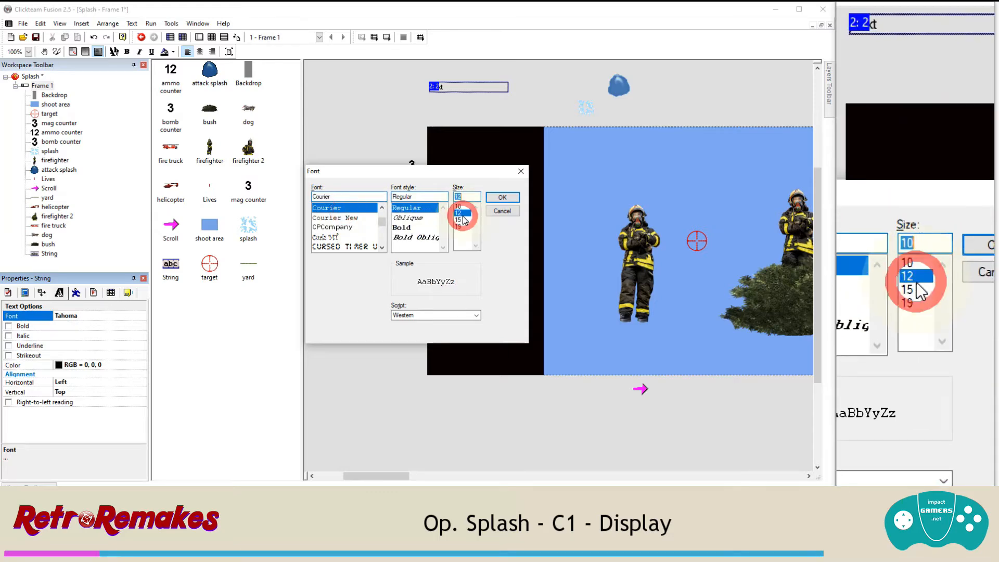
left_click(501, 197)
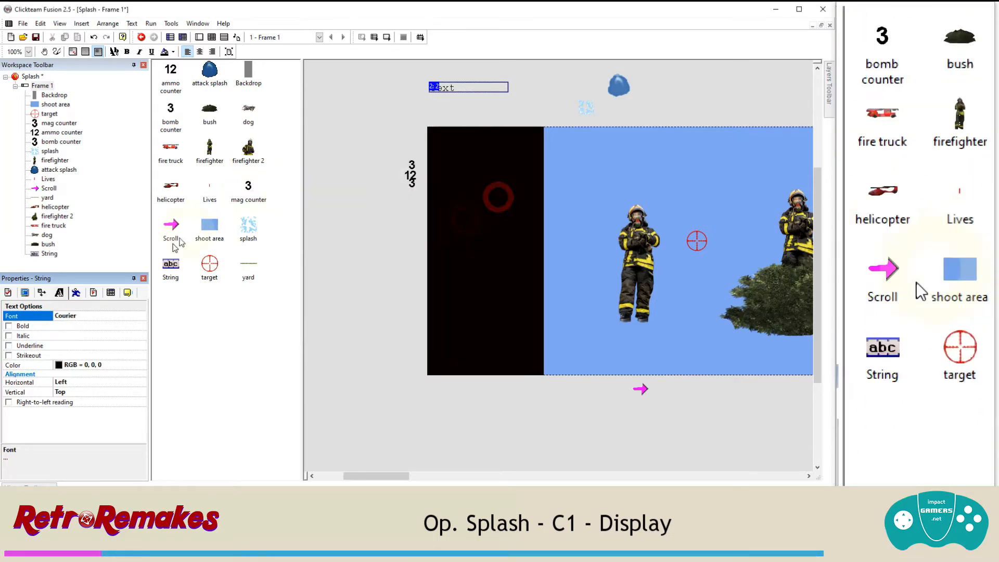
left_click(60, 365)
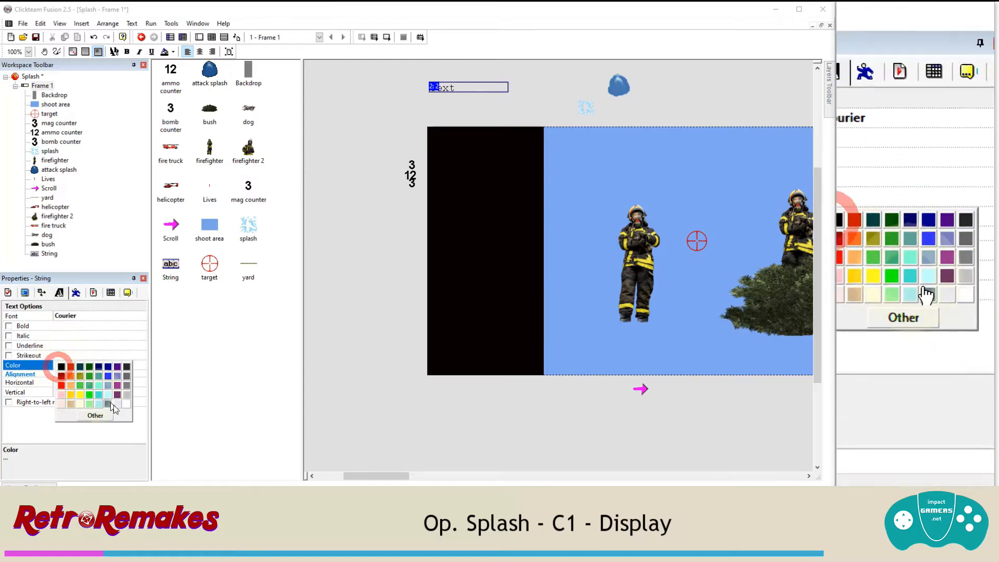
left_click(127, 404)
Step: Move the string onto the black backdrop and enlarge it to fill nearly the whole panel
left_click(453, 106)
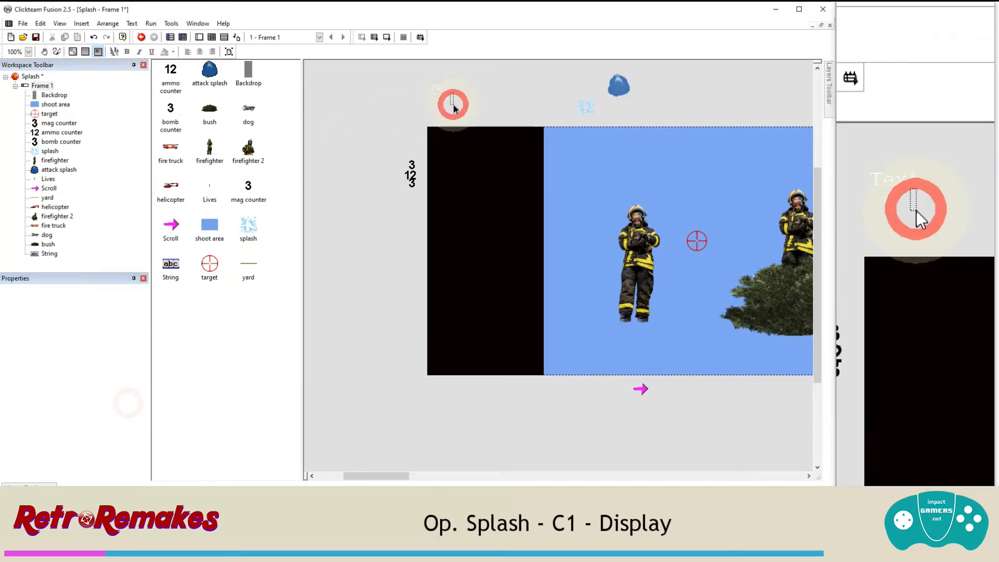
left_click_drag(452, 96, 472, 370)
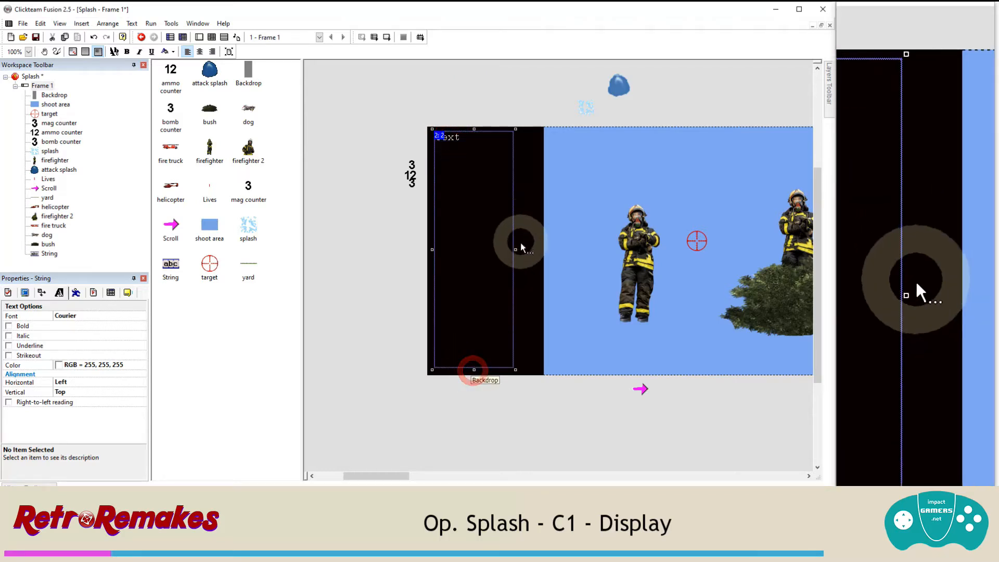
left_click_drag(516, 249, 529, 249)
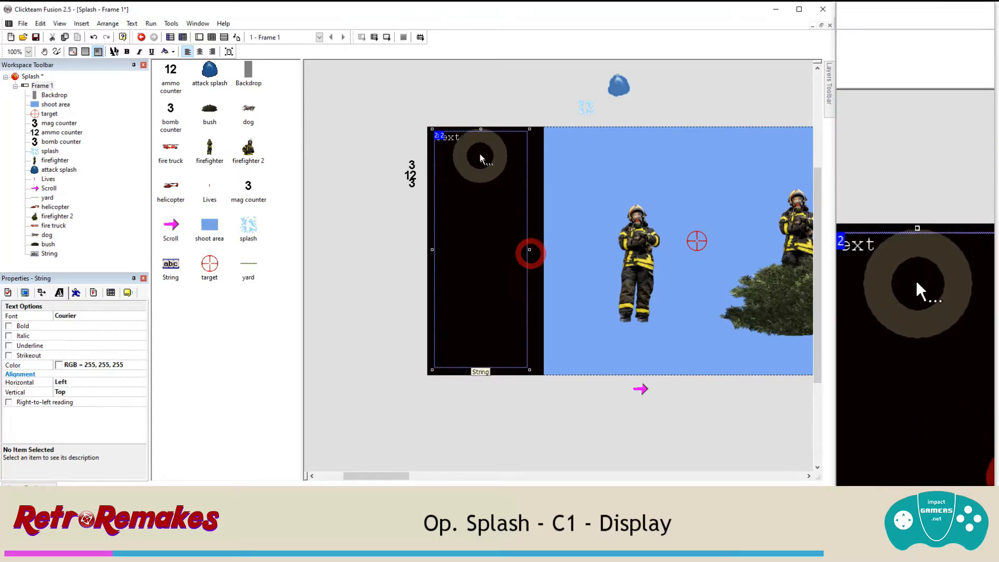
Step: Replace the string's text with SCORE and check the reference capture for the remaining headings
double_click(464, 143)
double_click(458, 139)
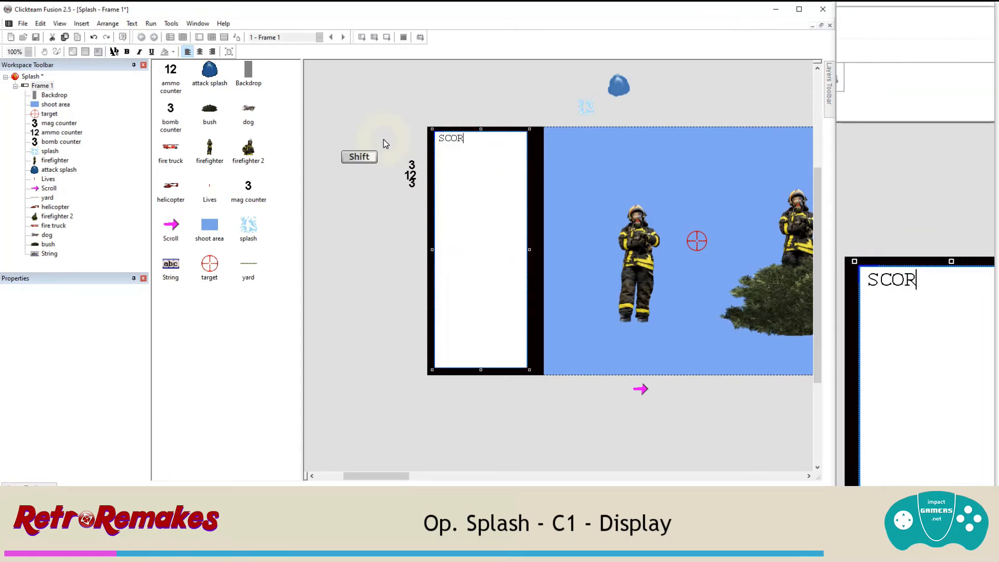
key("alt+Tab")
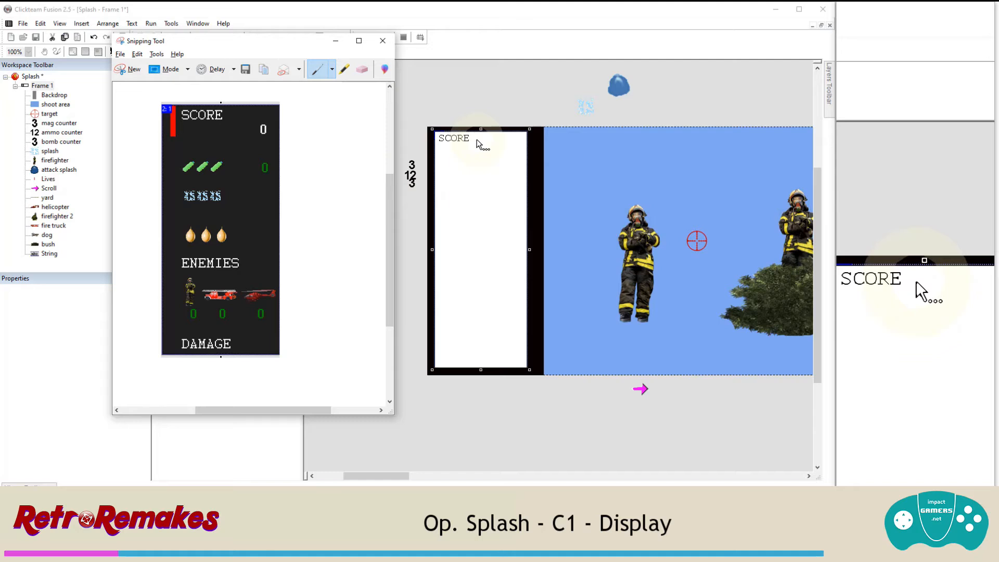
left_click(476, 139)
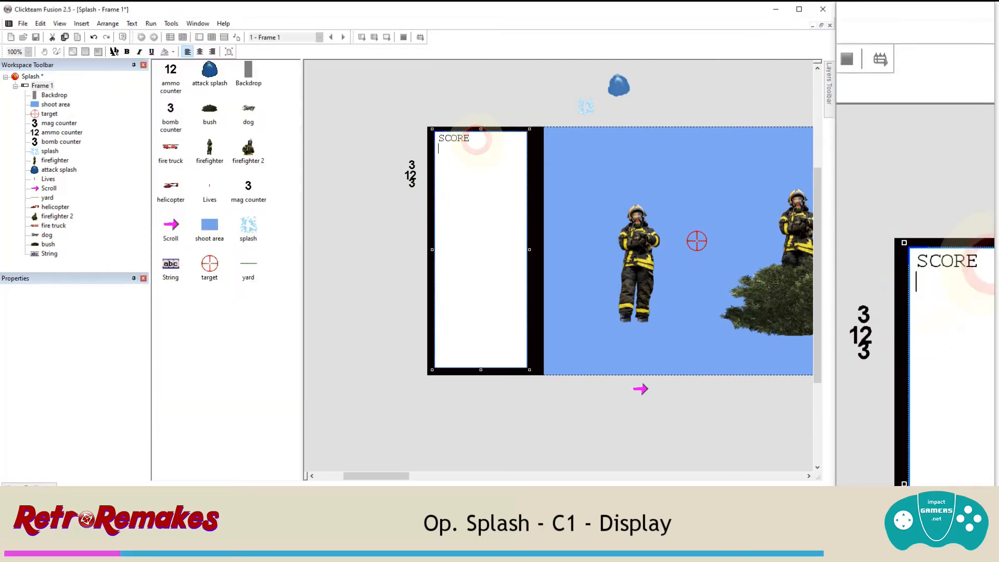
Step: Add the heading ENEMIES to the string in the lower part of the panel, separated from SCORE by blank lines
key("Return")
key("Return")
key("Return")
key("Return")
key("Return")
key("Return")
key("Return")
key("Return")
key("Return")
type("ENE")
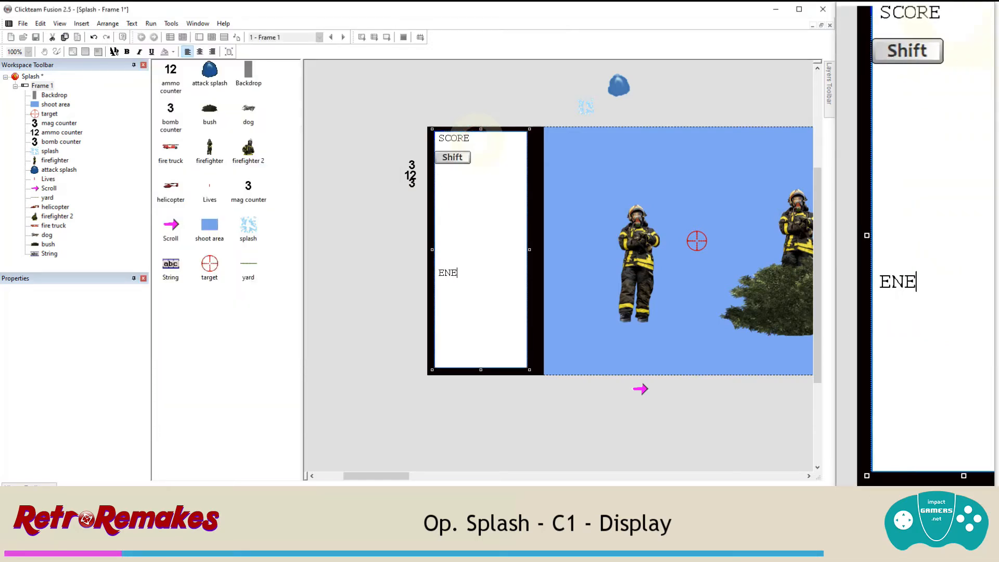
type("MIES")
key("Home")
key("Return")
key("Return")
key("Return")
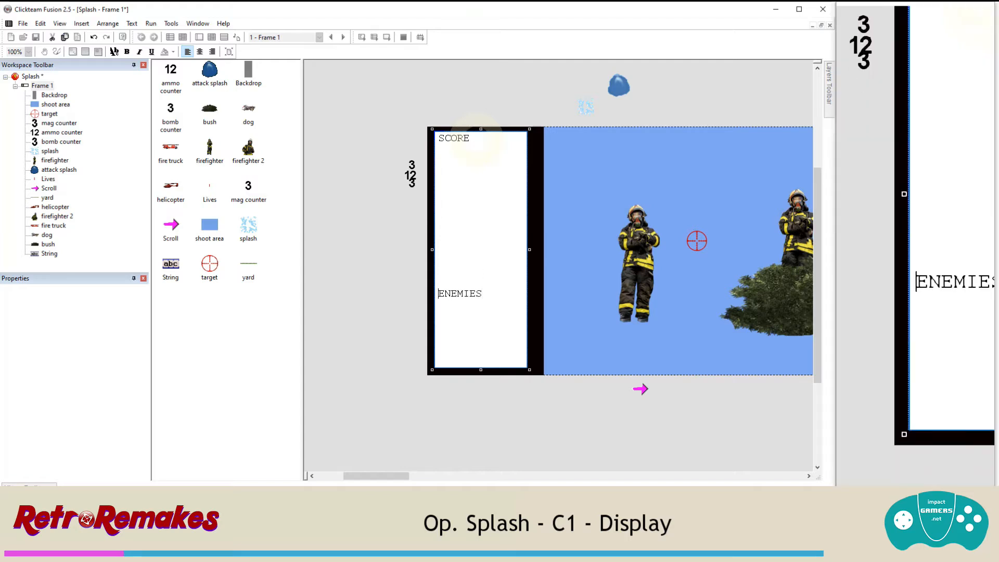
Step: Add the heading DAMAGE a few lines below ENEMIES and narrow the string slightly from its left edge
key("End")
key("Return")
key("Return")
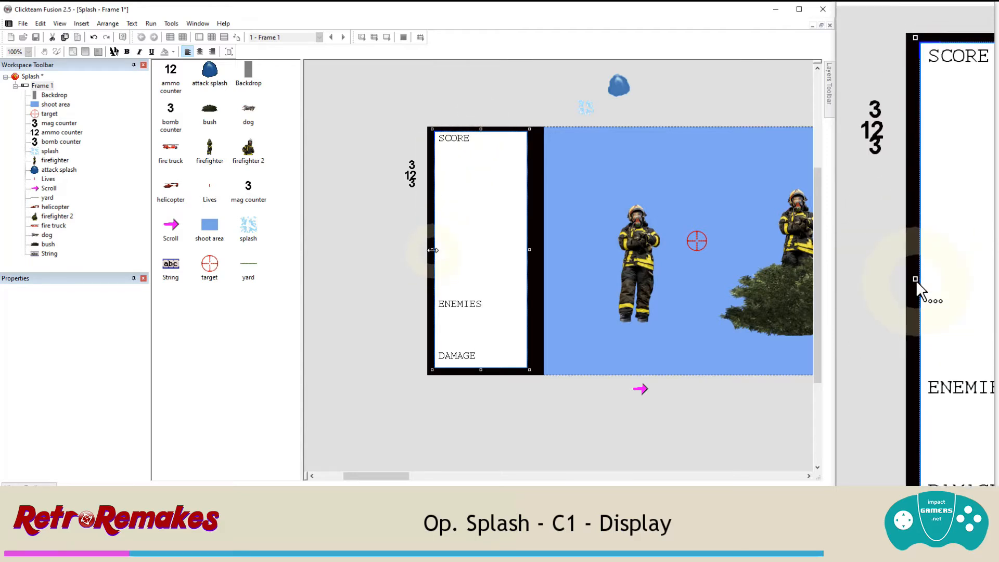
left_click_drag(432, 251, 440, 251)
left_click(363, 283)
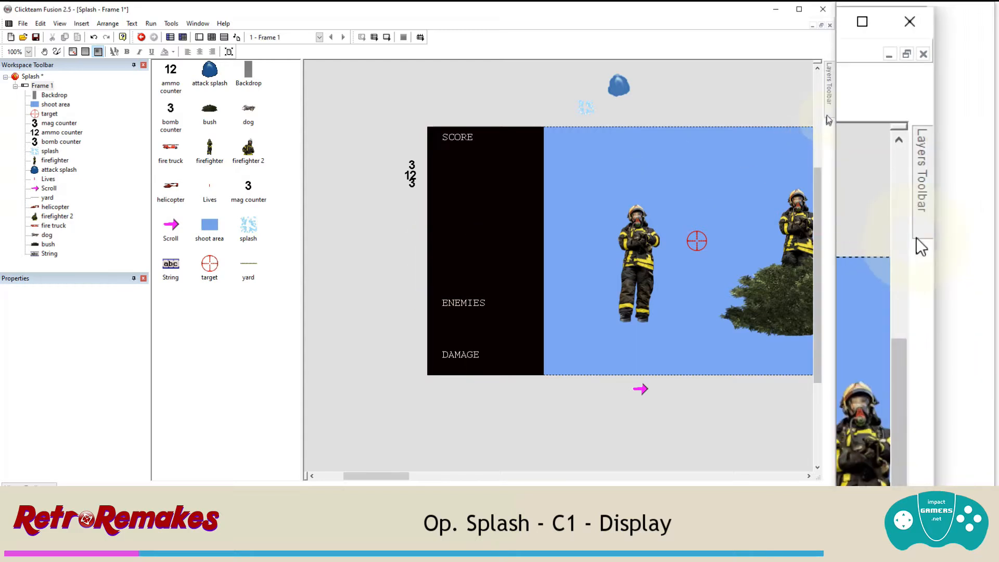
Step: Hide layer 2 temporarily to move layer 1's Lives bar off the frame beside the counters, and make layer 2 visible and active again
mouse_move(830, 112)
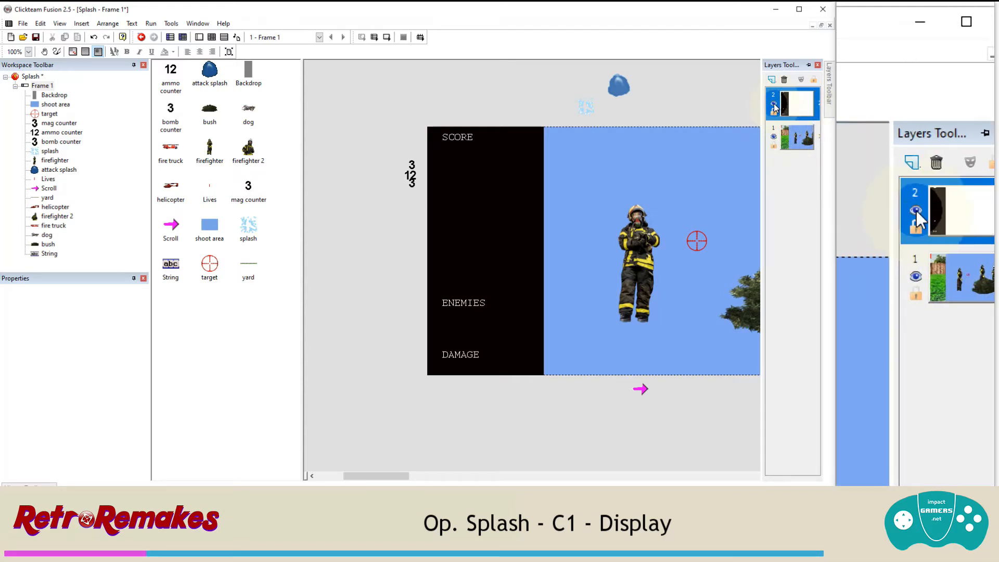
left_click(789, 138)
left_click(773, 103)
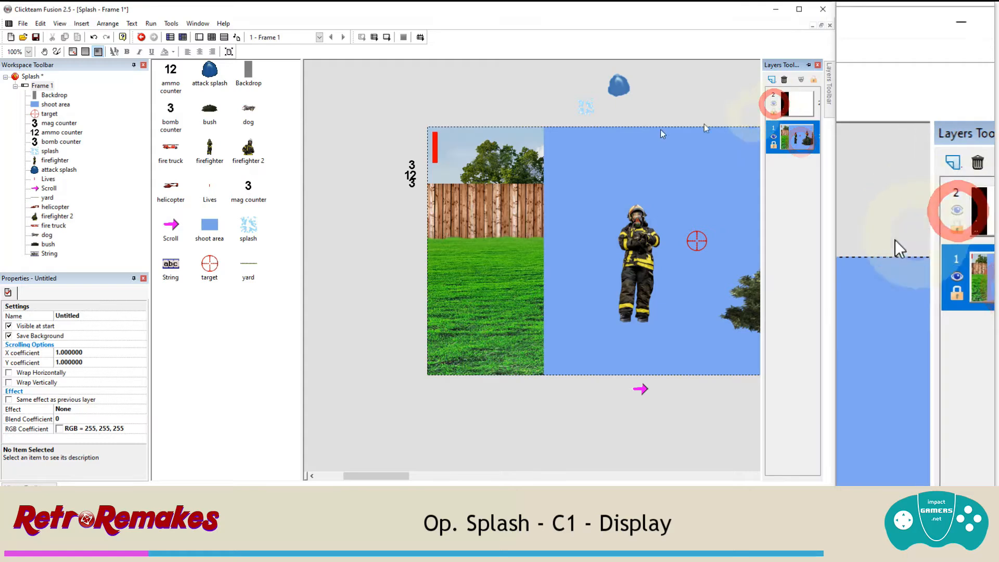
left_click_drag(434, 152, 397, 151)
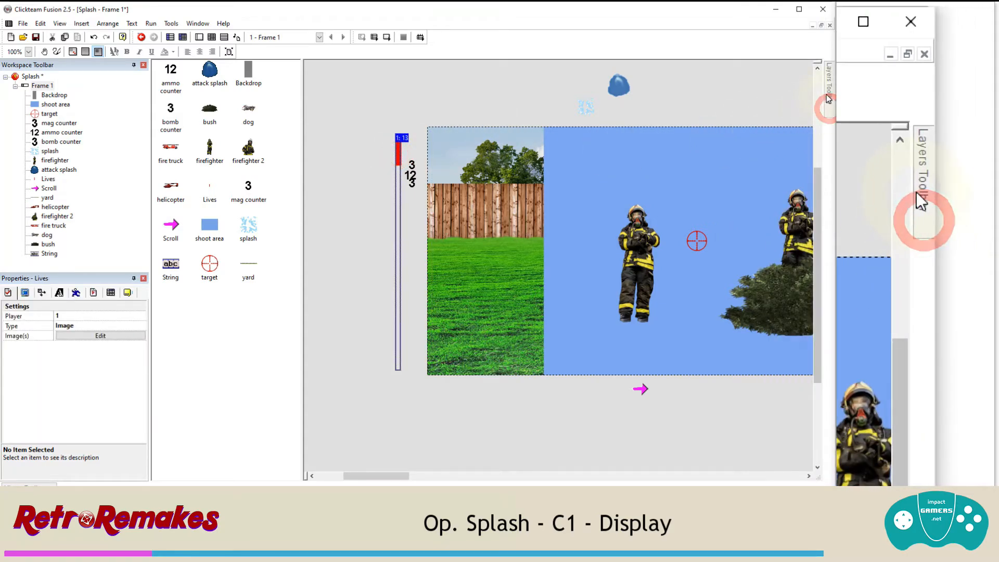
left_click(791, 107)
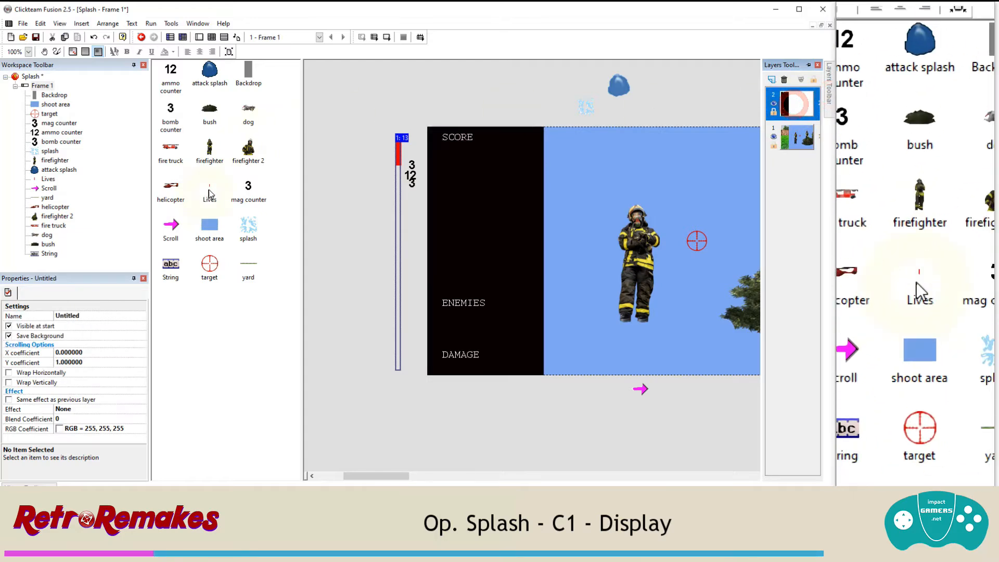
Step: Place a Lives bar on layer 2 inside the black panel beside SCORE, and delete the old Lives bar outside the frame
left_click_drag(209, 193, 438, 144)
left_click(399, 154)
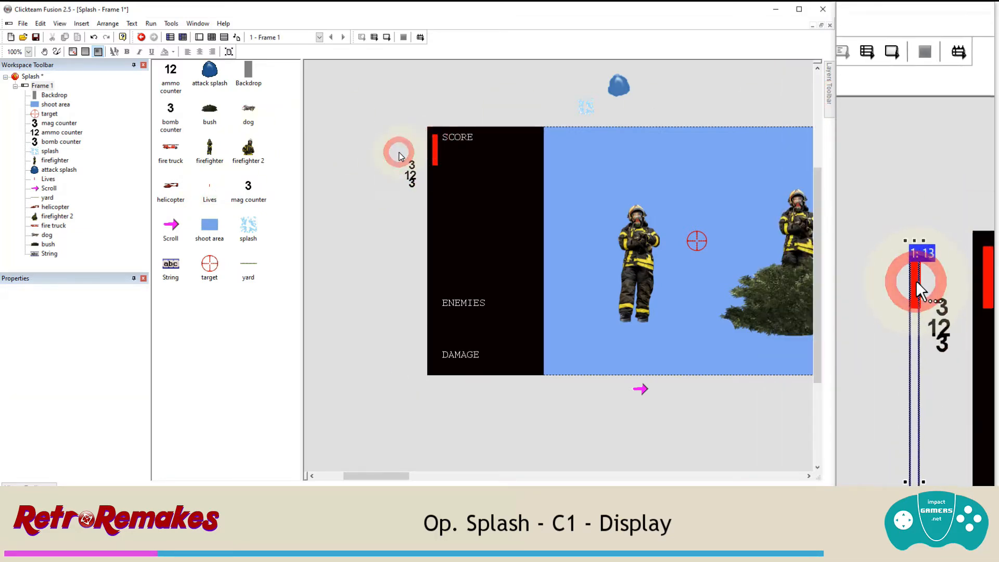
left_click(435, 144)
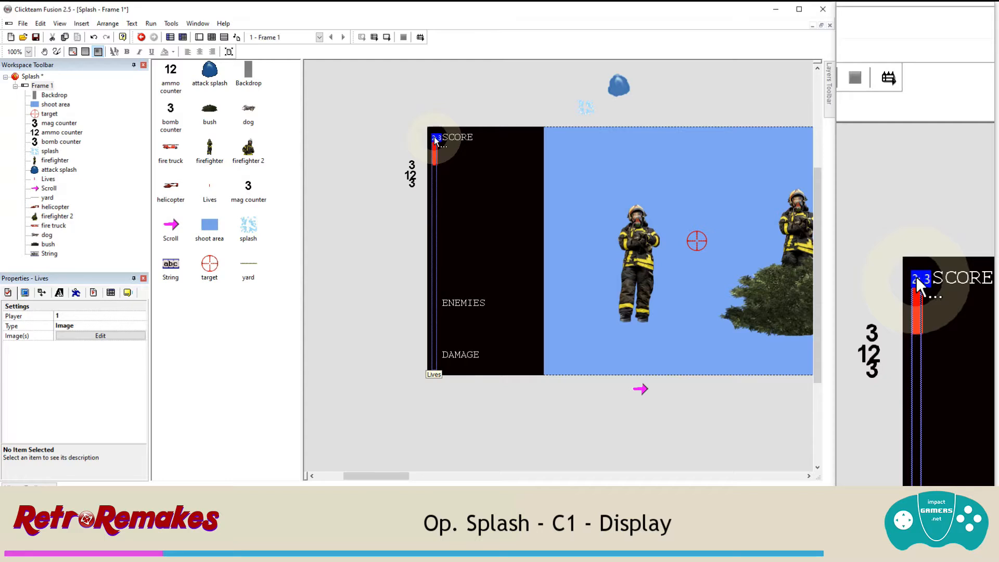
left_click(632, 234)
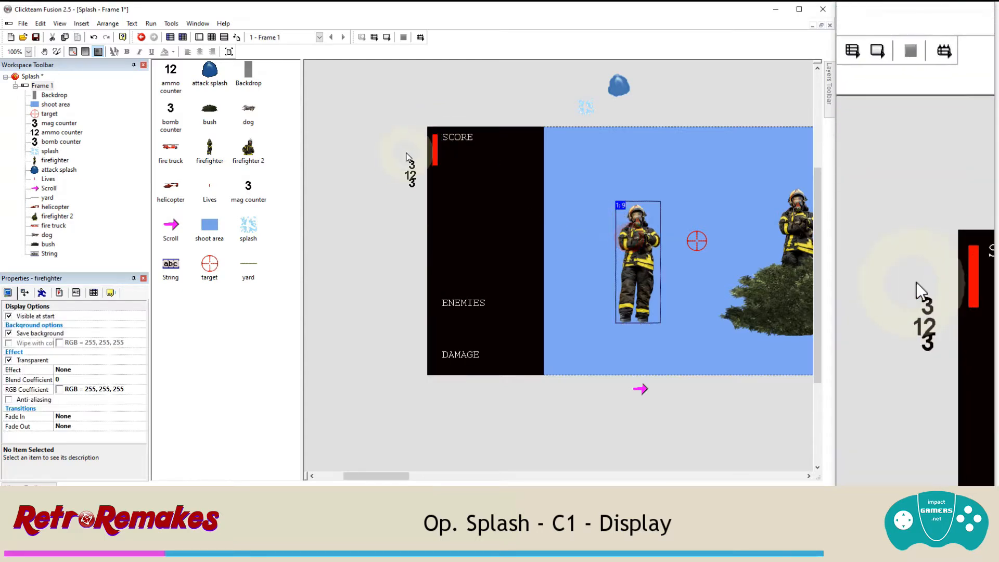
left_click(828, 107)
left_click(567, 91)
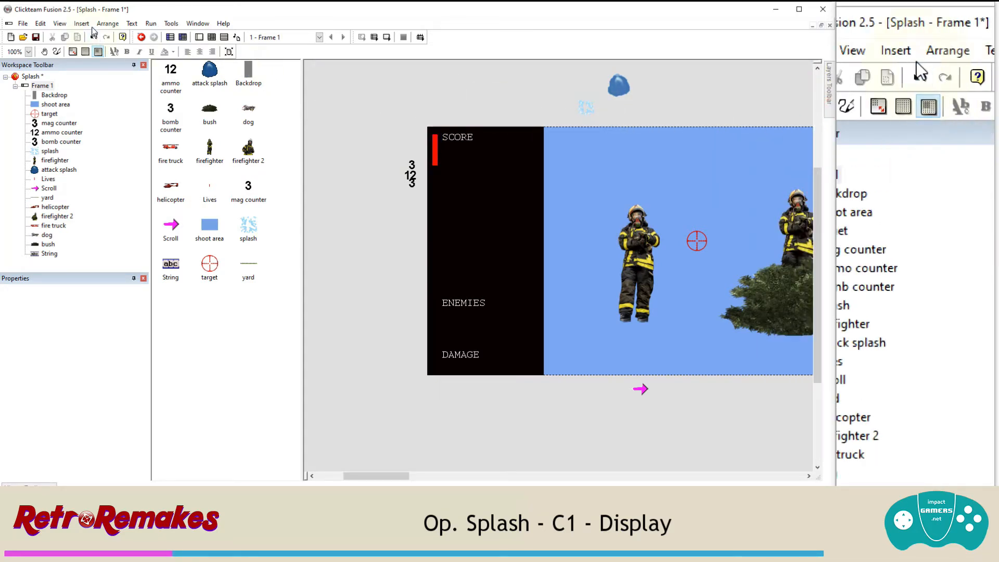
Step: Insert a Score object into the black panel, just below the SCORE heading
left_click(83, 23)
left_click(99, 56)
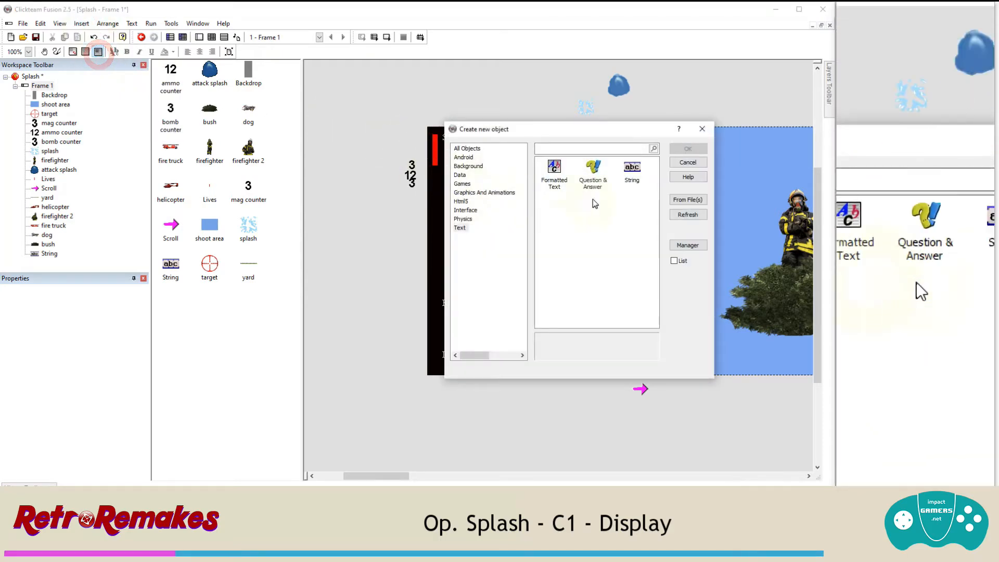
left_click(467, 149)
scroll(612, 223, "down", 10)
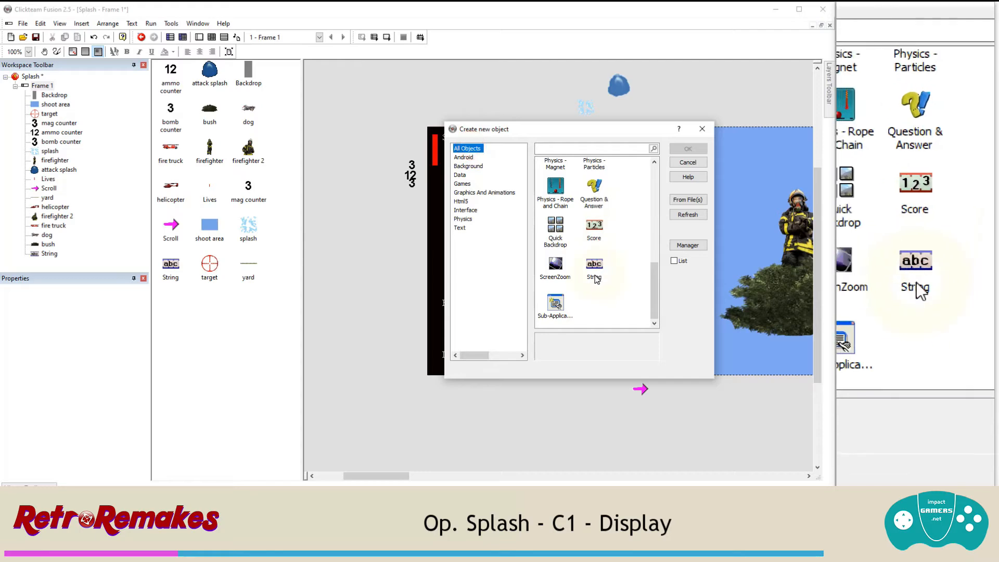
left_click(596, 233)
left_click(687, 148)
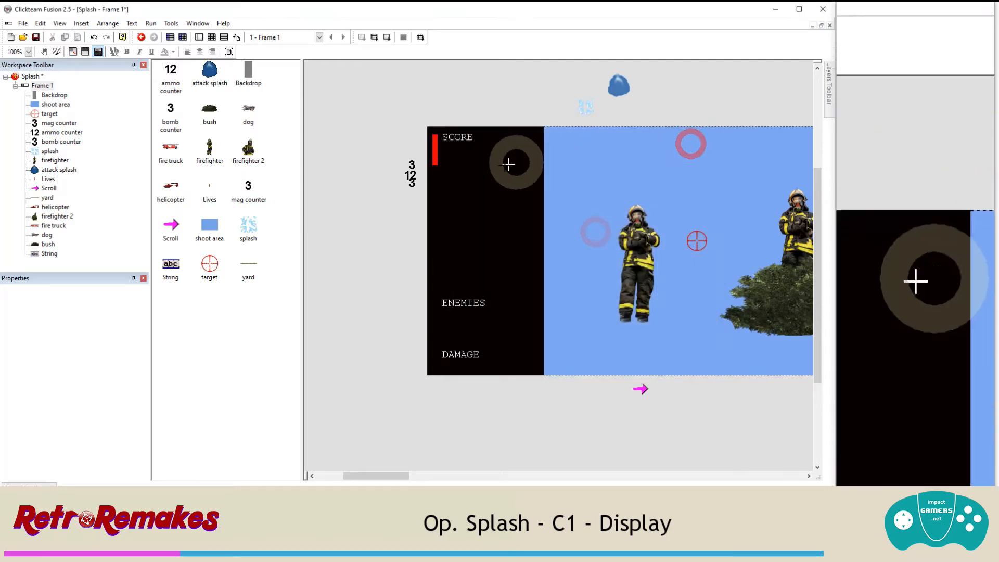
left_click(509, 160)
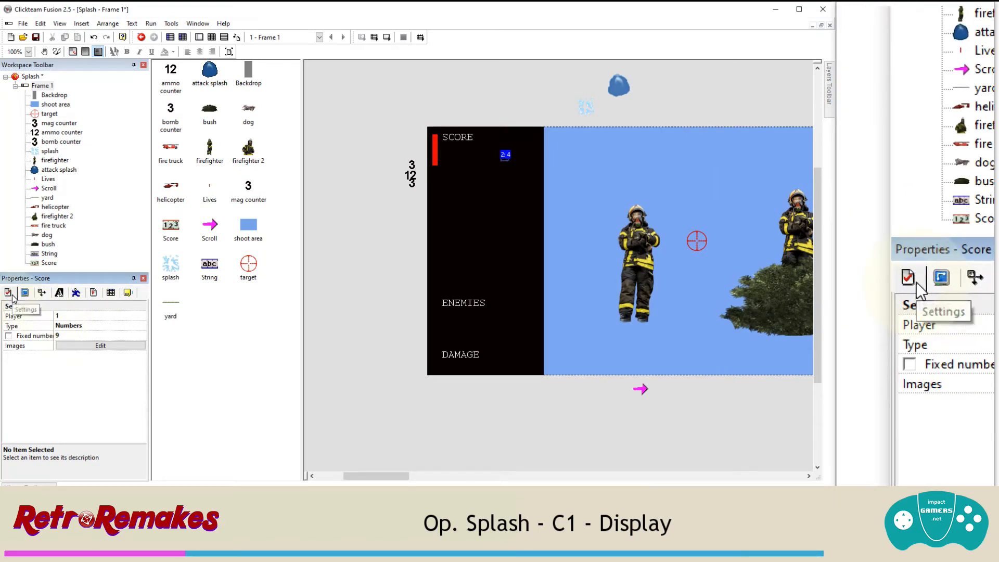
Step: Change the Score object's type to Text and its text colour to white
left_click(68, 326)
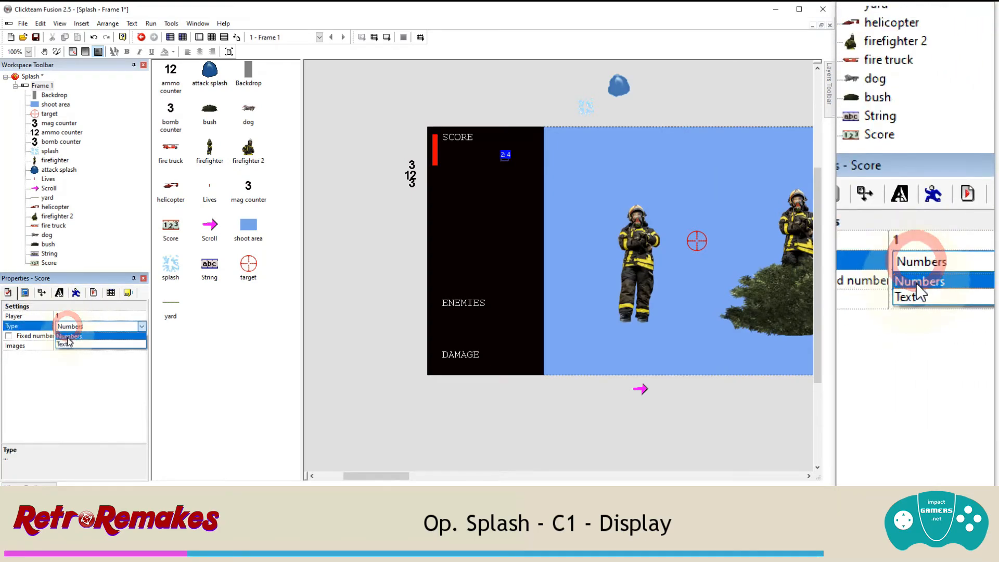
left_click(66, 341)
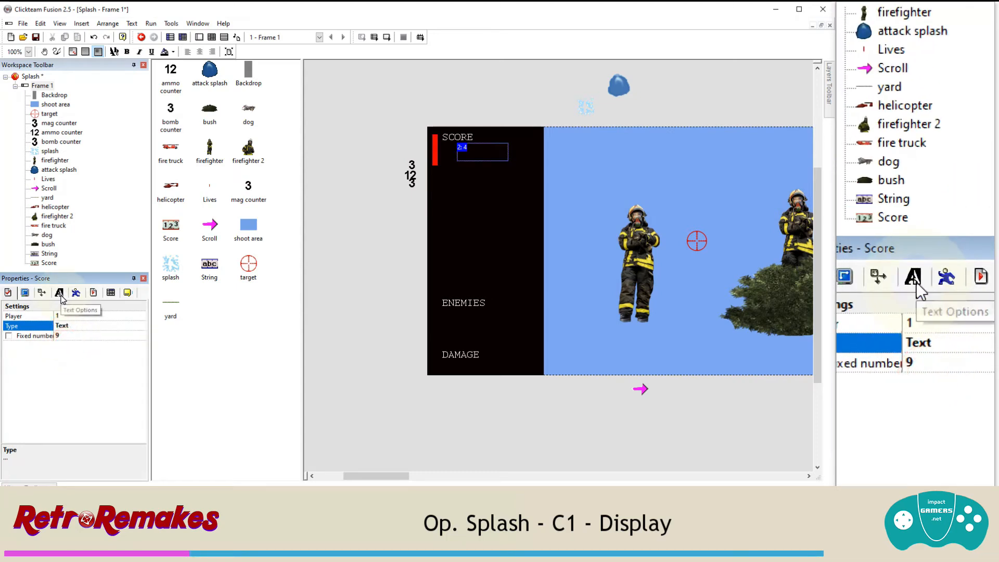
left_click(60, 364)
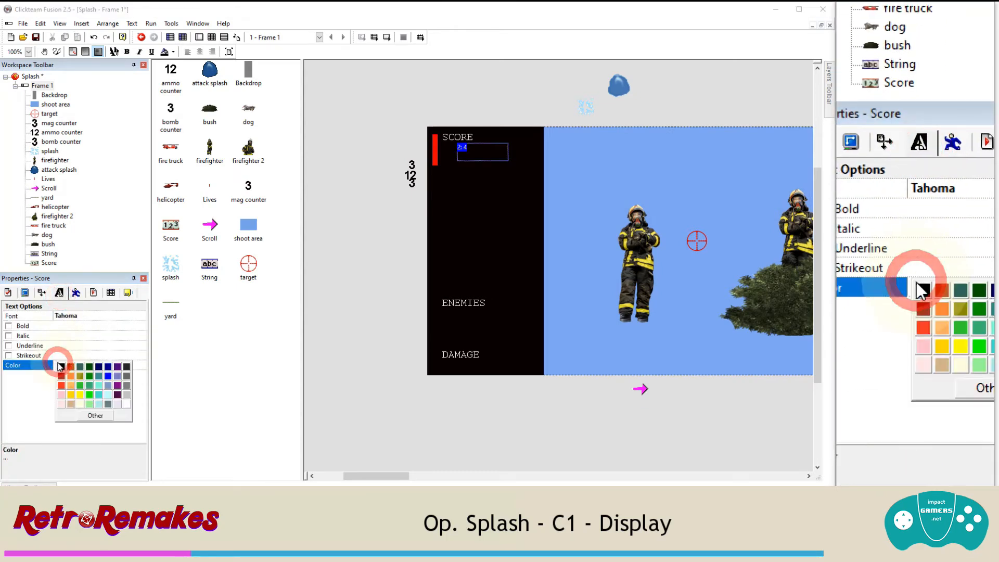
left_click(126, 403)
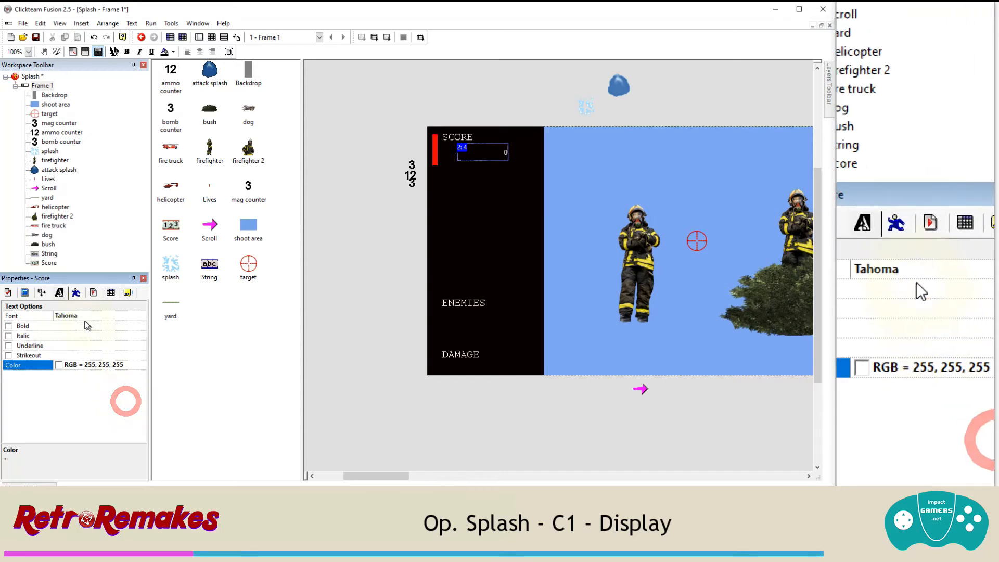
Step: Set the Score object's font to Courier, Bold, size 19
left_click(79, 316)
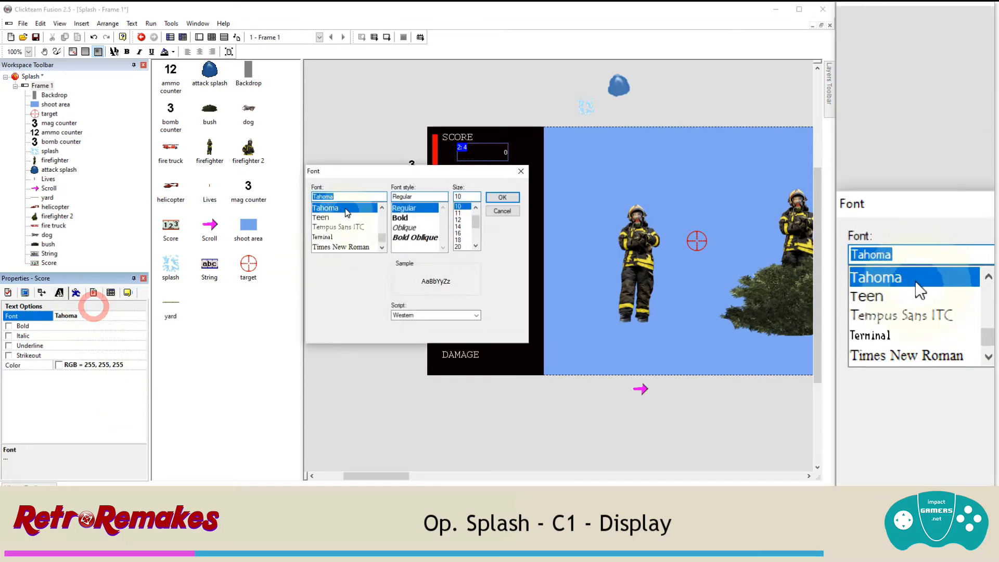
type("cour")
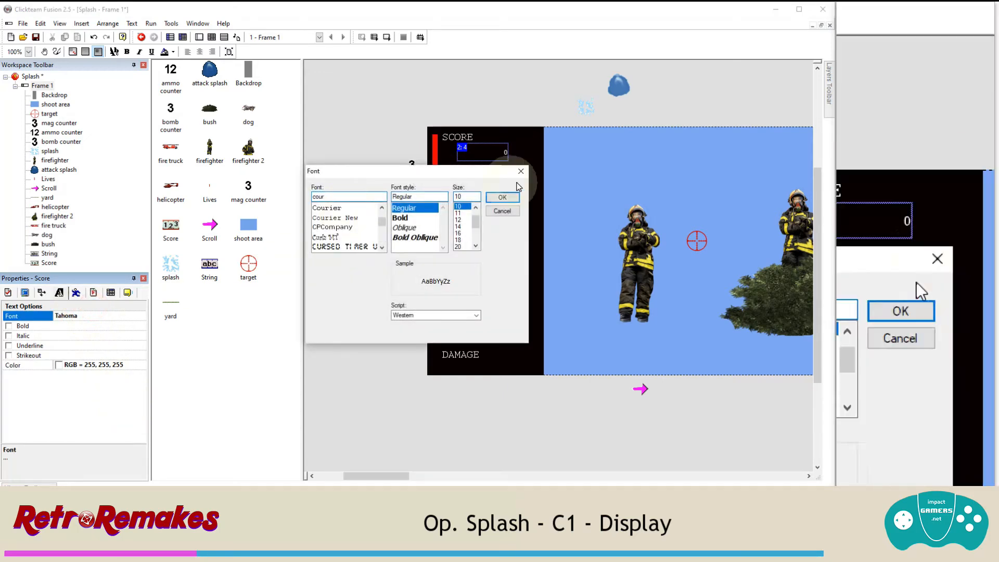
left_click(327, 208)
left_click(408, 227)
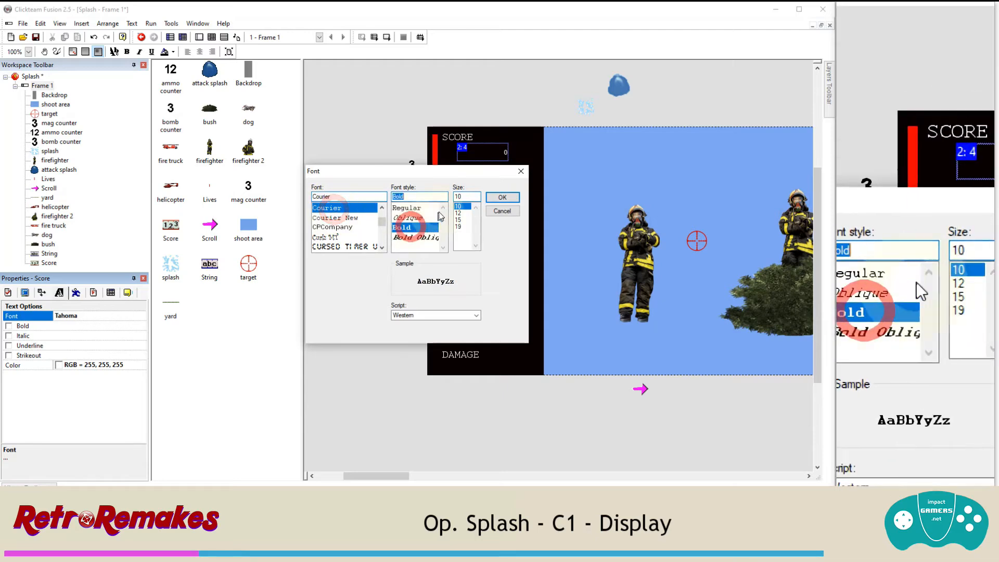
left_click(460, 220)
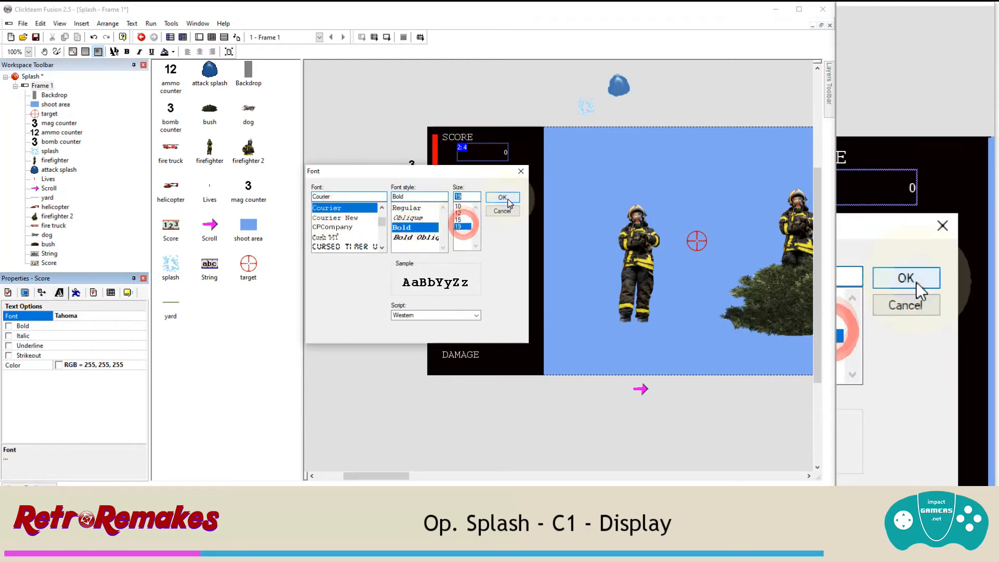
left_click(503, 197)
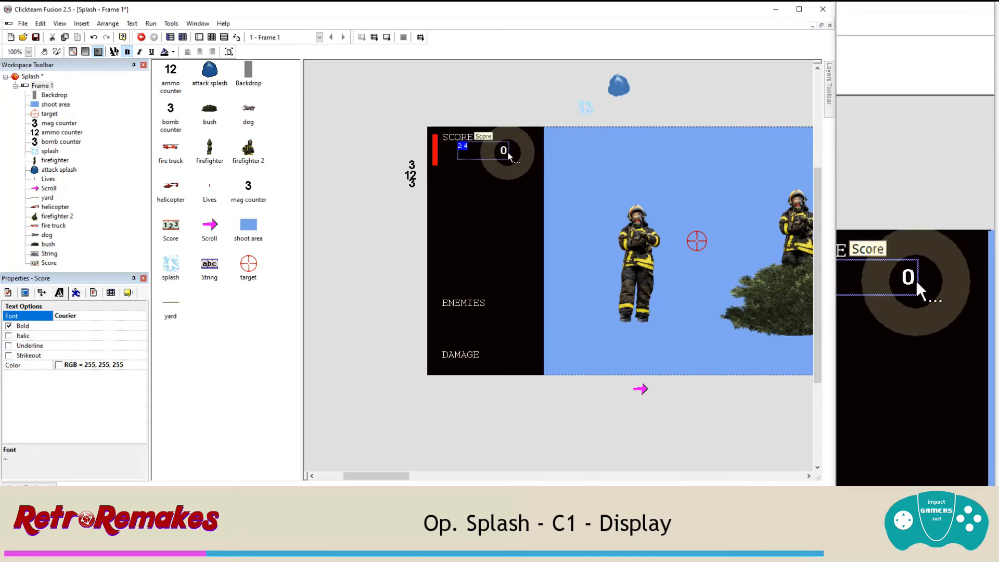
Step: In the event for Group.Bad's health equalling 0, add Group.Bad's points value to Player 1's score
left_click(212, 37)
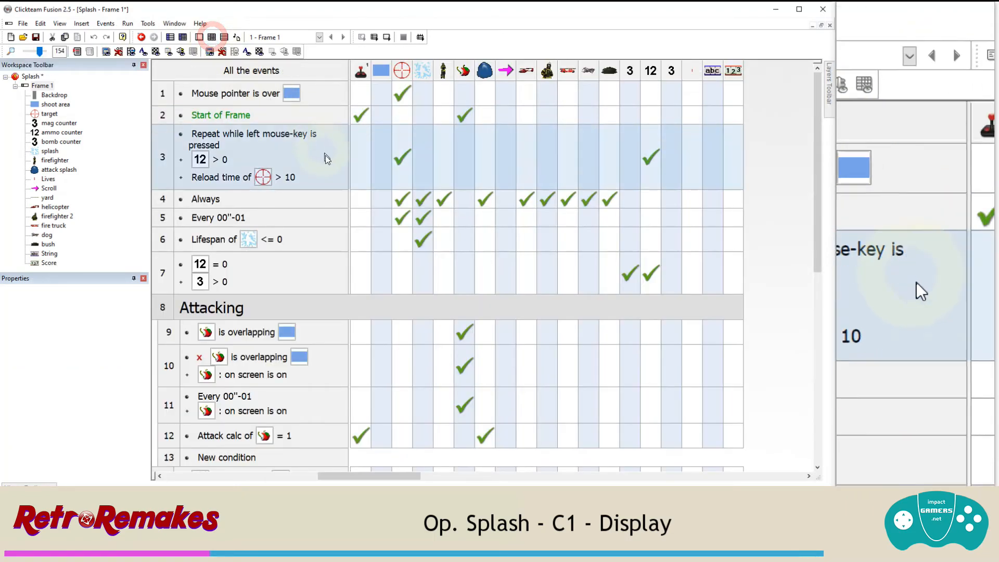
scroll(325, 156, "down", 6)
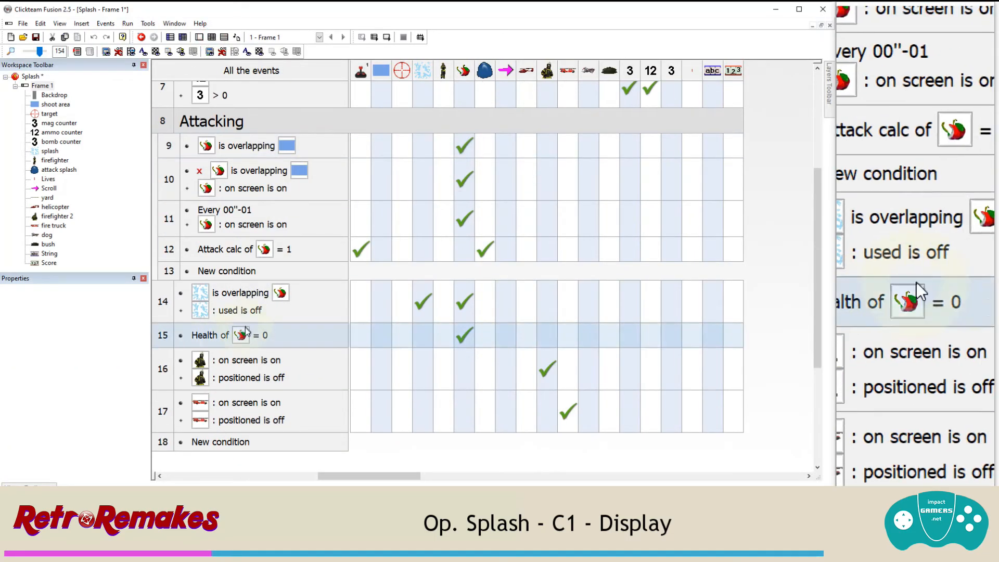
mouse_move(466, 336)
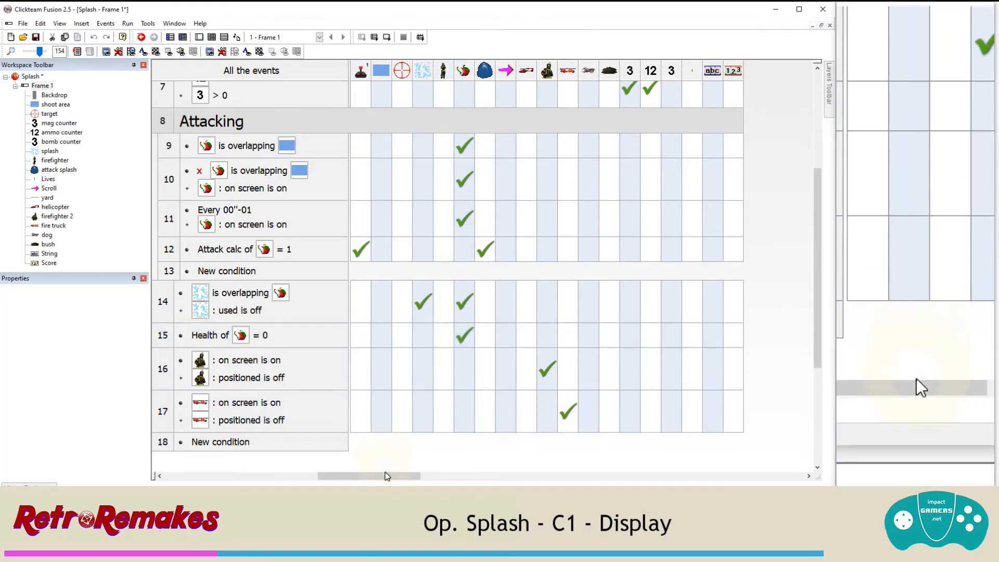
left_click_drag(387, 477, 258, 477)
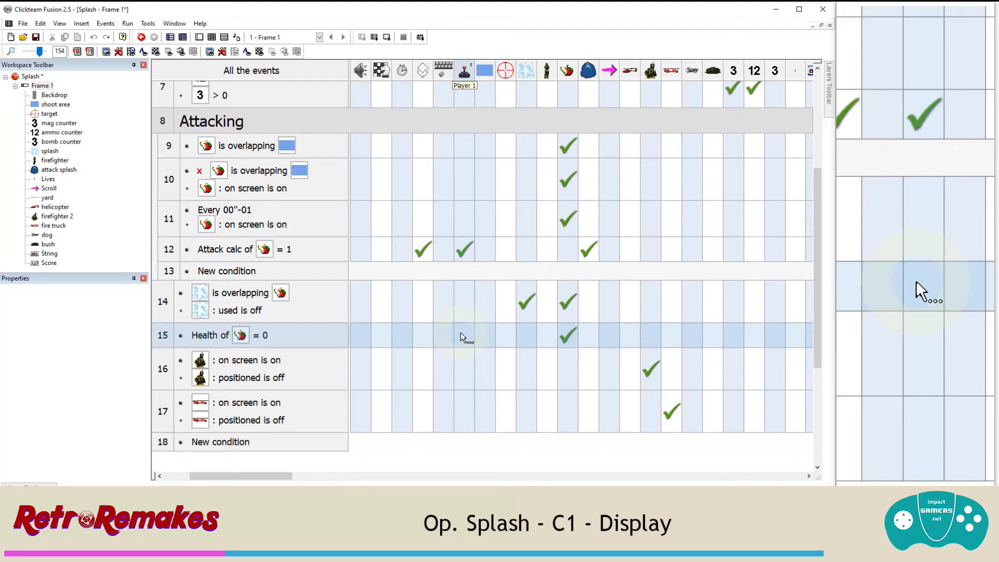
right_click(460, 334)
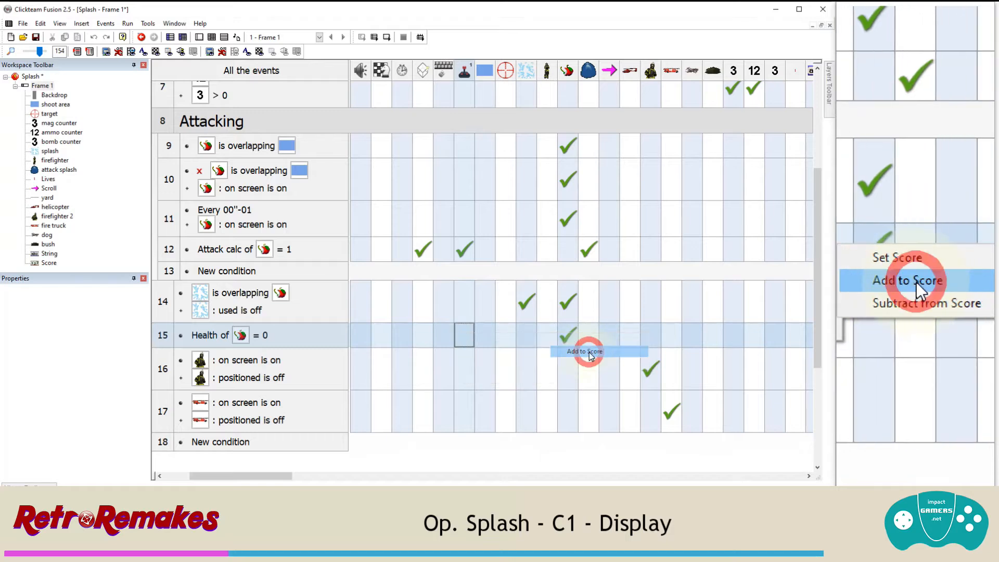
left_click(587, 352)
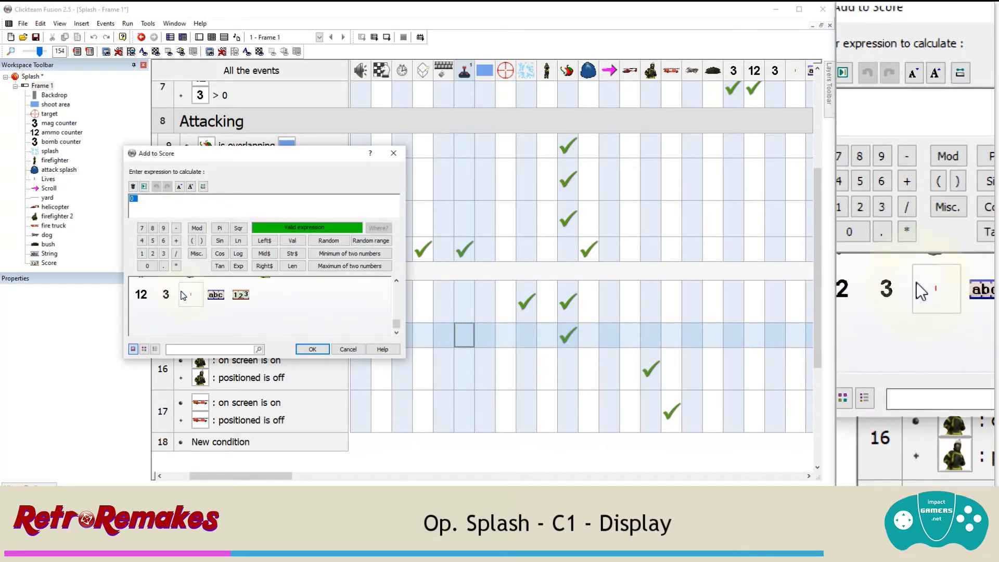
scroll(179, 313, "up", 5)
left_click(169, 313)
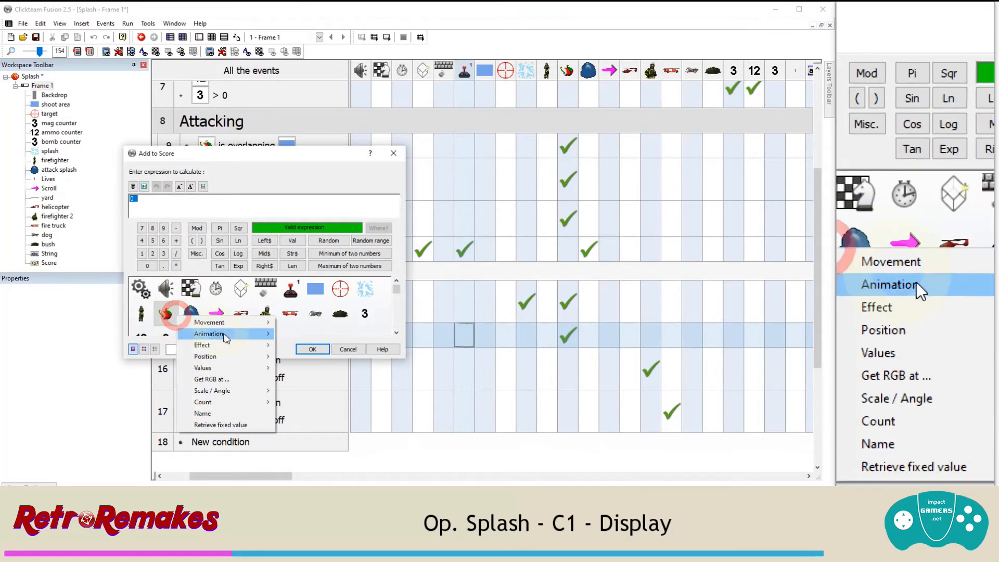
left_click(224, 368)
mouse_move(305, 371)
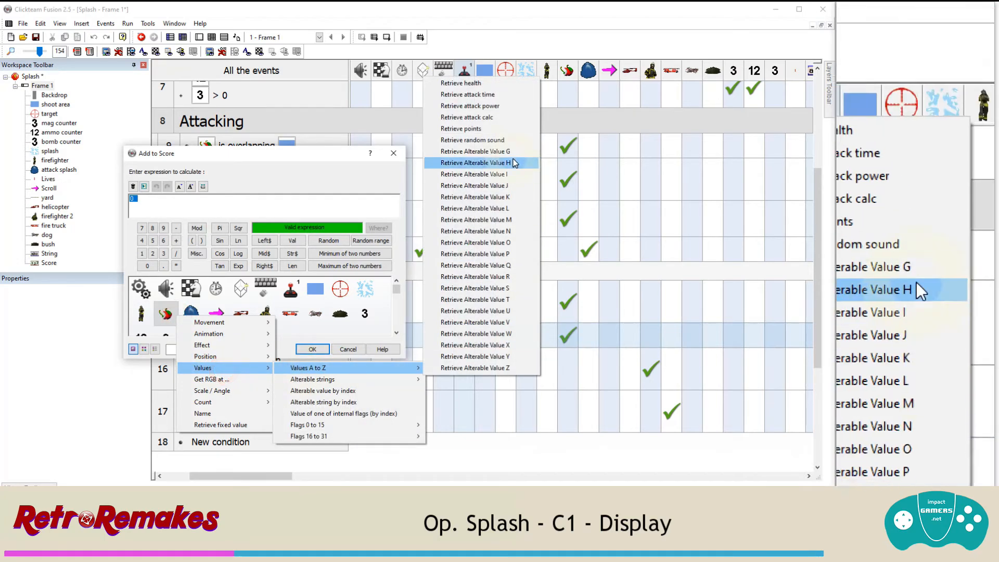
left_click(516, 133)
left_click(313, 349)
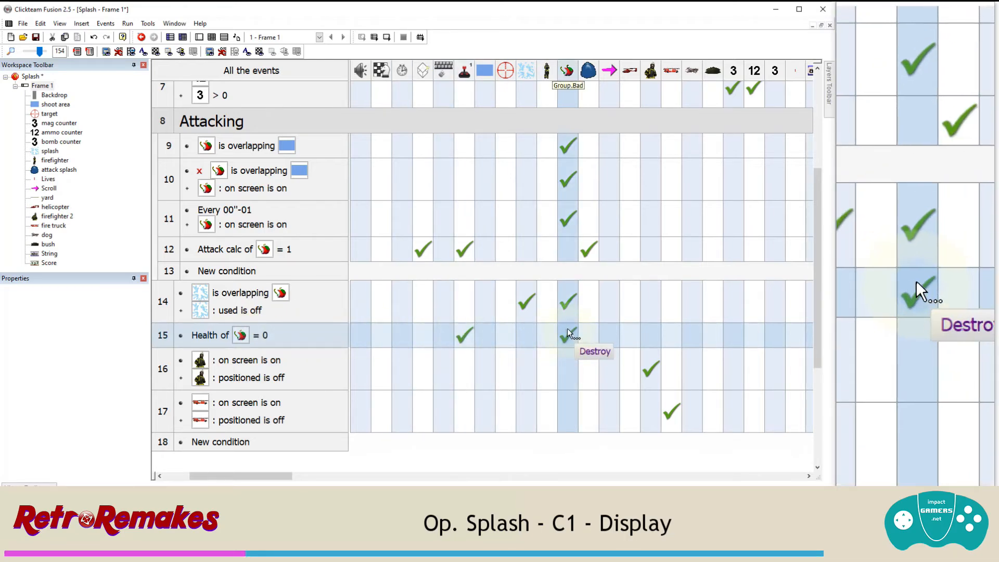
Step: Run the project, shoot several enemies to check how the score counts up, and close the game
left_click(127, 24)
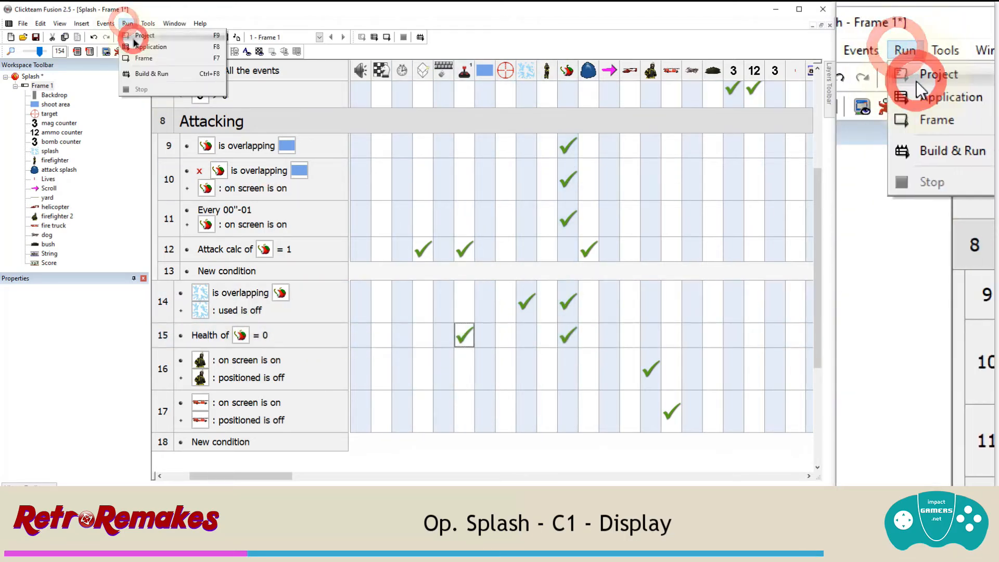
left_click(140, 36)
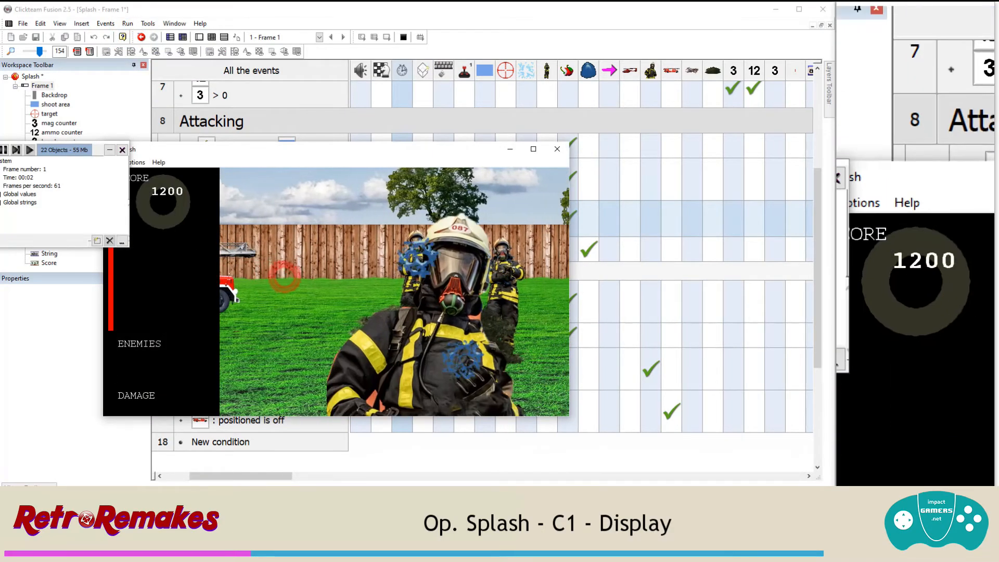
left_click(472, 277)
left_click(472, 276)
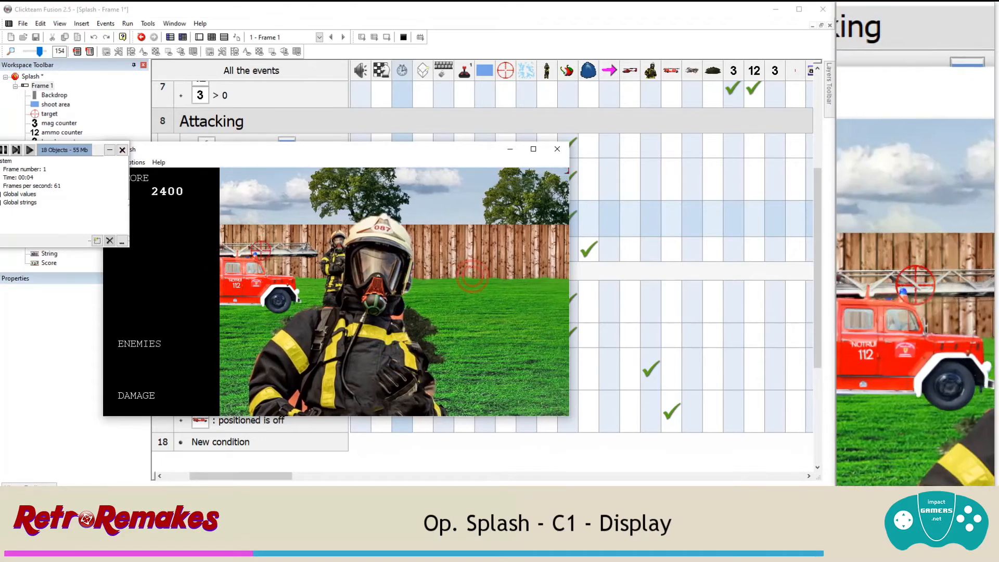
left_click(316, 268)
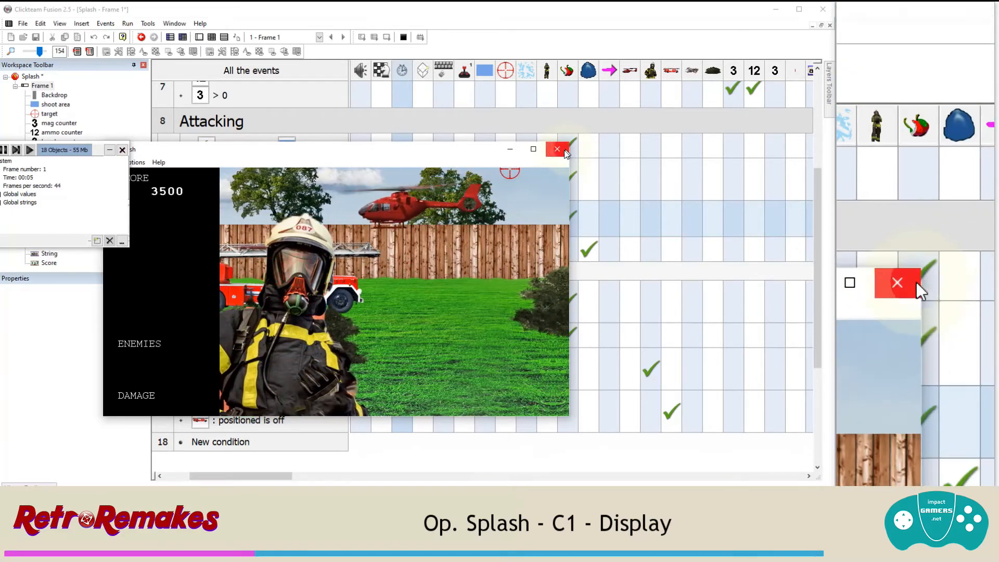
left_click(557, 150)
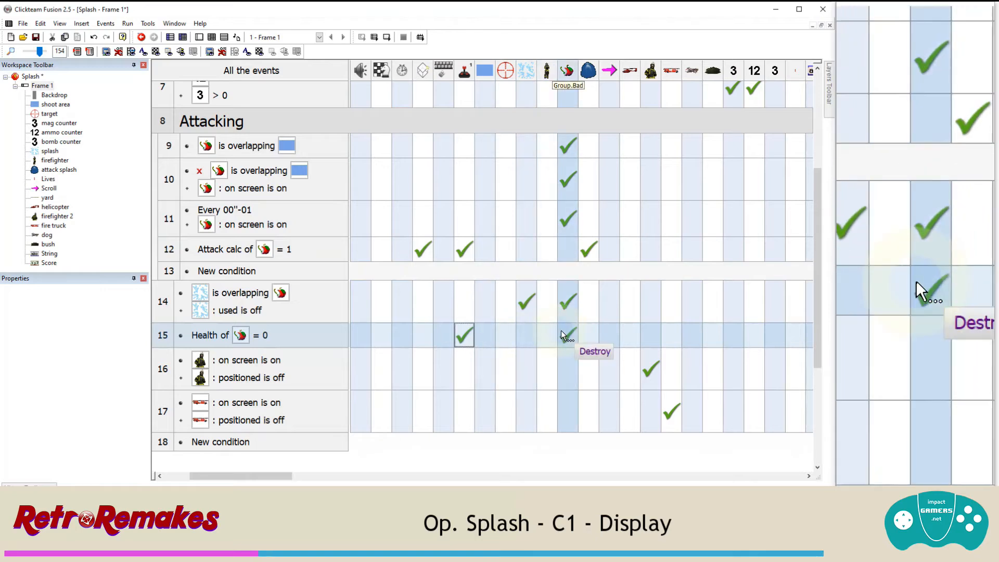
Step: Add an action to the Group.Bad health = 0 event that sets the group's health to -1
left_click(561, 332)
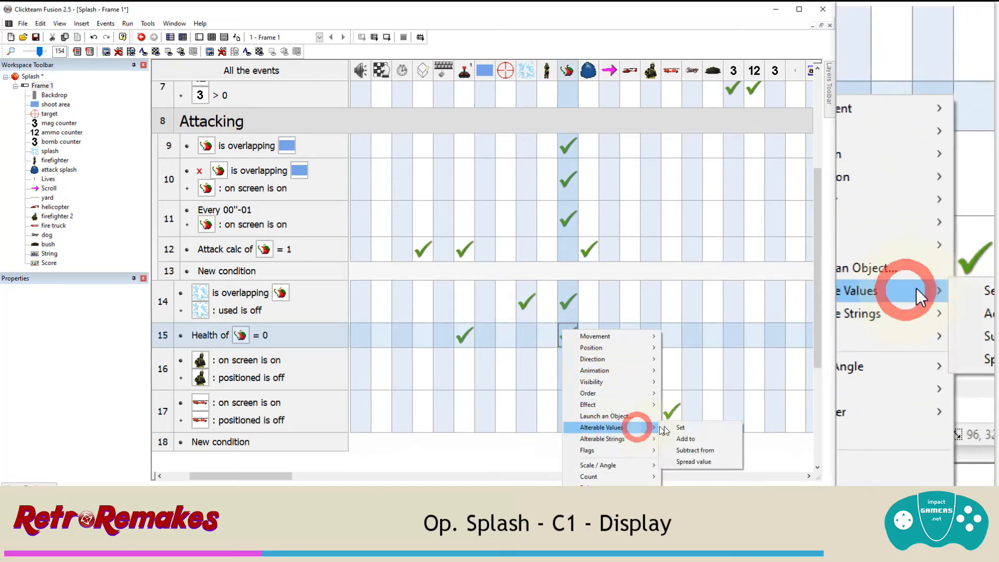
left_click(680, 427)
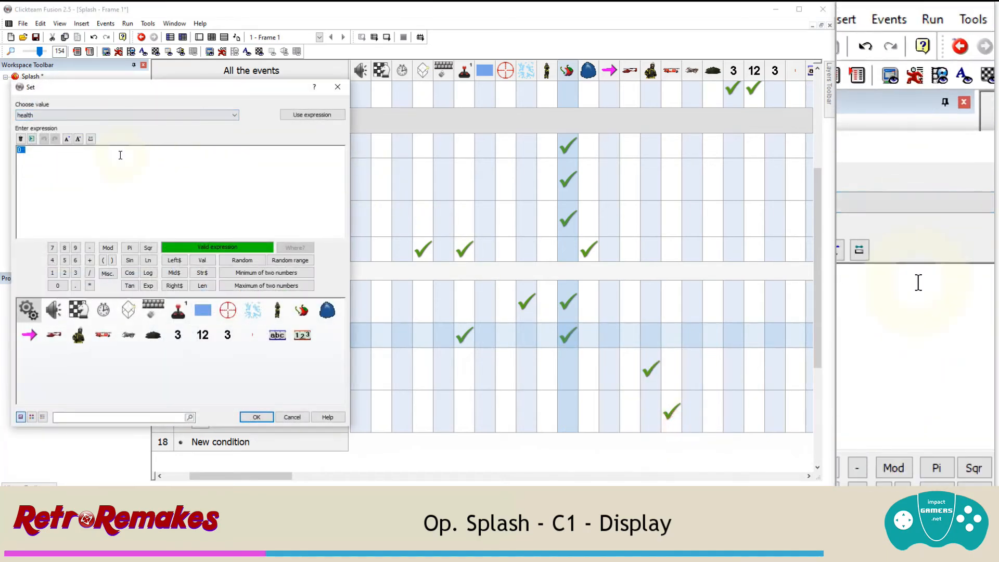
type("-1")
key("Return")
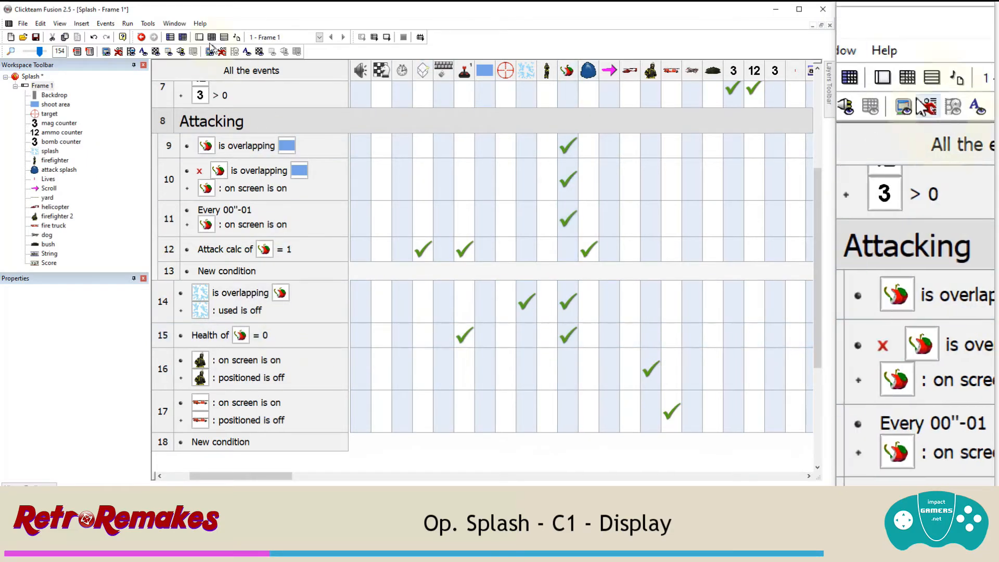
Step: Run the project, shoot the firefighters, dog, fire truck and helicopter to check the scoring, and close the game
left_click(127, 23)
left_click(146, 46)
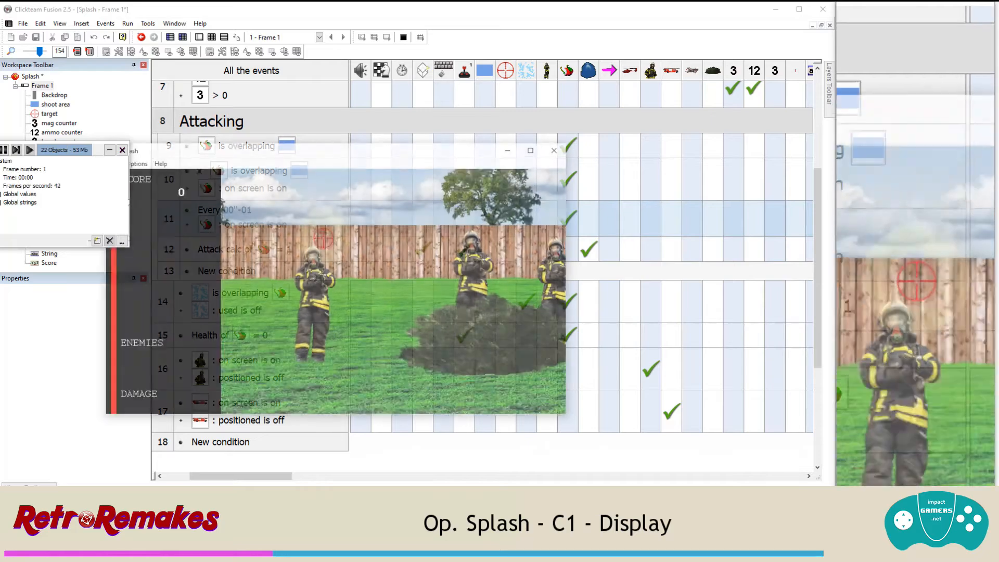
left_click(303, 270)
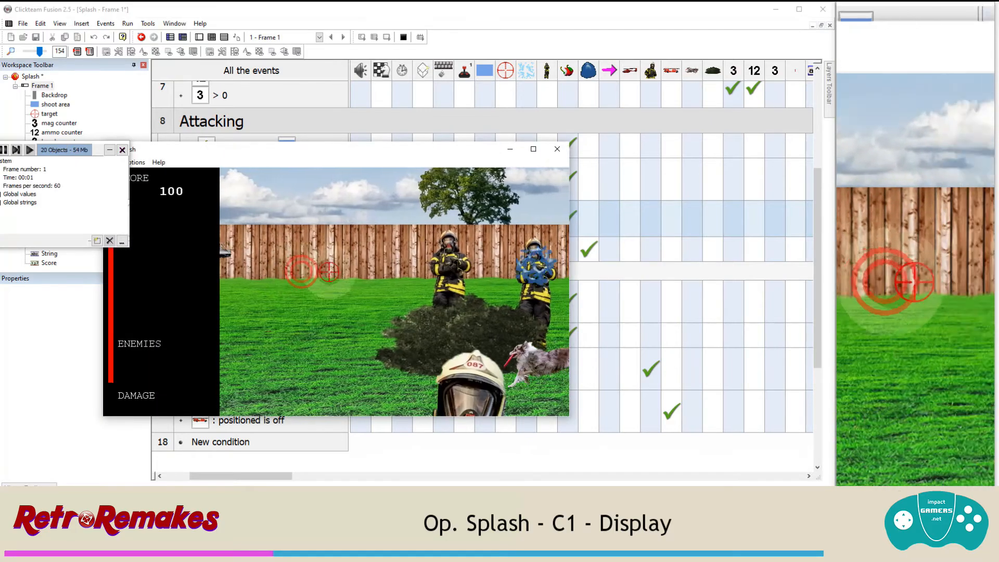
left_click(409, 261)
left_click(410, 261)
left_click(410, 261)
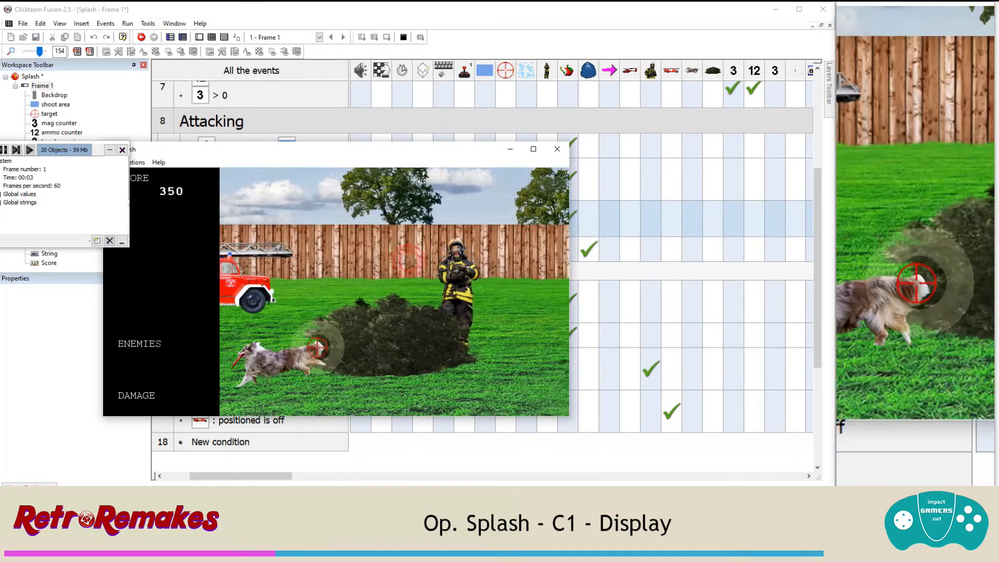
left_click(258, 360)
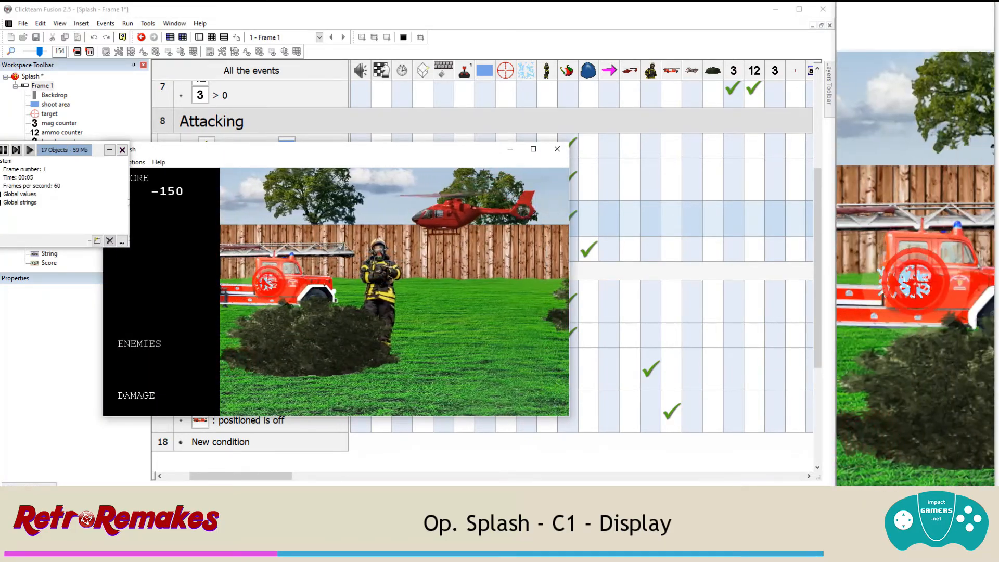
left_click(291, 284)
left_click(314, 285)
left_click(308, 280)
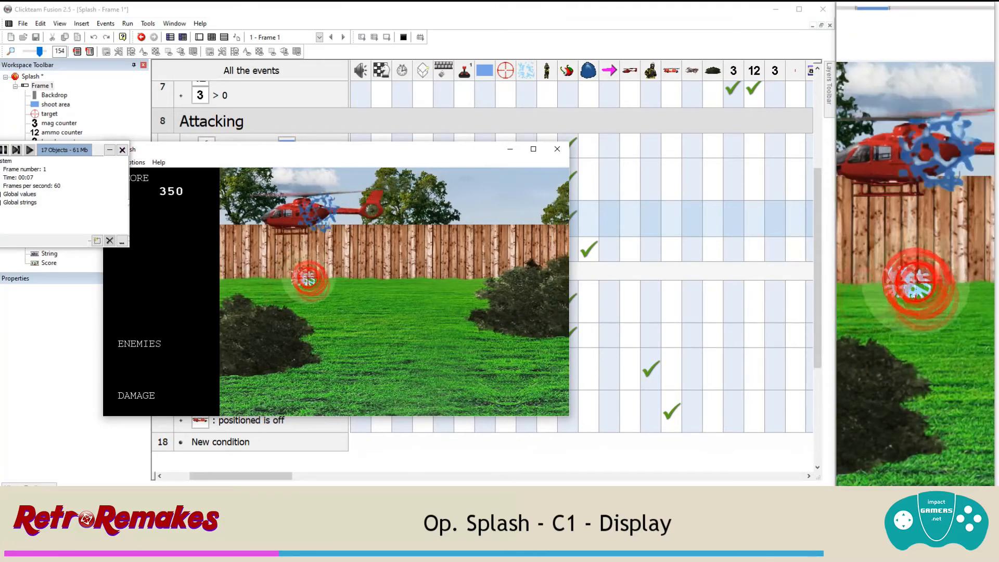
left_click(309, 277)
left_click(557, 149)
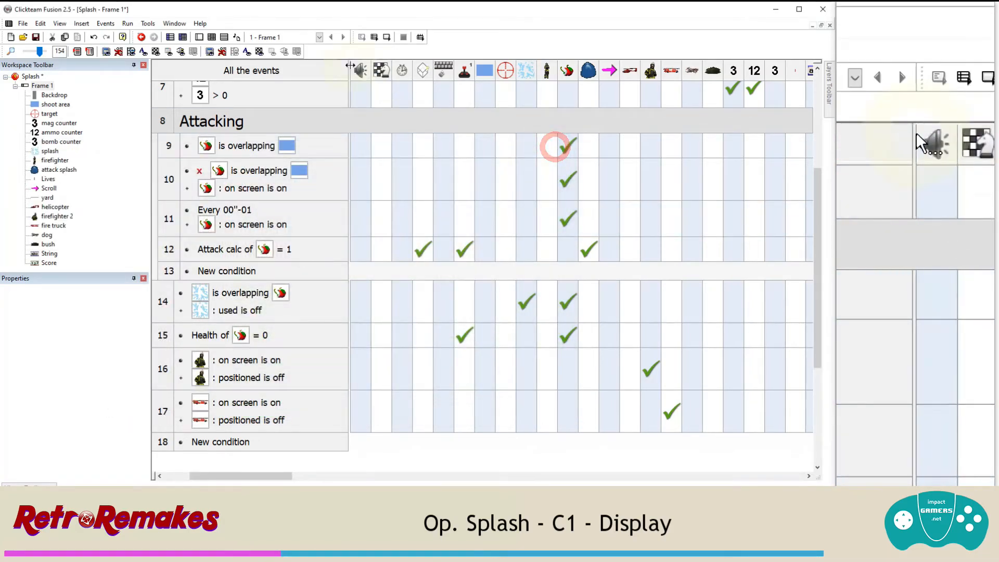
Step: Return to the frame layout and check the reference capture of the finished display panel
left_click(201, 36)
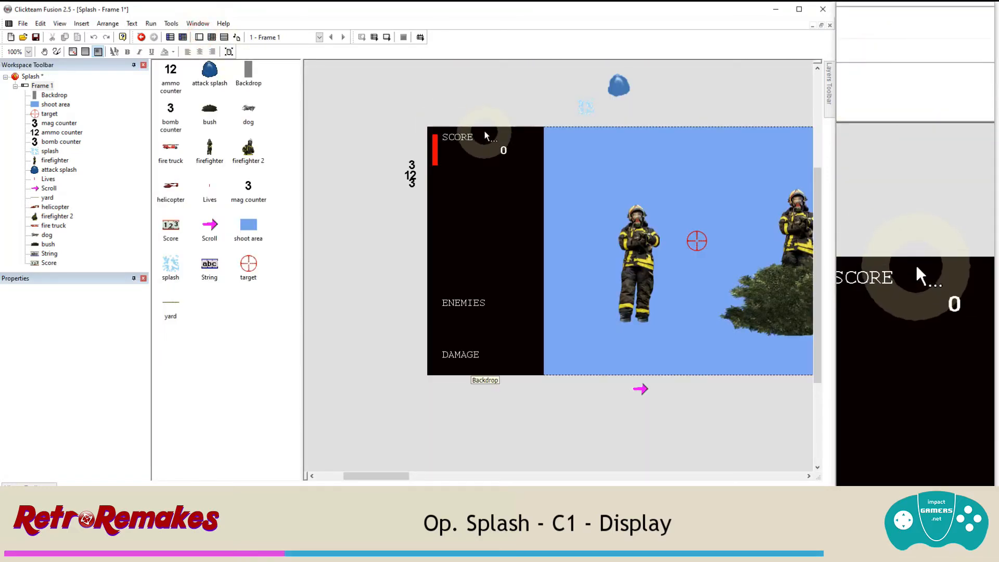
key("alt+Tab")
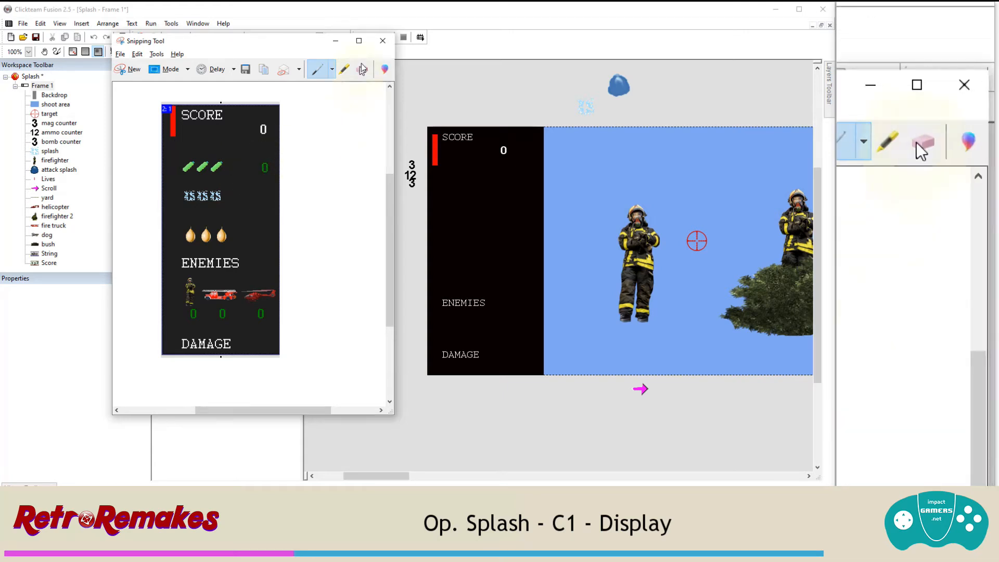
left_click(451, 70)
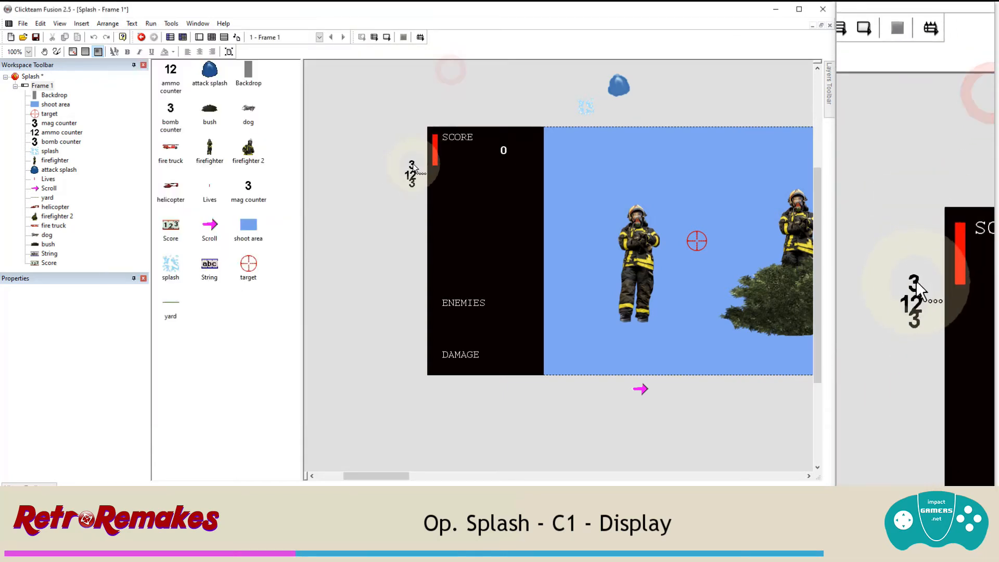
Step: Set the mag counter's display type to Text
left_click(413, 165)
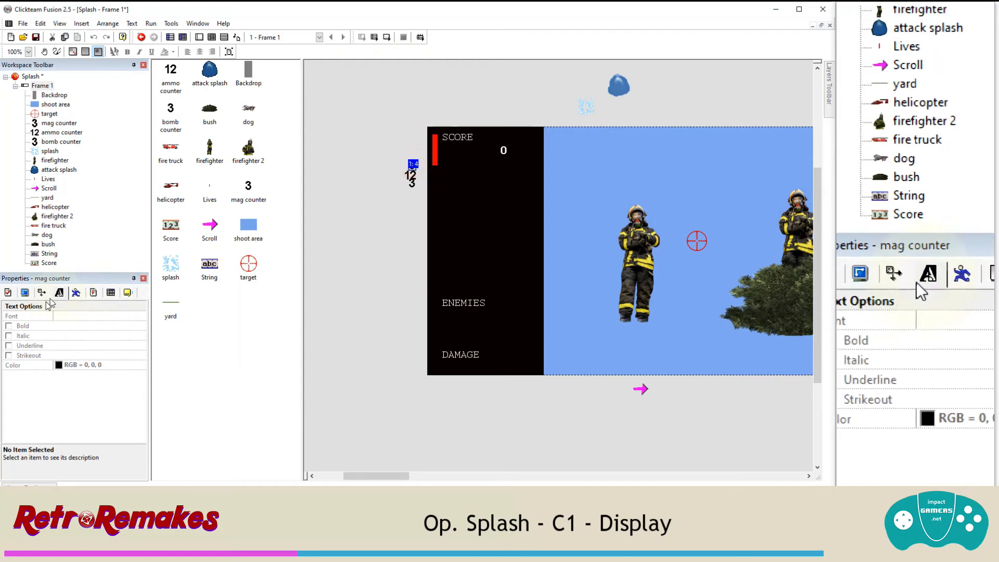
left_click(8, 293)
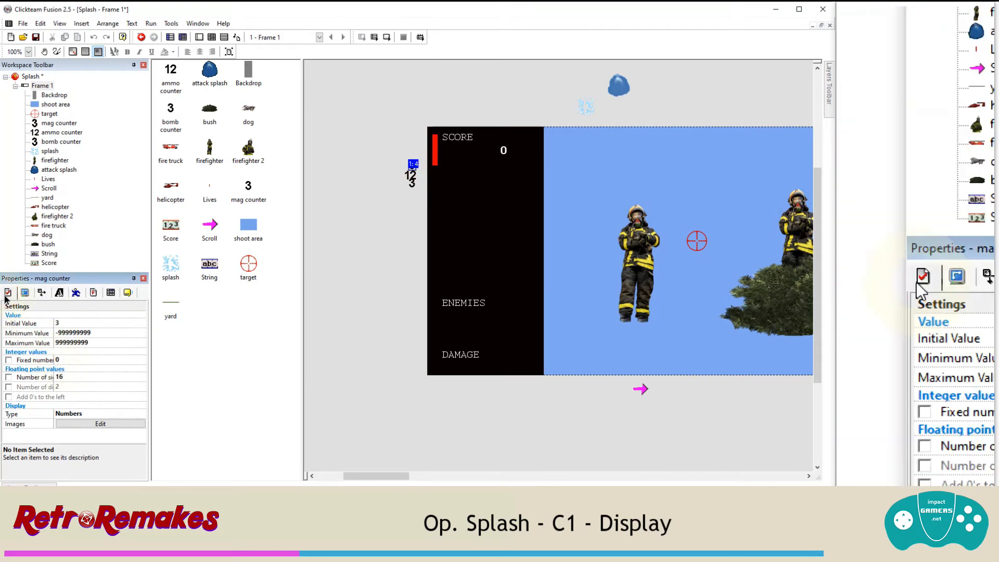
left_click(67, 414)
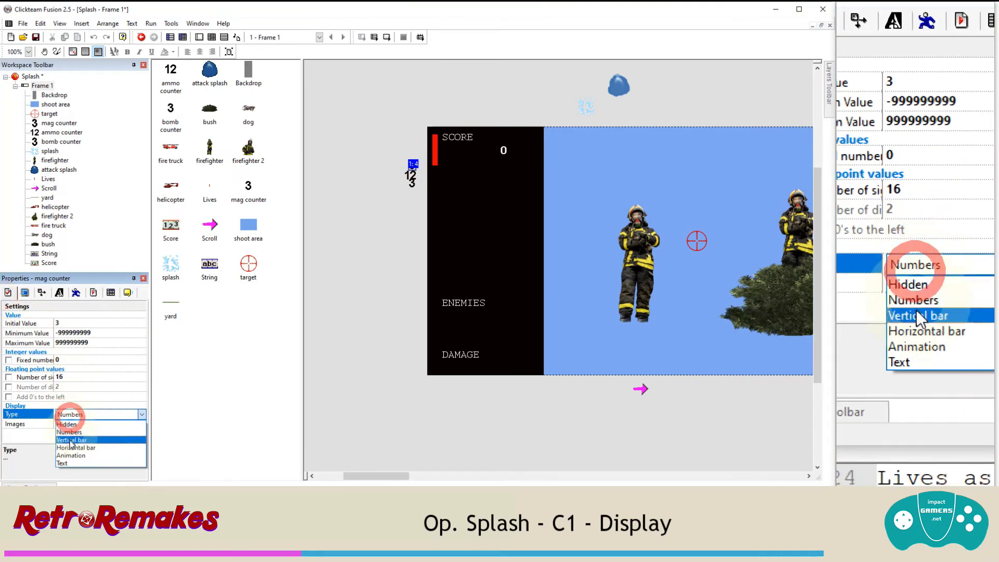
left_click(65, 463)
Step: Format the mag counter's text as Courier, Bold, size 19, in green with RGB 60, 179, 113
left_click(59, 293)
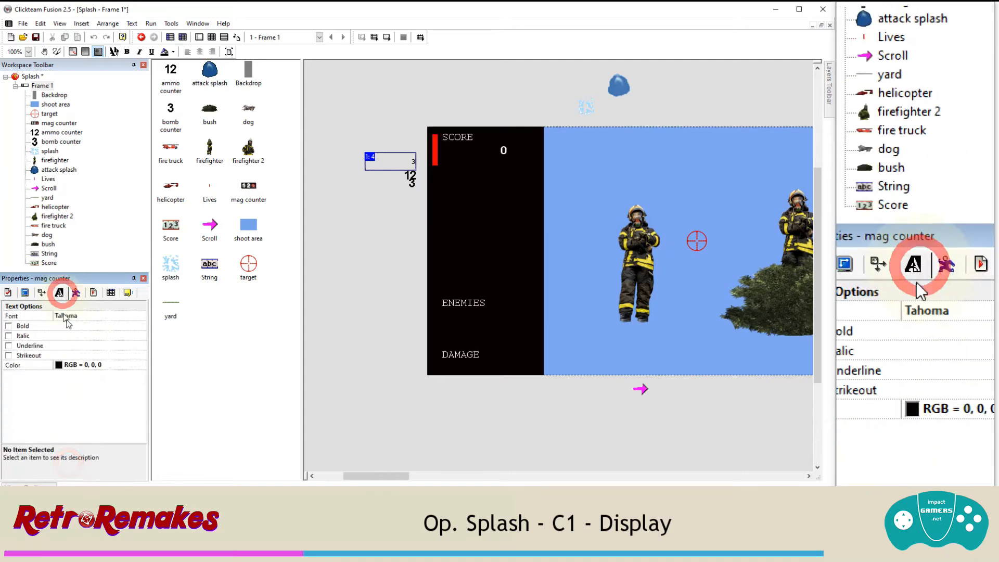
left_click(84, 316)
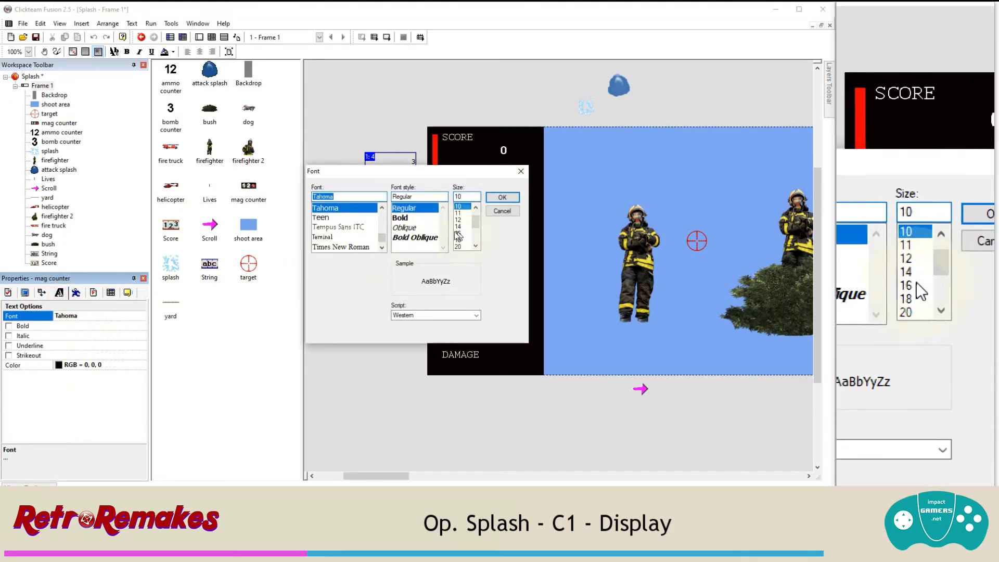
type("cour")
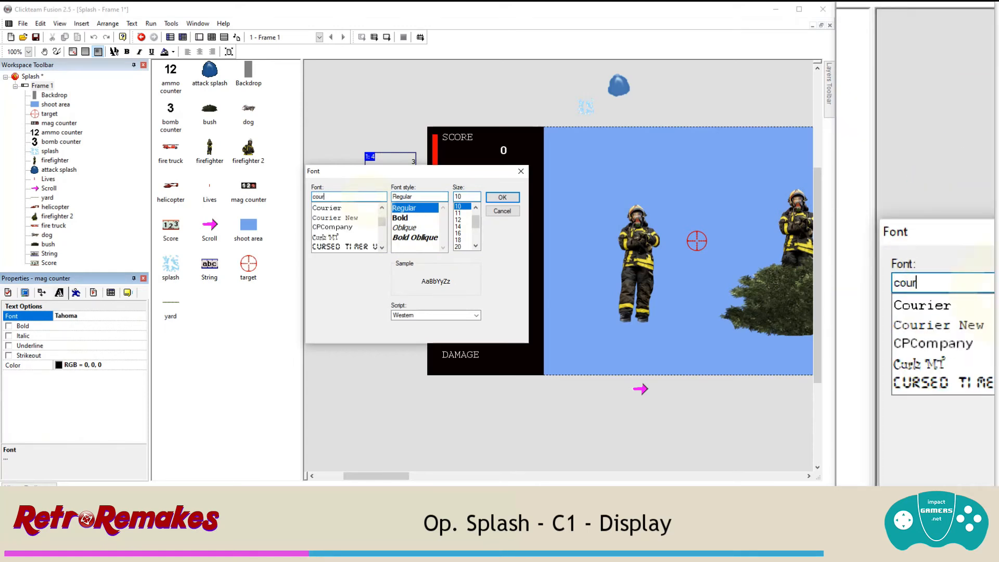
left_click(366, 207)
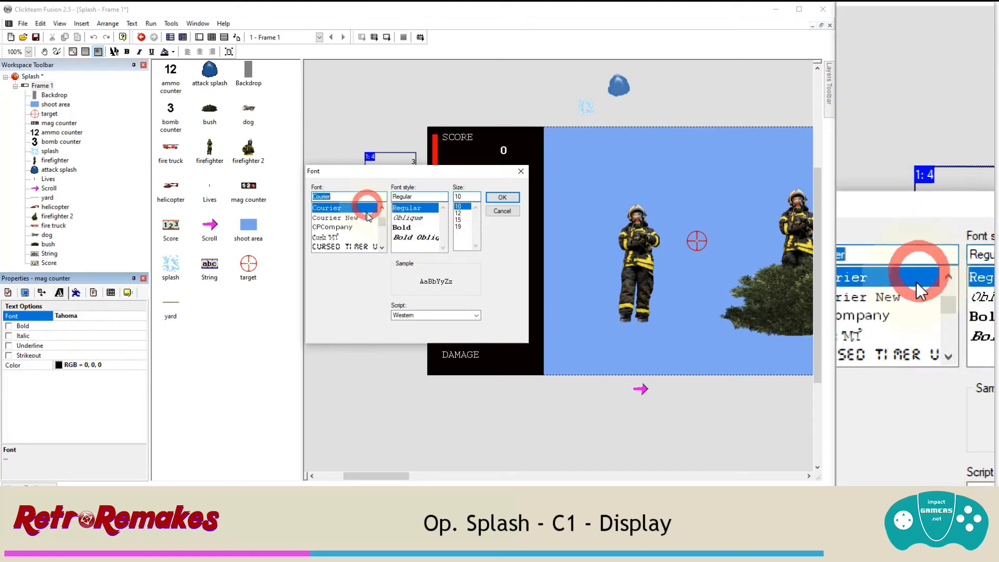
left_click(416, 227)
left_click(502, 197)
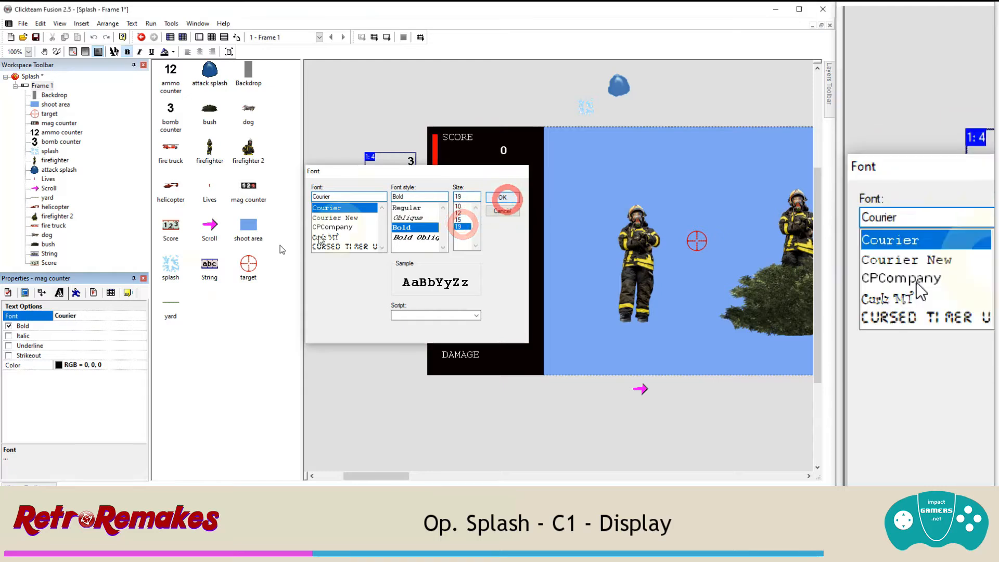
left_click(61, 366)
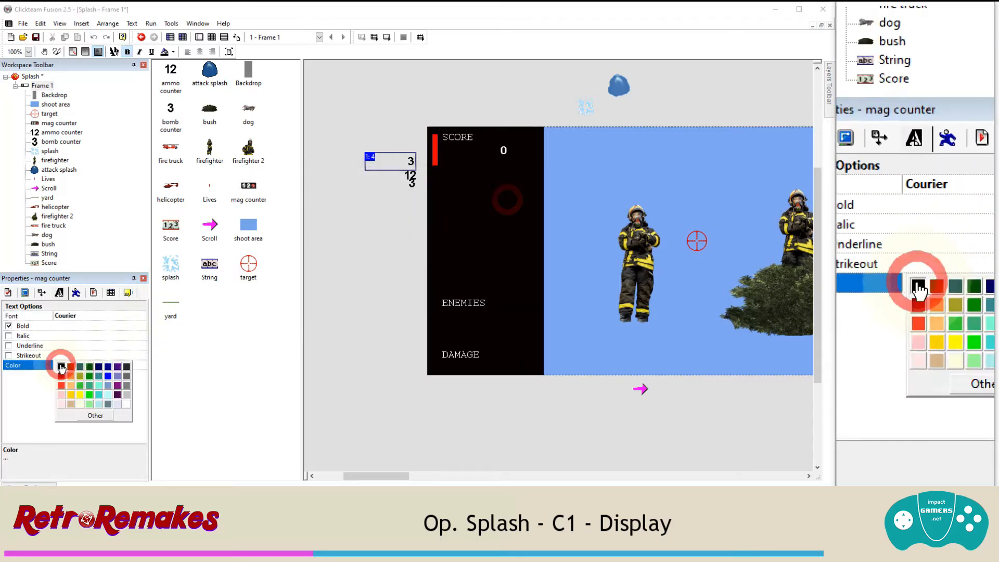
left_click(89, 385)
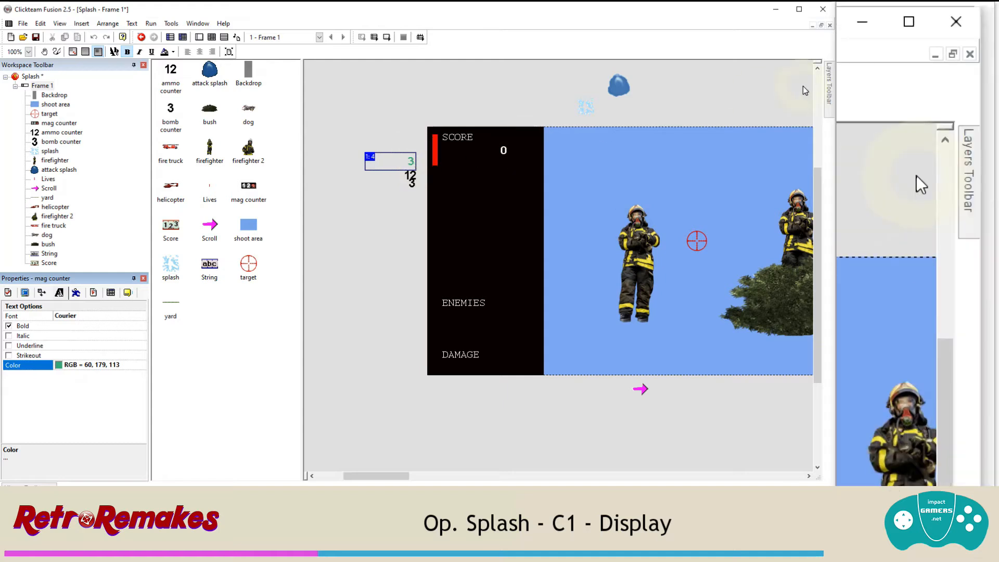
Step: Transfer the mag counter to layer 2 and place it on the black panel just below the score value
left_click(827, 93)
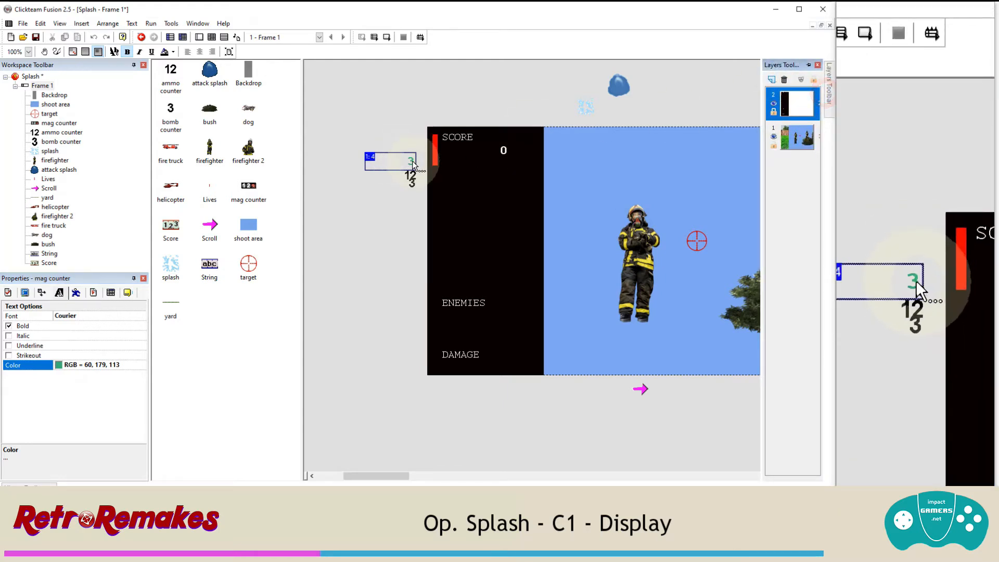
left_click(790, 104)
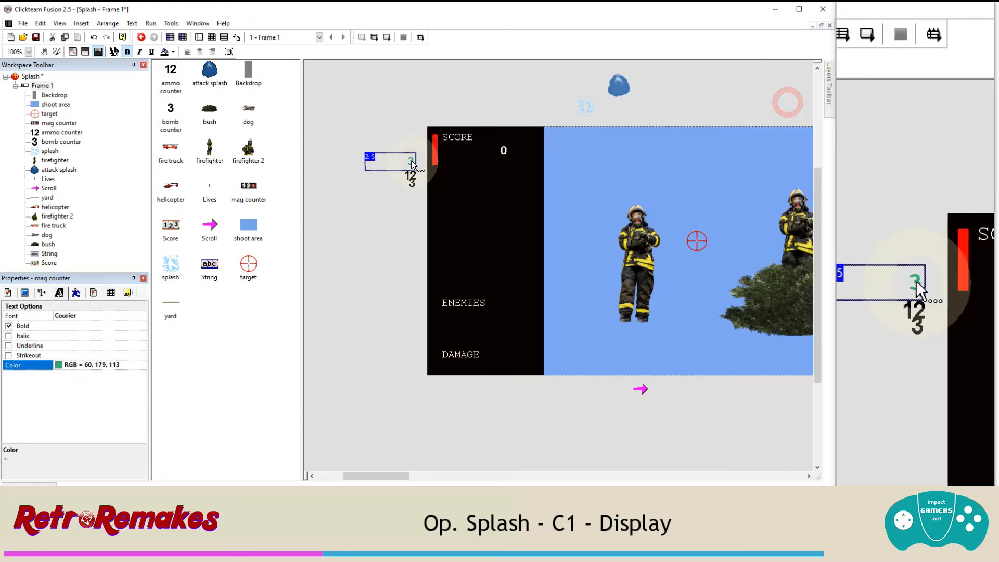
left_click_drag(411, 162, 530, 182)
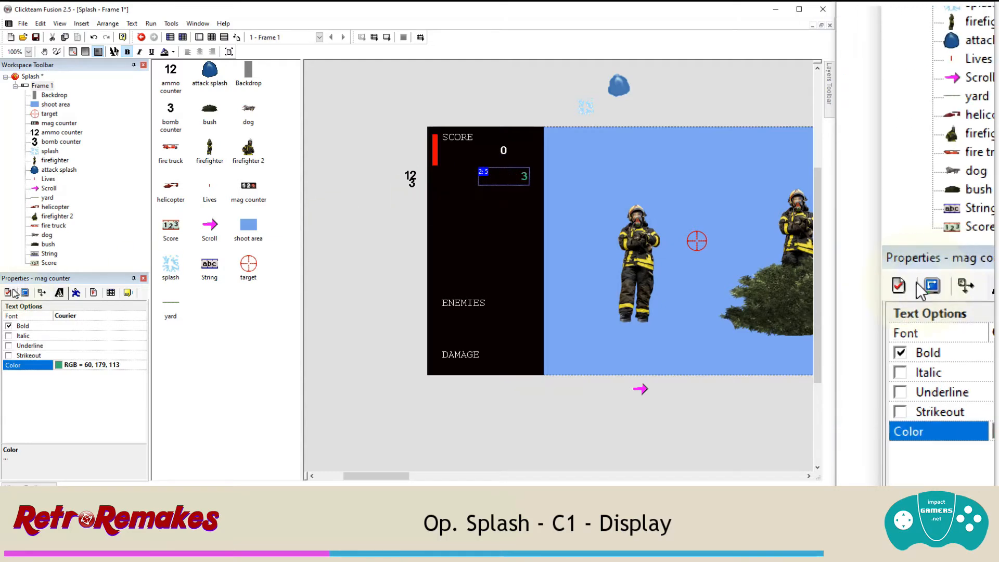
left_click(128, 414)
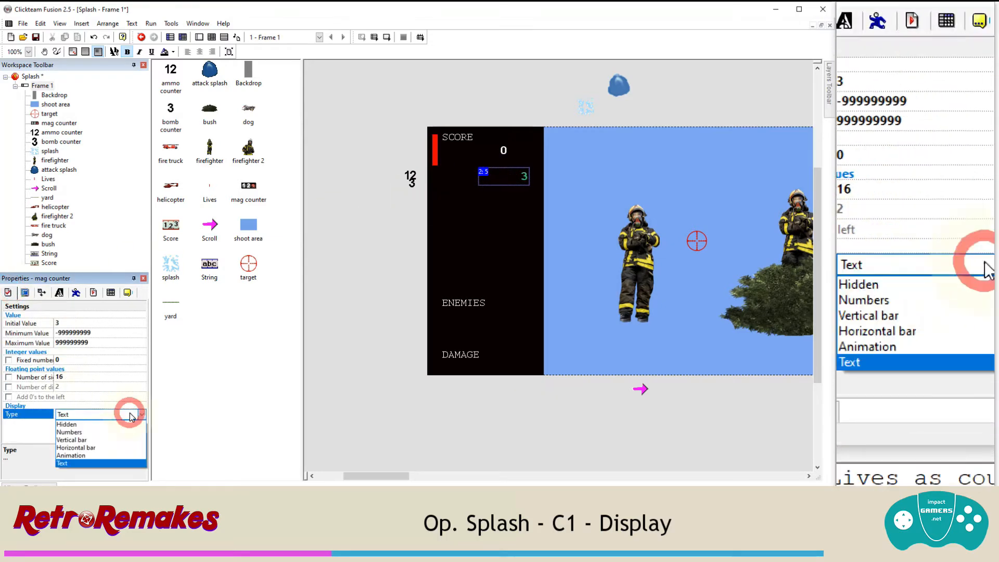
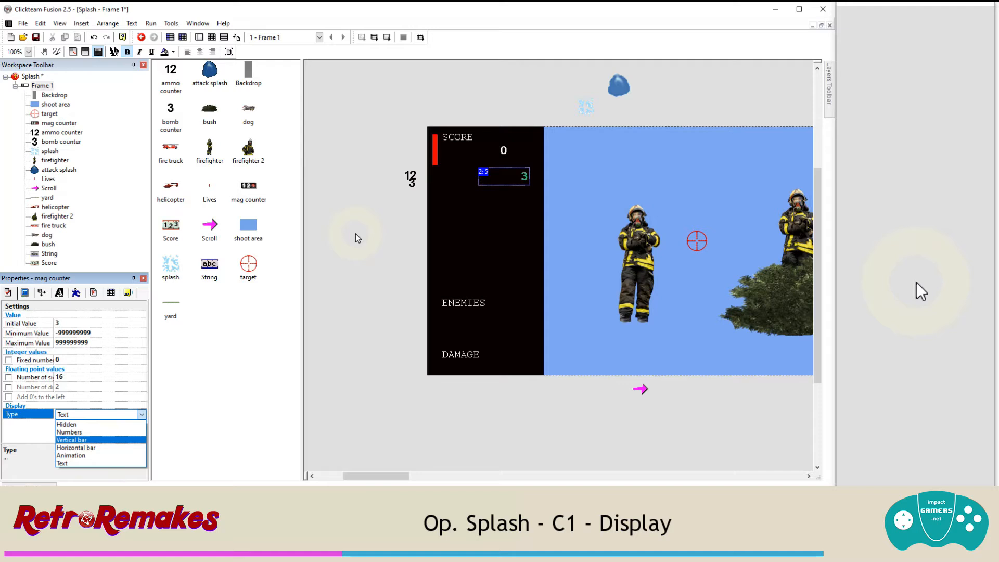
left_click(355, 230)
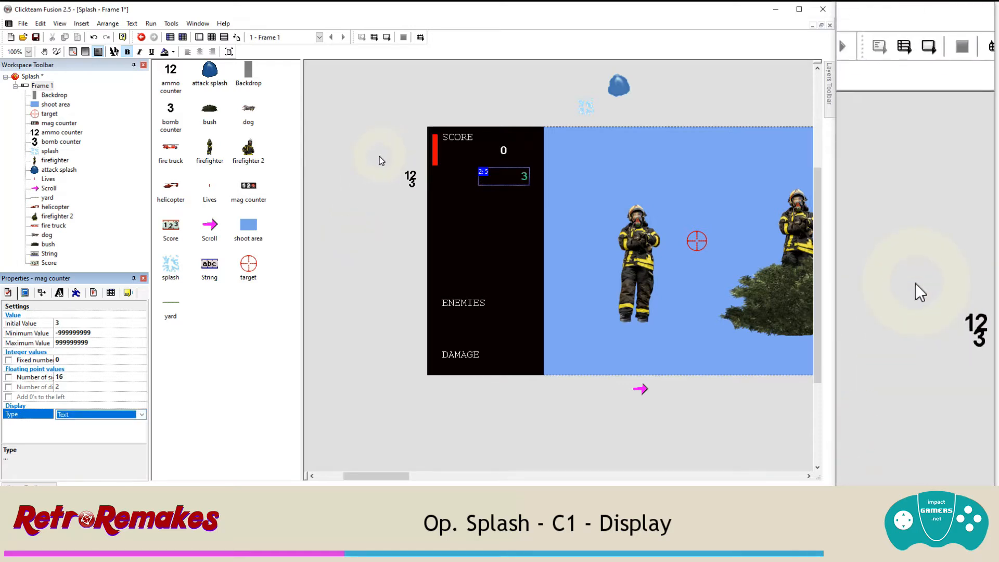
Step: Insert a new Lives object in the empty area beside the black panel and assign it to player 2
left_click(82, 23)
left_click(111, 59)
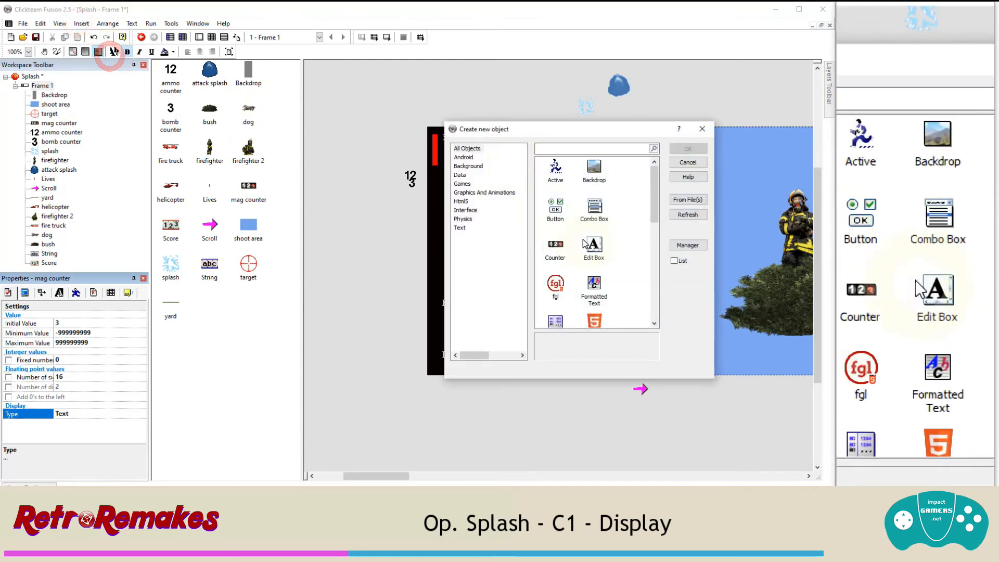
scroll(590, 228, "down", 5)
scroll(589, 227, "up", 2)
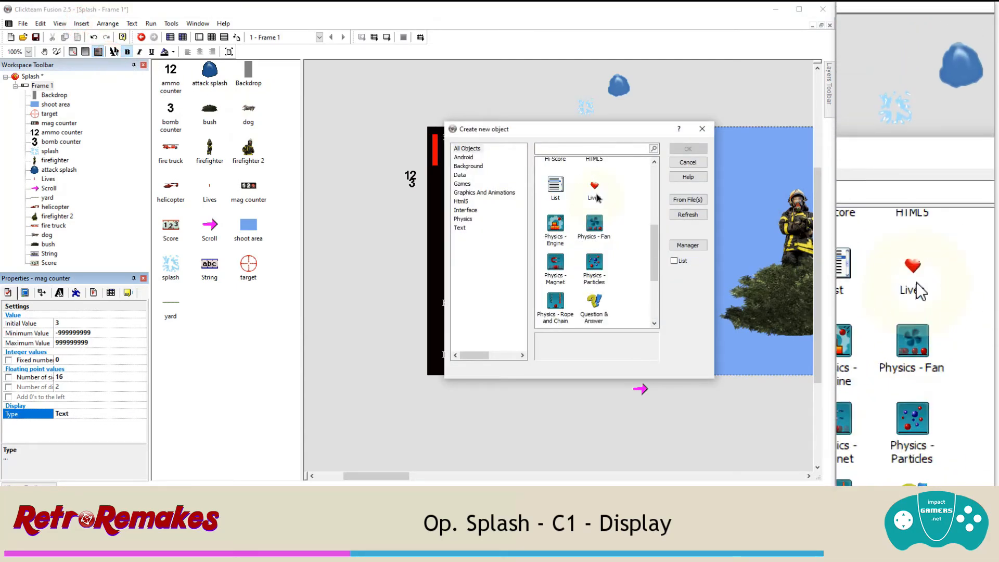
double_click(590, 227)
left_click(373, 227)
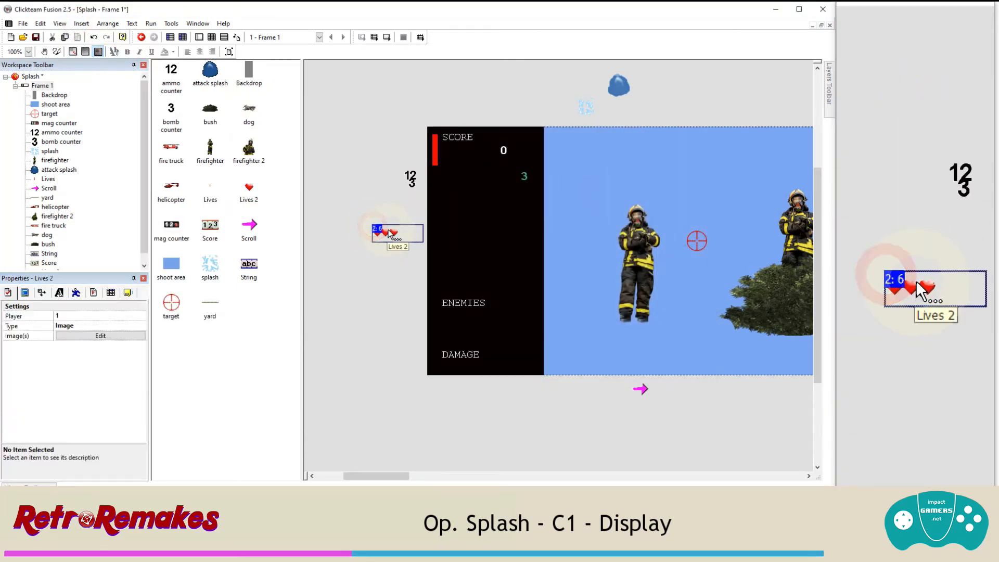
left_click(118, 316)
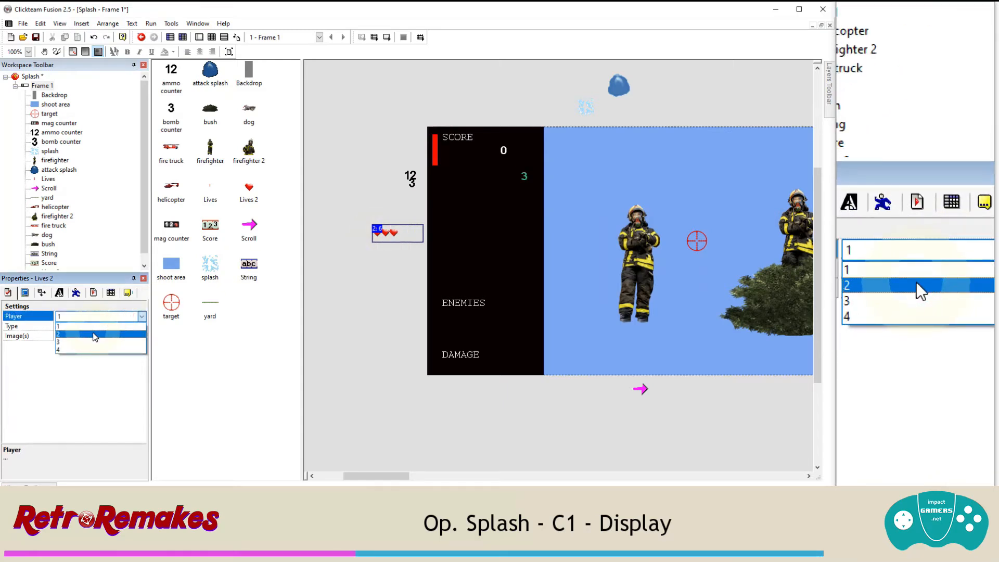
left_click(96, 334)
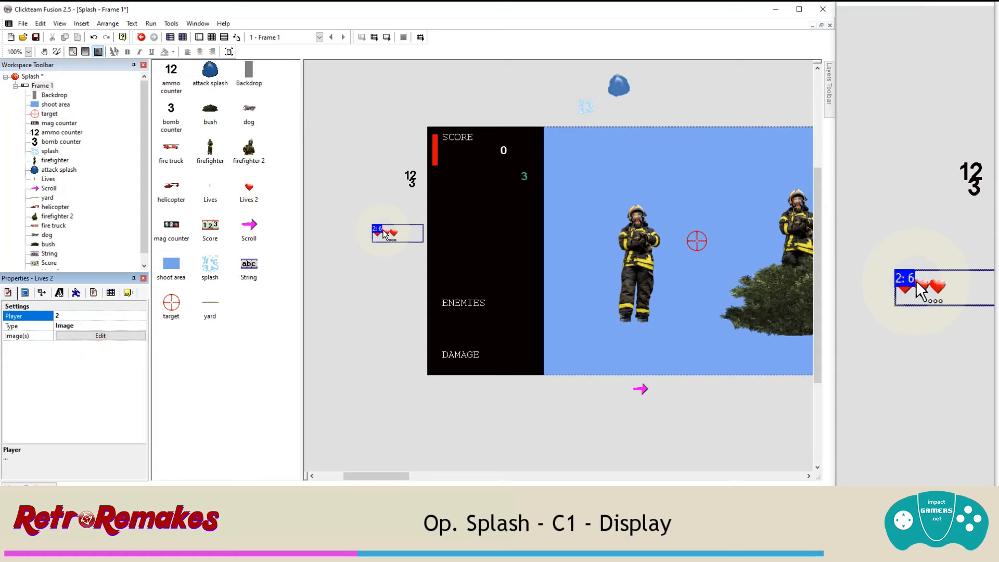
Step: Replace the new Lives object's heart image with icon canister.png, keeping the default import options
double_click(384, 233)
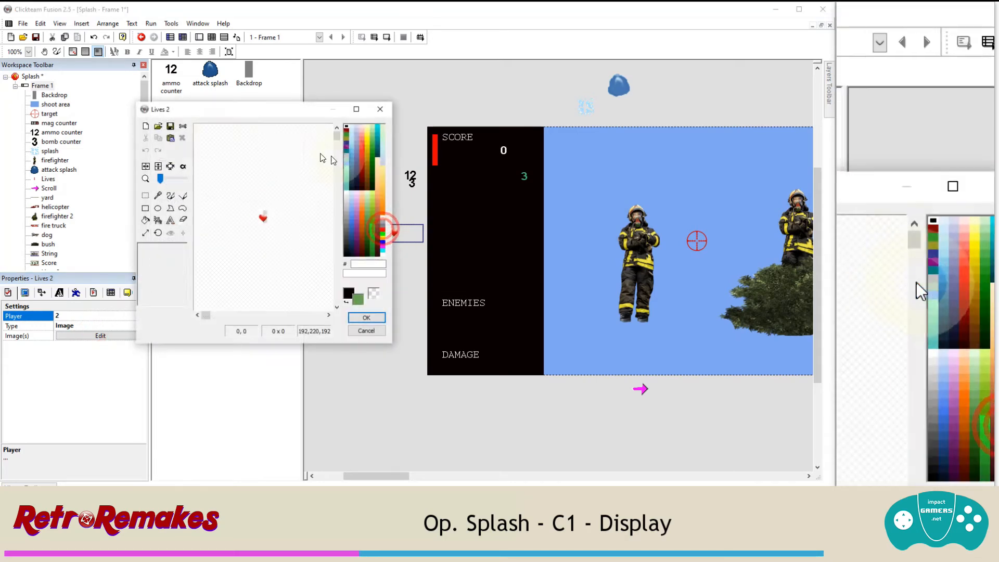
left_click(159, 126)
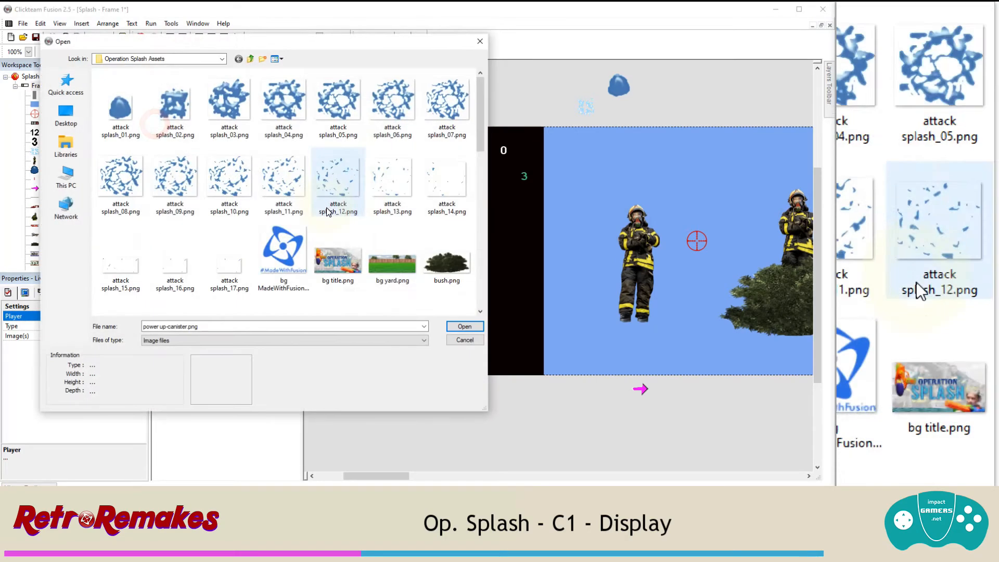
scroll(328, 208, "down", 10)
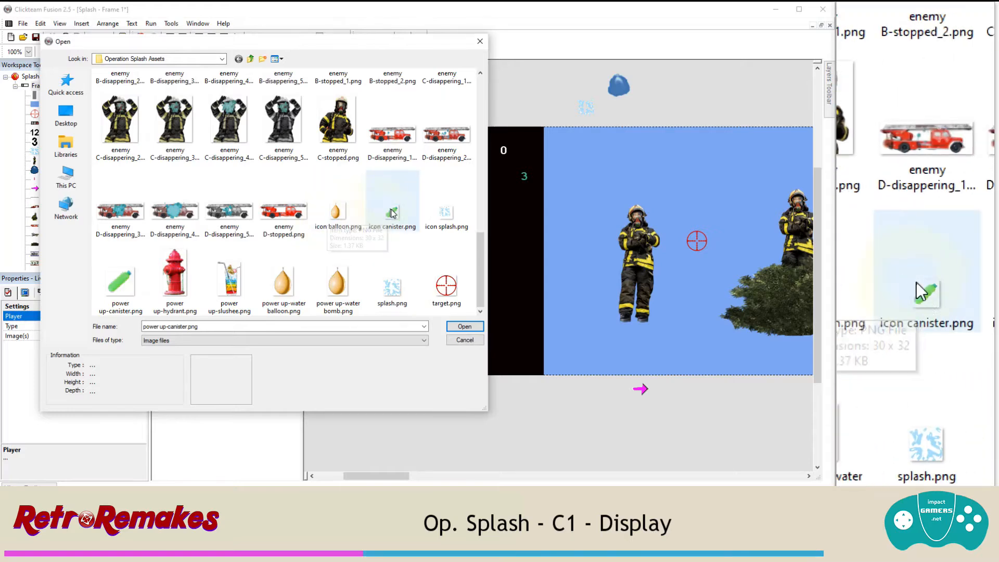
double_click(394, 232)
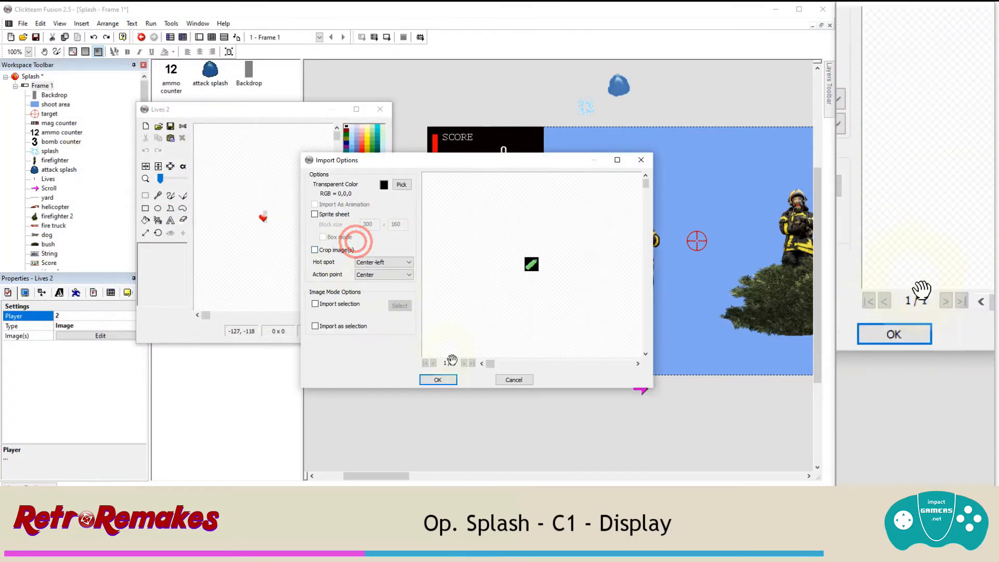
left_click(441, 381)
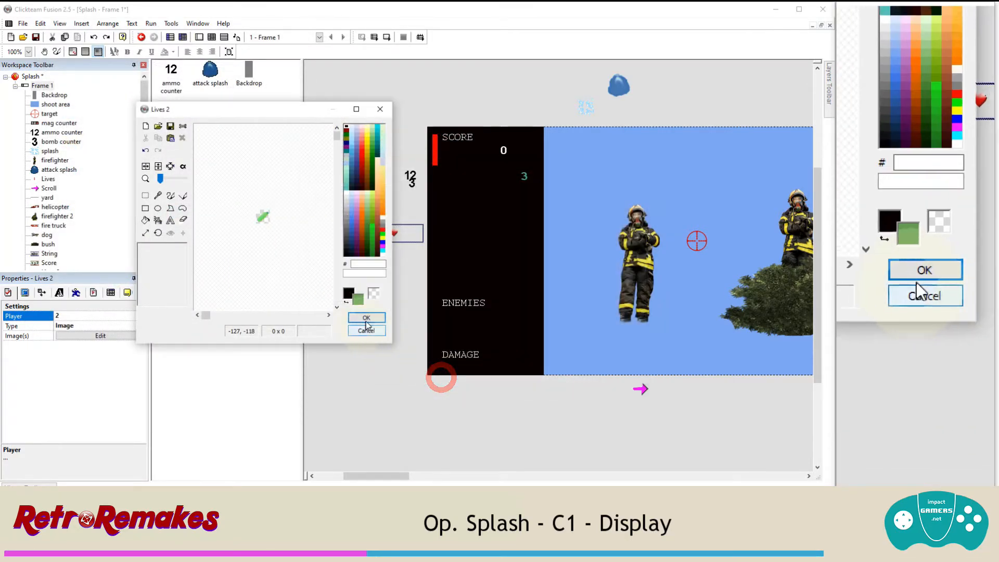
left_click(364, 318)
Step: Move the canister Lives object onto the black panel beside the mag counter value and enlarge its box in width and height
left_click_drag(402, 238, 493, 183)
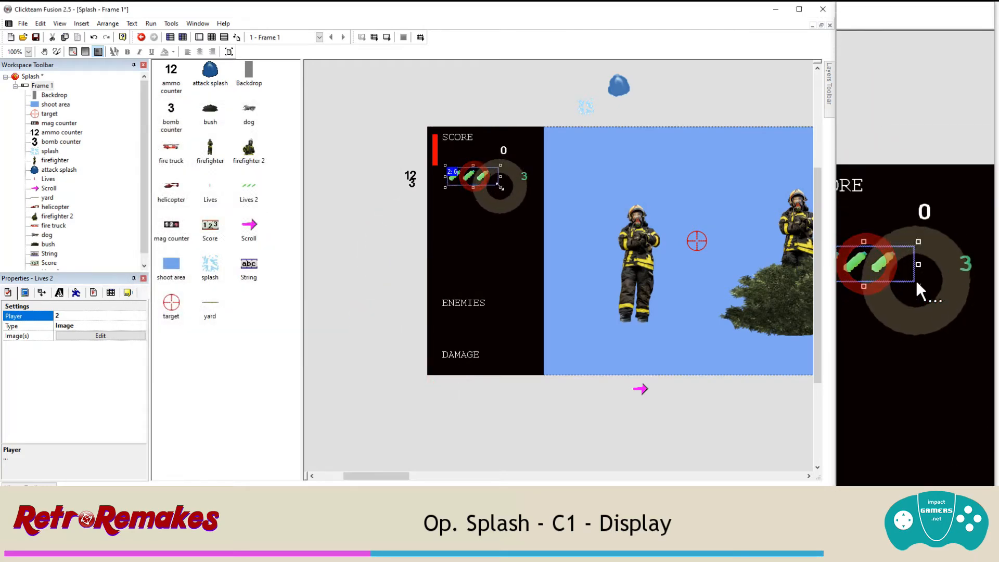
left_click_drag(501, 186, 519, 206)
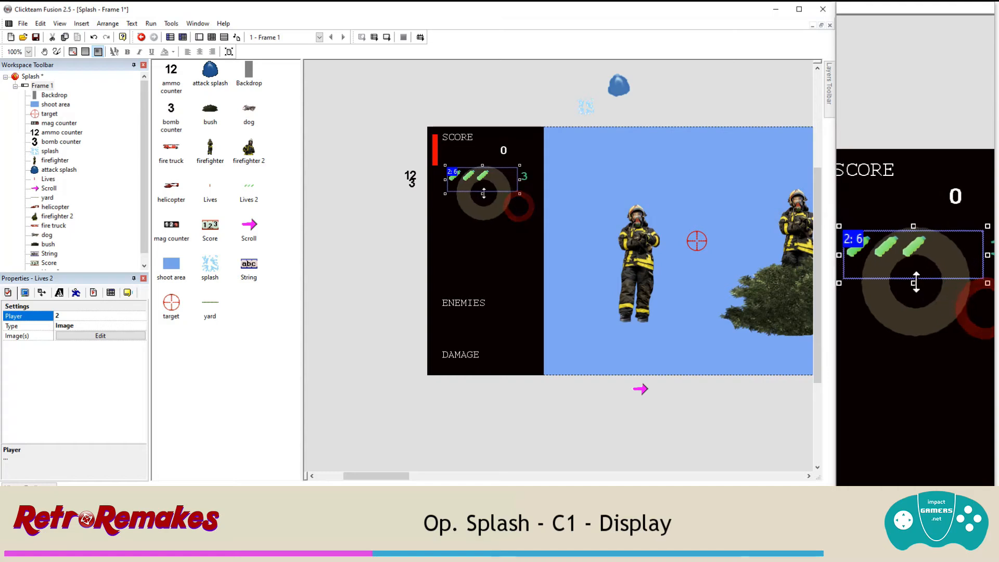
left_click_drag(482, 194, 483, 211)
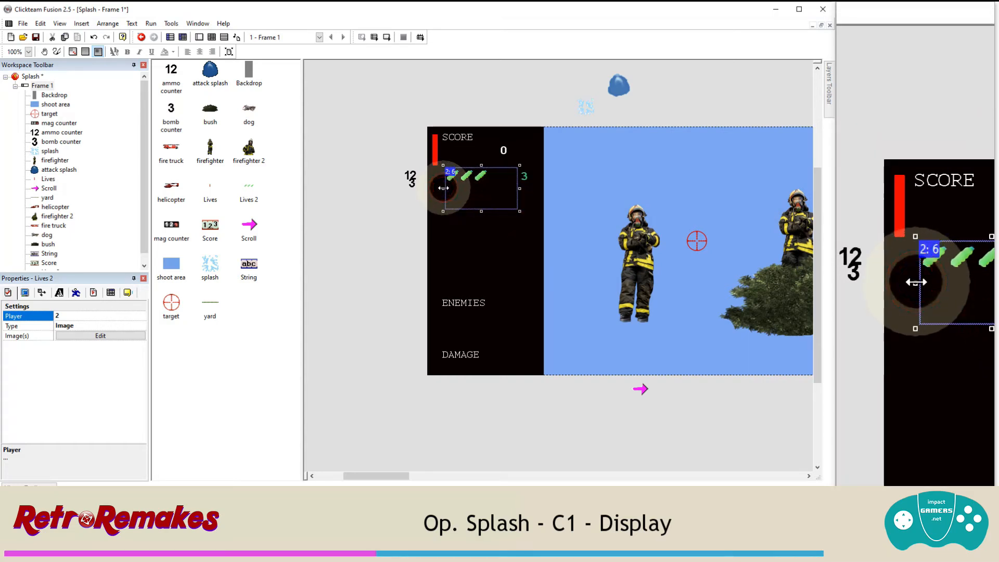
Step: Clone the canister Lives object into 3 rows and 1 column with zero spacing
right_click(463, 175)
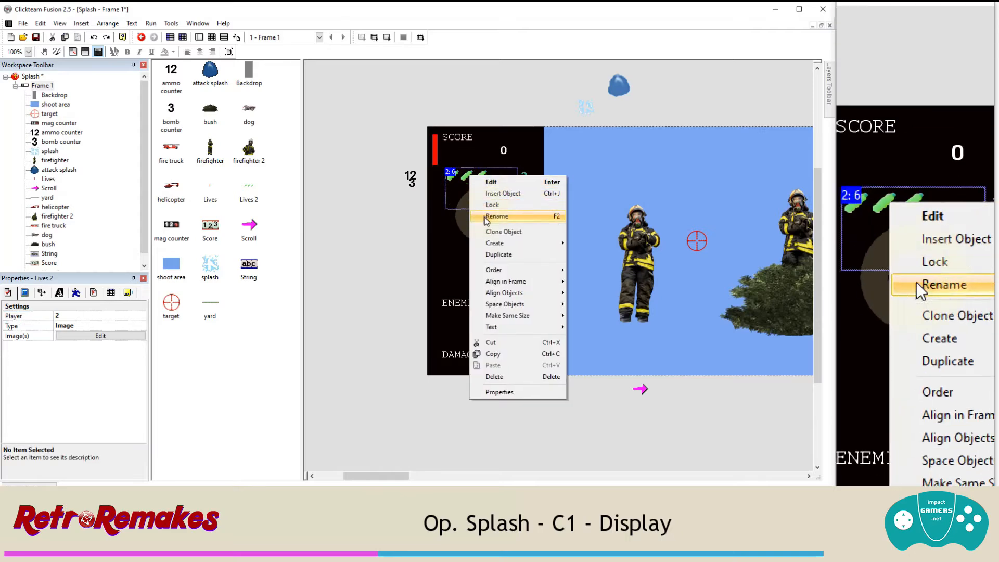
left_click(492, 231)
left_click(488, 264)
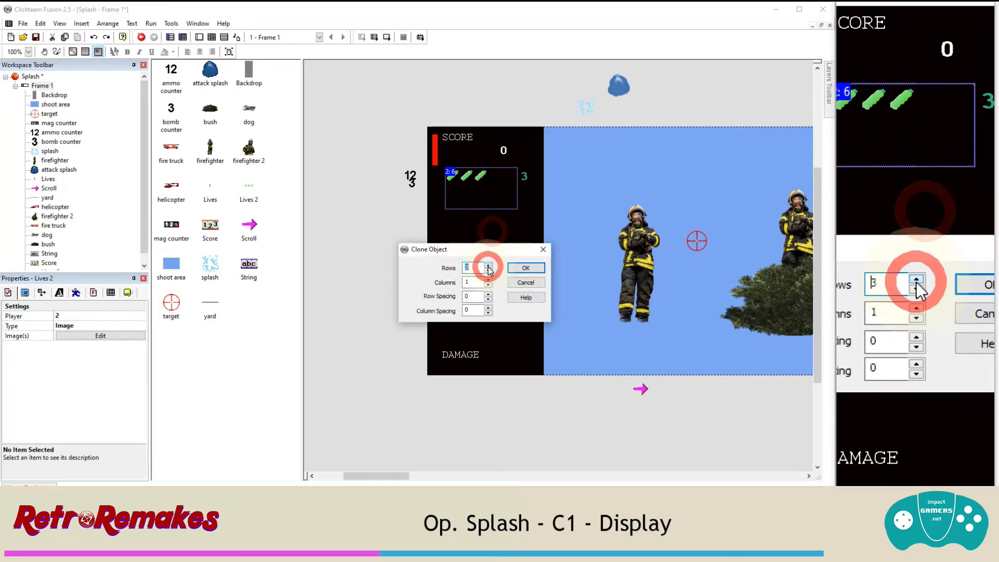
left_click(525, 268)
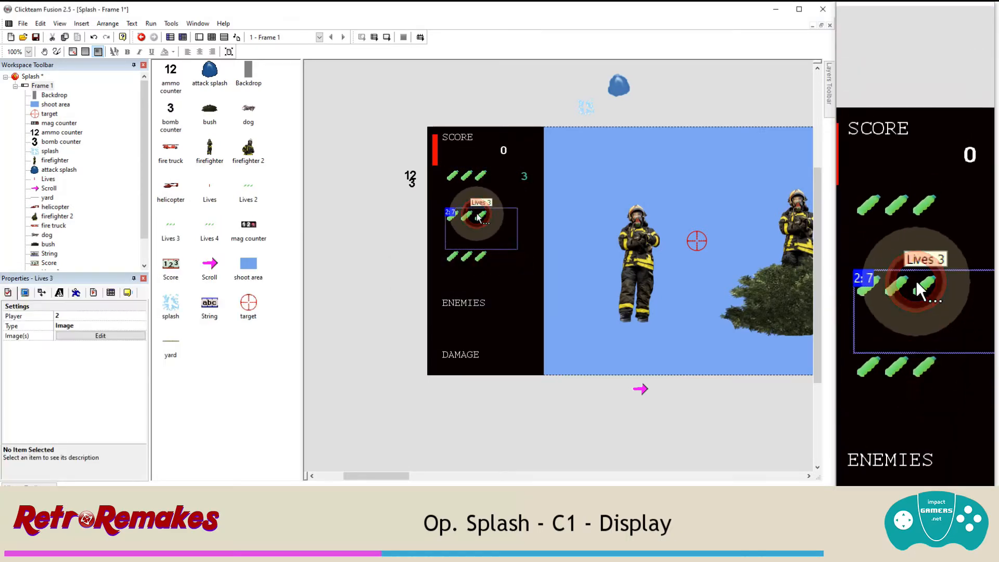
Step: Assign the middle Lives row to player 3 and replace its image with icon splash.png
left_click(115, 316)
left_click(114, 342)
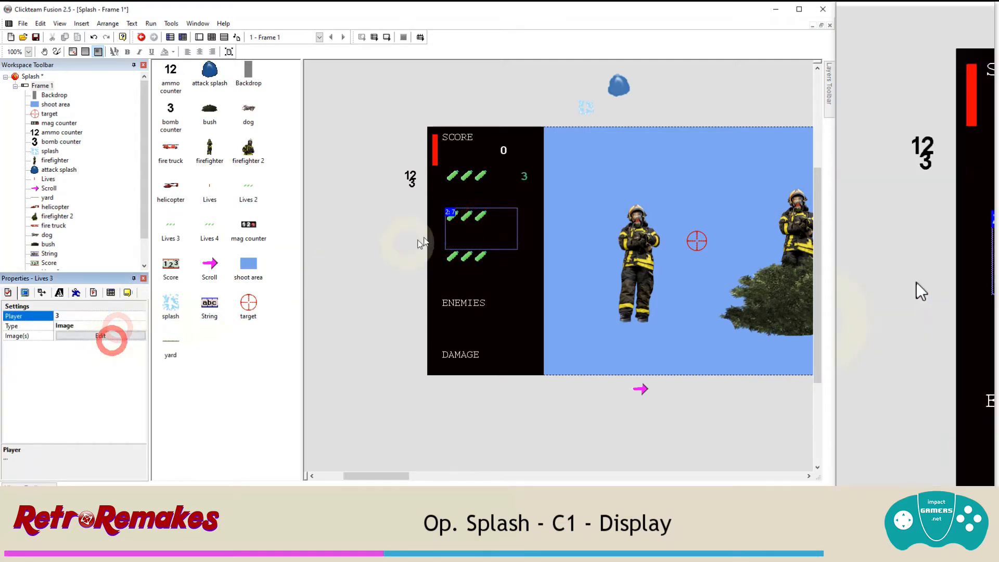
double_click(468, 218)
left_click(146, 126)
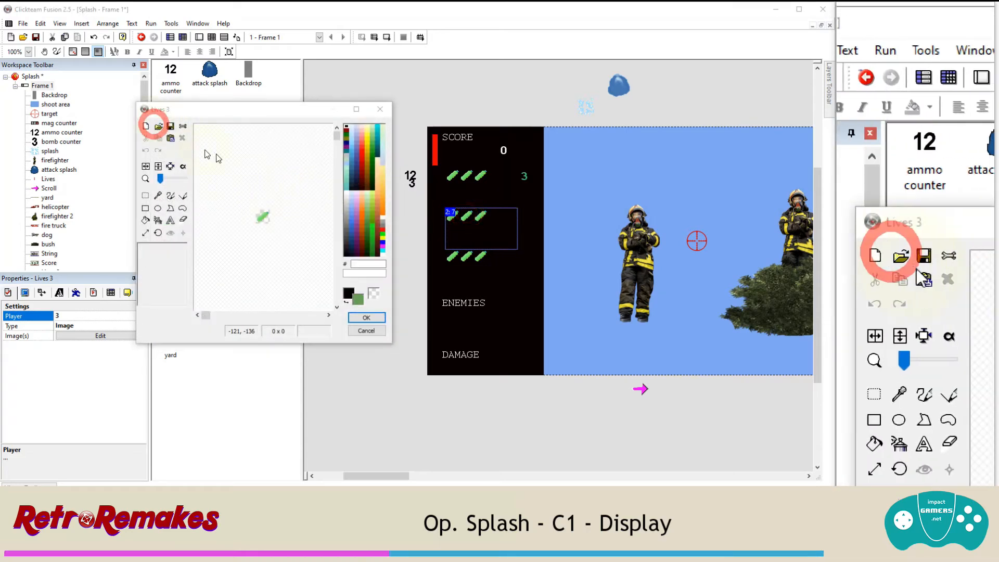
scroll(296, 254, "down", 10)
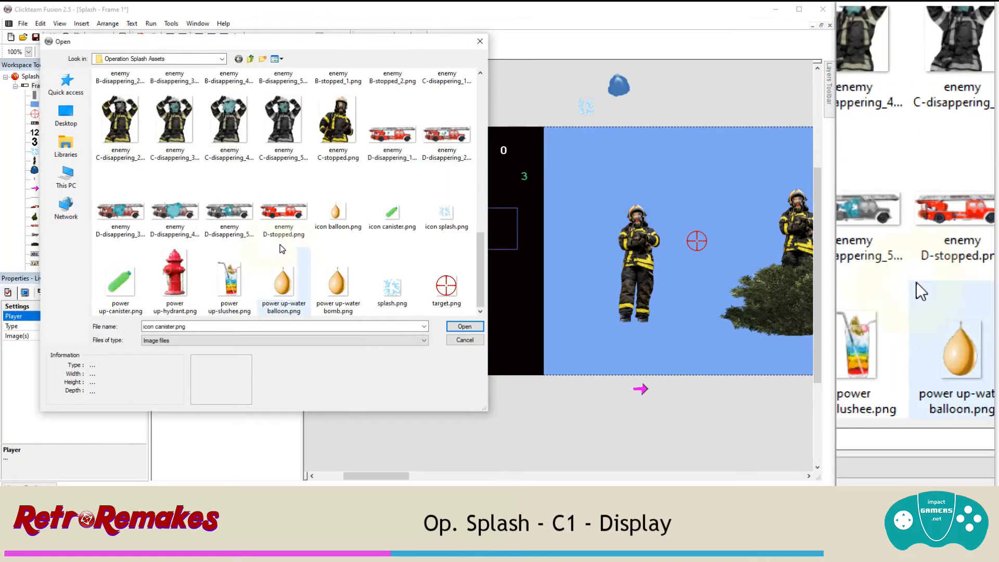
double_click(438, 227)
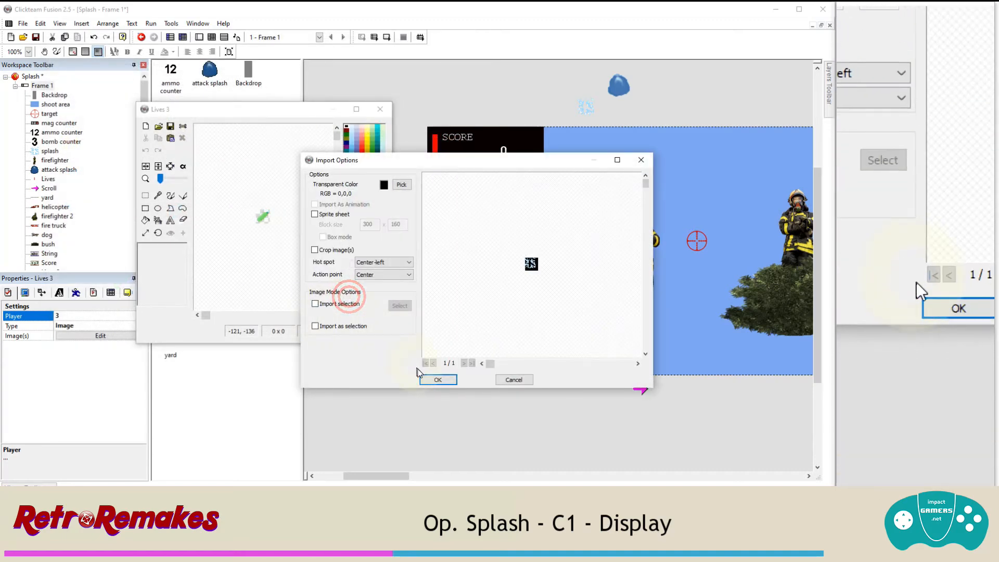
left_click(426, 379)
left_click(376, 318)
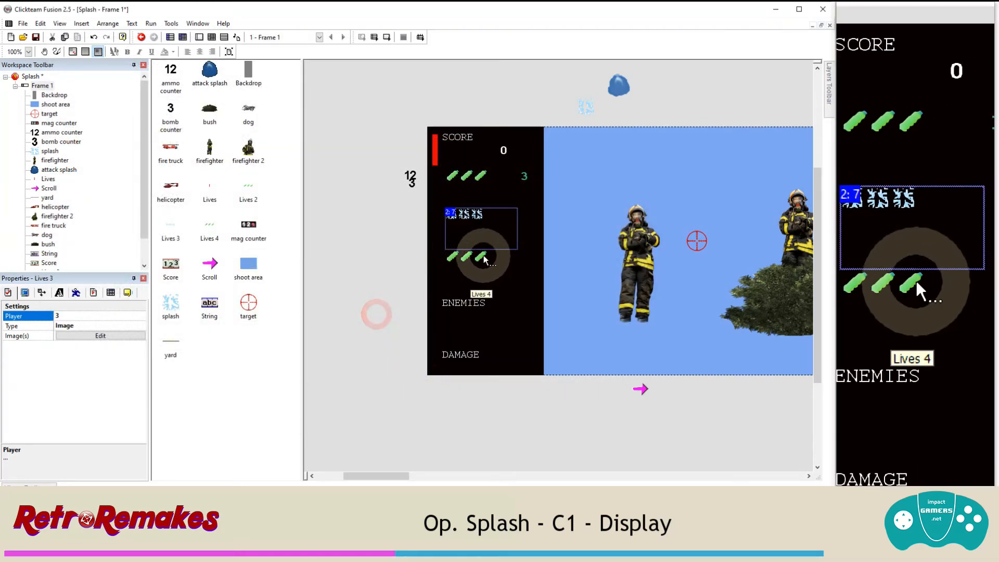
Step: Assign the lowest Lives row to player 4 and replace its image with icon balloon.png
left_click(483, 255)
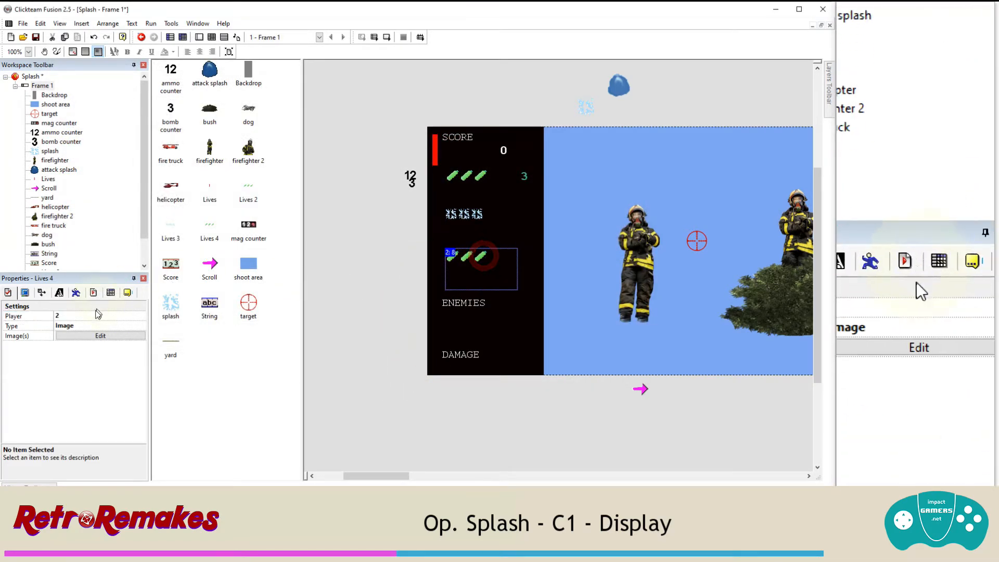
double_click(451, 257)
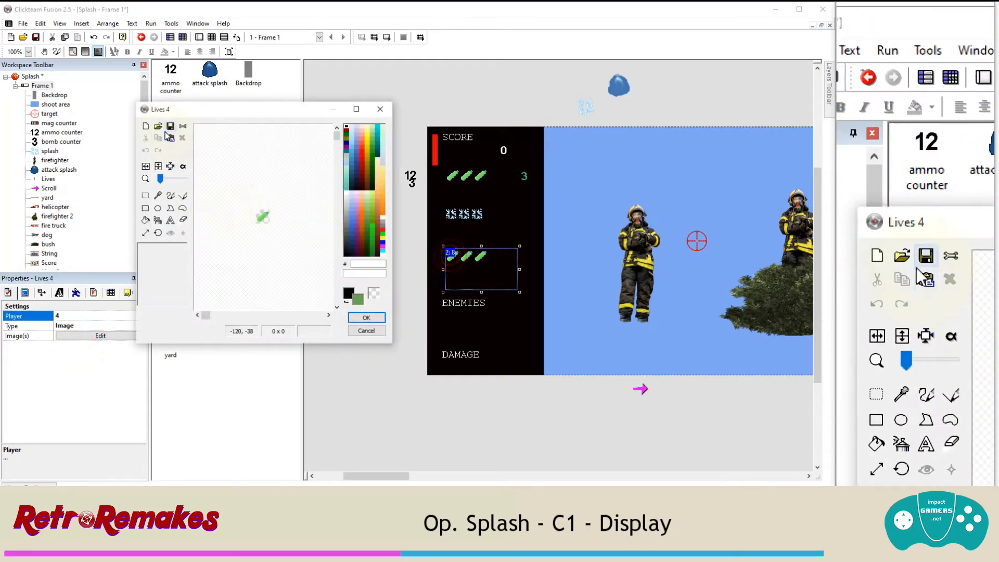
left_click(157, 126)
scroll(342, 246, "down", 10)
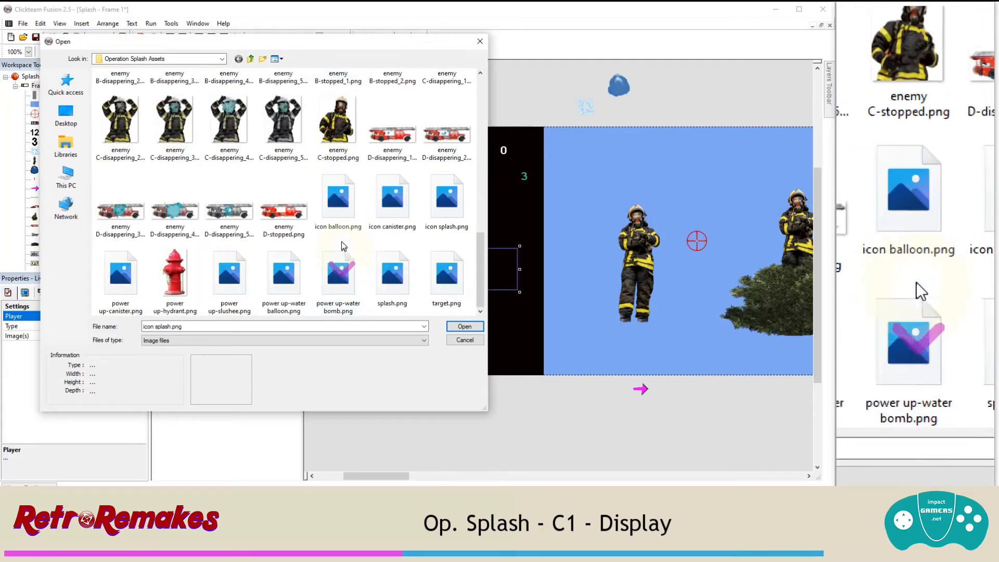
double_click(335, 218)
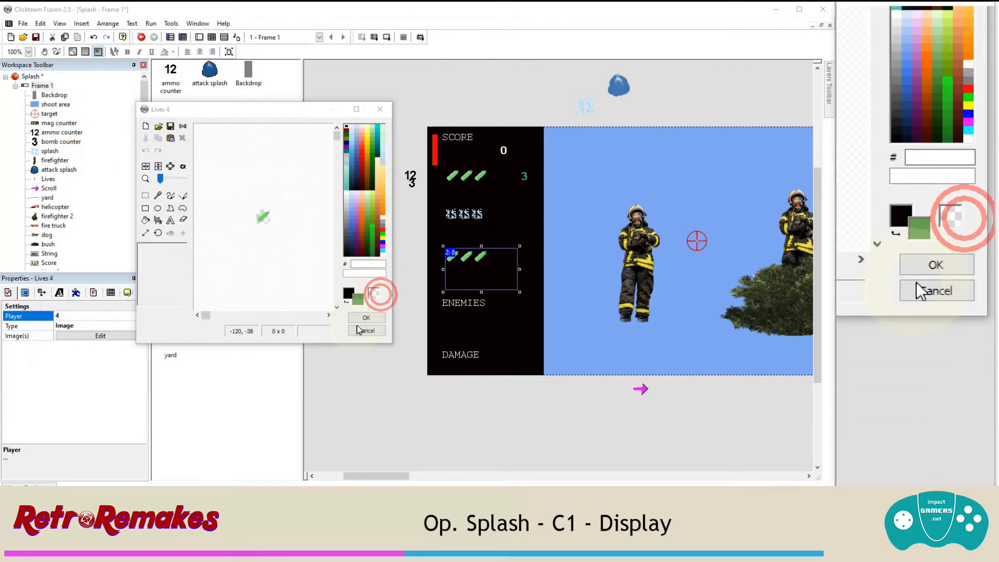
left_click(437, 379)
left_click(364, 319)
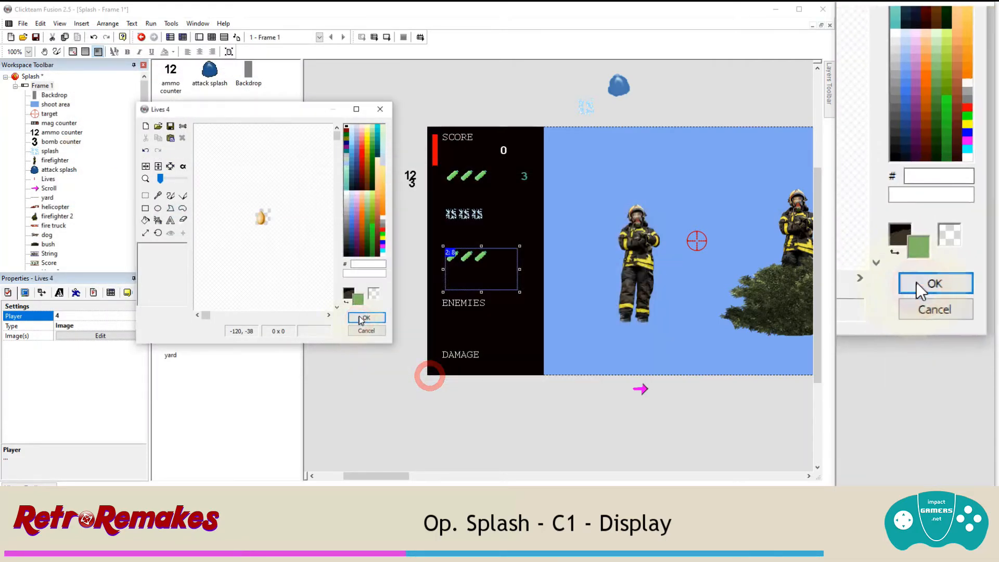
left_click(379, 239)
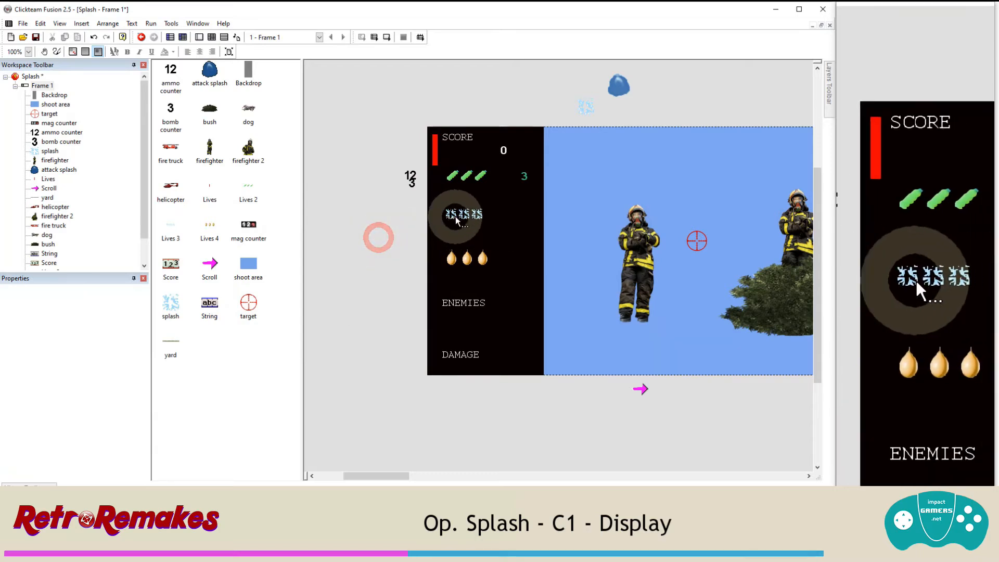
Step: Widen the balloon and splash Lives boxes to nearly the side edge of the black panel
left_click(472, 258)
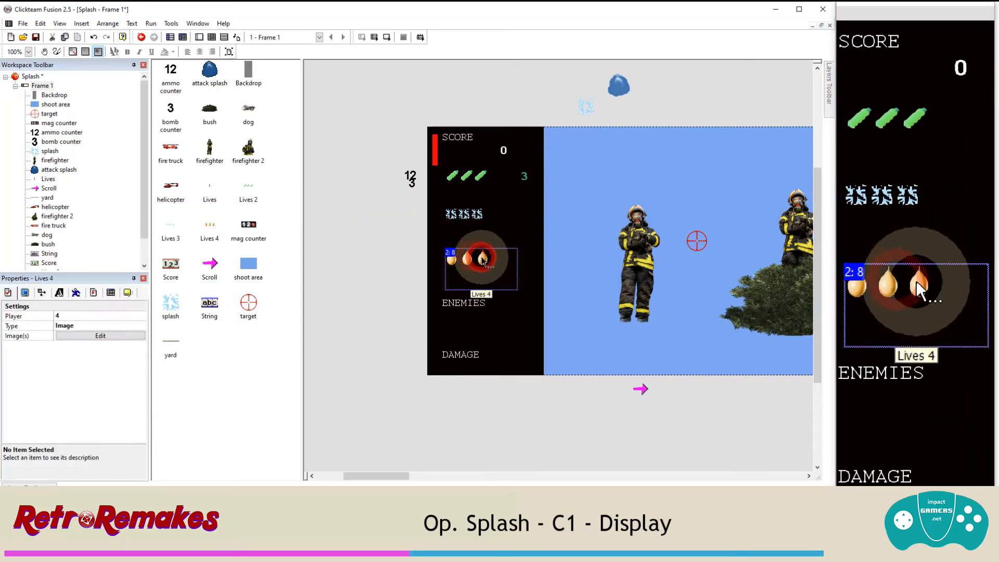
left_click_drag(536, 271, 535, 271)
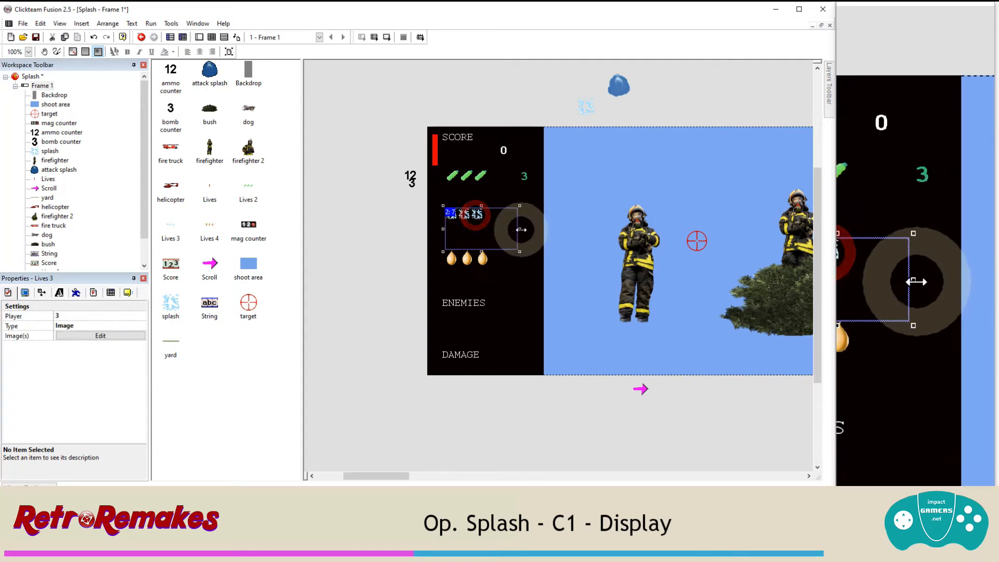
left_click_drag(536, 236, 536, 236)
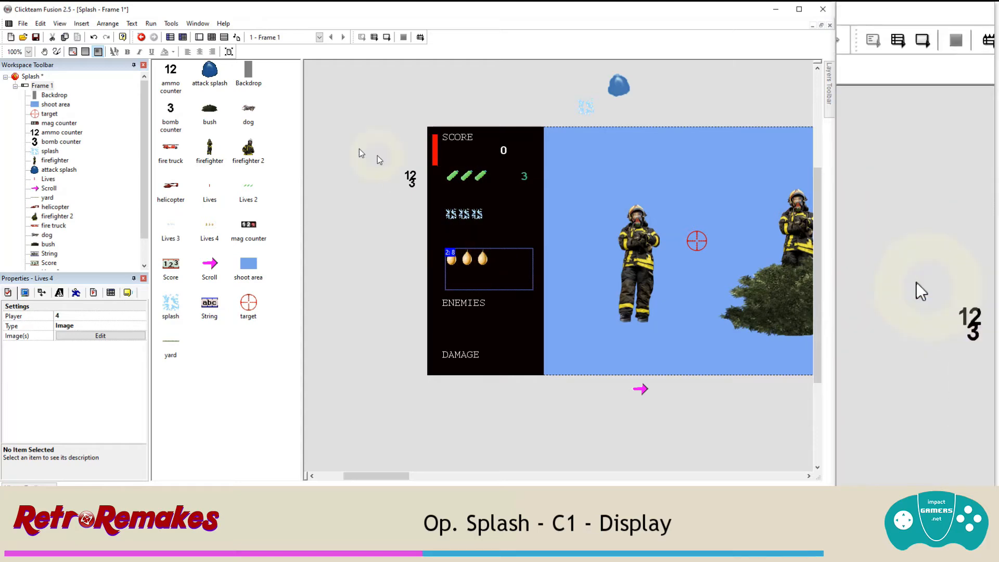
Step: Open the frame's Event Editor and review the existing ammo and magazine events
left_click(214, 39)
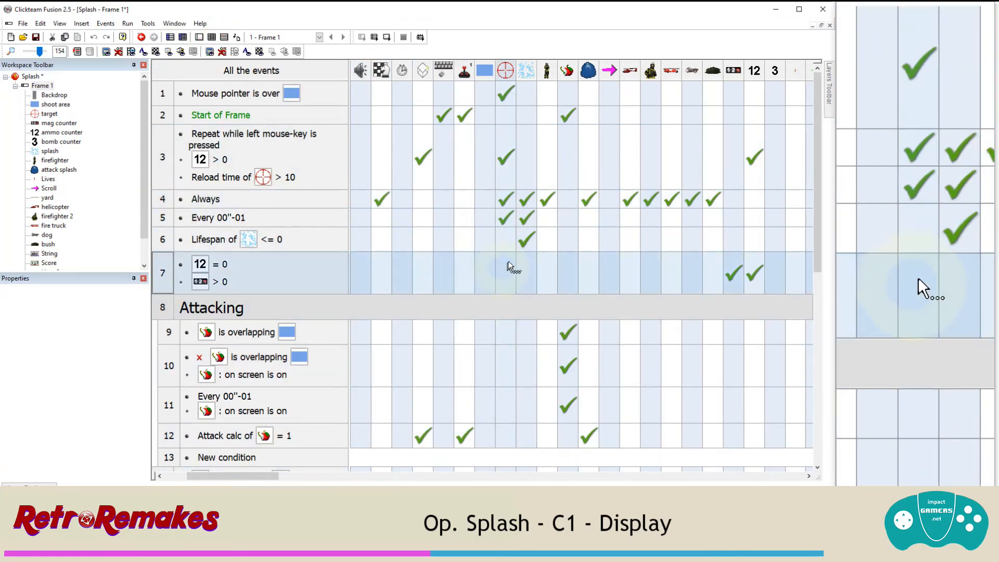
mouse_move(536, 238)
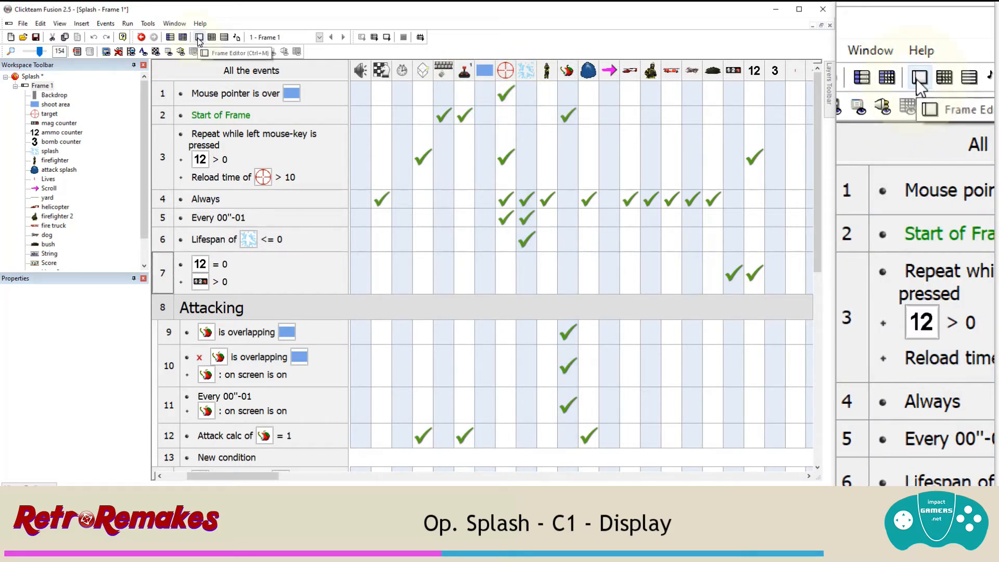
Step: Insert a new Active object in the empty area outside the frame, beside the black score panel
left_click(199, 37)
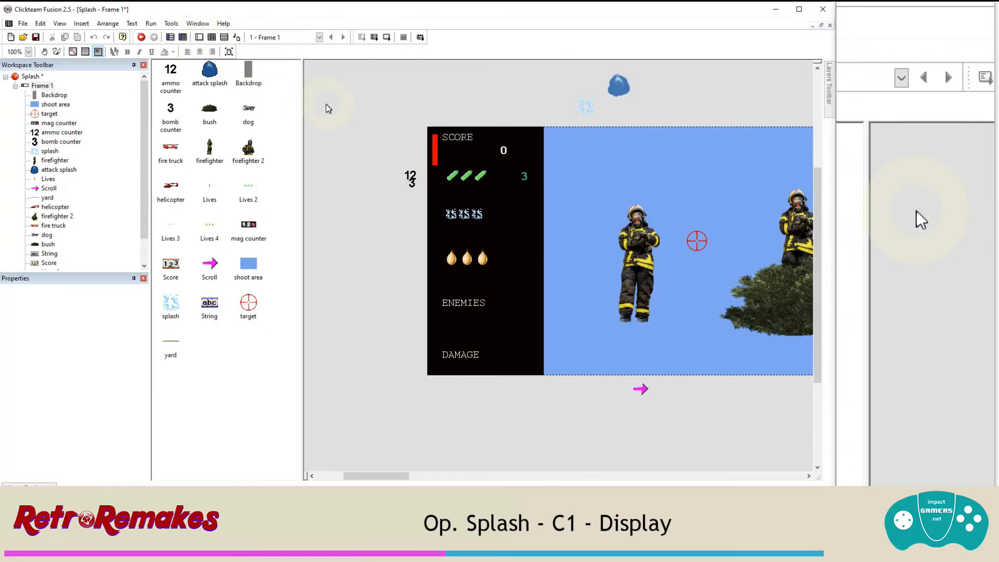
left_click(89, 24)
left_click(103, 58)
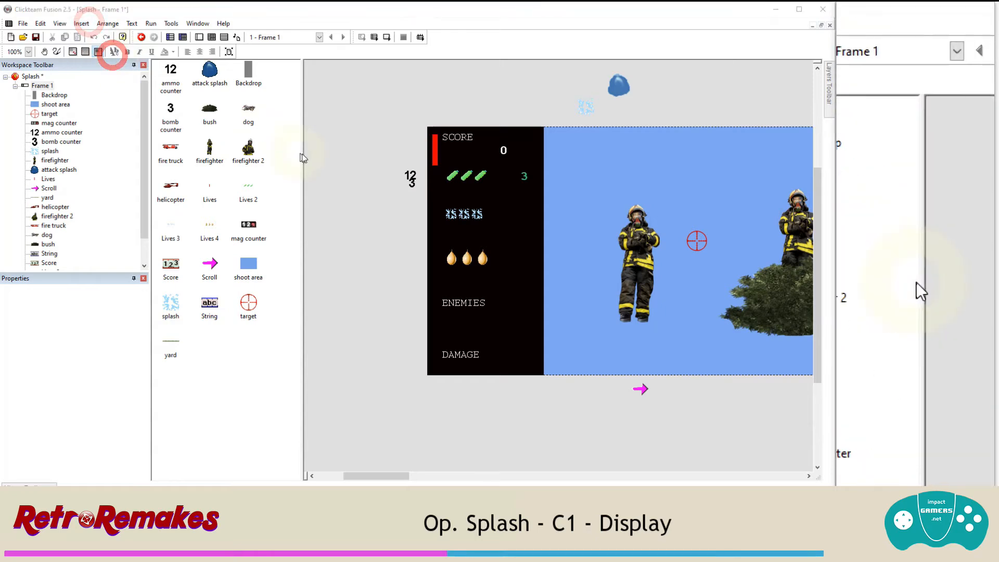
left_click(561, 173)
left_click(688, 149)
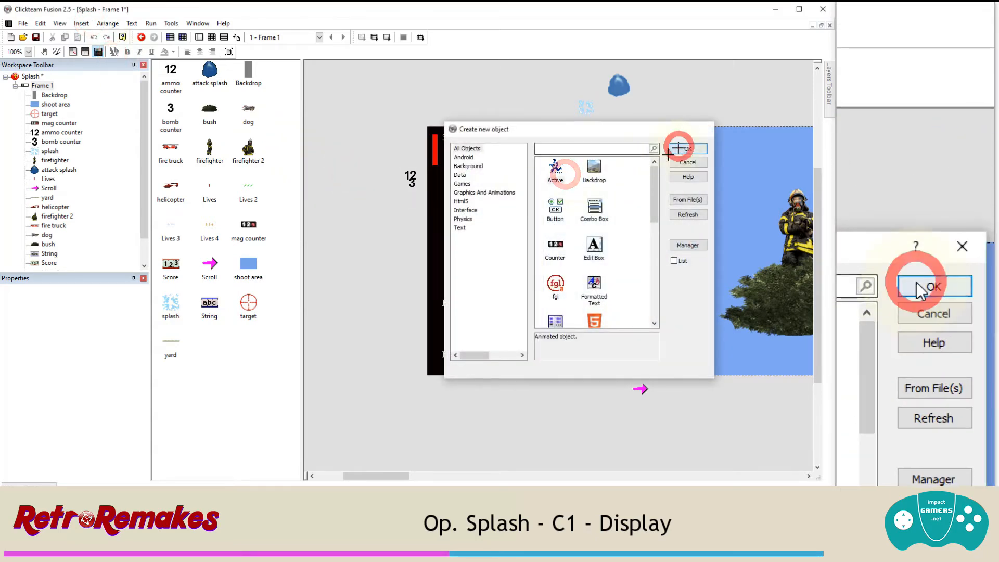
left_click(355, 228)
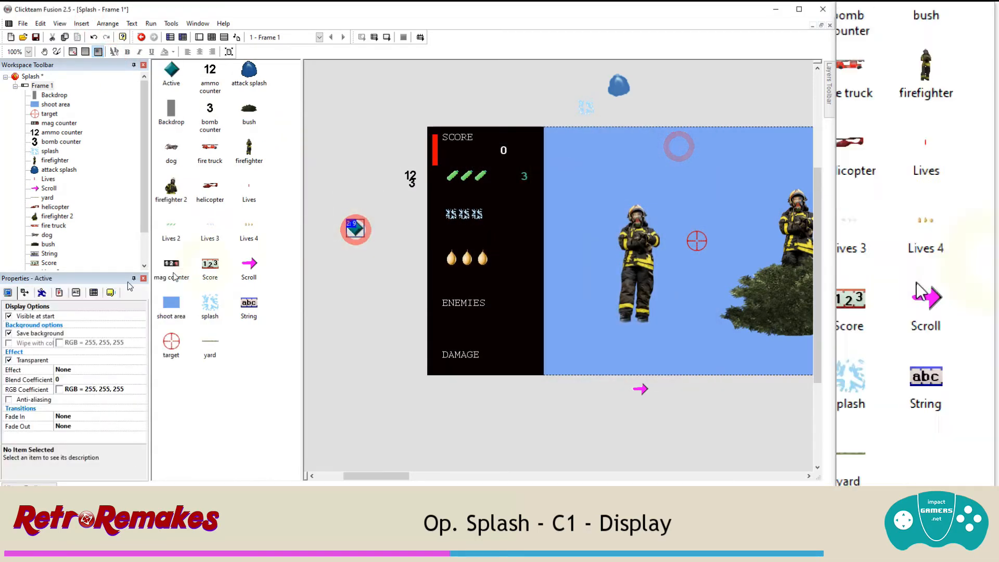
Step: Give the new Active object Eight Directions movement controlled by player 4
left_click(41, 293)
left_click(83, 328)
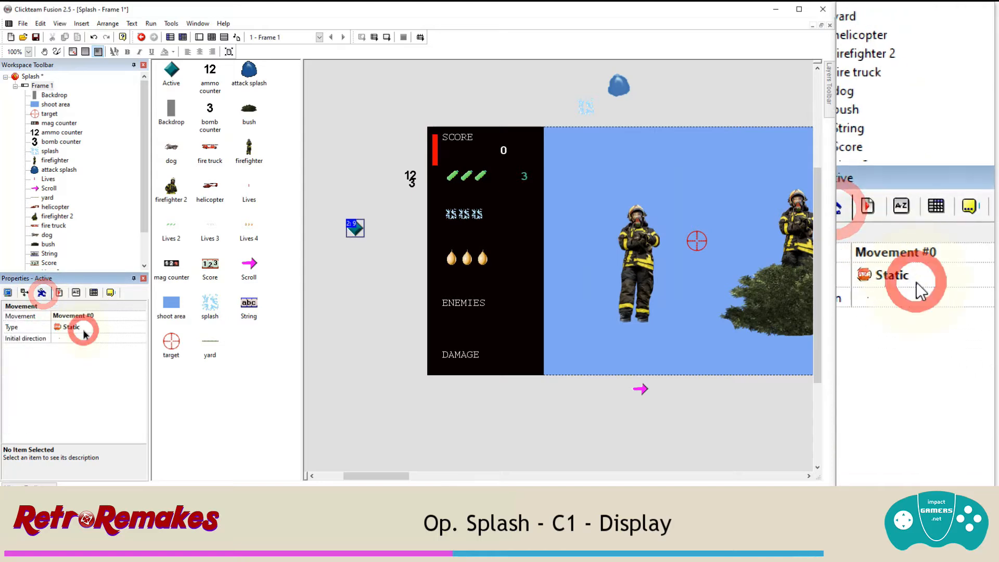
left_click(91, 385)
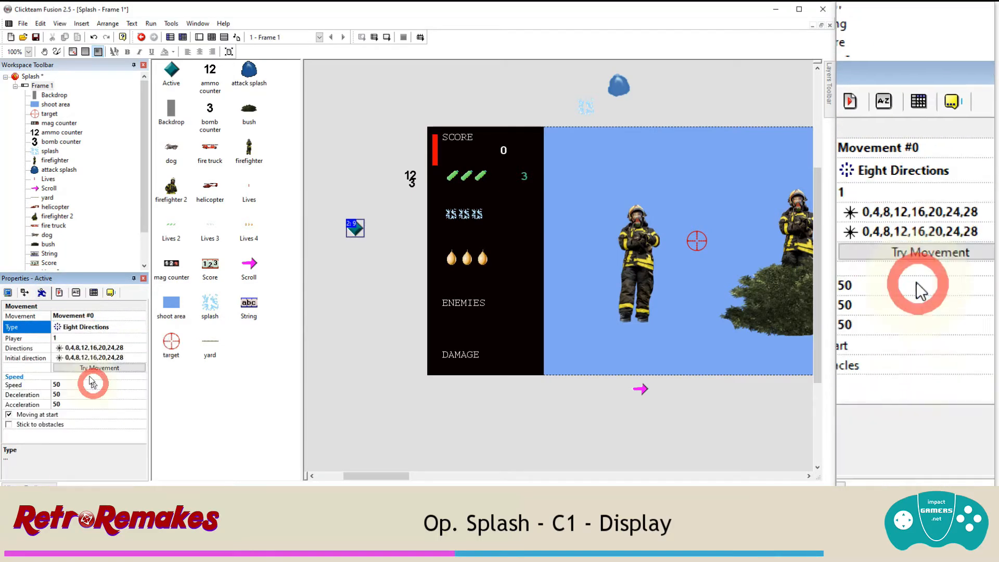
left_click(77, 338)
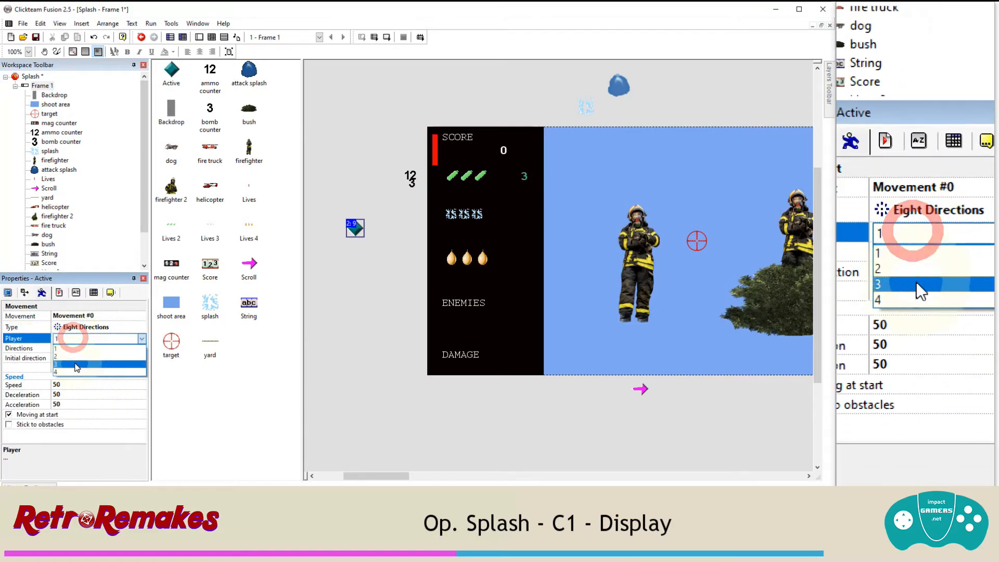
left_click(74, 368)
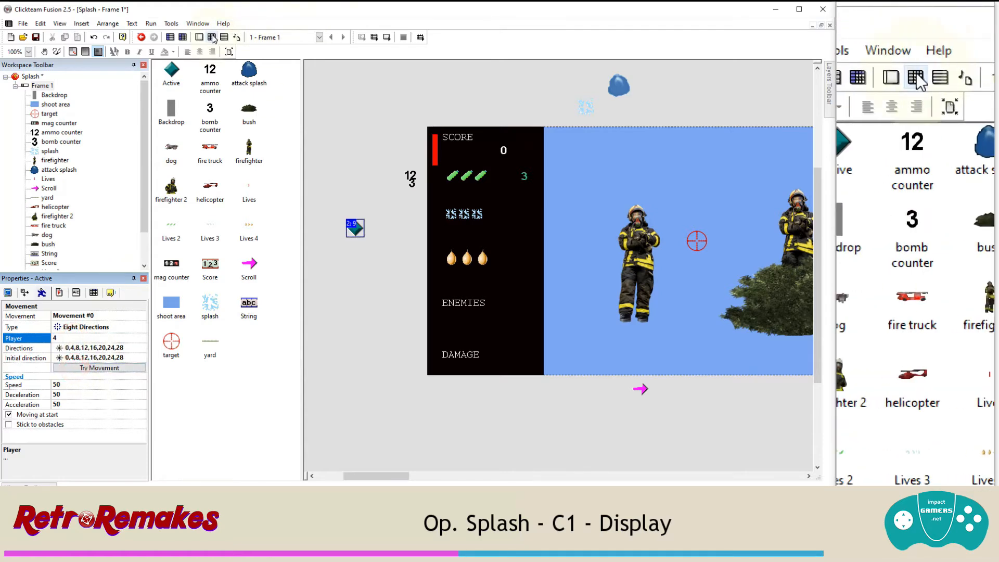
Step: In the Always event, set Player 2's number of lives to the current value of the mag counter
left_click(212, 38)
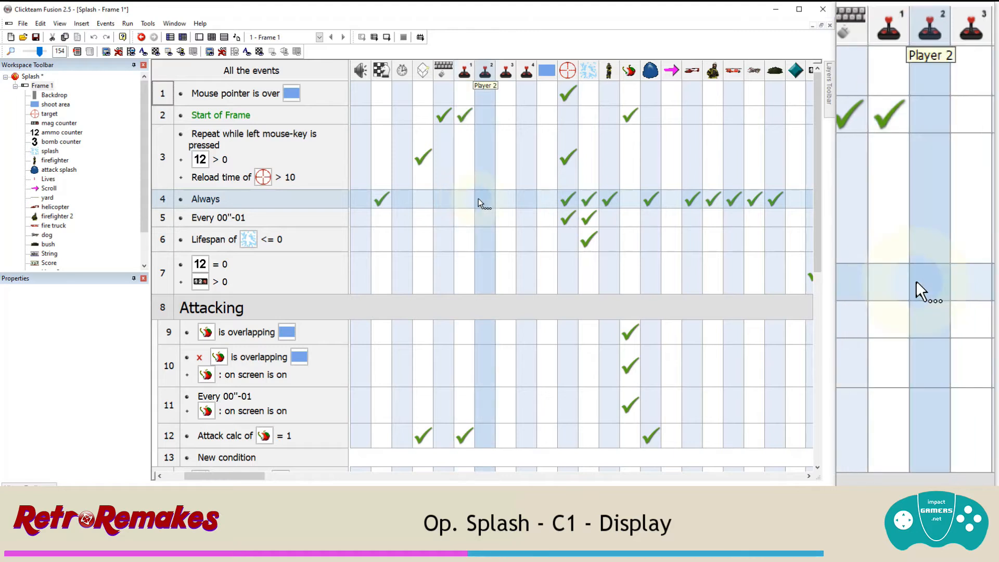
left_click(479, 199)
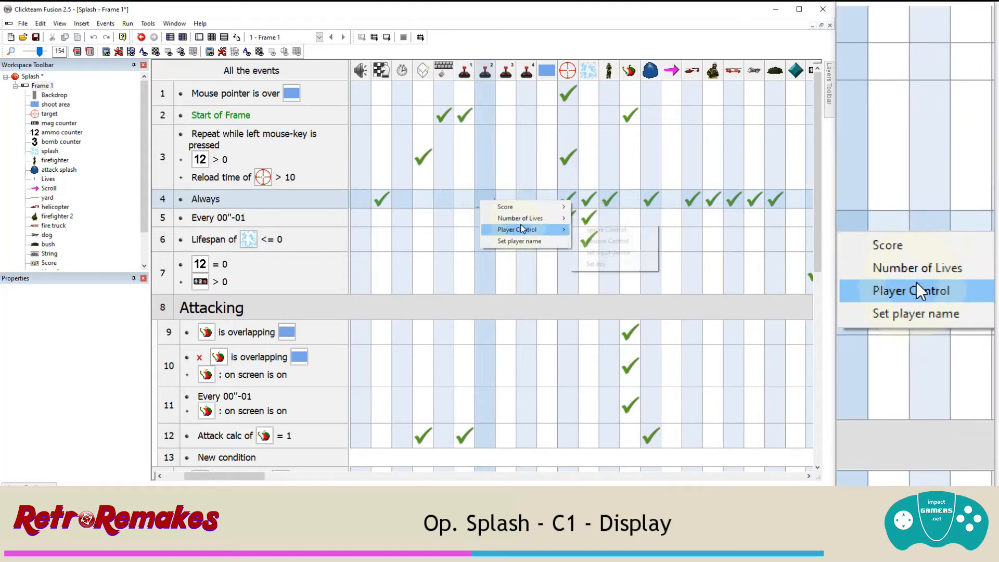
mouse_move(526, 218)
left_click(594, 221)
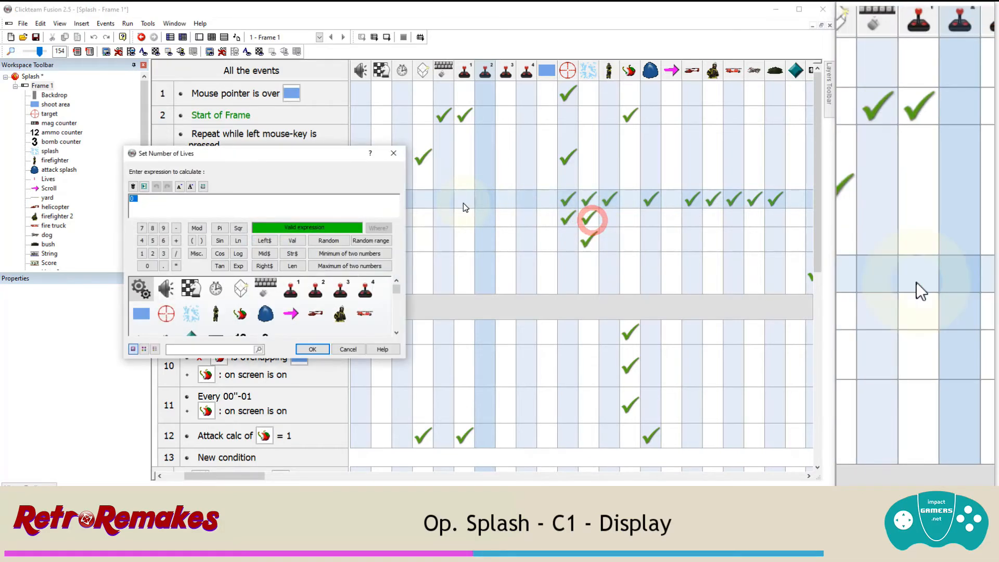
scroll(239, 312, "down", 3)
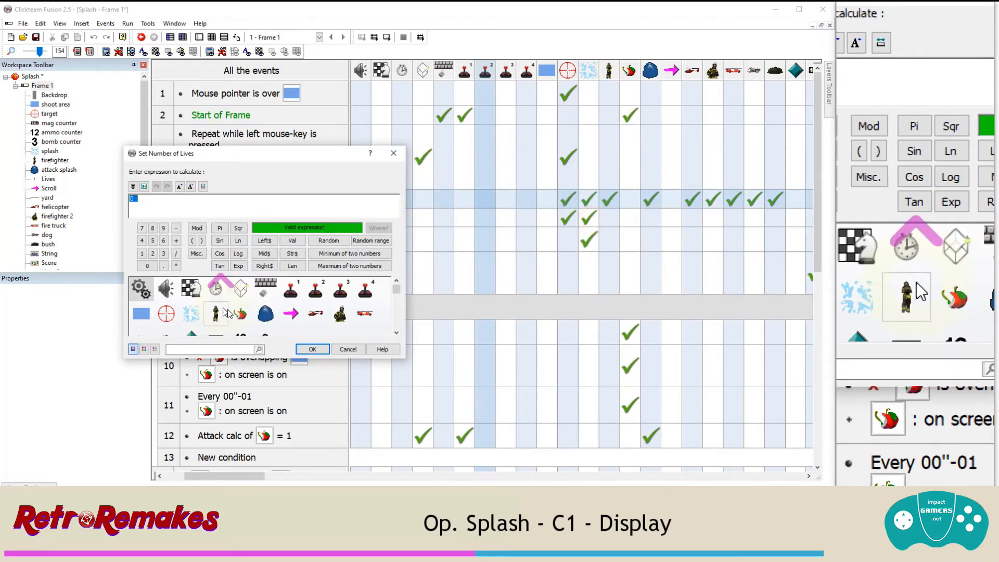
scroll(234, 309, "down", 3)
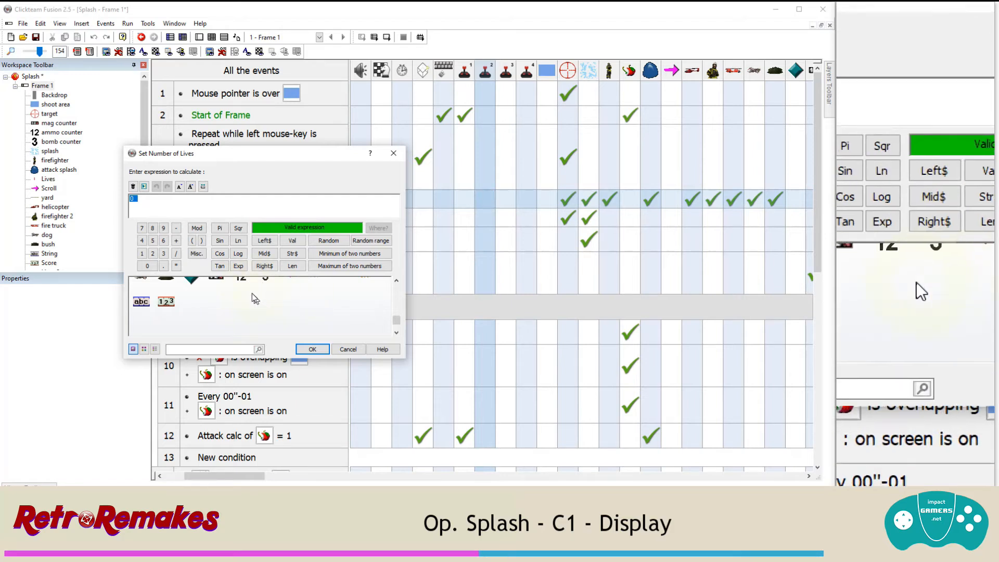
left_click(396, 280)
left_click(396, 281)
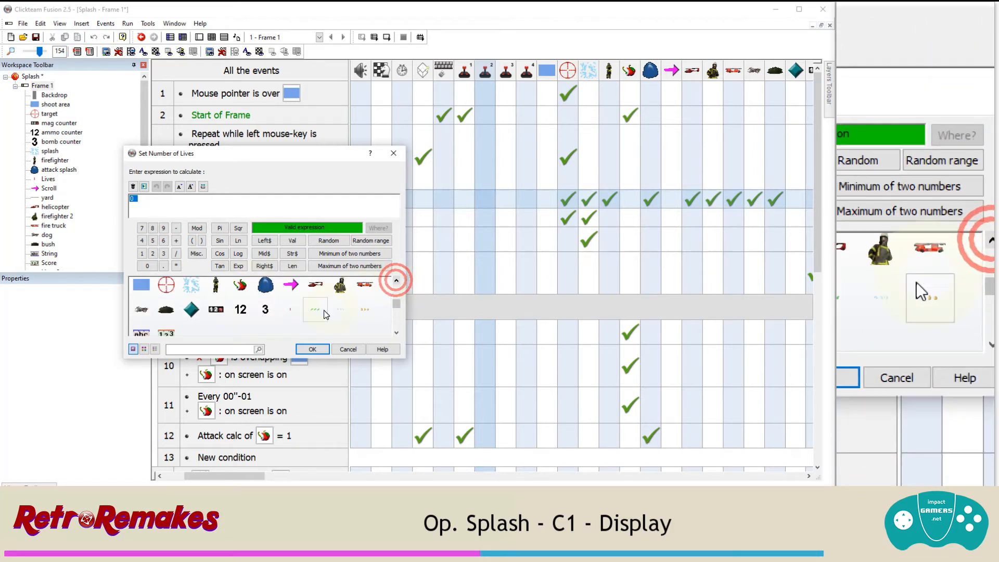
left_click(216, 310)
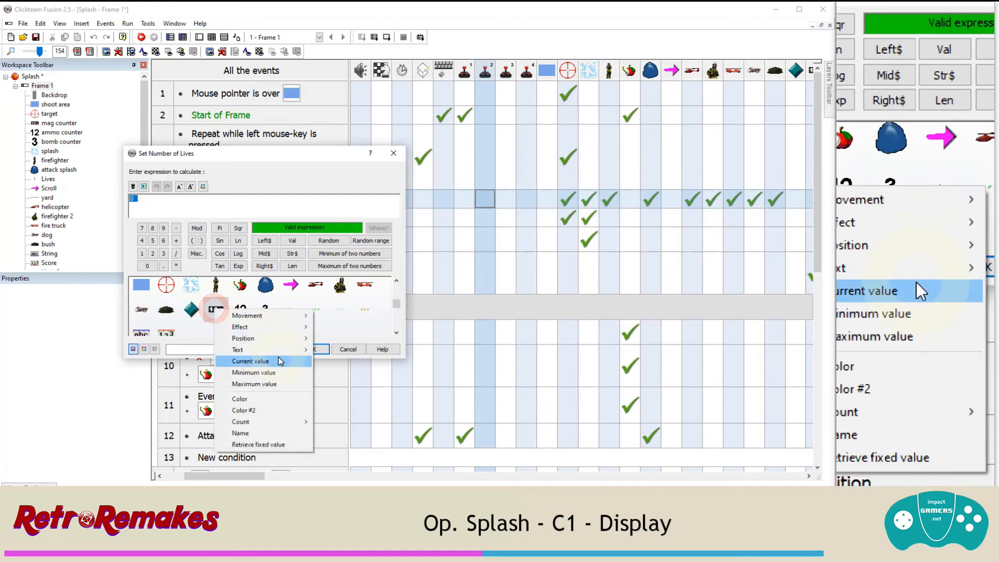
left_click(277, 357)
left_click(311, 349)
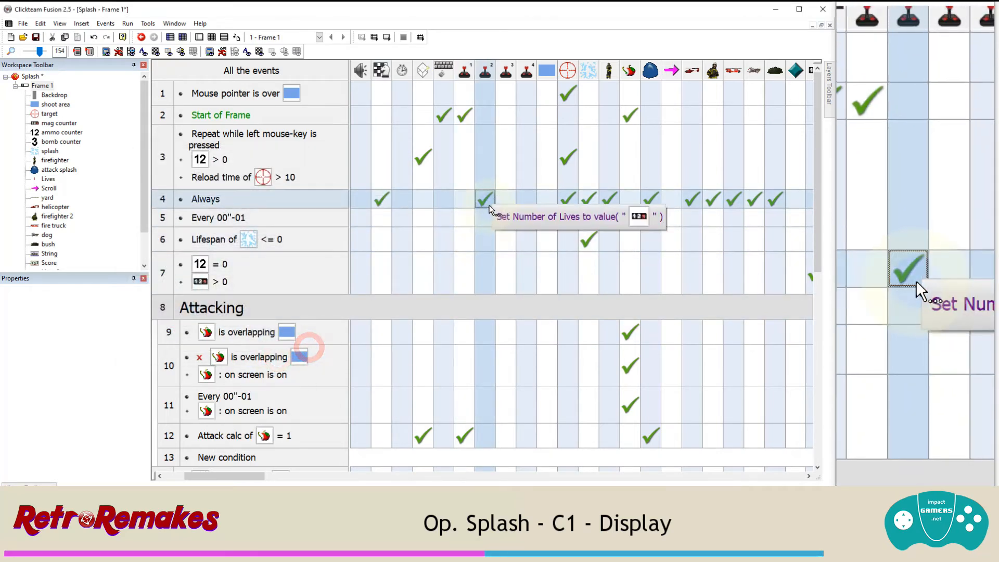
Step: In the Always event, set Player 3's number of lives to the current value of the ammo counter
left_click(507, 202)
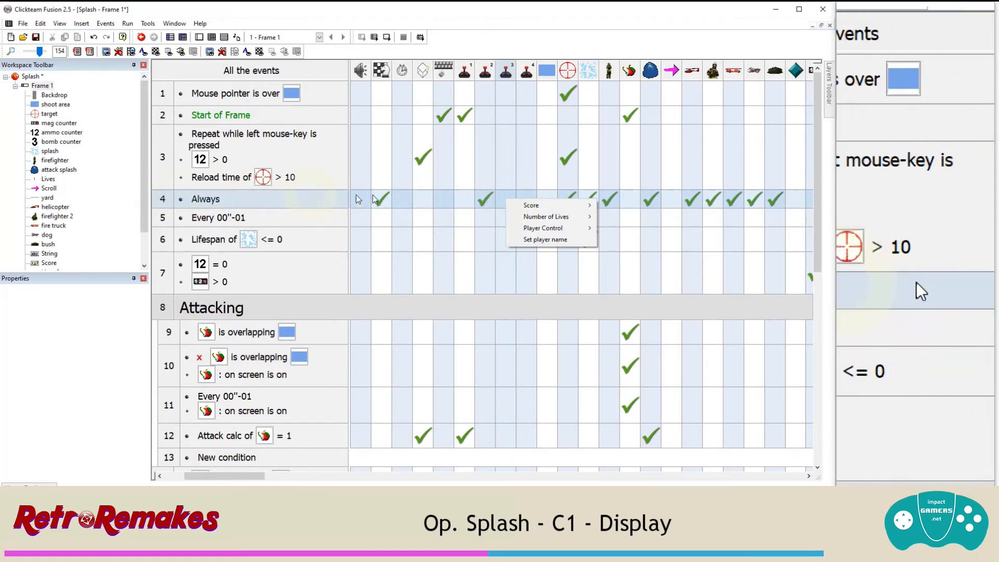
mouse_move(532, 216)
left_click(616, 215)
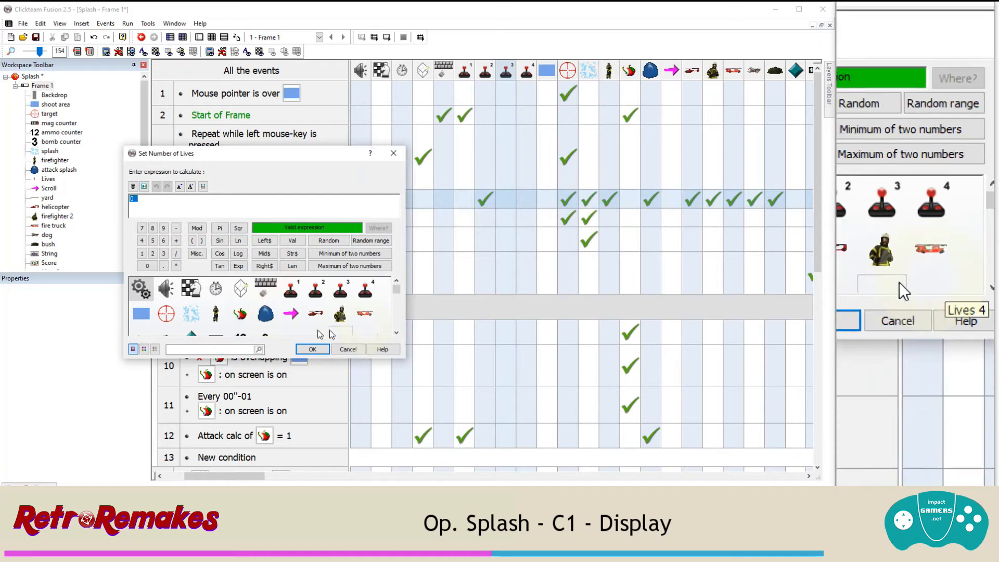
left_click(243, 333)
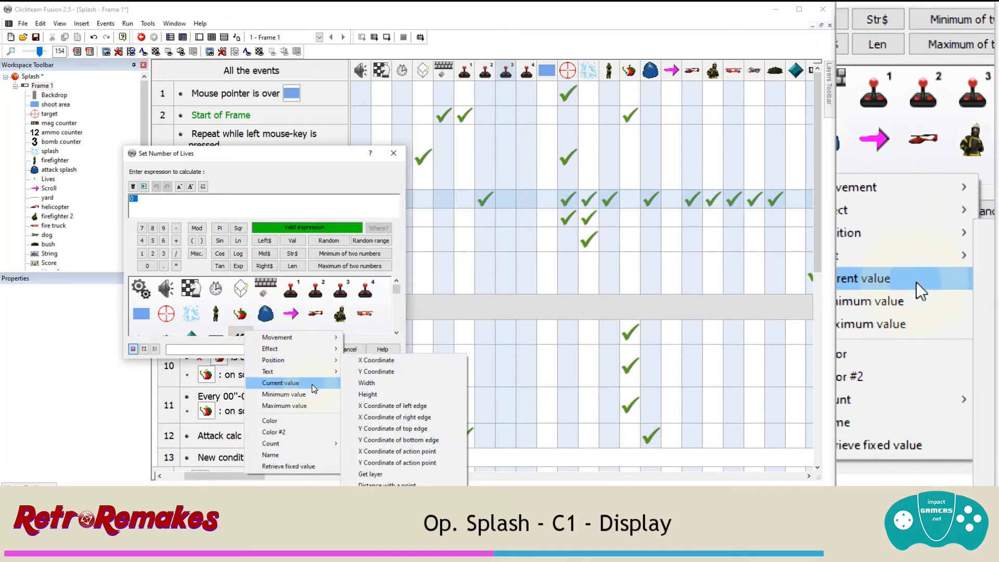
left_click(311, 383)
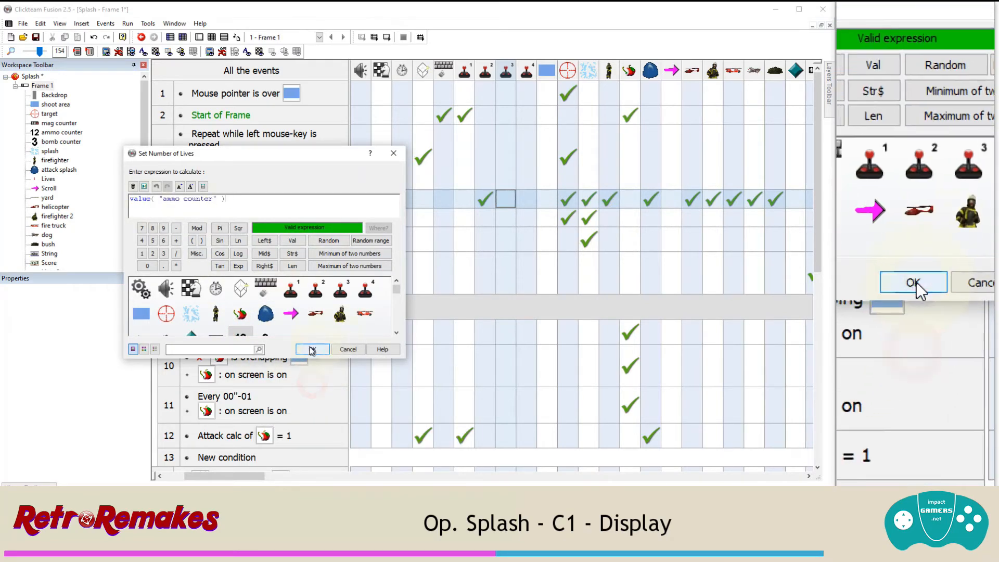
left_click(396, 332)
left_click(314, 349)
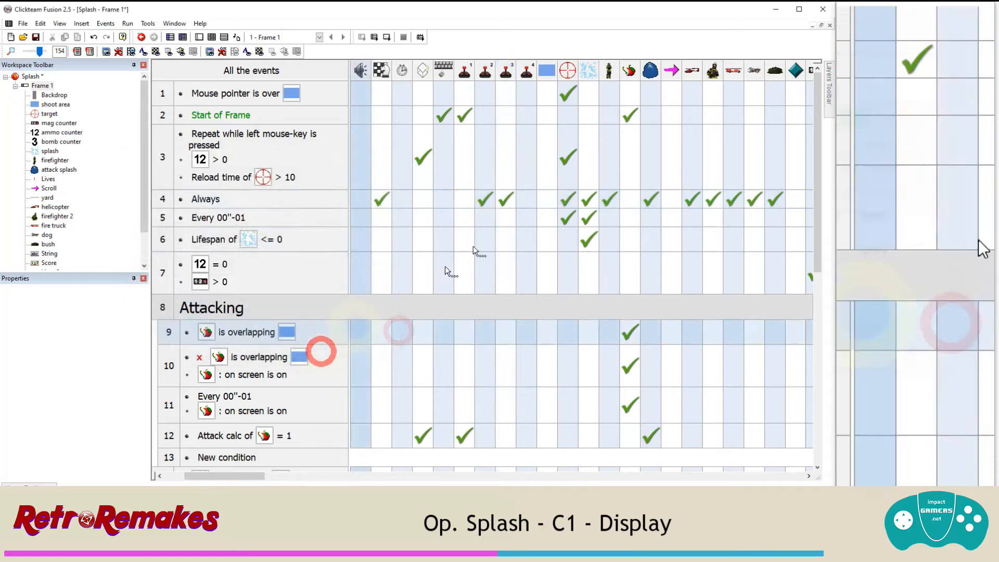
Step: In the Always event, set Player 4's number of lives to the current value of the bomb counter
left_click(525, 200)
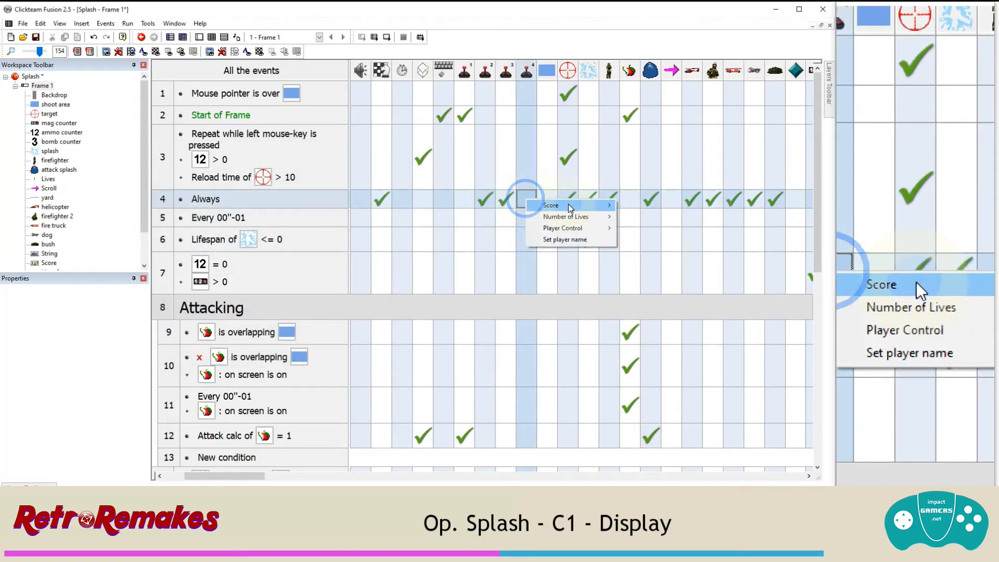
mouse_move(567, 216)
left_click(640, 215)
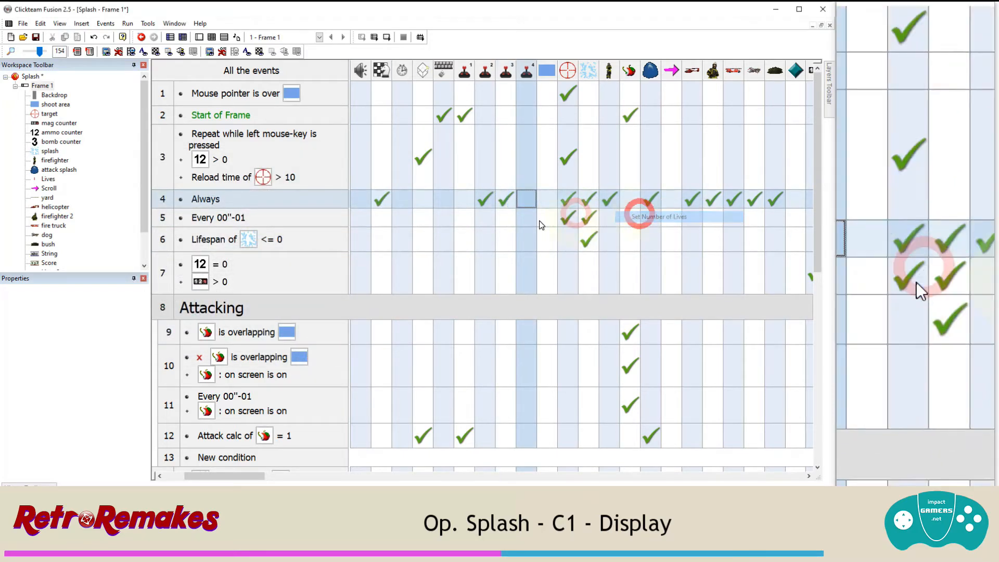
left_click(395, 331)
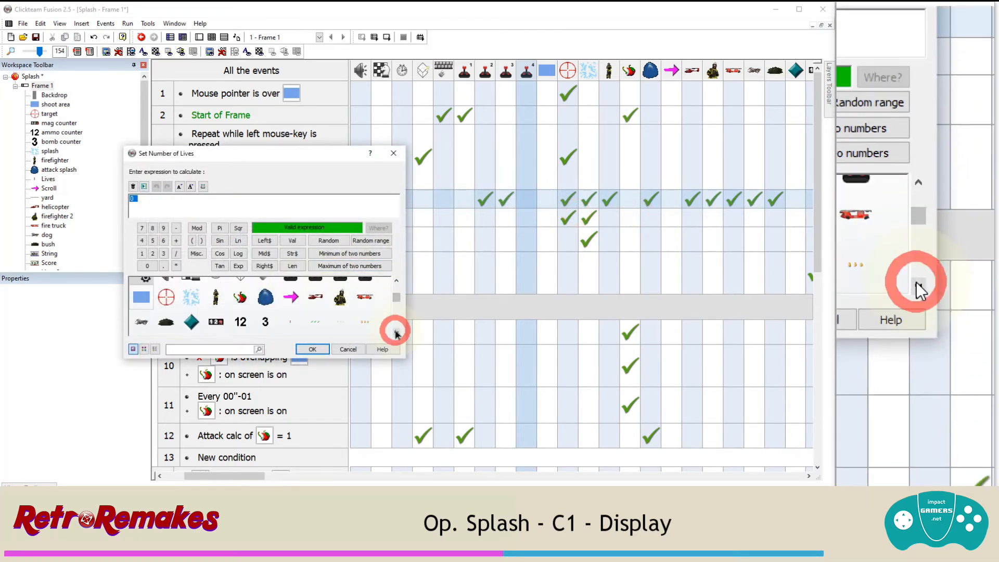
left_click(265, 306)
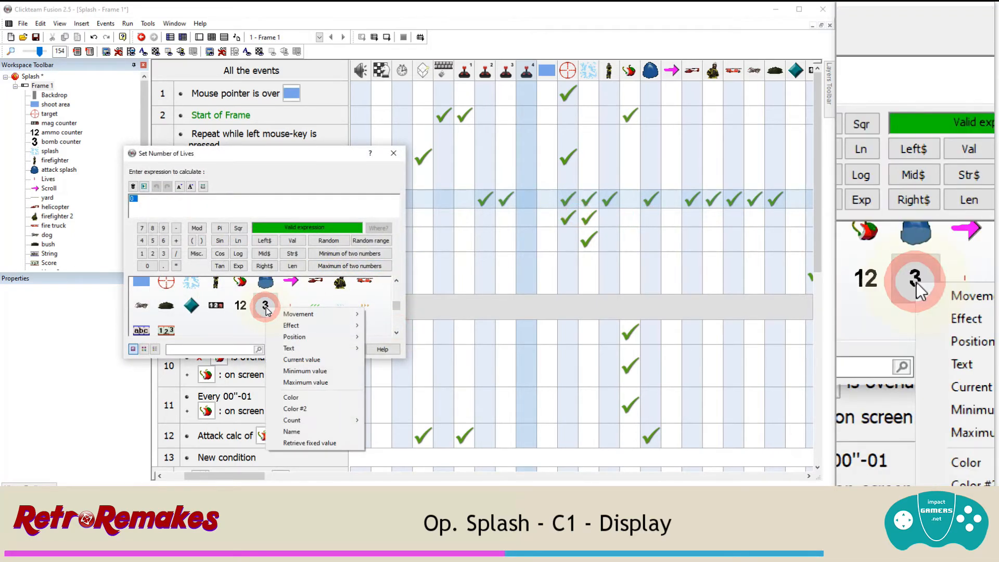
left_click(301, 359)
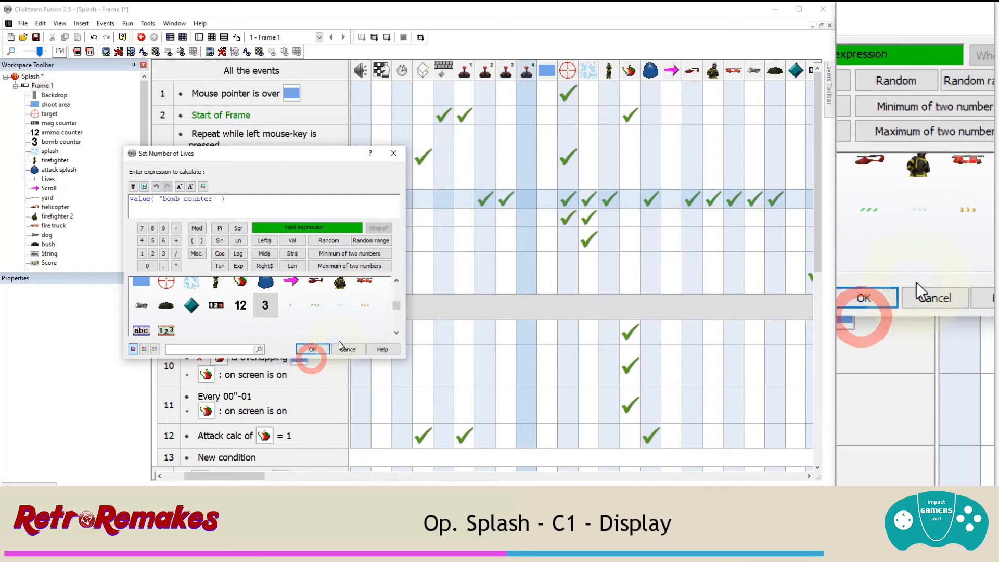
left_click(323, 349)
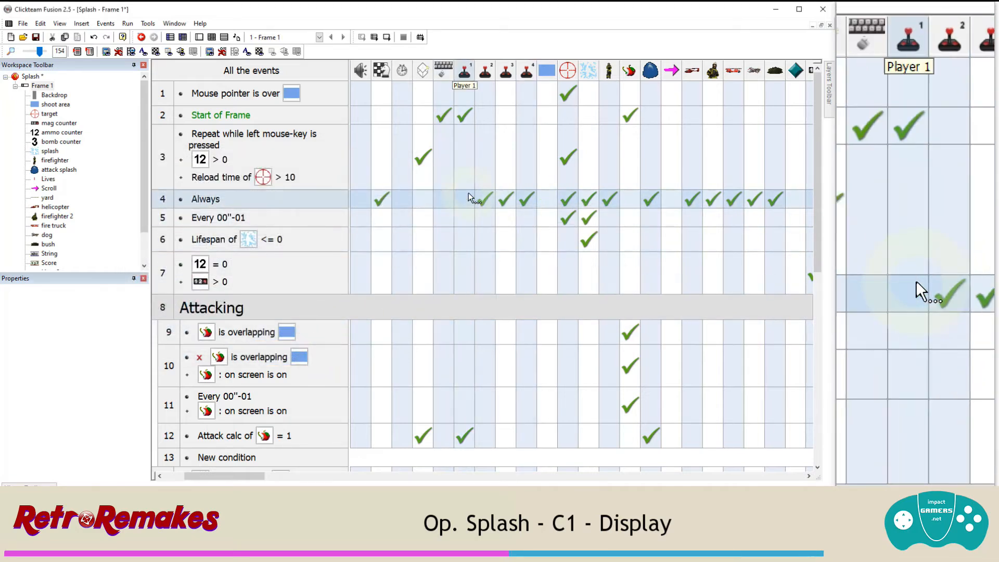
Step: Run the application and fire at the firefighters, fire truck and helicopter to test the ammo and magazine displays
left_click(128, 23)
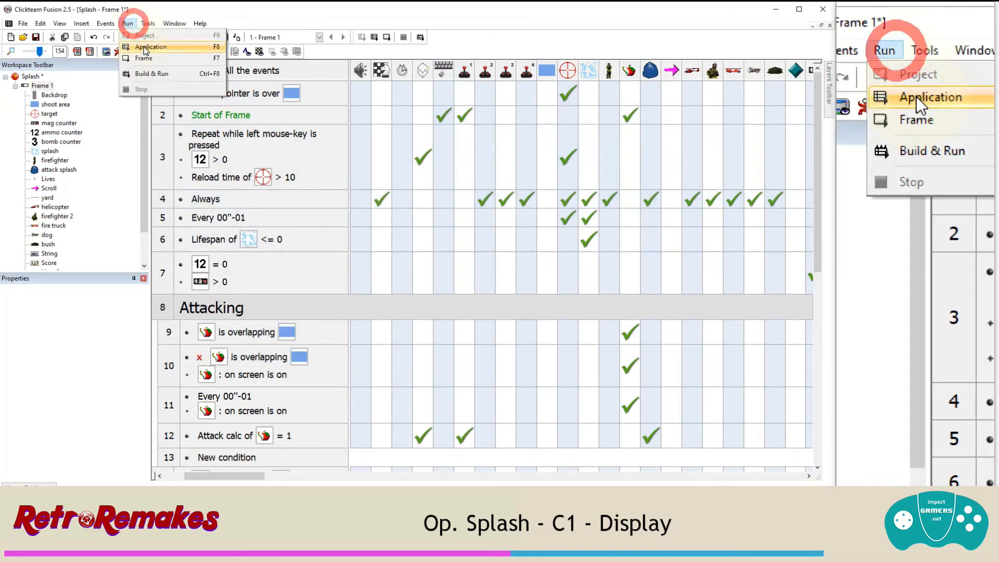
left_click(144, 46)
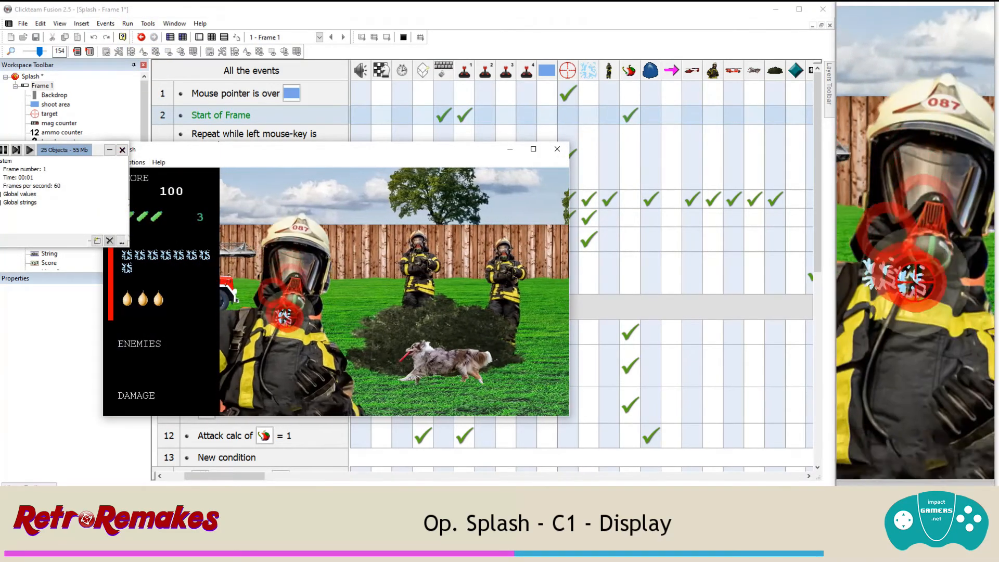
left_click(291, 309)
left_click(312, 292)
left_click(337, 283)
left_click(372, 279)
left_click(411, 273)
left_click(373, 274)
left_click(370, 272)
left_click(421, 266)
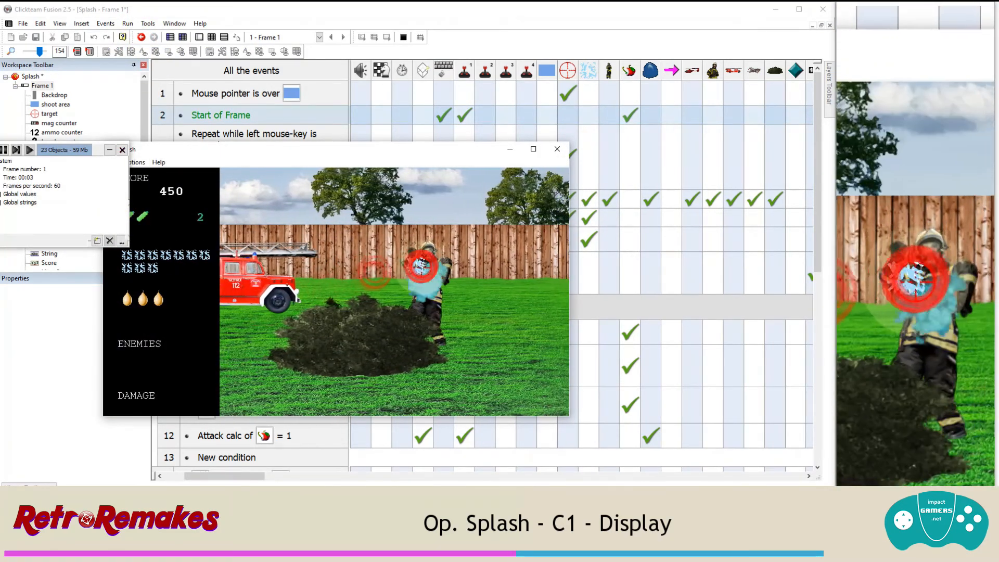
left_click(419, 268)
left_click(413, 272)
left_click(407, 274)
left_click(281, 276)
left_click(284, 273)
left_click(286, 270)
left_click(302, 273)
left_click(323, 247)
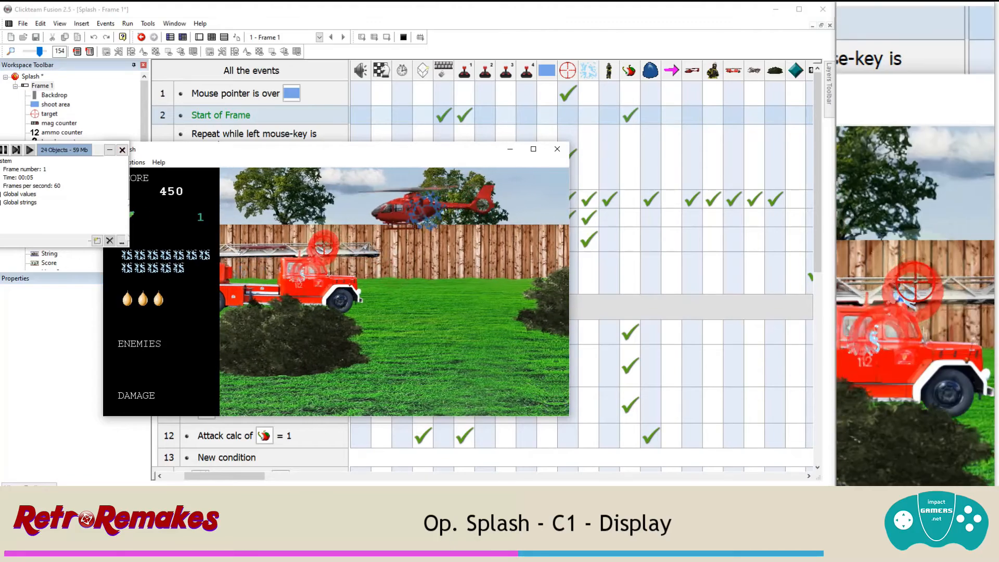
left_click(324, 246)
left_click(333, 235)
left_click(347, 219)
left_click(327, 226)
left_click(349, 216)
left_click(84, 148)
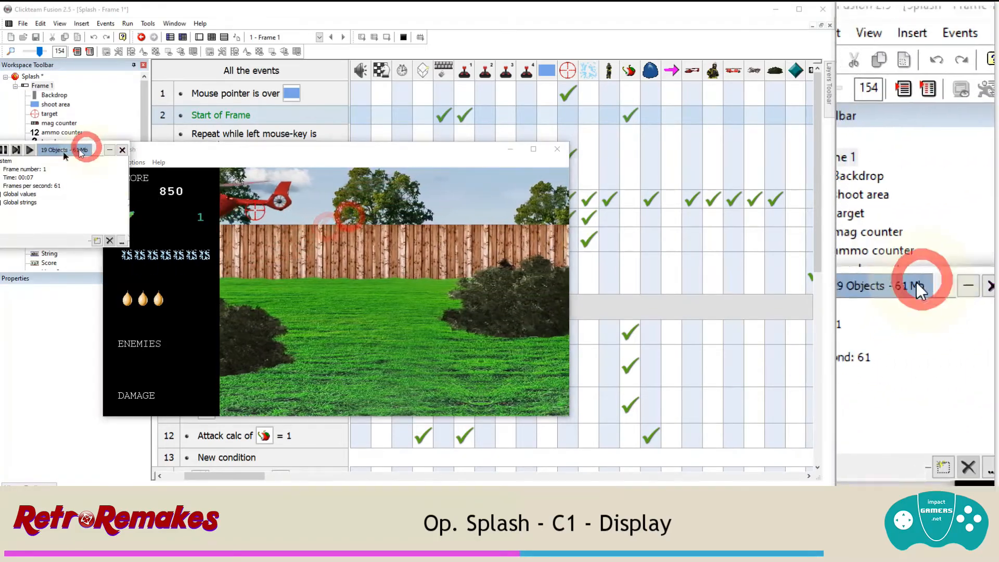
left_click(557, 149)
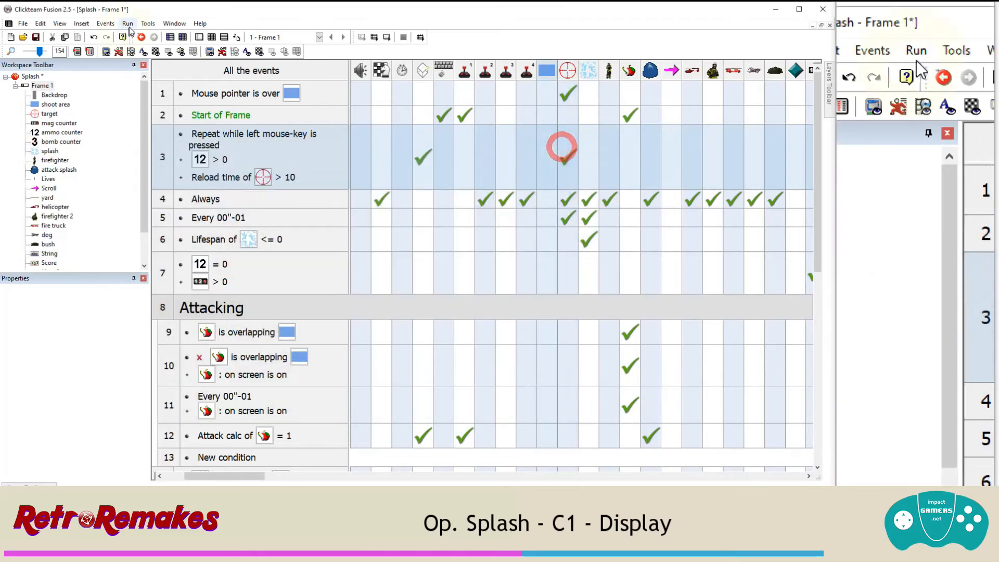
left_click(128, 24)
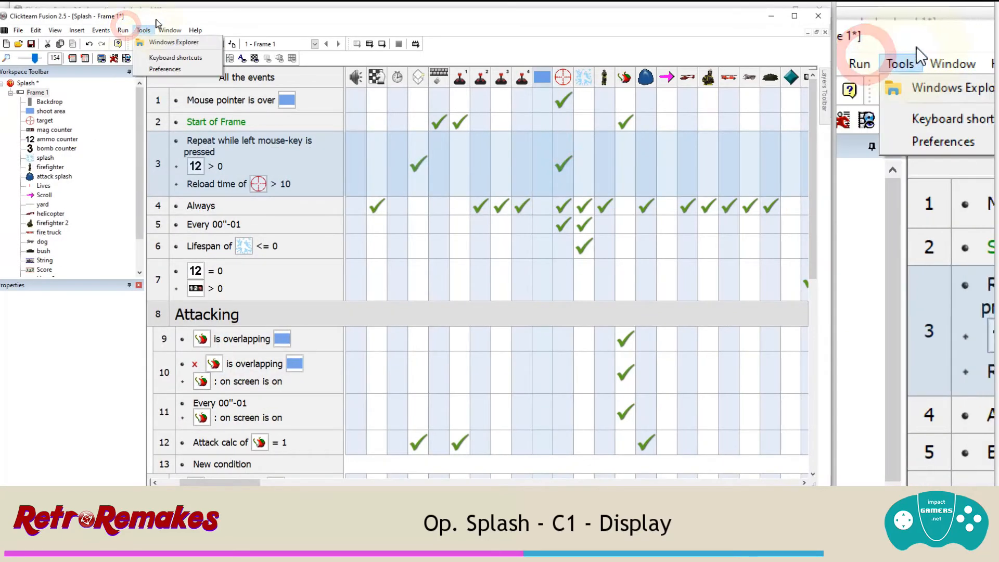
left_click(156, 22)
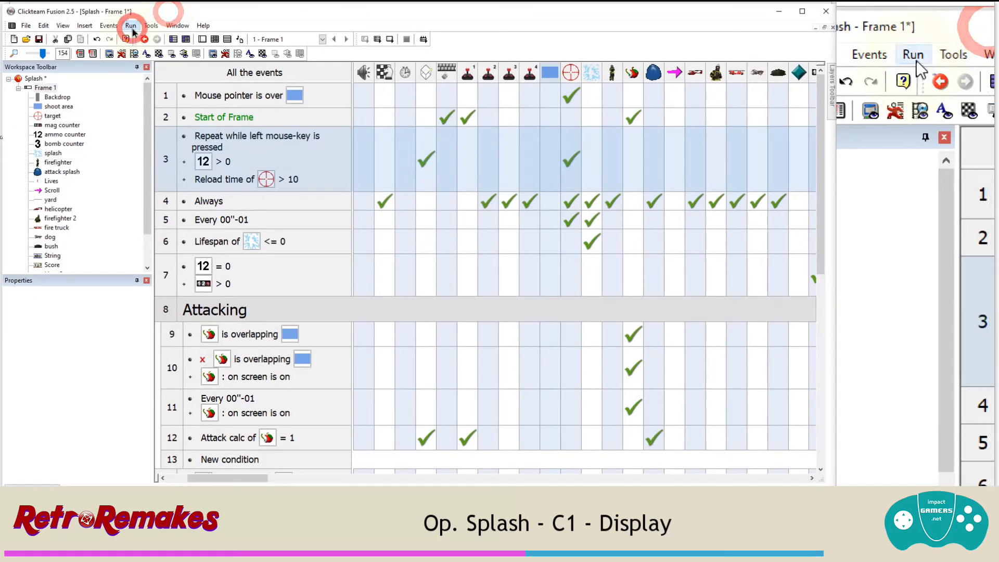
Step: Run the application again, fire repeatedly at the passing enemies to check that magazines and ammo deplete, and close the game
left_click(130, 26)
left_click(129, 48)
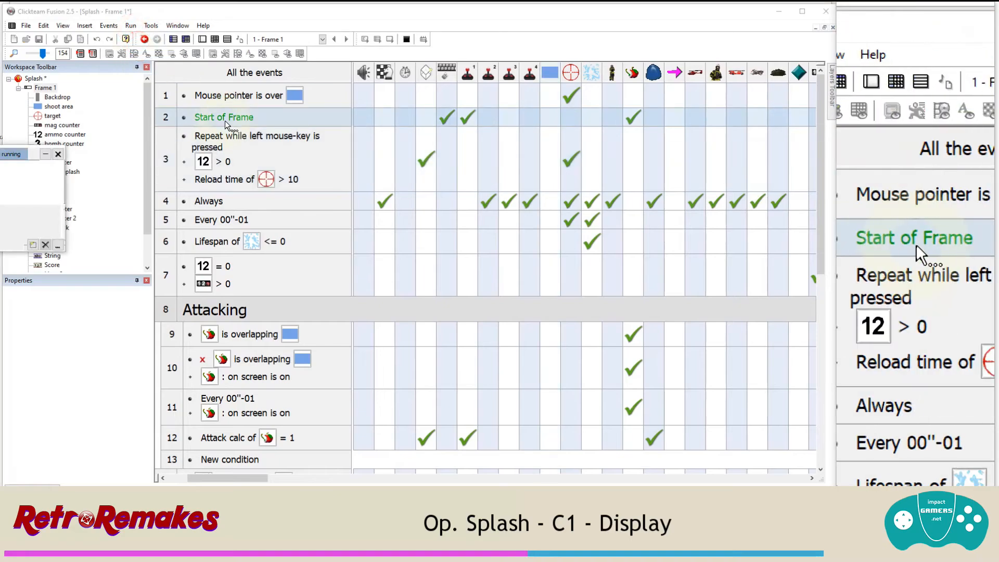
left_click(275, 266)
left_click(274, 270)
left_click(274, 271)
left_click(274, 275)
left_click(274, 279)
left_click(276, 277)
left_click(274, 299)
left_click(272, 339)
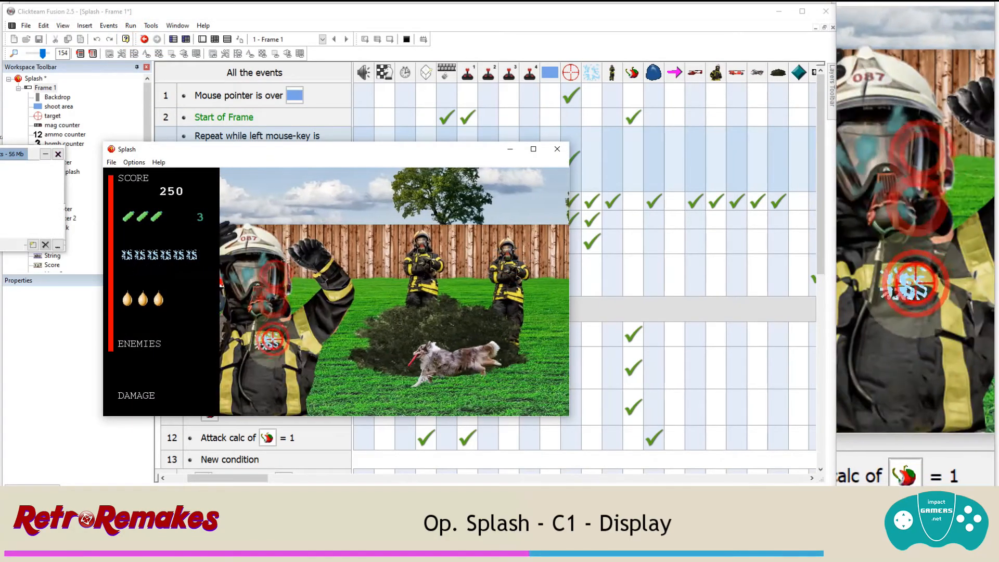
left_click(272, 335)
left_click(234, 263)
left_click(242, 279)
left_click(250, 284)
left_click(257, 287)
left_click(218, 262)
left_click(270, 288)
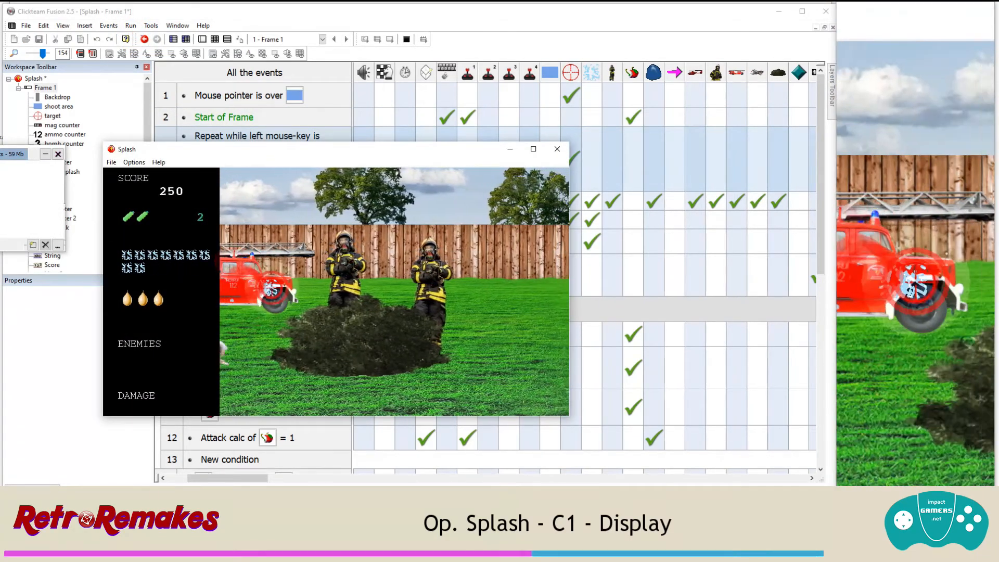
left_click(271, 287)
left_click(272, 286)
left_click(275, 285)
left_click(346, 268)
left_click(345, 267)
left_click(310, 267)
left_click(312, 266)
left_click(361, 266)
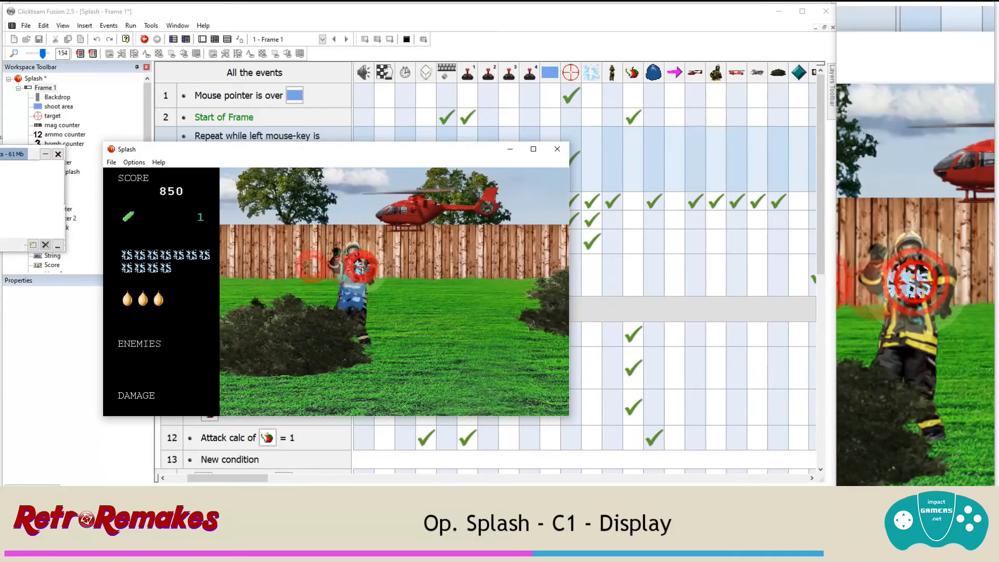
left_click(425, 196)
left_click(383, 196)
left_click(379, 201)
left_click(375, 203)
left_click(346, 207)
left_click(341, 209)
left_click(327, 209)
left_click(304, 210)
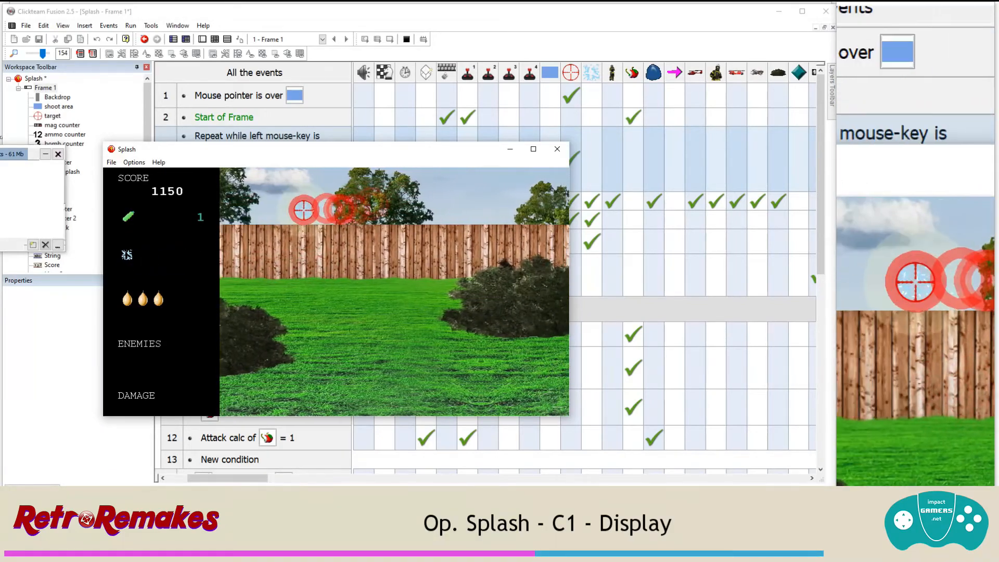
left_click(556, 148)
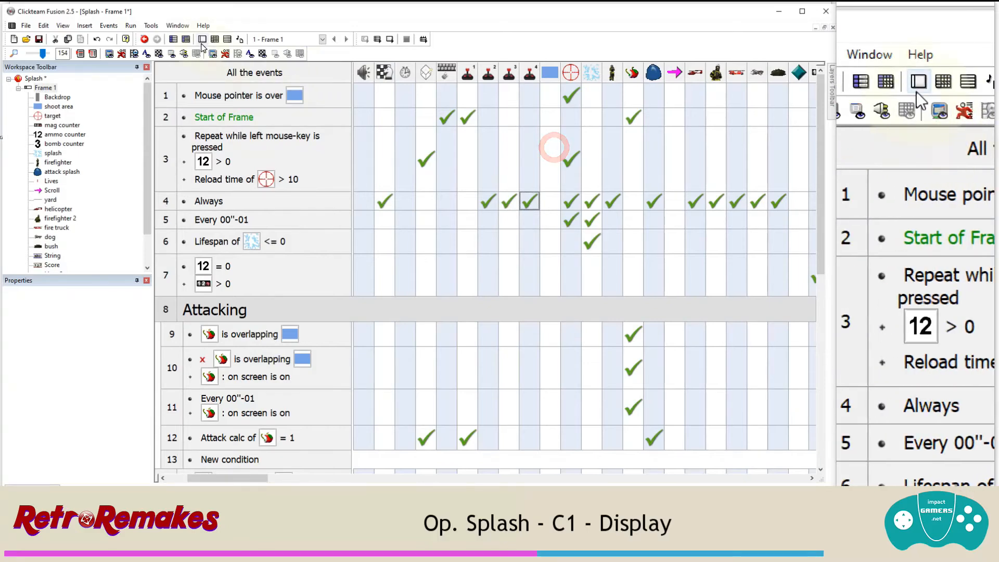
Step: In the frame editor, open the attack power values of the fire truck and the helicopter for editing
left_click(202, 39)
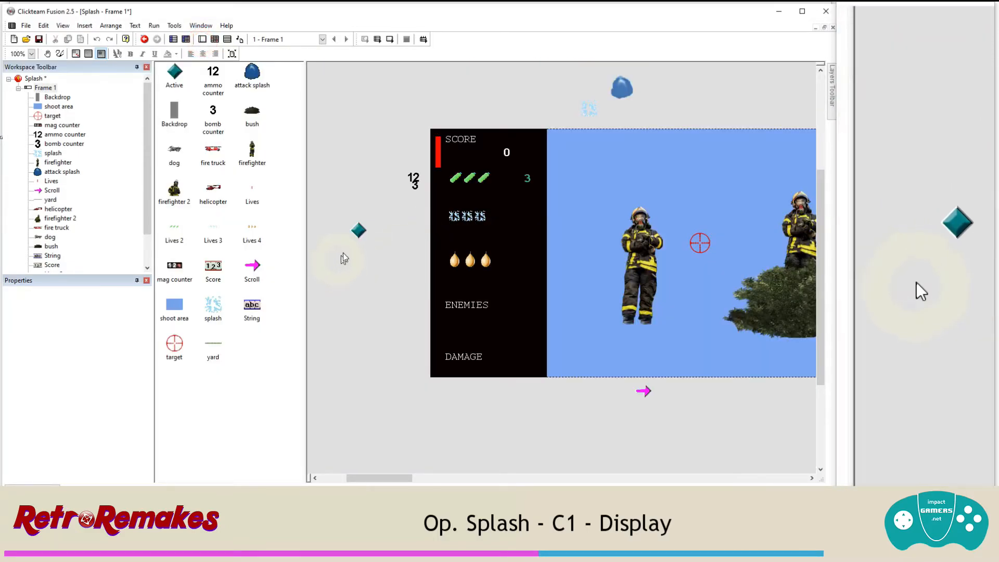
left_click(213, 153)
left_click(79, 295)
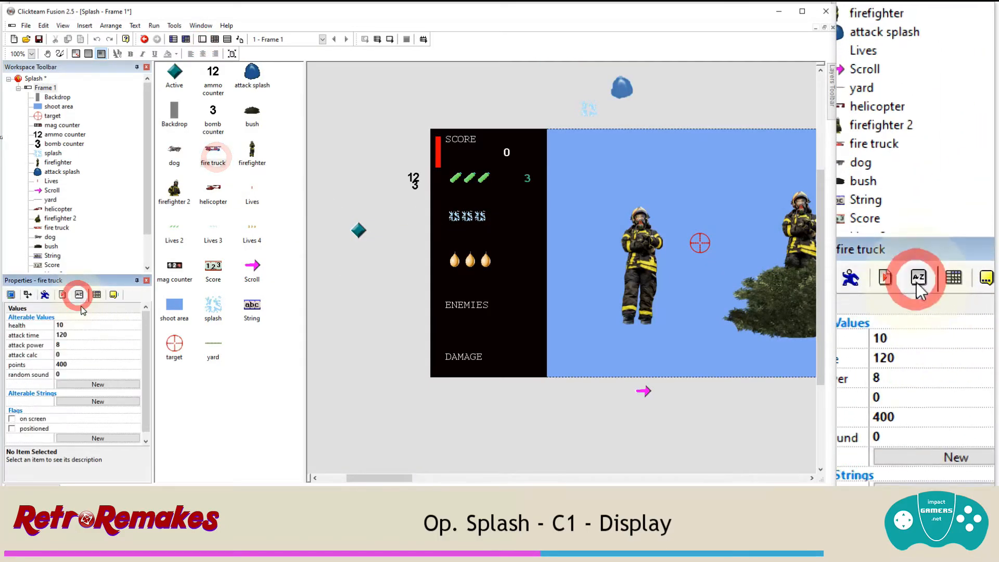
left_click(73, 345)
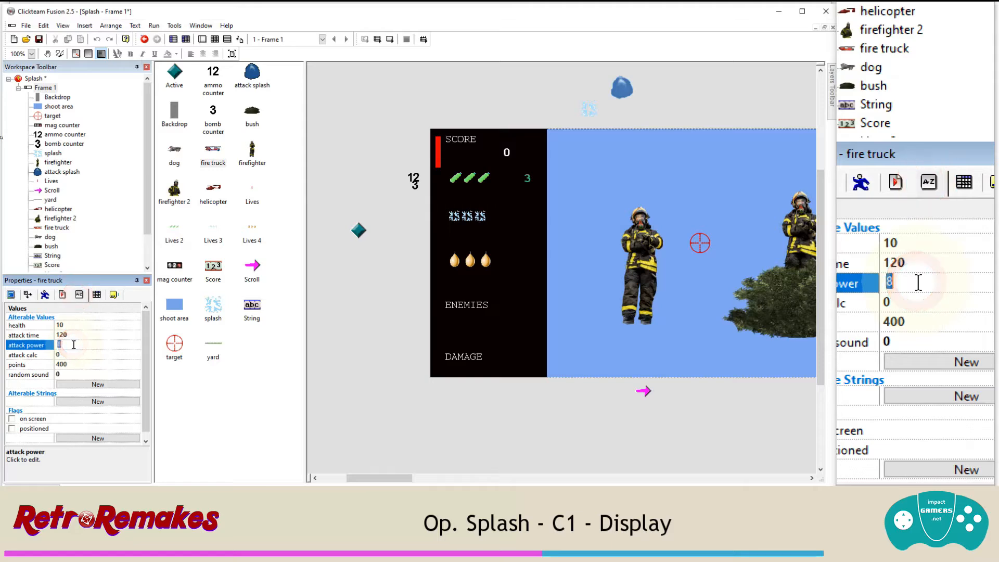
left_click(212, 188)
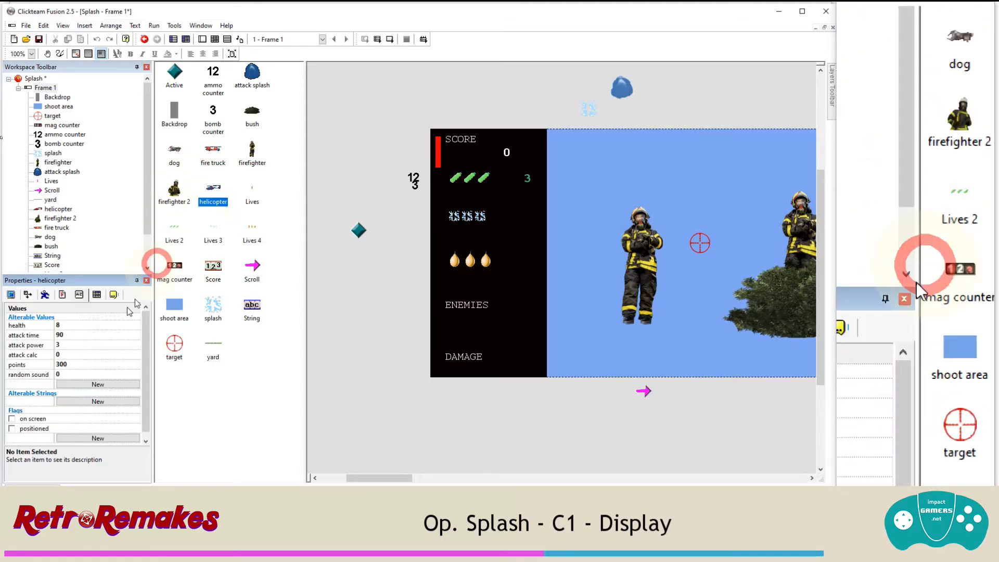
left_click(84, 346)
Step: Check the movement settings of the Active object outside the frame and delete the object
left_click(370, 161)
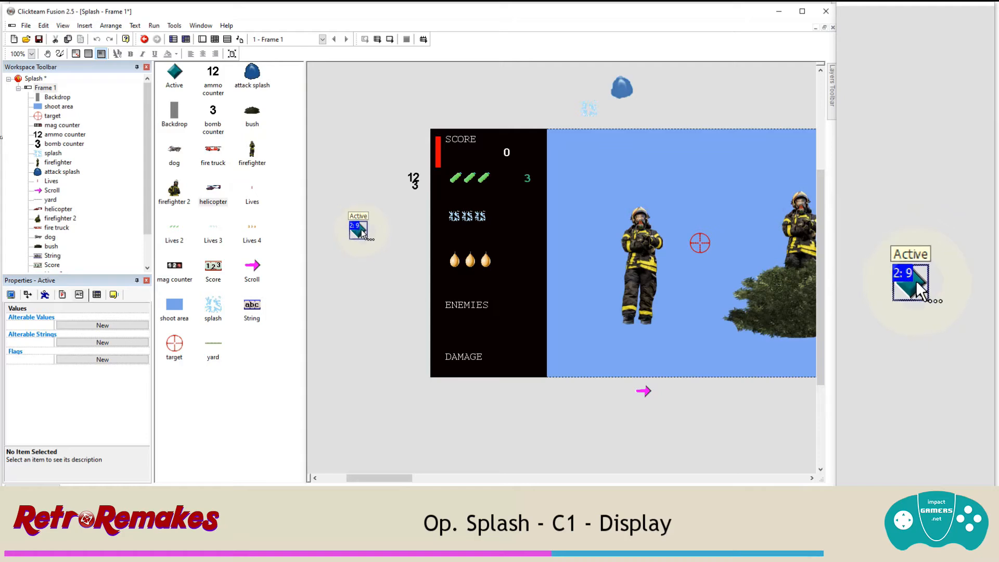
left_click(45, 294)
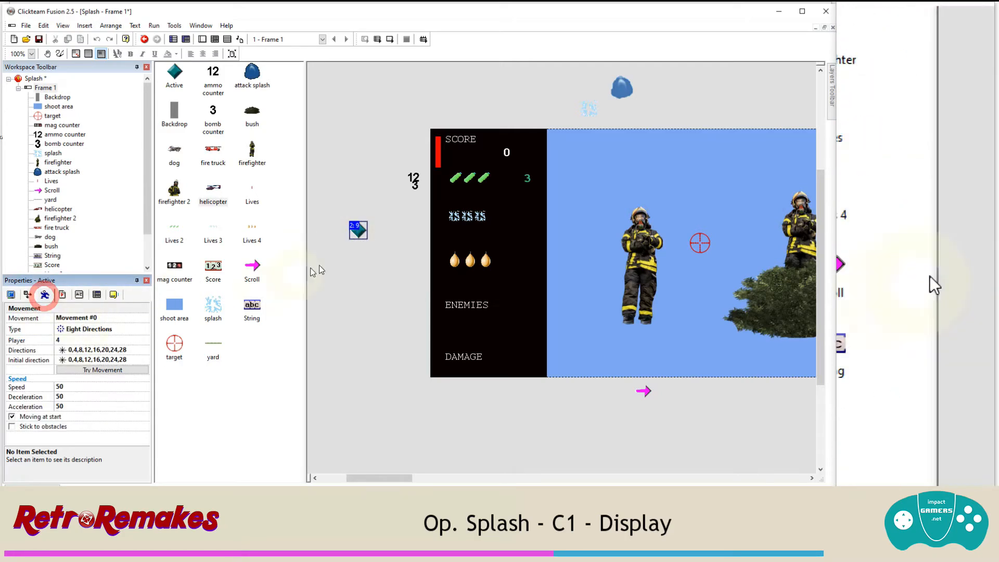
right_click(359, 232)
left_click(393, 435)
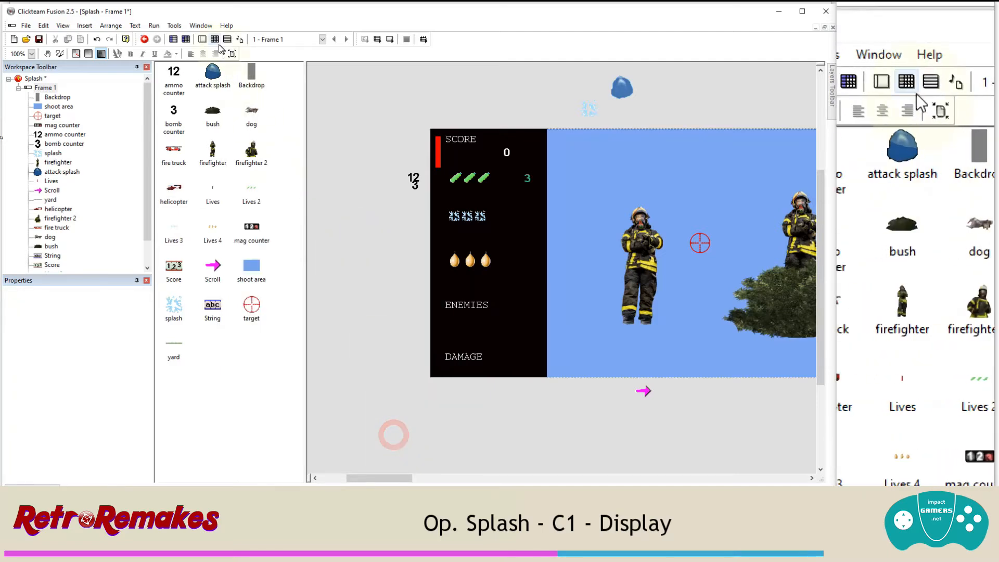
Step: Check Player 4's action in the Always event of the event editor and return to the frame editor
left_click(215, 39)
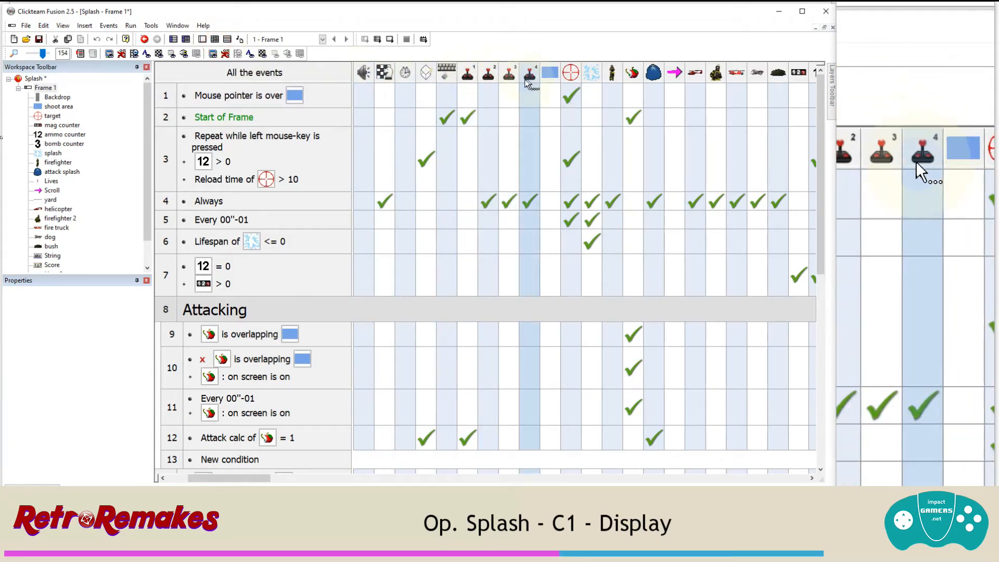
mouse_move(524, 202)
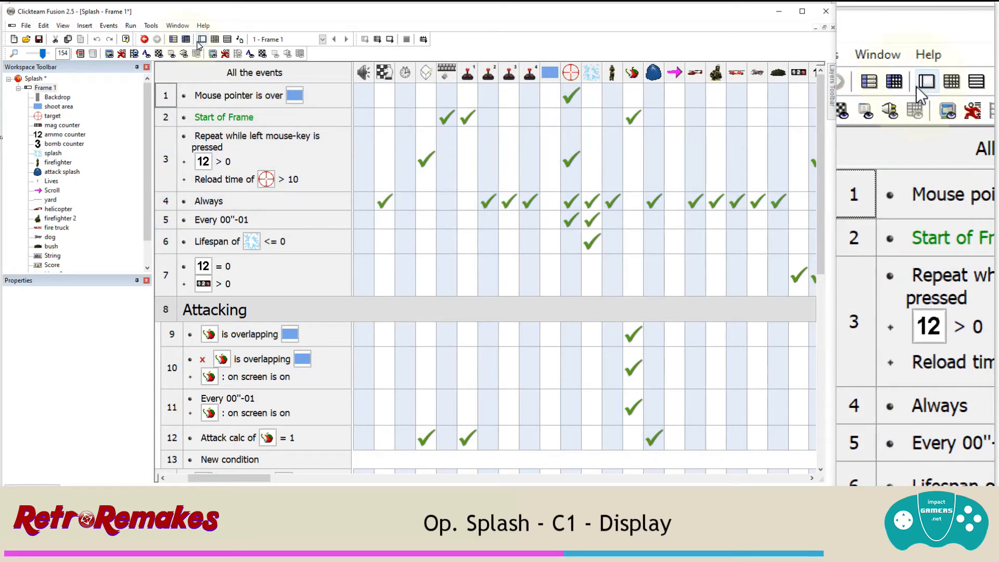
left_click(202, 39)
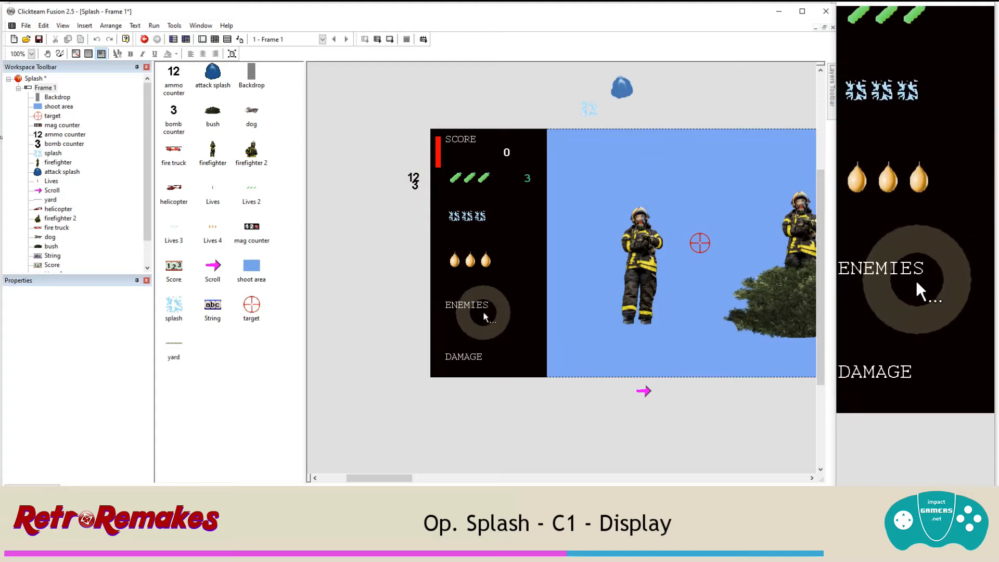
Step: Insert a Backdrop object outside the frame beside the black side panel and import icon firefighter.png as its image
left_click(85, 25)
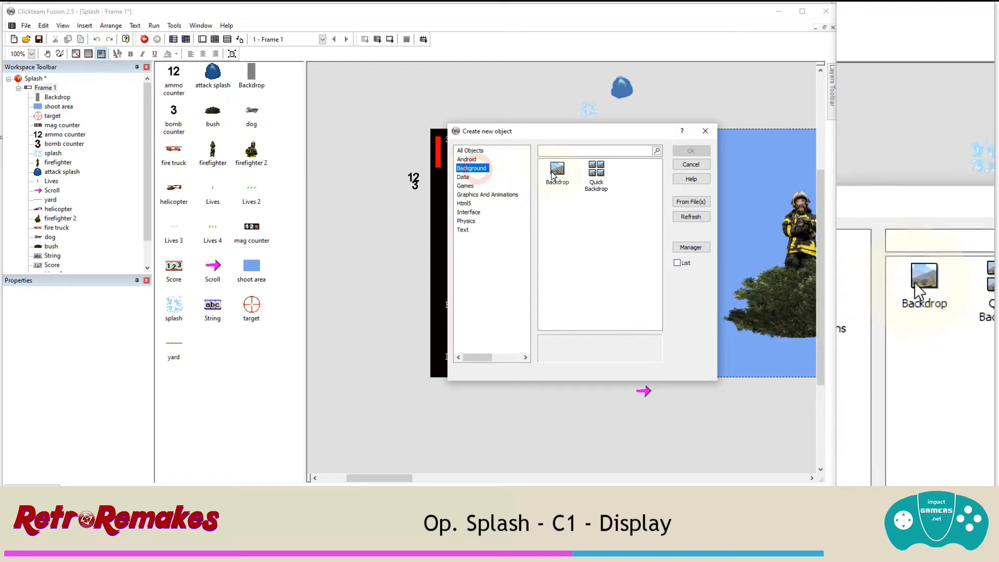
double_click(557, 173)
left_click(401, 287)
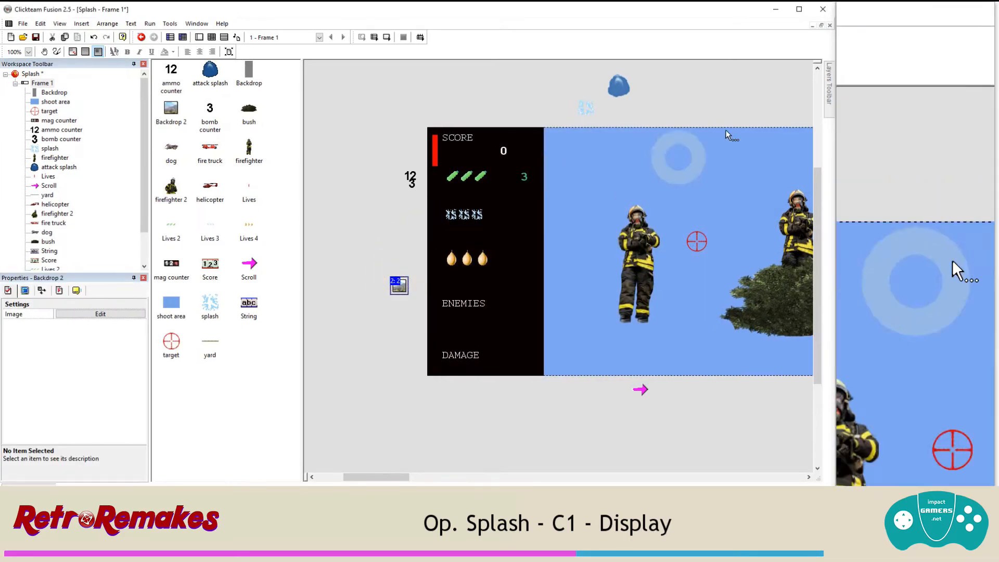
left_click(830, 102)
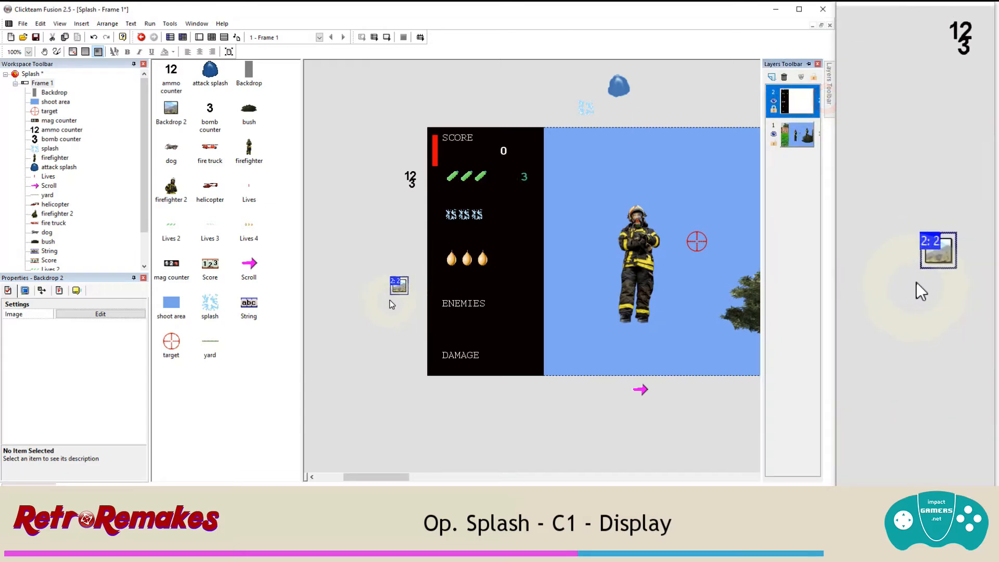
left_click(396, 286)
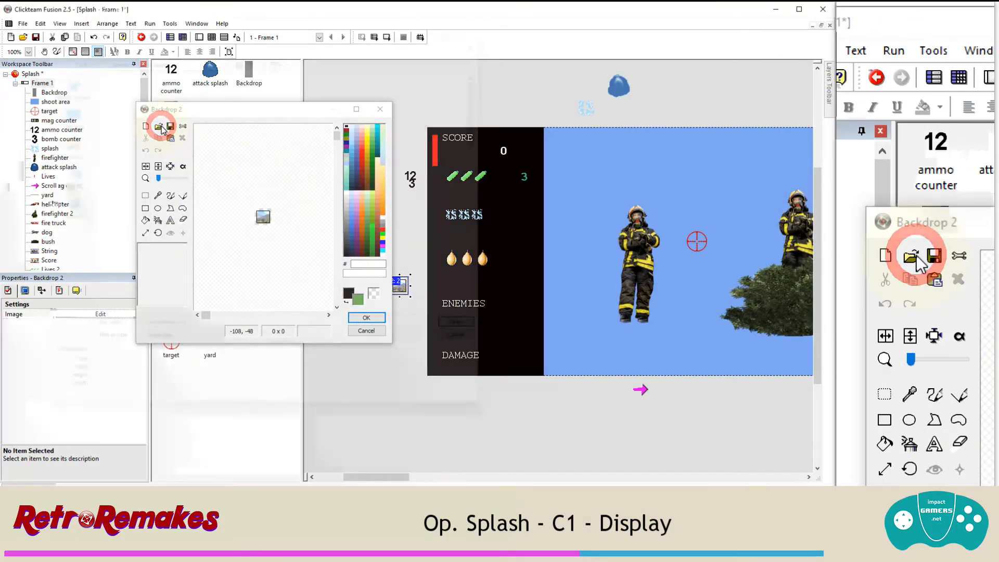
left_click(156, 127)
scroll(293, 174, "down", 5)
scroll(293, 174, "down", 5)
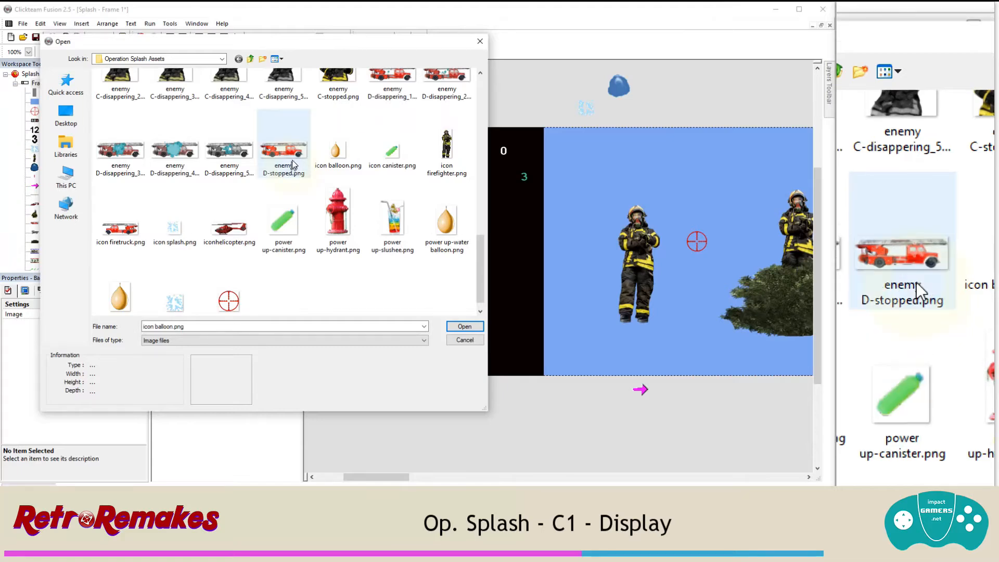
double_click(437, 156)
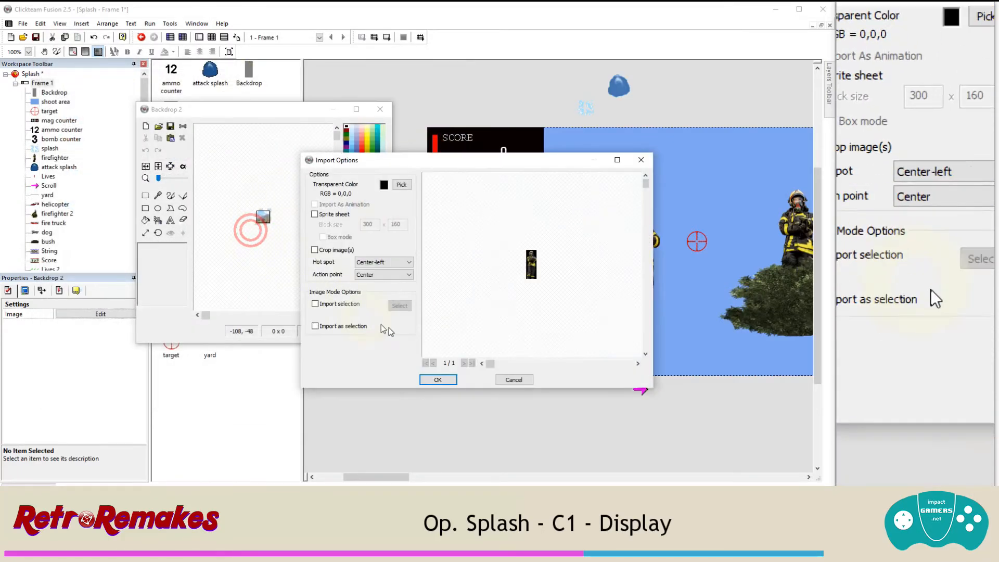
left_click(433, 376)
left_click(368, 317)
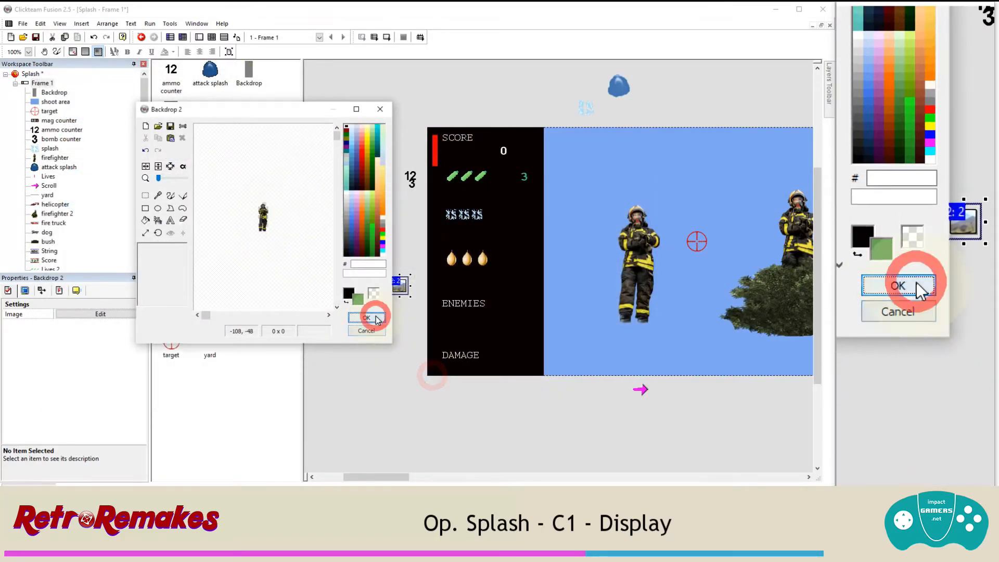
Step: Move the firefighter icon into the side panel, directly below the ENEMIES heading
left_click_drag(406, 299, 451, 324)
right_click(451, 324)
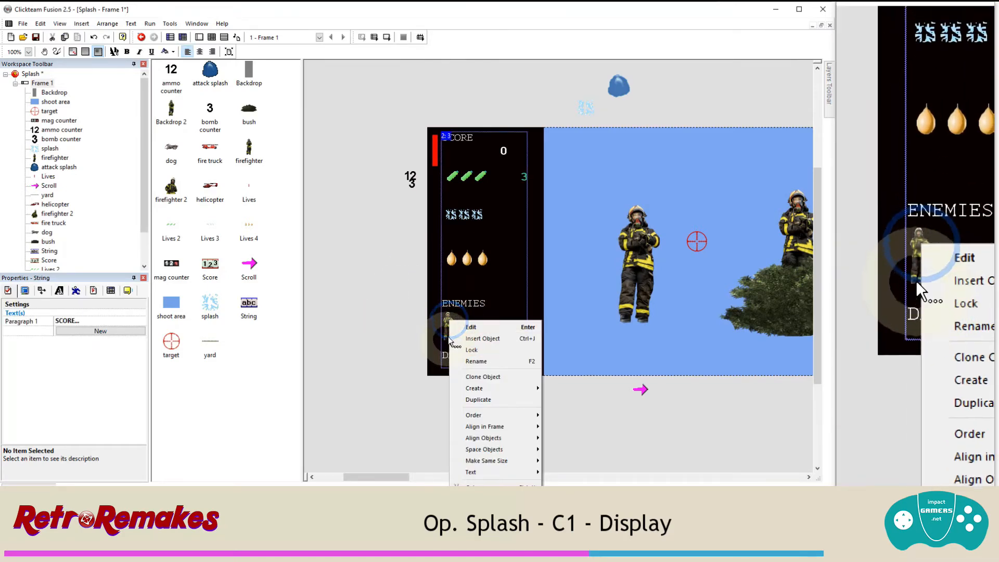
left_click(449, 319)
right_click(447, 319)
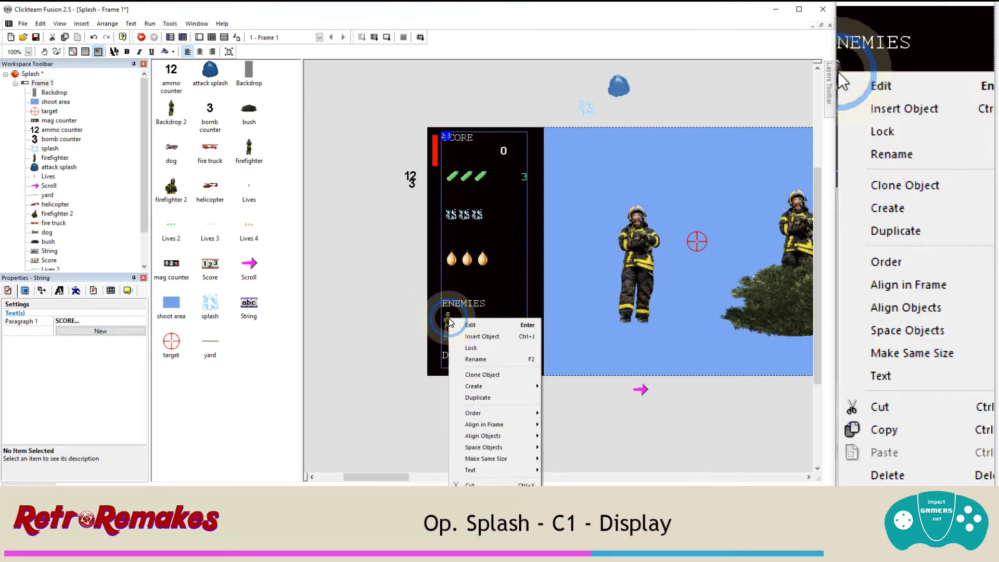
left_click(446, 319)
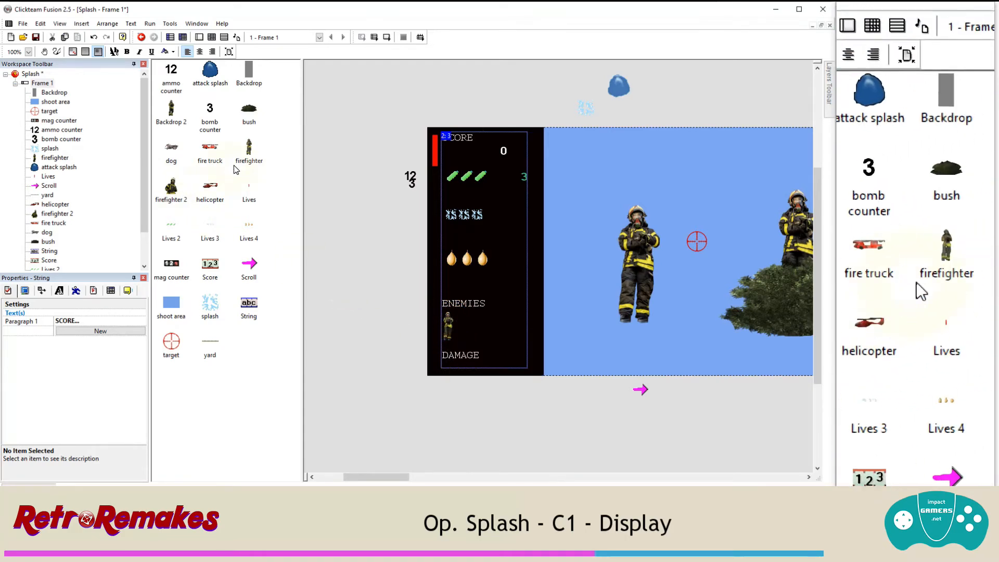
Step: Insert another Backdrop object outside the frame and import icon firetruck.png as its image
left_click(81, 23)
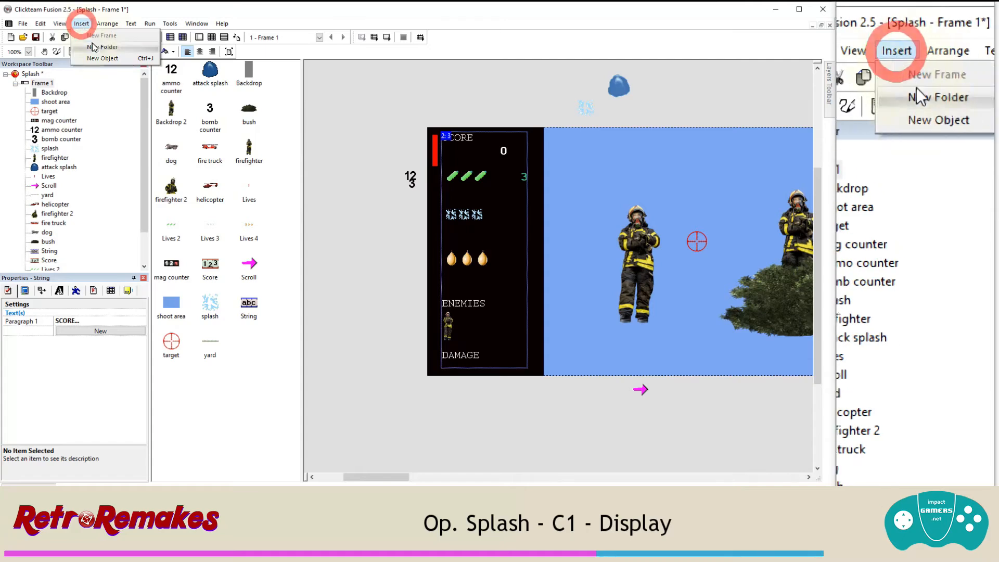
left_click(95, 59)
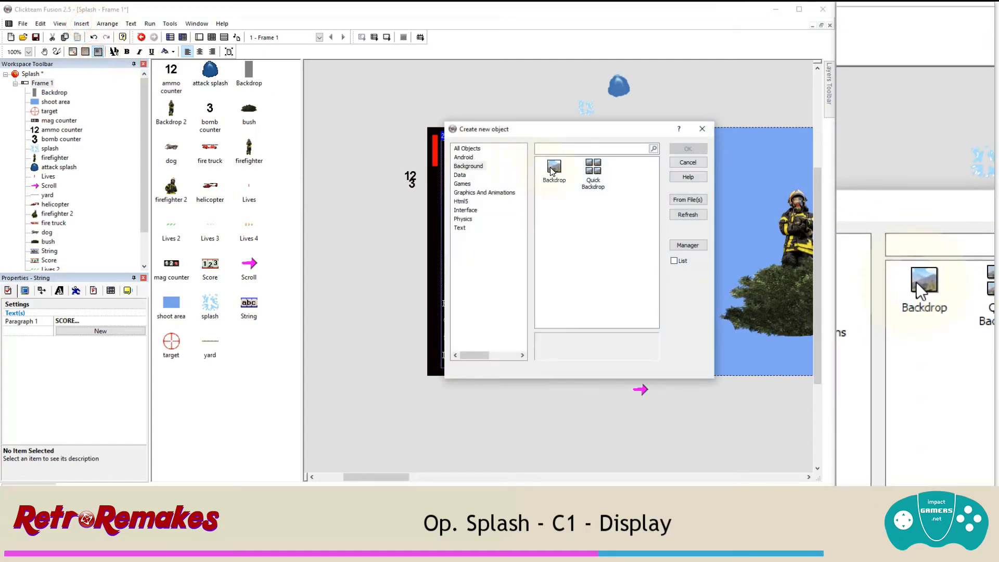
double_click(553, 168)
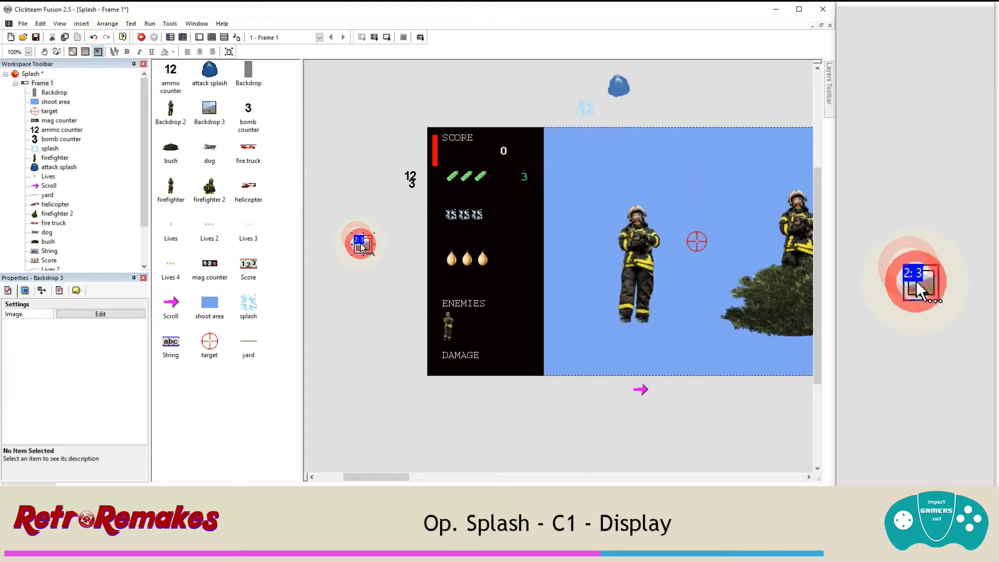
left_click(360, 245)
left_click(153, 126)
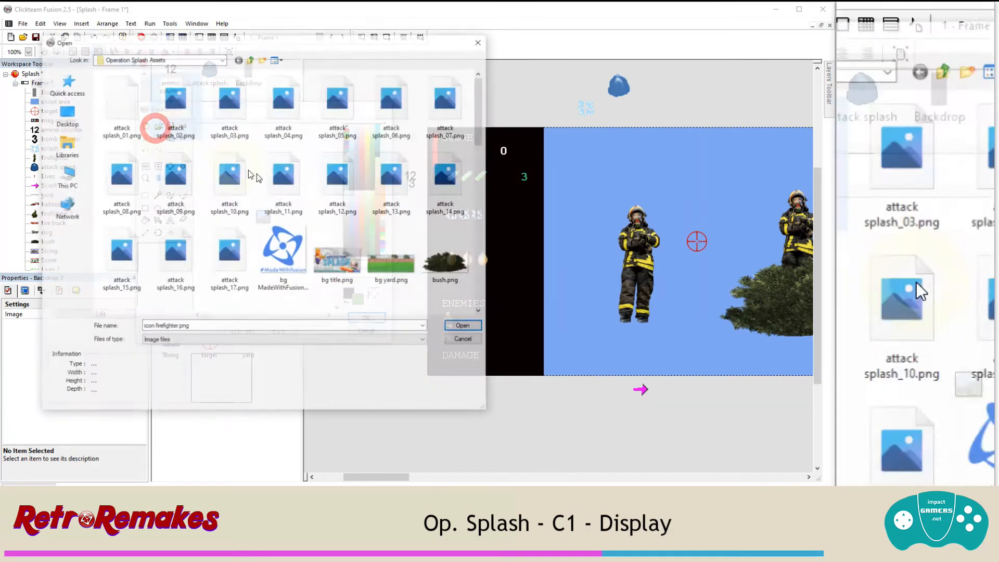
scroll(286, 196, "down", 10)
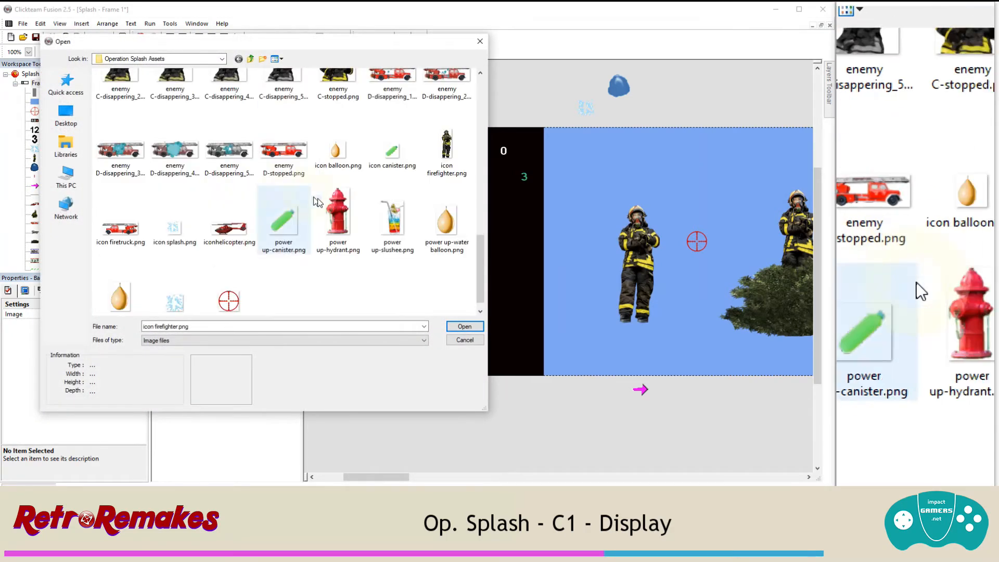
double_click(120, 224)
left_click(394, 311)
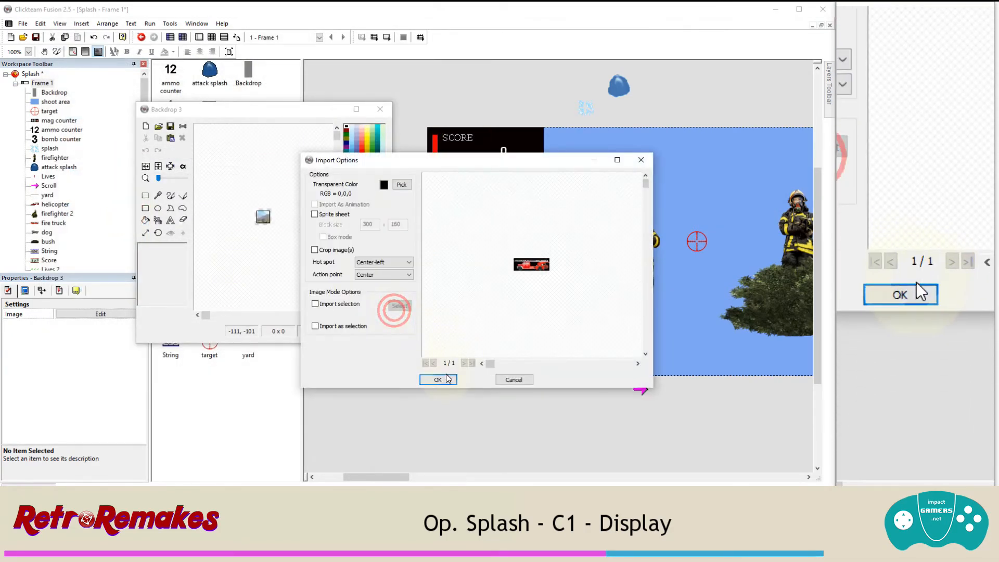
left_click(447, 378)
left_click(367, 318)
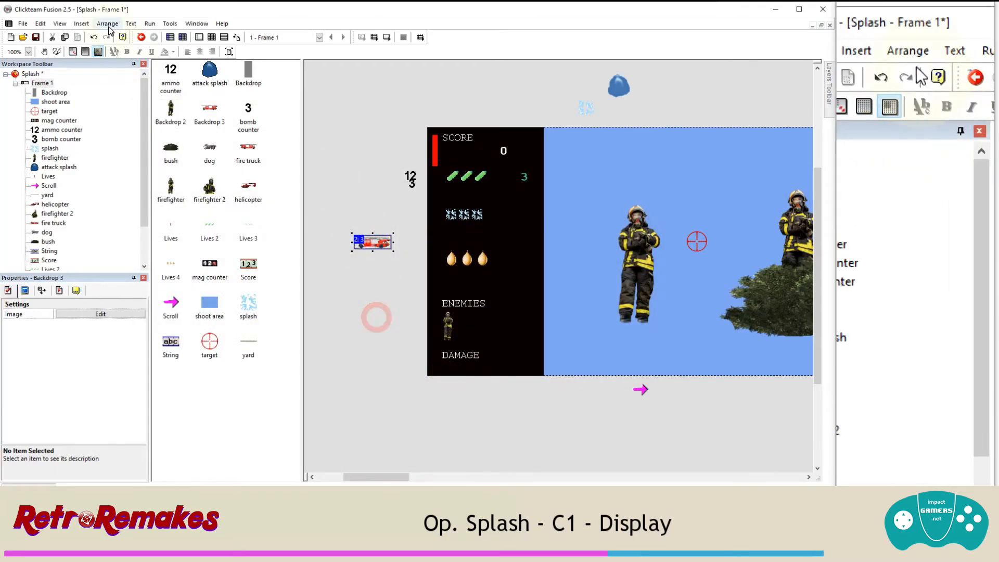
Step: Insert a third Backdrop object outside the frame, just above the fire truck icon
left_click(81, 23)
left_click(96, 59)
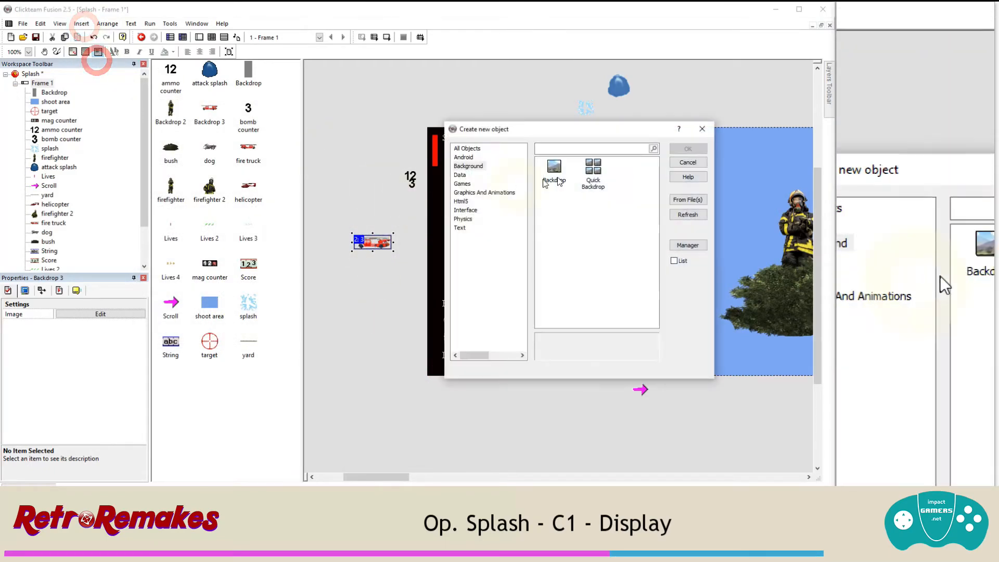
double_click(563, 171)
left_click(373, 211)
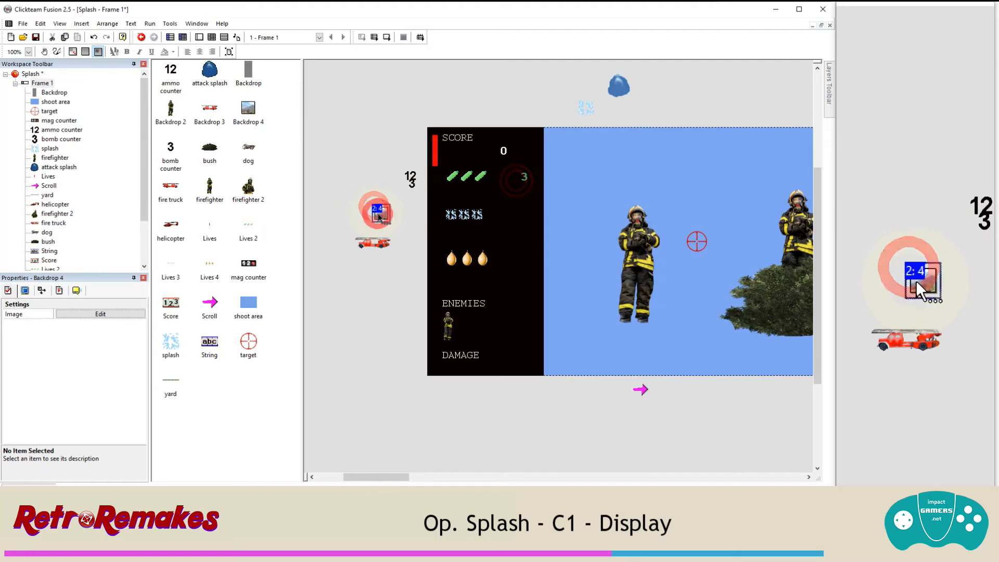
Step: Import iconhelicopter.png as the image of the third backdrop object and accept it
left_click(160, 125)
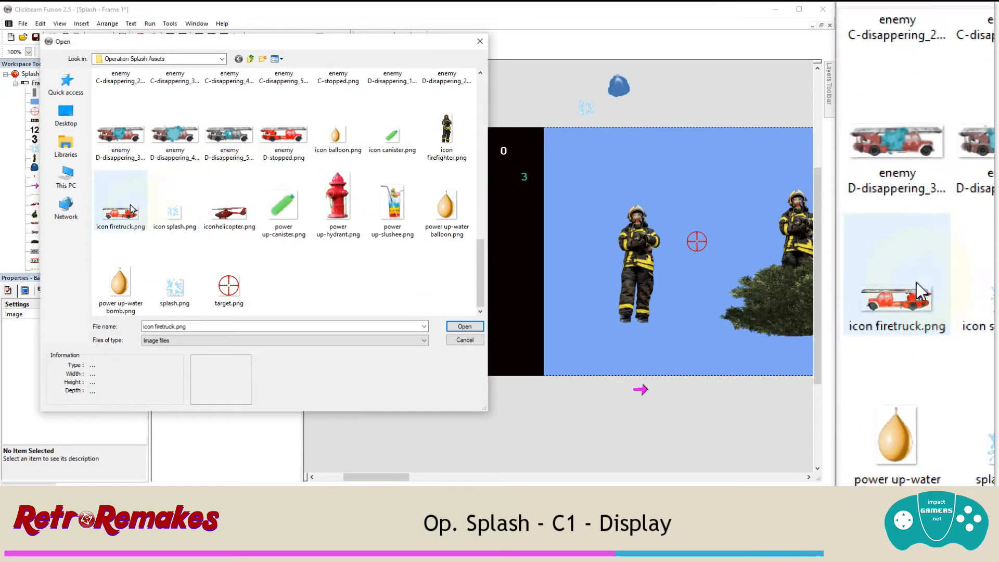
double_click(213, 210)
left_click(350, 263)
left_click(435, 379)
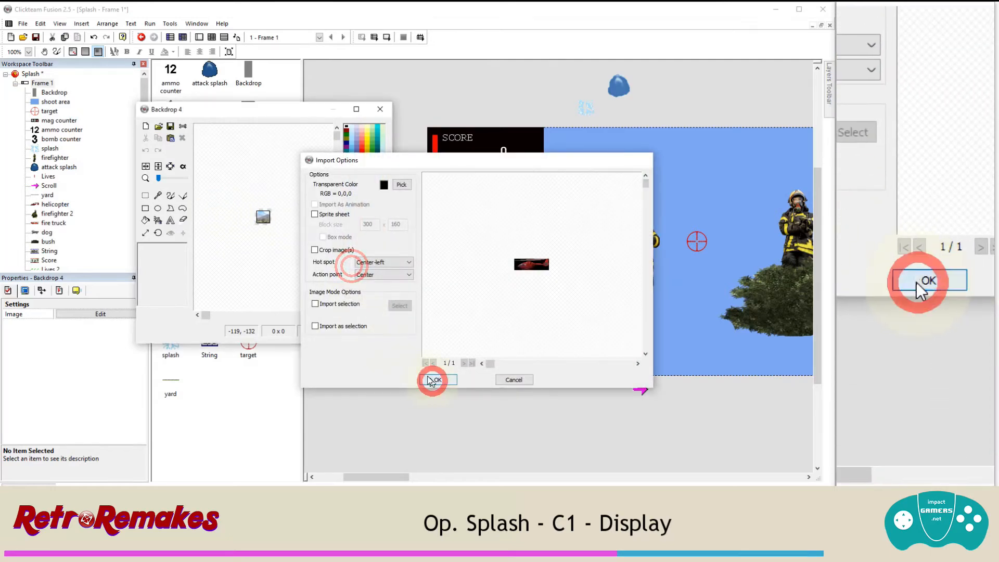
left_click(367, 319)
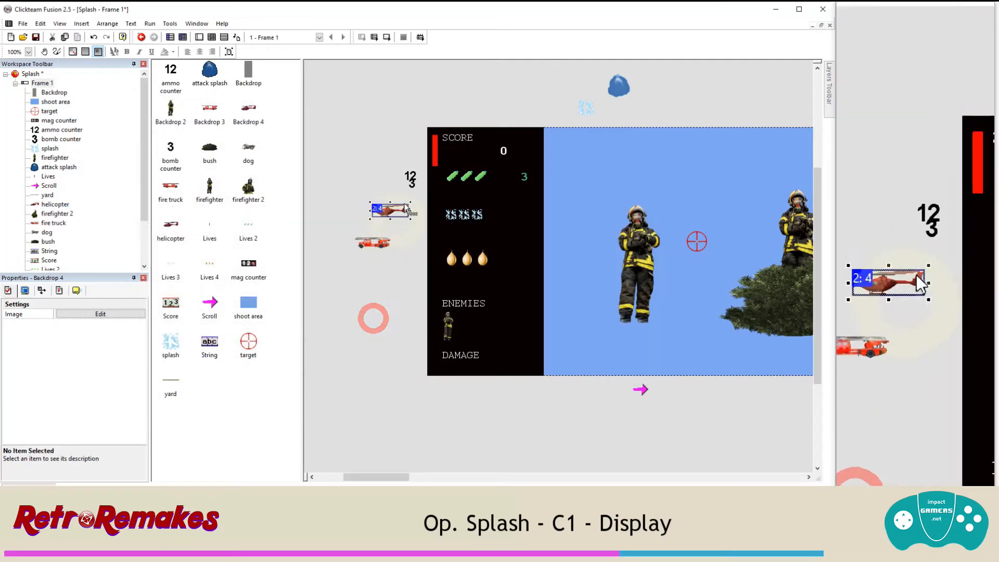
Step: Move the helicopter and fire truck icons into the side panel, in a row beside the firefighter icon under ENEMIES
left_click_drag(386, 212, 516, 320)
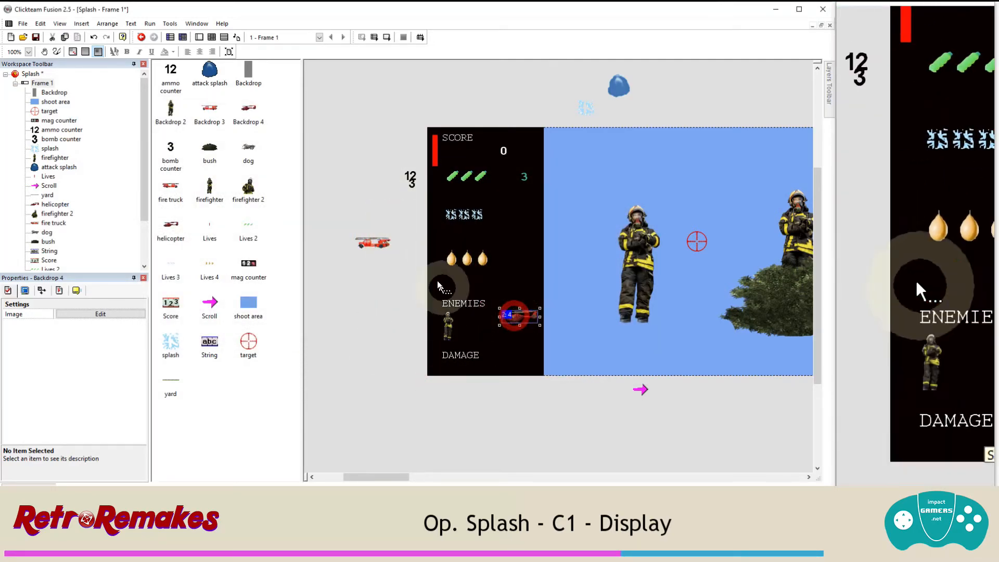
left_click_drag(372, 242, 484, 322)
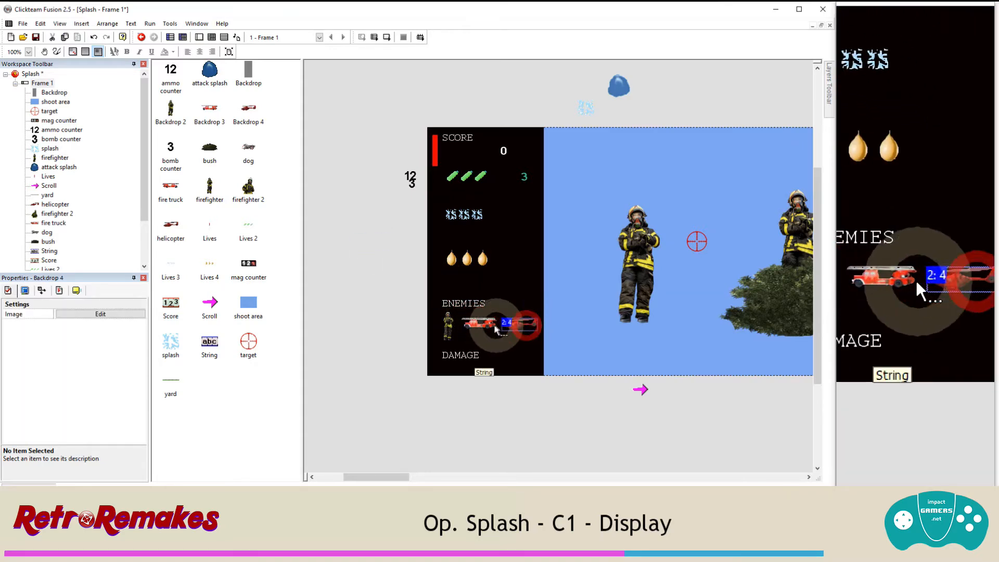
Step: Rename the side panel's heading text object to GUI titles and lock it in place
left_click(448, 328)
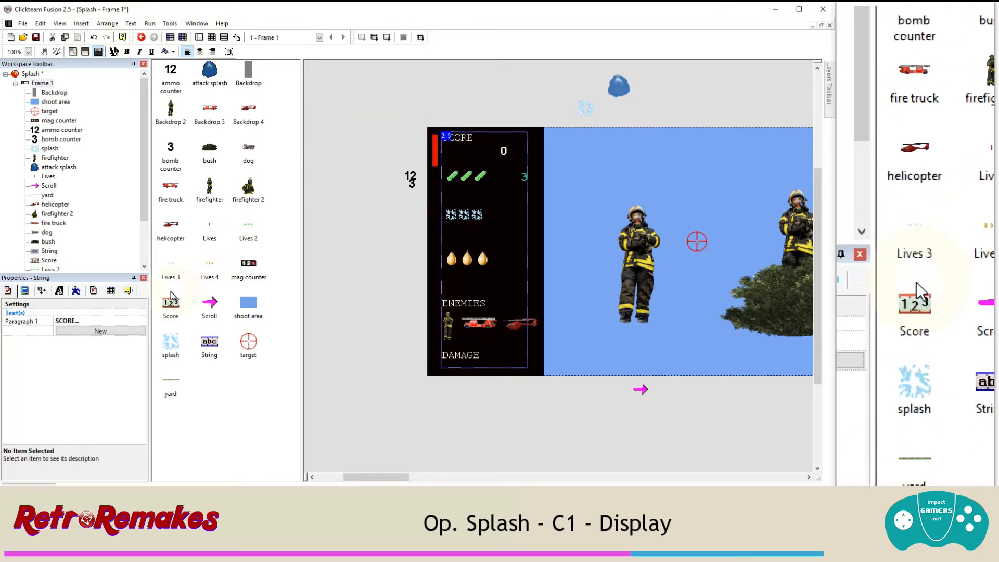
left_click(127, 290)
left_click(112, 317)
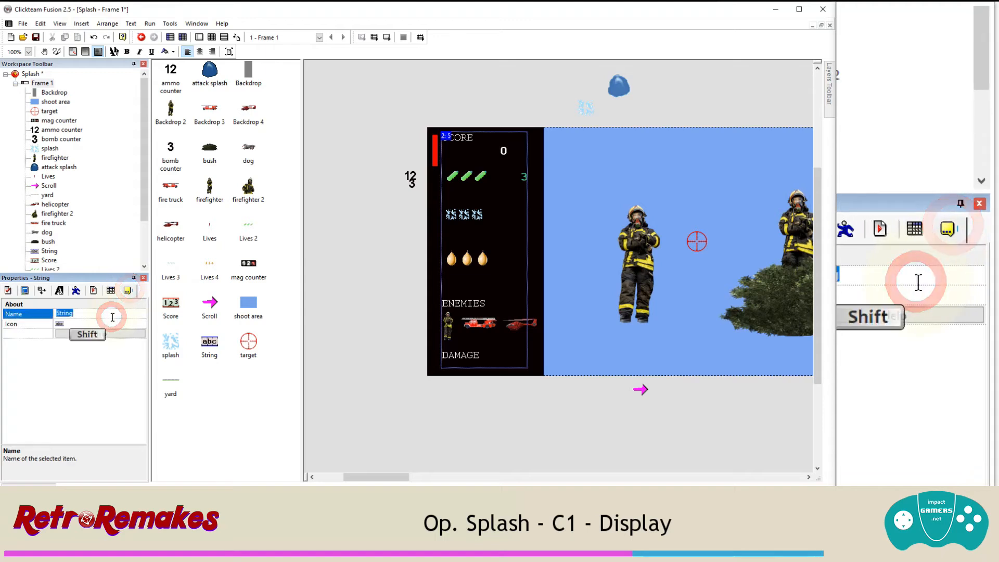
type("GUI titles")
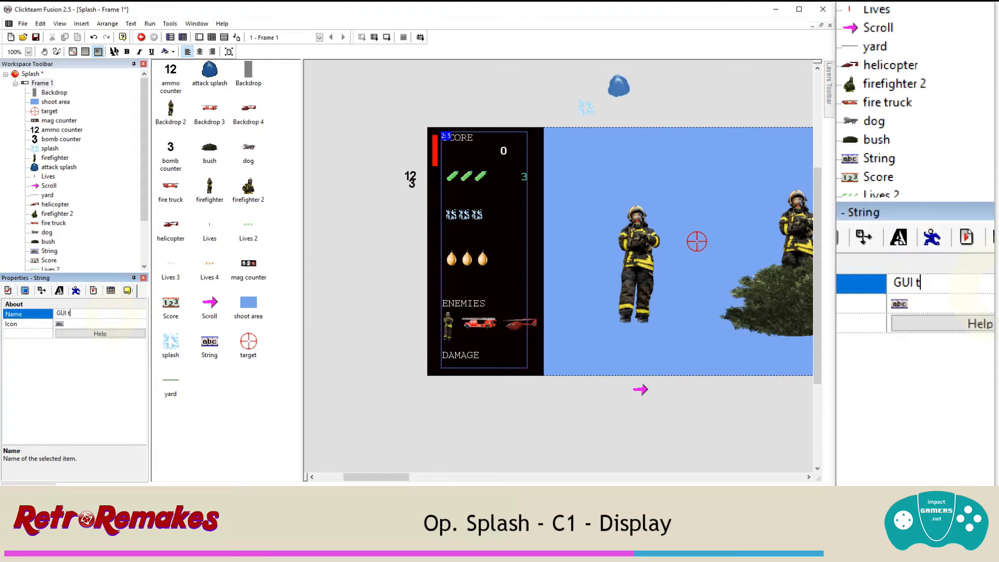
left_click(99, 25)
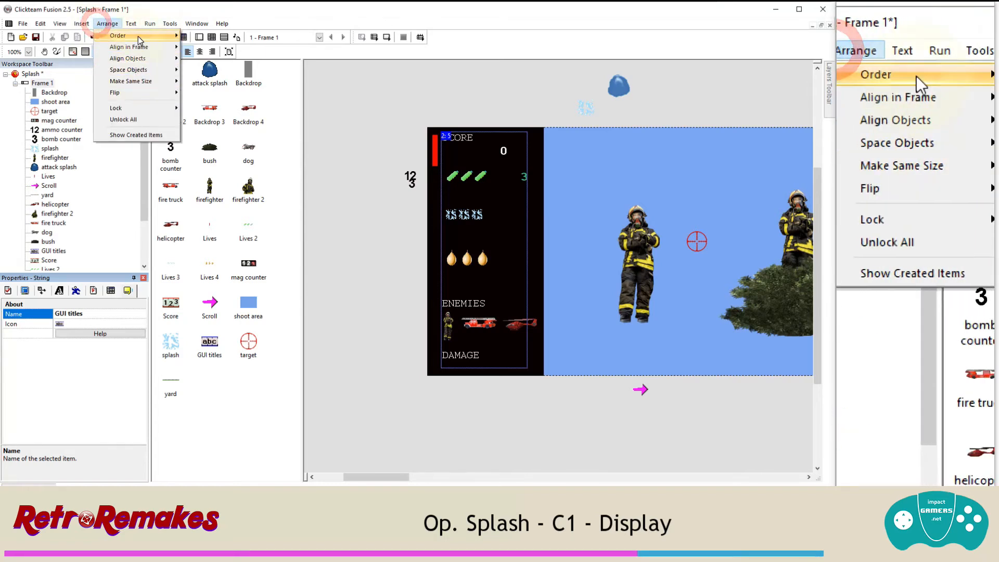
left_click(197, 107)
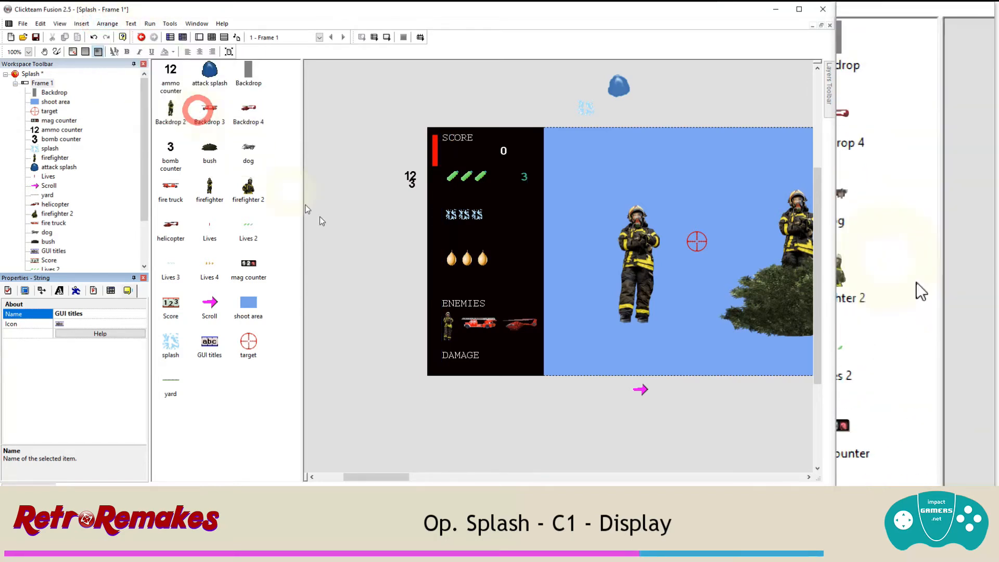
Step: Shift the firefighter icon slightly up and left under the ENEMIES heading
left_click(450, 329)
left_click(449, 325)
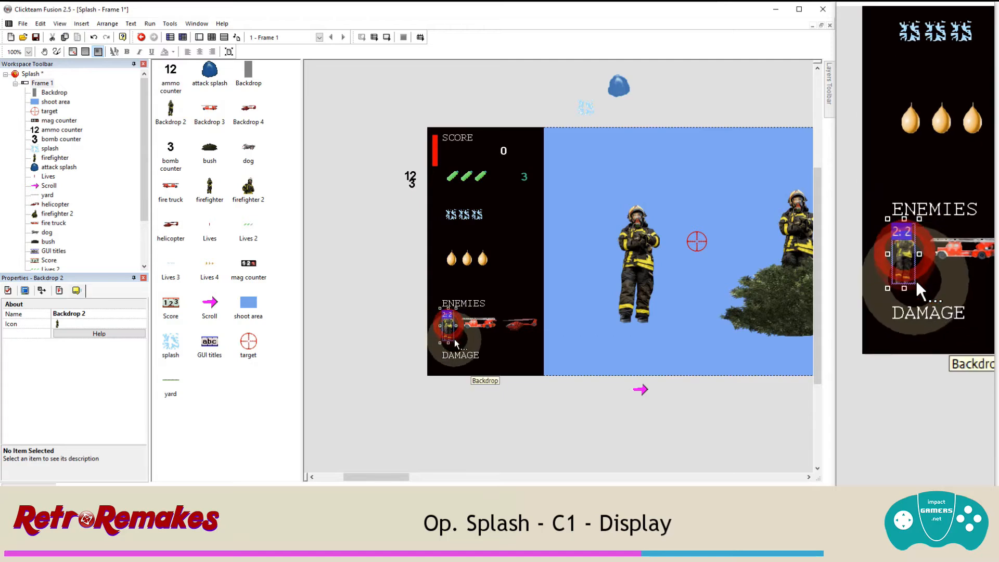
left_click_drag(456, 342, 449, 336)
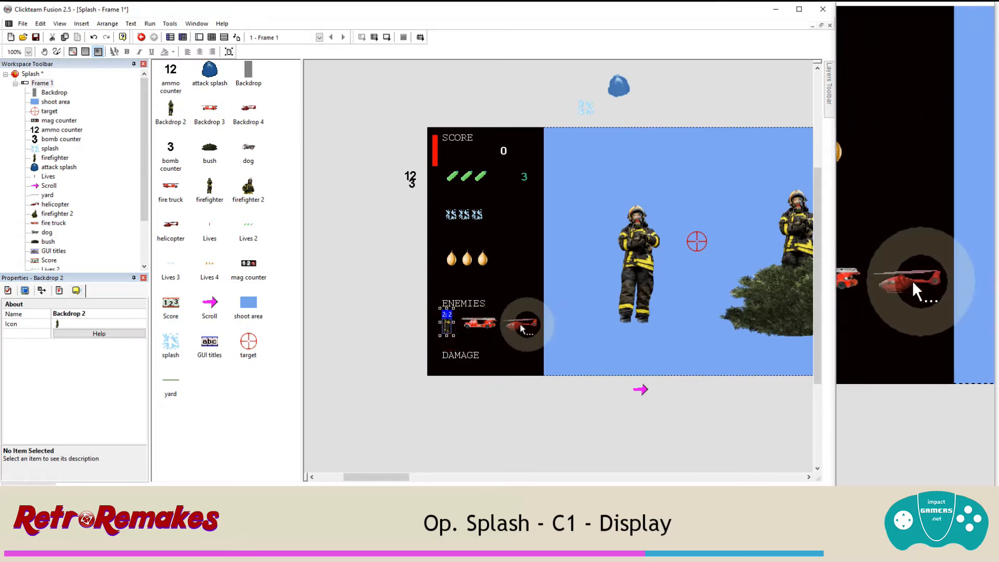
left_click(384, 340)
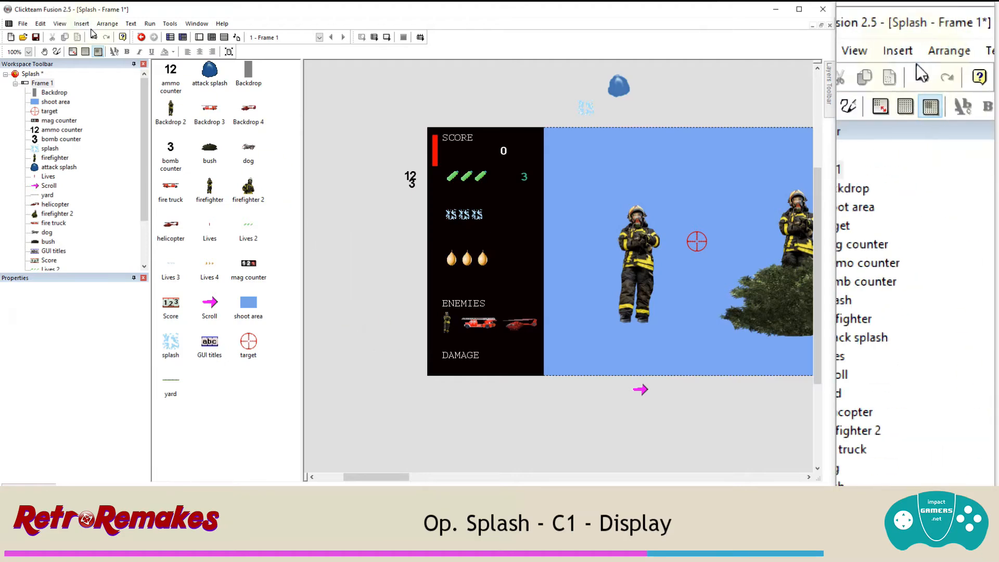
left_click(82, 23)
left_click(102, 58)
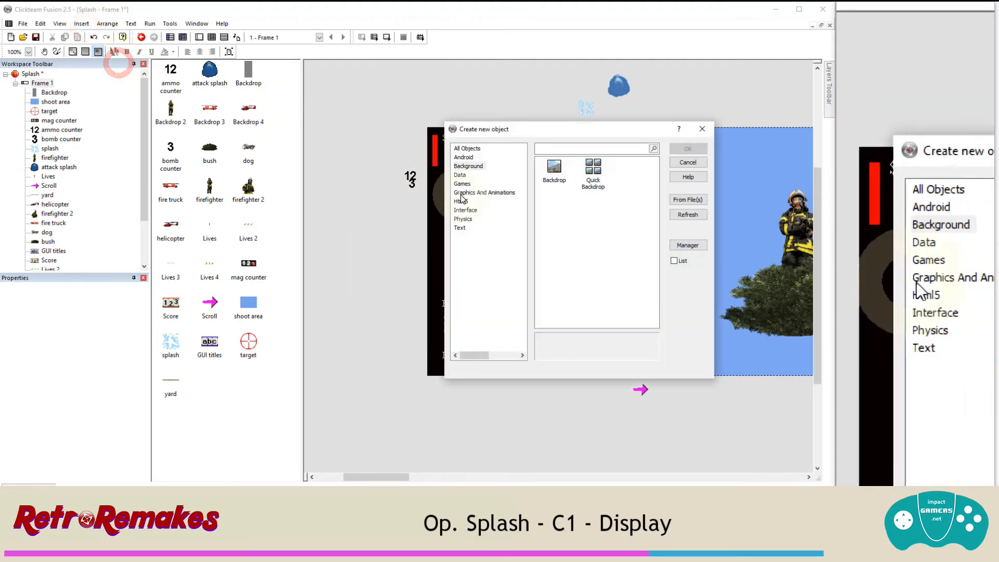
left_click(688, 163)
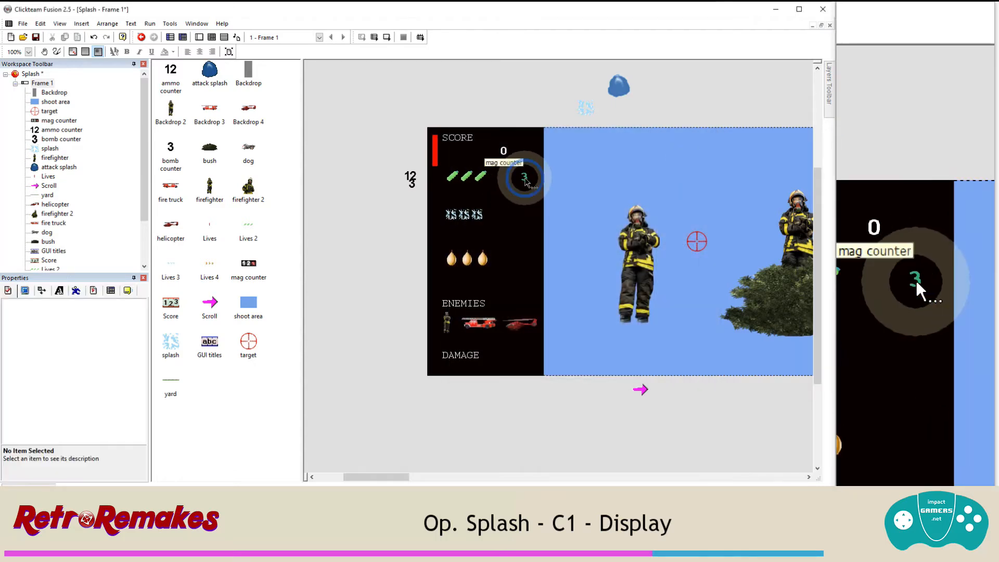
Step: Clone the mag counter and move the copy below the firefighter icon
right_click(525, 180)
left_click(564, 232)
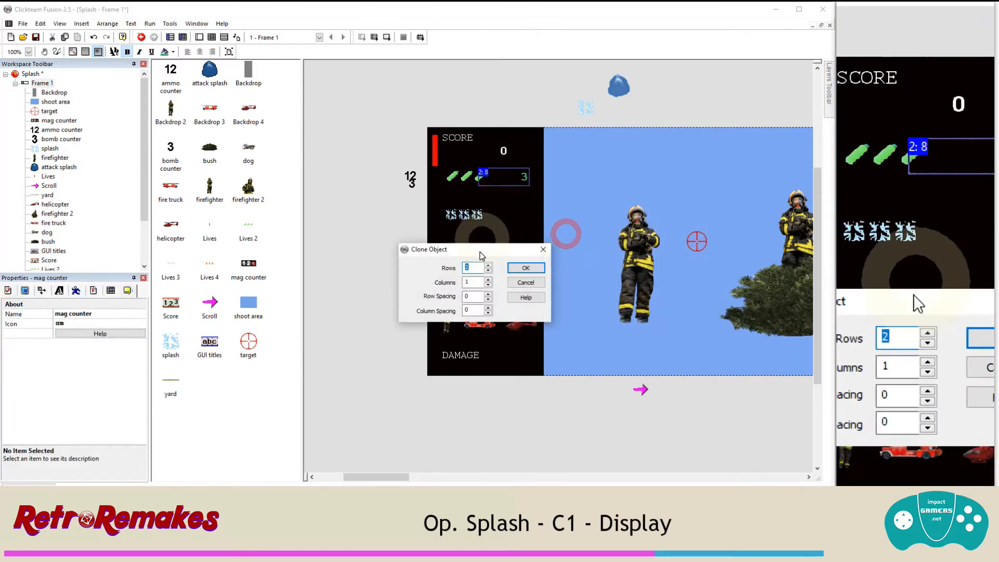
left_click(511, 267)
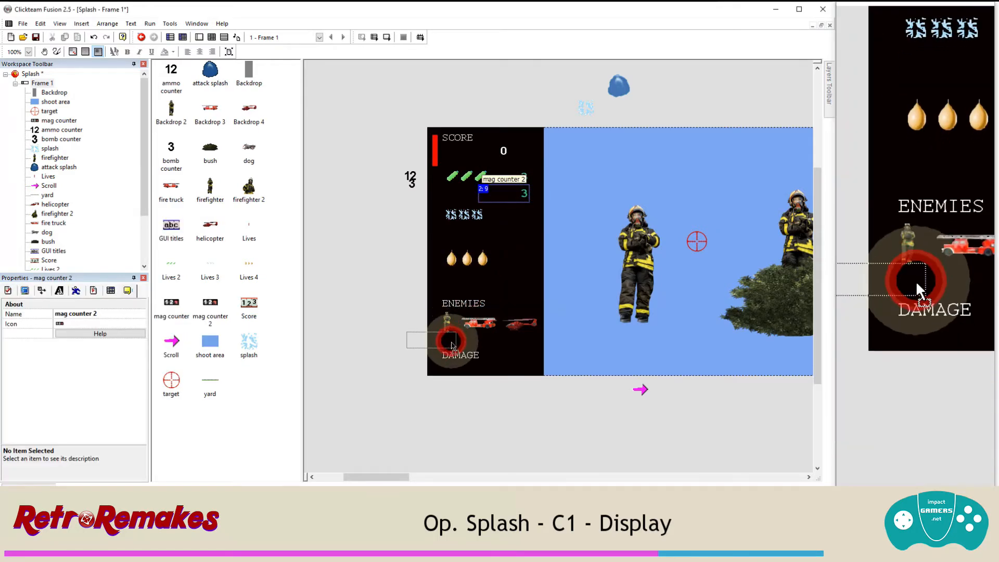
left_click_drag(451, 347, 452, 346)
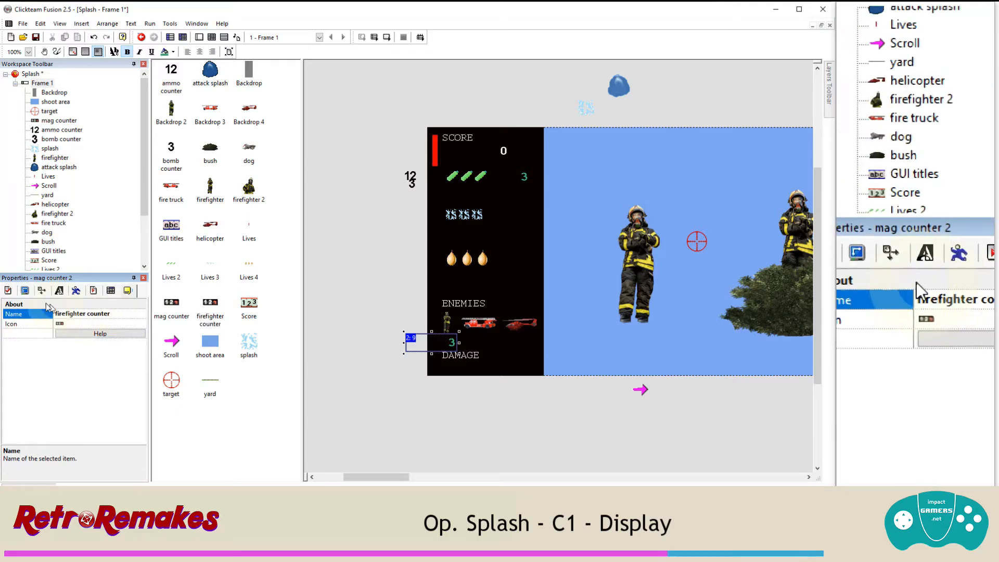
Step: Set the initial value of the counter below the firefighter icon to 0 and narrow its box to fit inside the black panel
left_click(8, 290)
left_click(60, 321)
type("0")
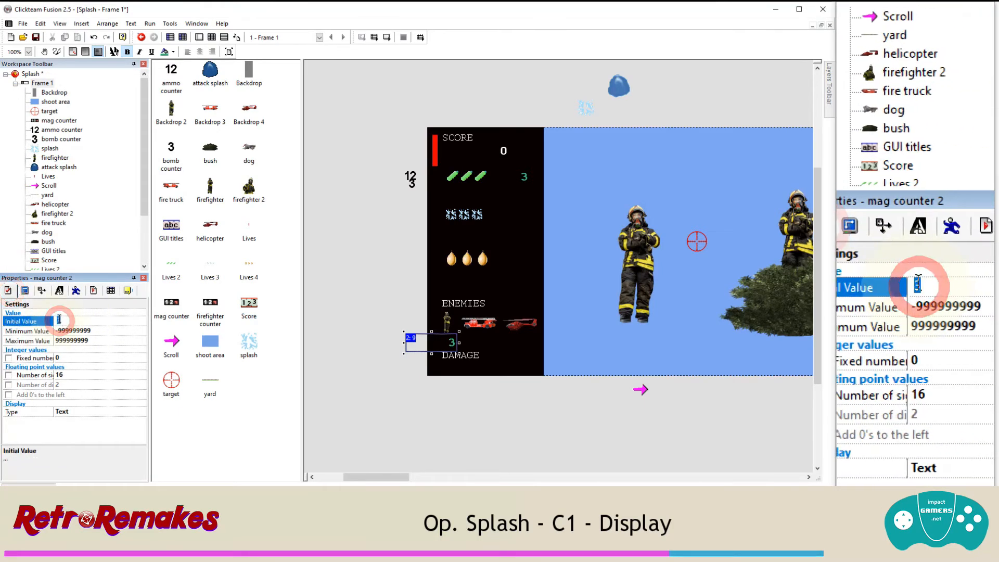
left_click(422, 345)
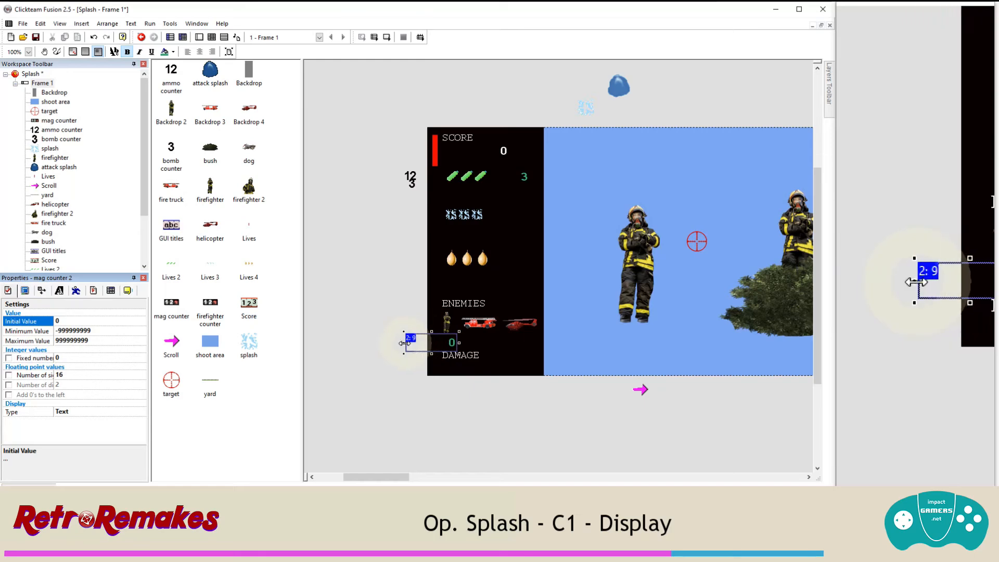
left_click(424, 340)
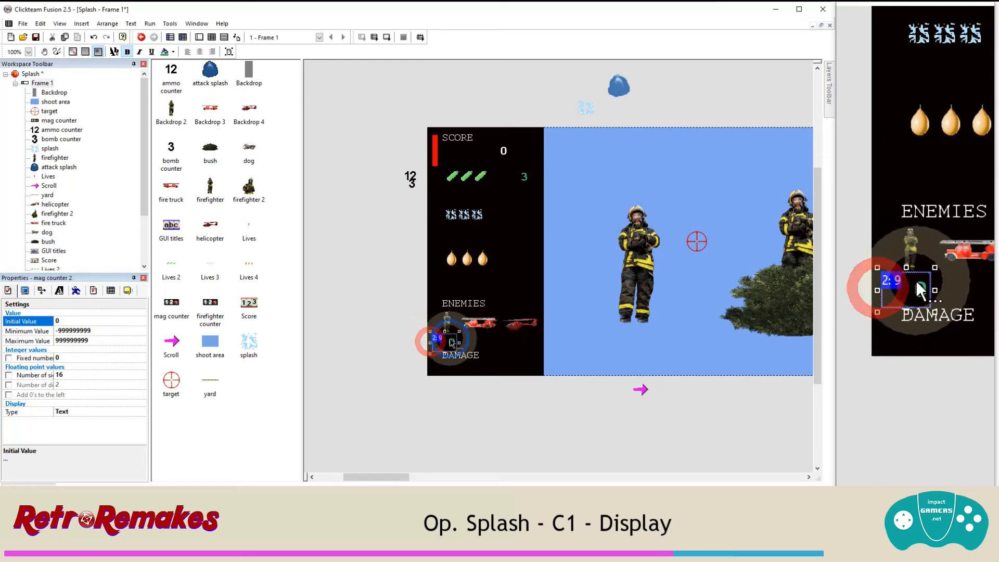
Step: Clone the firefighter counter as 1 row and 3 columns, and place the copies below the fire truck and helicopter icons
right_click(435, 337)
left_click(476, 168)
type("1")
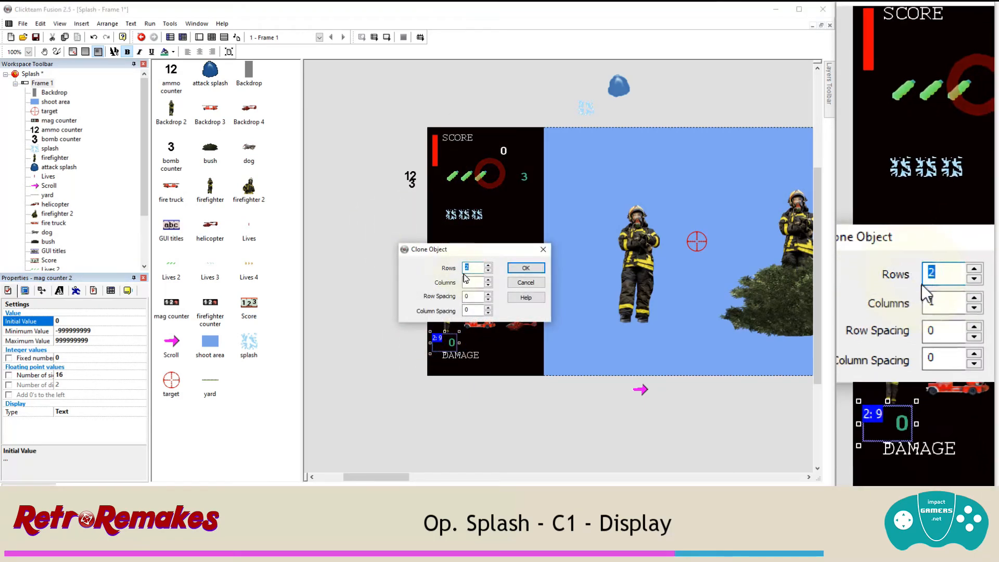
key("Tab")
type("3")
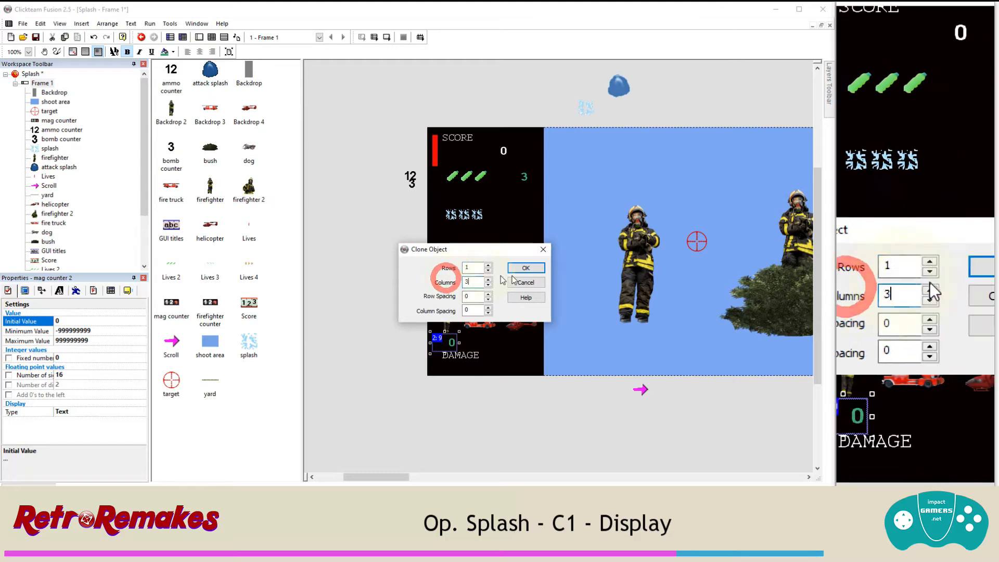
left_click(526, 268)
left_click(517, 348)
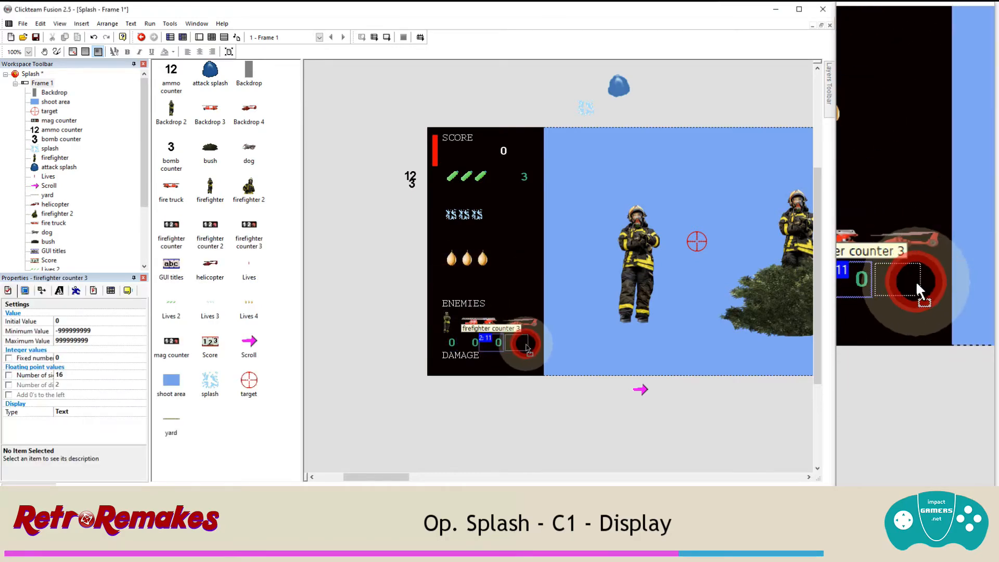
left_click_drag(527, 348, 487, 349)
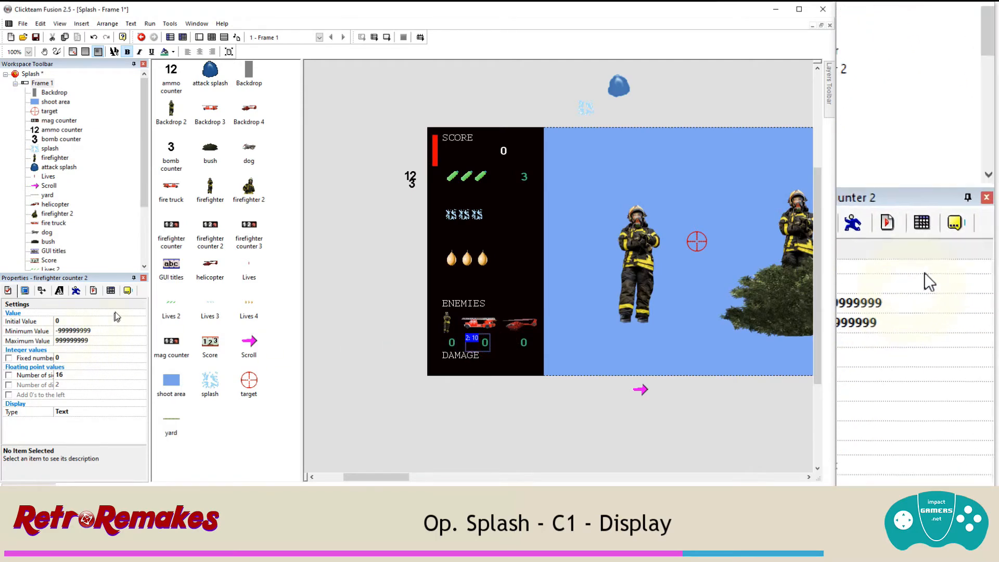
Step: Rename the counter below the fire truck icon to firetruck counter
left_click(128, 290)
left_click(80, 313)
left_click_drag(84, 313, 8, 312)
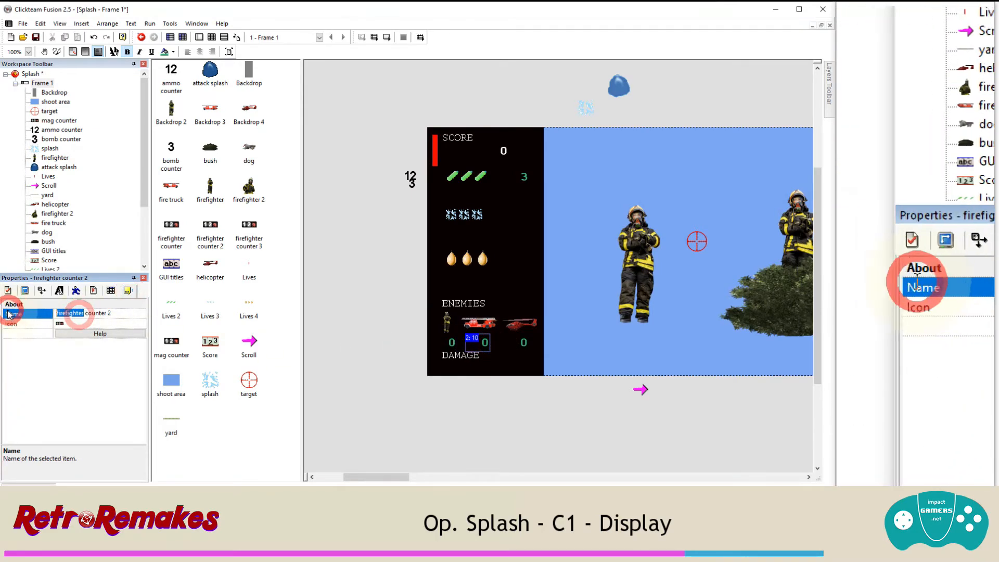
type("f")
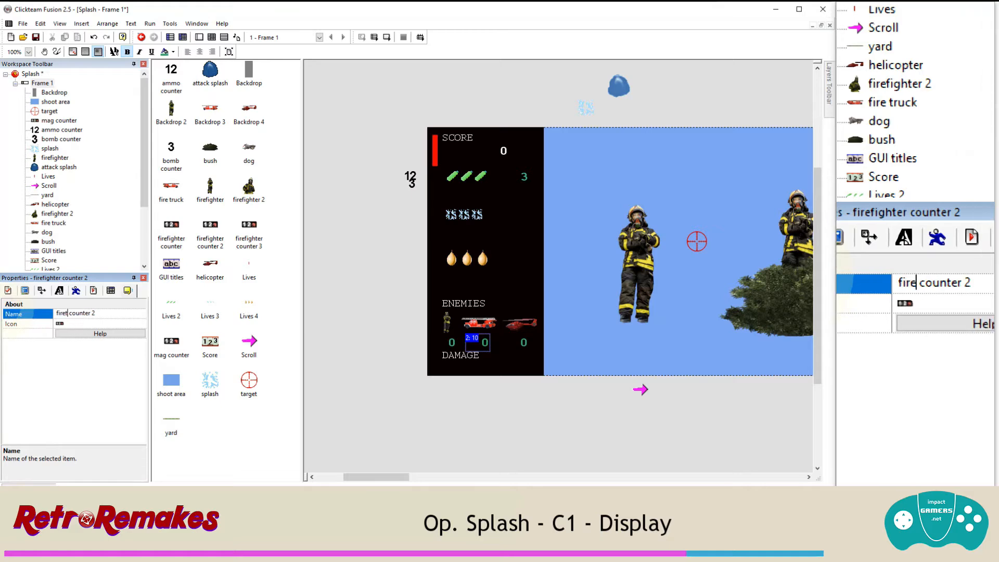
key("Return")
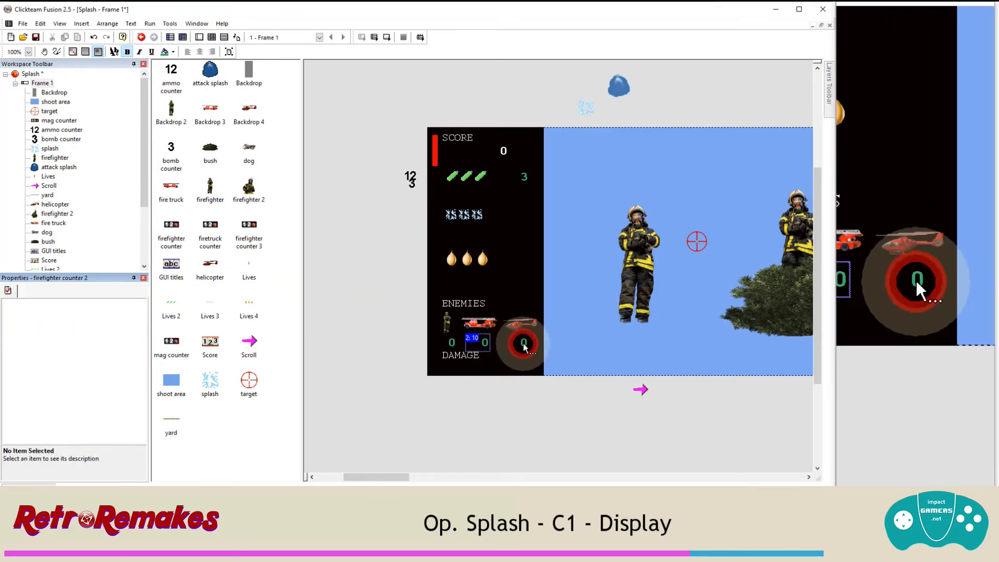
Step: Rename the counter below the helicopter icon to helicopter counter
left_click(523, 344)
left_click(129, 311)
left_click(110, 311)
key("BackSpace")
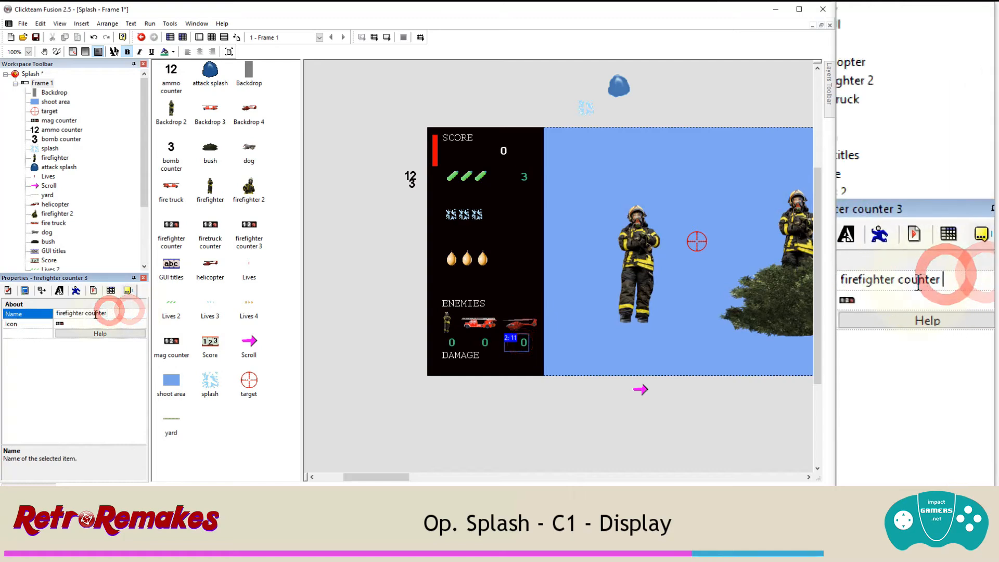
key("BackSpace")
type("helicop")
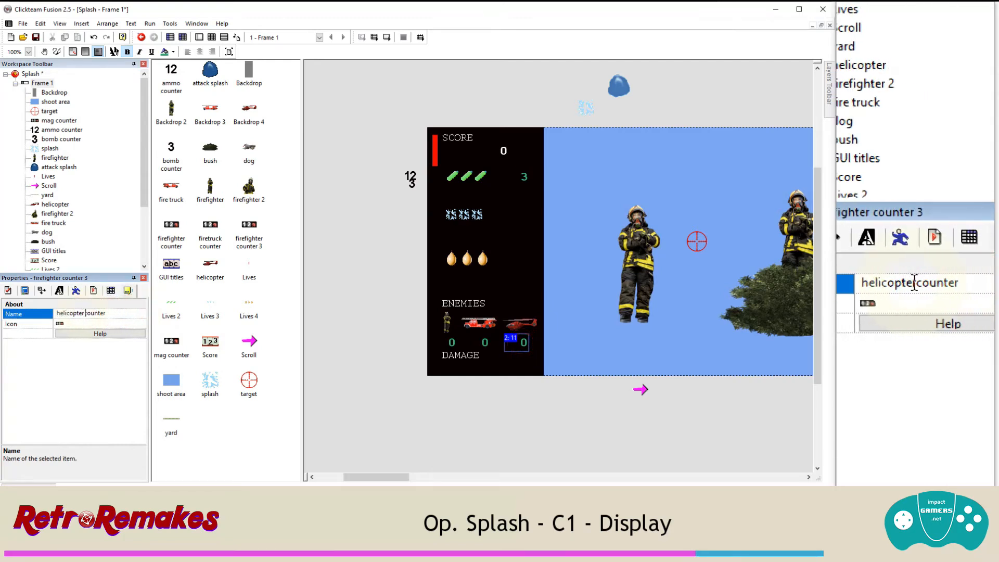
key("Return")
left_click(346, 155)
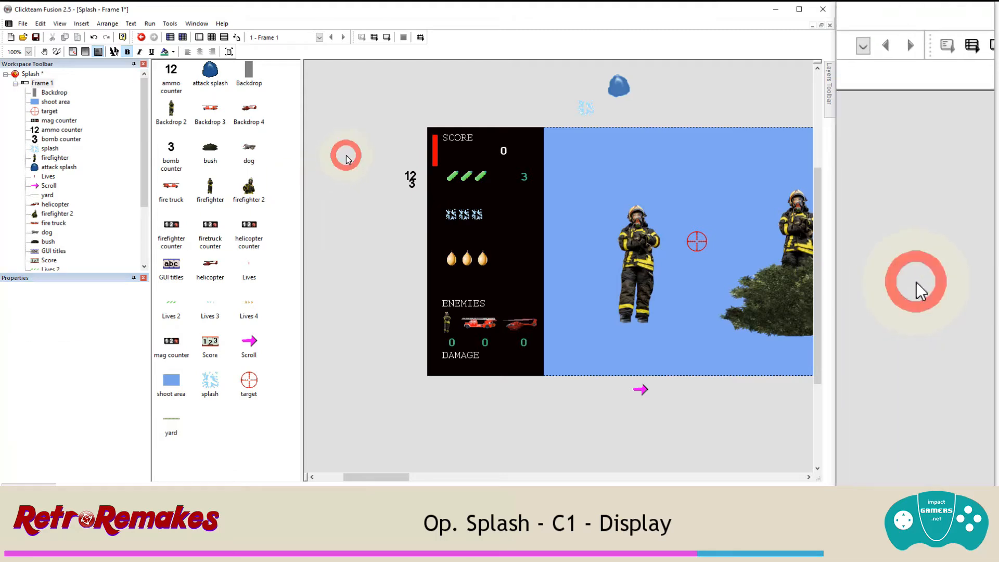
Step: Insert a new event above the group's Health = 0 event in the Attacking group, testing whether the firefighter's health equals 0
left_click(212, 37)
scroll(311, 176, "down", 5)
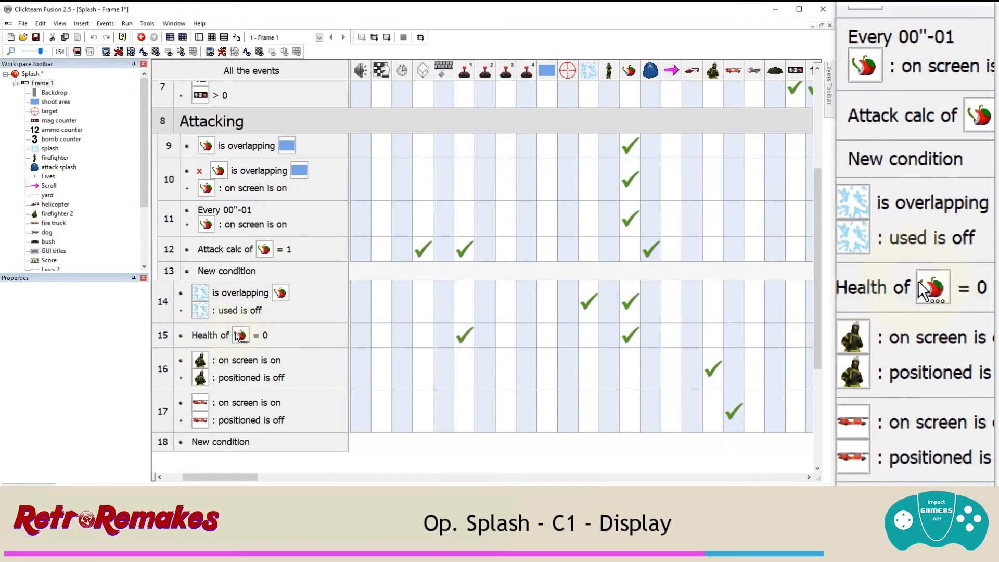
mouse_move(459, 340)
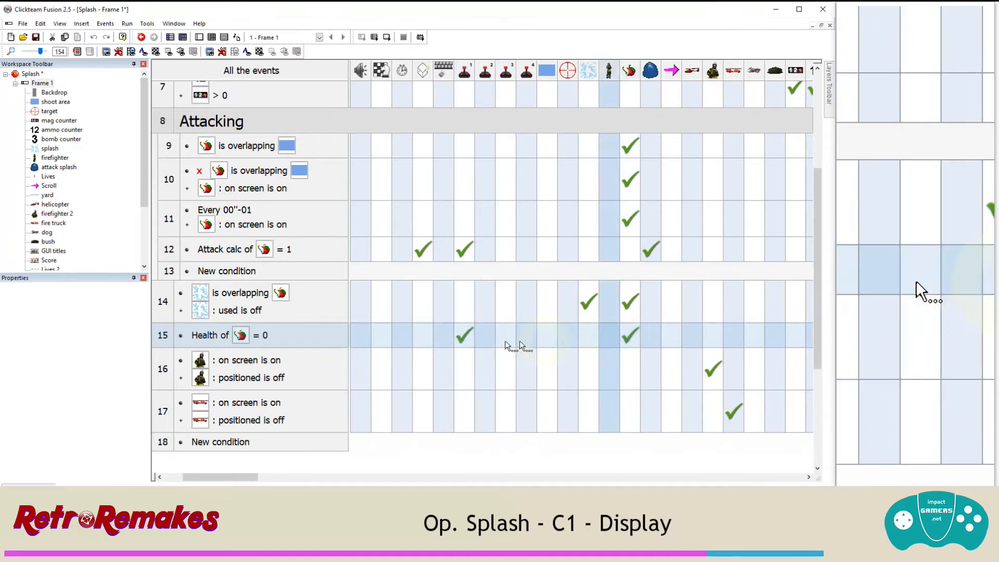
mouse_move(632, 338)
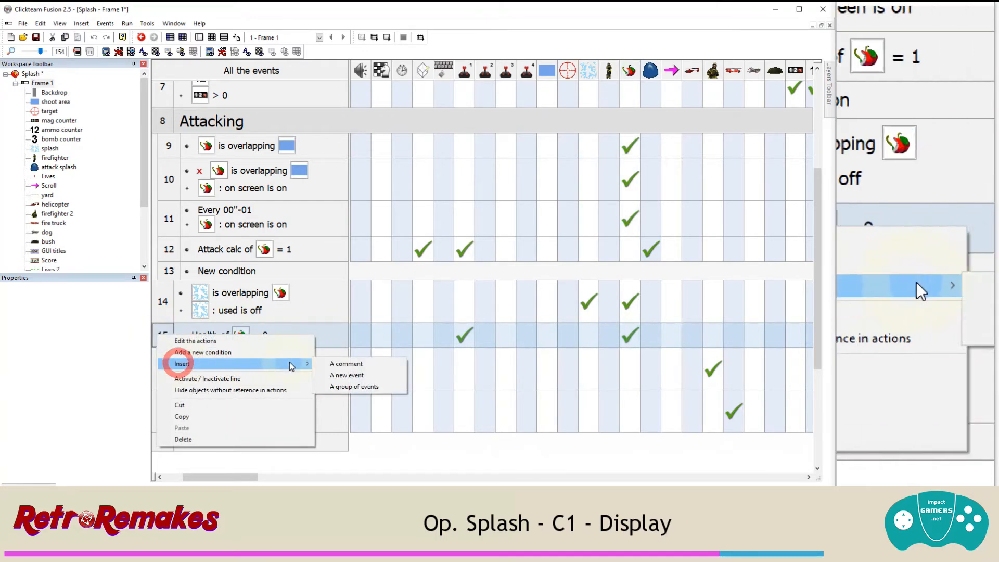
left_click(346, 375)
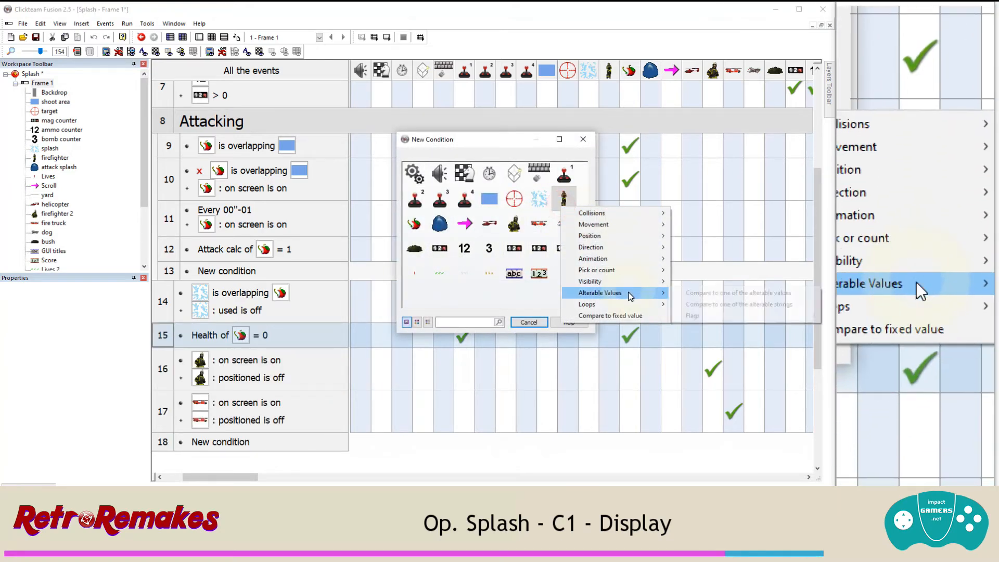
left_click(717, 295)
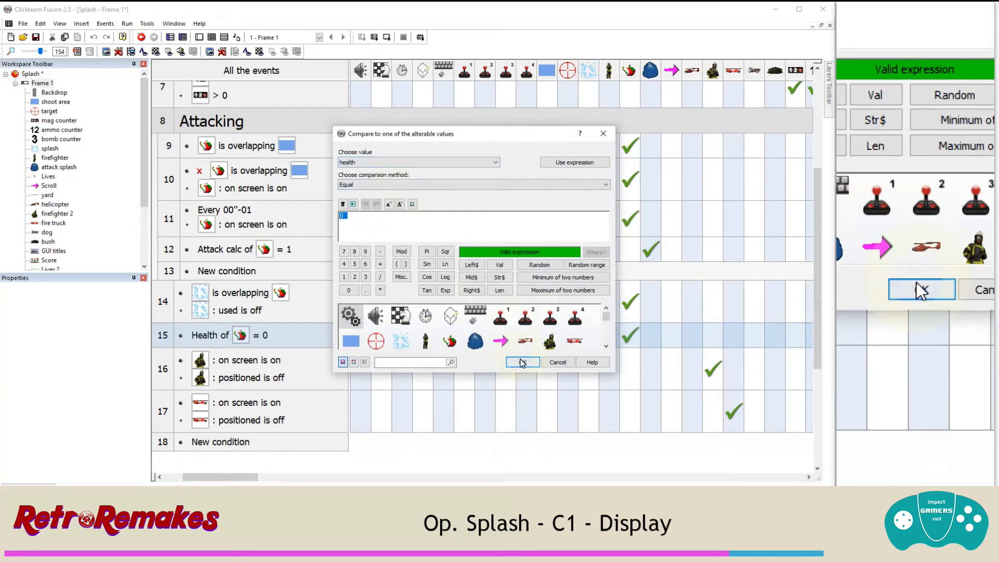
left_click(522, 362)
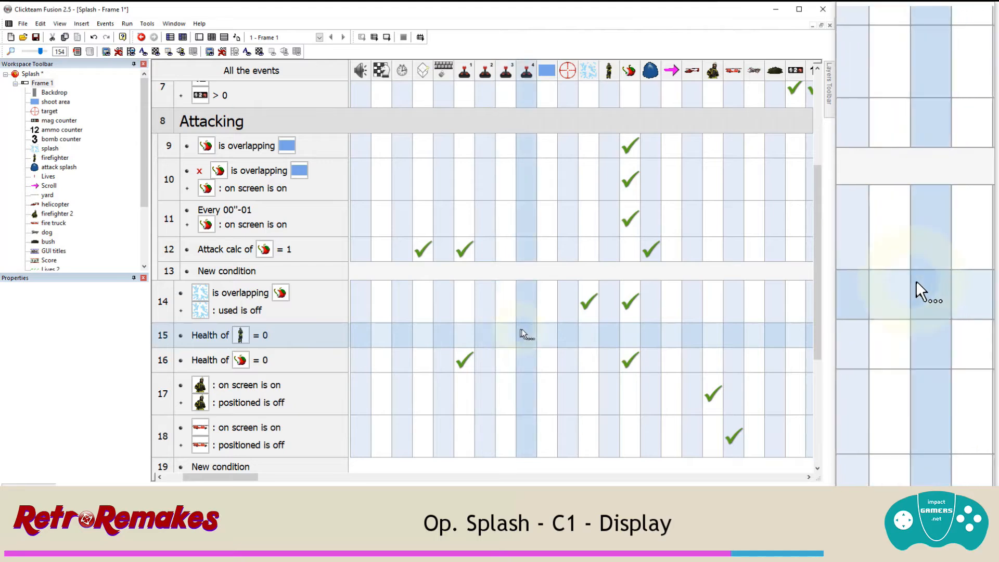
Step: Make the firefighter's Health = 0 event add 1 to the firefighter counter
left_click(313, 477)
left_click_drag(312, 478, 557, 477)
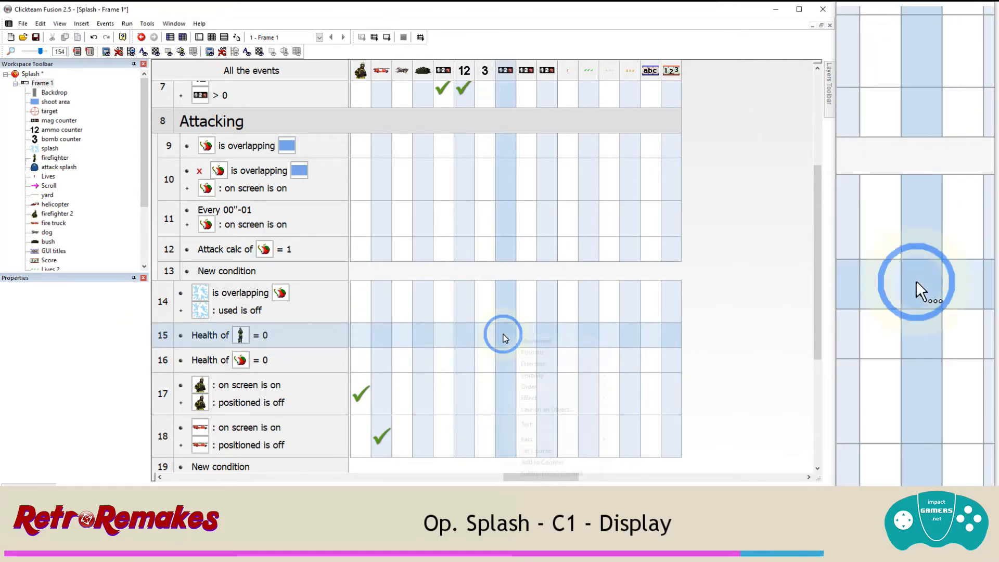
left_click(546, 461)
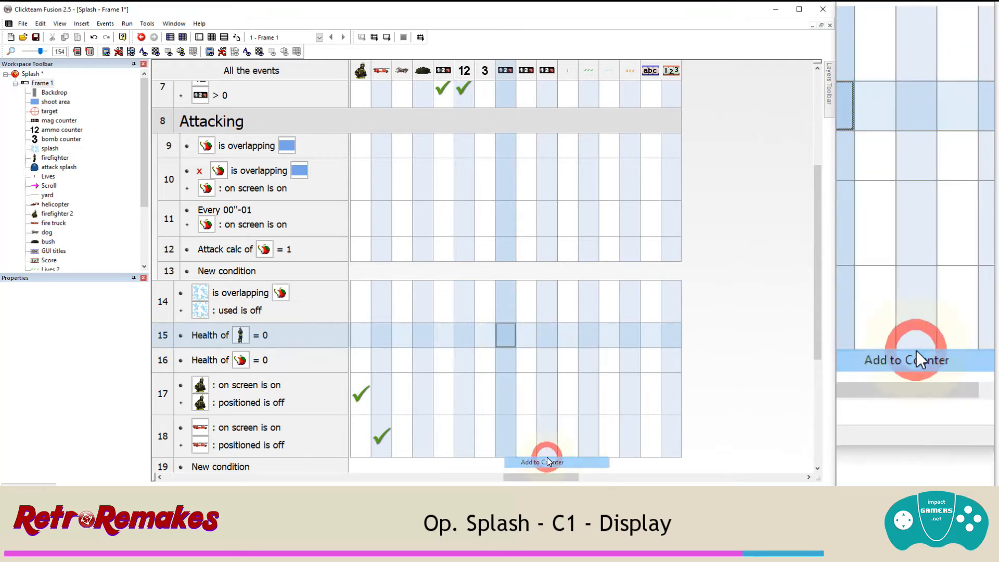
type("1")
key("Return")
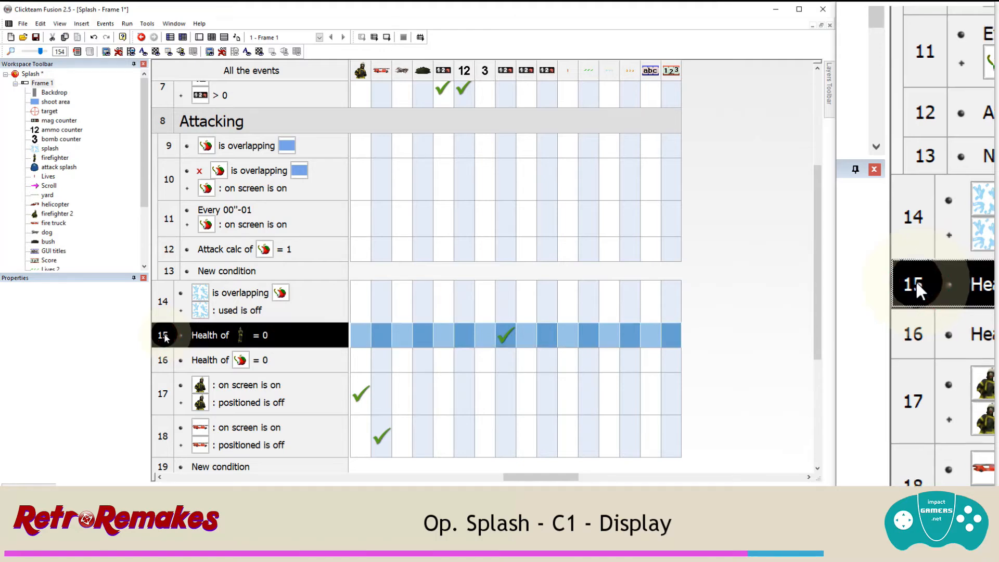
Step: Duplicate the firefighter's Health = 0 event and make the copy test firefighter 2 instead
left_click(40, 24)
left_click(62, 73)
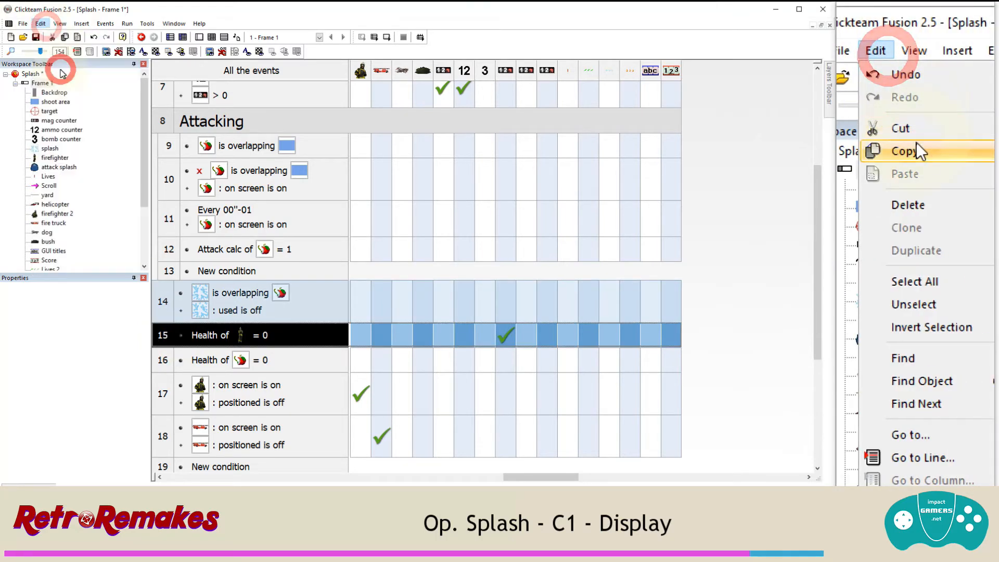
left_click(40, 23)
left_click(62, 85)
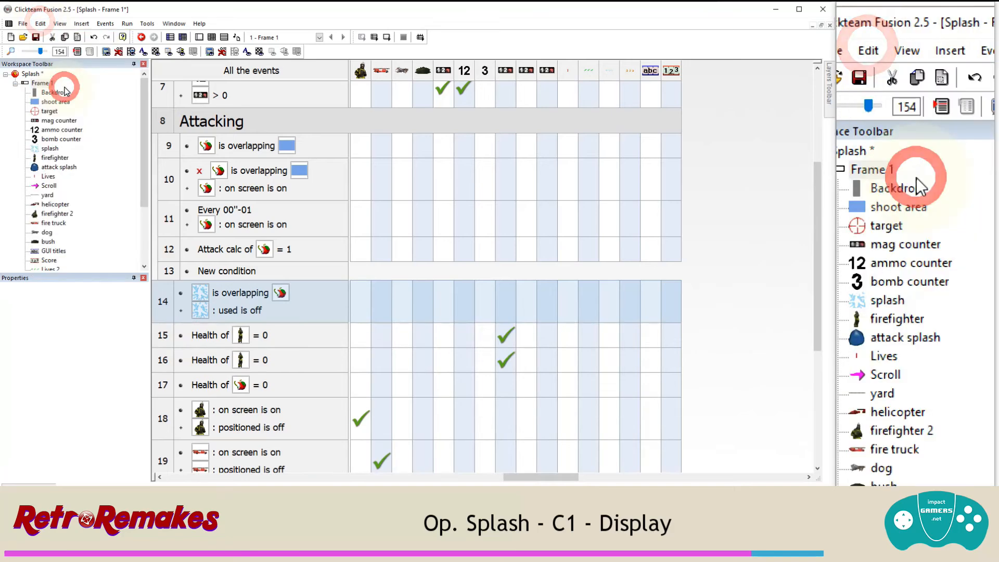
double_click(242, 360)
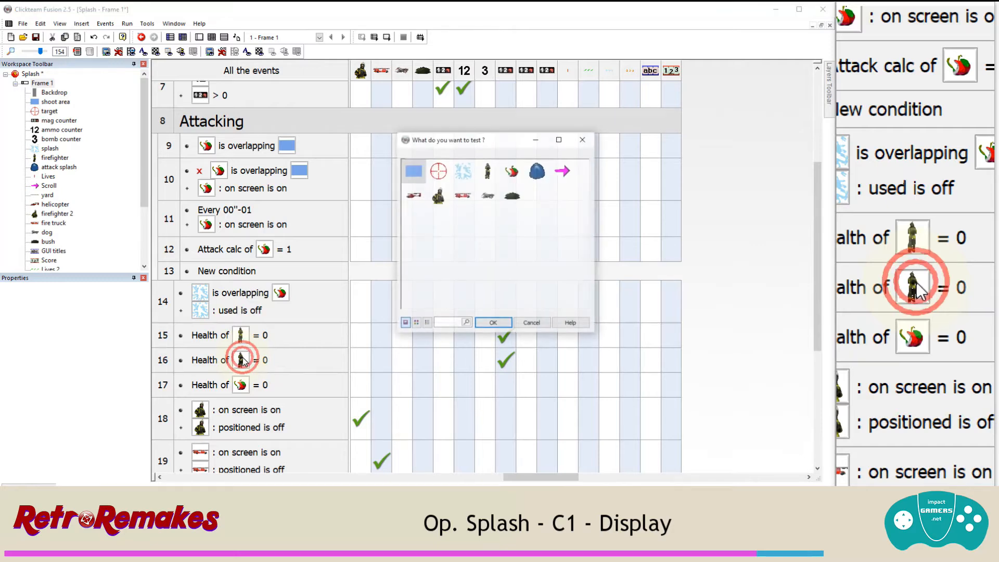
double_click(443, 204)
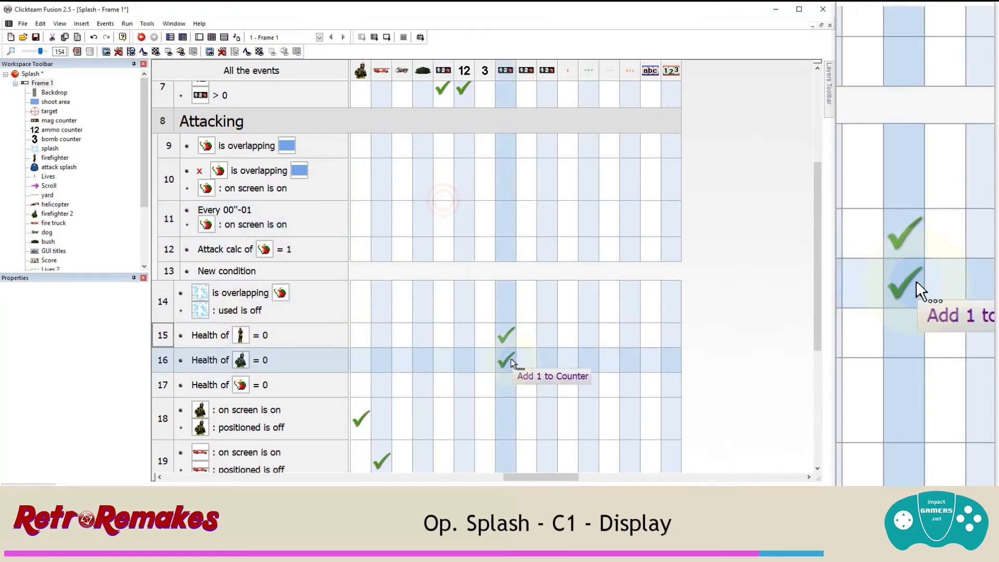
Step: Duplicate the firefighter 2 Health = 0 event and make the copy test the fire truck instead
left_click(164, 362)
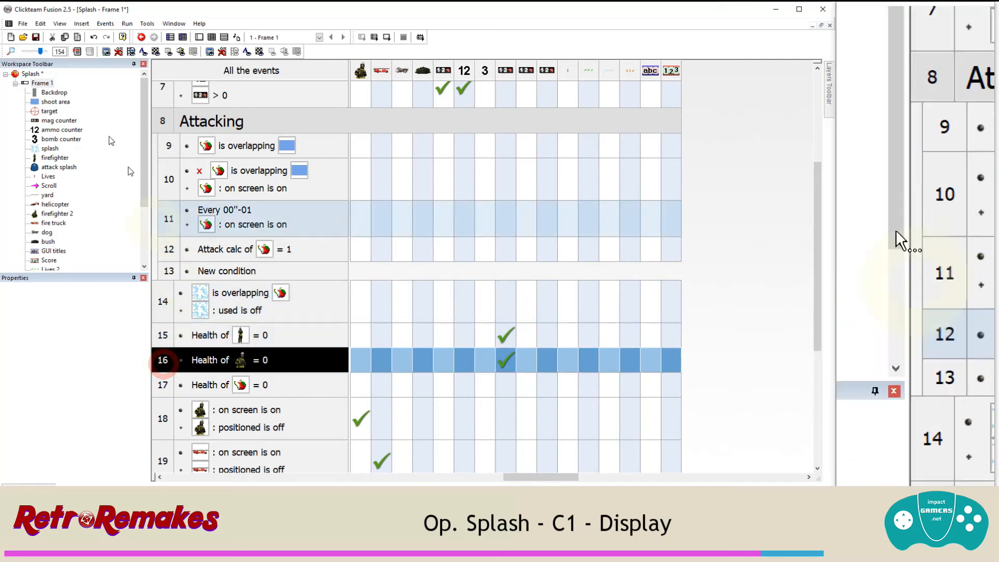
left_click(40, 24)
left_click(60, 74)
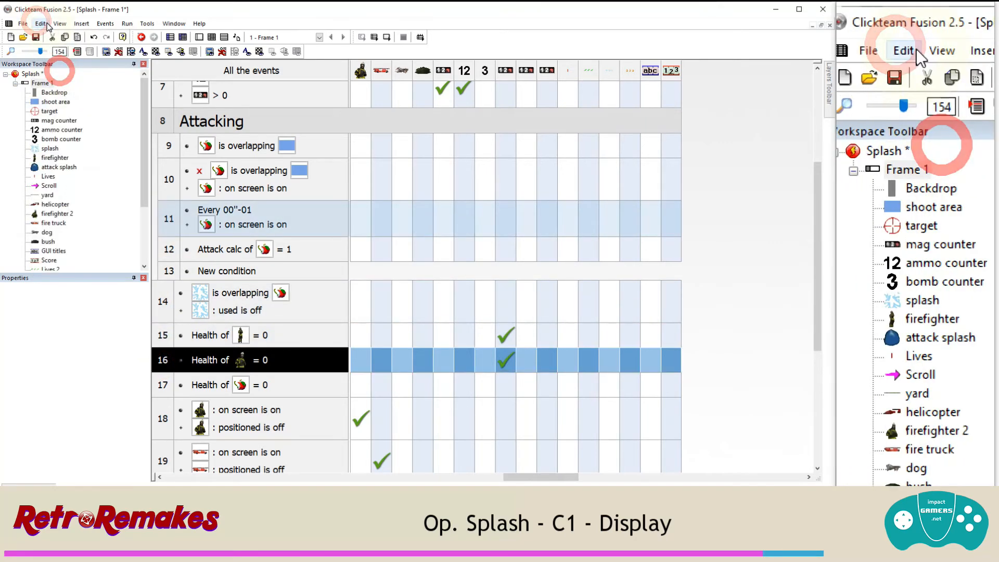
left_click(40, 24)
left_click(55, 85)
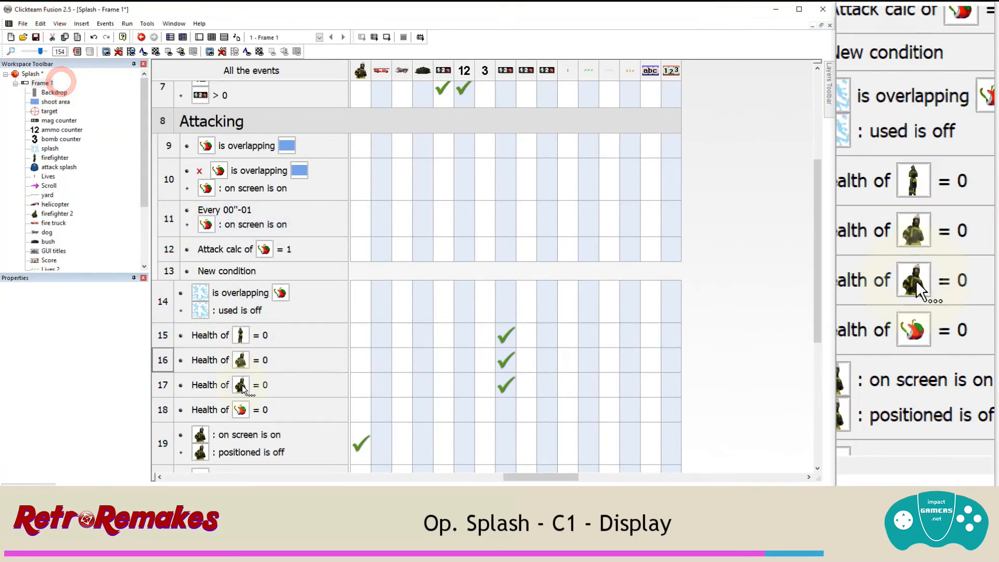
double_click(241, 386)
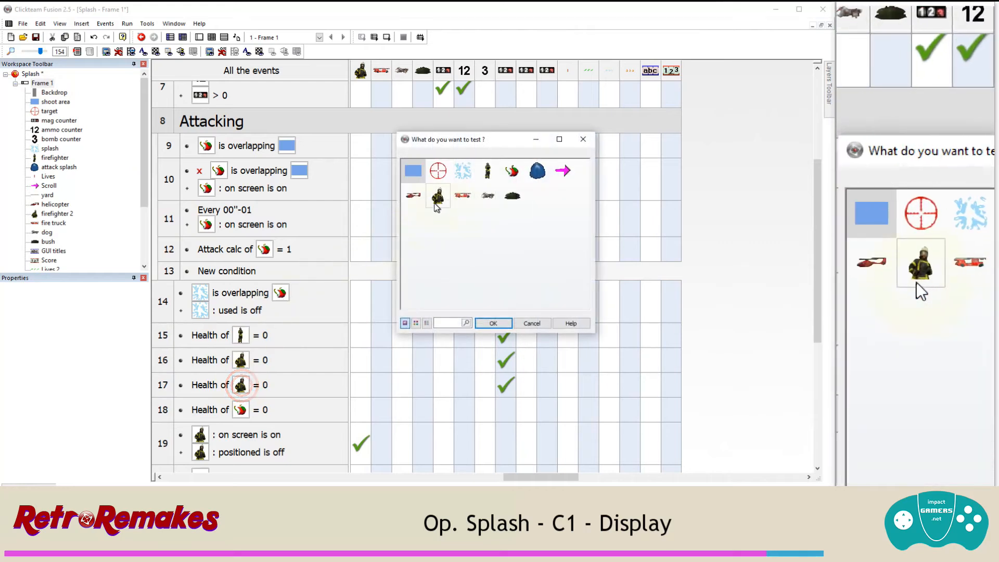
double_click(462, 198)
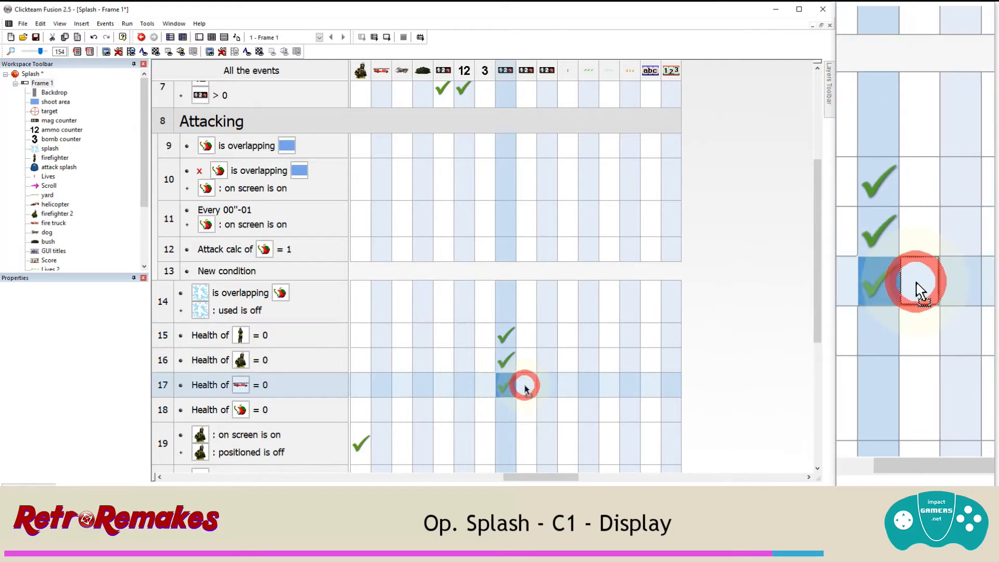
Step: Copy the fire truck event's Add 1 action to the firetruck counter and remove it from the firefighter counter
left_click_drag(526, 389, 525, 389)
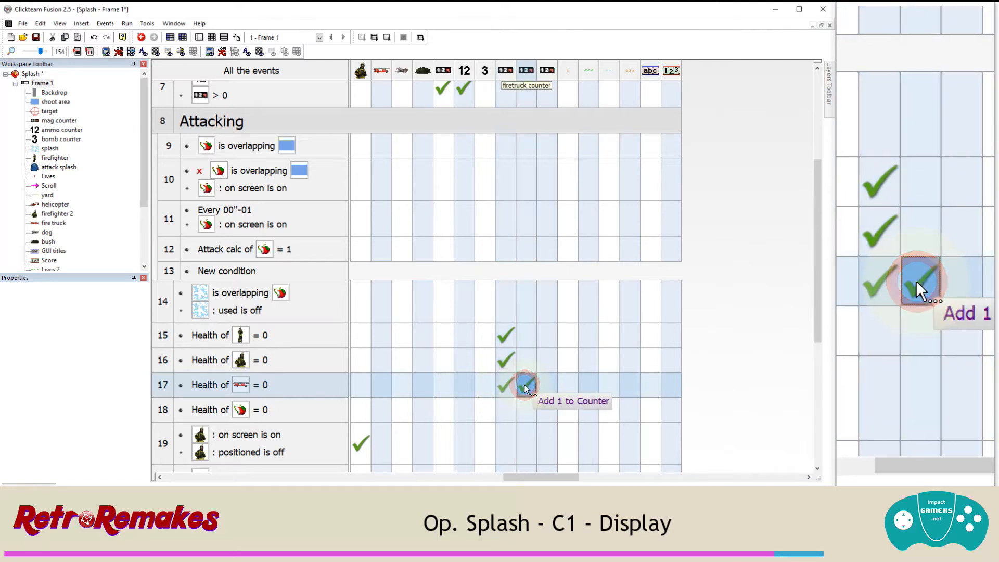
left_click(486, 386)
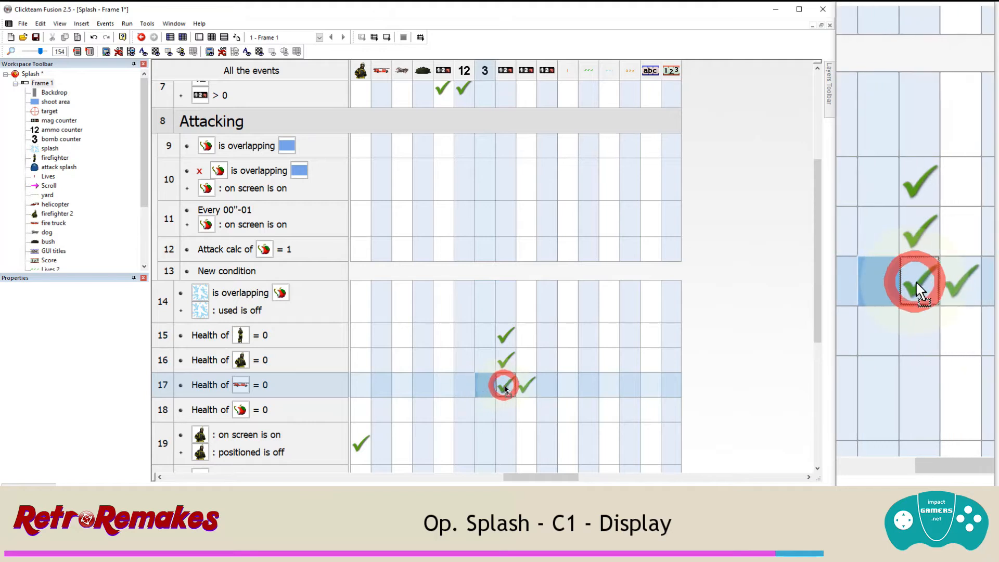
left_click_drag(504, 385, 503, 386)
Step: Duplicate the fire truck's Health = 0 event, make the copy test the helicopter, and move its Add 1 action to the helicopter counter
left_click(163, 390)
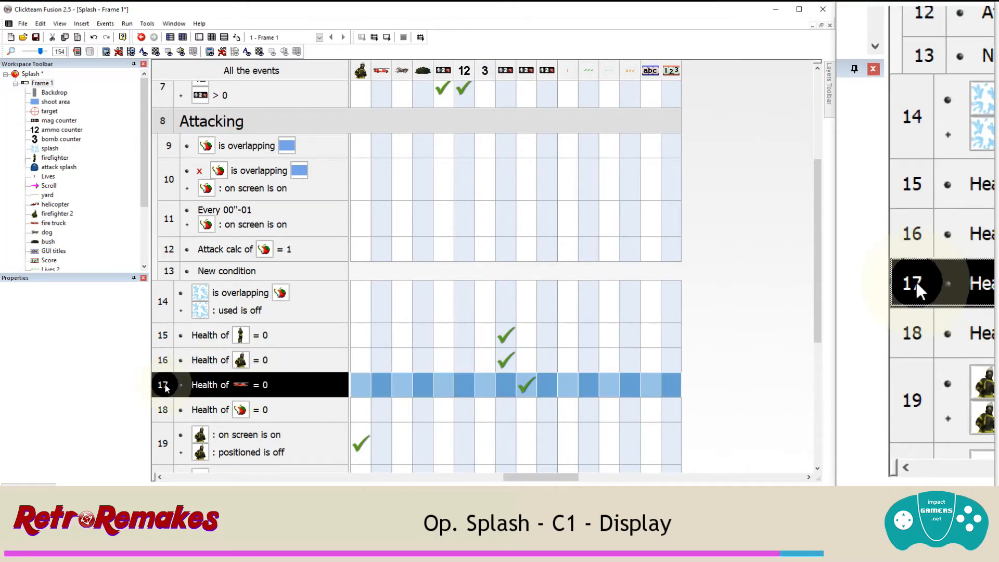
key("ctrl+v")
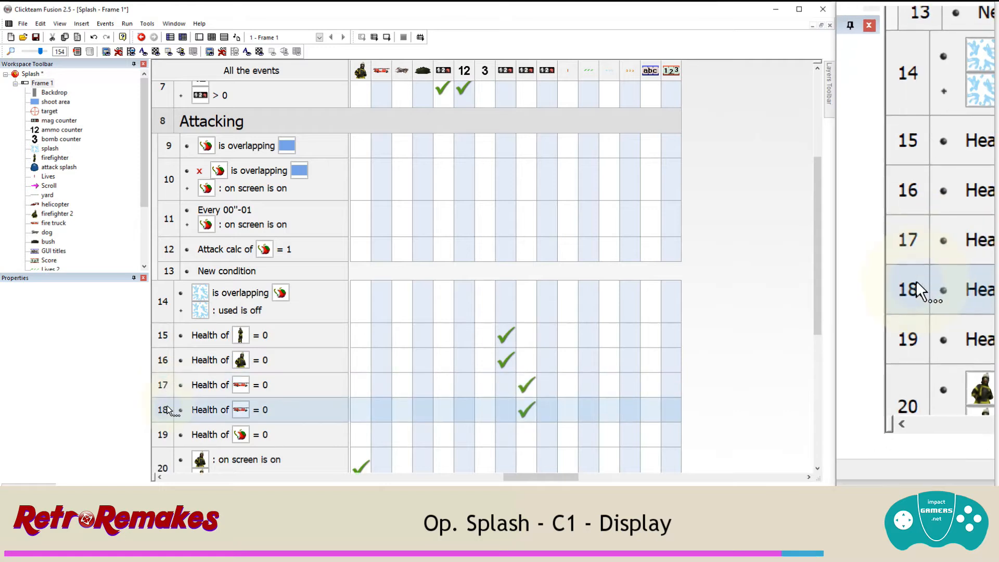
double_click(245, 409)
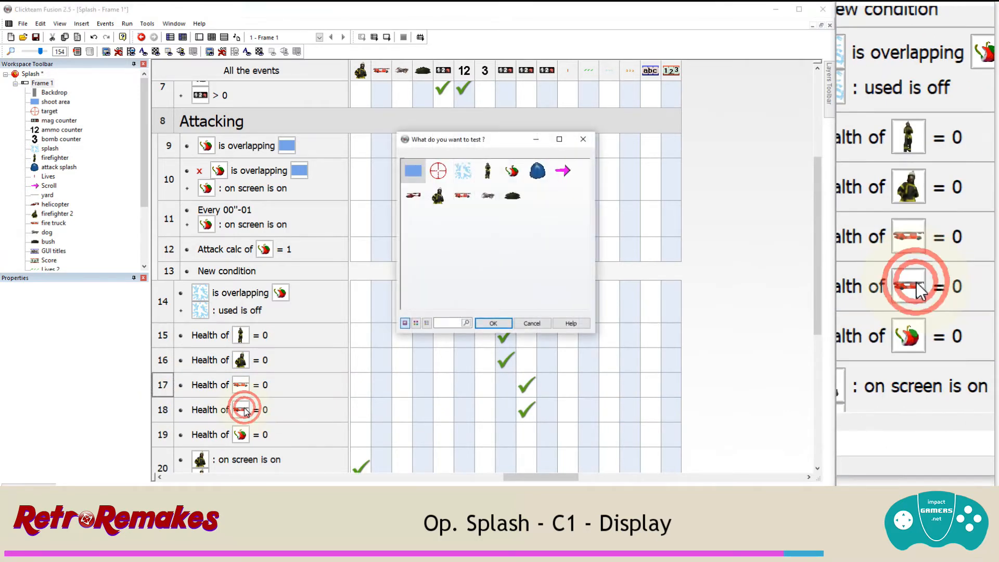
double_click(414, 197)
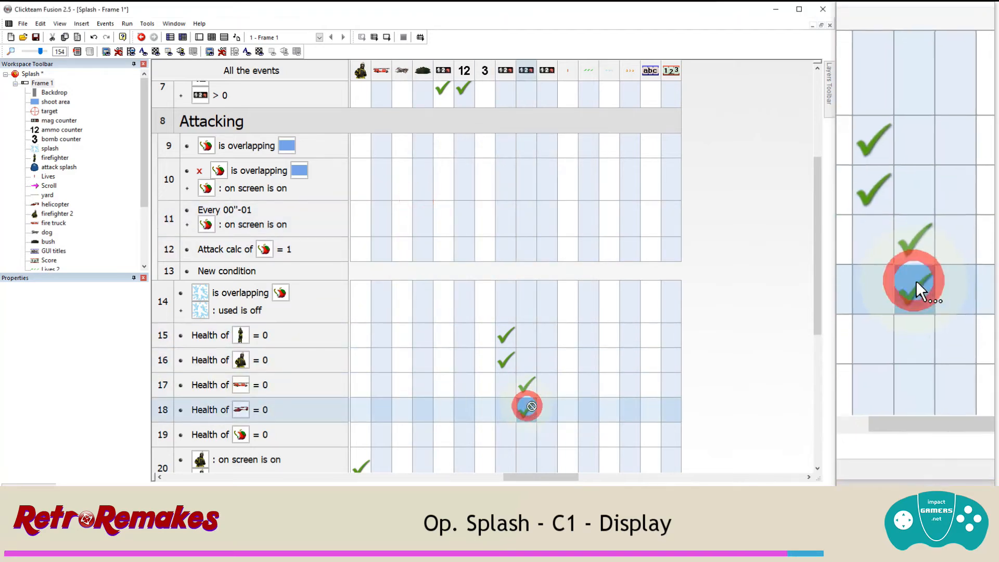
left_click_drag(547, 411, 544, 409)
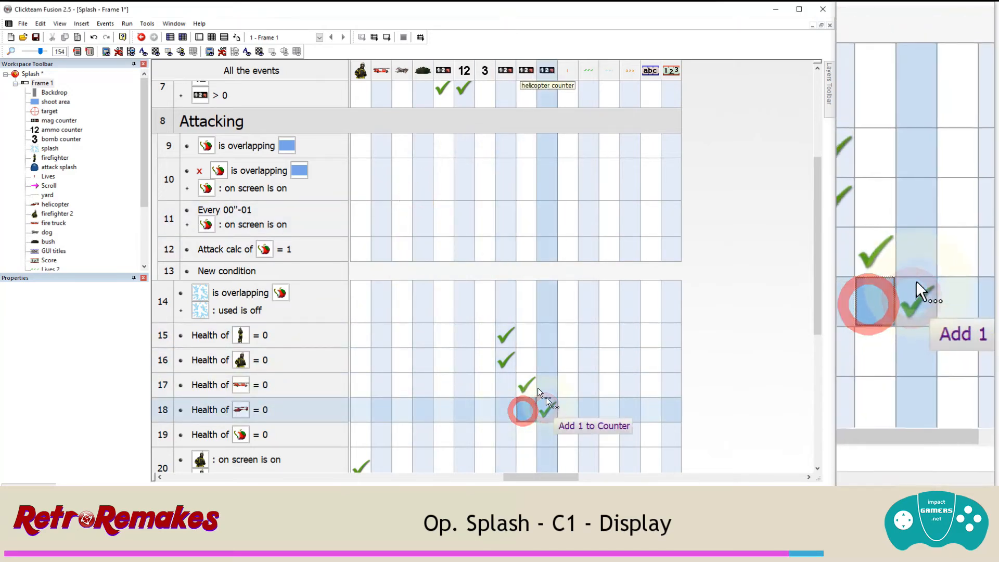
Step: Run the game and shoot firefighters, a fire truck and a helicopter to check the counters under ENEMIES, and close it
left_click(127, 24)
left_click(141, 46)
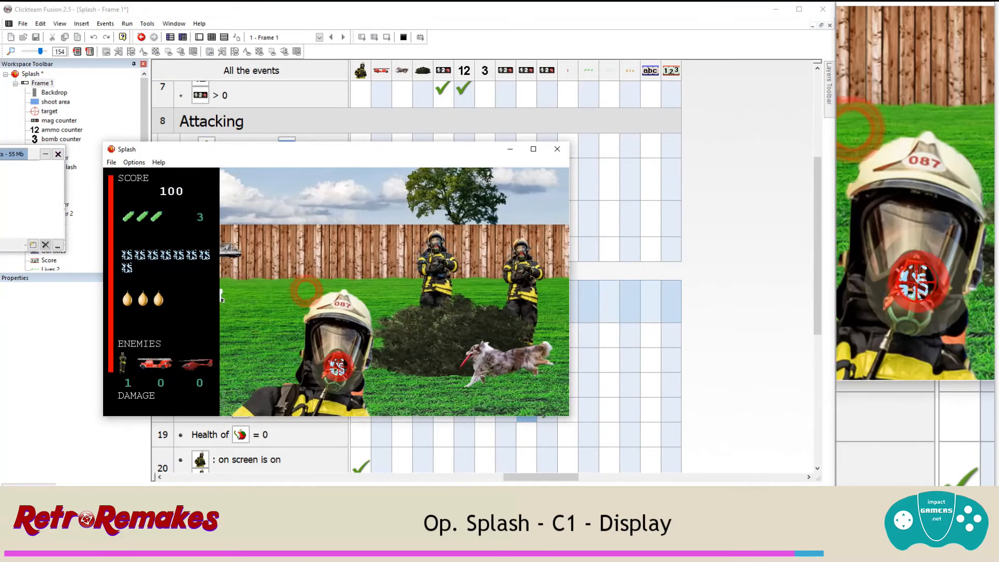
left_click(337, 363)
left_click(391, 270)
left_click(390, 263)
left_click(385, 256)
left_click(291, 279)
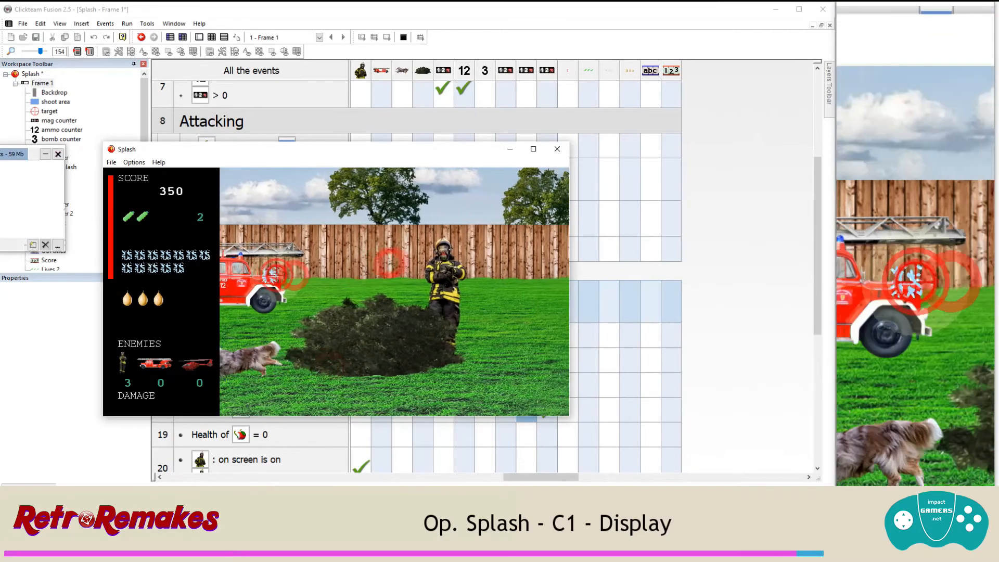
left_click(275, 276)
left_click(272, 284)
left_click(285, 284)
left_click(284, 282)
left_click(278, 283)
left_click(273, 291)
left_click(298, 286)
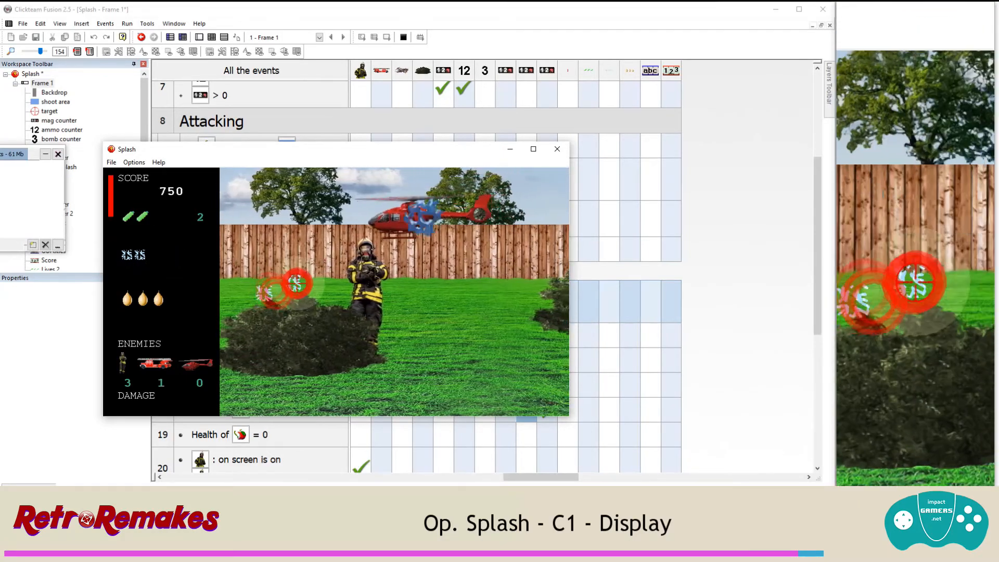
left_click(329, 278)
left_click(342, 275)
left_click(352, 246)
left_click(348, 247)
left_click(346, 221)
left_click(350, 209)
left_click(346, 207)
left_click(345, 204)
left_click(313, 208)
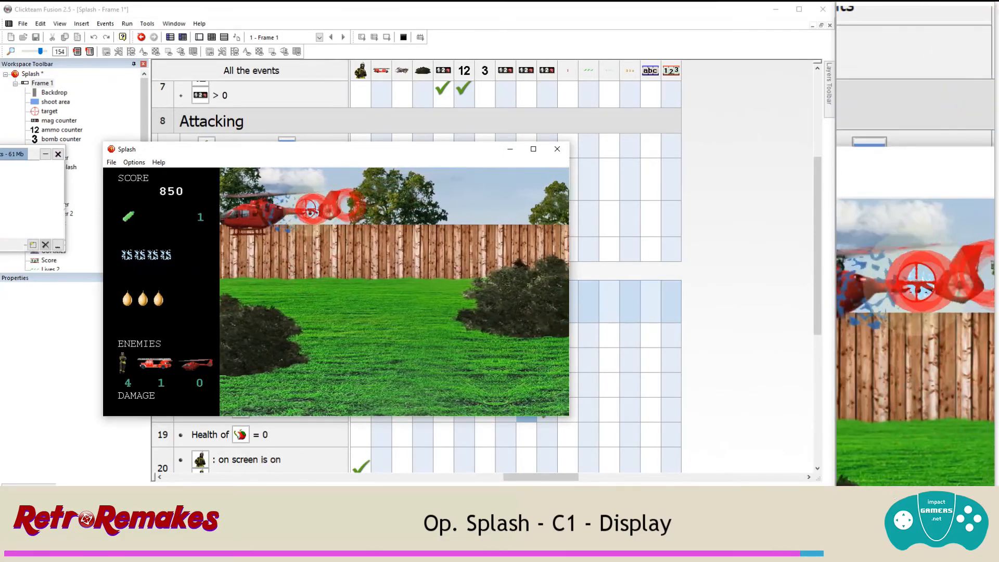
left_click(272, 209)
left_click(259, 208)
left_click(553, 150)
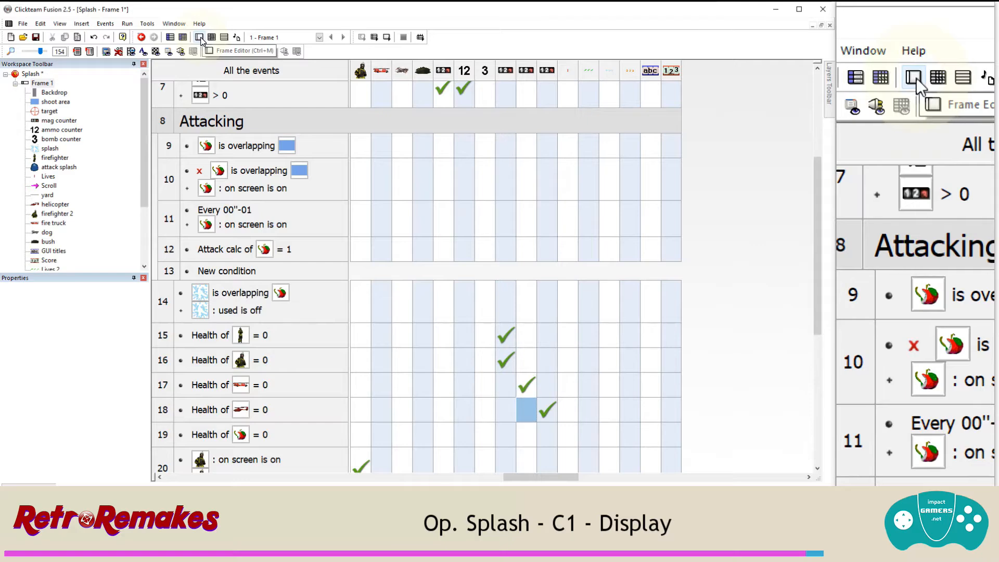
Step: Return to the frame layout, make layer 1 the active layer and lock layer 2
left_click(201, 39)
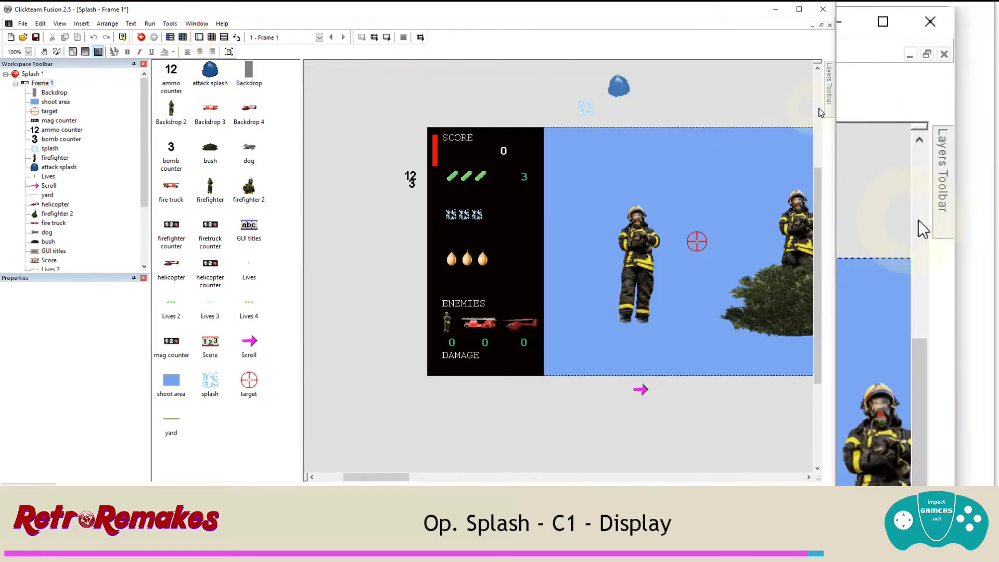
left_click(829, 106)
left_click(791, 134)
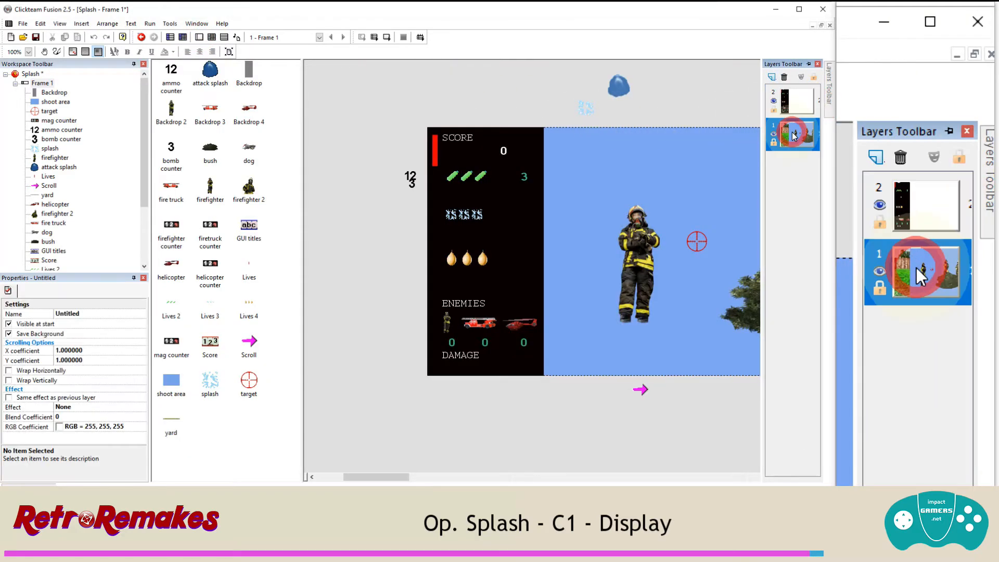
left_click(773, 111)
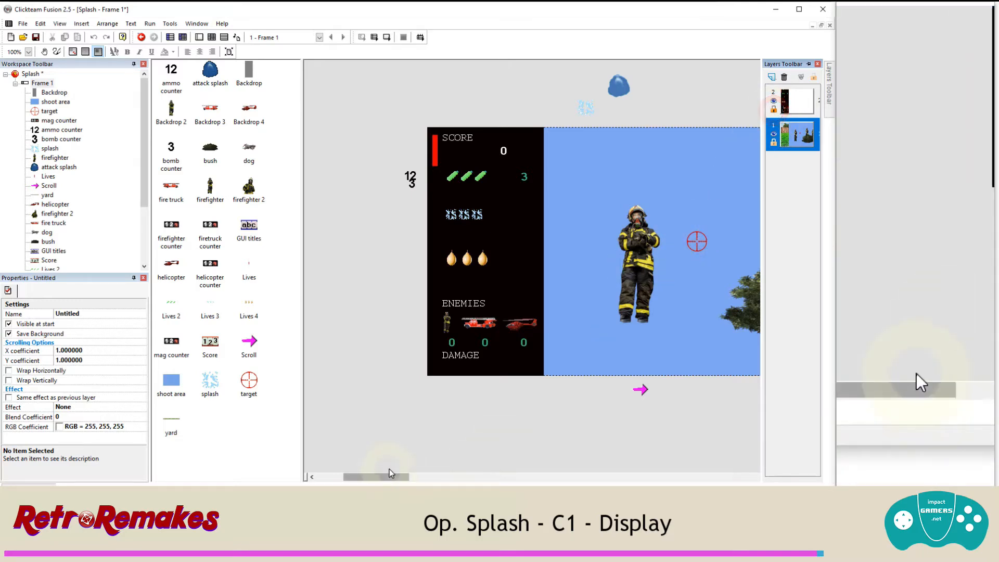
Step: Save the Splash project
mouse_move(392, 477)
left_mouse_down()
mouse_move(414, 479)
mouse_move(401, 475)
left_mouse_up()
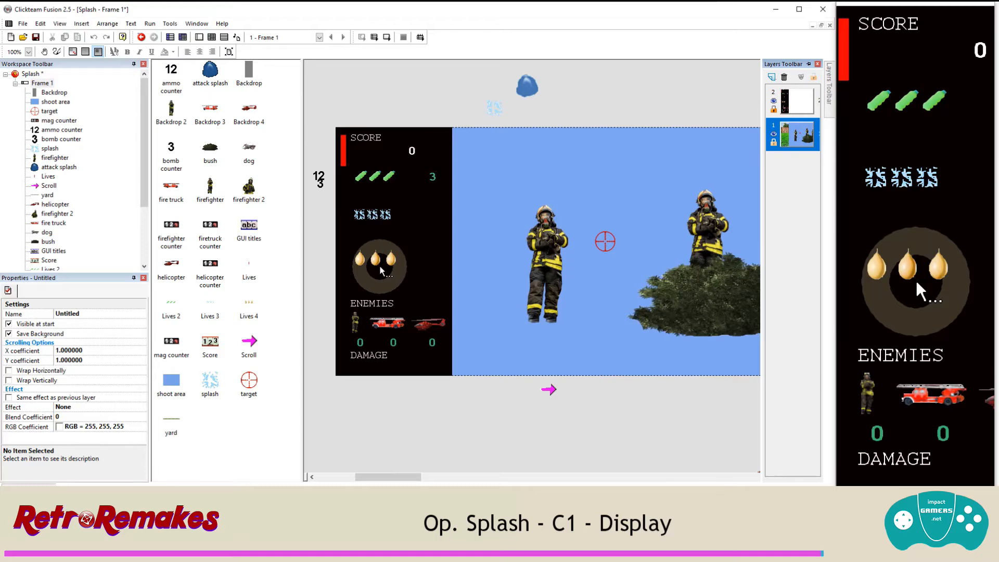
left_click(23, 23)
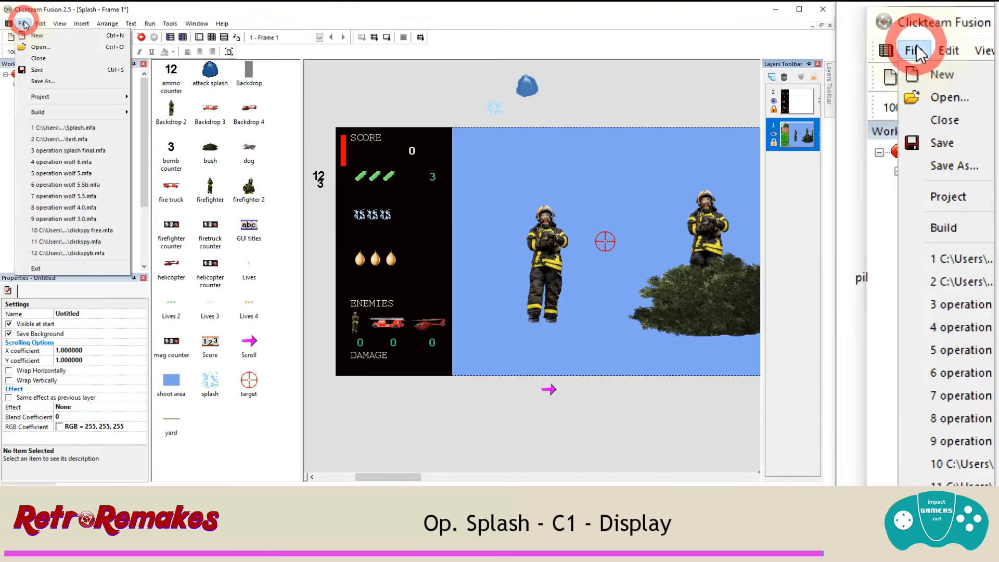
left_click(63, 74)
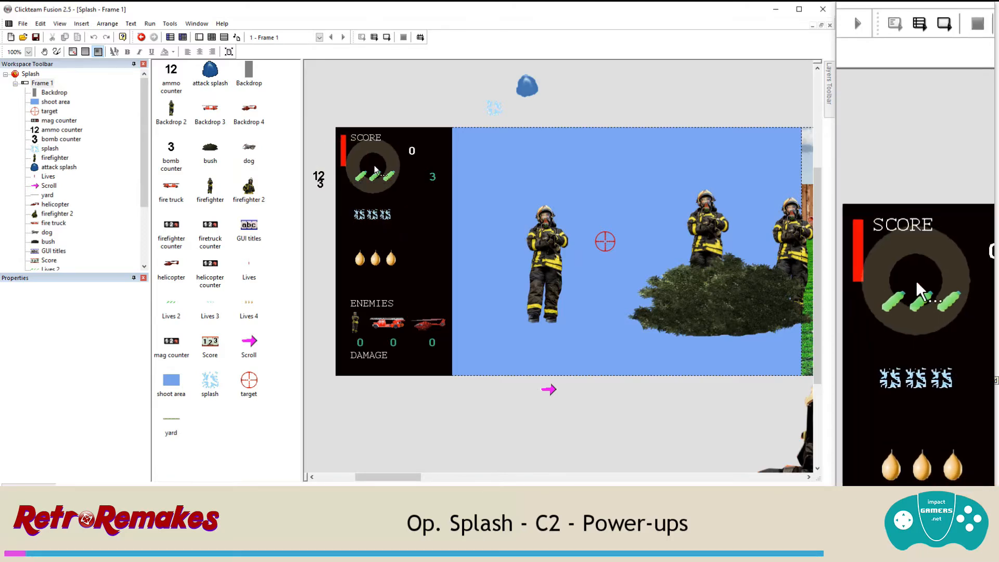
Step: Insert a new Active object in the empty area above the SCORE panel, outside the frame
left_click(82, 23)
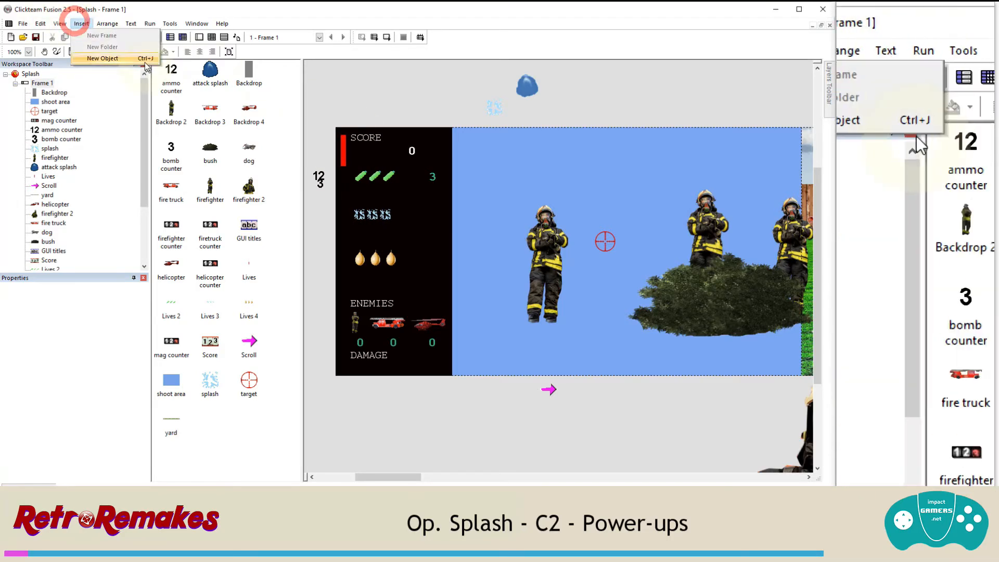
left_click(140, 61)
left_click(467, 148)
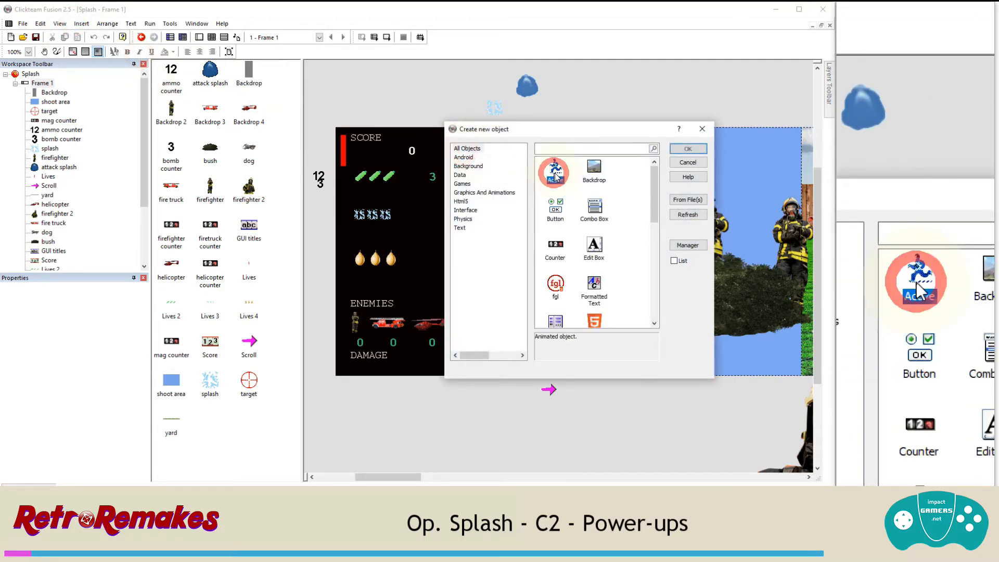
left_click(688, 149)
left_click(380, 83)
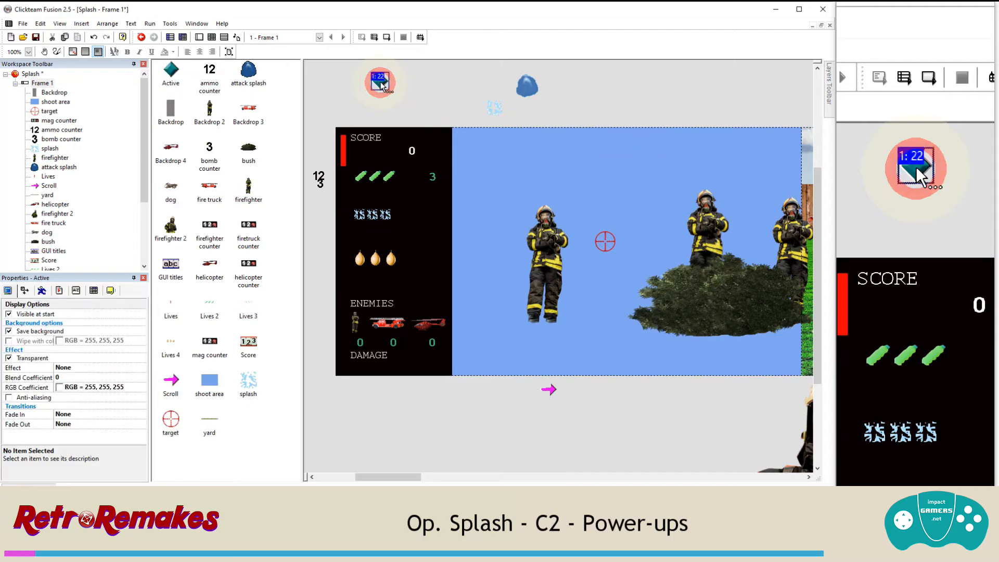
Step: Edit the new Active object's image and open power up-water balloon.png from Operation Splash Assets for import
right_click(382, 85)
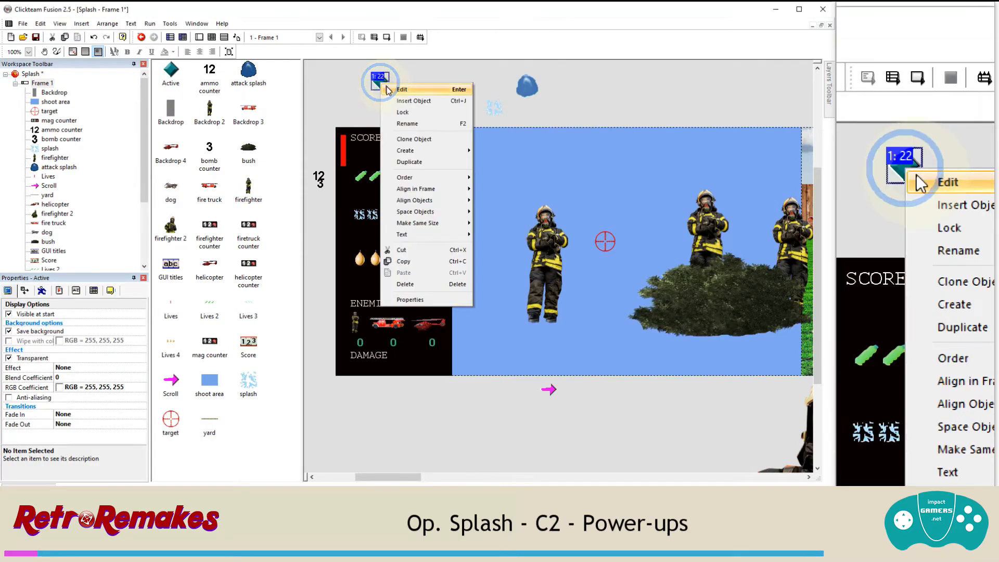
left_click(396, 92)
left_click(360, 136)
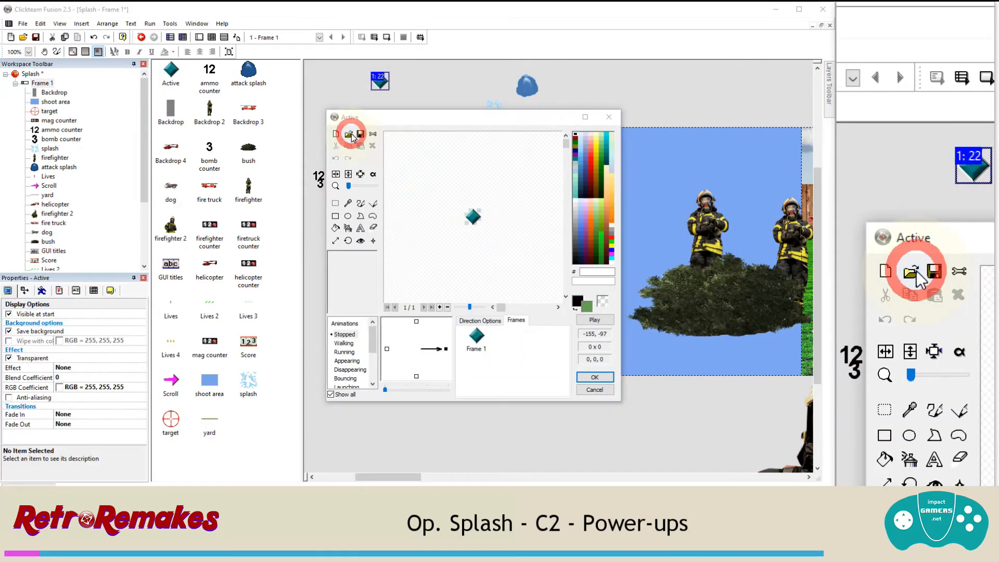
scroll(520, 234, "down", 10)
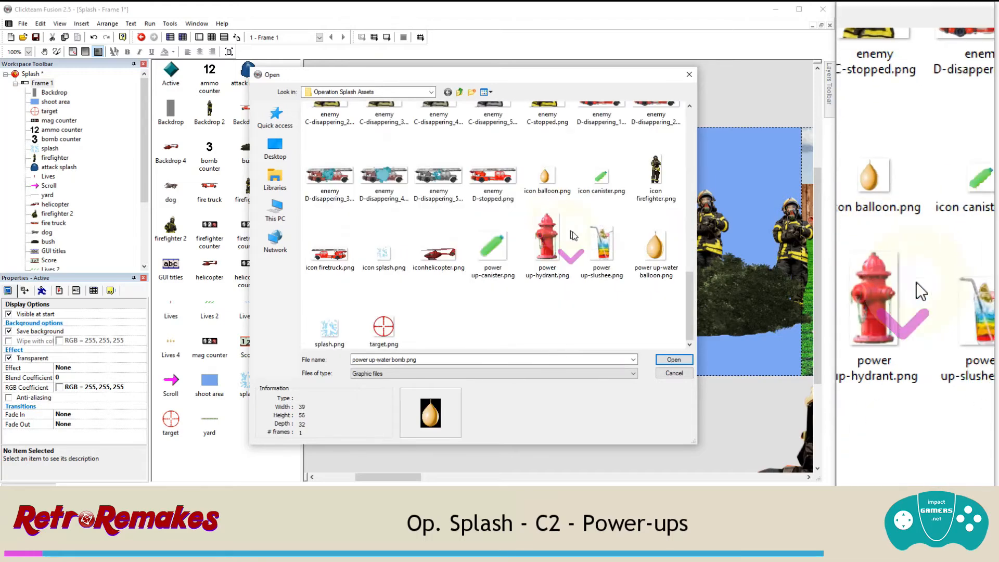
left_click(644, 260)
double_click(642, 265)
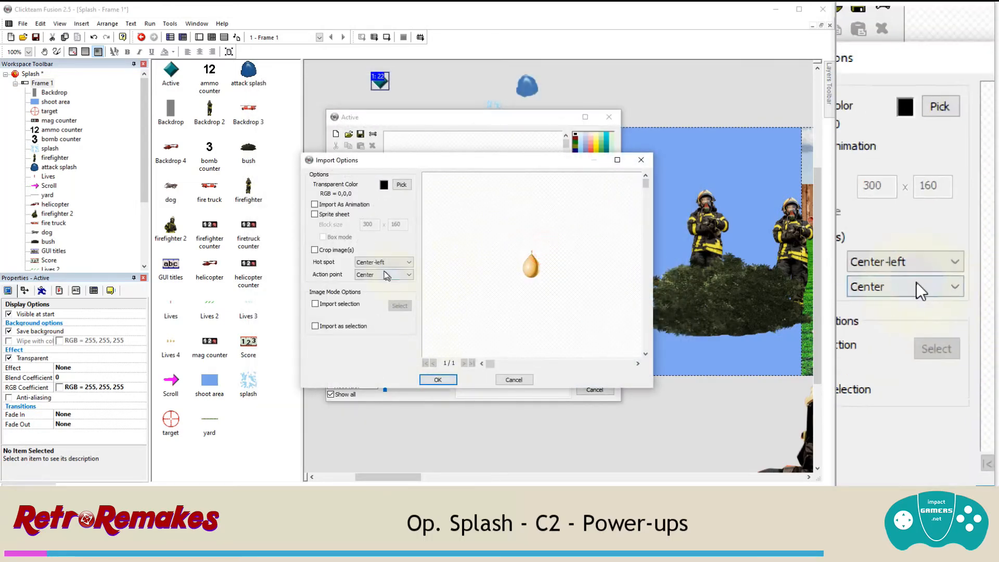
Step: Set the balloon image's hot spot to Center, import it and accept the edited Active object
left_click(381, 262)
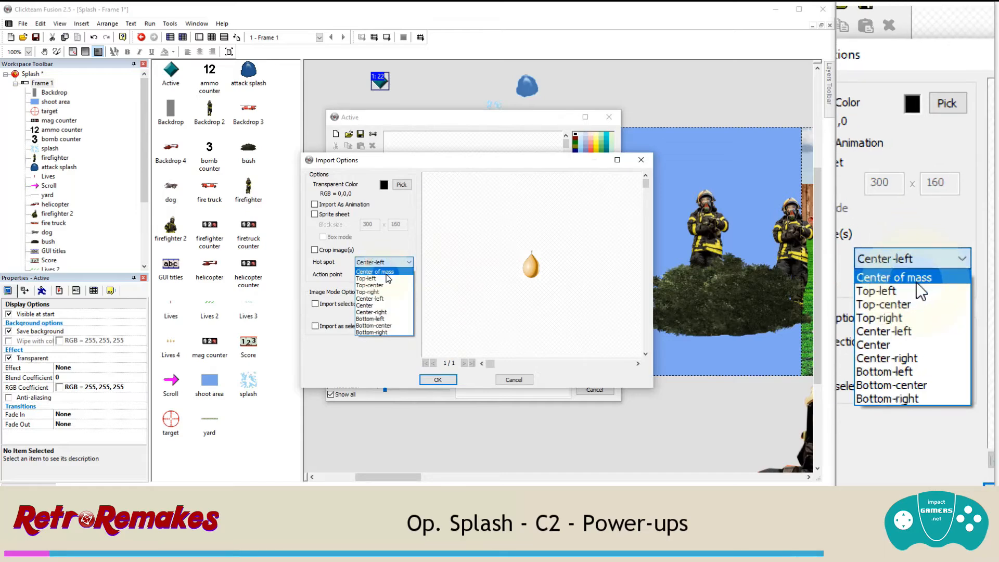
left_click(383, 272)
left_click(394, 263)
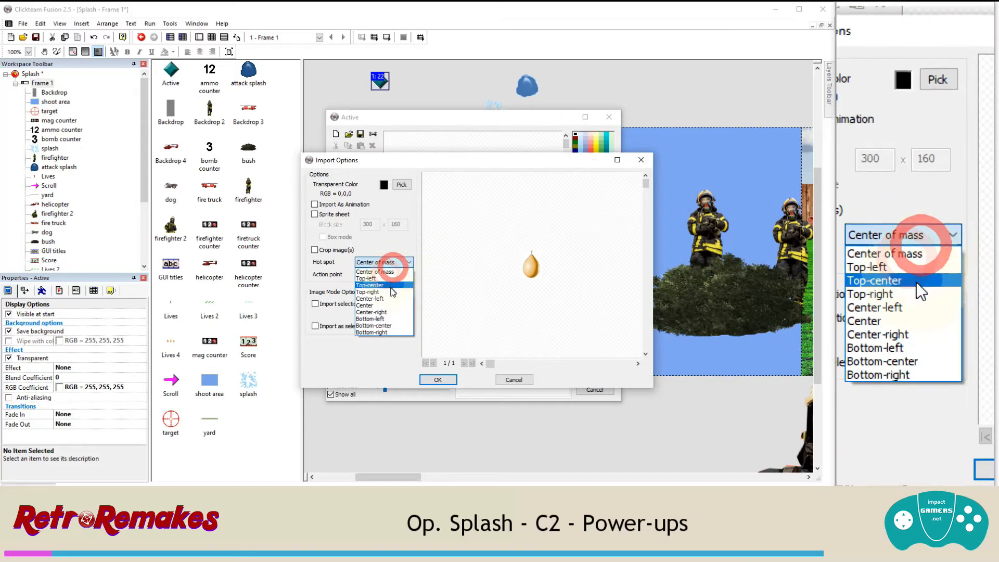
left_click(385, 305)
left_click(439, 383)
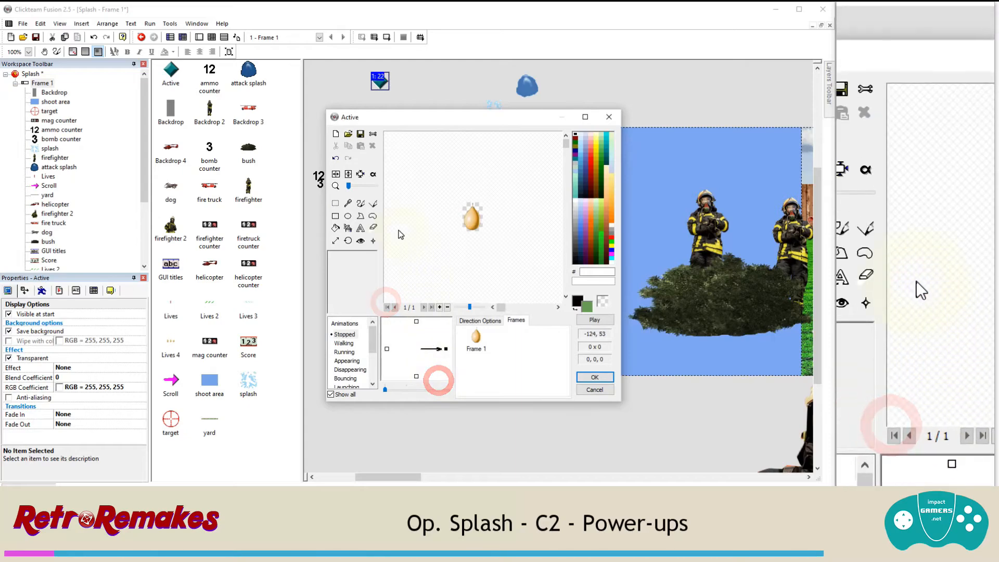
left_click(582, 375)
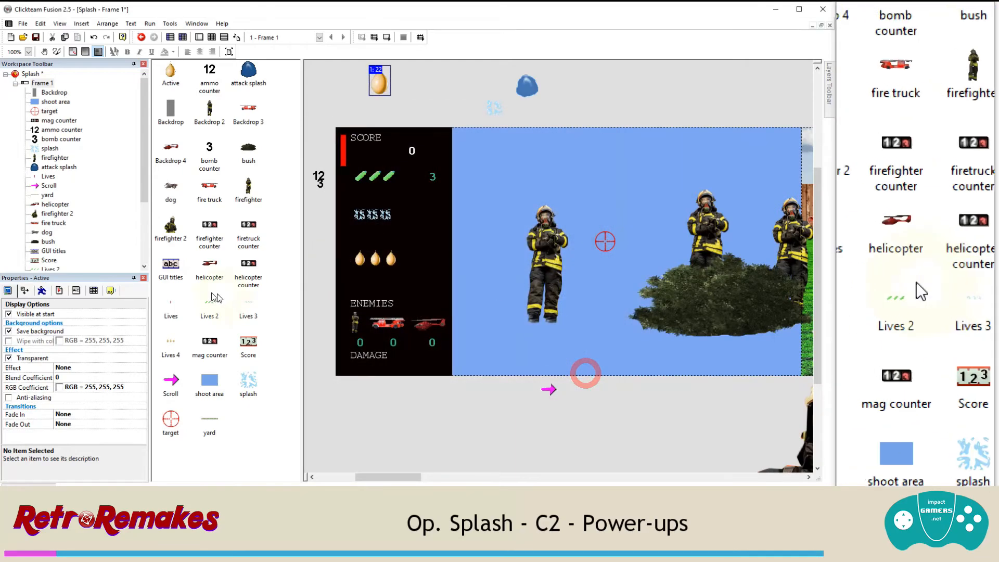
Step: Rename the new Active object as bomb
left_click(111, 291)
left_click(102, 313)
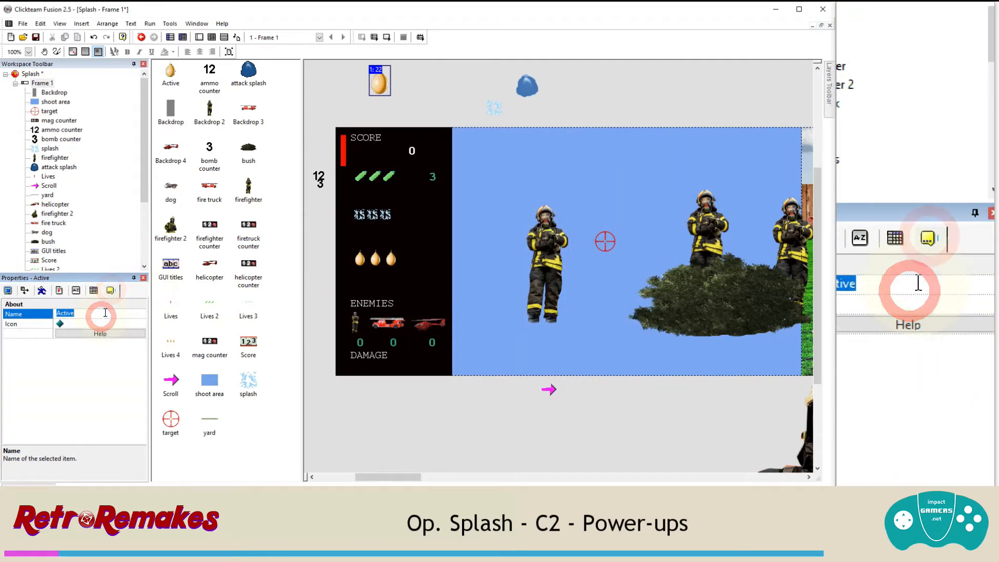
type("bomb")
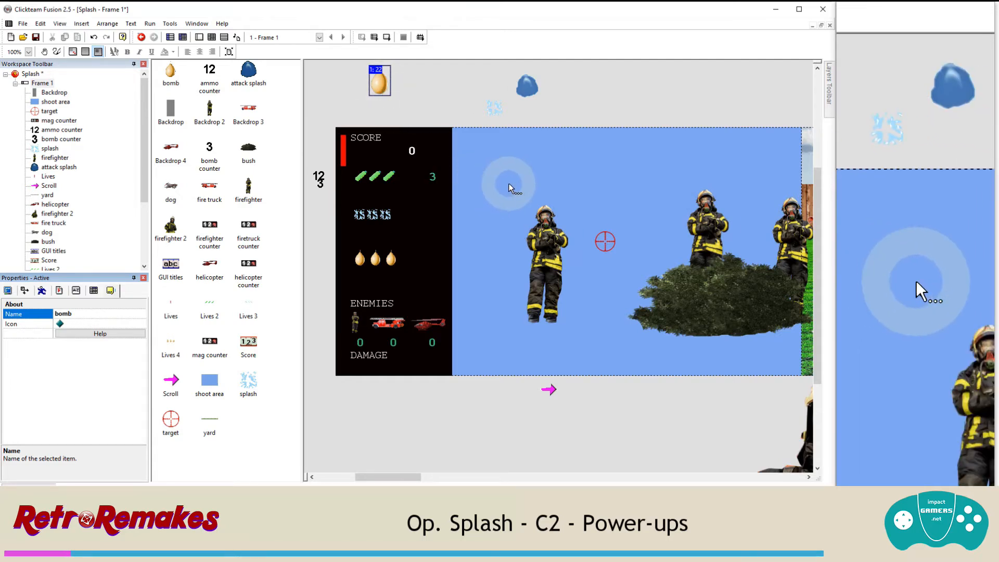
Step: Add a new event at the end of the event list with the condition User clicks with right button, single click
left_click(212, 38)
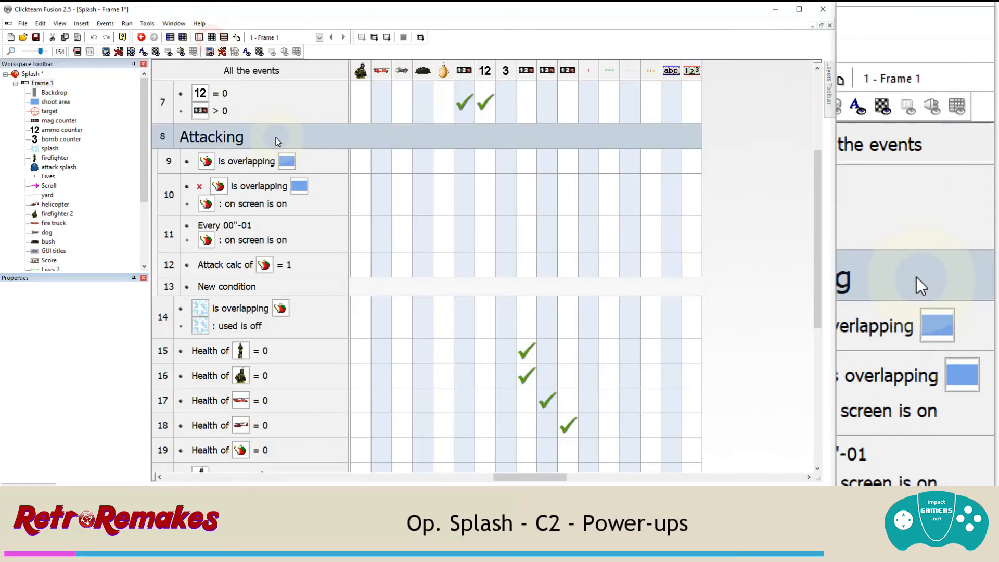
scroll(261, 208, "down", 5)
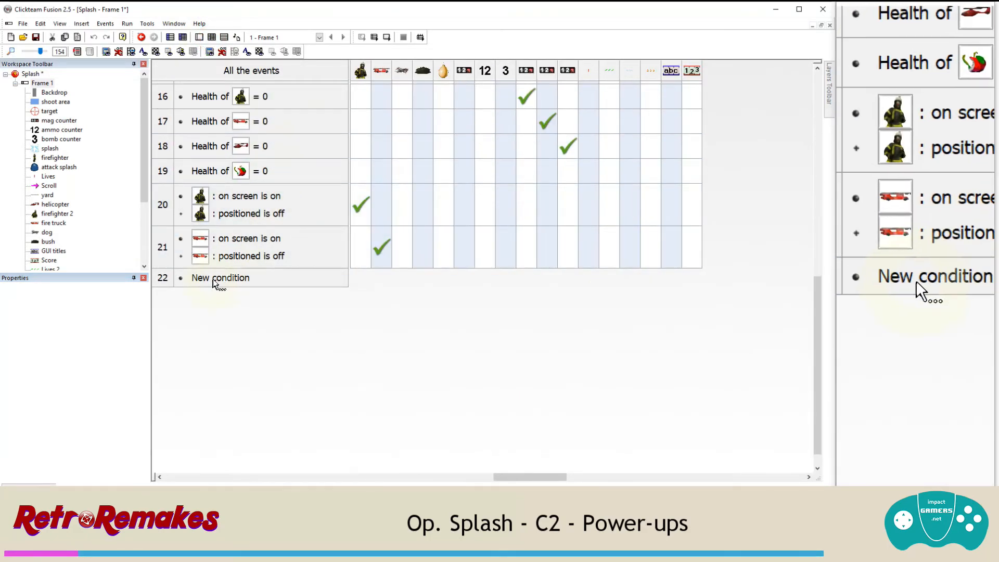
double_click(214, 281)
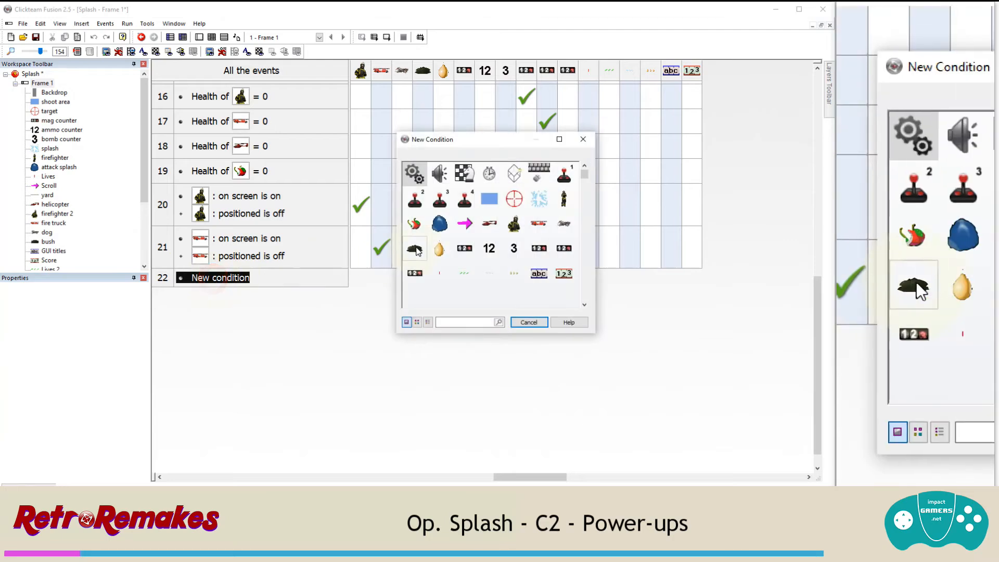
left_click(538, 172)
mouse_move(555, 191)
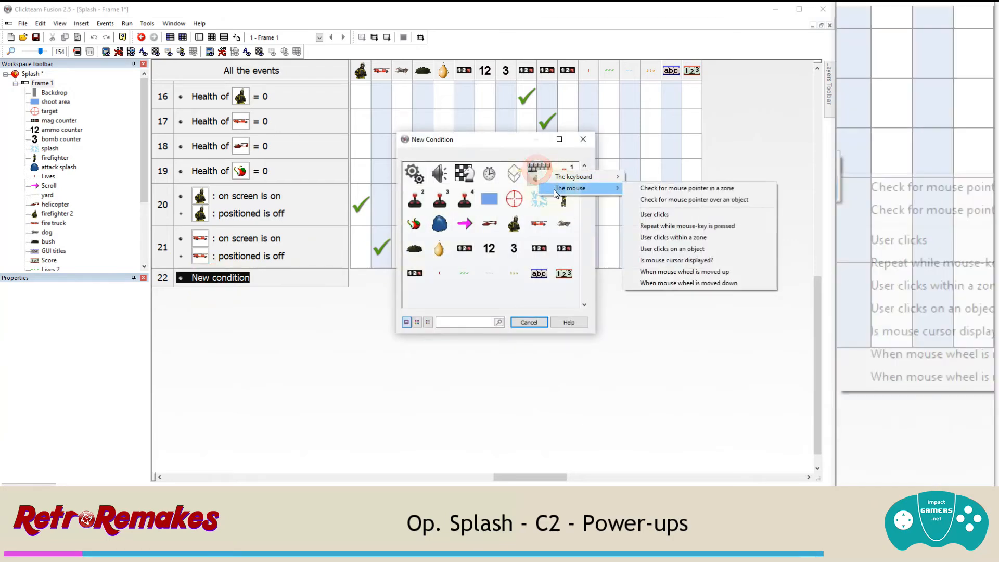
left_click(683, 215)
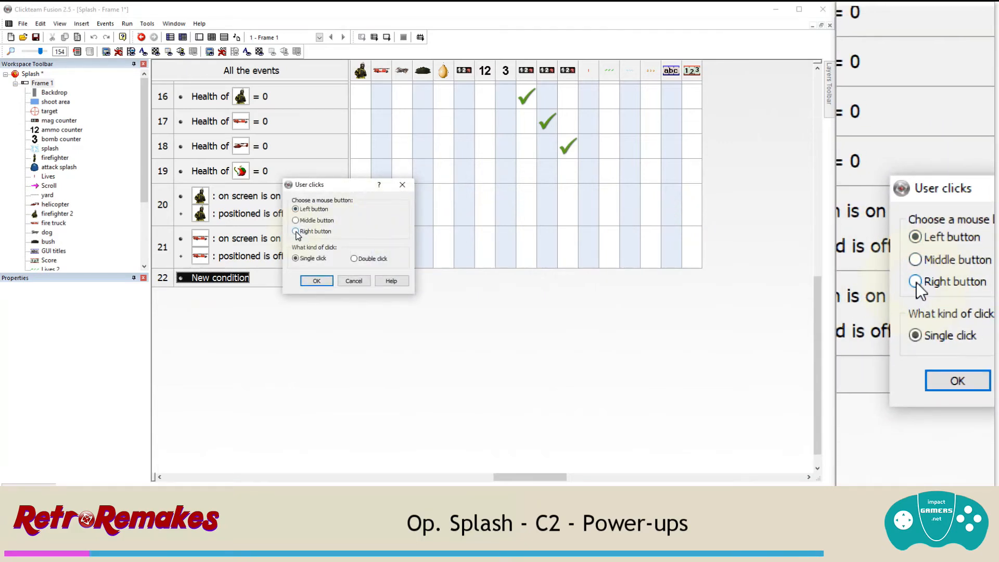
left_click(316, 280)
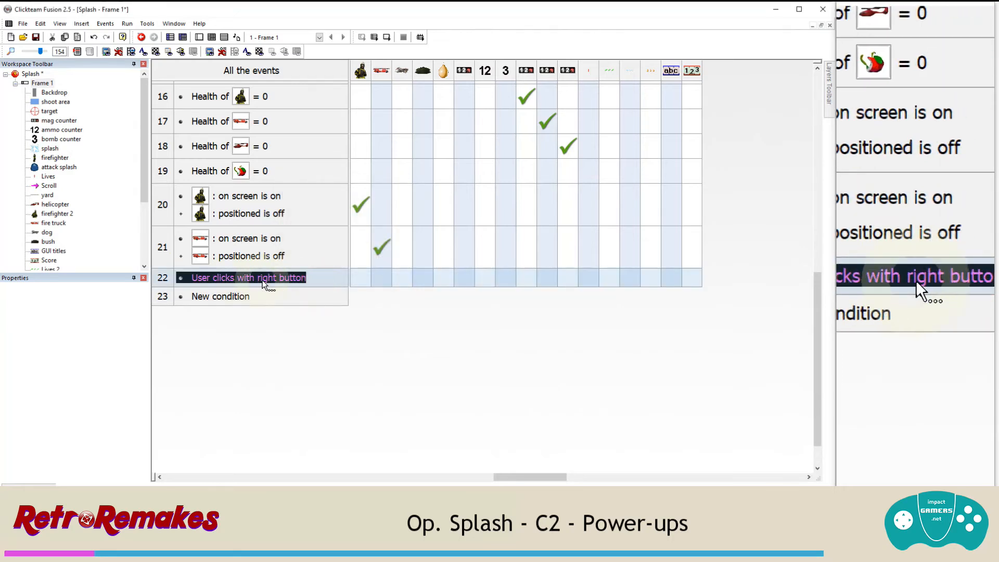
Step: Add a second condition to the right-button event requiring the bomb counter to be Greater than 0
right_click(289, 280)
left_click(318, 307)
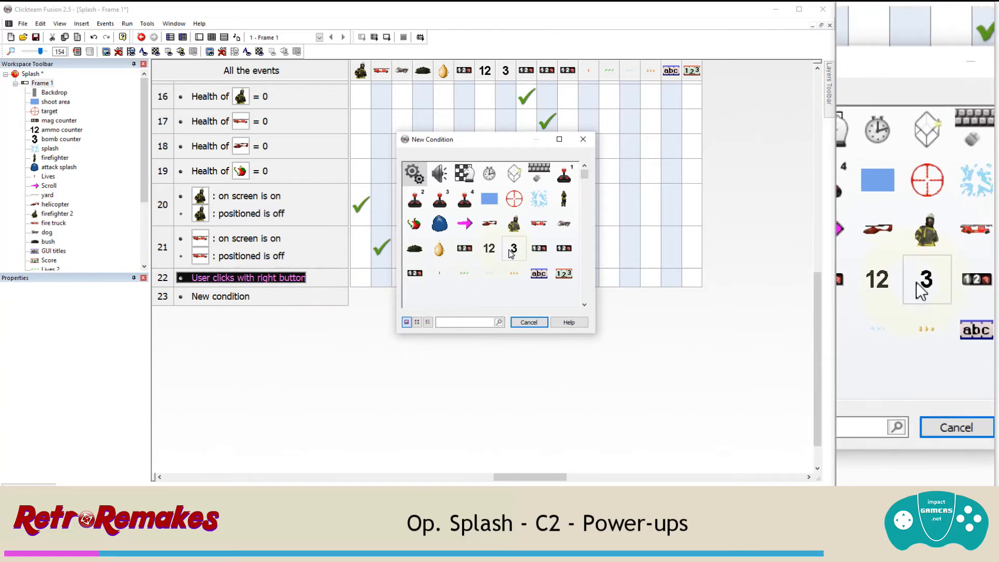
left_click(514, 250)
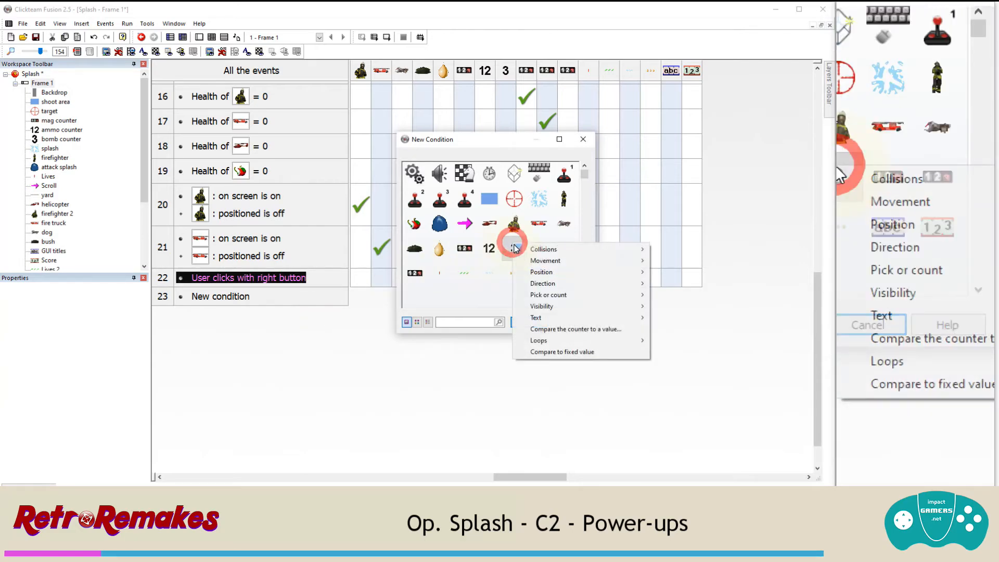
left_click(556, 329)
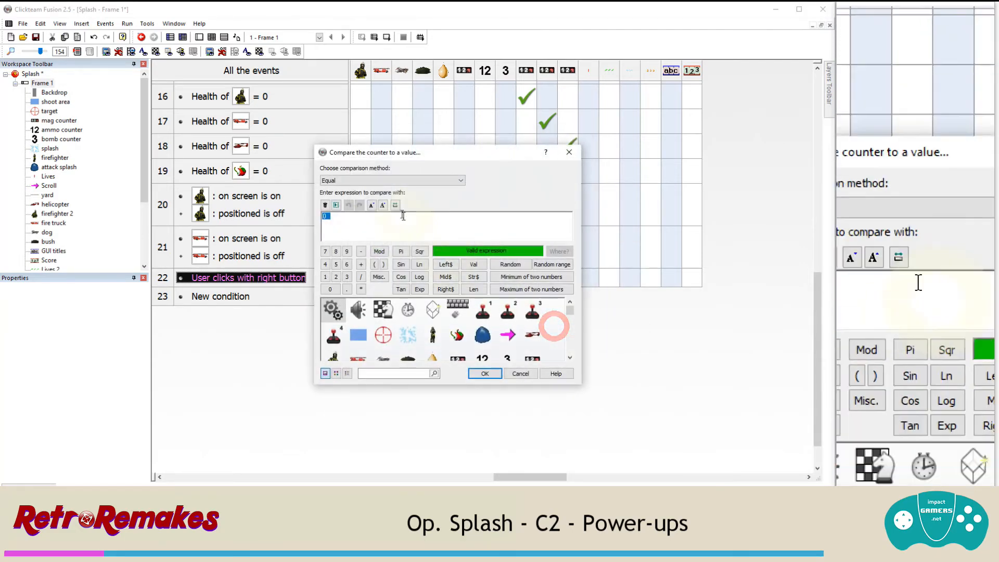
left_click(393, 180)
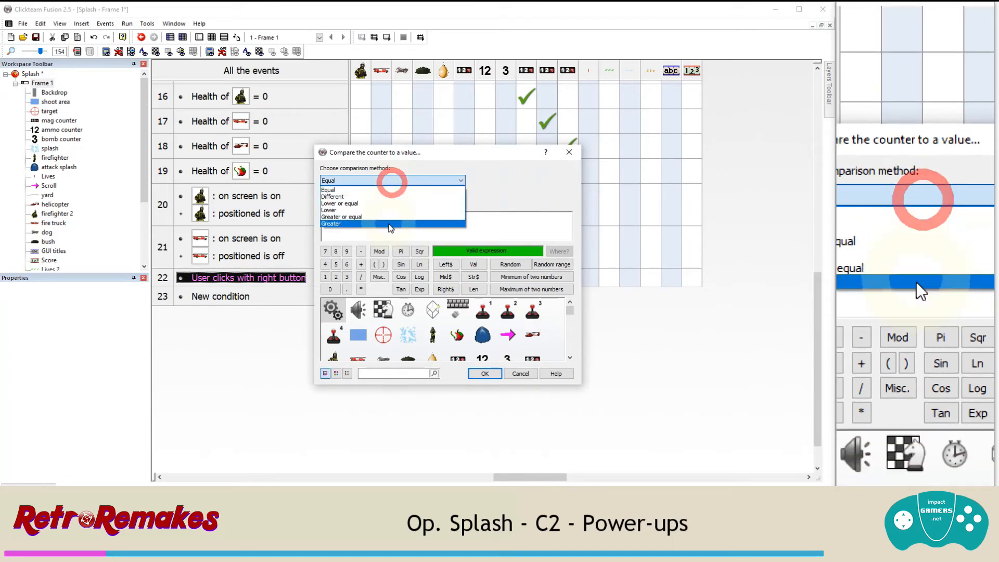
left_click(384, 223)
left_click(485, 373)
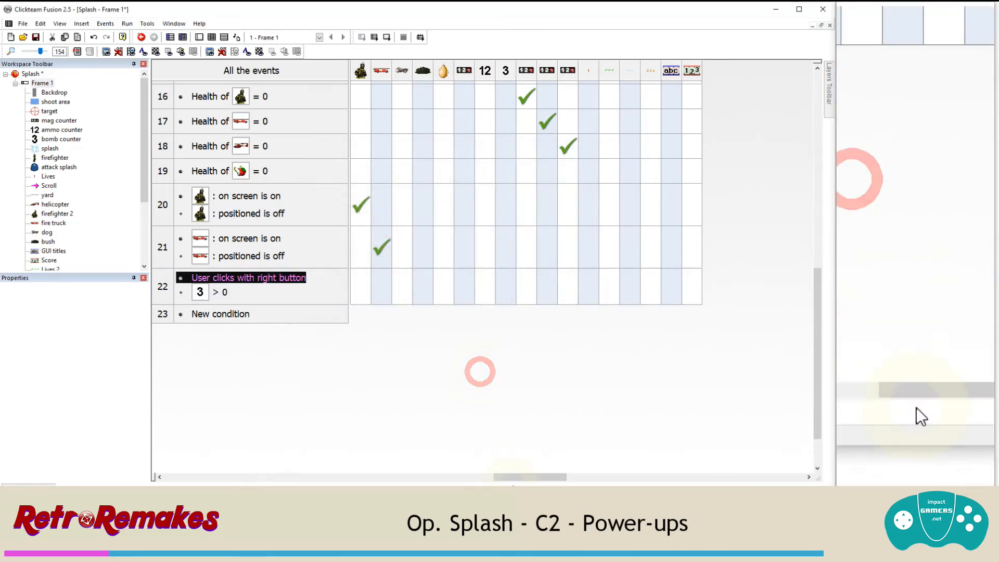
Step: Add a Create object action to the right-button event that creates the bomb relative to the target crosshair
left_click_drag(515, 476, 180, 475)
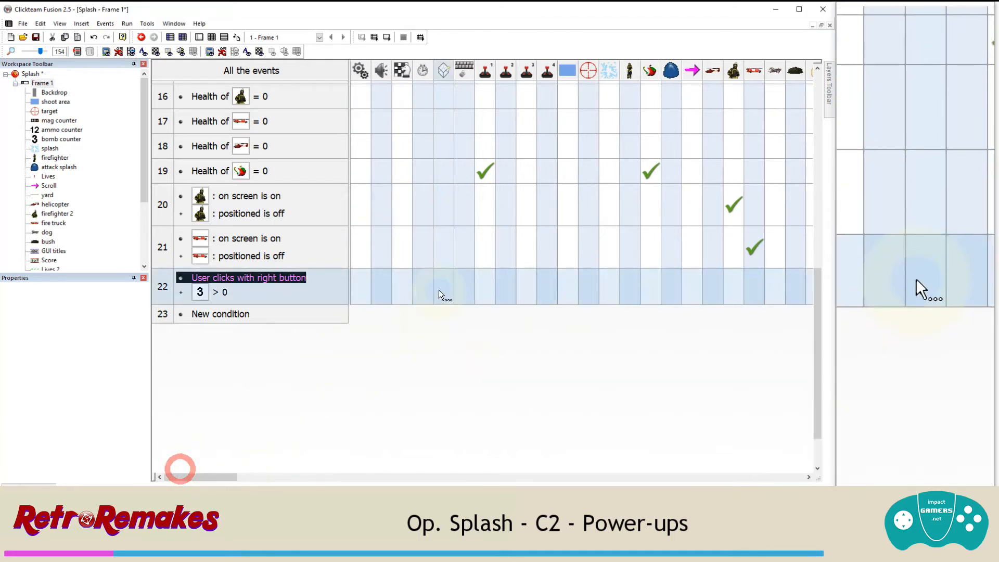
left_click(444, 291)
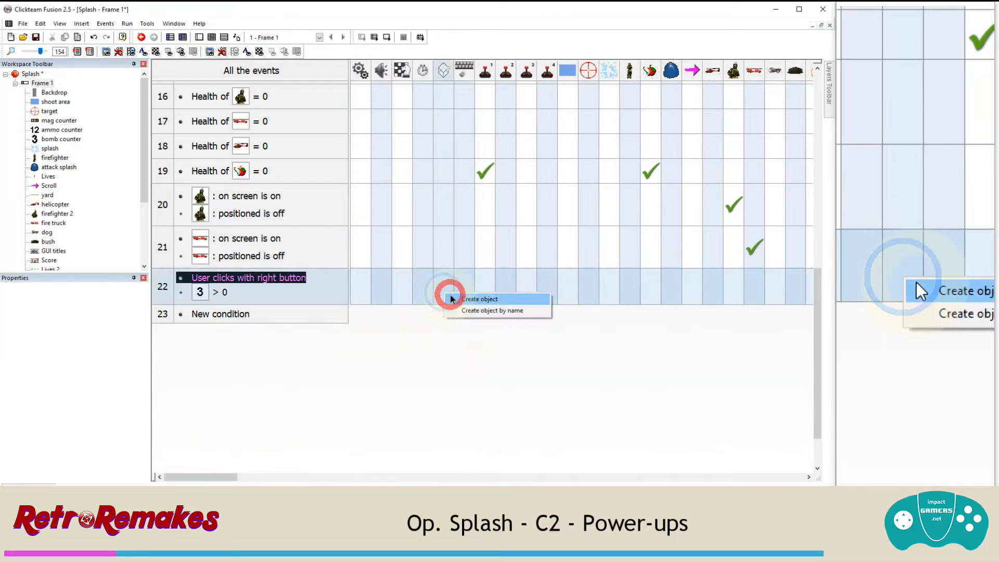
left_click(451, 295)
left_click_drag(235, 192, 233, 250)
left_click(208, 237)
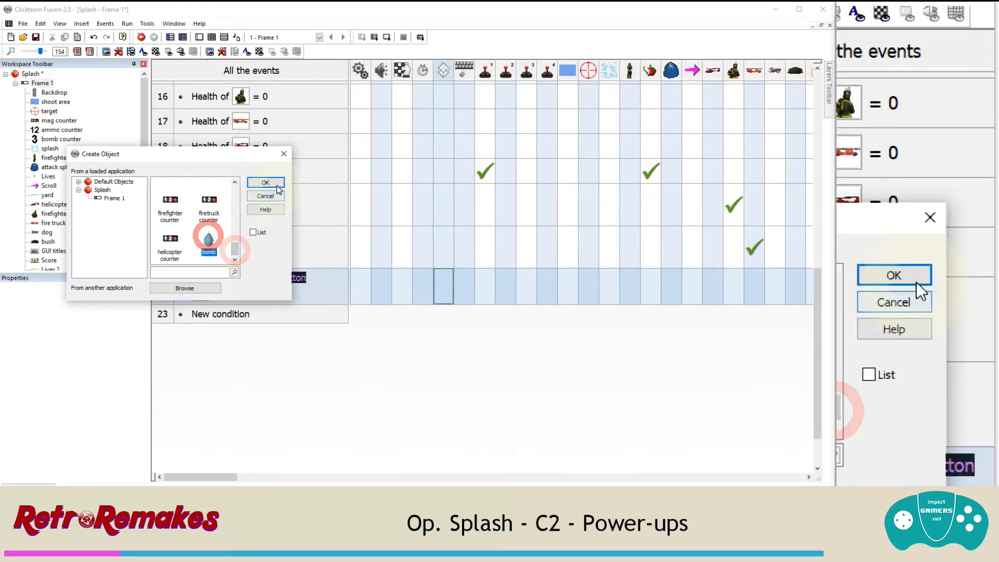
left_click(265, 182)
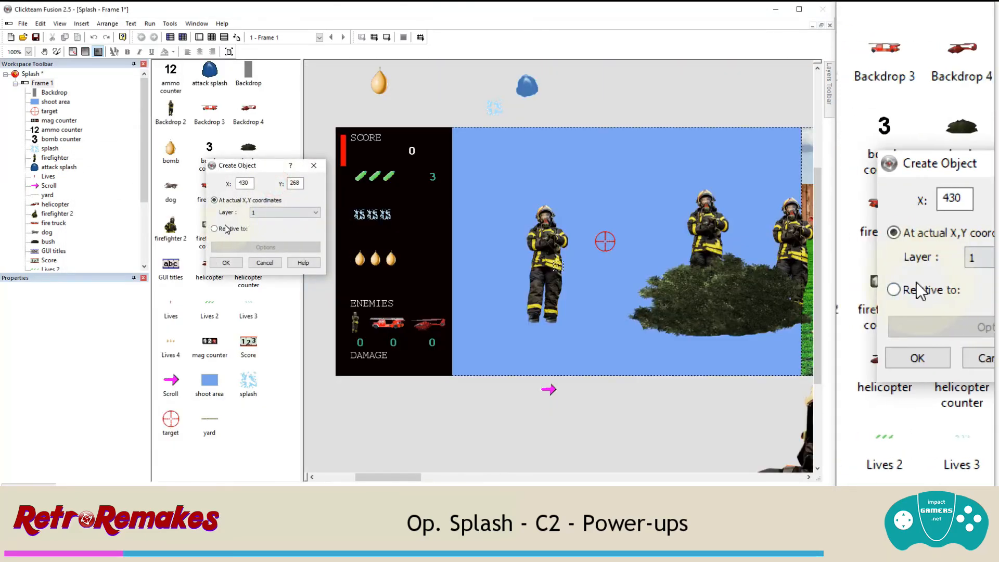
left_click(216, 229)
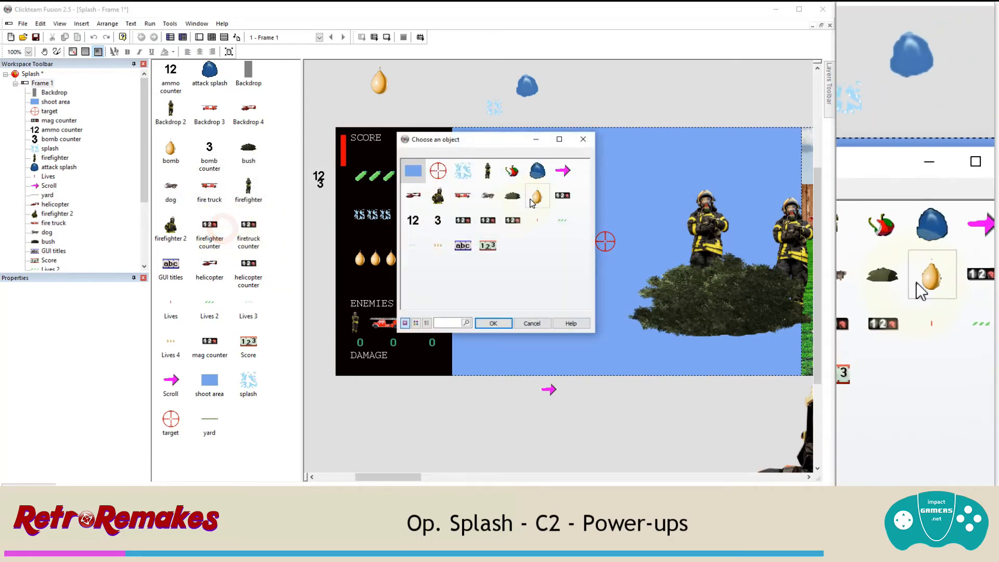
left_click(439, 170)
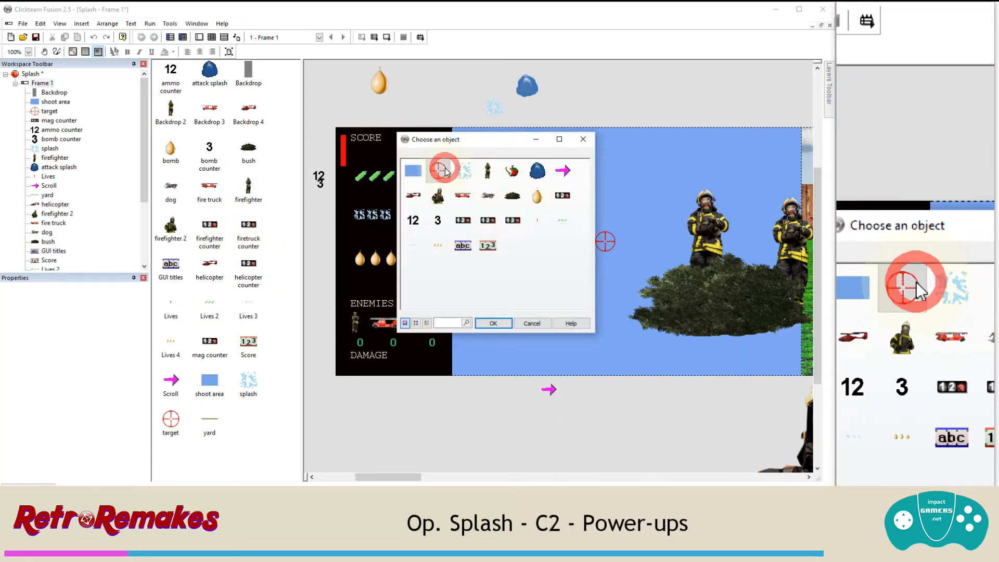
double_click(445, 167)
left_click(213, 259)
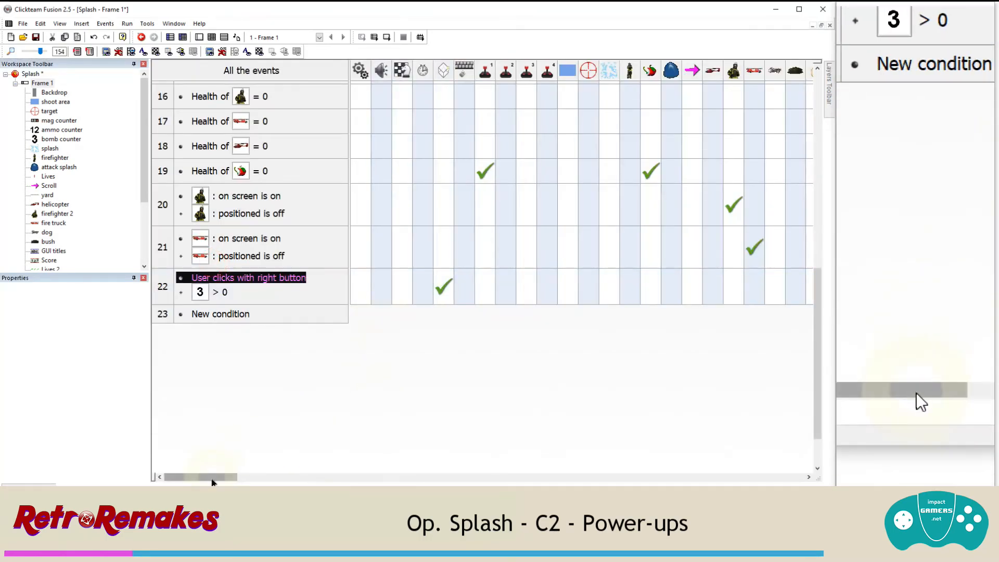
left_click_drag(212, 477, 471, 476)
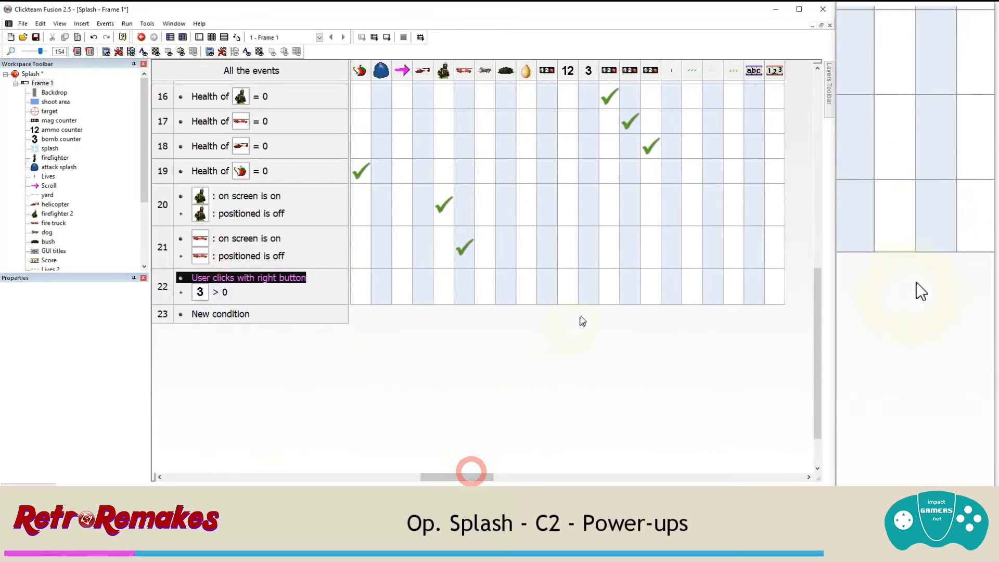
Step: Add an action to the right-button event that subtracts 1 from the bomb counter
right_click(586, 293)
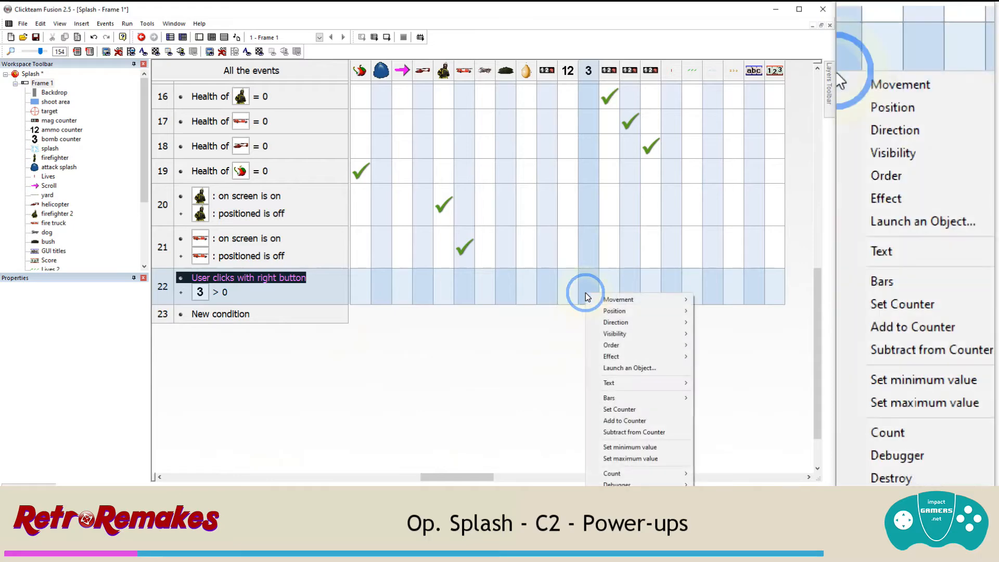
left_click(639, 436)
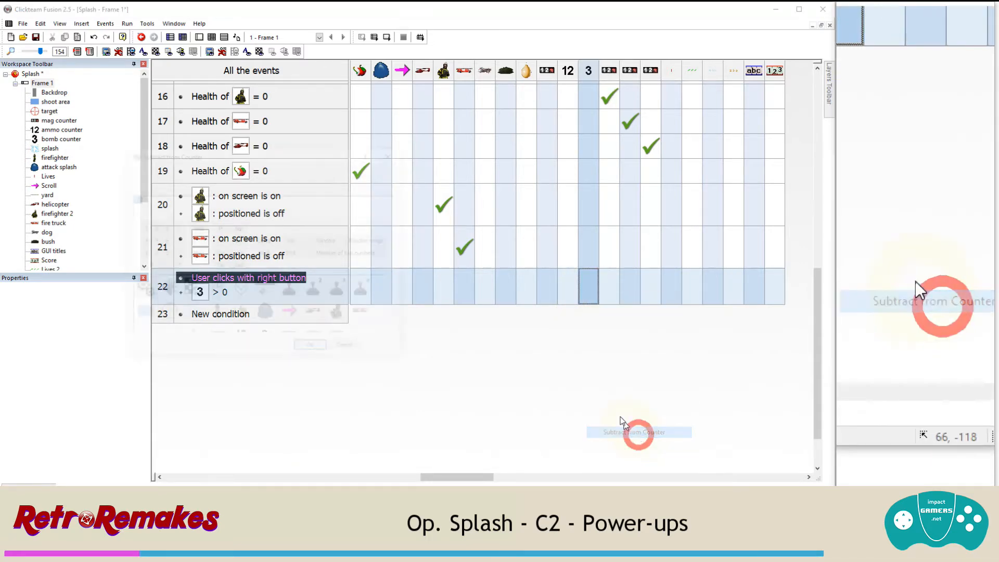
type("1")
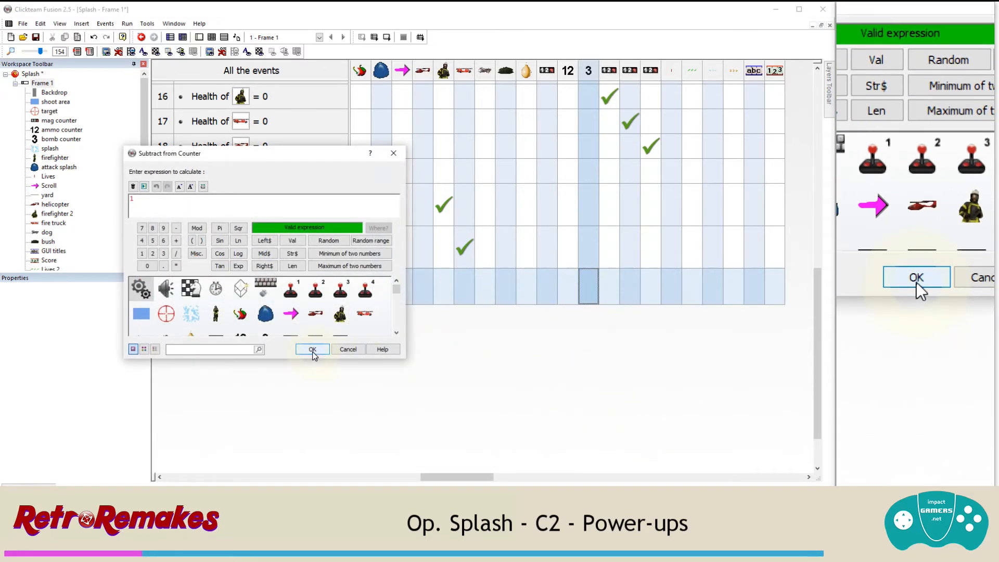
left_click(313, 350)
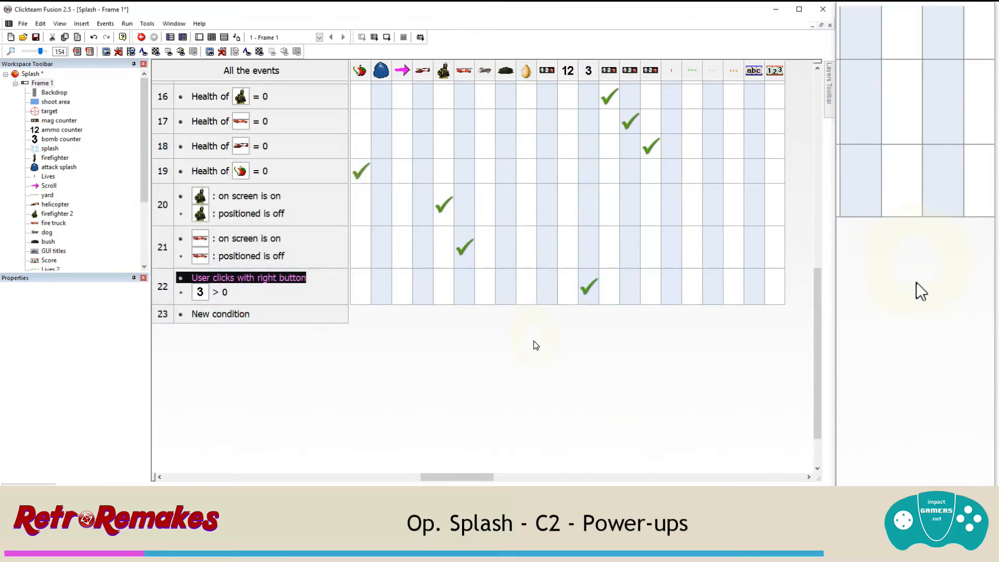
Step: Add a Launch an Object action to the bomb in the right-button event, launching splash in all directions at speed 100
left_click_drag(445, 479, 366, 454)
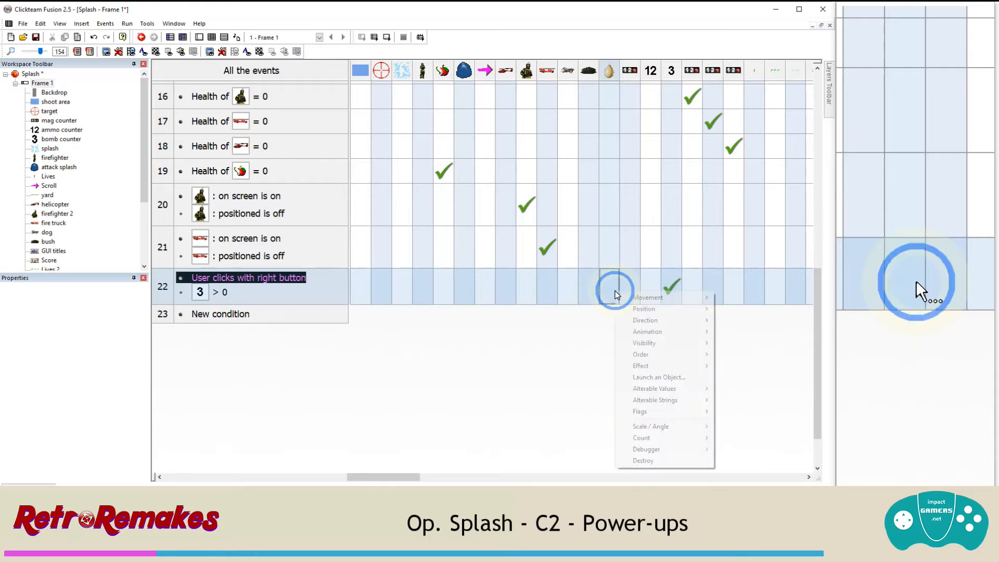
left_click(669, 379)
left_click_drag(232, 206, 233, 214)
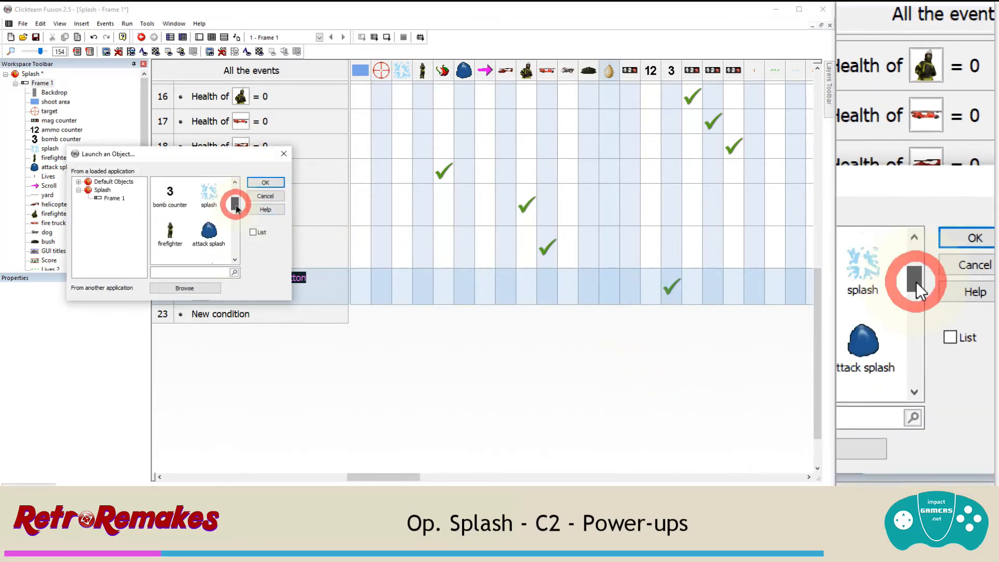
double_click(214, 188)
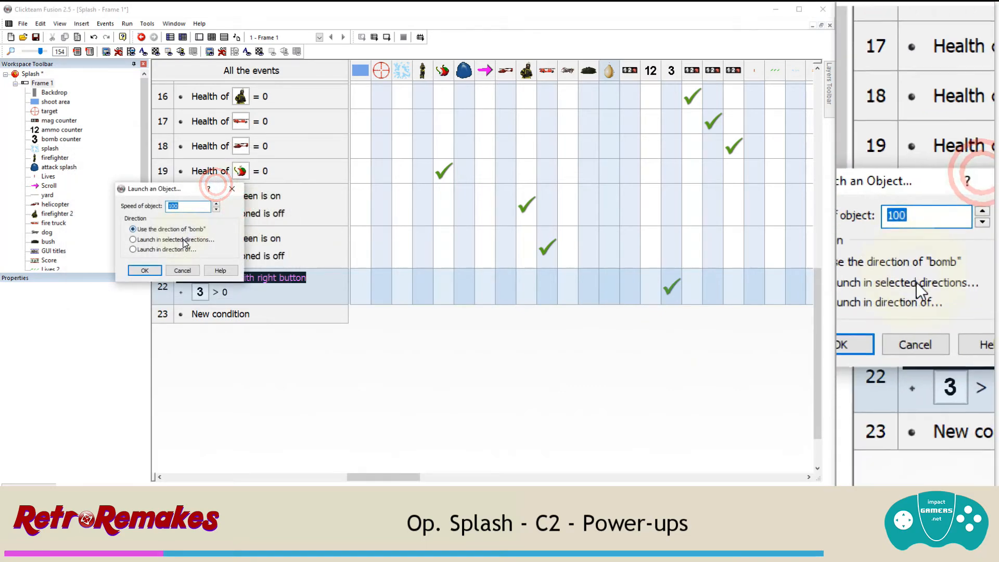
left_click(182, 239)
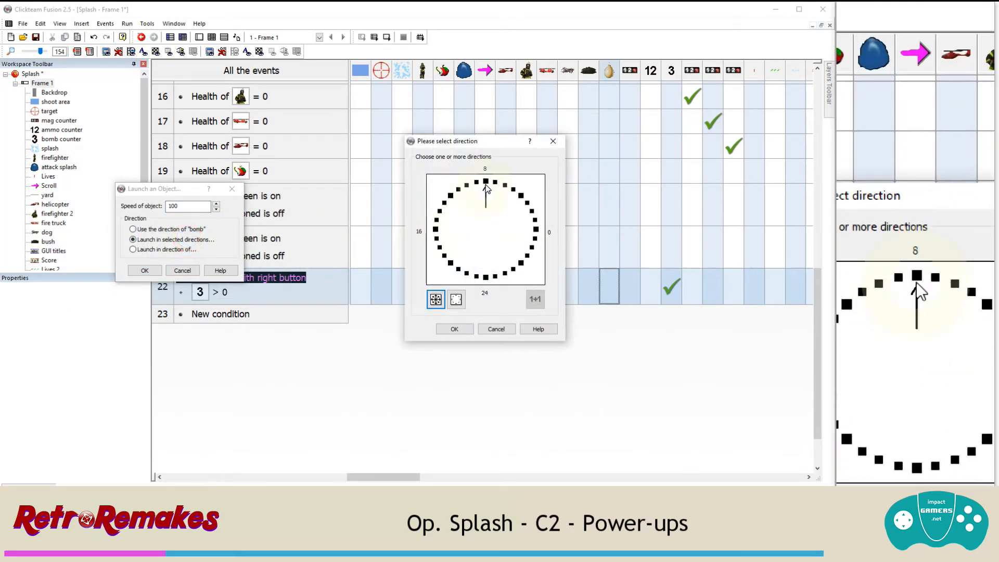
left_click(436, 299)
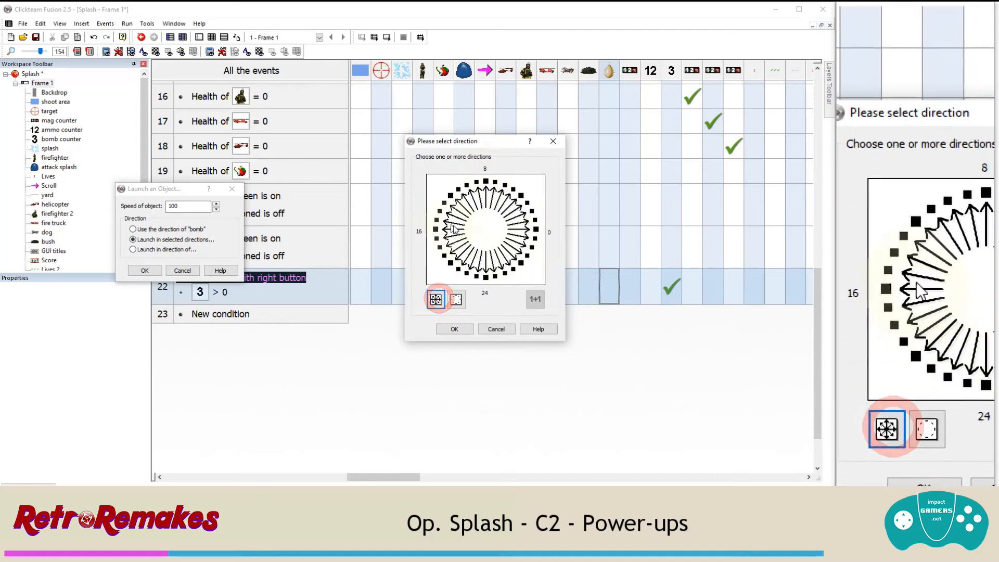
left_click(449, 329)
left_click(145, 270)
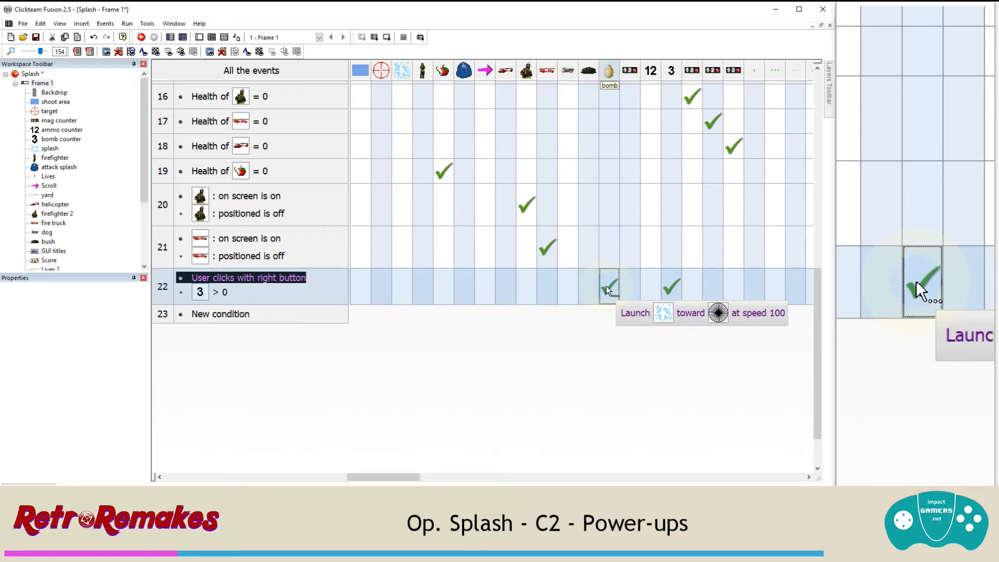
Step: Duplicate the bomb's splash launch action many times in the right-button event so each bomb fires a burst of splashes
double_click(606, 285)
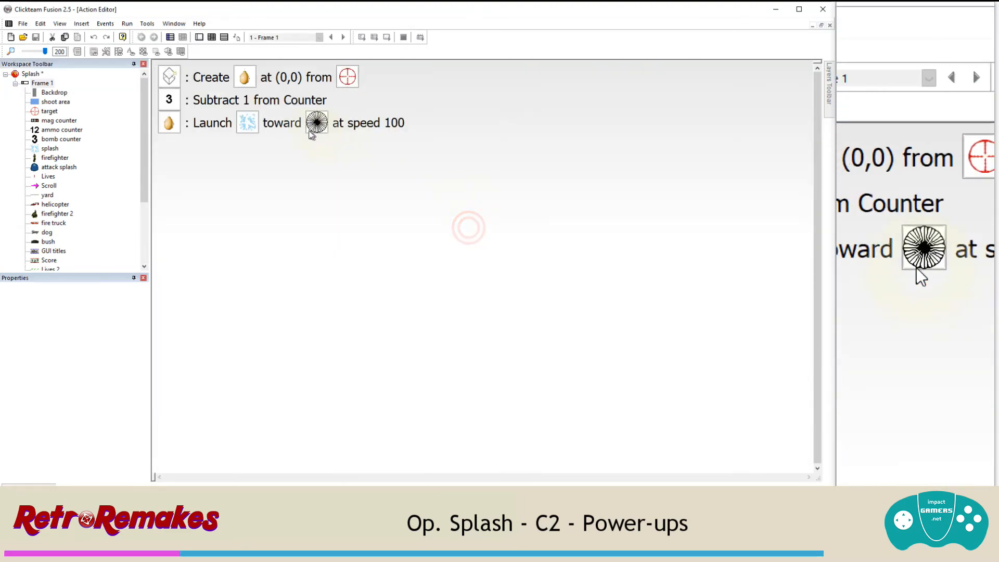
left_click(192, 123)
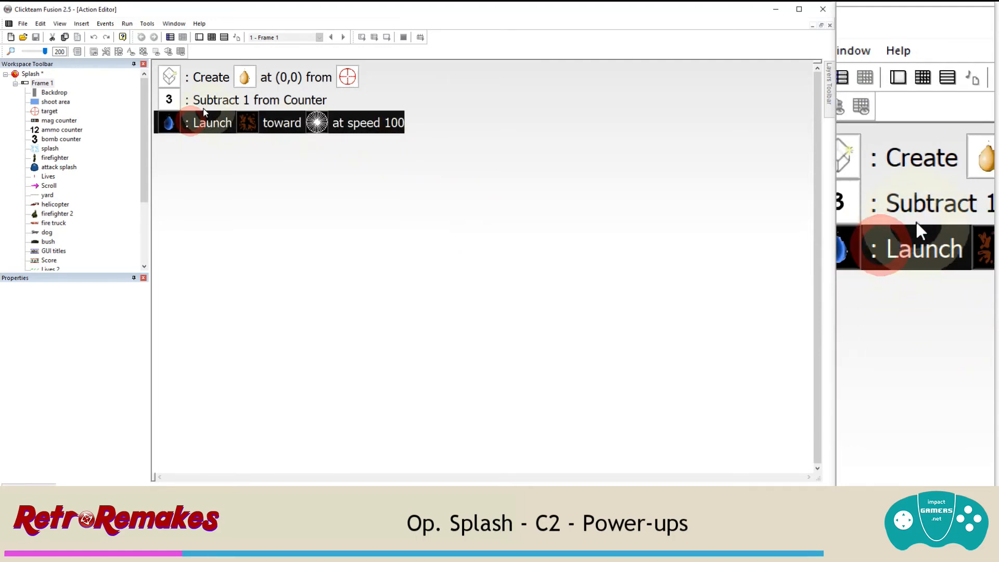
left_click(40, 23)
left_click(52, 69)
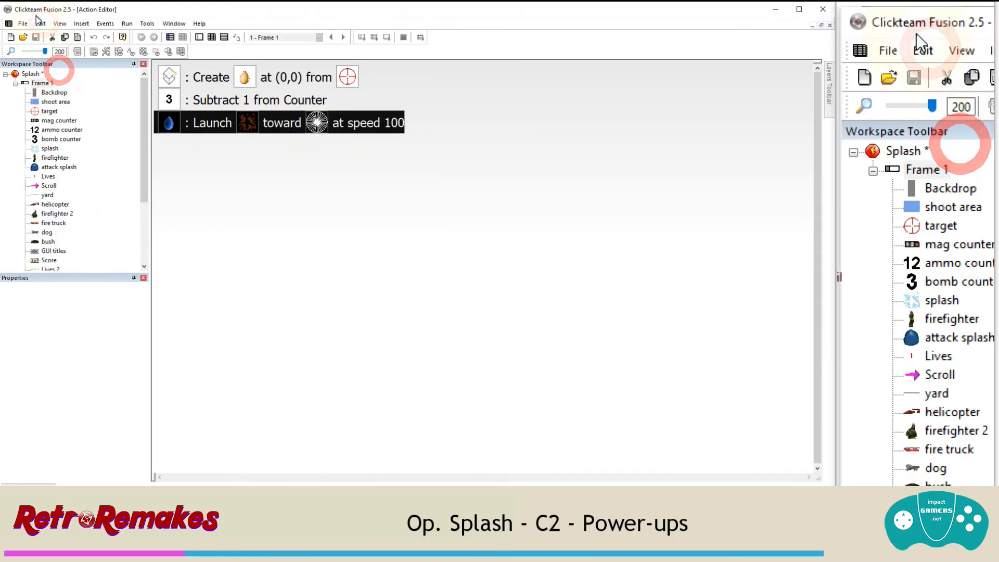
left_click(41, 23)
left_click(52, 78)
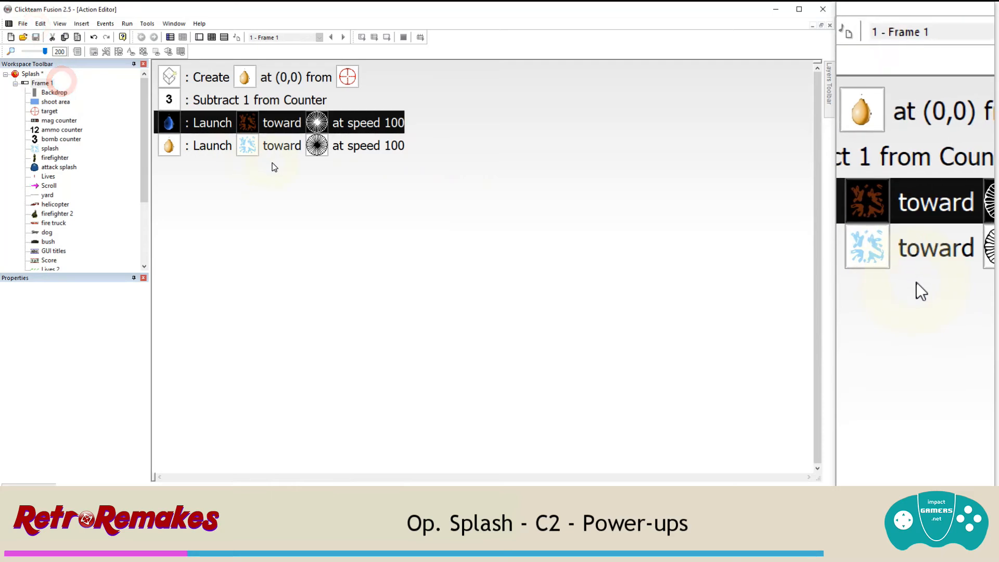
key("ctrl+v")
key("ctrl+v")
key("ctrl+v")
key("ctrl+v")
key("ctrl+v")
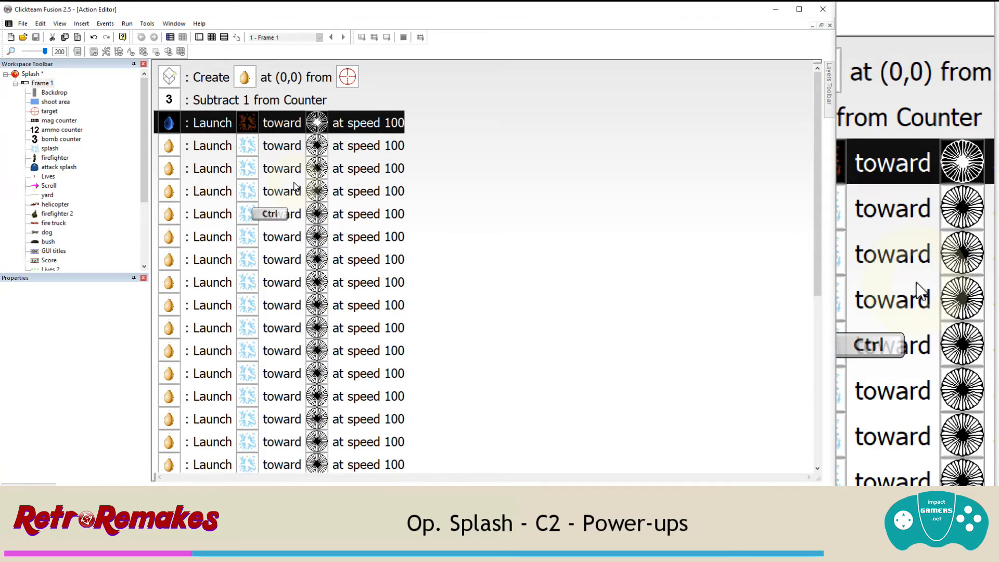
scroll(260, 149, "down", 5)
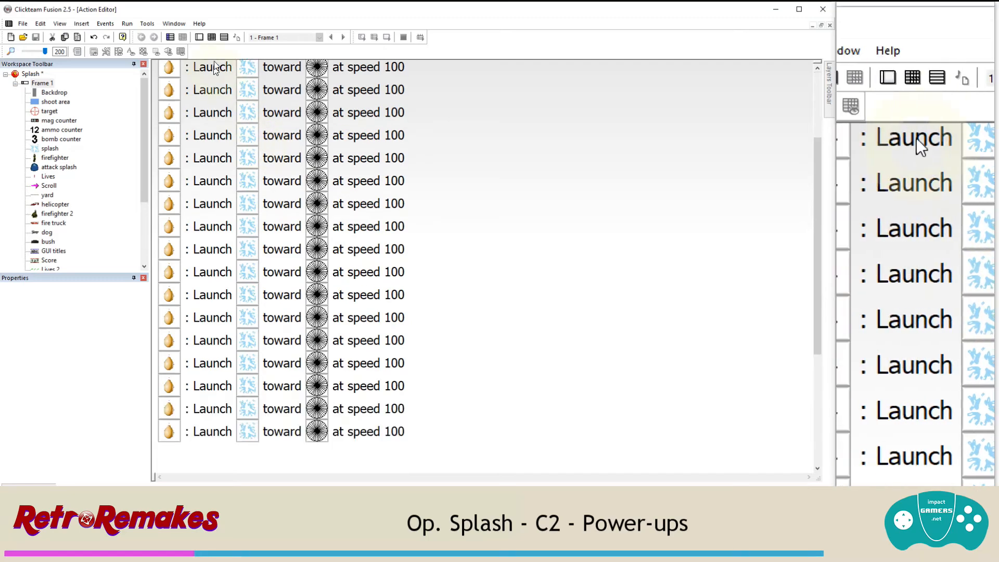
Step: Return to the event grid and add a Destroy action for the bomb in the right-button event
left_click(212, 39)
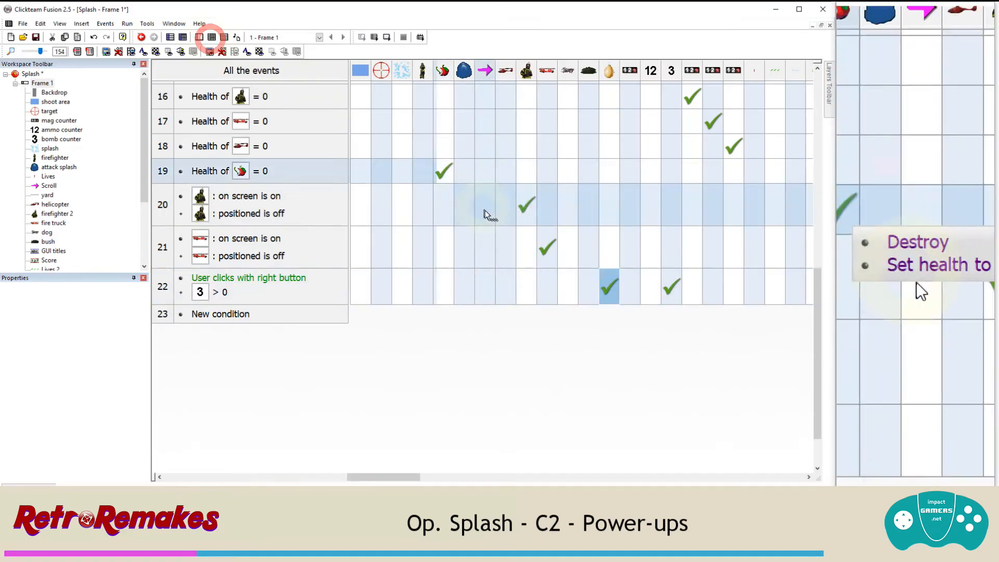
right_click(606, 287)
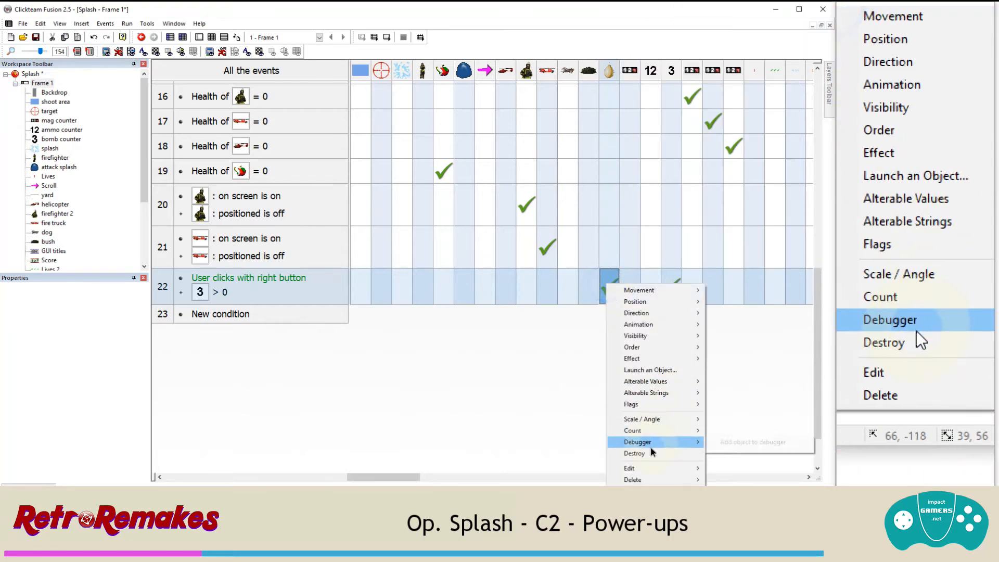
left_click(651, 453)
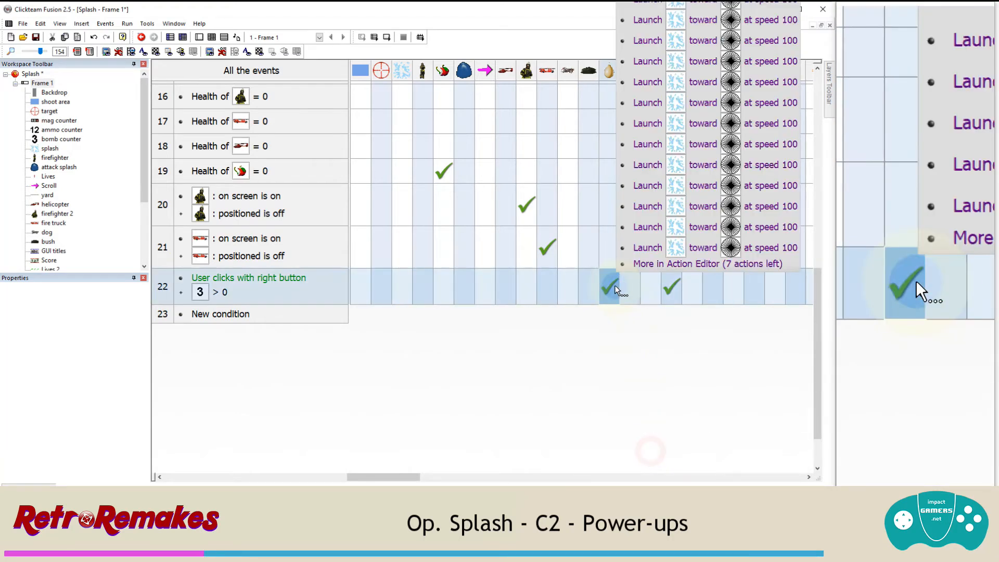
Step: Run the application, test the bombs against the enemies, and close the game window
left_click(127, 23)
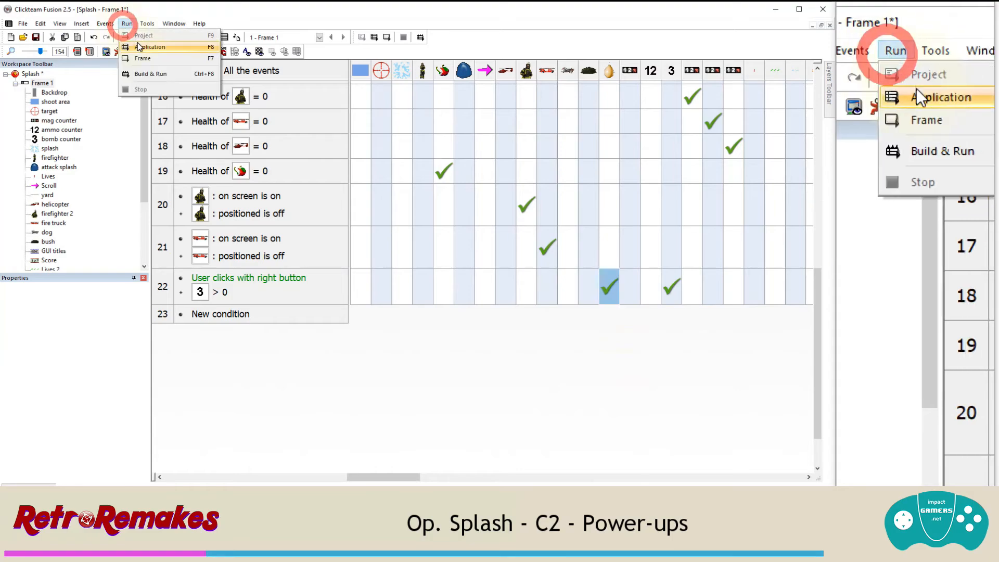
left_click(138, 44)
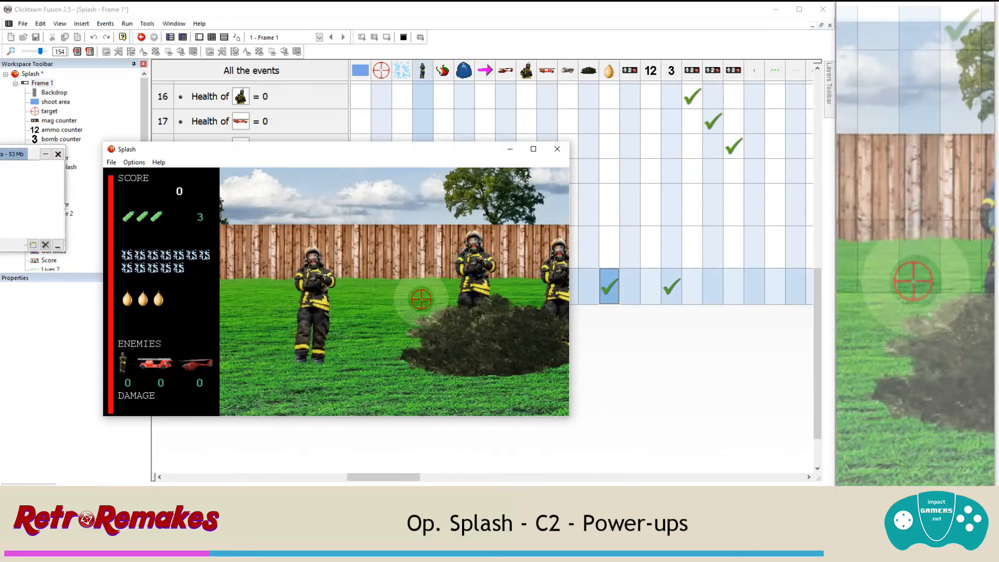
right_click(385, 296)
right_click(441, 283)
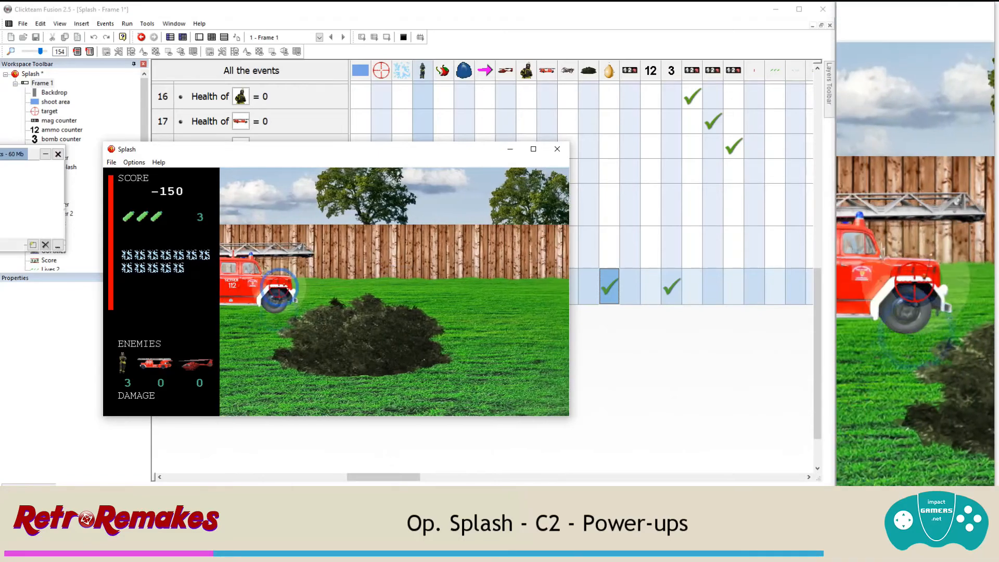
left_click(286, 291)
left_click(559, 148)
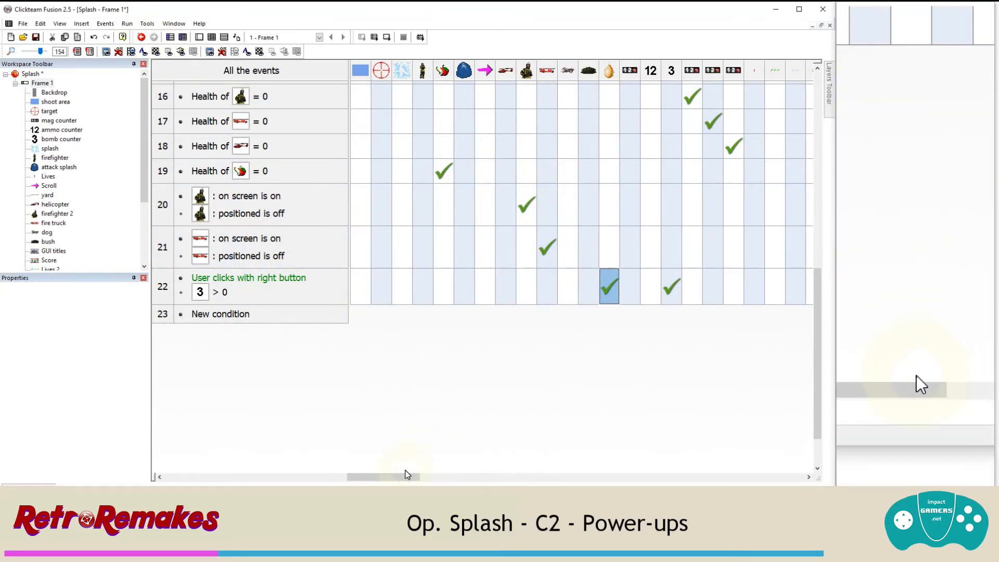
Step: Insert the condition Pick "splash" at random at the end of the Attacking event where an unused splash overlaps an enemy
left_click(314, 477)
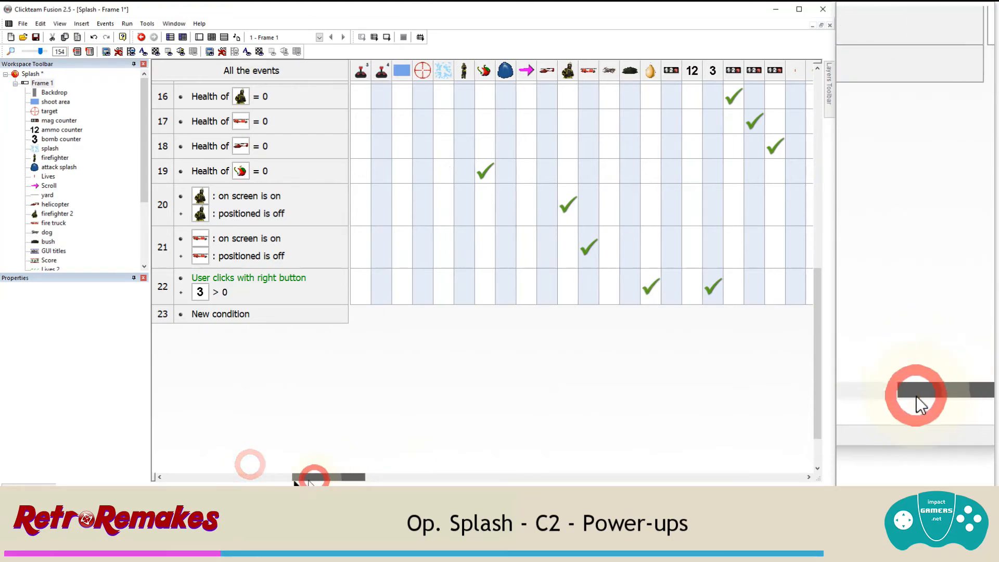
left_click_drag(308, 480, 173, 475)
scroll(367, 366, "up", 5)
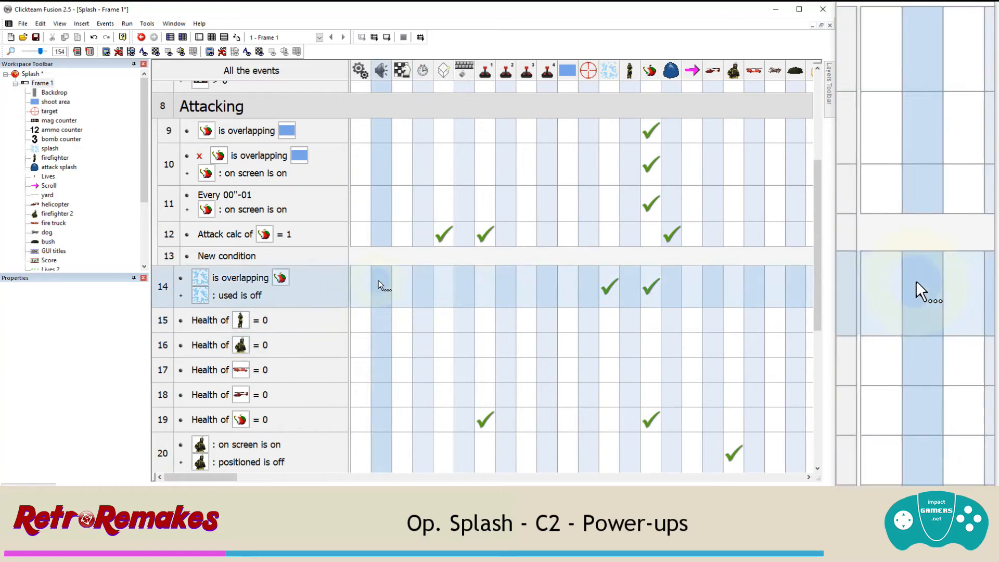
scroll(393, 296, "up", 4)
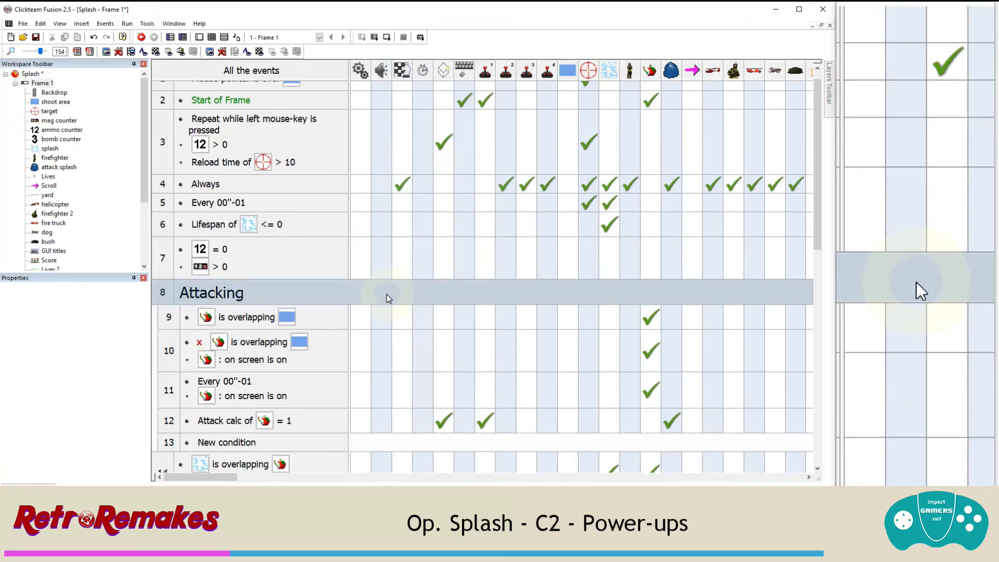
scroll(375, 295, "down", 4)
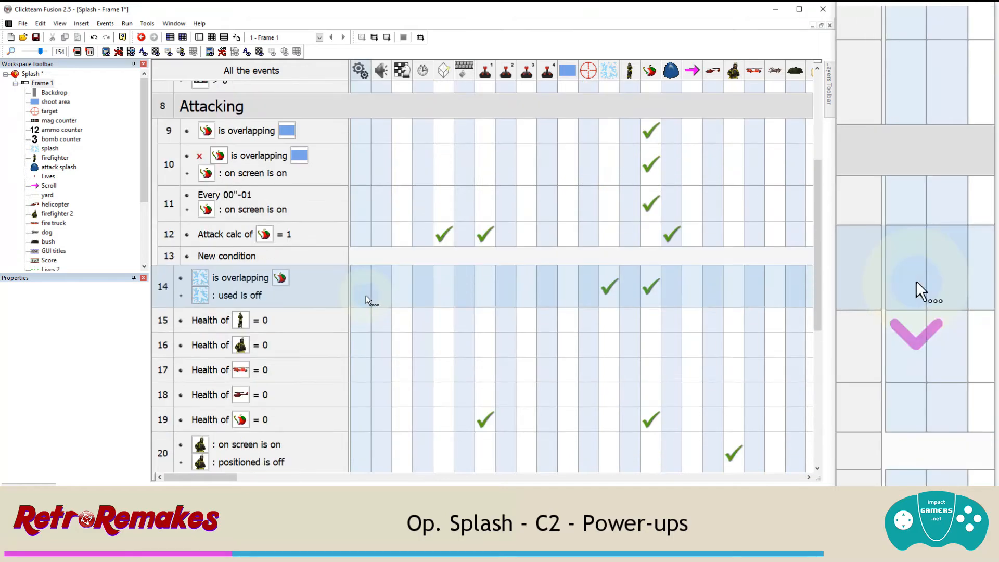
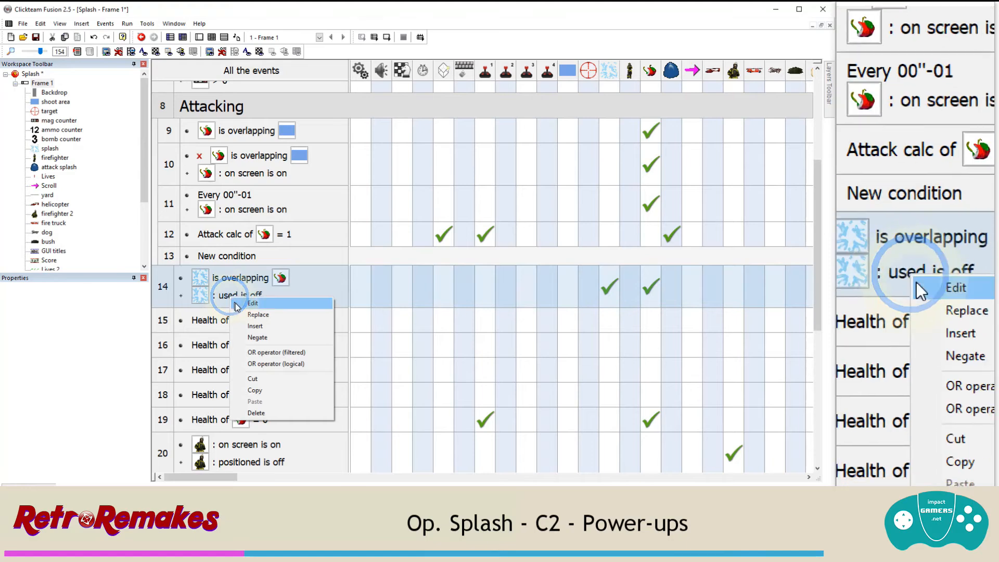
left_click(259, 328)
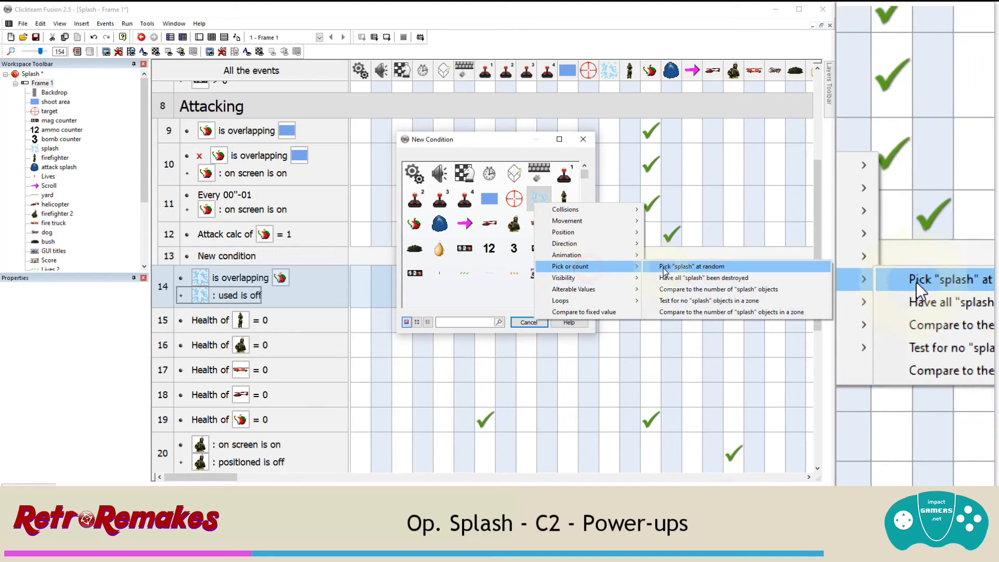
left_click(664, 267)
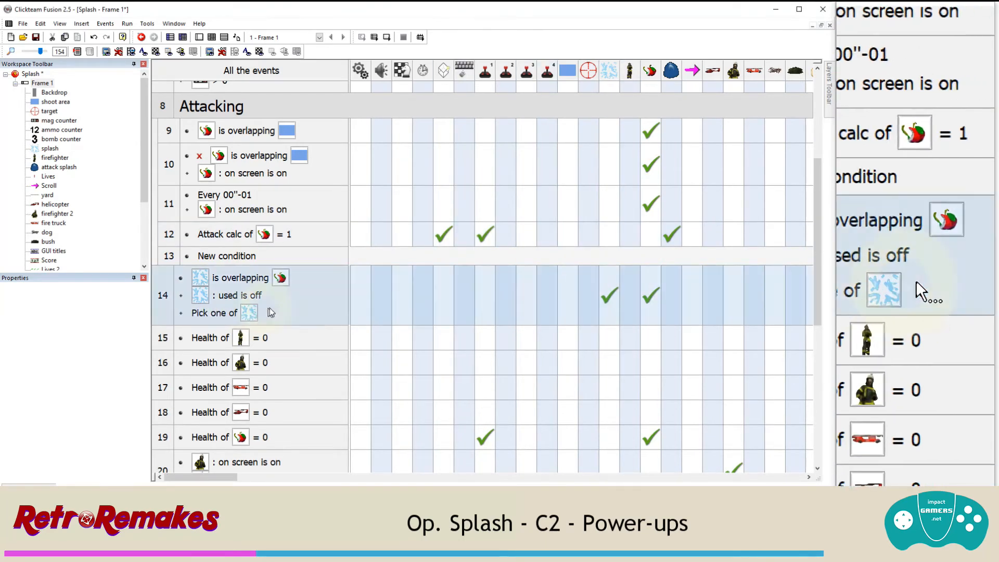
left_click(254, 294)
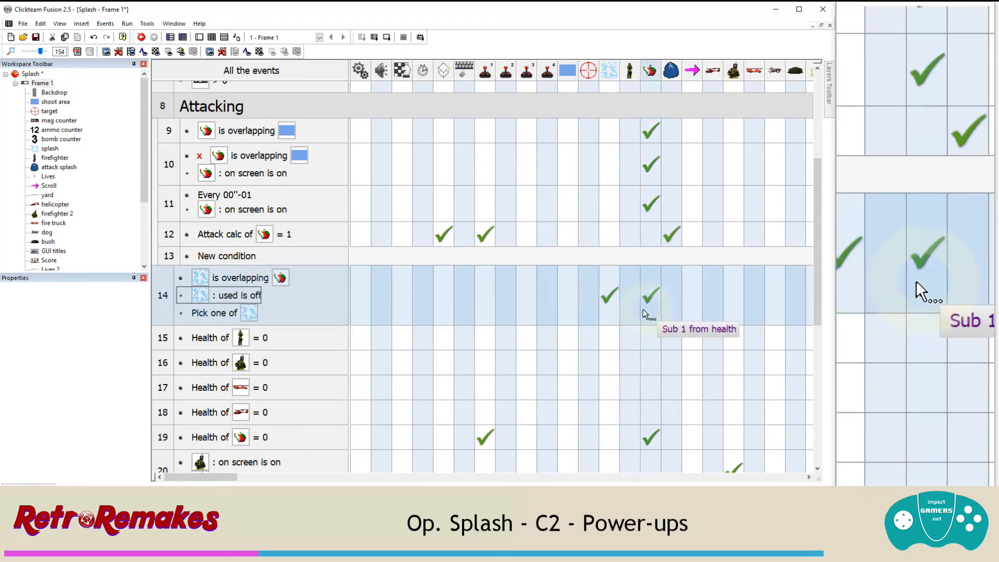
Step: Run the application, test normal shots and bombs against the enemies, and close the game window
left_click(127, 23)
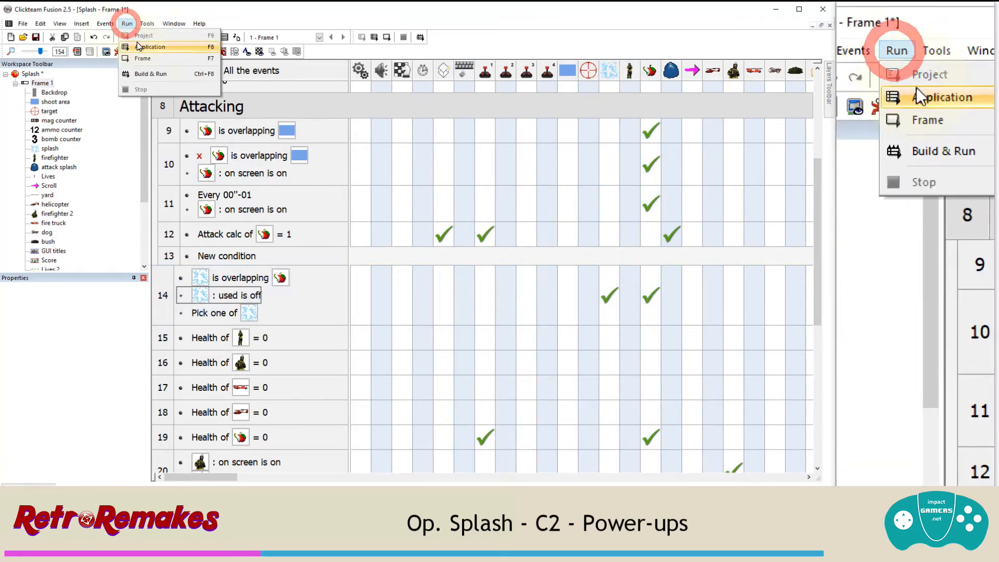
left_click(138, 46)
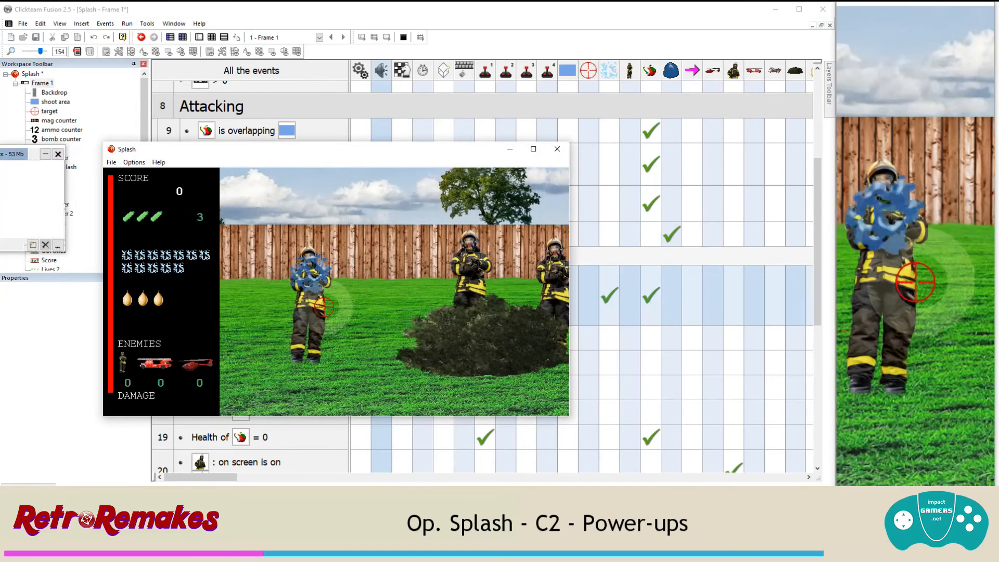
left_click(293, 289)
left_click(294, 303)
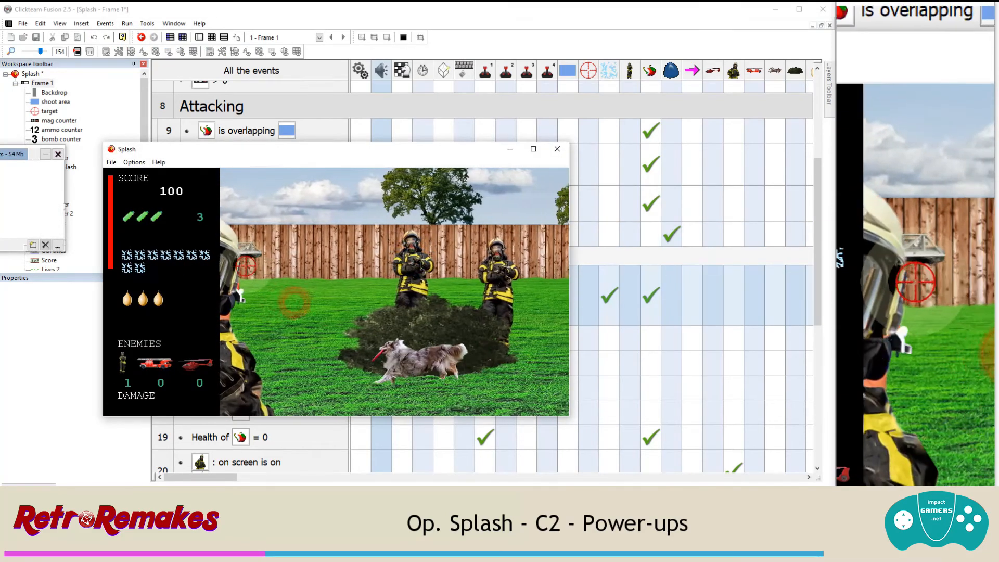
right_click(249, 286)
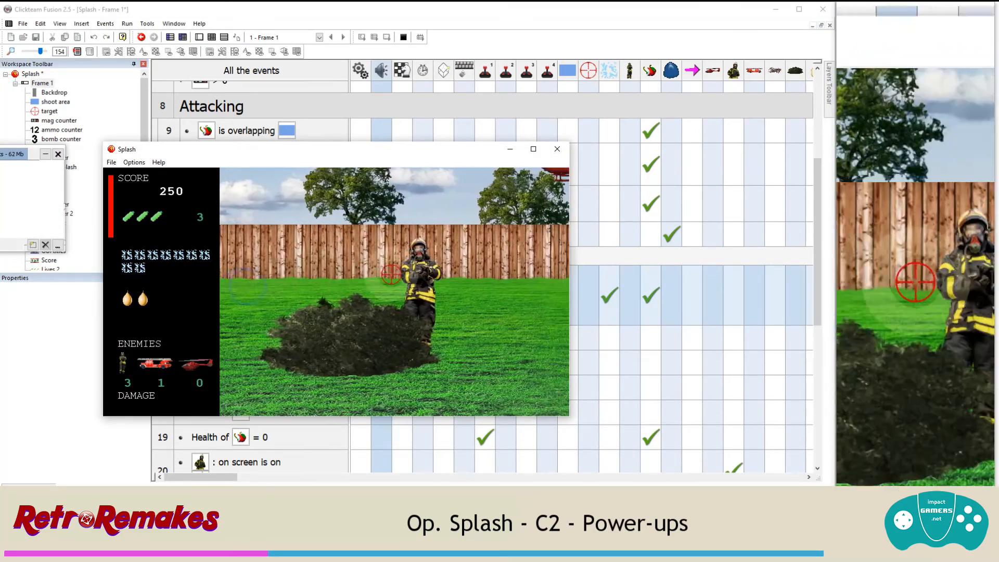
left_click(399, 273)
left_click(401, 272)
left_click(391, 274)
right_click(418, 221)
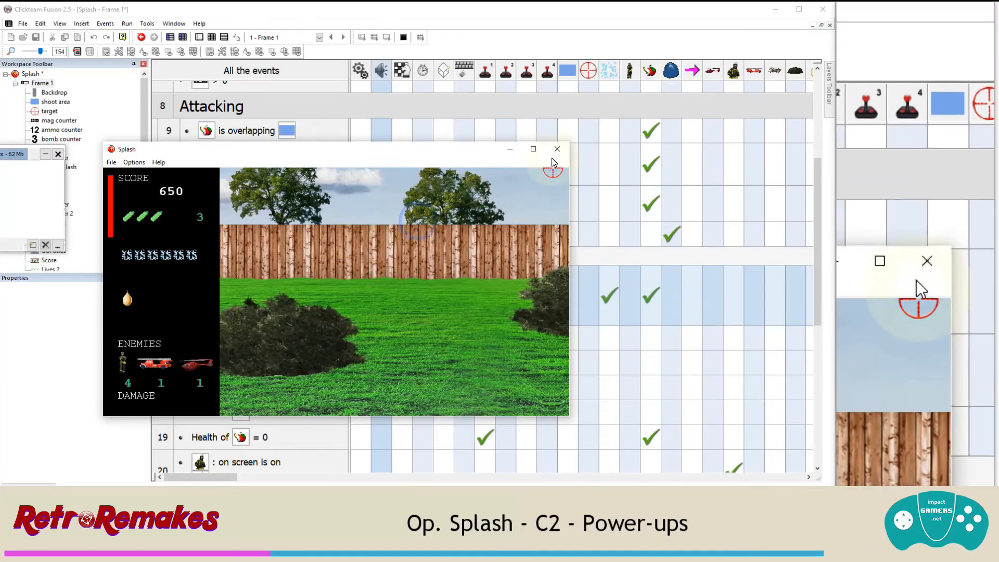
left_click(557, 149)
Step: Place three bomb pickups in the frame: beside the dog, between the two bushes, and near the leftmost firefighter
scroll(468, 260, "down", 5)
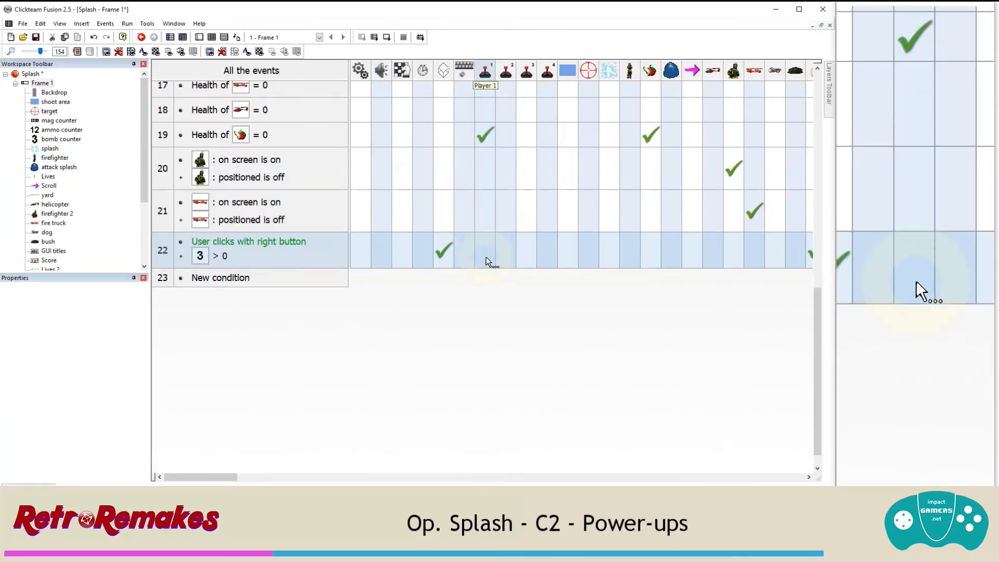
left_click(200, 37)
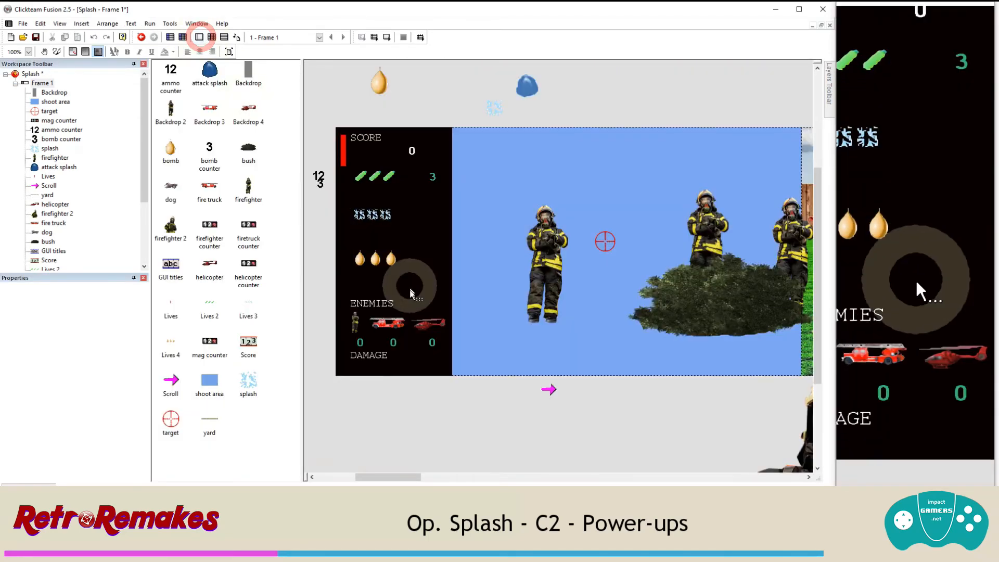
left_click_drag(400, 477, 475, 477)
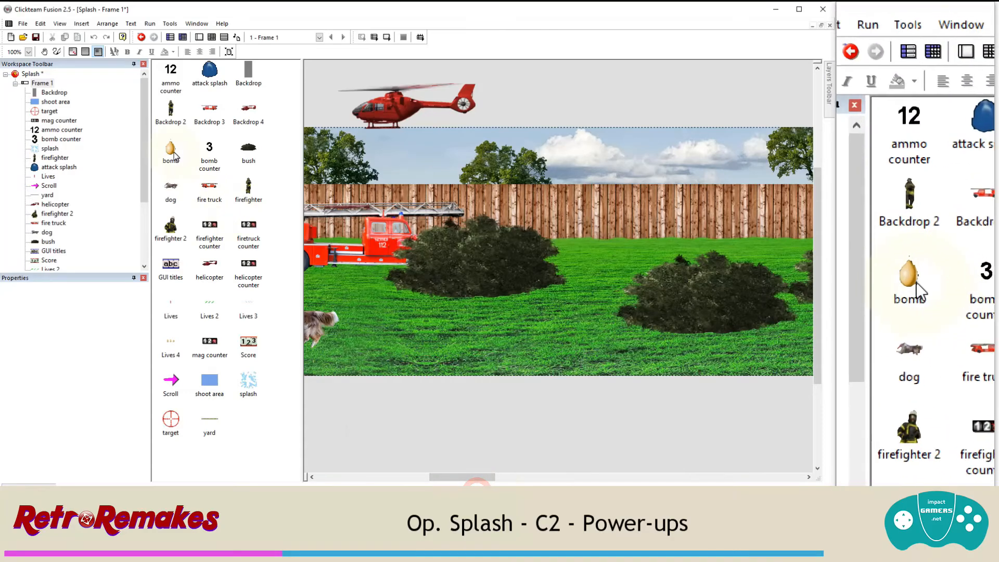
left_click(171, 151)
left_click(436, 319)
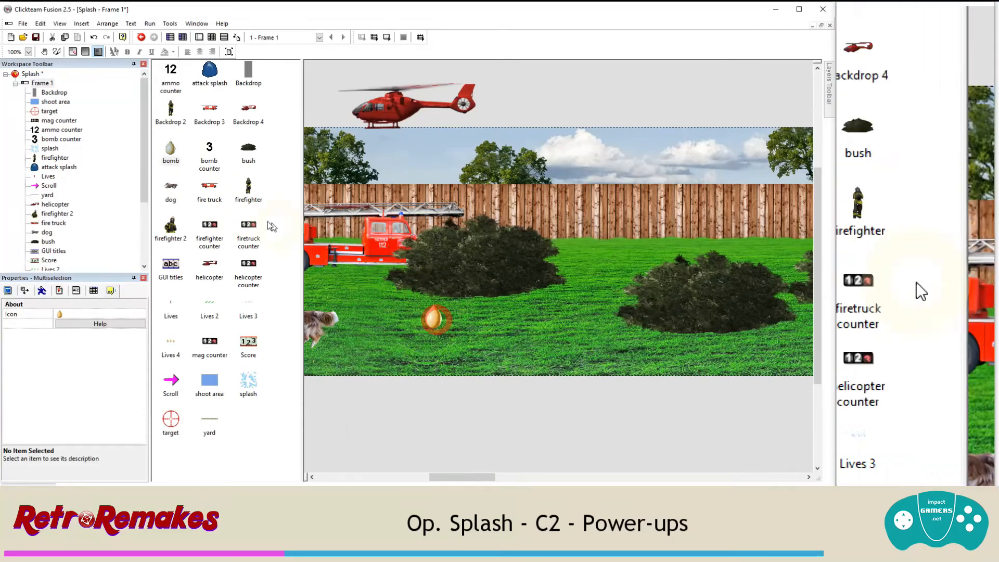
left_click_drag(168, 155, 604, 253)
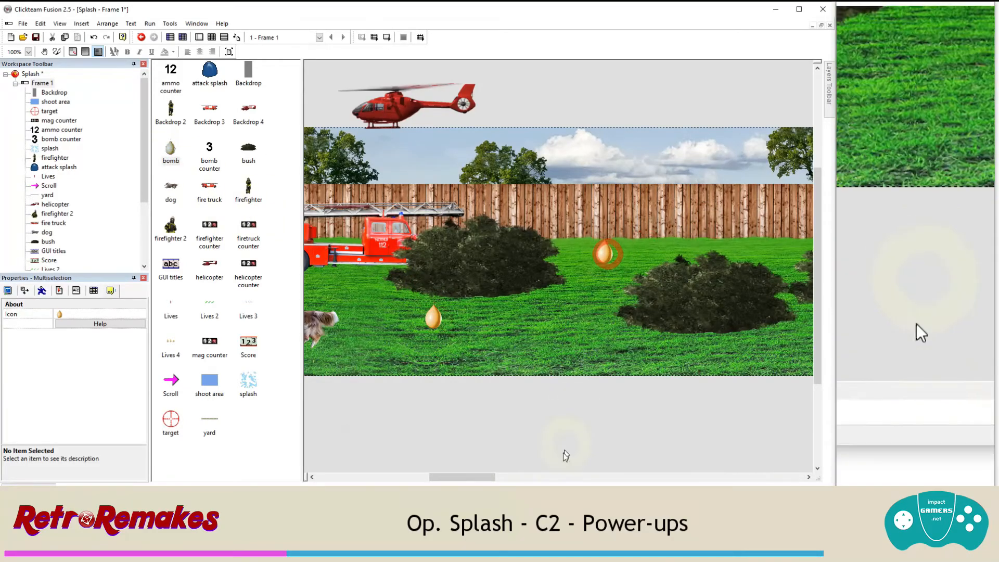
left_click_drag(479, 477, 435, 477)
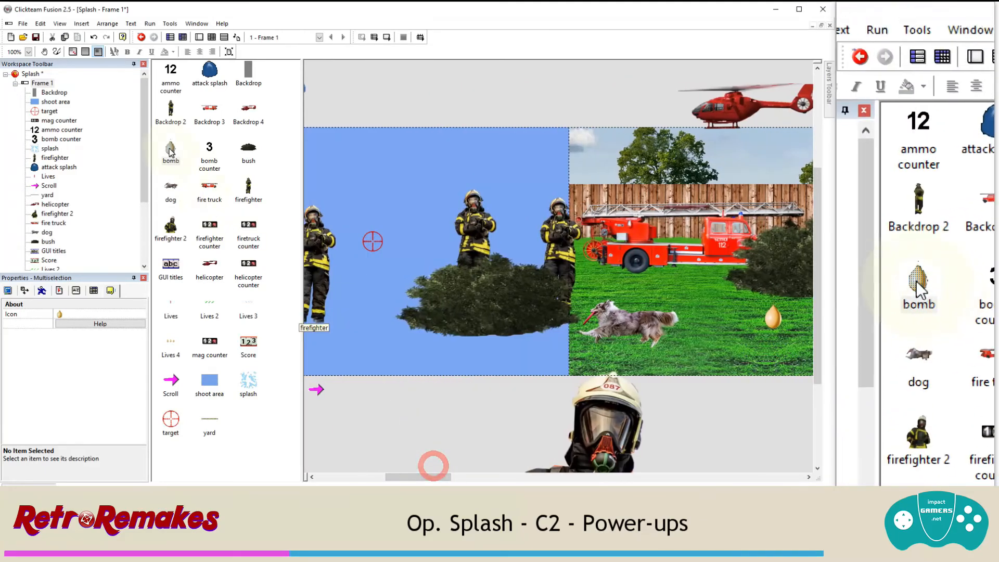
left_click_drag(210, 186, 350, 297)
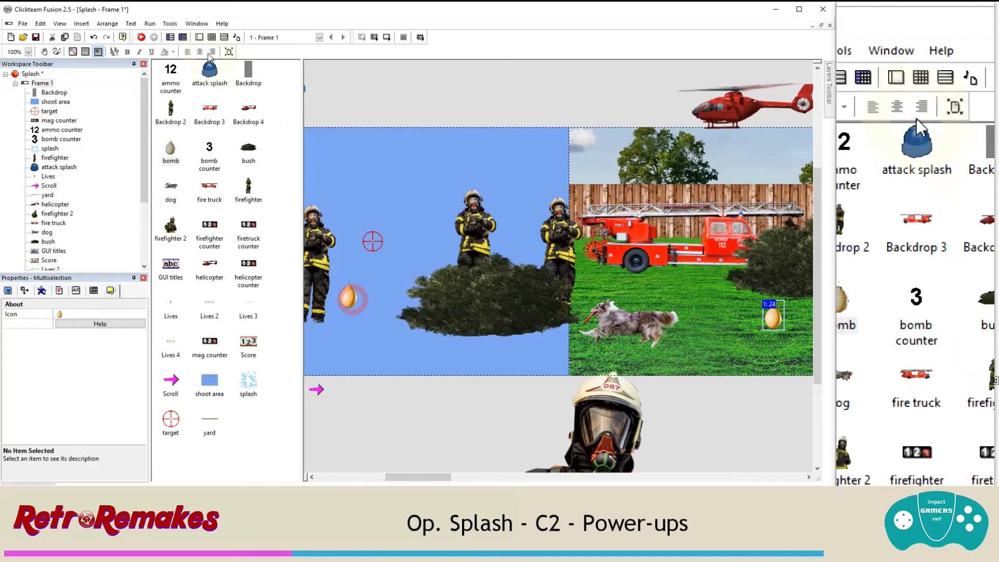
Step: Return to the event grid and add a new event for a single left-button click on the bomb object
left_click(211, 39)
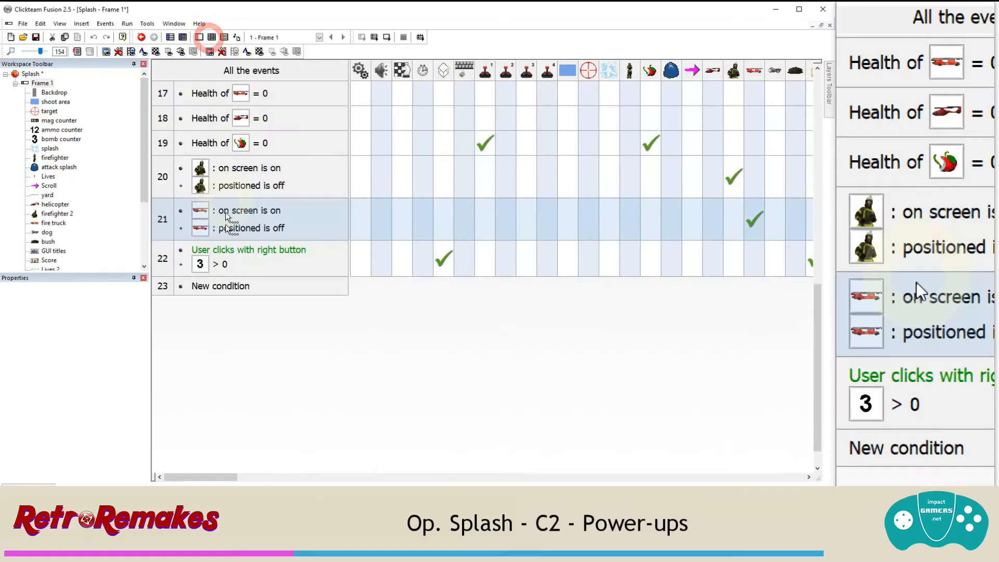
left_click(222, 292)
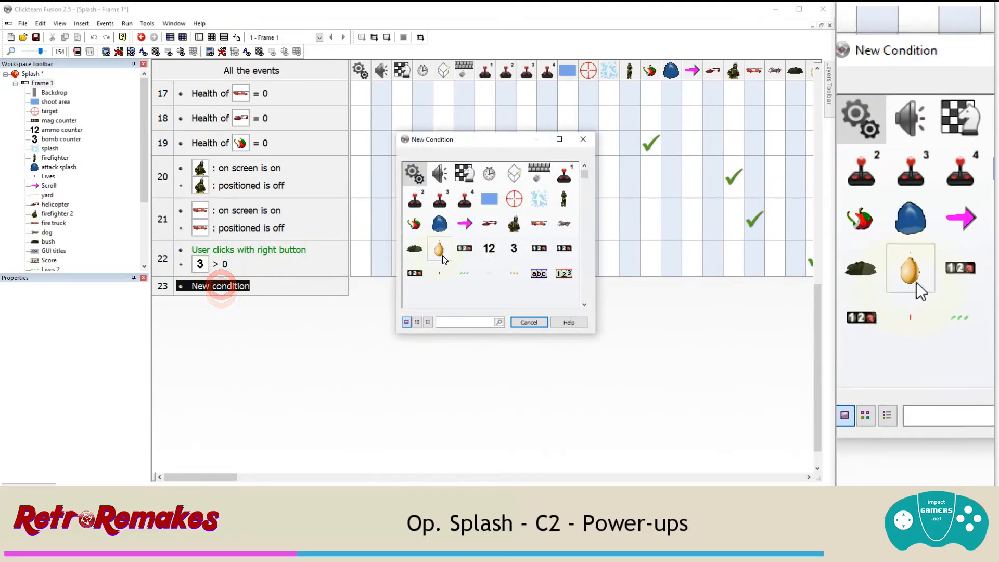
left_click(539, 172)
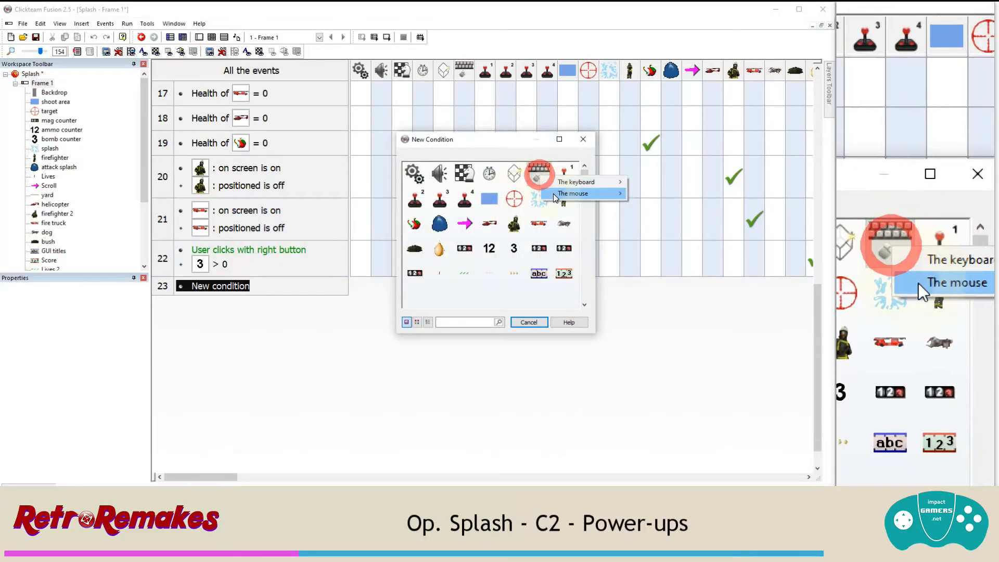
mouse_move(613, 195)
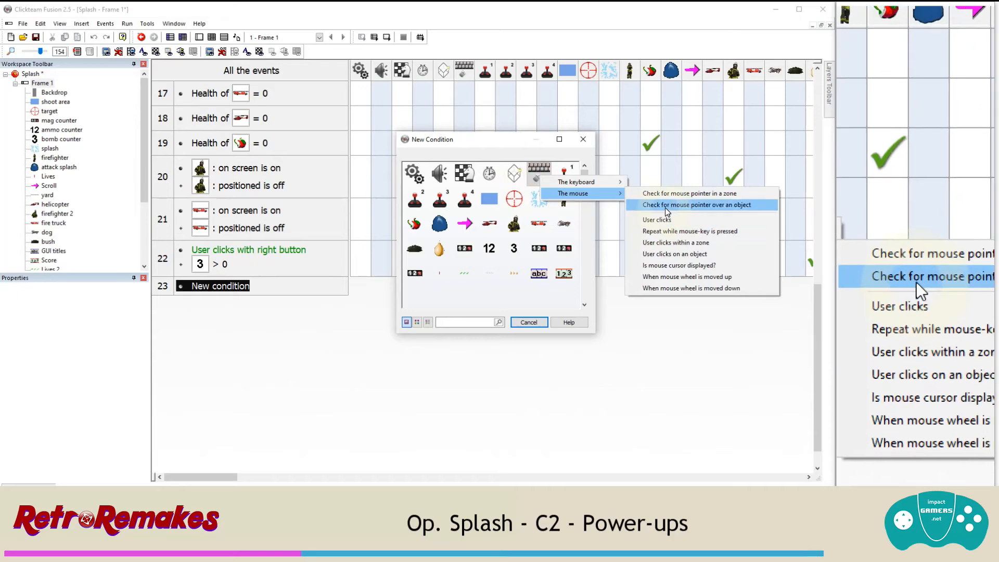
left_click(676, 254)
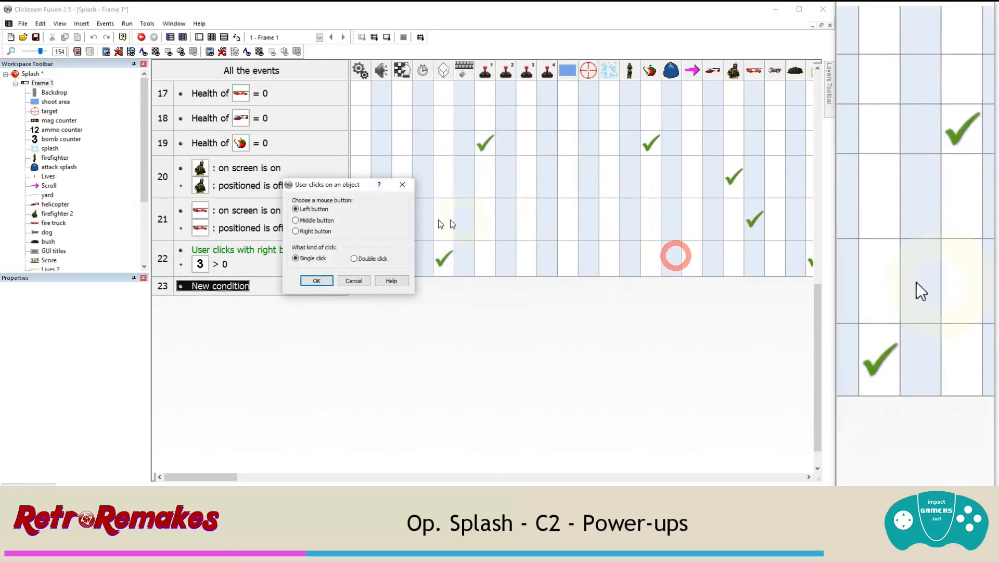
left_click(319, 281)
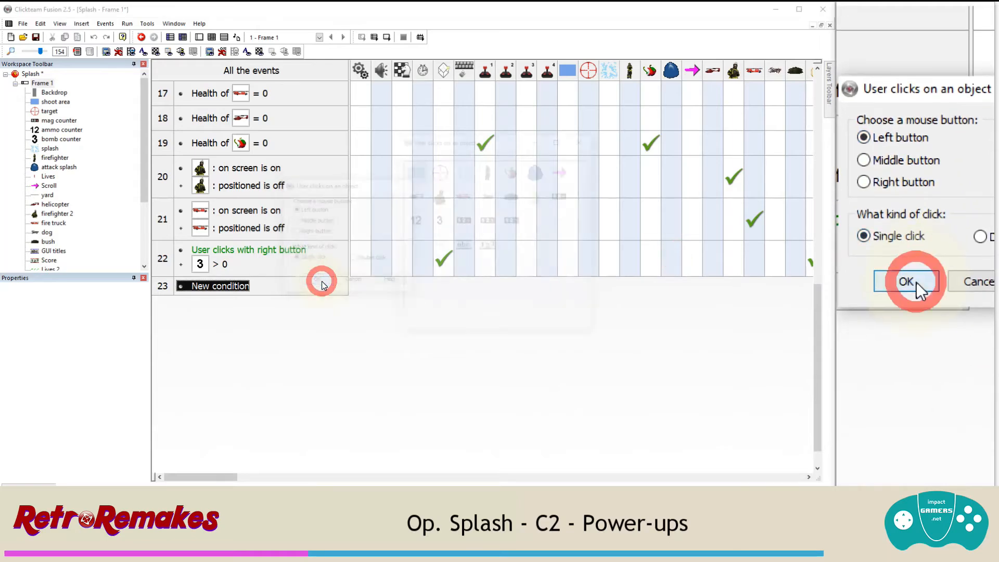
double_click(541, 200)
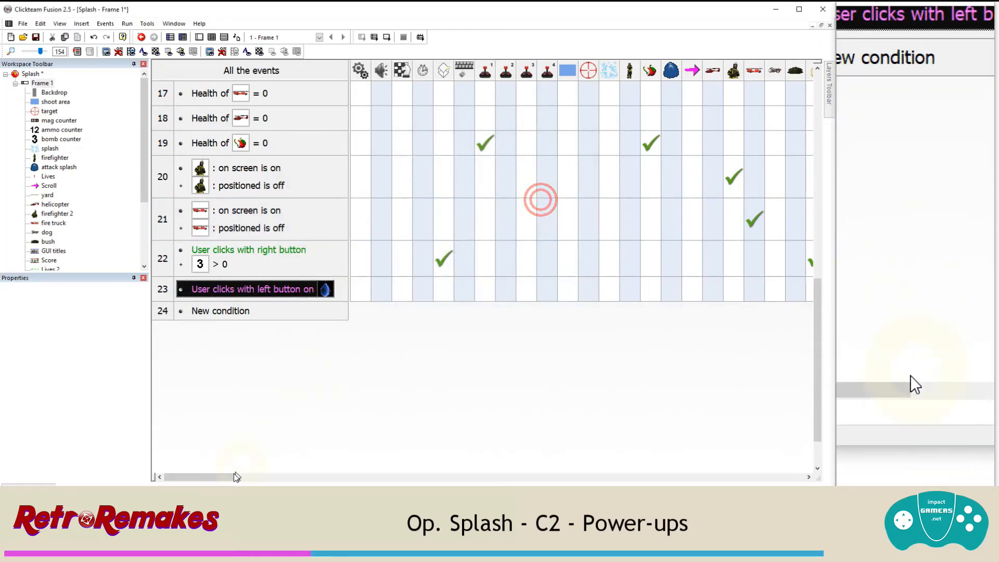
Step: In the bomb-click event, destroy the bomb and add 1 to the bomb counter
left_click_drag(203, 476, 471, 476)
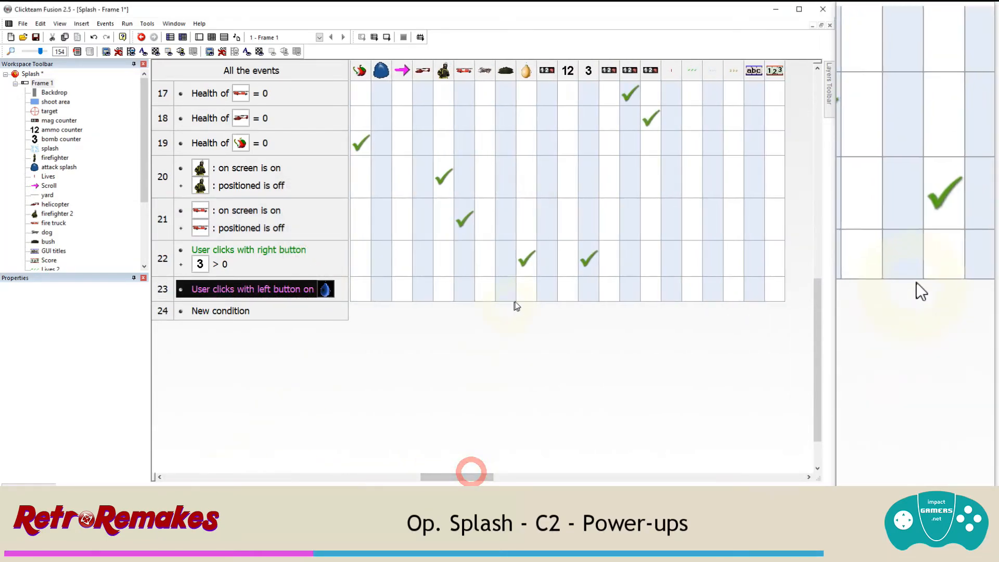
right_click(524, 287)
left_click(551, 456)
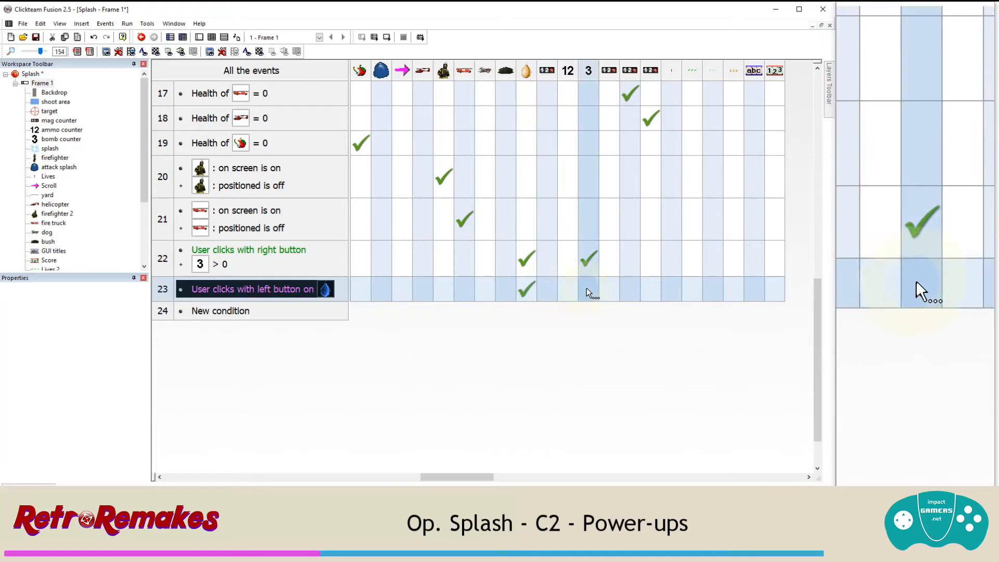
right_click(590, 288)
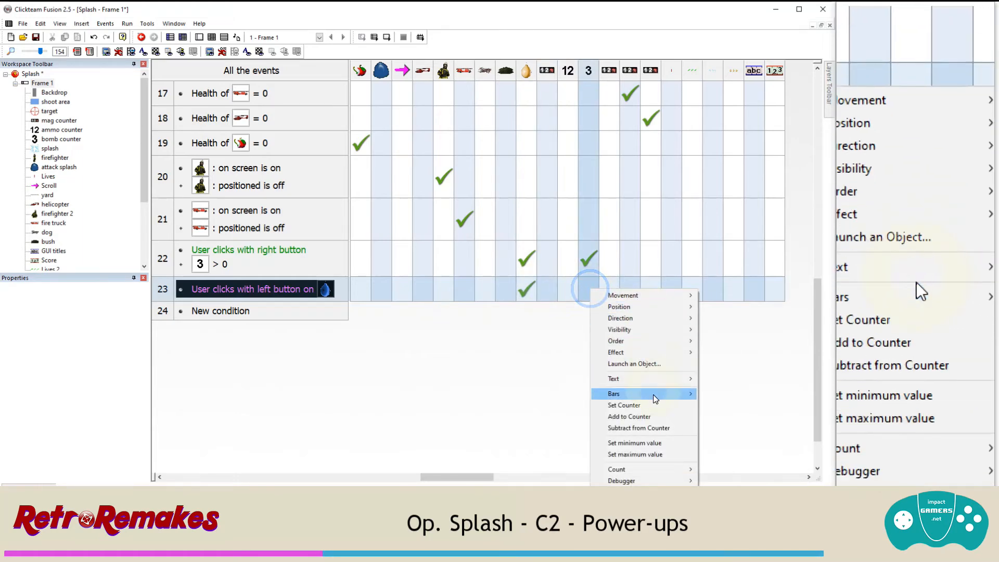
left_click(646, 416)
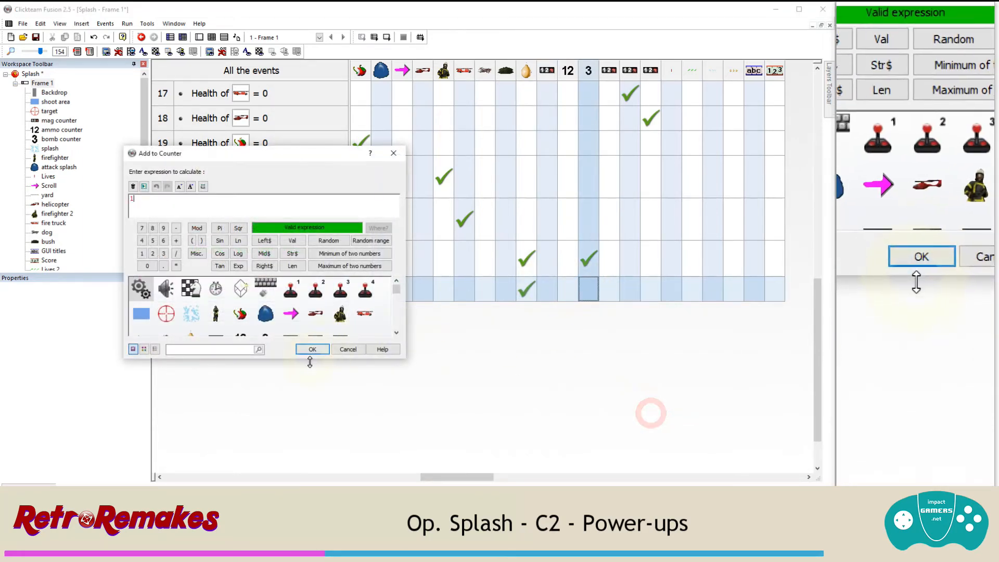
left_click(312, 349)
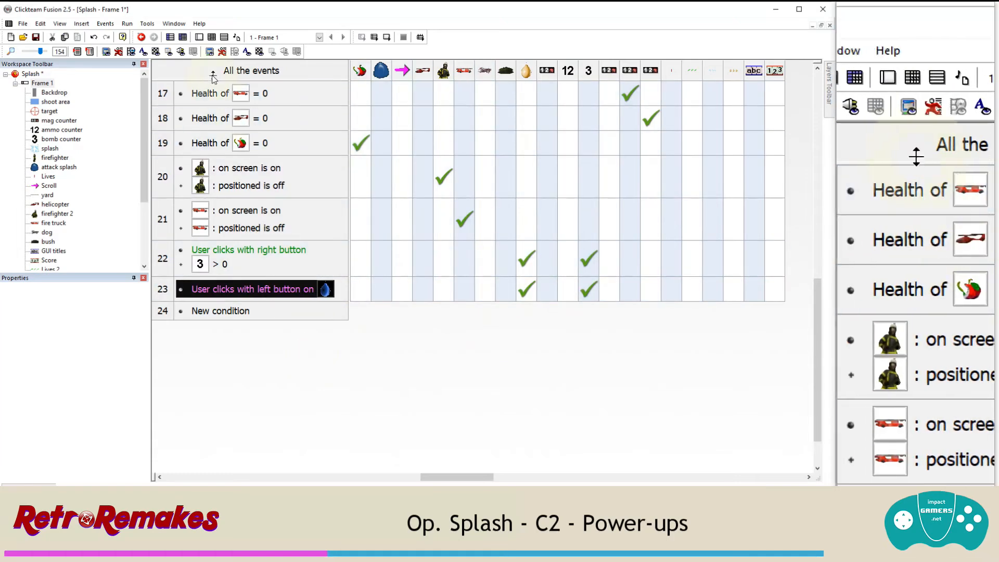
Step: Insert a new Active object just below the frame's play area and name it slushee
left_click(198, 40)
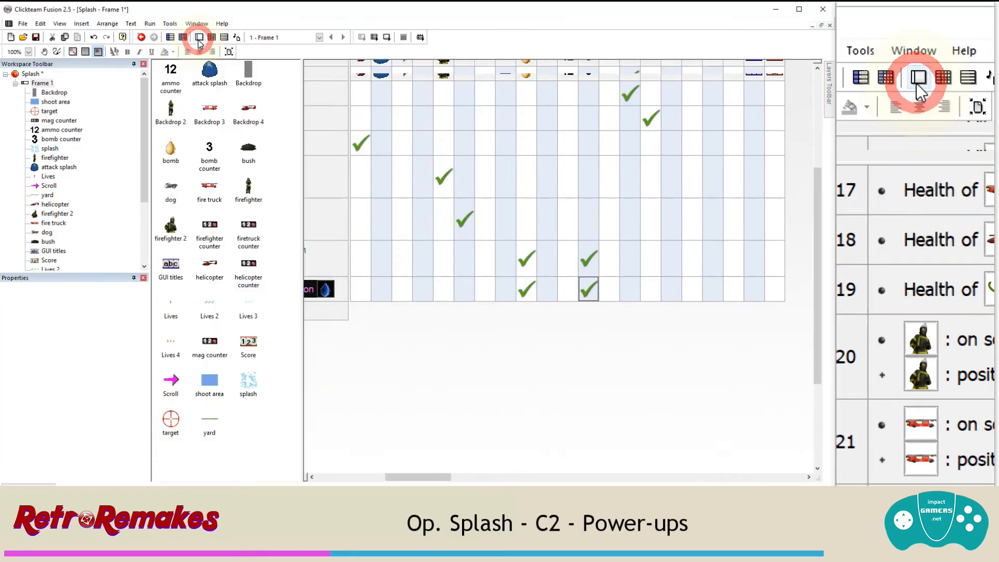
left_click(81, 23)
left_click(99, 57)
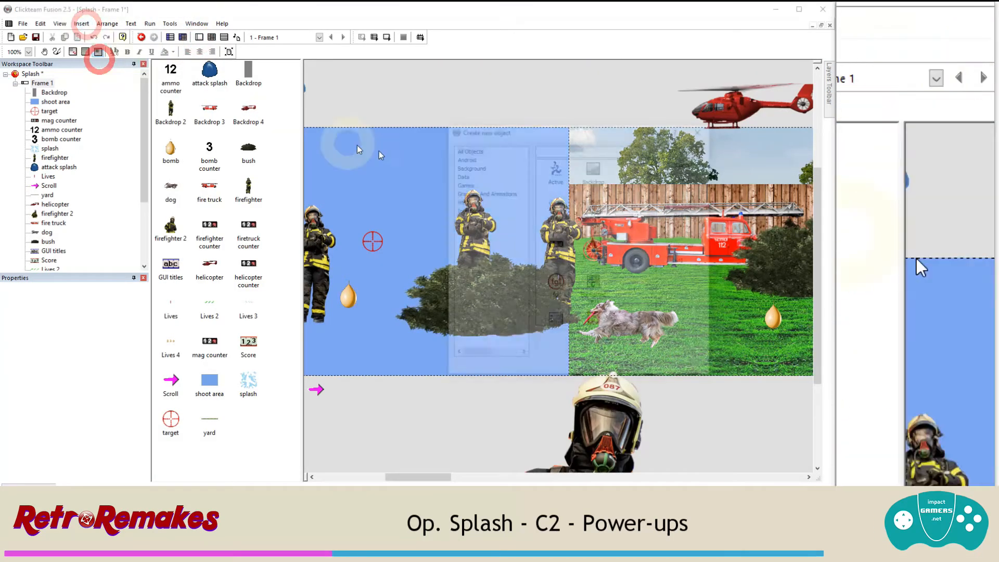
double_click(555, 166)
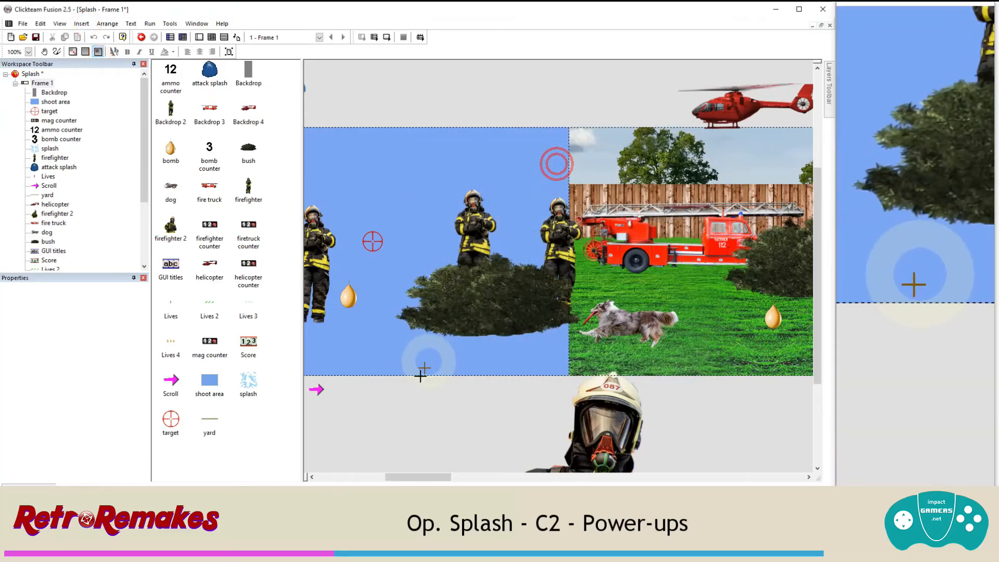
left_click(399, 408)
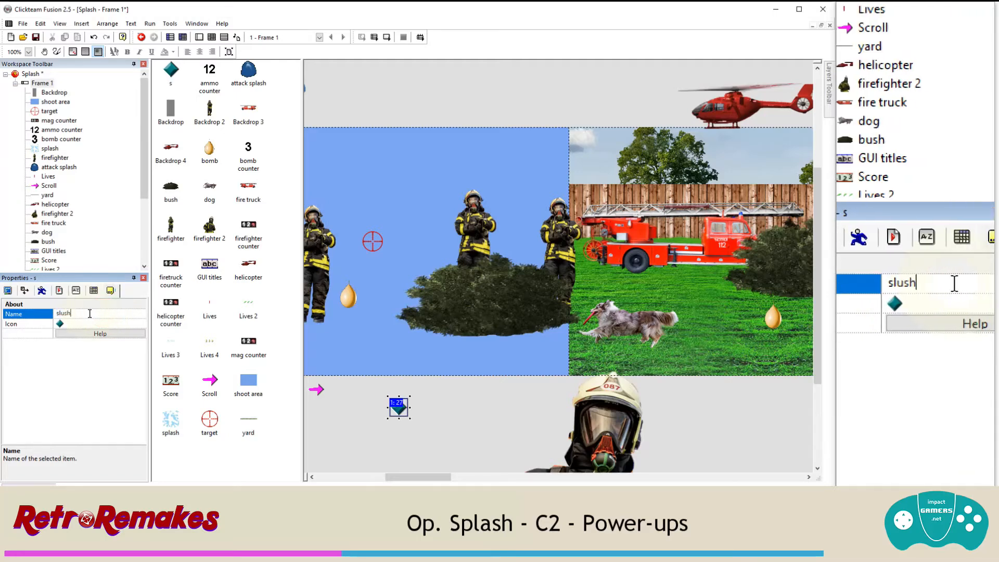
left_click(418, 392)
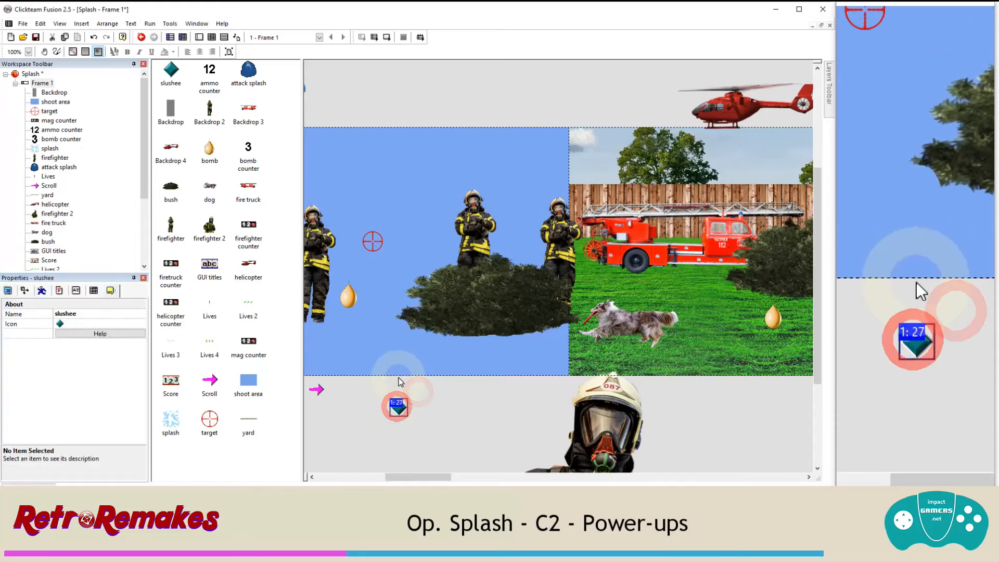
Step: Import power up-slushee.png as the slushee object's image and move the object into the play area beside the bush
right_click(399, 408)
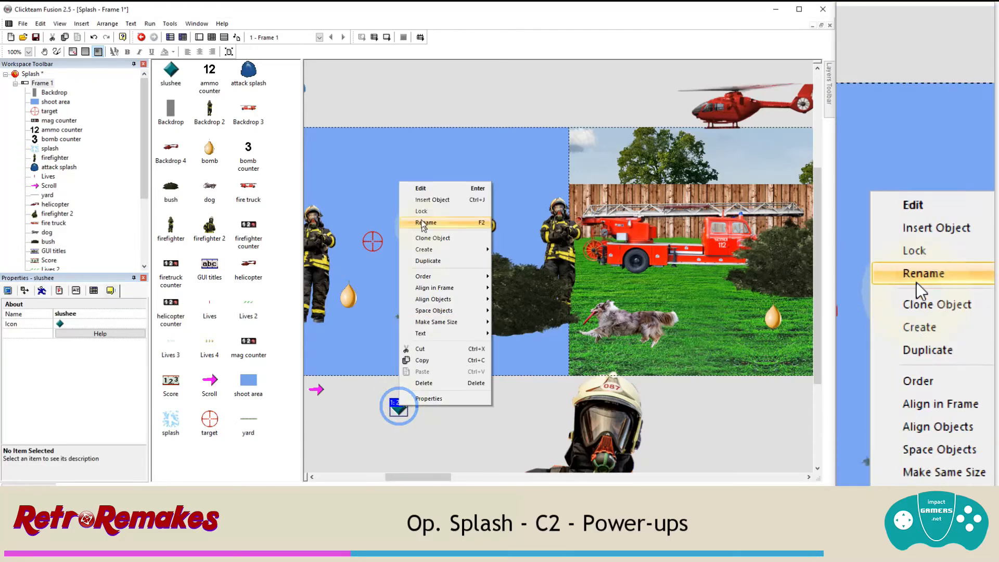
left_click(422, 189)
left_click(347, 133)
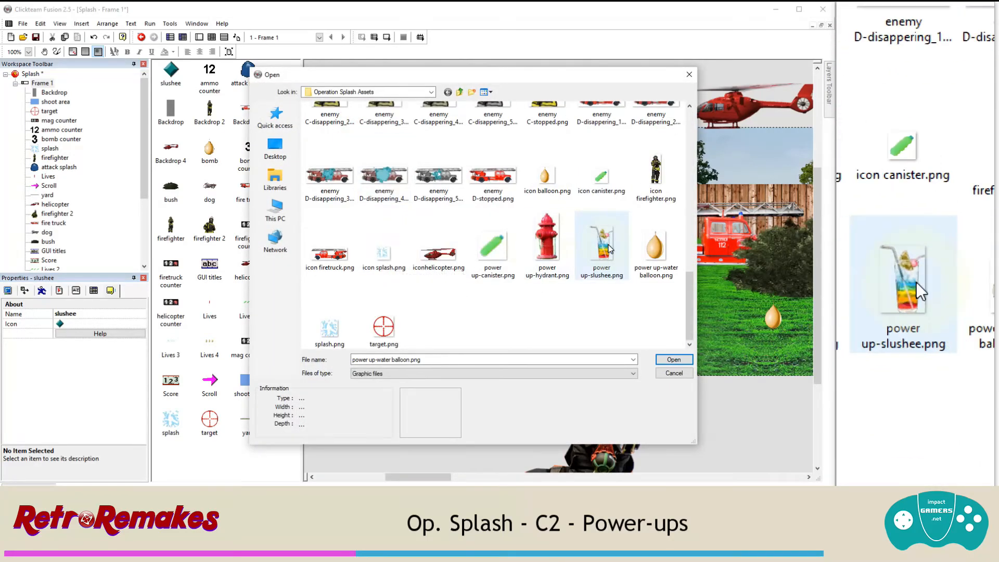
double_click(603, 245)
left_click(441, 379)
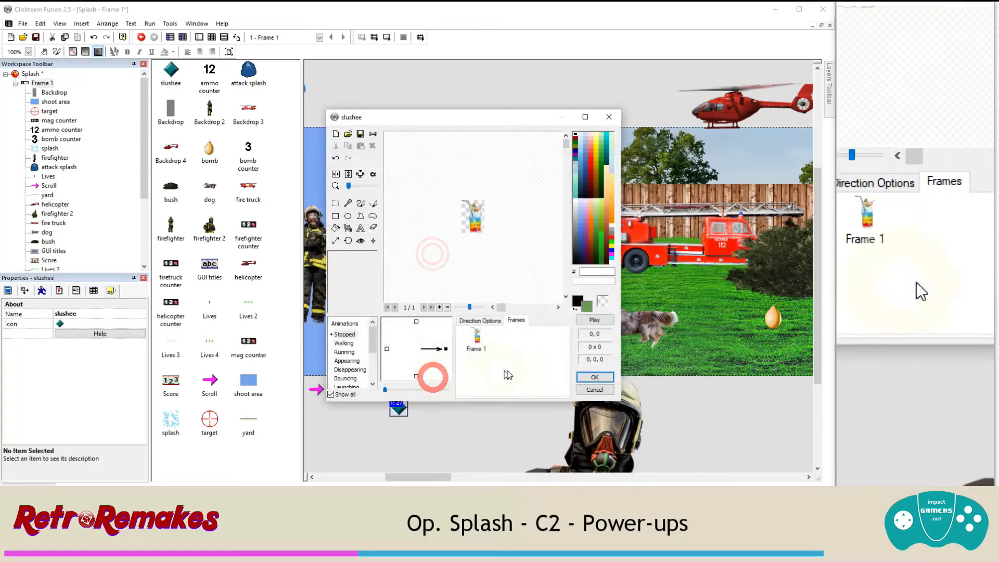
left_click(595, 377)
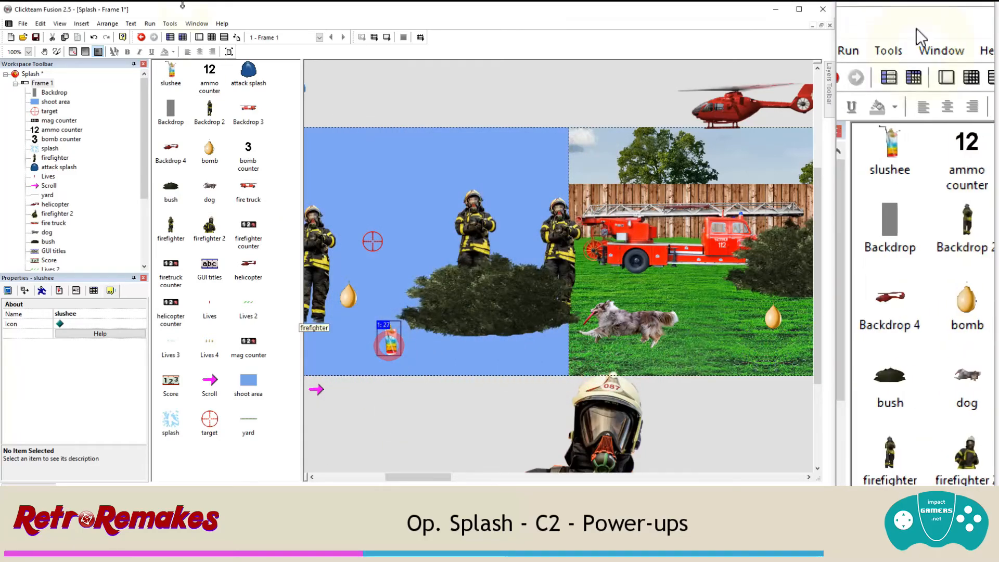
Step: Return to the event grid and add a new event for a single left-button click on the slushee object
left_click(212, 37)
left_click(219, 313)
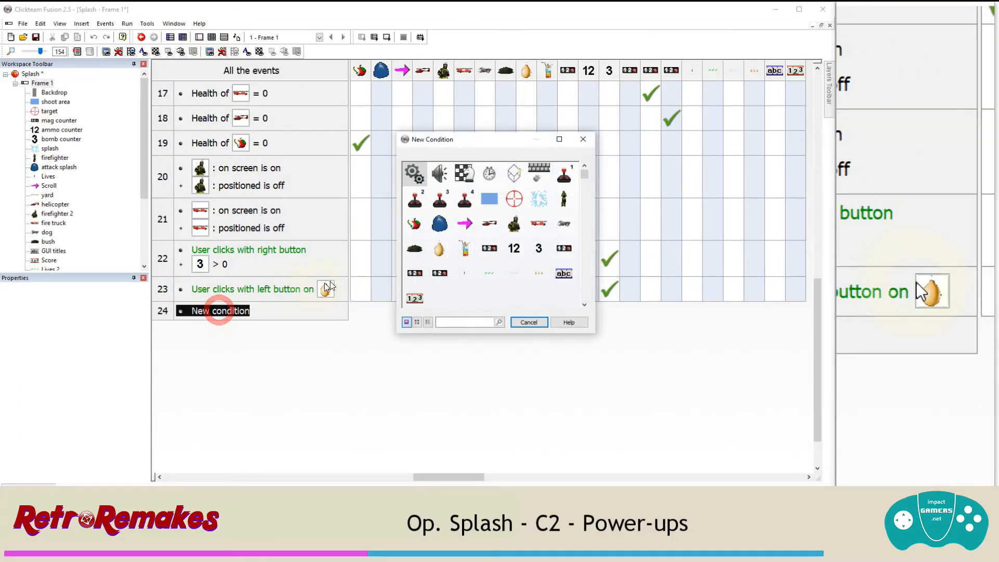
left_click(548, 171)
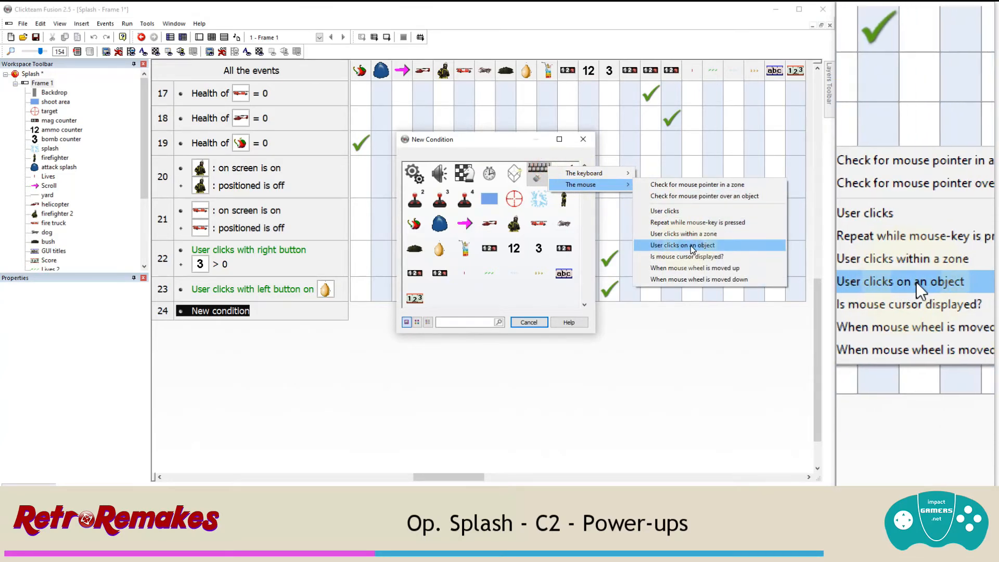
left_click(685, 246)
left_click(315, 286)
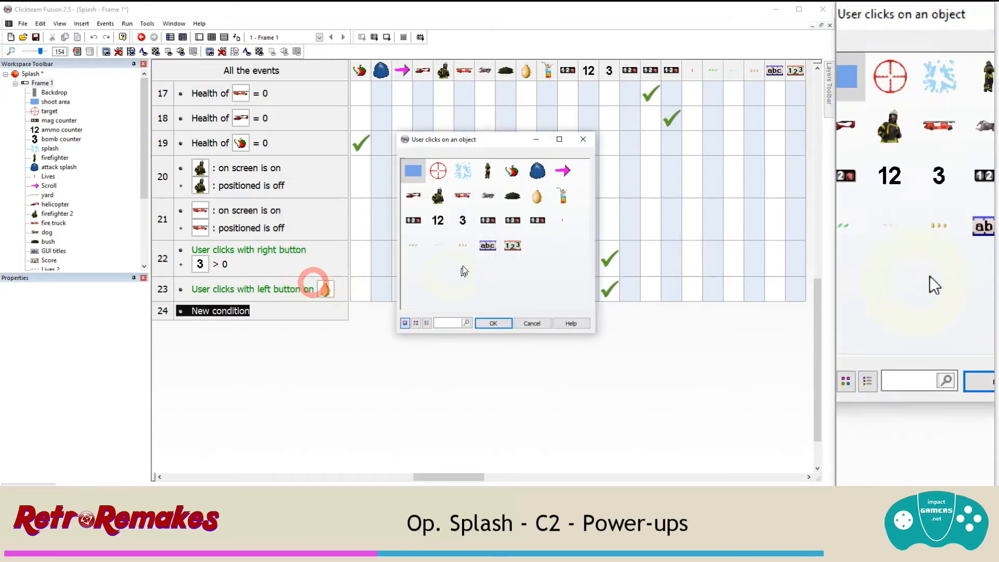
left_click(562, 197)
left_click(493, 323)
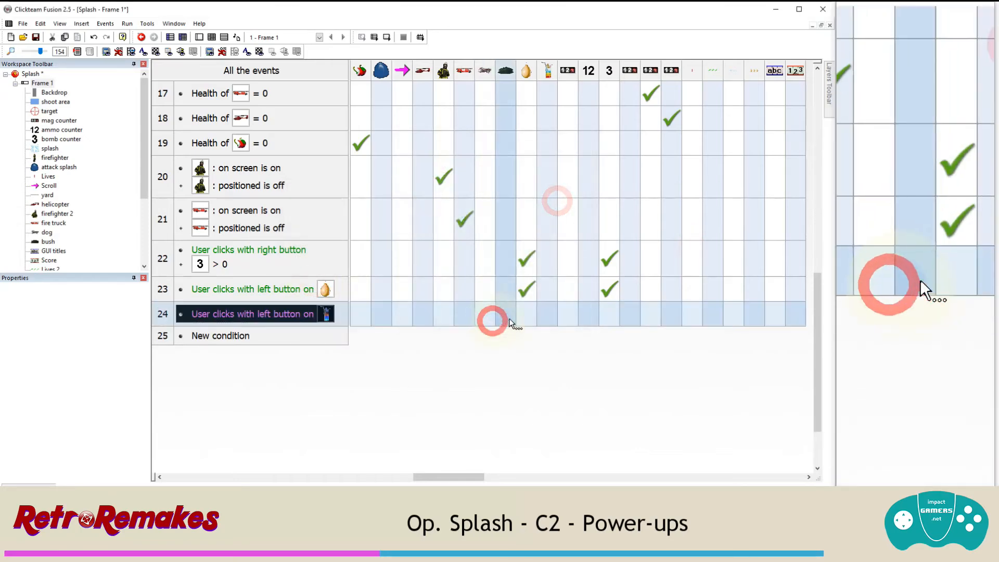
Step: In the slushee-click event, destroy the slushee and add 10 to Player 1's number of lives
right_click(549, 316)
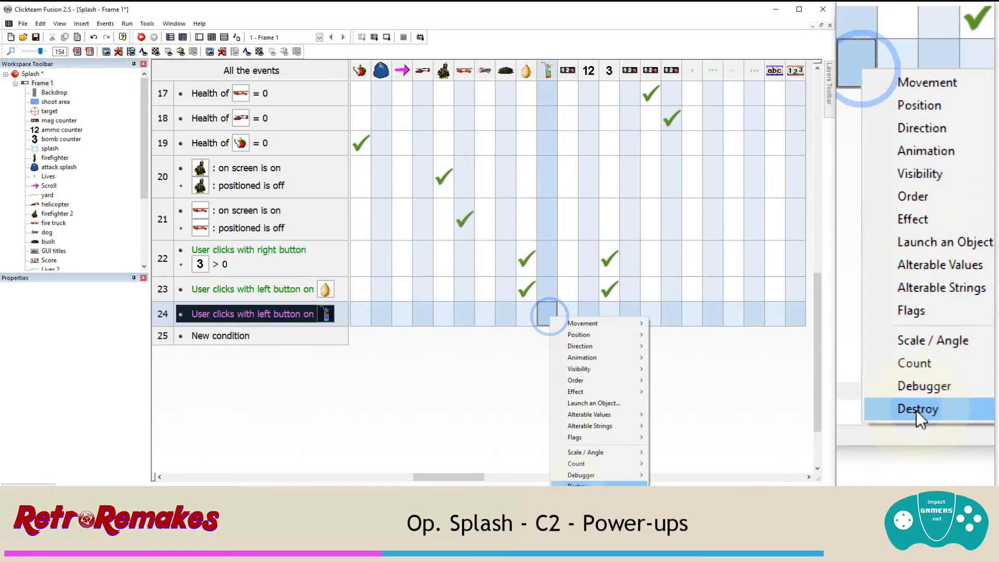
left_click(578, 483)
left_click_drag(458, 476, 245, 463)
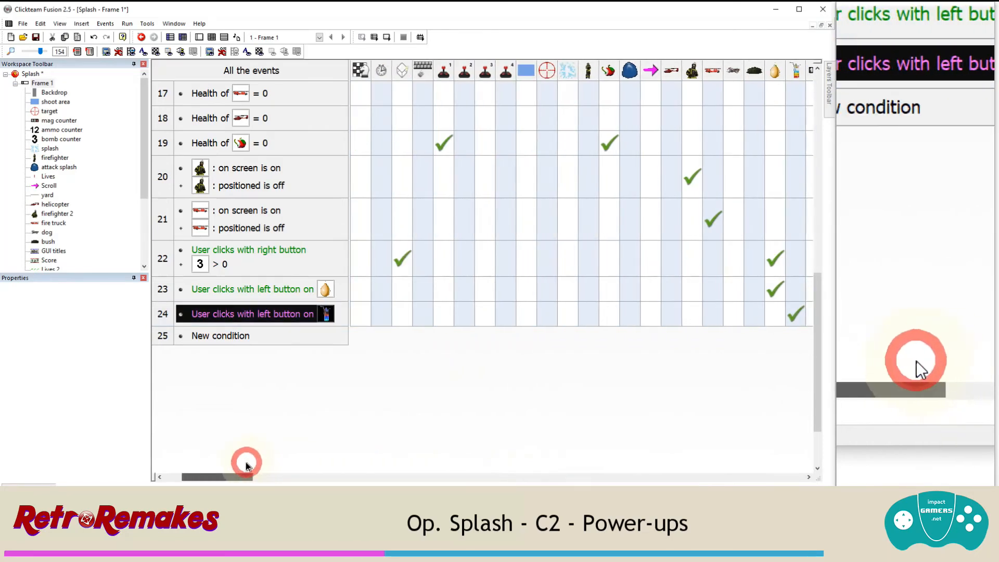
right_click(464, 317)
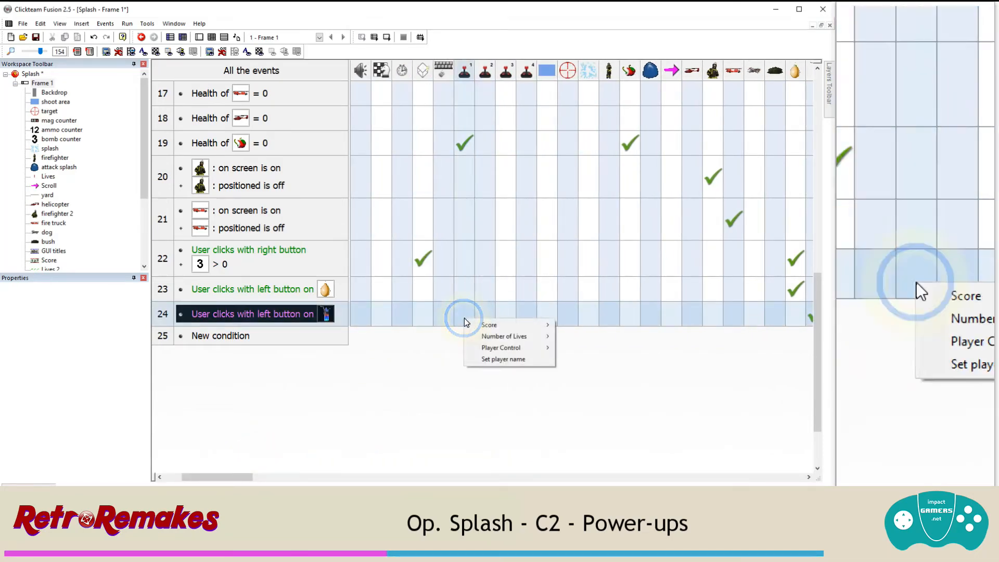
left_click(570, 347)
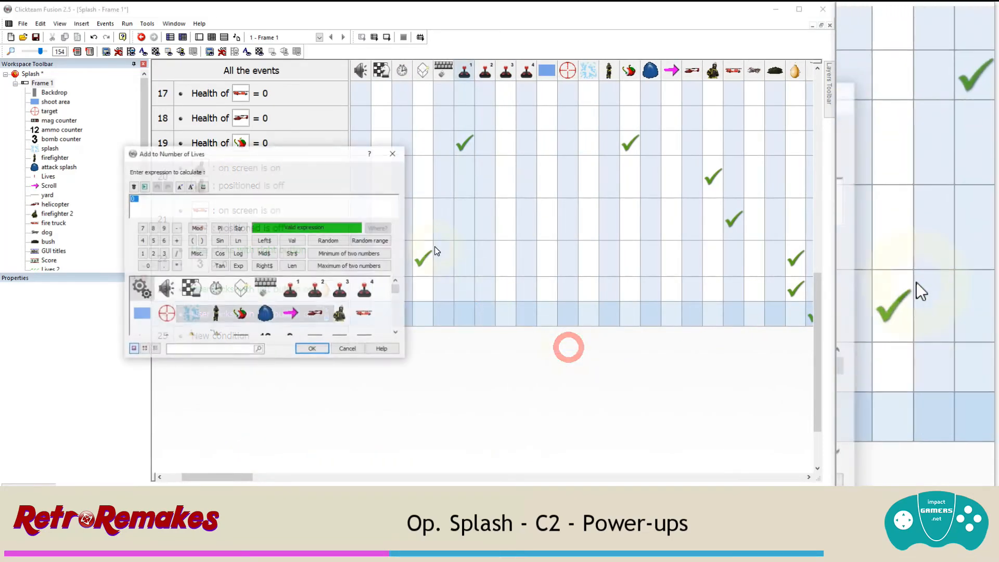
type("10")
key("Return")
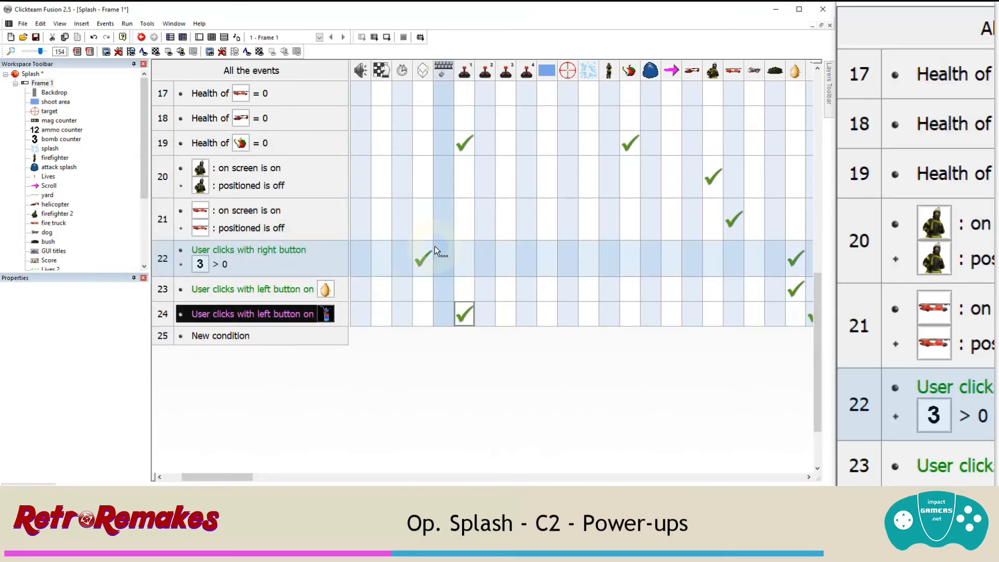
Step: Test-run the frame by shooting at the slushee and enemies and firing splash bombs, close the game, and check the slushee event's Player 1 action
key("F8")
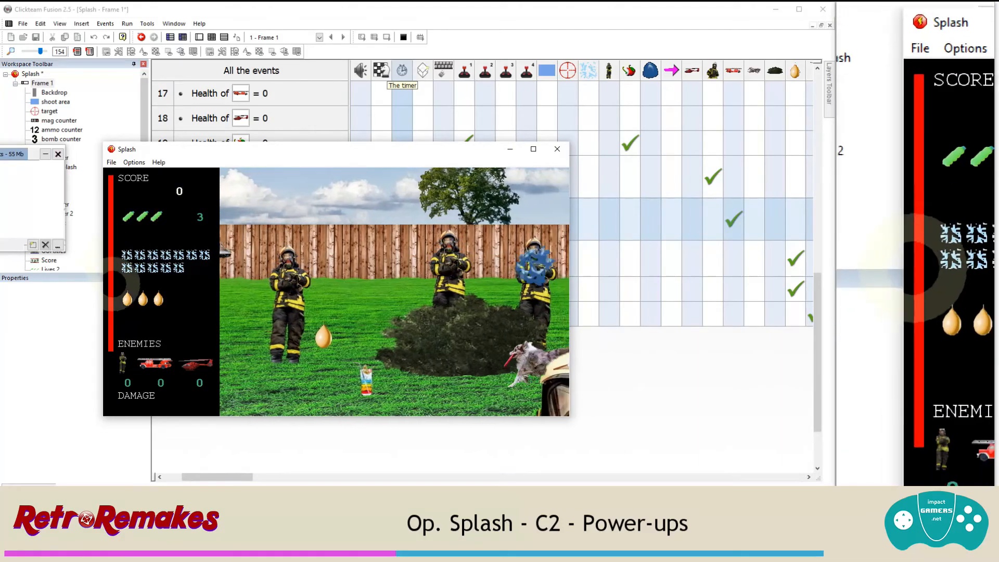
left_click(327, 377)
left_click(319, 370)
left_click(319, 333)
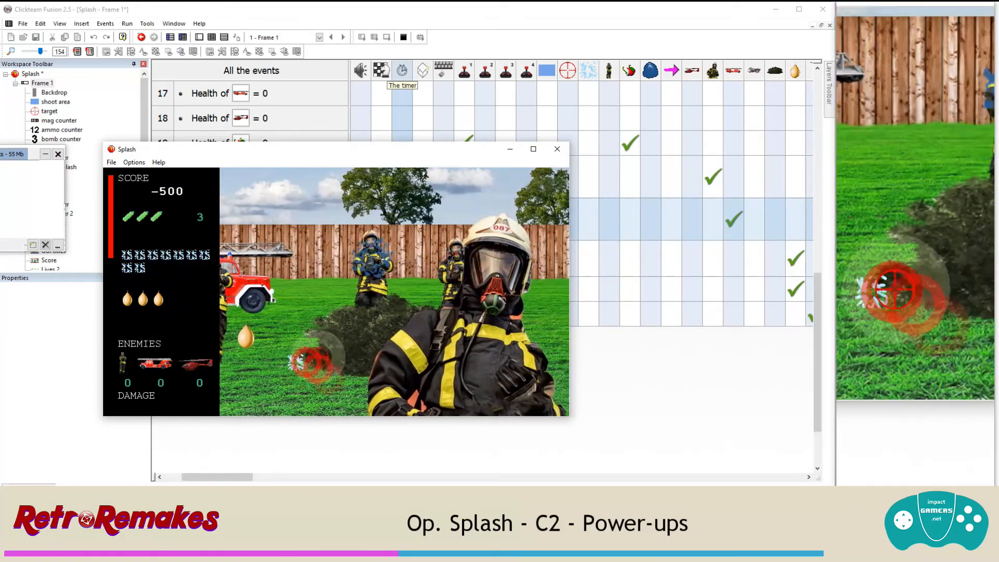
left_click(312, 333)
left_click(333, 273)
left_click(344, 272)
right_click(379, 270)
right_click(389, 275)
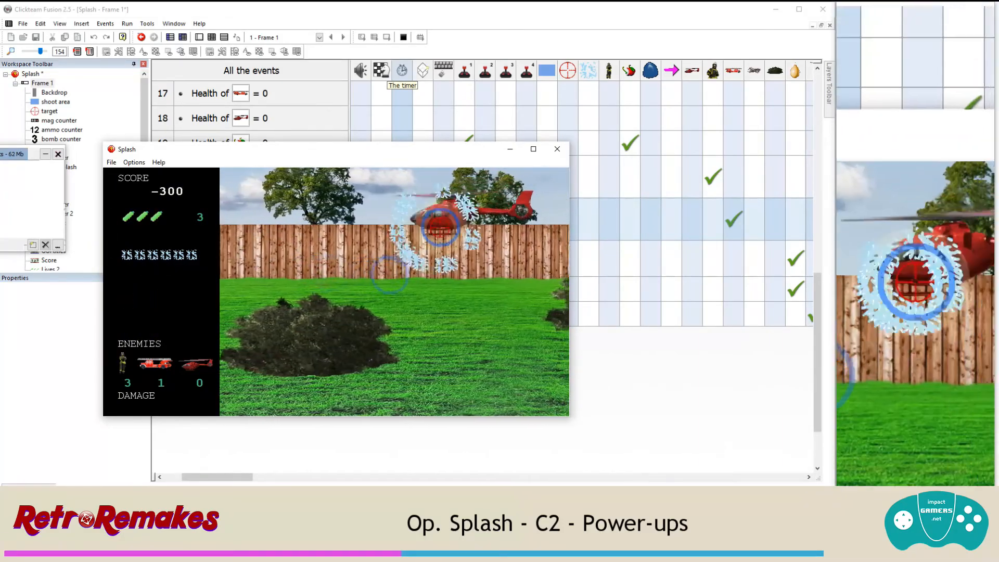
right_click(442, 205)
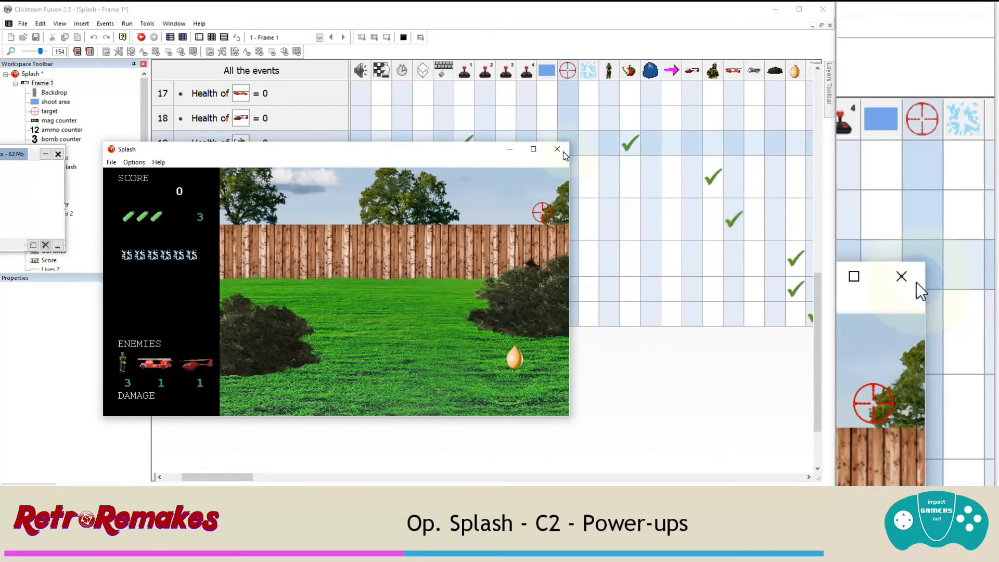
left_click(557, 150)
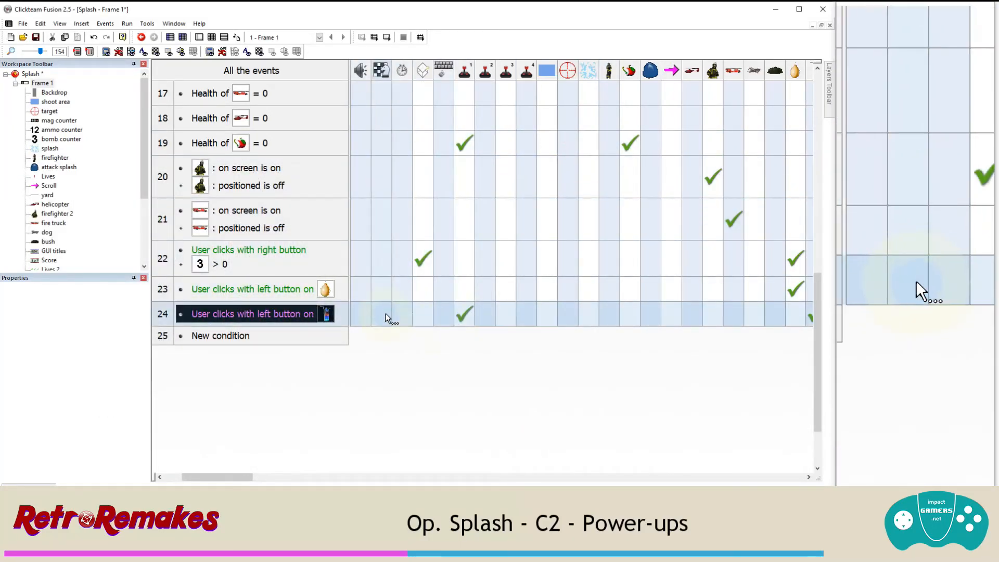
left_click(465, 314)
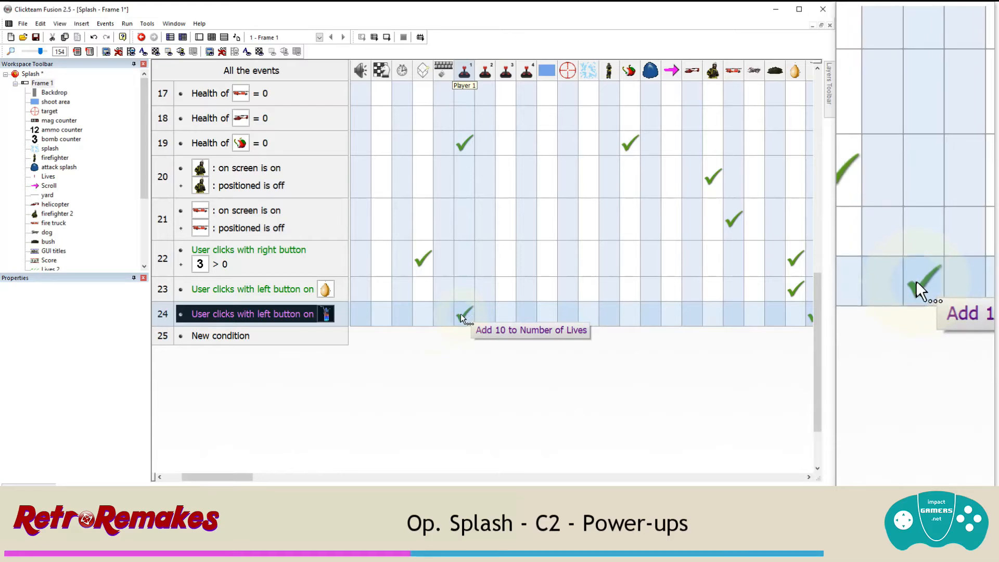
Step: Return to the frame layout and insert a new Active object just below the play area
left_click(200, 38)
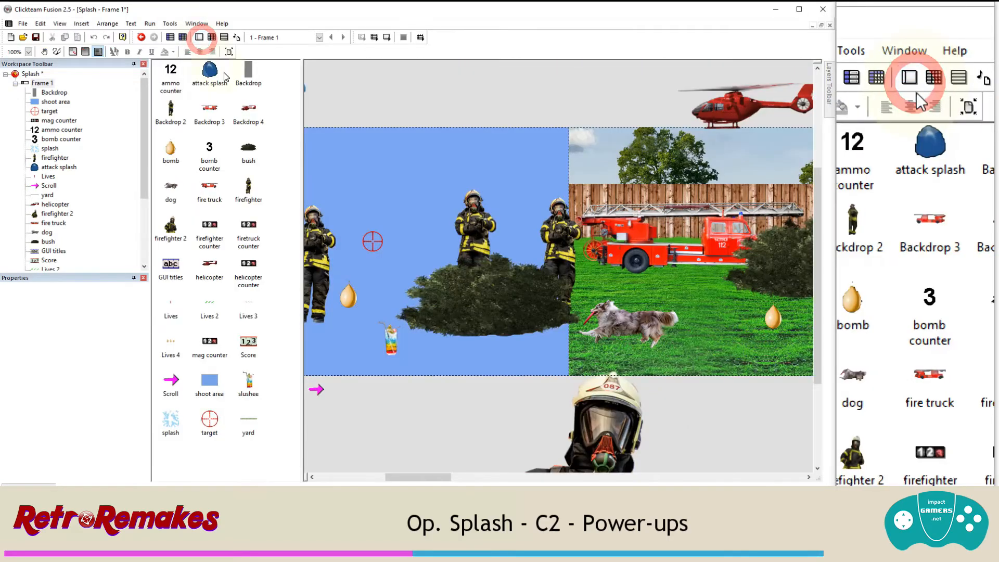
left_click(82, 24)
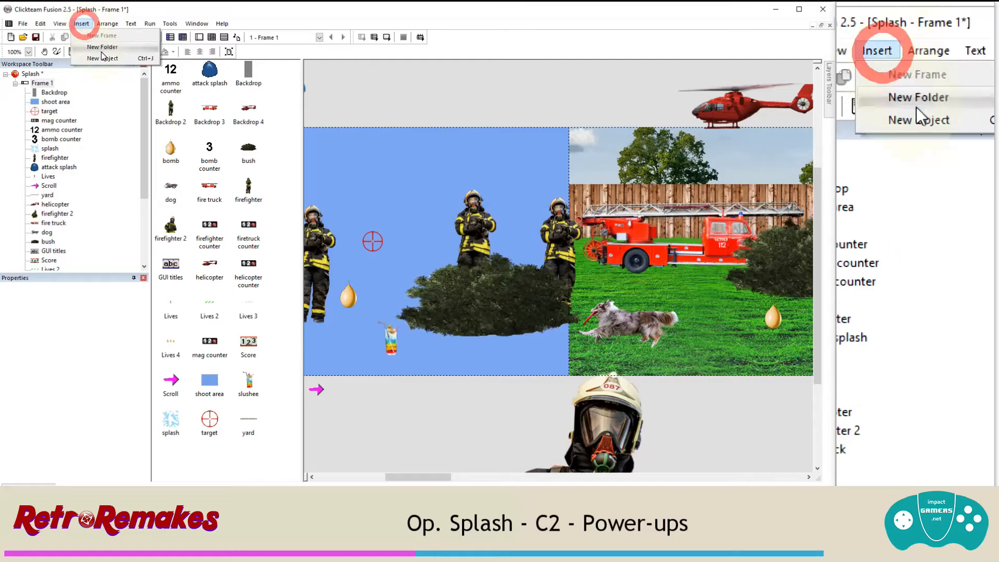
left_click(98, 56)
left_click(555, 165)
left_click(555, 166)
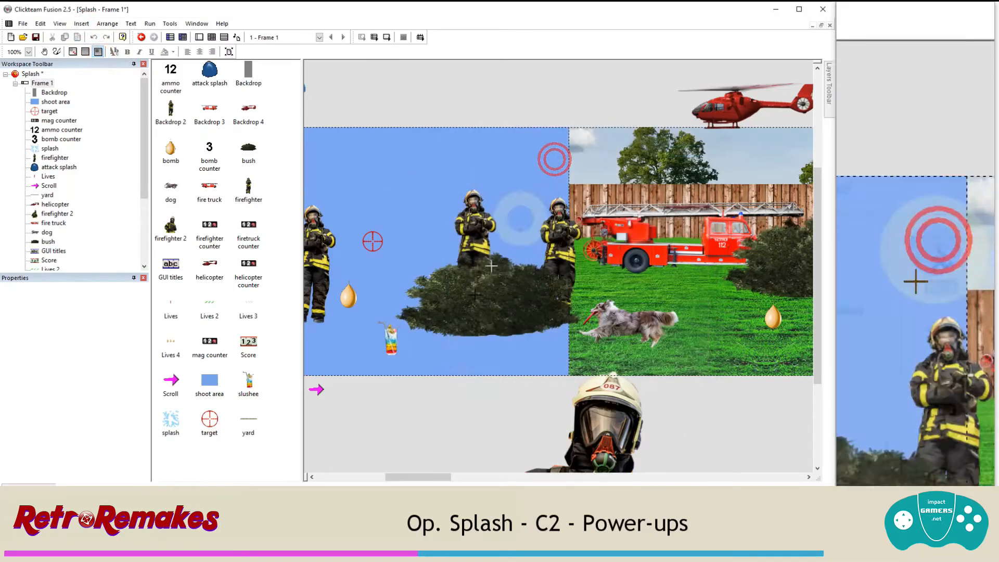
left_click(416, 410)
Step: Import the green water tank image from the Operation Splash Assets folder as the new Active object's image
double_click(416, 413)
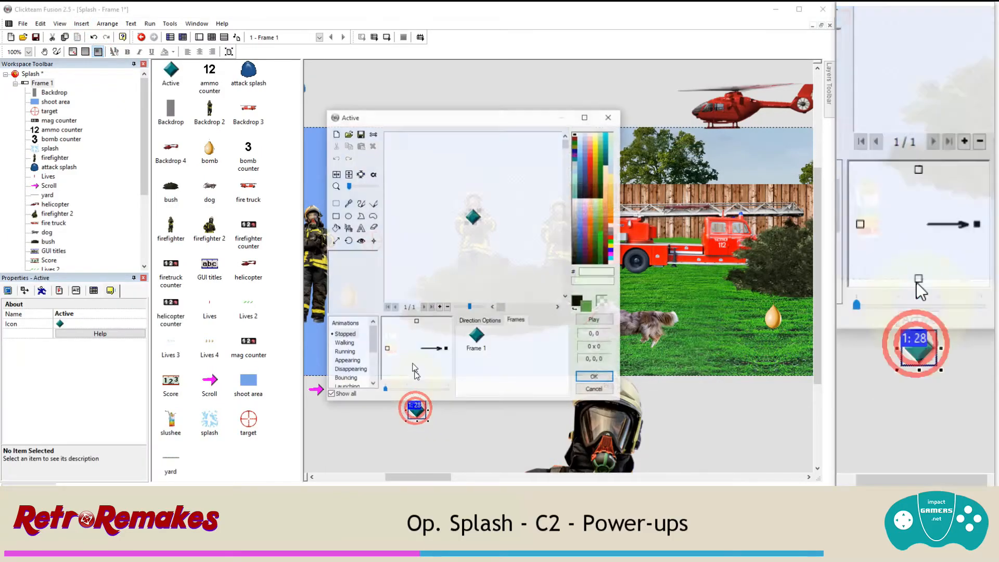
left_click(350, 136)
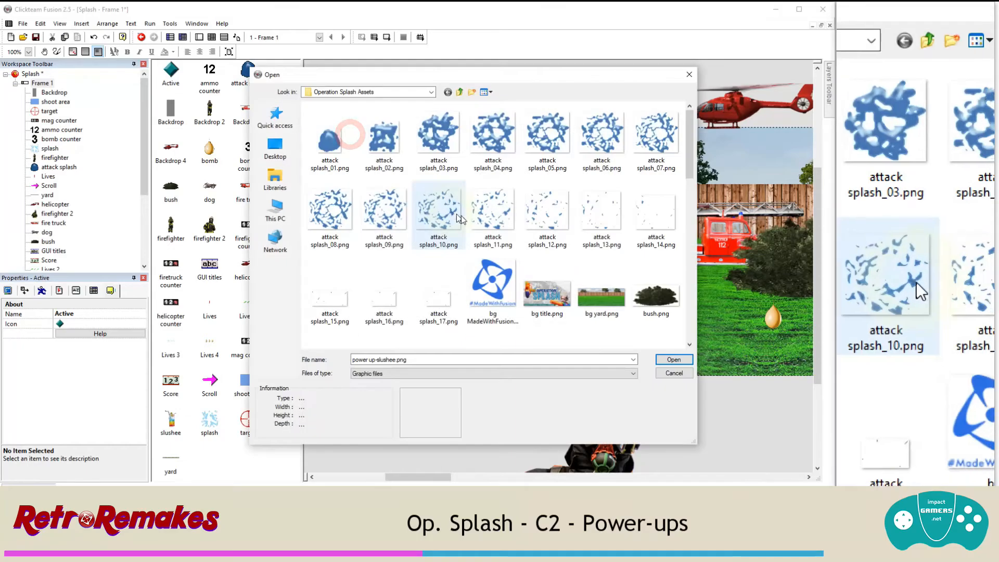
scroll(495, 245, "down", 10)
double_click(495, 244)
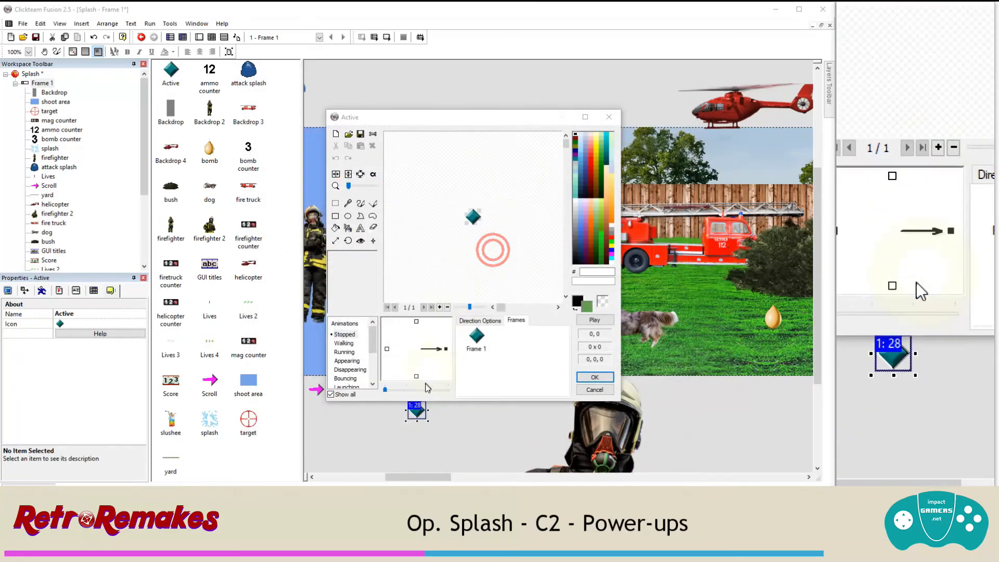
left_click(438, 380)
left_click(592, 374)
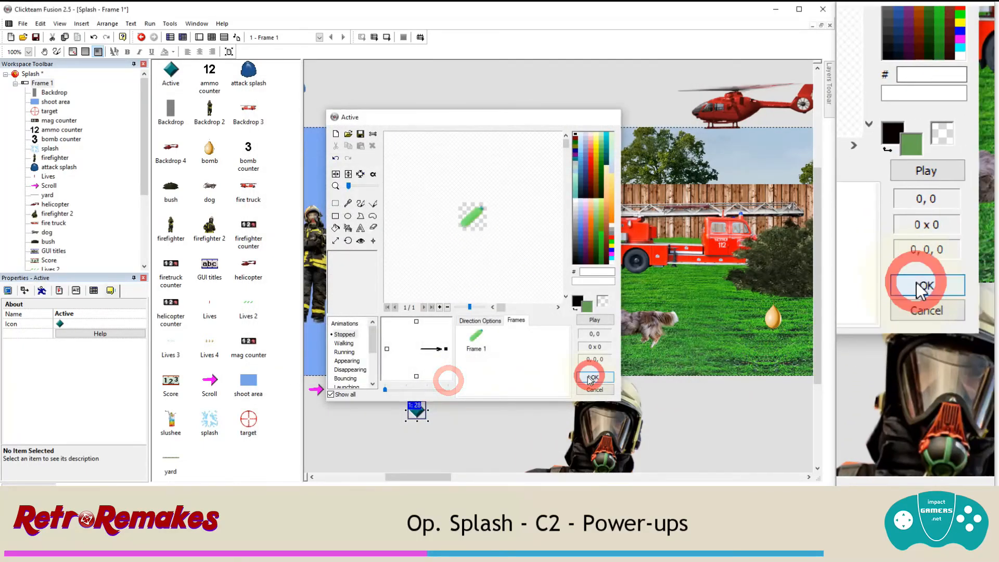
Step: Move the green tank object into the play area beside the large bush and send it backward one level twice
left_click_drag(430, 409, 415, 308)
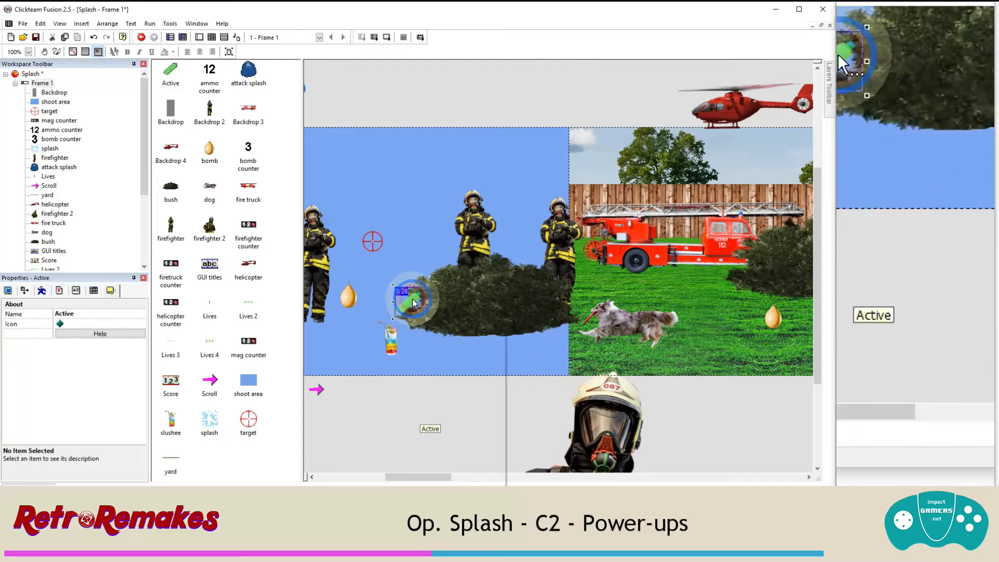
right_click(415, 303)
left_click(460, 392)
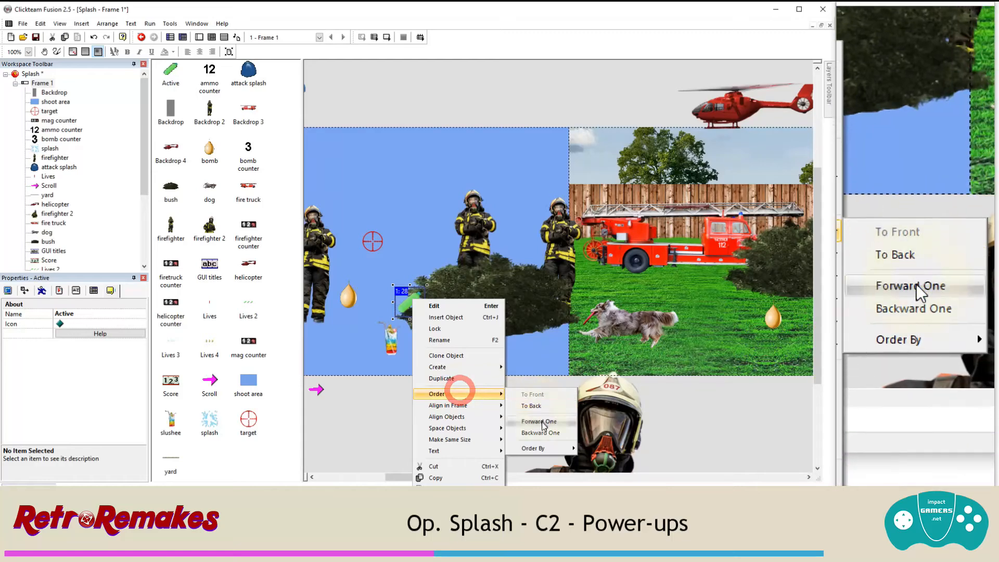
left_click(540, 432)
right_click(414, 305)
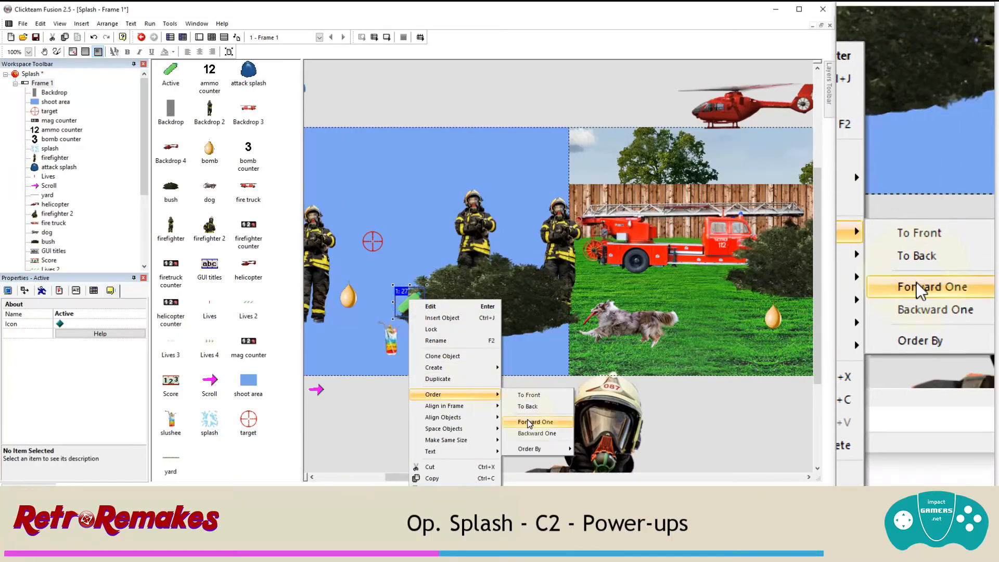
left_click(535, 435)
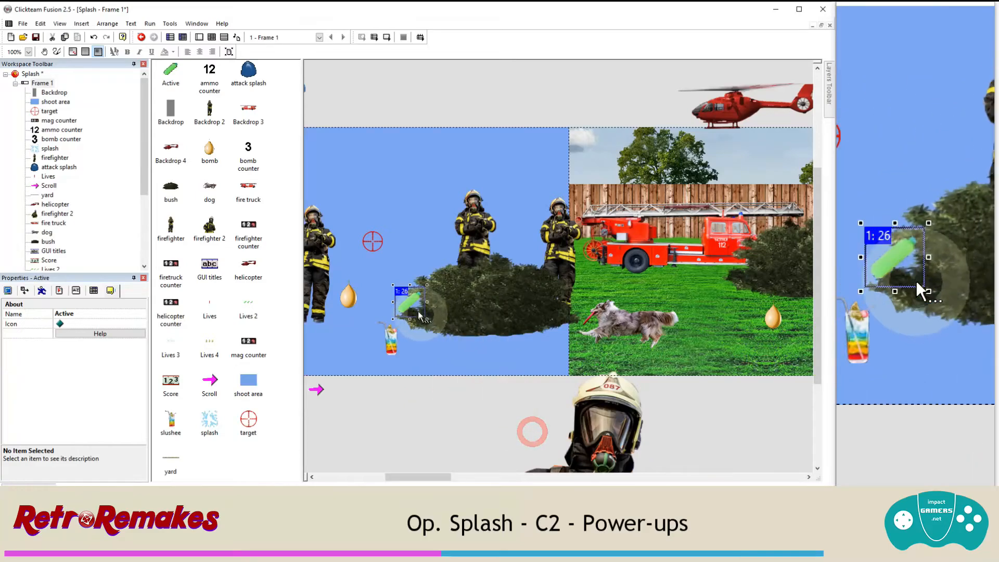
Step: Move the green tank to the edge of the bush near the fire truck and bring that bush to the front
left_click_drag(410, 306, 767, 283)
right_click(739, 282)
left_click(768, 375)
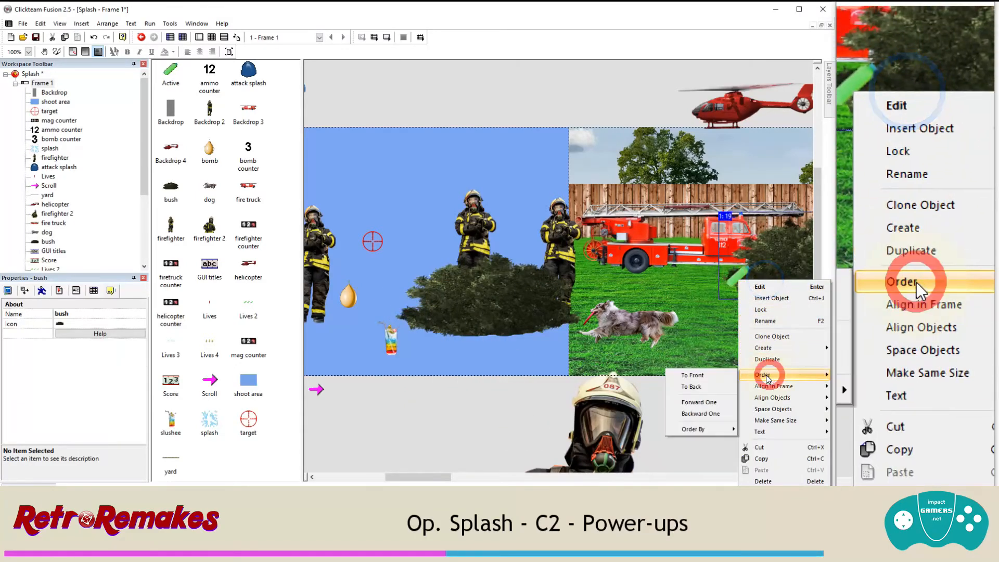
left_click(723, 377)
Step: Rename the green tank object as water tank mag
left_click(727, 283)
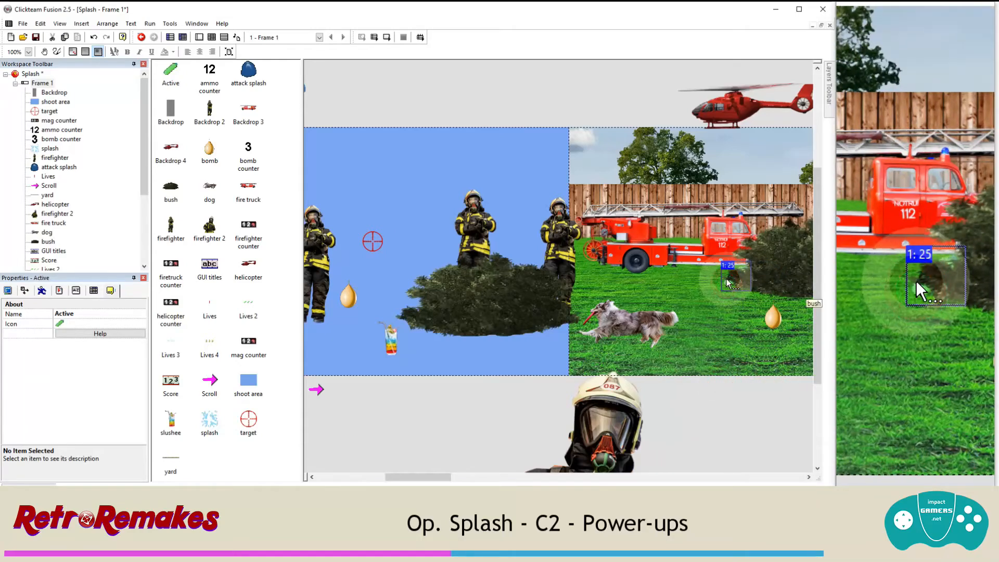
left_click(83, 317)
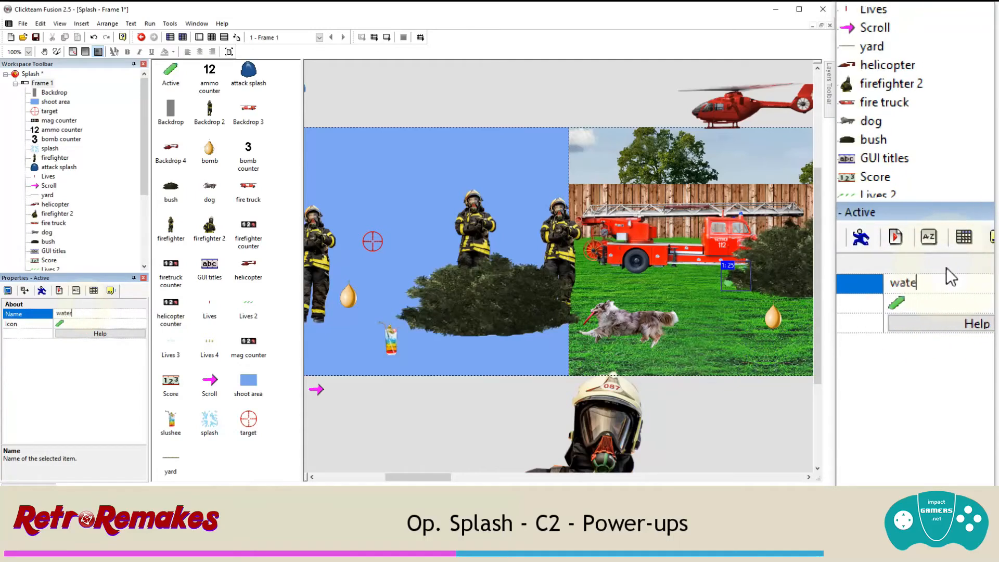
type("water tank")
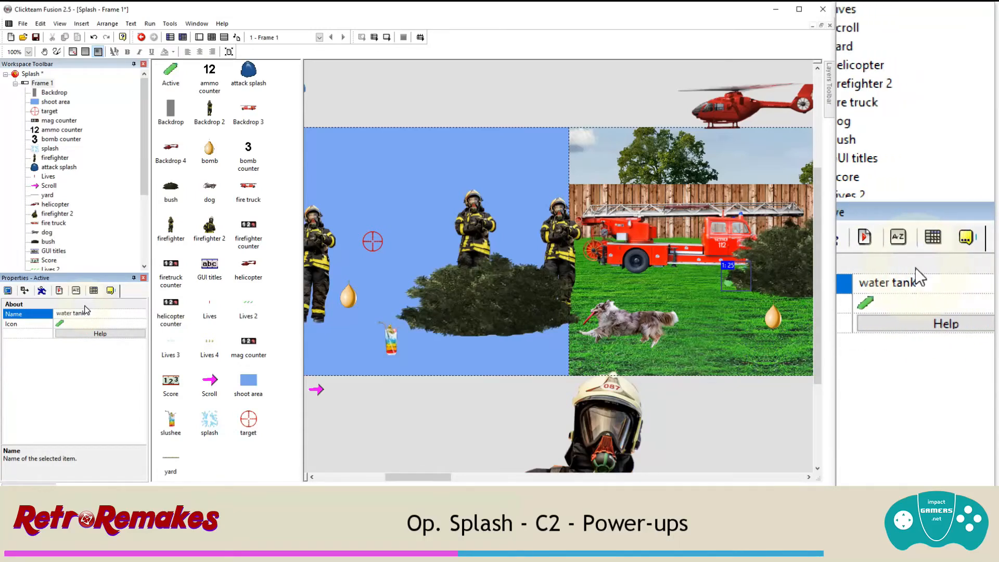
type(" mag")
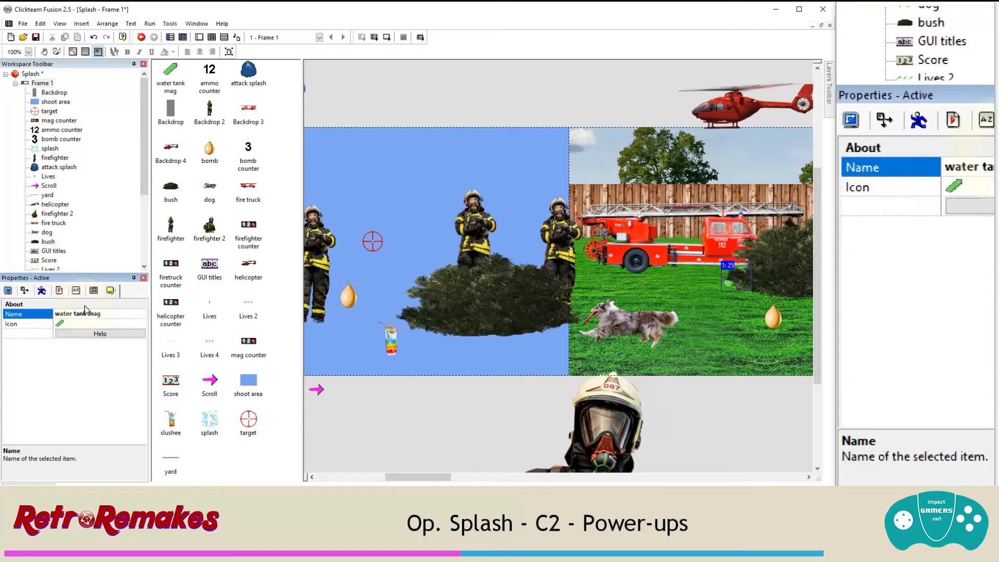
Step: Duplicate the slushee's left-click event and change its tested object to the water tank mag
left_click(217, 40)
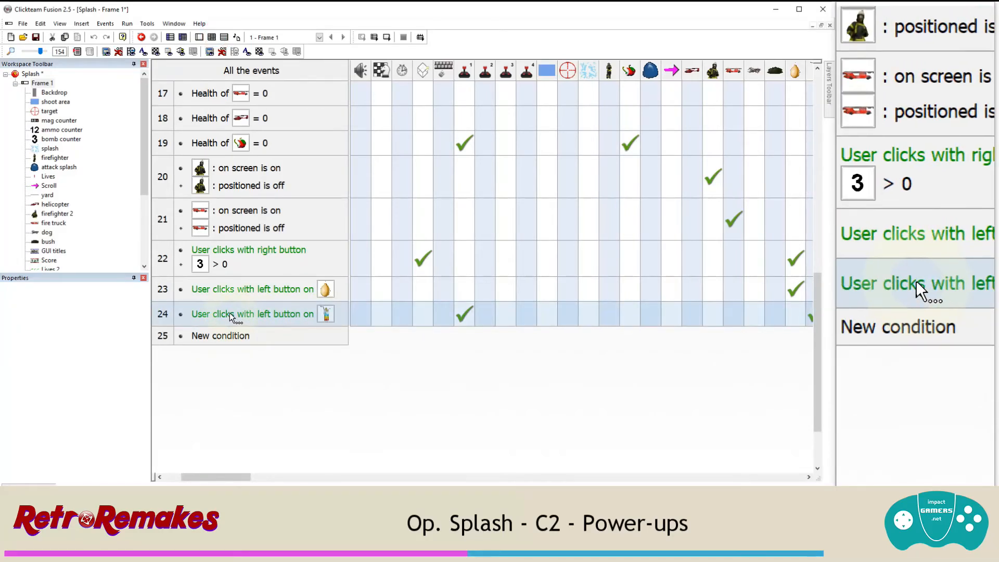
left_click(231, 316)
left_click(232, 336)
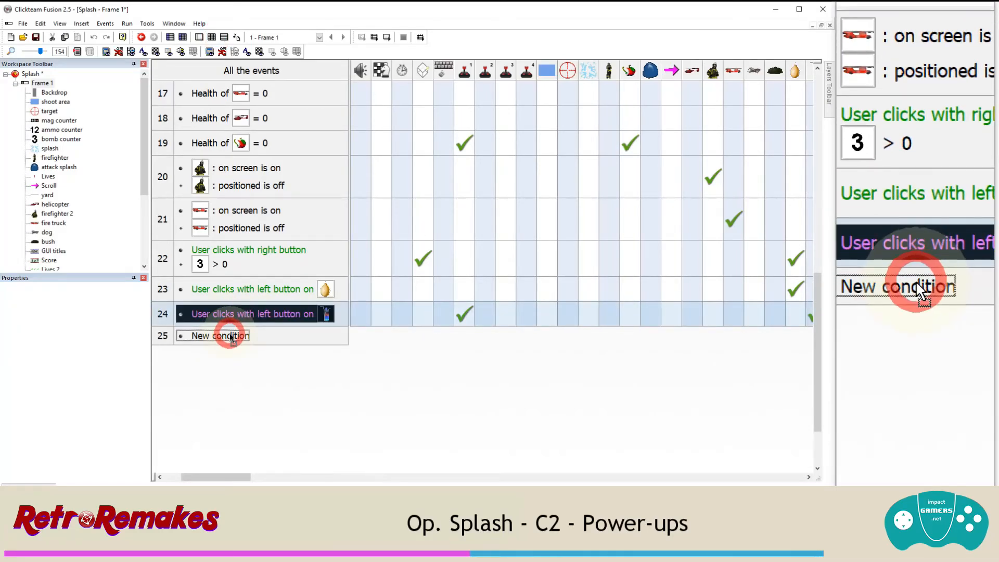
key("ctrl+v")
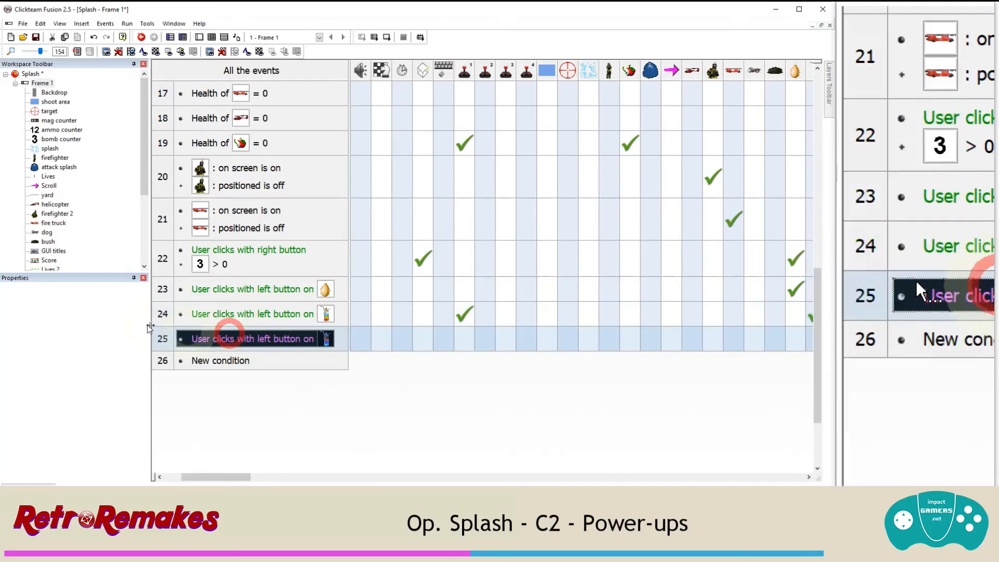
double_click(325, 339)
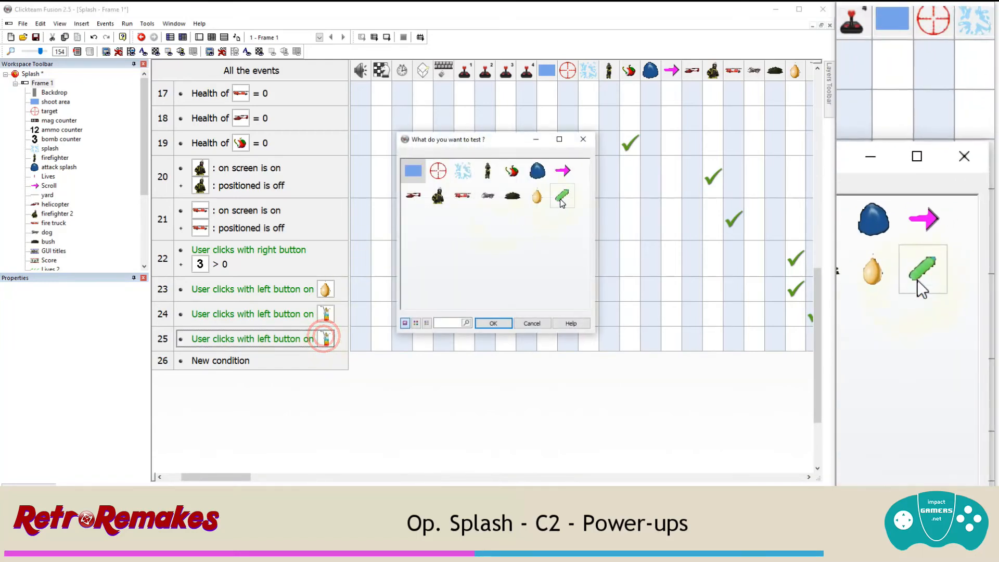
double_click(562, 199)
Step: Copy the slushee's Destroy action to the water tank mag in its click event and add 1 to the mag counter
left_click_drag(271, 473, 376, 473)
mouse_move(639, 319)
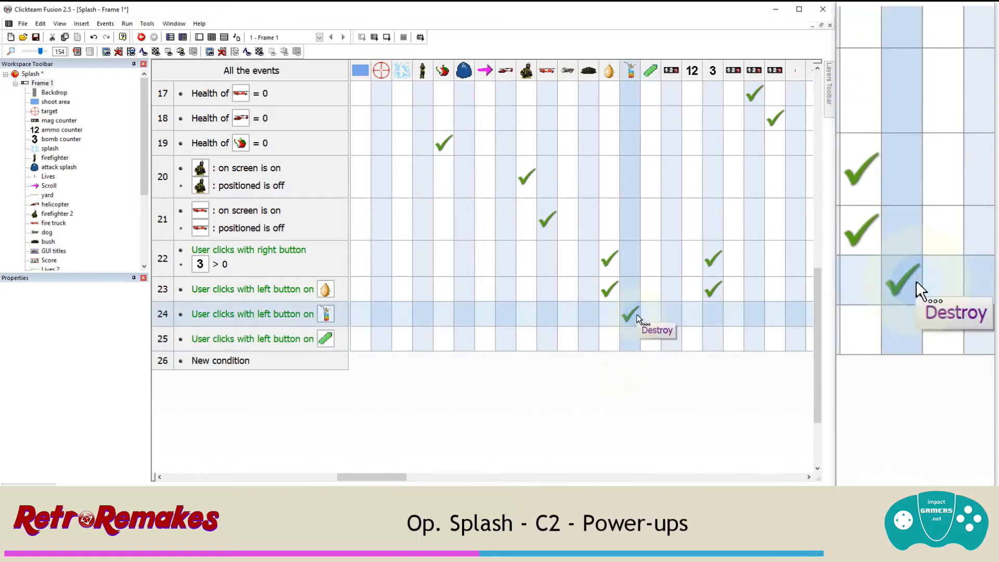
left_click_drag(632, 313, 652, 339)
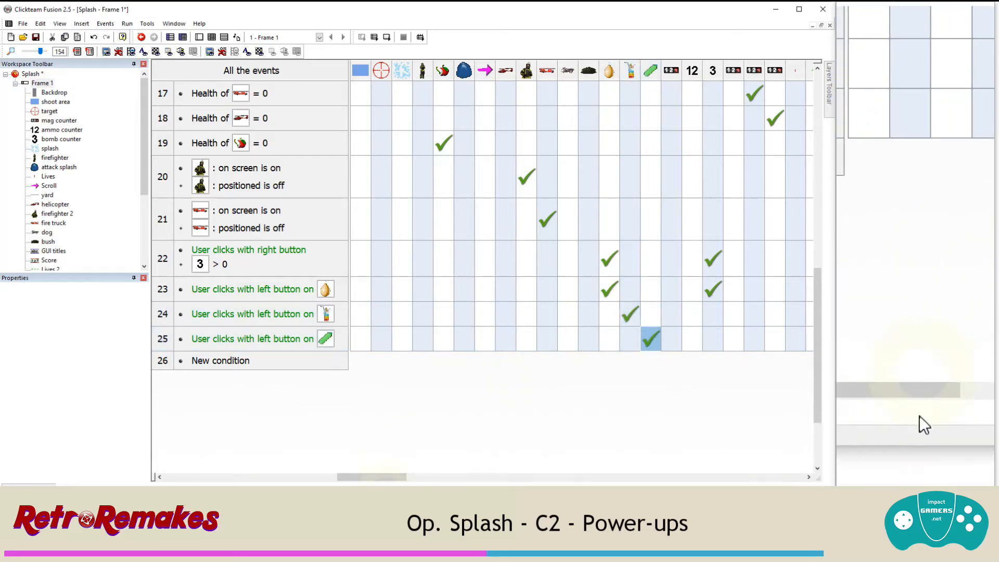
left_click_drag(390, 478, 573, 477)
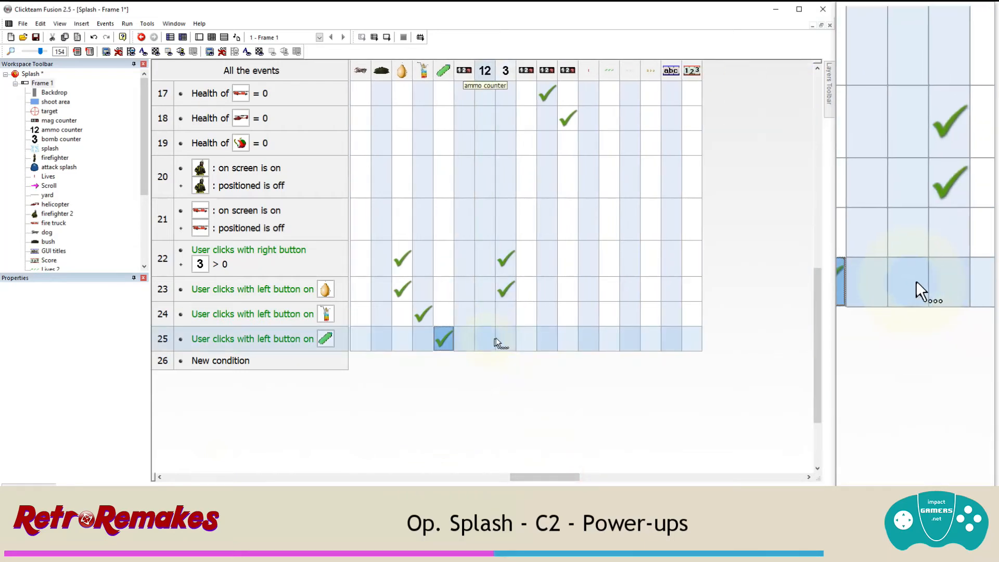
right_click(462, 337)
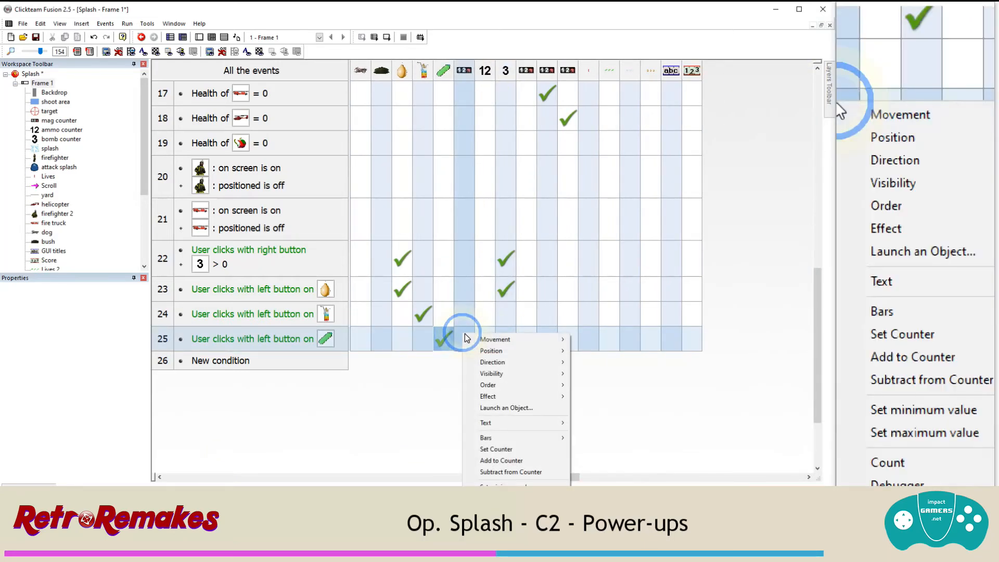
left_click(528, 460)
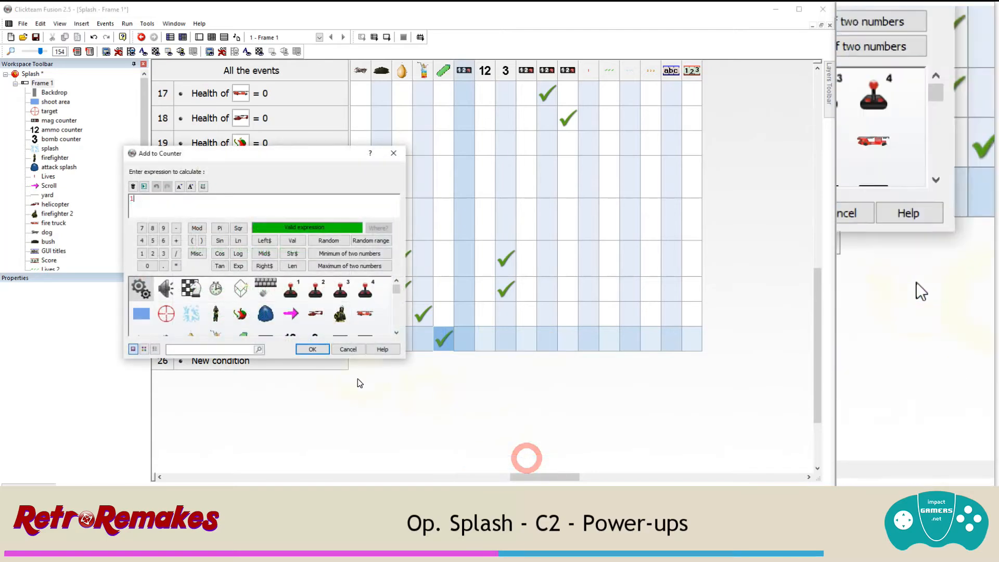
left_click(325, 350)
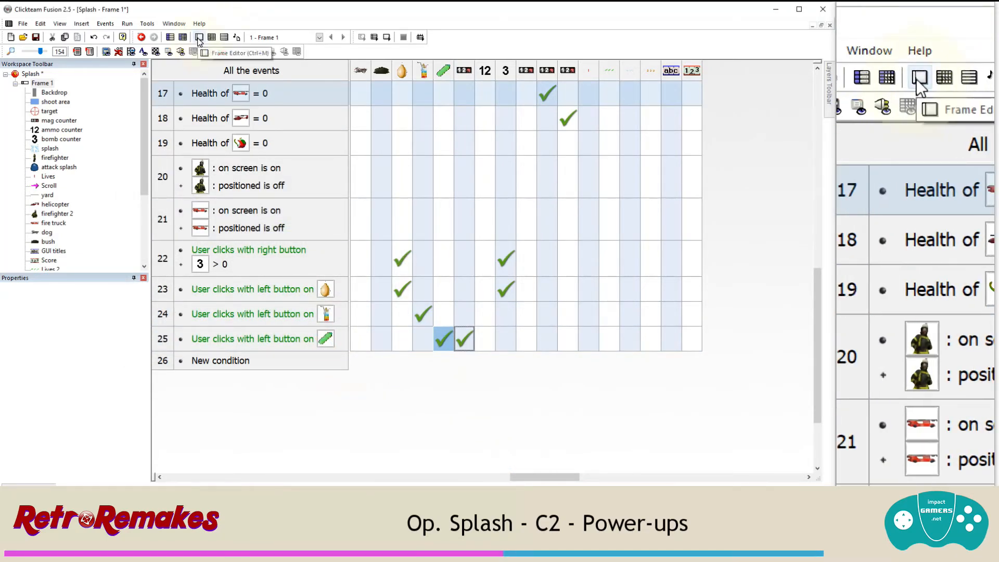
Step: Insert a new Active object in the frame just below the play area
left_click(199, 37)
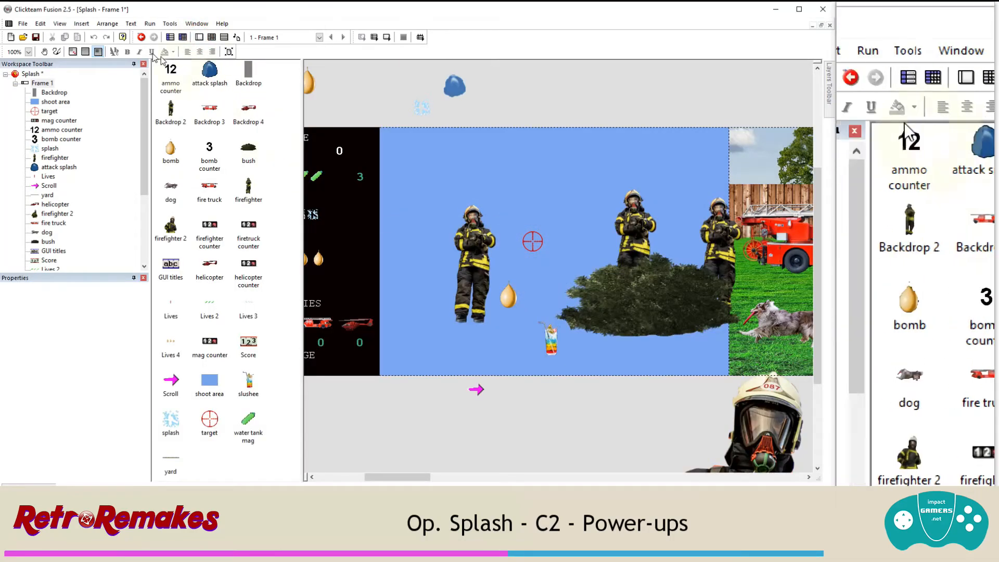
left_click(82, 23)
left_click(119, 60)
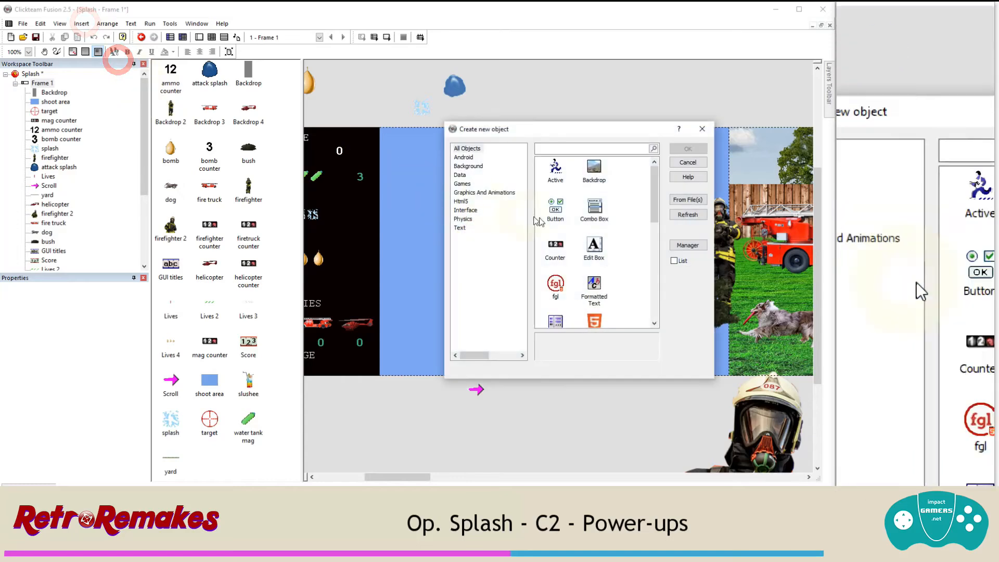
double_click(555, 177)
left_click(529, 391)
Step: Replace the new Active object's image with power up-hydrant.png from the Operation Splash Assets folder
right_click(530, 391)
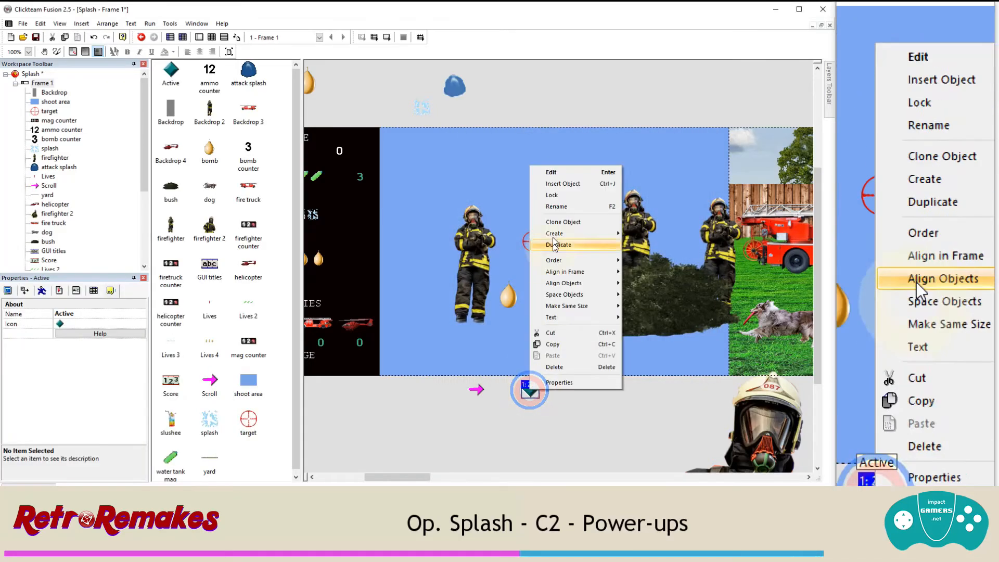
left_click(552, 172)
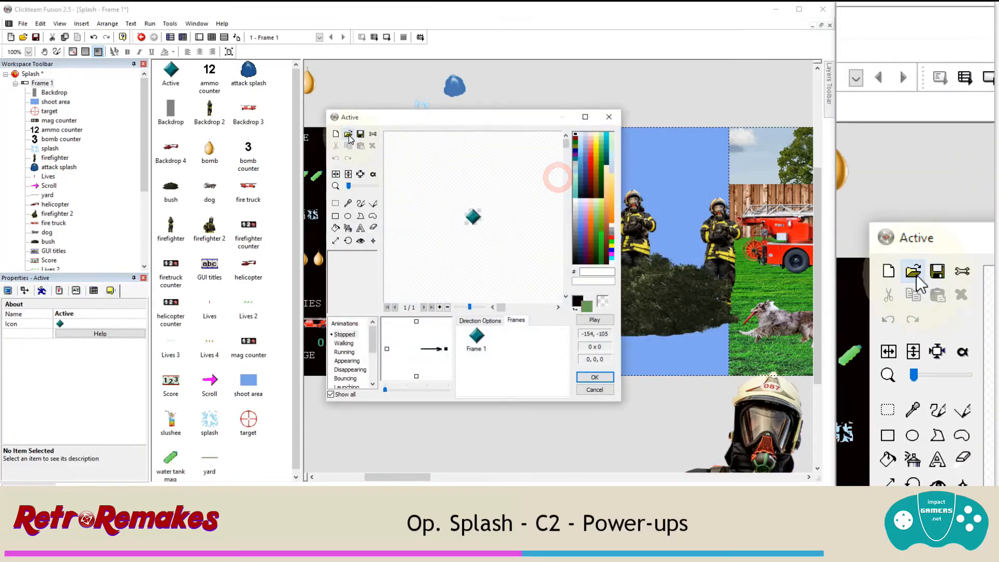
left_click(349, 137)
scroll(469, 270, "down", 10)
left_click(503, 277)
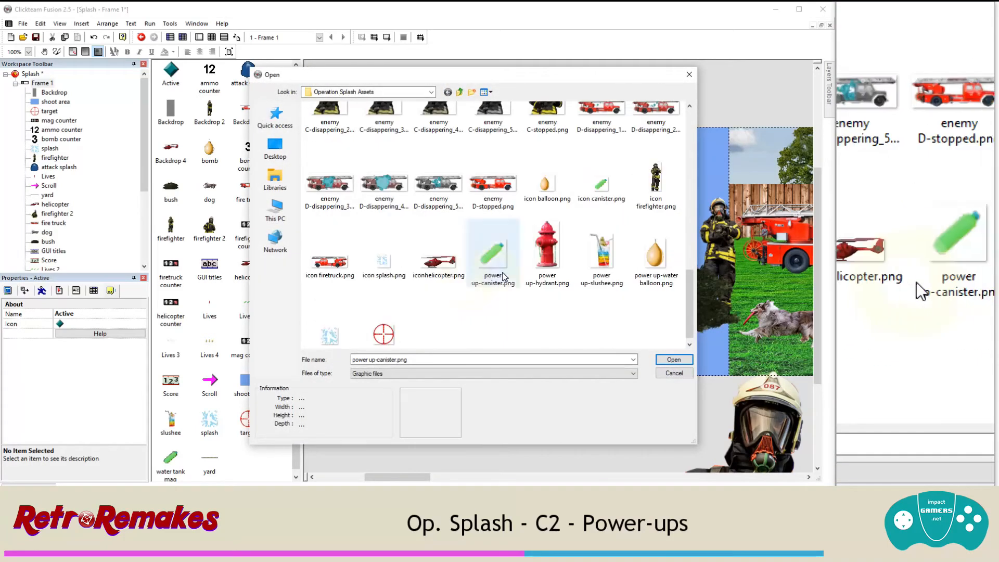
double_click(547, 249)
left_click(449, 378)
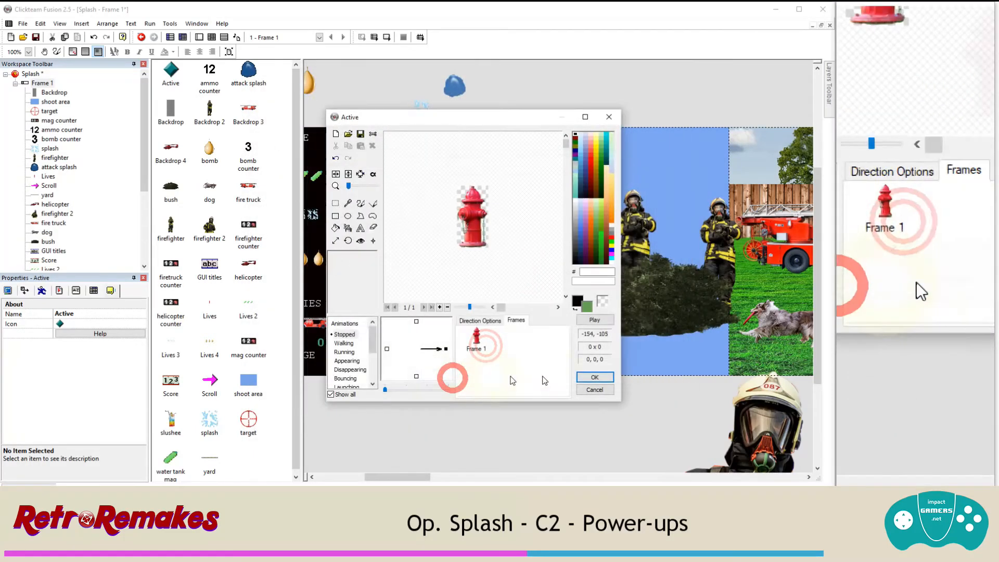
left_click(595, 376)
Step: Move the fire hydrant into the play area beside the leftmost firefighter and rename it hydrant
left_click(538, 386)
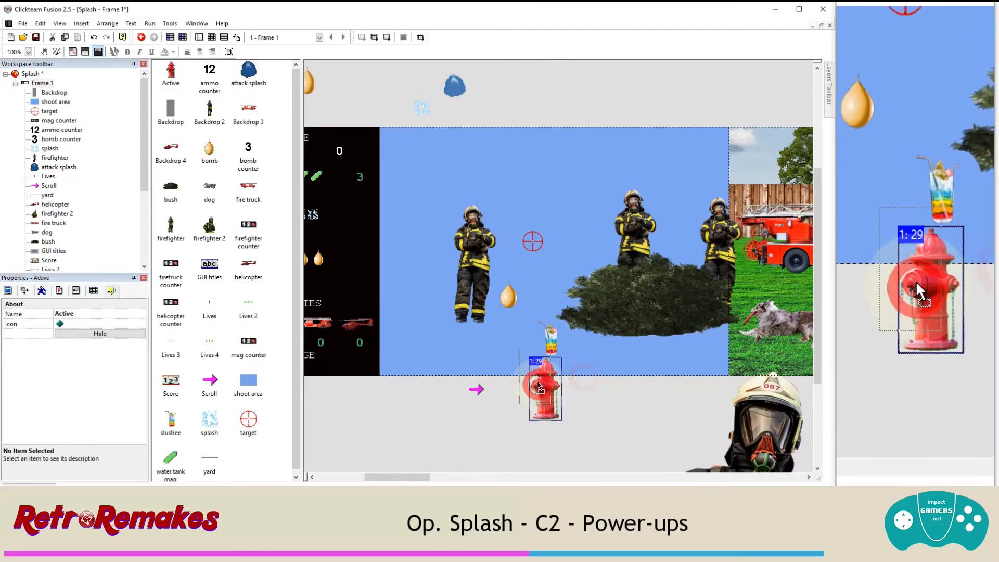
left_click(437, 303)
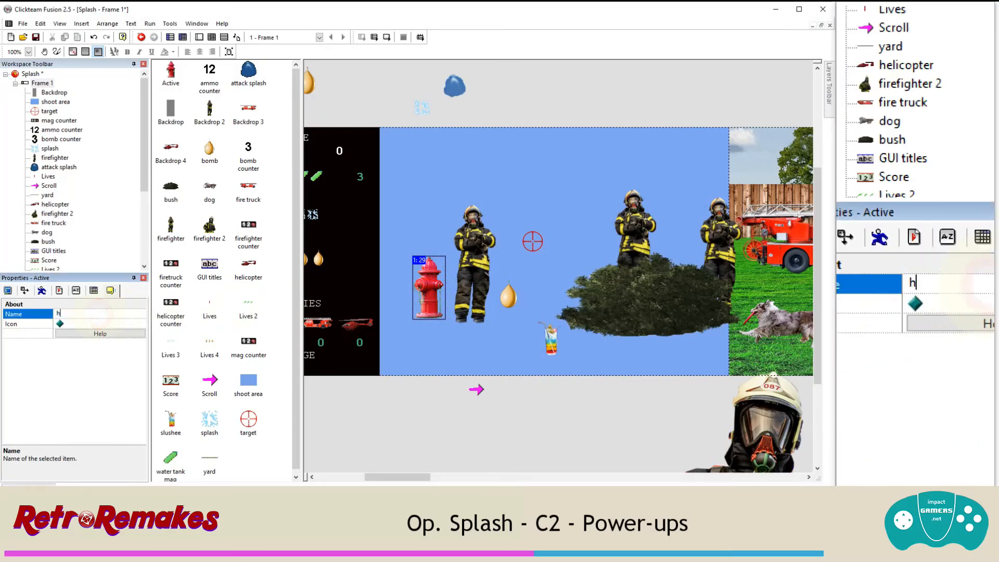
key("Return")
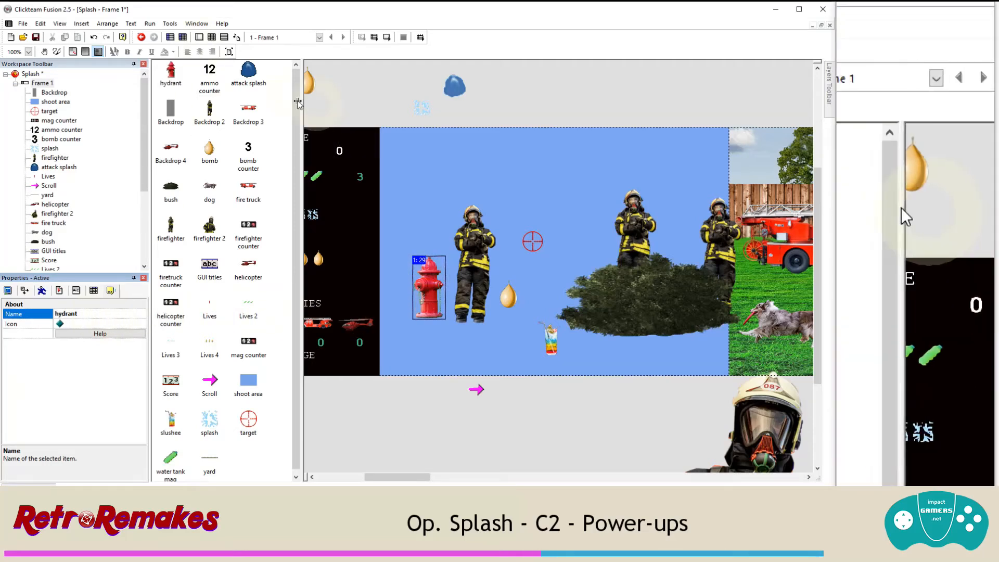
Step: Duplicate the water tank mag's left-click event and change its tested object to the hydrant
left_click(211, 37)
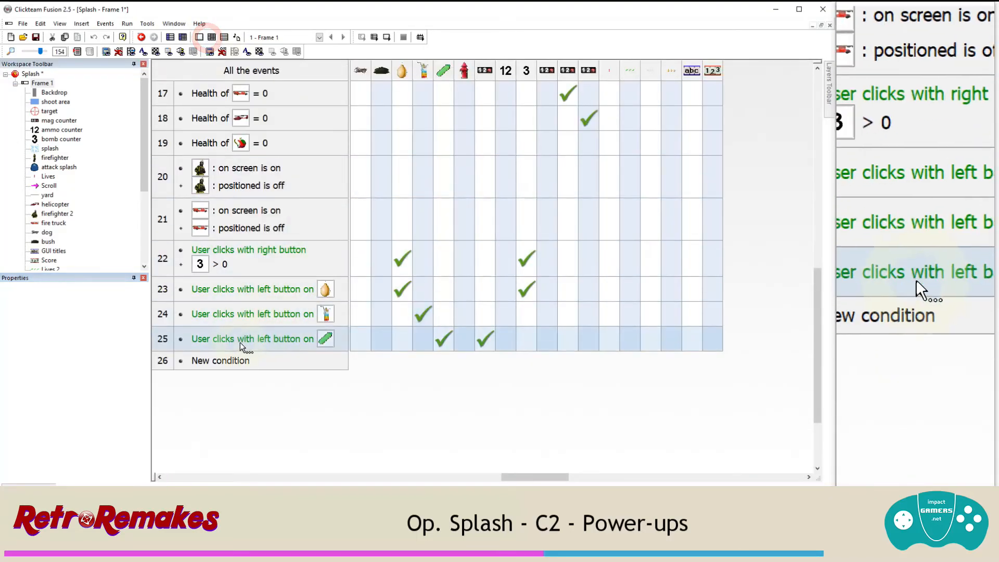
left_click_drag(236, 340, 233, 362)
left_click(324, 364)
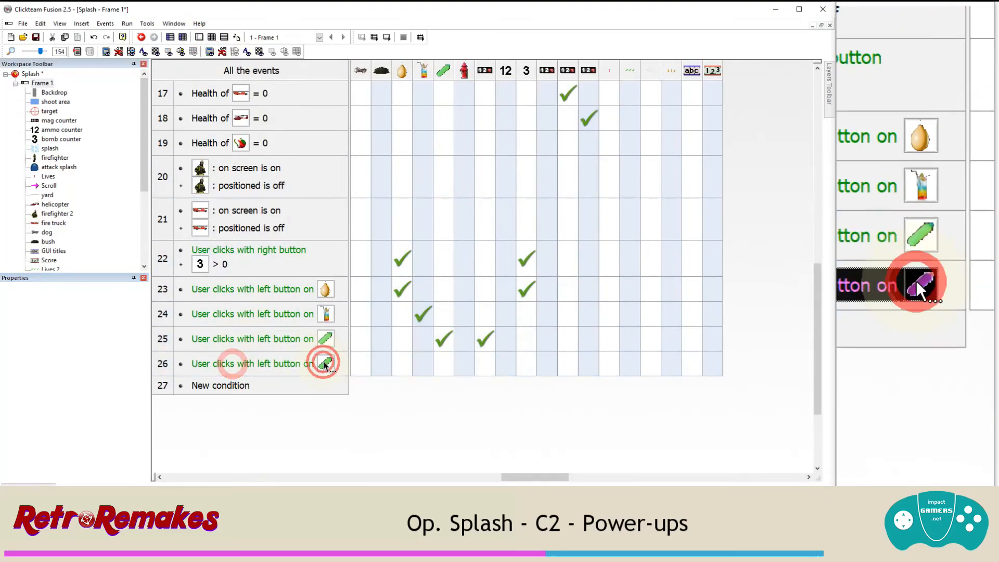
double_click(416, 219)
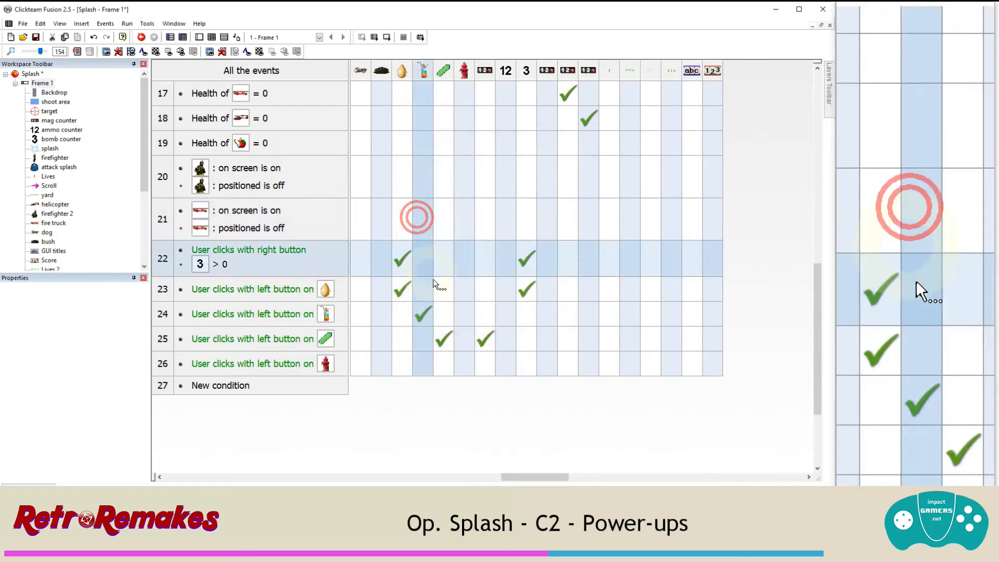
Step: Copy the bomb's splash launch actions from the right-click event to the hydrant in its click event
left_click_drag(517, 476, 432, 476)
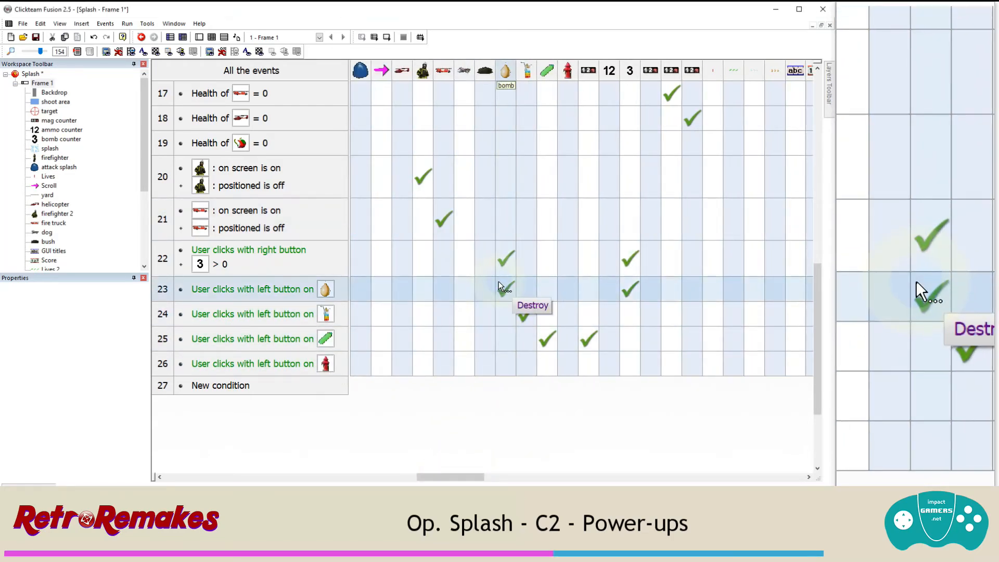
mouse_move(498, 266)
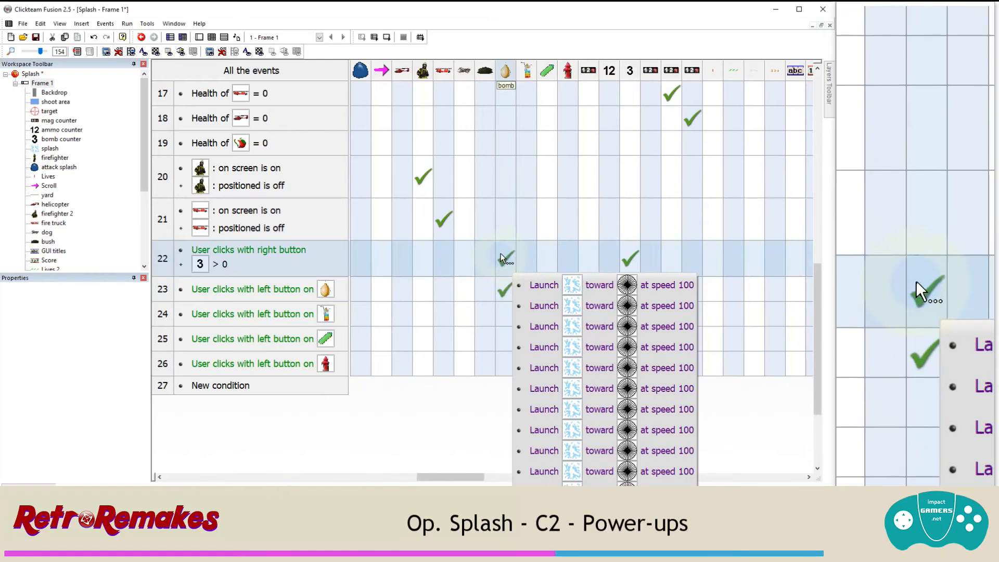
left_click_drag(502, 259, 567, 367)
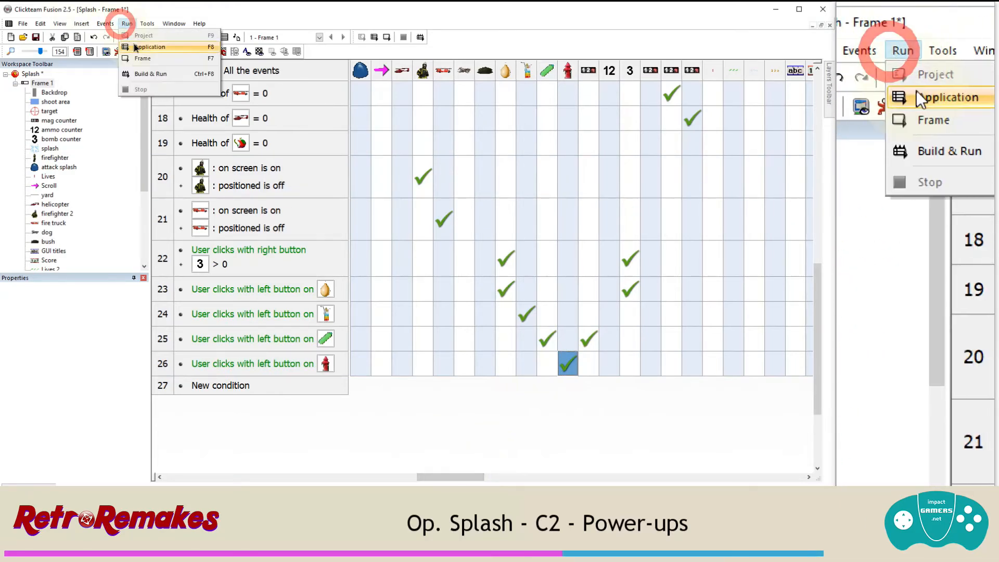
Step: Run the application and test shooting at the firefighters and the helicopter
left_click(134, 47)
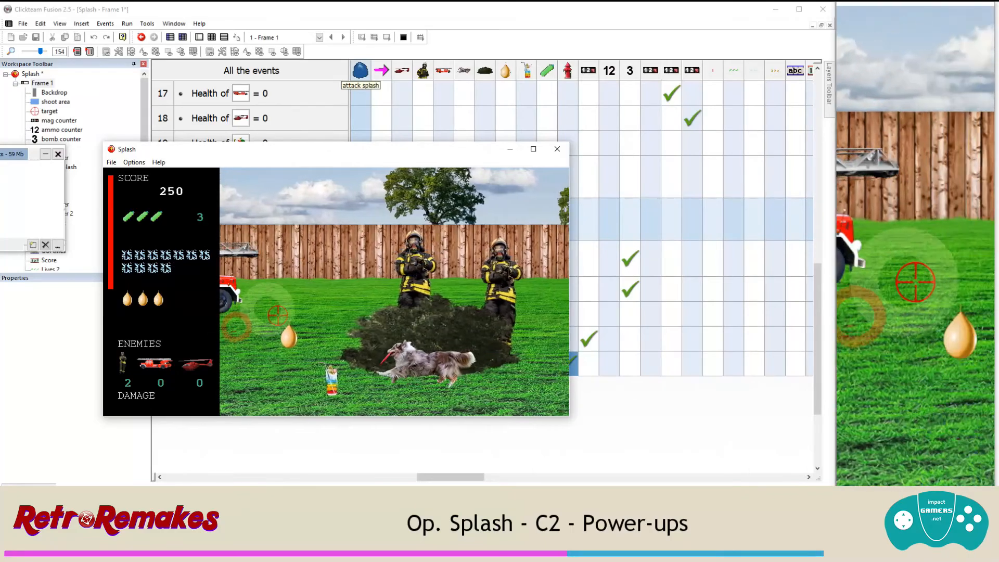
left_click(272, 341)
left_click(287, 378)
right_click(321, 266)
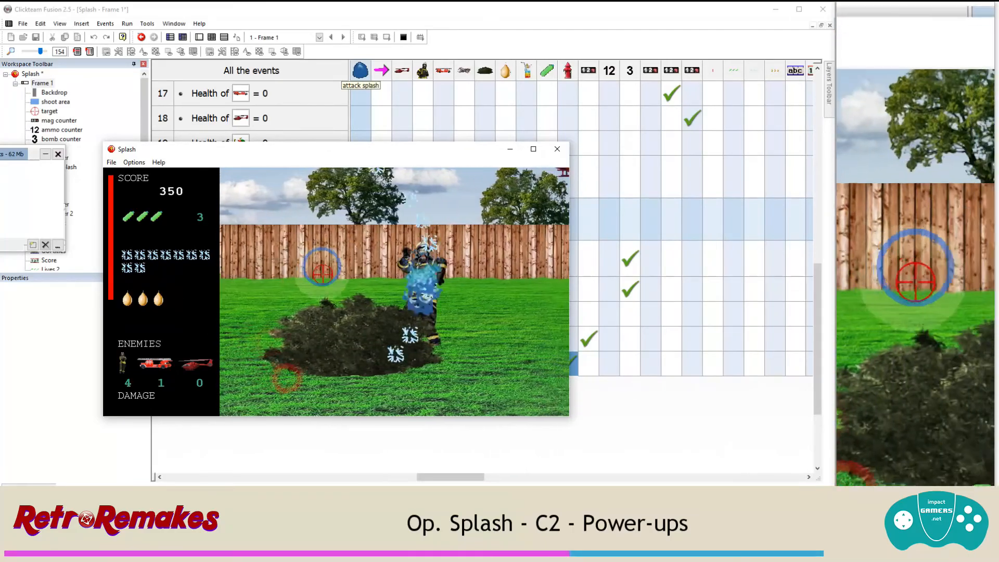
left_click(424, 225)
left_click(428, 223)
left_click(458, 221)
left_click(452, 223)
left_click(406, 224)
left_click(356, 211)
left_click(368, 210)
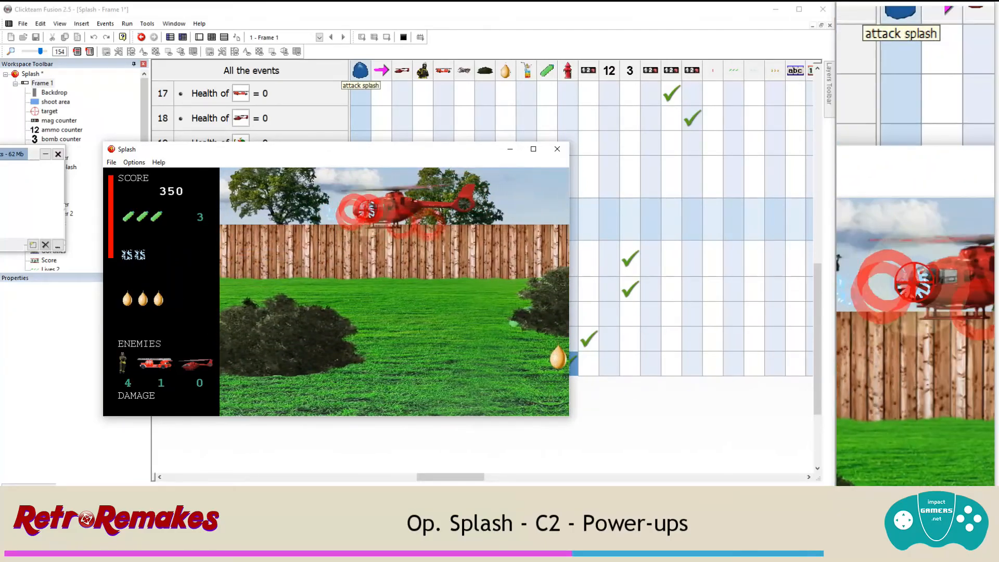
left_click(368, 208)
left_click(369, 207)
left_click(369, 208)
Step: Test collecting the bomb and water tank pickups in the running game, and close it
left_click(500, 359)
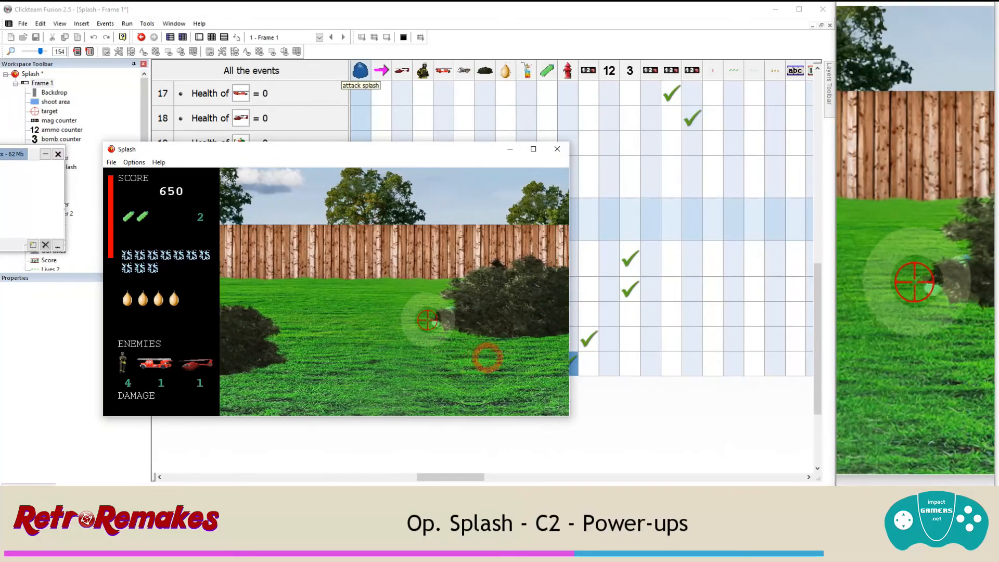
left_click(425, 319)
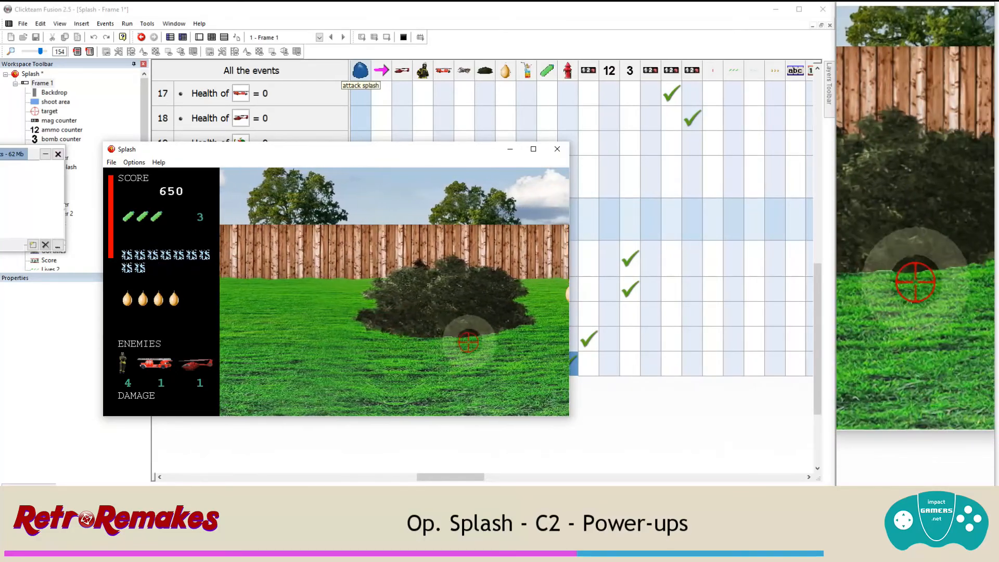
left_click(536, 297)
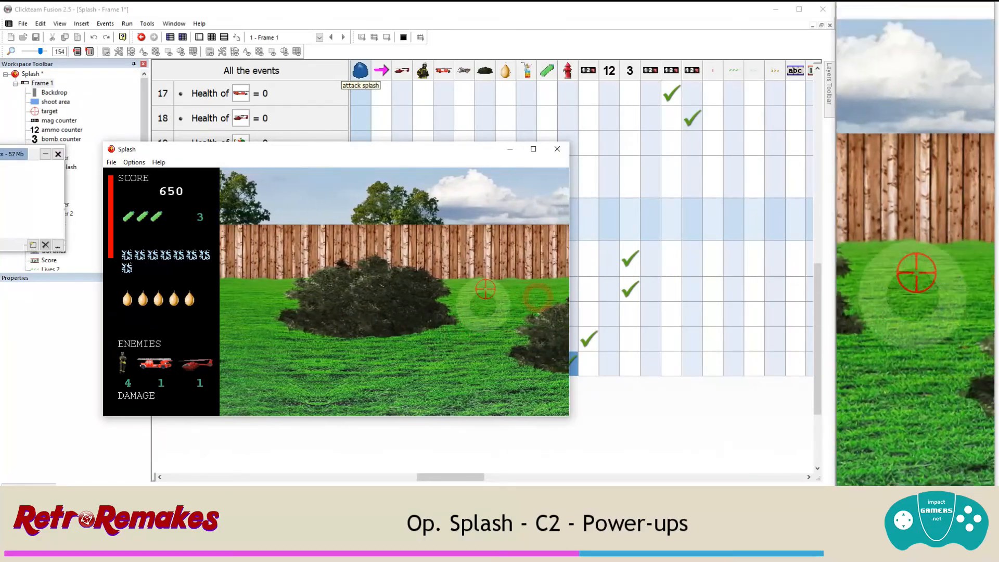
left_click(556, 150)
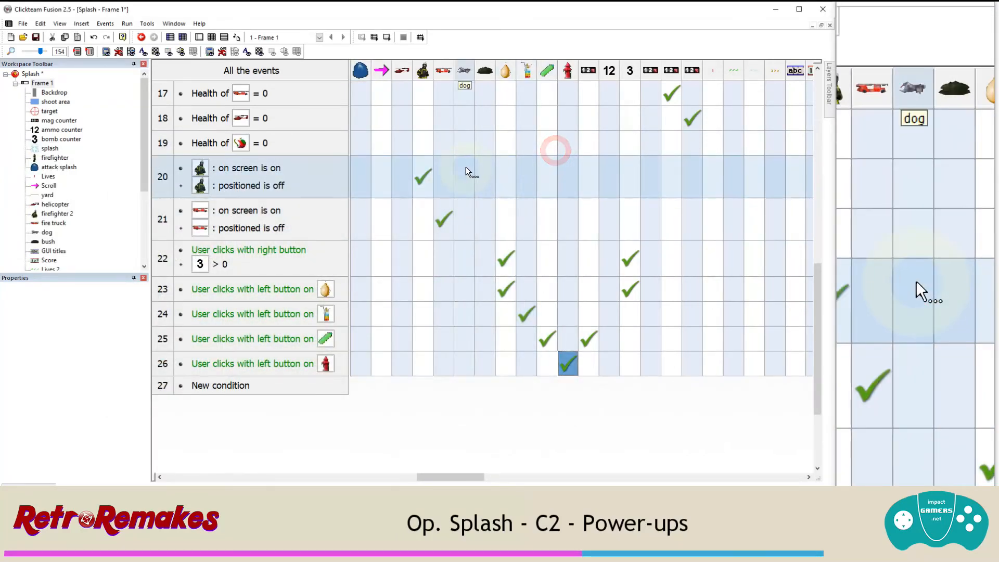
Step: Insert a new Active object into the frame, in the empty area below the shoot area
left_click(202, 42)
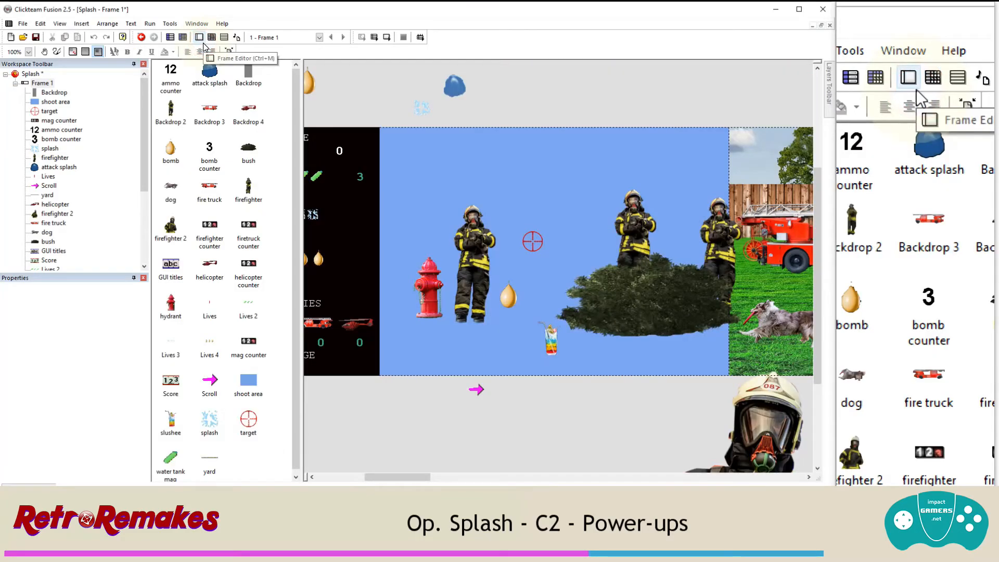
left_click(81, 24)
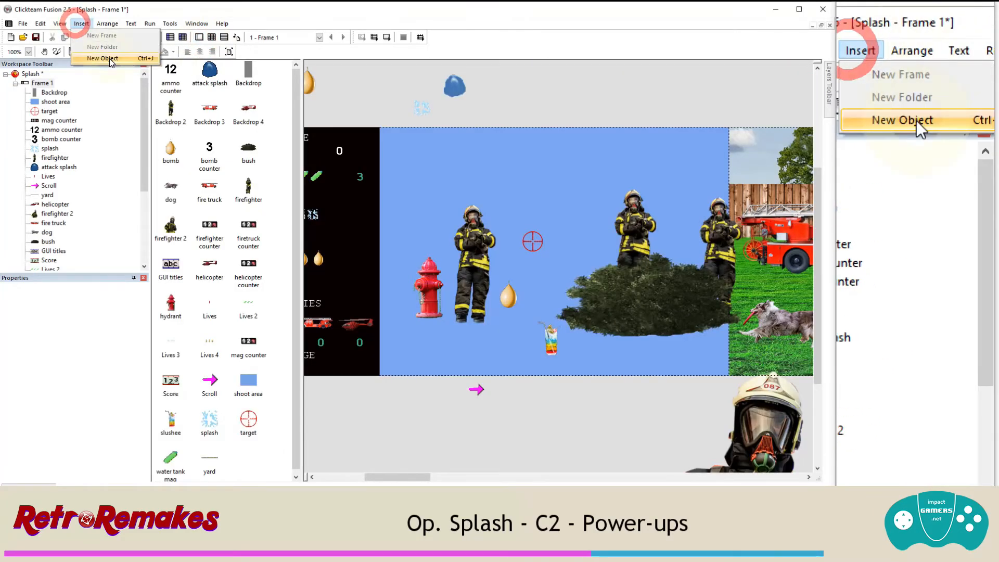
left_click(110, 59)
double_click(555, 169)
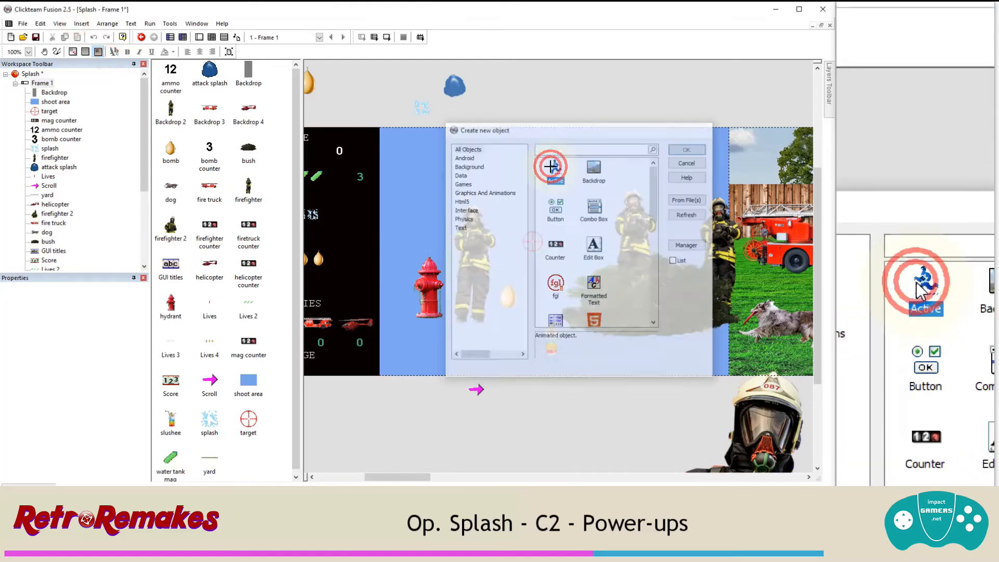
left_click(408, 419)
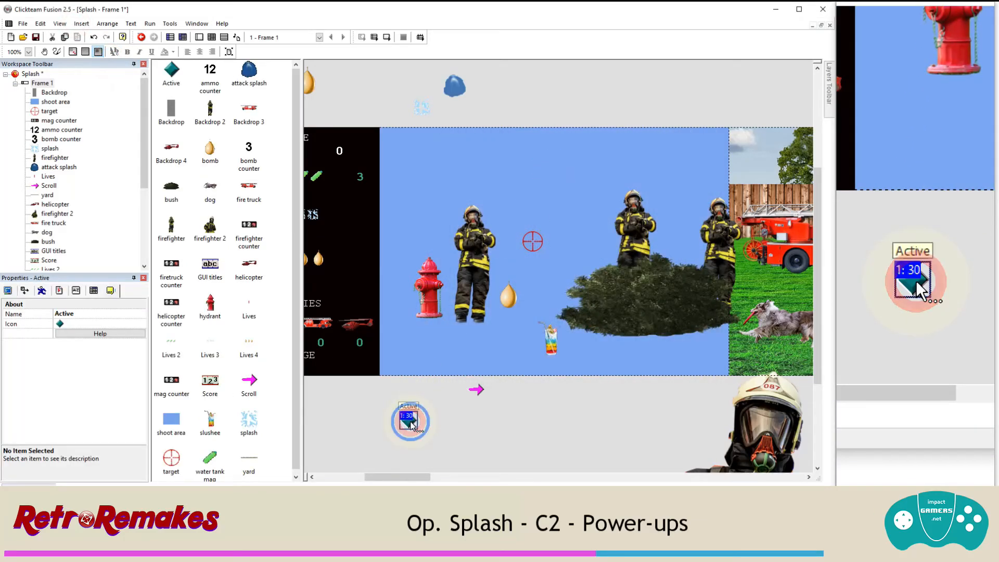
Step: Load power up-golden gun.png as the Active object's image and place the gun in the shoot area beside the slushee
right_click(410, 423)
left_click(441, 203)
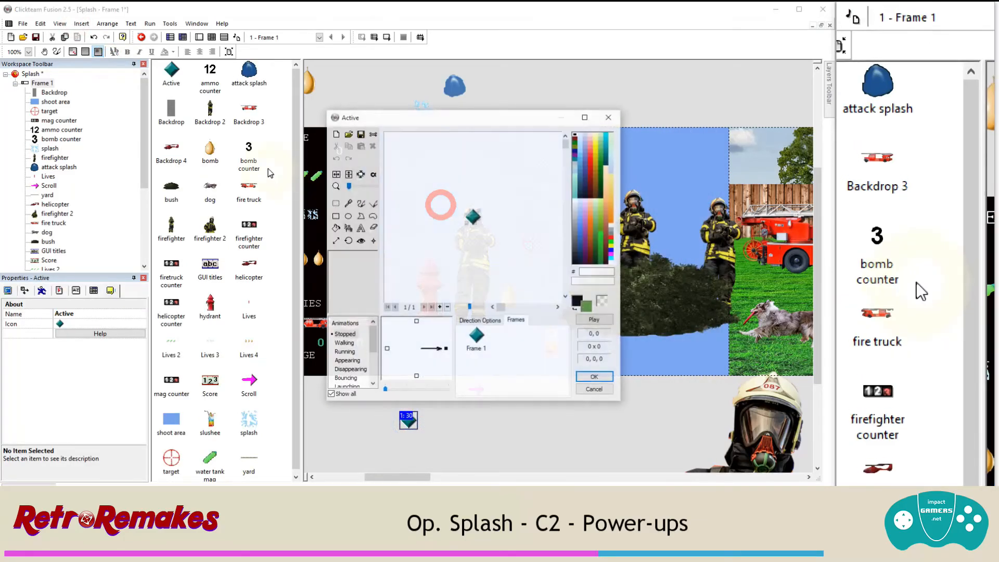
left_click(348, 134)
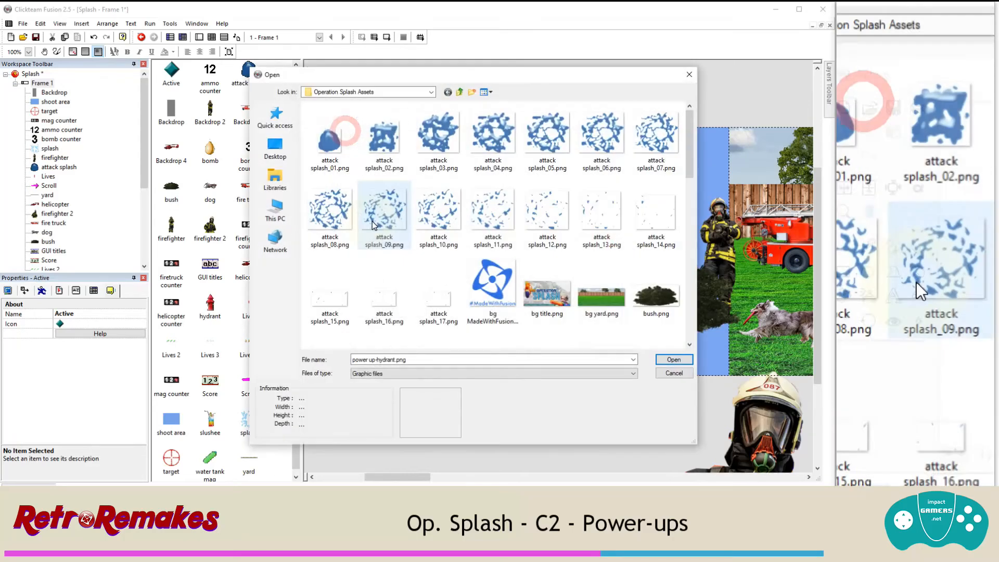
scroll(372, 225, "down", 10)
double_click(543, 232)
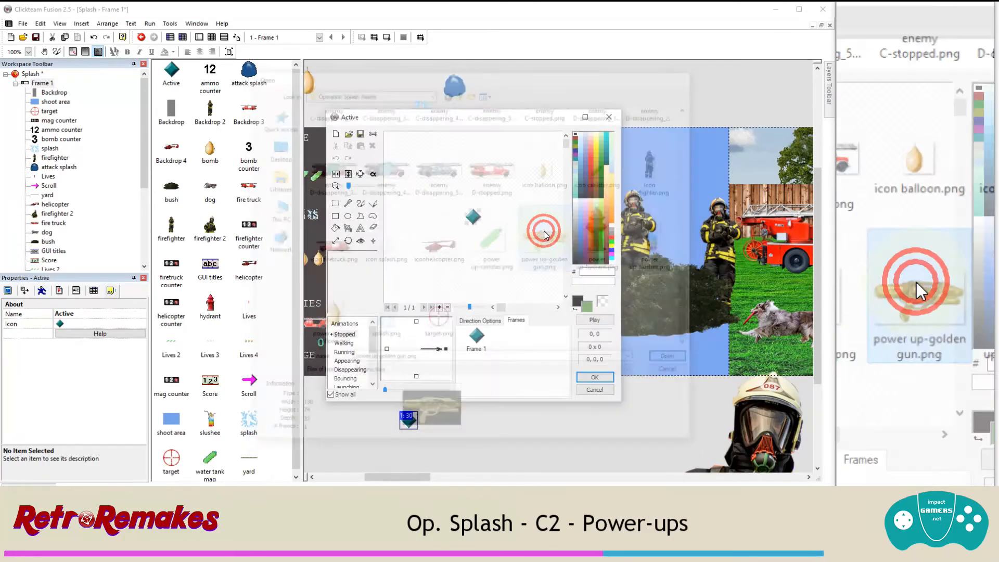
left_click(437, 382)
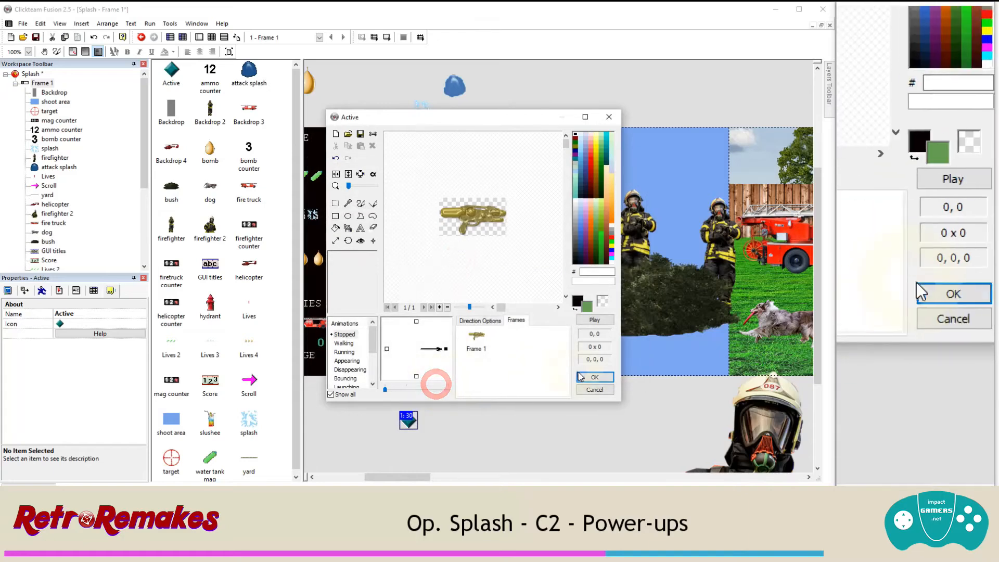
left_click(594, 377)
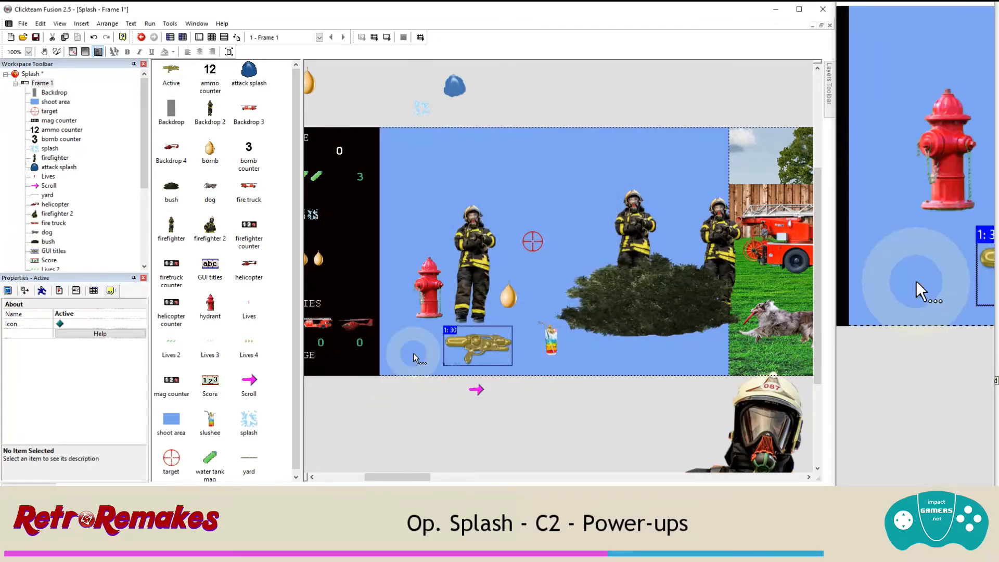
Step: Rename the new gun object as golden gun
left_click(102, 312)
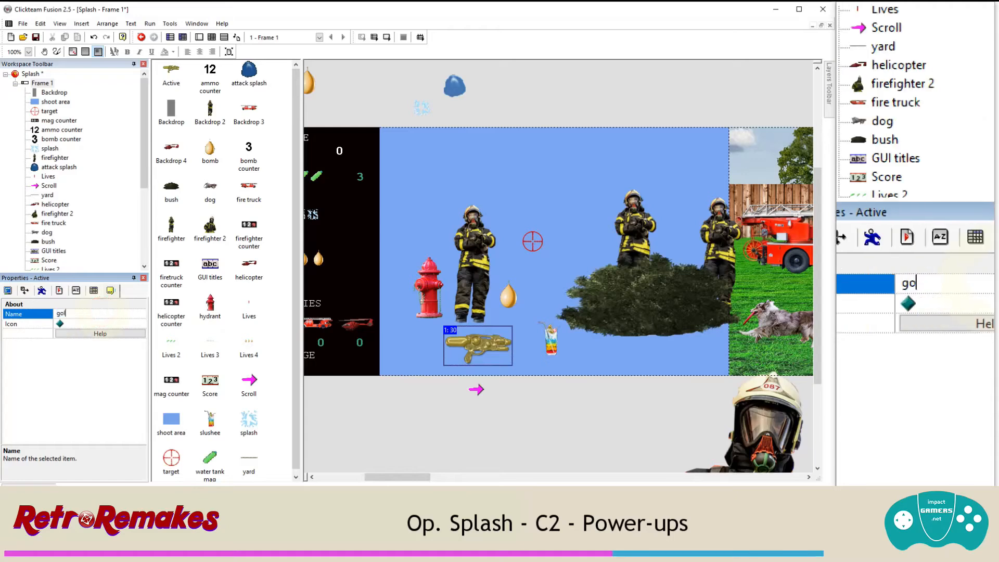
key("Return")
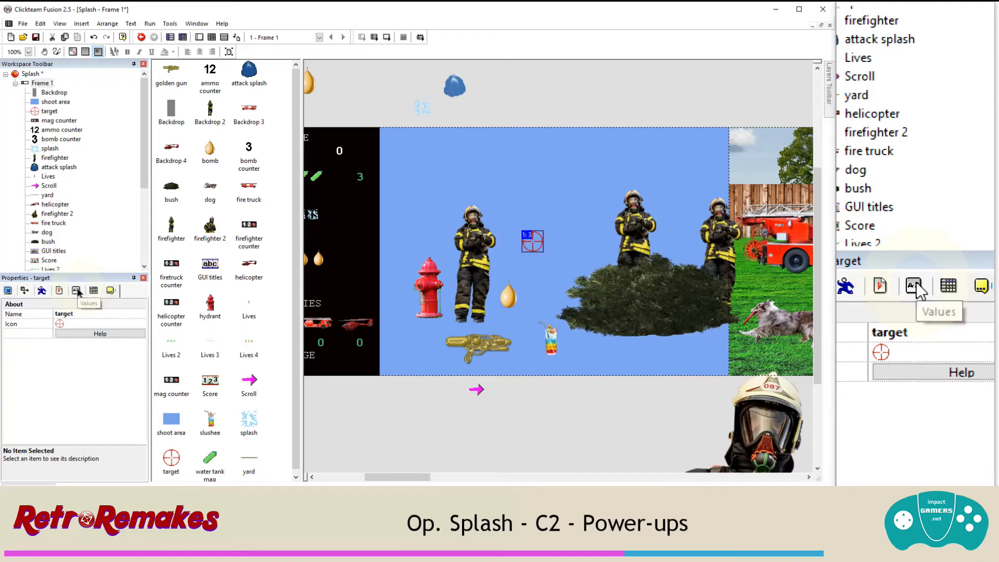
Step: Add a second alterable value to the target object and name it golden gun
left_click(77, 291)
left_click(62, 331)
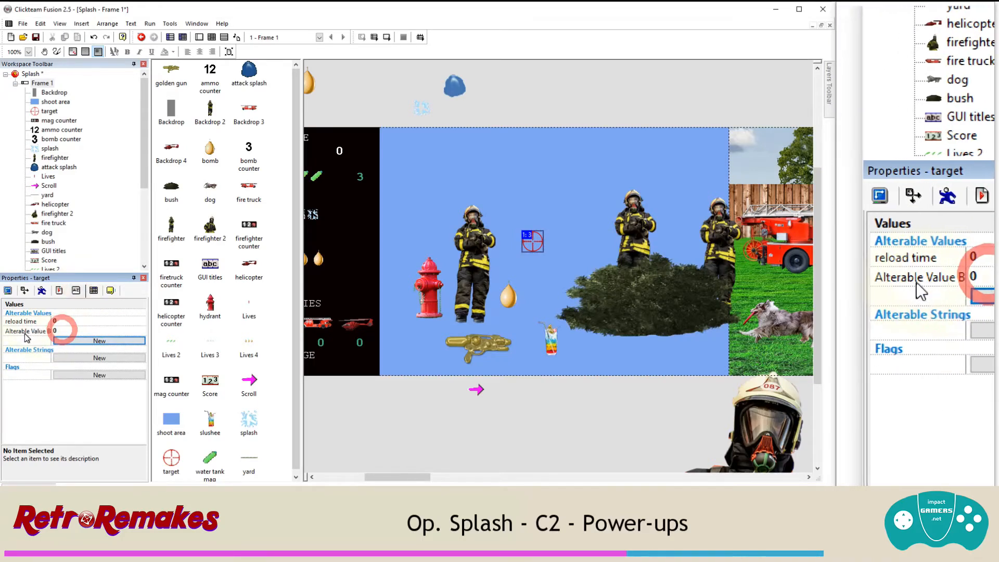
left_click(24, 337)
type("gold")
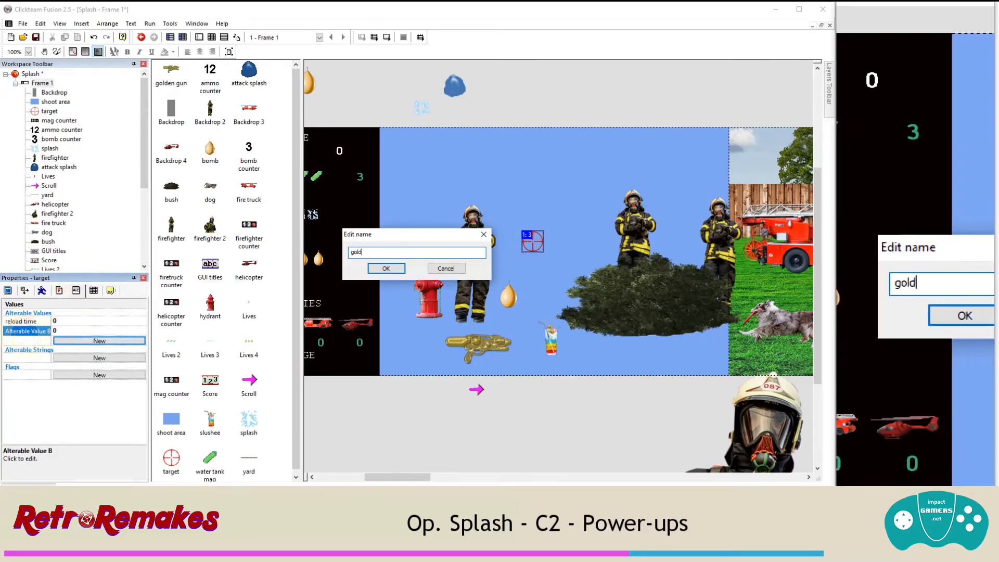
type("en g")
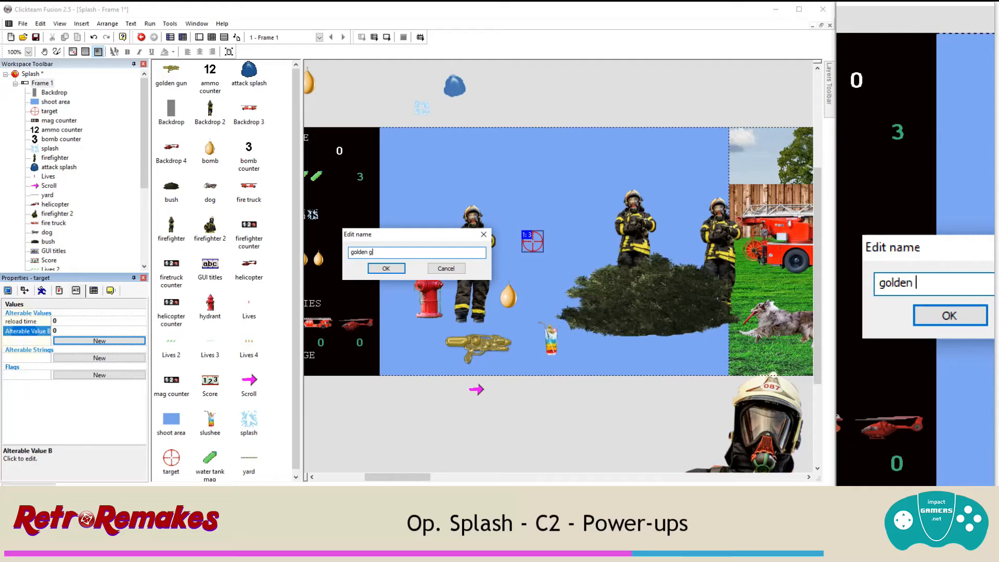
type("un")
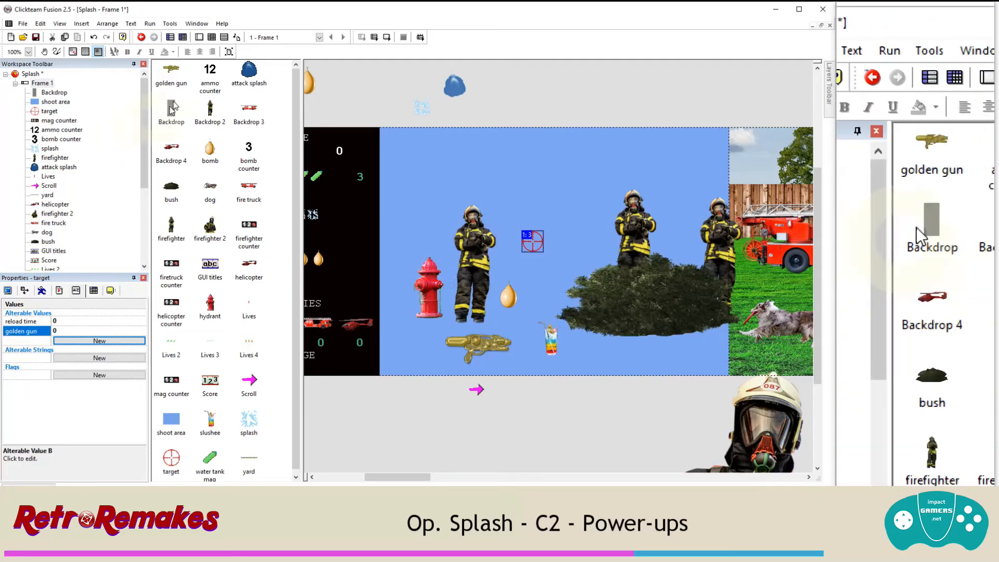
Step: Duplicate the hydrant's left-click event and change the copy's tested object to the golden gun
left_click(211, 37)
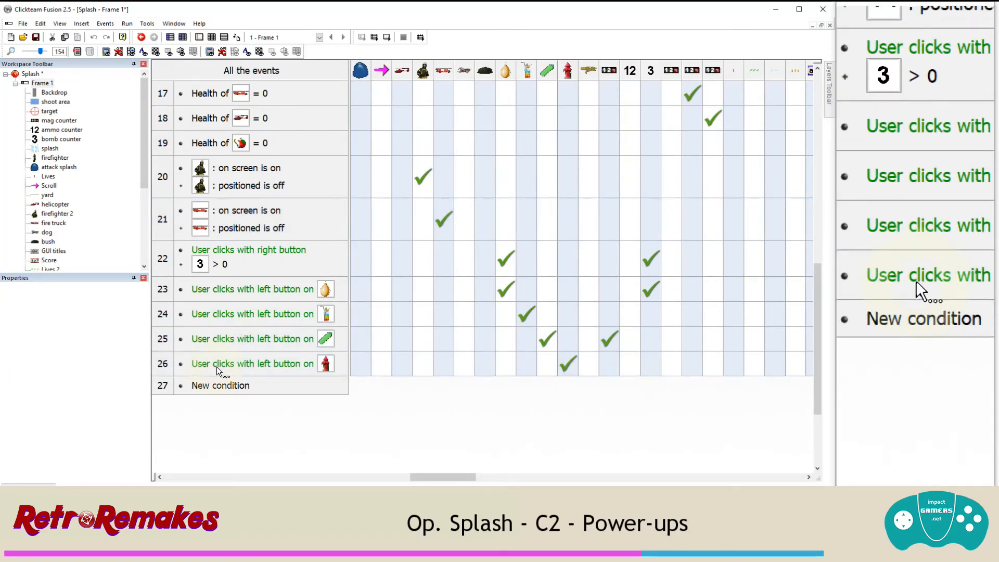
left_click_drag(216, 364, 213, 386, "ctrl")
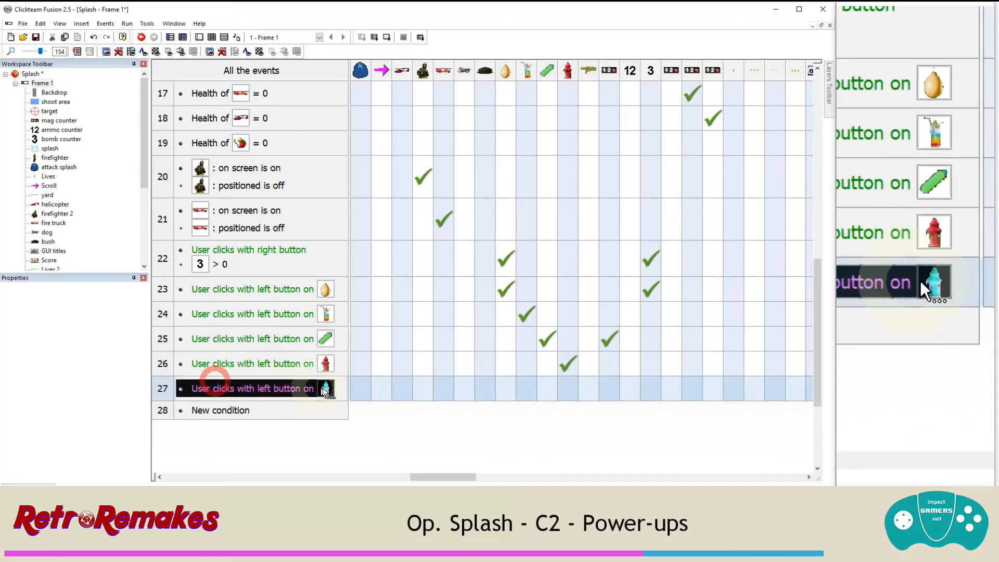
double_click(325, 389)
left_click(442, 222)
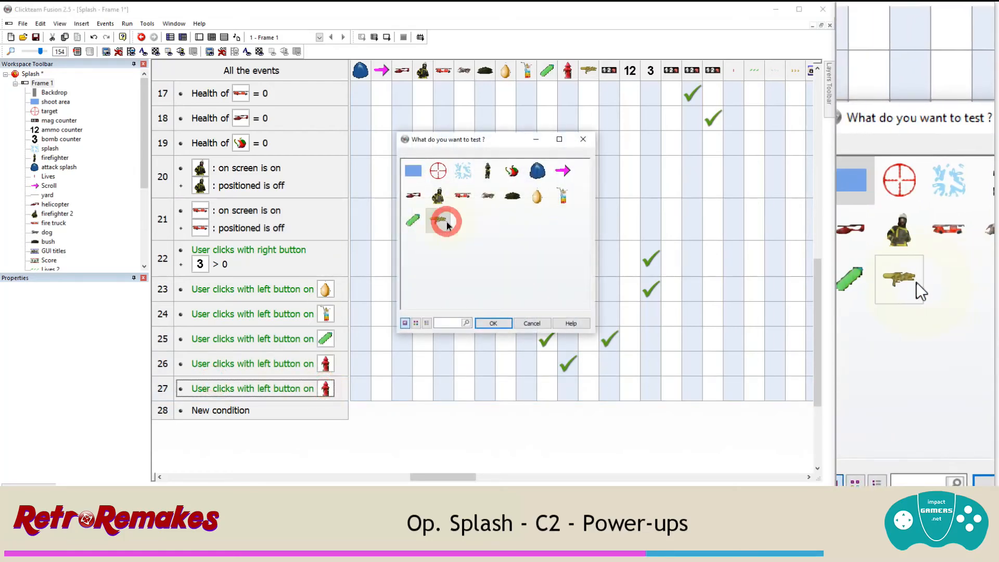
left_click(447, 223)
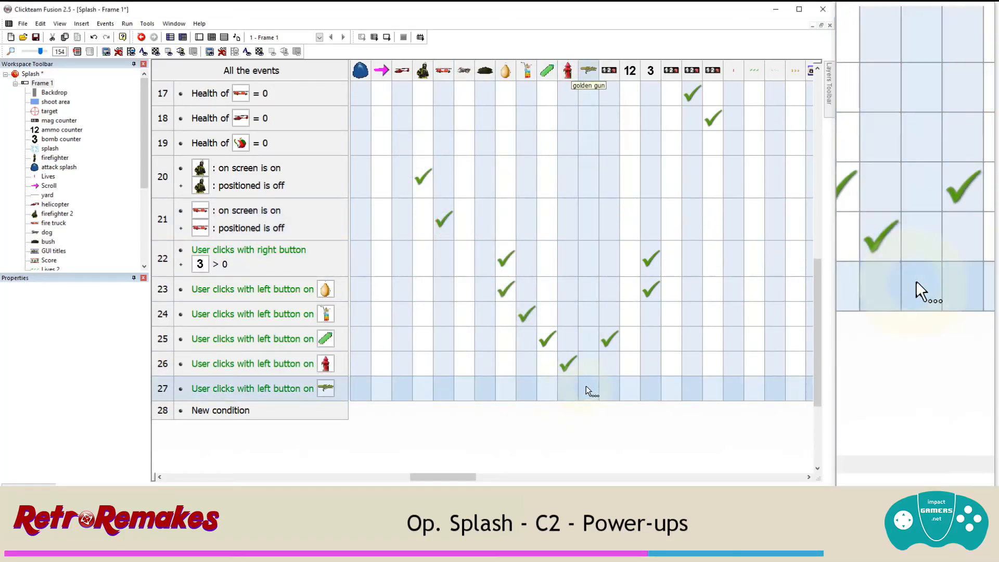
Step: In the golden gun's click event, destroy the golden gun and set the target's golden gun value to 500
right_click(586, 386)
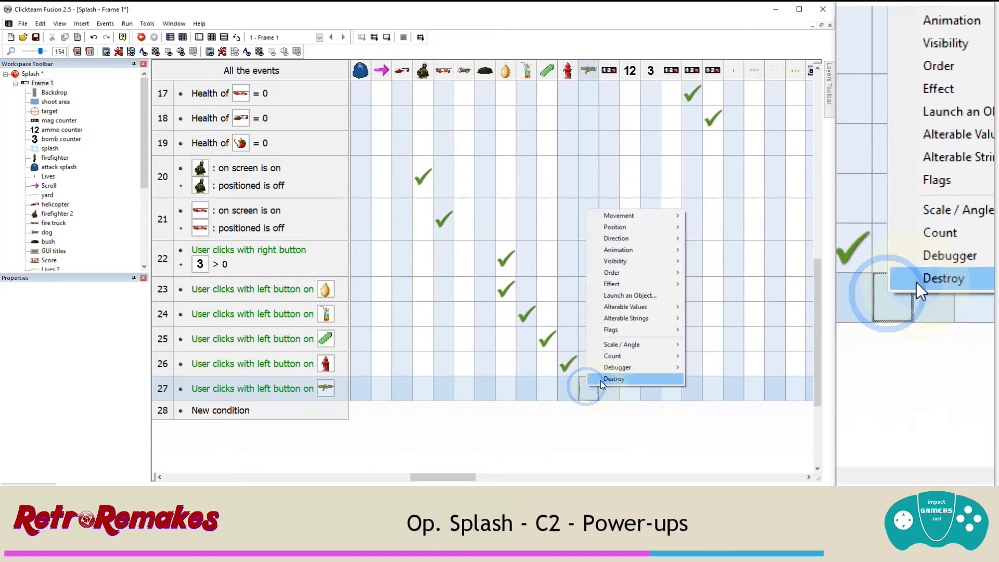
left_click(598, 380)
left_click_drag(445, 475, 353, 476)
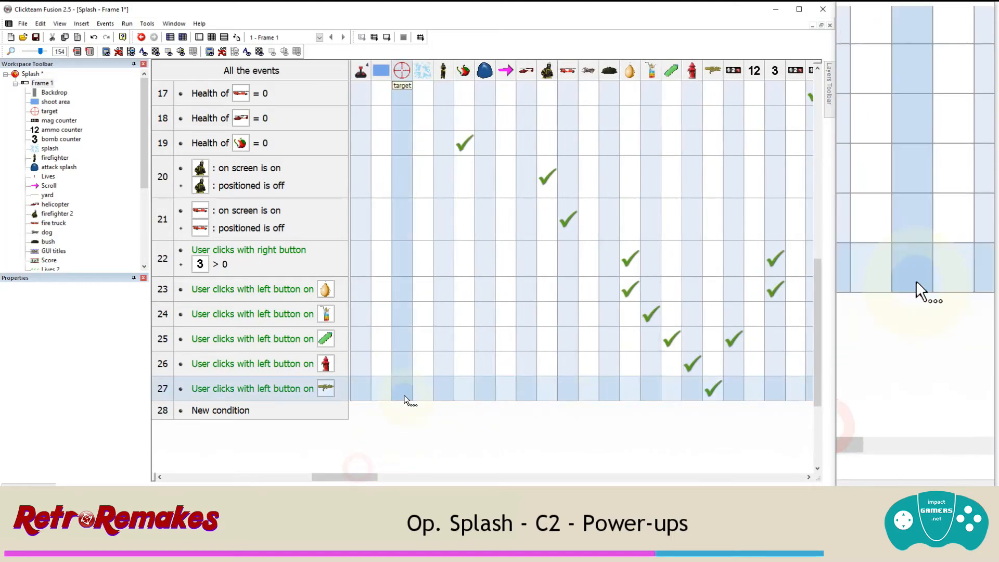
right_click(405, 398)
left_click(463, 311)
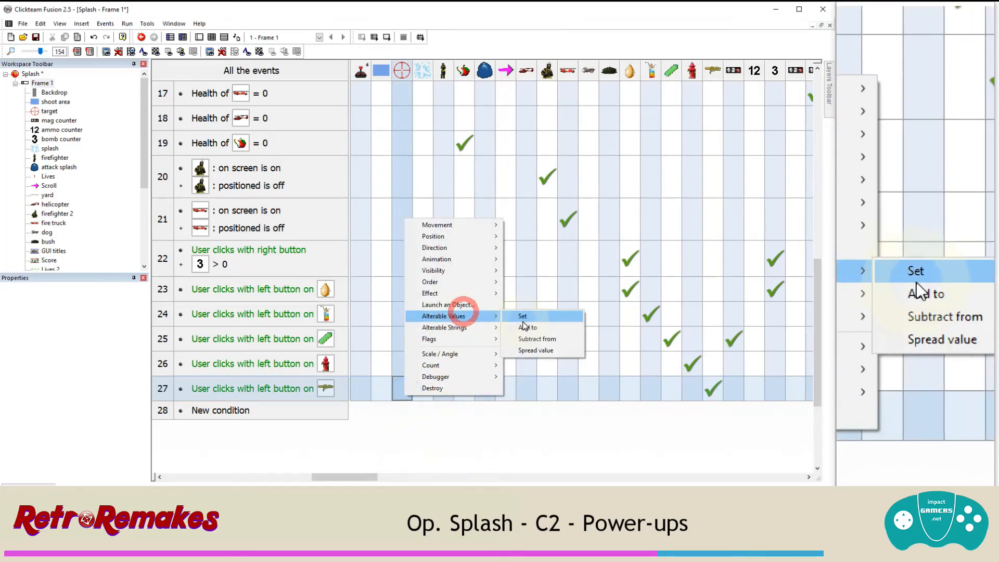
left_click(523, 317)
left_click(85, 115)
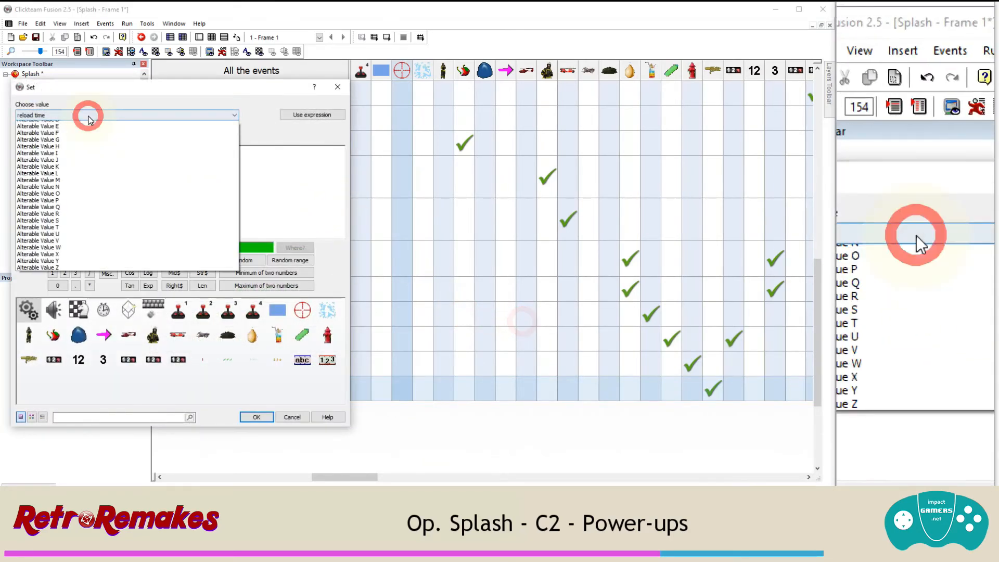
left_click(81, 131)
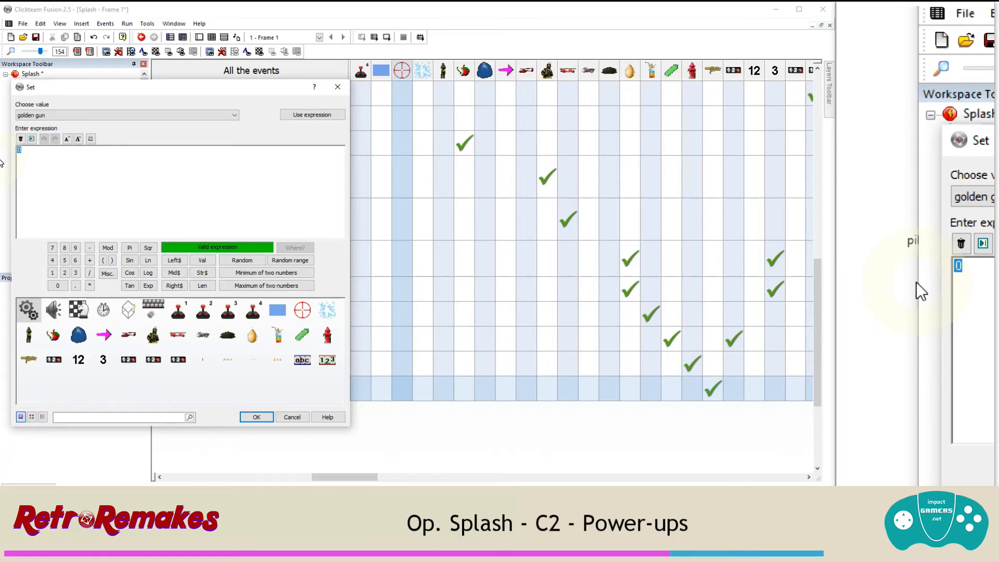
type("500")
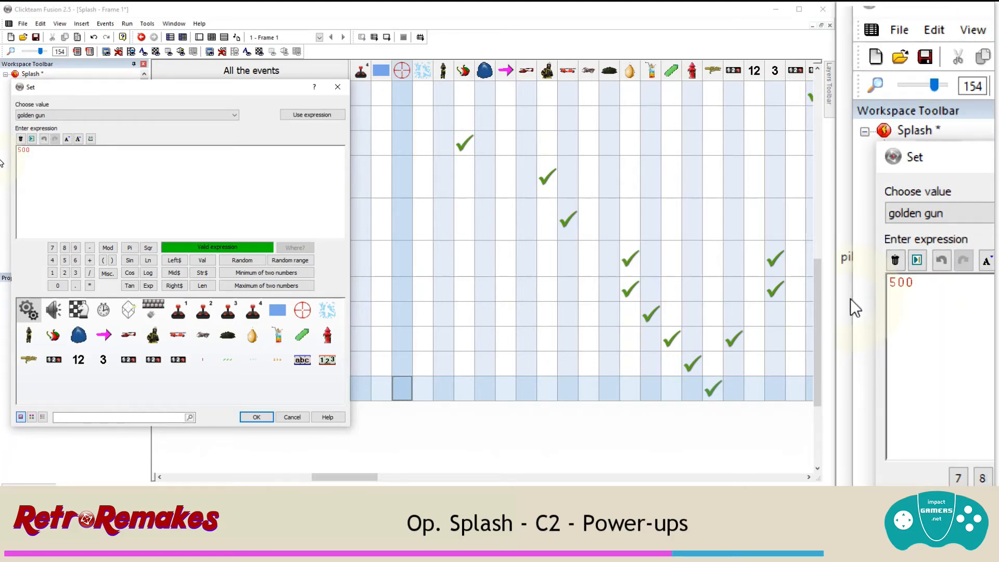
key("Return")
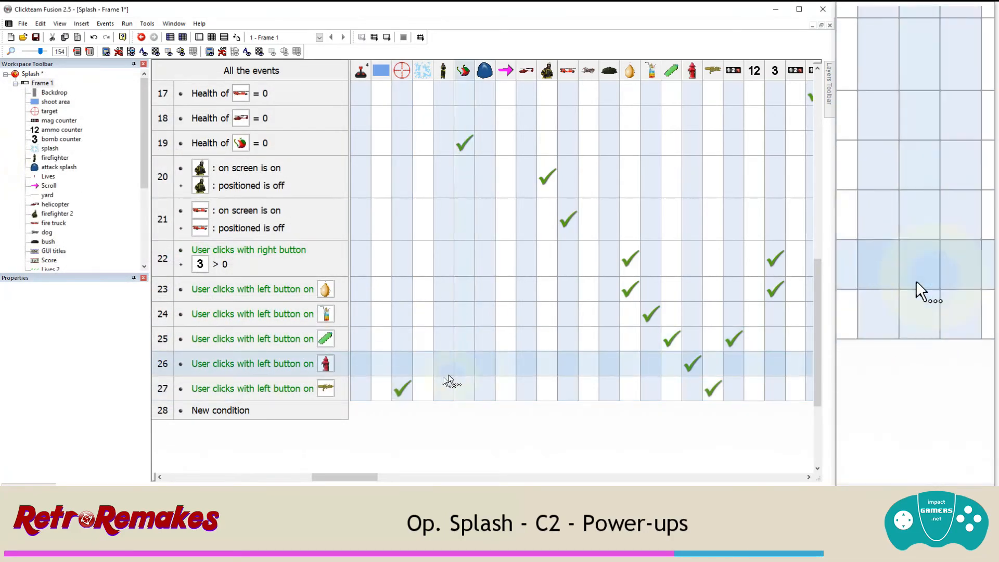
Step: In the Every 00"-01 event, add an action subtracting 1 from the target's golden gun value
scroll(437, 339, "up", 1)
scroll(436, 337, "up", 6)
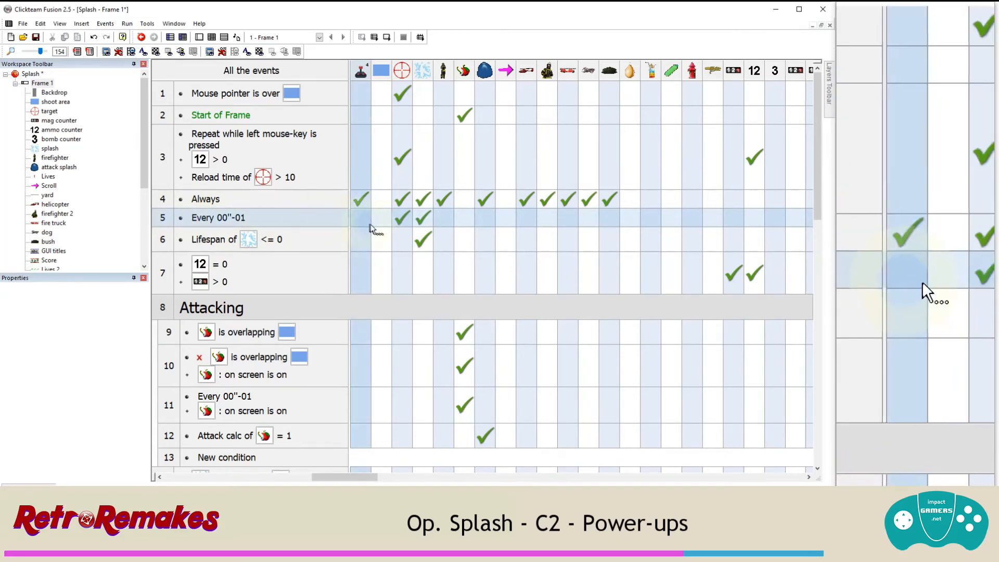
mouse_move(399, 224)
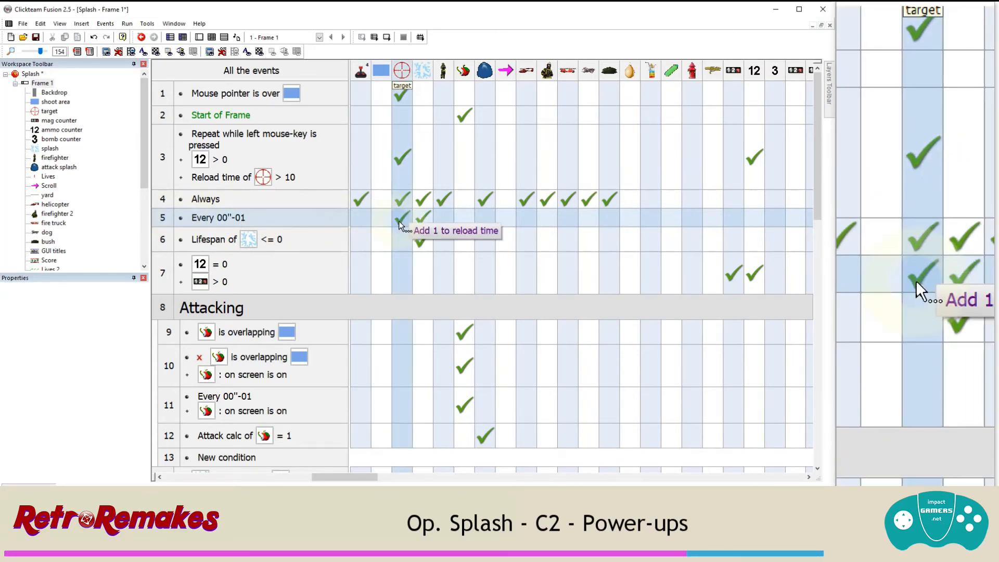
right_click(400, 224)
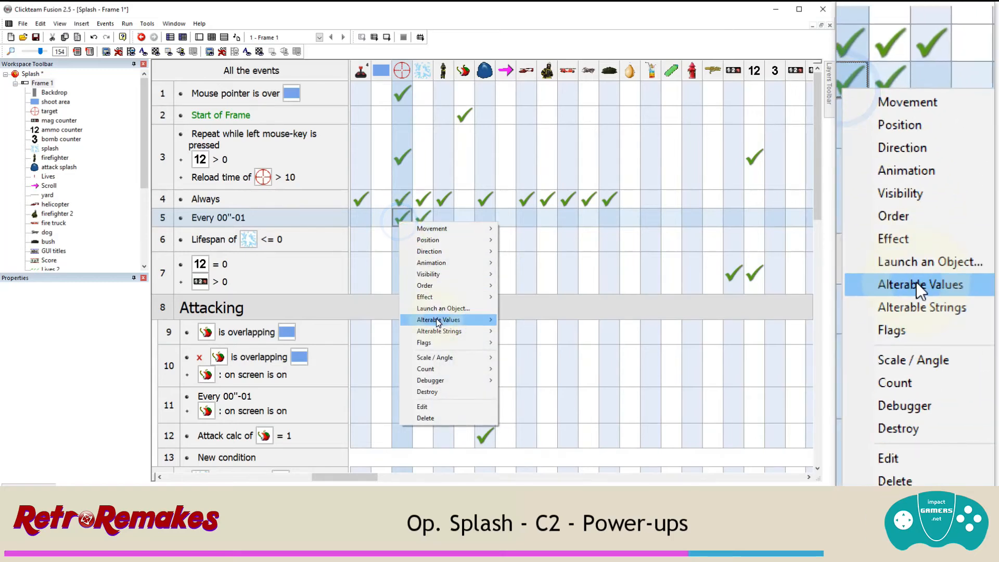
mouse_move(495, 322)
left_click(532, 342)
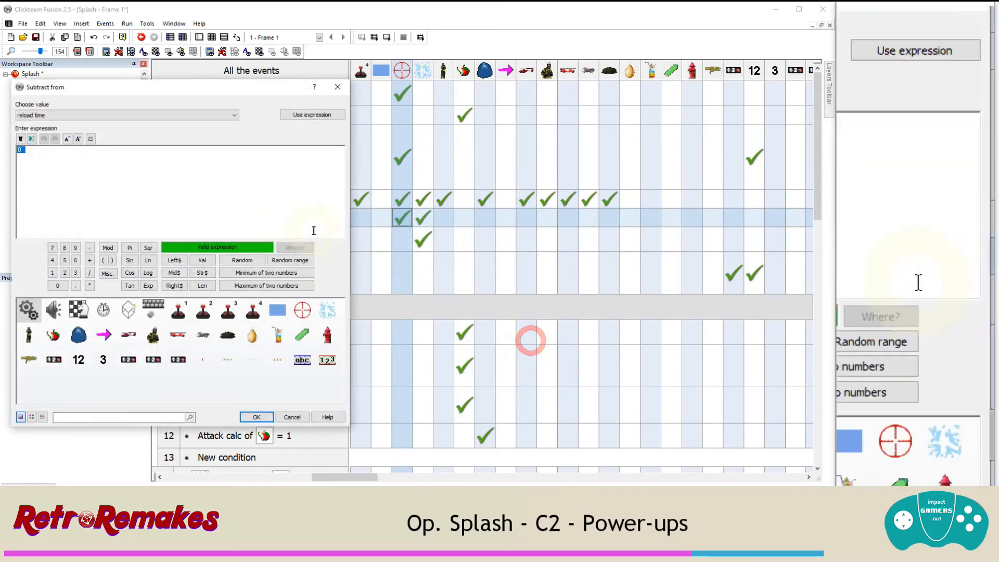
left_click(94, 115)
left_click(93, 132)
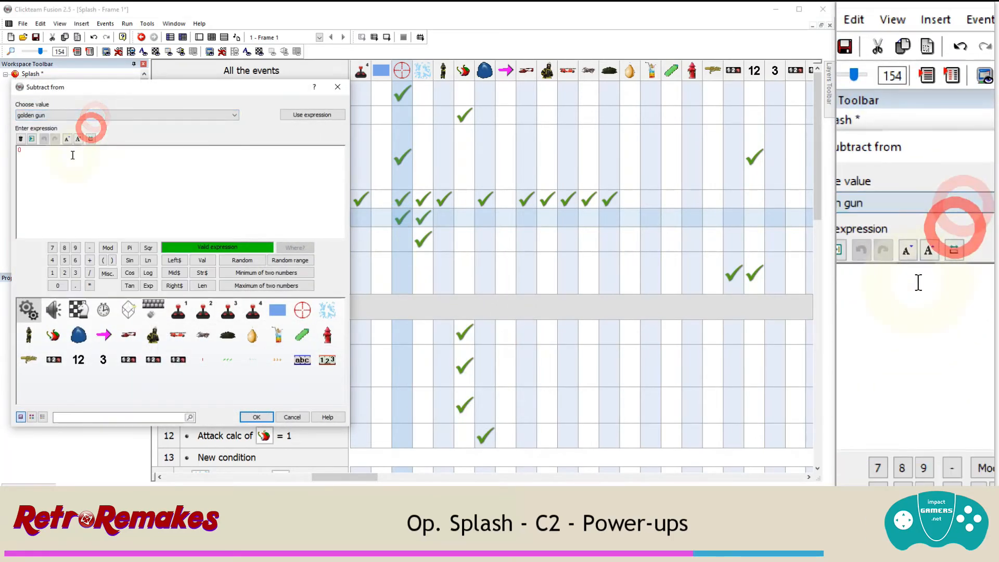
left_click(13, 150)
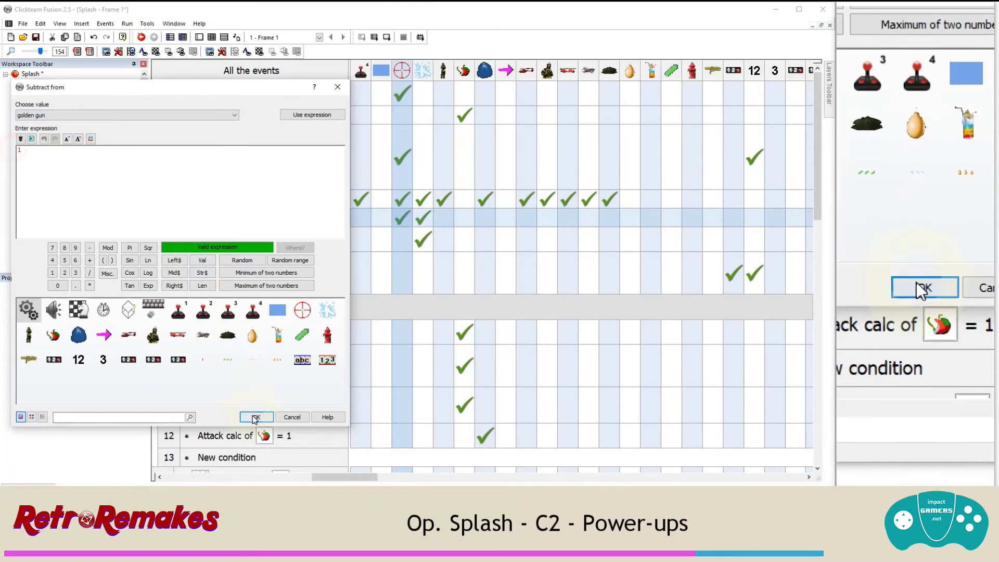
left_click(255, 419)
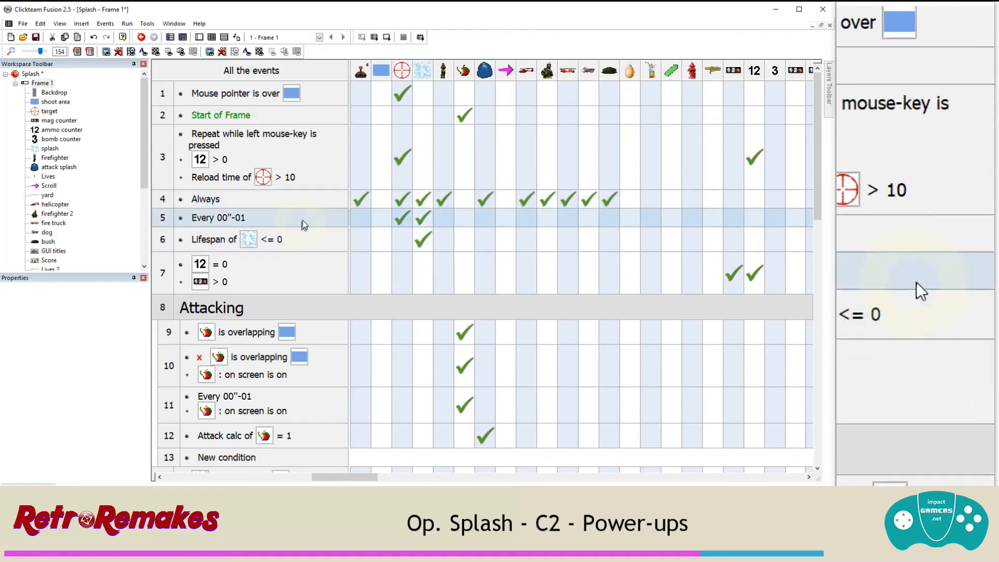
Step: Insert a new event above the existing shooting event with the condition that repeats while the left mouse key is pressed
scroll(306, 223, "down", 2)
scroll(262, 190, "up", 2)
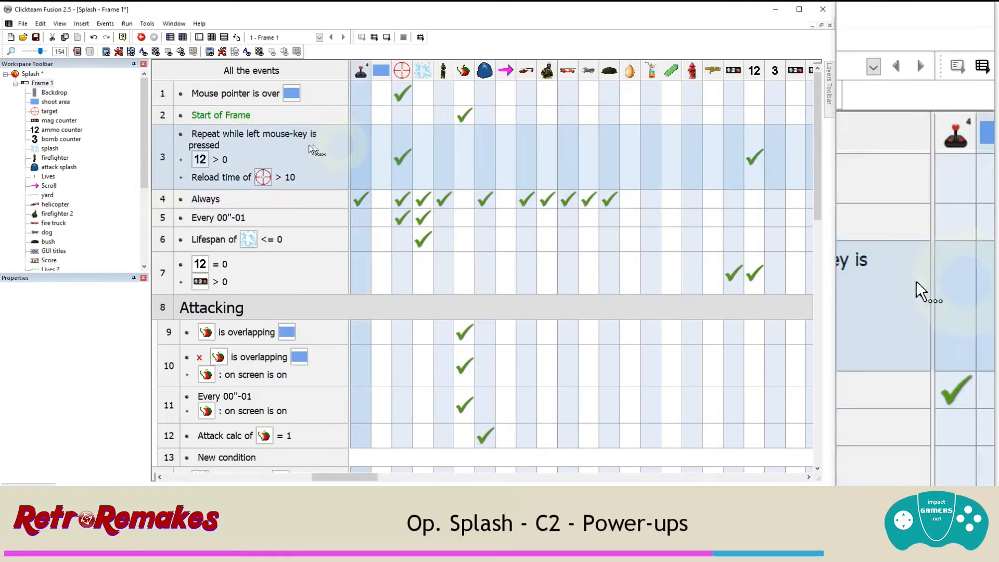
left_click(164, 157)
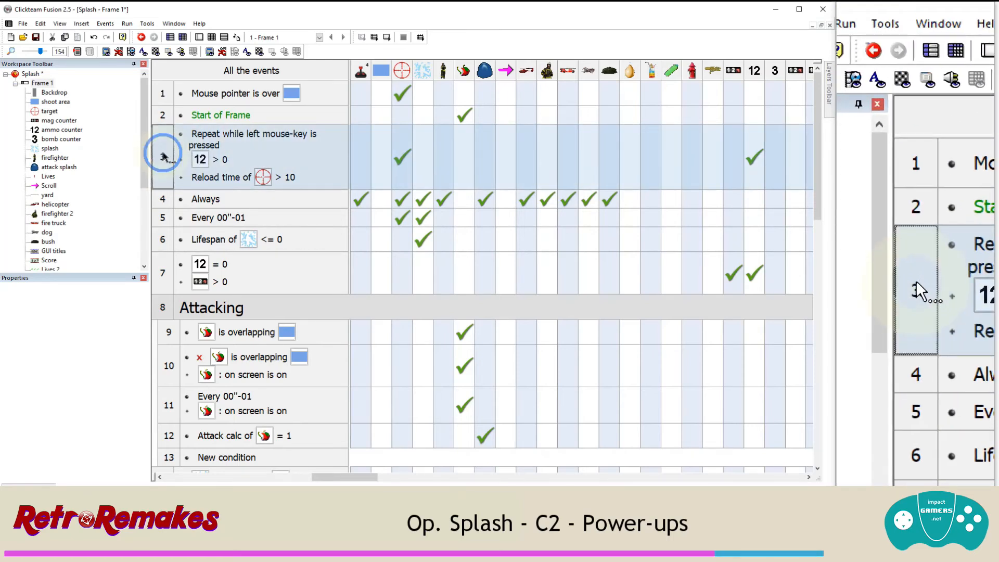
right_click(165, 157)
mouse_move(197, 184)
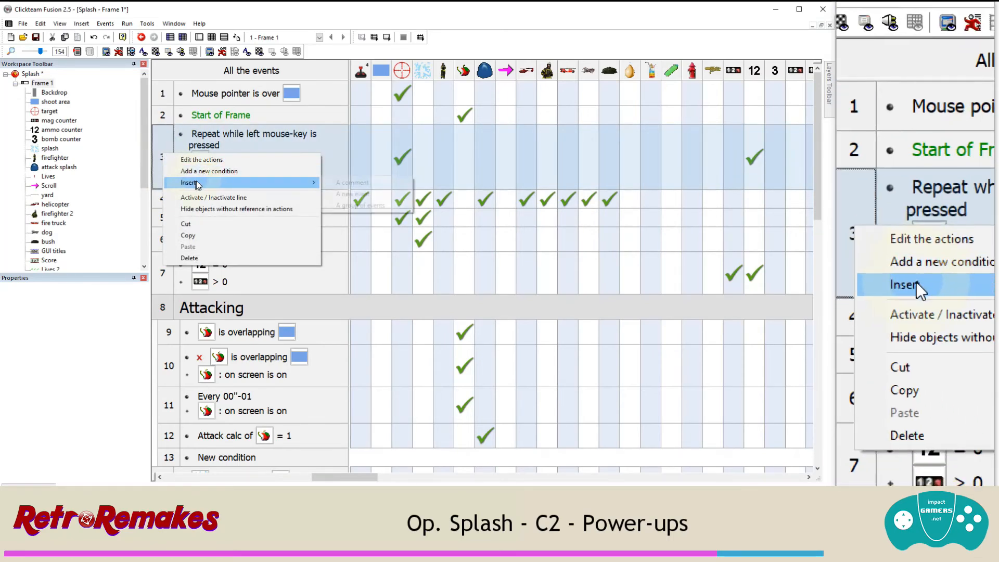
left_click(358, 194)
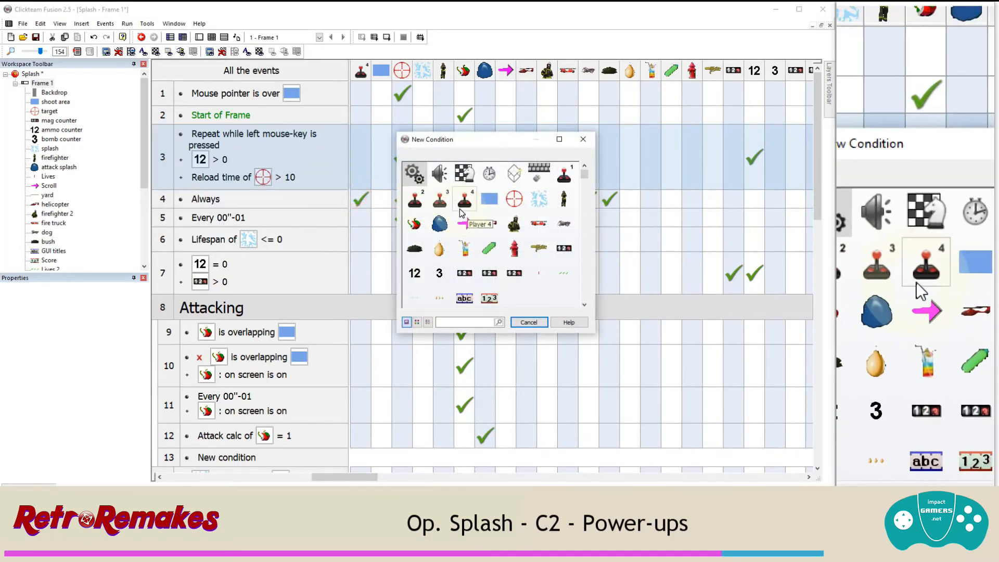
left_click(539, 170)
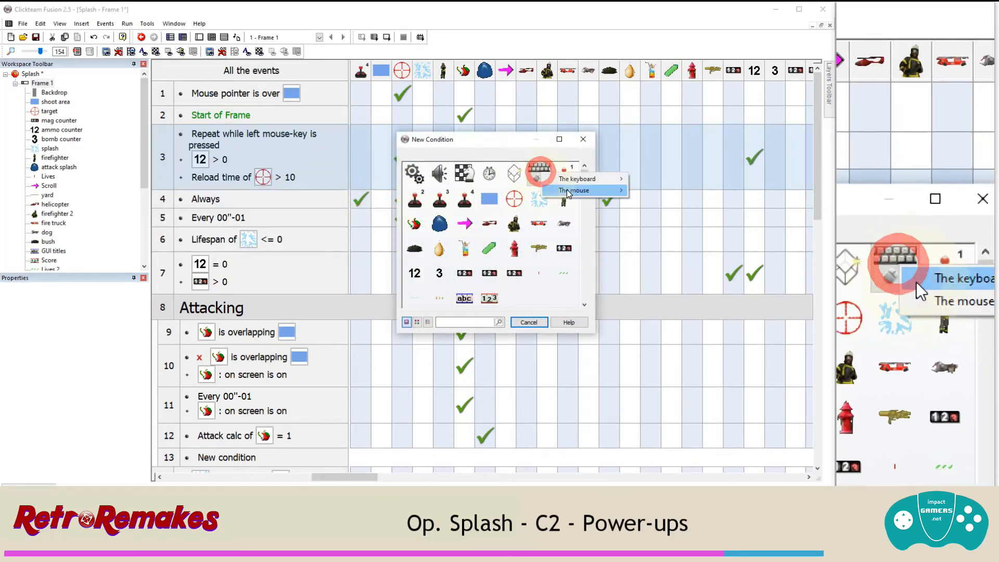
mouse_move(578, 190)
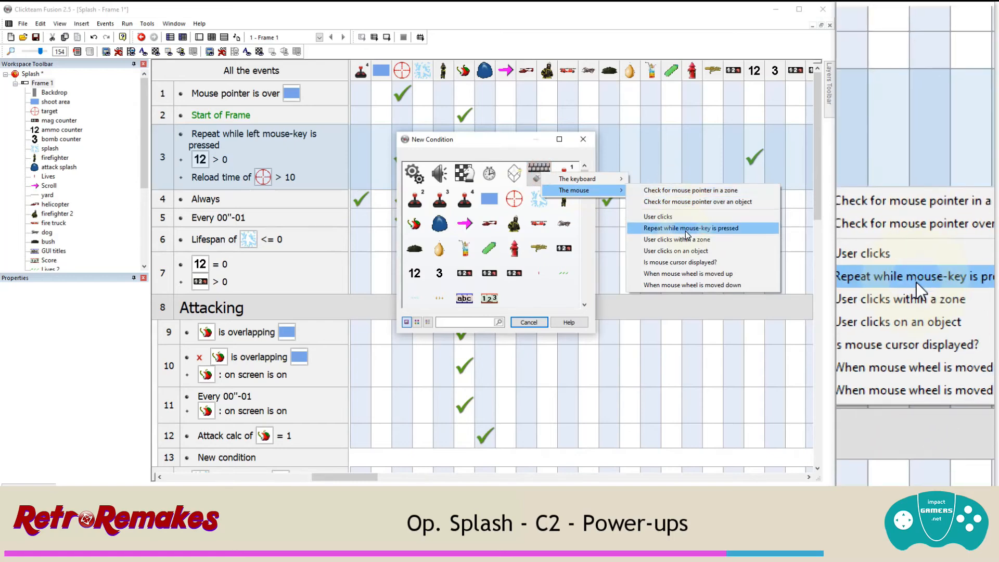
left_click(678, 228)
left_click(316, 301)
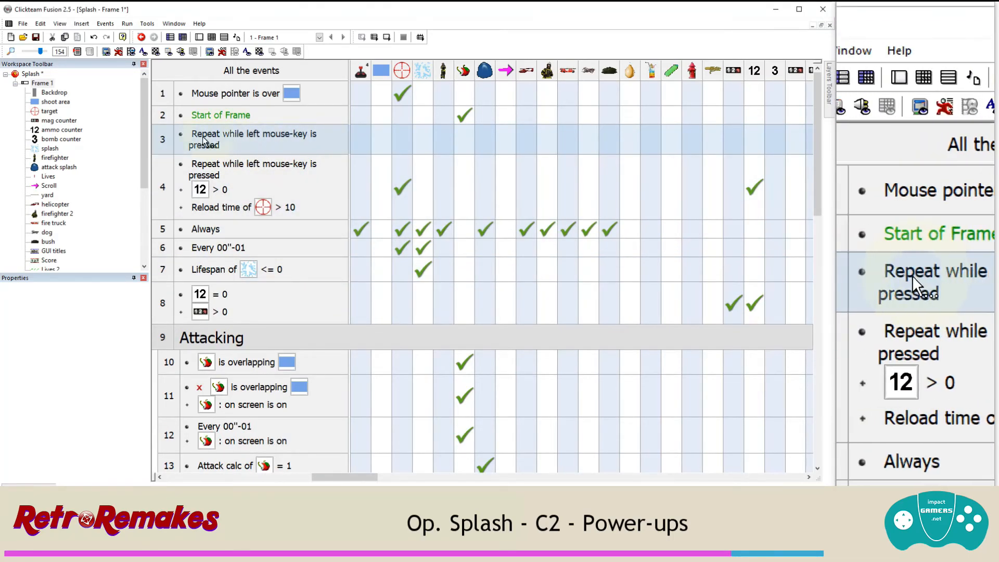
Step: Add a second condition to the new mouse-key event testing that the target's golden gun value is greater than 0
right_click(205, 141)
left_click(234, 168)
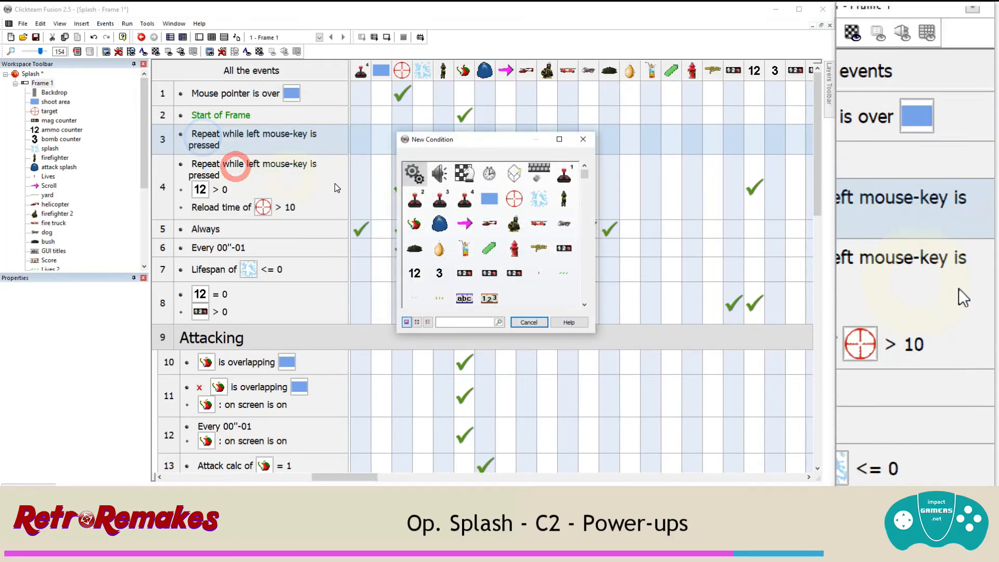
left_click(515, 202)
left_click(566, 286)
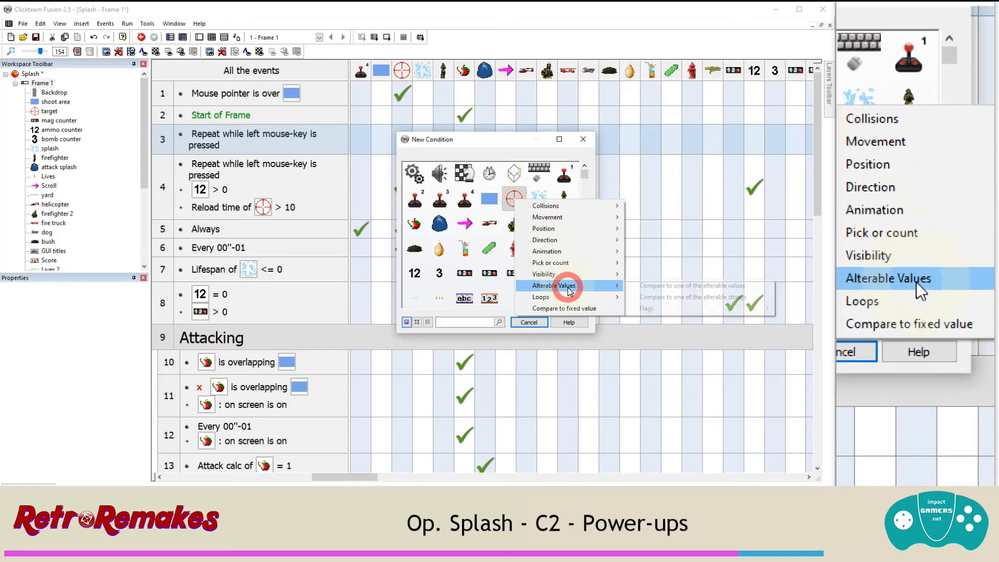
left_click(648, 289)
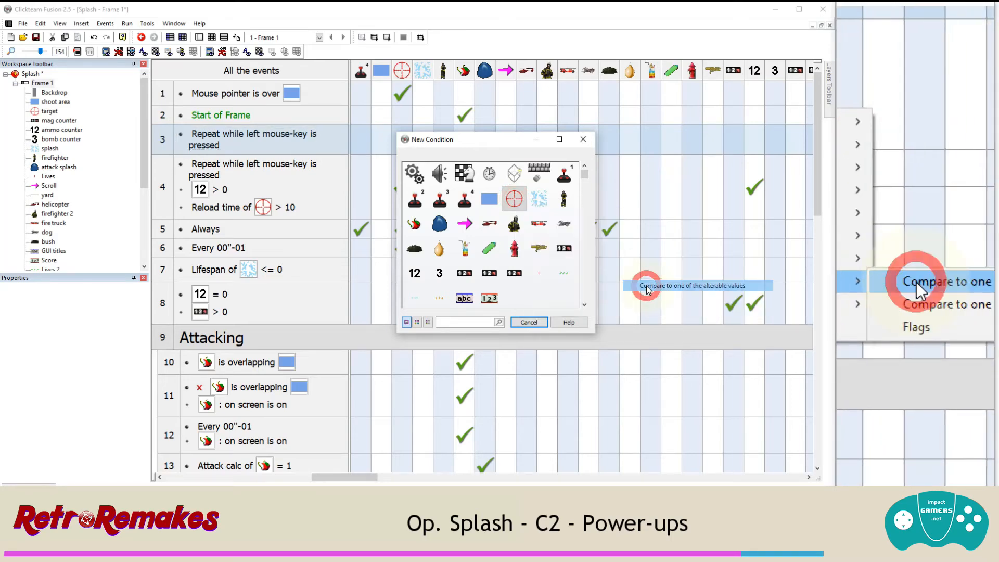
left_click(360, 162)
scroll(363, 197, "up", 5)
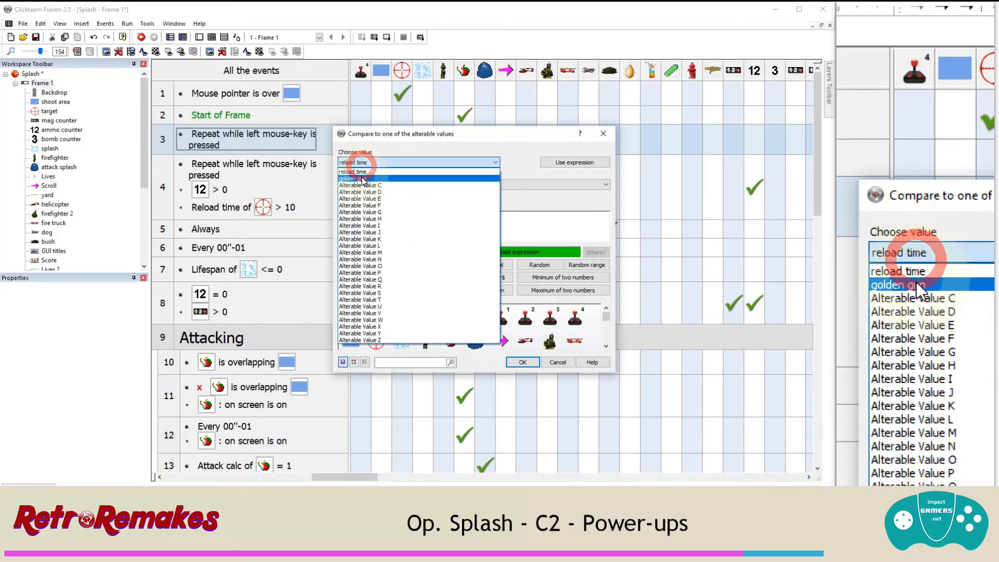
left_click(356, 178)
left_click(359, 185)
left_click(362, 228)
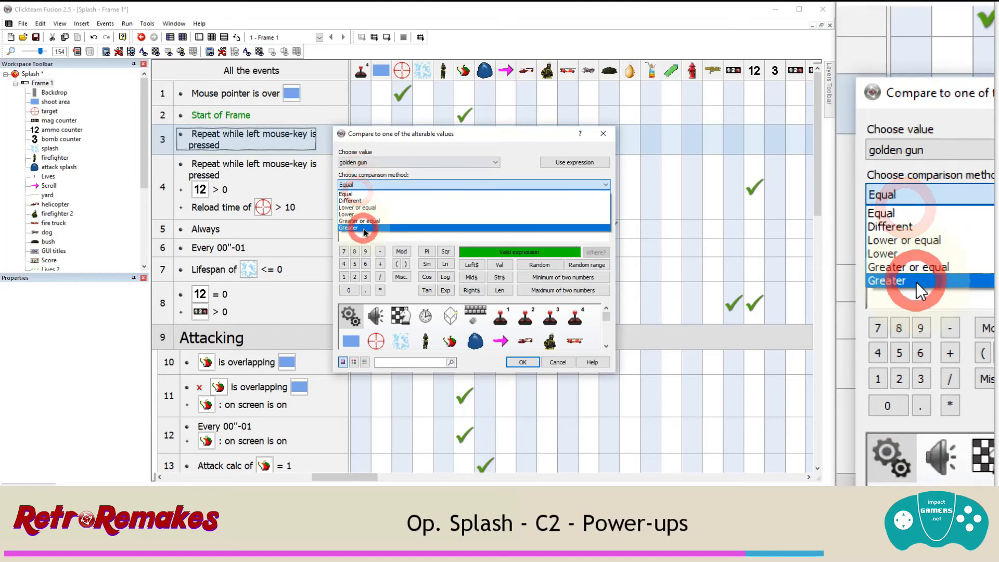
left_click(521, 361)
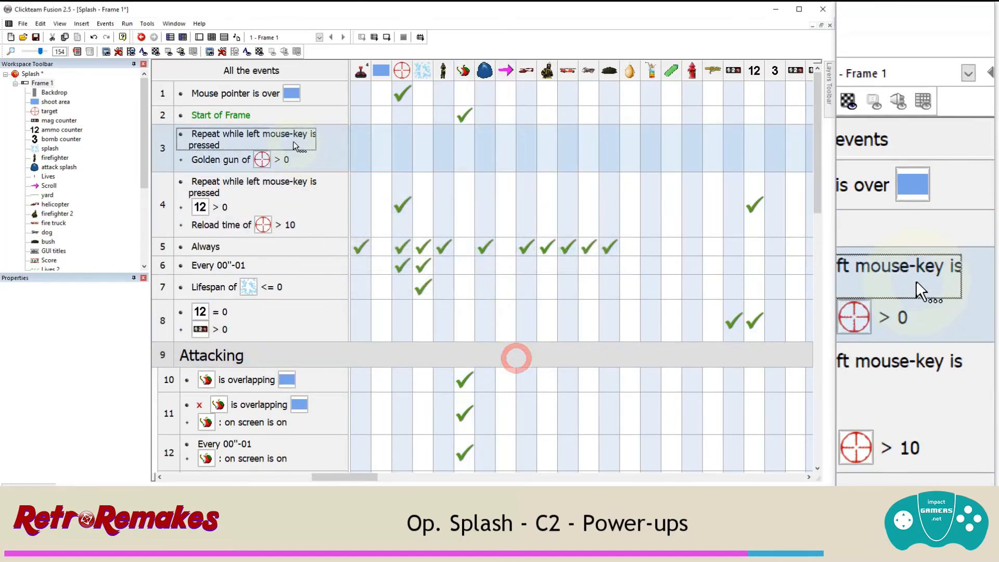
left_click(292, 142)
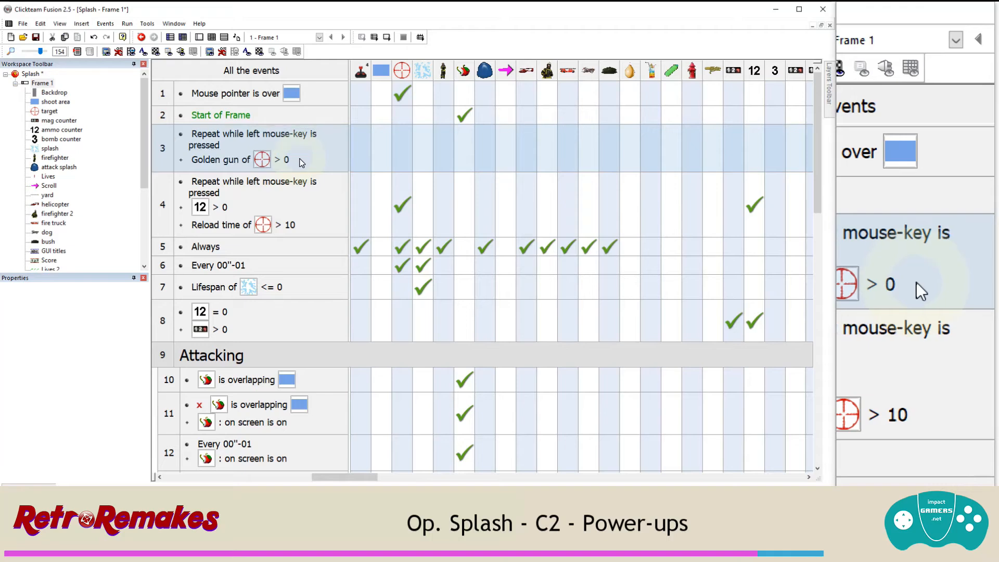
Step: In the golden gun shooting event, add an action setting the target's reload time to 999
right_click(402, 161)
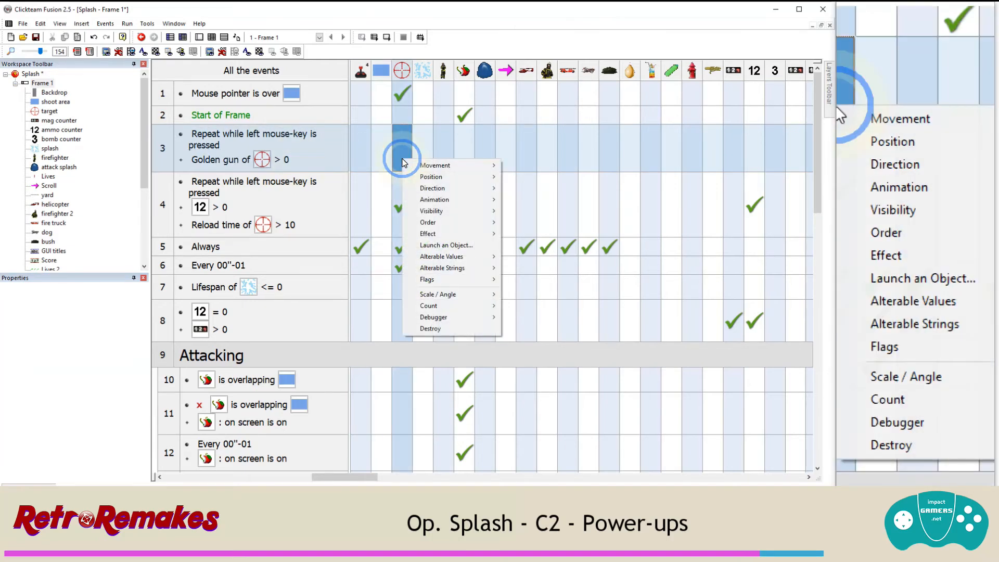
left_click(508, 255)
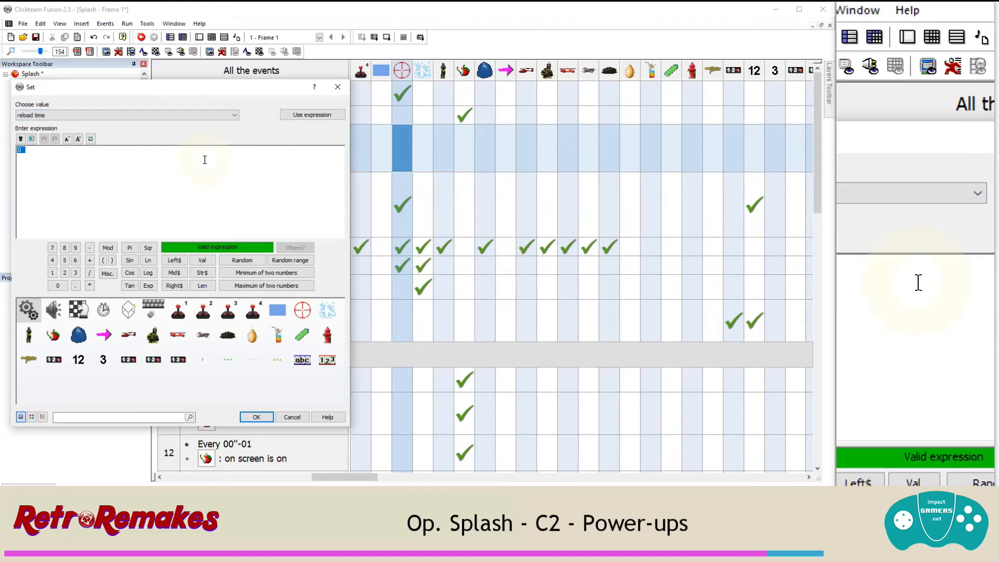
type("999")
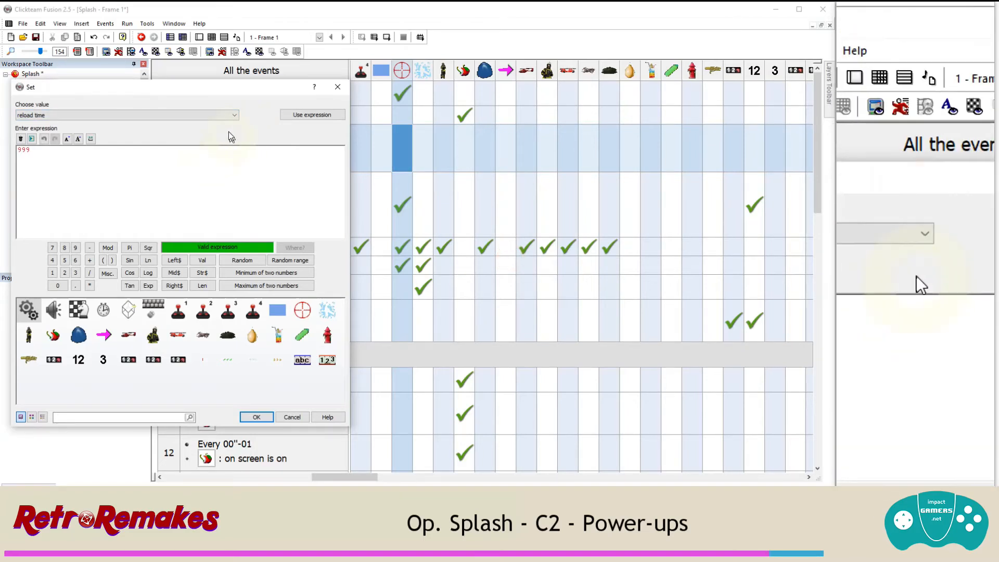
left_click_drag(223, 91, 638, 108)
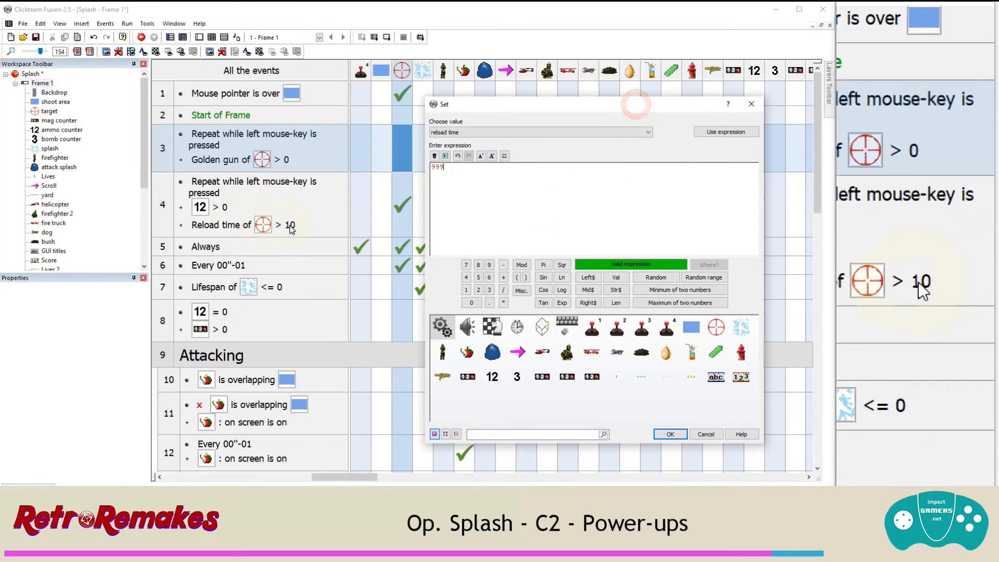
left_click(670, 433)
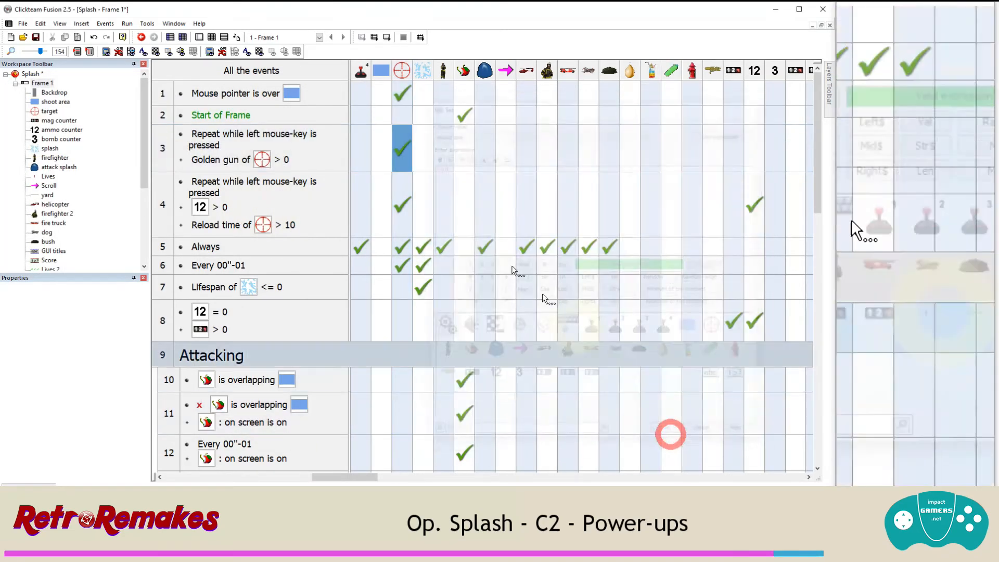
left_click(399, 149)
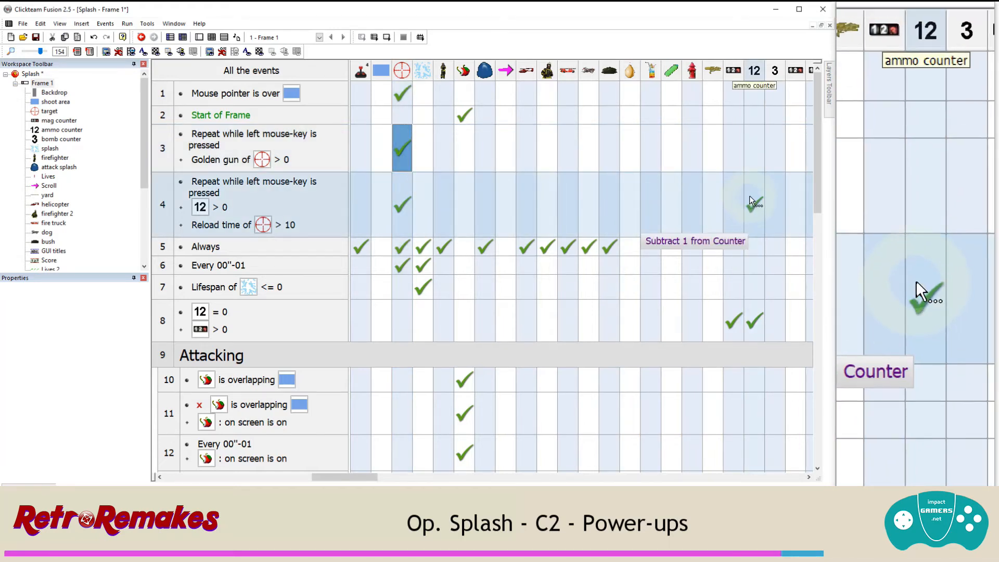
Step: In the golden gun shooting event, add 1 to the ammo counter
right_click(753, 148)
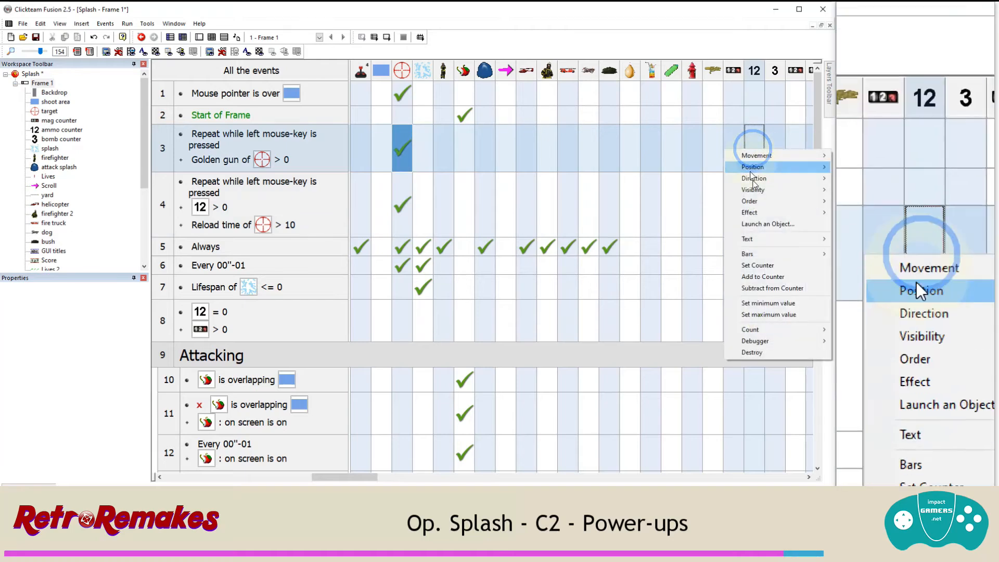
left_click(765, 276)
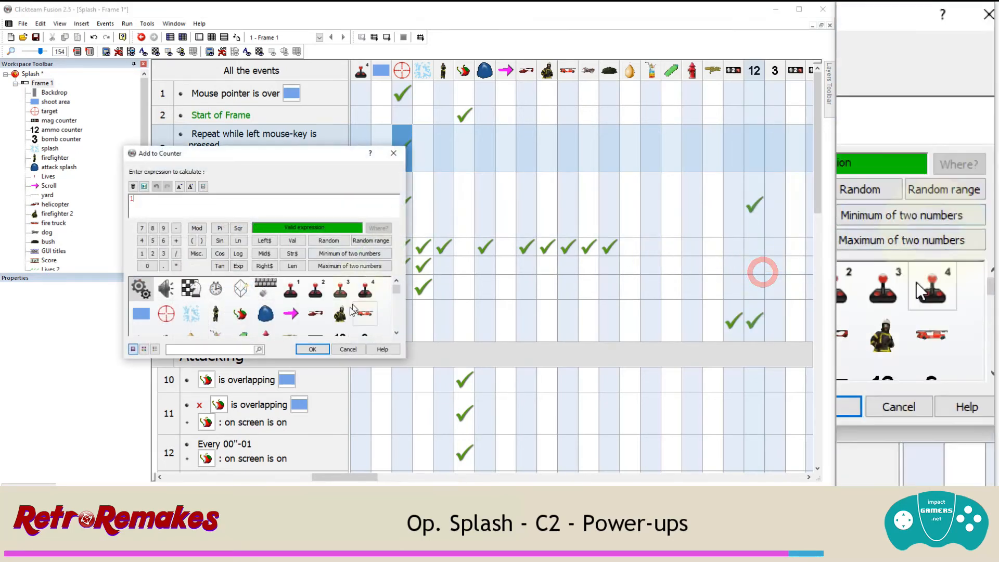
left_click(311, 348)
mouse_move(754, 151)
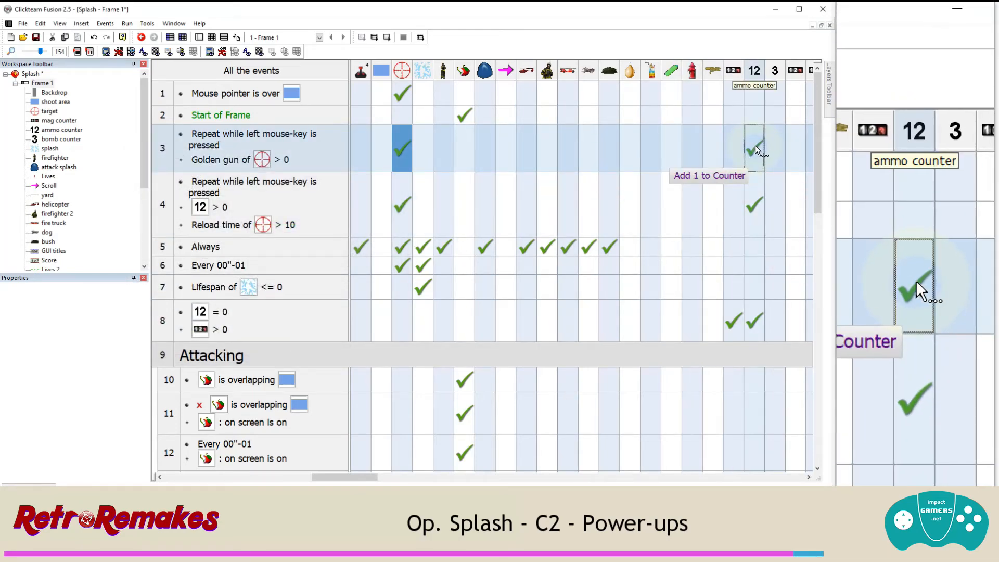
mouse_move(401, 208)
mouse_move(757, 207)
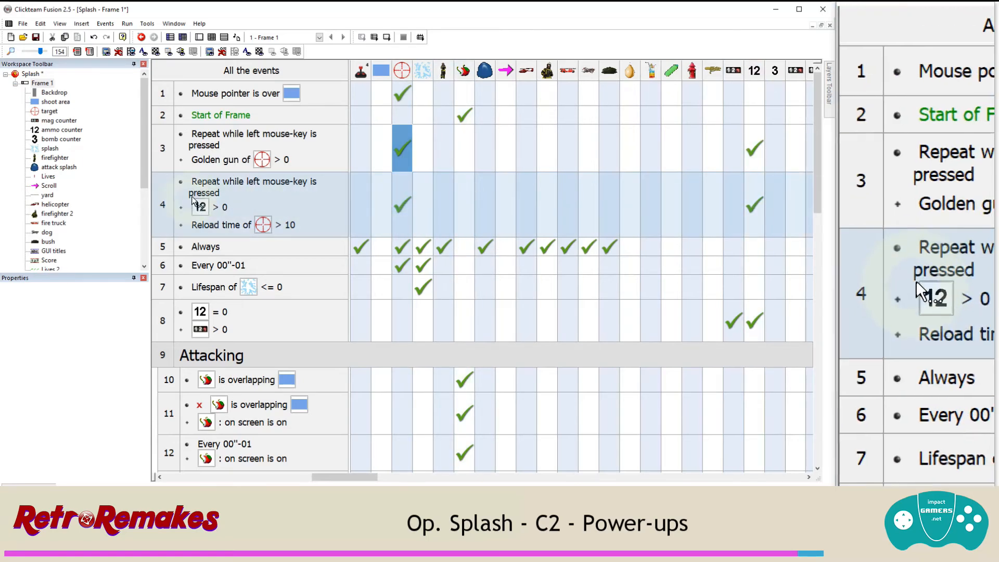
Step: Run the application, pick up the golden gun and test rapid firing at the enemies, and close the game
left_click(127, 24)
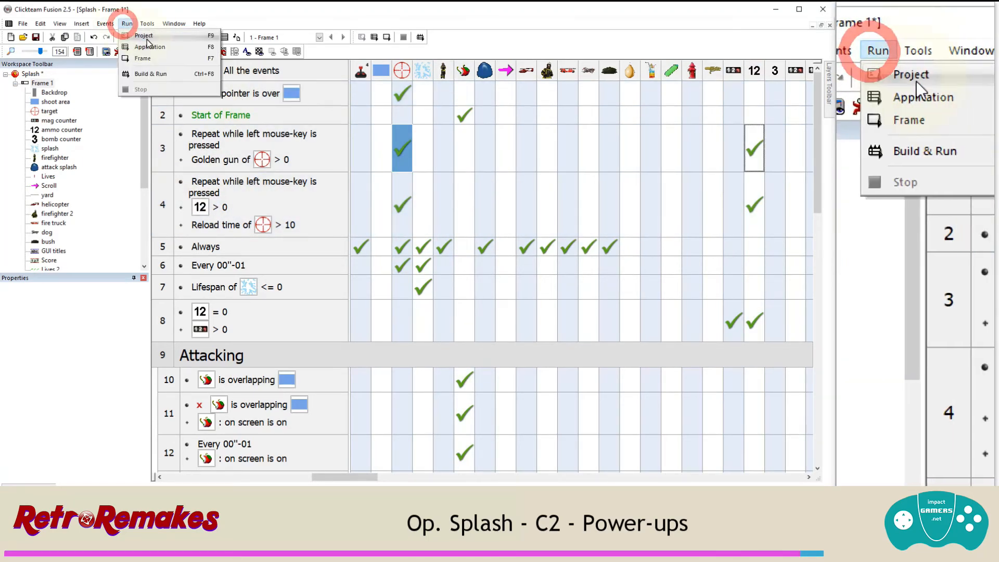
left_click(149, 47)
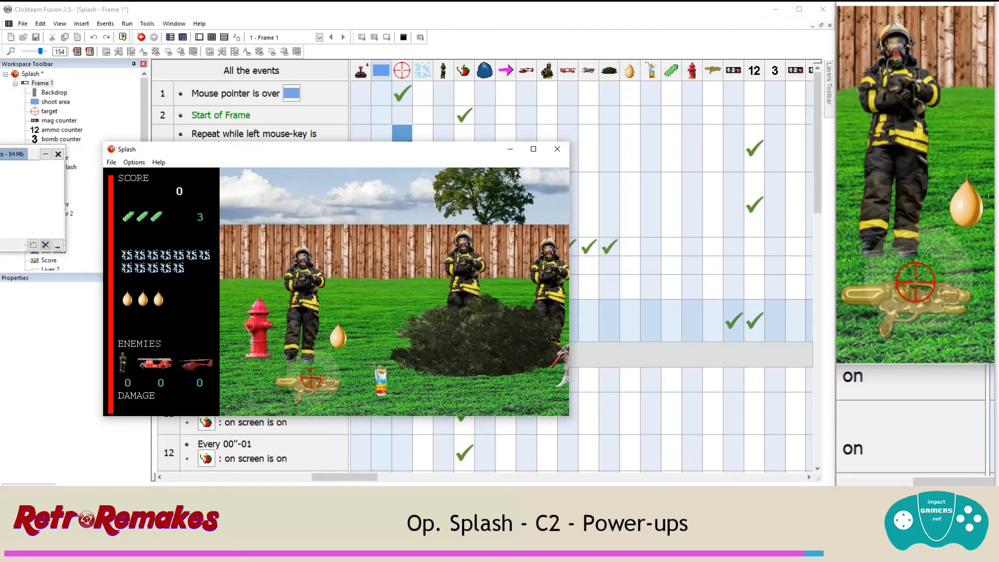
mouse_move(307, 382)
left_mouse_down()
mouse_move(274, 304)
mouse_move(451, 358)
mouse_move(346, 335)
mouse_move(252, 286)
mouse_move(290, 335)
mouse_move(268, 296)
mouse_move(272, 361)
mouse_move(232, 364)
mouse_move(495, 250)
mouse_move(430, 271)
mouse_move(517, 358)
mouse_move(449, 323)
mouse_move(401, 325)
mouse_move(401, 310)
mouse_move(424, 313)
mouse_move(377, 261)
mouse_move(441, 223)
mouse_move(408, 312)
mouse_move(526, 289)
mouse_move(513, 291)
left_mouse_up()
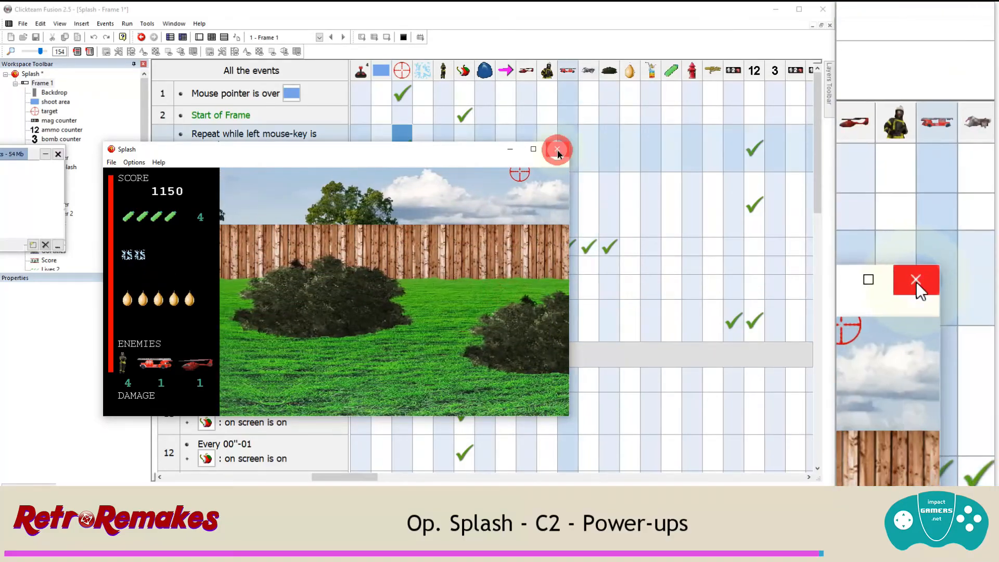
left_click(556, 149)
left_click(399, 145)
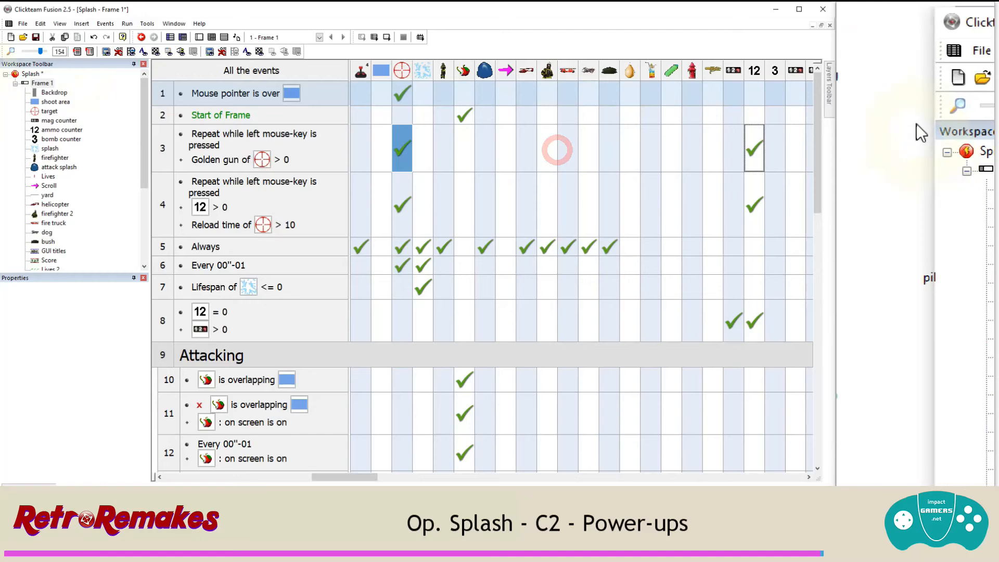
Step: Save the Splash project and open its storyboard
left_click(27, 26)
left_click(27, 67)
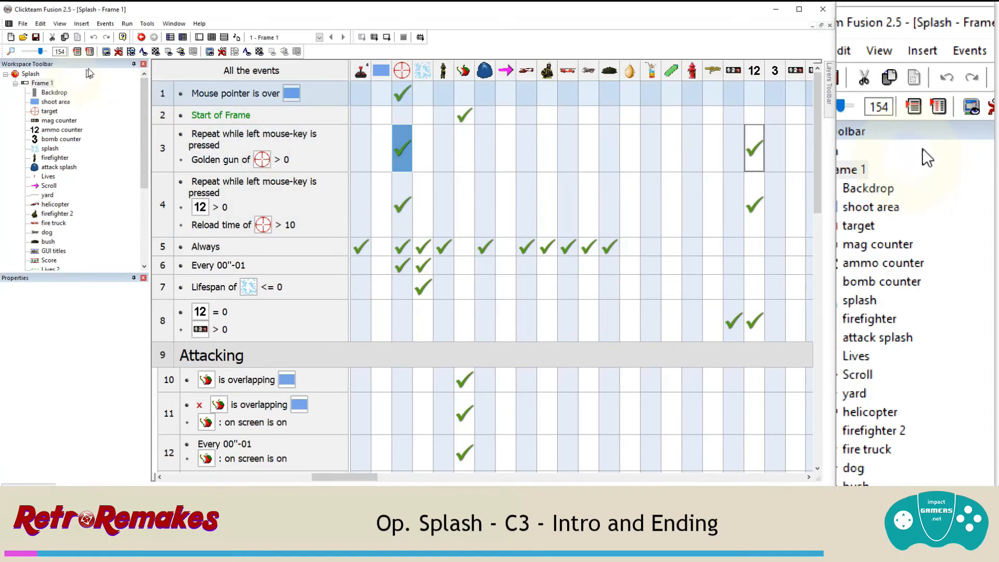
left_click(170, 38)
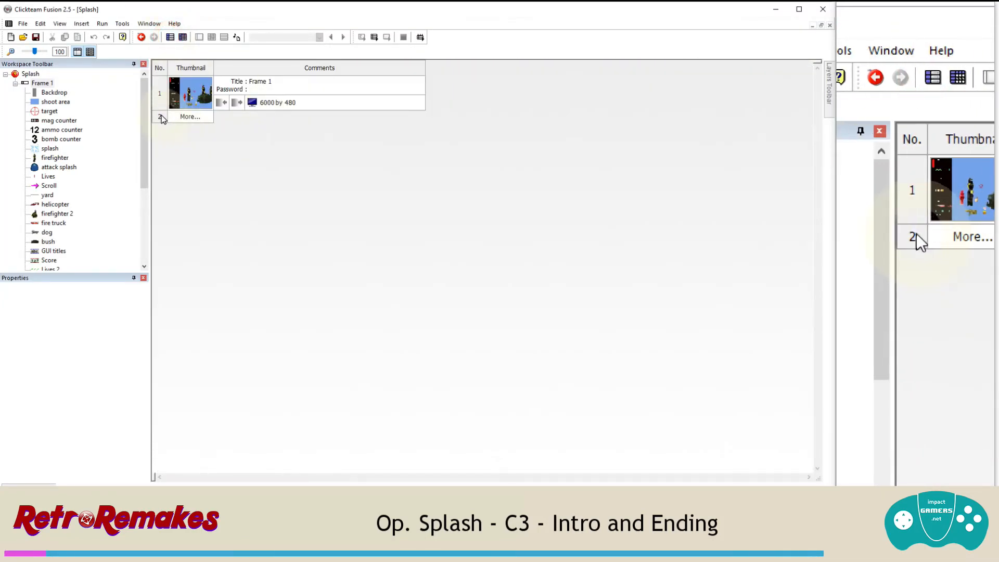
Step: Add two new frames to the storyboard and move Frame 2 ahead of Frame 1
left_click(161, 117)
left_click(160, 153)
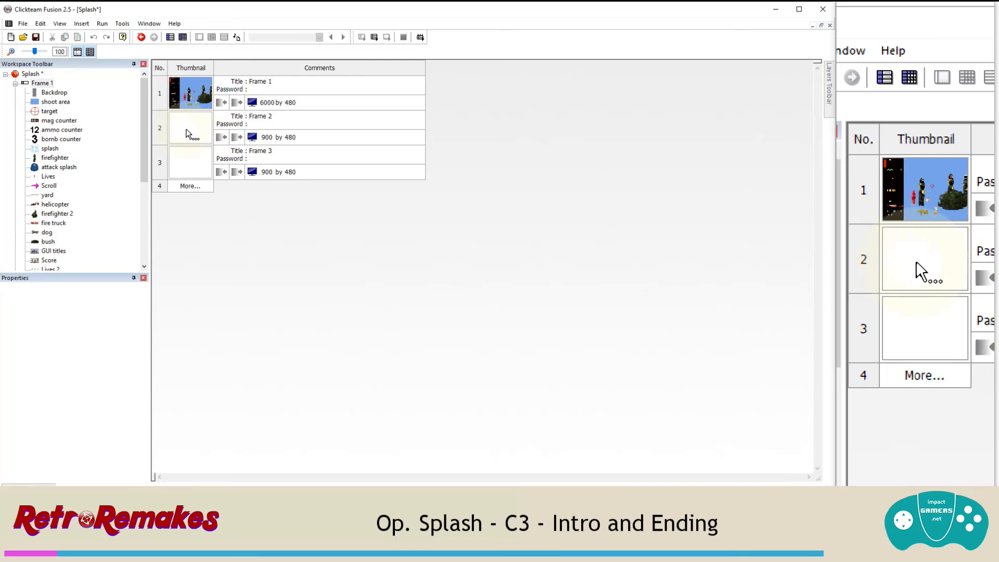
left_click_drag(186, 133, 189, 95)
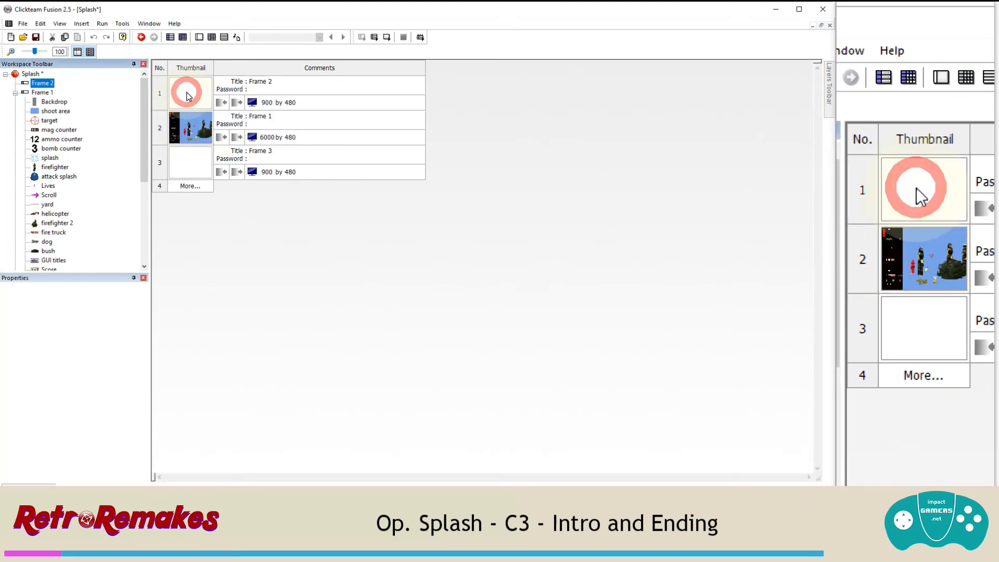
Step: Rename the first frame in the storyboard as intro
left_click(263, 86)
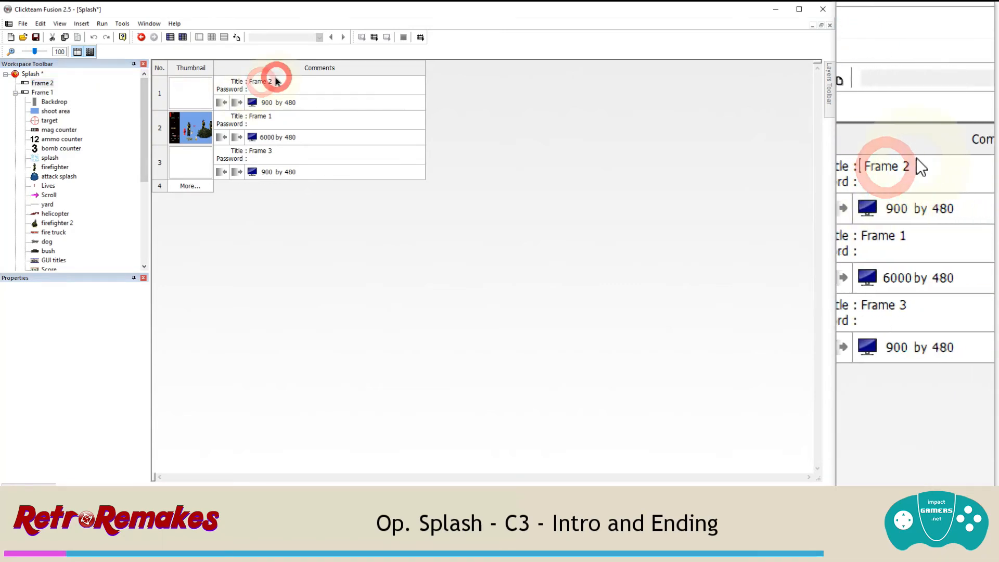
left_click(264, 82)
double_click(246, 82)
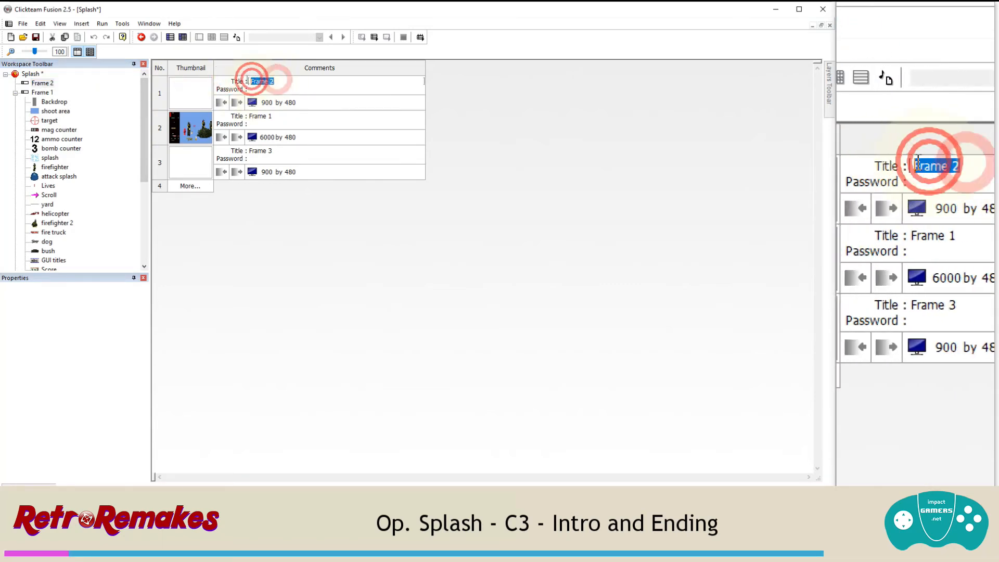
type("intro")
key("Return")
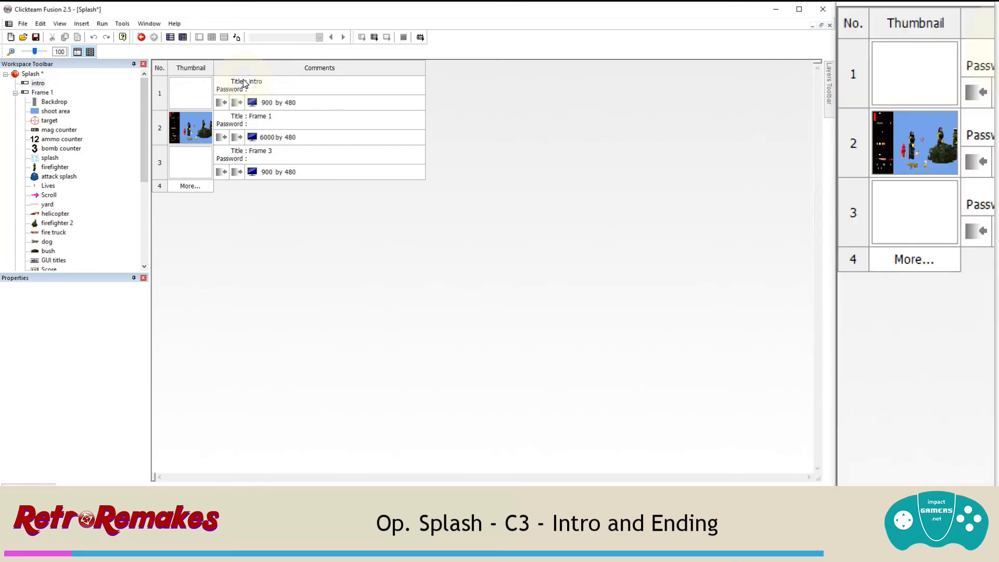
Step: Rename the second frame as game and the third frame as end
left_click_drag(275, 116, 238, 115)
type("e")
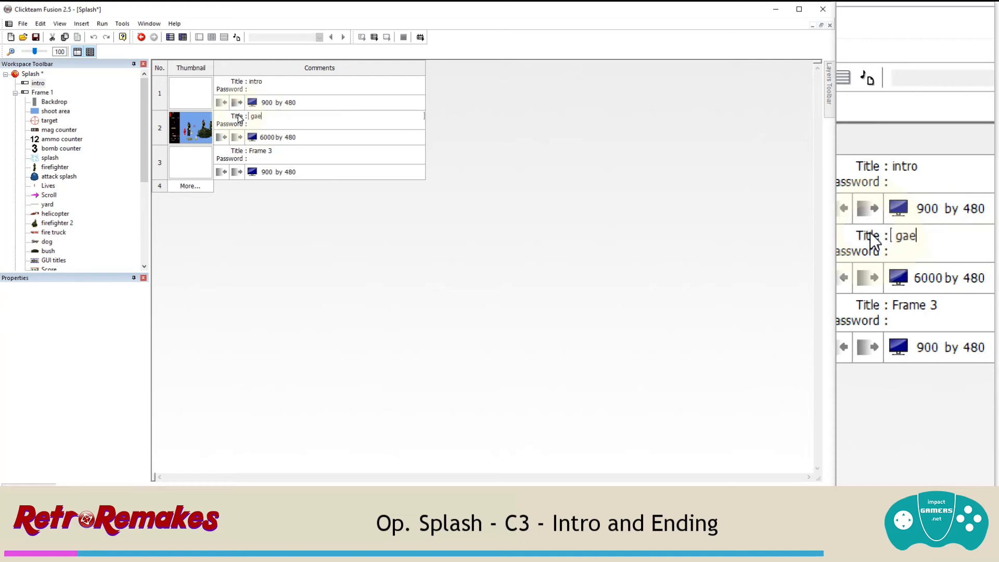
key("Return")
left_click(271, 150)
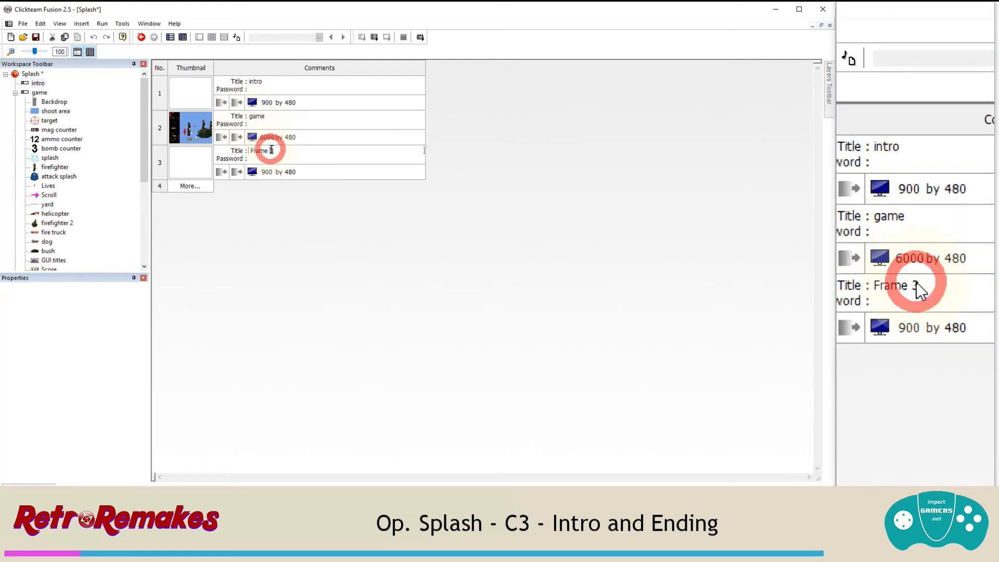
left_click_drag(274, 151, 218, 156)
type("end")
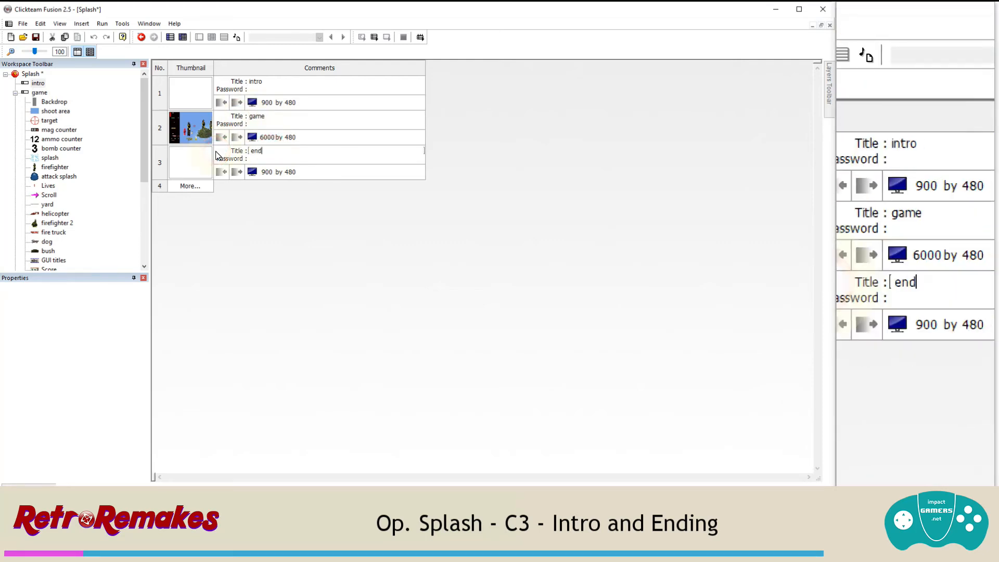
key("Return")
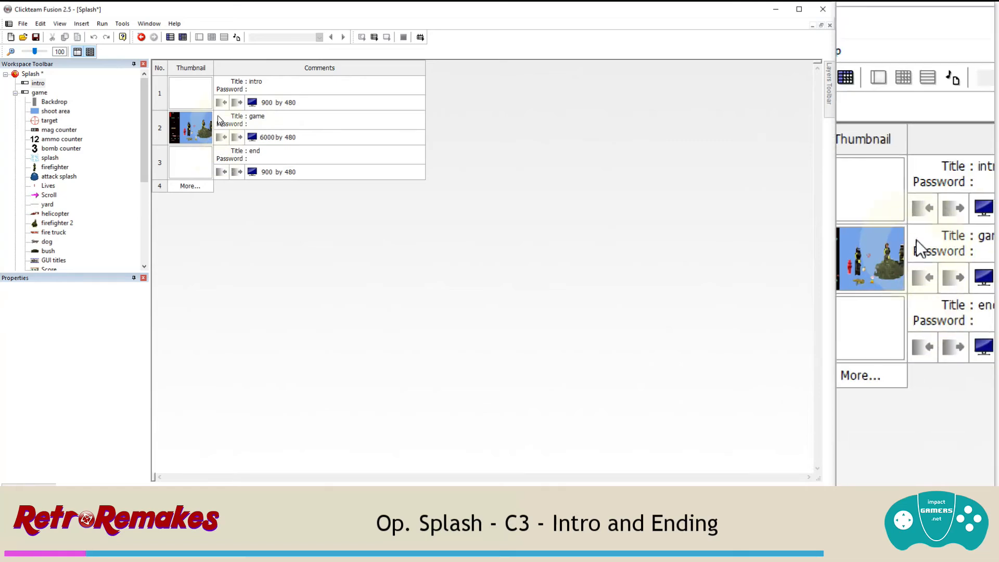
Step: Open the intro frame for editing and place a new Backdrop object in it
left_click(175, 97)
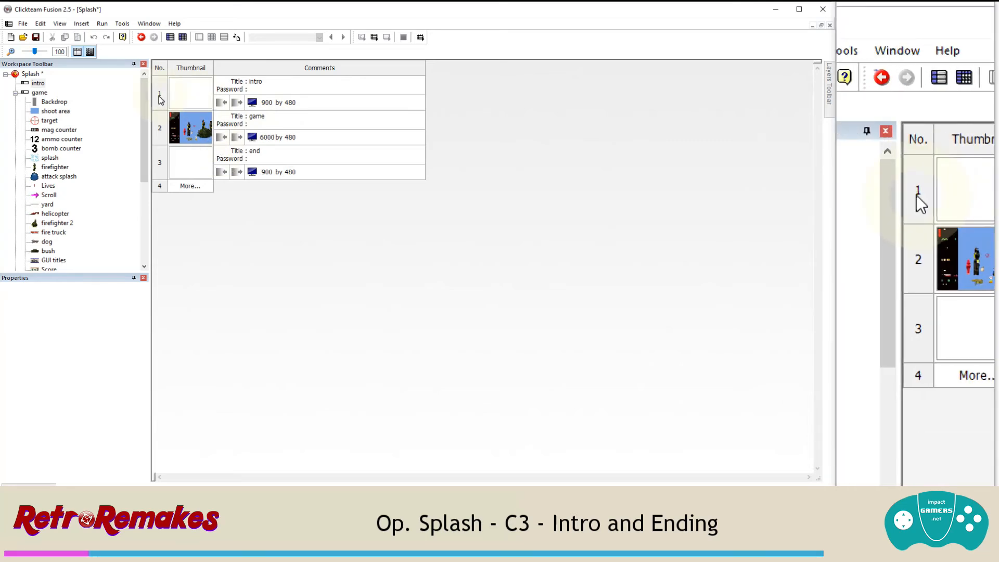
double_click(161, 99)
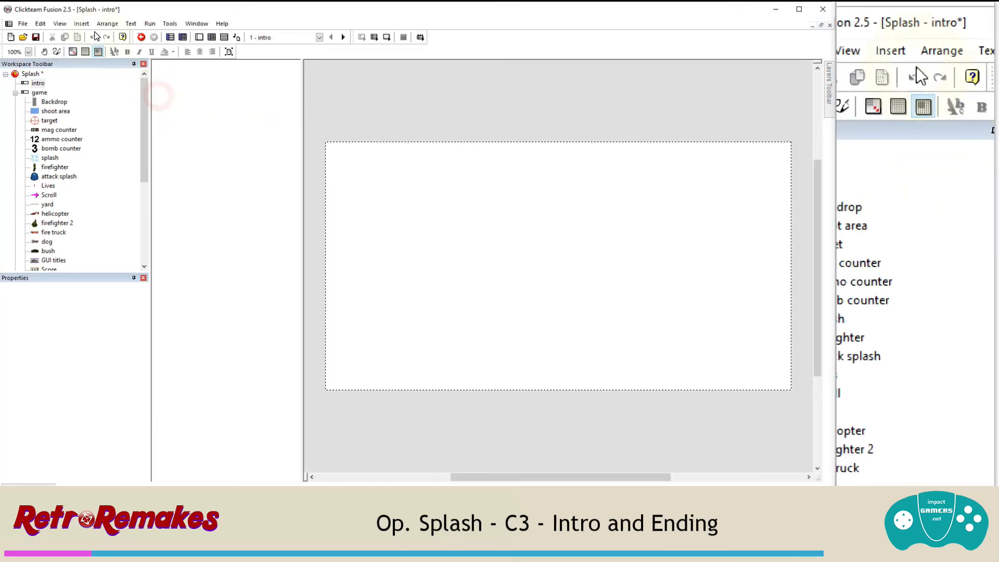
left_click(81, 24)
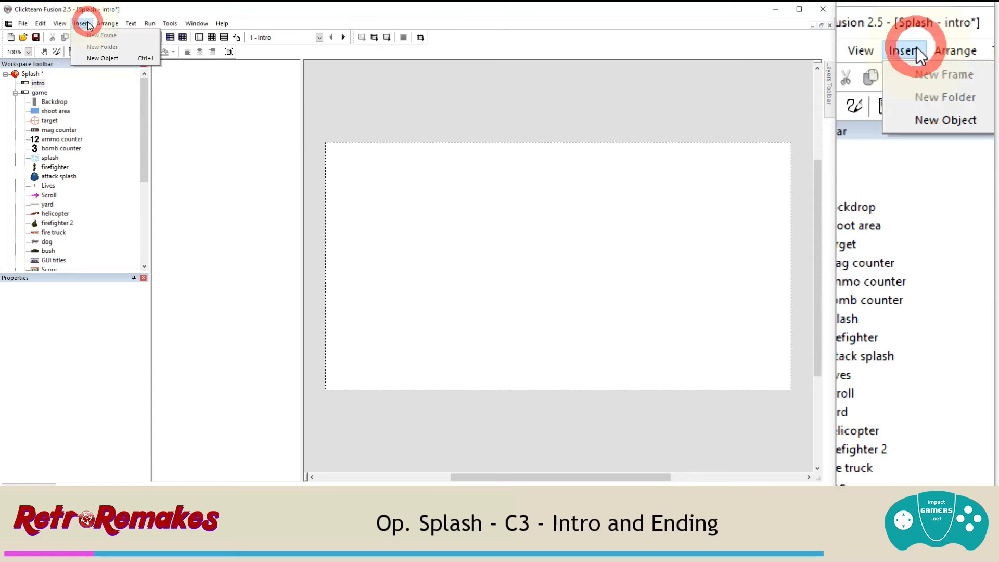
left_click(110, 59)
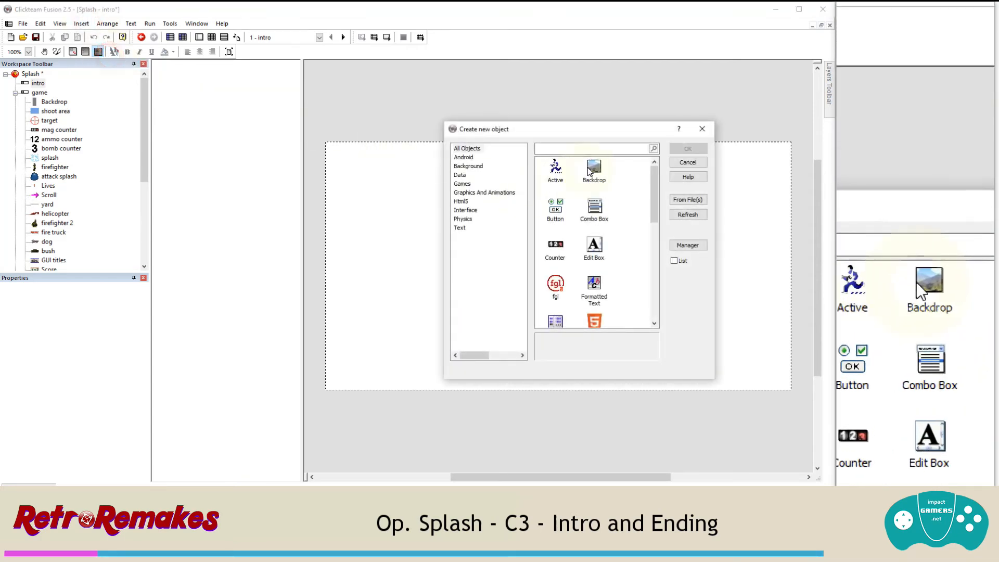
double_click(587, 166)
left_click(456, 217)
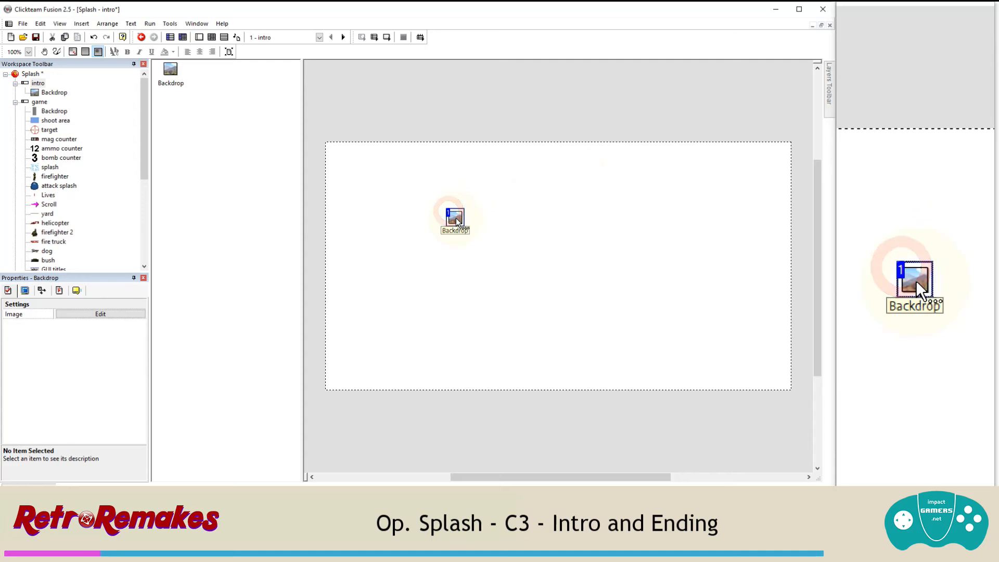
Step: Import bg title.png as the new backdrop's image and align the backdrop so it fills the intro frame
right_click(455, 217)
left_click(470, 224)
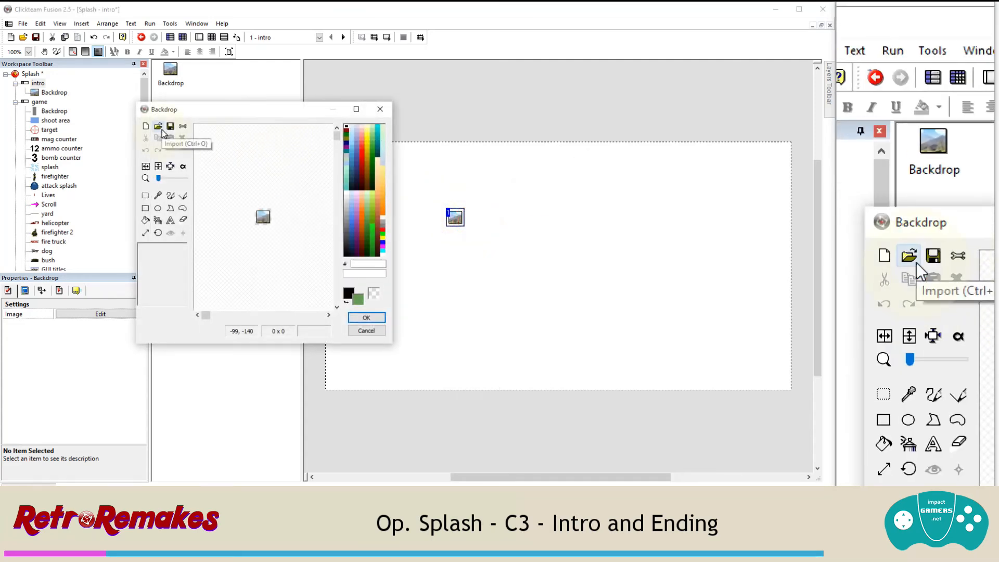
left_click(158, 126)
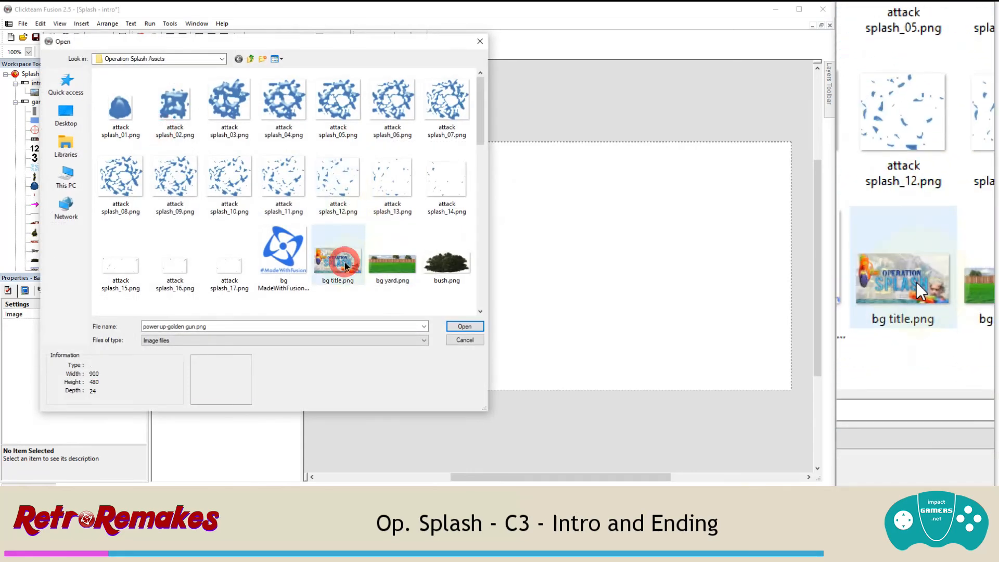
double_click(343, 263)
left_click(430, 379)
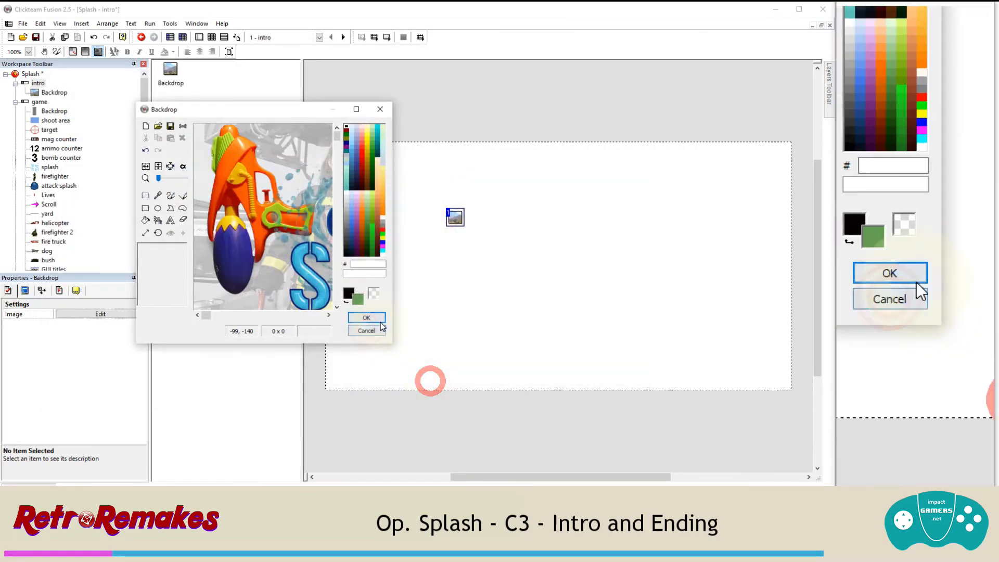
left_click(379, 316)
left_click_drag(442, 216, 321, 149)
left_click(443, 122)
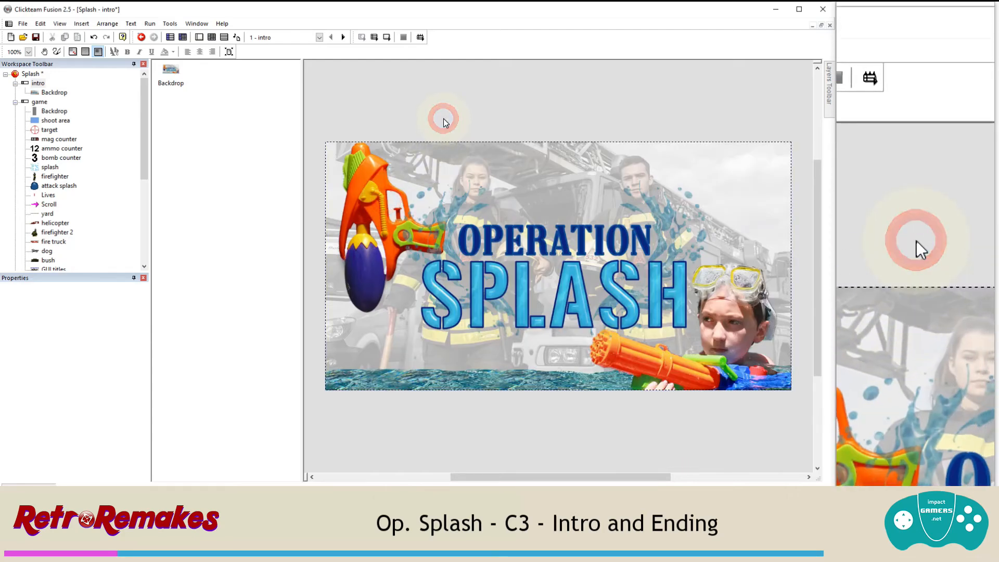
Step: Insert a String object above the OPERATION SPLASH title in the intro frame
left_click(82, 24)
left_click(110, 60)
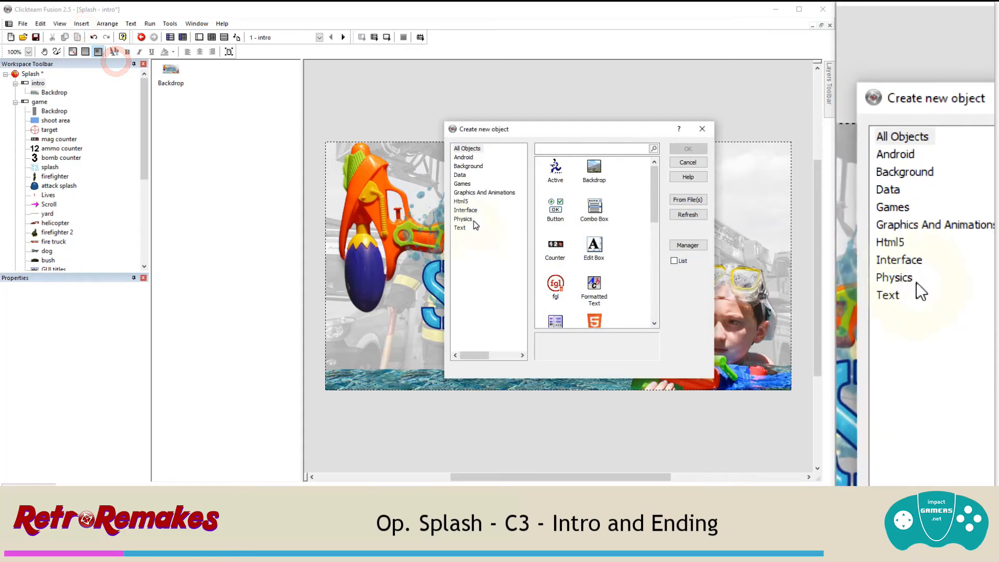
scroll(595, 273, "down", 2)
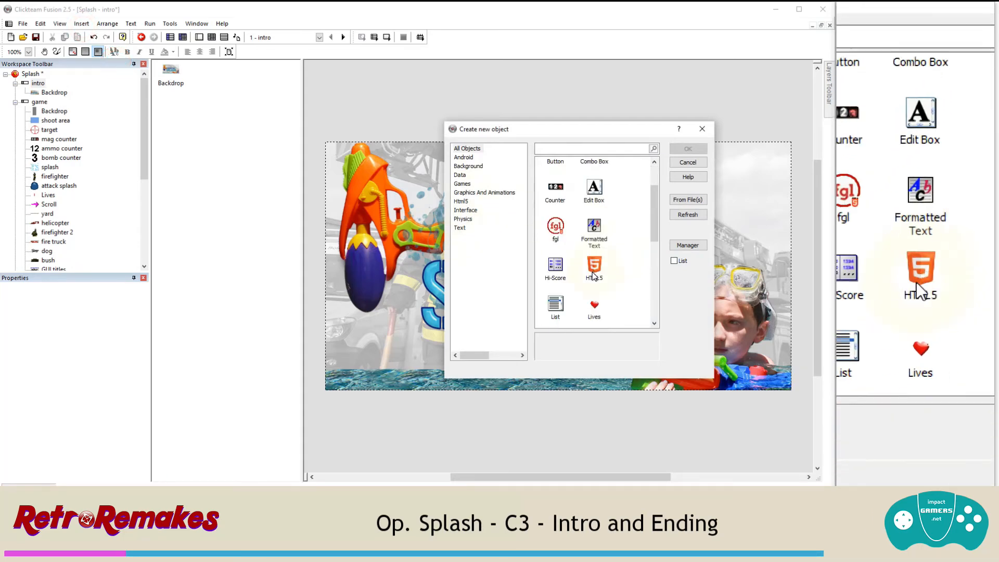
scroll(583, 281, "down", 5)
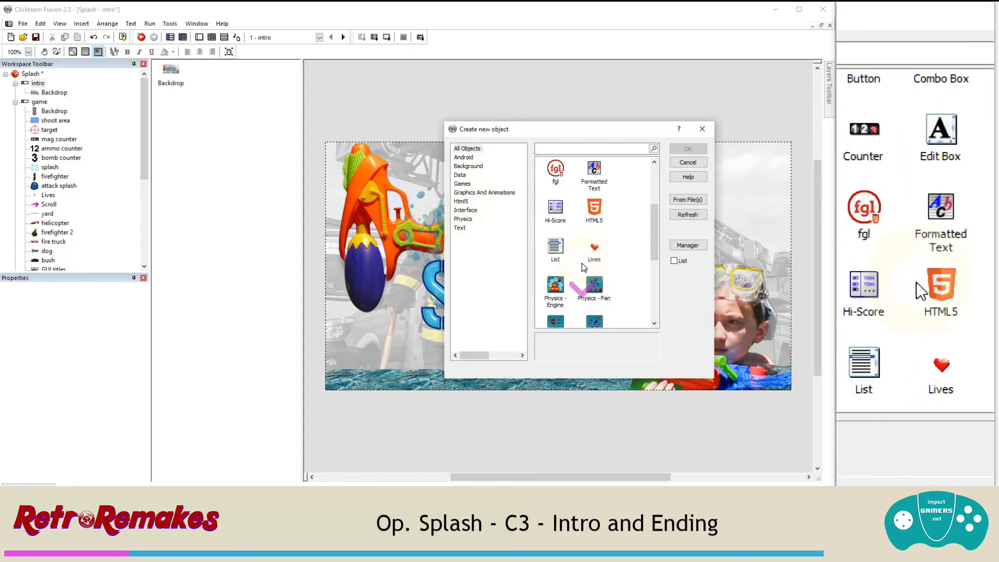
double_click(594, 266)
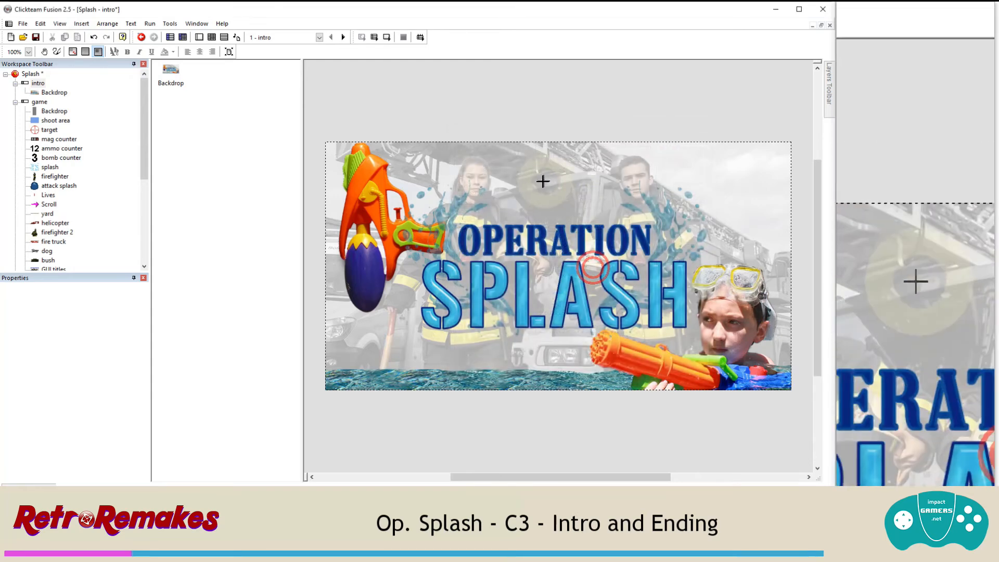
left_click(524, 175)
Step: Replace the String object's default text with "Click to start"
double_click(530, 179)
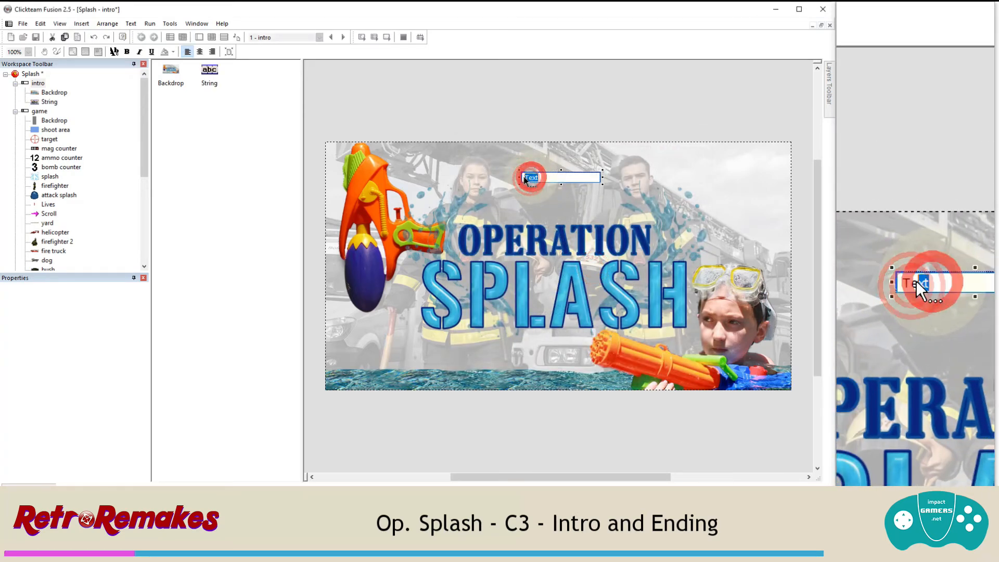
left_click_drag(524, 176, 516, 178)
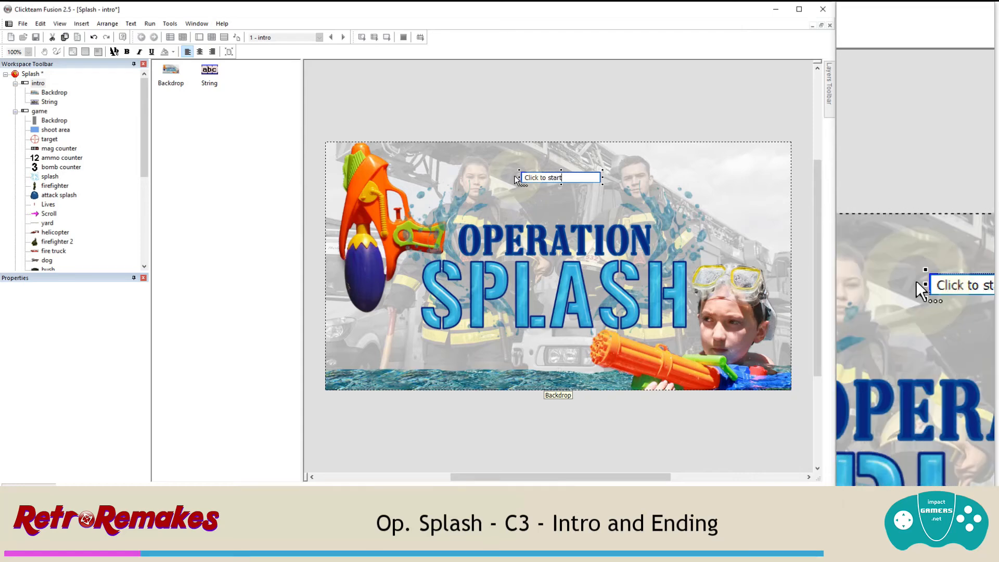
left_click(528, 143)
Step: Format the "Click to start" string in Courier, size 19, with its horizontal alignment set to Center
left_click(557, 177)
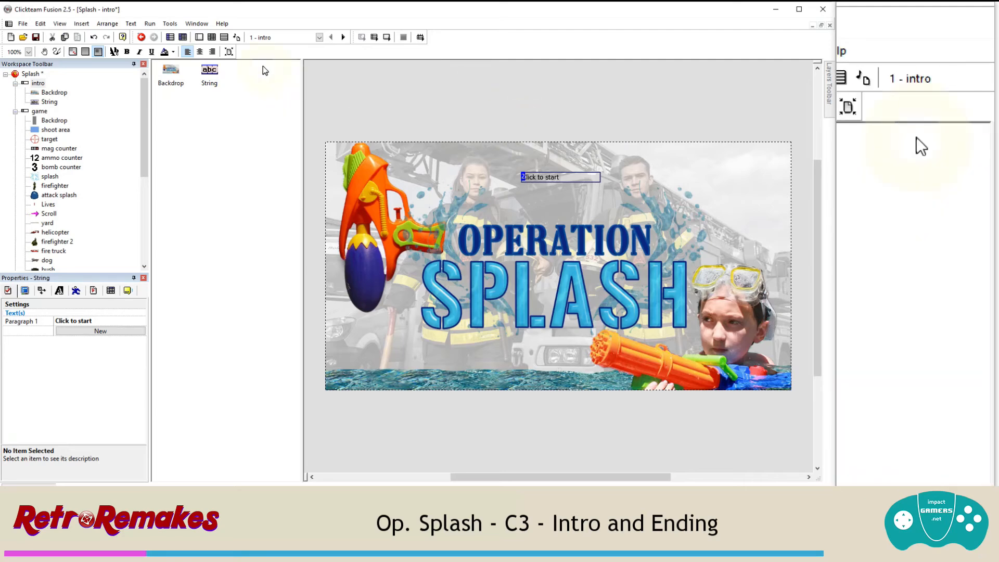
left_click(61, 289)
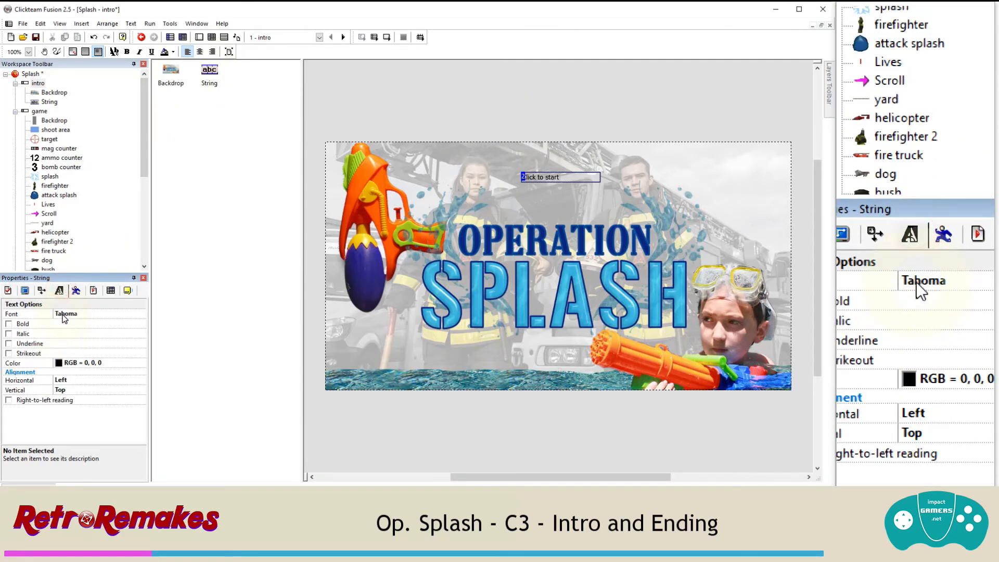
left_click(63, 318)
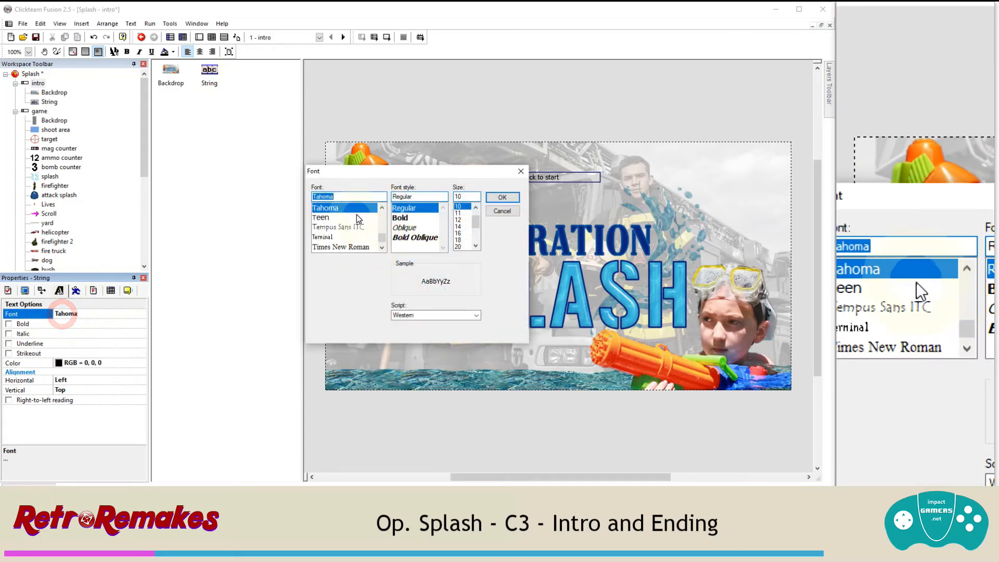
type("cour")
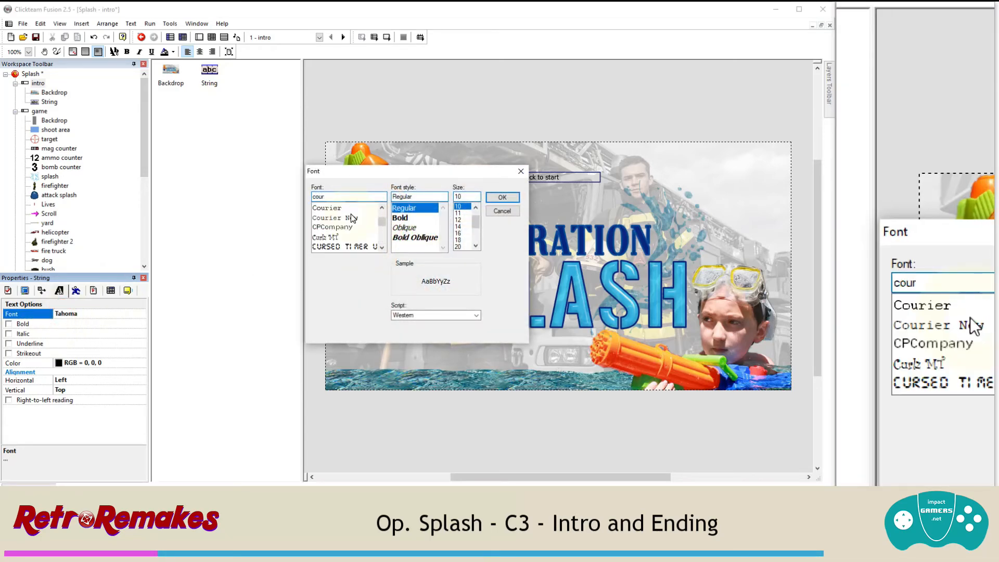
left_click(349, 207)
left_click(462, 226)
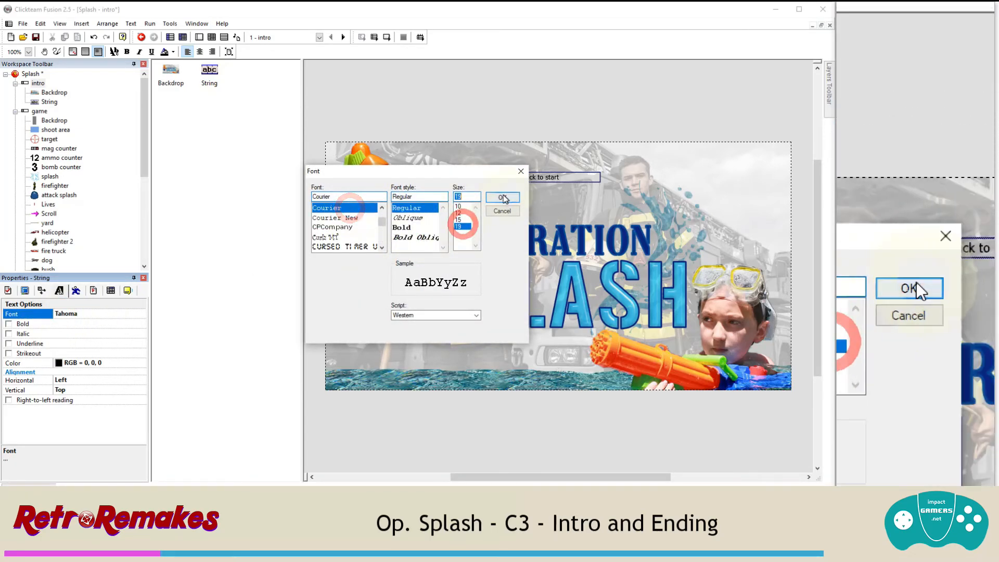
left_click(503, 198)
left_click(83, 380)
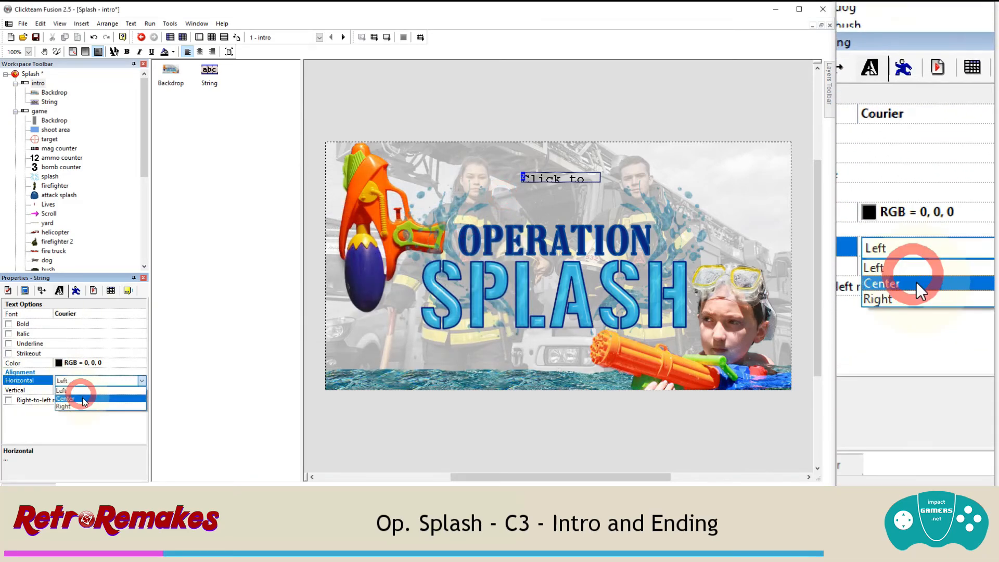
left_click(83, 399)
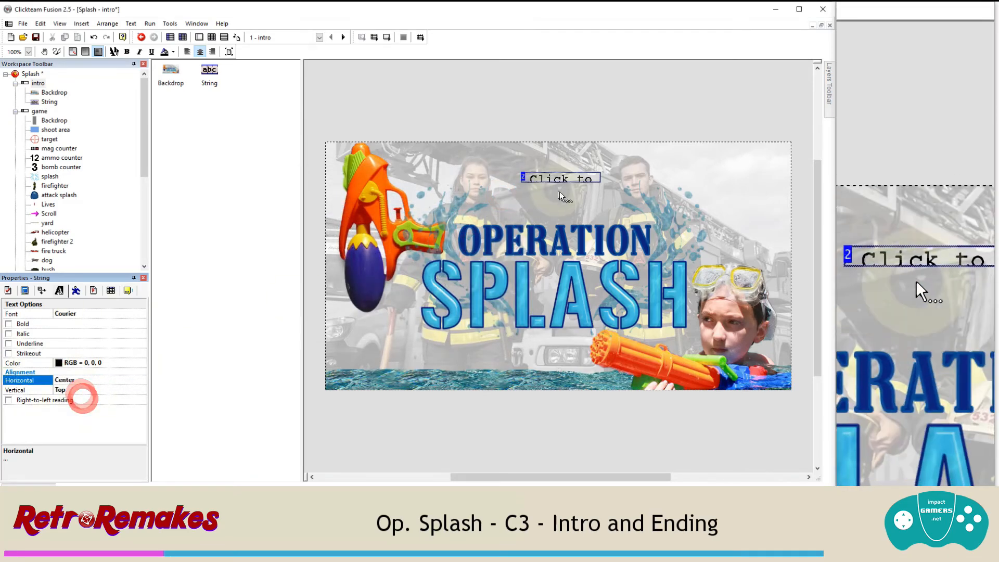
Step: Widen and heighten the "Click to start" string's box to fit its full text, and reposition it above the OPERATION SPLASH title
left_click(532, 179)
left_click_drag(519, 177, 452, 176)
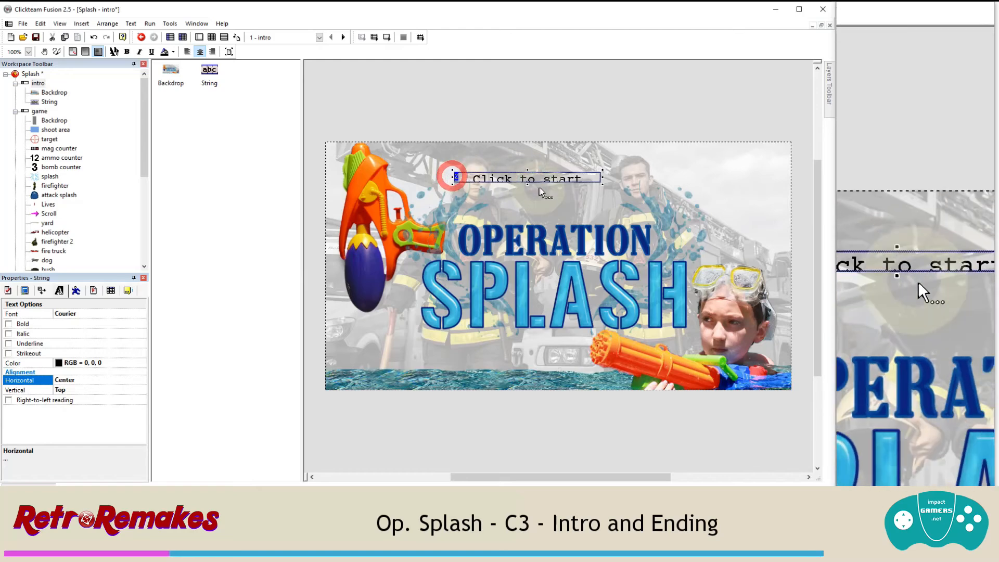
left_click_drag(527, 183, 527, 204)
left_click(545, 177)
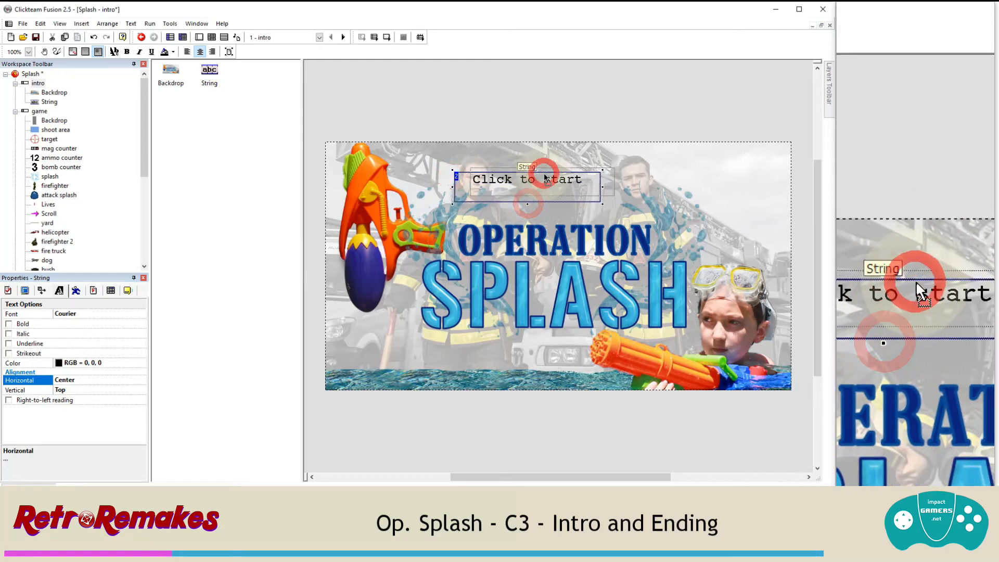
left_click(551, 92)
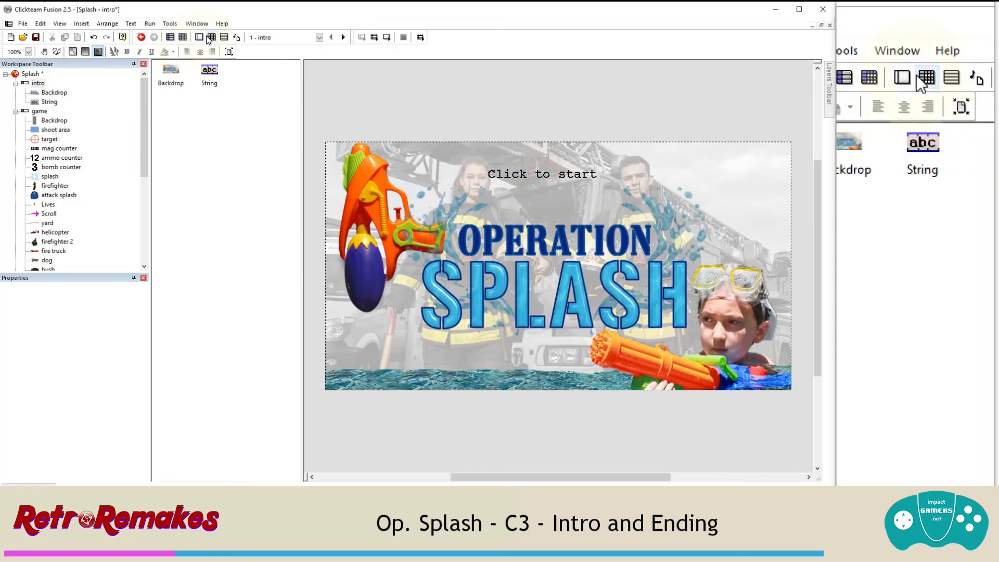
Step: Create an intro frame event that goes to the next frame when the user single-clicks with the left mouse button
left_click(210, 37)
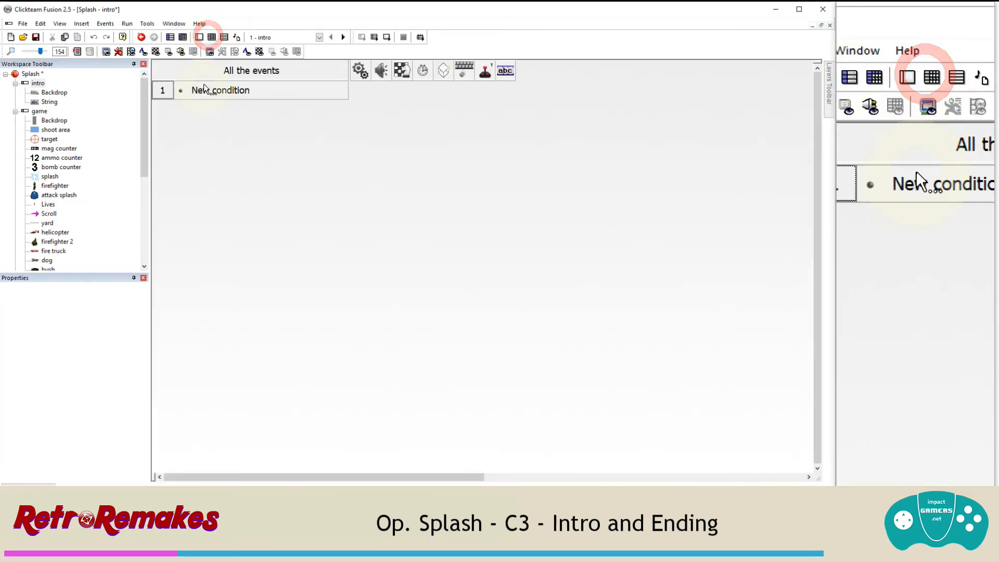
left_click(206, 92)
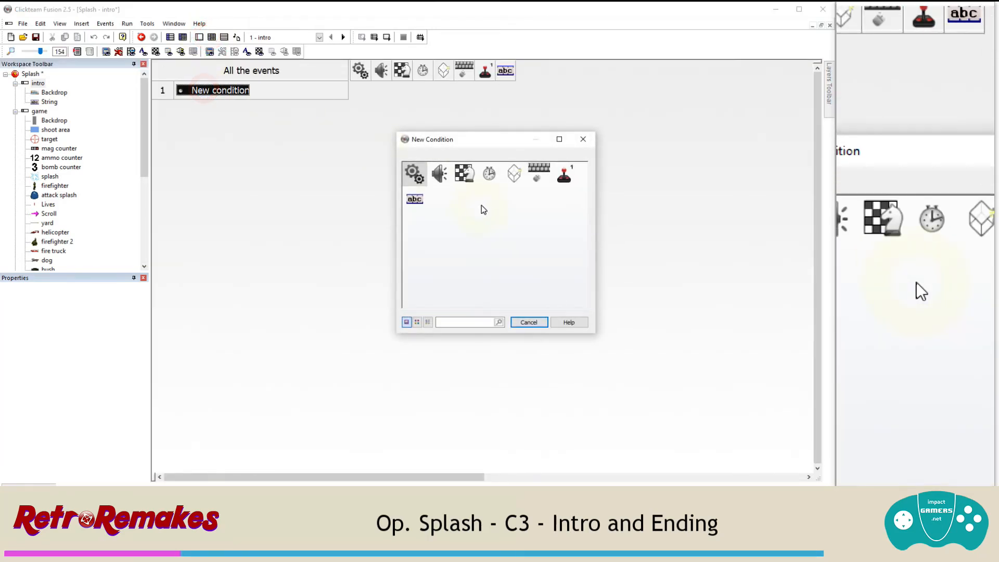
left_click(546, 182)
mouse_move(585, 192)
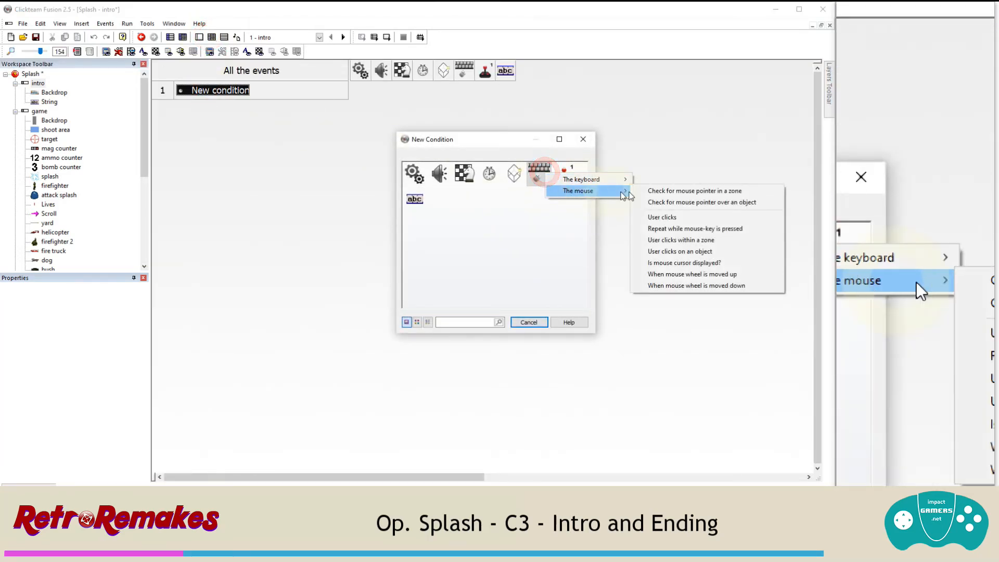
left_click(676, 216)
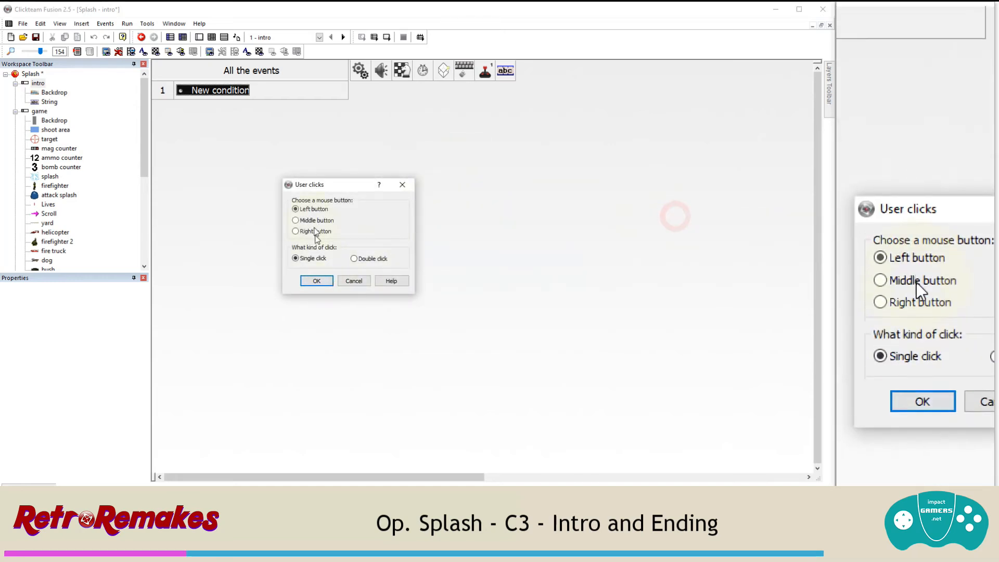
left_click(317, 281)
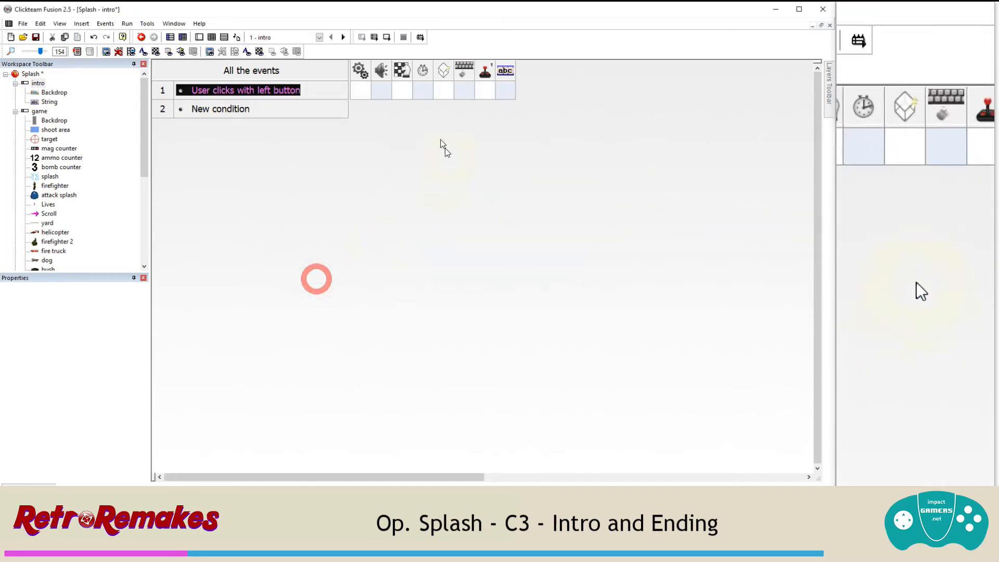
right_click(408, 94)
left_click(411, 99)
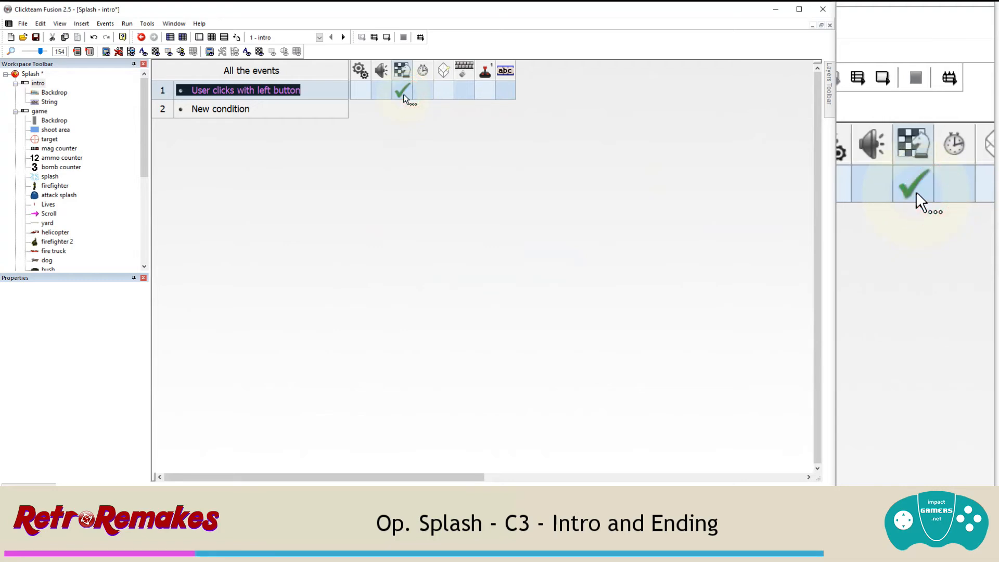
Step: Run the whole project, start the game from the intro screen, test-play it briefly and close the game window
left_click(127, 23)
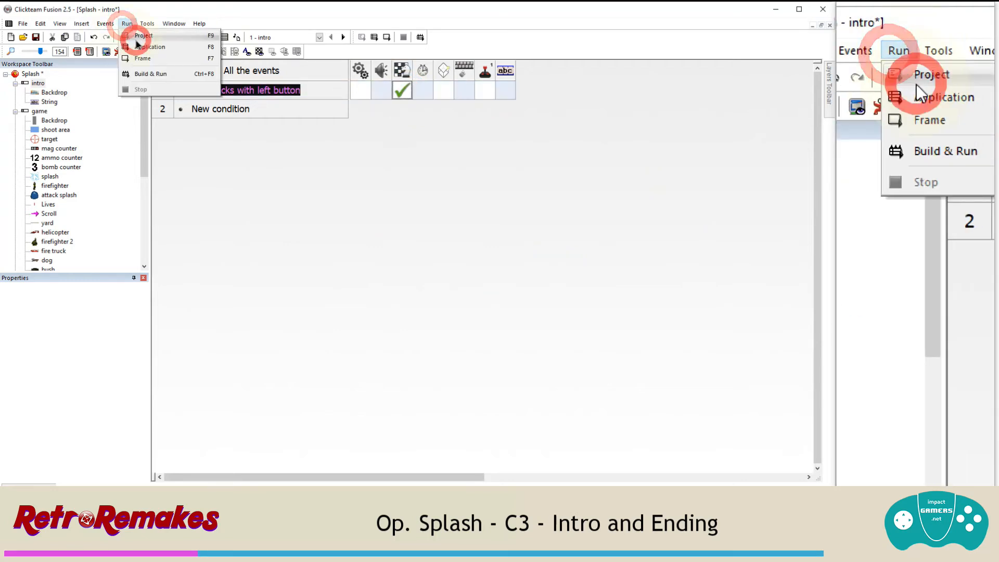
left_click(137, 37)
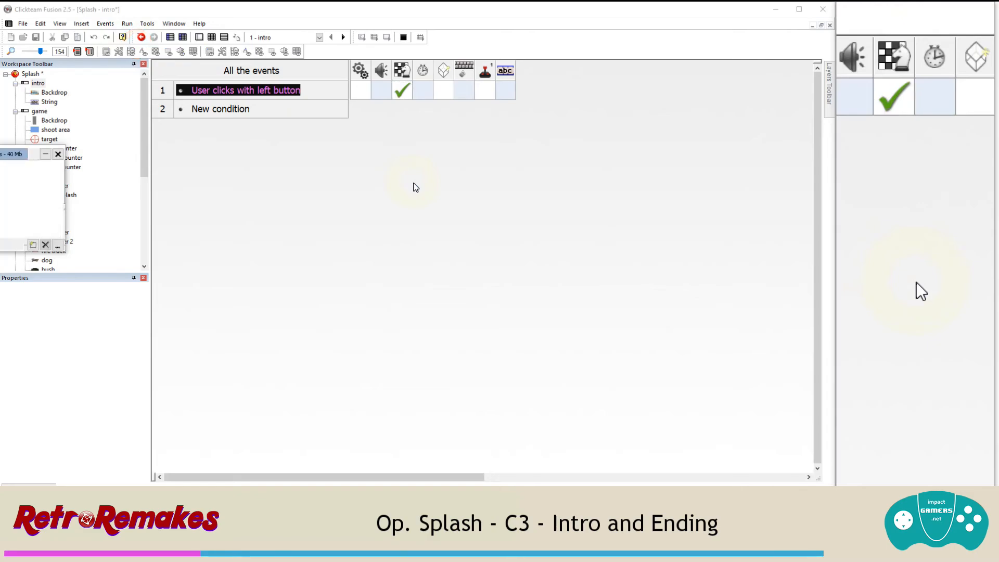
left_click(371, 227)
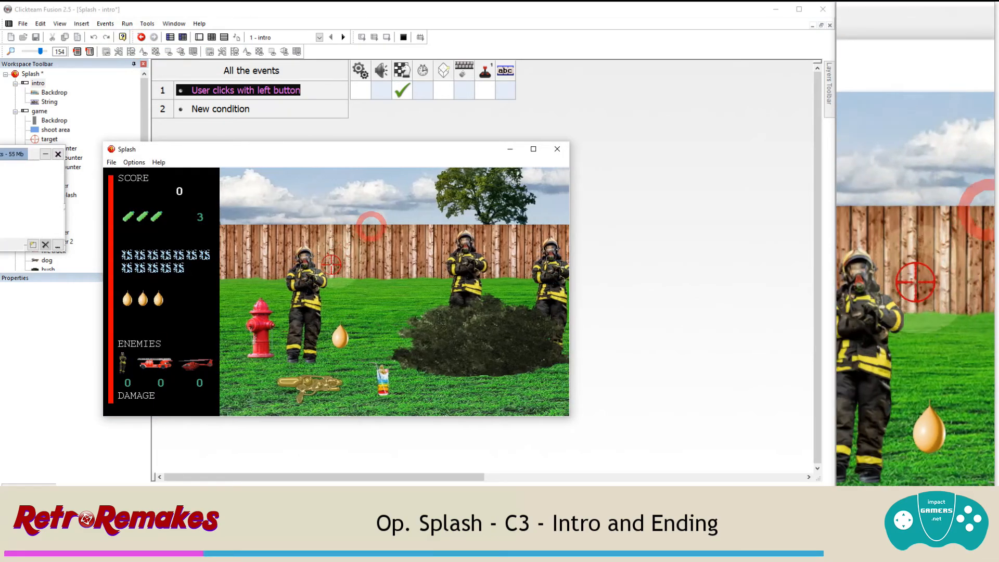
left_click(285, 279)
left_click(252, 386)
left_click(261, 384)
mouse_move(389, 276)
left_mouse_down()
mouse_move(278, 306)
mouse_move(469, 285)
mouse_move(399, 273)
left_mouse_up()
left_click(292, 308)
left_click(252, 380)
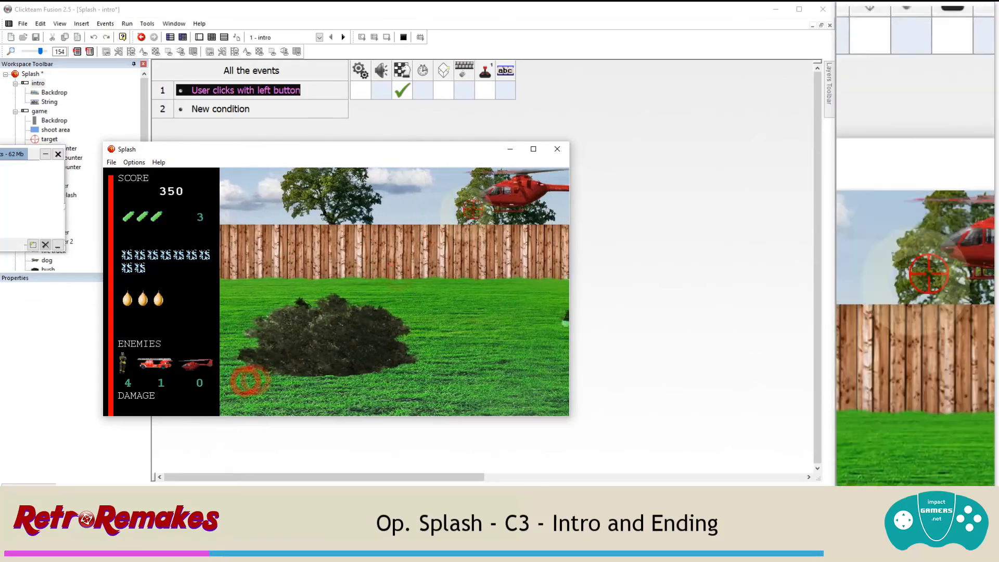
mouse_move(446, 211)
left_mouse_down()
mouse_move(436, 212)
mouse_move(460, 240)
left_mouse_up()
left_click(508, 323)
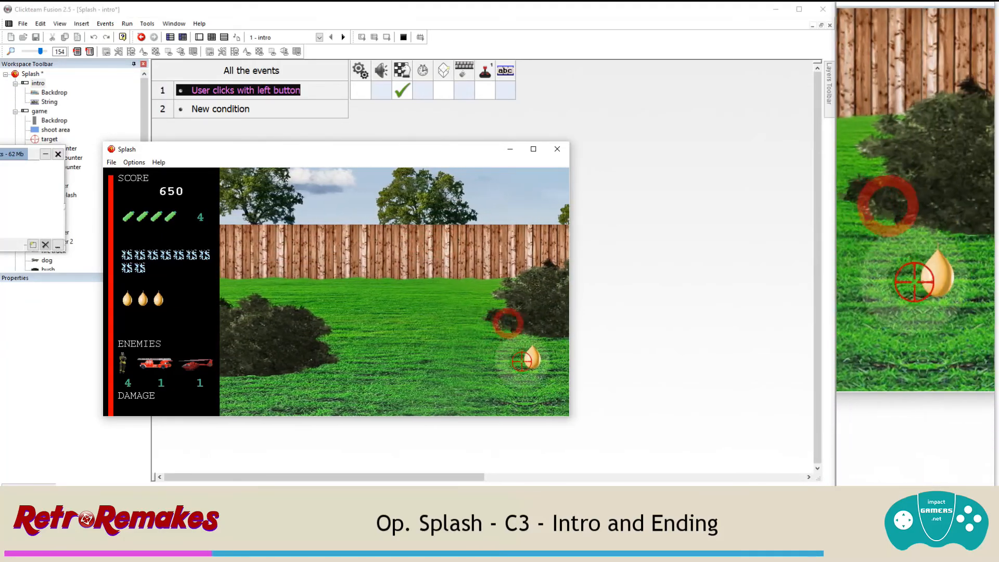
left_click(521, 360)
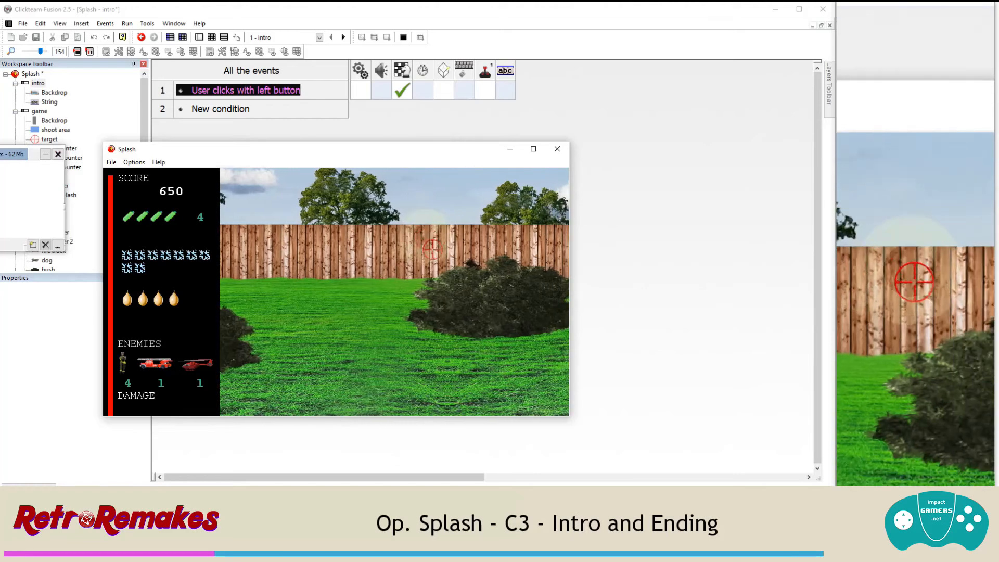
left_click(481, 290)
left_click(556, 149)
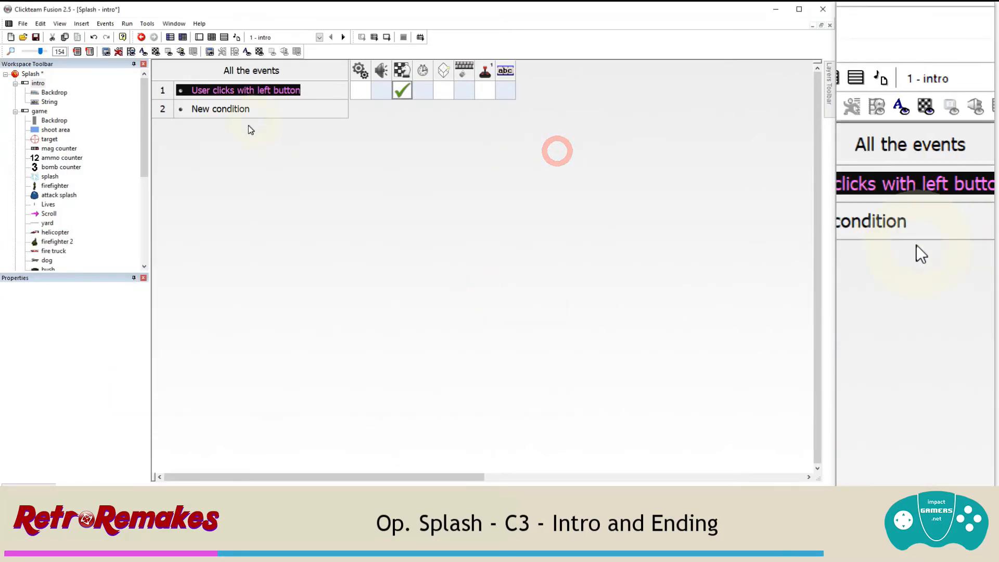
Step: Open the game frame, look over its layout and switch to its event editor
double_click(38, 112)
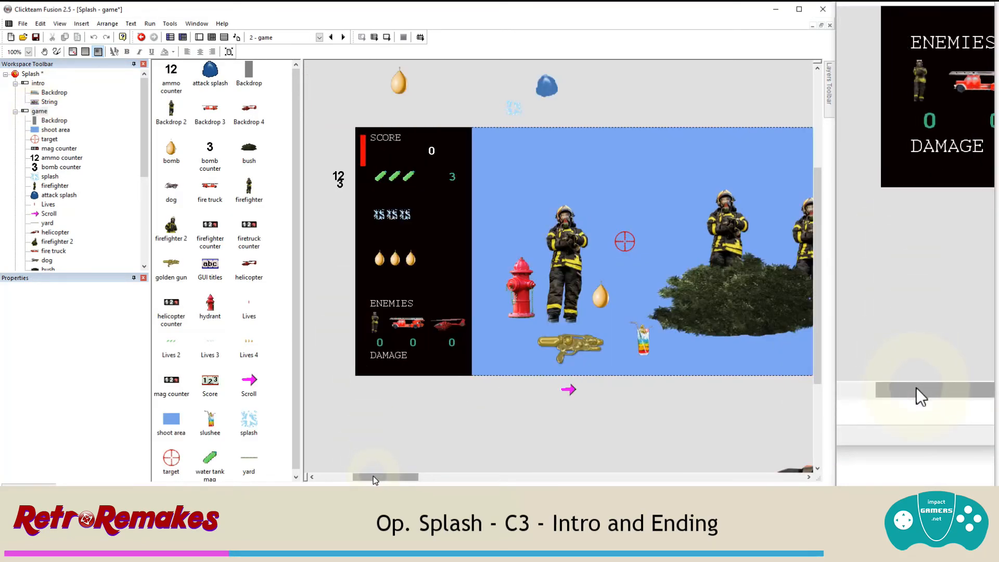
left_click_drag(374, 479, 418, 439)
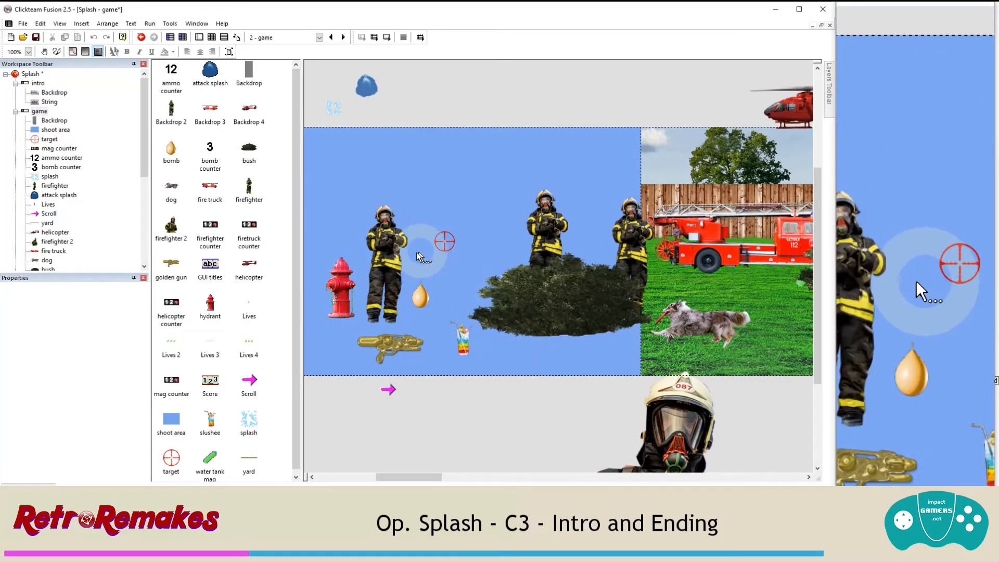
left_click_drag(419, 477, 385, 473)
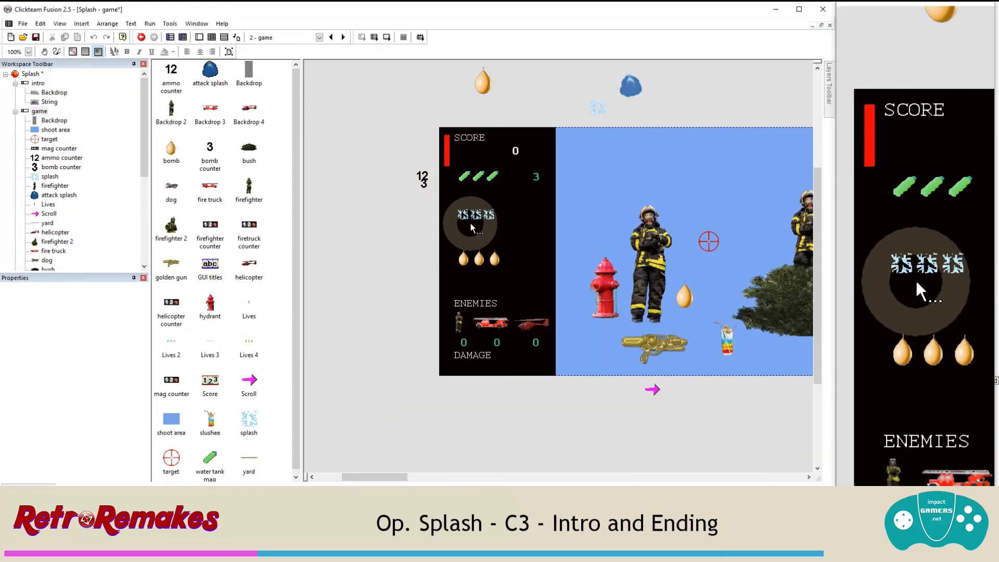
left_click(214, 37)
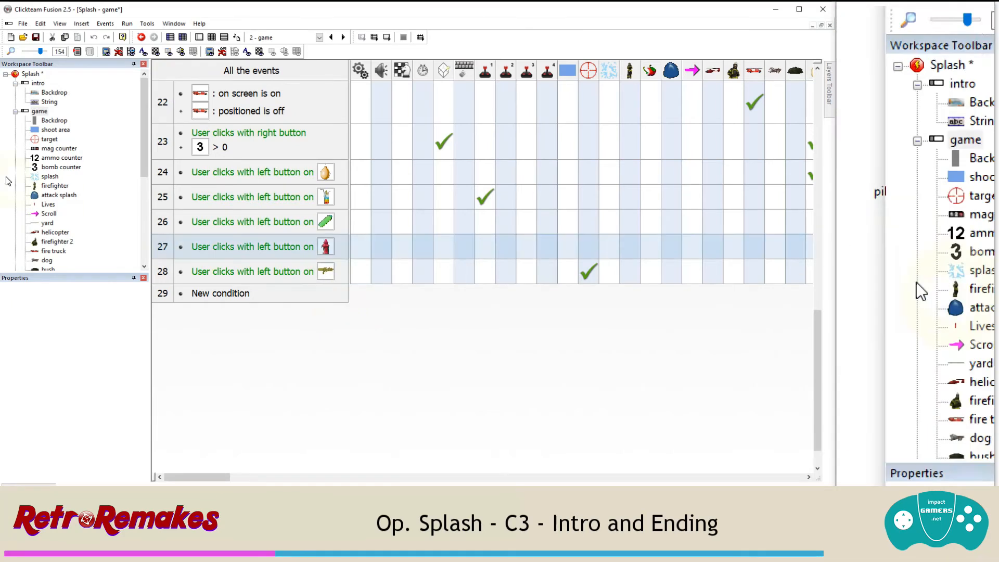
Step: Add a global value to the Splash application and name it "win 1 no ammo 2 no health 3"
left_click(23, 76)
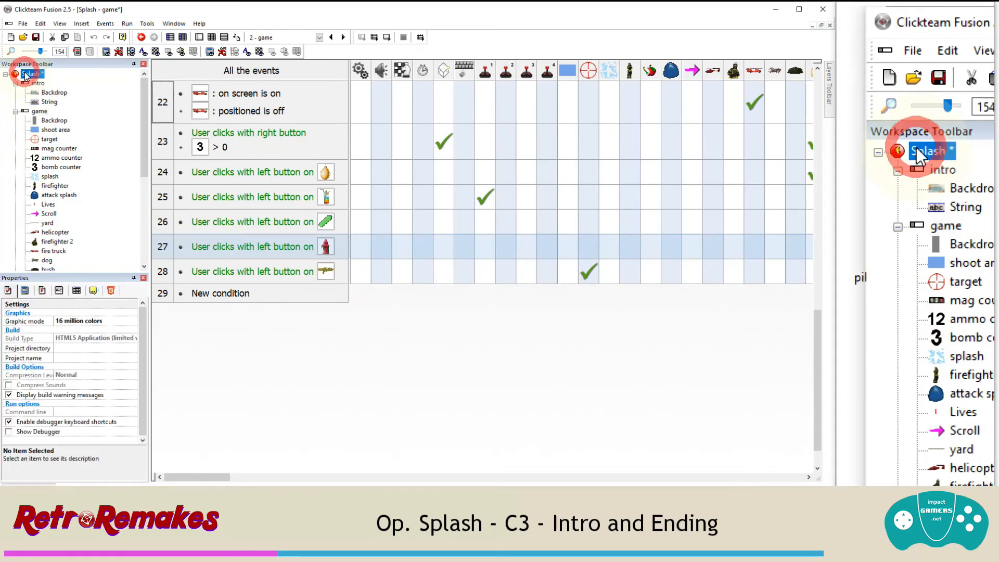
left_click(58, 290)
left_click(97, 321)
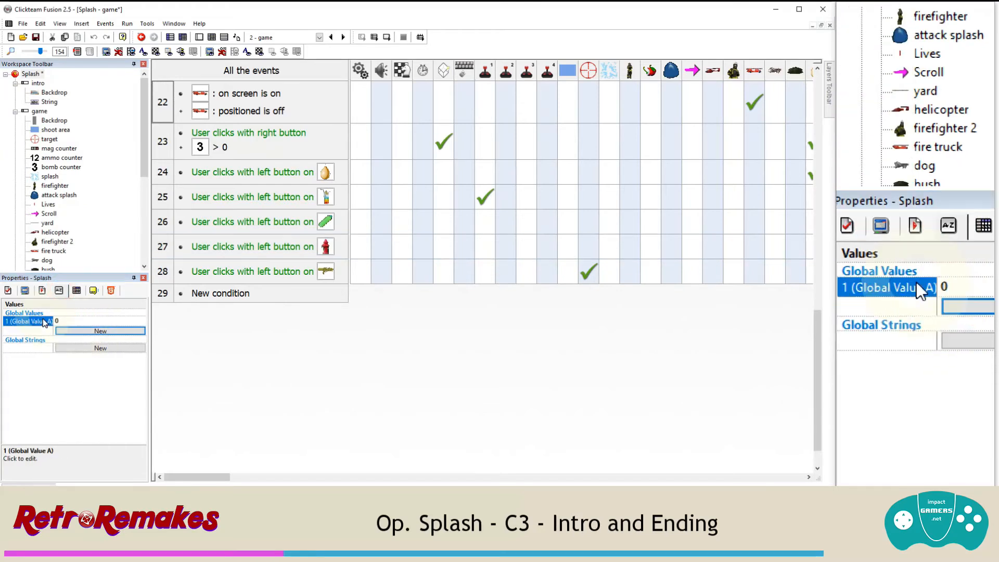
left_click(44, 321)
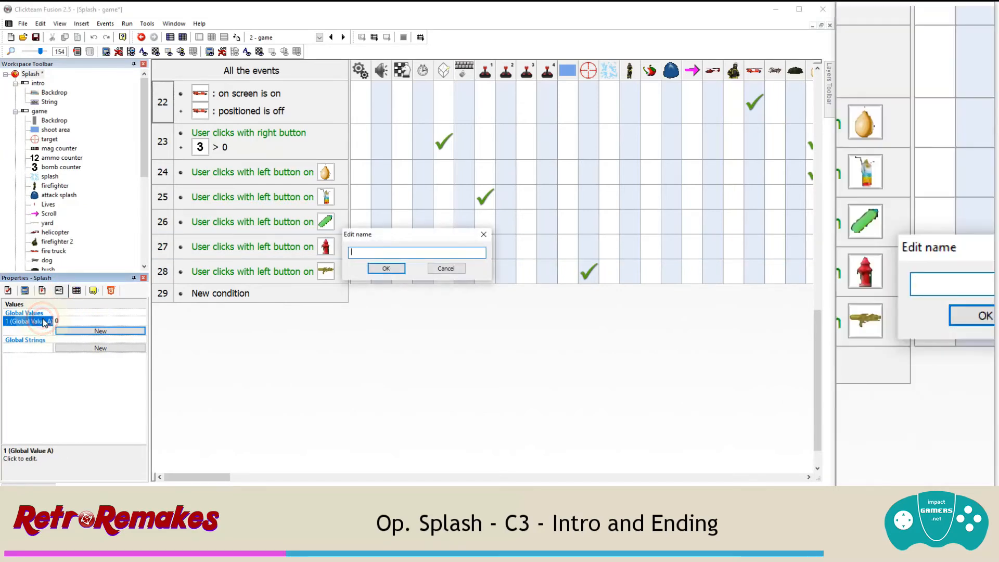
type("win")
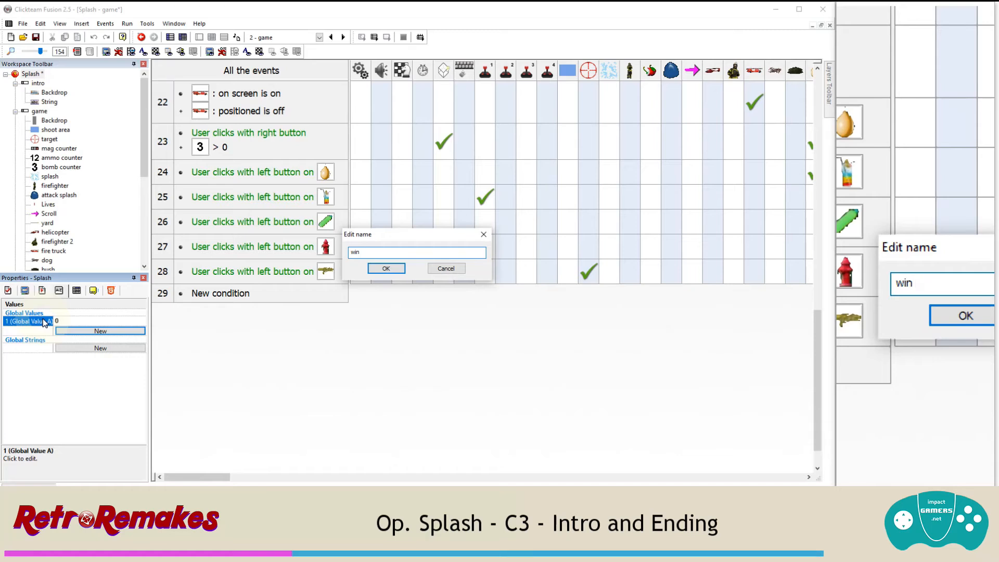
type(" 1 no ammo 2")
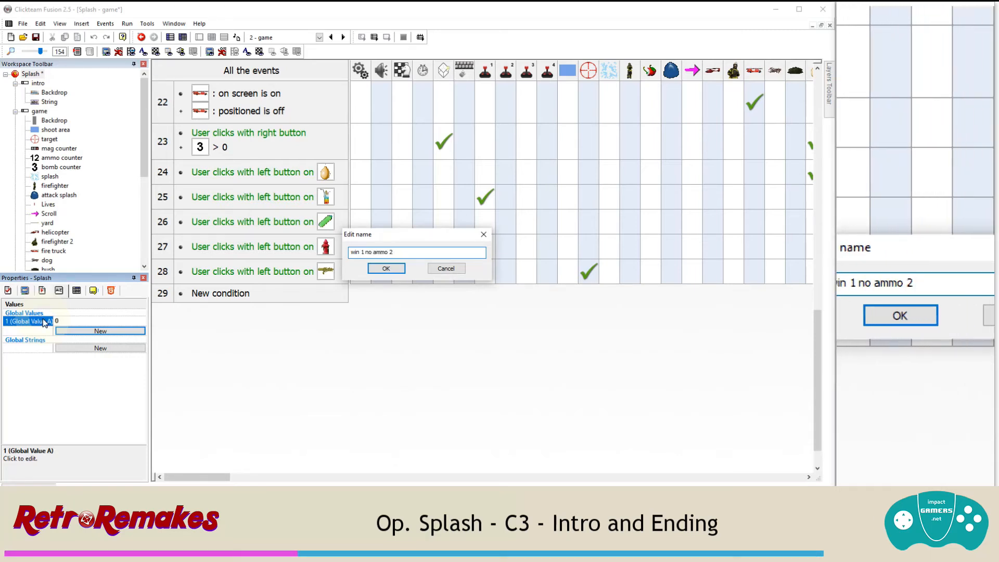
type(" no health 3")
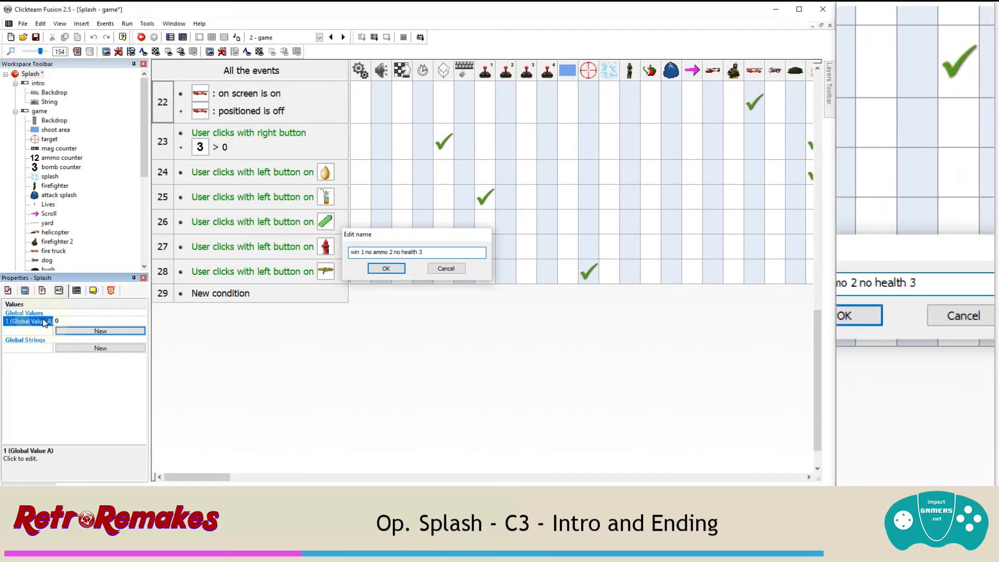
key("Return")
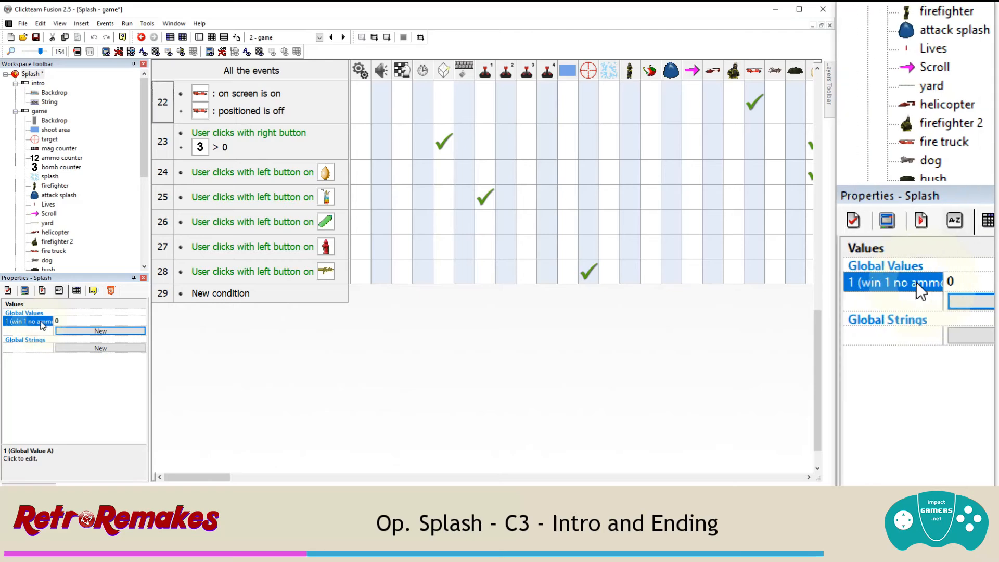
Step: Add a game frame event with the condition that all Group.Bad objects have been destroyed
left_click(217, 295)
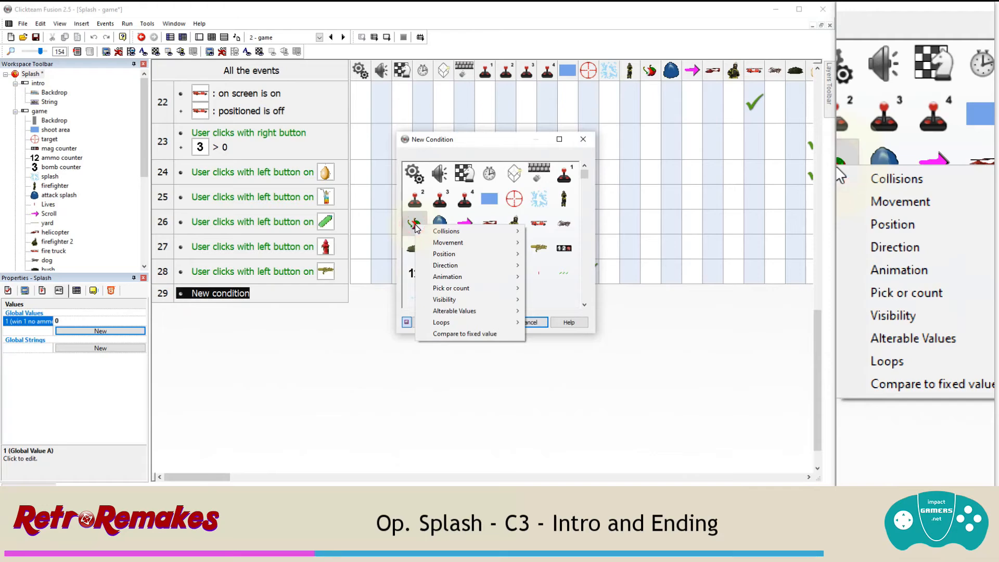
mouse_move(468, 288)
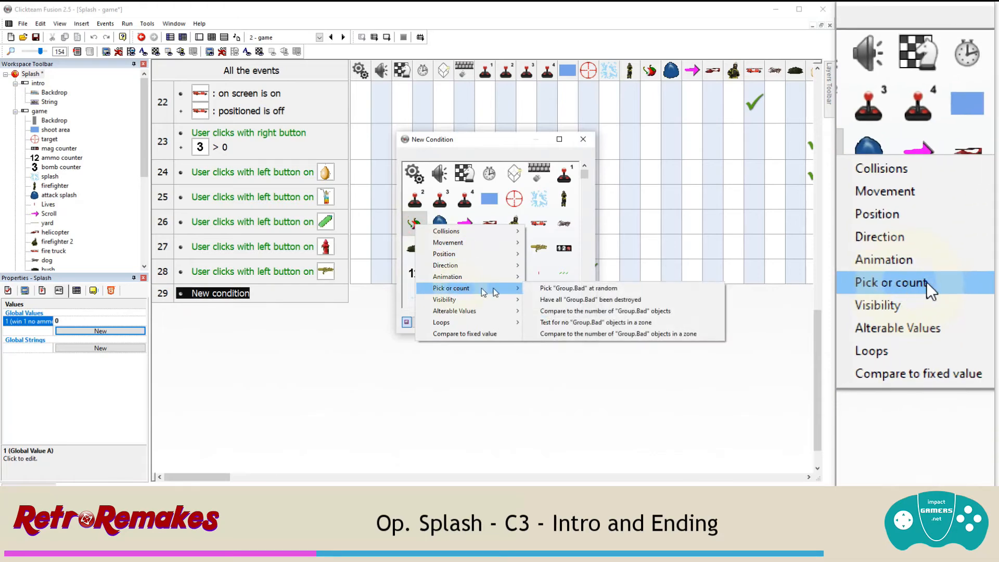
left_click(556, 301)
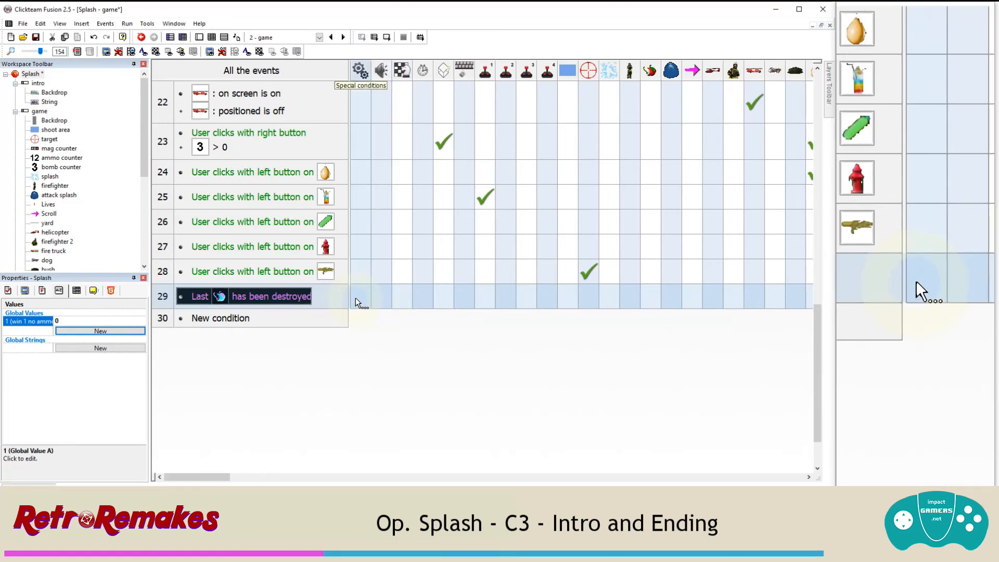
Step: Make the Group.Bad destroyed event set global value "win 1 no ammo 2 no health 3" to 1 and go to the next frame
left_click(354, 297)
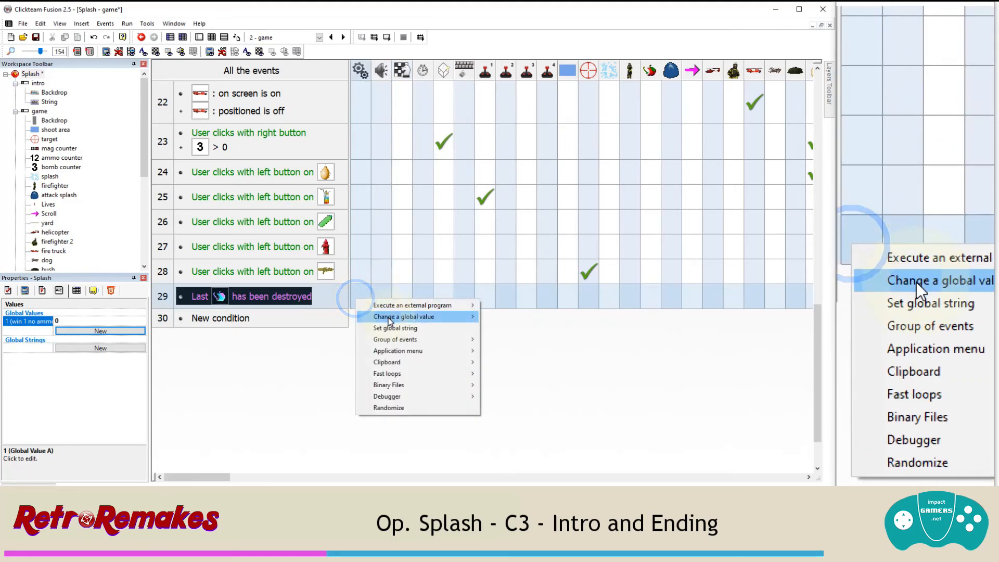
left_click(497, 316)
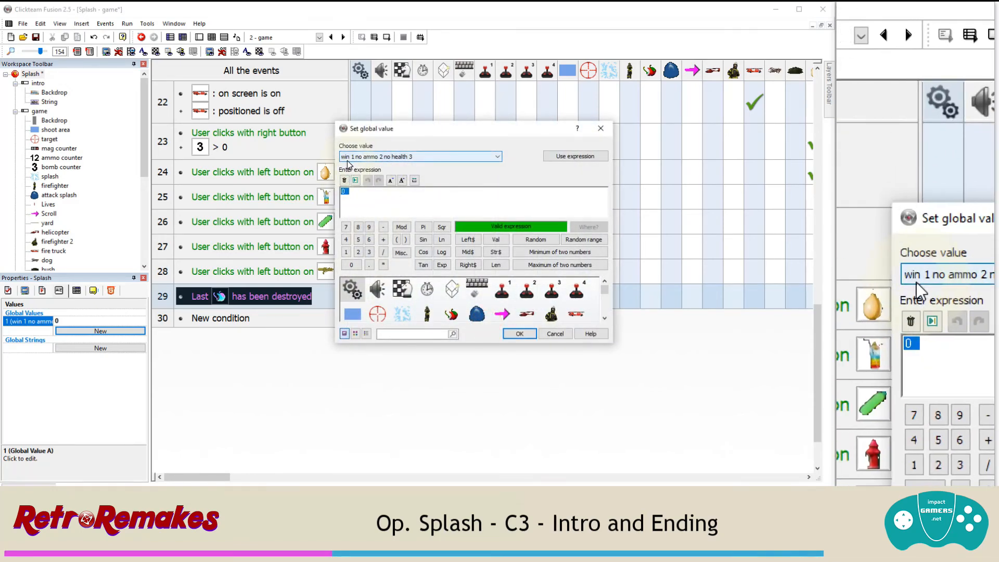
type("1")
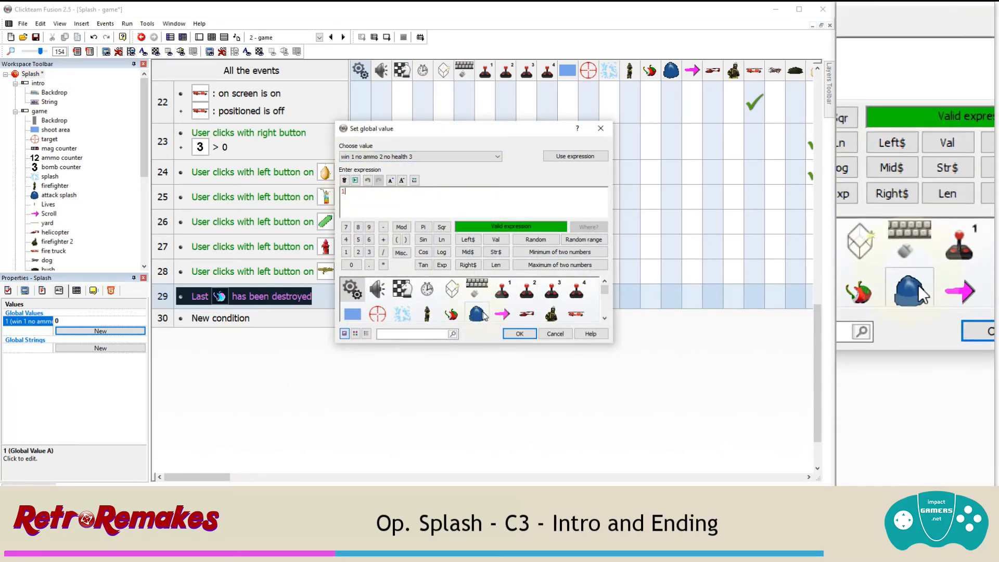
left_click(512, 332)
right_click(409, 298)
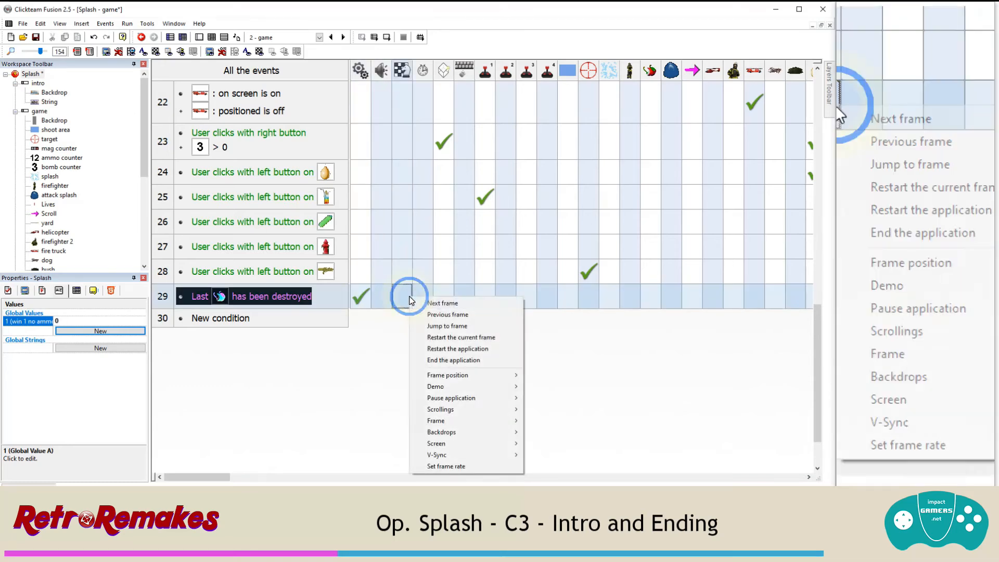
left_click(429, 302)
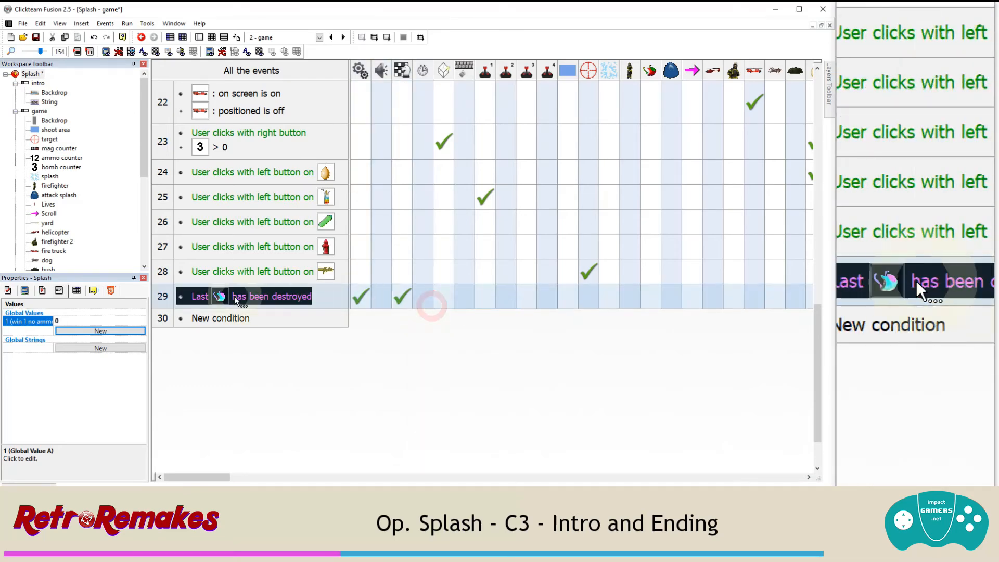
Step: Add a game frame event with the conditions that the ammo counter equals 0 and the mag counter equals 0
left_click(207, 318)
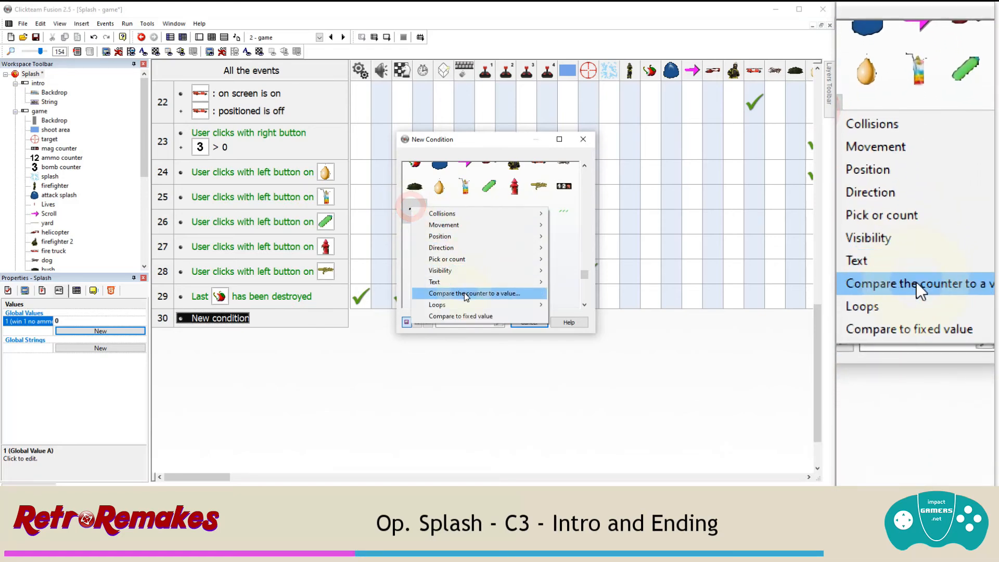
left_click(466, 293)
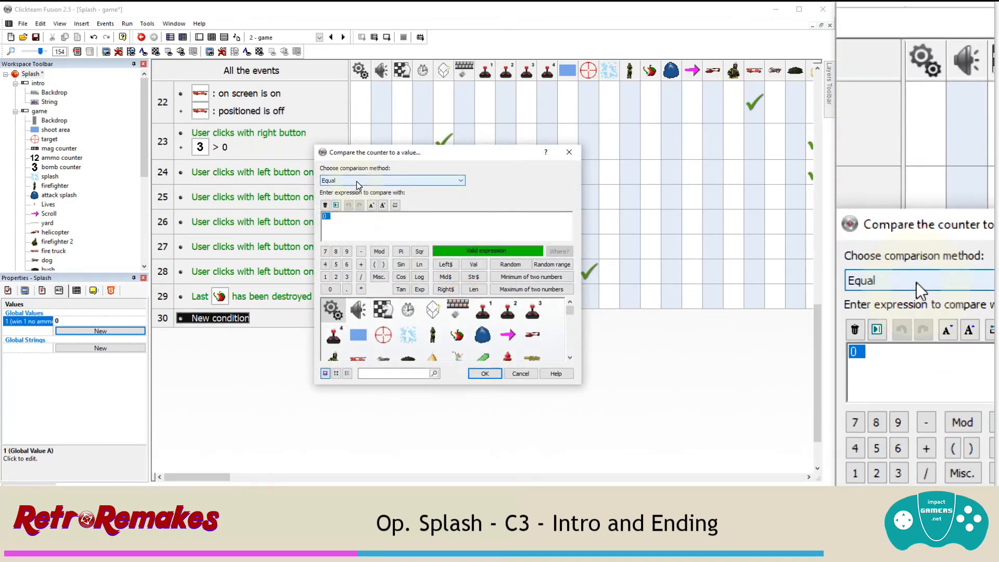
left_click(484, 373)
right_click(219, 319)
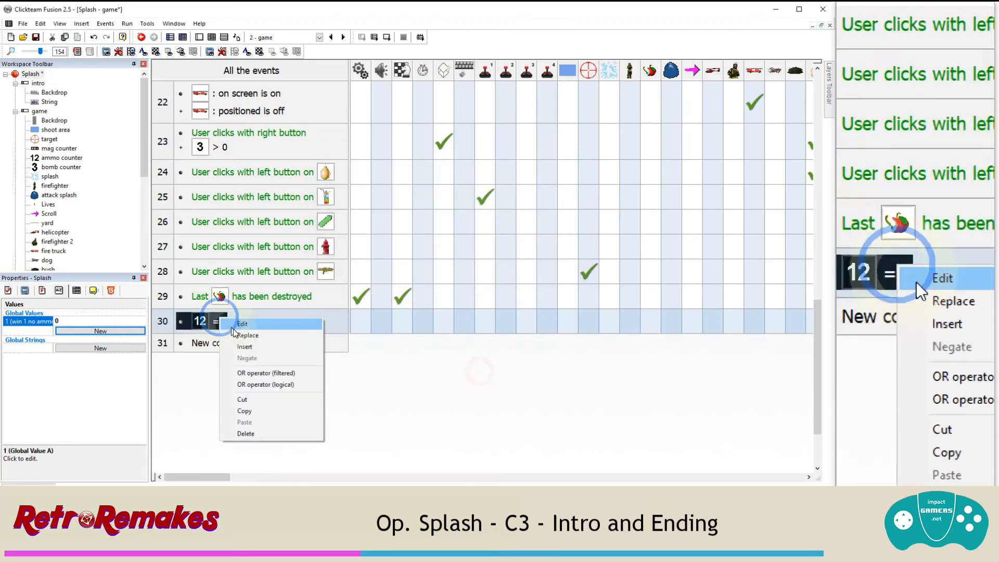
left_click(244, 347)
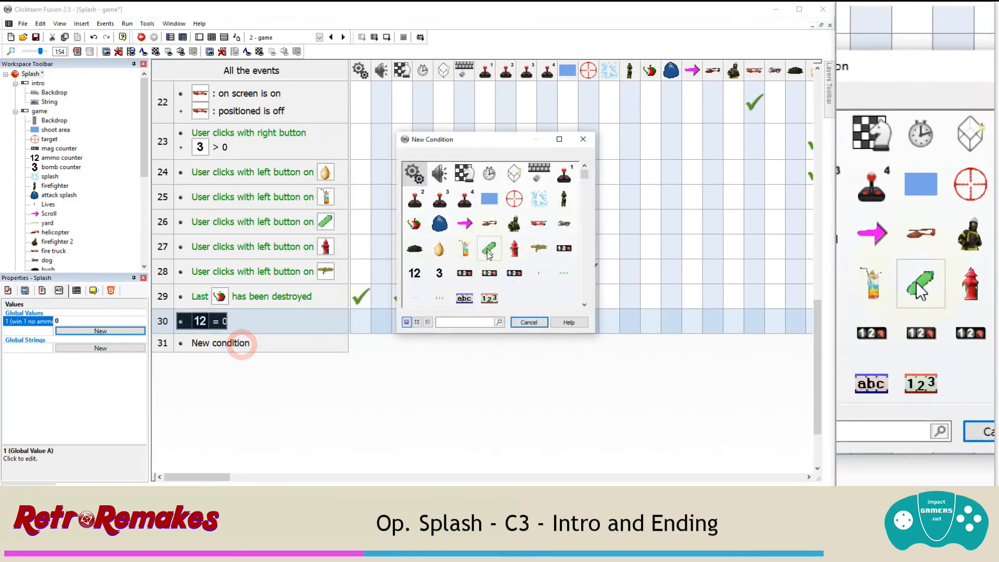
left_click(562, 252)
left_click(608, 334)
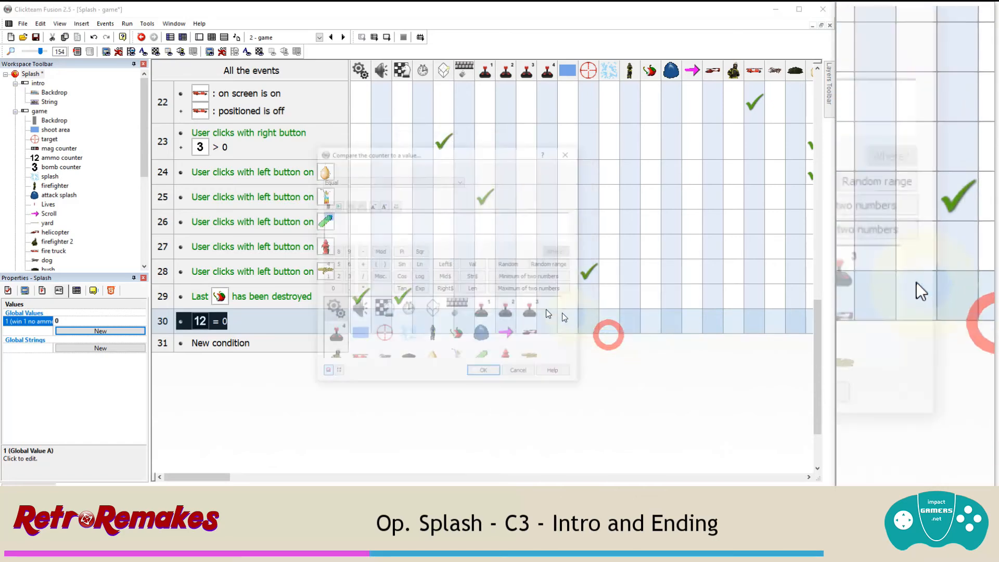
left_click(483, 370)
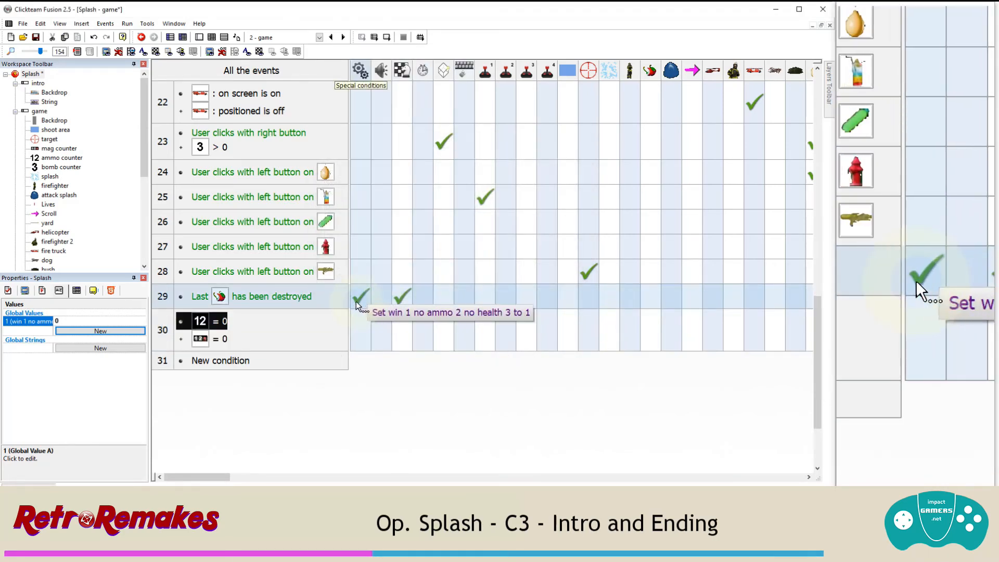
Step: Make the no-ammo event set global value "win 1 no ammo 2 no health 3" to 2 and go to the next frame
left_click(360, 323)
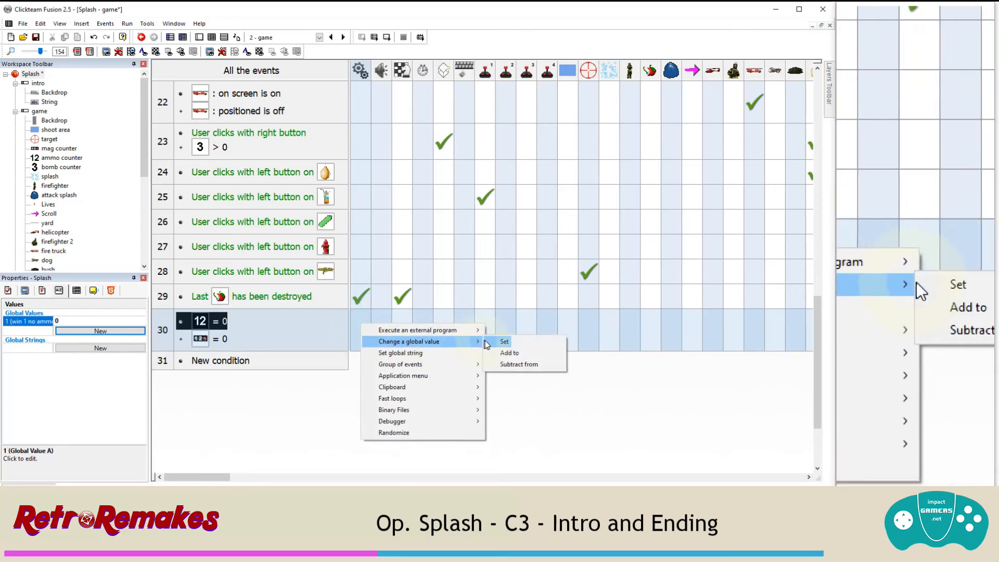
left_click(504, 342)
type("2")
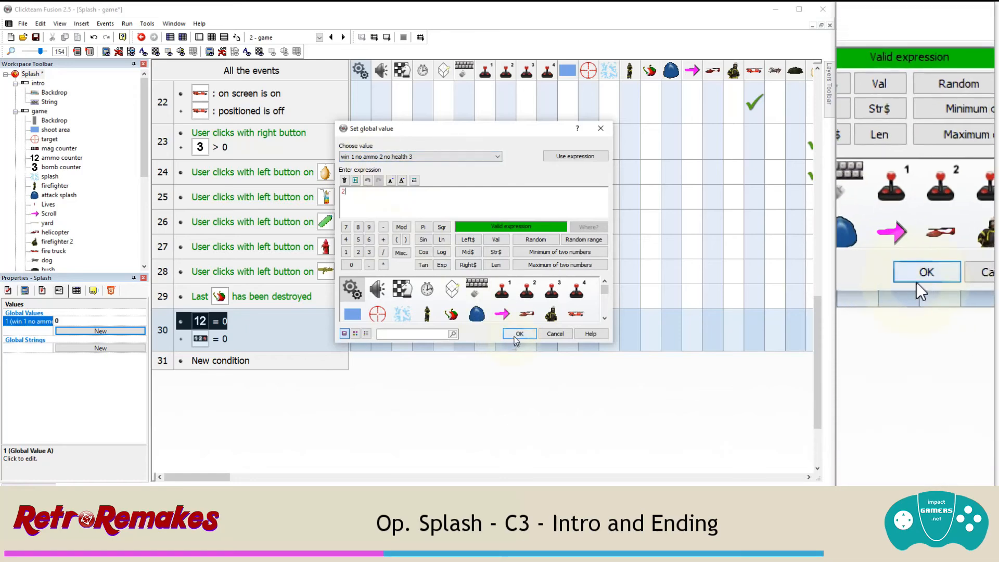
left_click(510, 331)
right_click(404, 324)
left_click(422, 330)
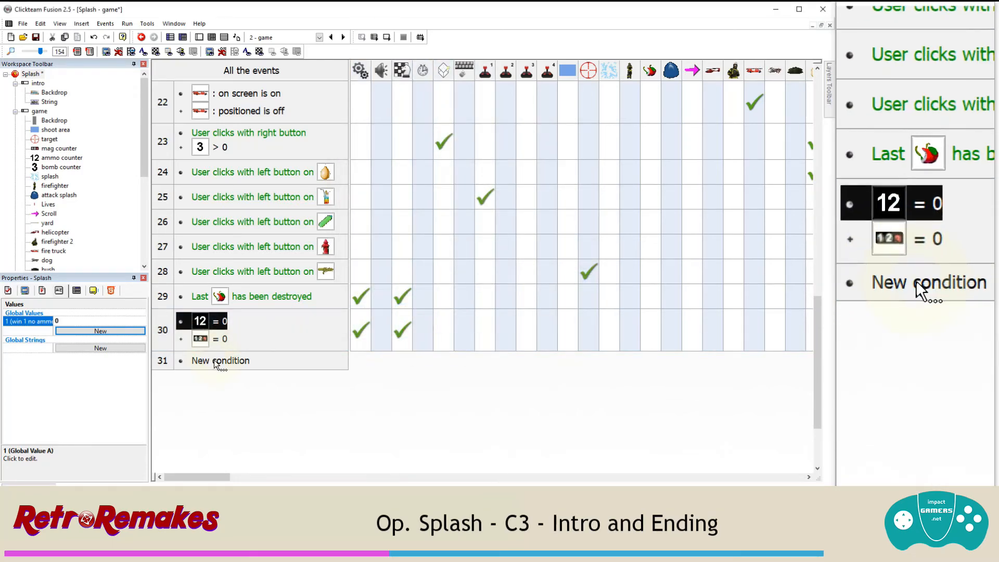
Step: Add a game frame event with the condition that Player 1's number of lives reaches 0
left_click(214, 360)
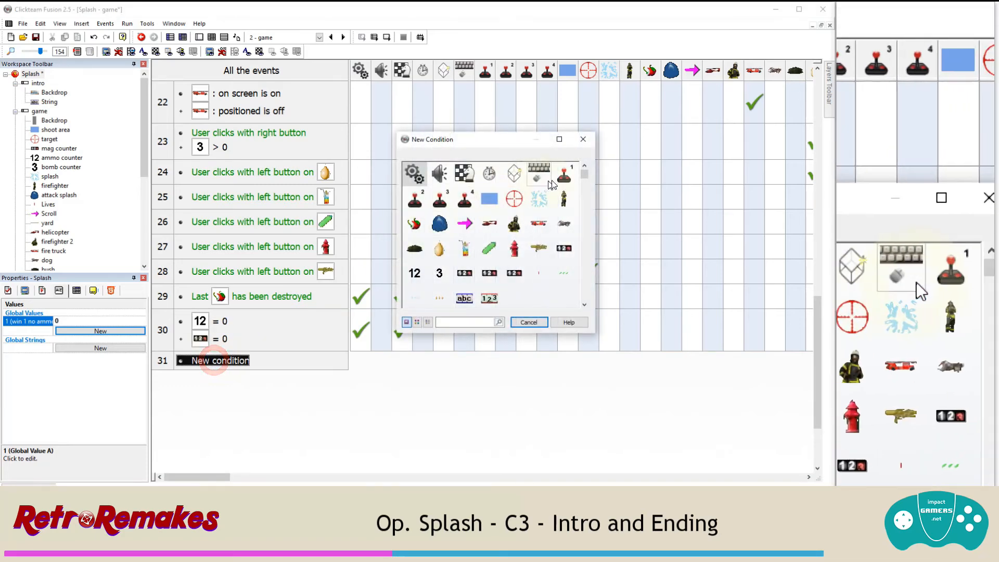
left_click(564, 176)
left_click(604, 218)
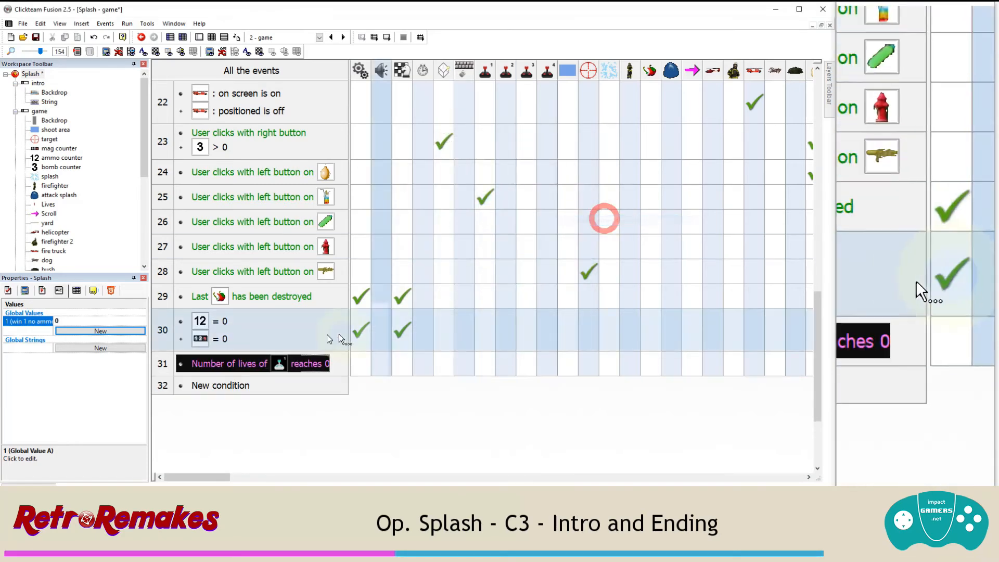
Step: Make the lives-reach-0 event set global value "win 1 no ammo 2 no health 3" to 3 and go to the next frame
left_click(360, 363)
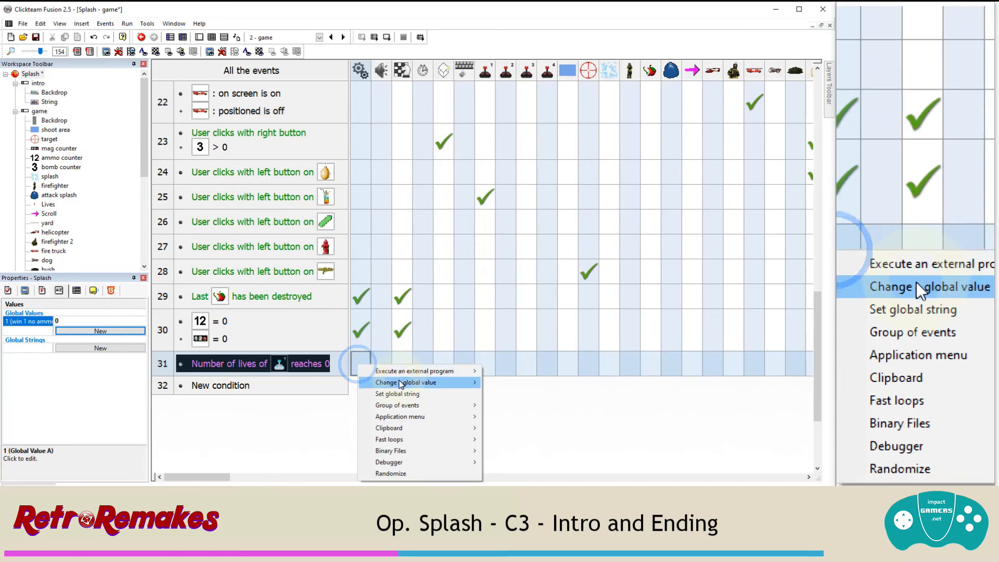
mouse_move(400, 383)
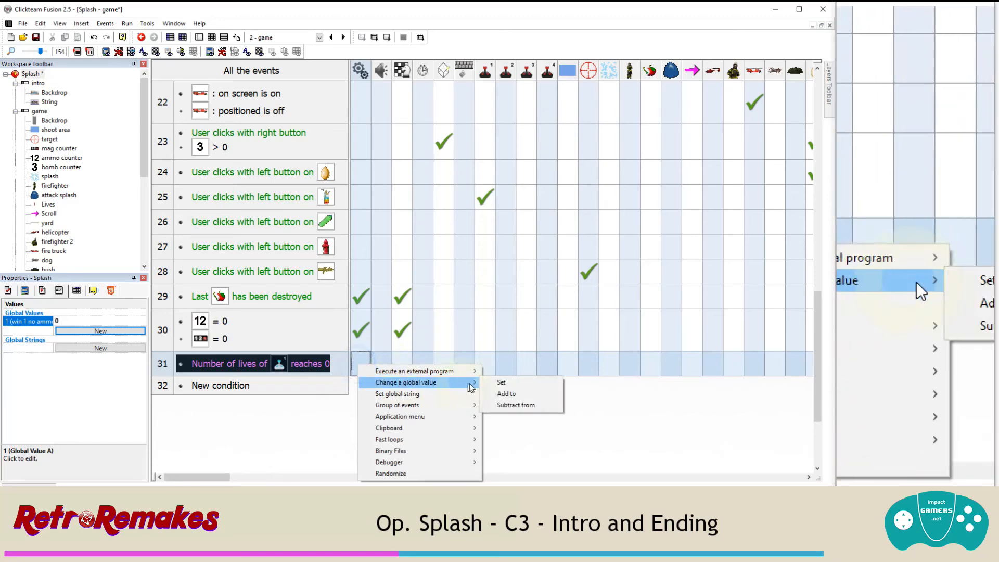
left_click(500, 383)
left_click(369, 252)
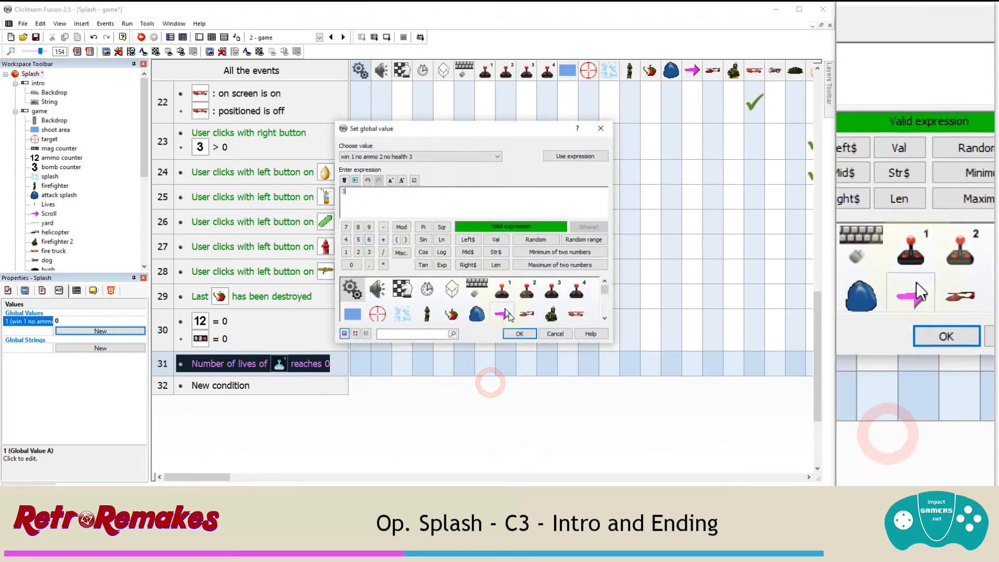
left_click(527, 334)
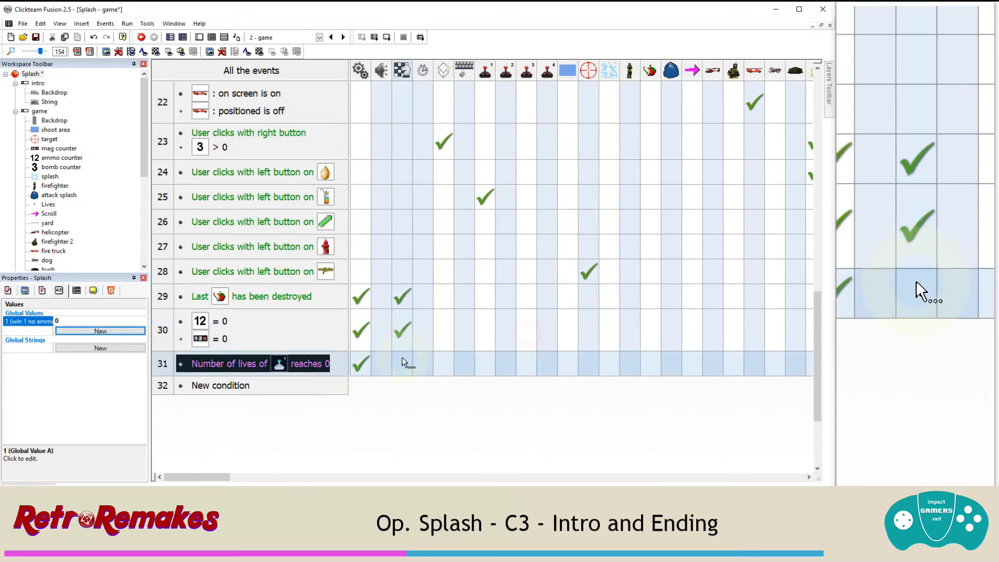
left_click(403, 359)
left_click(416, 364)
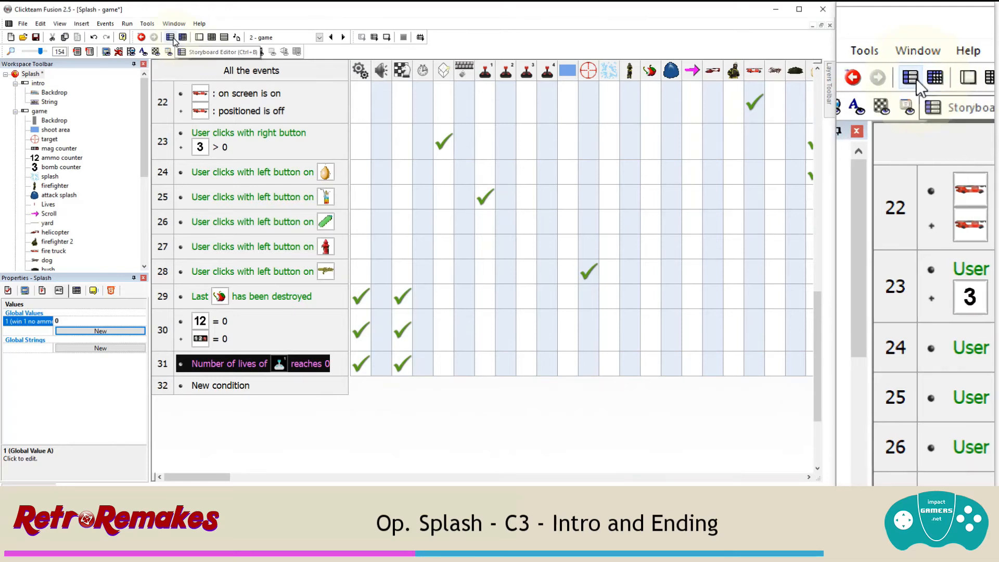
Step: Open the end frame from the storyboard and insert an Active object into it
left_click(171, 38)
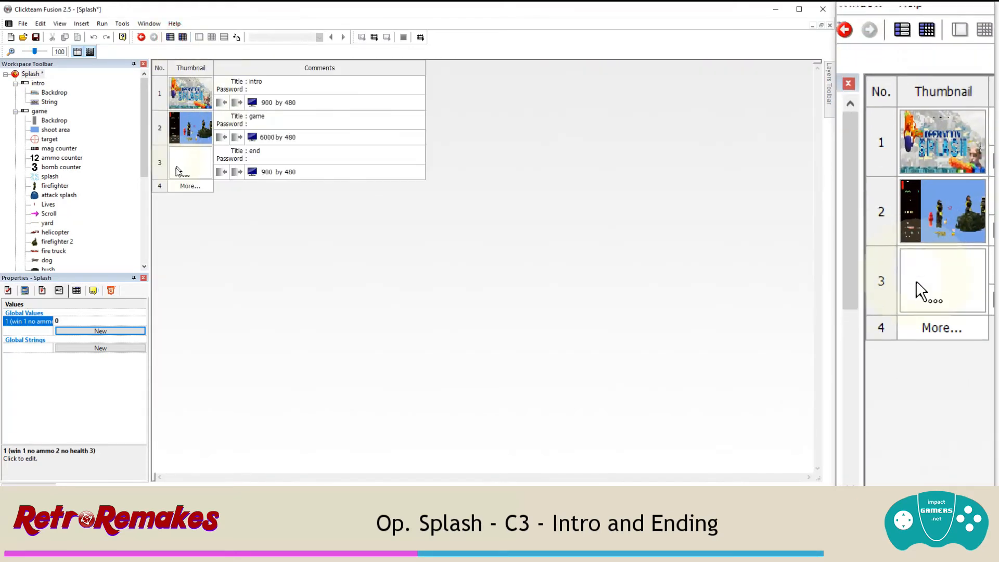
double_click(159, 170)
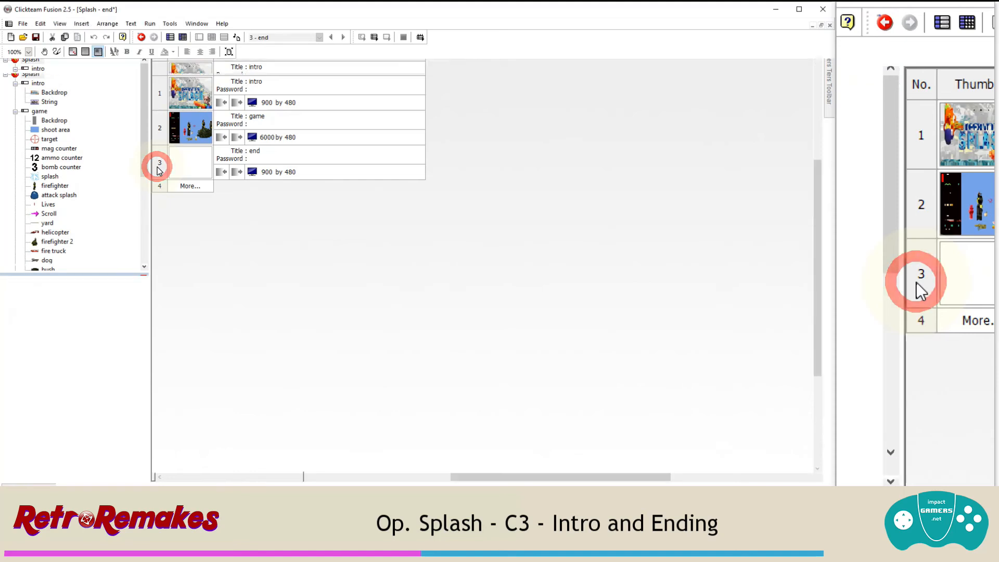
left_click(15, 111)
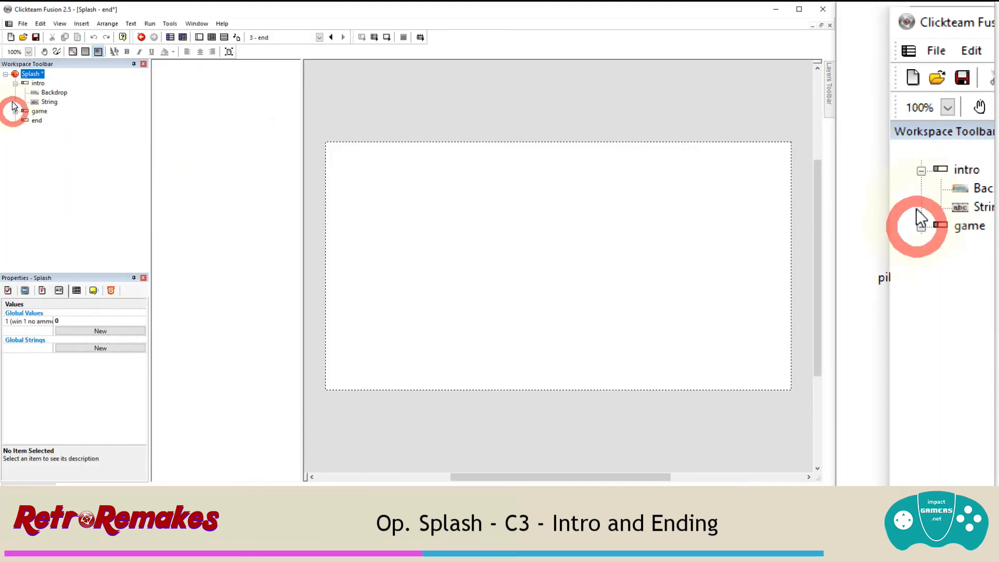
left_click(34, 120)
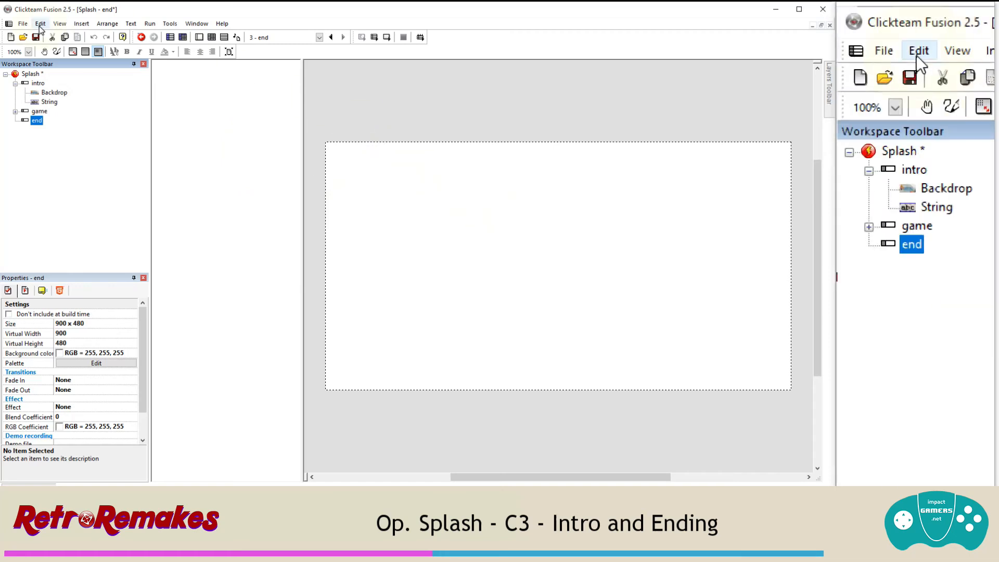
left_click(81, 24)
left_click(113, 57)
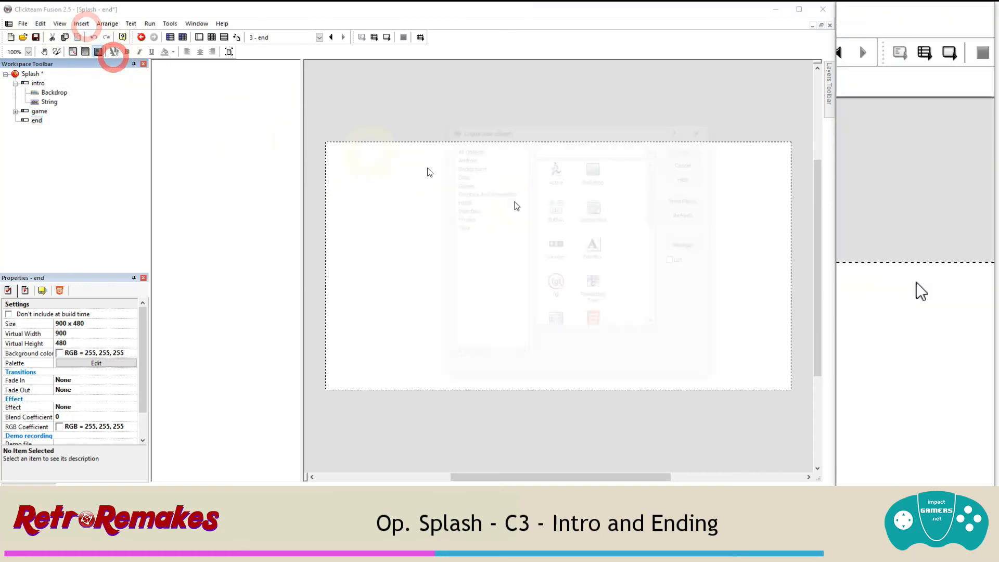
double_click(548, 165)
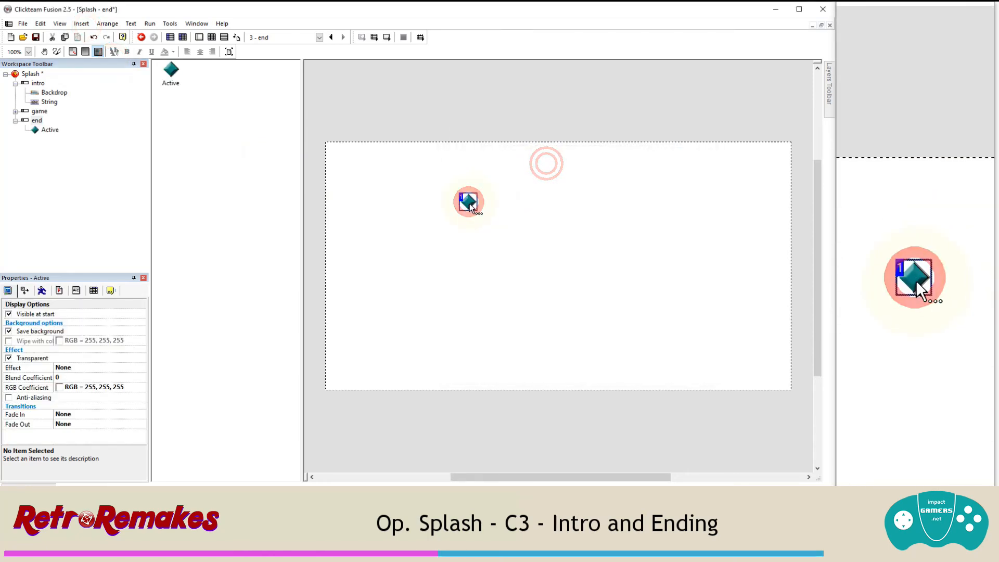
Step: Import end images_1.png through end images_4.png as the Active object's animation and place the object against the frame's right edge
double_click(469, 203)
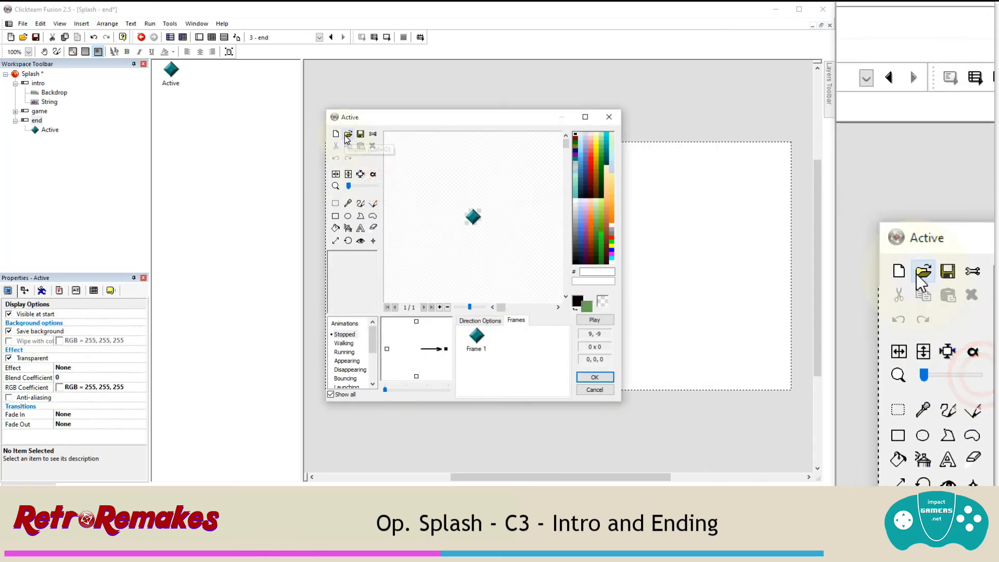
left_click(348, 134)
scroll(486, 221, "down", 5)
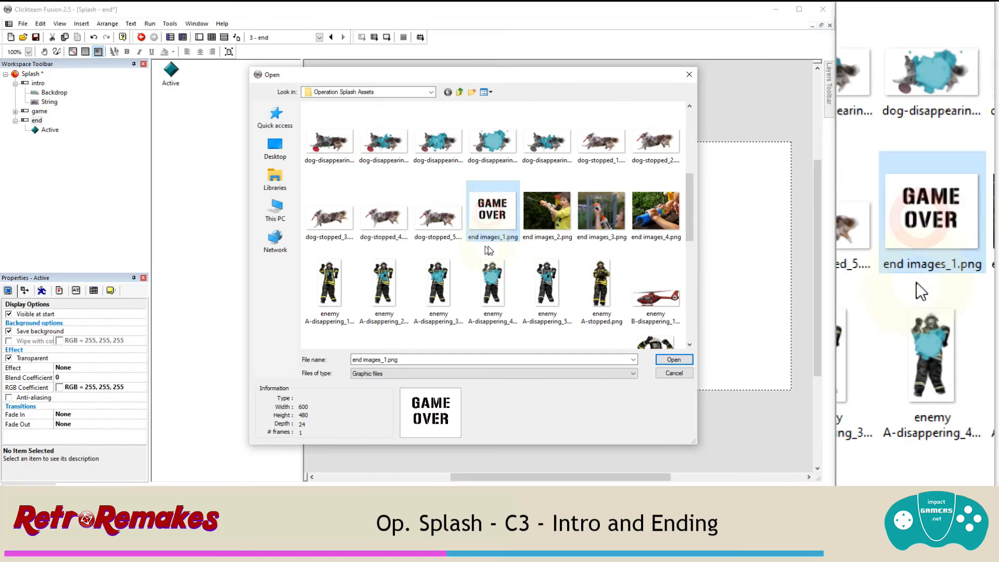
left_click(672, 359)
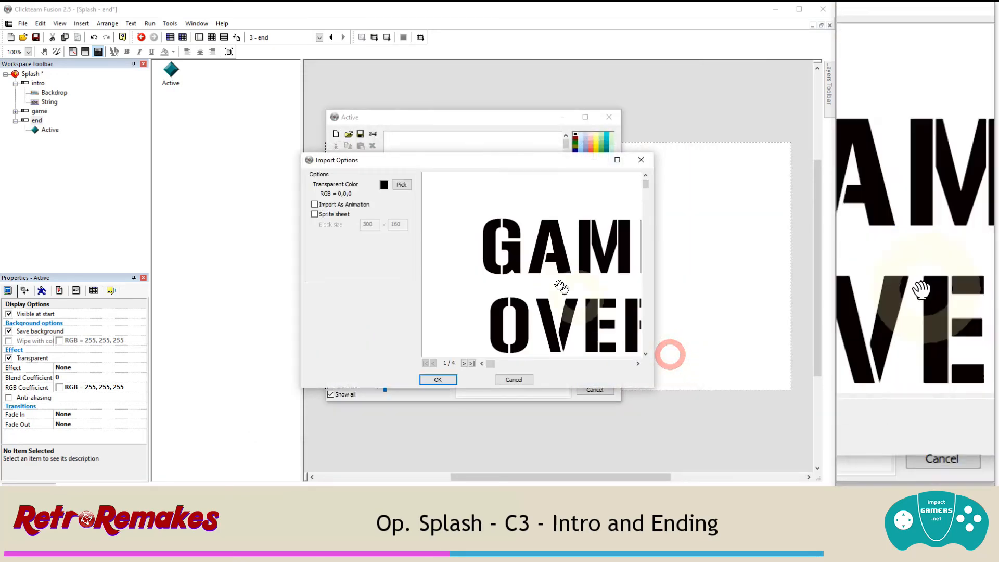
left_click(343, 203)
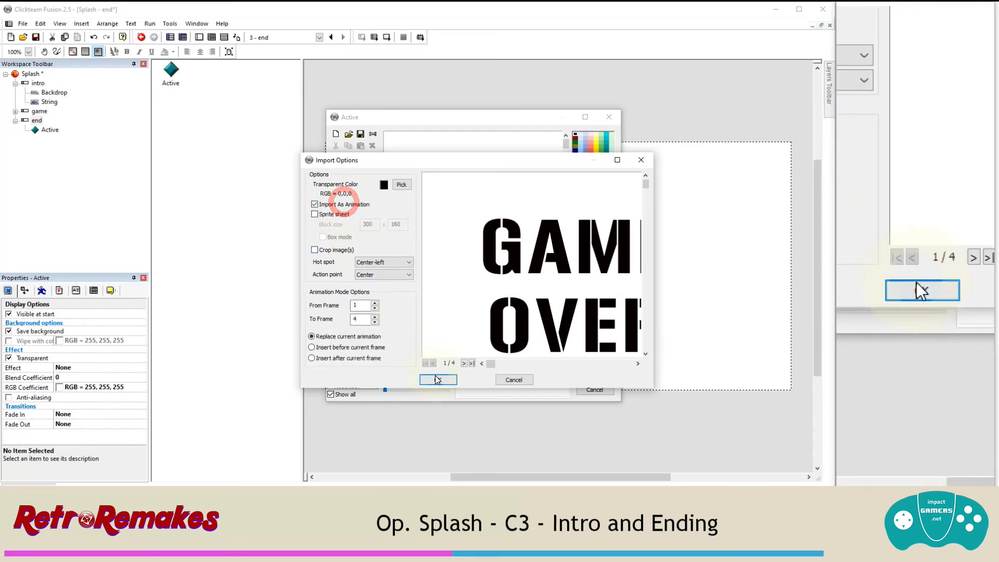
left_click(438, 379)
left_click(588, 374)
left_click_drag(580, 214, 593, 278)
Step: Review the imported end images in the Active object's animation frames 2 to 4
double_click(593, 264)
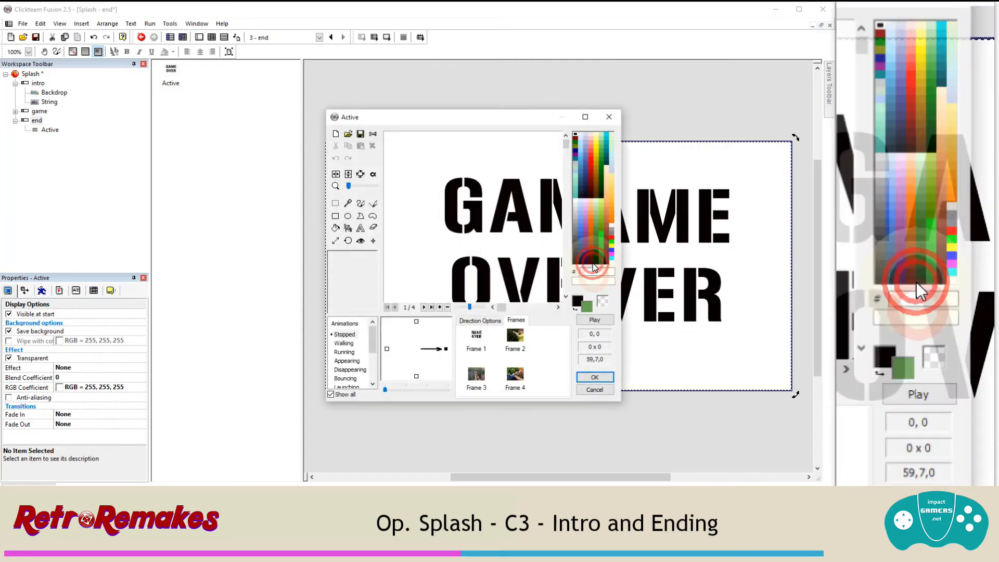
left_click(517, 344)
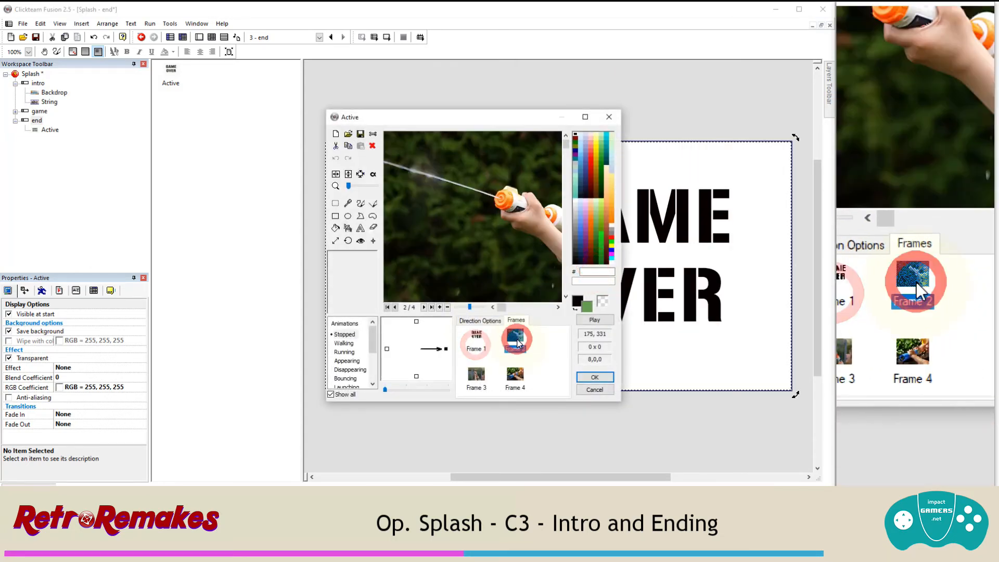
left_click_drag(503, 307, 560, 307)
left_click(476, 373)
left_click(515, 385)
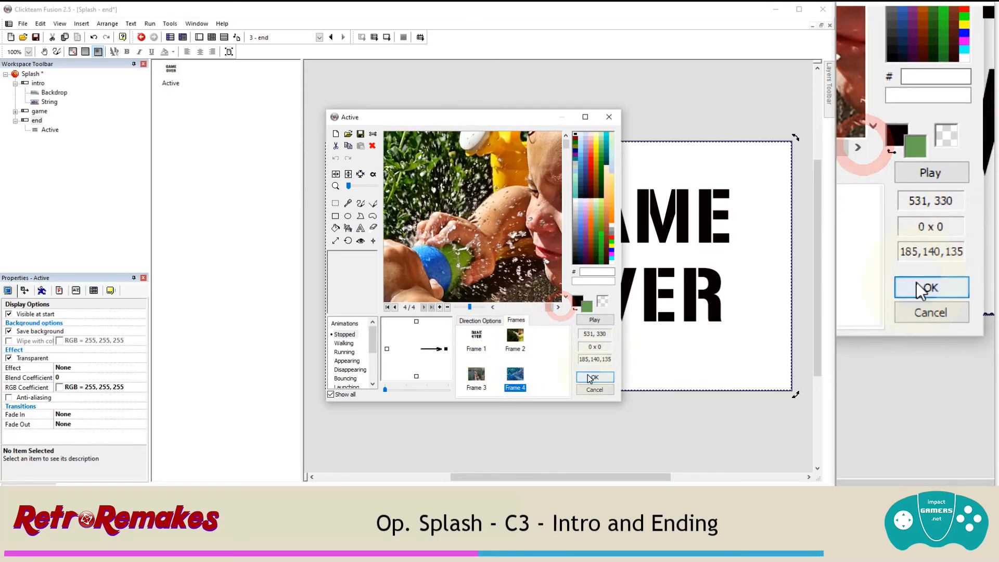
left_click(589, 378)
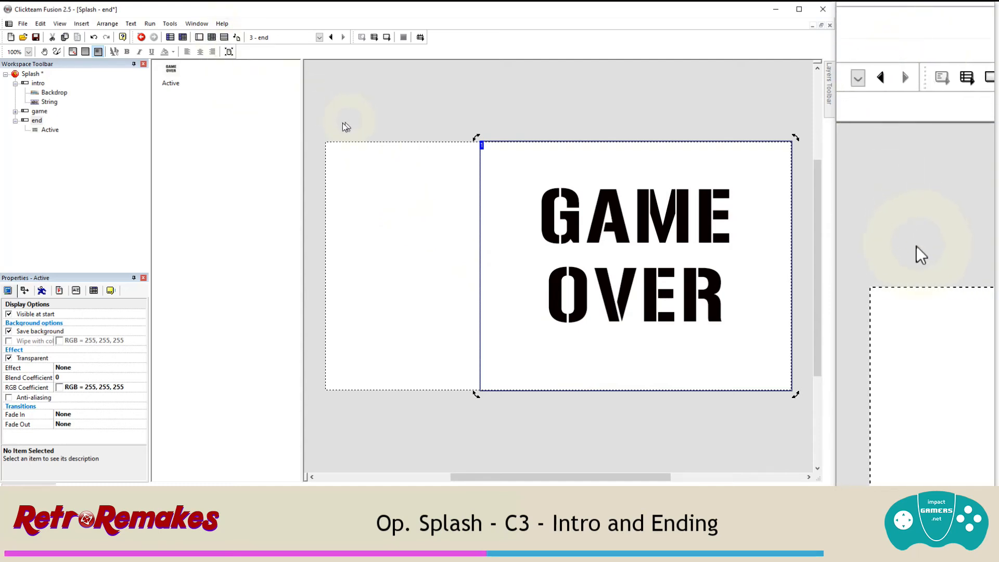
Step: Insert a Quick Backdrop object into the end frame and place it in the frame's top-left corner
left_click(82, 23)
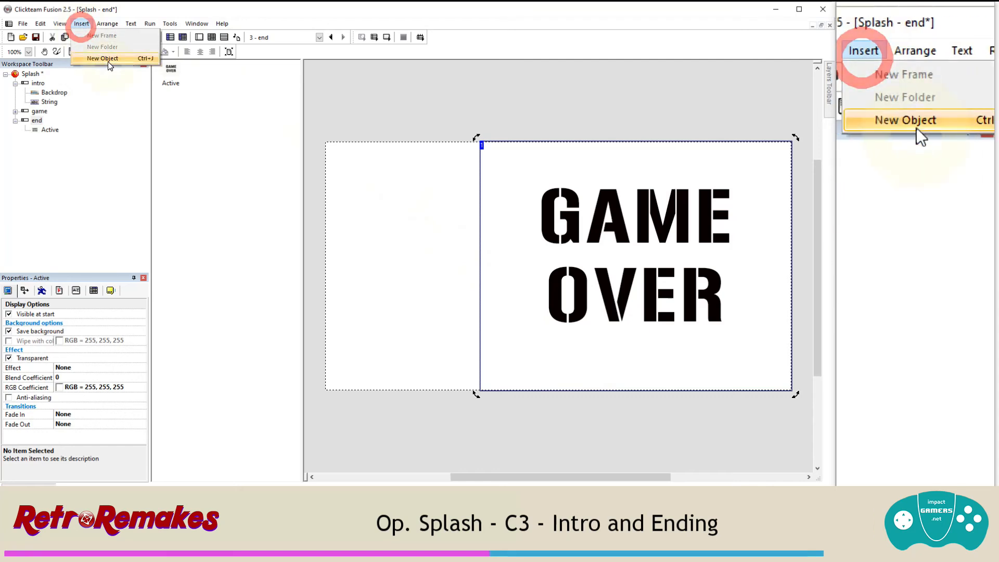
left_click(106, 60)
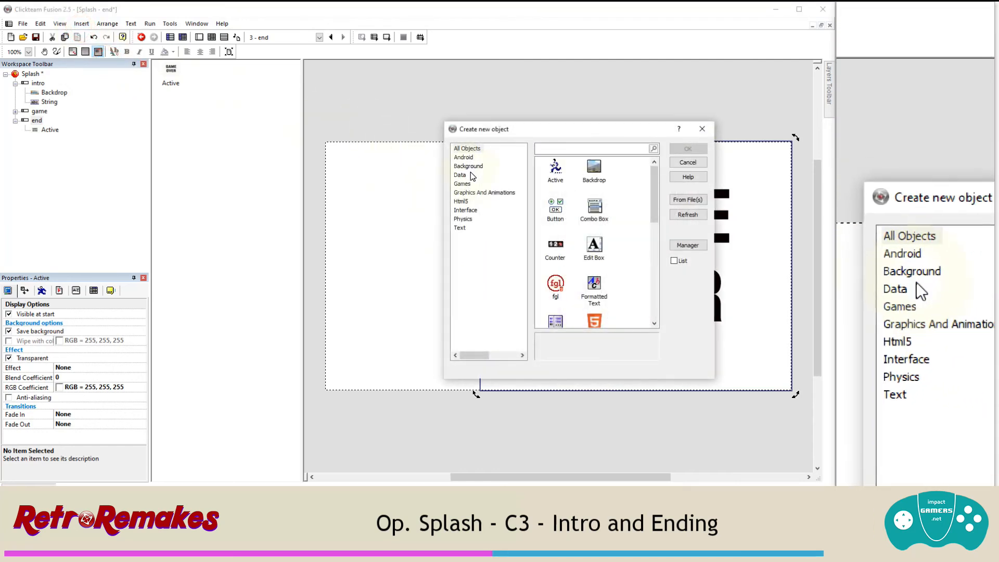
left_click(468, 166)
double_click(598, 182)
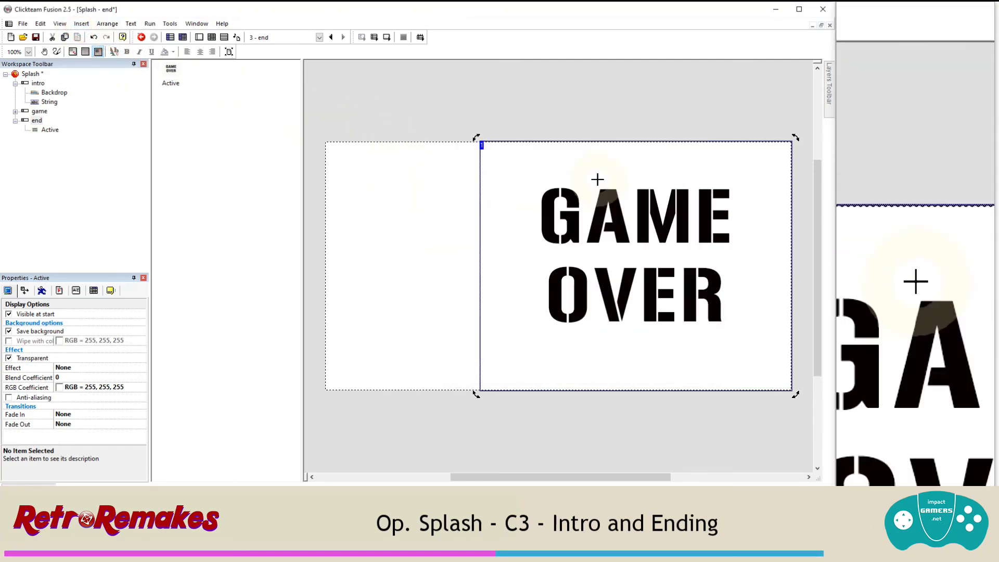
left_click(358, 151)
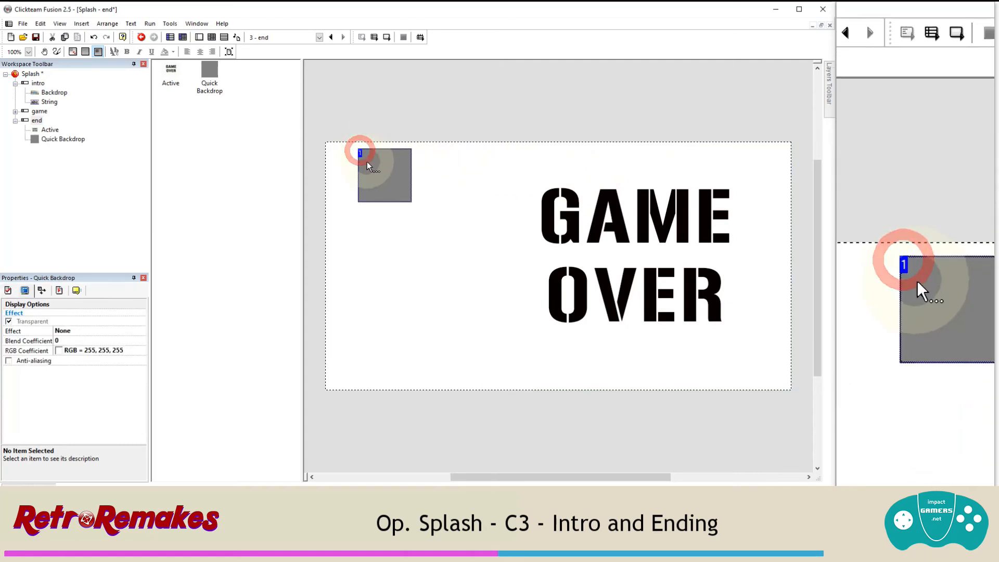
left_click_drag(350, 162, 343, 160)
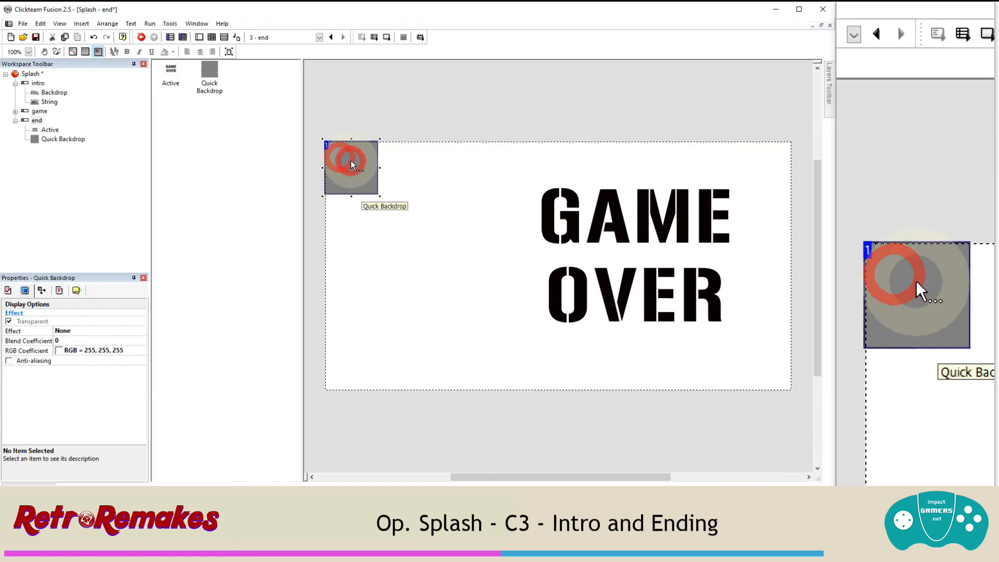
Step: Stretch the Quick Backdrop over the full height of the frame's left third and fill it with solid black
left_click_drag(379, 195, 468, 284)
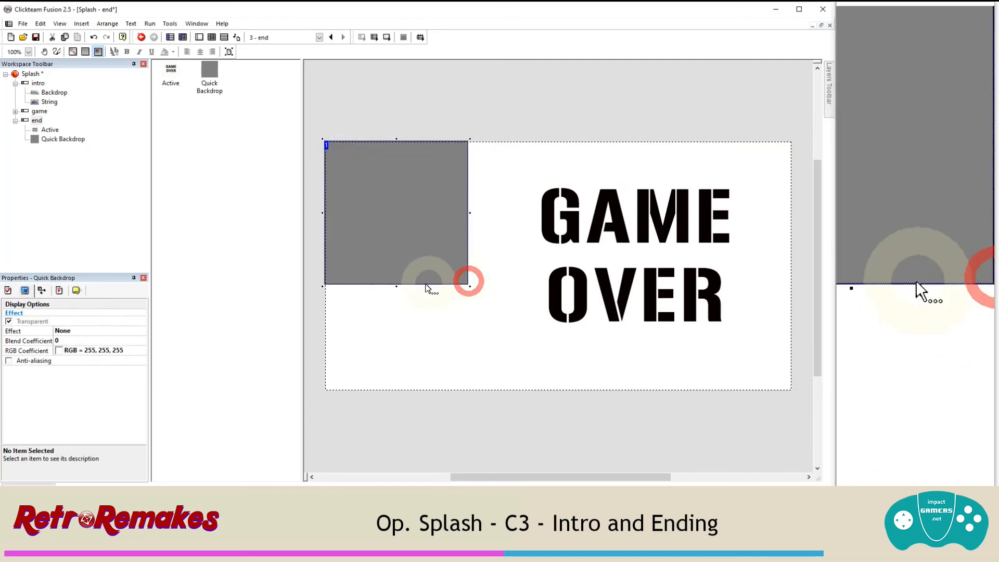
left_click_drag(396, 286, 396, 394)
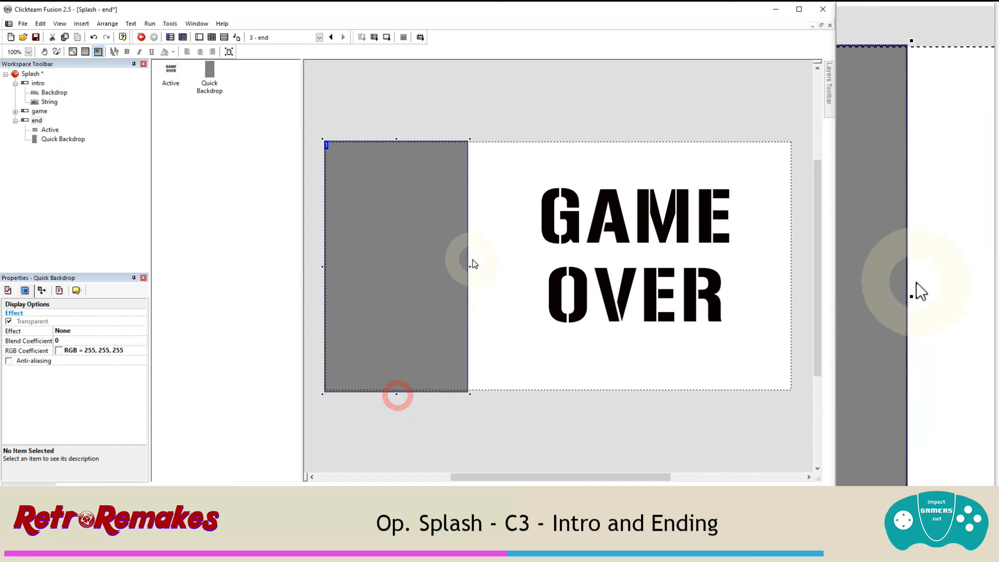
left_click_drag(466, 265, 498, 266)
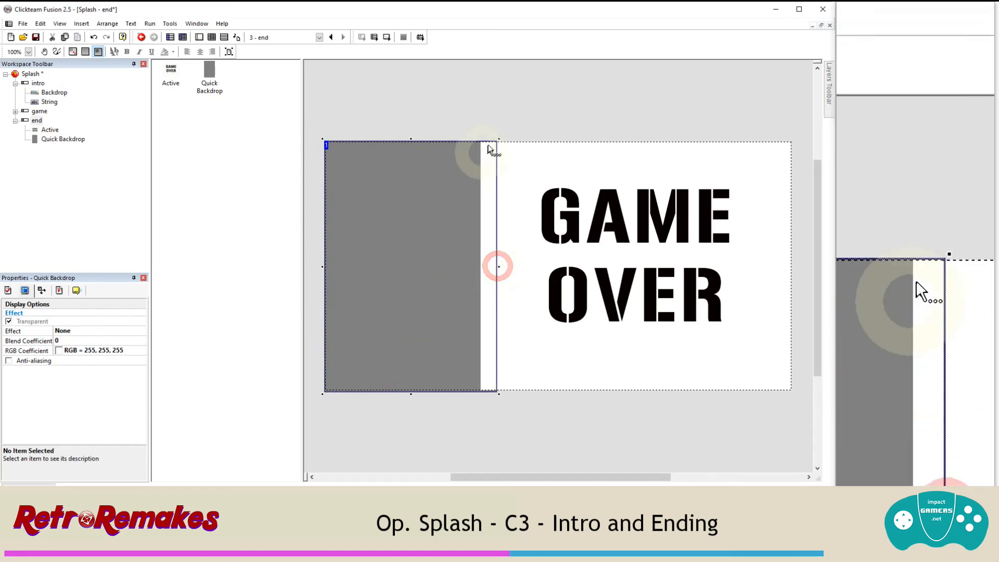
left_click(8, 291)
left_click(61, 366)
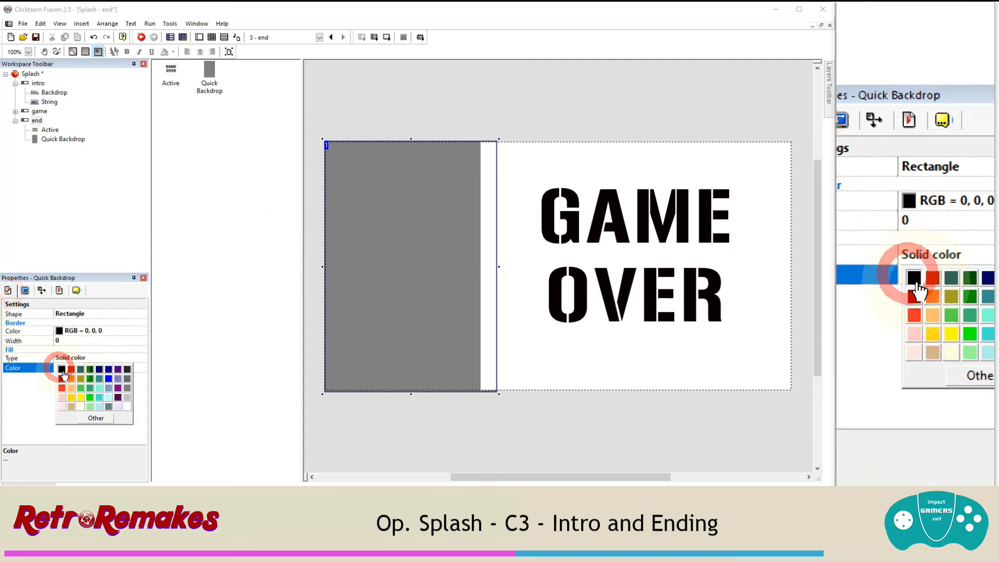
left_click(62, 371)
left_click(369, 423)
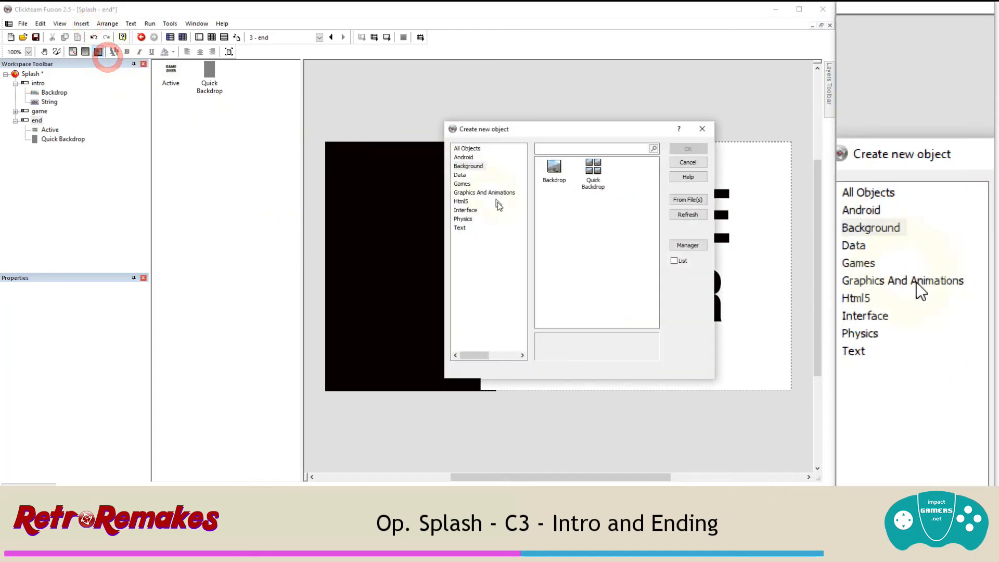
Step: Insert a String object just above the end frame and set its text color to white (RGB 255, 255, 255)
left_click(461, 228)
double_click(628, 173)
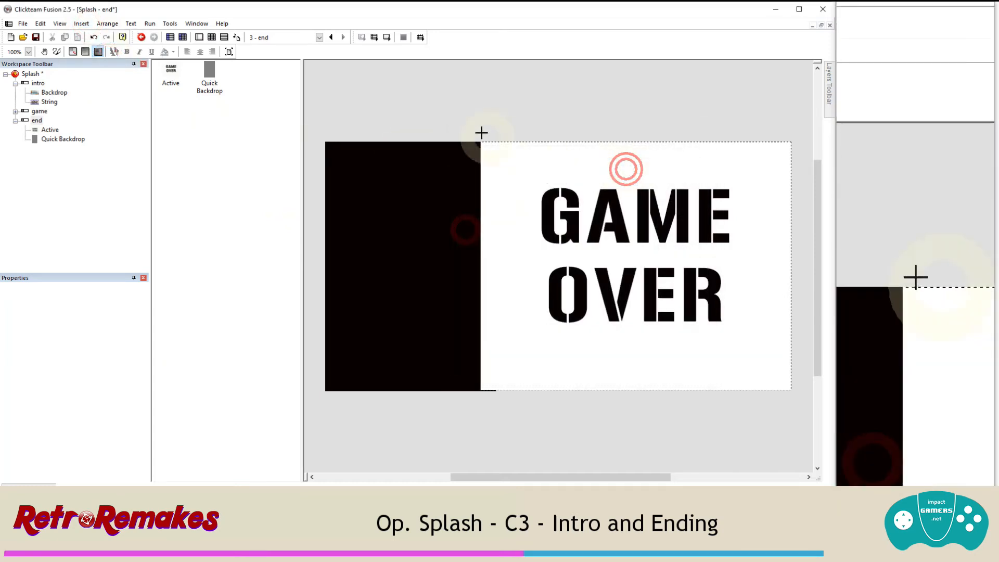
left_click(385, 111)
left_click_drag(390, 116, 365, 100)
left_click(60, 290)
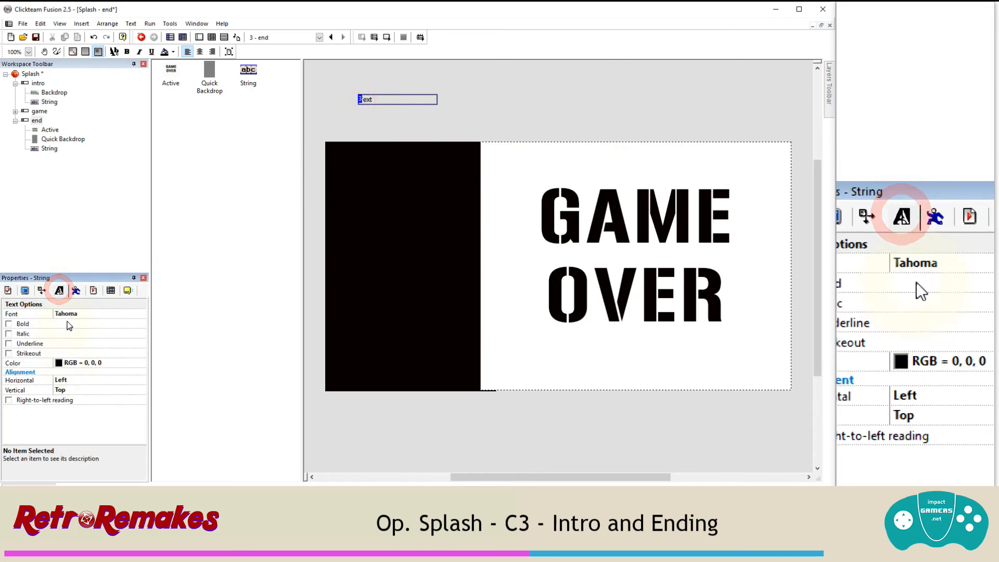
left_click(61, 364)
left_click(127, 401)
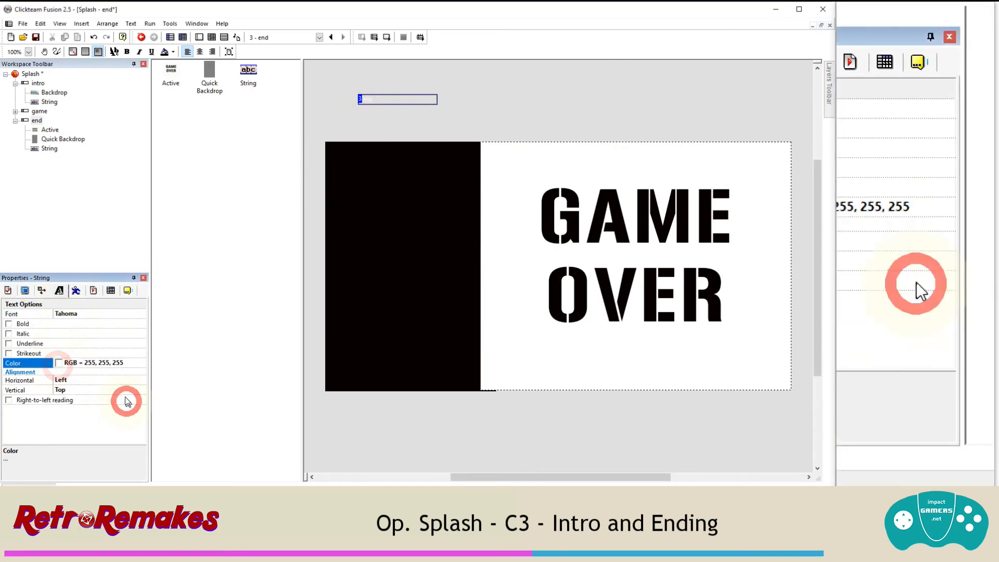
Step: Change the String's font to Courier in a larger size
left_click(72, 311)
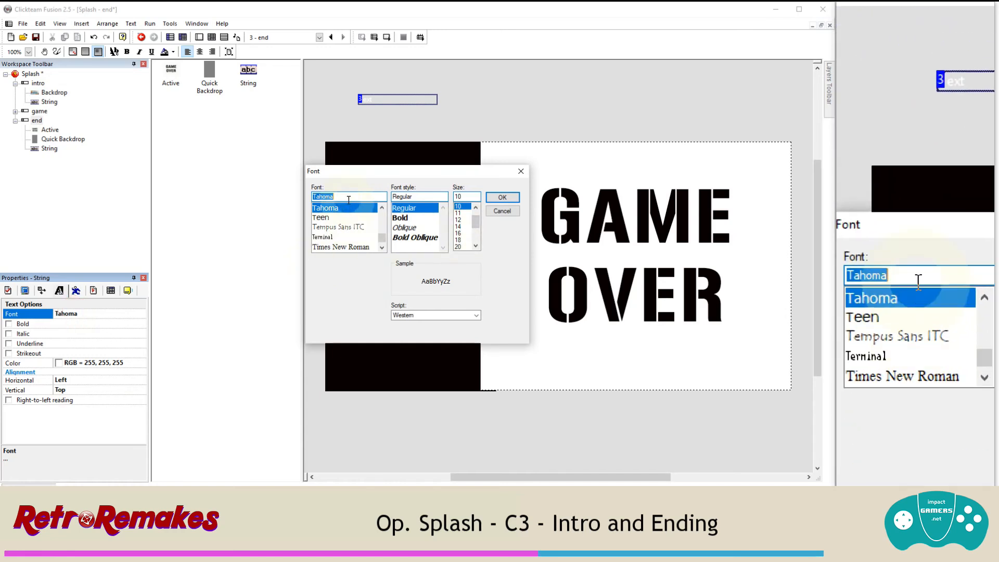
type("cour")
left_click(333, 208)
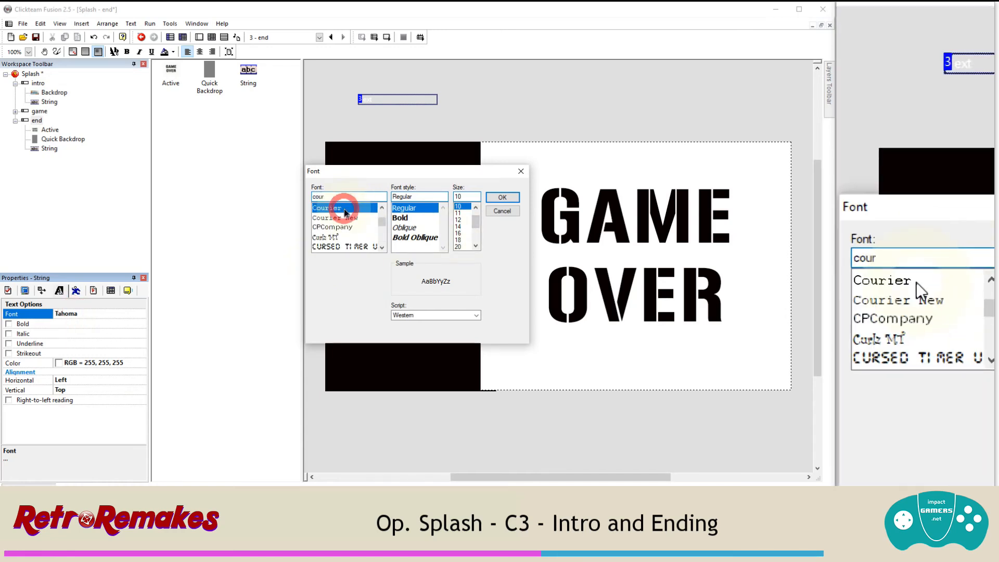
left_click(462, 230)
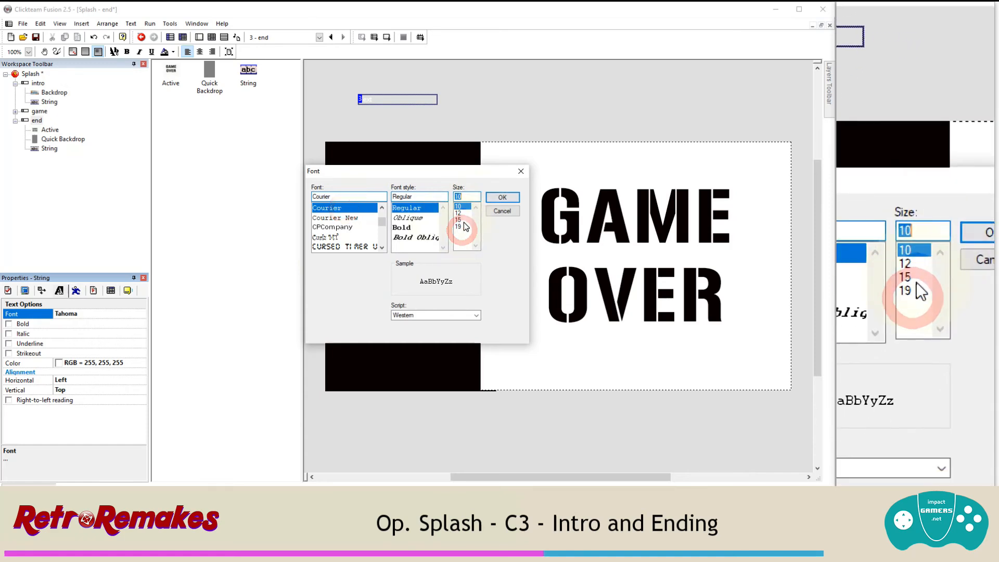
left_click(501, 197)
Step: Enlarge the String into a tall text box and fit it inside the black backdrop with a small margin
left_click(387, 93)
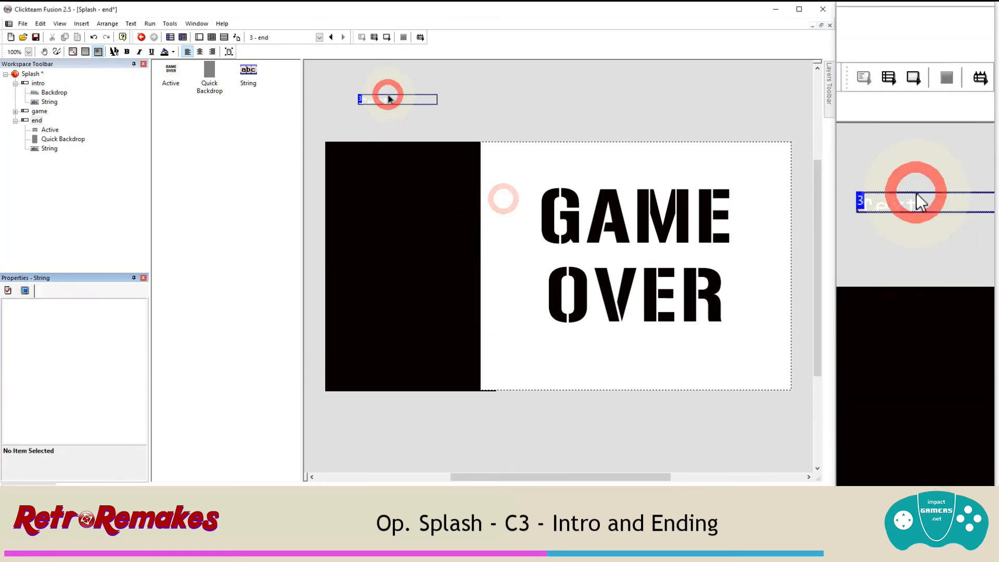
left_click(386, 100)
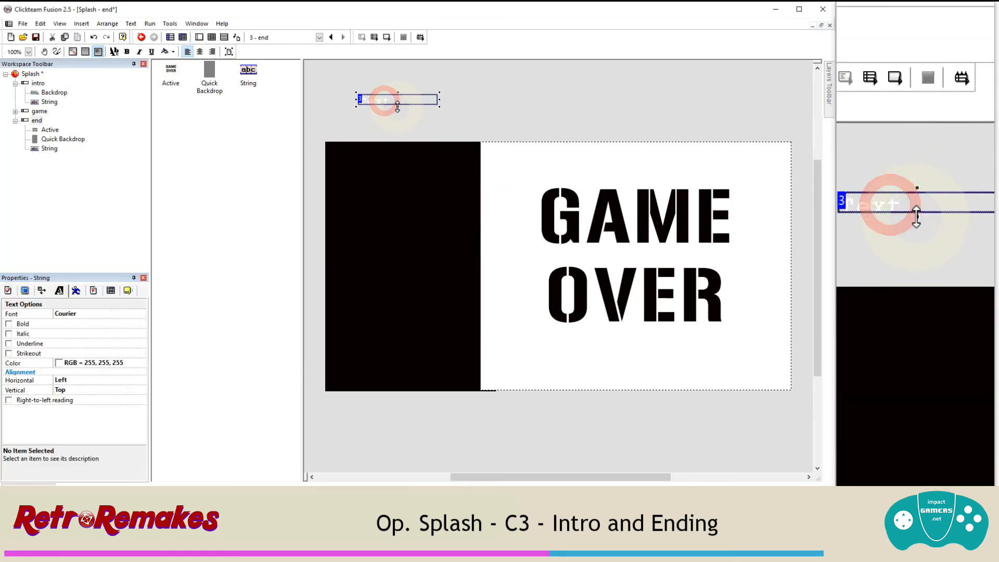
left_click_drag(394, 106, 406, 338)
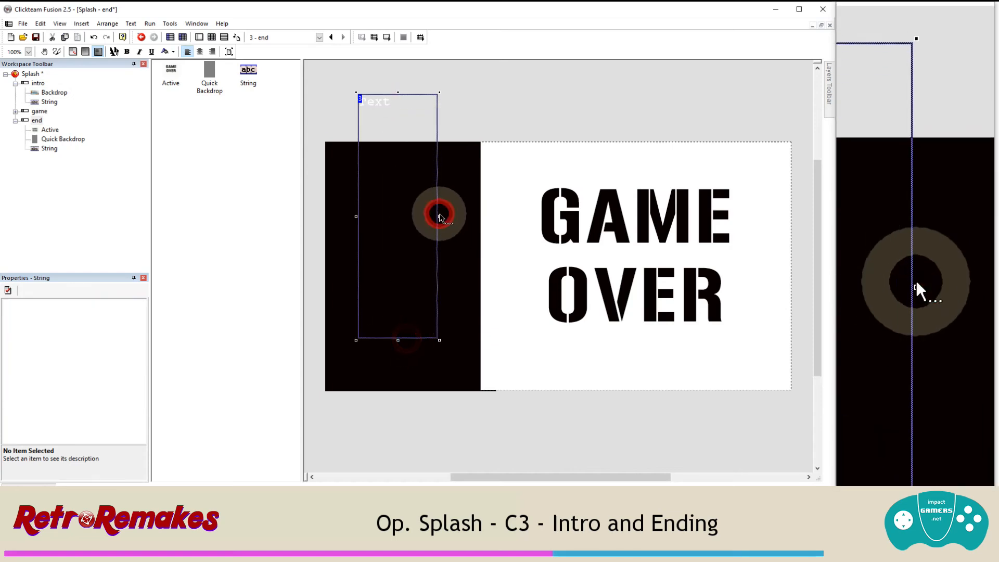
left_click(439, 218)
left_click(383, 106)
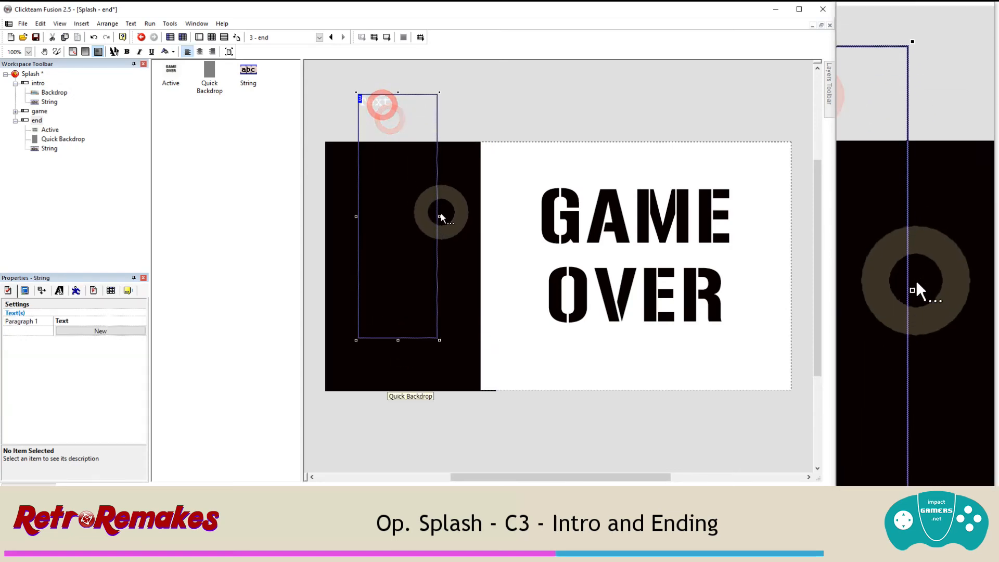
left_click_drag(439, 216, 471, 216)
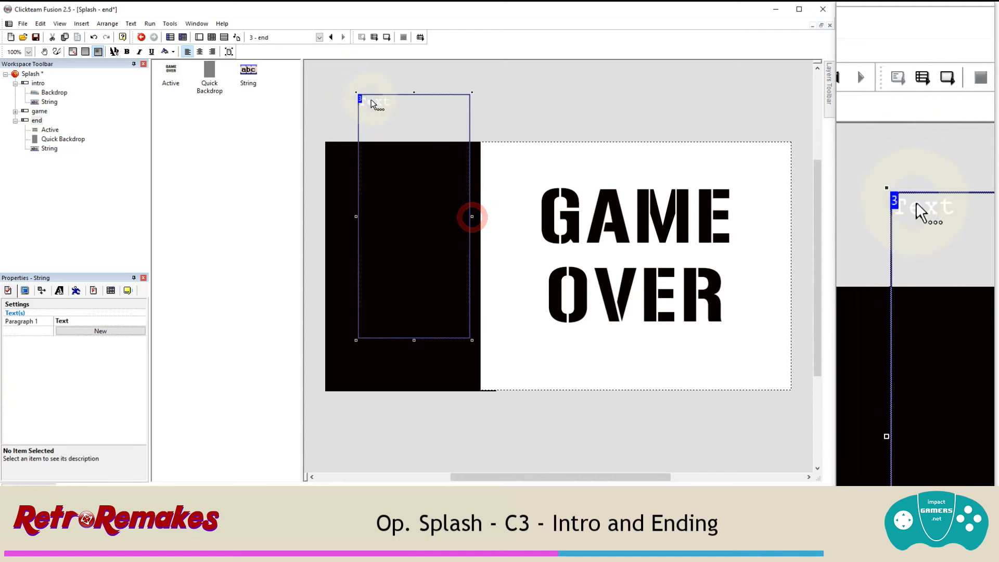
left_click_drag(370, 99, 357, 154)
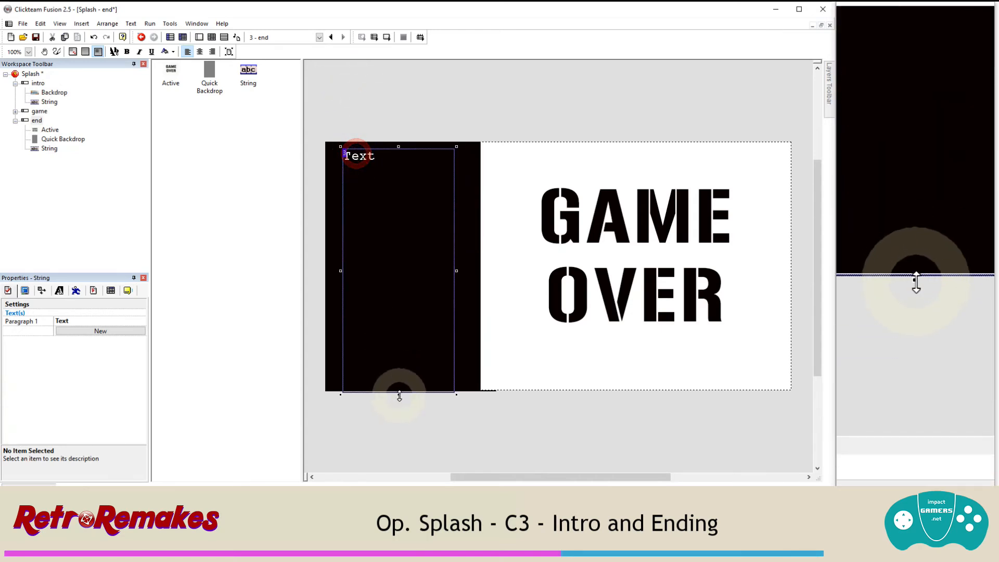
left_click_drag(402, 381, 401, 380)
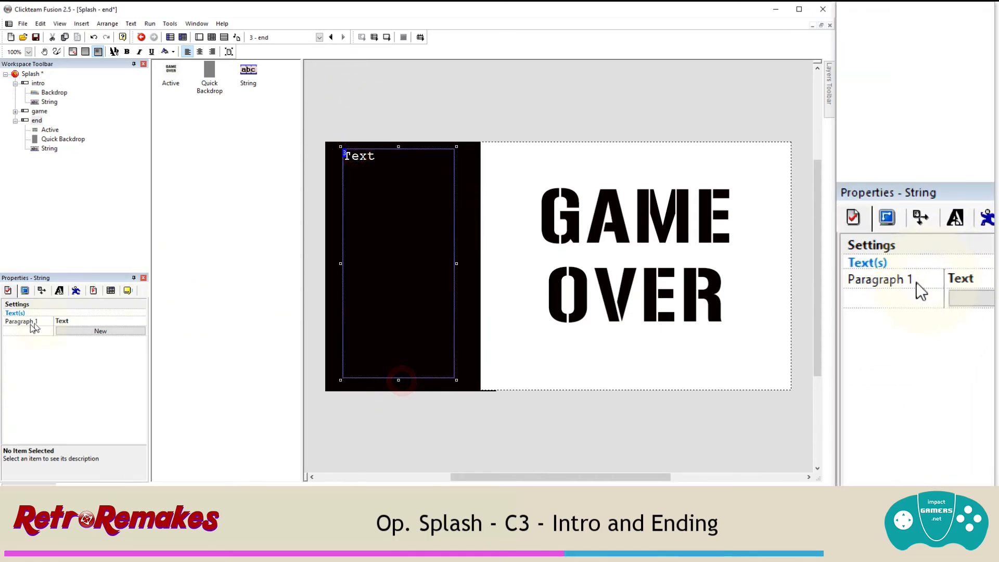
Step: Add two more paragraphs to the String and set the three texts to Win, No Ammo and No health
left_click(62, 333)
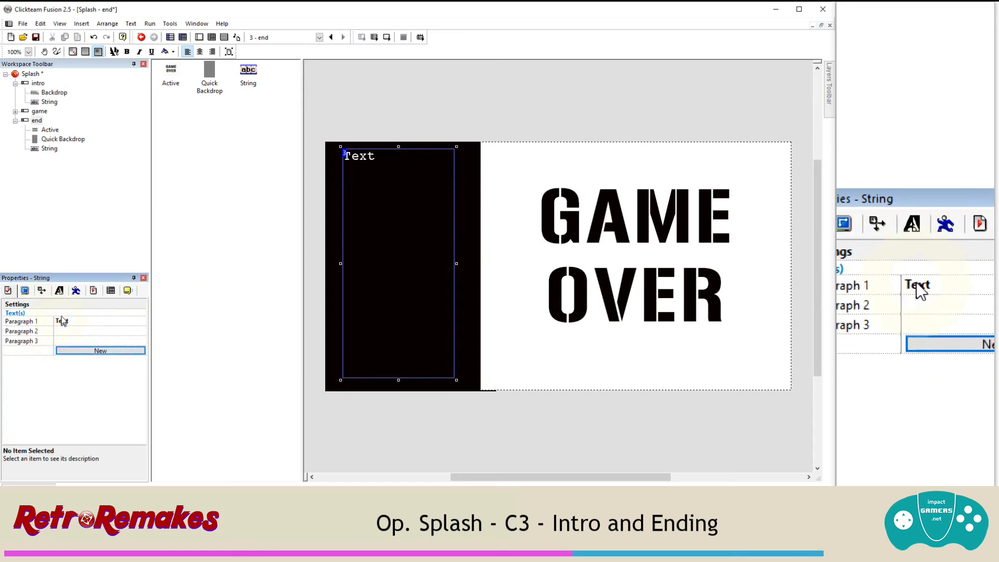
double_click(392, 153)
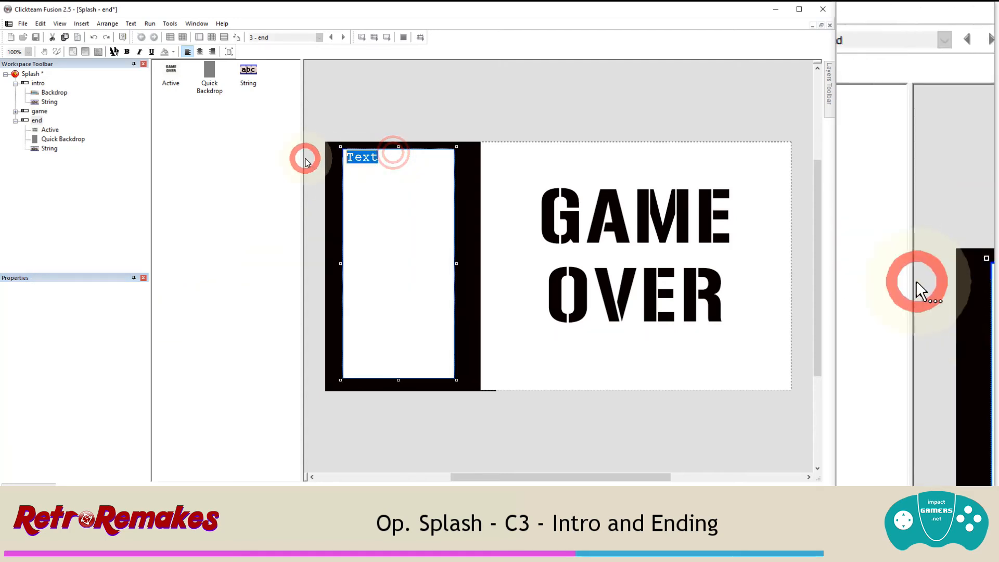
type("Win")
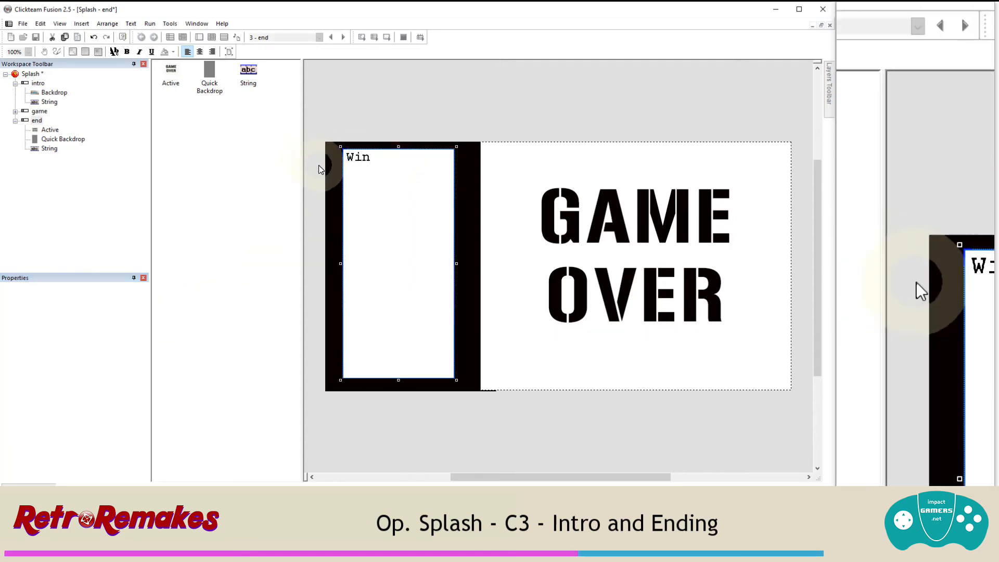
left_click(390, 107)
left_click(361, 160)
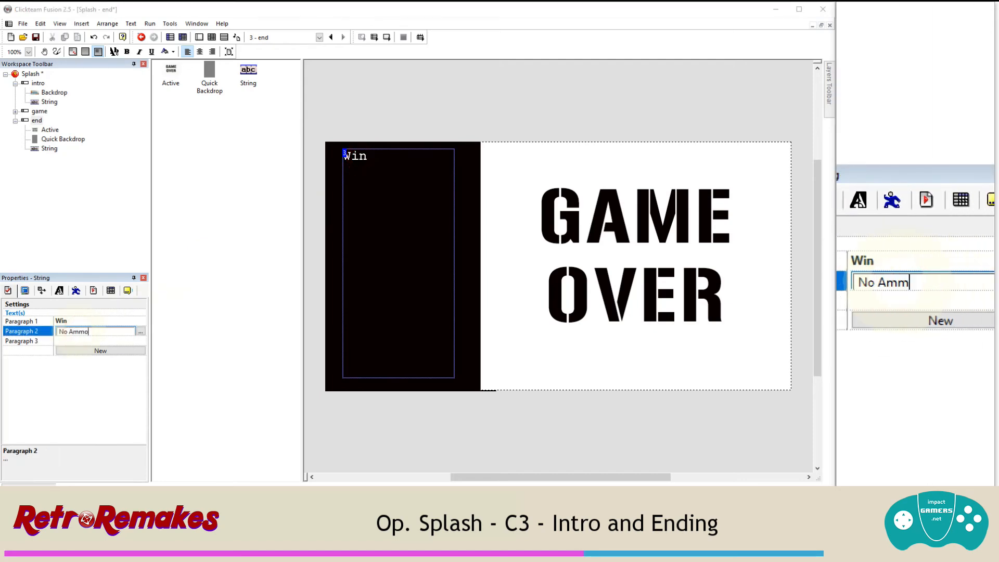
left_click(81, 341)
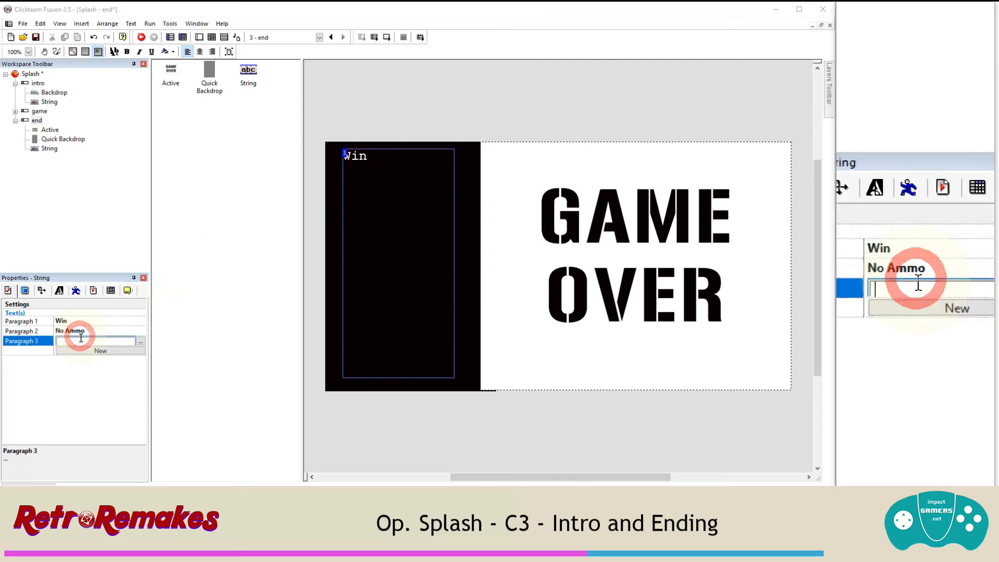
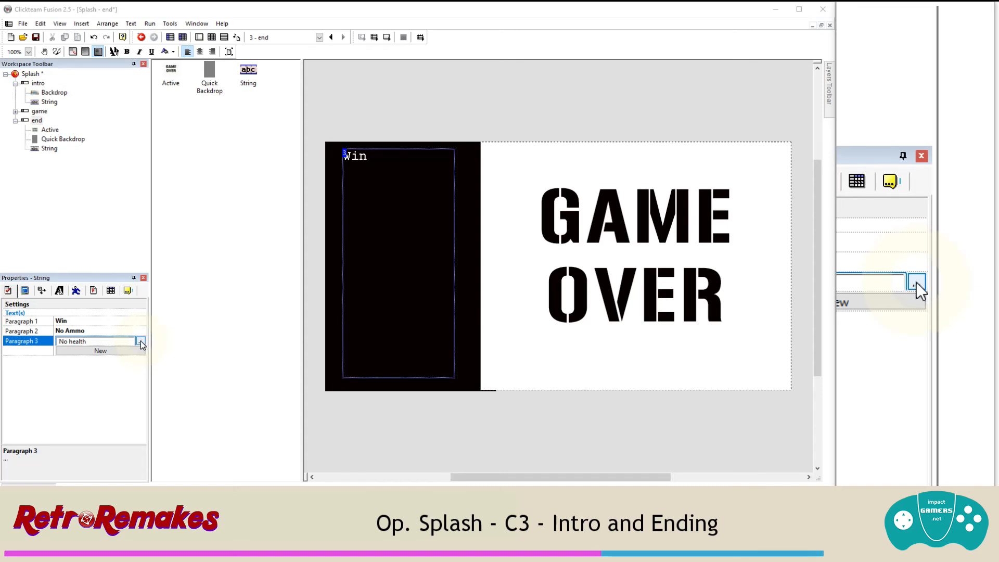
Step: Try multi-line text in the String's third paragraph by adding filler lines below No health, and delete those lines
left_click(140, 342)
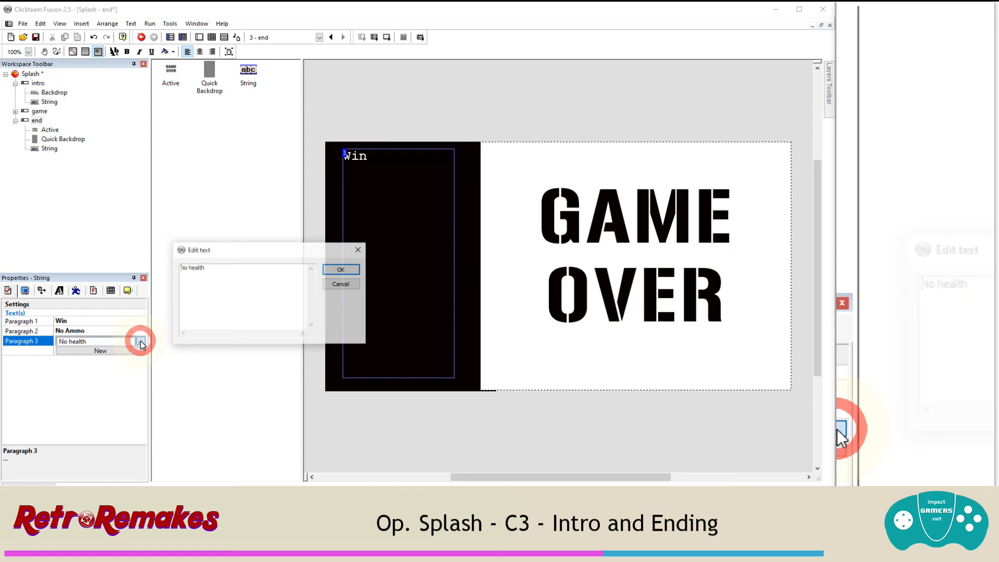
left_click(211, 281)
key("Return")
type("dsfdsdfs")
key("Return")
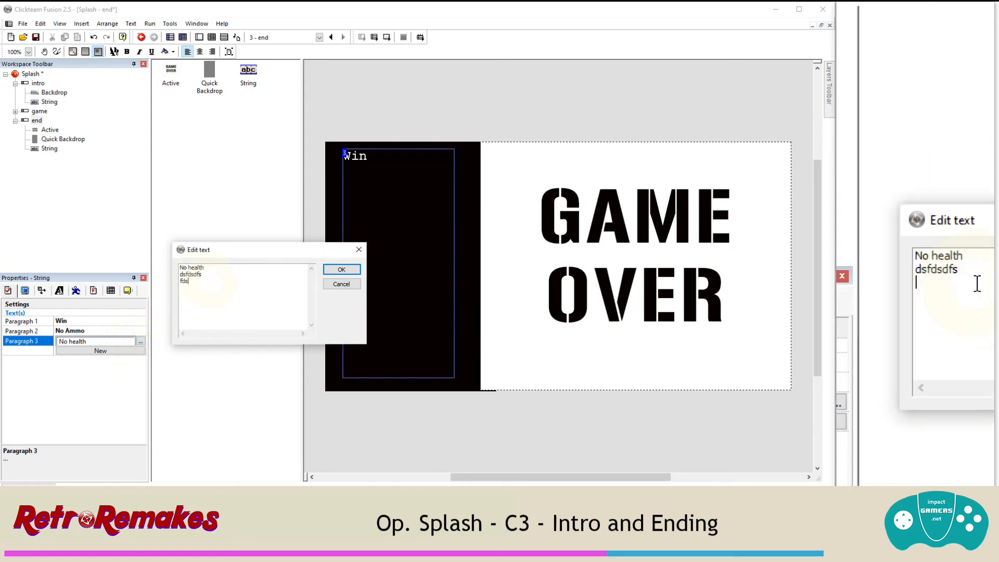
type("fdsfds")
key("Return")
key("shift+Up")
key("shift+Up")
key("BackSpace")
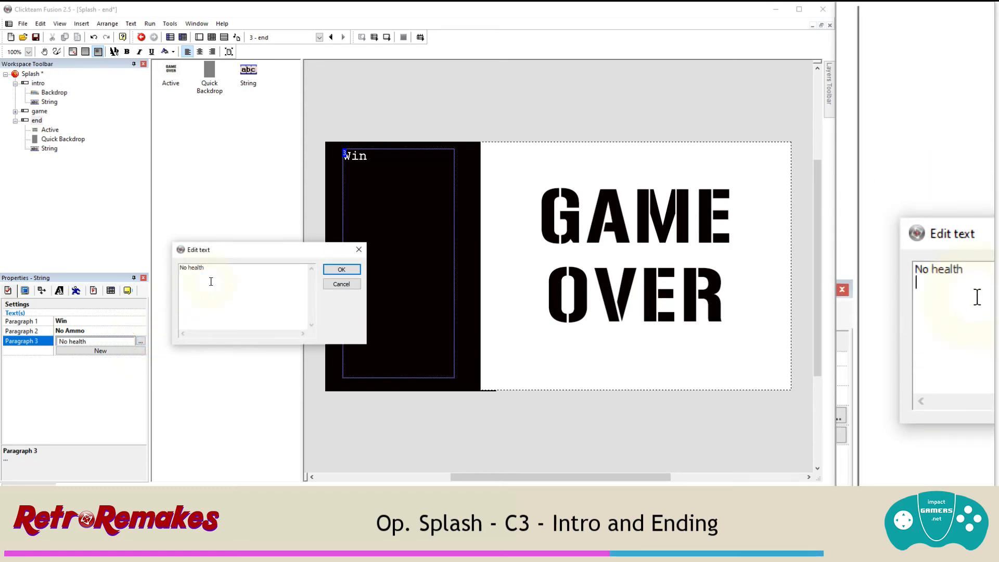
left_click(339, 269)
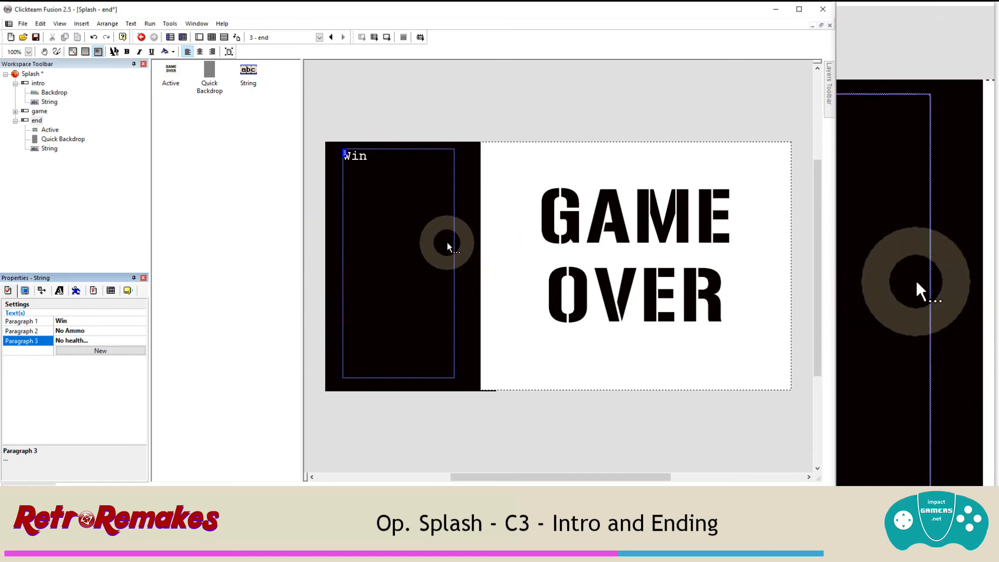
Step: Open the end frame's event editor and create an event with the Start of Frame condition
left_click(212, 37)
left_click(215, 93)
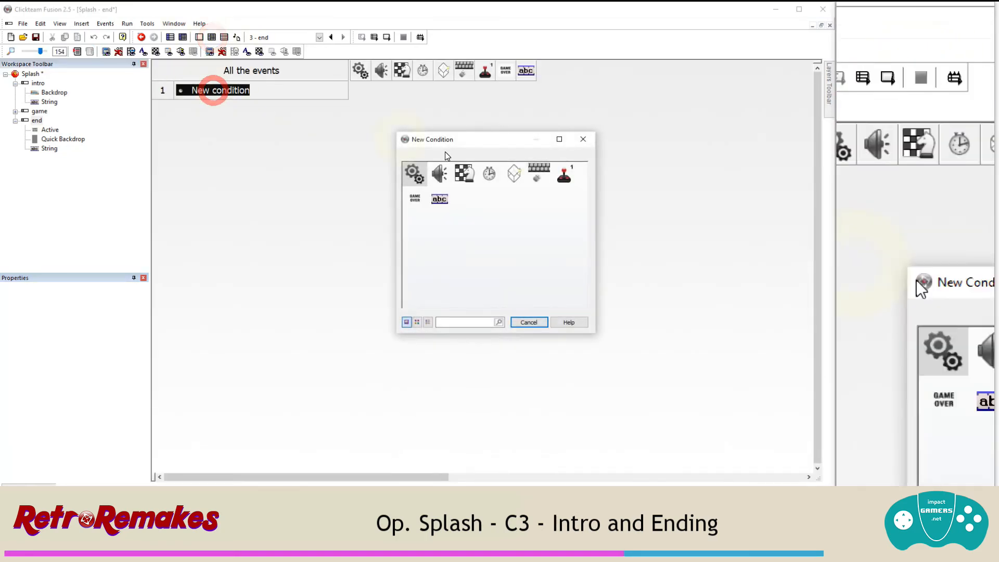
left_click(466, 170)
left_click(470, 176)
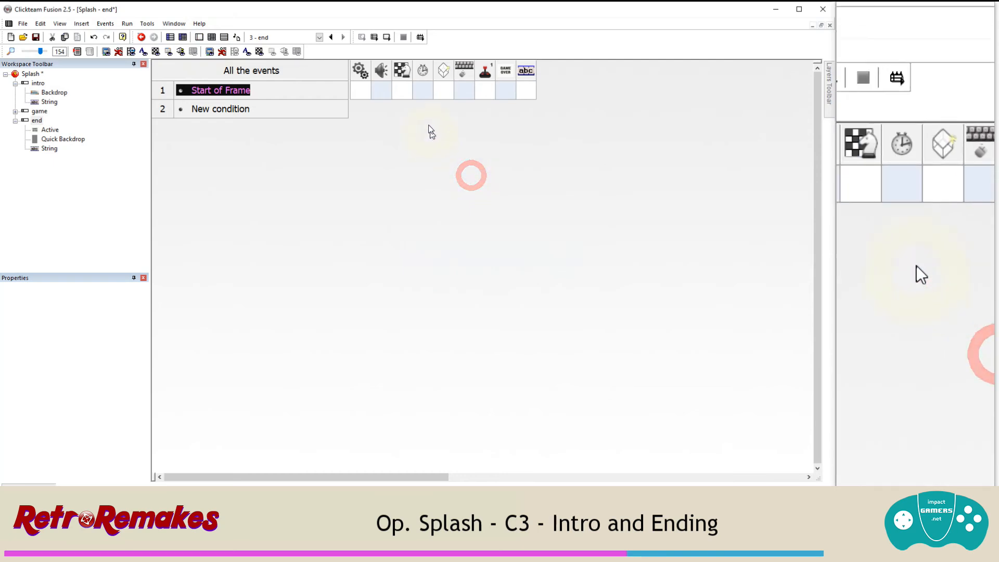
Step: In the Start of Frame event, change the Active object's animation frame to the global value "win 1 no ammo 2 no health 3"
left_click(501, 92)
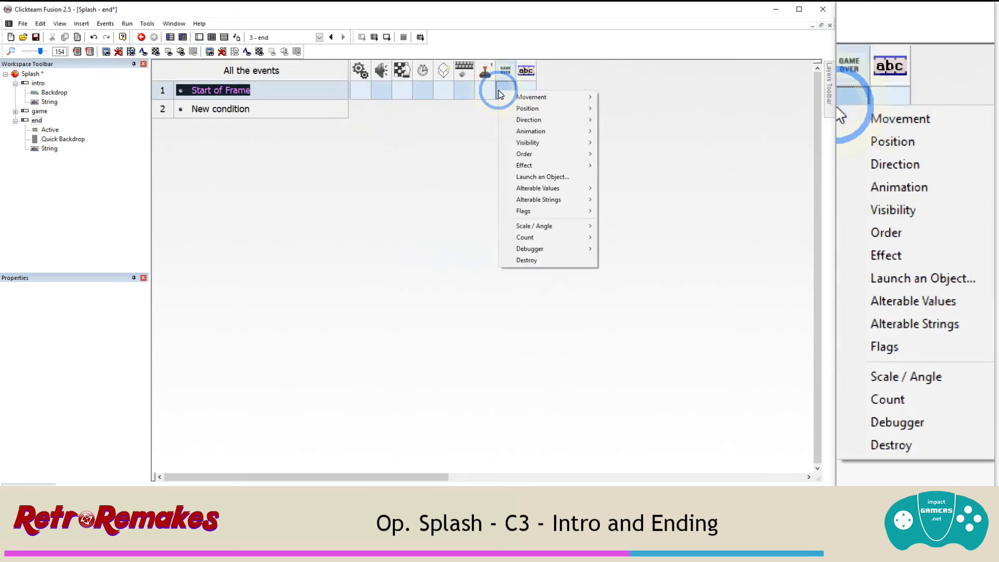
left_click(544, 132)
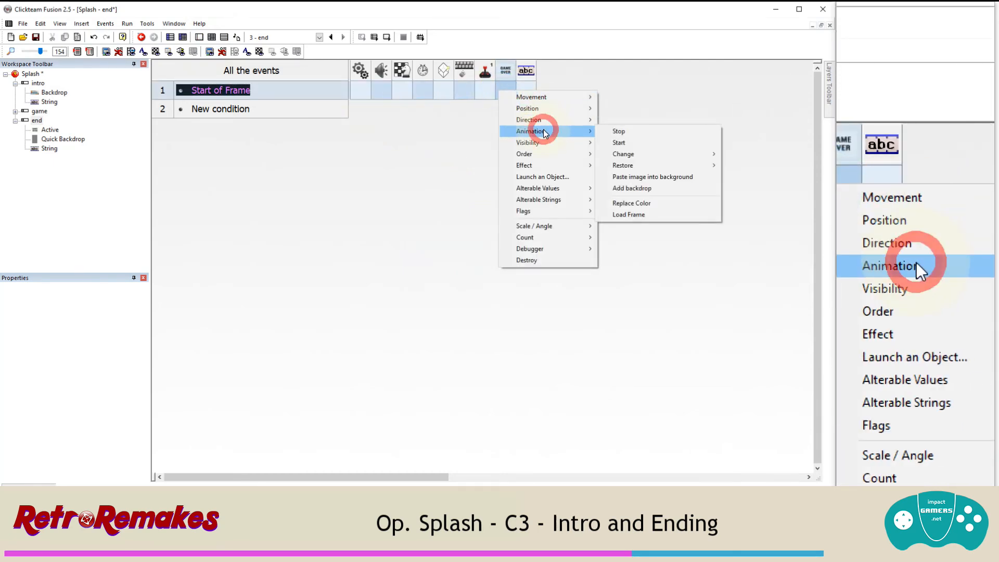
left_click(630, 155)
left_click(757, 186)
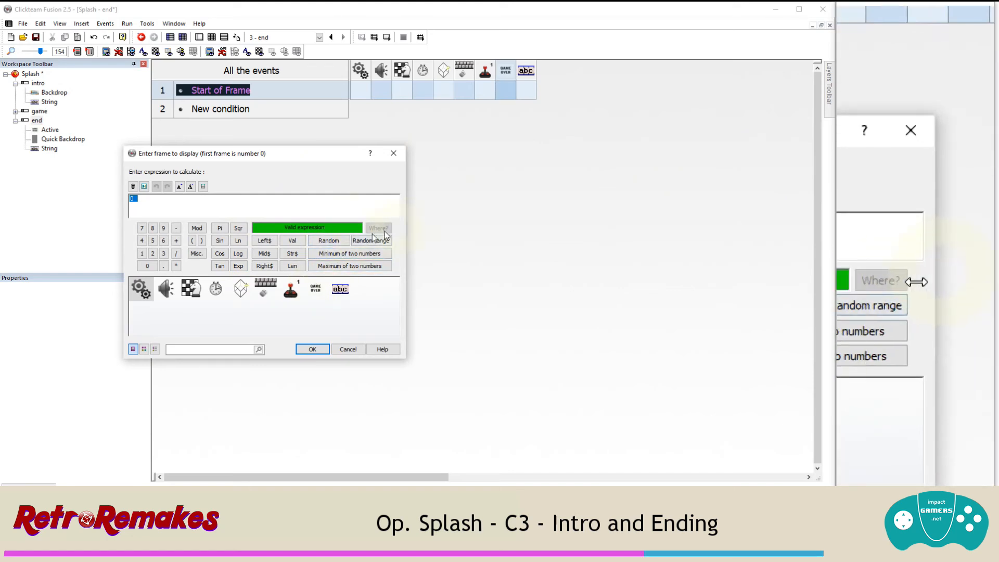
left_click(140, 288)
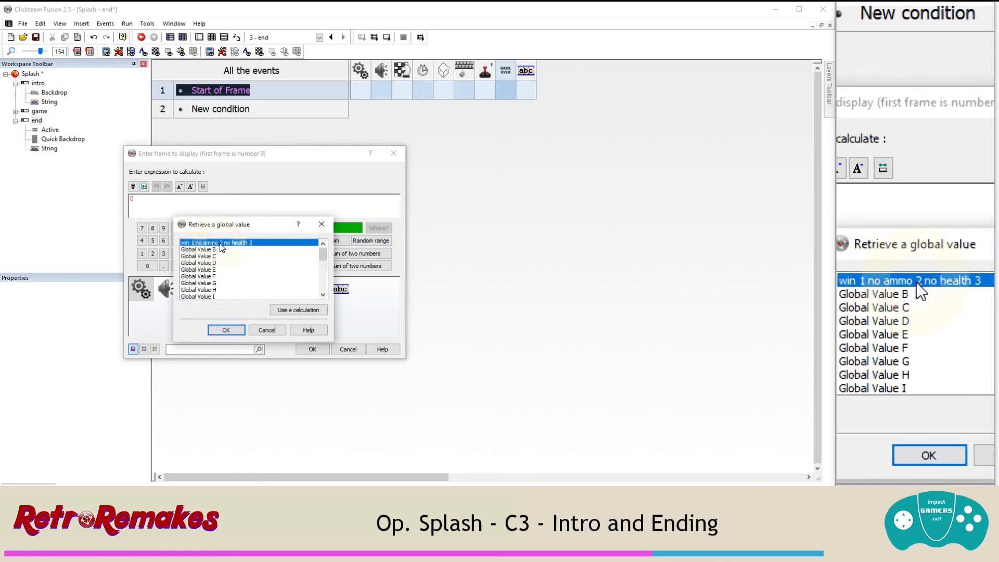
left_click(226, 329)
left_click(311, 349)
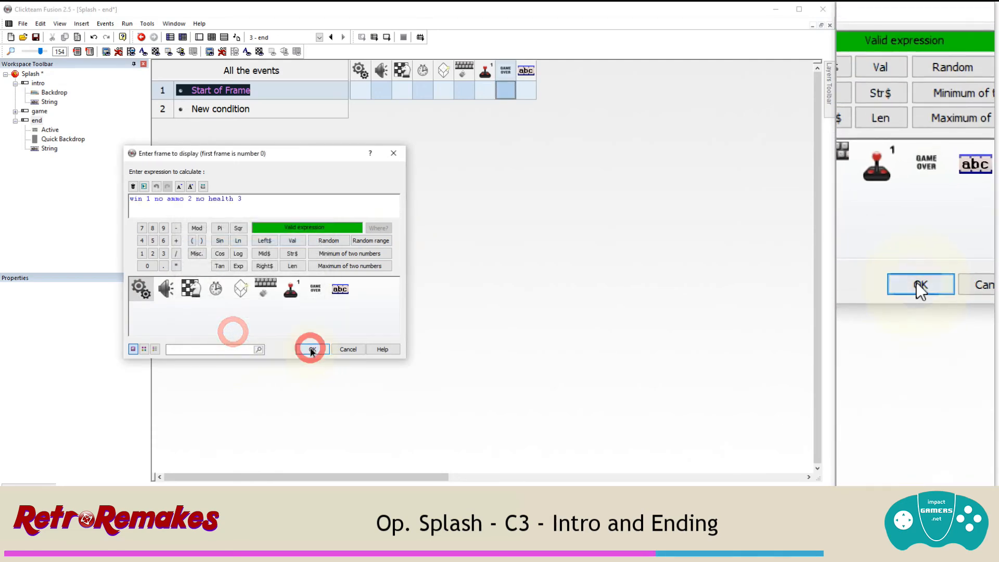
Step: In the Start of Frame event, set the String's paragraph to the global value "win 1 no ammo 2 no health 3"
right_click(526, 90)
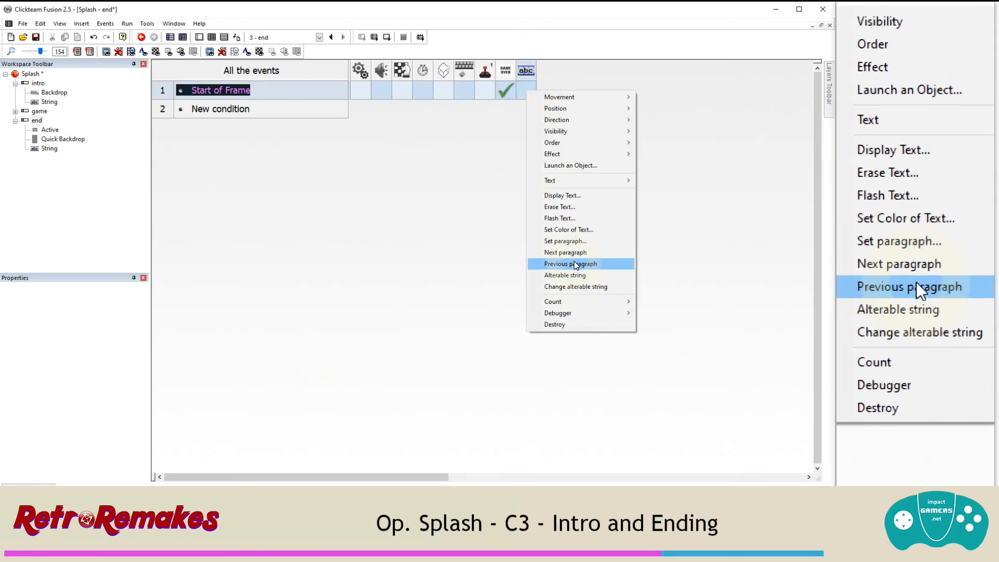
left_click(567, 242)
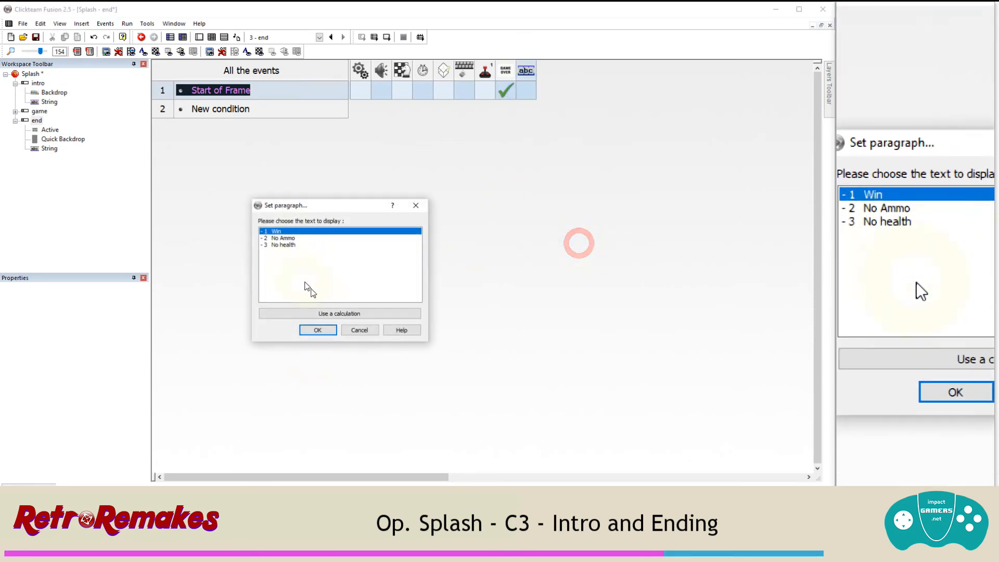
left_click(324, 313)
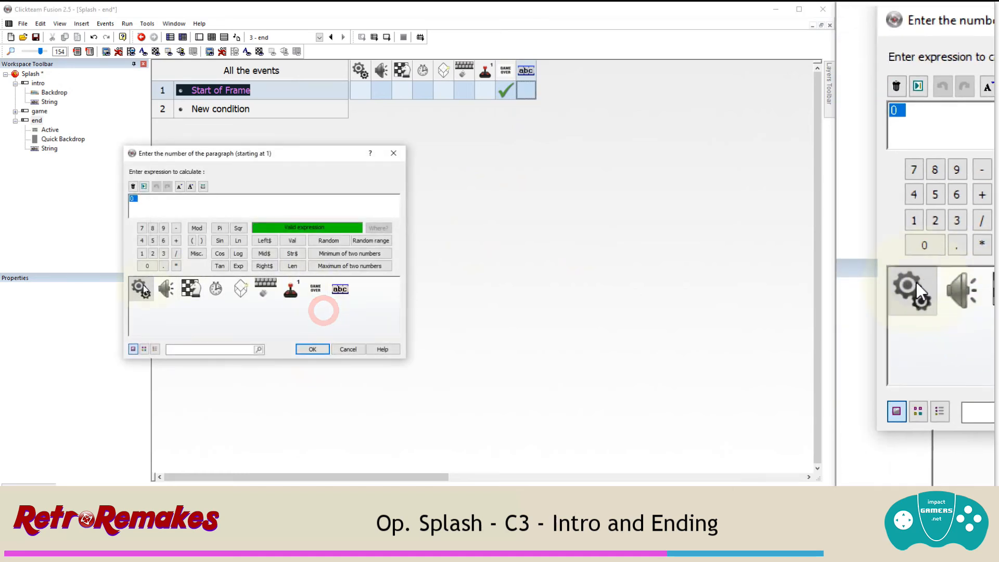
left_click(140, 287)
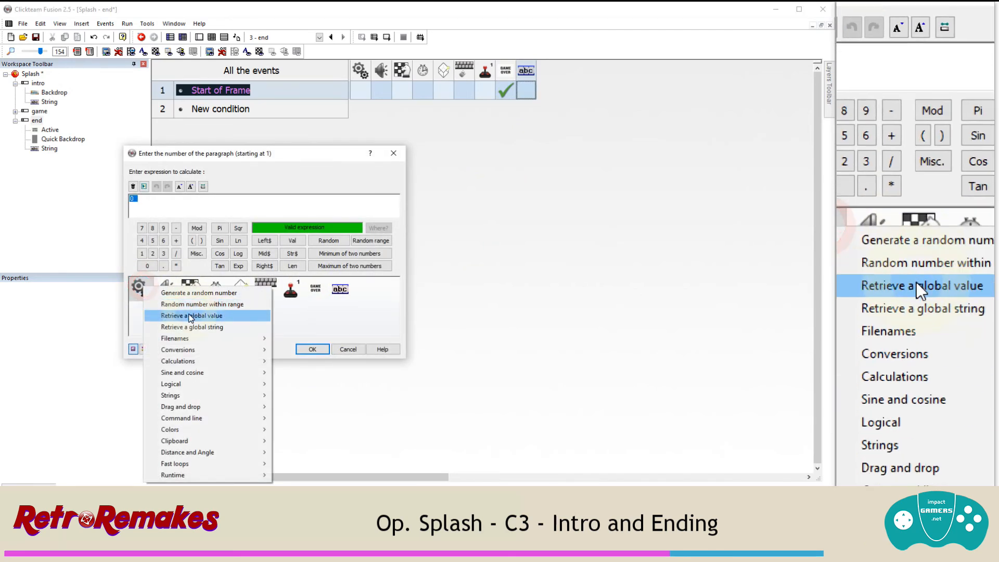
left_click(190, 316)
left_click(201, 242)
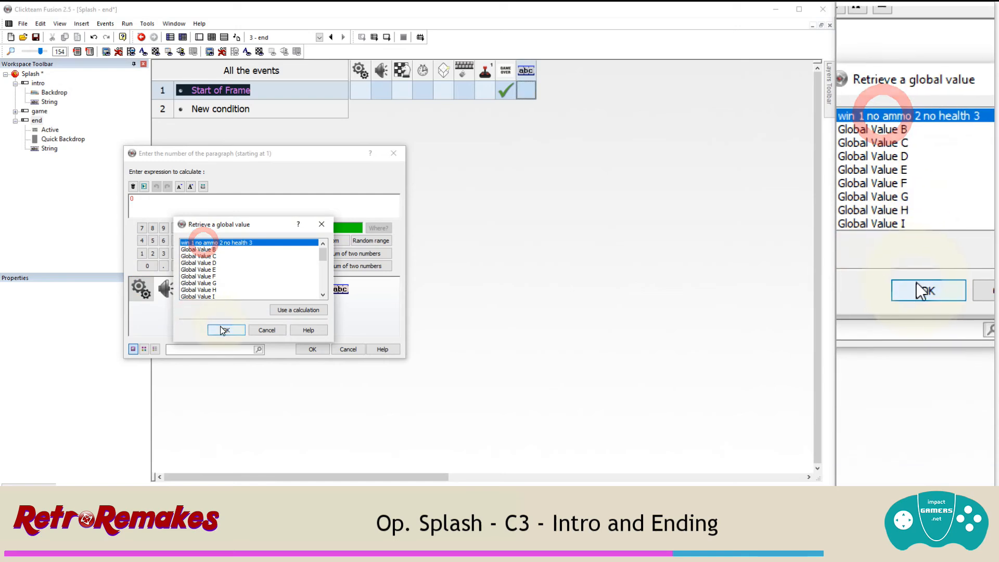
left_click(224, 330)
left_click(312, 349)
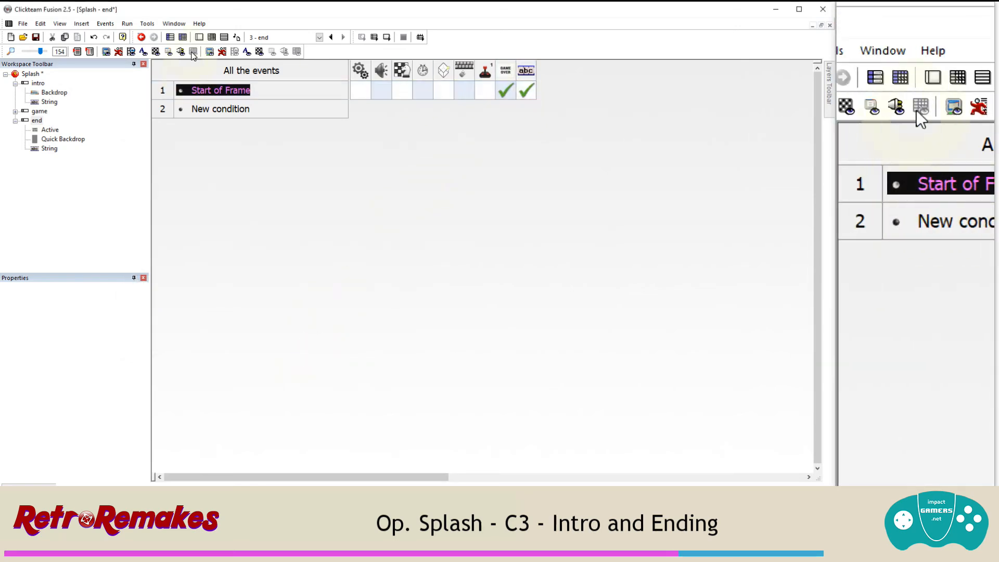
Step: Test-run the end frame to check its image and text, and close the run window
left_click(127, 23)
left_click(148, 62)
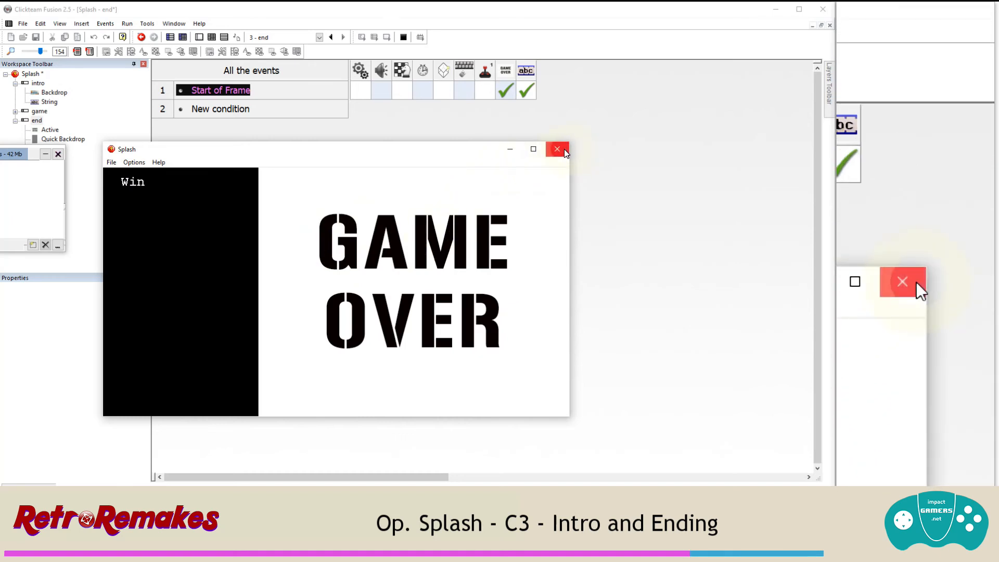
left_click(557, 149)
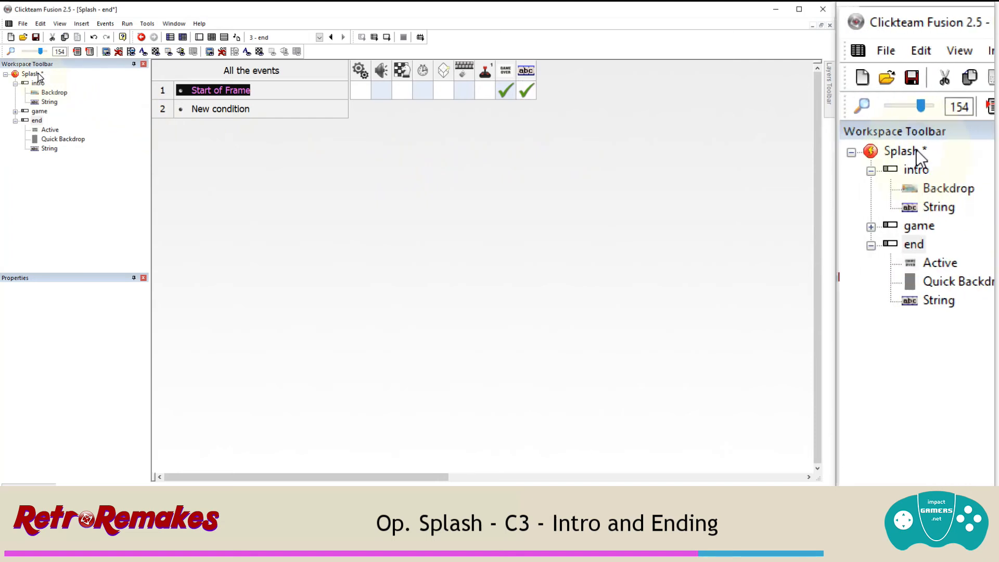
Step: Set the application's global value "win 1 no ammo 2 no health 3" to 1 and test-run the end frame
left_click(31, 74)
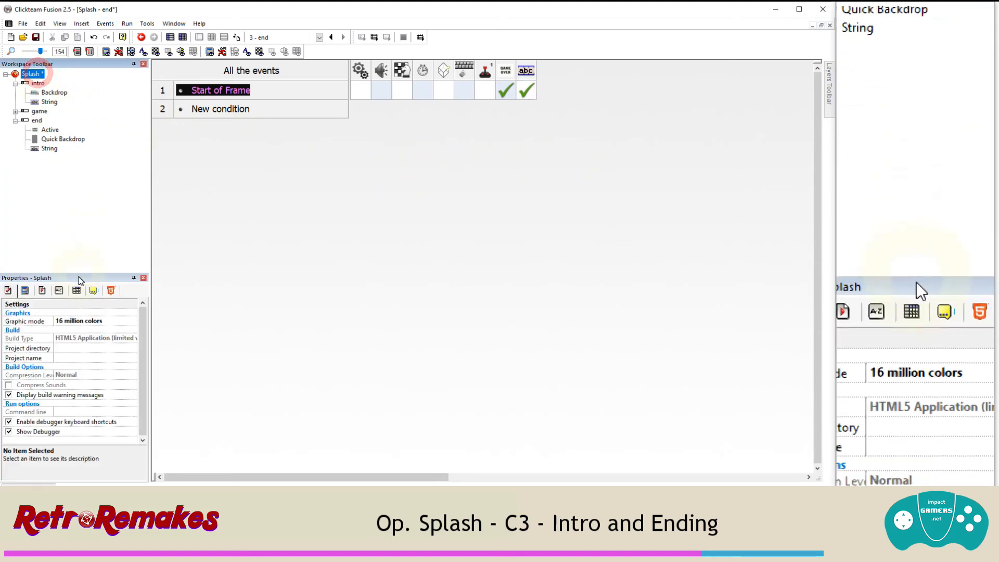
left_click(59, 291)
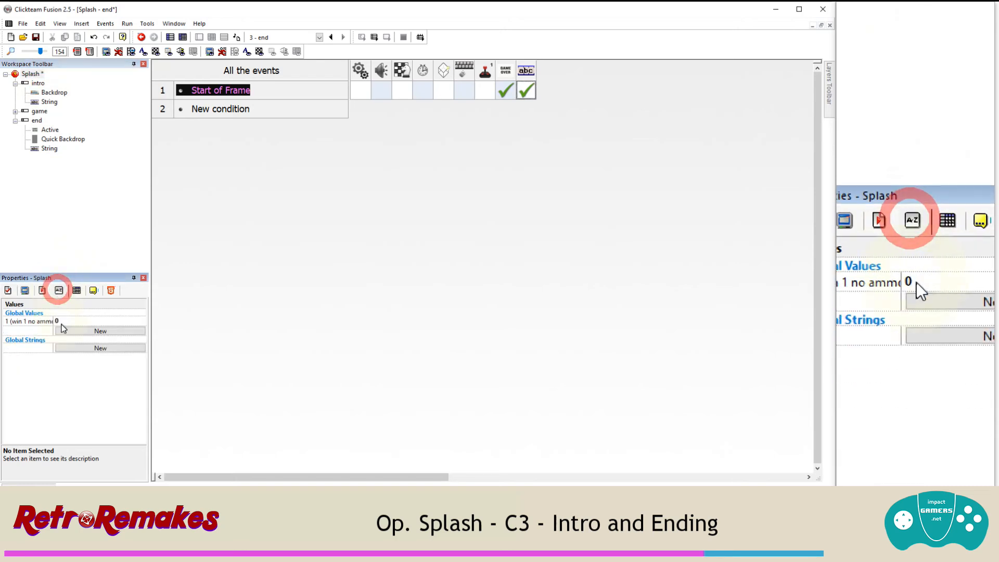
left_click(63, 319)
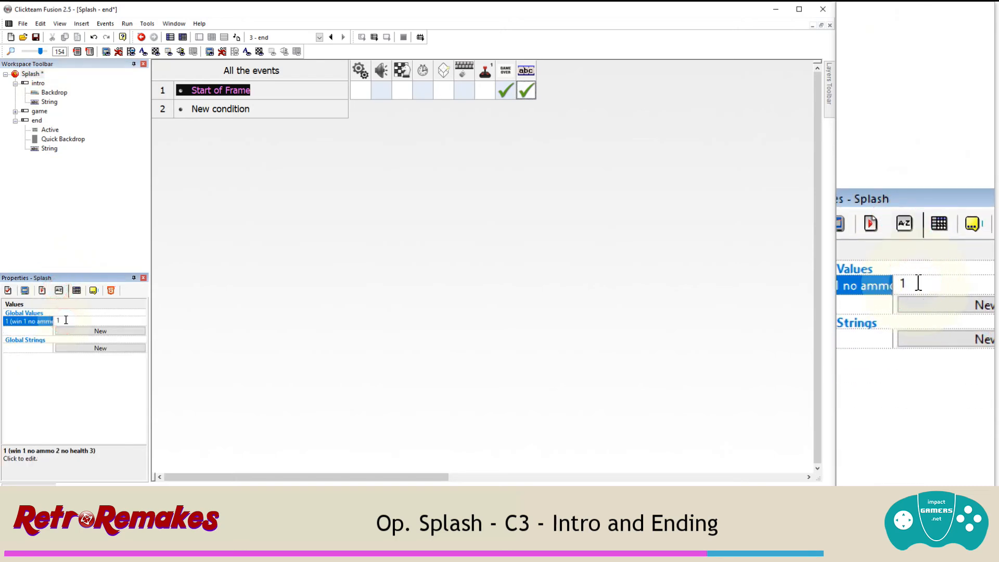
type("1")
left_click(209, 318)
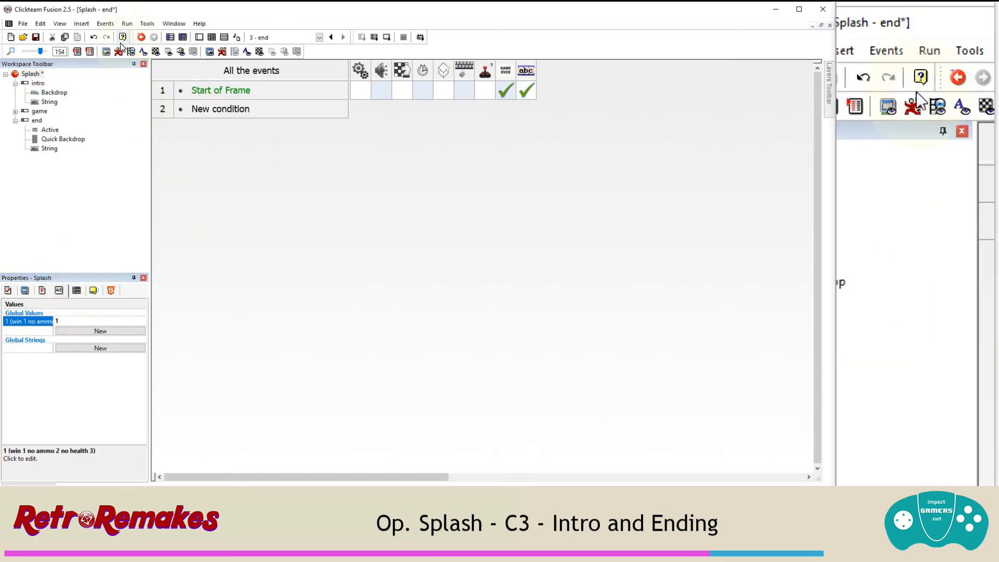
left_click(126, 23)
left_click(139, 58)
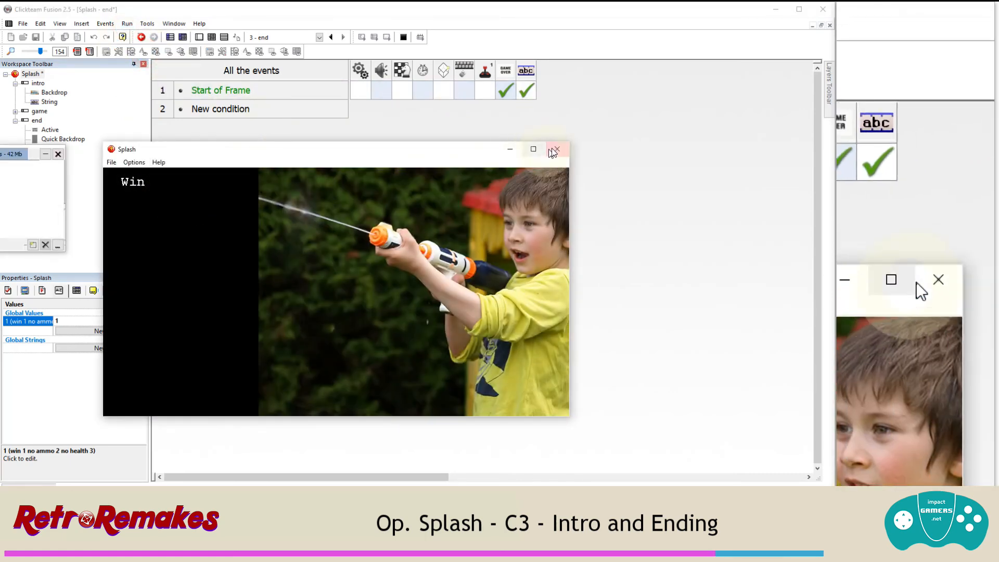
left_click(555, 146)
Step: Set the win/no-ammo/no-health global value to 2 and test-run the end frame
left_click(93, 318)
type("2")
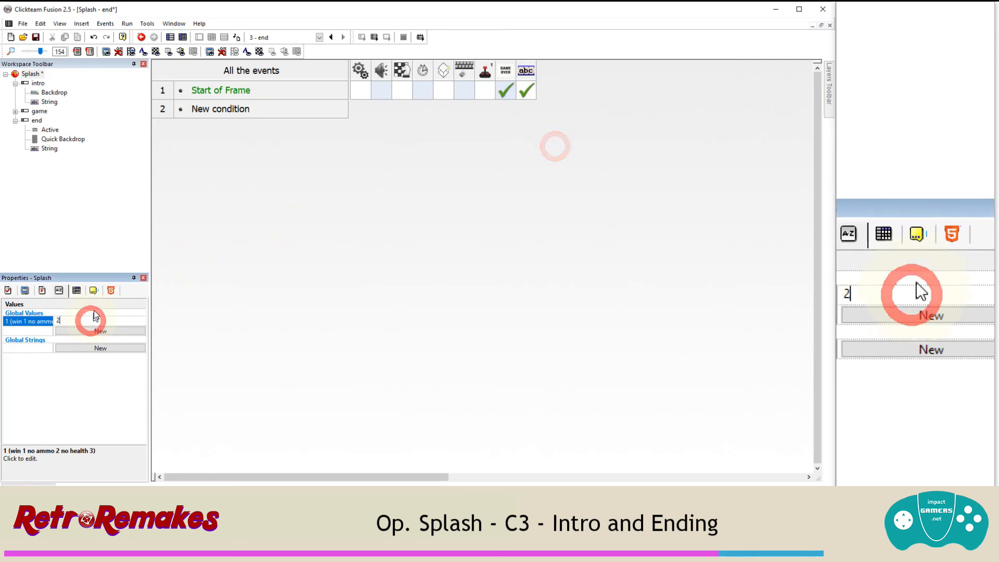
left_click(37, 121)
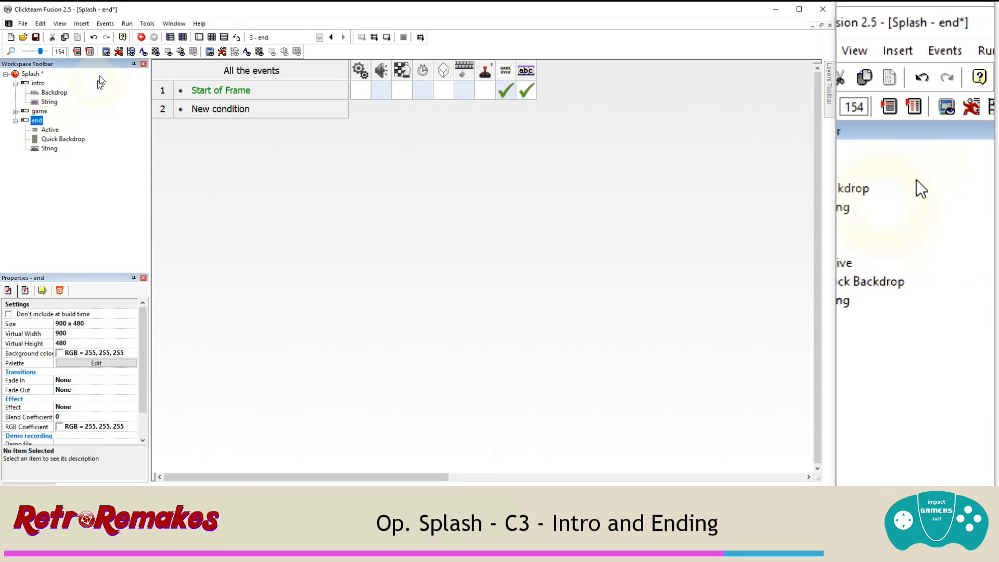
left_click(127, 23)
left_click(140, 59)
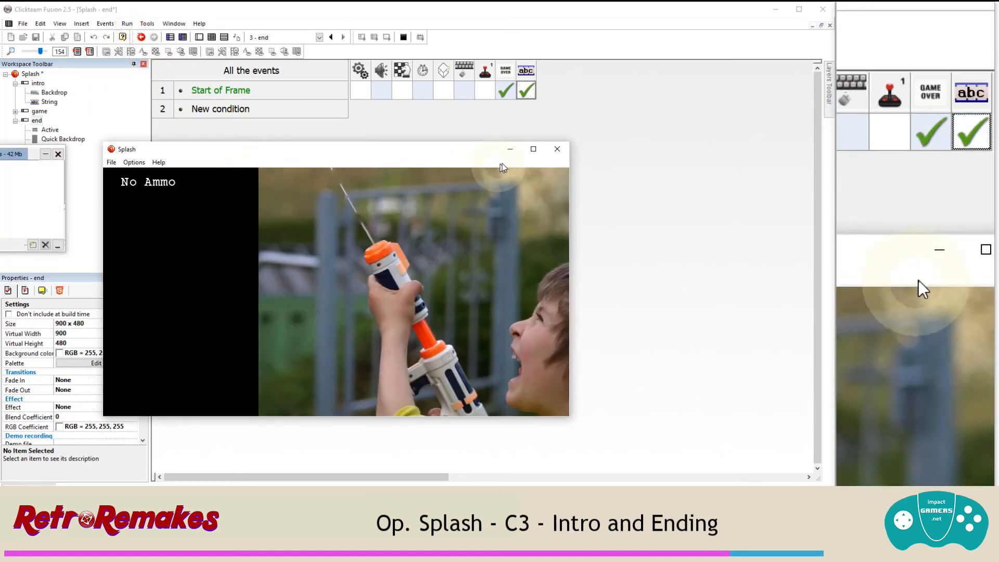
left_click(556, 149)
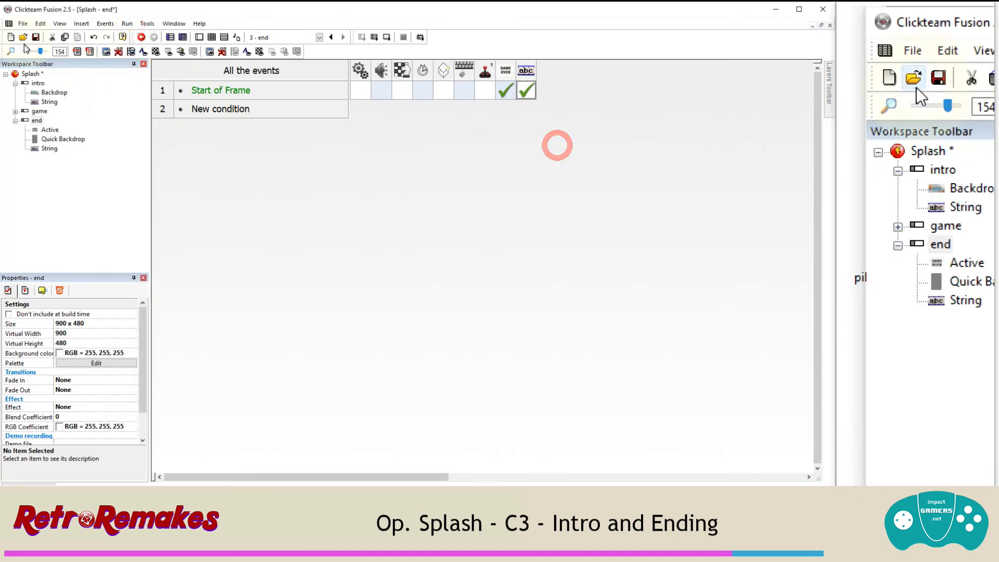
Step: Set the application's win/no-ammo/no-health global value to 3 and test-run the end frame
left_click(30, 73)
left_click(59, 292)
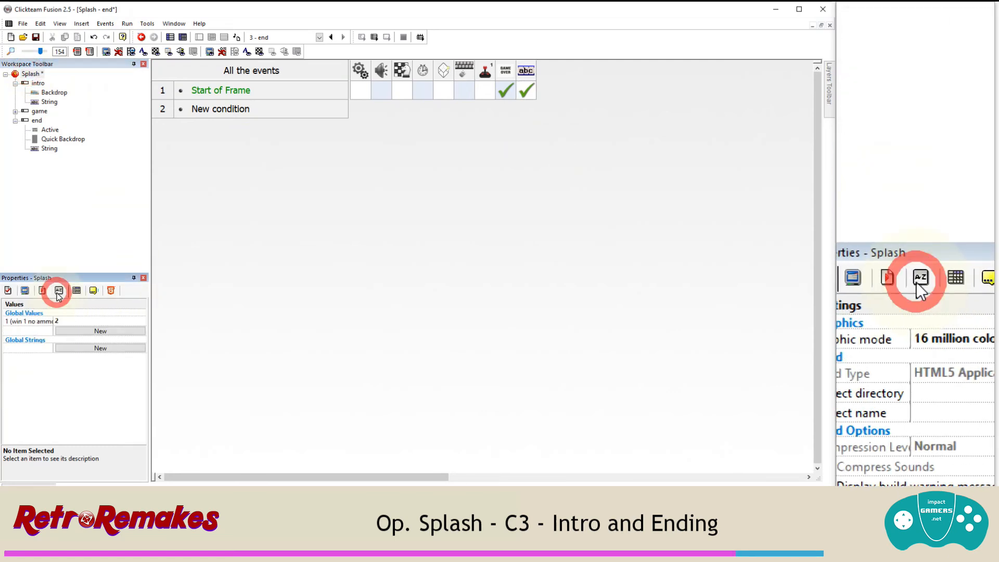
type("3")
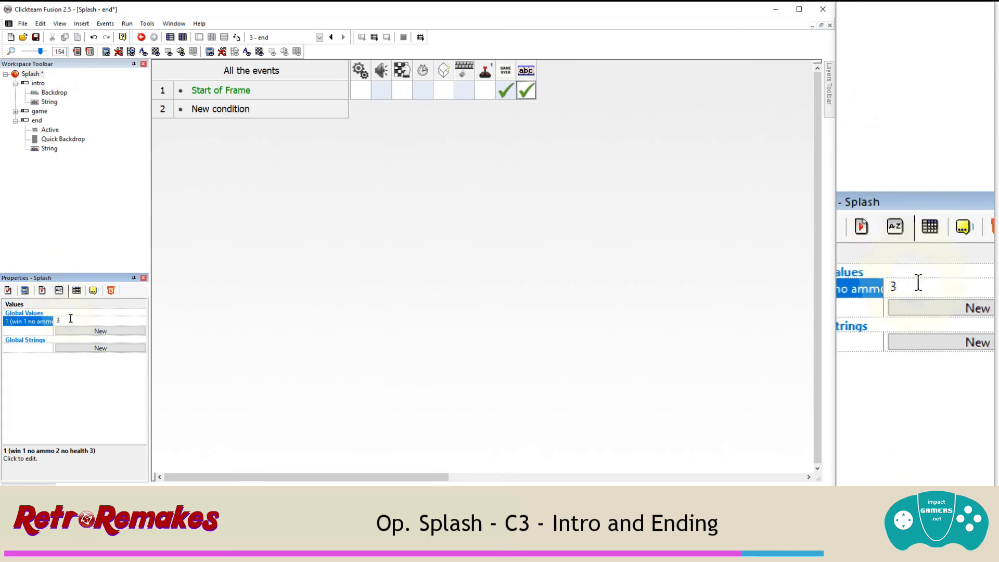
left_click(37, 120)
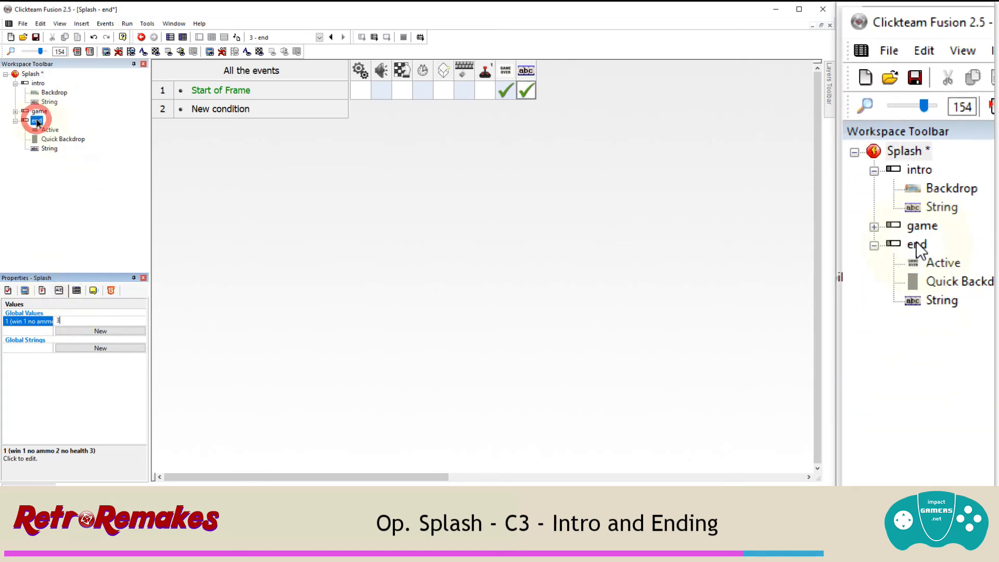
left_click(127, 23)
left_click(142, 63)
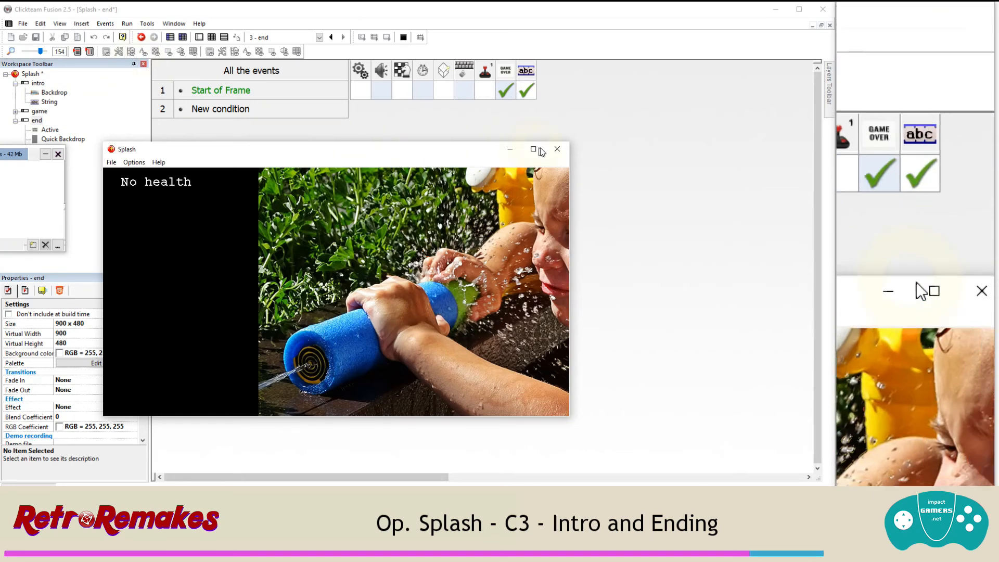
left_click(556, 149)
left_click(30, 74)
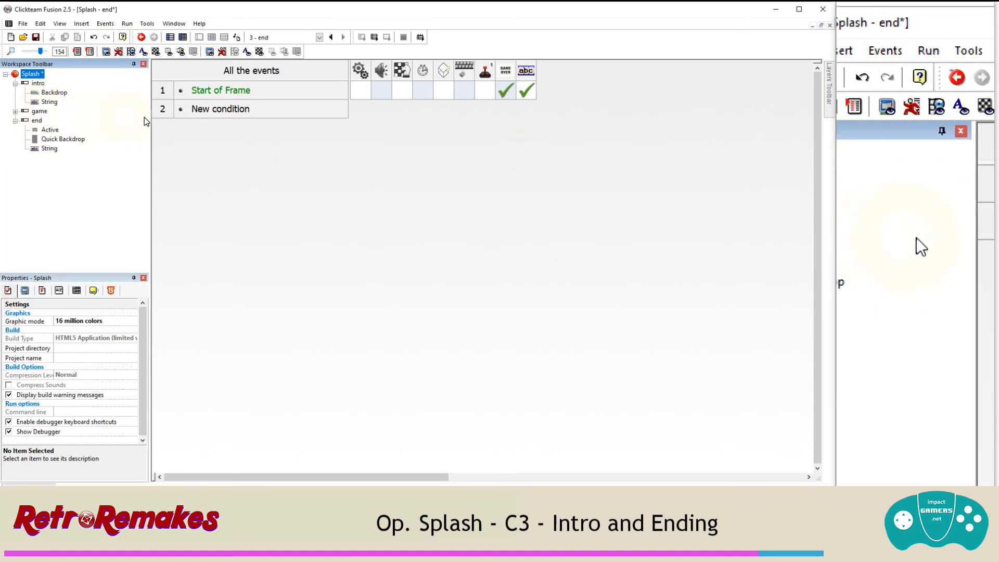
Step: Create an end-frame event with the condition "User clicks with left button" (single click) that restarts the application
left_click(222, 109)
left_click(537, 173)
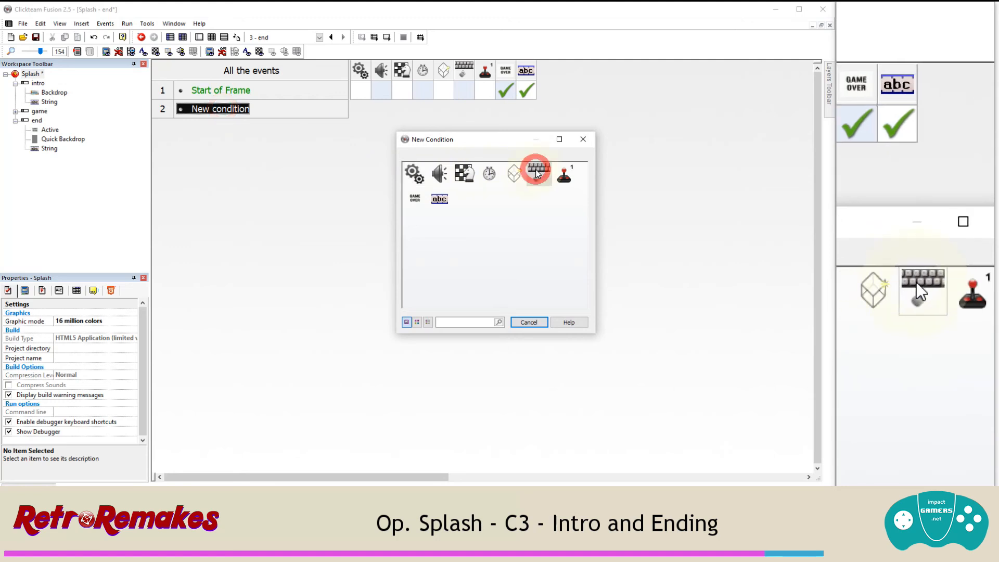
left_click(575, 190)
left_click(644, 211)
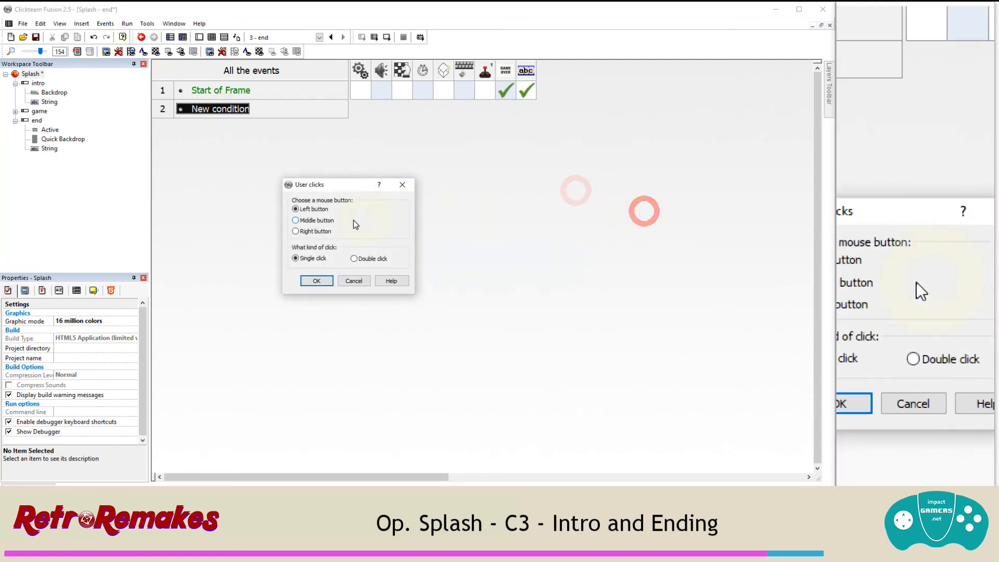
left_click(320, 281)
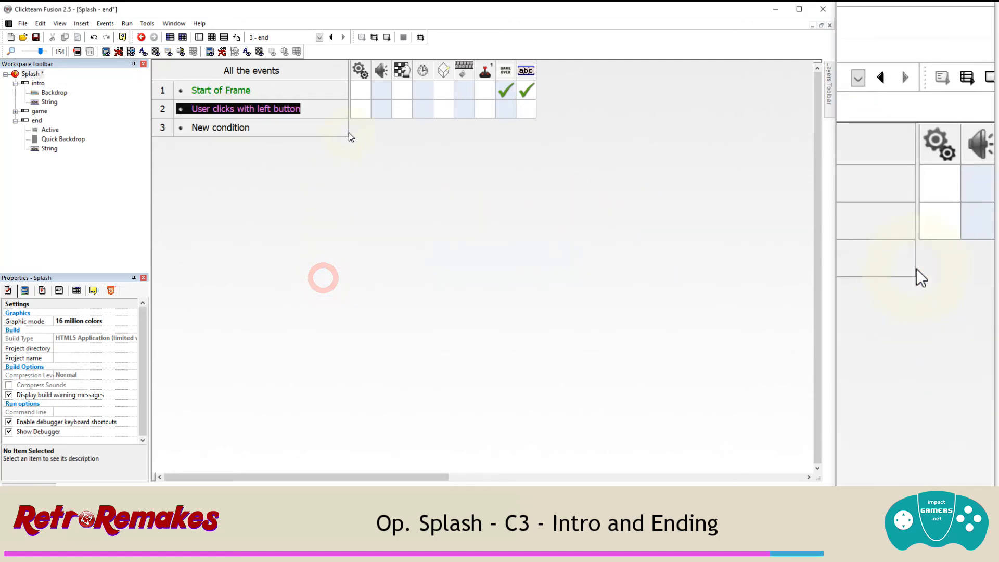
left_click(403, 109)
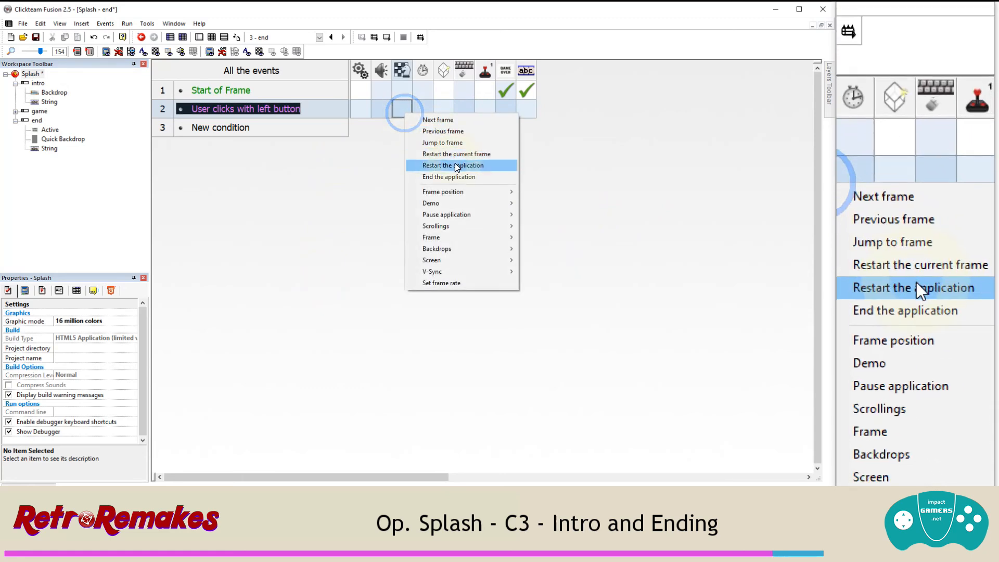
left_click(456, 166)
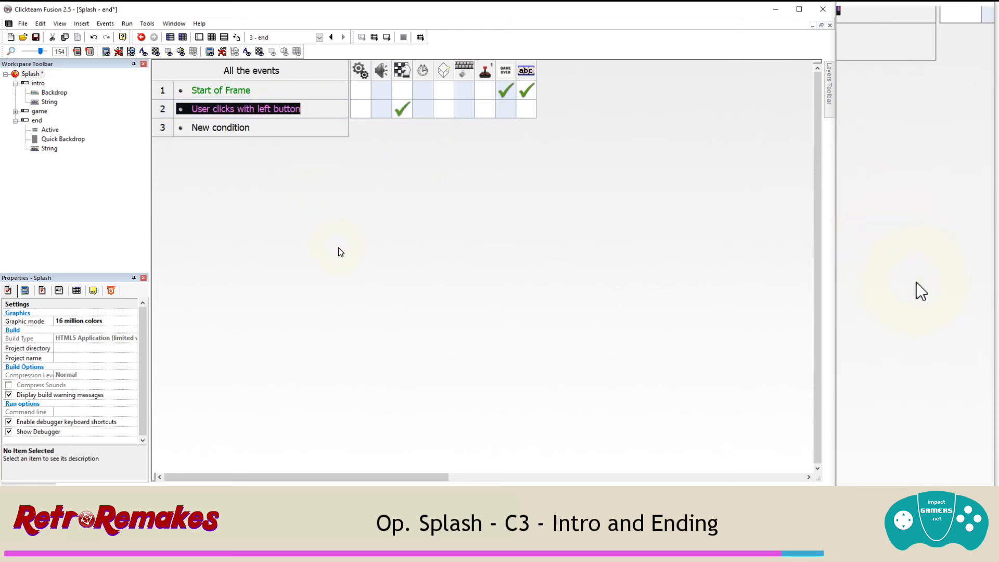
Step: Insert a condition into the "User clicks with left button" event requiring the timer to be greater than 2 seconds, and save the project
right_click(278, 111)
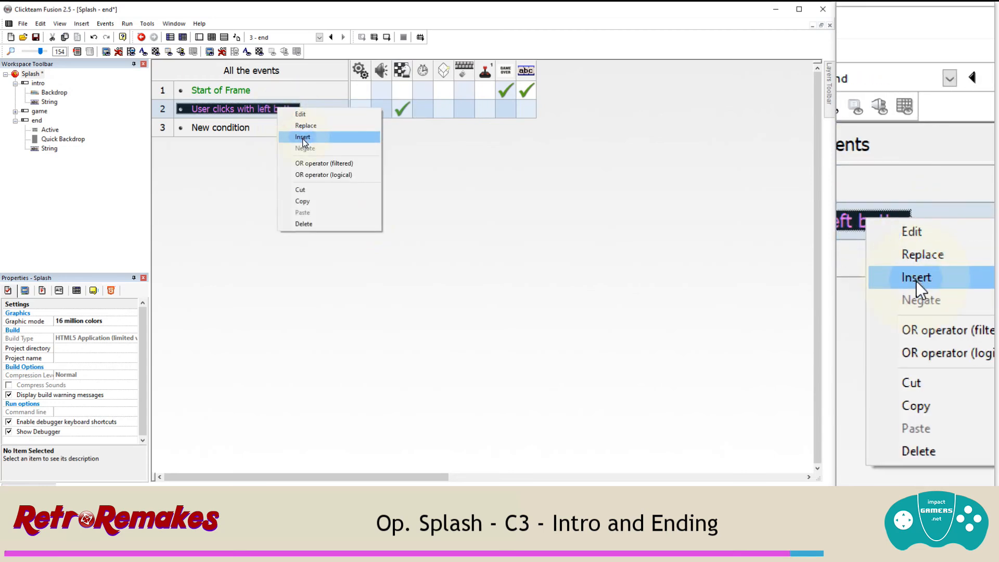
left_click(304, 138)
left_click(489, 173)
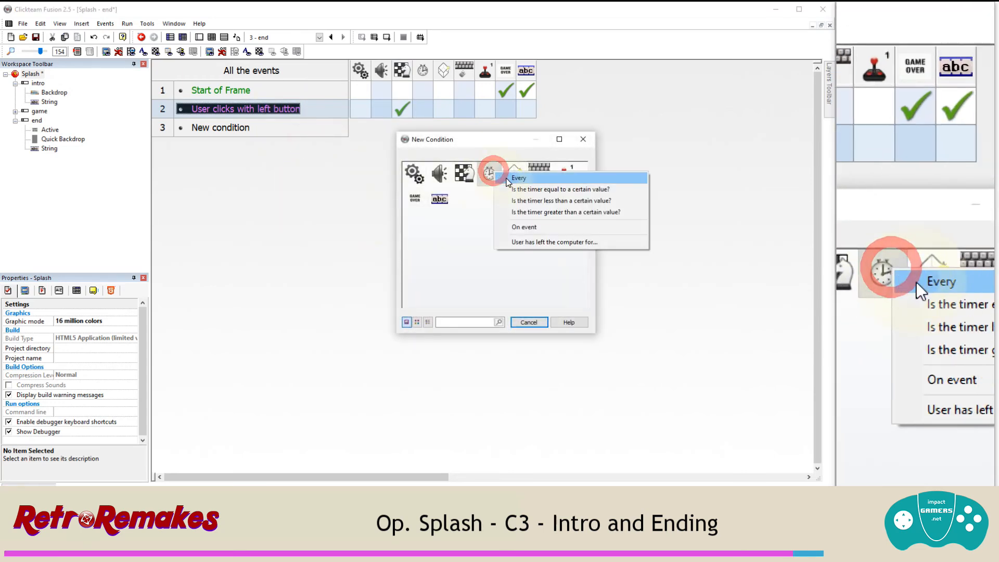
left_click(519, 212)
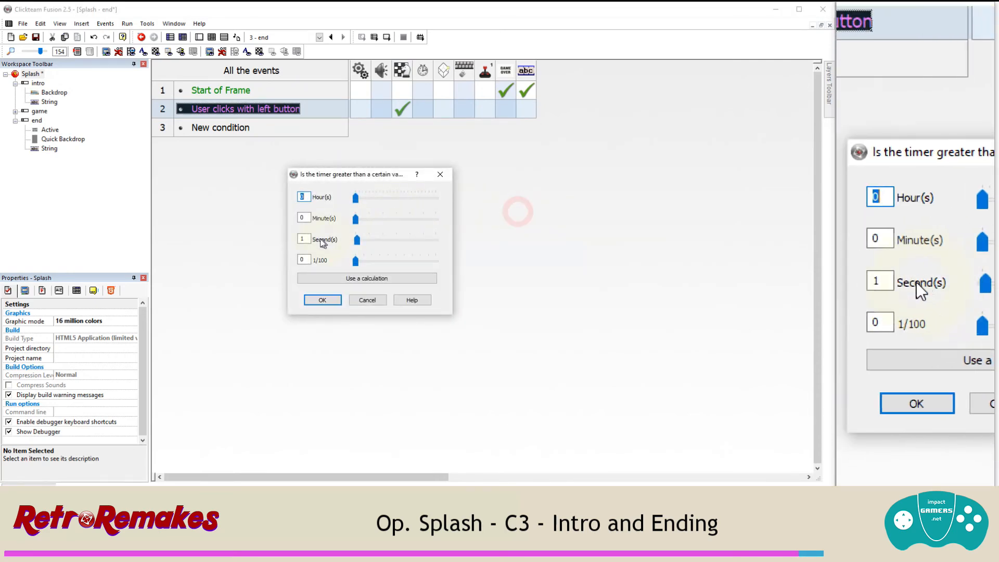
double_click(302, 238)
type("2")
left_click(322, 301)
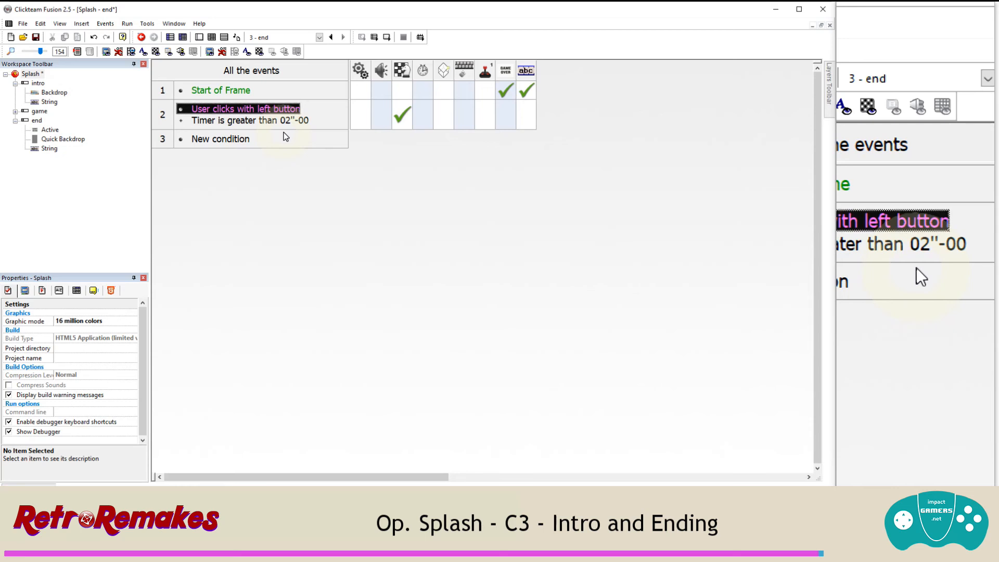
left_click(23, 24)
left_click(48, 73)
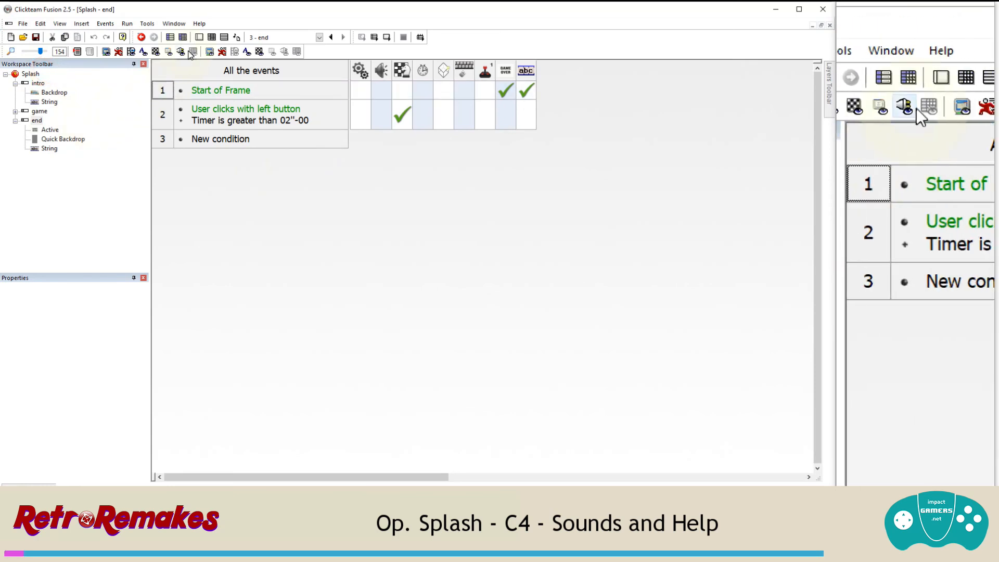
Step: Leave the end frame's events and open the game frame's event editor
left_click(199, 37)
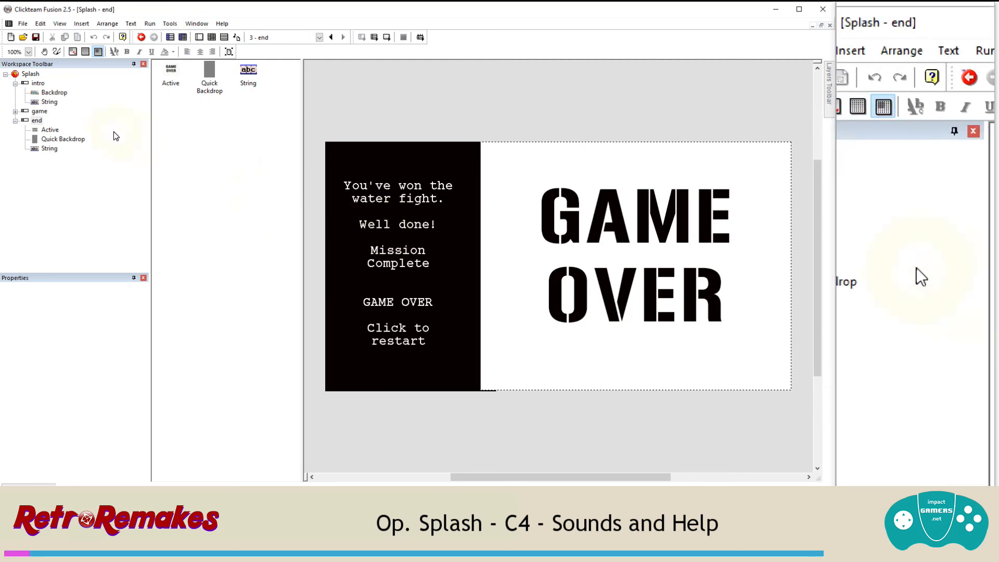
left_click(39, 111)
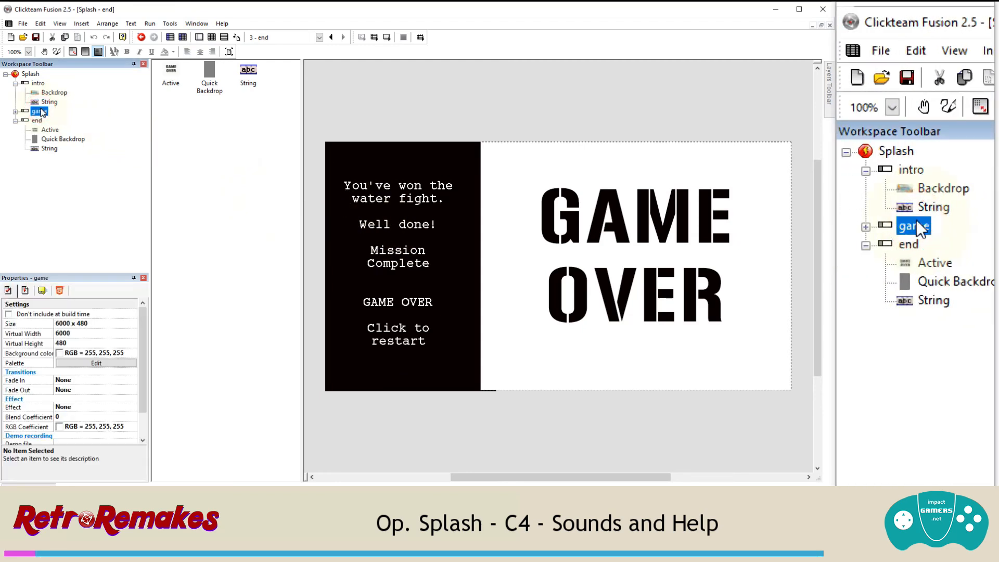
right_click(40, 112)
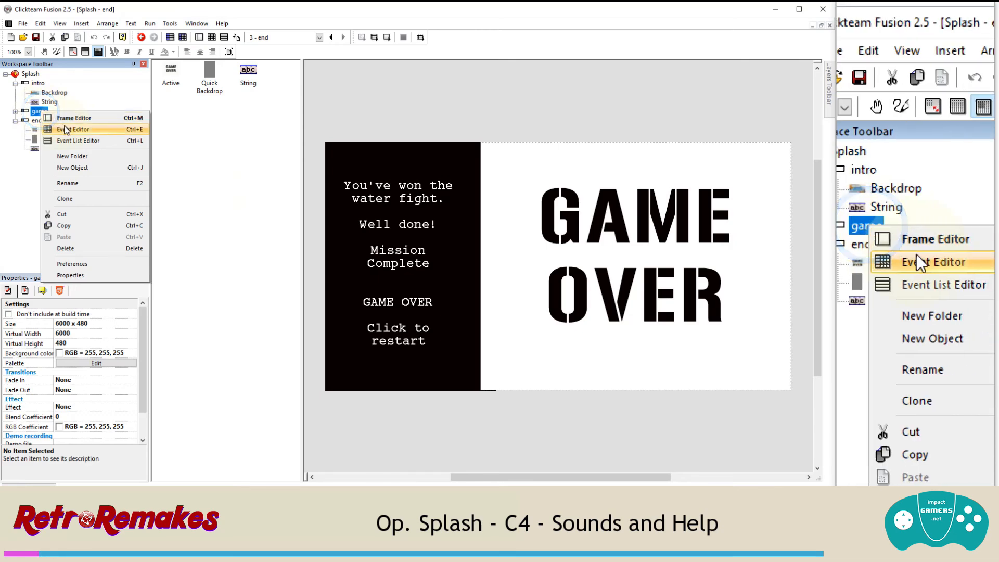
left_click(65, 129)
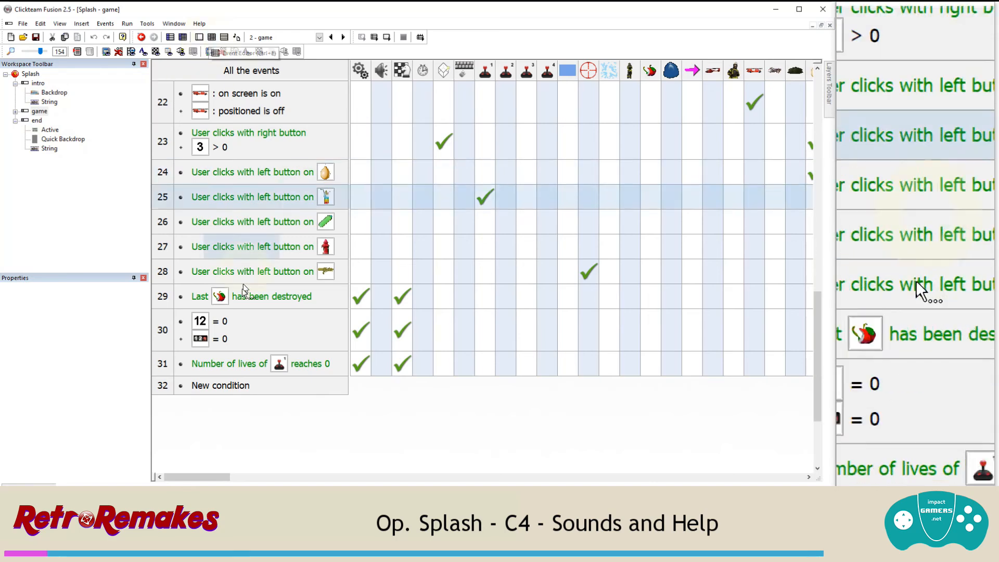
Step: Add a Play Sample action with attack.mp3 to the held left mouse-key event that requires reload time greater than 10
scroll(385, 251, "up", 5)
scroll(385, 251, "up", 5)
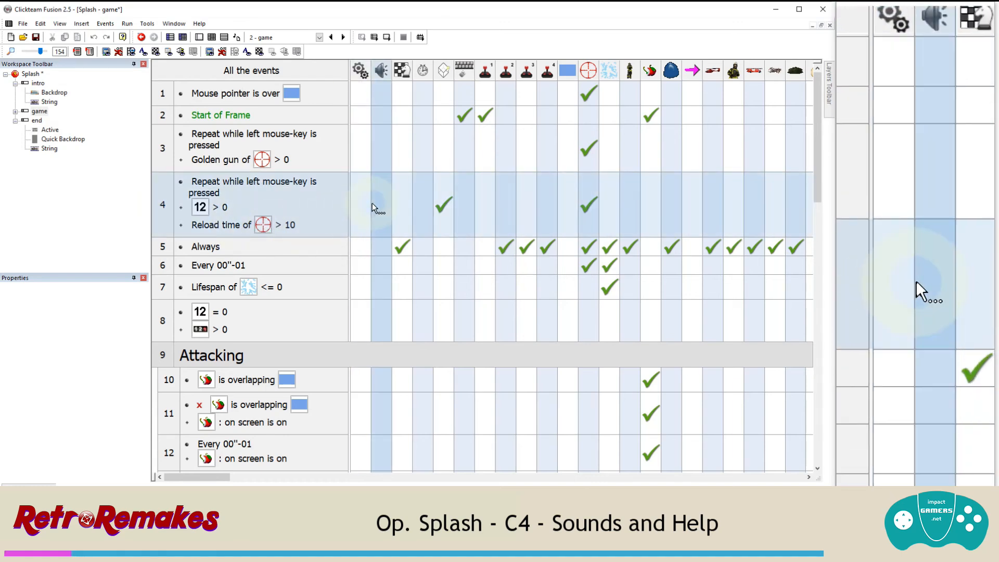
left_click(378, 200)
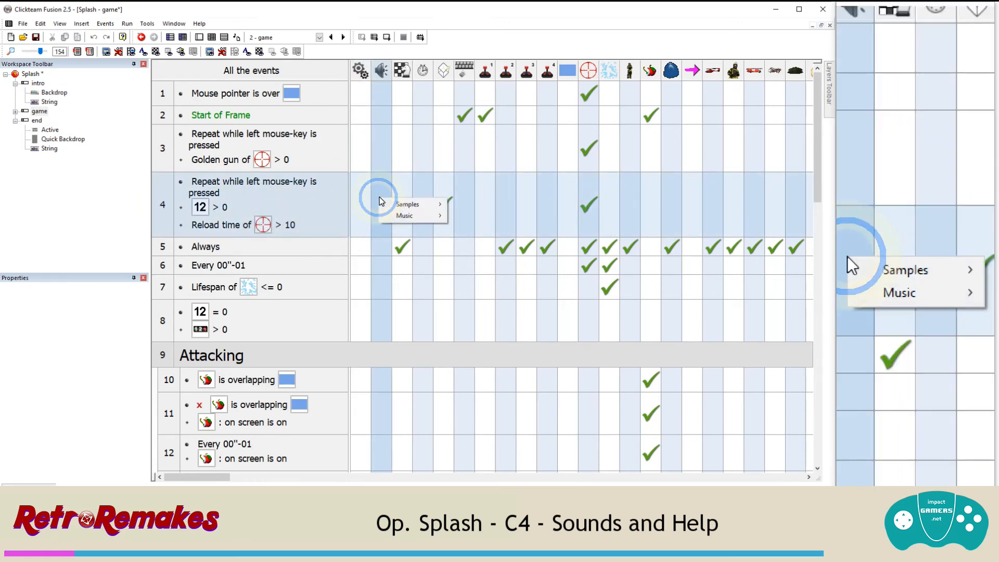
mouse_move(414, 205)
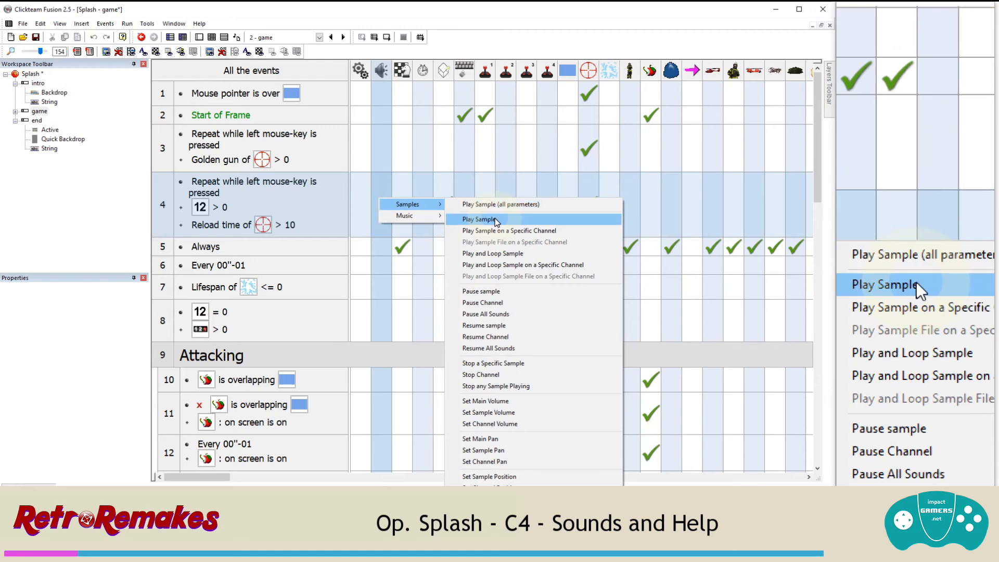
left_click(494, 219)
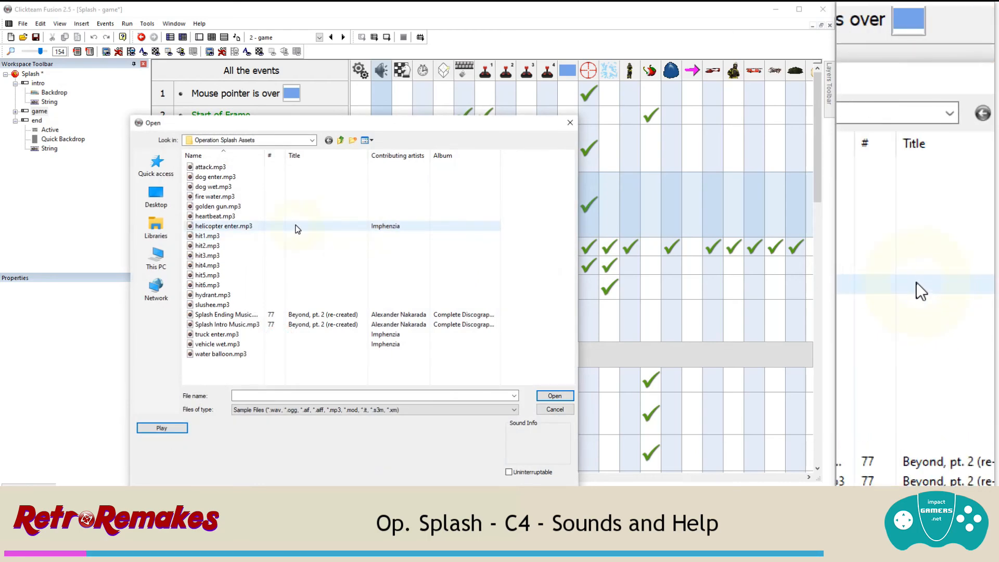
double_click(268, 168)
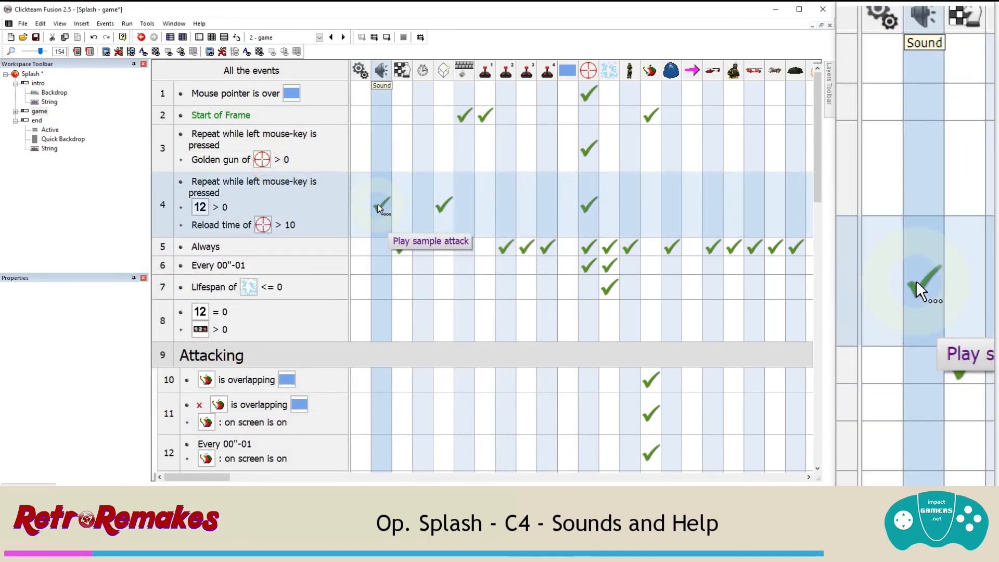
Step: Copy the attack sample action to the enemy group's "Attack calc = 1" event
scroll(378, 204, "down", 2)
scroll(376, 180, "down", 1)
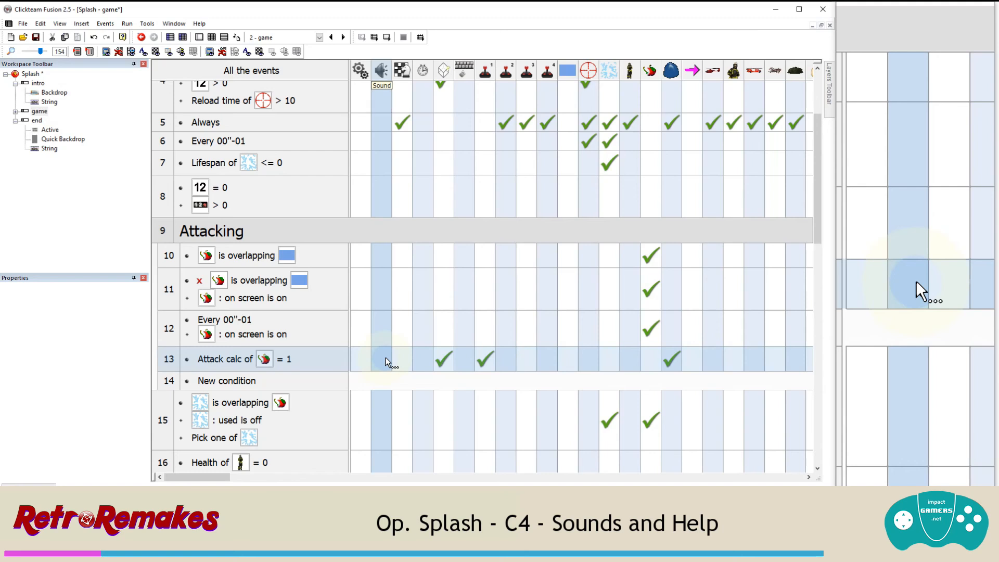
left_click_drag(380, 98, 382, 356)
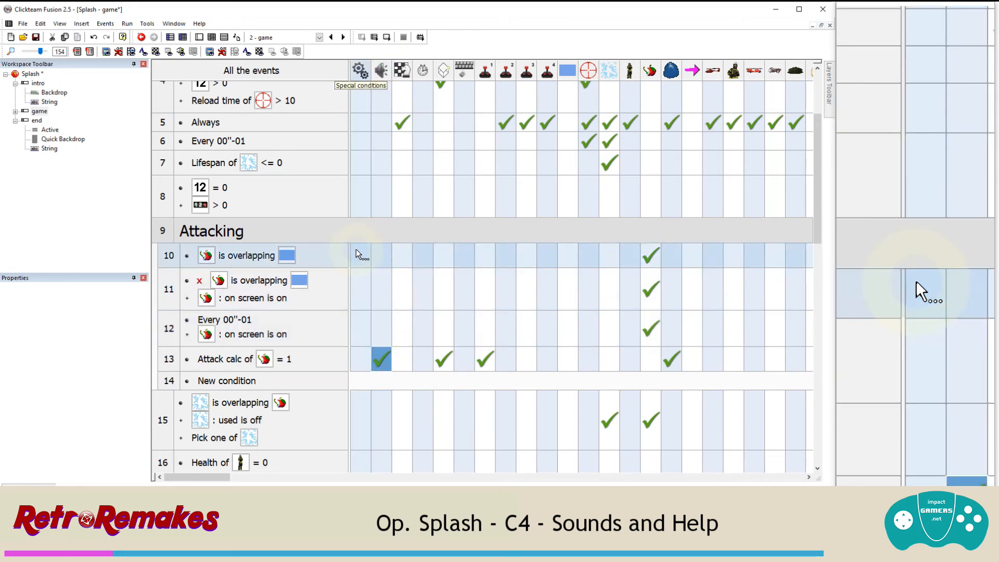
Step: Play the sample vehicle wet.mp3 when the fire truck's health equals 0, and copy that sound action to the helicopter's zero-health event
scroll(353, 203, "down", 2)
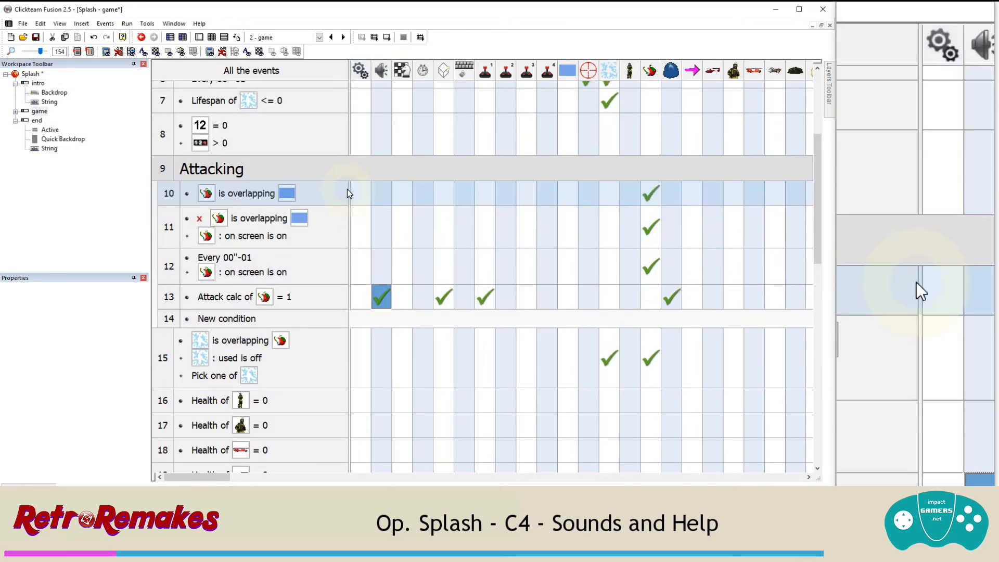
scroll(347, 193, "down", 4)
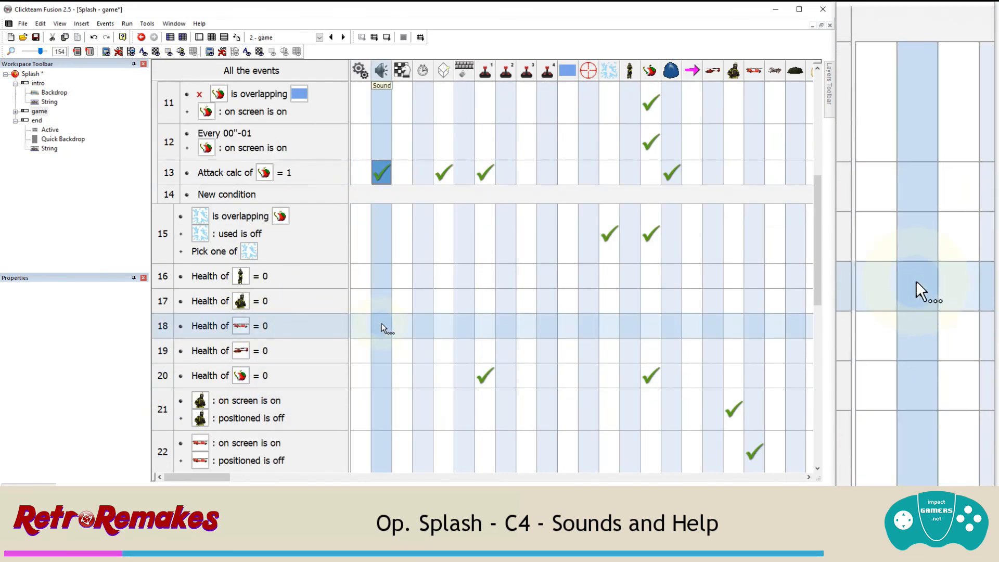
left_click(383, 325)
mouse_move(430, 332)
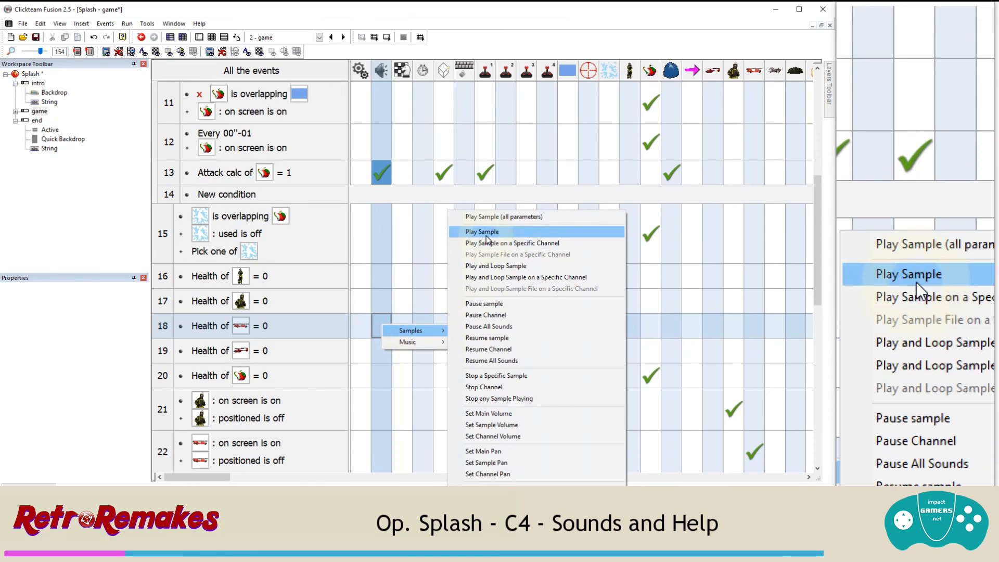
left_click(486, 236)
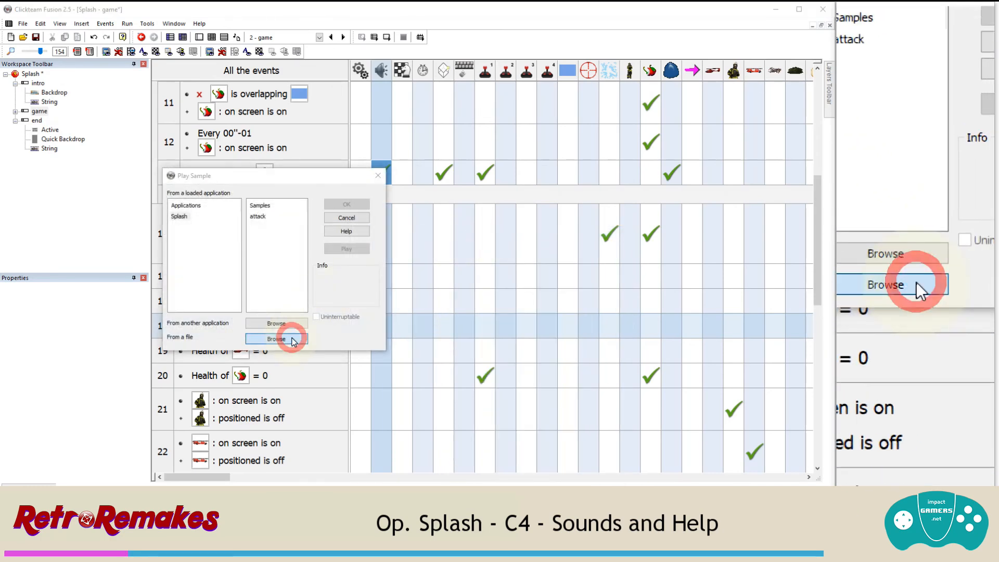
left_click(291, 338)
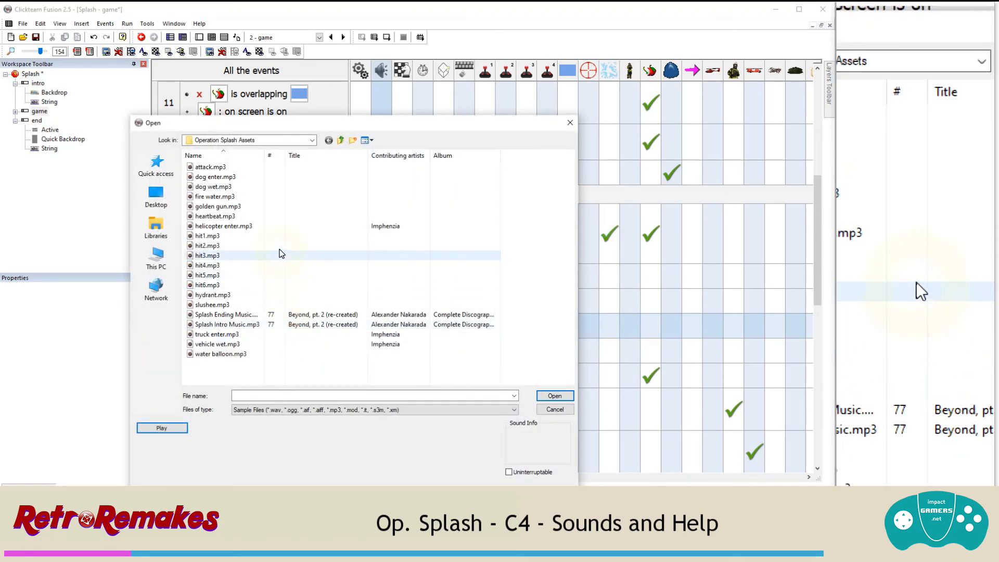
double_click(260, 346)
left_click_drag(380, 339, 382, 354)
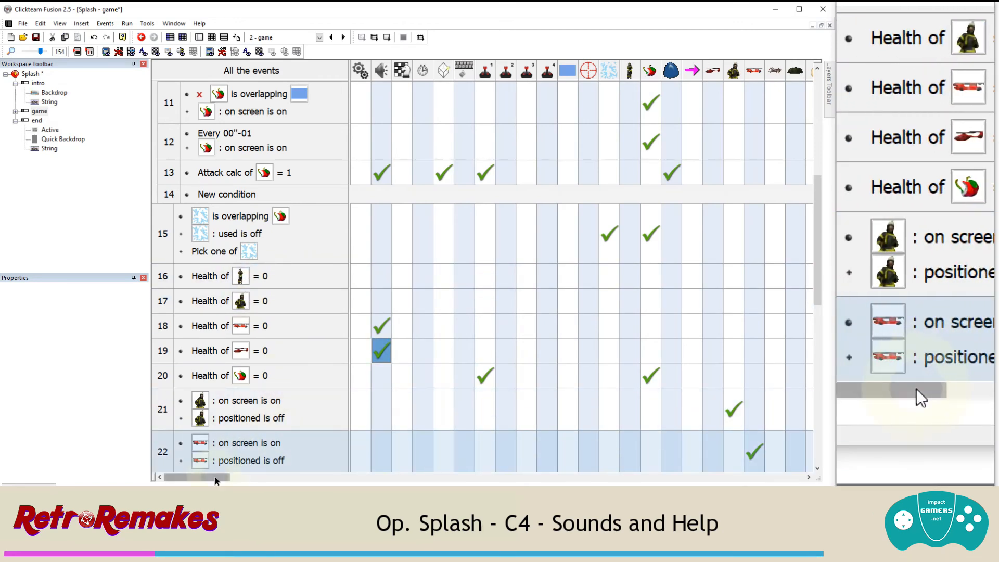
Step: Set the first firefighter's random sound value to RRandom(1, 6) in its zero-health event, and copy the action to firefighter 2's zero-health event
left_click_drag(217, 480, 513, 477)
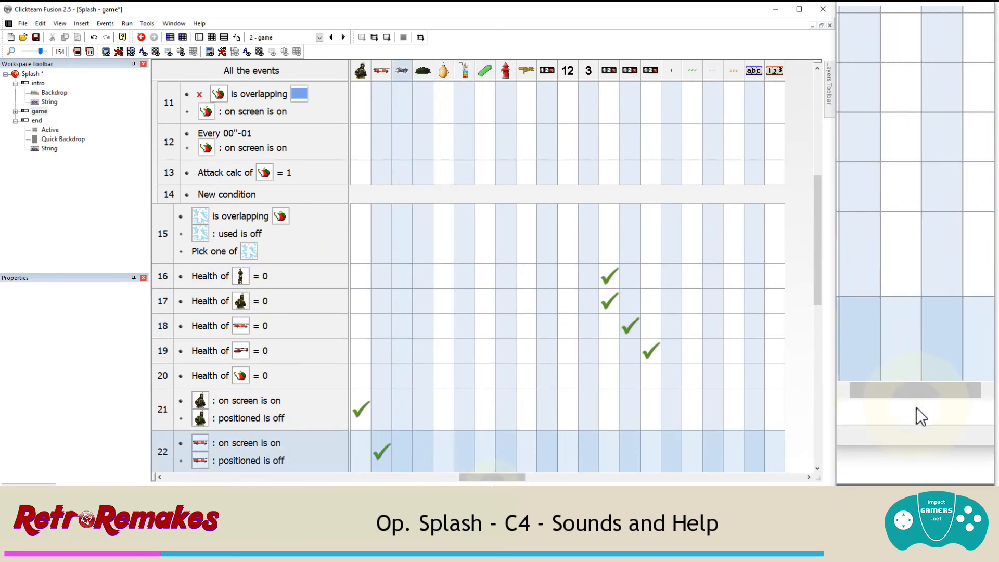
left_click_drag(492, 477, 387, 476)
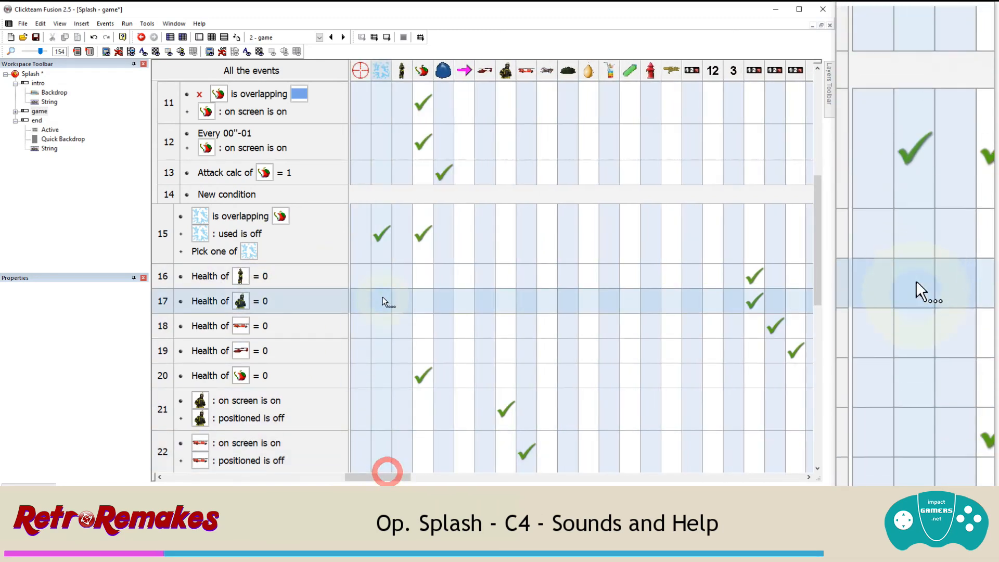
right_click(401, 284)
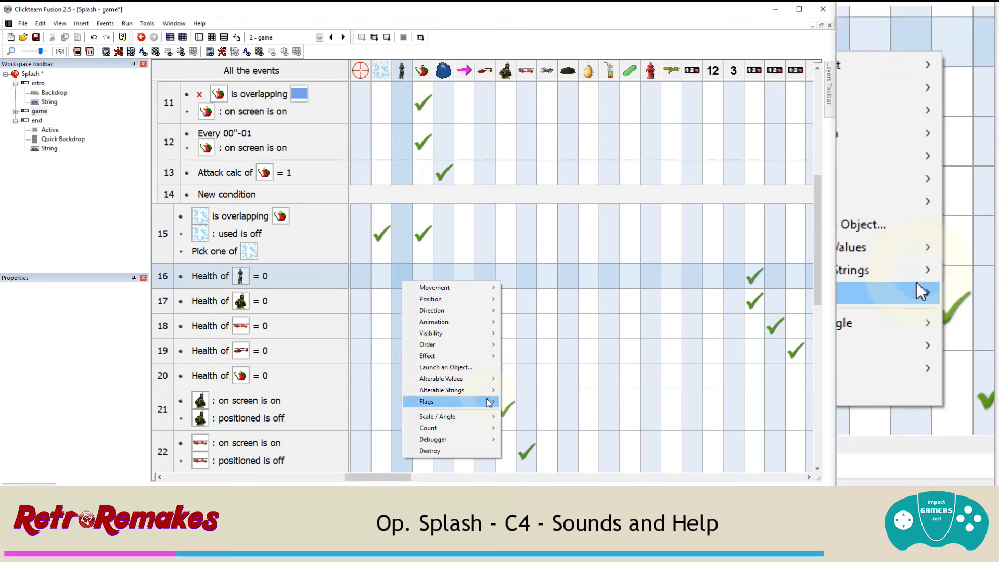
left_click(521, 379)
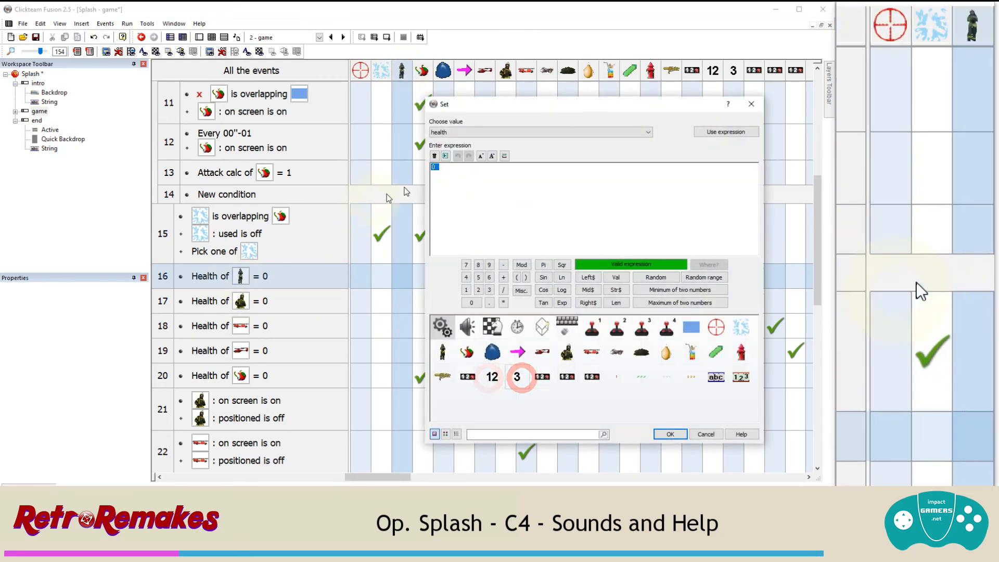
left_click(457, 129)
left_click(448, 176)
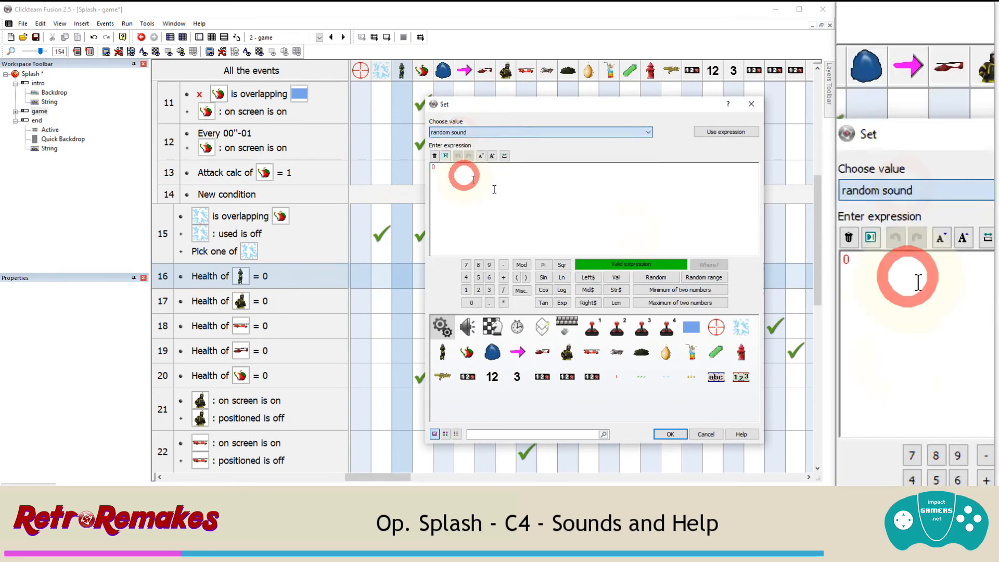
left_click(684, 275)
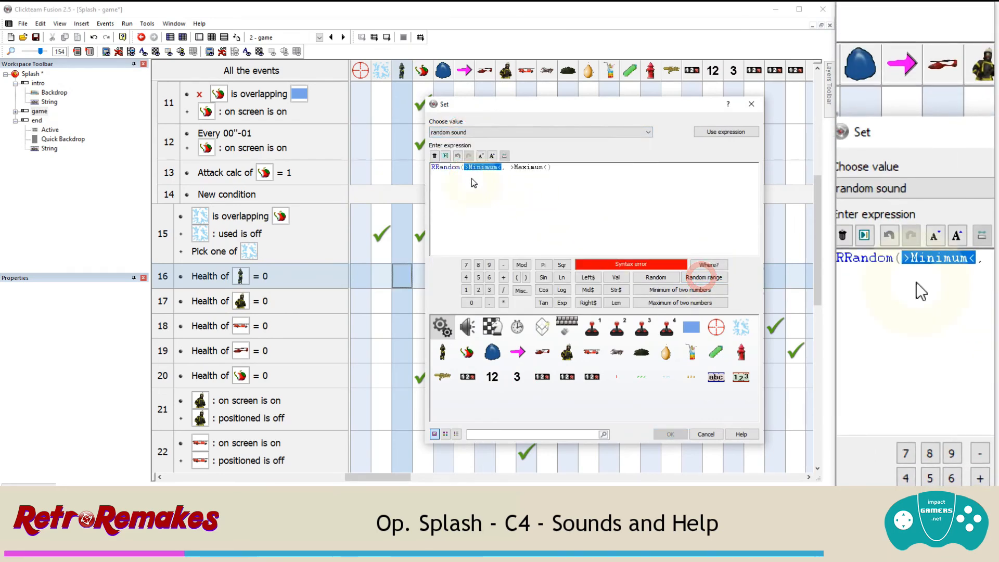
type("1, 6")
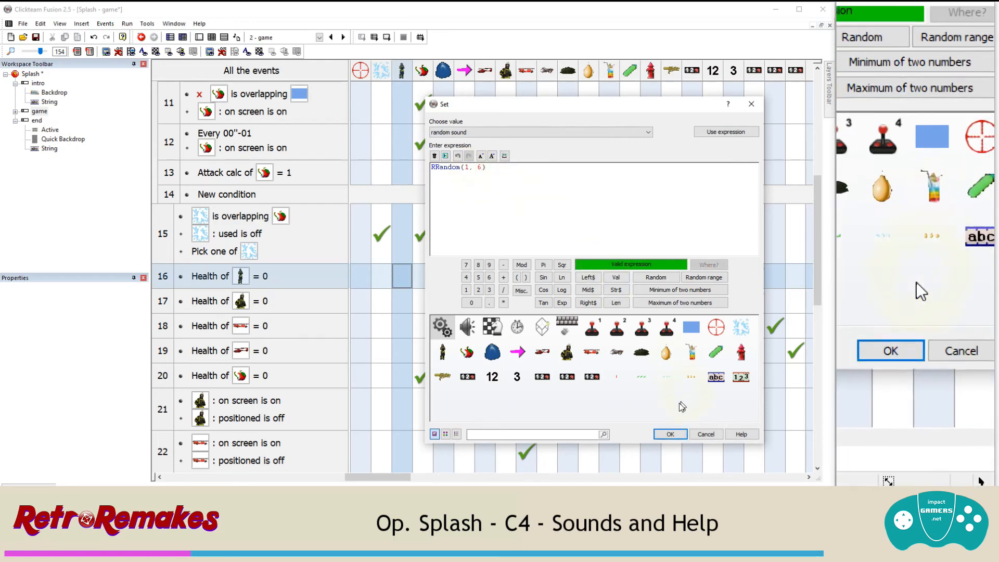
left_click(672, 433)
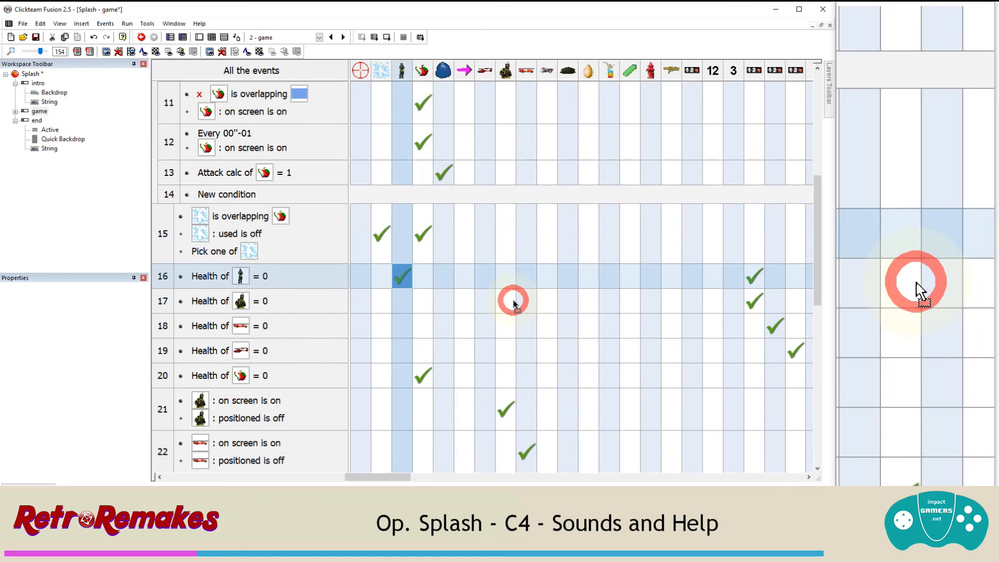
left_click_drag(514, 304, 512, 303)
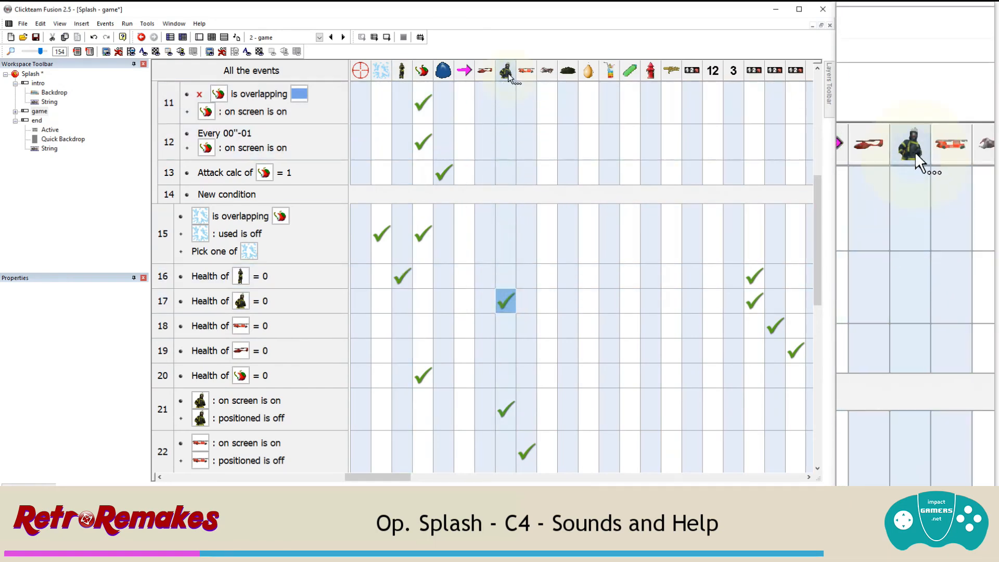
Step: Create a new event at the end of the list with the condition that the enemy group's random sound equals 1
scroll(447, 261, "down", 5)
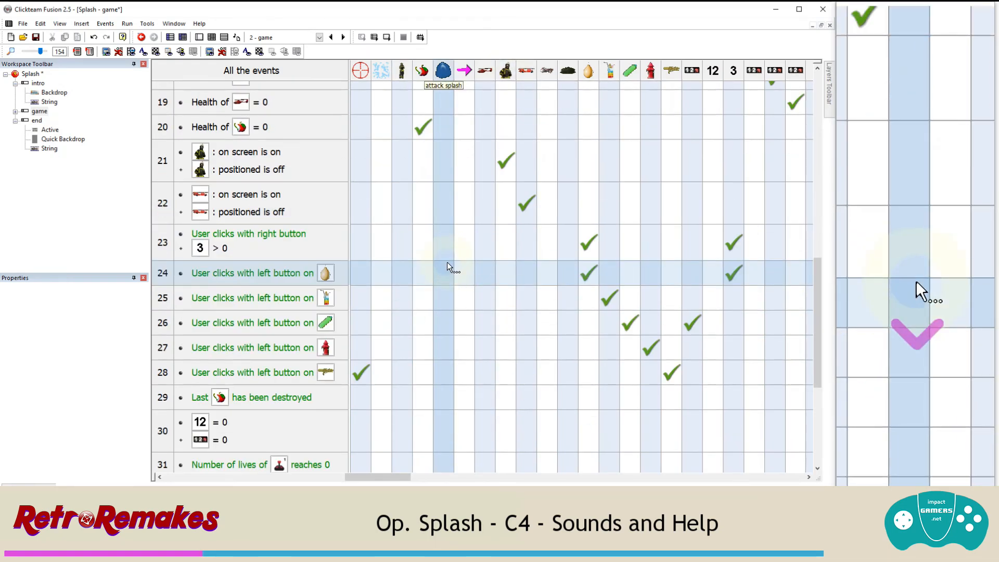
scroll(340, 273, "down", 3)
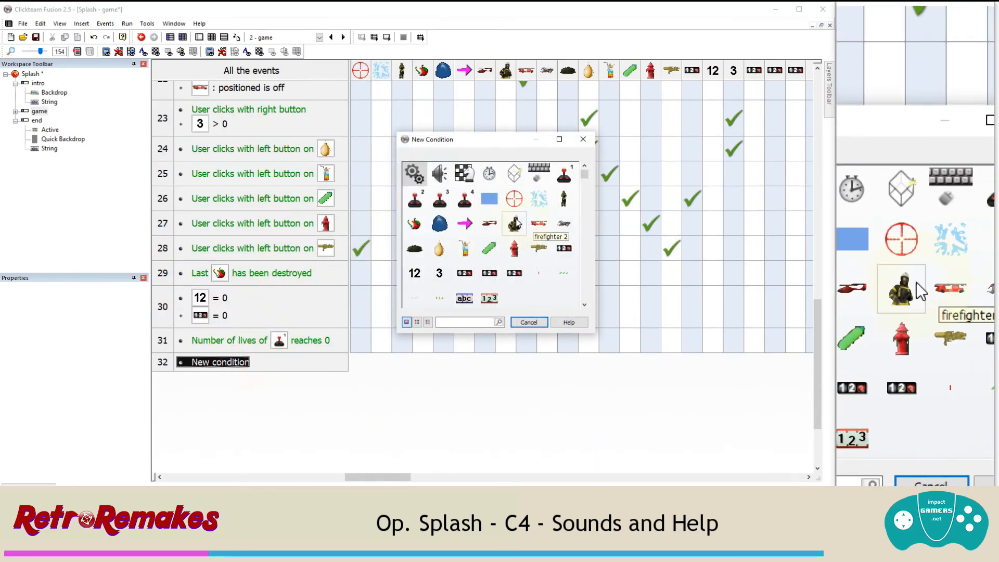
left_click(415, 224)
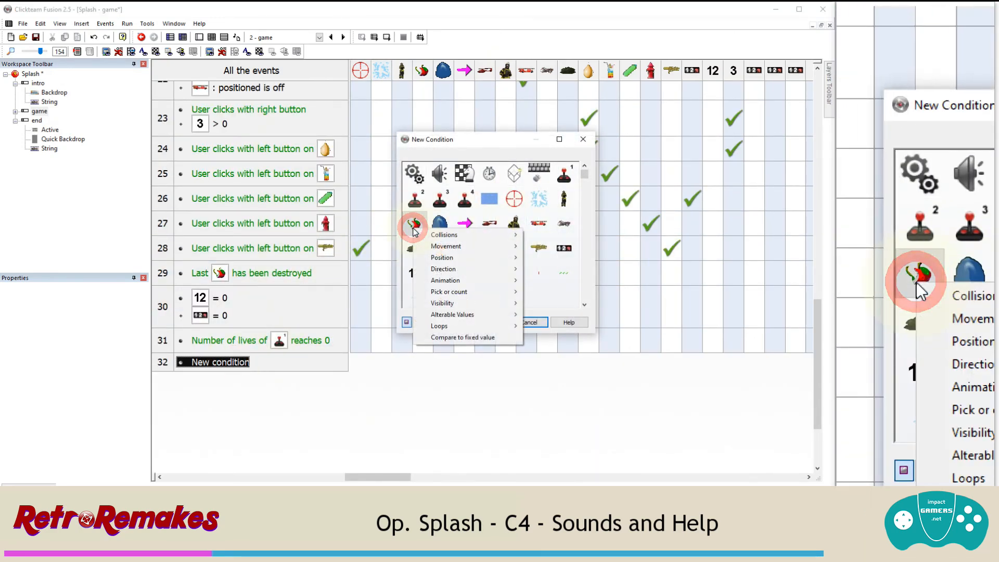
mouse_move(452, 315)
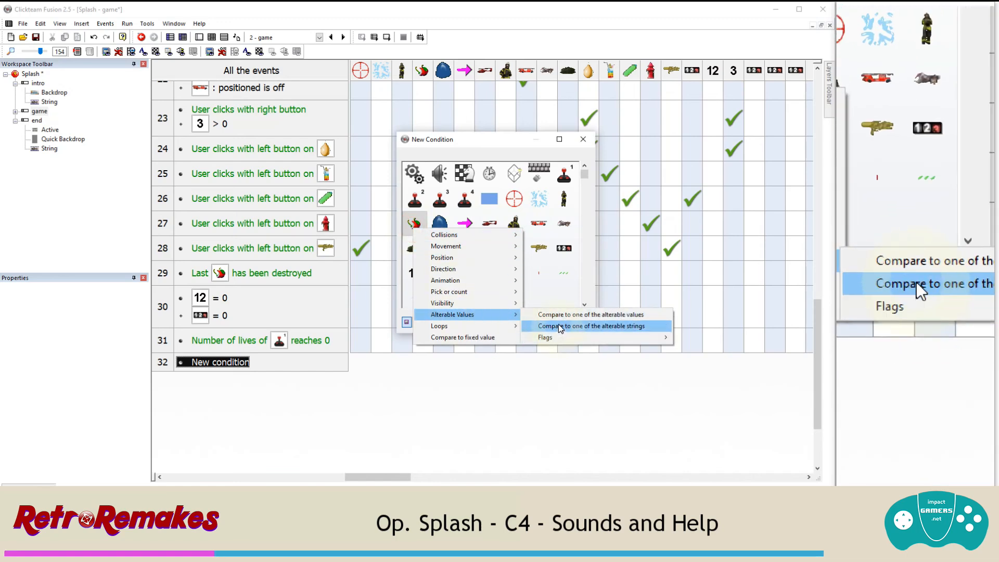
left_click(557, 314)
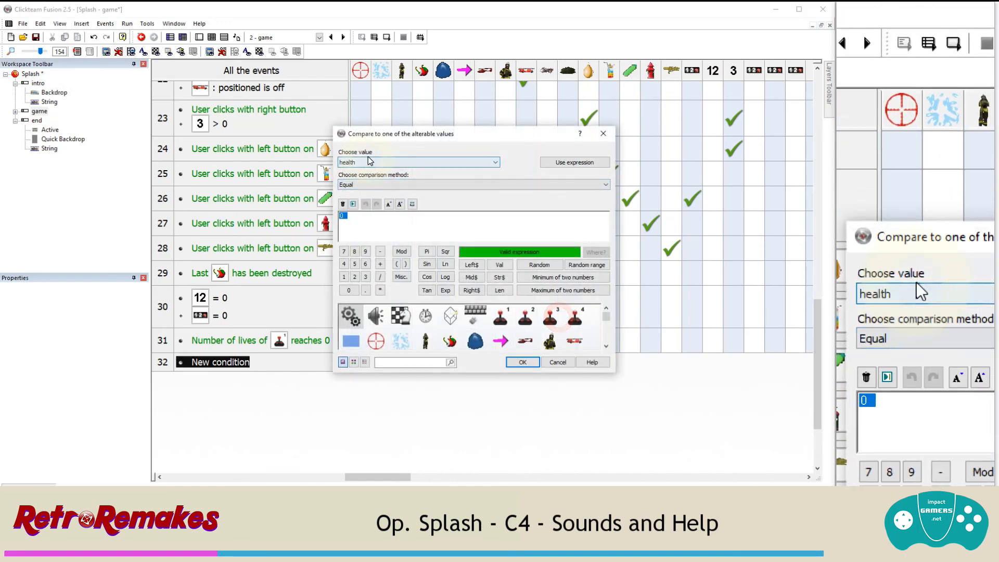
left_click(369, 161)
left_click(377, 202)
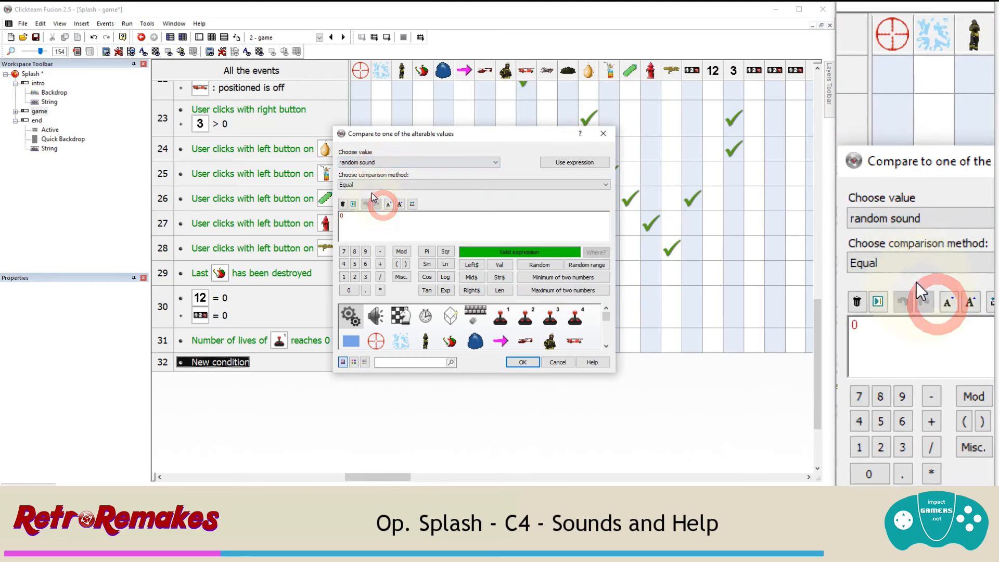
left_click(324, 222)
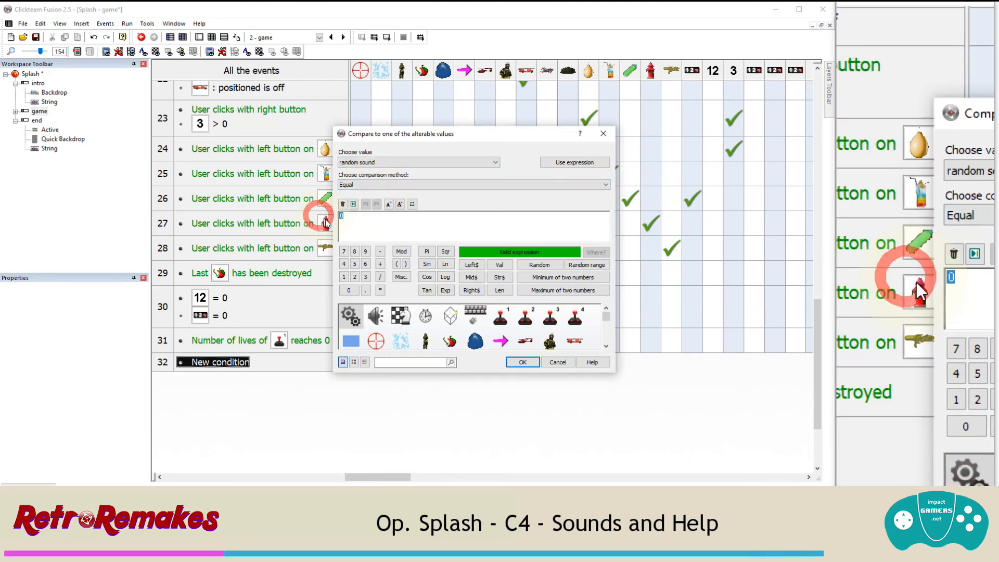
type("1")
left_click(515, 362)
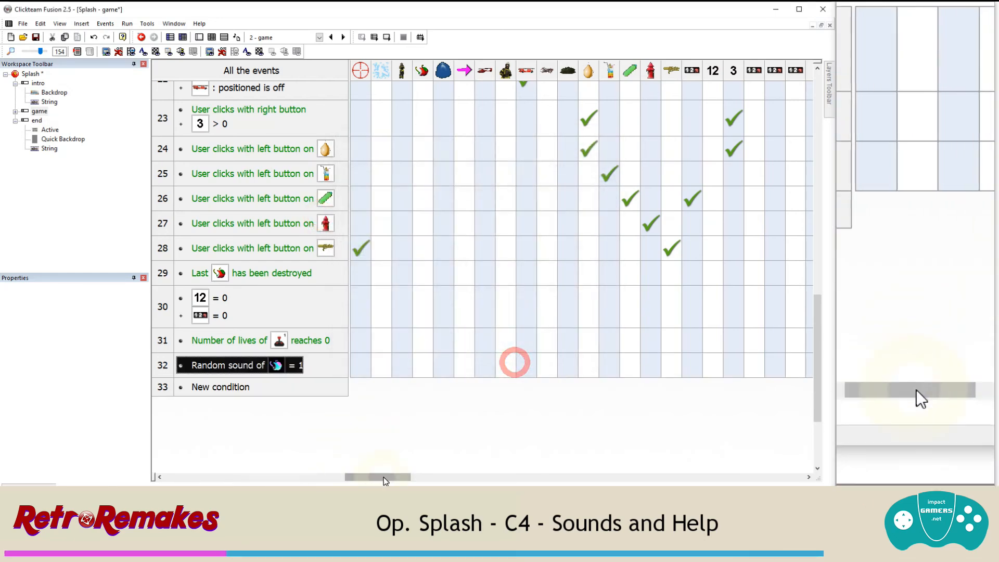
left_click_drag(385, 479, 181, 477)
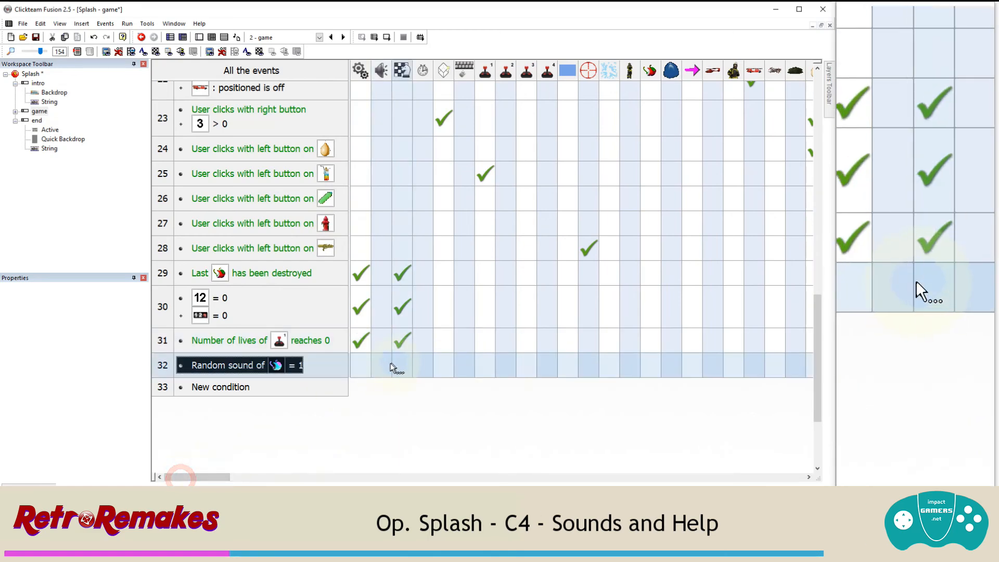
Step: Play the sample hit1.mp3 from a file in the event where the enemy group's random sound equals 1
left_click(385, 366)
left_click(409, 371)
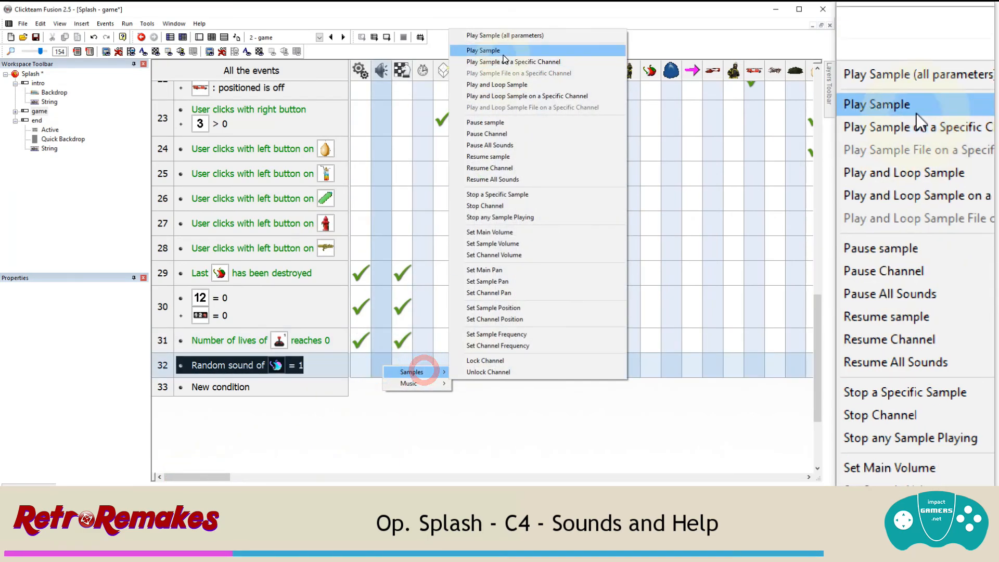
left_click(503, 54)
left_click(277, 340)
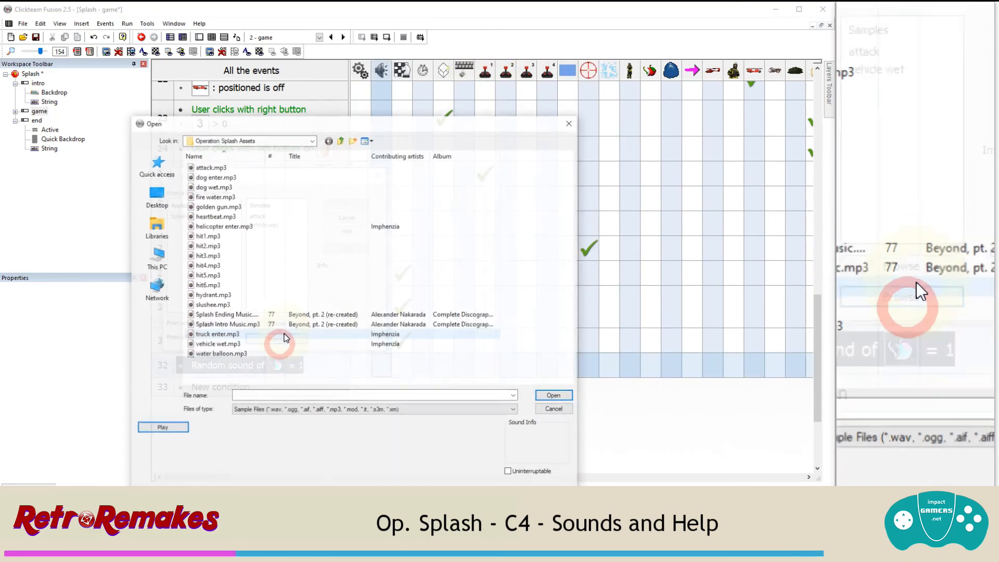
double_click(224, 235)
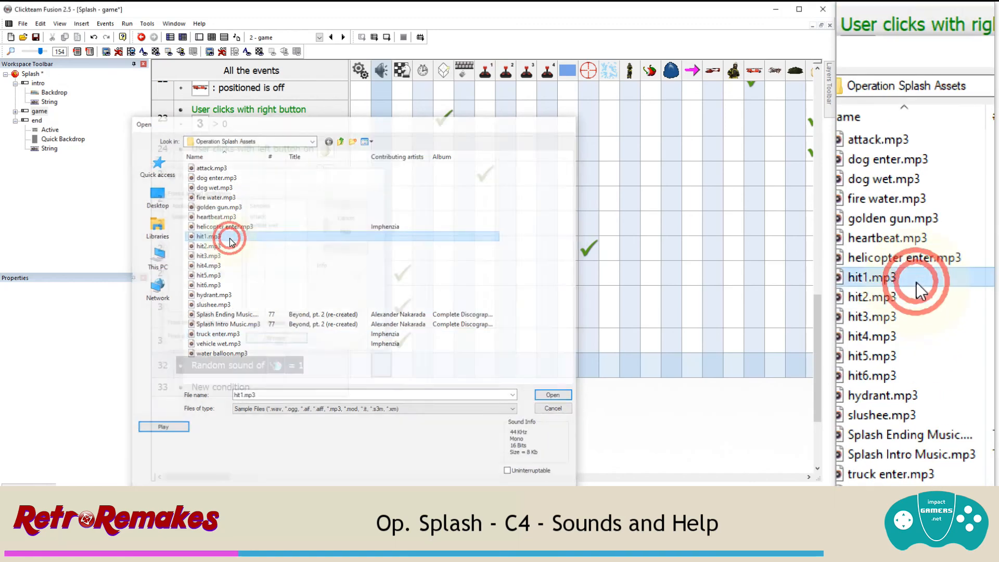
Step: Duplicate the "Random sound = 1" event five times at the end of the event list
left_click(163, 366)
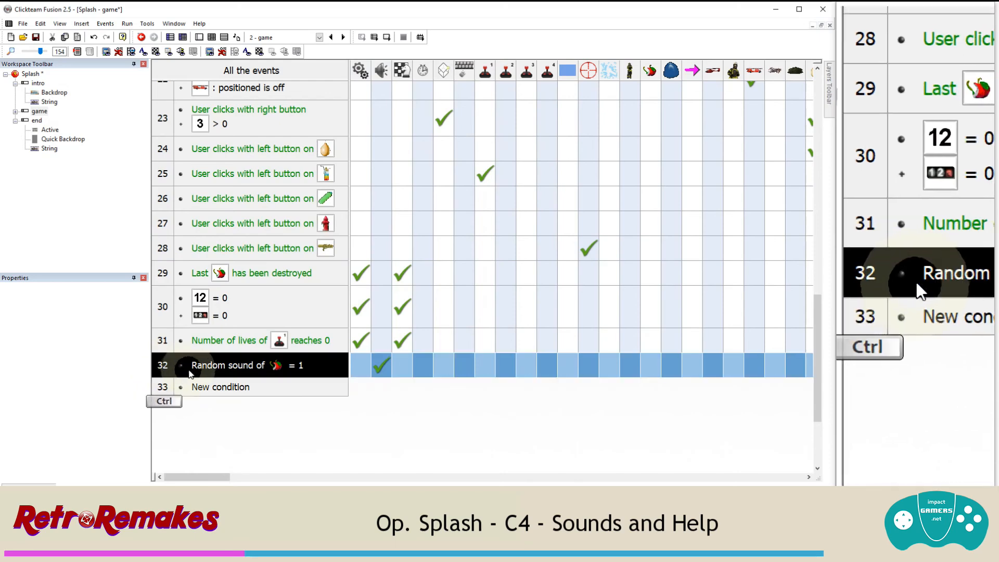
key("ctrl+v")
key("ctrl+v")
key("ctrl+v")
key("ctrl+v")
key("ctrl+v")
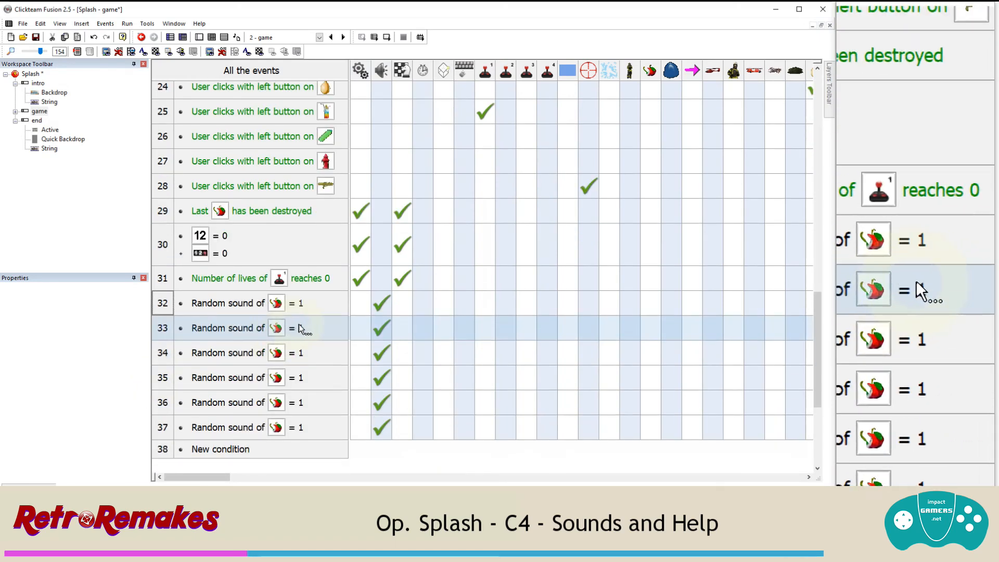
Step: Set the random sound comparison values in the first two copied events to 2 and 3
double_click(301, 326)
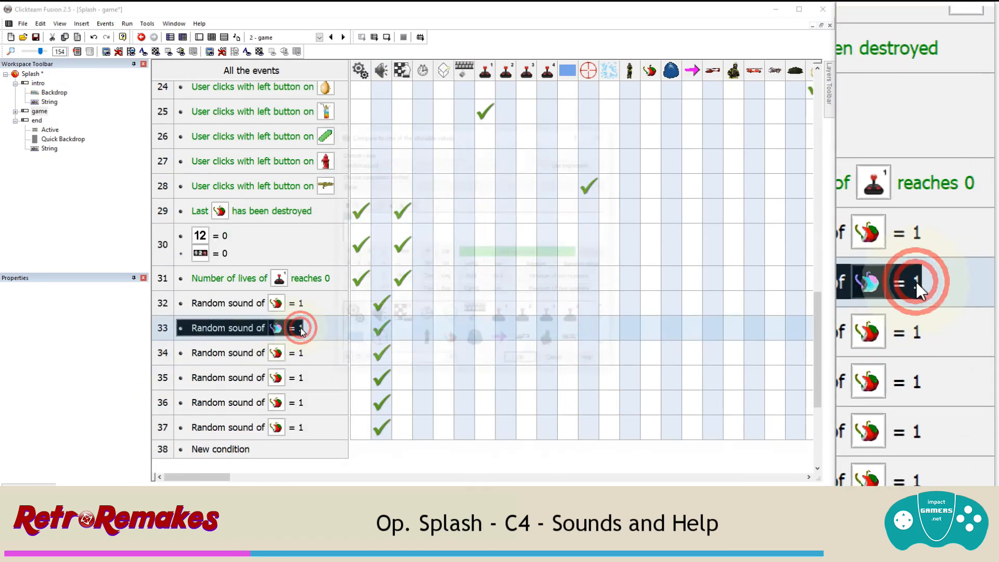
type("2")
left_click(522, 362)
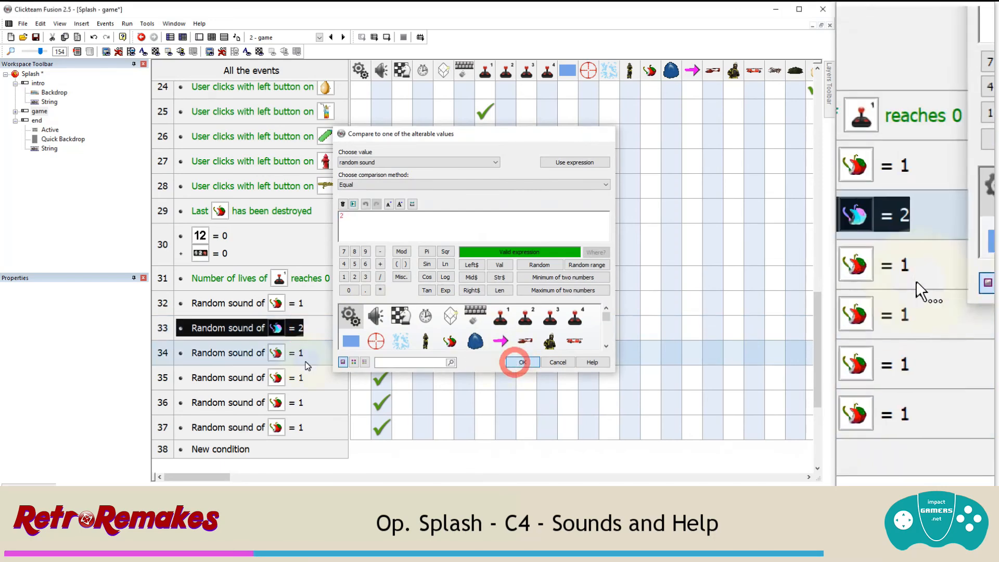
double_click(298, 353)
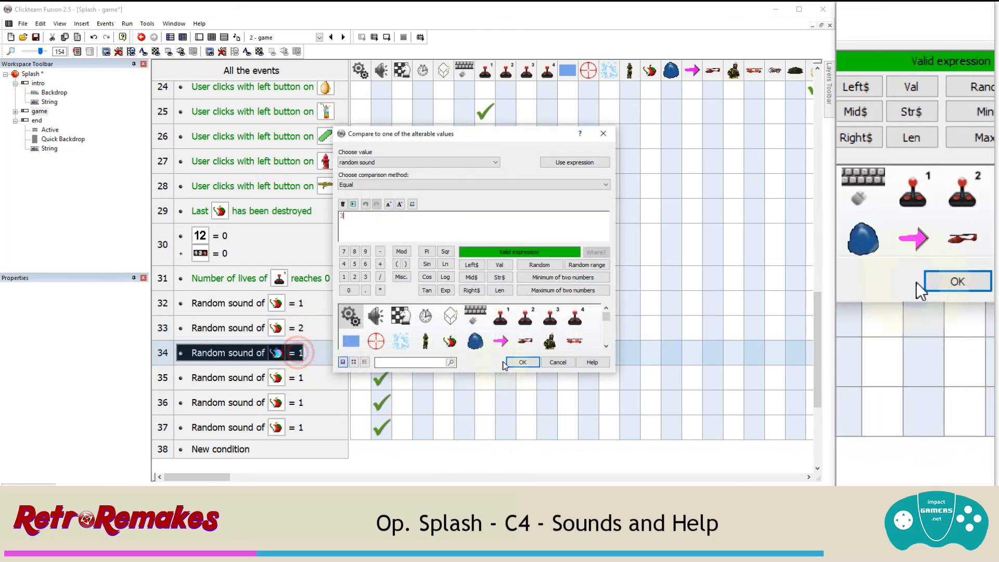
left_click(513, 361)
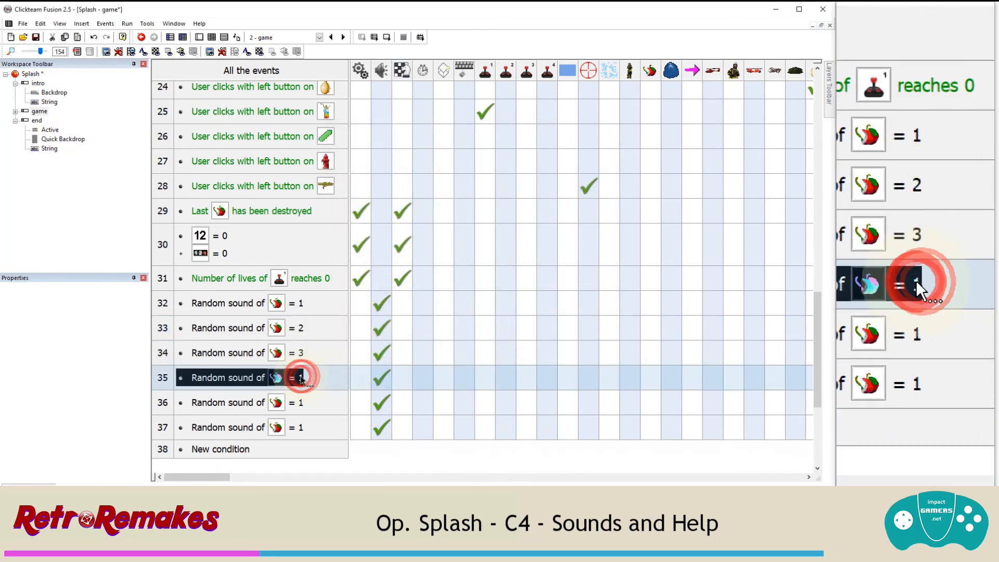
Step: Set the random sound comparison values in the last three copied events to 4, 5 and 6
double_click(301, 377)
type("4")
left_click(512, 362)
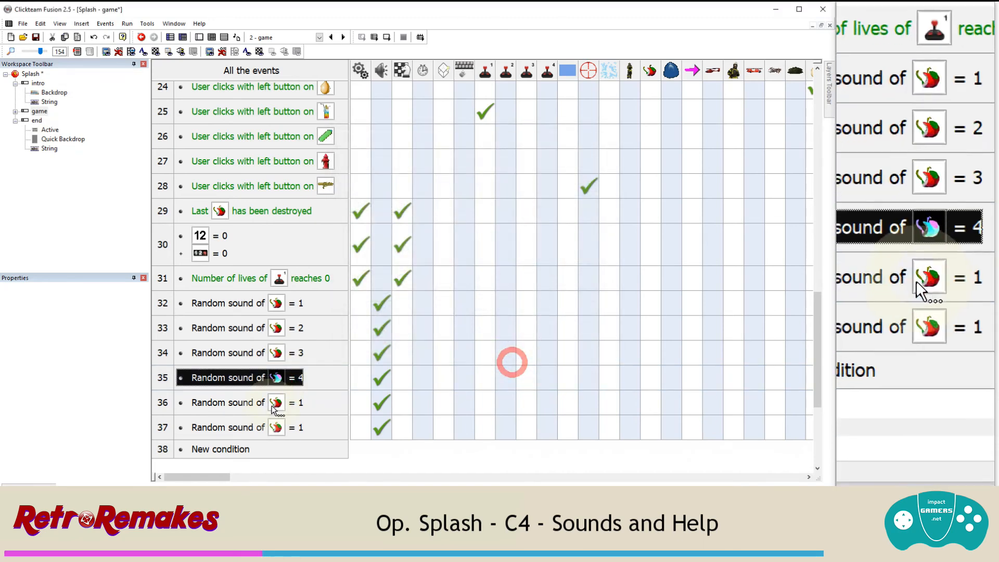
double_click(301, 403)
type("5")
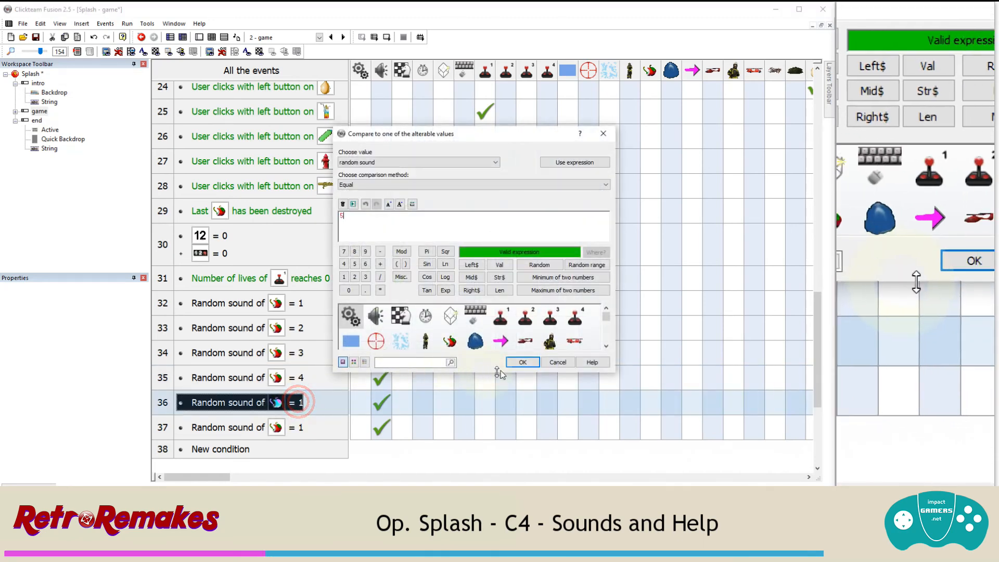
left_click(521, 361)
double_click(300, 428)
type("6")
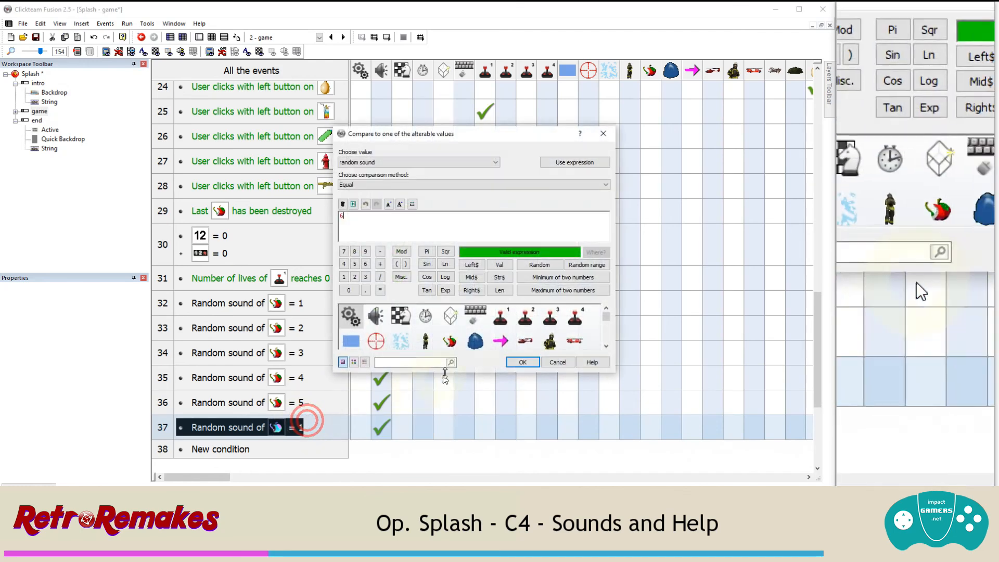
left_click(511, 363)
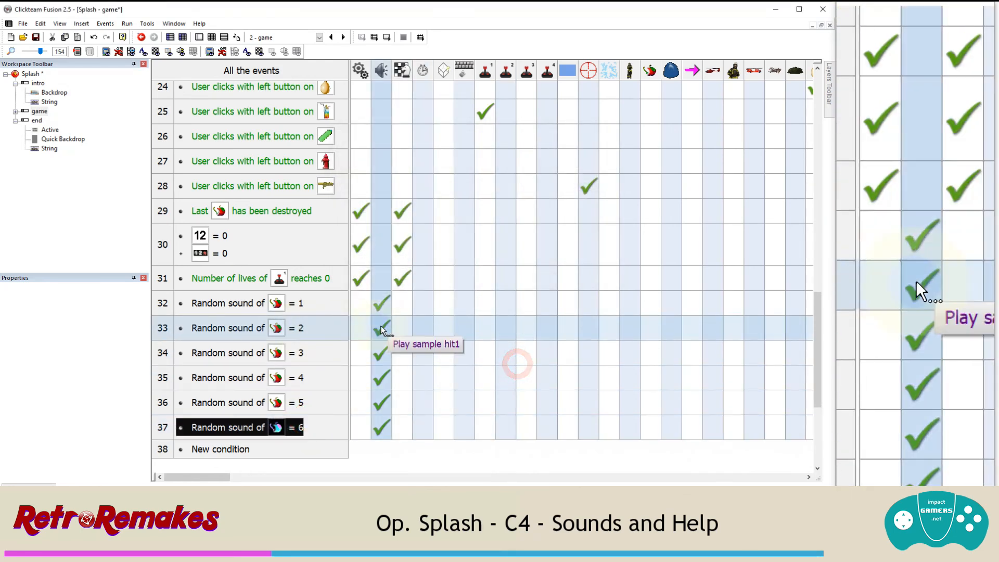
Step: Replace the sample played in the "Random sound = 2" event with the file hit2.mp3
left_click(383, 328)
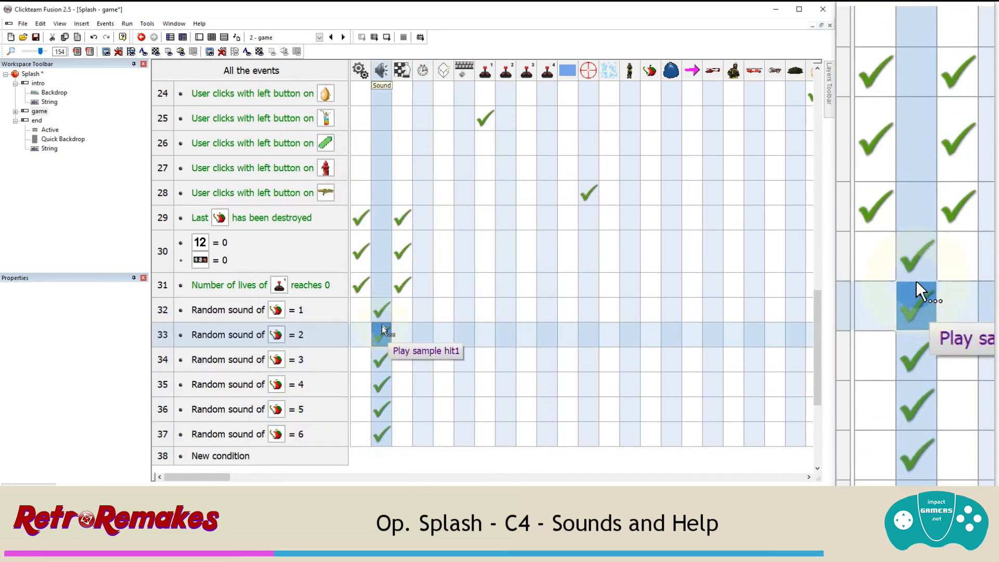
right_click(382, 328)
left_click(400, 361)
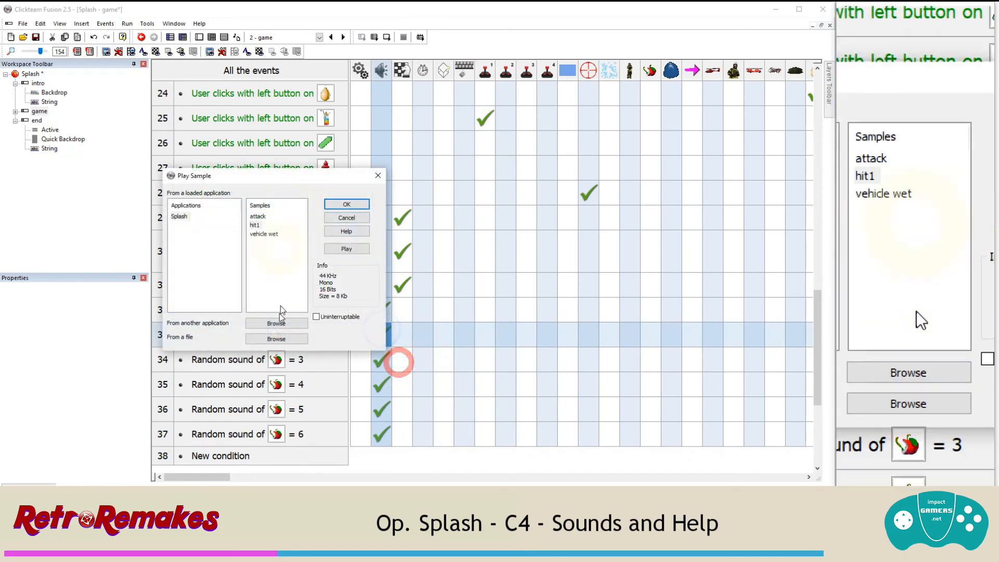
left_click(276, 339)
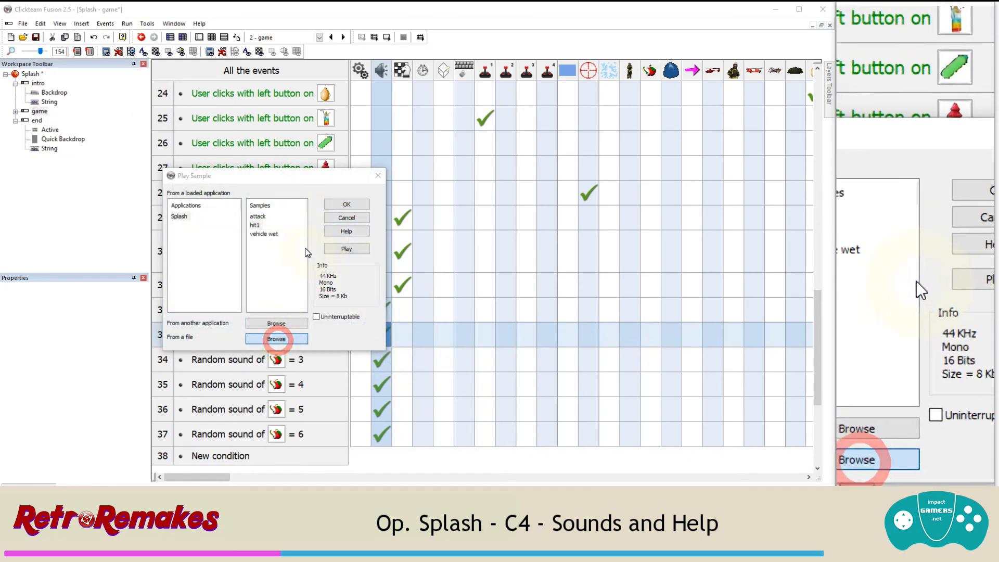
double_click(232, 249)
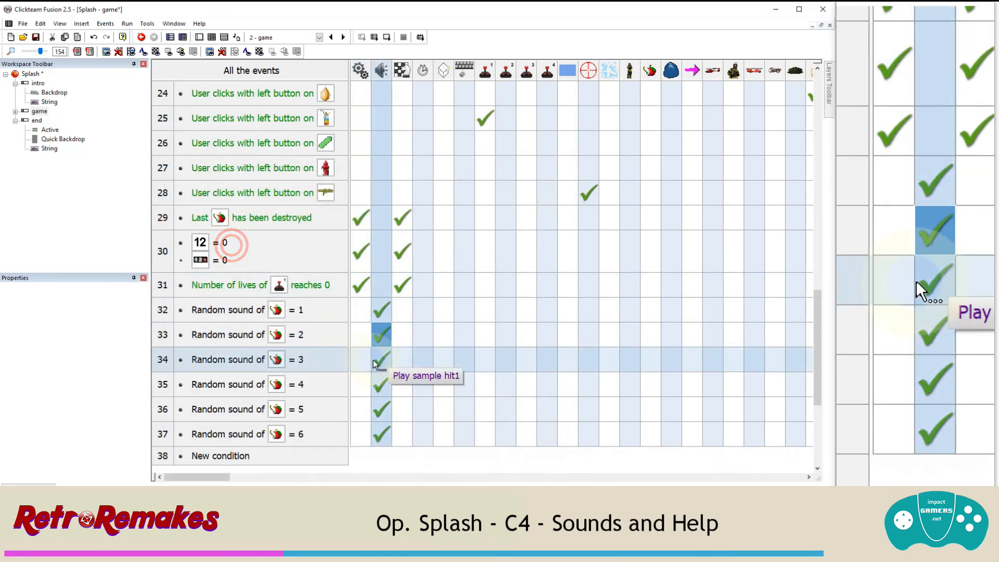
Step: Replace the samples played in the random sound events for values 3 to 6 with the matching files hit3.mp3 to hit6.mp3
left_click(401, 392)
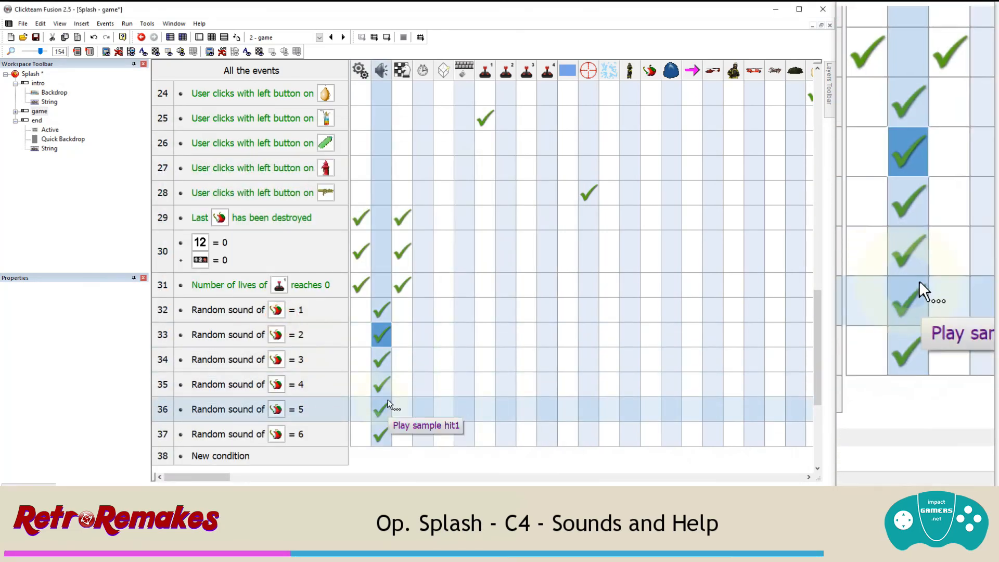
right_click(385, 434)
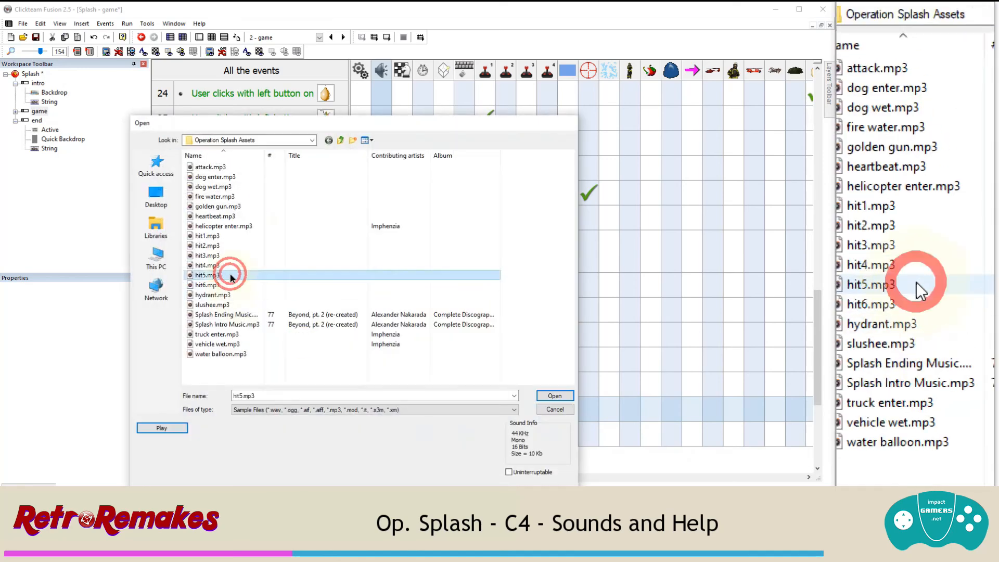
double_click(232, 276)
left_click(277, 323)
left_click(213, 284)
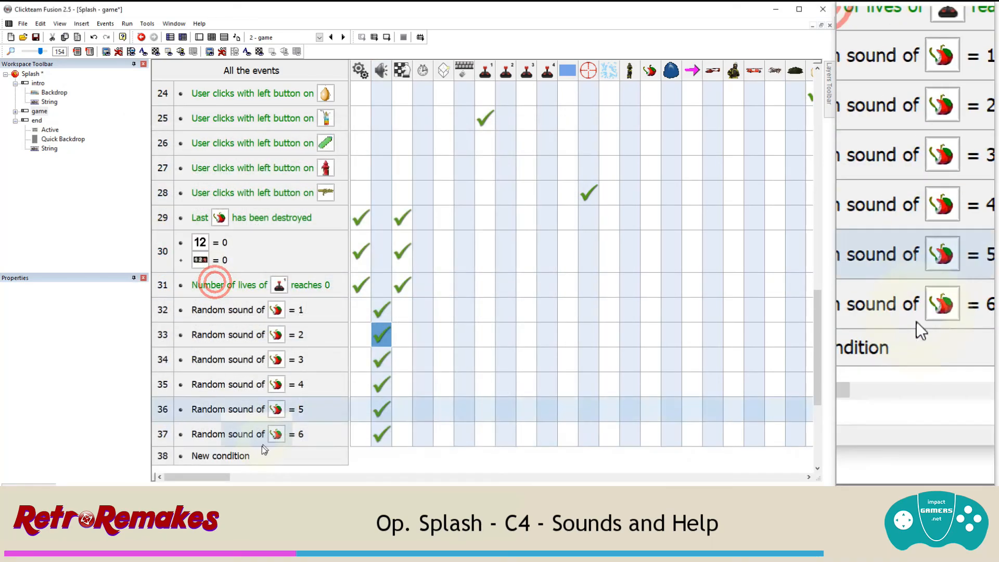
Step: Set the enemy group's random sound value to 0 in the "Random sound = 1" event, and copy the action to the other five random sound events
left_click_drag(219, 468, 414, 466)
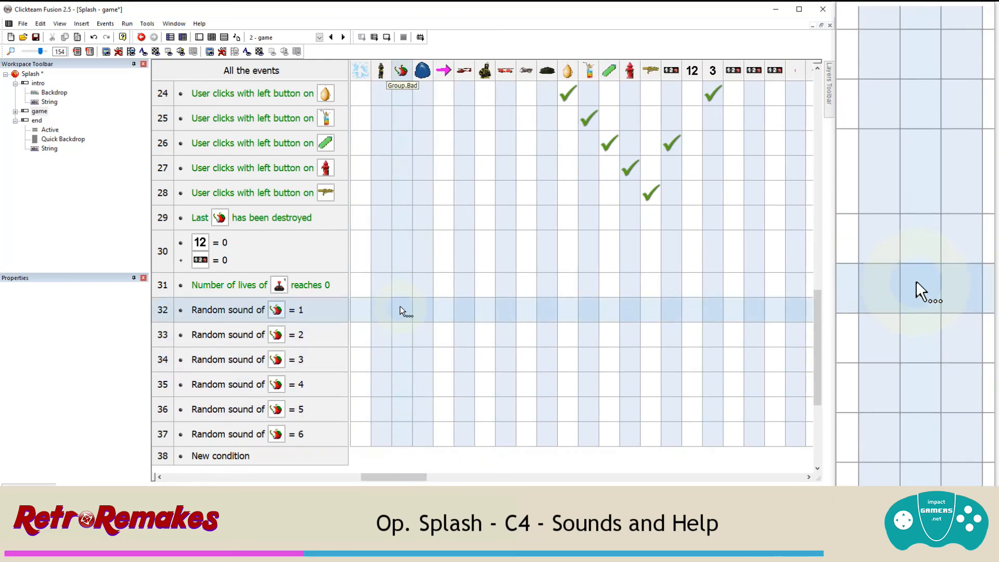
left_click(400, 311)
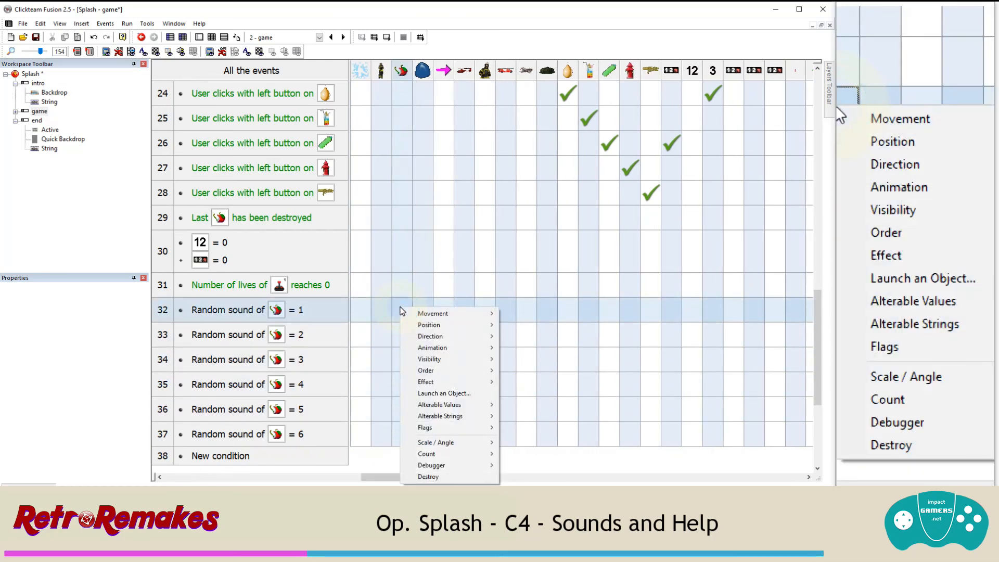
left_click(479, 404)
left_click(515, 404)
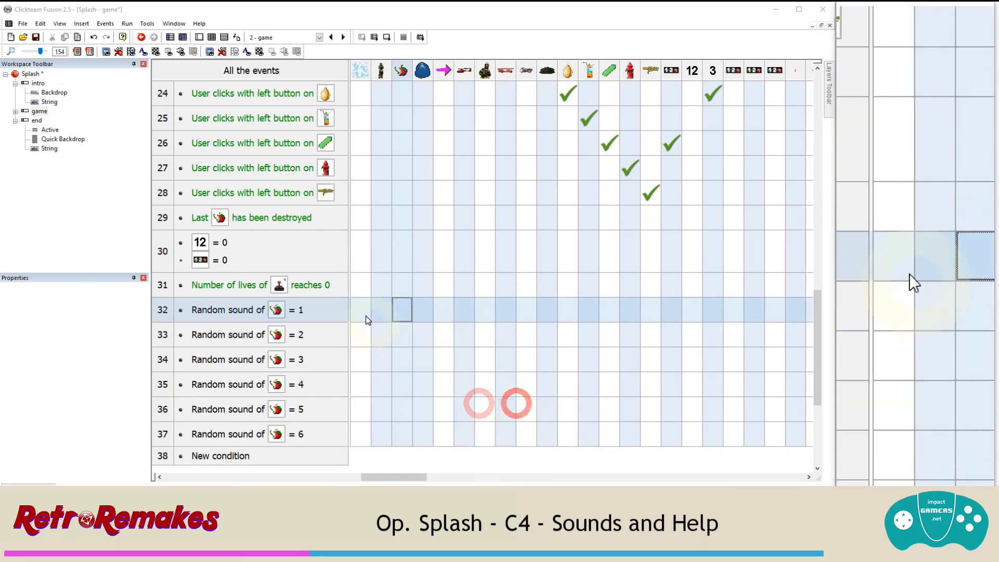
left_click(490, 132)
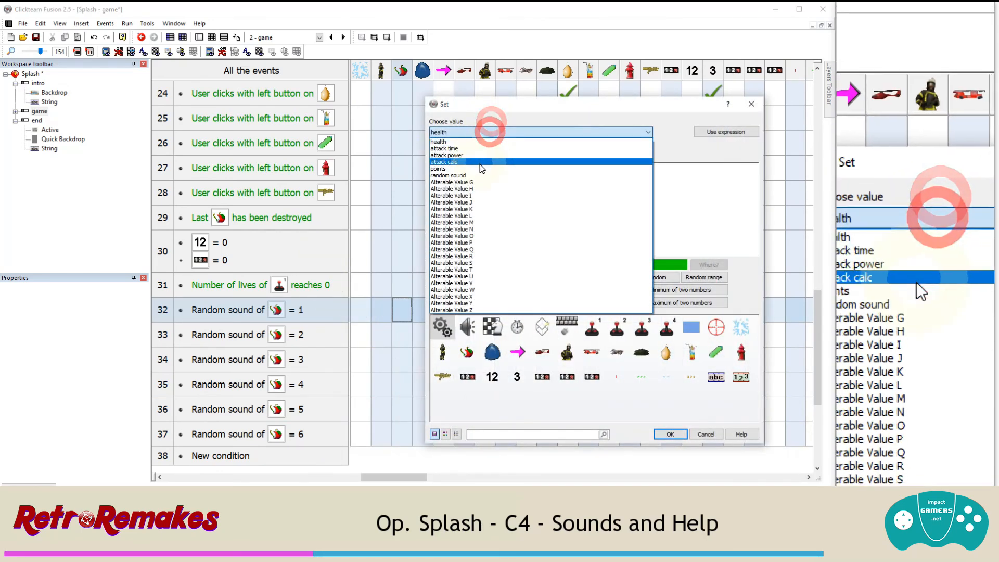
left_click(480, 175)
key("Return")
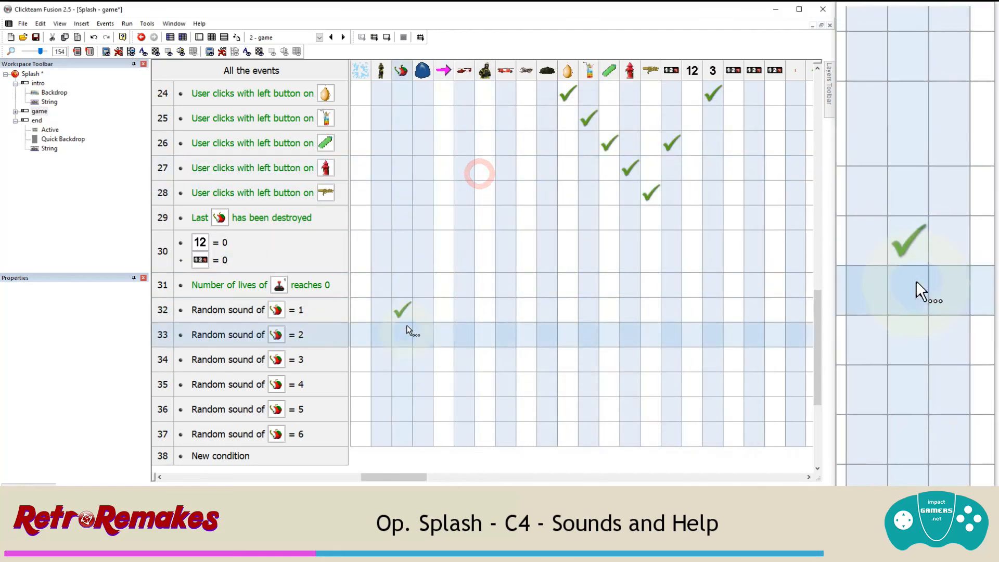
left_click_drag(402, 309, 402, 384)
left_click_drag(402, 384, 403, 433)
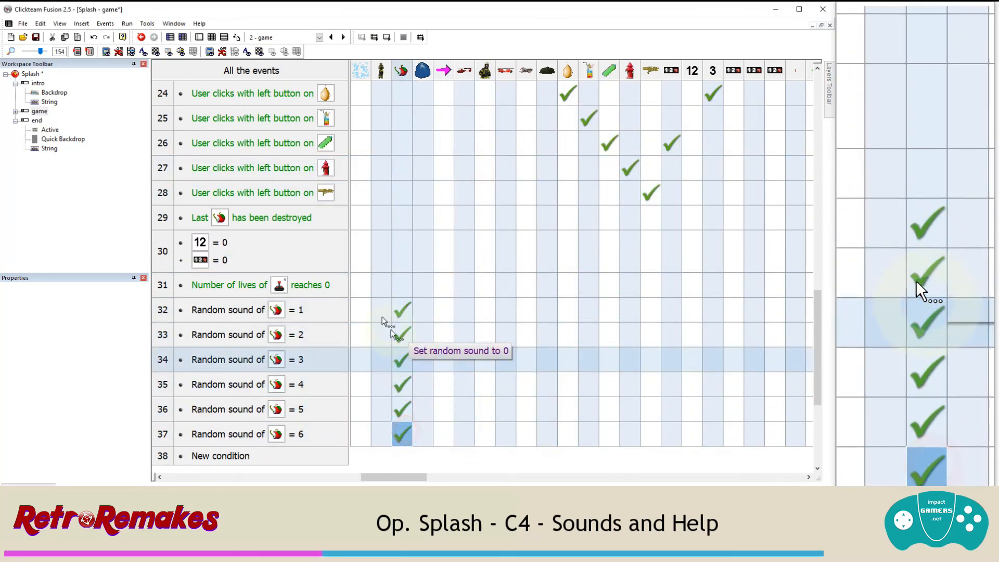
Step: Run the application and play through the level, splashing the firefighters and fire truck to test the sounds, and close the game window
left_click(127, 24)
left_click(138, 46)
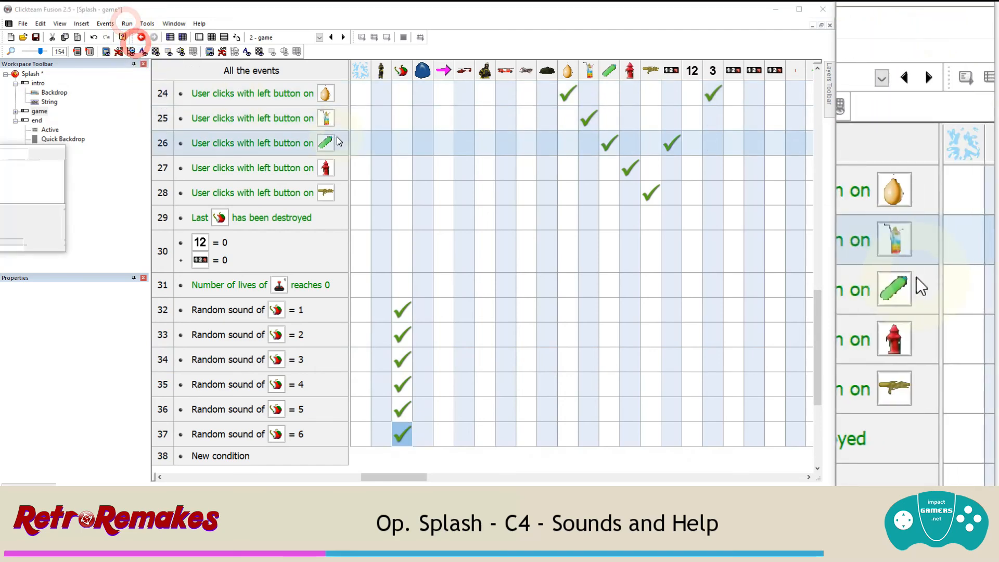
left_click(321, 277)
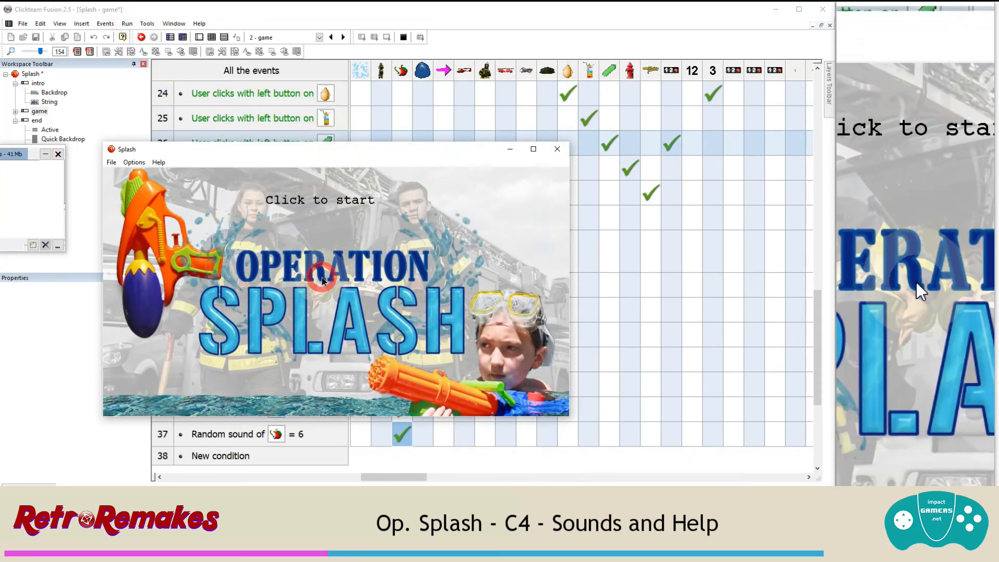
left_click(339, 268)
left_click(317, 272)
left_click(308, 273)
left_click(311, 286)
left_click(304, 287)
left_click(435, 266)
left_click(430, 268)
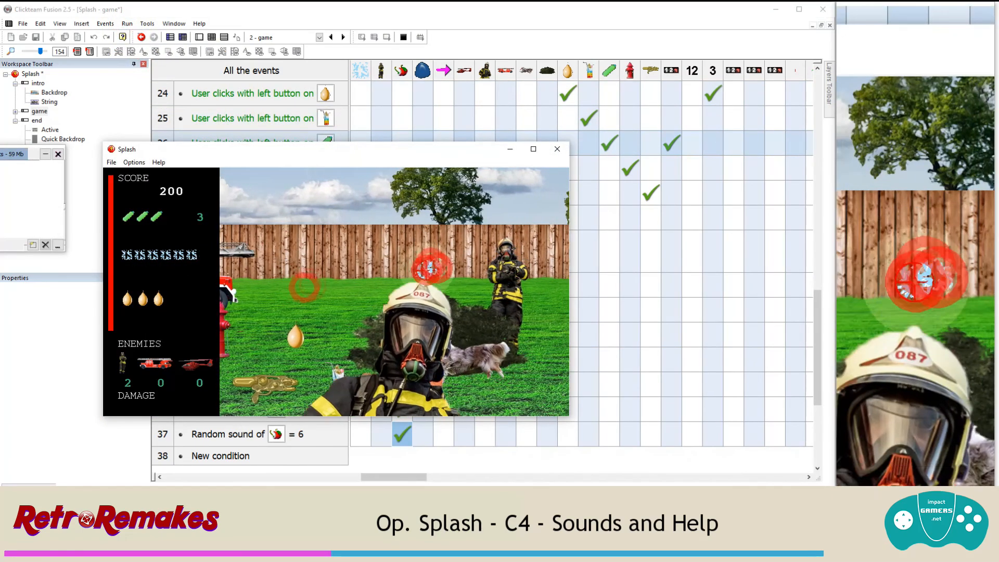
left_click(393, 295)
left_click(392, 297)
left_click(395, 299)
left_click(463, 276)
left_click(462, 280)
left_click(462, 283)
left_click(462, 283)
left_click(462, 283)
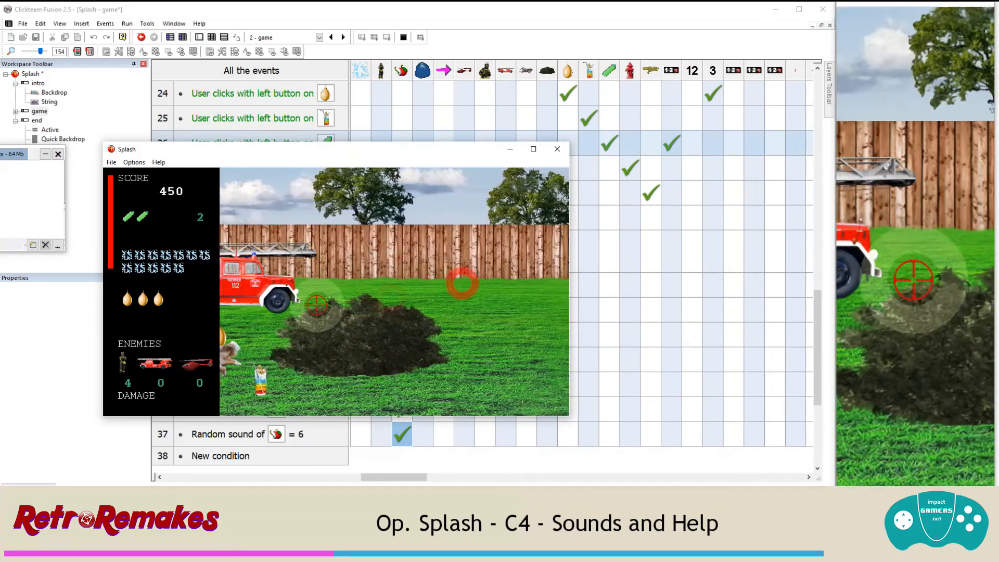
left_click(295, 288)
right_click(295, 288)
right_click(392, 237)
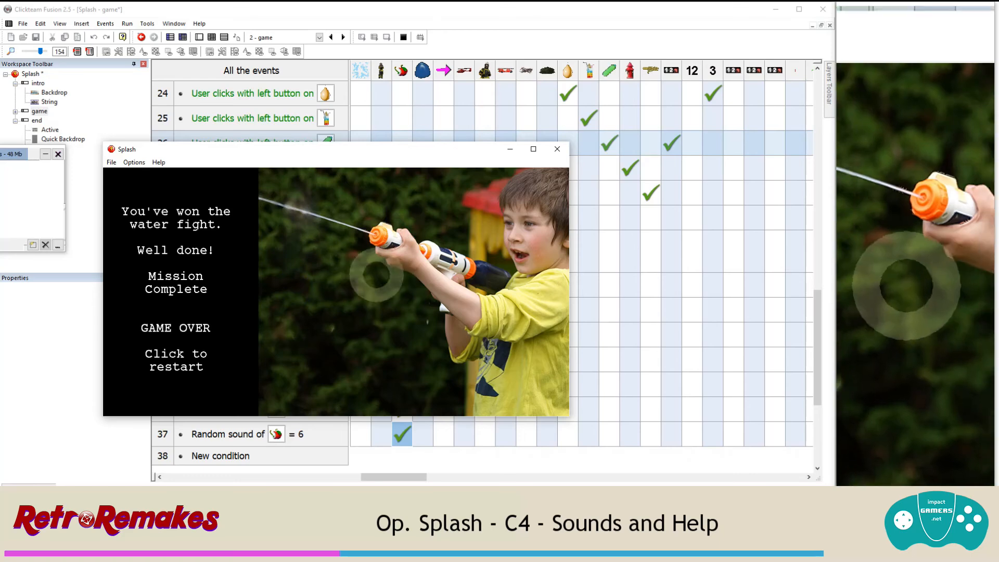
left_click(553, 152)
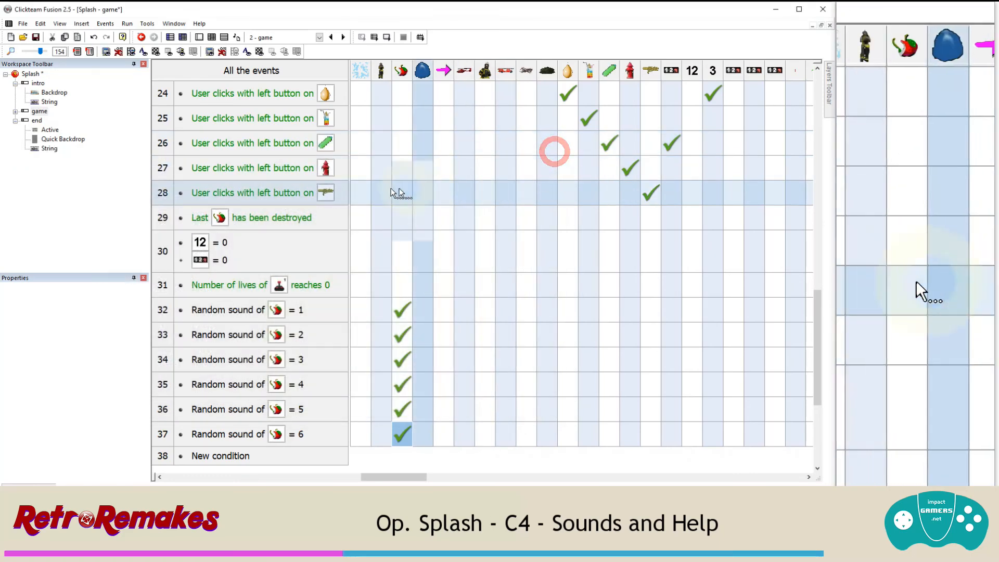
scroll(383, 188, "down", 1)
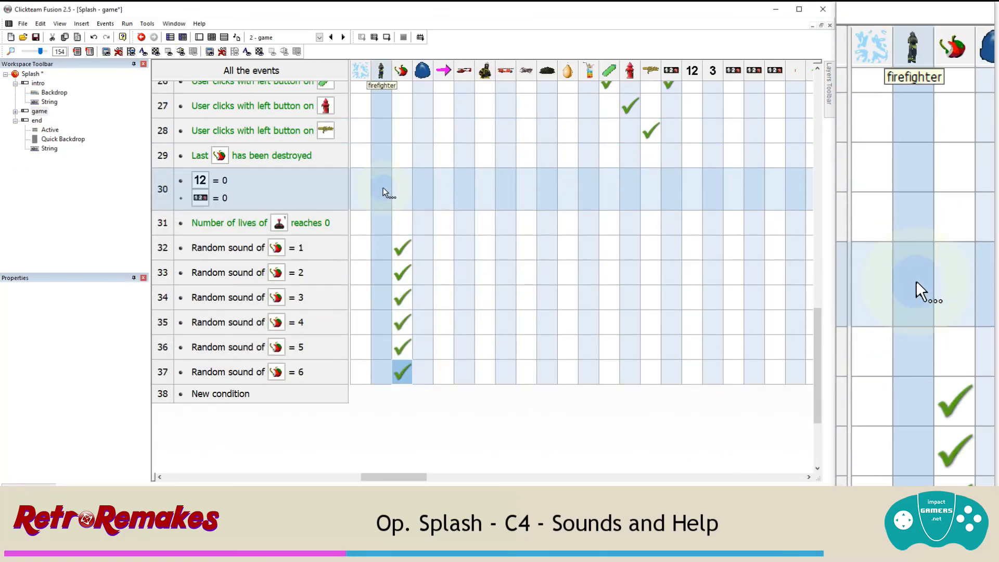
scroll(349, 216, "up", 4)
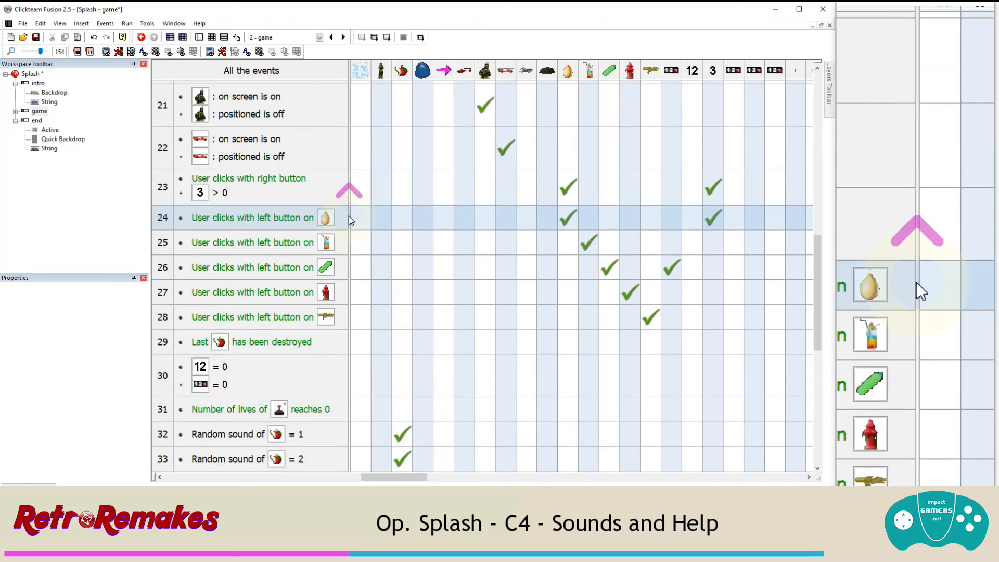
scroll(348, 216, "down", 4)
scroll(348, 216, "down", 2)
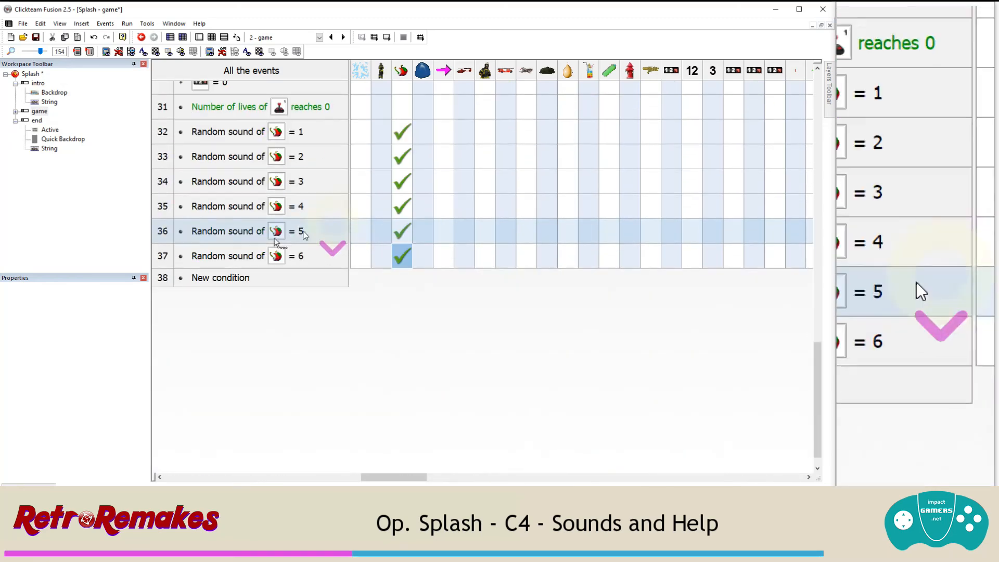
Step: Add an event testing that the dog's "on screen" flag is on, limited with the "Only one action when event loops" condition
left_click(235, 279)
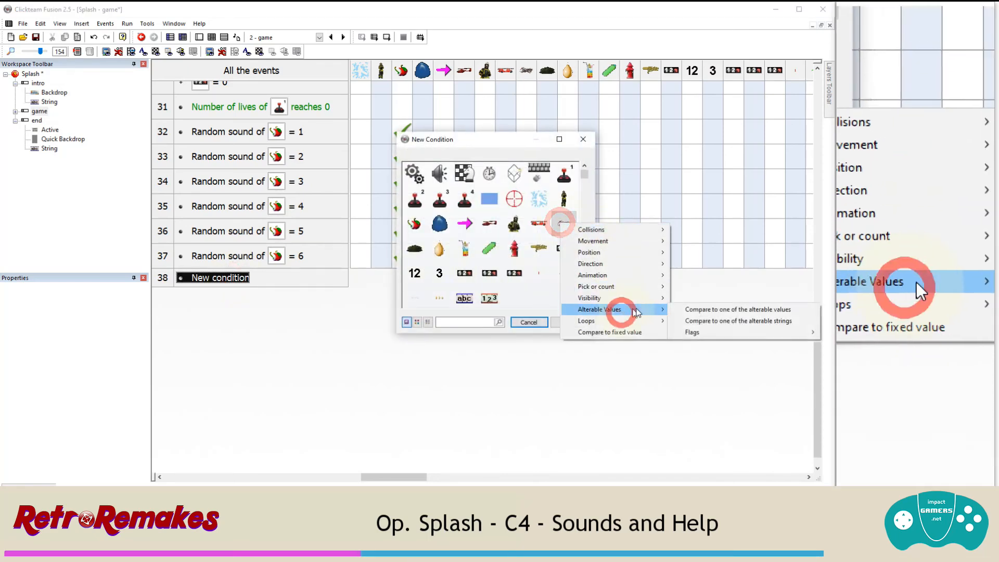
left_click(822, 330)
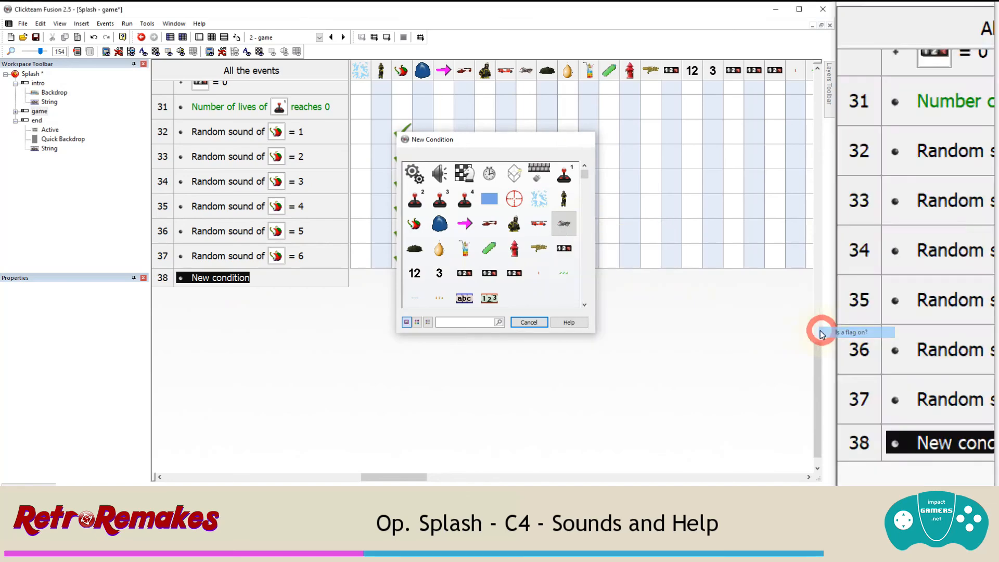
double_click(313, 211)
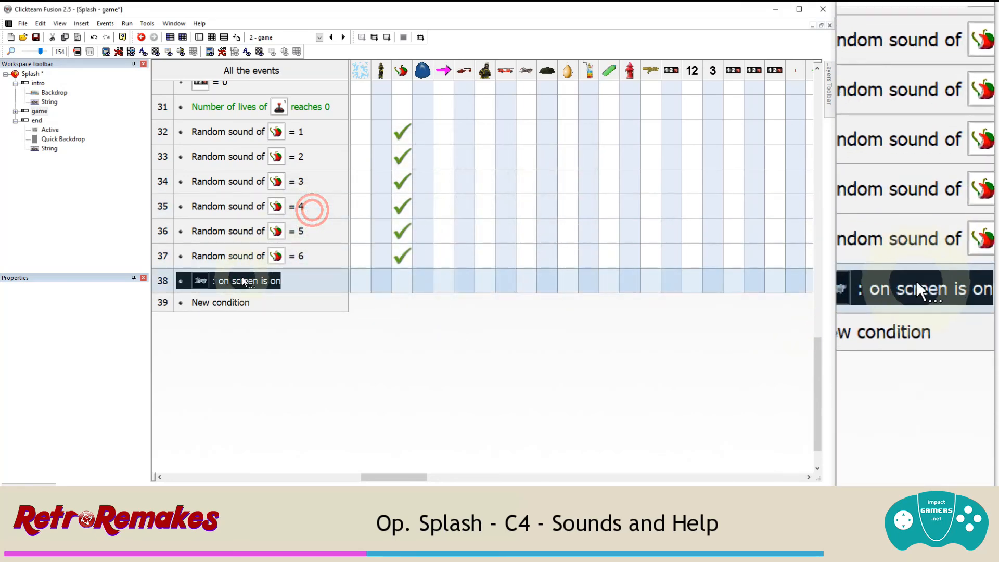
right_click(245, 283)
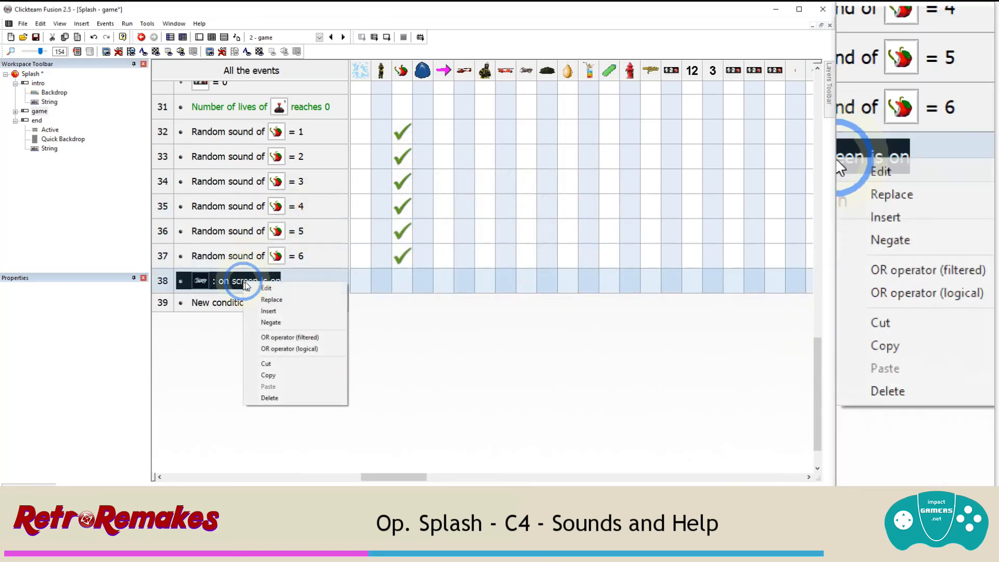
left_click(268, 312)
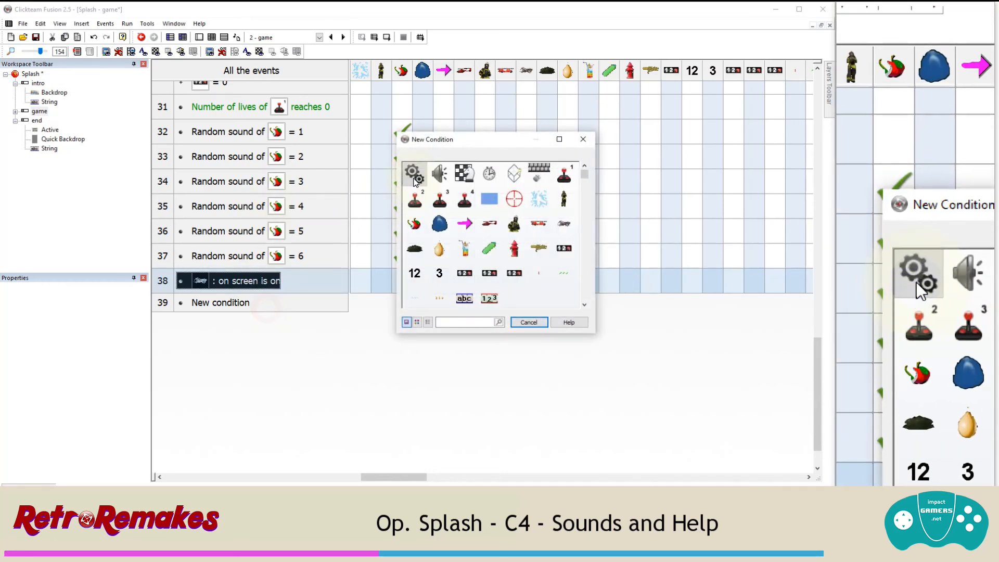
left_click(415, 180)
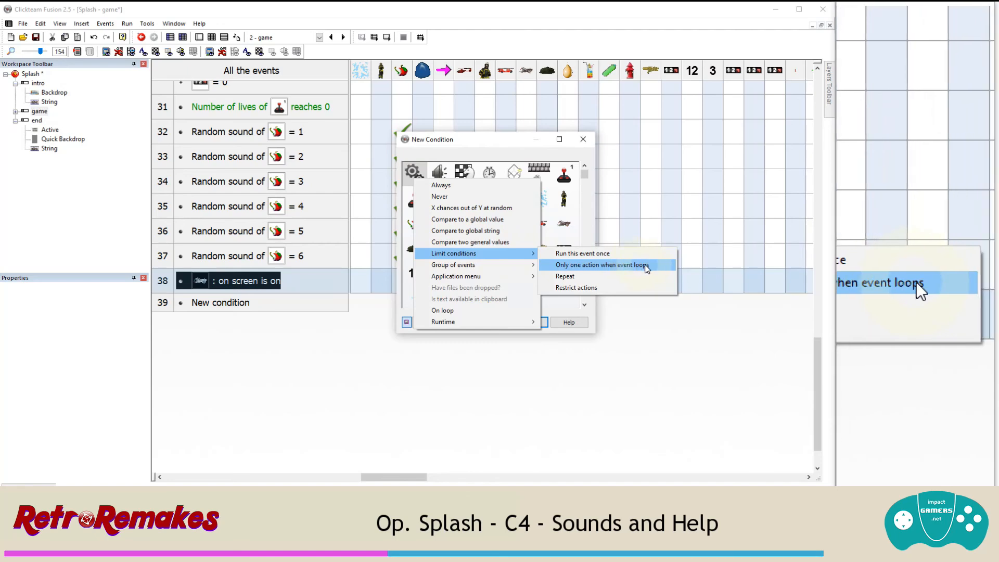
left_click(626, 271)
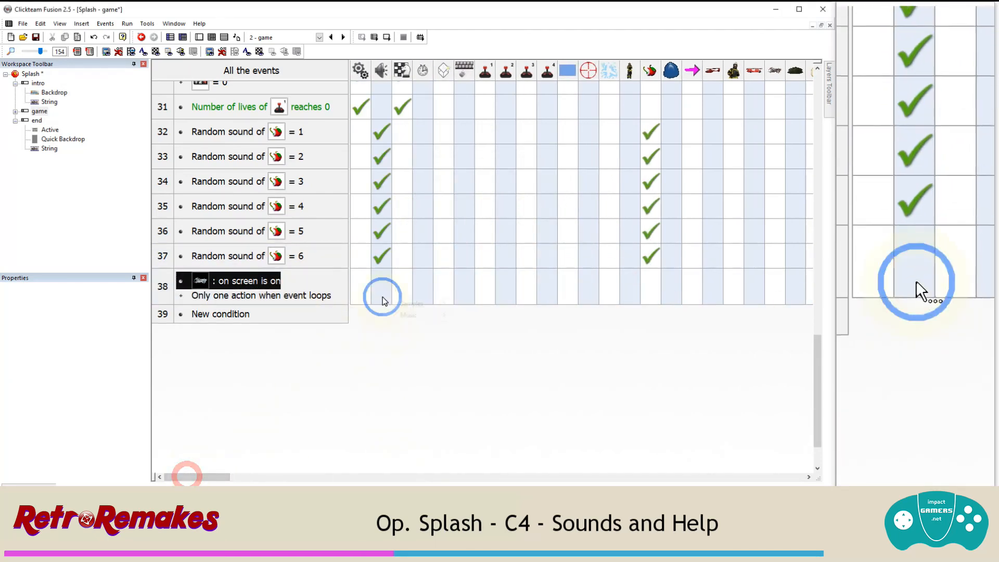
Step: Make the dog's on-screen event play the sample file dog enter.mp3
mouse_move(408, 305)
left_click(490, 233)
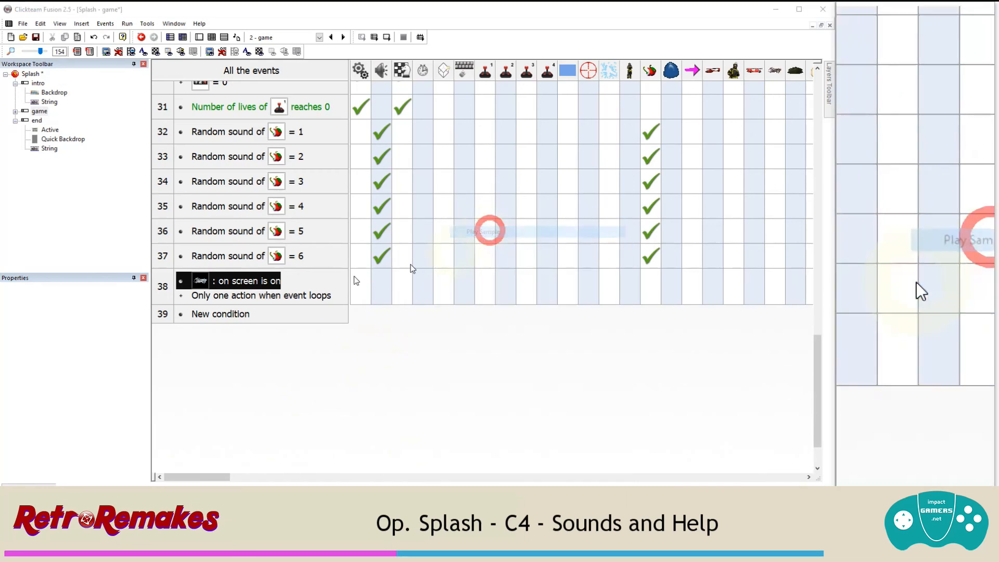
left_click(274, 338)
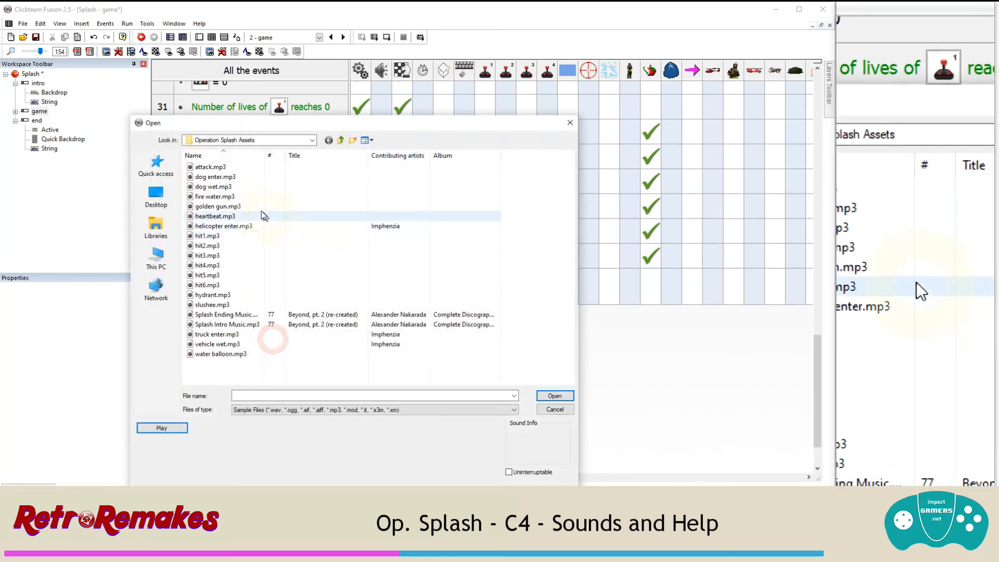
double_click(254, 178)
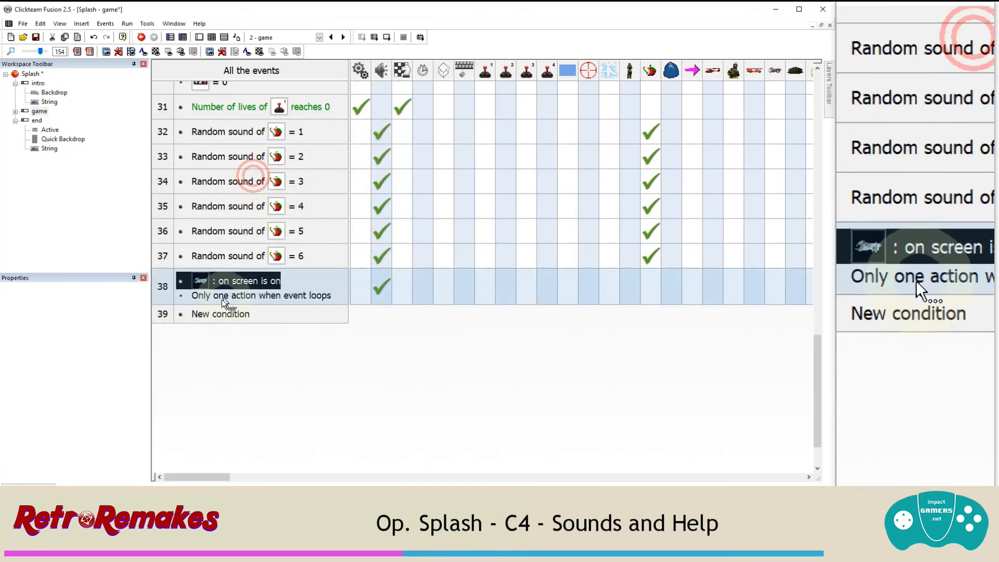
Step: Duplicate the dog's on-screen event twice, changing the tested object to the fire truck in one copy and the helicopter in the other
left_click(161, 294)
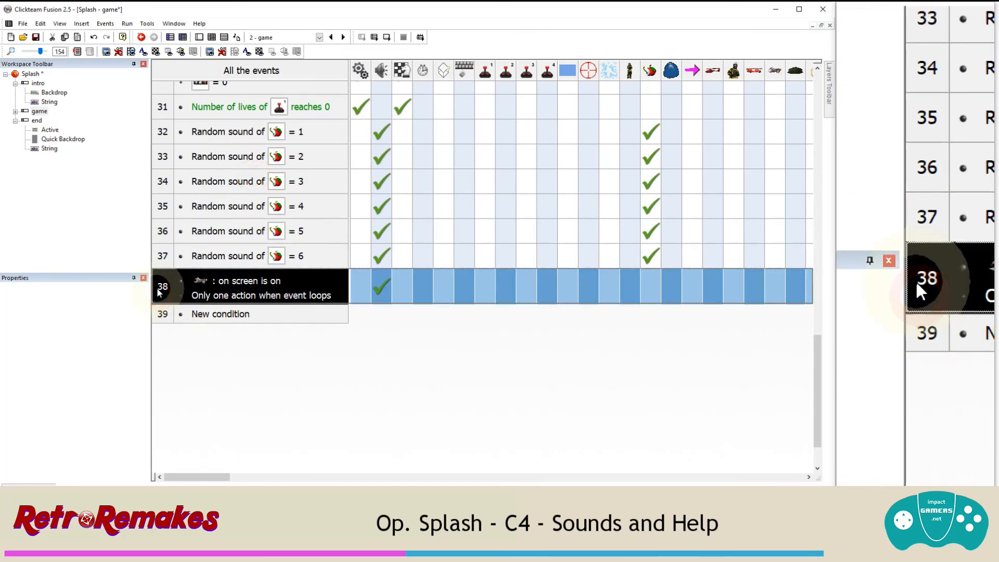
key("ctrl+c")
key("ctrl+v")
key("ctrl+v")
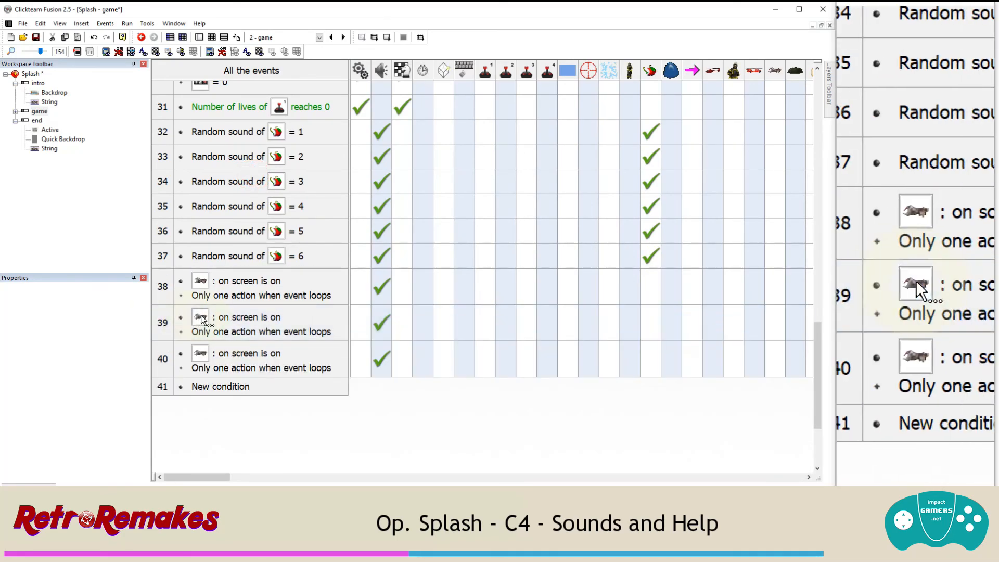
double_click(196, 312)
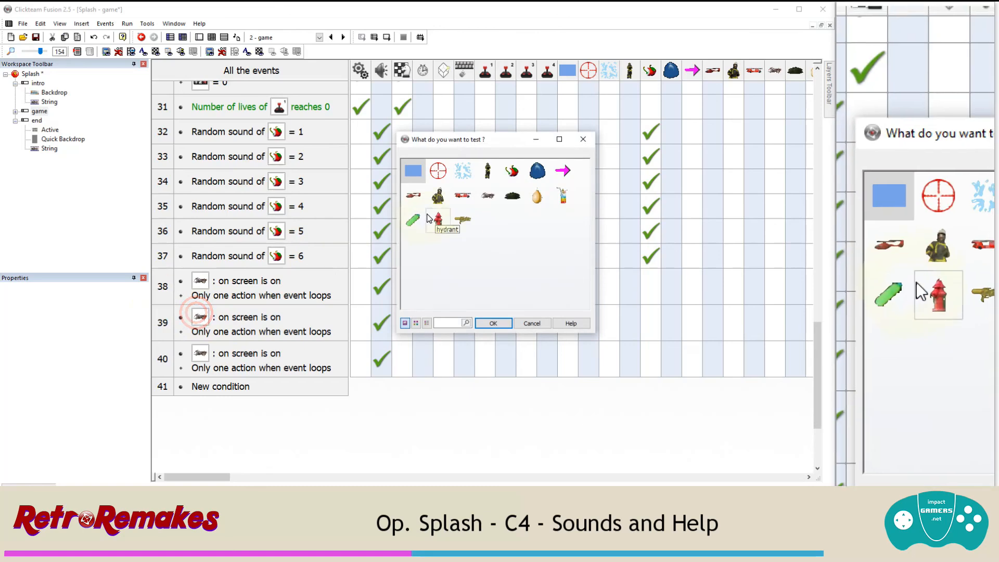
double_click(455, 201)
double_click(200, 353)
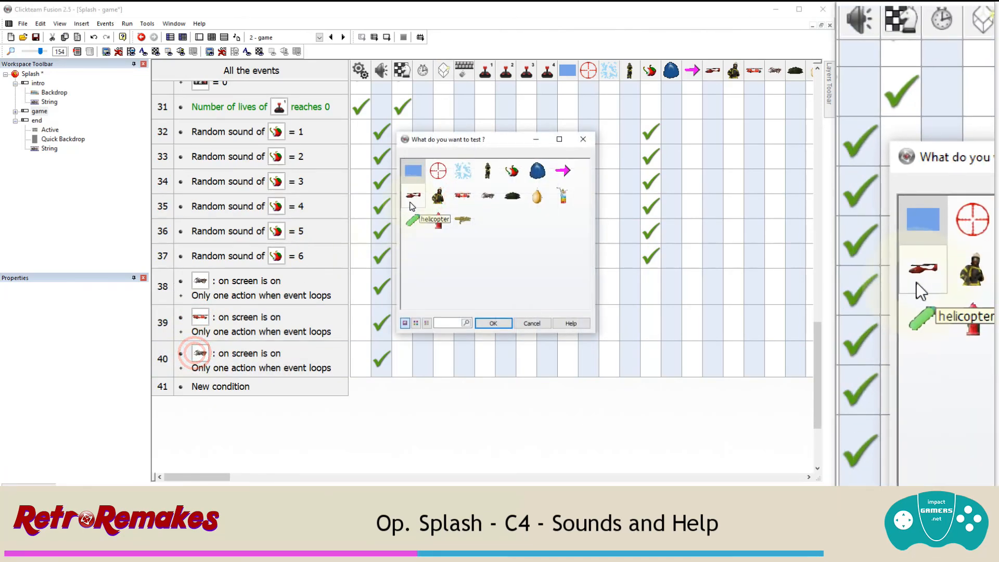
double_click(411, 205)
Step: Replace the sample played in the fire truck's on-screen event with the file truck enter.mp3
right_click(379, 323)
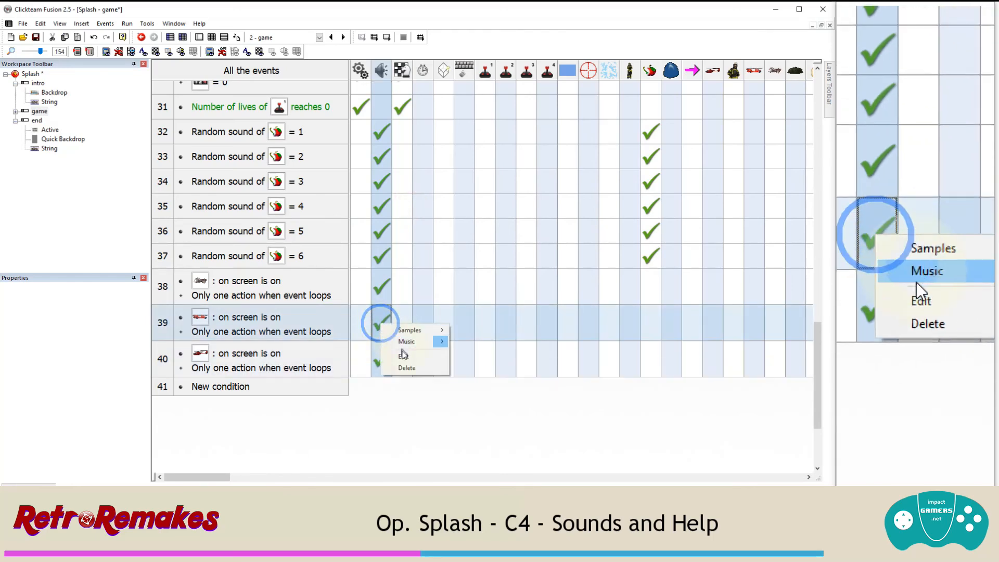
left_click(404, 357)
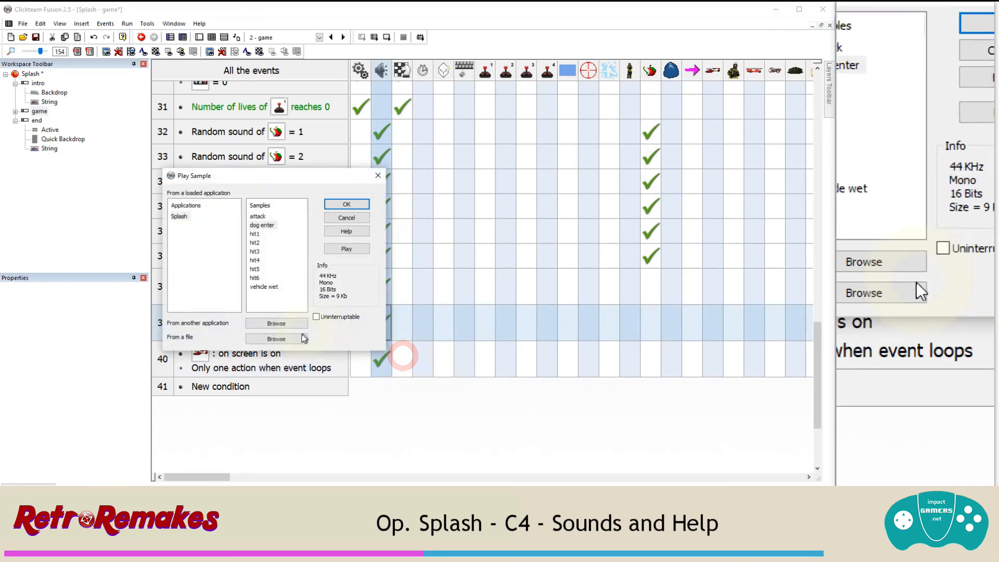
left_click(303, 338)
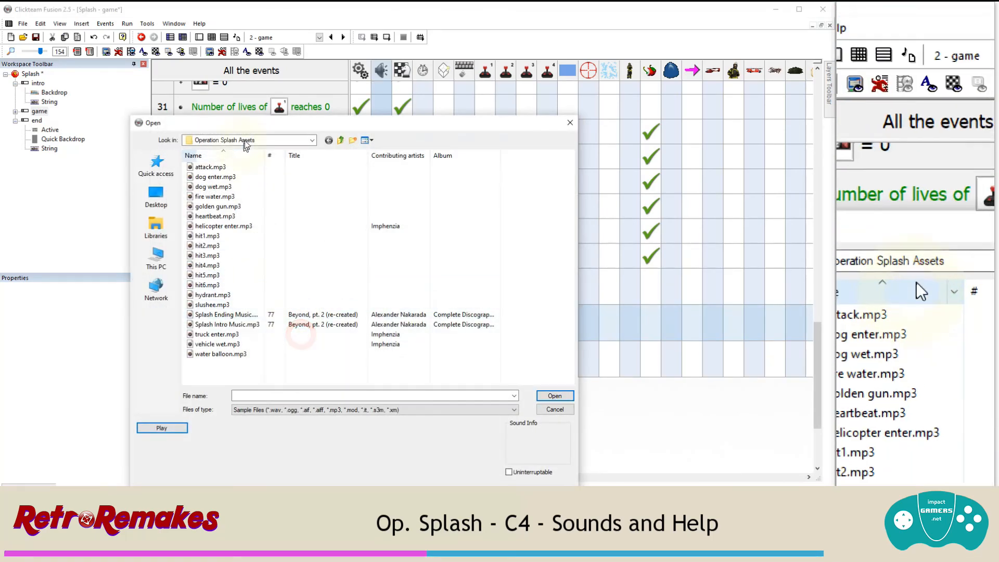
left_click_drag(286, 118, 508, 85)
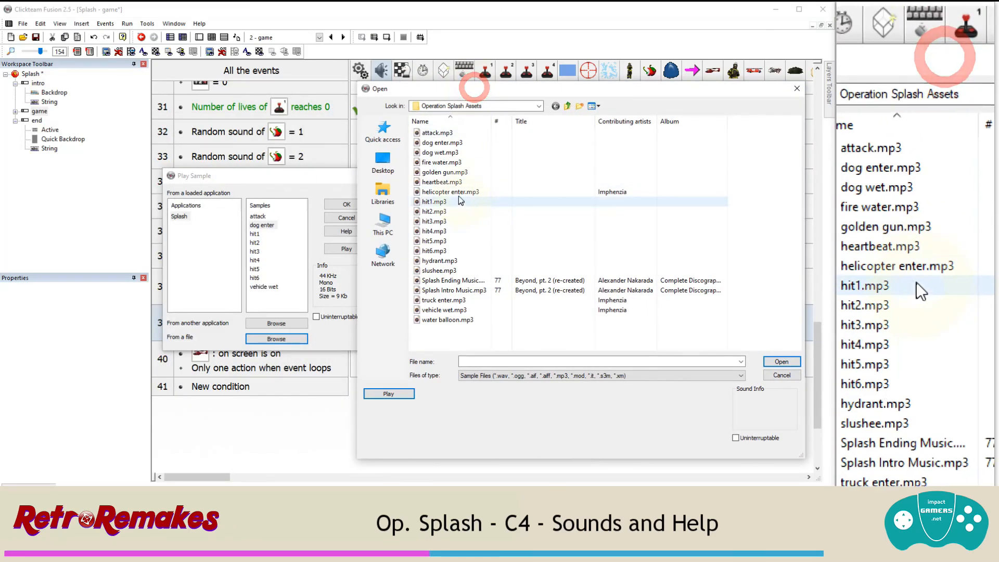
double_click(448, 301)
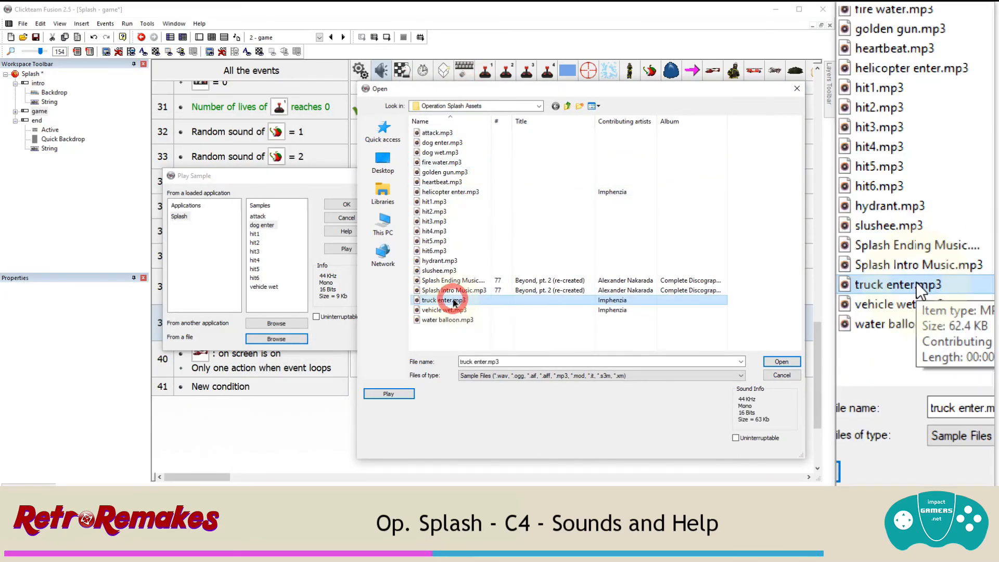
Step: Replace the sample played in the helicopter's on-screen event with the file helicopter enter.mp3
left_click(383, 358)
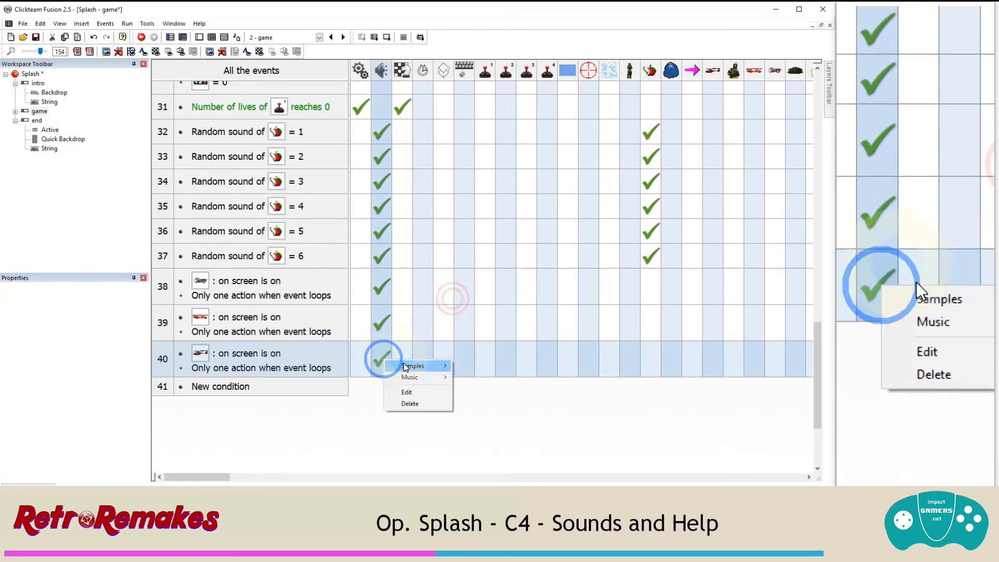
left_click(407, 389)
left_click(288, 339)
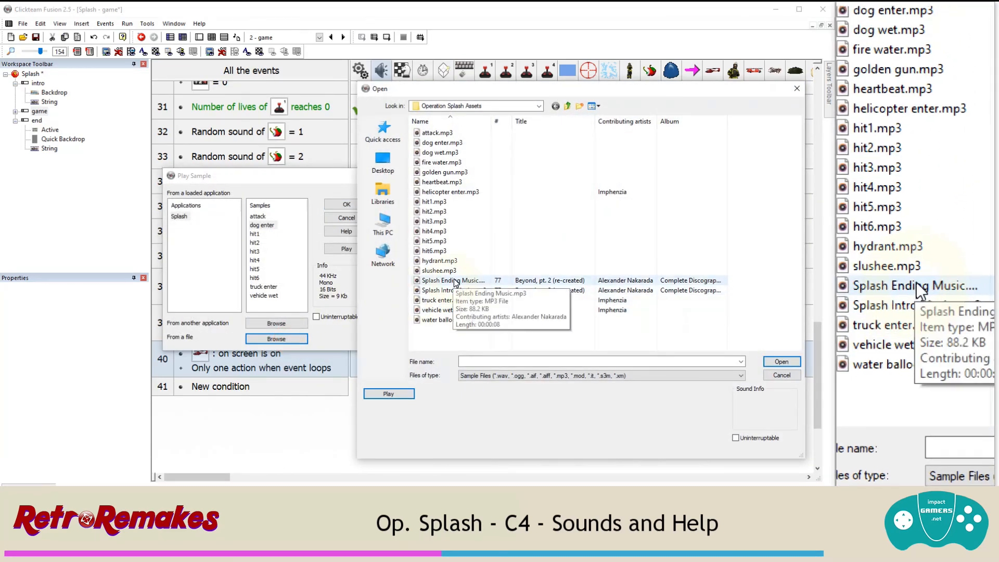
double_click(460, 191)
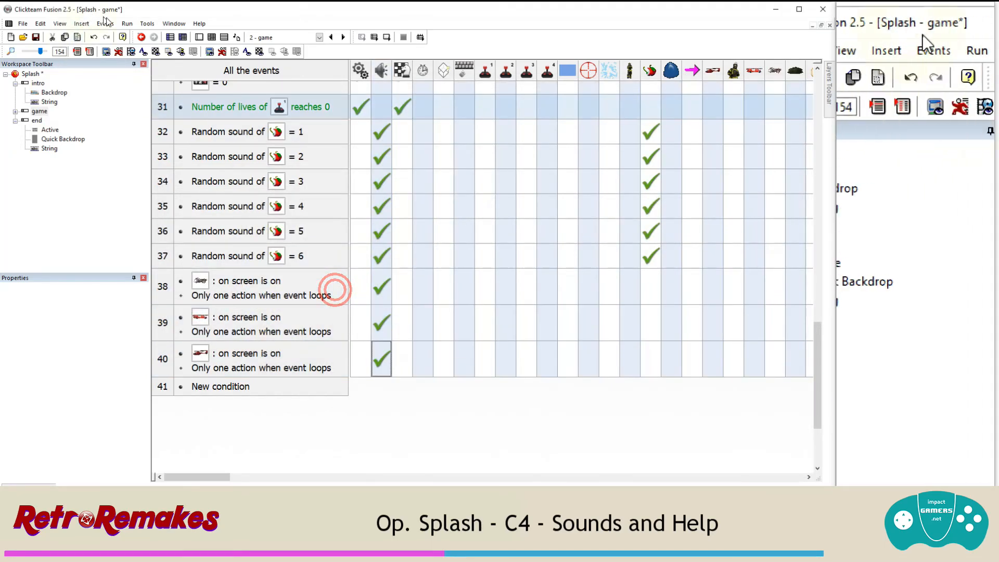
Step: Run the application, play through the level to test the dog, fire truck and helicopter entry sounds, and close the game window
left_click(127, 23)
left_click(137, 40)
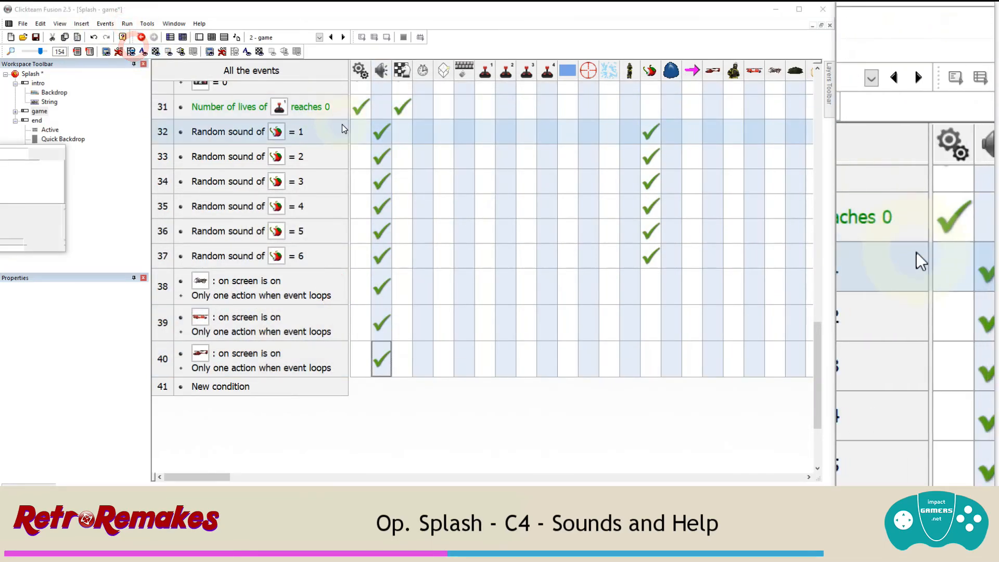
left_click(341, 286)
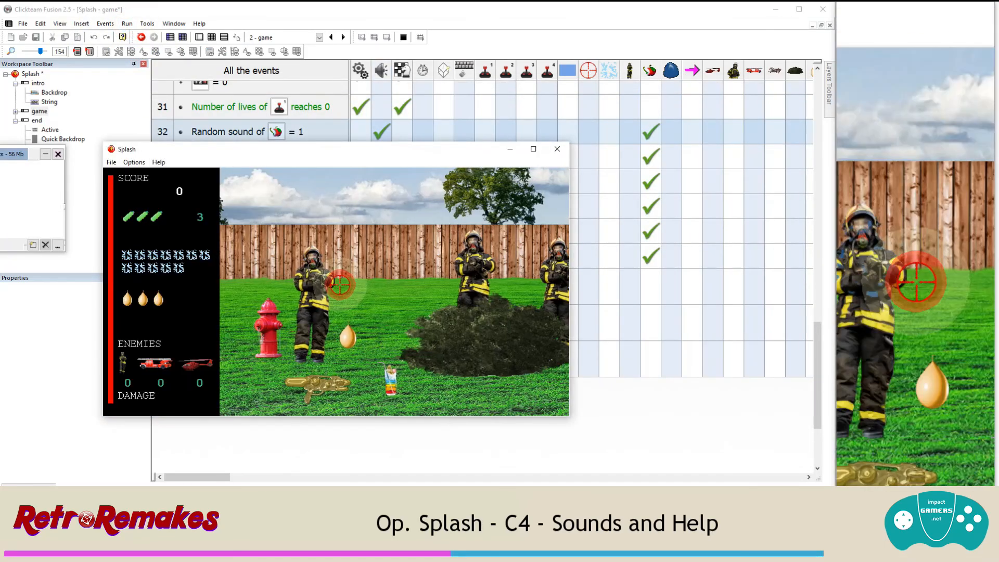
left_click(305, 290)
left_click(411, 265)
left_click(410, 266)
left_click(410, 264)
left_click(312, 268)
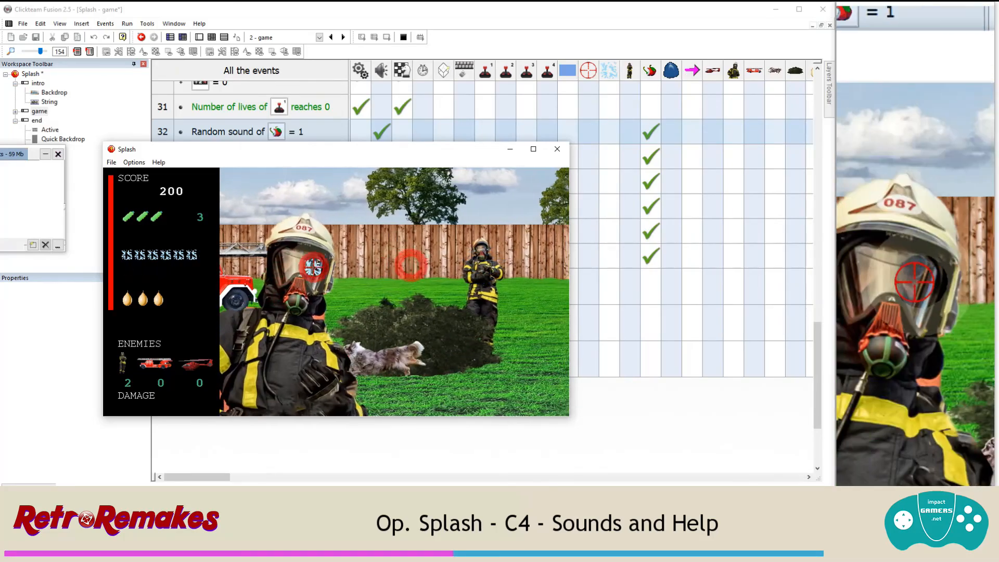
left_click(312, 268)
left_click(312, 268)
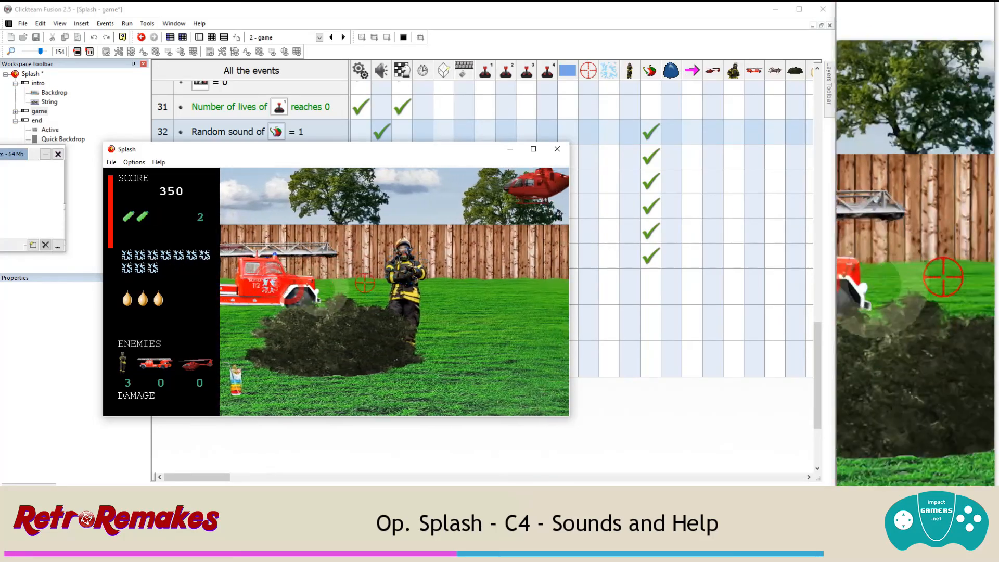
left_click(406, 261)
left_click(307, 266)
left_click(305, 271)
left_click(305, 277)
left_click(306, 280)
left_click(363, 257)
right_click(391, 214)
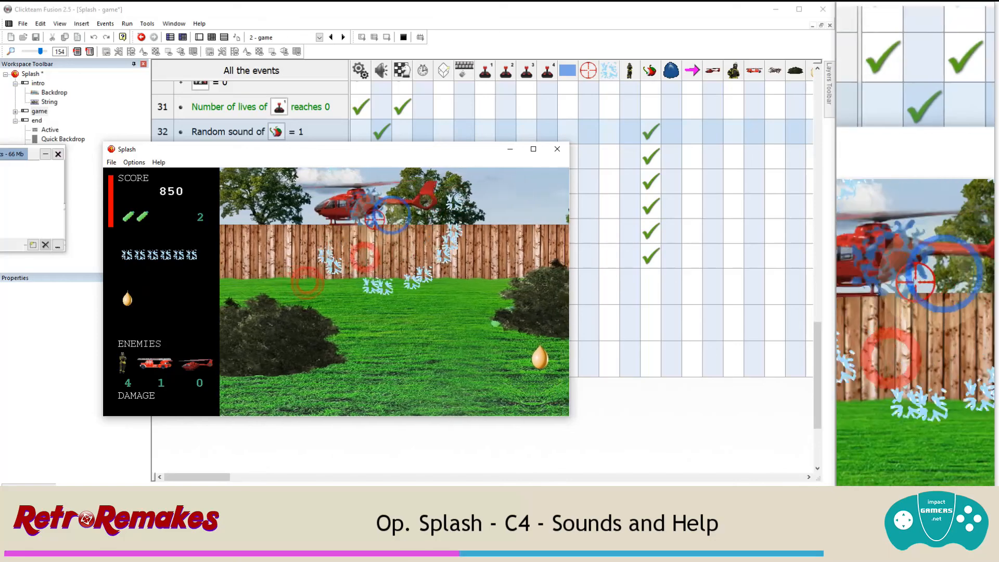
left_click(347, 217)
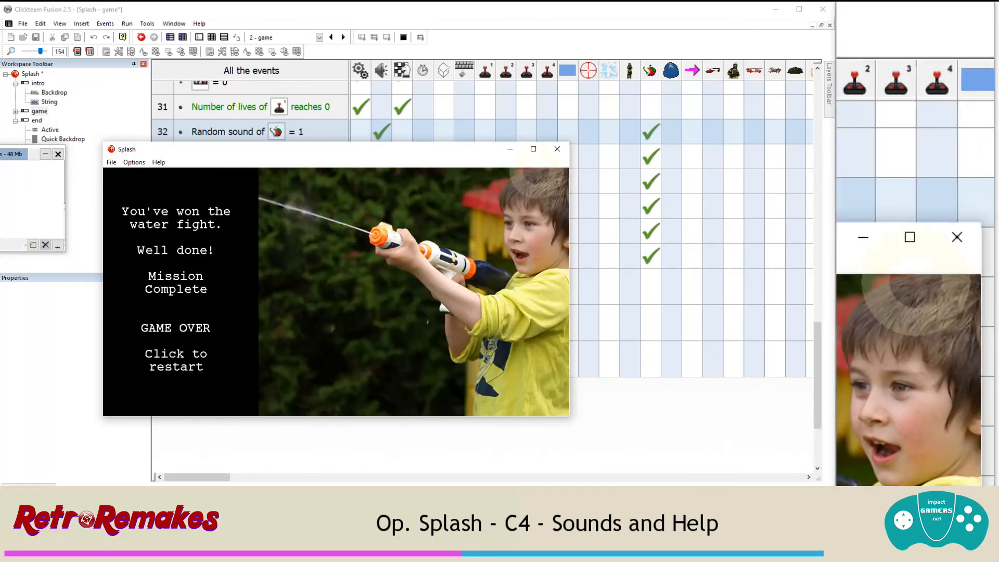
left_click(557, 150)
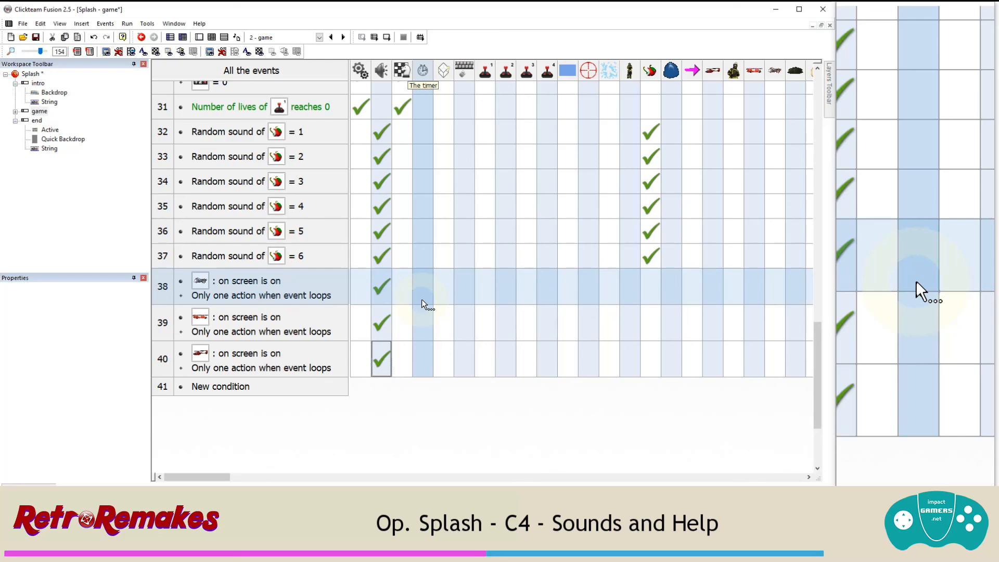
Step: In the game frame's layout, insert a String object on layer 2, in the lower corner of the play area beside the black score panel
double_click(35, 113)
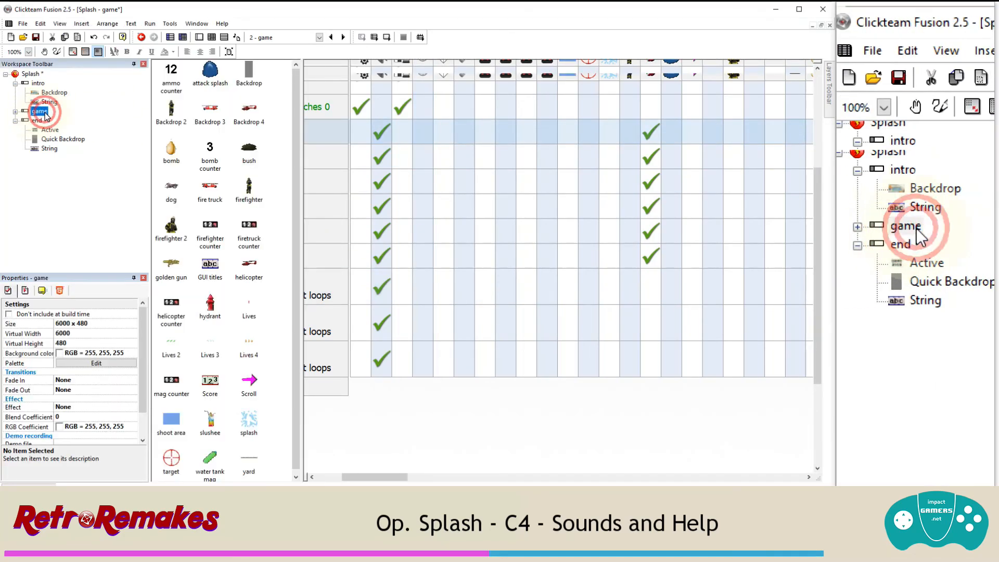
left_click_drag(378, 476, 393, 476)
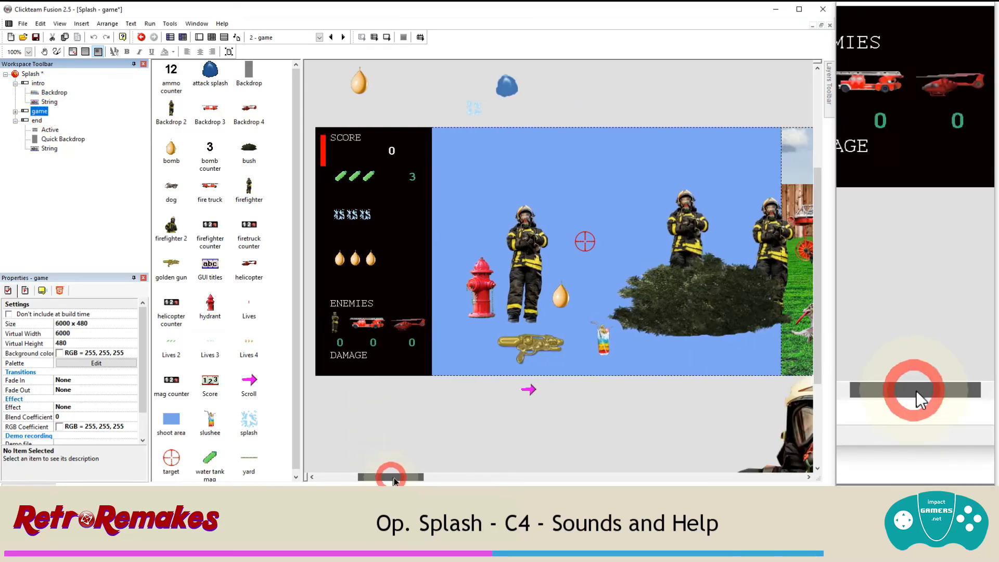
mouse_move(831, 99)
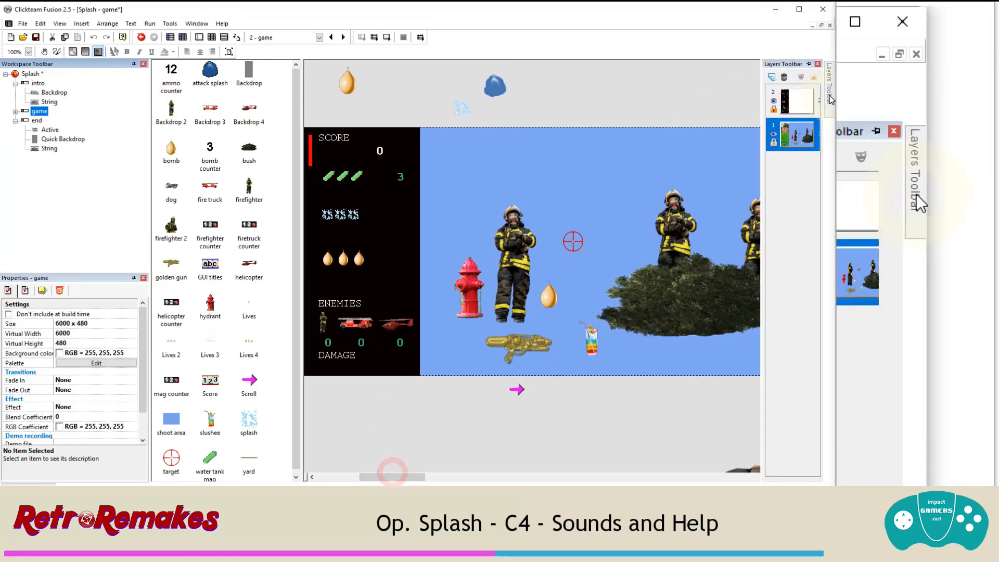
left_click(797, 108)
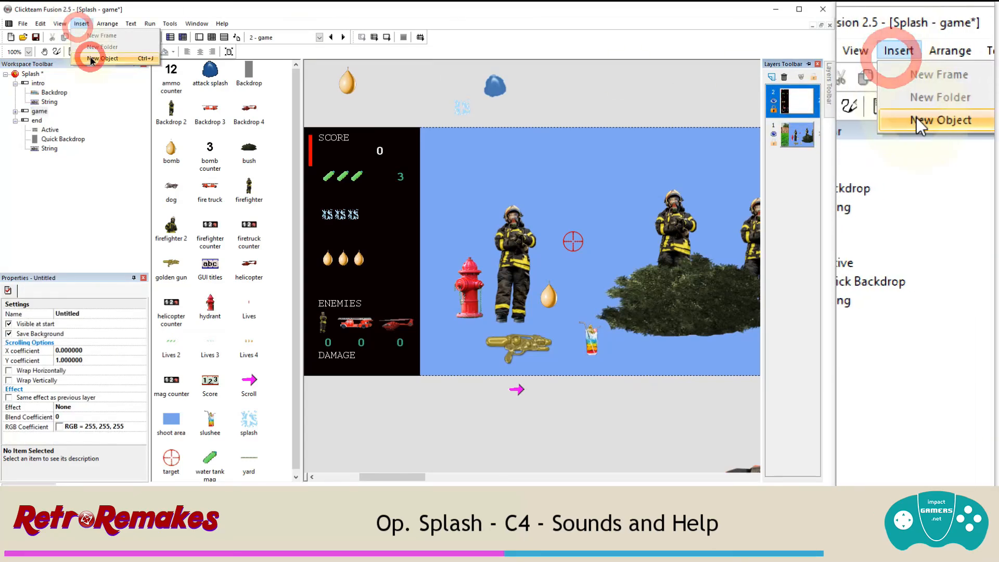
left_click(102, 58)
left_click(471, 259)
double_click(630, 169)
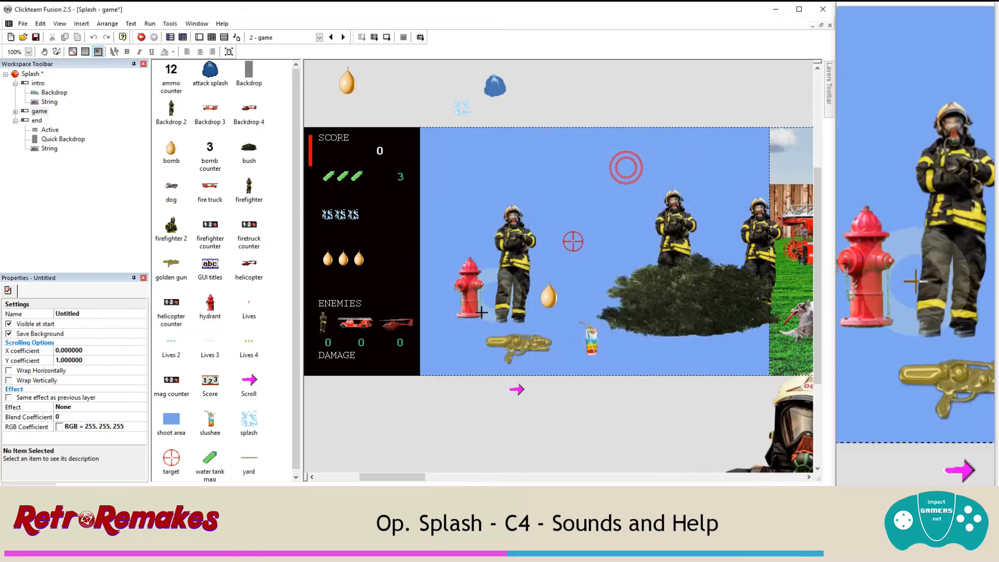
left_click(445, 356)
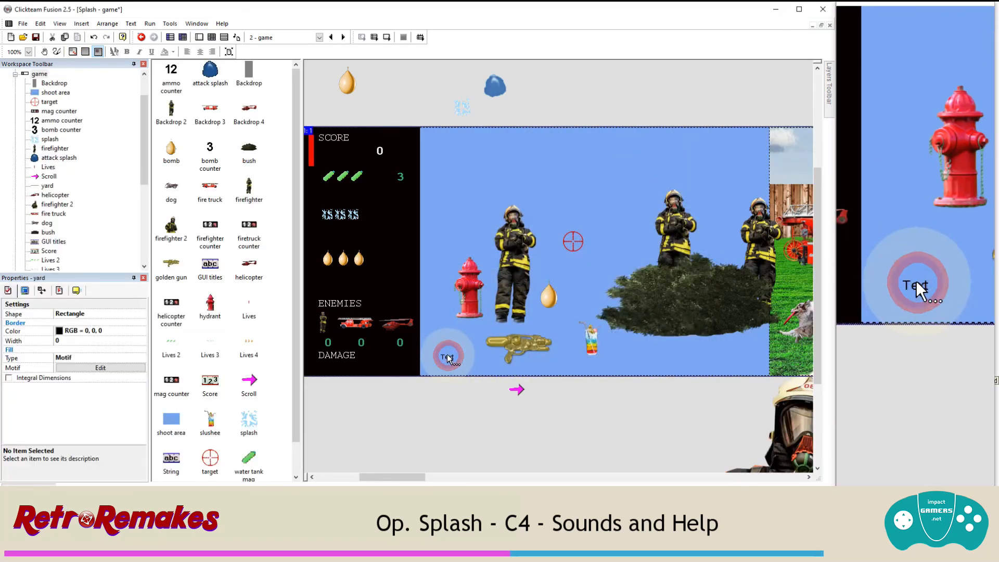
Step: Unlock layer 2 and place the String object against the black score panel, stretched across the full width of the play area's lower edge
left_click(824, 101)
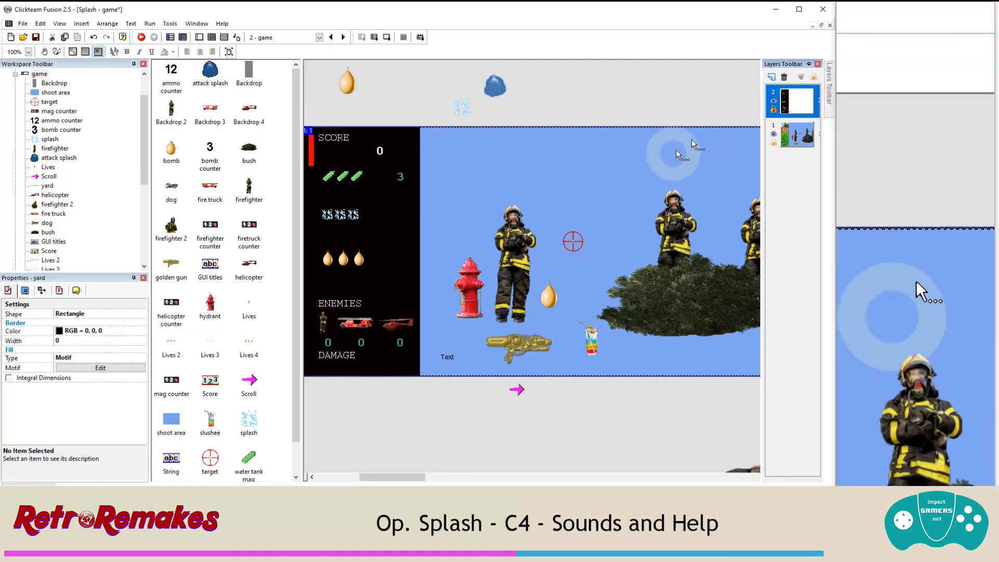
left_click(774, 110)
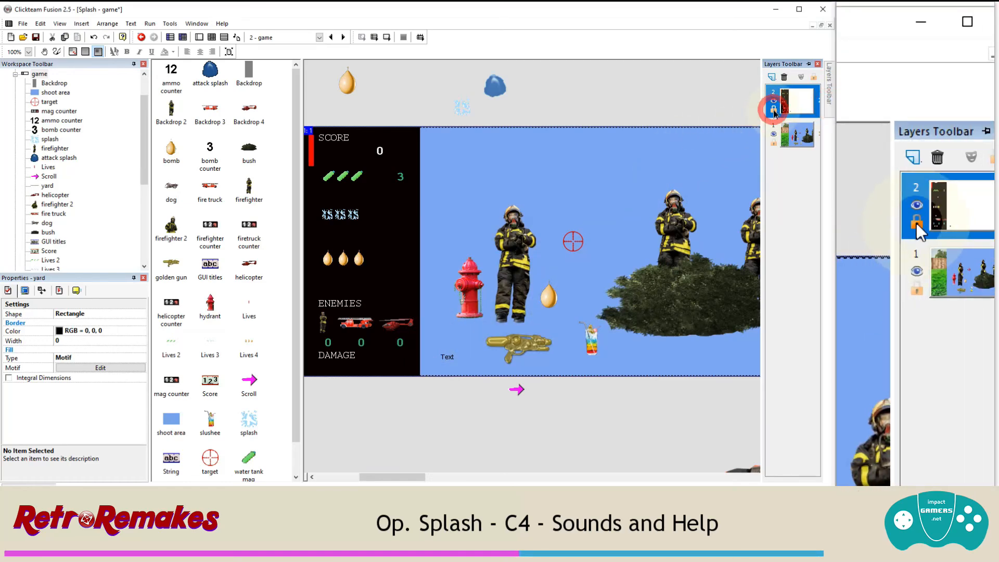
left_click(450, 357)
left_click_drag(450, 360, 428, 359)
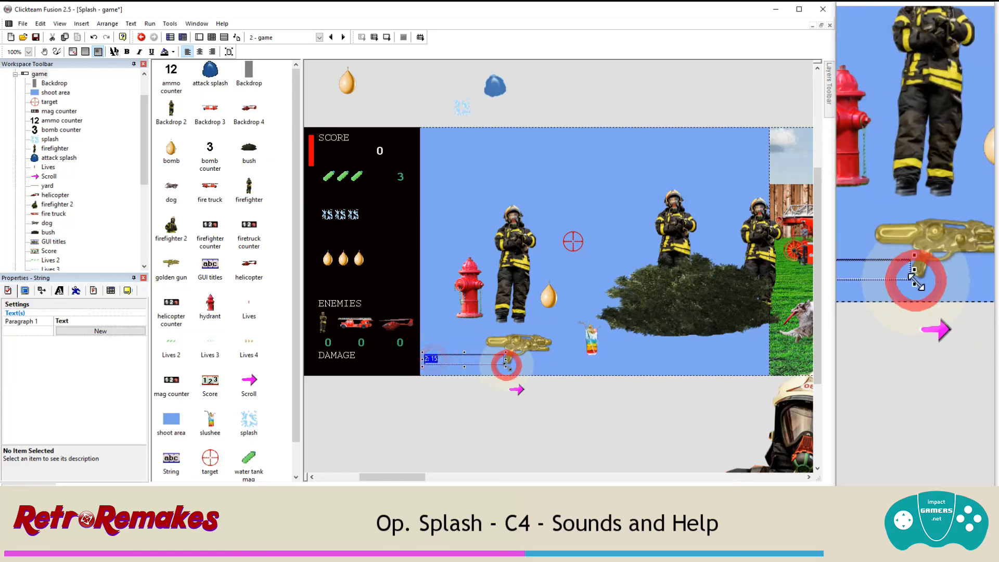
left_click_drag(505, 359, 767, 367)
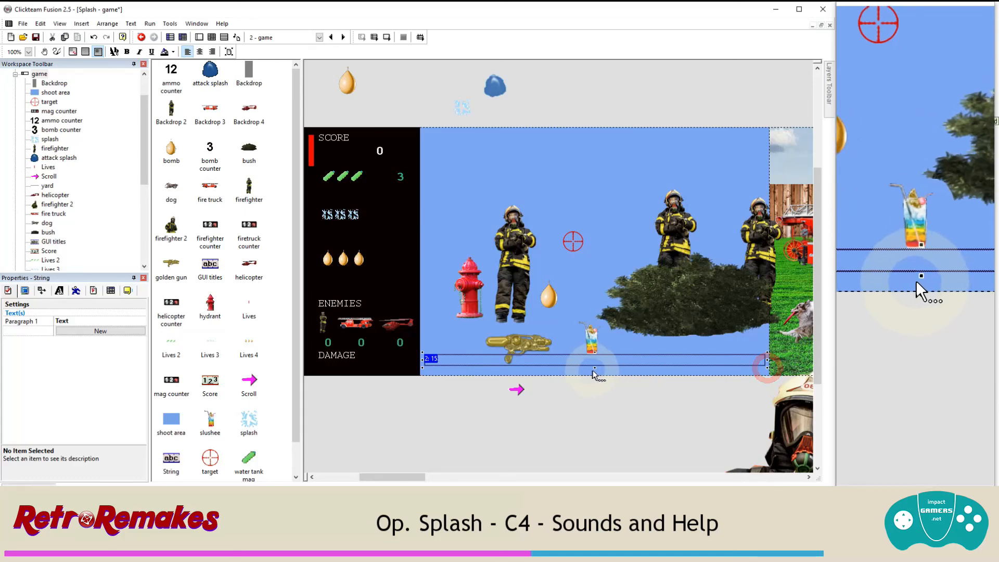
left_click_drag(595, 372, 595, 372)
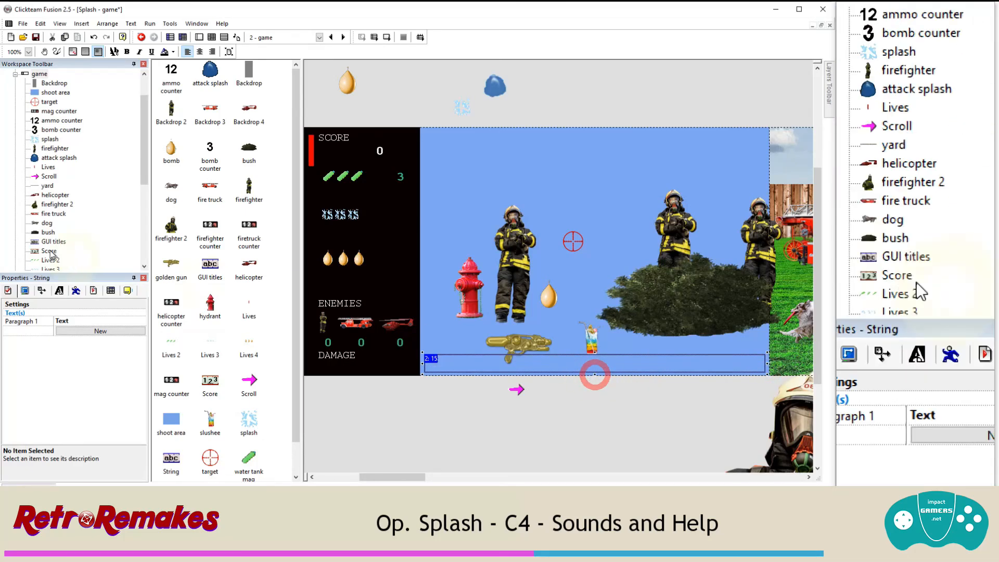
Step: Set the String object's text colour to yellow (RGB 255, 255, 0) and its font to Courier, Bold, size 19
left_click(60, 290)
left_click(61, 362)
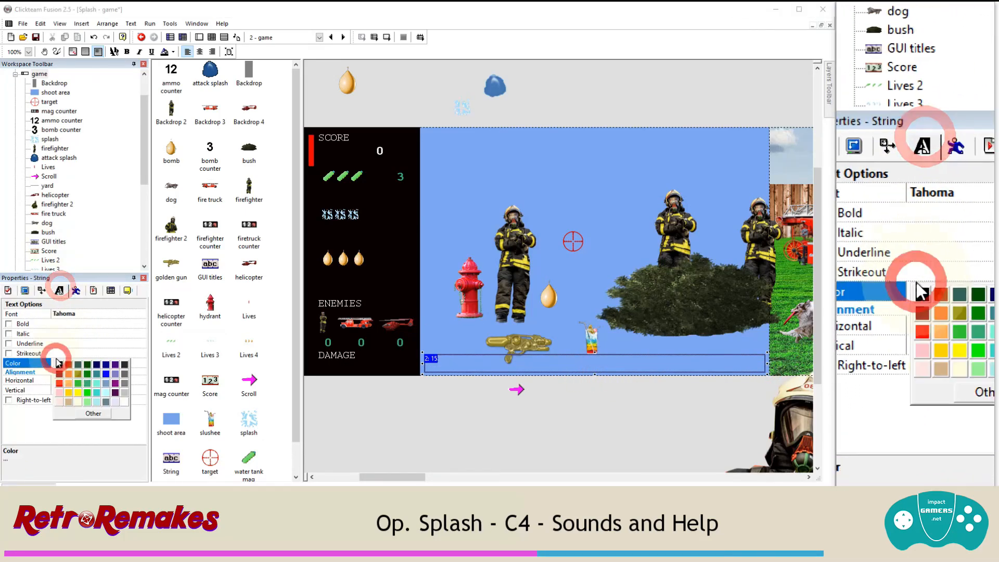
left_click(80, 391)
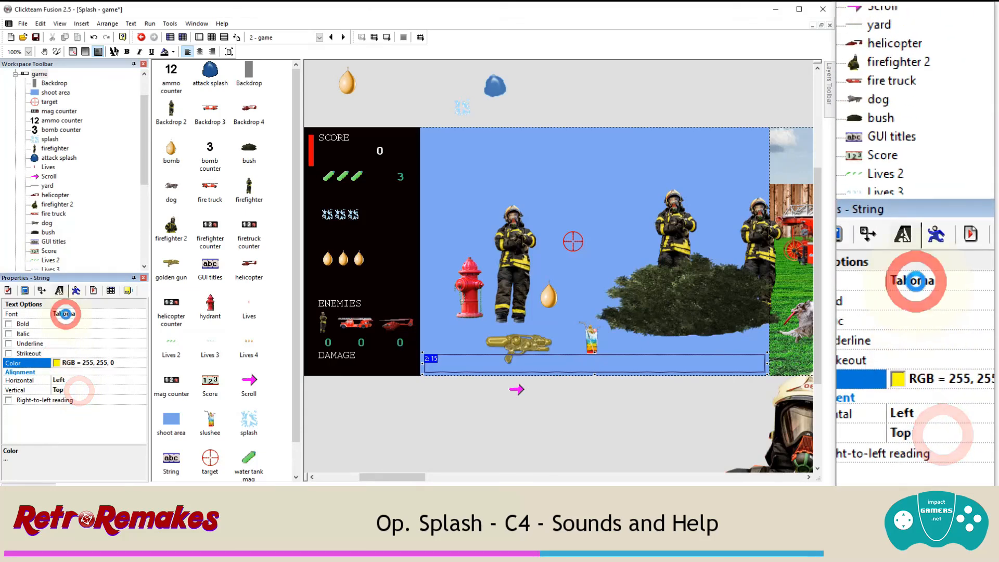
left_click(64, 313)
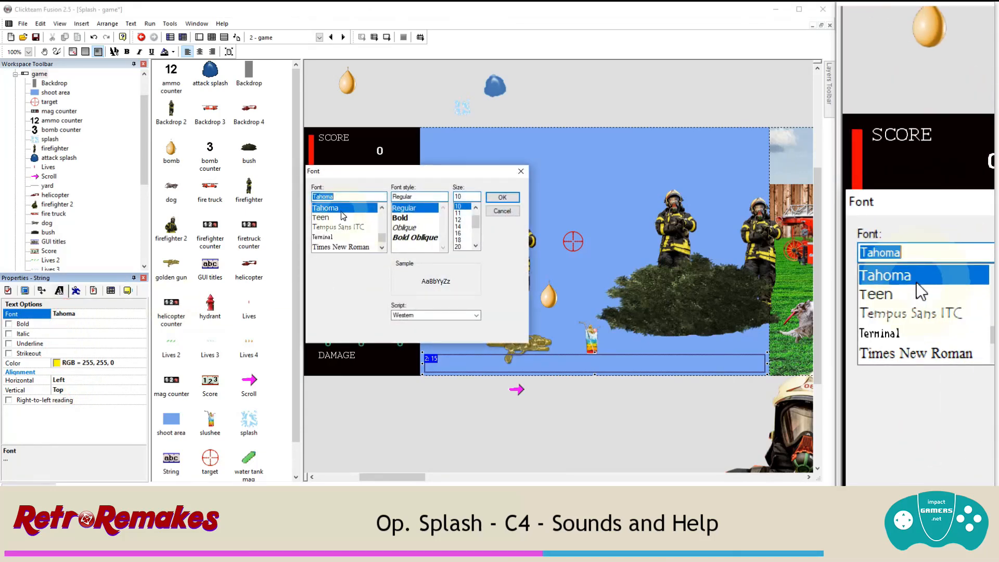
type("cour")
left_click(327, 208)
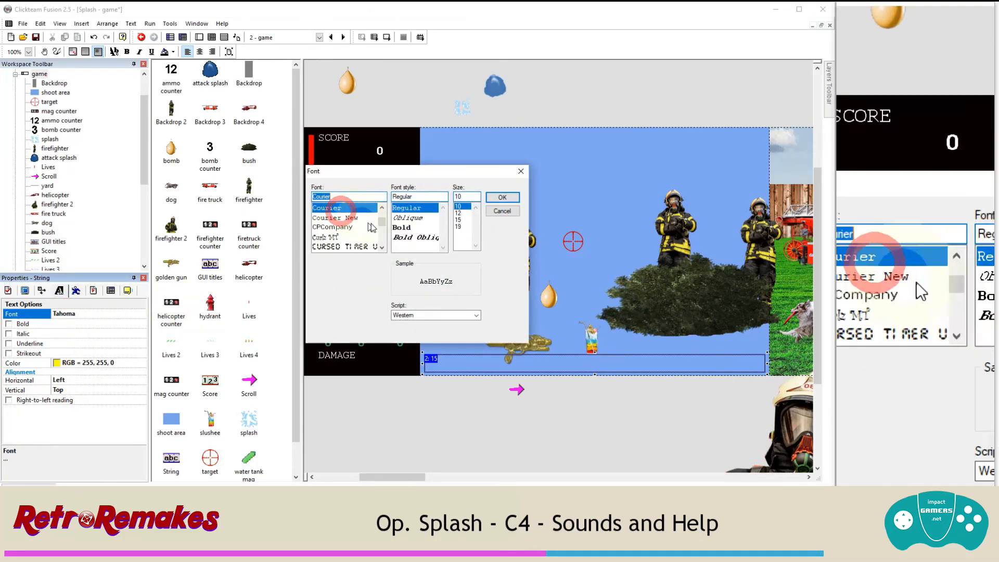
left_click(404, 228)
left_click(459, 227)
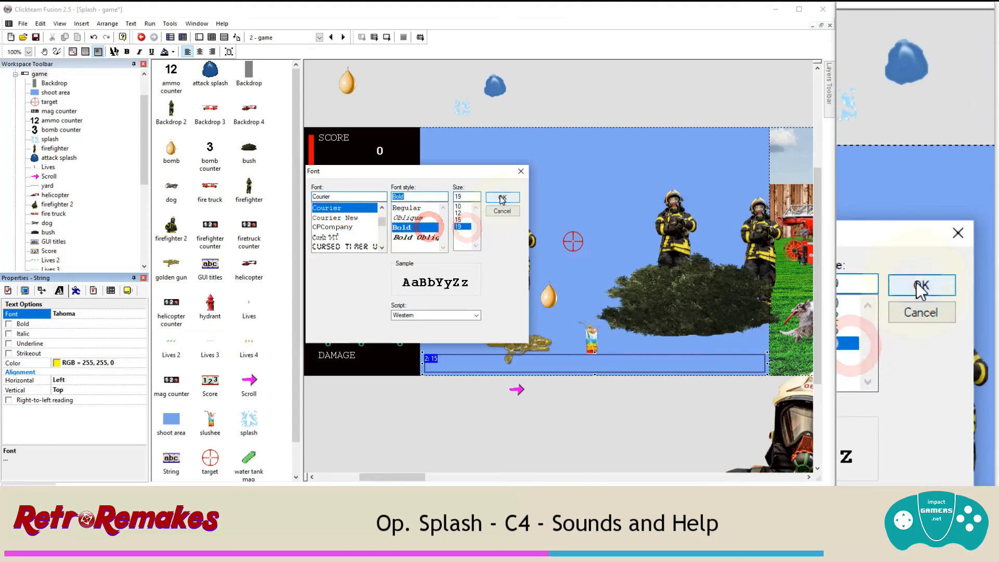
left_click(502, 197)
Step: Centre the String object's text horizontally and turn off its Visible at start option
left_click(72, 380)
left_click(79, 399)
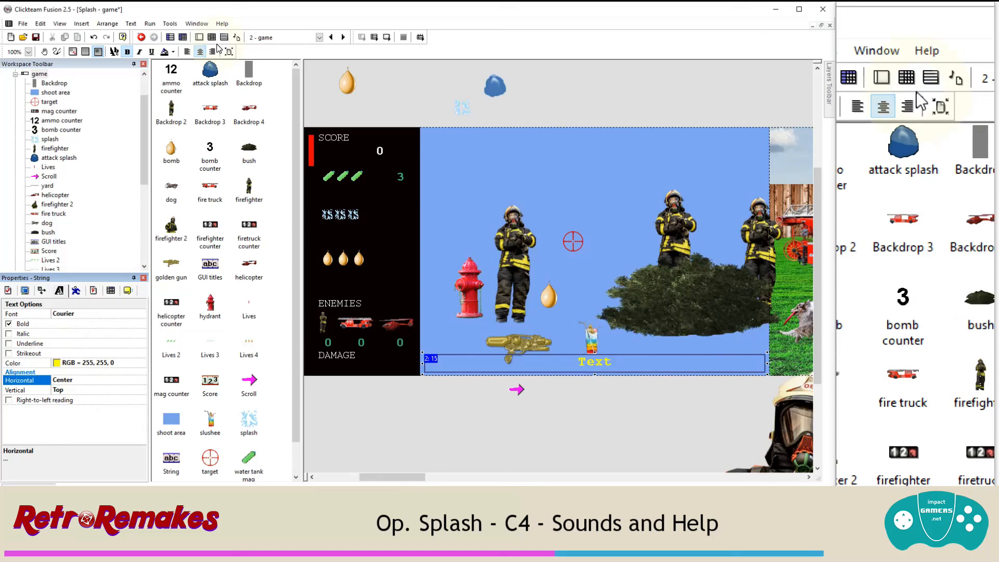
left_click(95, 292)
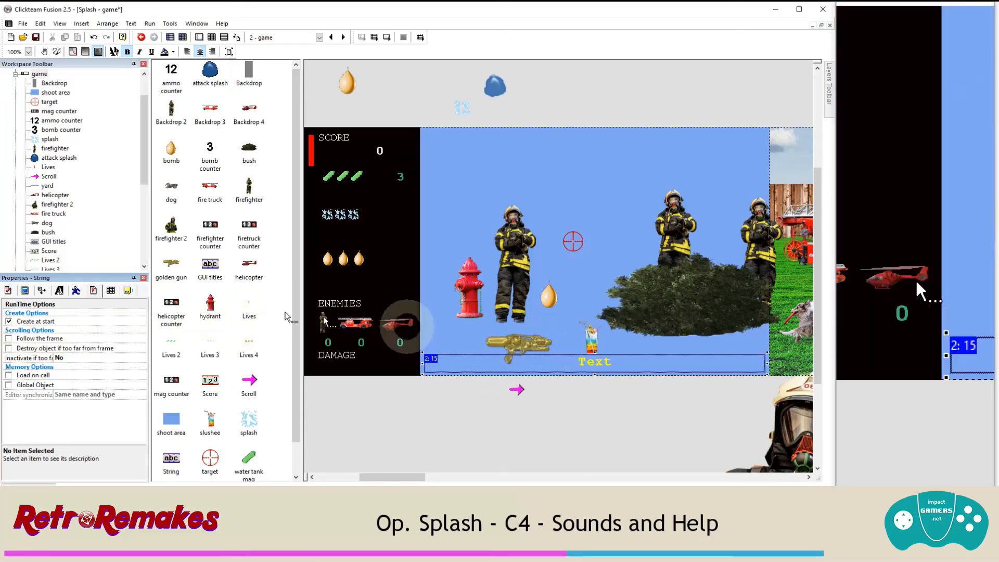
left_click(23, 291)
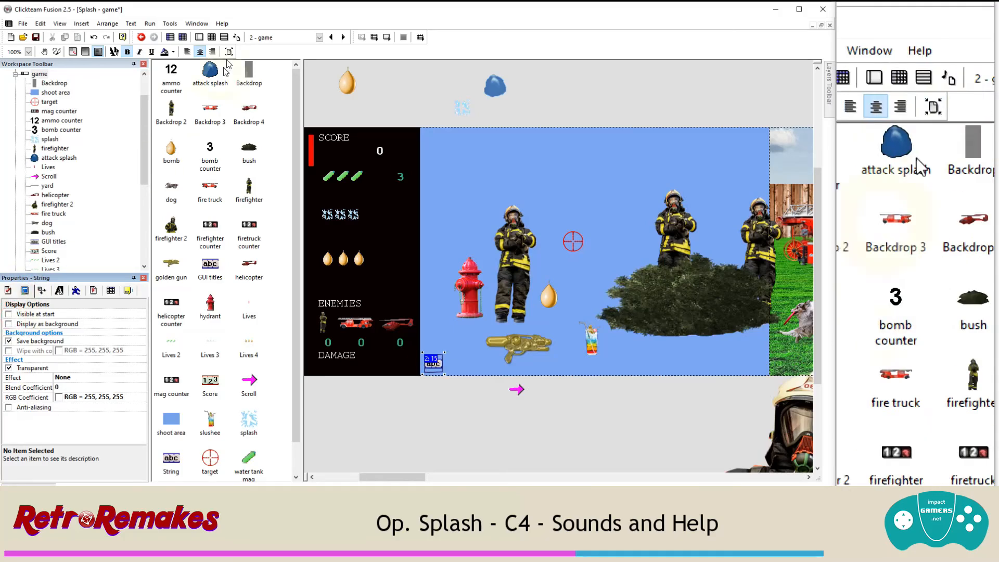
Step: In the game frame's event editor, add a new event with the condition that the mag counter equals 1
left_click(221, 39)
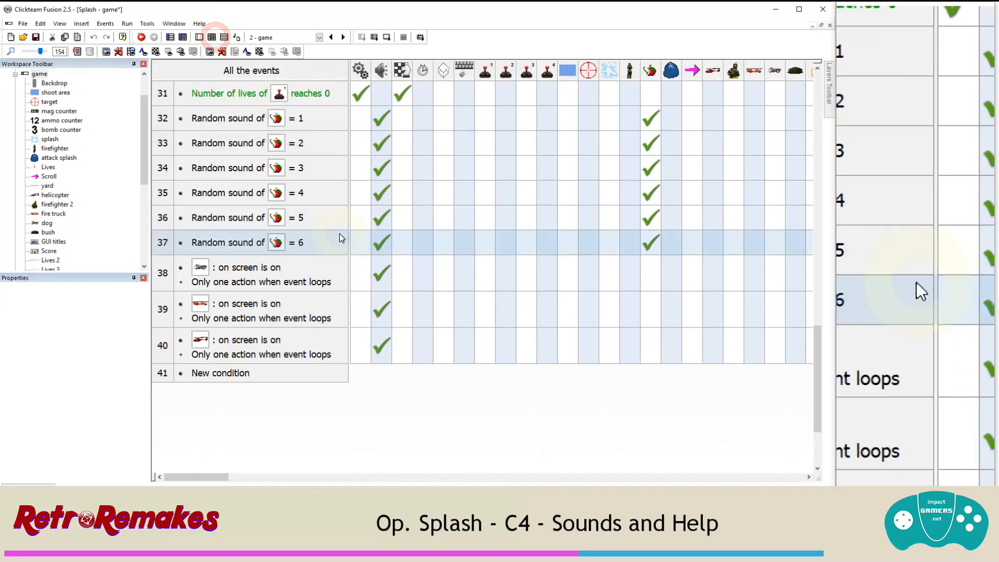
scroll(352, 337, "up", 4)
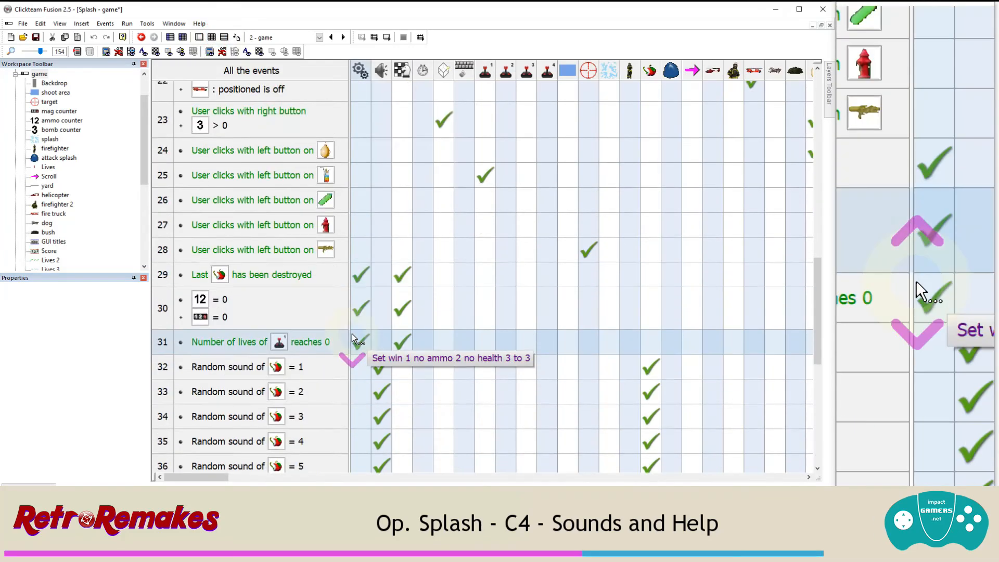
scroll(352, 338, "down", 3)
scroll(352, 338, "down", 3)
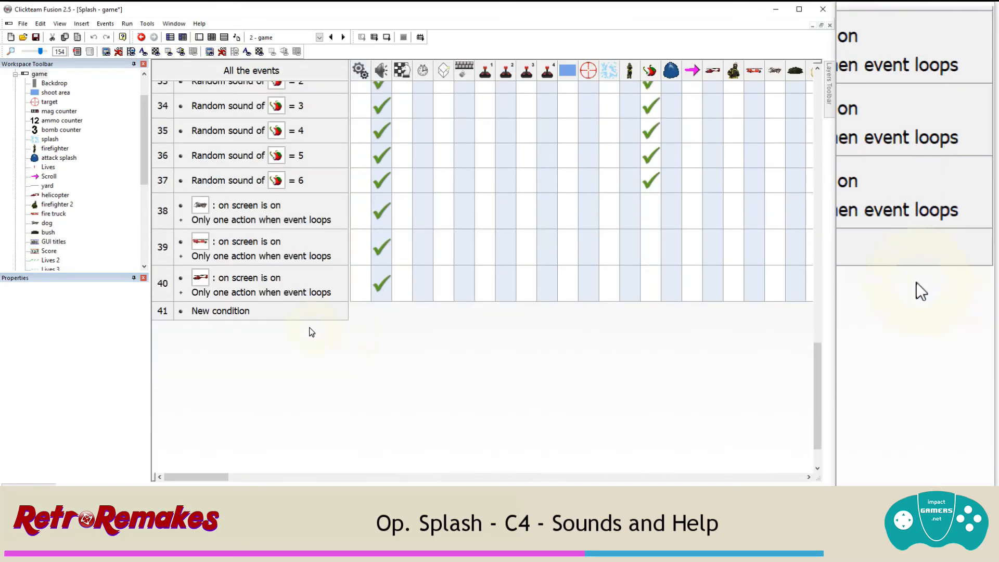
double_click(236, 311)
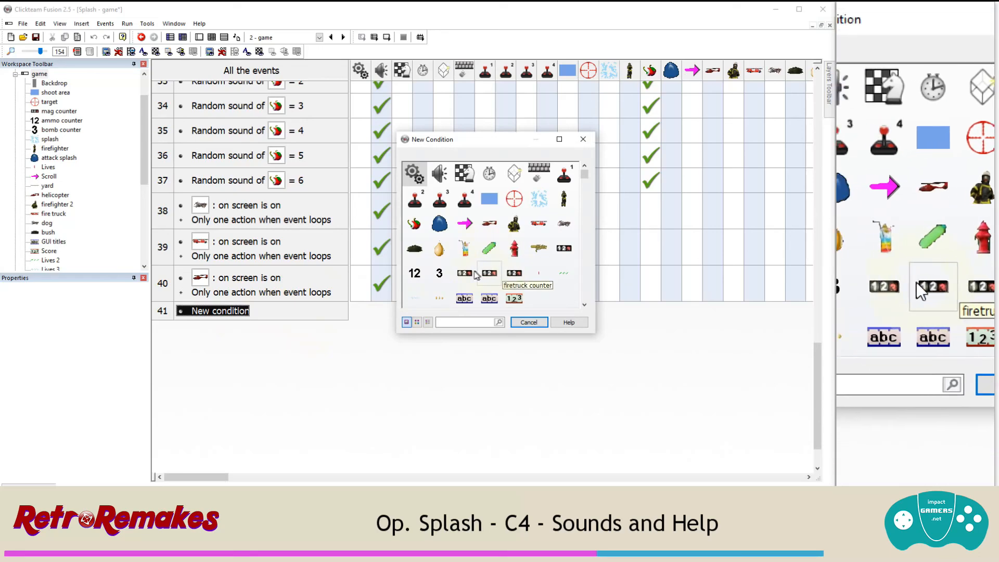
left_click(564, 248)
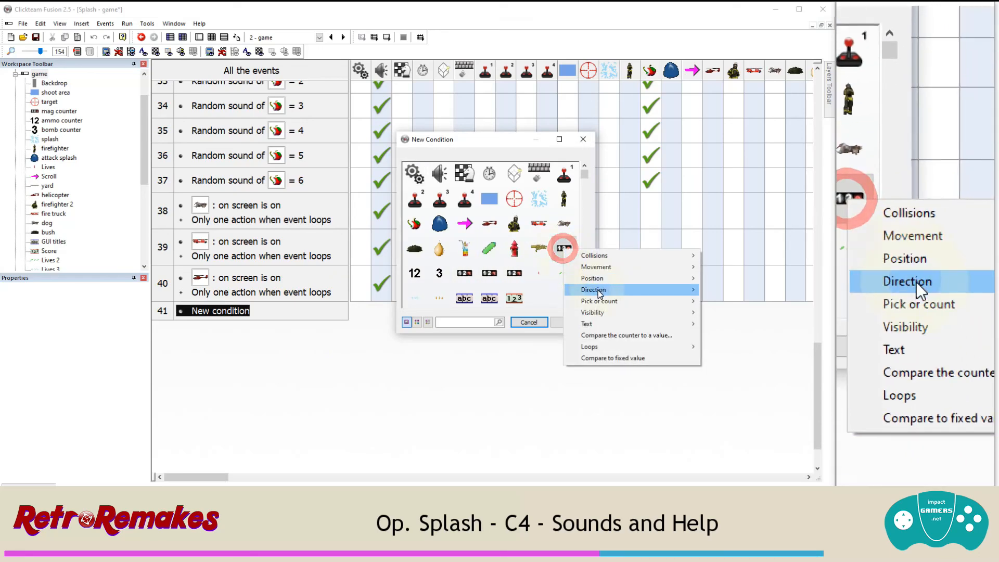
left_click(619, 335)
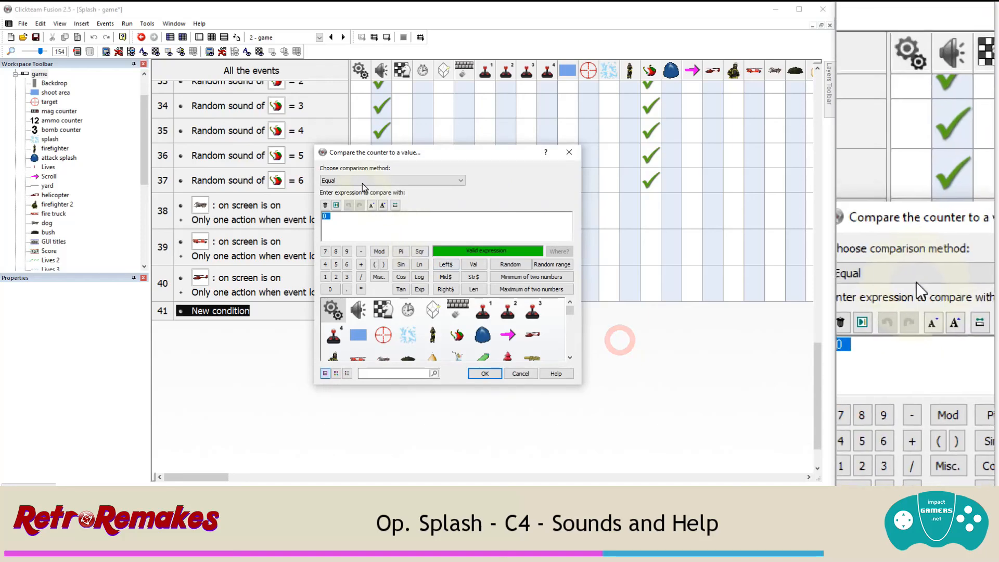
left_click(325, 276)
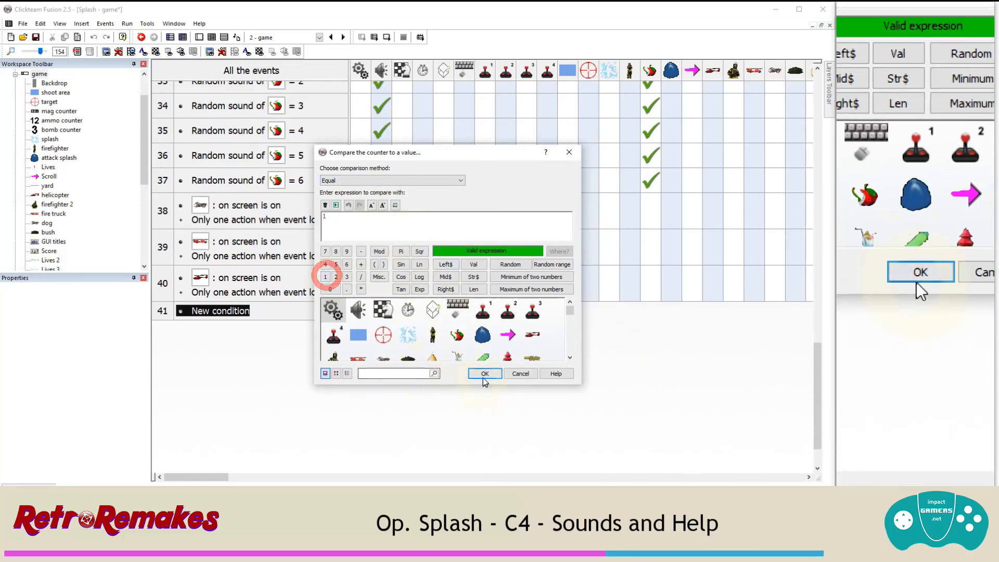
left_click(484, 373)
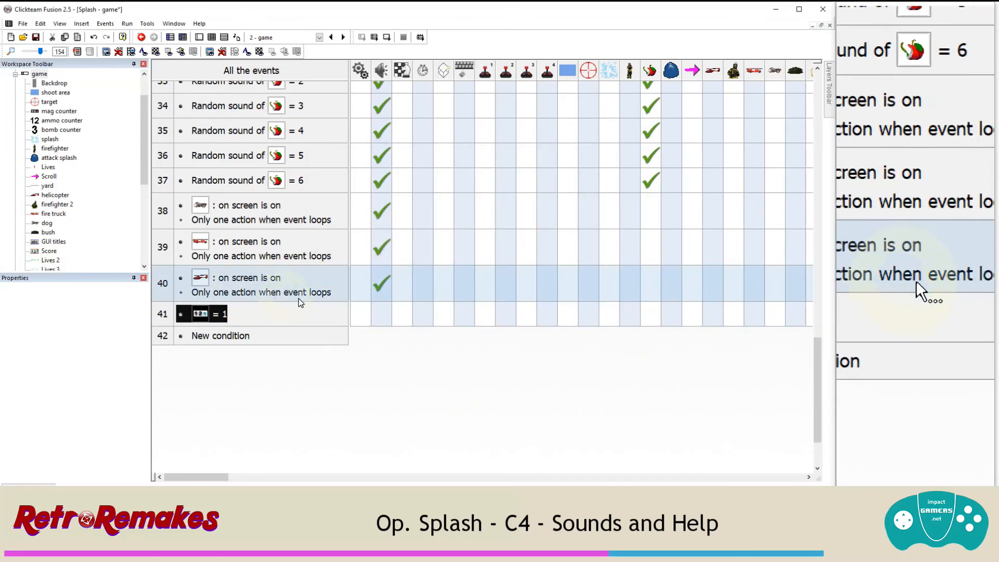
Step: Add the limit condition Only one action when event loops to the mag counter event
right_click(223, 315)
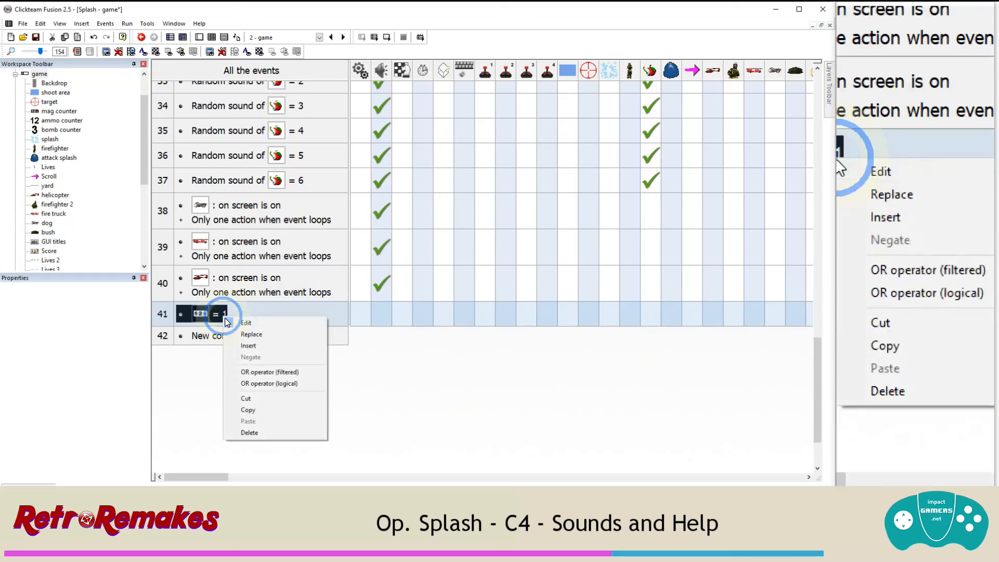
left_click(248, 346)
left_click(412, 171)
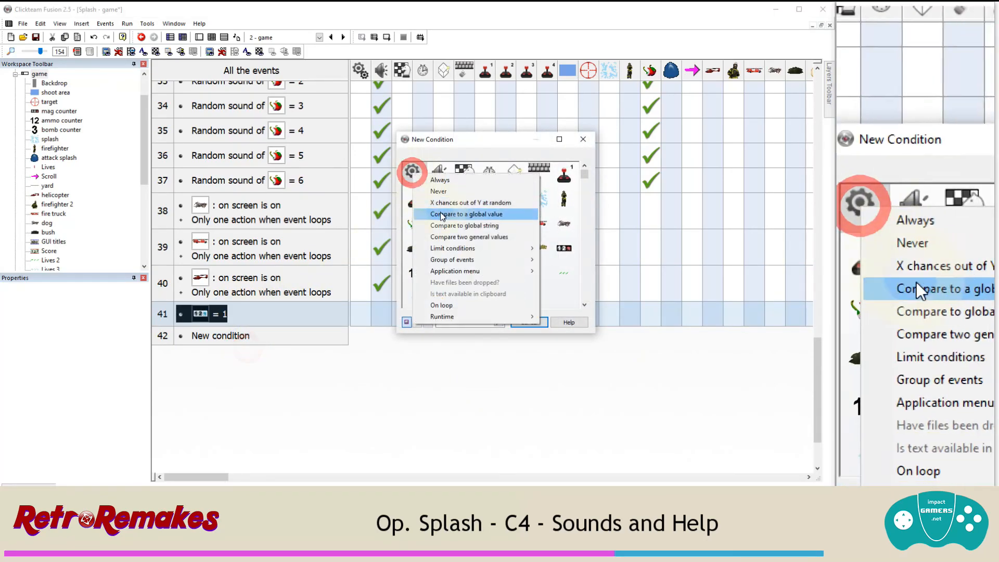
mouse_move(451, 250)
left_click(559, 258)
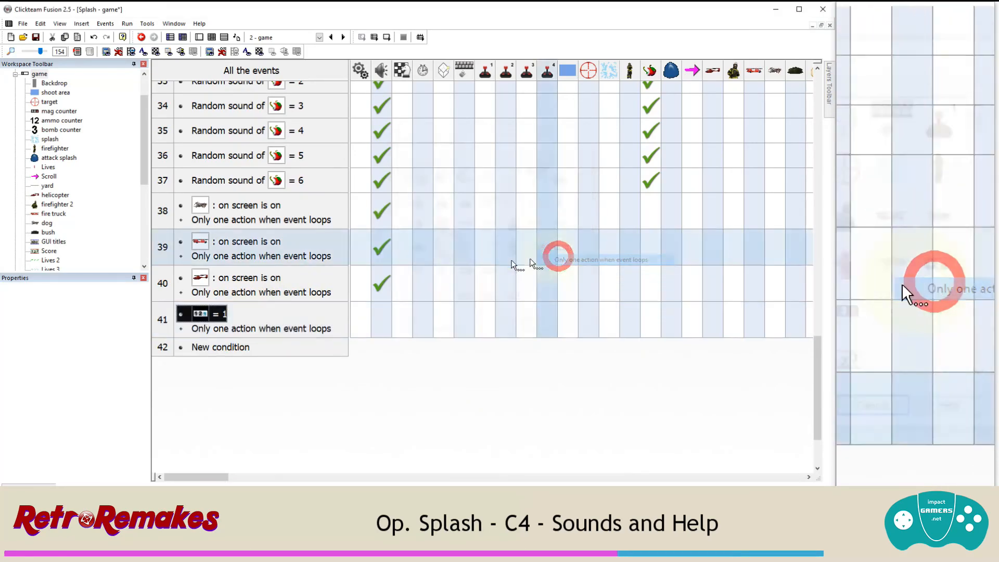
Step: Rename the game frame's String object as Help
left_click_drag(174, 479, 603, 473)
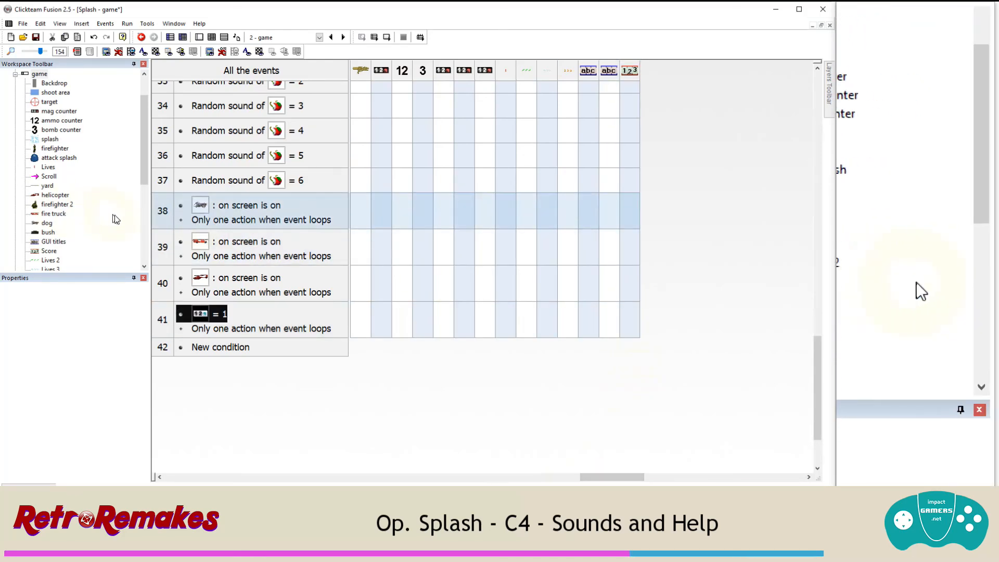
scroll(94, 185, "down", 4)
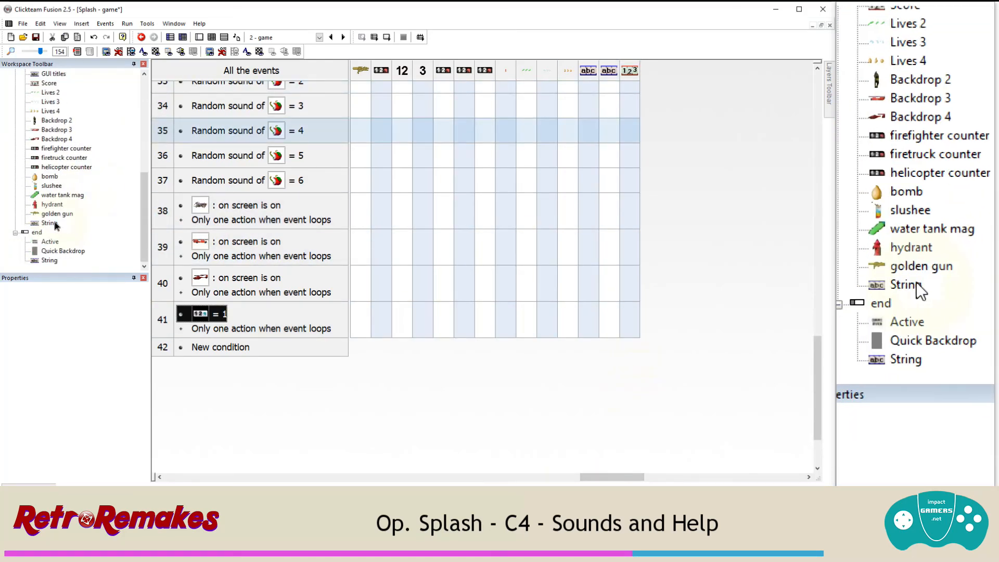
left_click(54, 223)
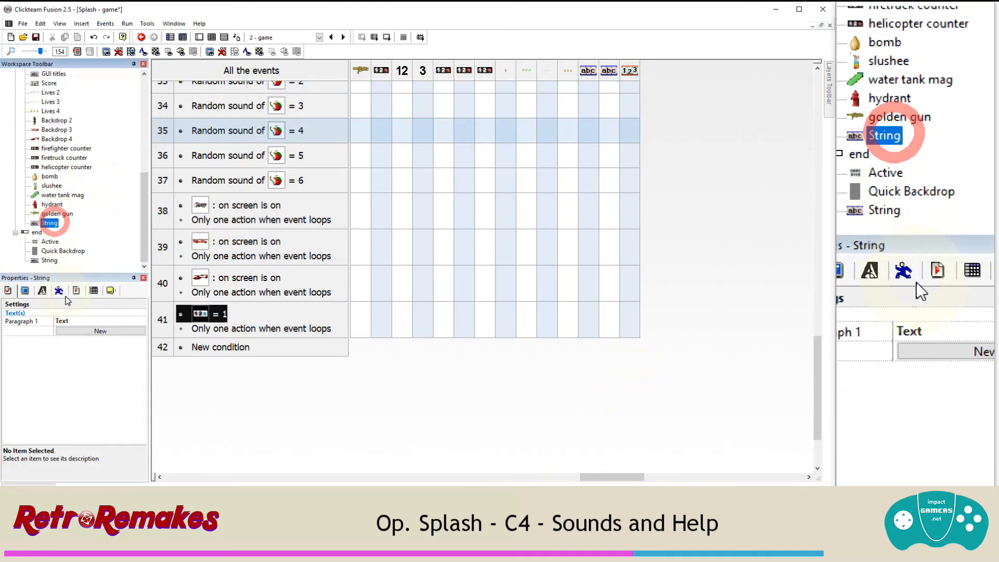
left_click(111, 292)
left_click(91, 313)
type("H")
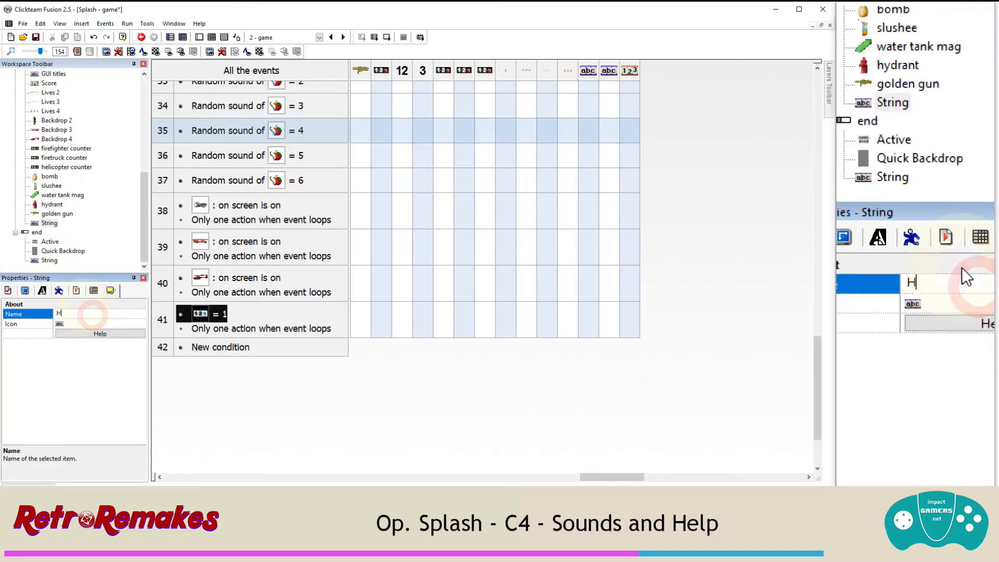
type("elp")
left_click(270, 320)
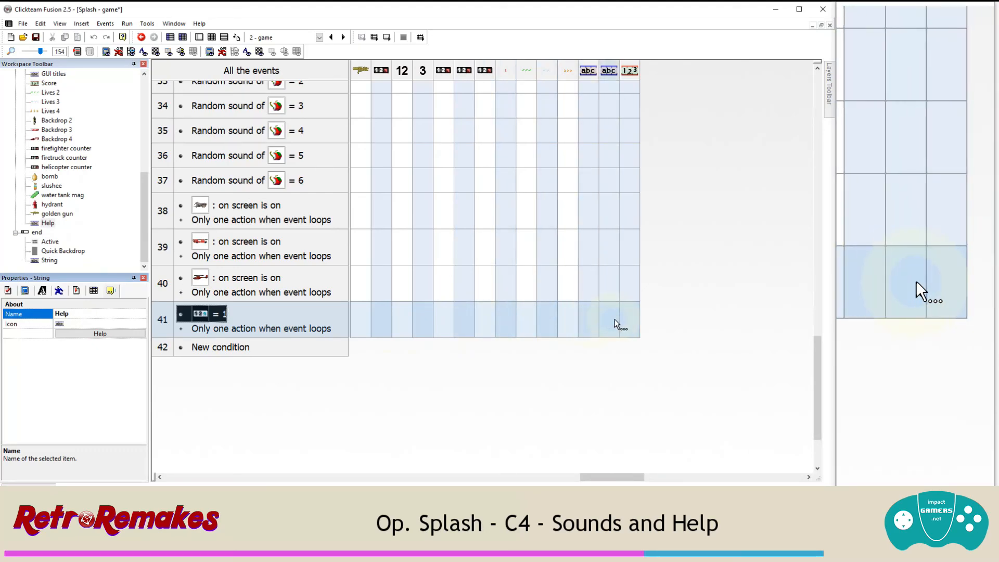
Step: In the mag counter event, add an action changing the Help object's alterable string to "You are running low on water!"
right_click(614, 320)
left_click(655, 274)
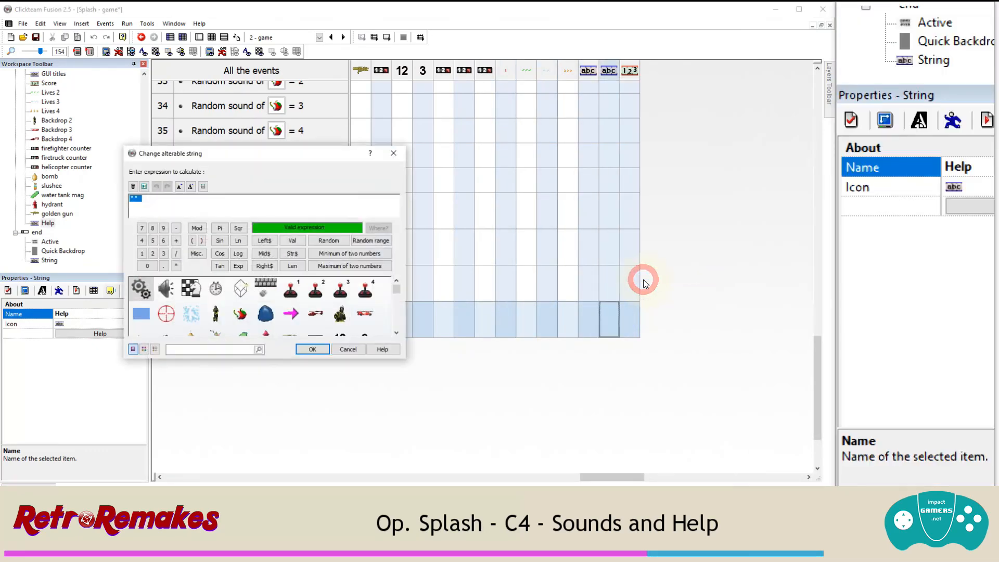
type("You are r")
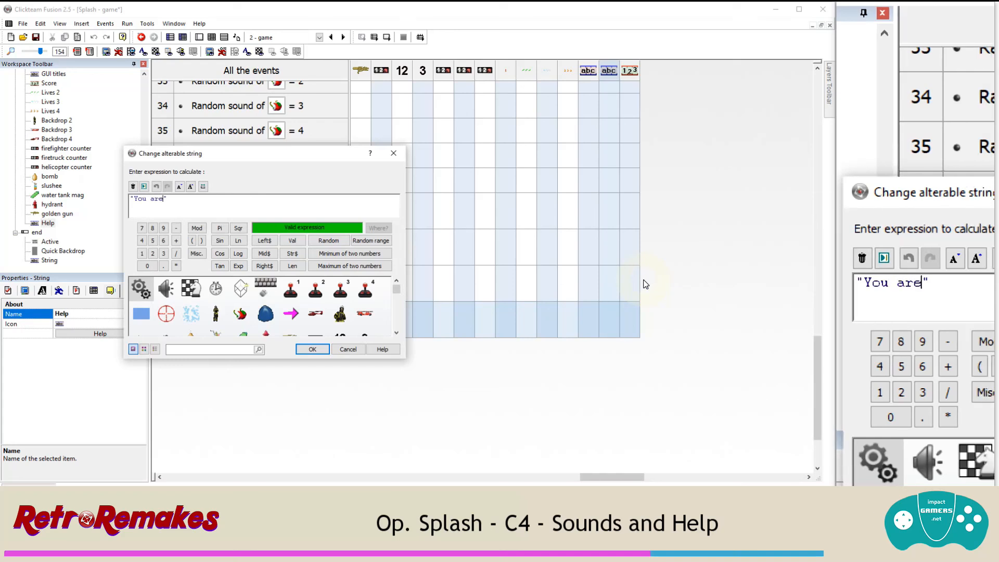
type("unning low on water!")
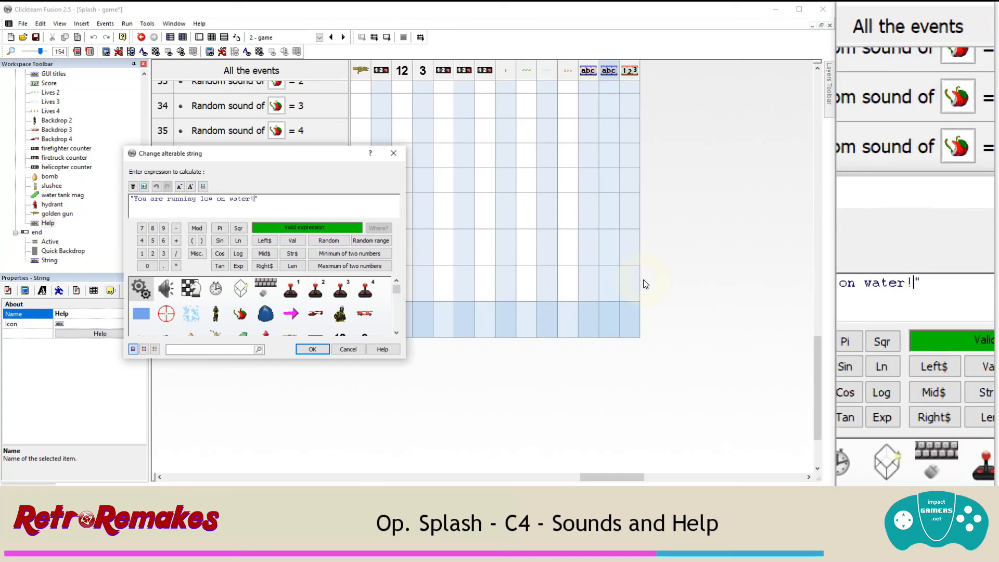
left_click(303, 347)
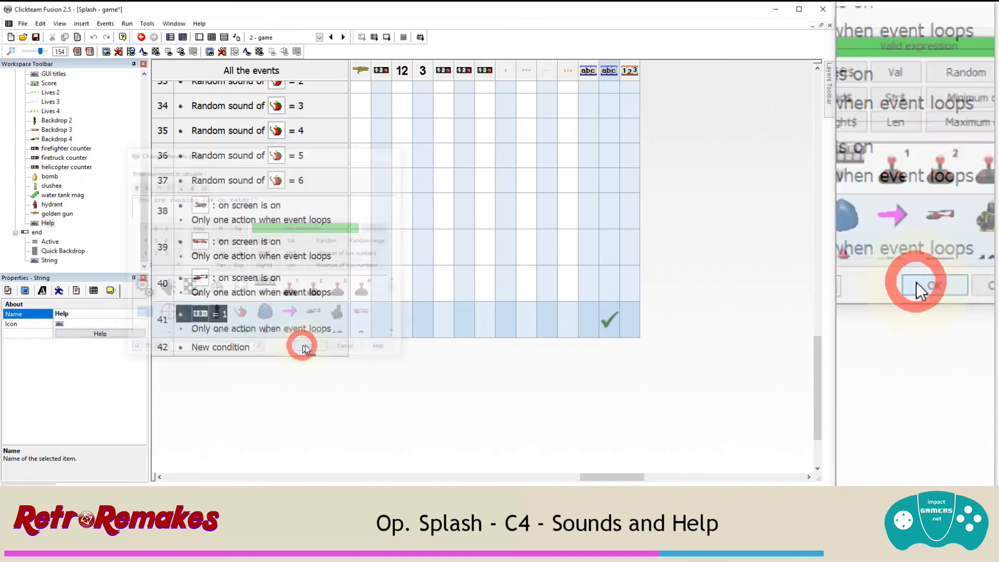
Step: Add an action to the mag counter event that makes the Help object reappear
right_click(606, 318)
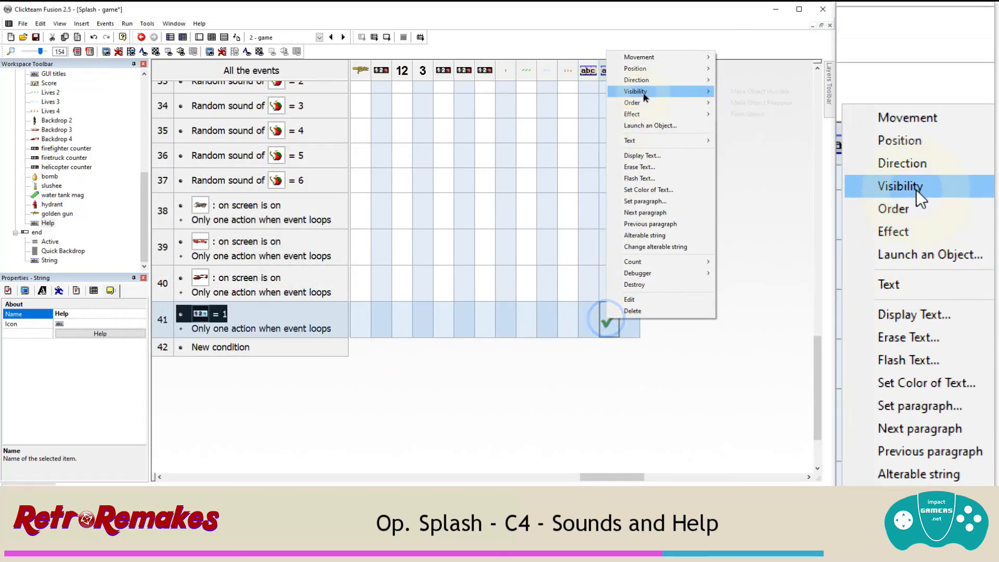
left_click(636, 91)
left_click(728, 103)
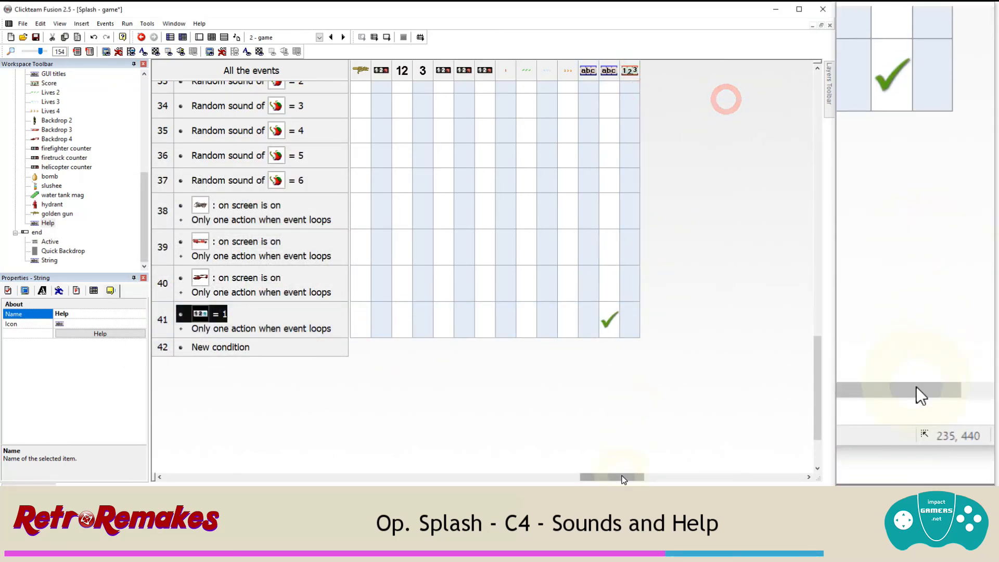
Step: Add a timer action to the mag counter event that fires the event "hide help" after 3 seconds
left_click_drag(623, 479, 217, 477)
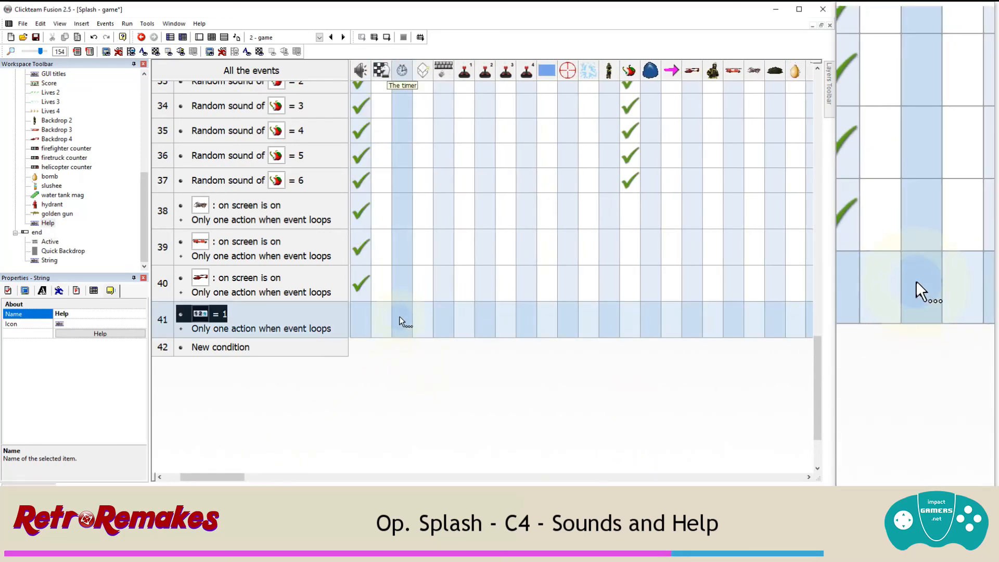
left_click(402, 320)
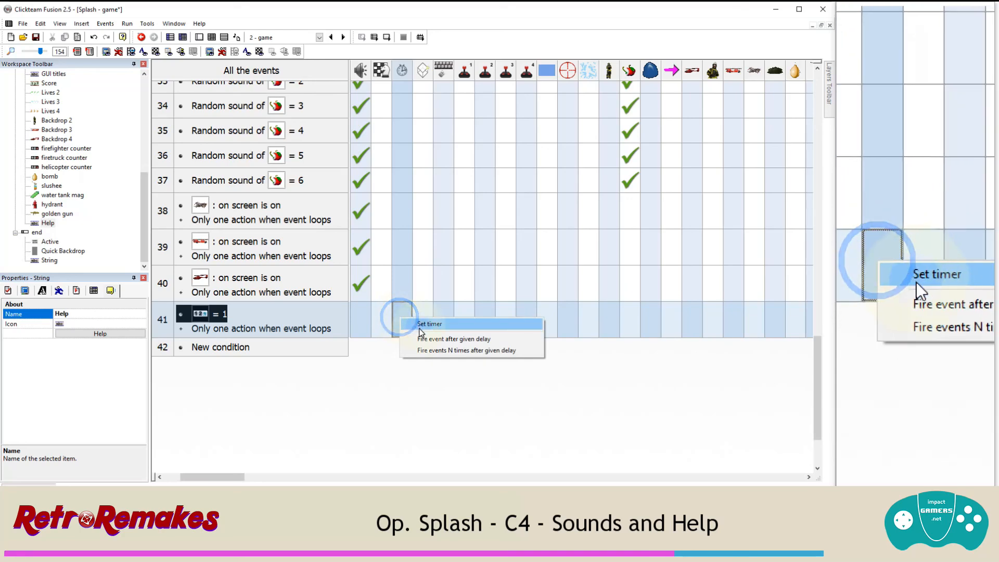
left_click(463, 340)
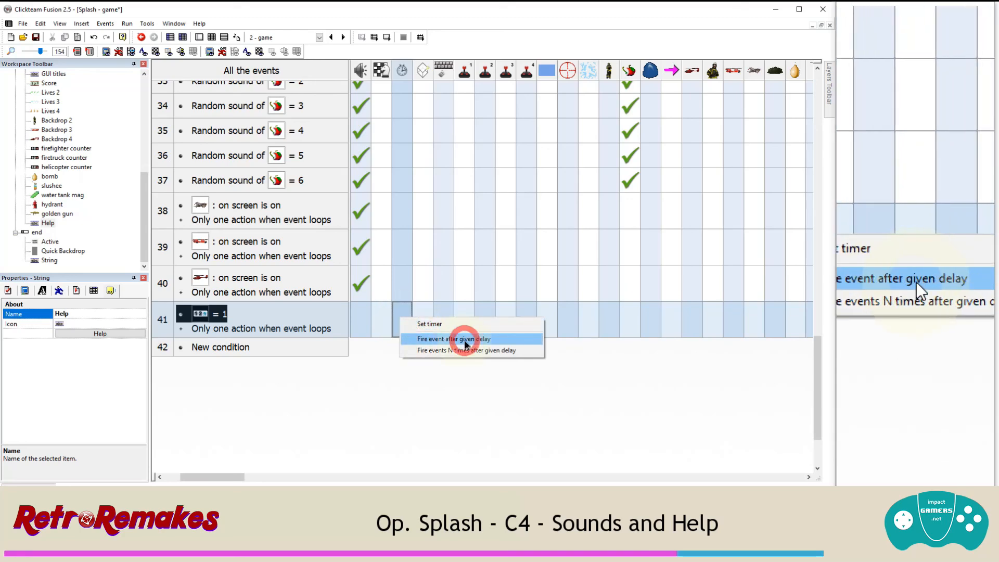
double_click(305, 239)
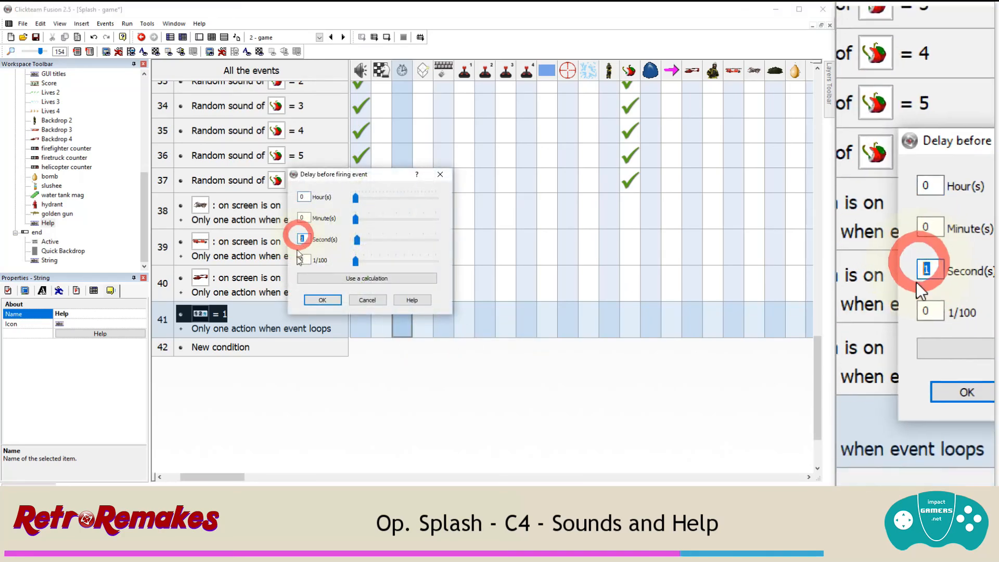
type("3")
left_click(320, 301)
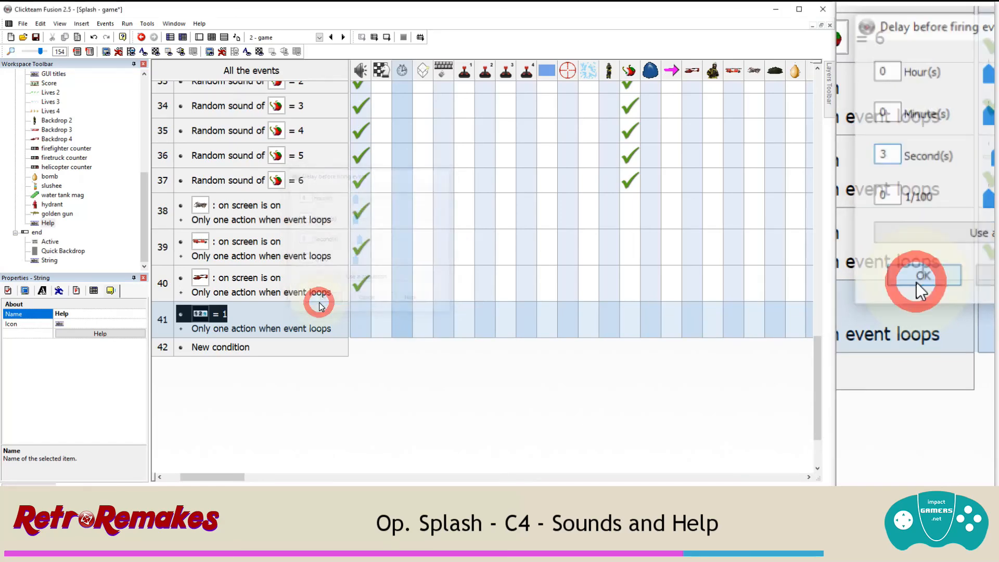
left_click(279, 213)
key("Left")
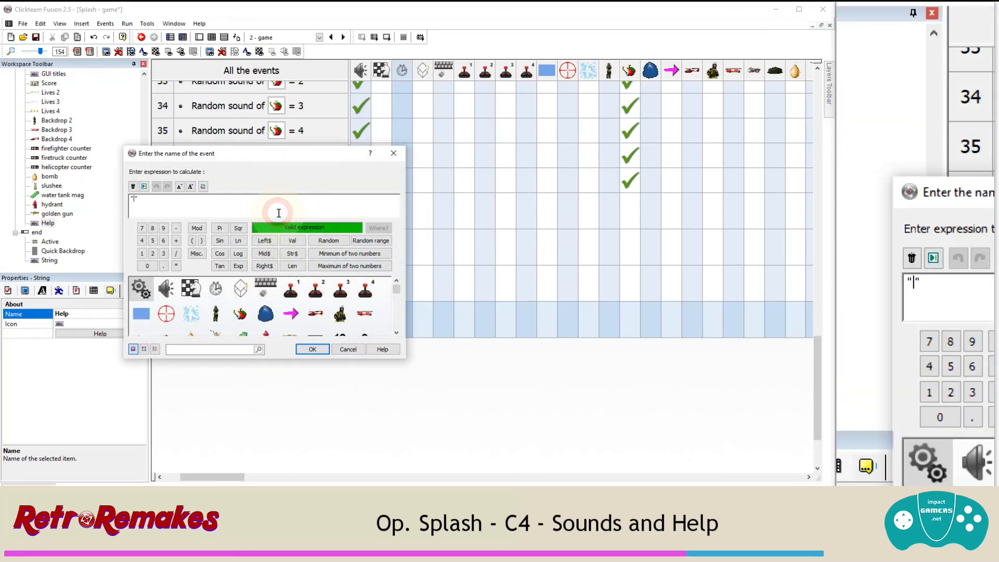
type("hide help")
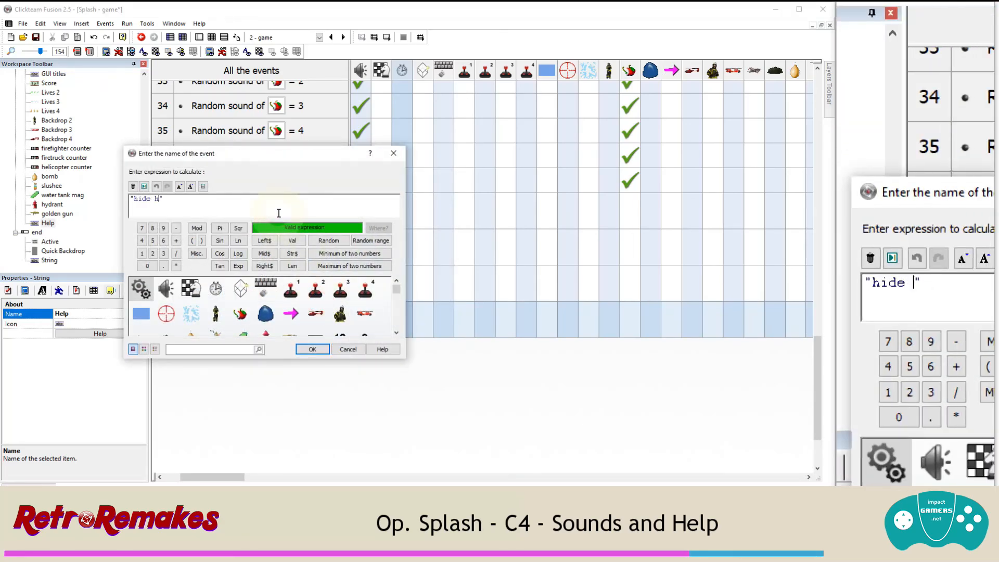
key("Return")
mouse_move(398, 325)
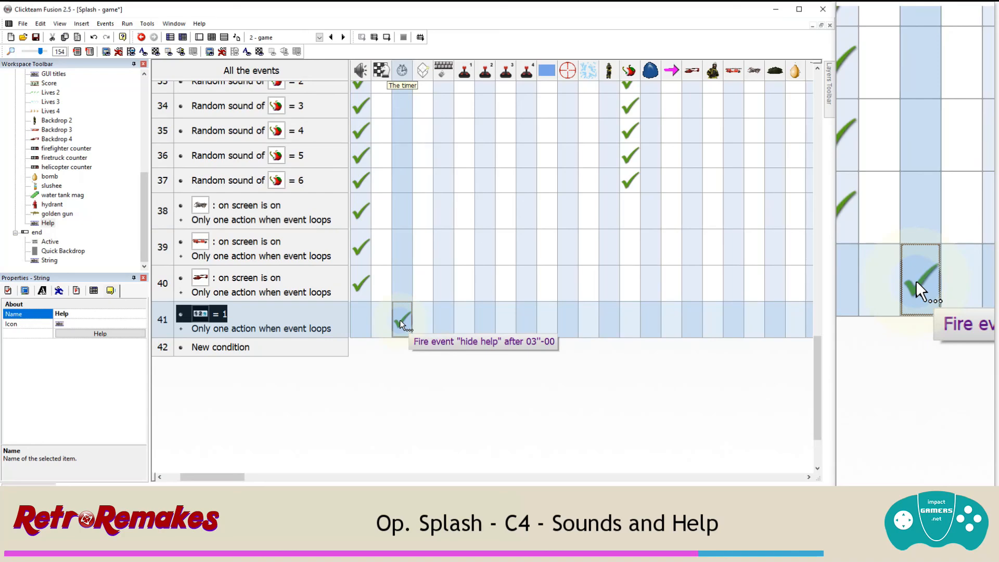
Step: Create a new event with the timer condition On event, named "hide help"
left_click(237, 347)
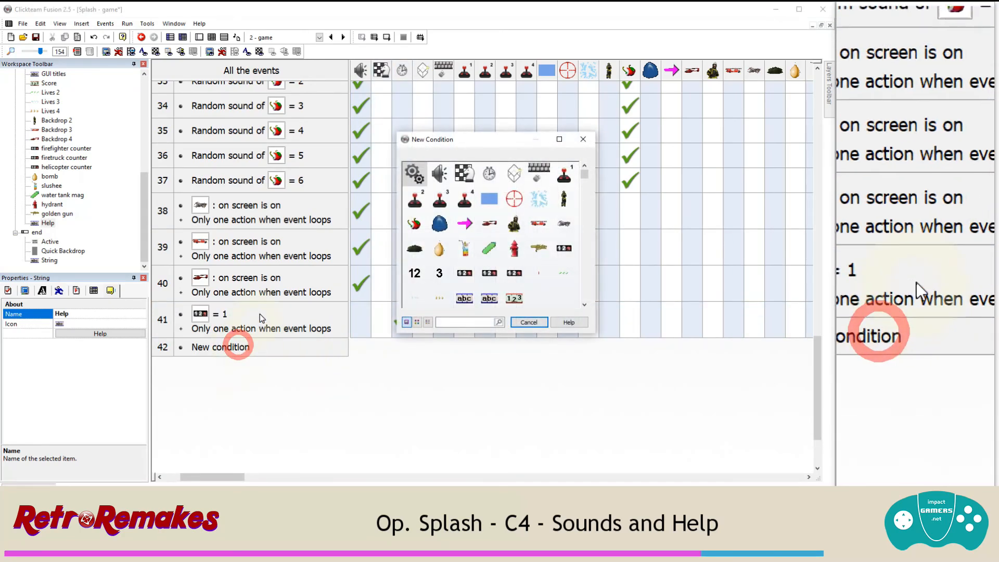
left_click(489, 173)
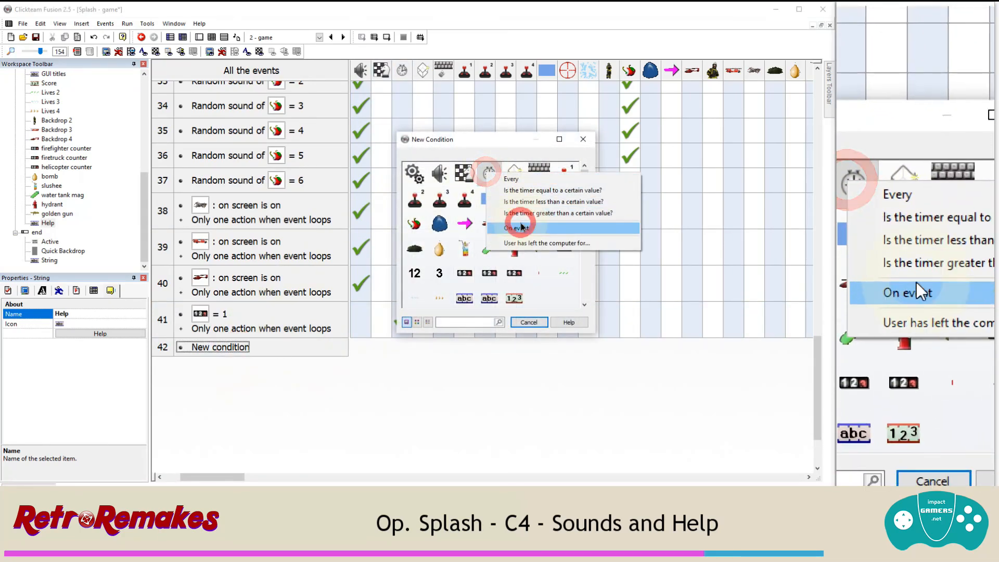
left_click(521, 227)
left_click(219, 206)
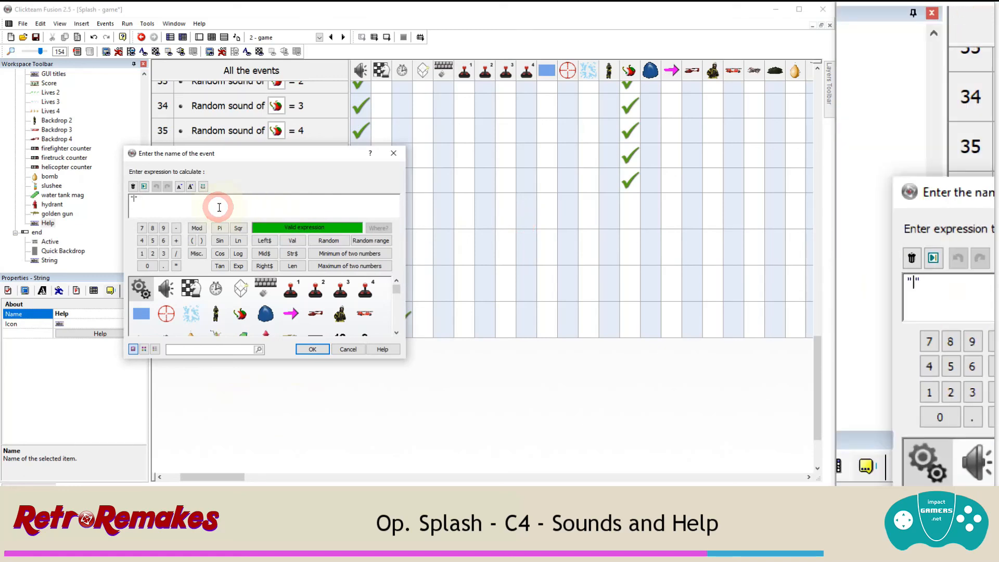
type("hide ")
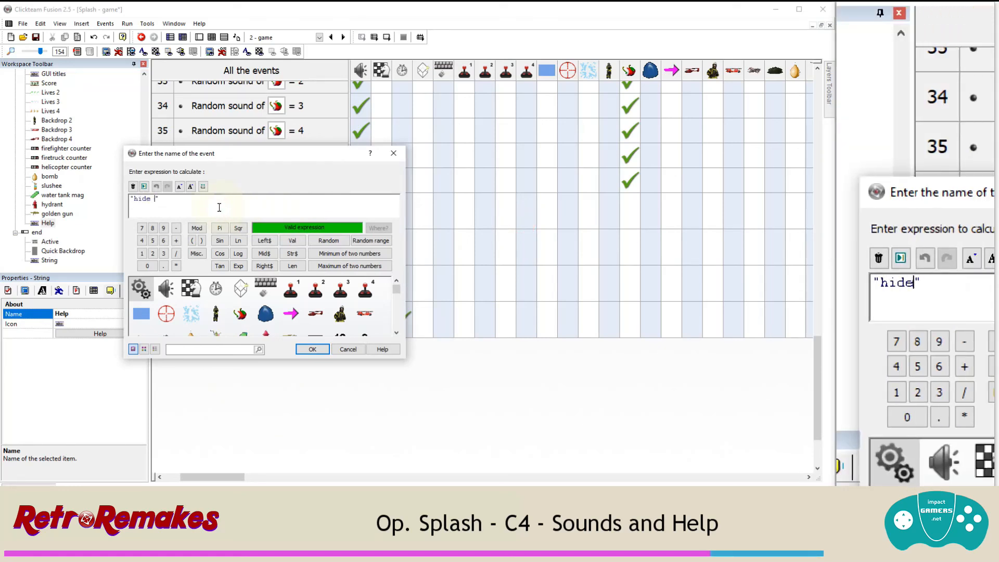
type("help")
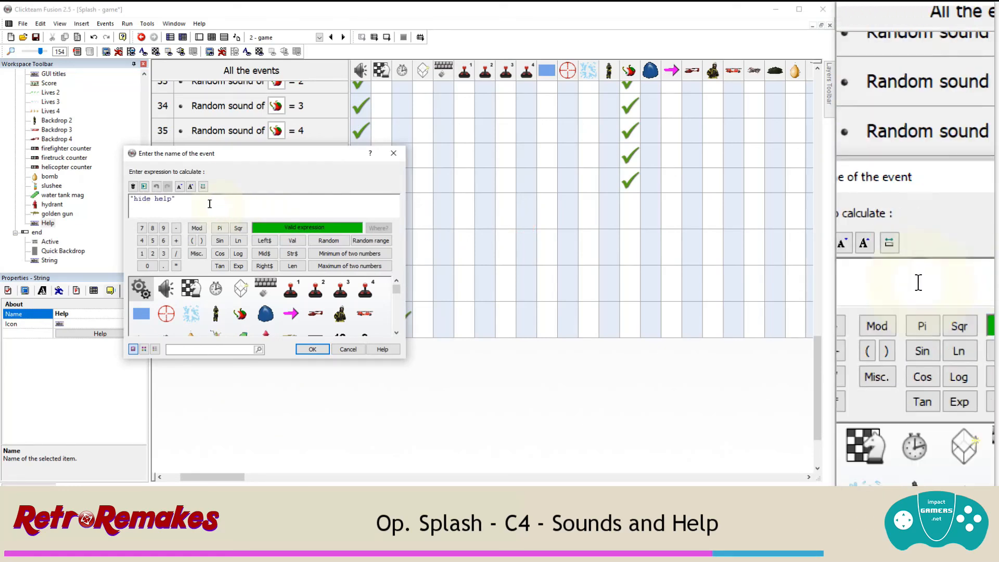
double_click(172, 200)
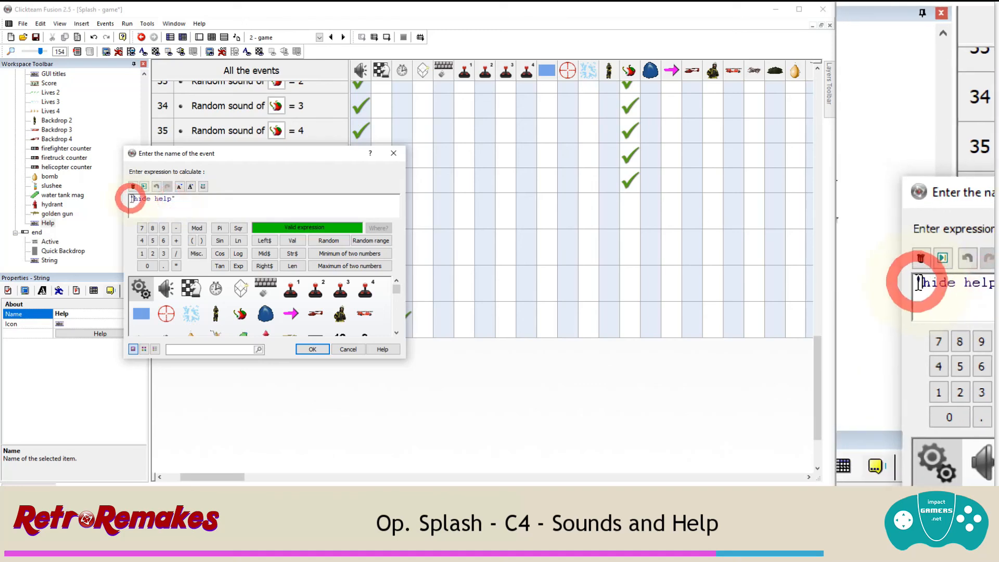
left_click_drag(131, 199, 136, 199)
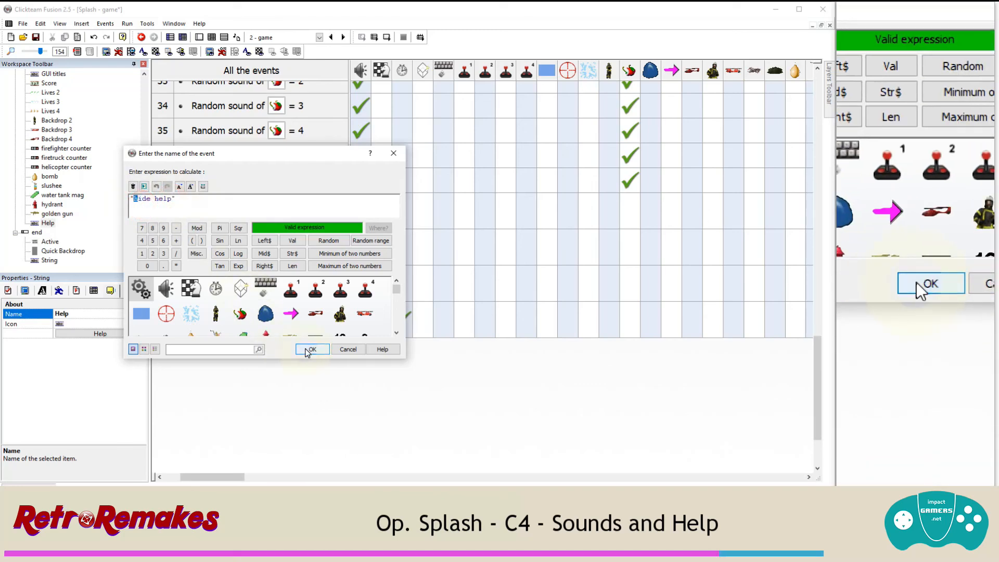
left_click(308, 349)
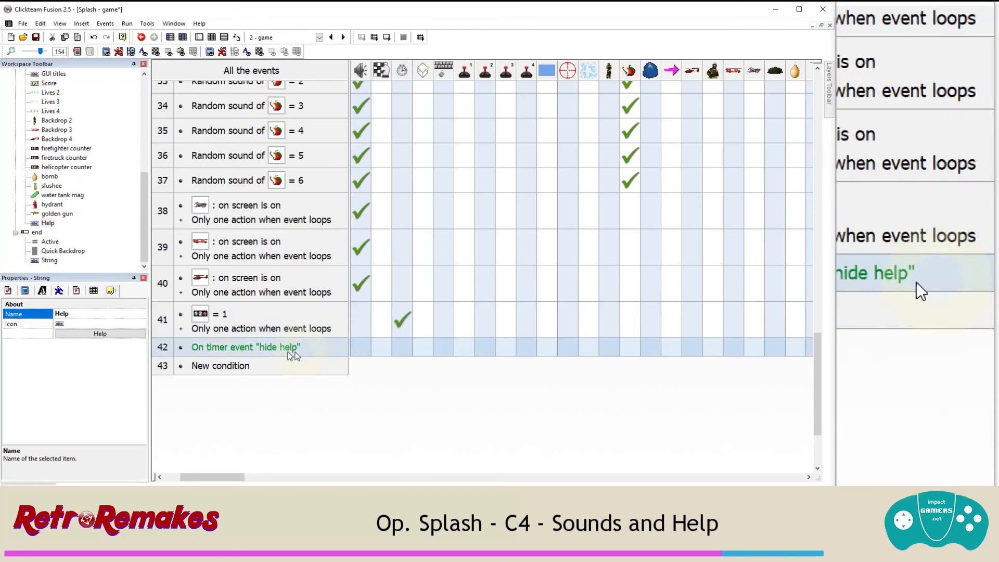
Step: Add an action to the "hide help" timer event that makes the Help object invisible
left_click_drag(220, 476, 637, 475)
right_click(591, 345)
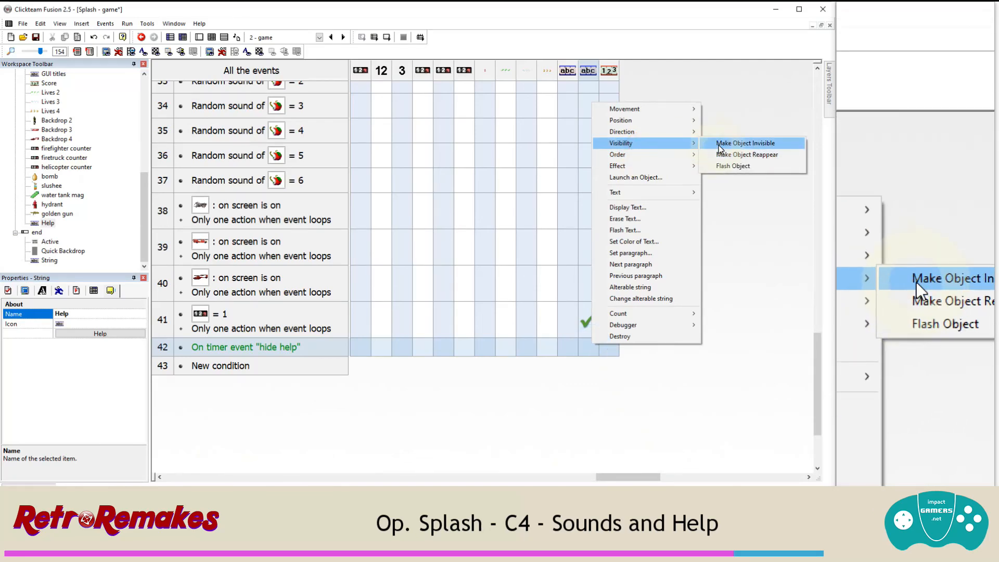
left_click(718, 145)
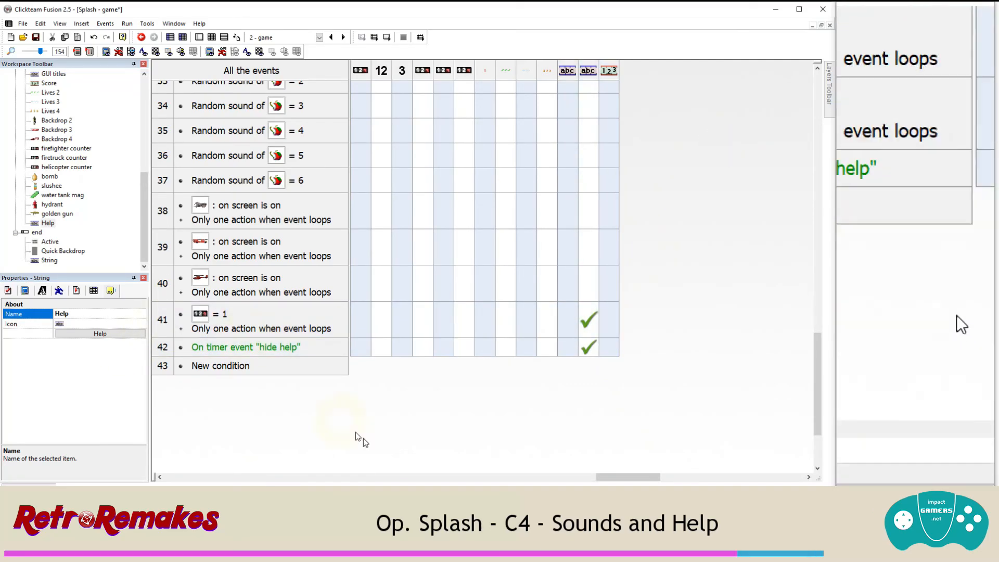
Step: In the golden gun click event, add an action changing the Help object's alterable string to "YOU HAVE A RAPID FIRE GUN!"
left_click_drag(614, 477, 168, 465)
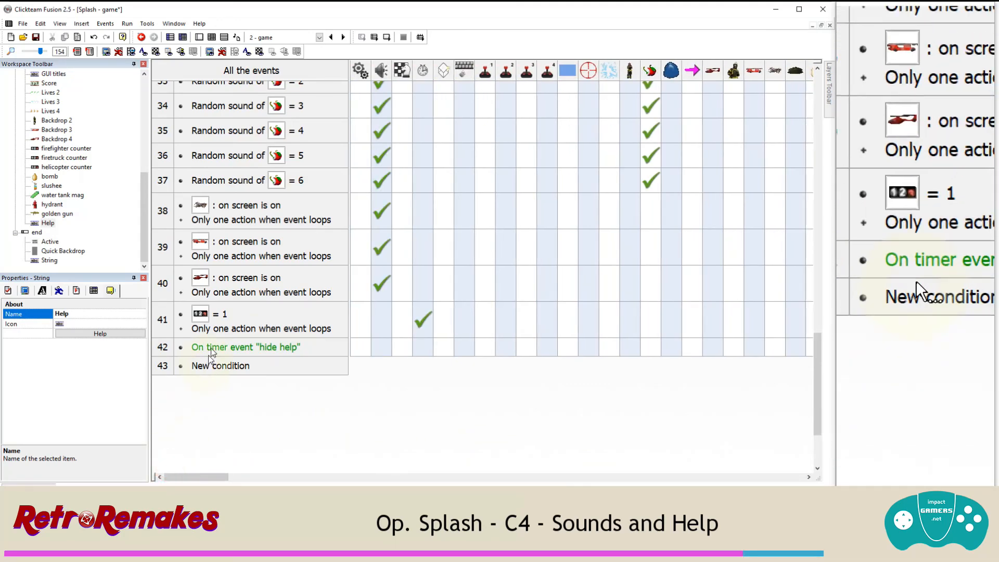
scroll(259, 318, "up", 2)
scroll(258, 319, "up", 2)
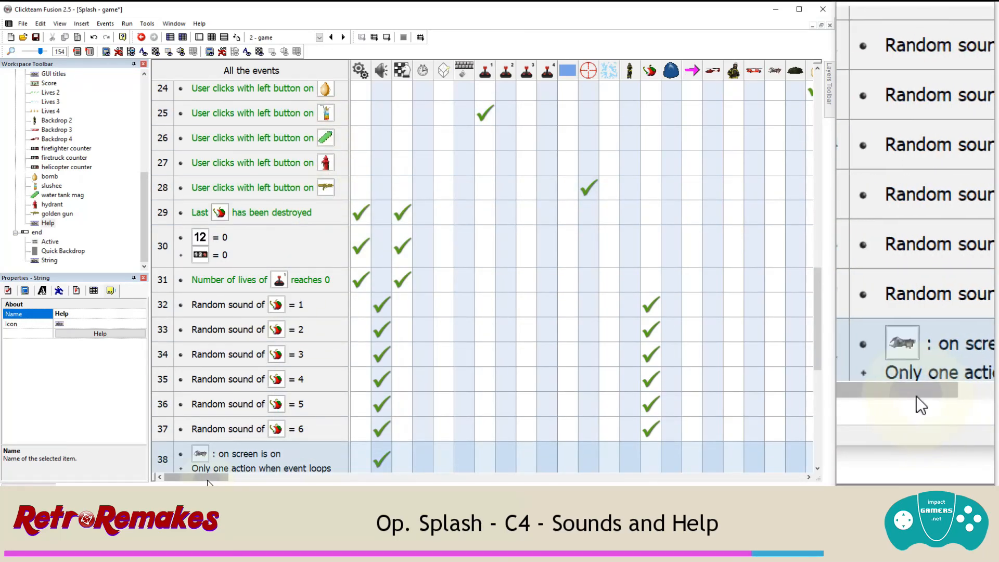
left_click_drag(208, 477, 668, 477)
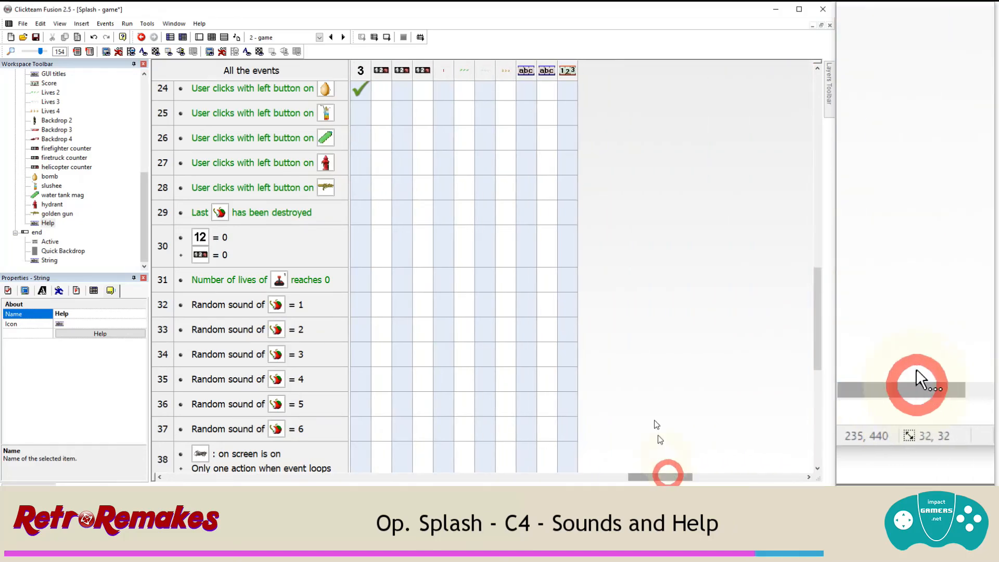
scroll(578, 242, "down", 1)
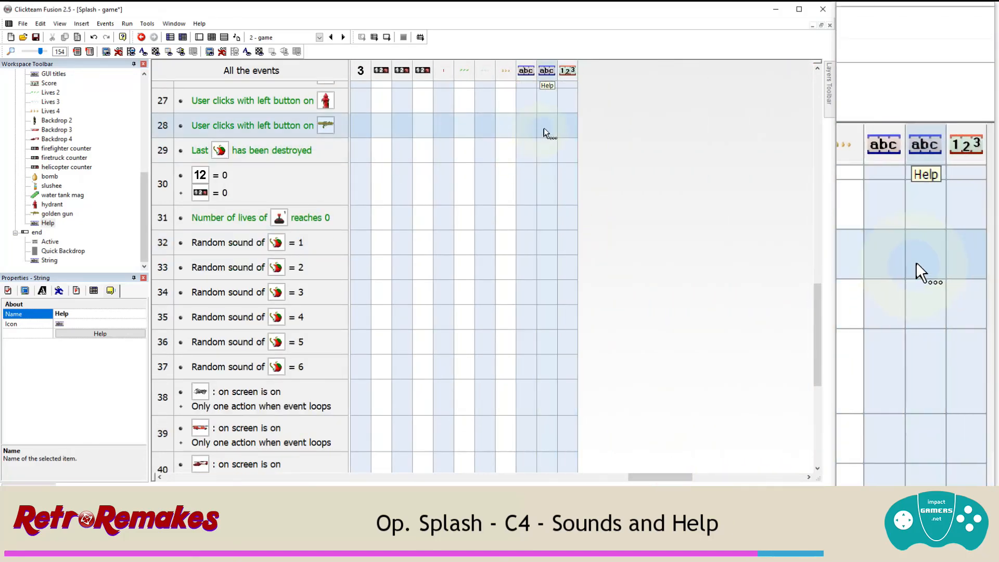
left_click(545, 126)
left_click(614, 322)
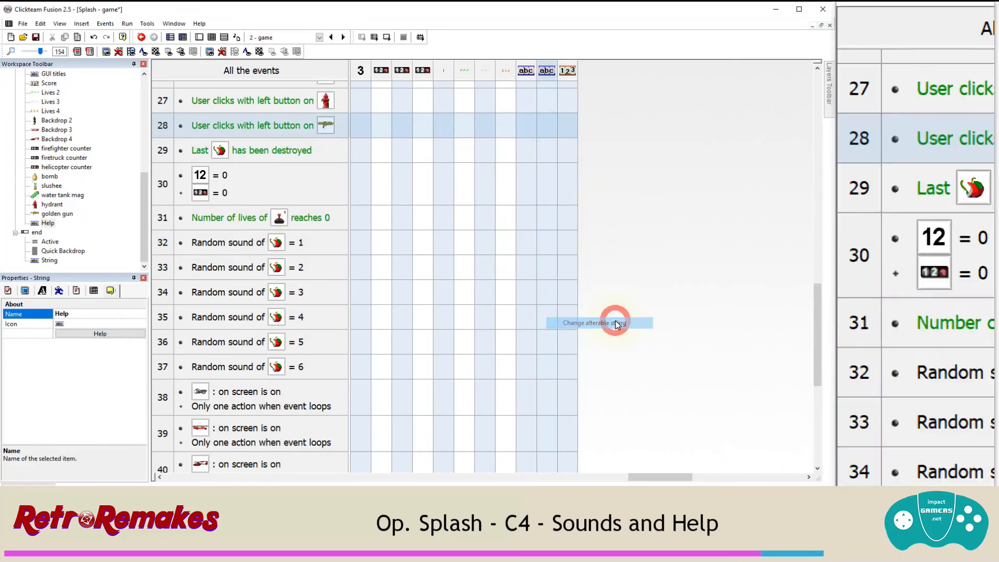
type("YOU HAVE A")
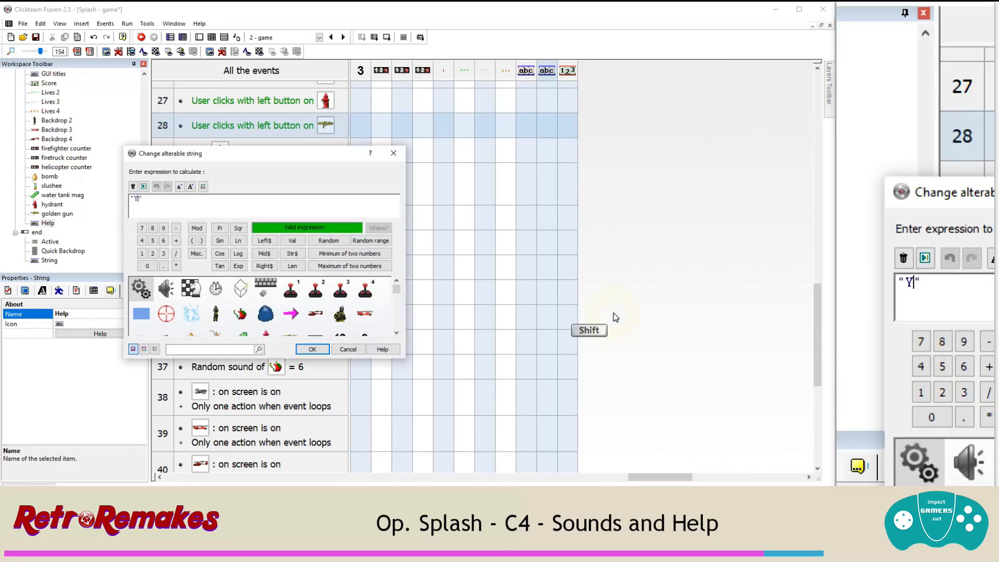
type(" RA")
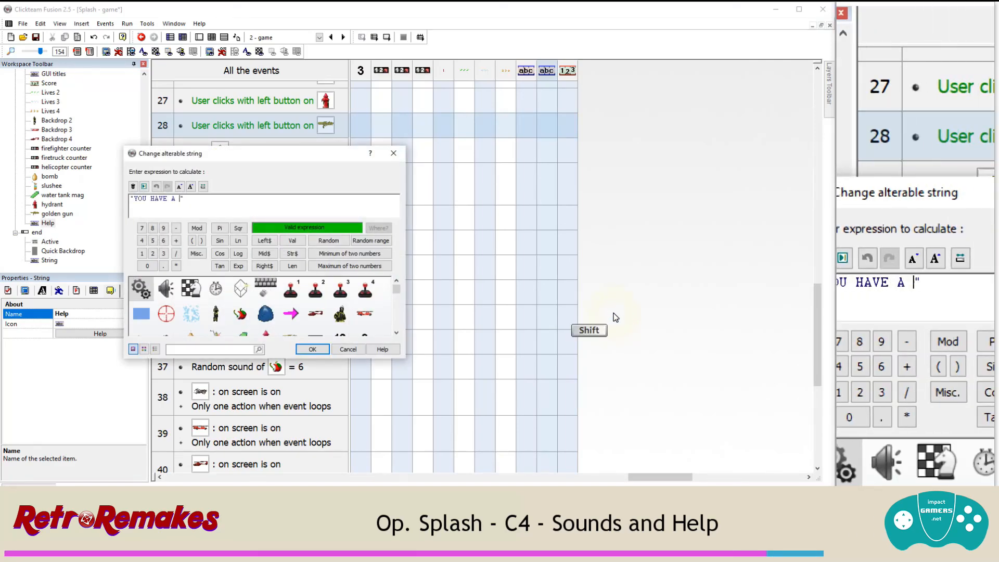
type("PID FIRE GUN!")
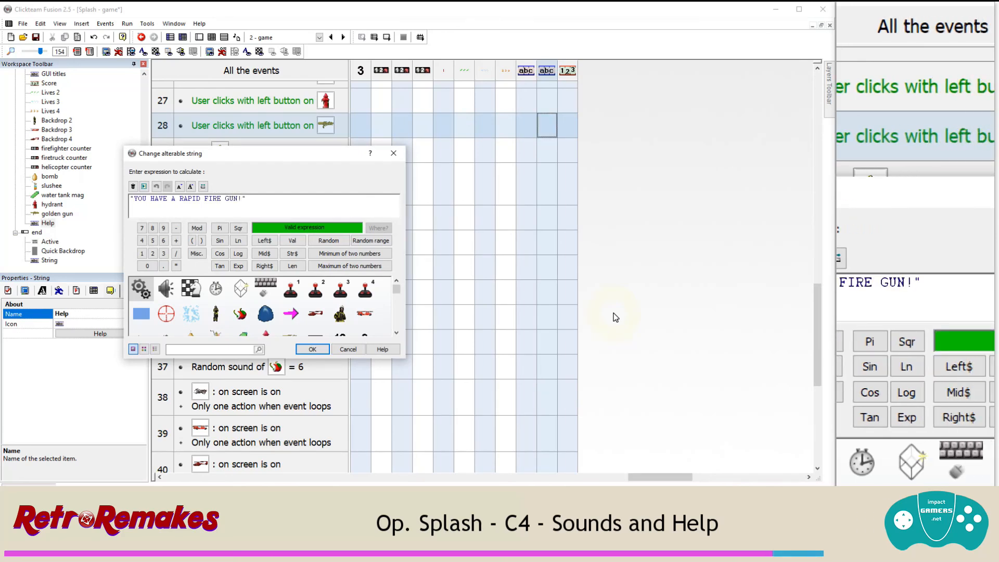
left_click(311, 349)
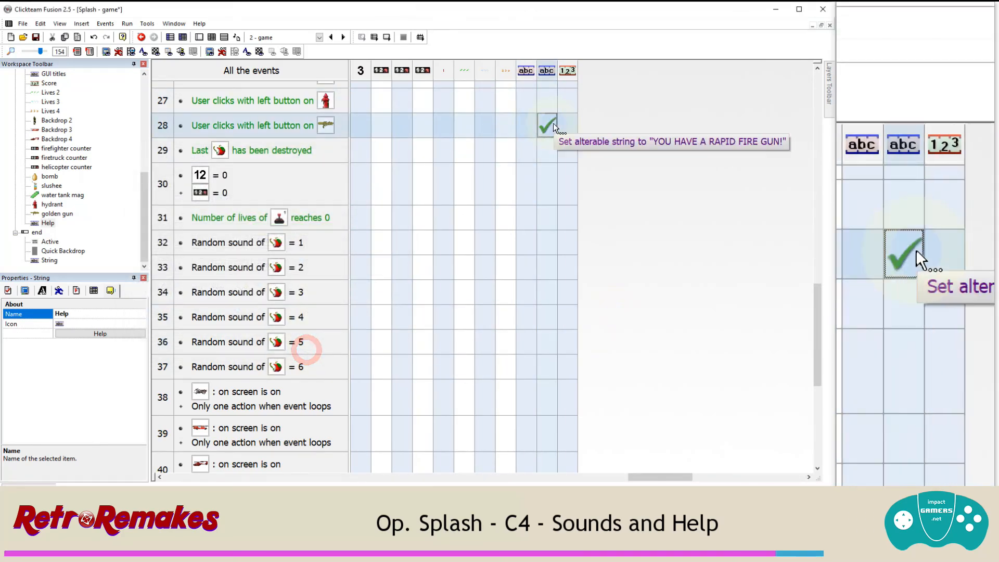
Step: Add an action to the golden gun click event that makes the Help object reappear
left_click(554, 127)
left_click(600, 165)
left_click(691, 178)
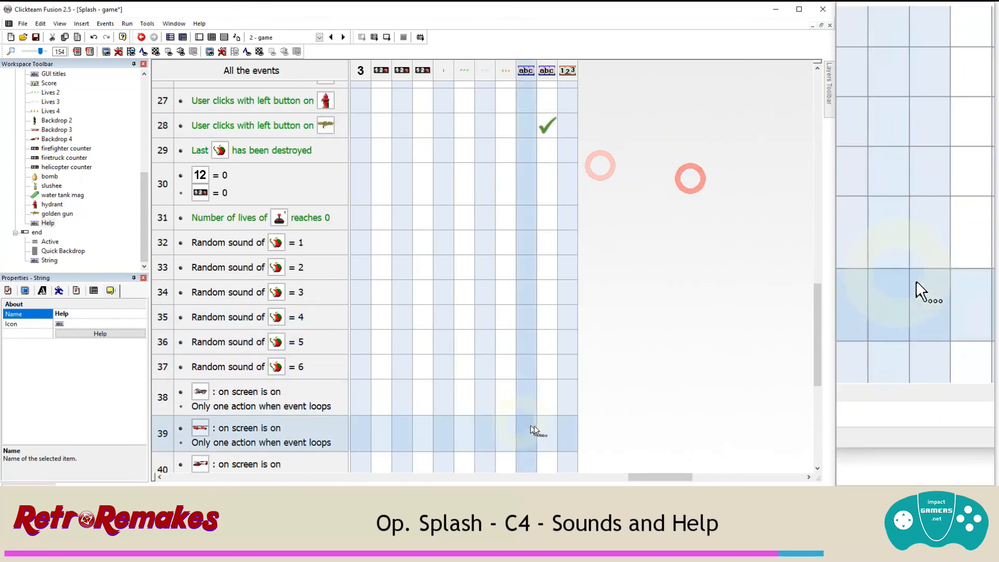
Step: Add a timer action to the golden gun click event that fires the event "hide help" after a delay
left_click_drag(655, 476, 132, 430)
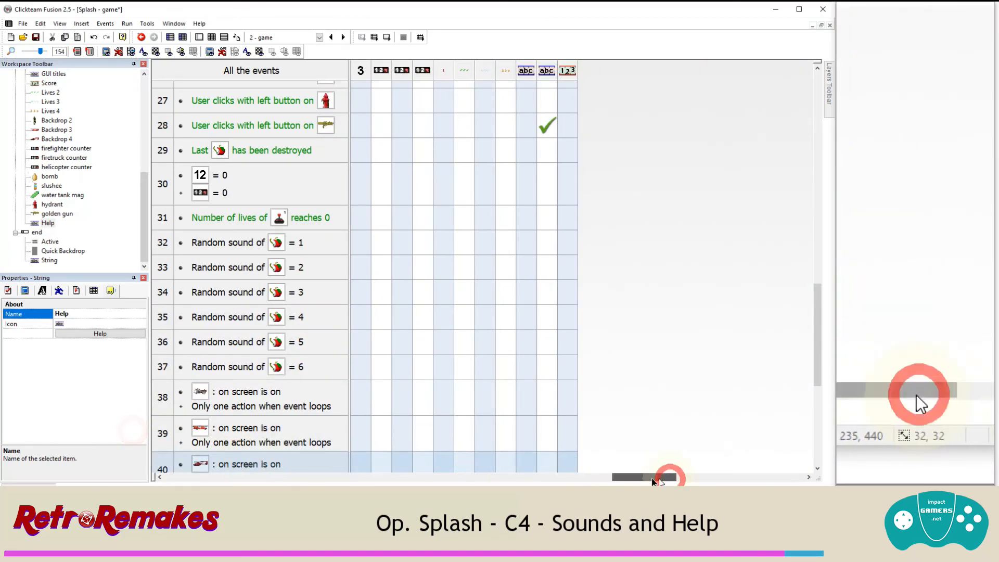
left_click_drag(652, 479, 208, 474)
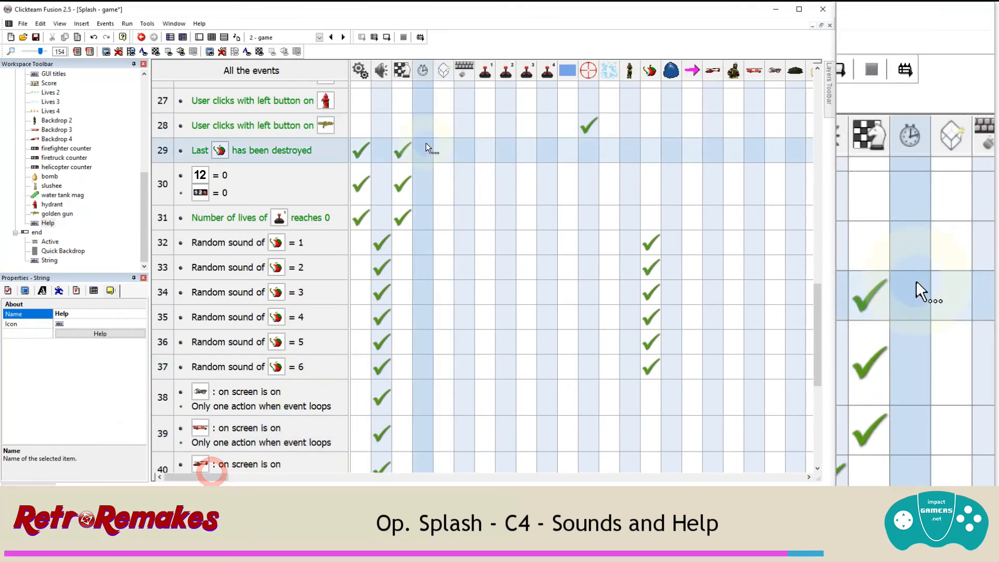
left_click(426, 125)
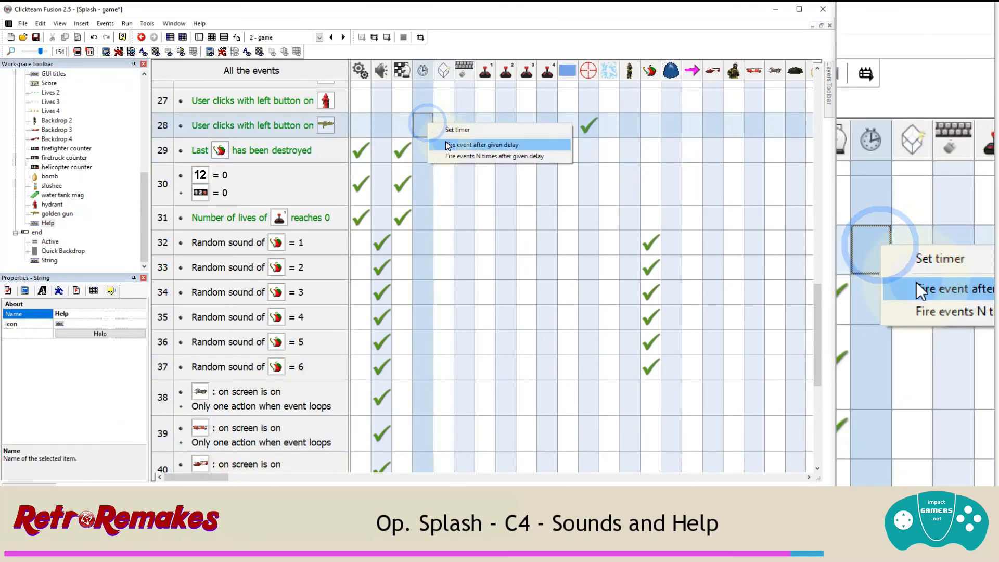
left_click(447, 146)
double_click(301, 239)
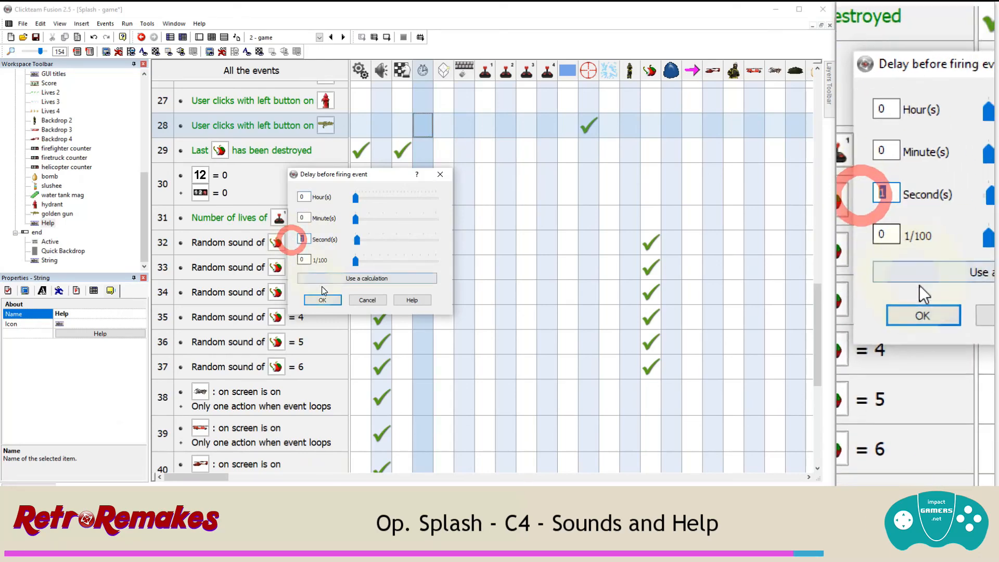
left_click(322, 300)
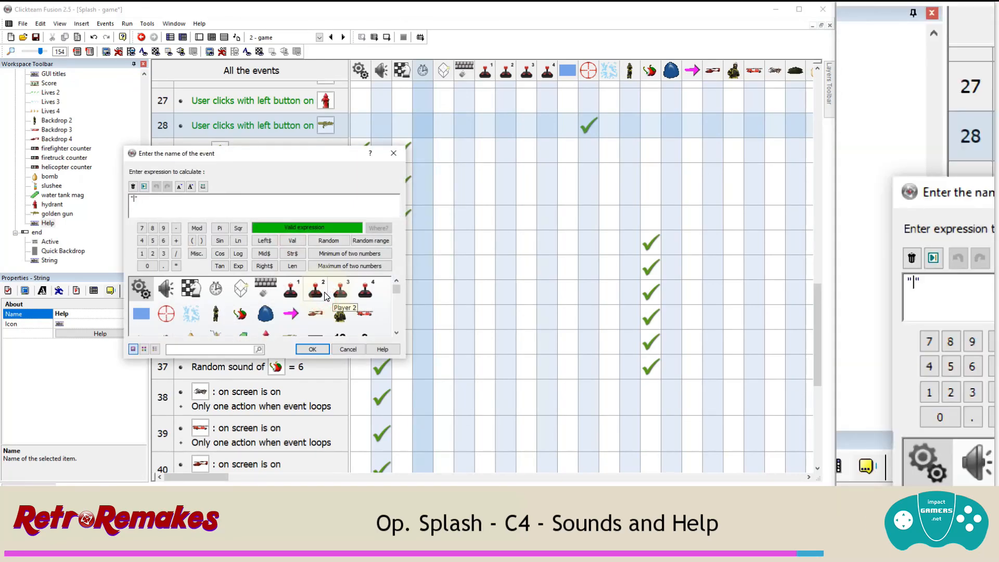
type("hide help")
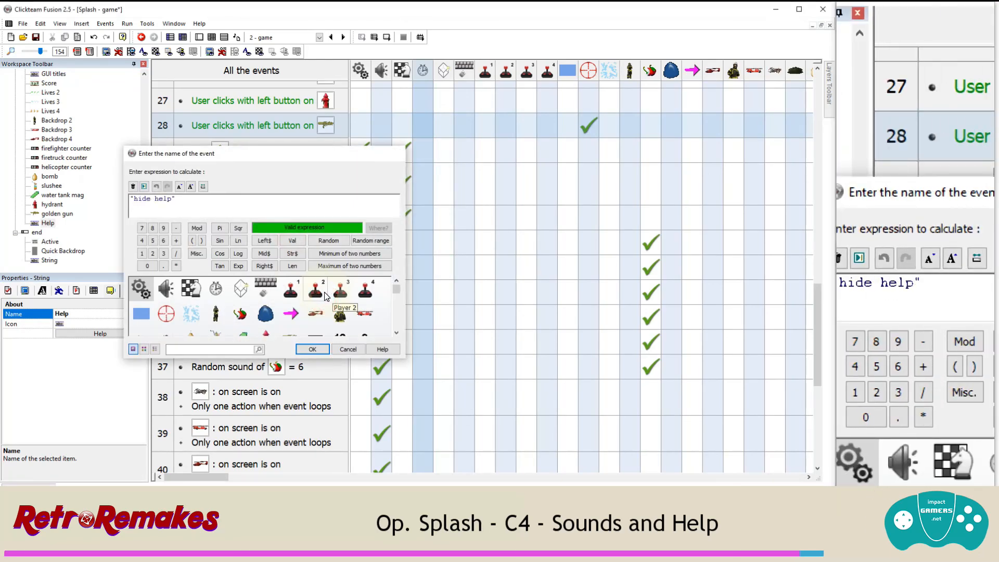
key("Return")
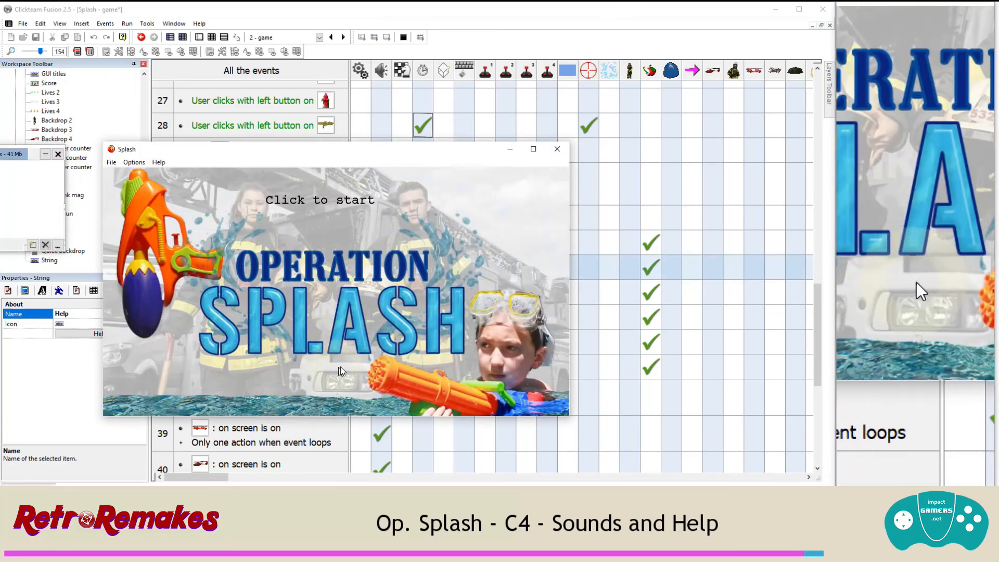
Step: Playtest the Splash game by collecting the golden gun and shooting the remaining enemies through to the end frame, and close the test window
left_click(333, 330)
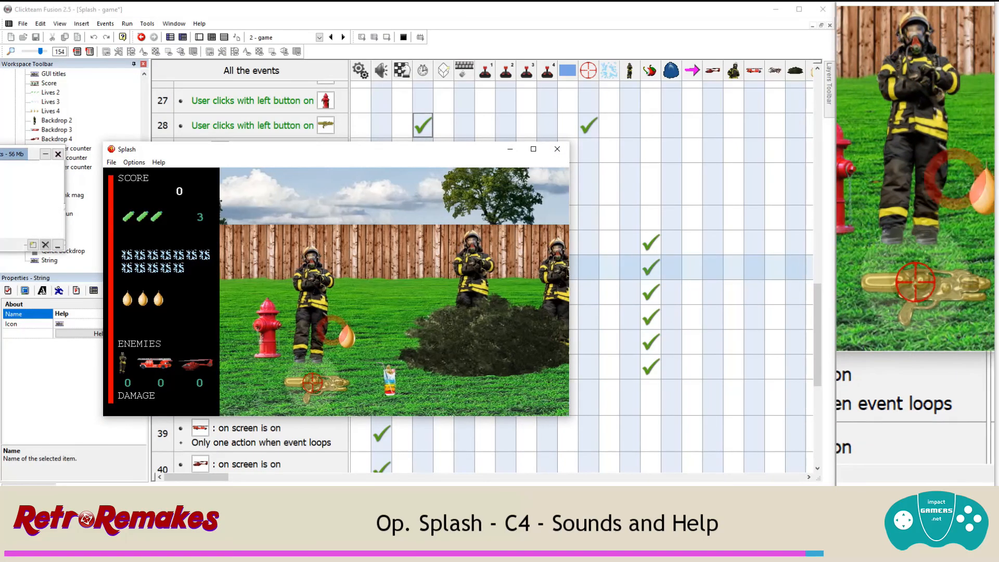
left_click(312, 383)
mouse_move(336, 313)
left_mouse_down()
mouse_move(341, 334)
mouse_move(453, 291)
mouse_move(228, 394)
mouse_move(281, 360)
left_mouse_up()
left_click(261, 367)
left_click(257, 385)
left_click(255, 298)
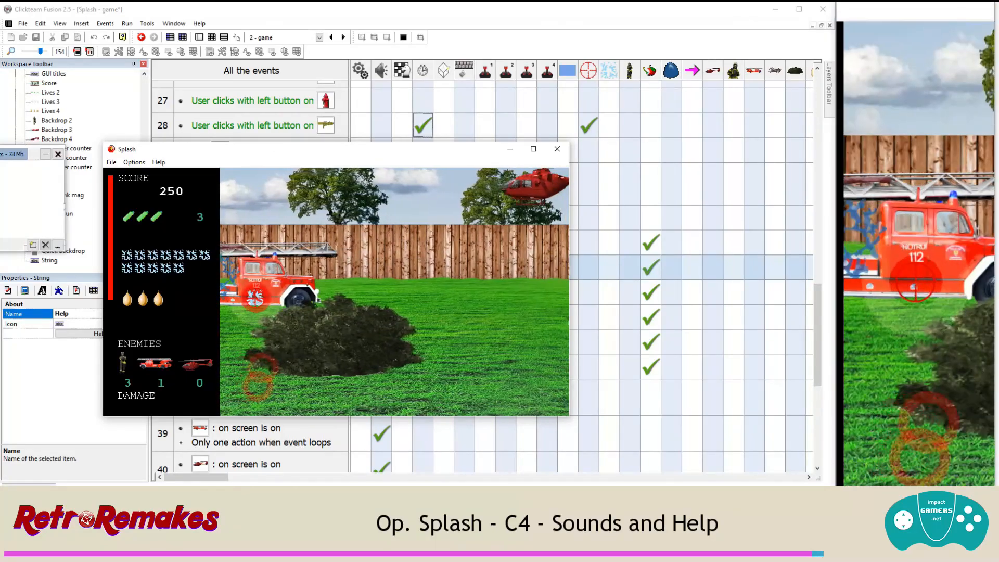
left_click(290, 291)
left_click(418, 219)
left_click(362, 226)
left_click(383, 217)
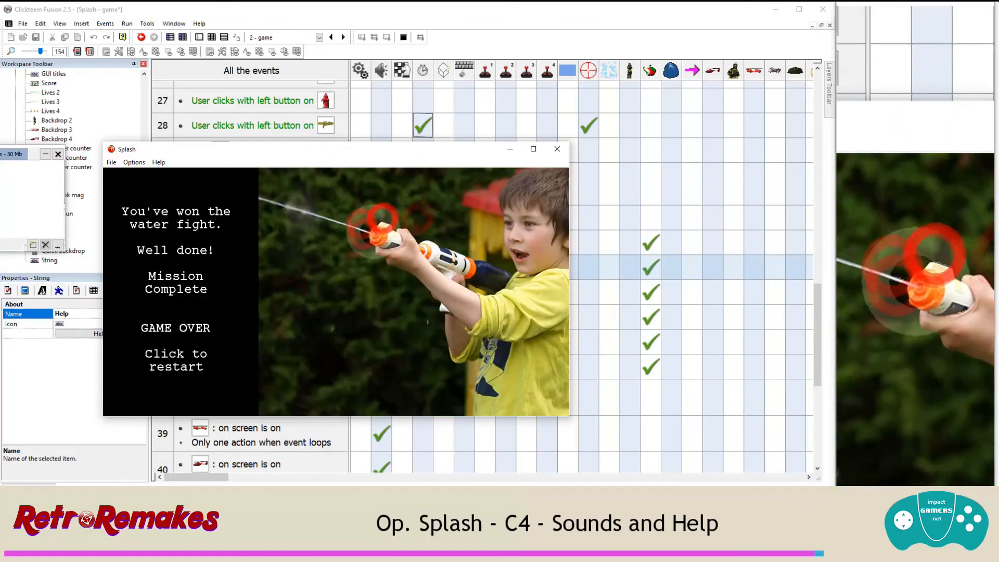
left_click(557, 150)
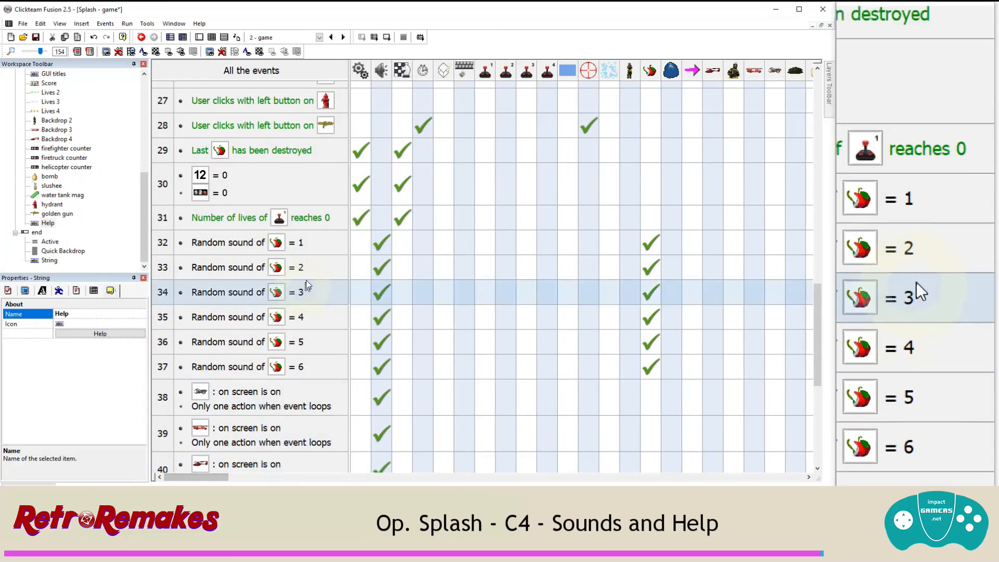
scroll(308, 284, "down", 3)
scroll(312, 282, "up", 1)
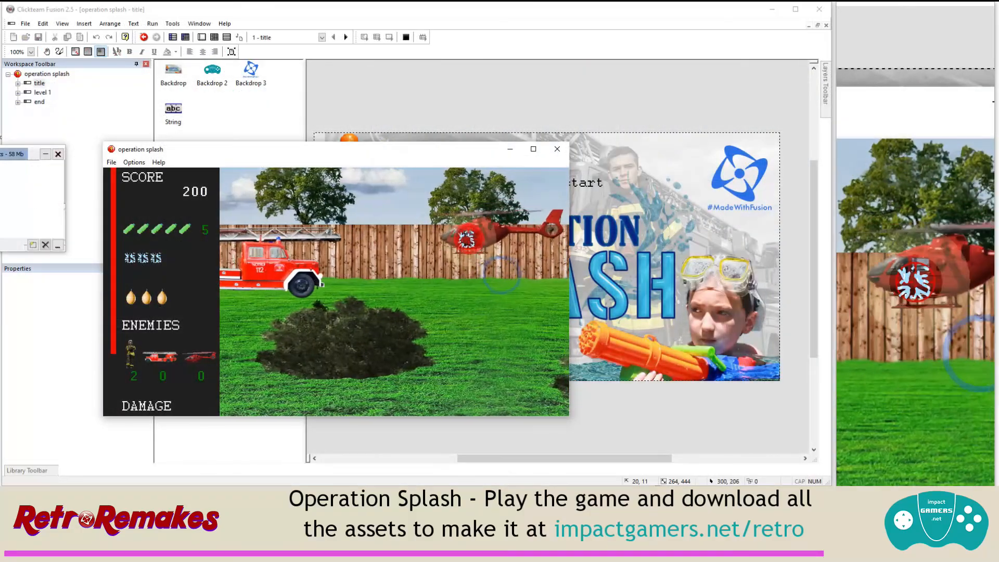
Step: Play the finished operation splash game, shooting water at the helicopters, fire trucks and firefighters that cross the garden
left_click(447, 233)
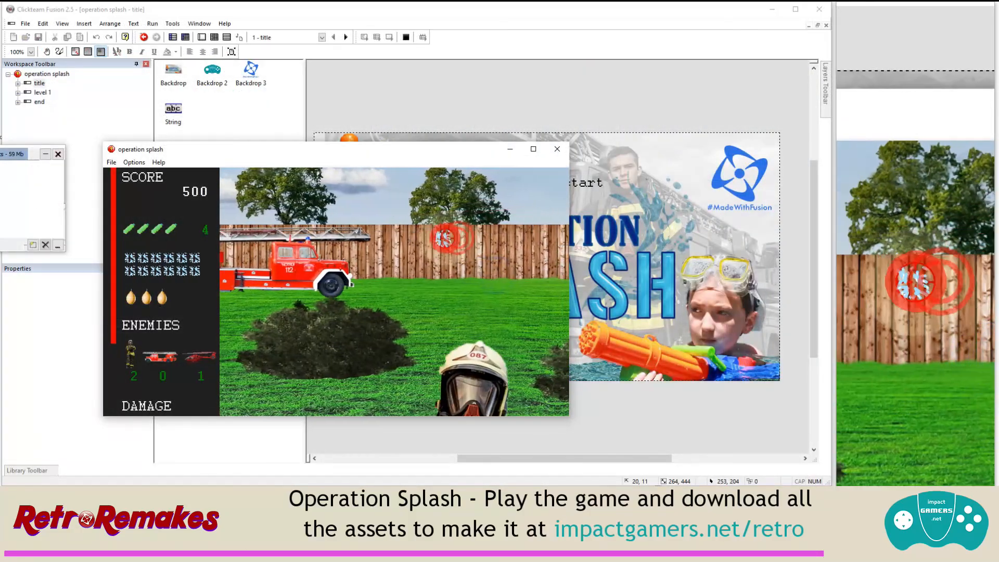
left_click(421, 327)
left_click(364, 267)
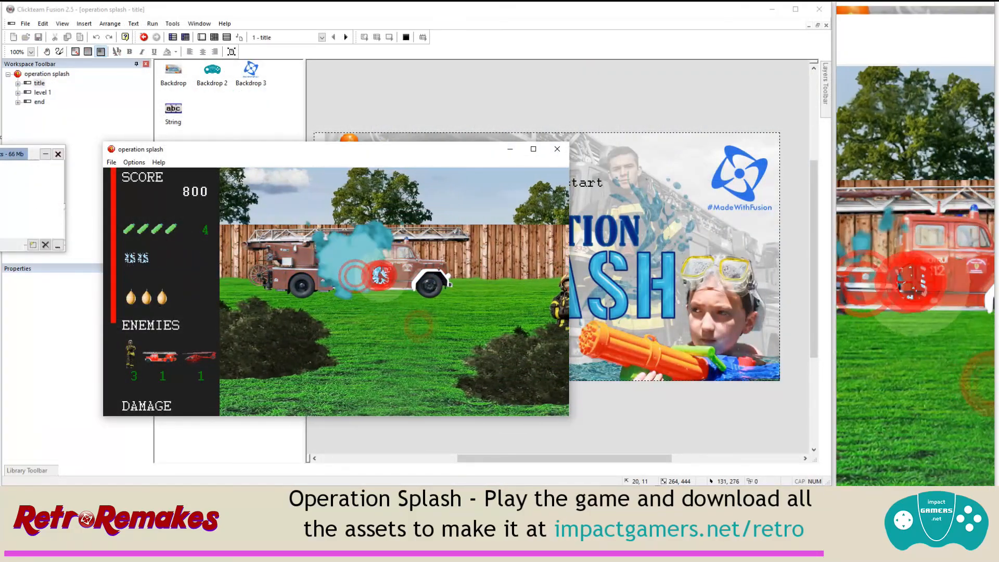
left_click(520, 301)
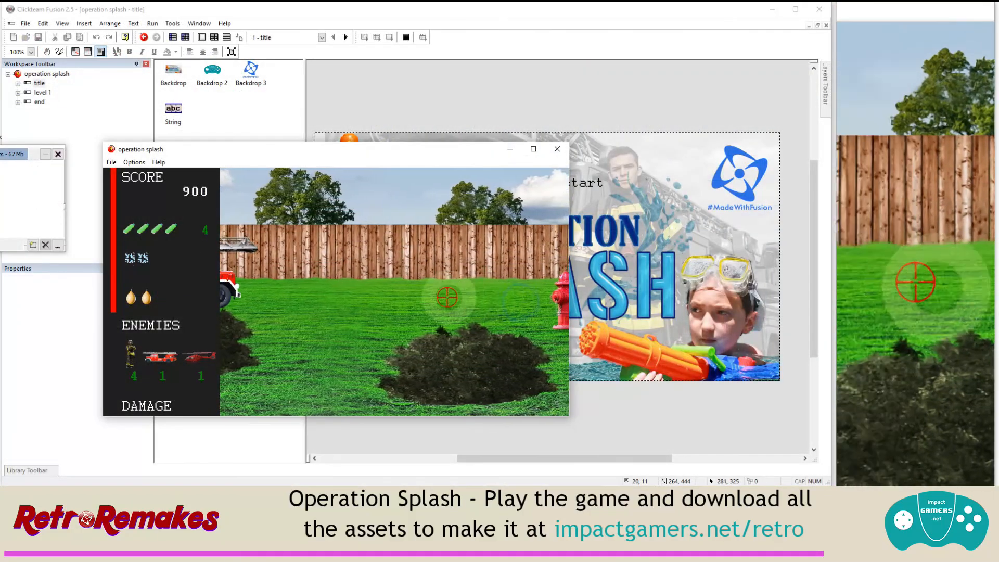
left_click(524, 305)
left_click(522, 390)
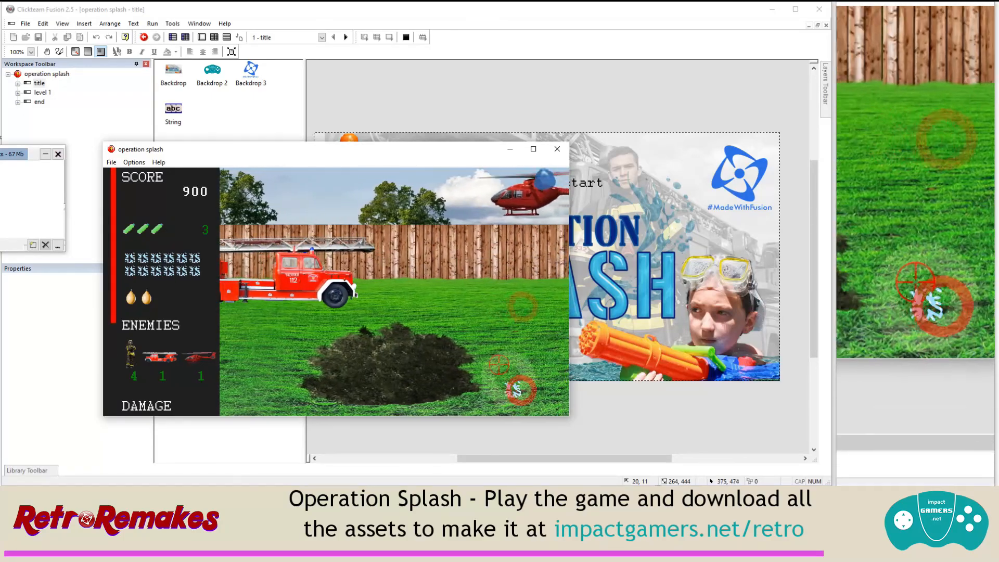
left_click(332, 256)
left_click(364, 271)
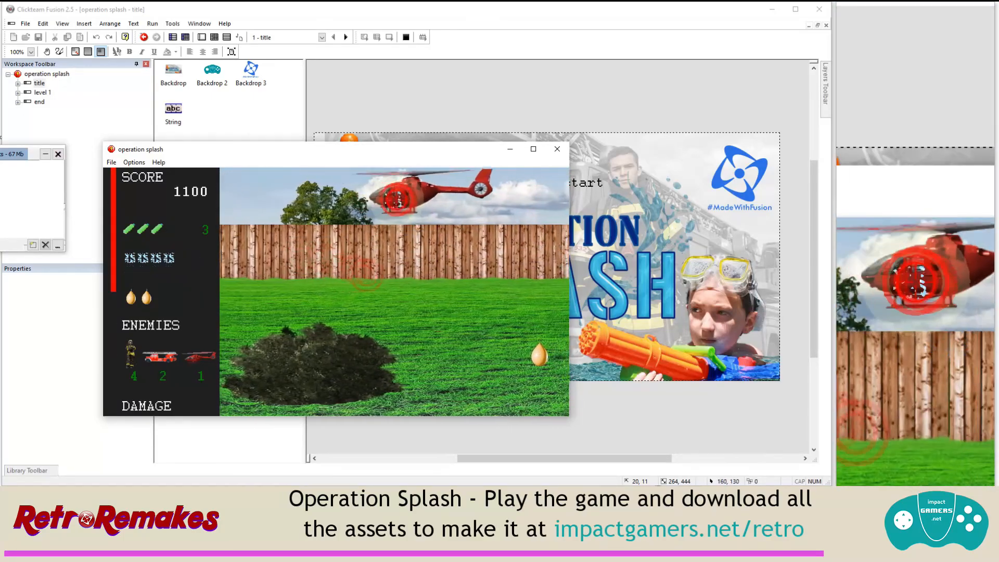
left_click(395, 201)
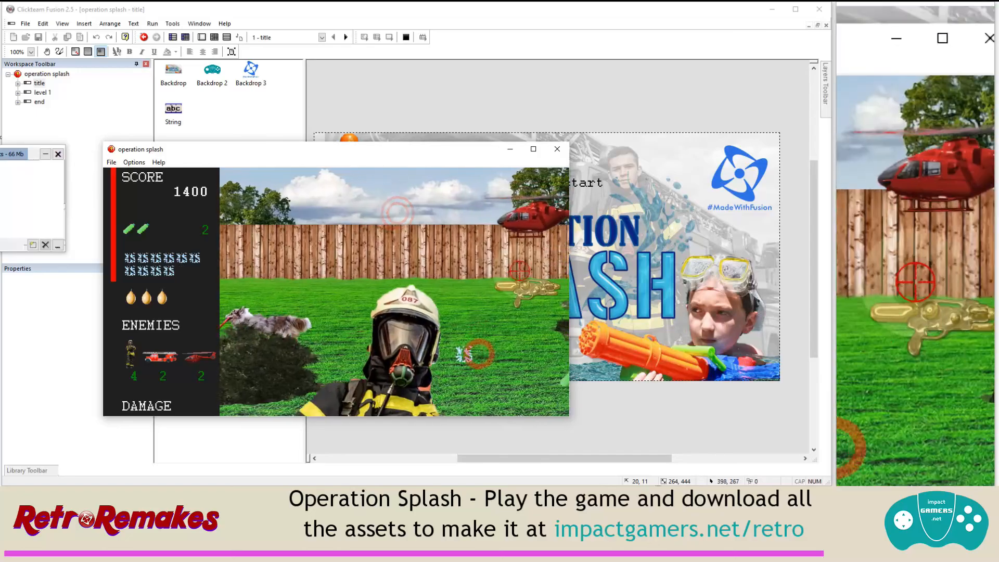